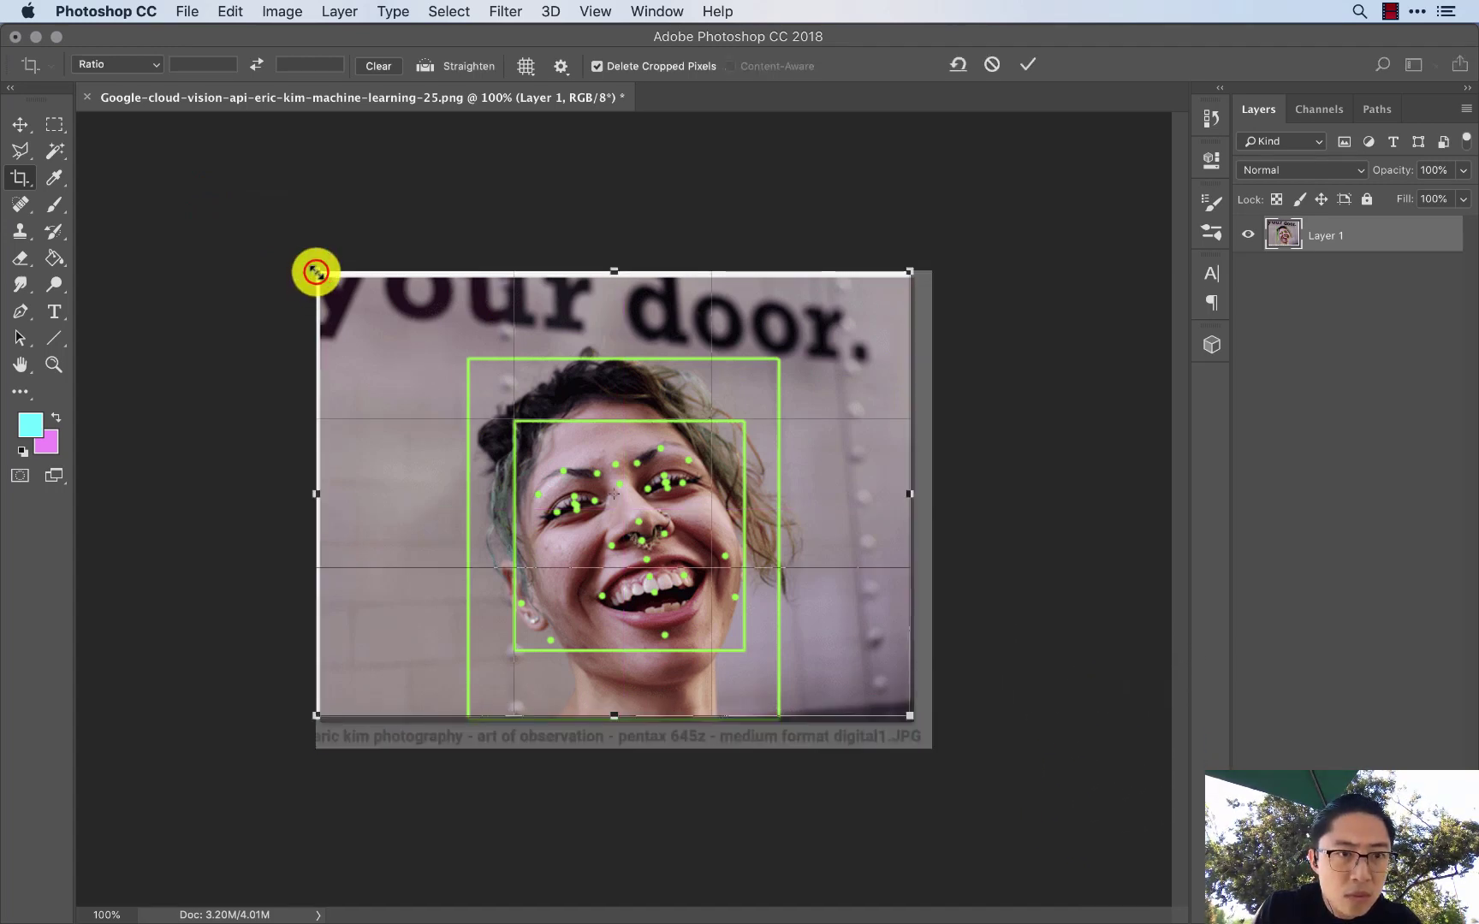
- Crop the image to about 1138 × 851 px without the caption strip and set JPEG as its save format
drag(320, 277, 324, 280)
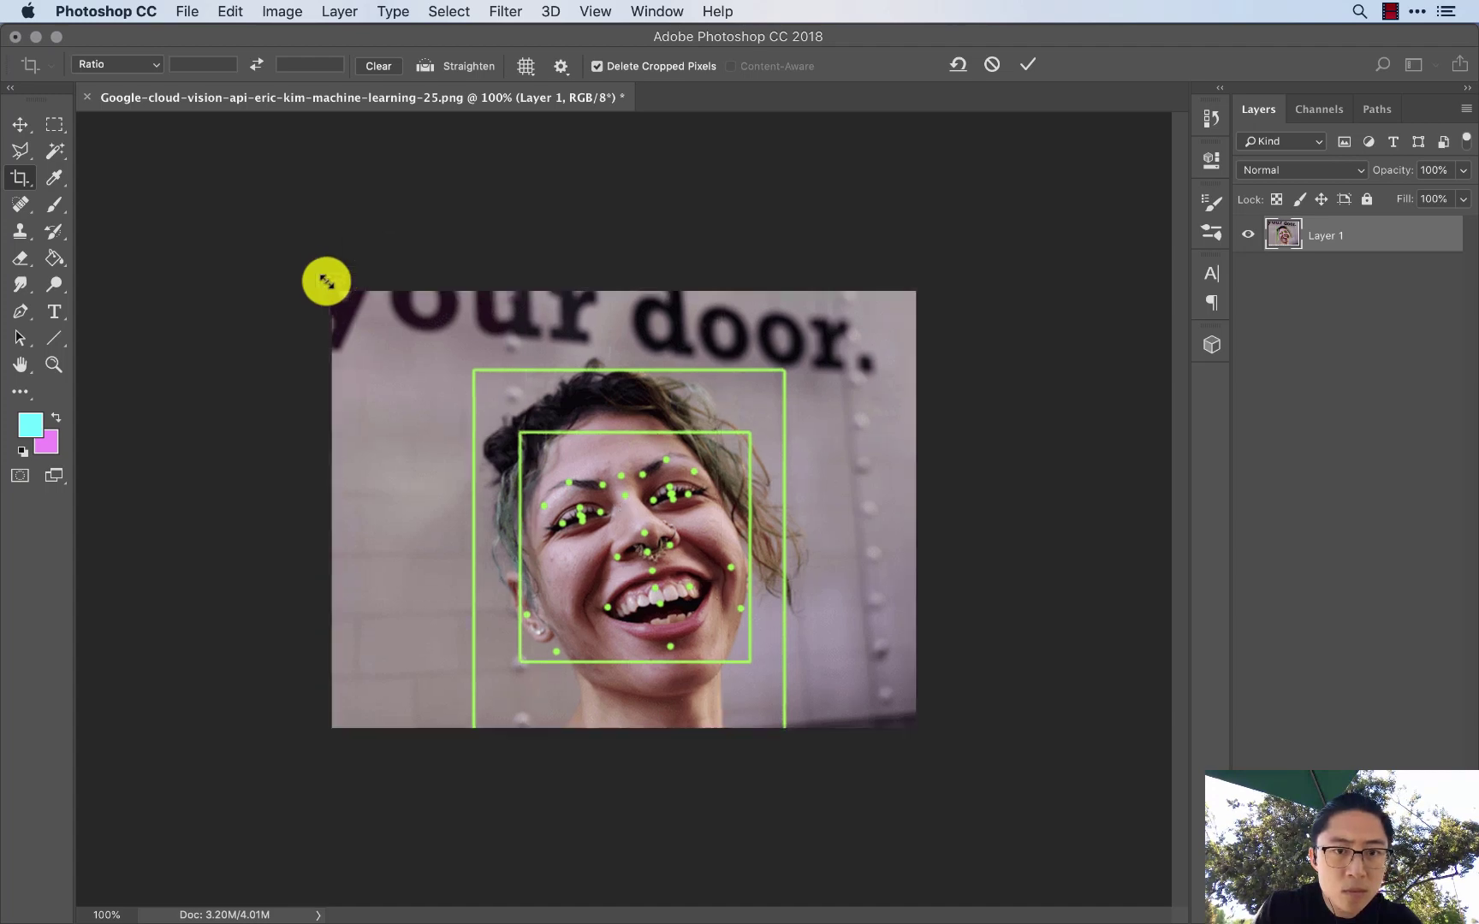
key(super+s)
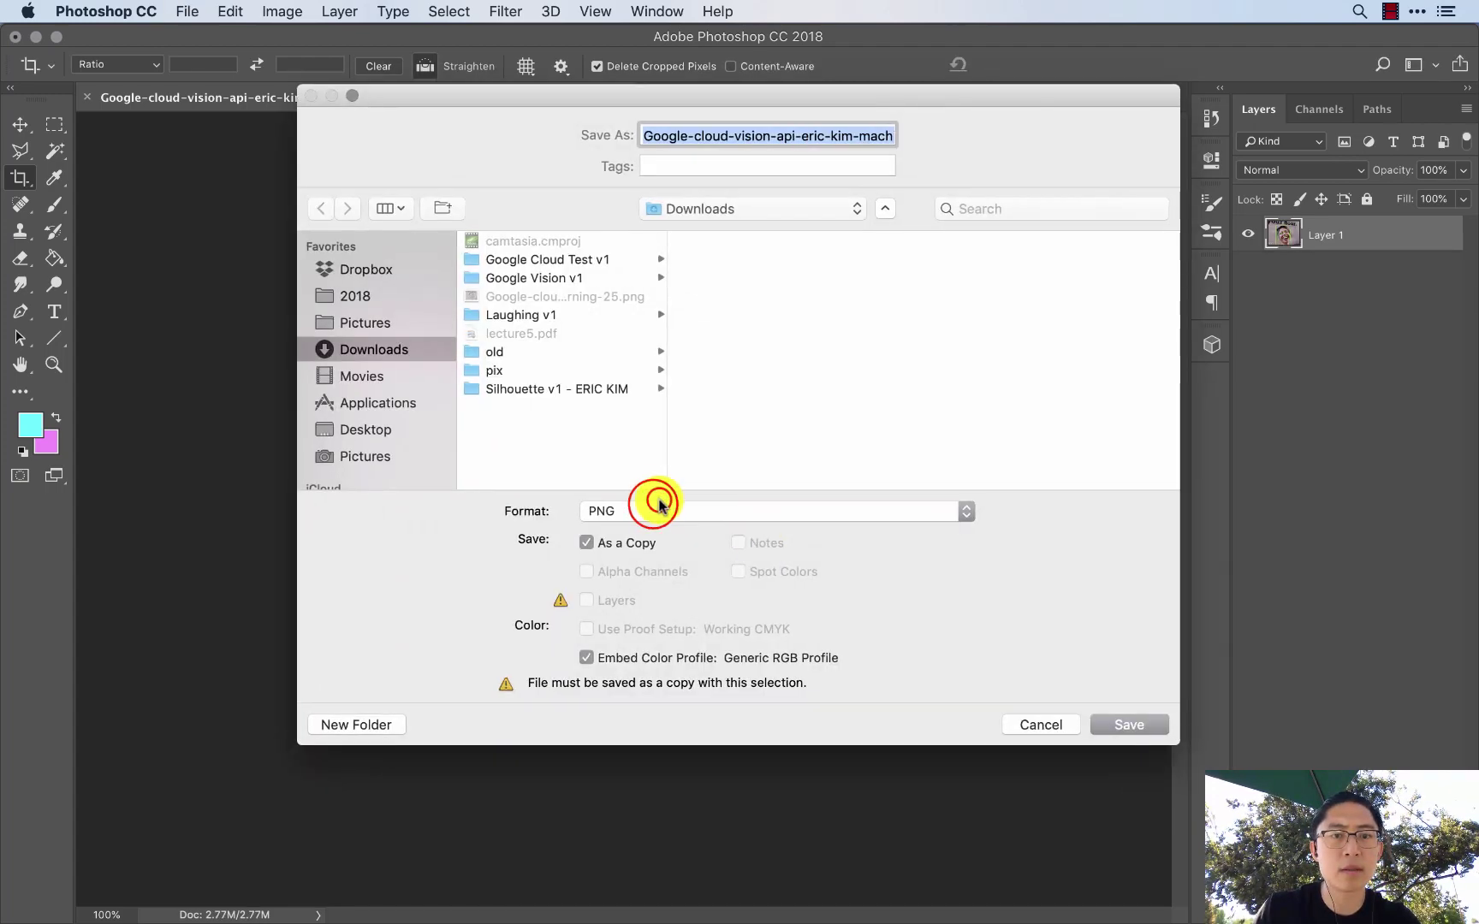
click(656, 505)
key(j)
key(Return)
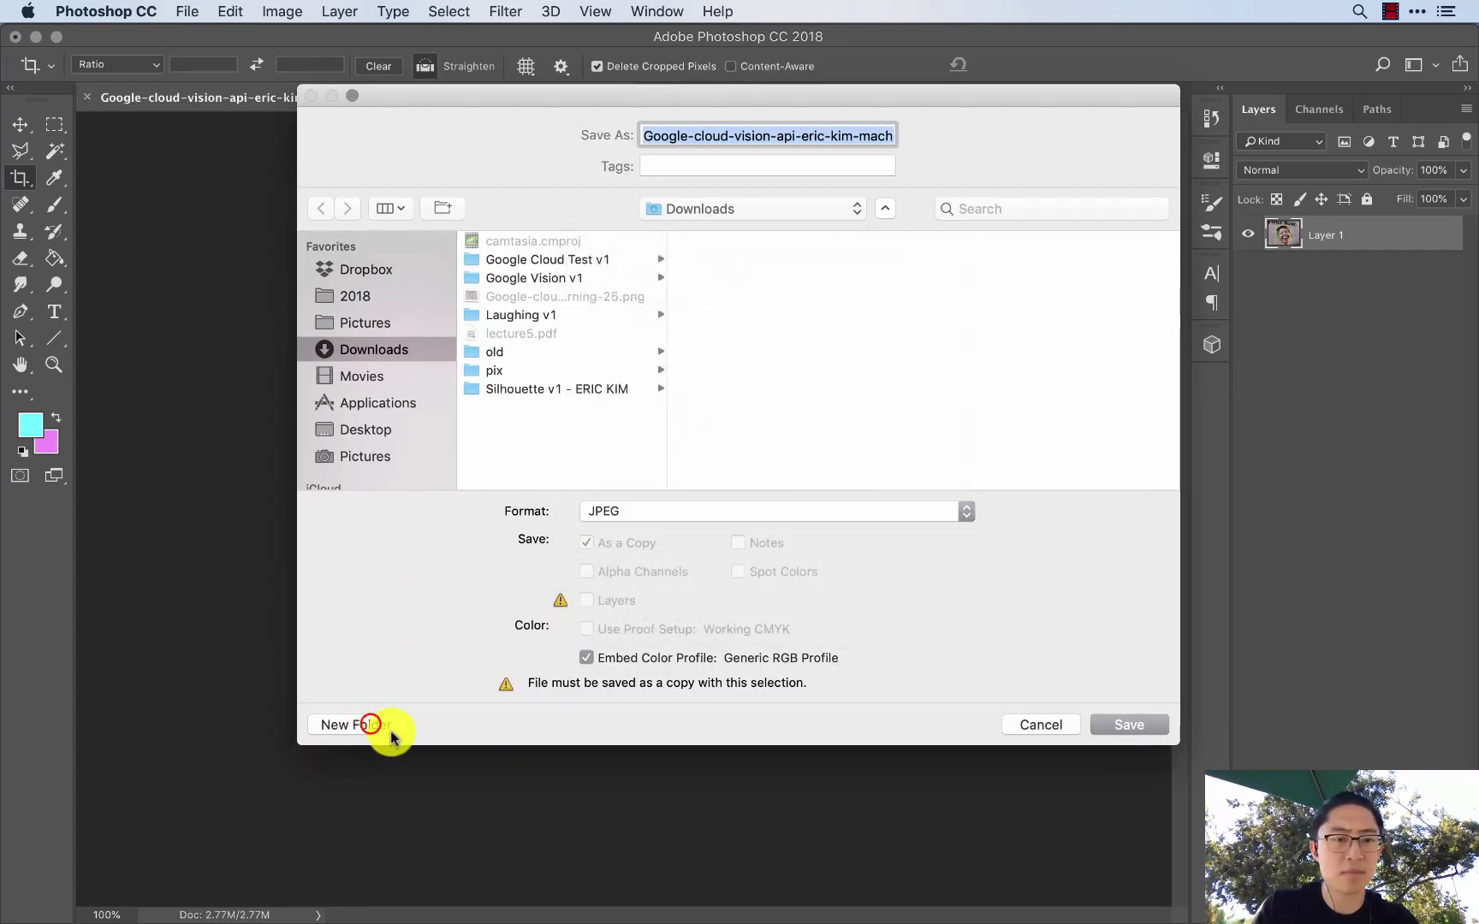
- Create a folder named "eye mapping" in Downloads and save the image there as "eye mapping 1.jpg" with the default JPEG options
click(376, 725)
text(eye mapping)
key(Return)
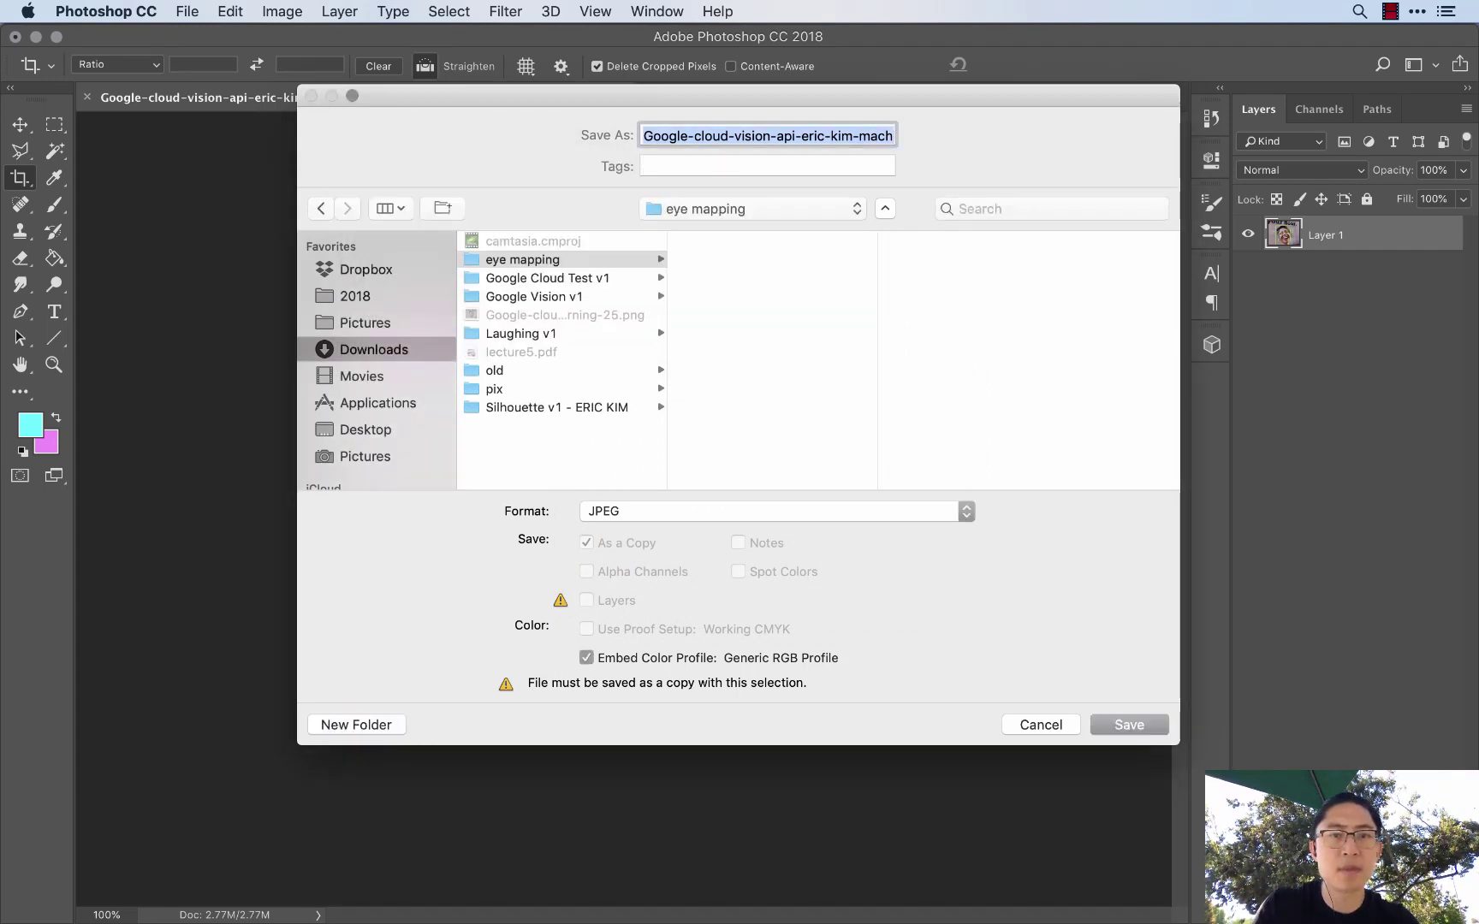
text(eye mapping 1.jpg)
key(Return)
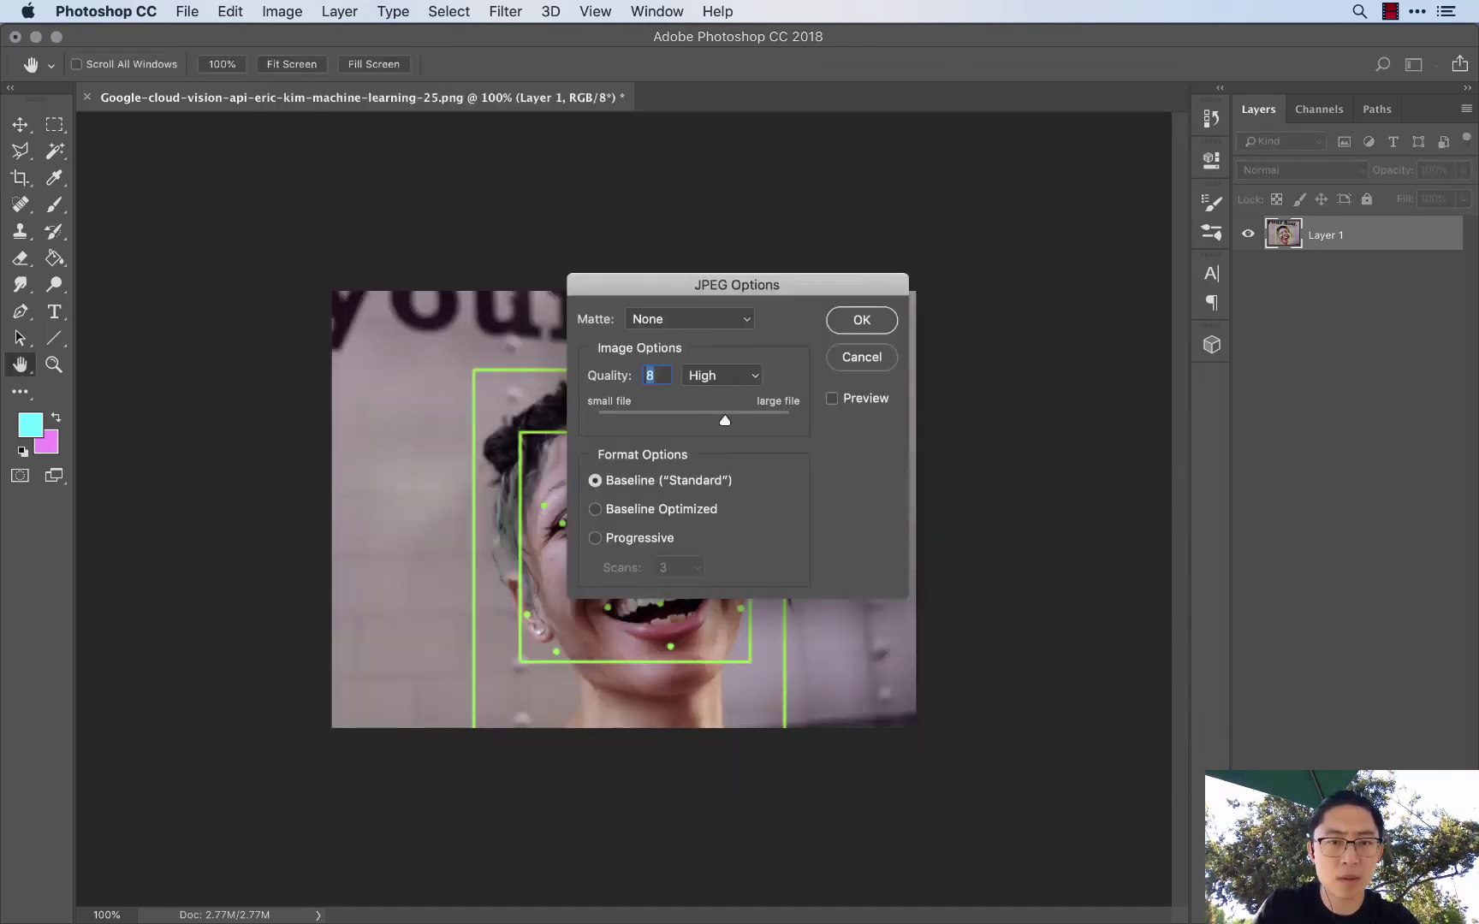
key(Return)
- Switch to Safari, close the published article, and replace "1." before "Put little dots" with "First:" in the draft post
click(485, 897)
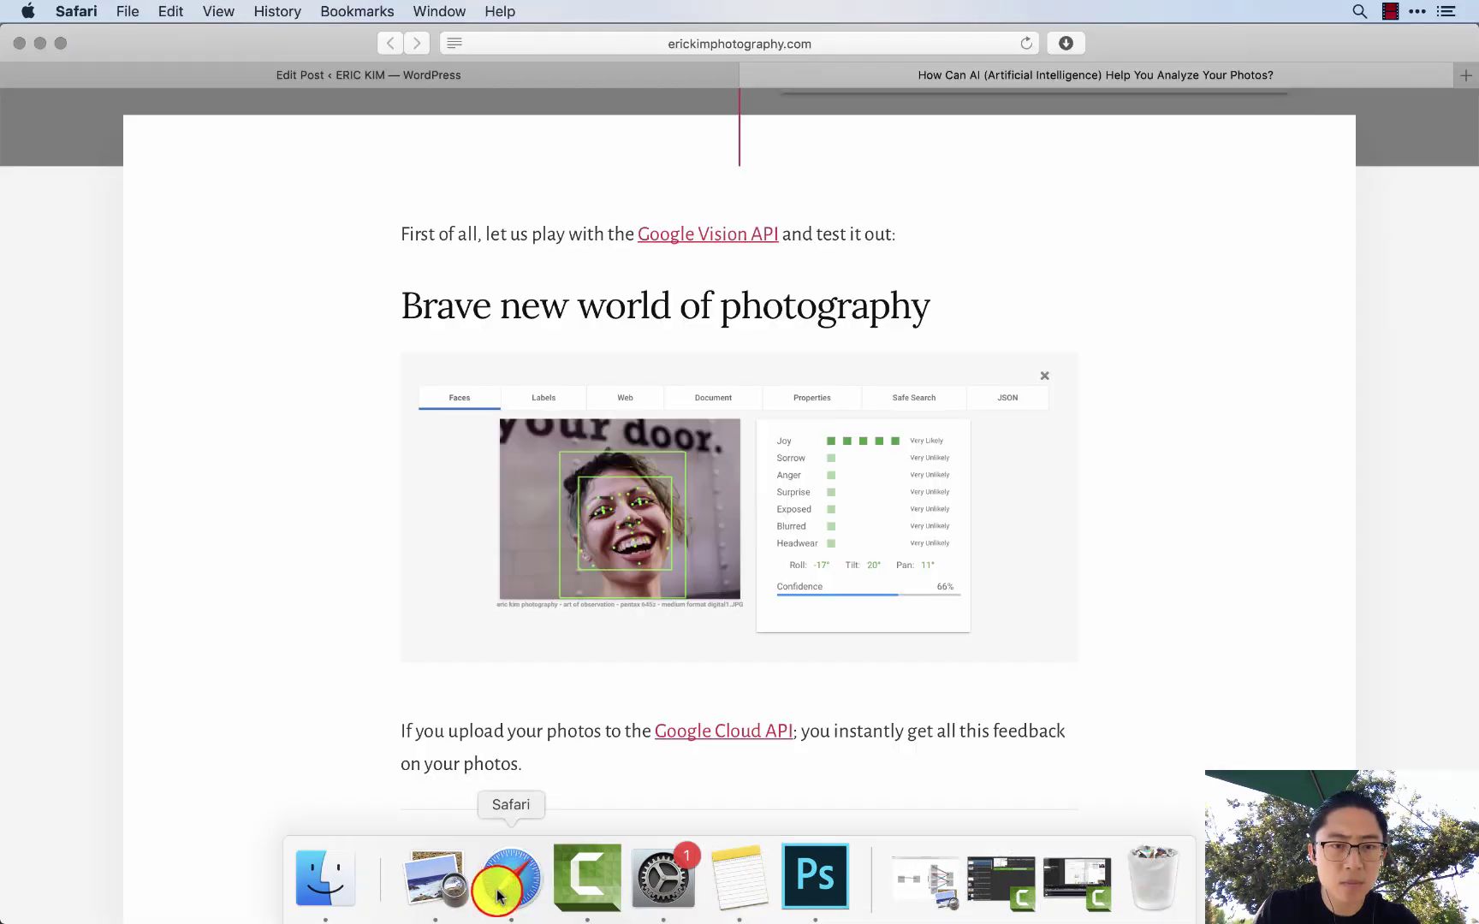
key(super+w)
scroll(795, 673, down, 10)
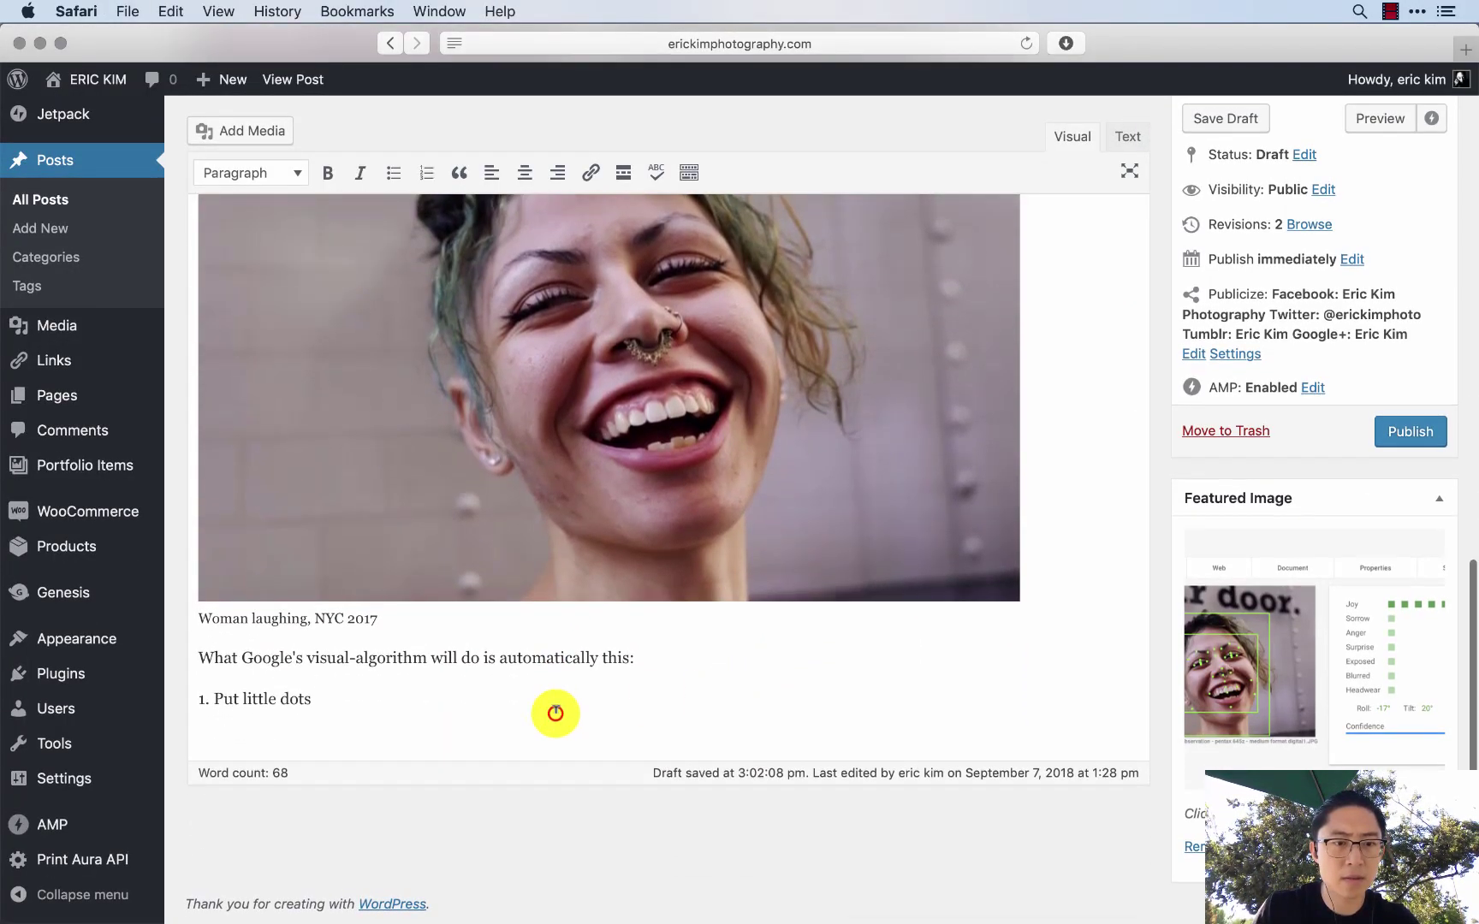
click(554, 712)
key(Left)
key(Left)
key(Left)
key(Left)
key(Left)
key(Left)
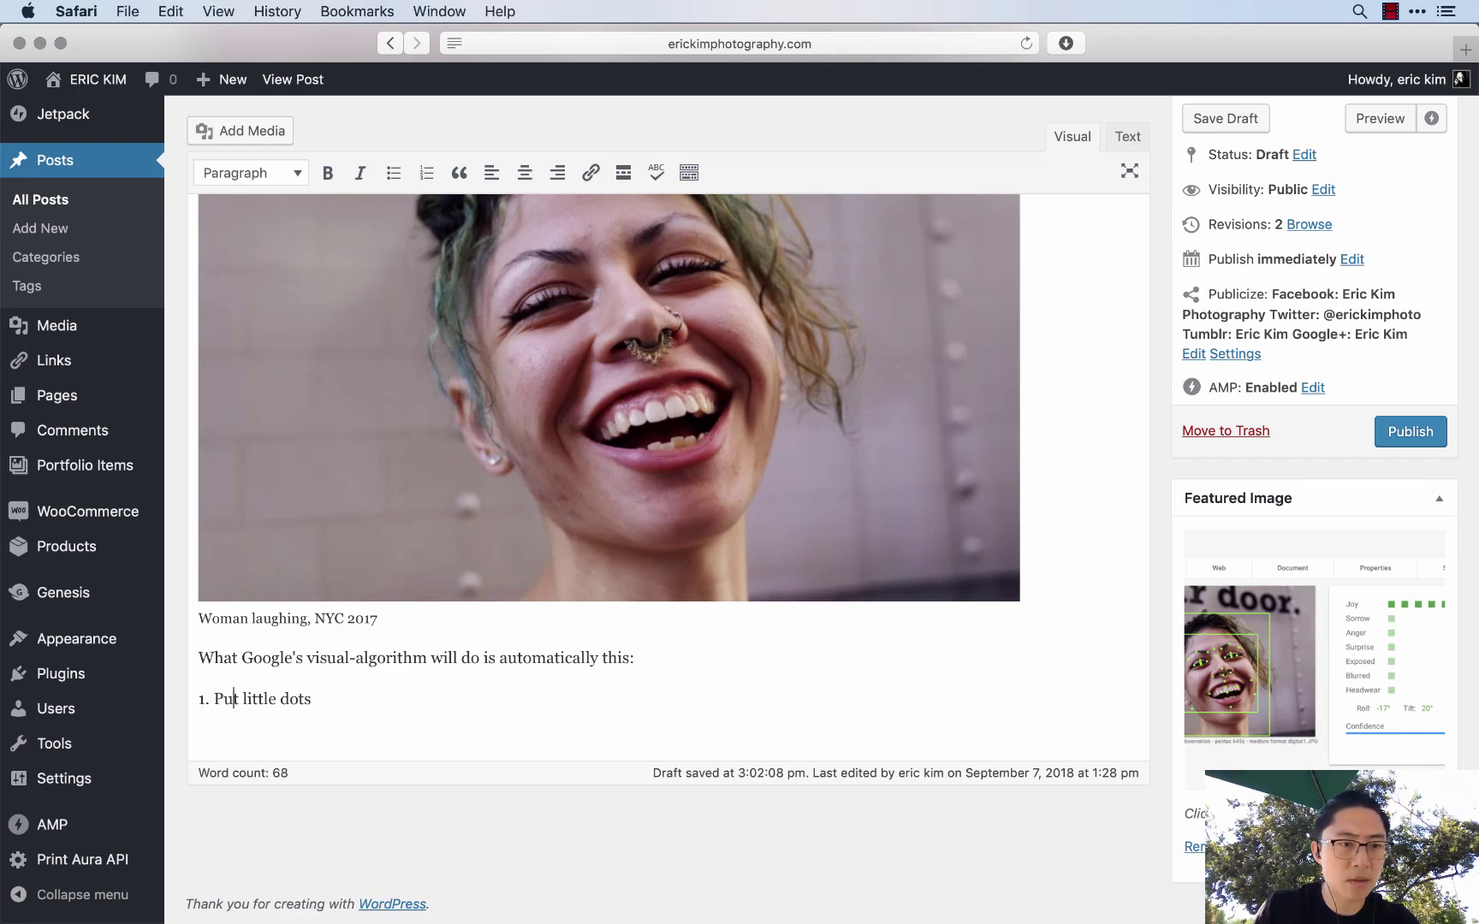
key(BackSpace)
key(BackSpace)
key(BackSpace)
text(First:)
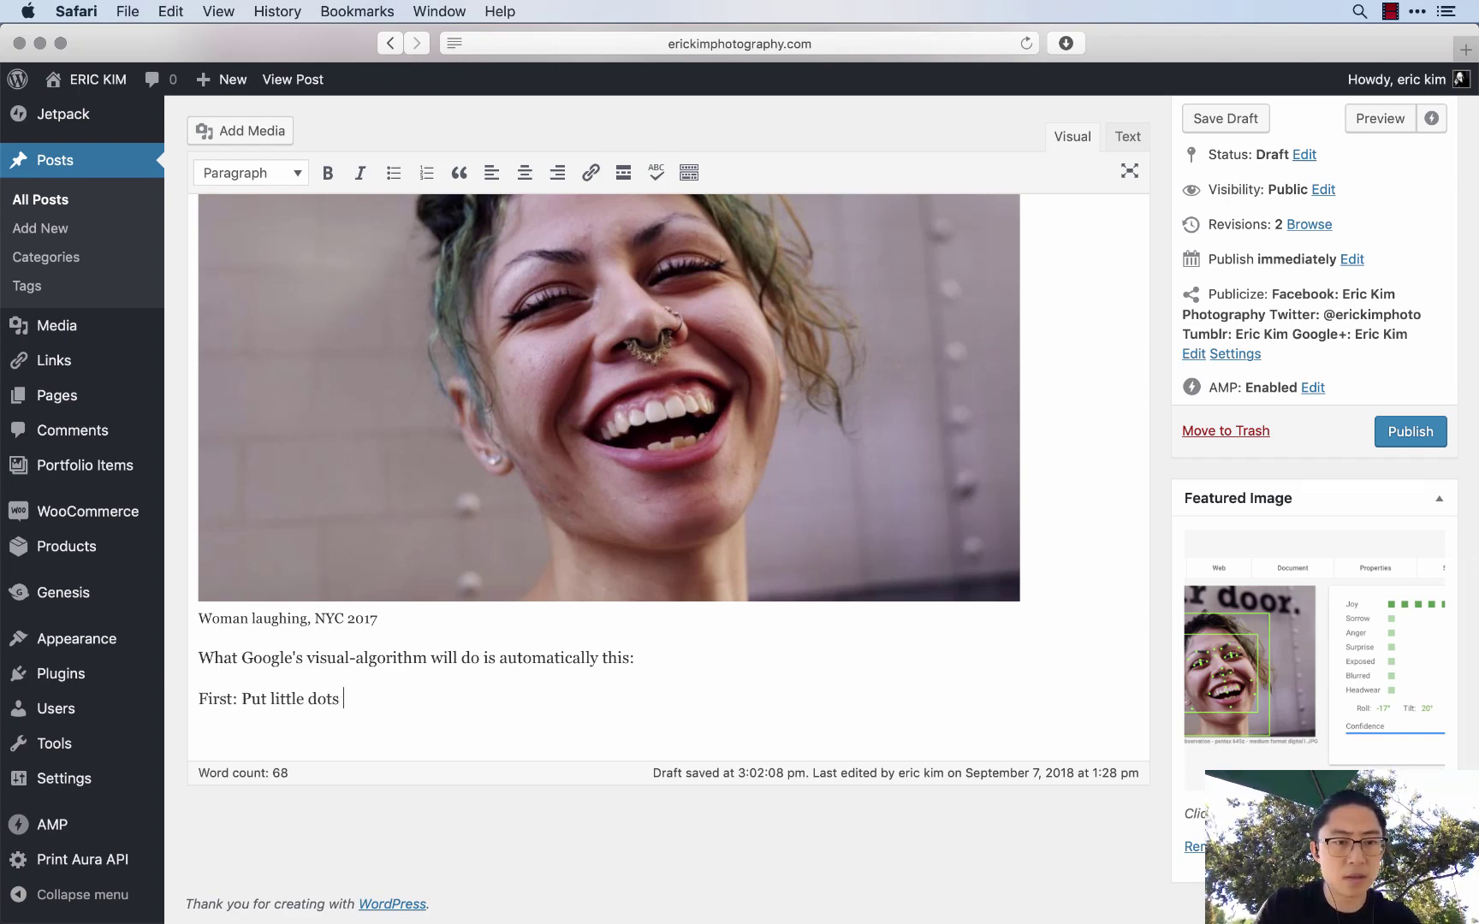
- Add an empty paragraph below the "First:" line and locate "eye mapping 1.jpg" in the "eye mapping" folder in Finder
key(Return)
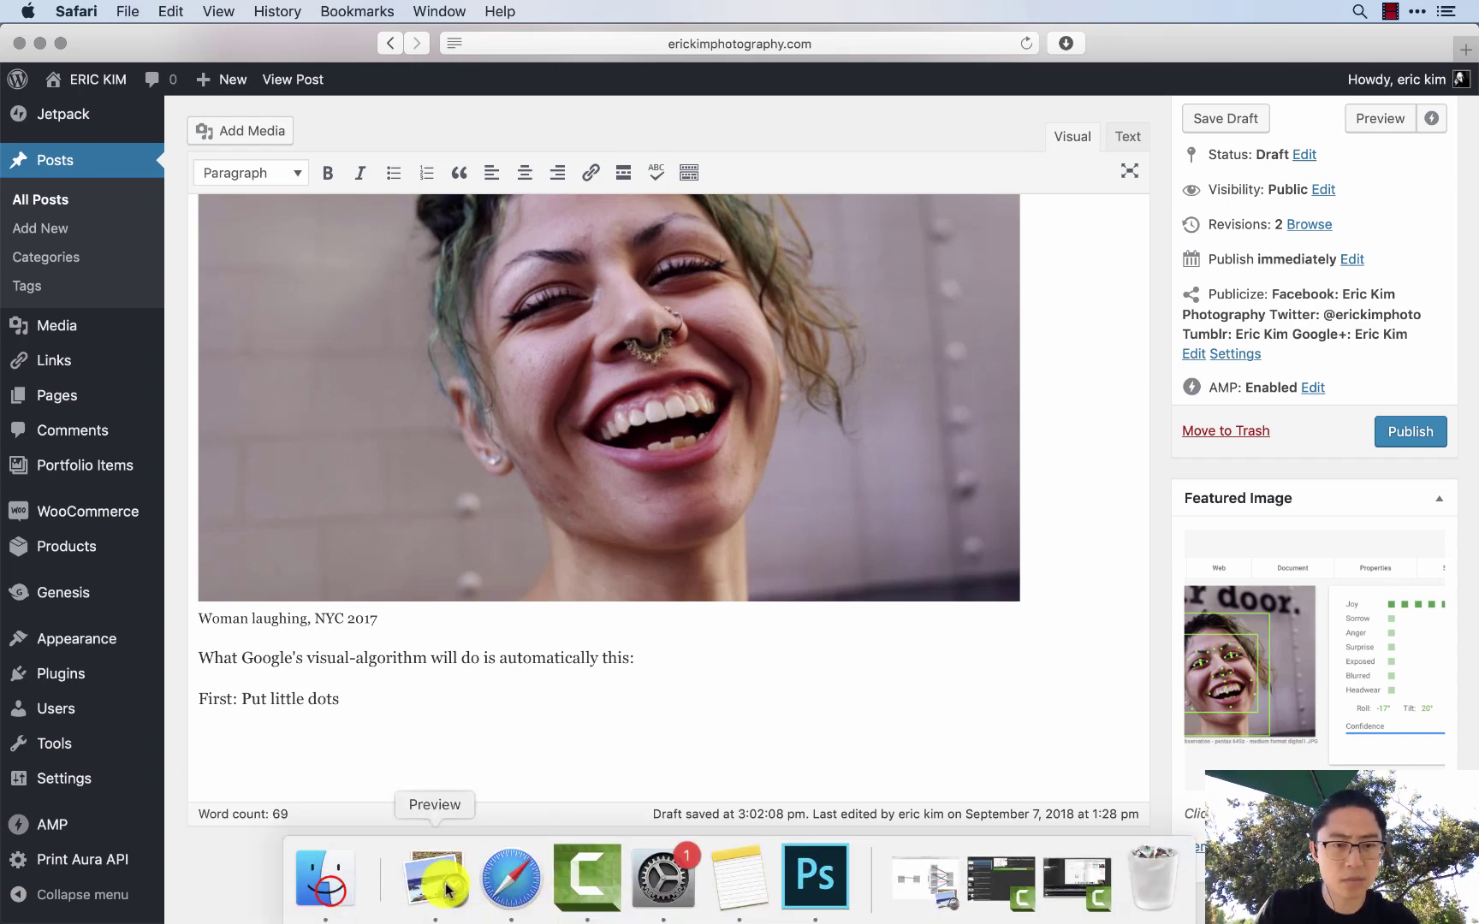
click(320, 882)
key(ctrl+alt+Right)
key(Down)
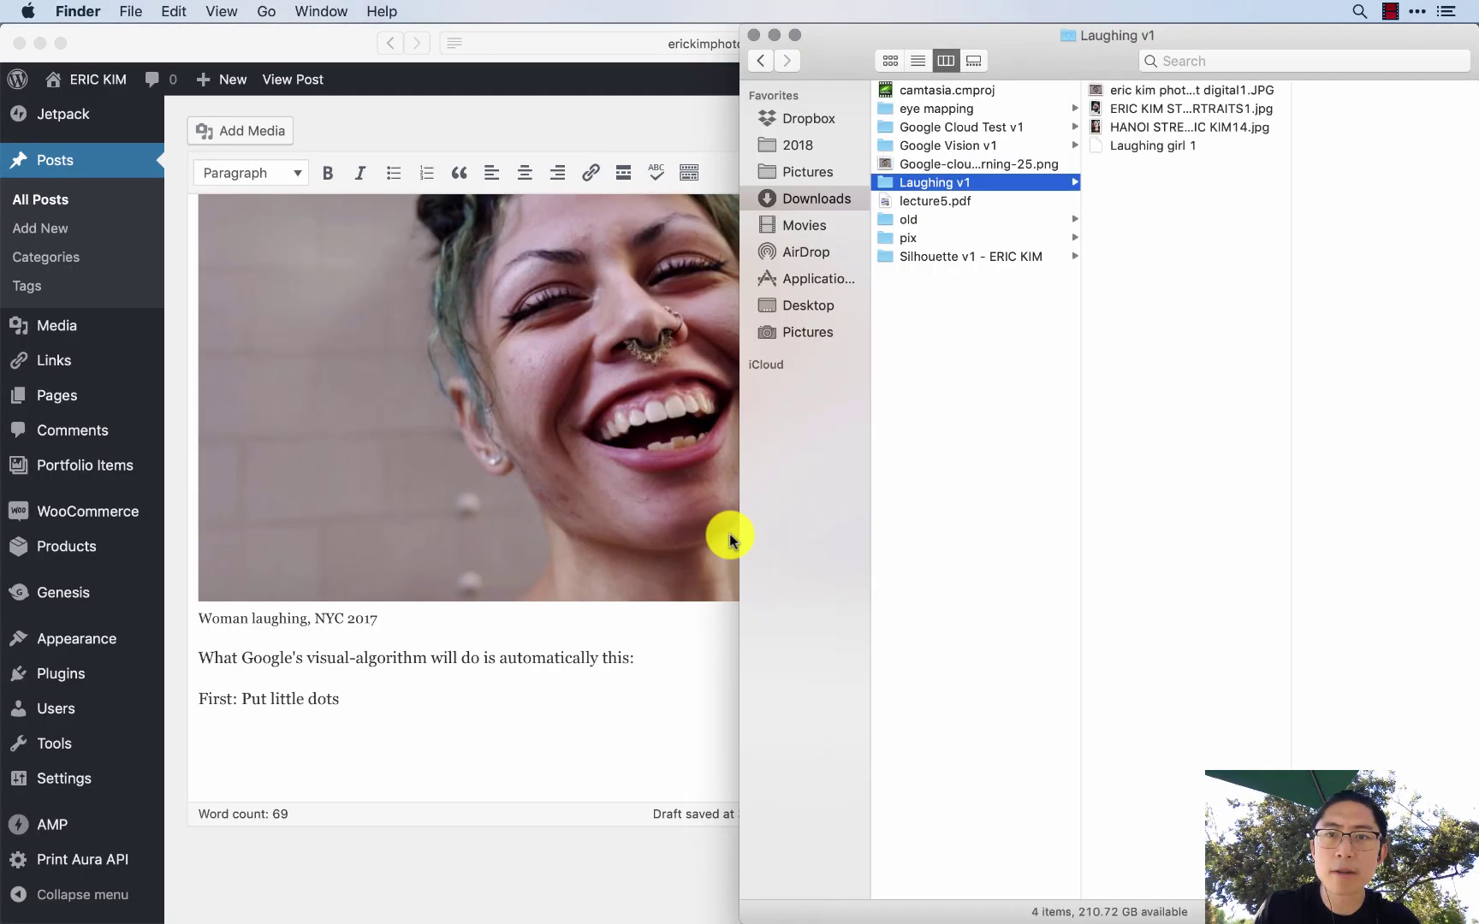
key(Right)
key(Left)
key(Up)
key(Up)
key(Up)
key(Down)
key(Right)
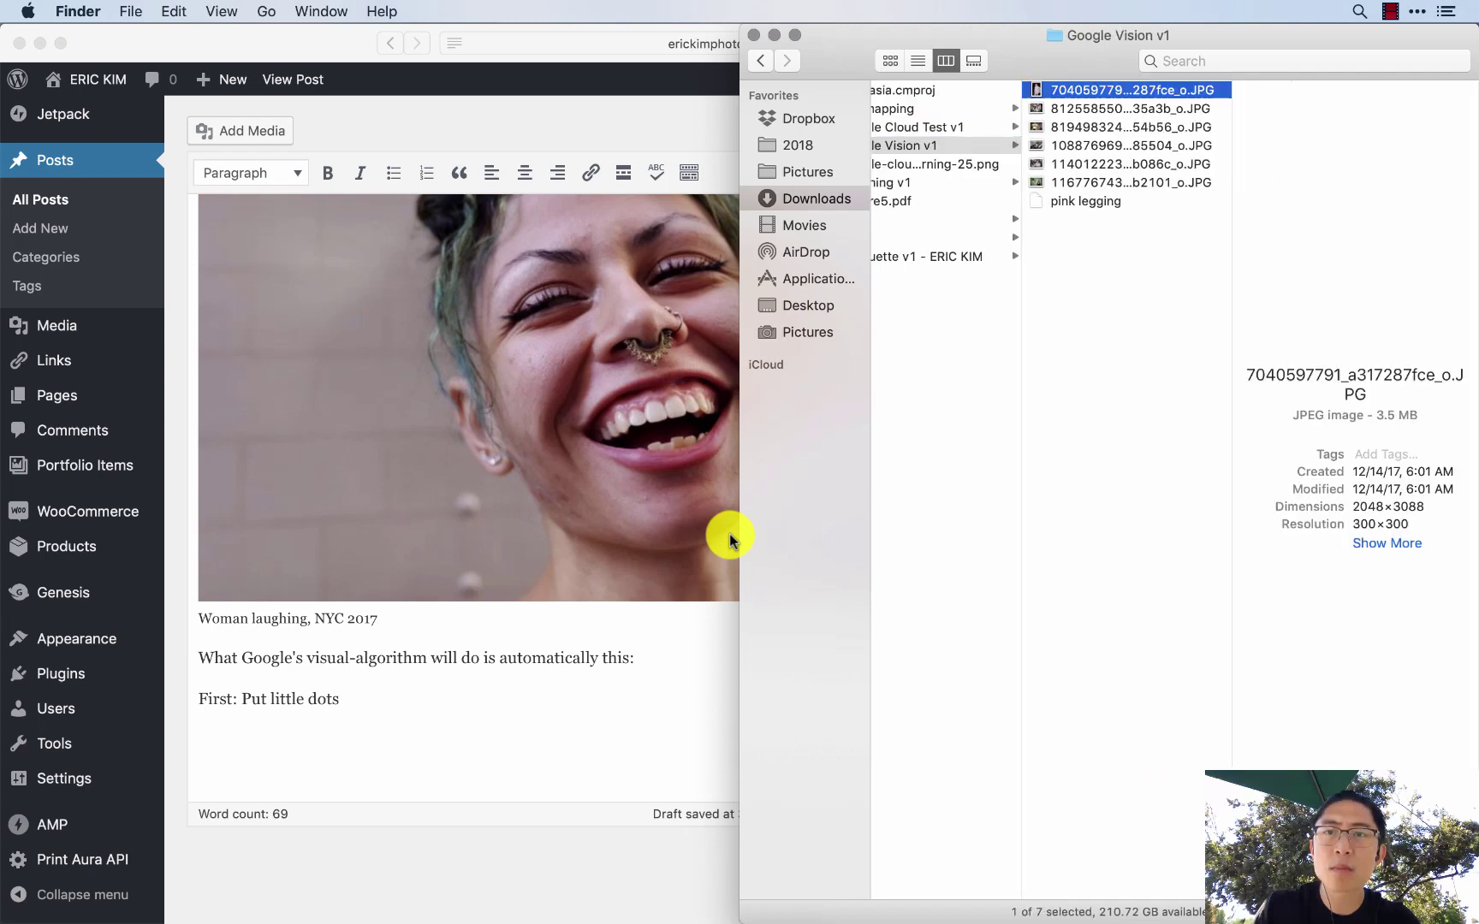
key(Left)
key(Down)
key(Down)
key(Down)
key(Down)
key(Down)
key(Down)
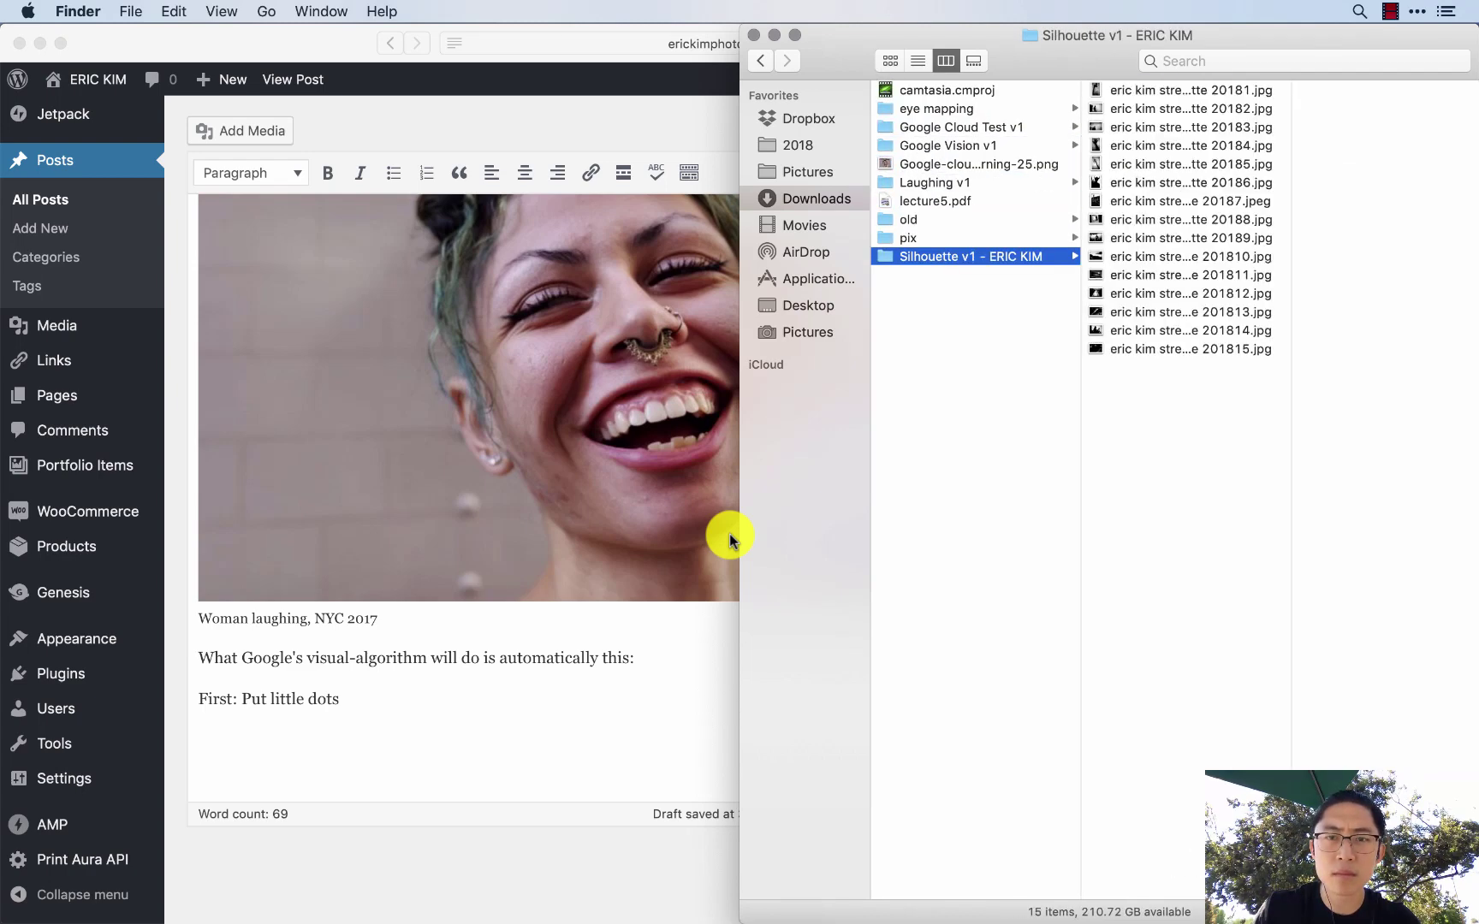
key(Up)
key(Up)
key(Up)
key(Up)
key(Up)
key(Up)
key(Up)
key(Up)
key(Right)
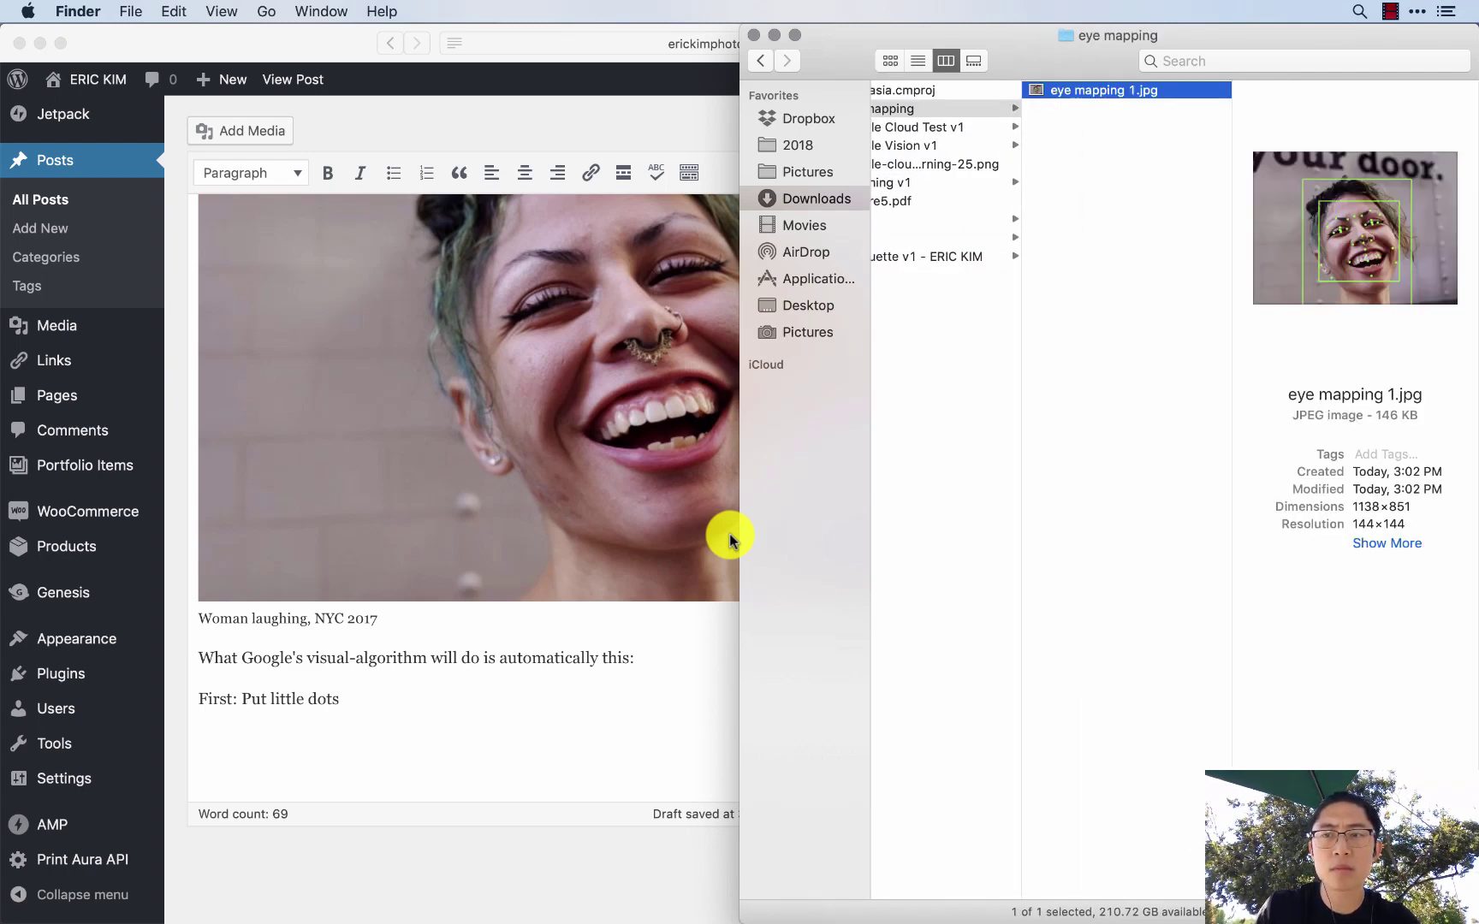
- Upload "eye mapping 1.jpg" from Finder to the draft's media library and insert it below the "First:" line
drag(1139, 89, 373, 667)
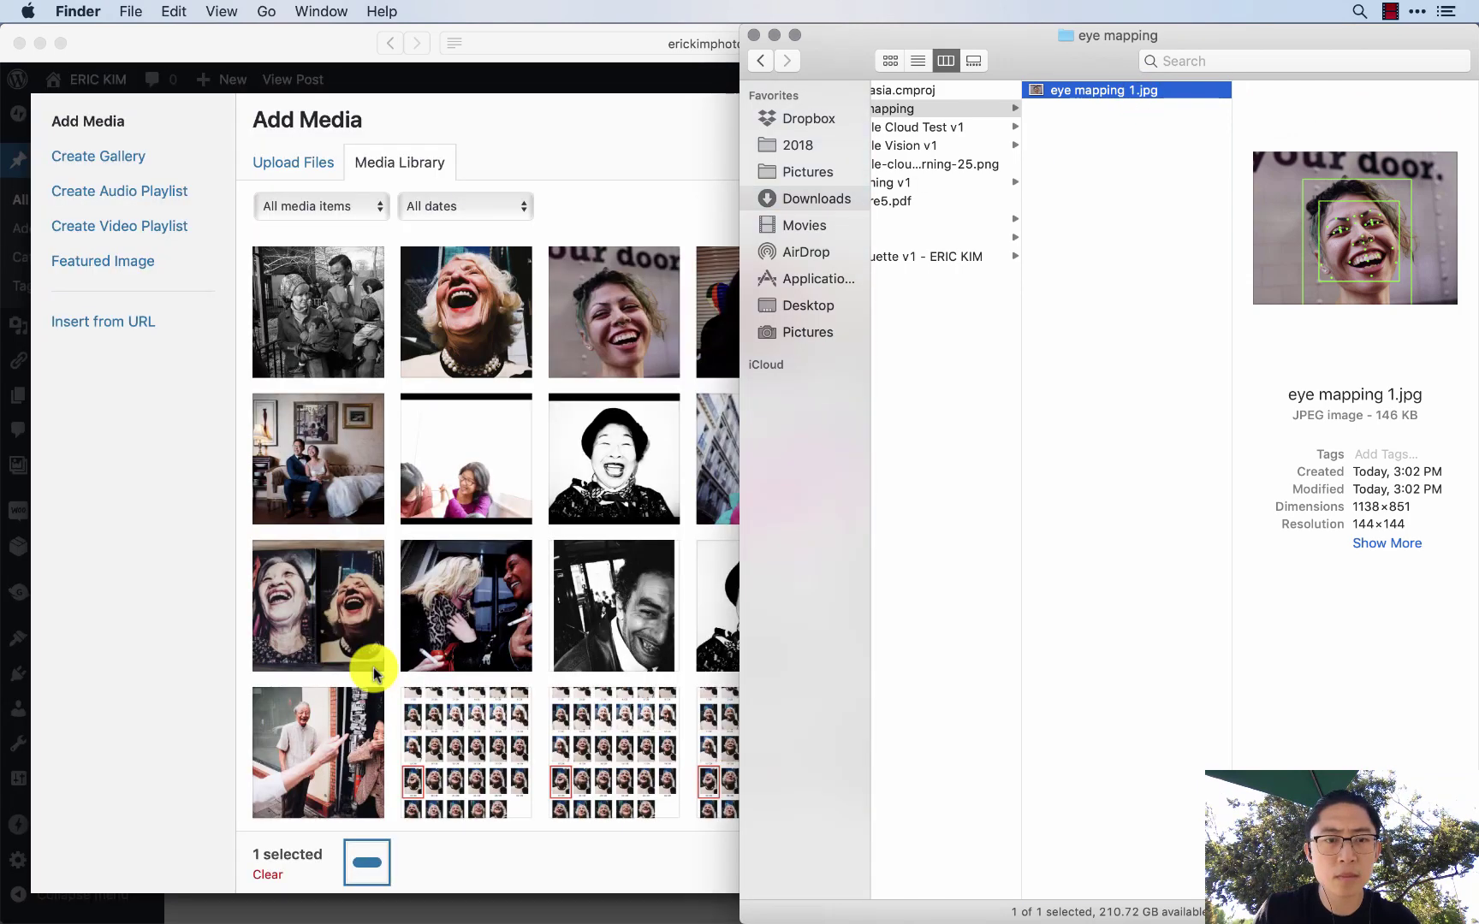
key(space)
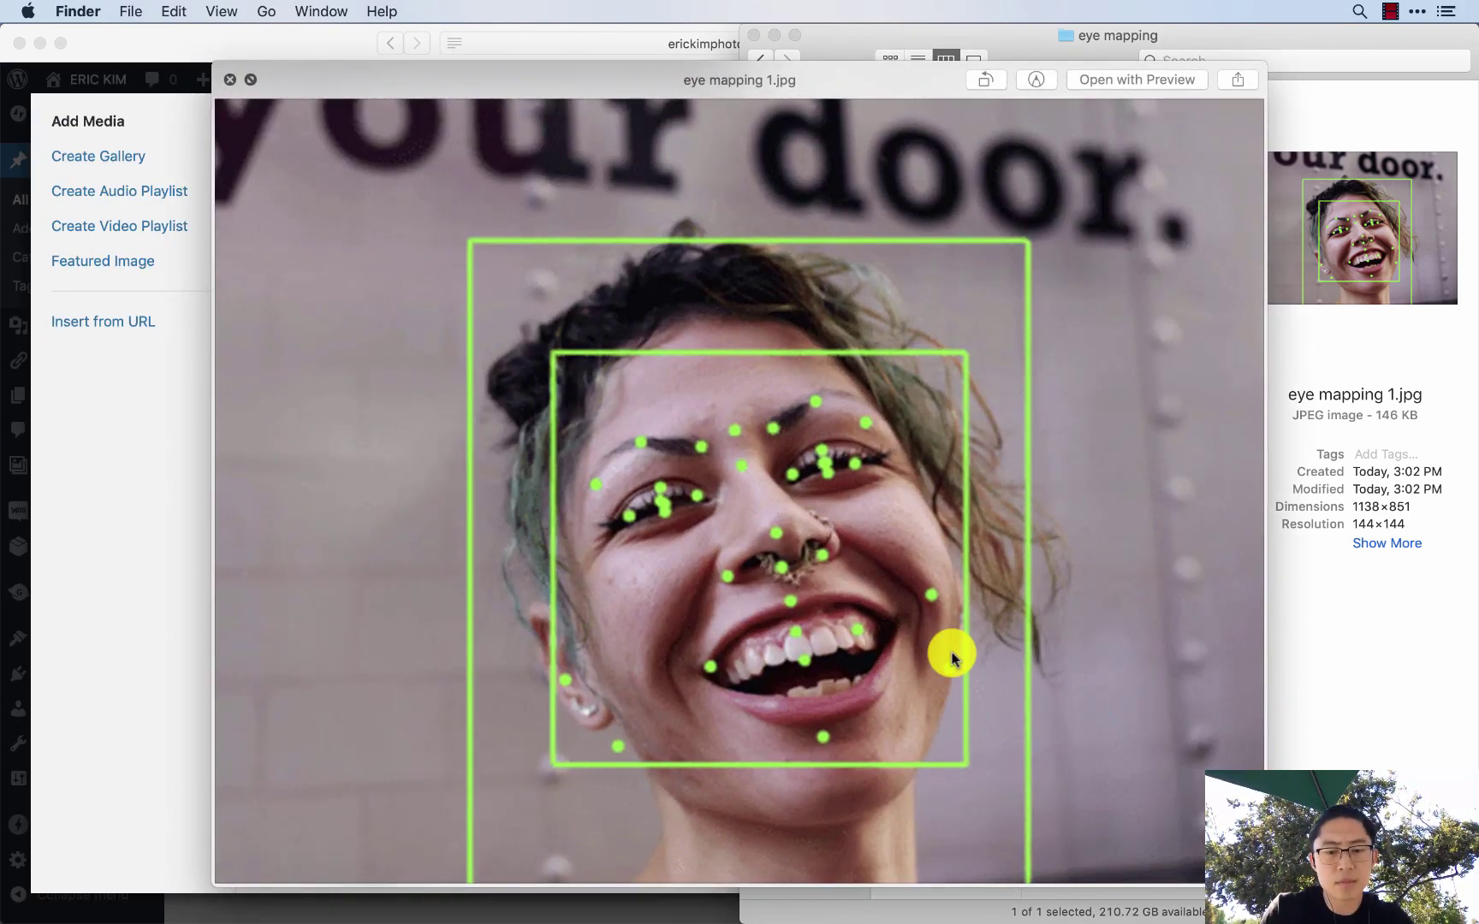
key(space)
key(super+Tab)
scroll(911, 644, down, 3)
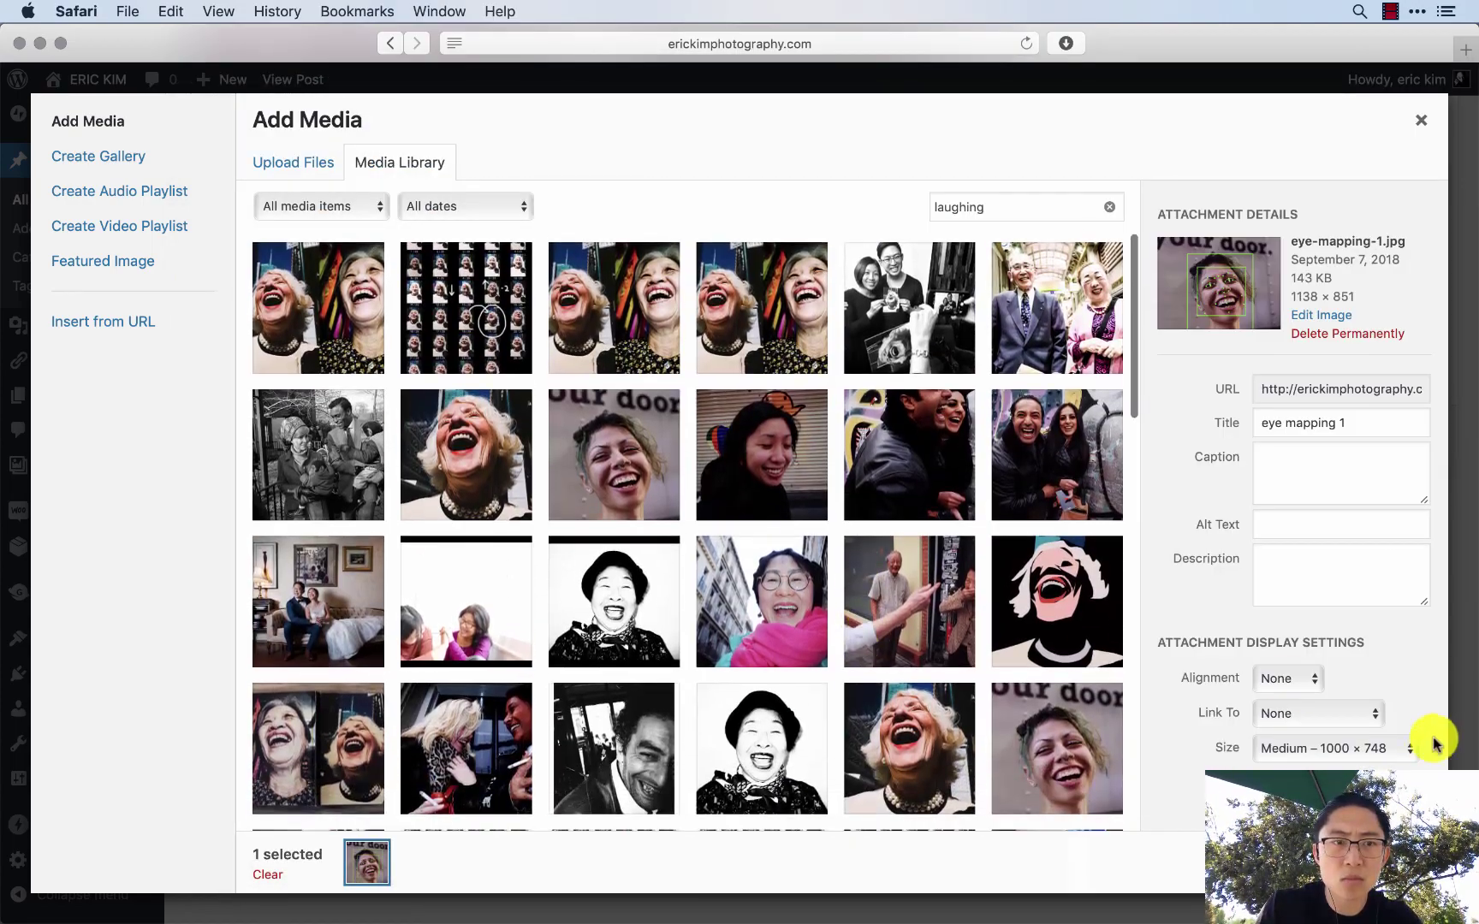
click(1109, 206)
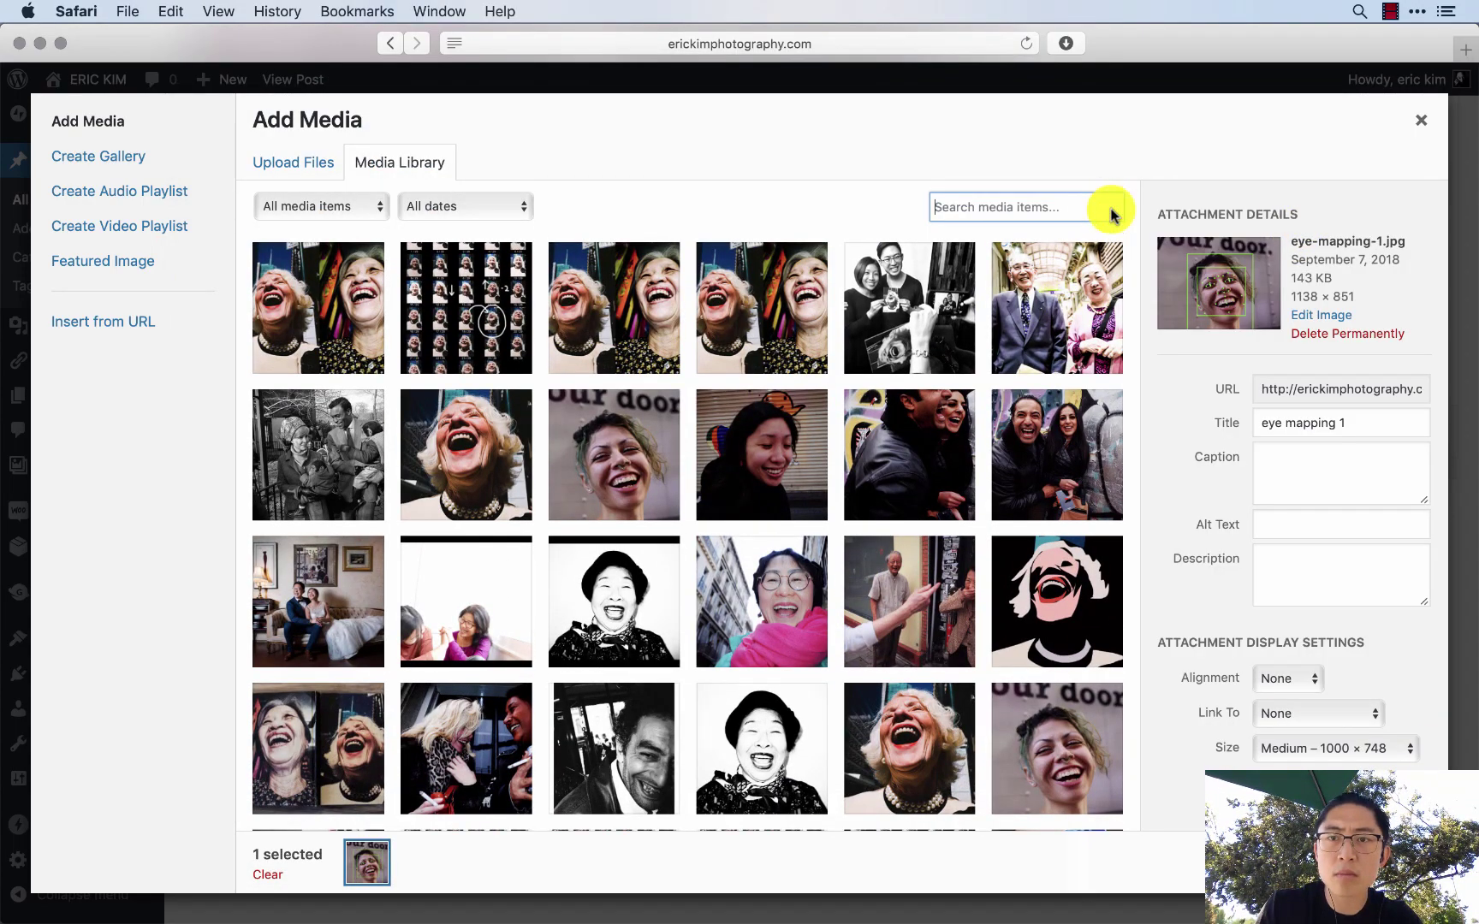
key(Escape)
scroll(669, 804, down, 5)
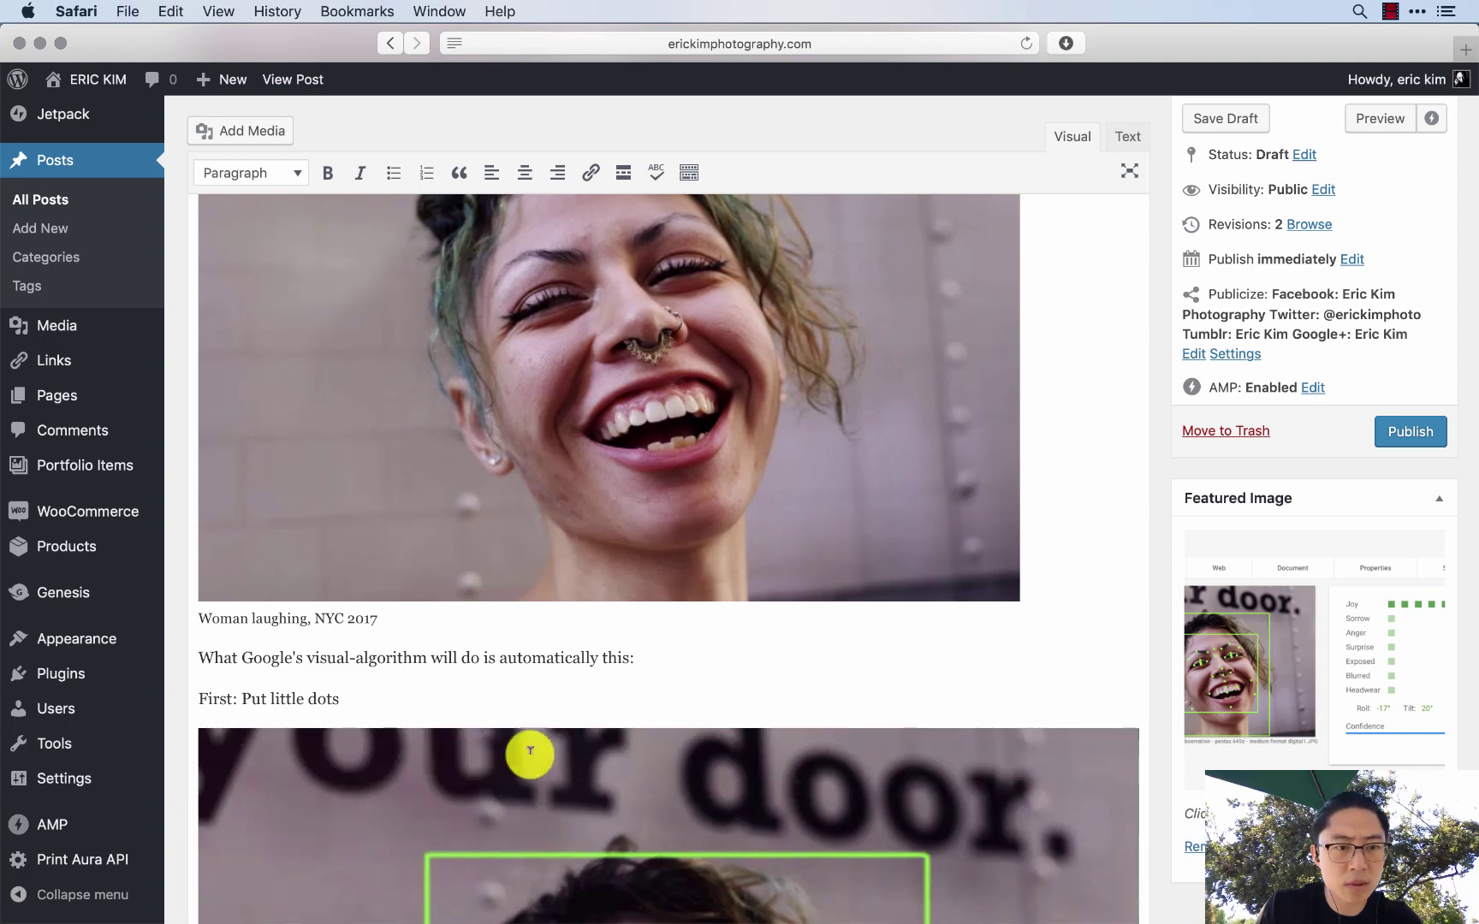
- Continue the "First:" line with "around the face of your subject. Little green dots on 'significant' facial detector features. For example,"
click(219, 488)
double_click(218, 485)
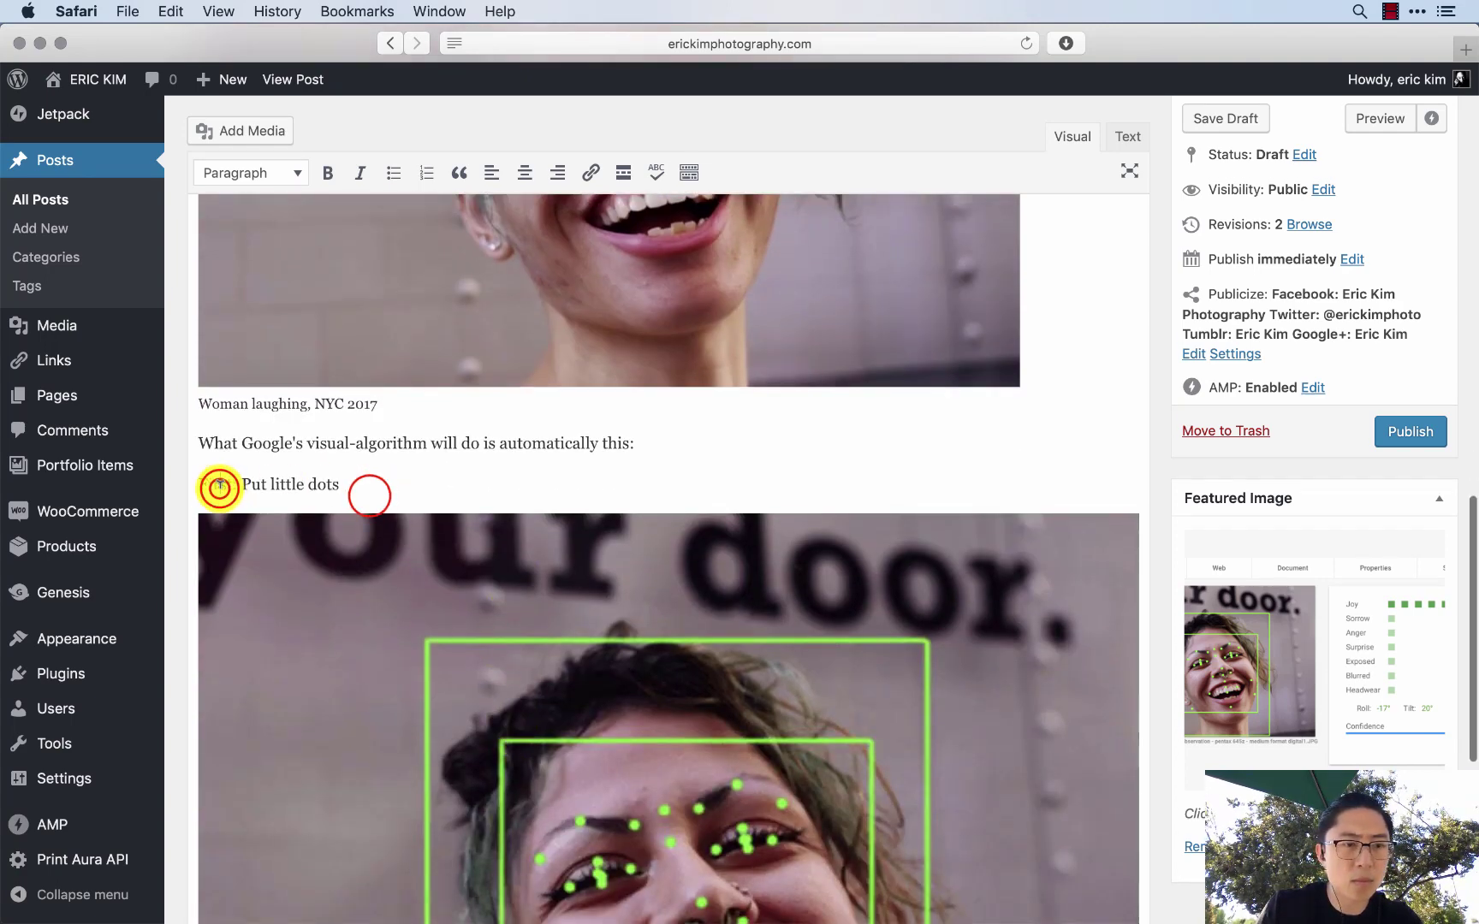
click(357, 488)
scroll(407, 513, down, 1)
text(around the face of your subject. Little green dots on)
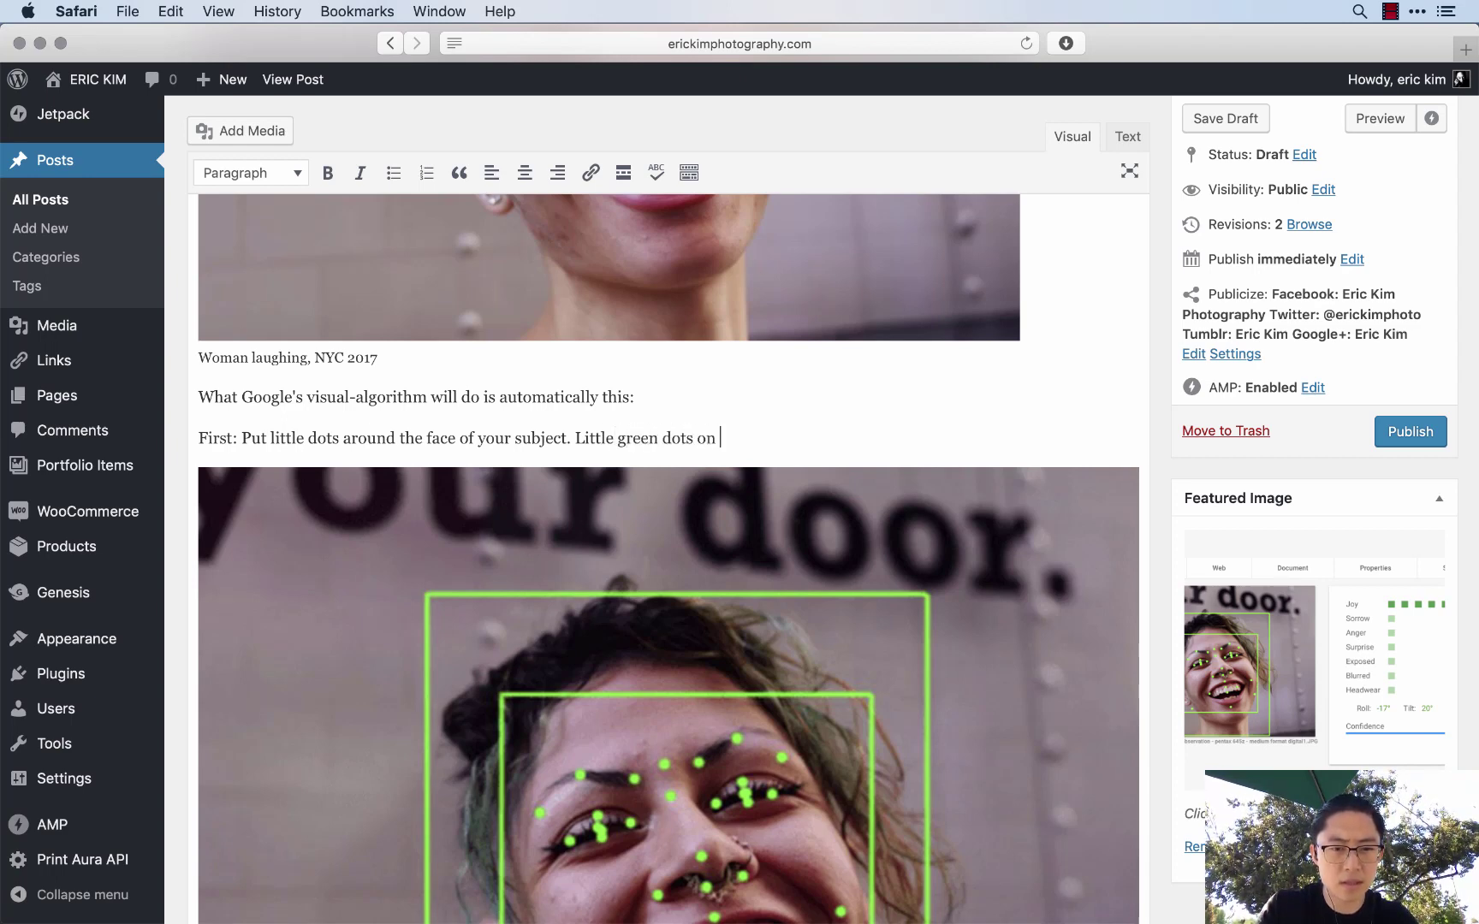
scroll(668, 556, down, 3)
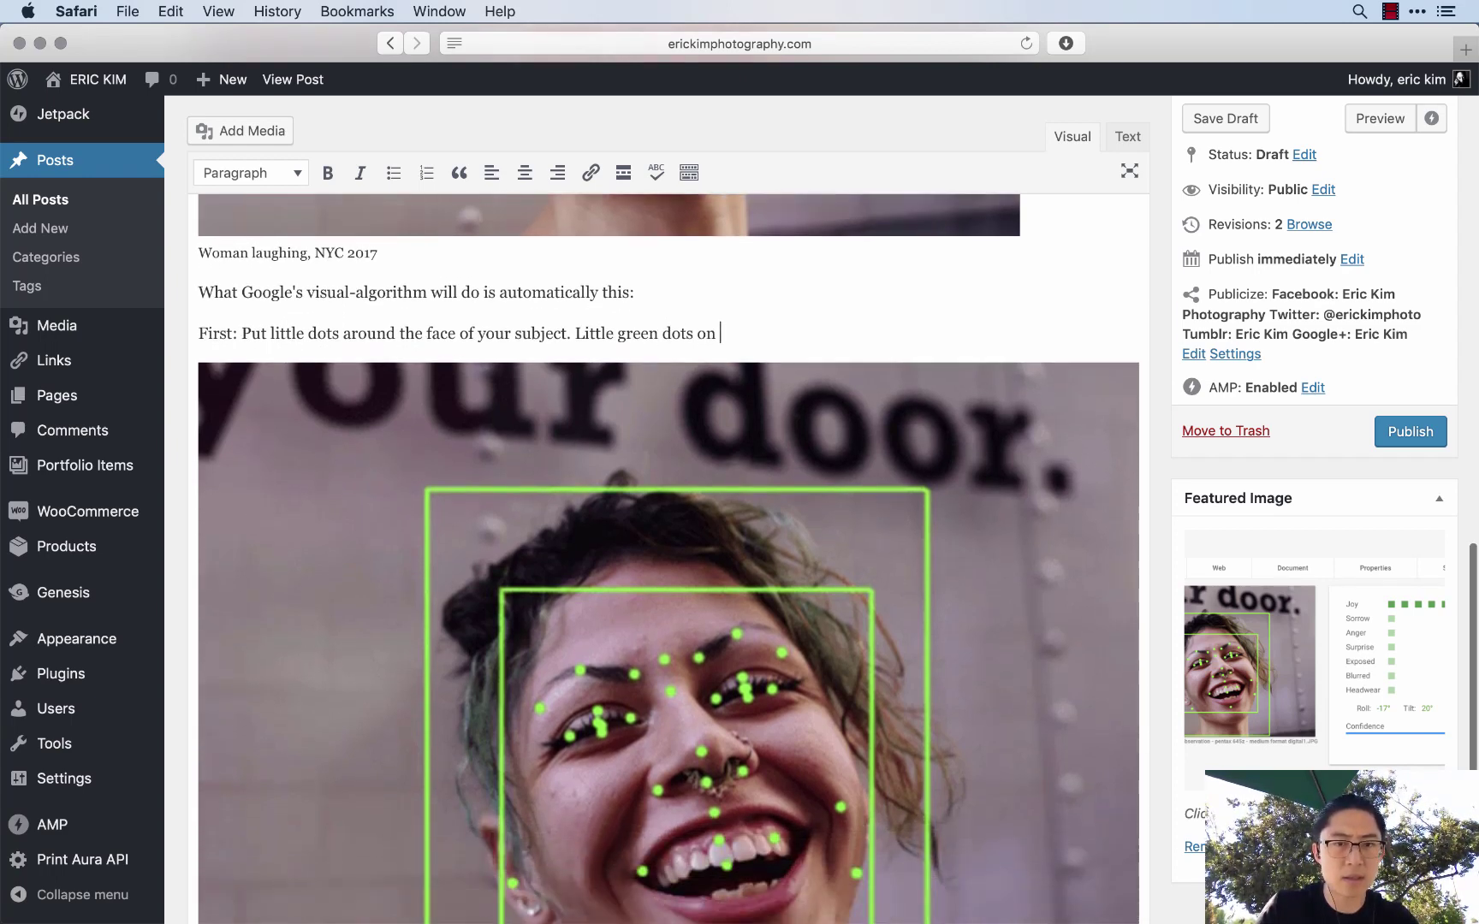
text(ign)
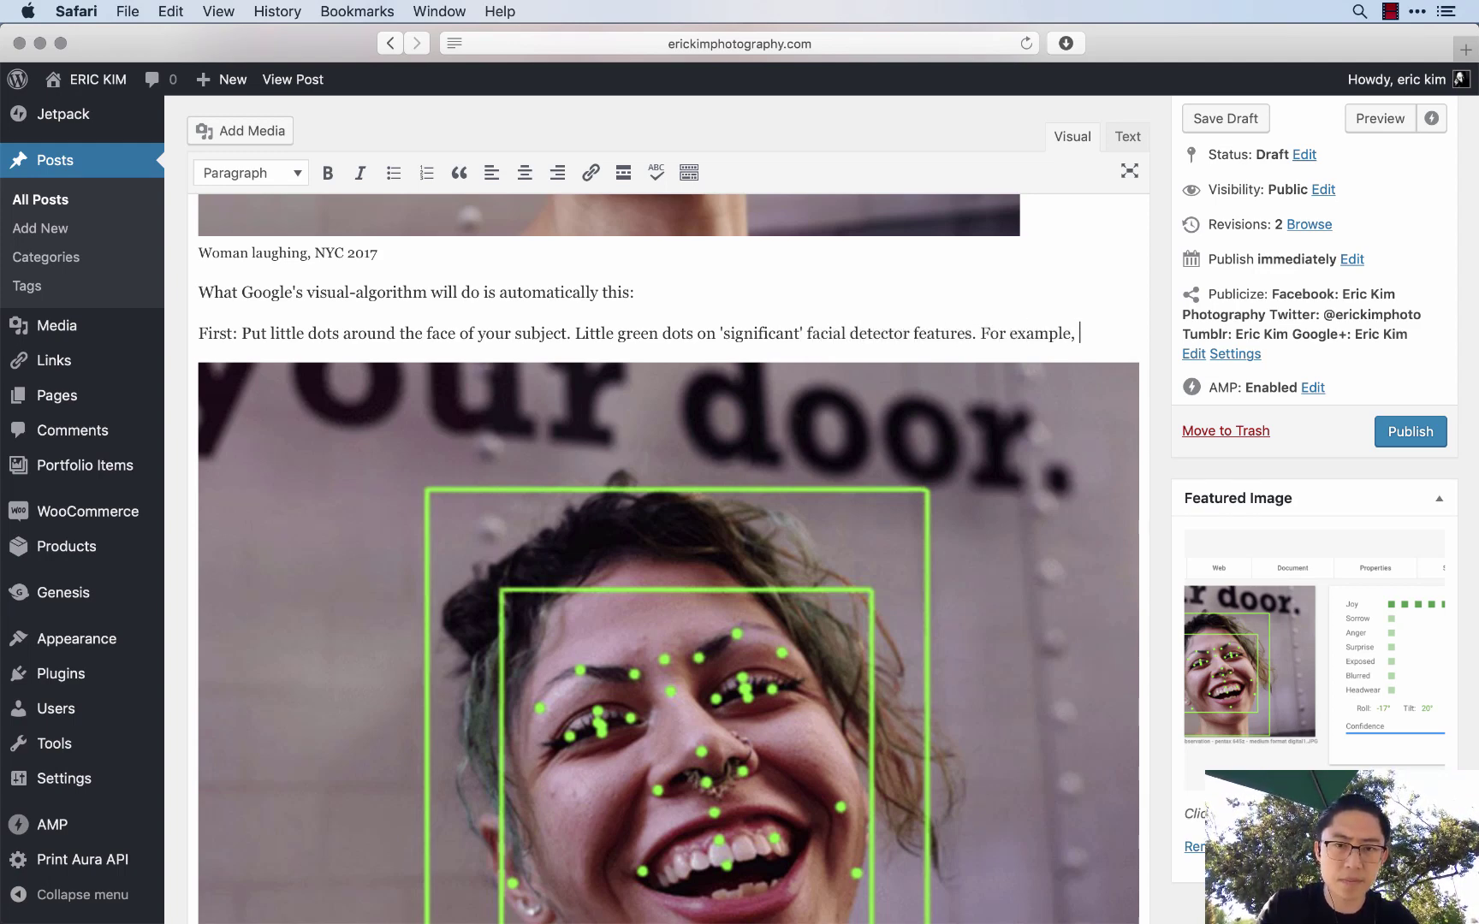
- End "For example" with a colon and start a bulleted list below it with "Eyebrows" as the first item
key(BackSpace)
text(:)
key(Return)
text(* Eye)
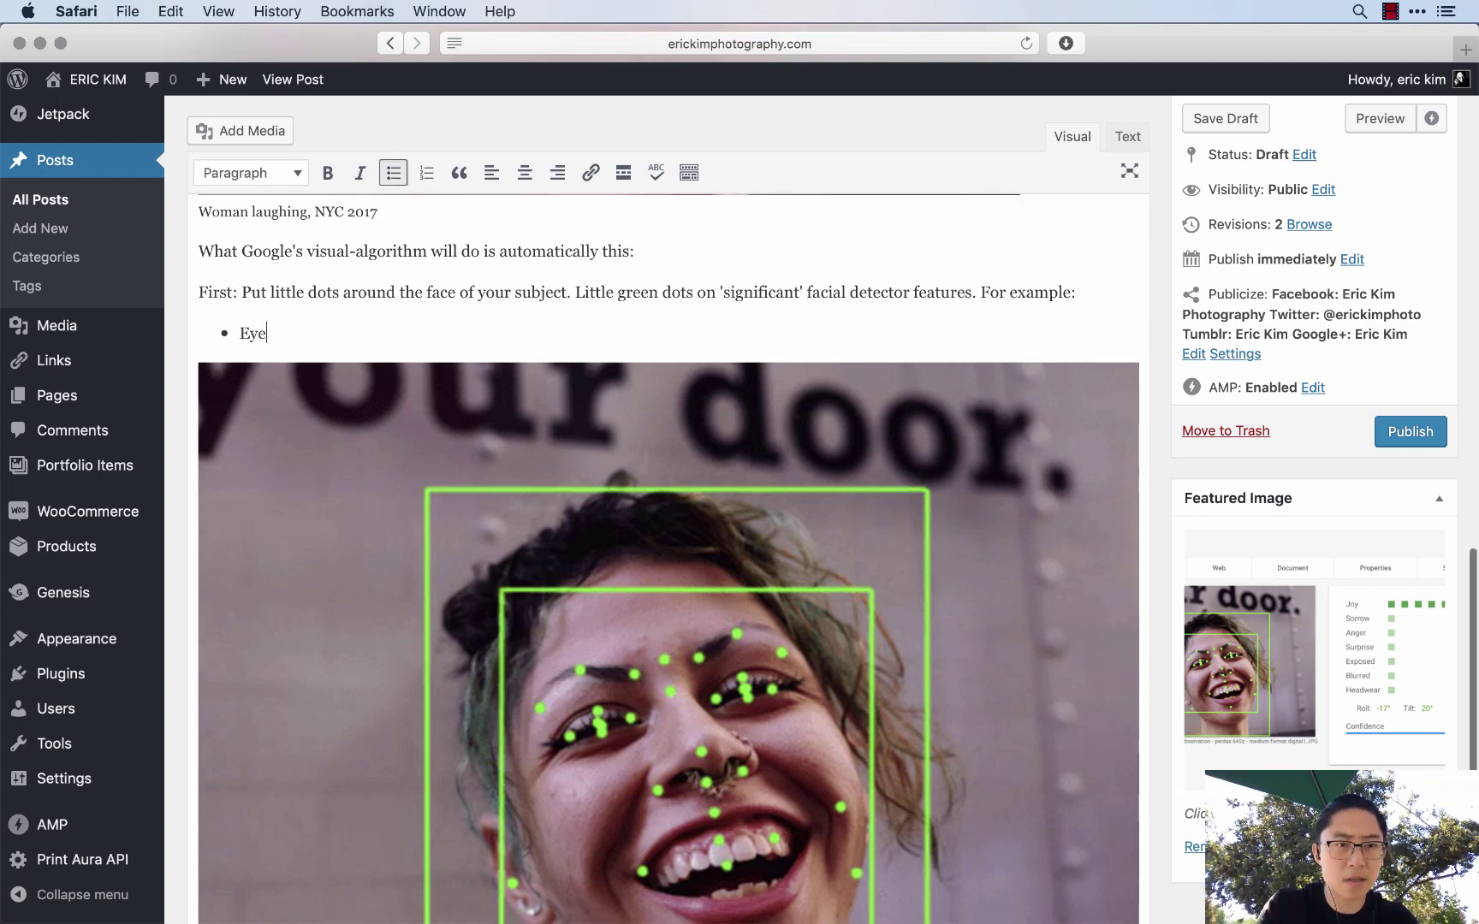
text(brows)
key(Return)
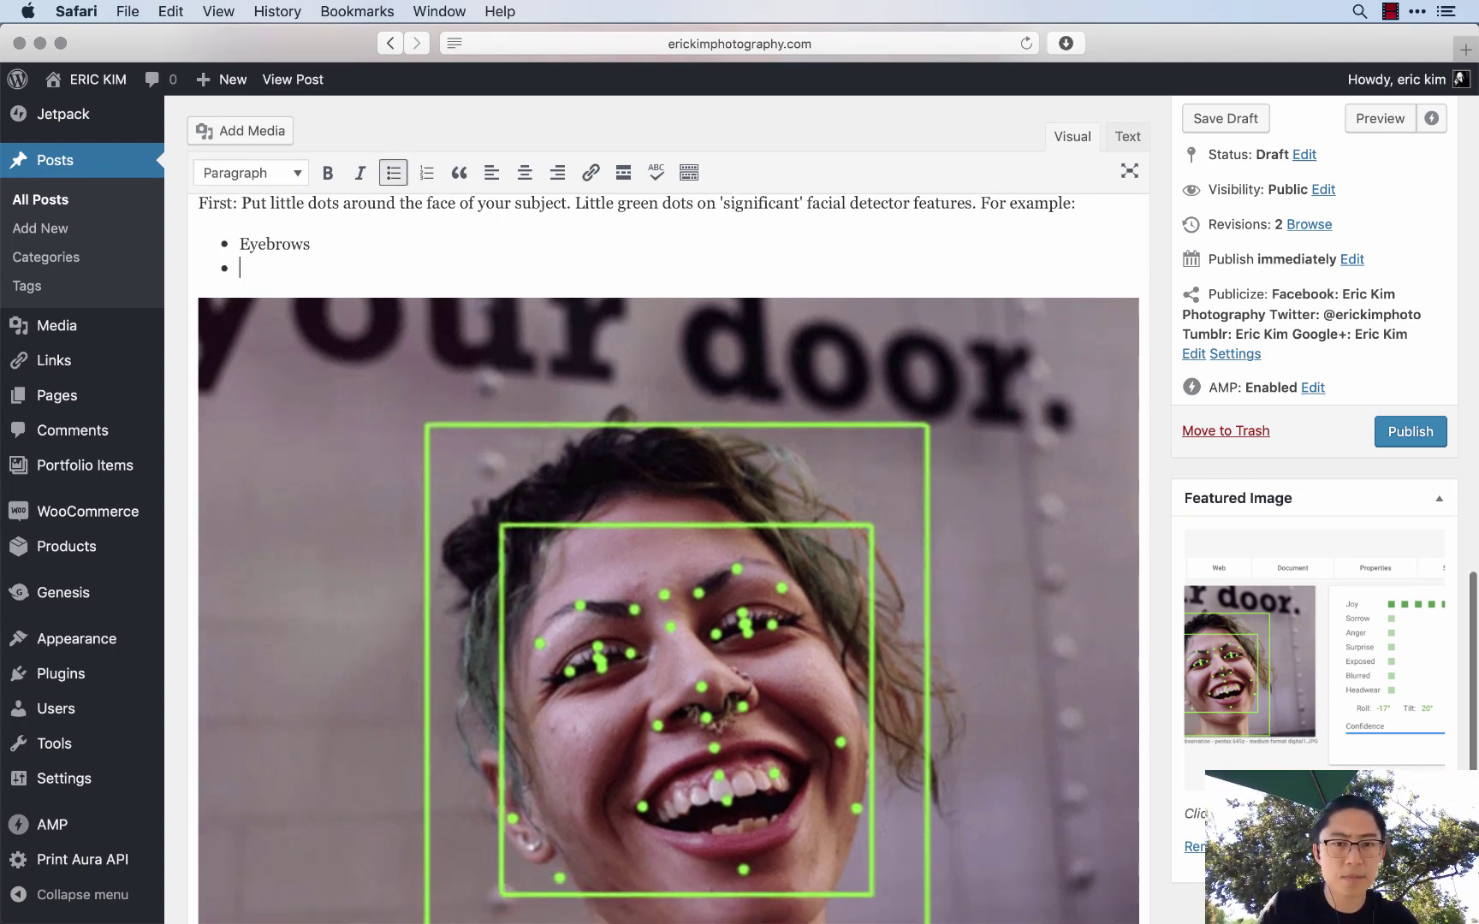
- Add the list items "Eyeballs", "Edges of eyes", "Nose / Nostril holes", "Teeth" and "Ears"
text(Eyeballs)
key(Return)
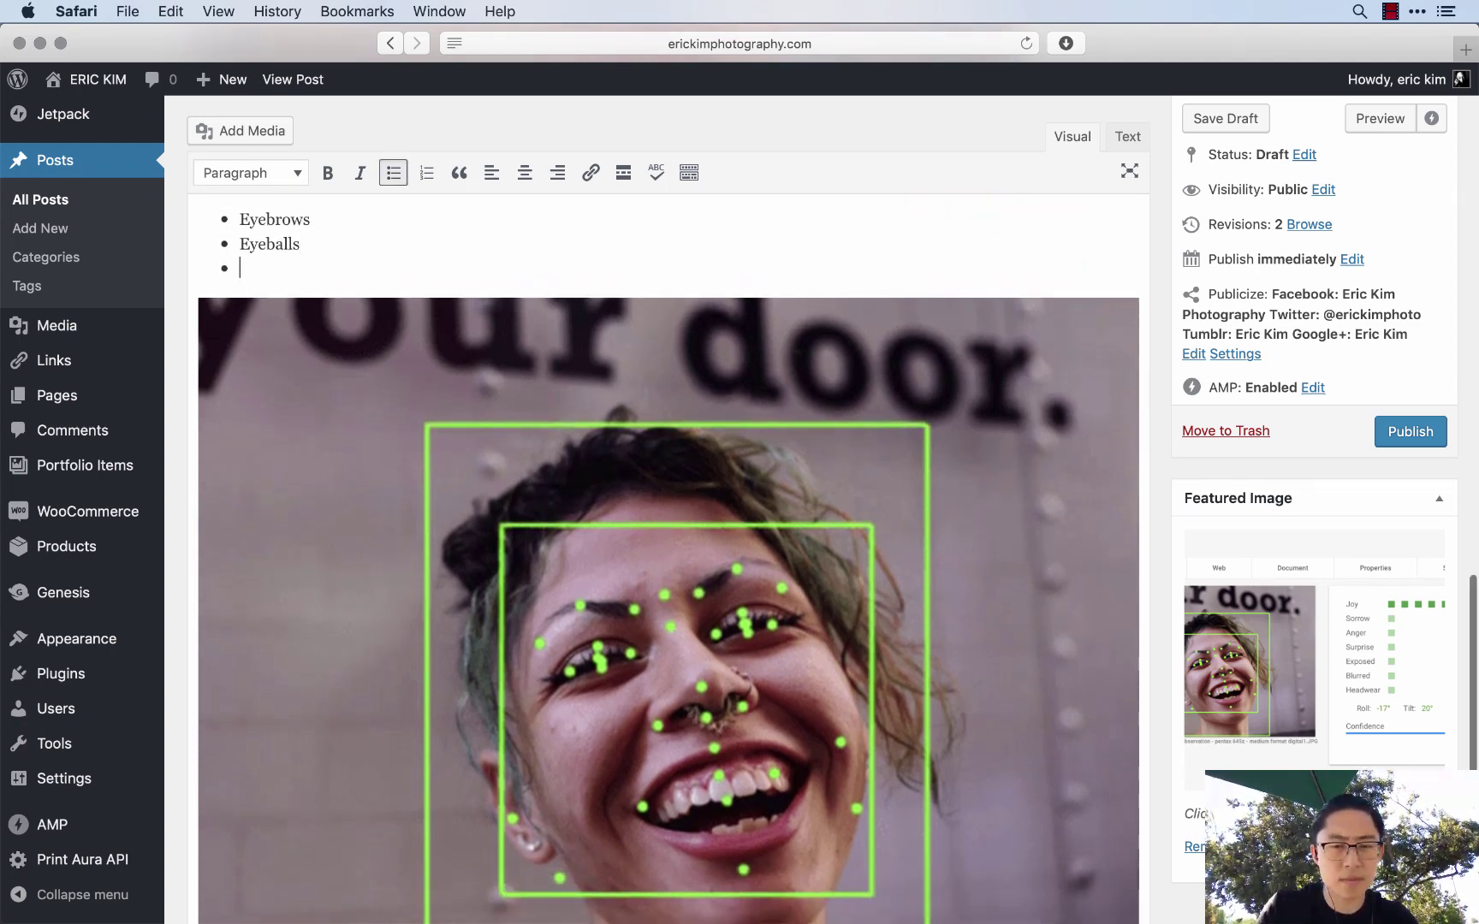
text(Edges of eyes)
key(Return)
text(Nose / Nostril holes)
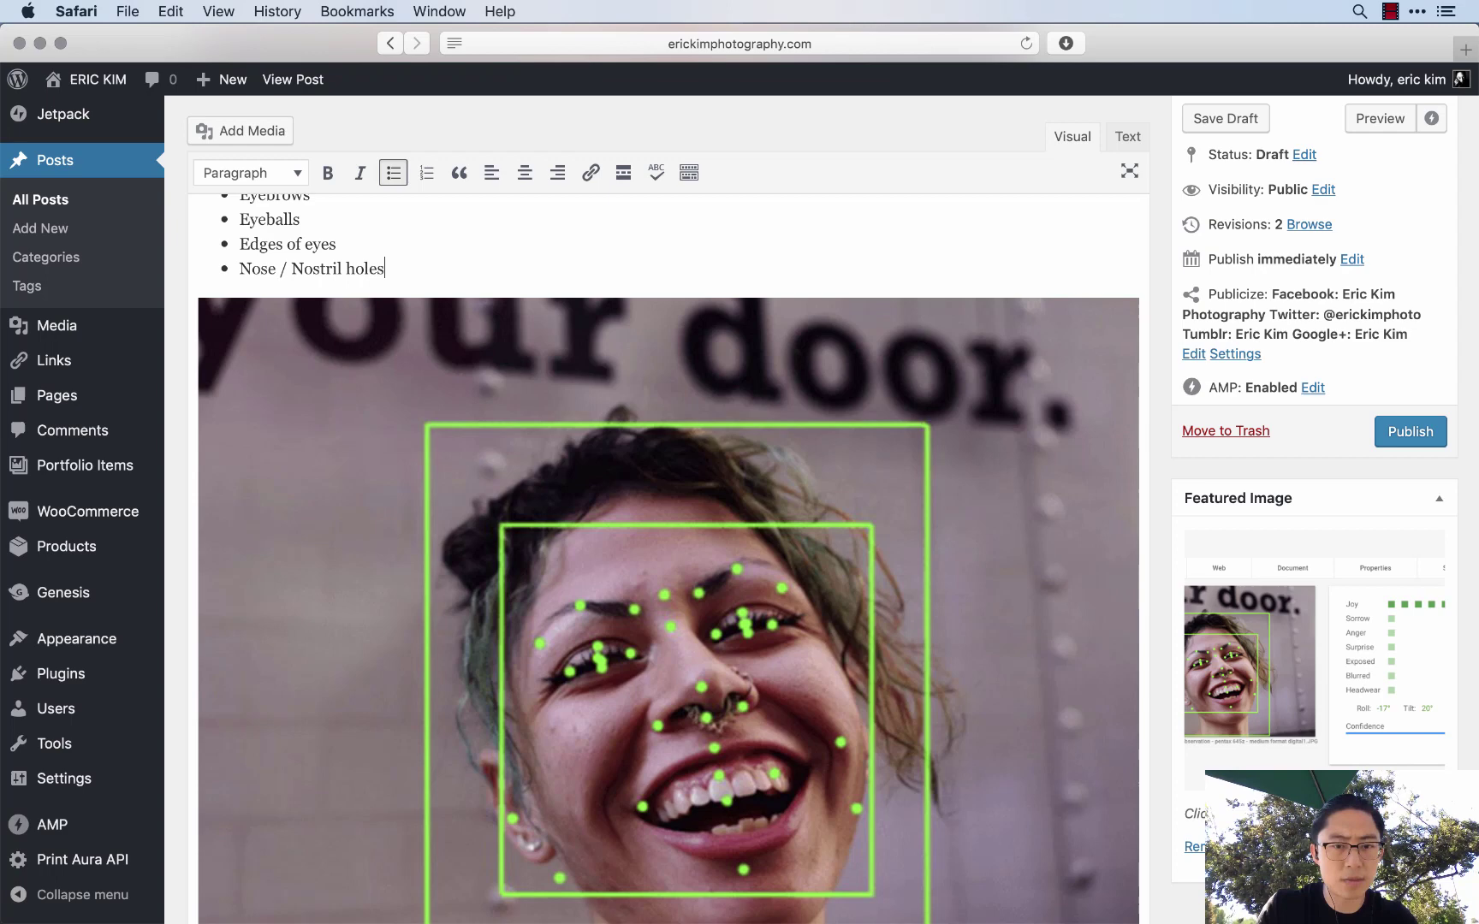
key(Return)
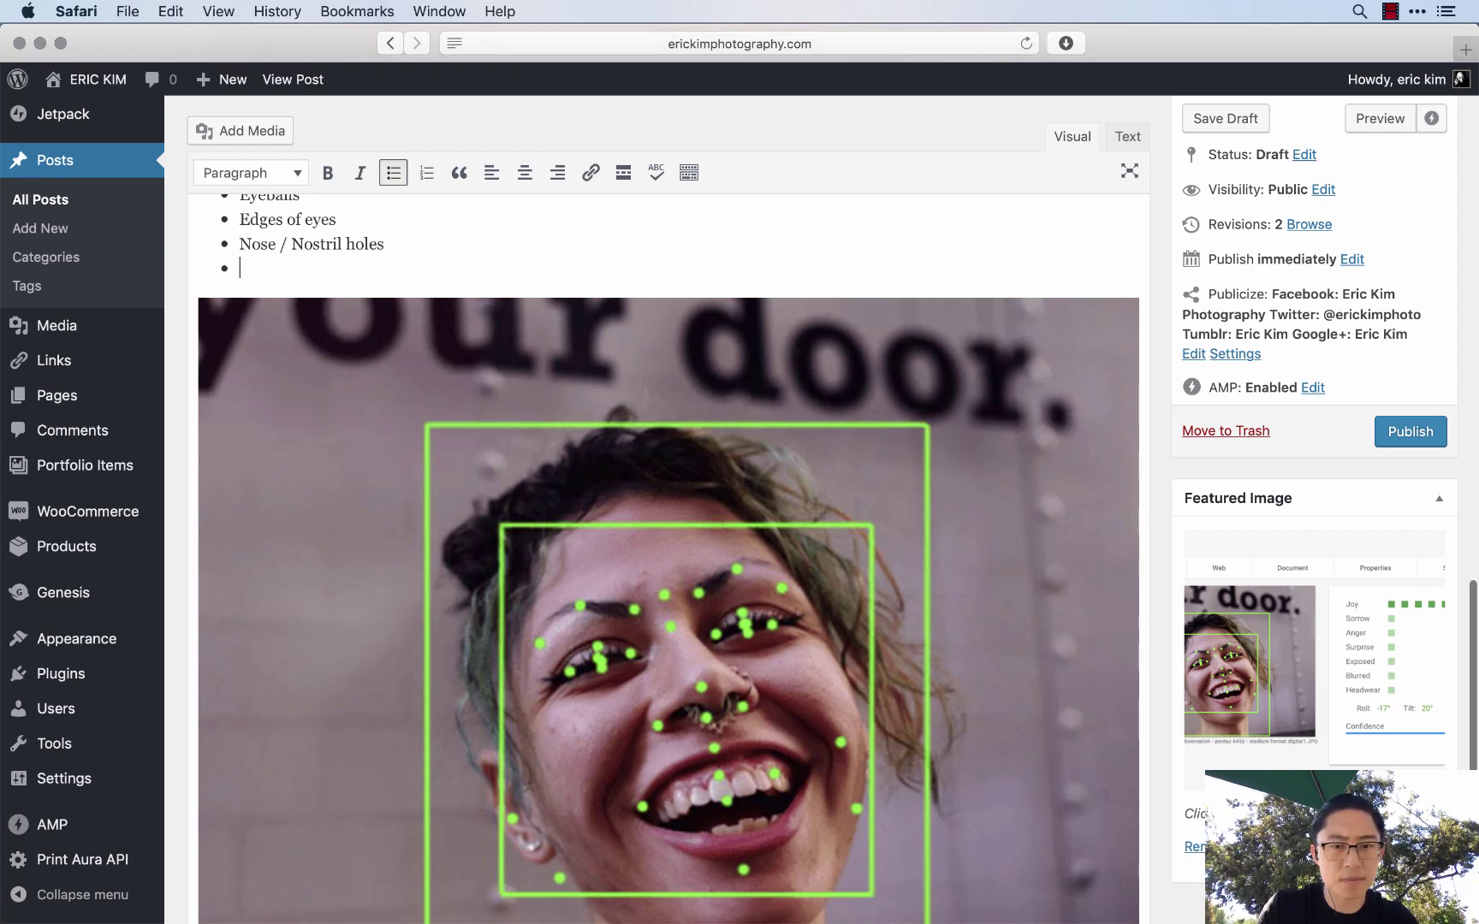
key(Return)
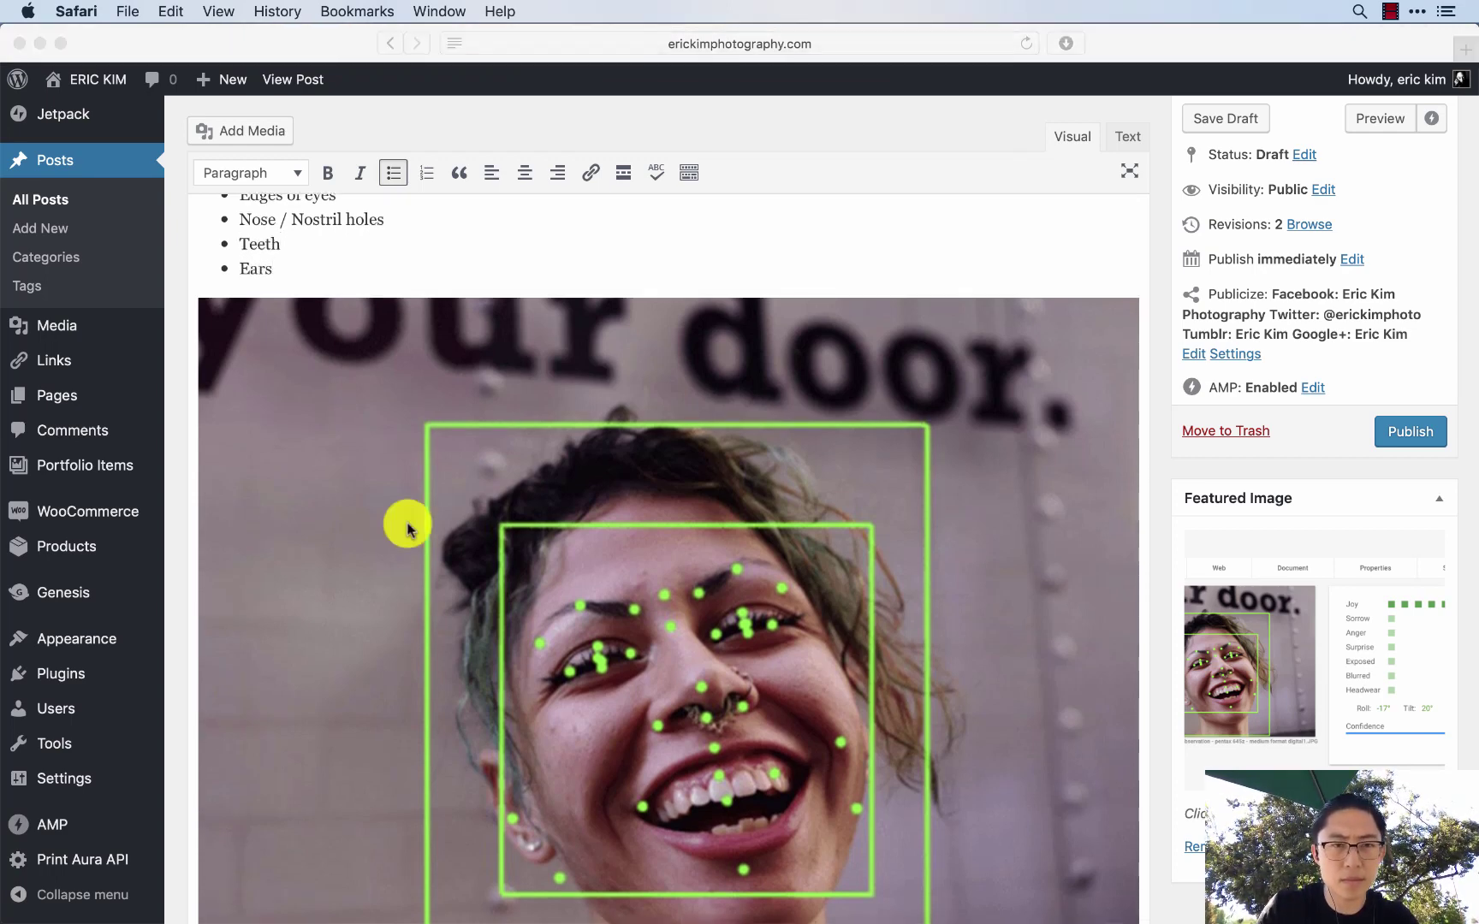
key(super+Tab)
mouse_move(827, 914)
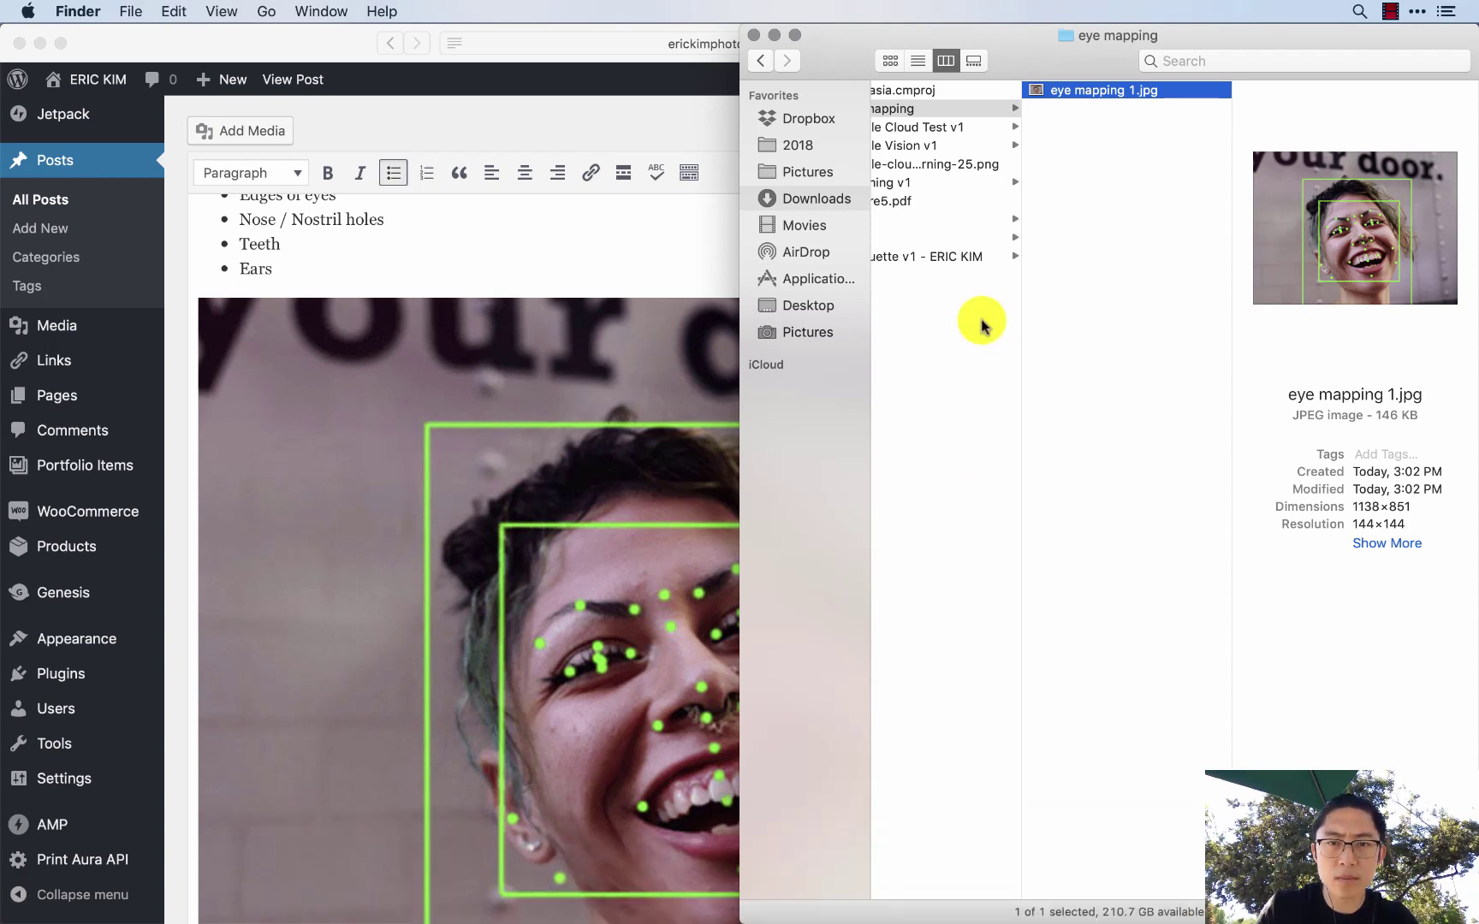
click(739, 881)
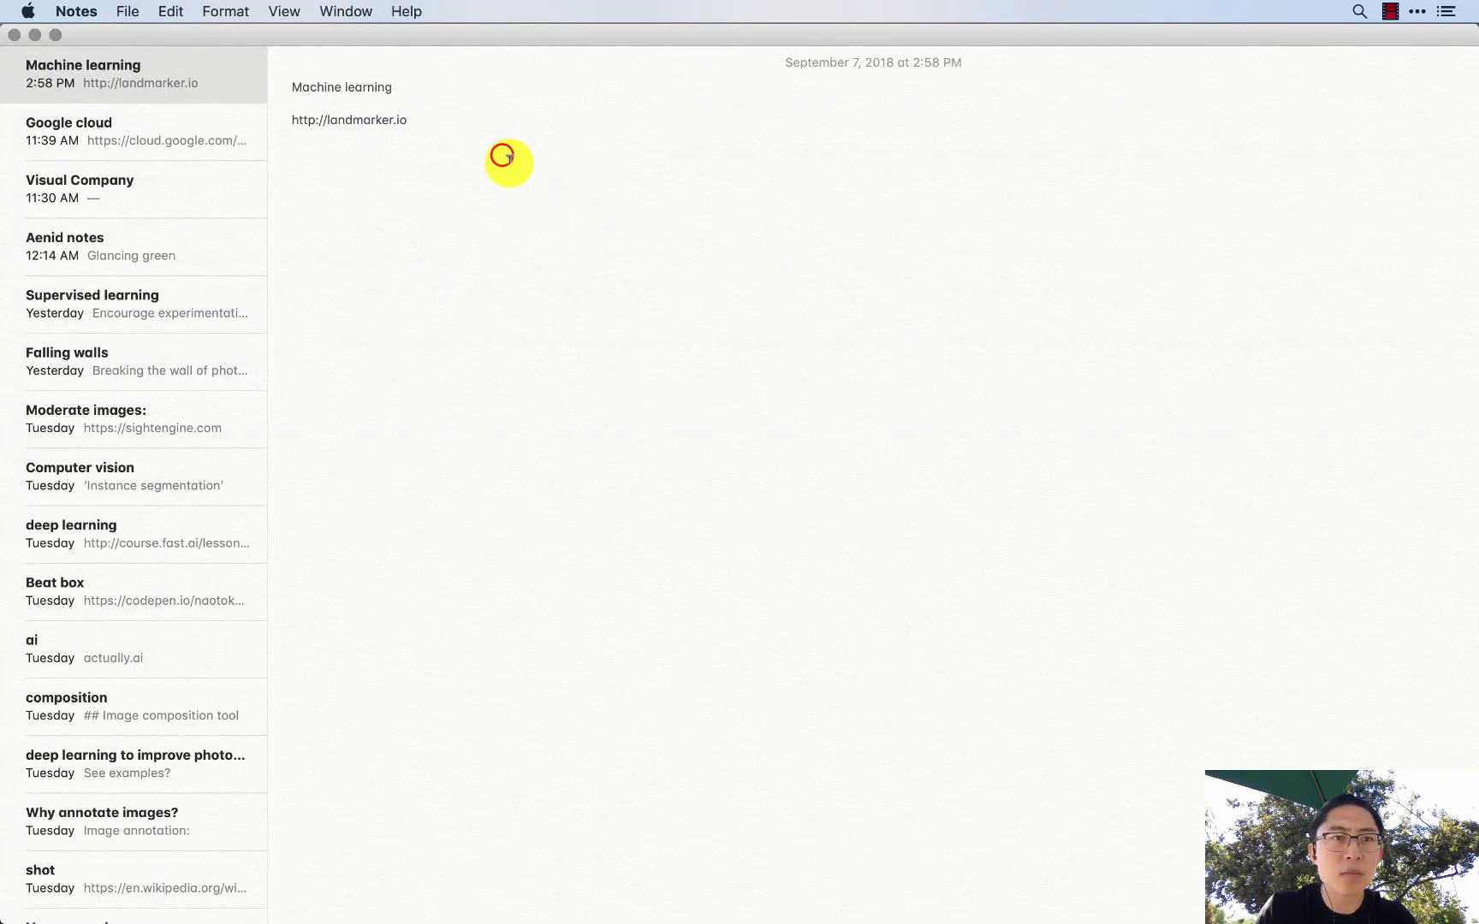
key(super+shift+Left)
key(super+c)
key(super+Tab)
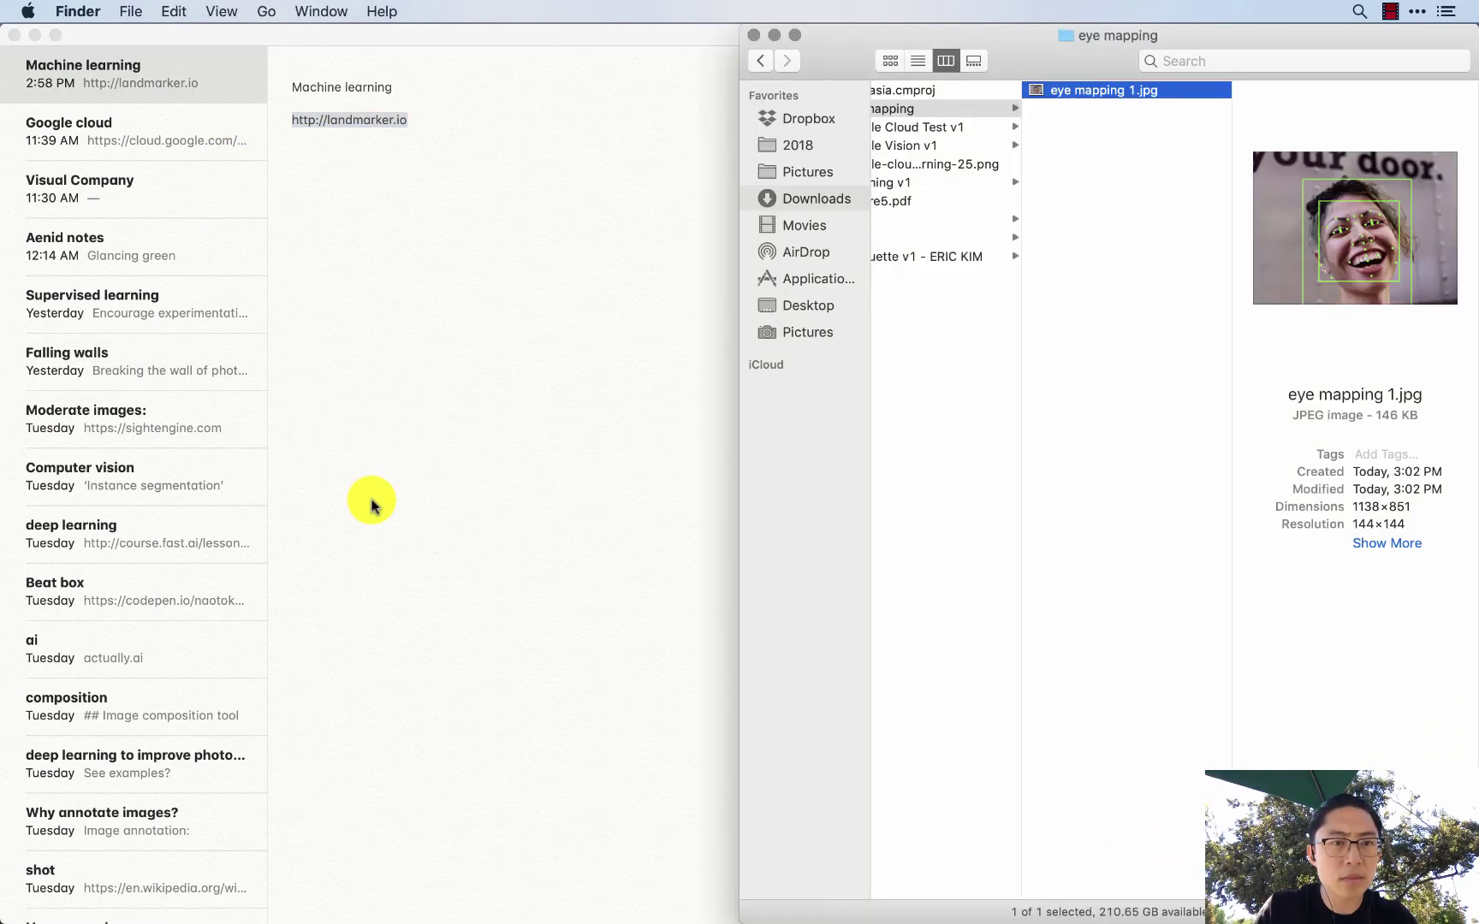
- Return to the draft post in Safari and begin a paragraph below the bulleted list with "To better understand"
key(ctrl+Up)
click(851, 373)
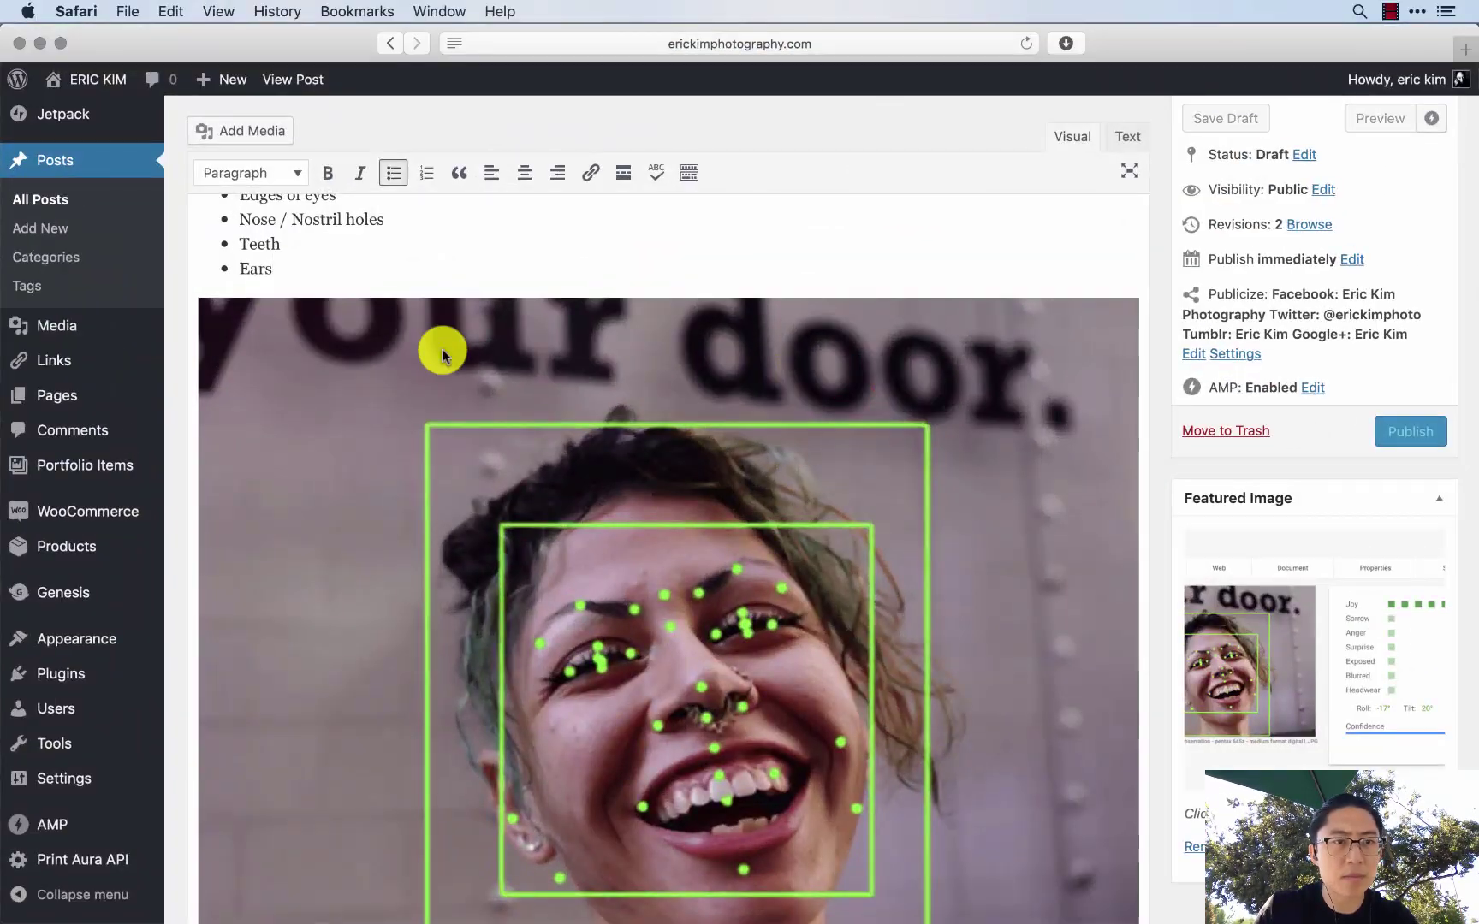
key(Return)
key(Return)
text(To better under)
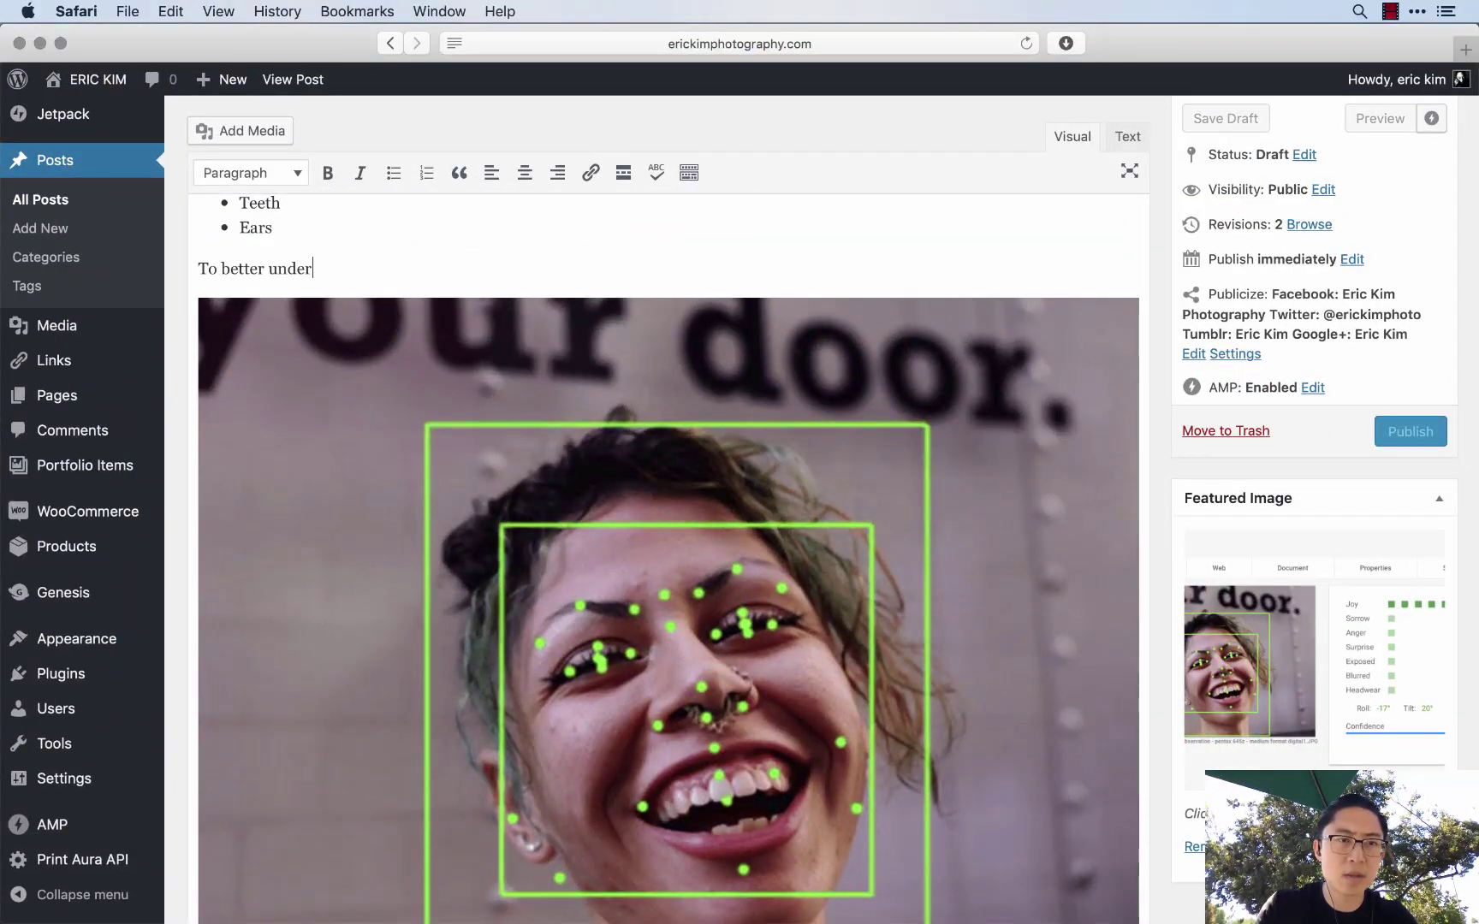
text(stand)
- Open landmarker.io in a new browser tab
key(super+t)
text(landmarker.io)
key(Return)
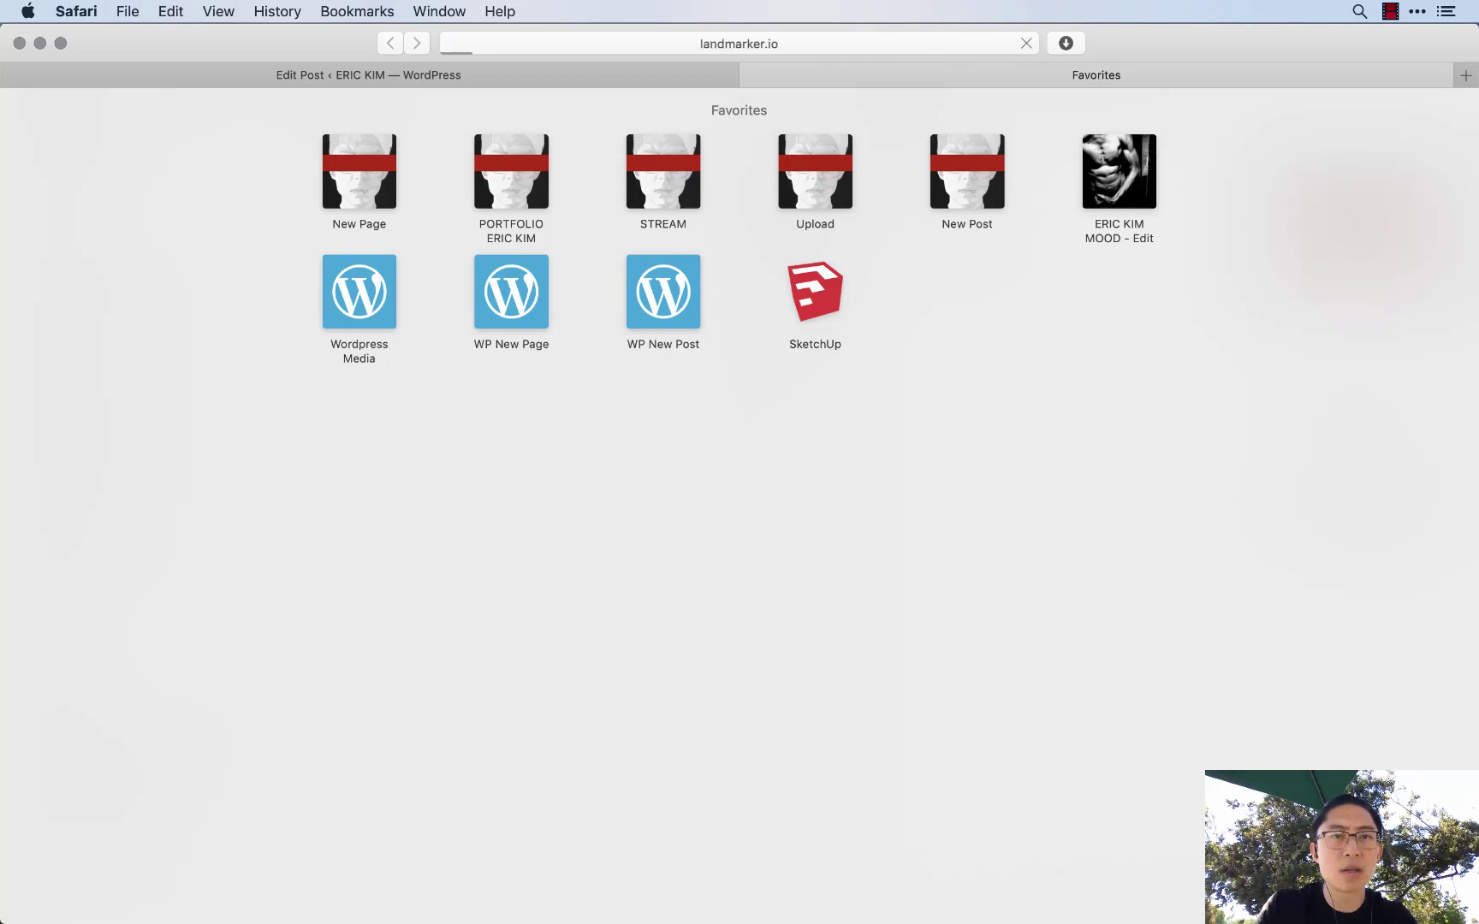
- Return to the draft post and continue the paragraph with "how this works, check out 'Landmarker.io'"
key(ctrl+shift+Tab)
text(how)
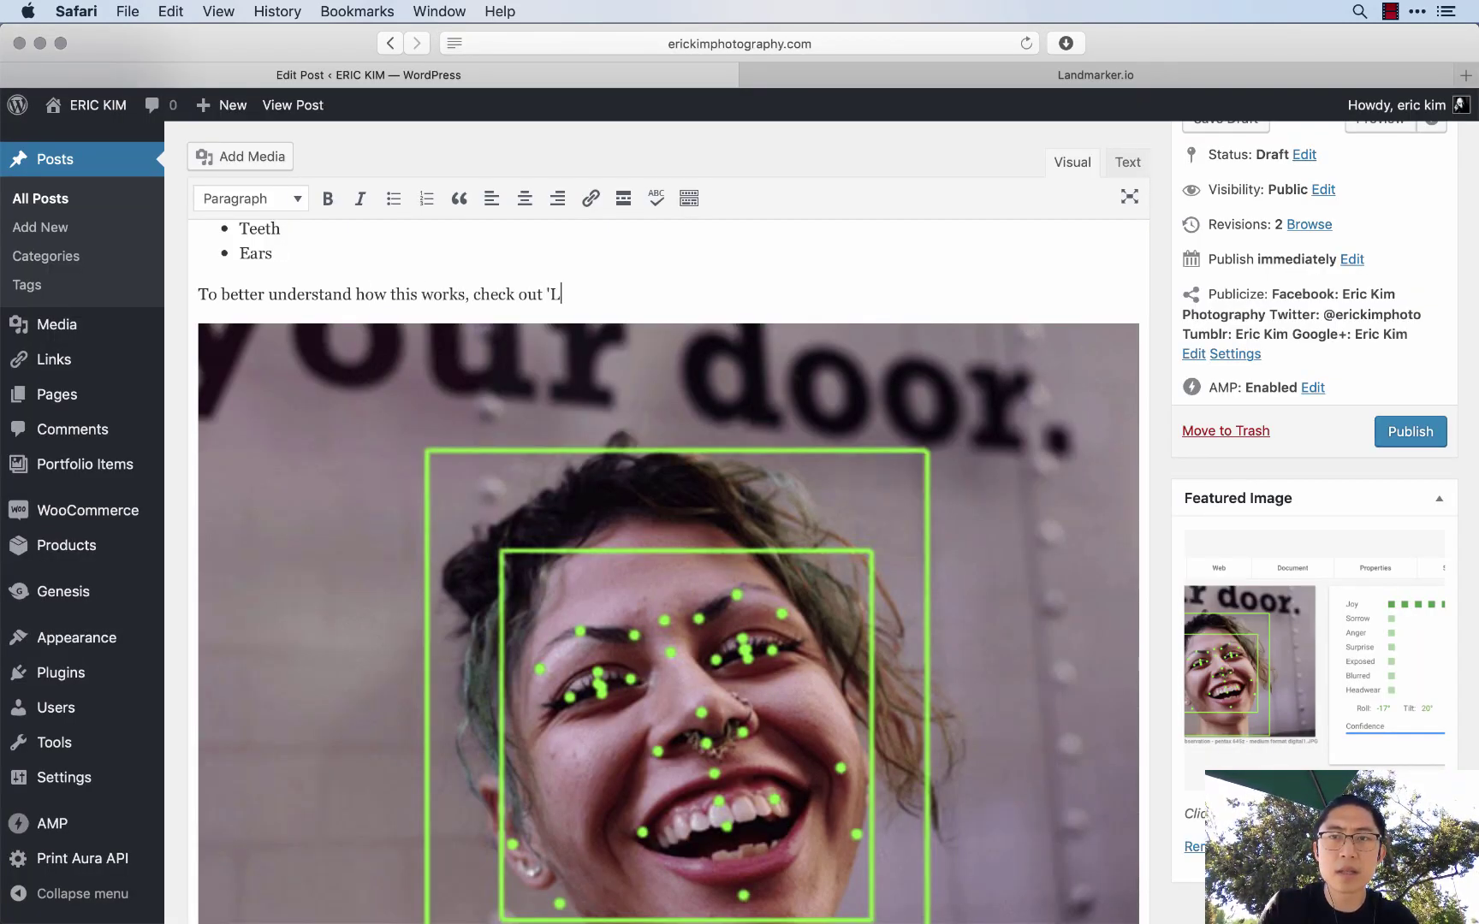
text(io)
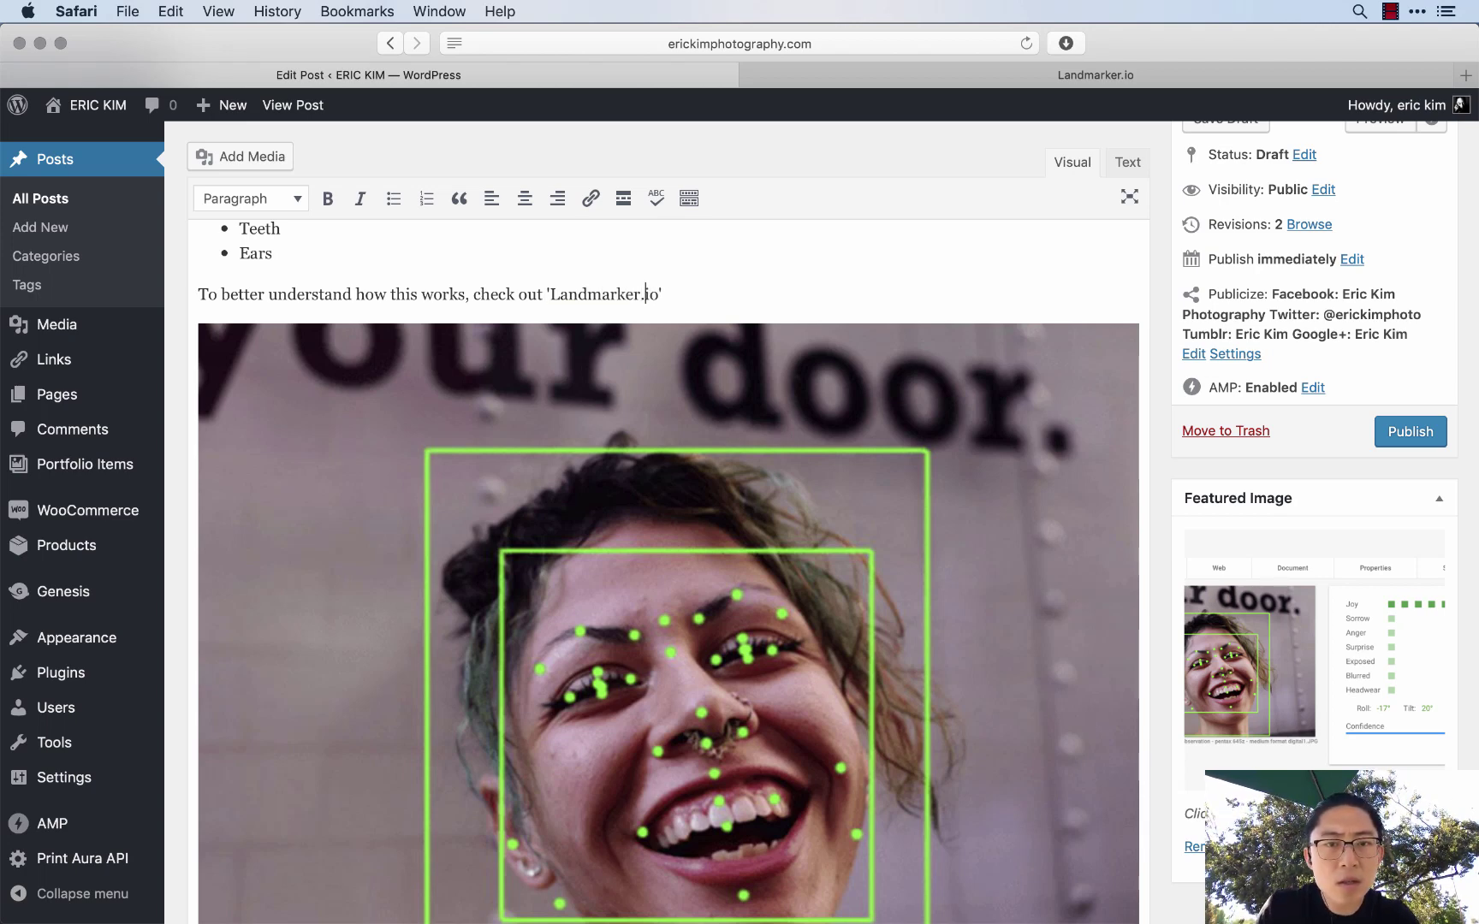
key(shift+Left)
key(shift+Left)
key(shift+Left)
key(shift+Left)
key(shift+Left)
key(shift+Left)
key(shift+Left)
key(shift+Left)
key(shift+Left)
key(shift+Left)
key(shift+Left)
key(shift+Left)
key(shift+Left)
key(super+k)
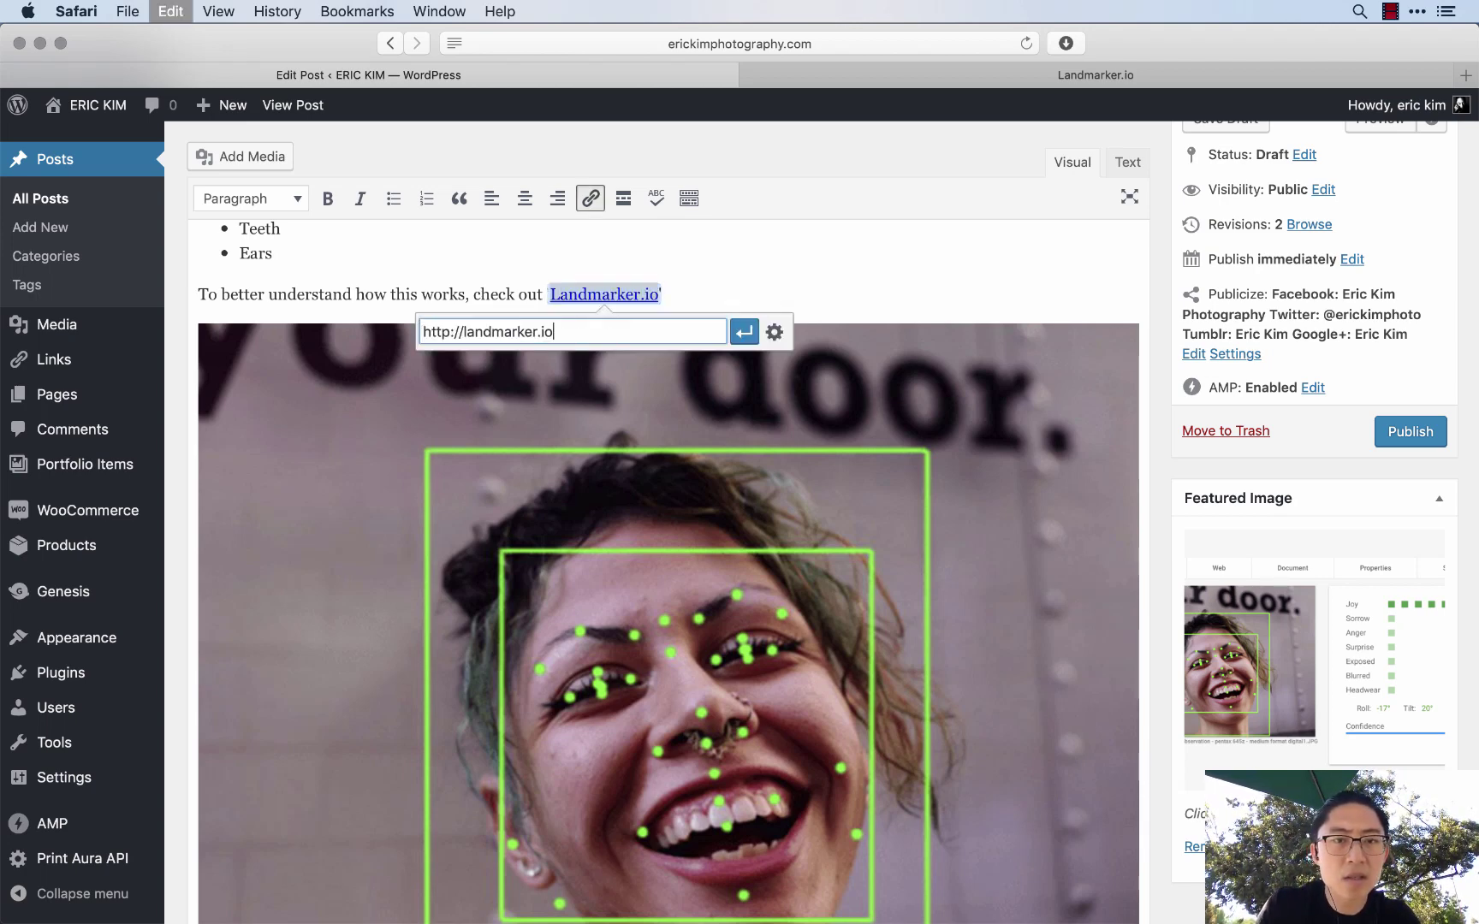
key(Return)
key(Down)
key(Down)
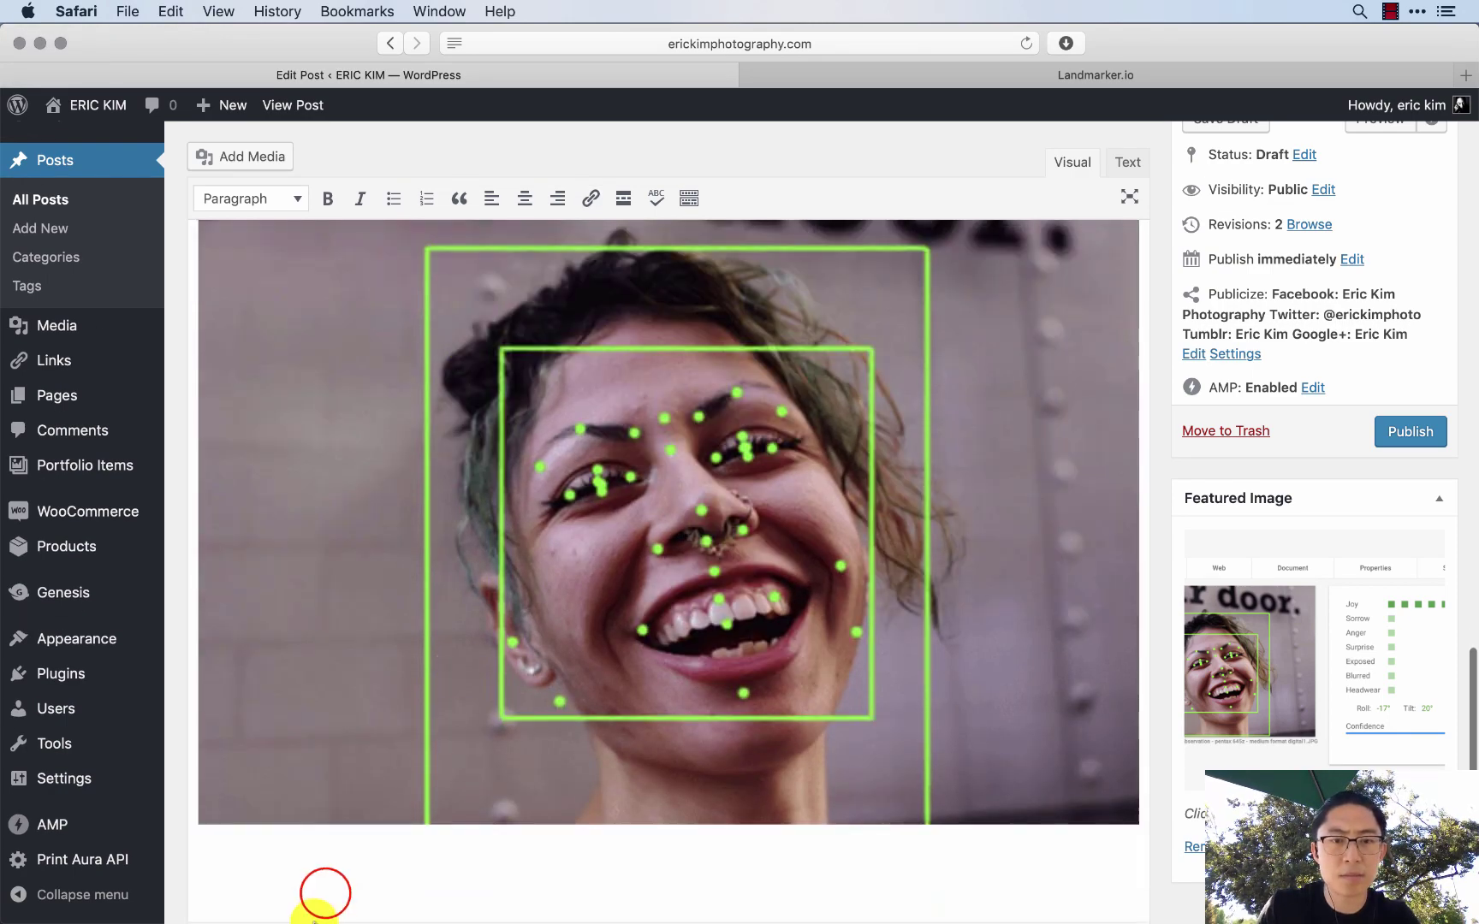
- Switch to Finder and open the Google cloud vision api machine learning screenshots folder on the Desktop
mouse_move(404, 896)
click(327, 890)
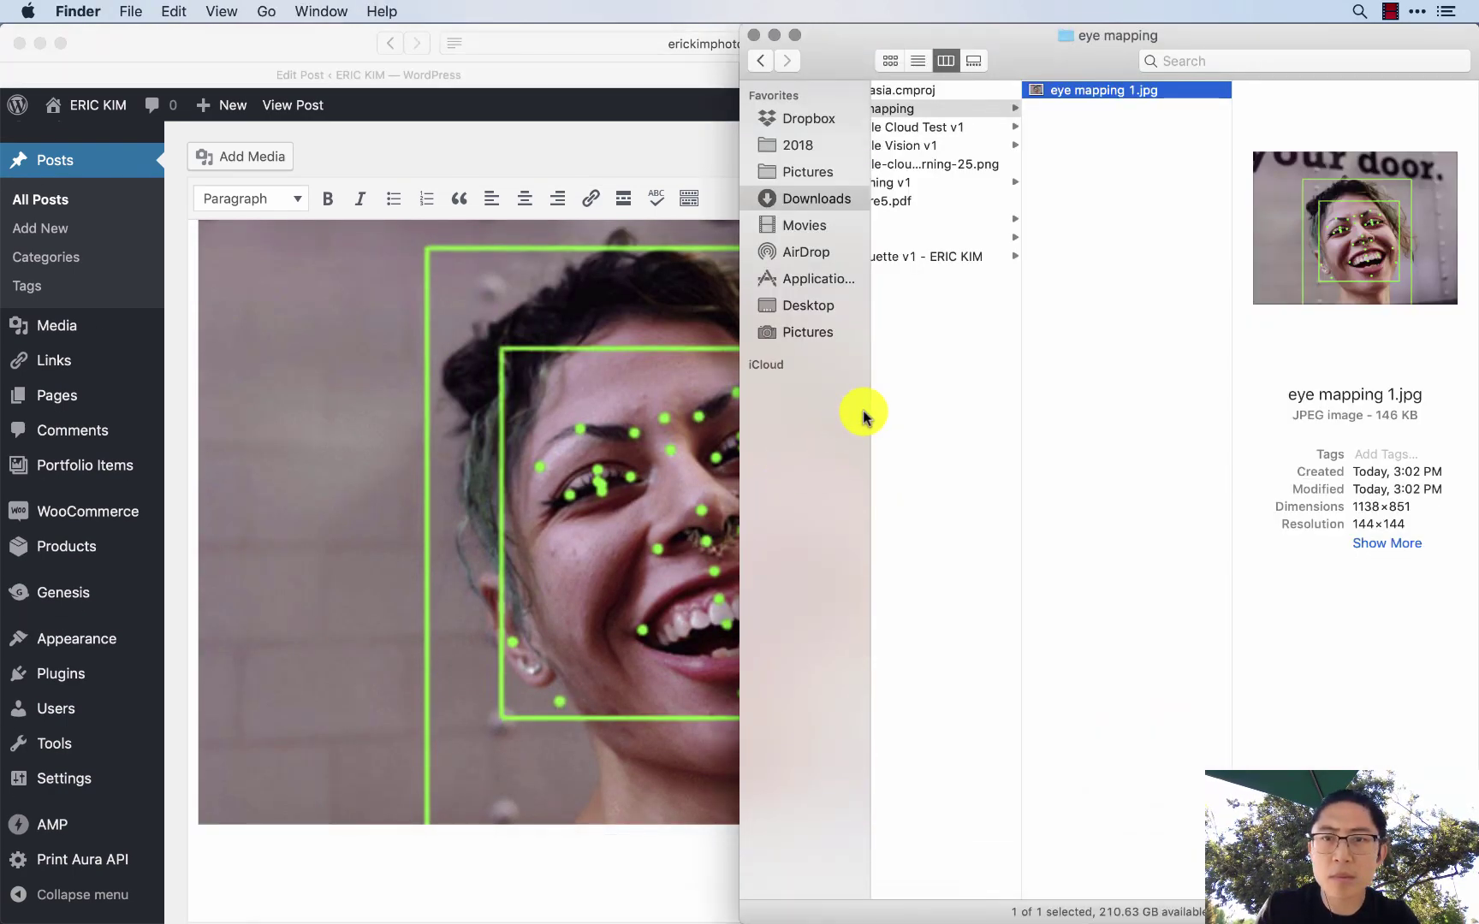
key(super+Tab)
mouse_move(663, 907)
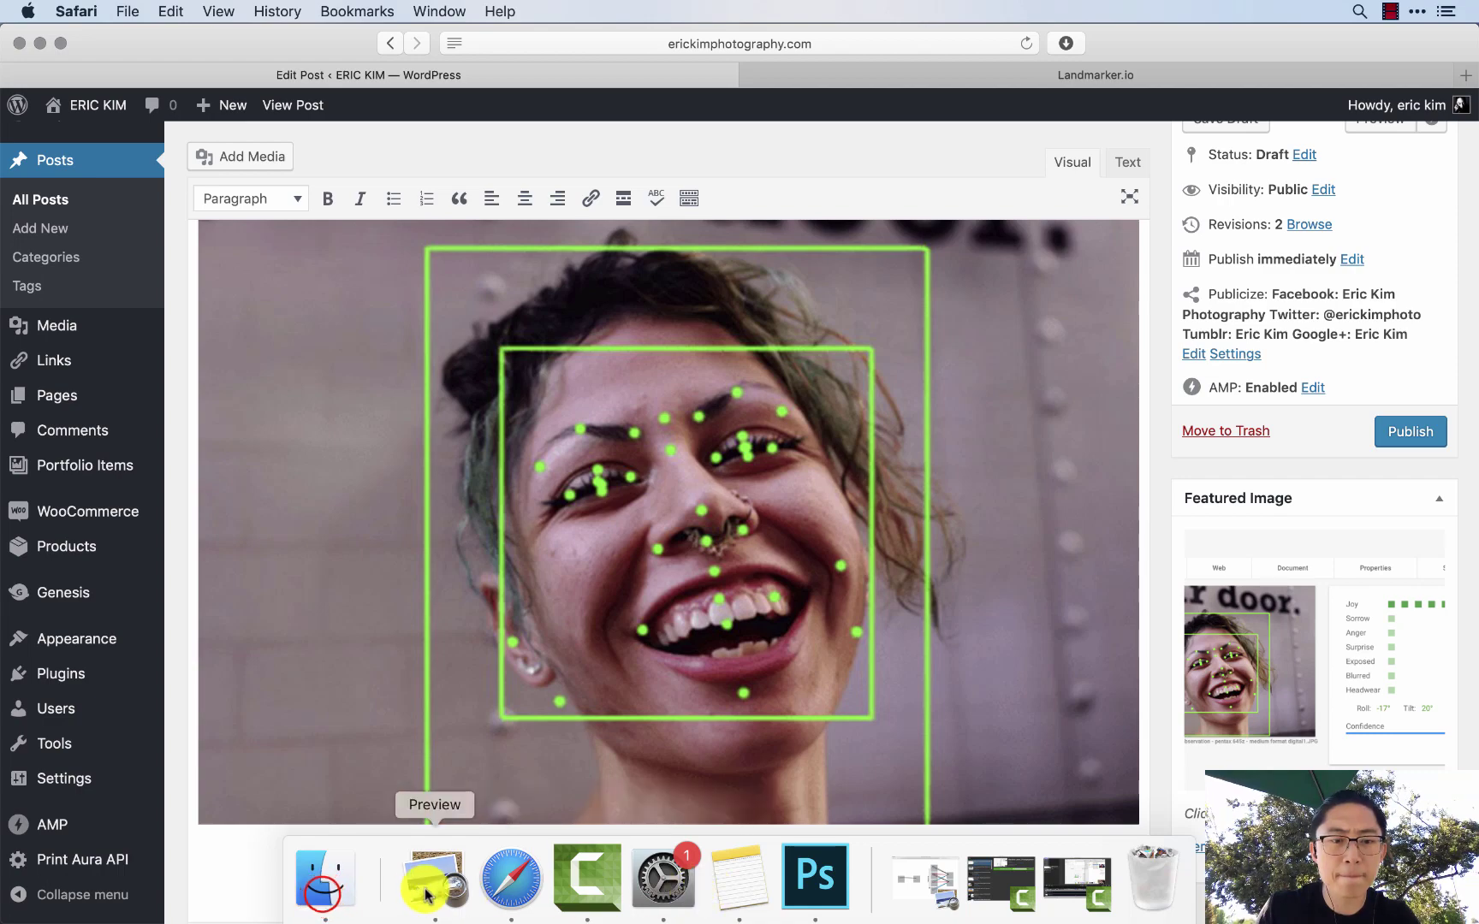
click(324, 897)
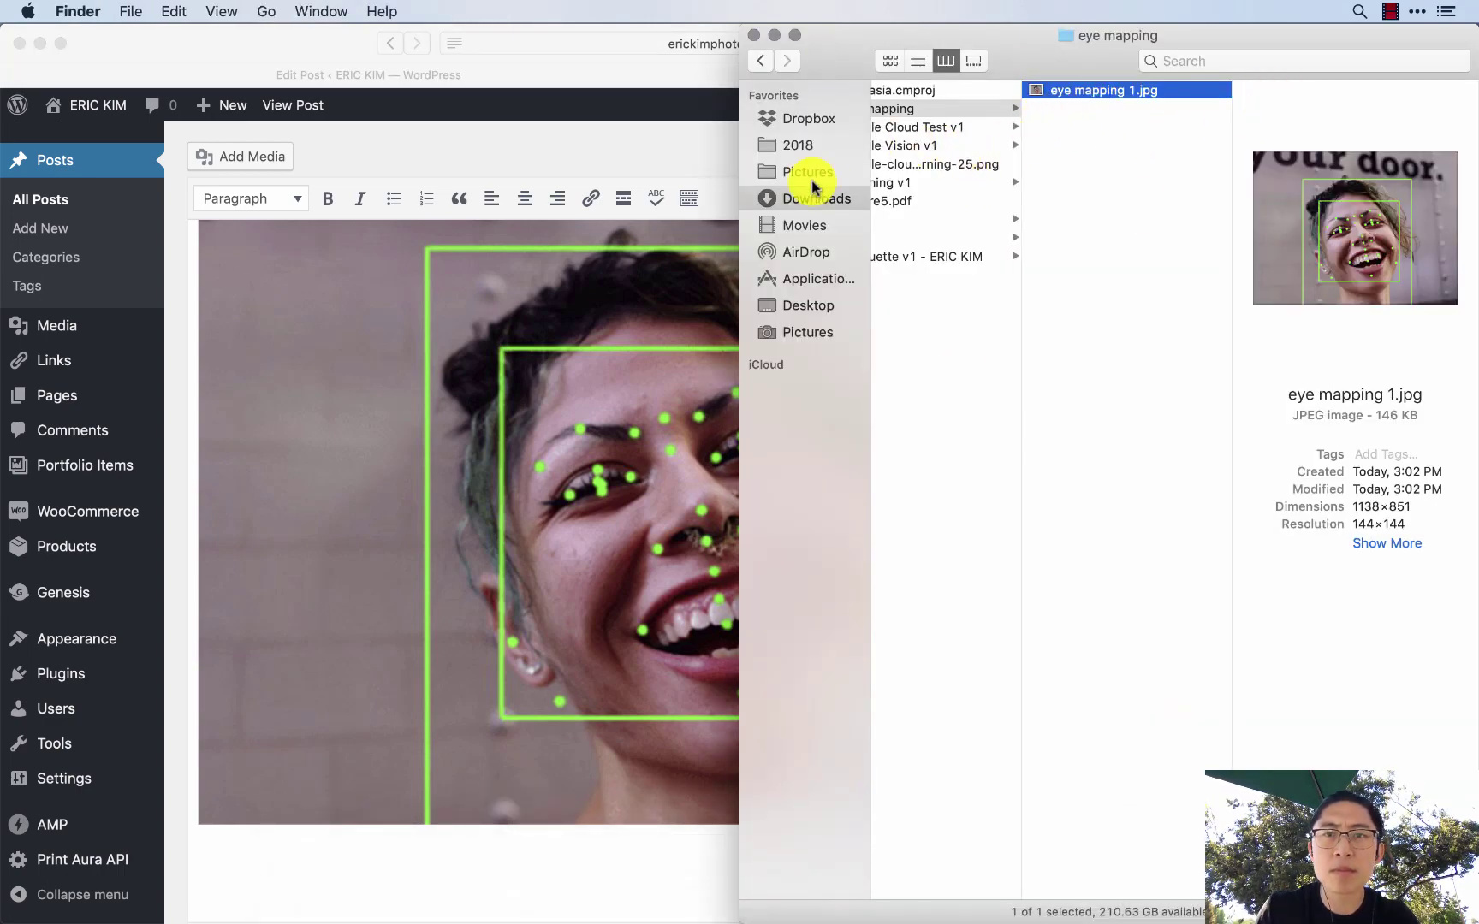
click(803, 304)
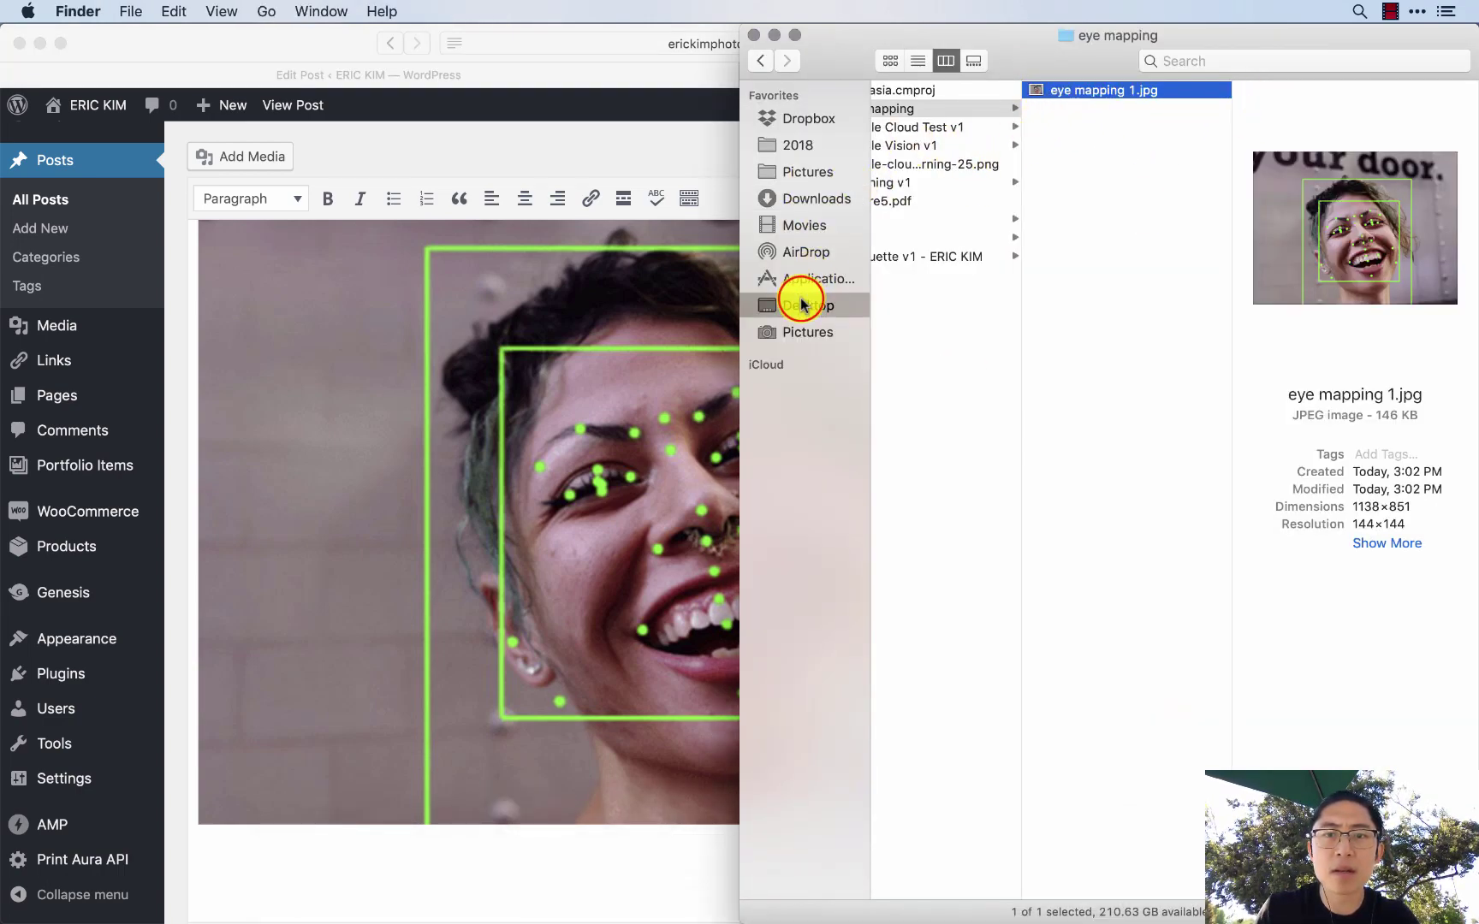
key(Down)
key(Right)
key(Down)
key(Down)
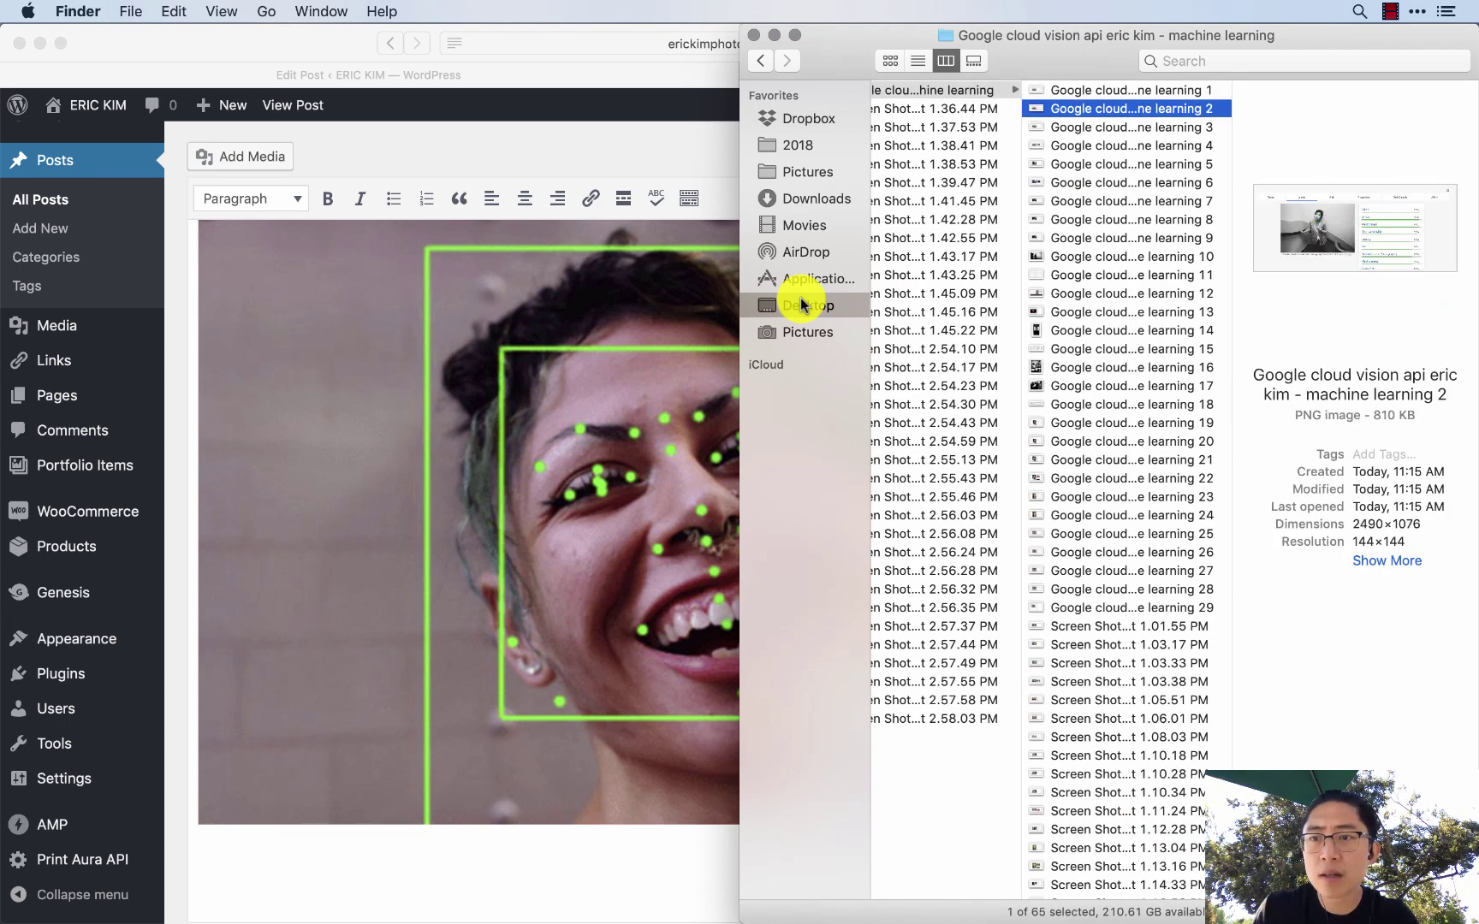
- Look through the numbered screenshots for the smiling woman's Labels results and preview the one ending in "machine learning 26"
key(Down)
key(Down)
key(Down)
key(Down)
key(Down)
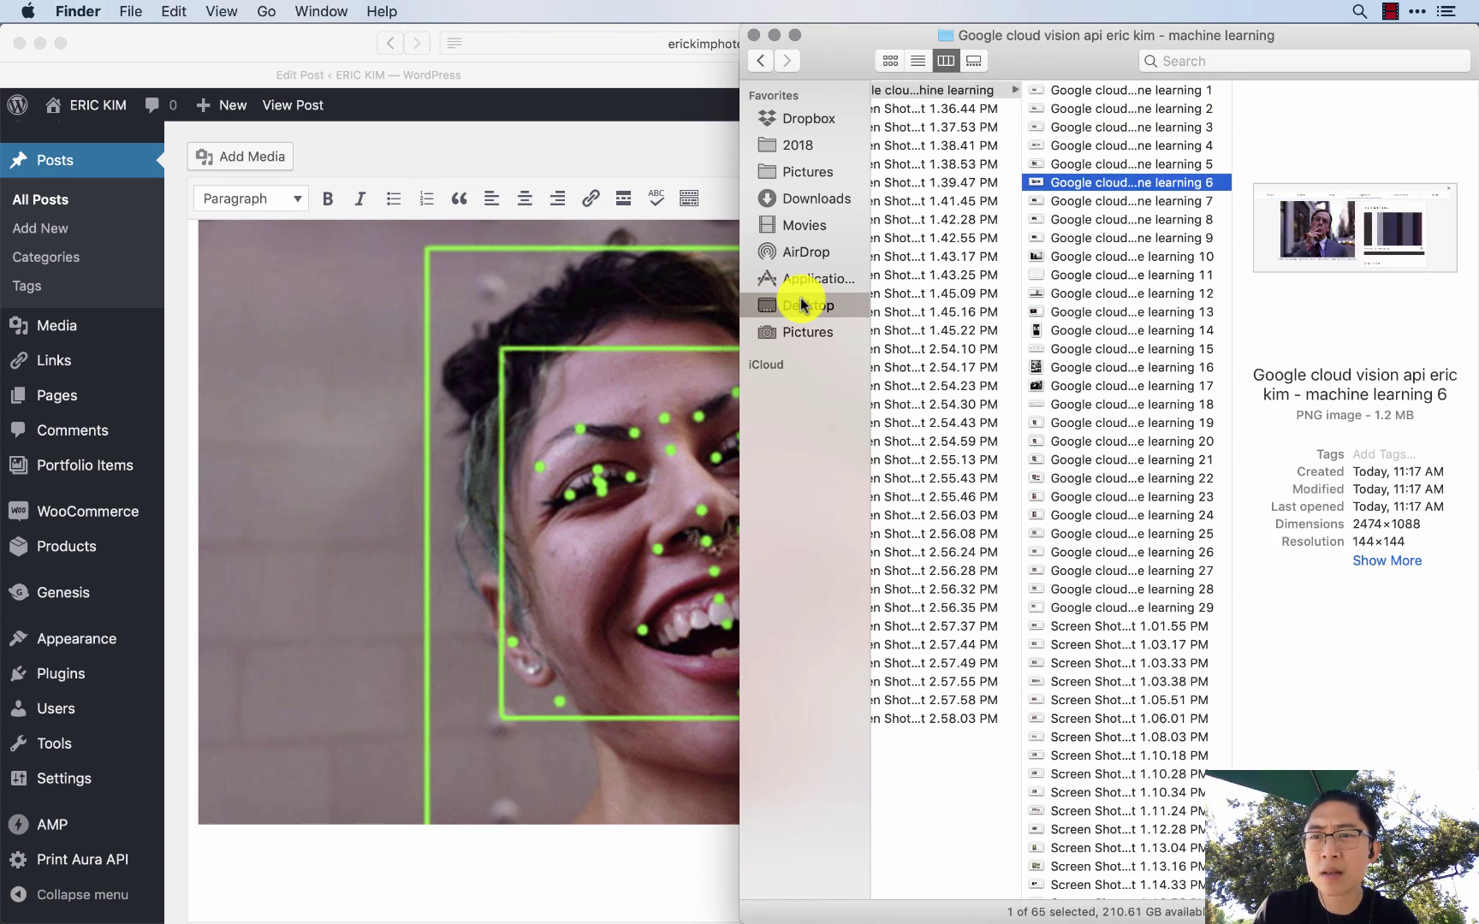
key(Down)
key(Down)
key(Down)
key(Down)
key(Down)
key(Down)
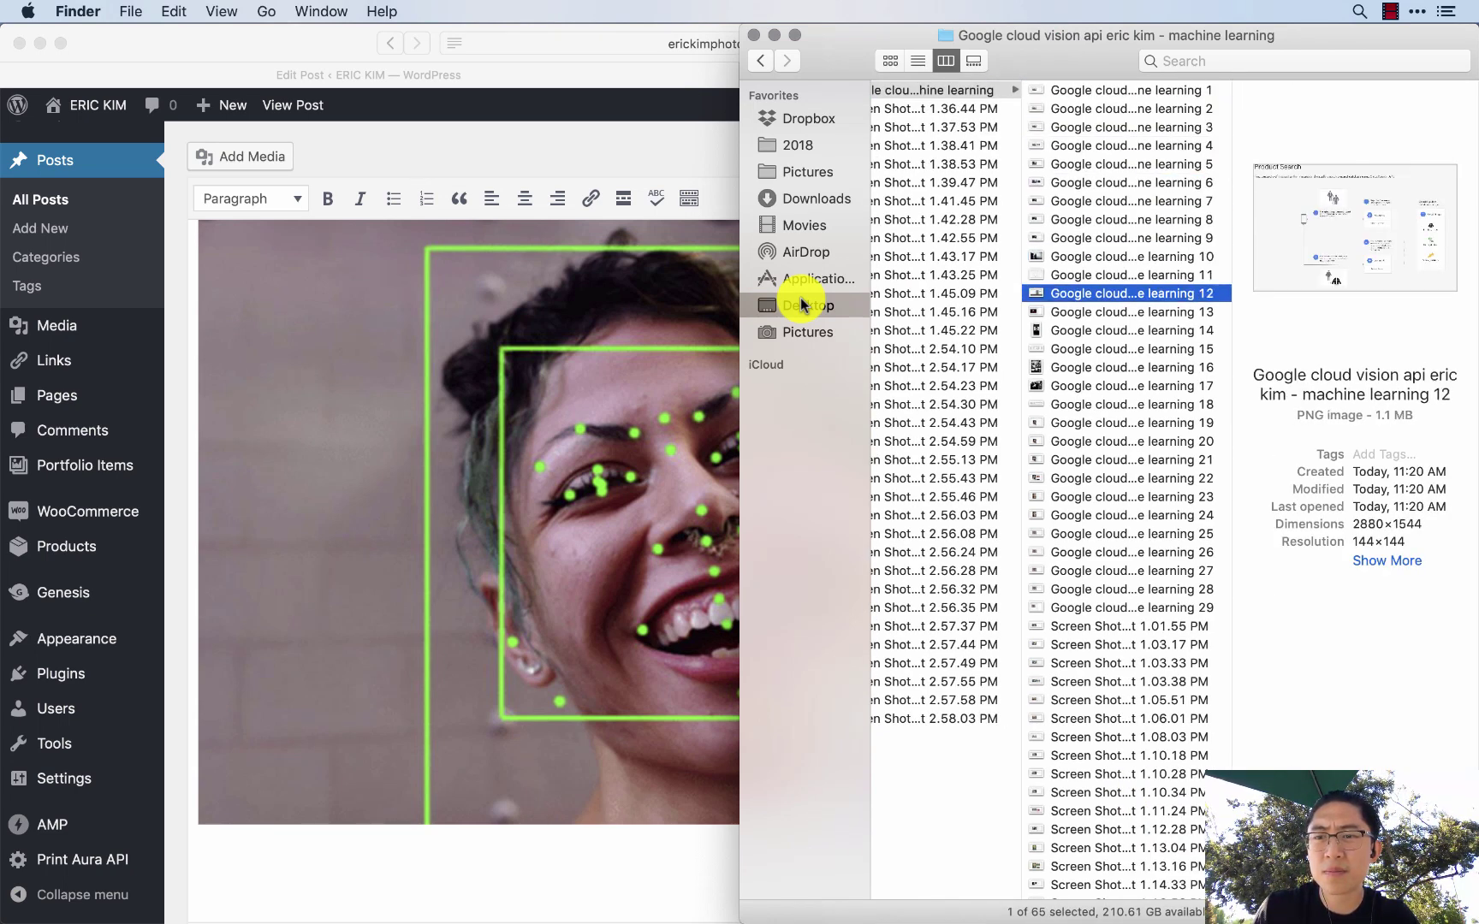
key(Down)
key(Down)
key(Down)
key(Down)
key(Down)
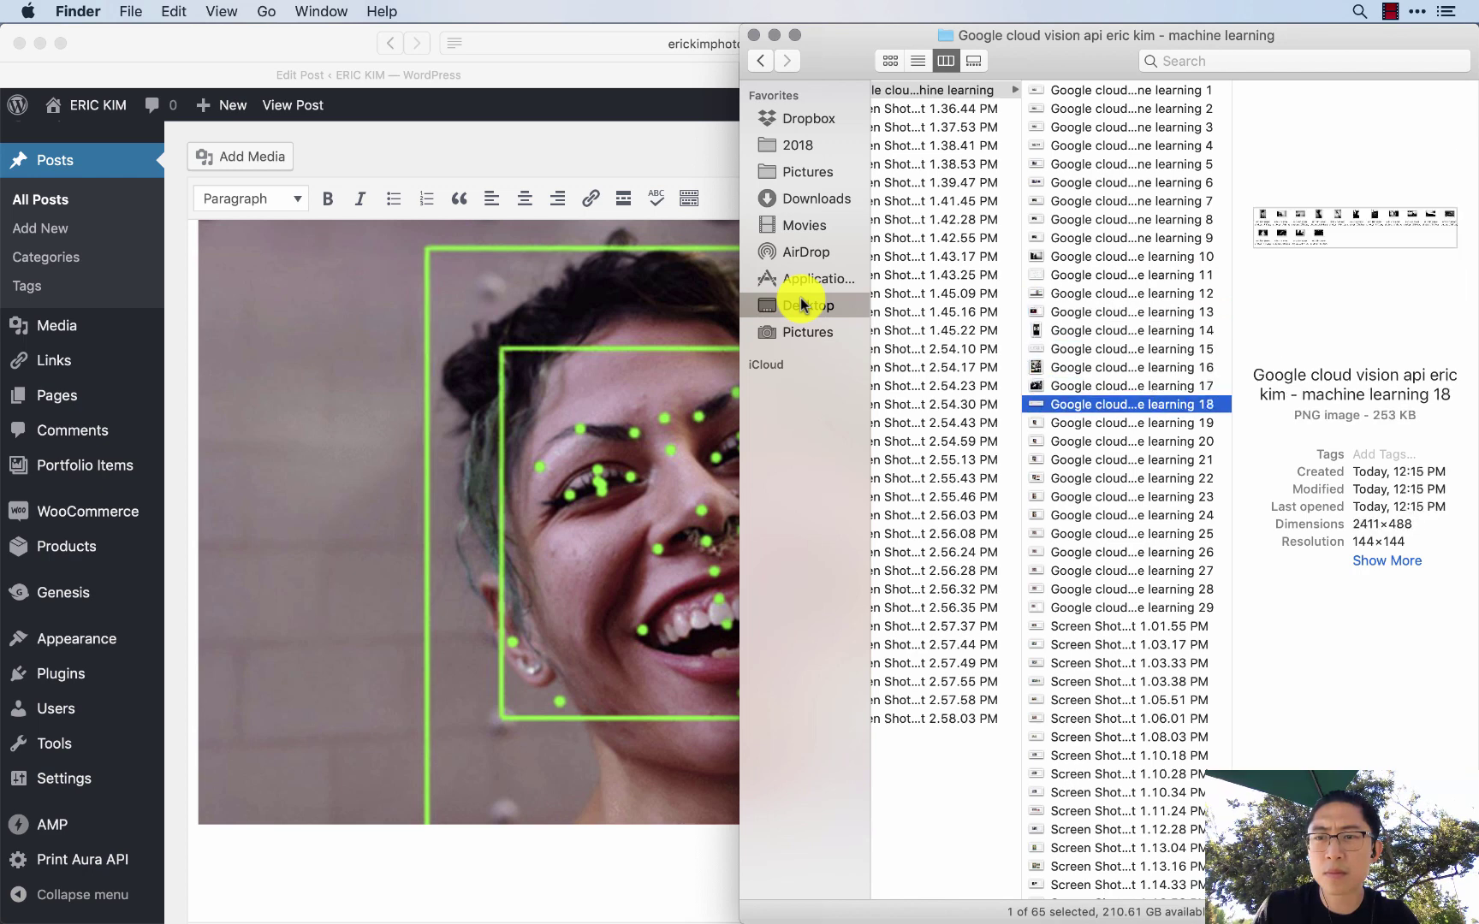
key(Down)
key(Down)
key(Down)
key(Down)
key(Down)
key(Down)
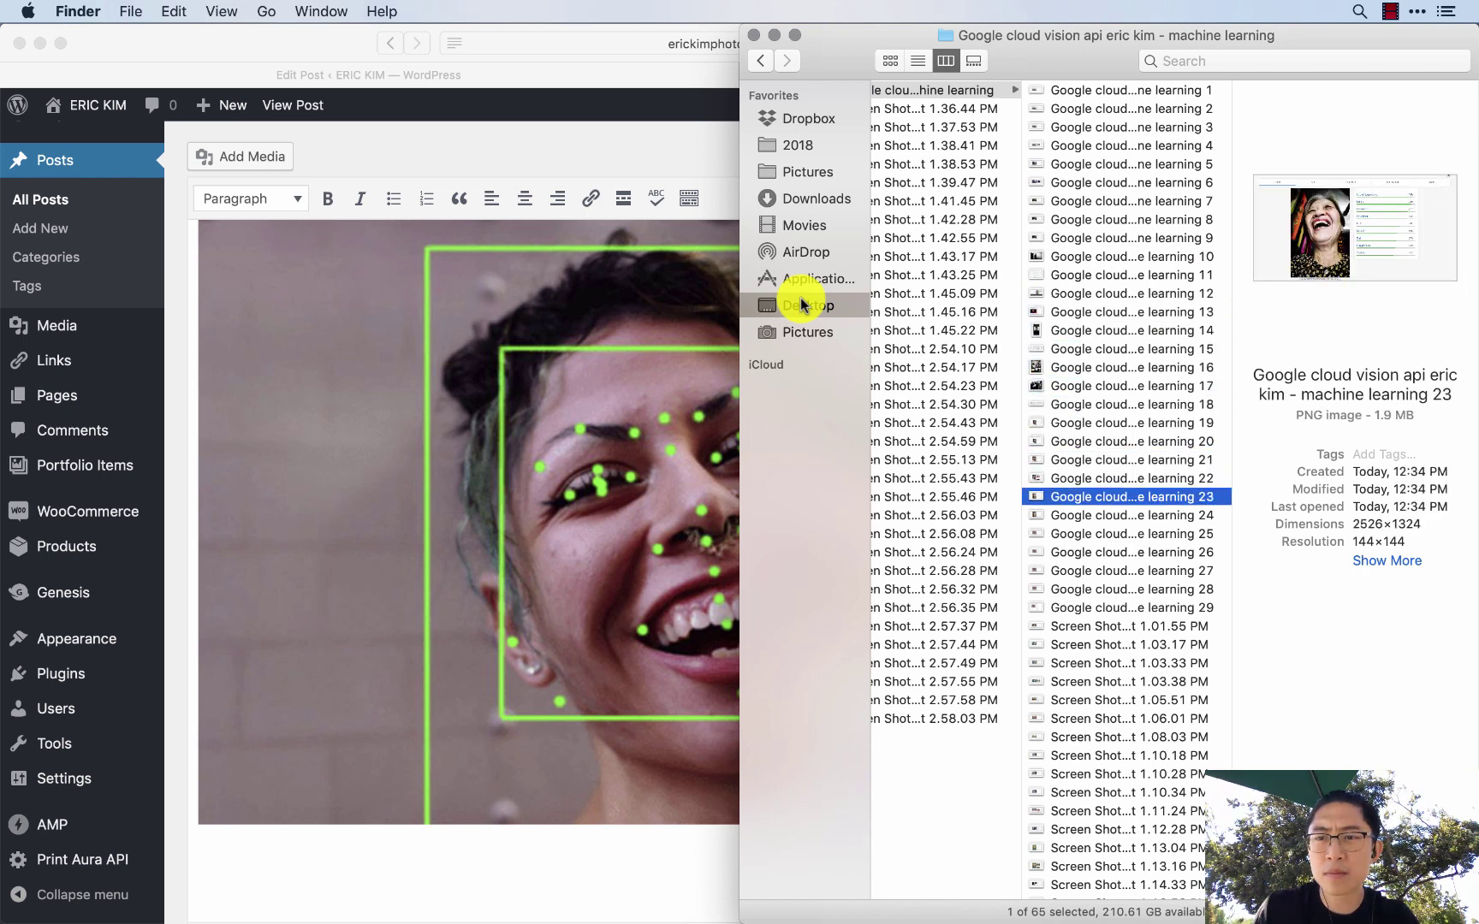
key(Down)
key(space)
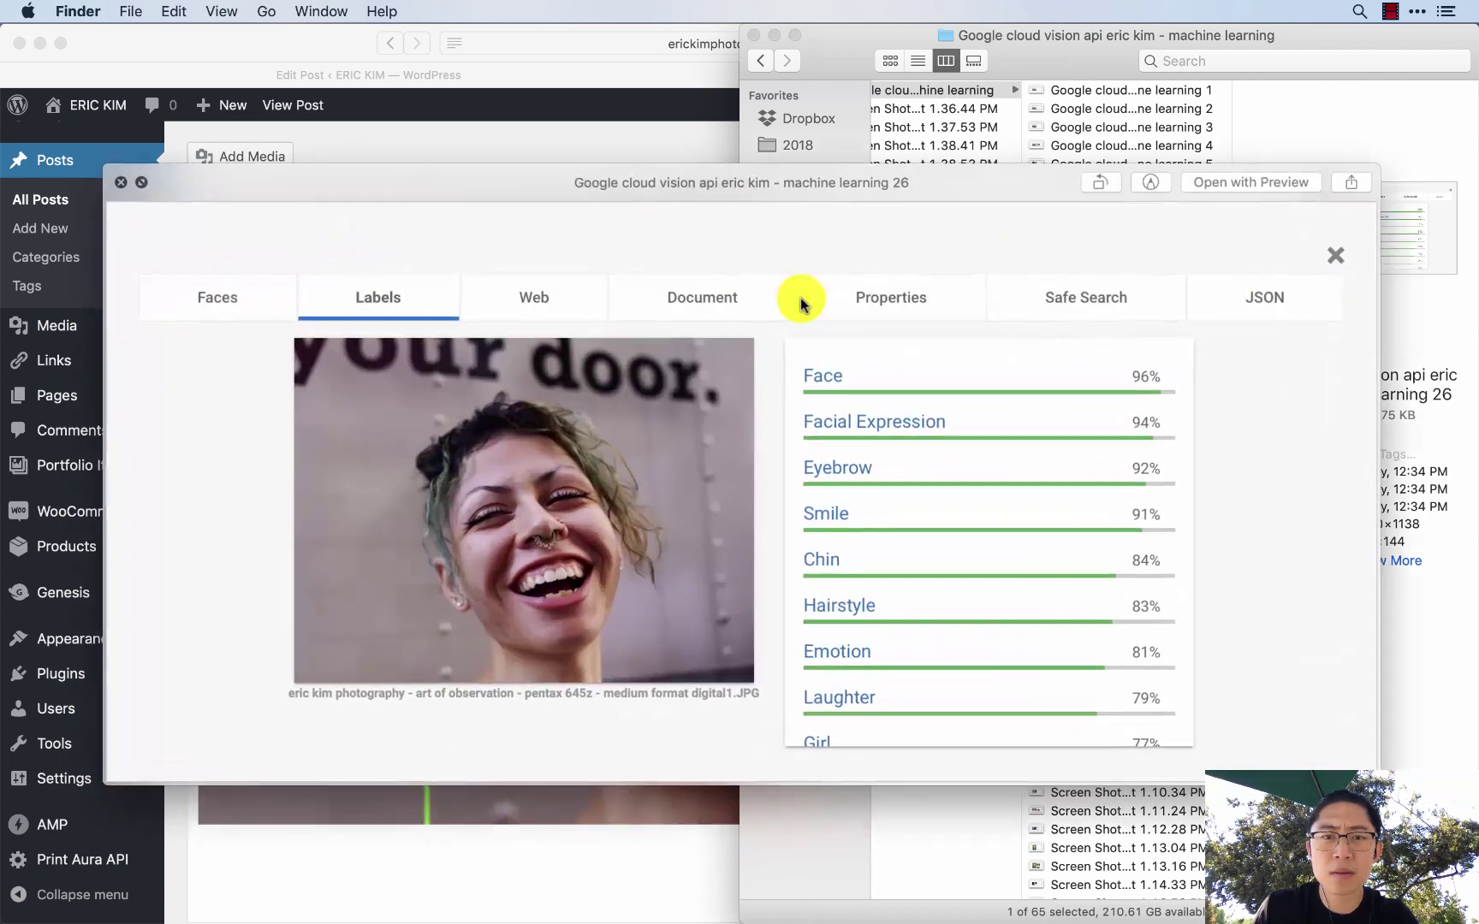
key(space)
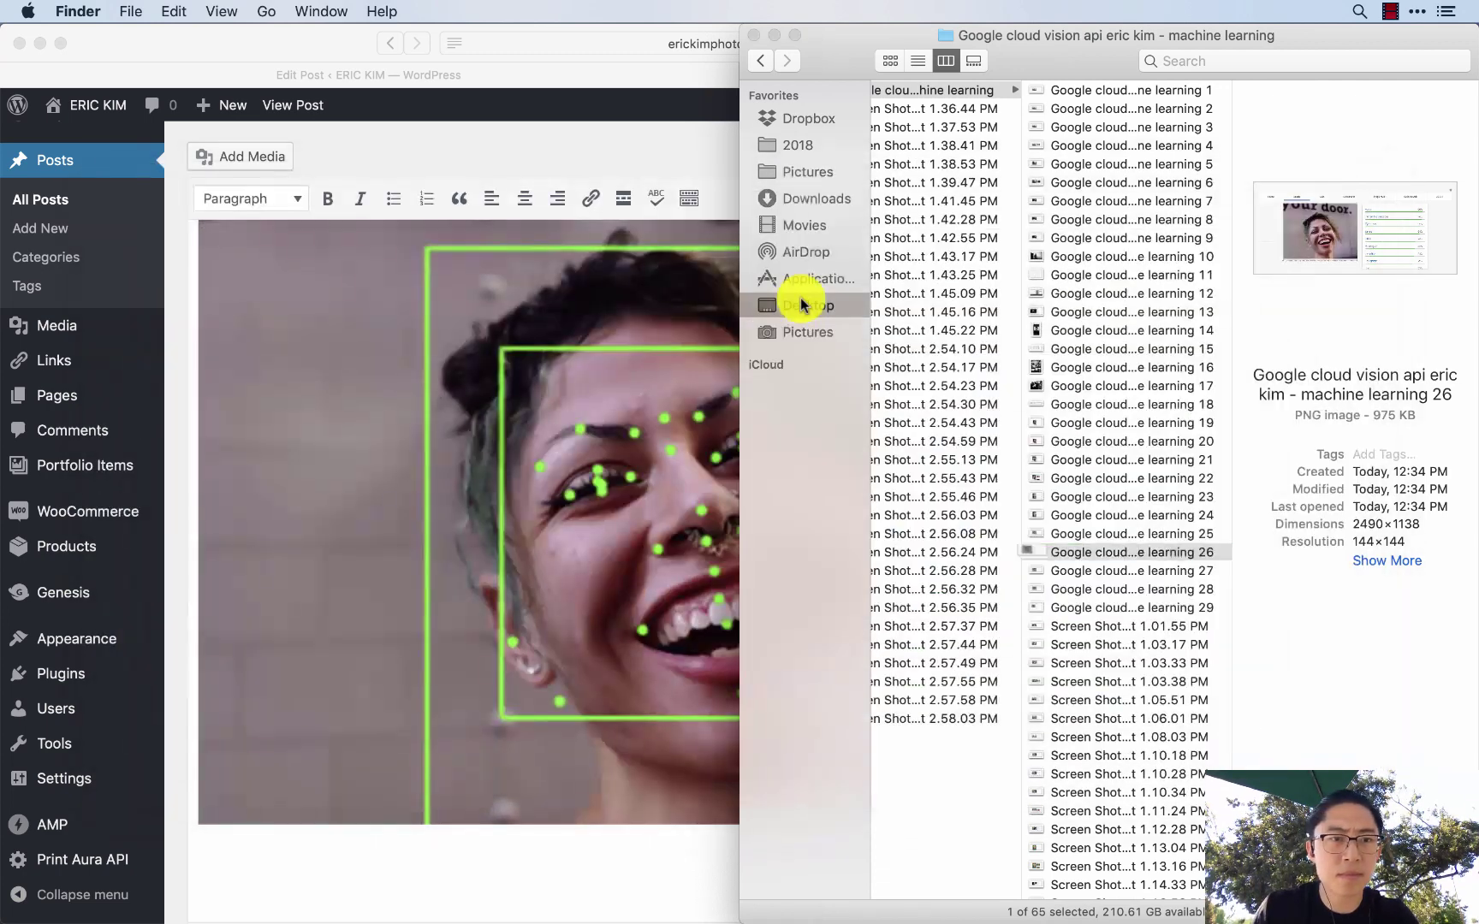
- Return to the draft post in Safari and begin a paragraph below the face-mapping picture with "Second: Google's Visual API"
key(super+Tab)
scroll(677, 594, down, 3)
text(Se)
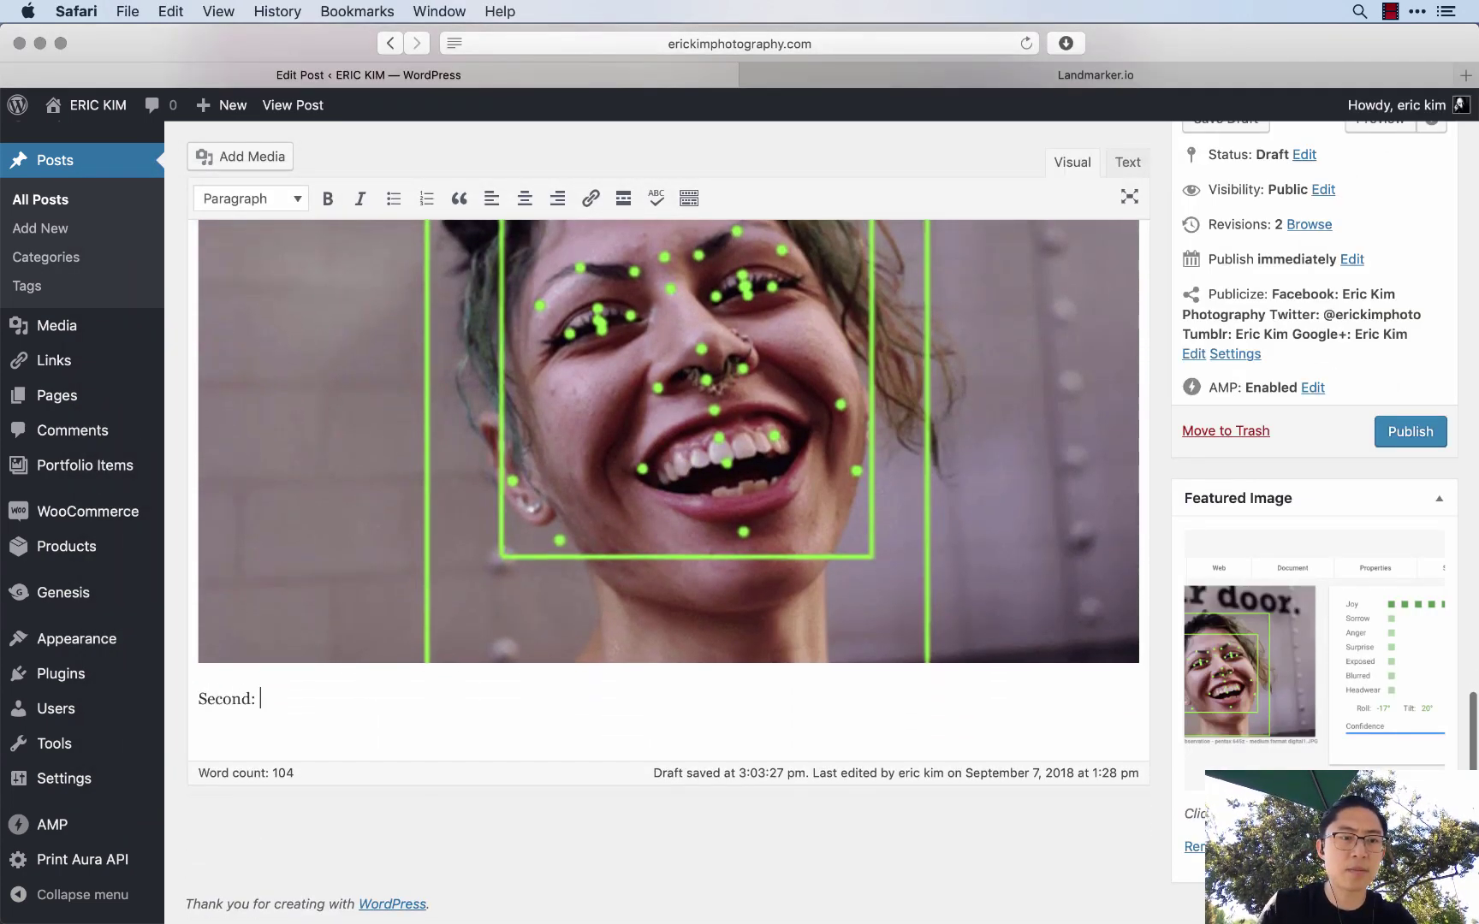
text(cond: Google)
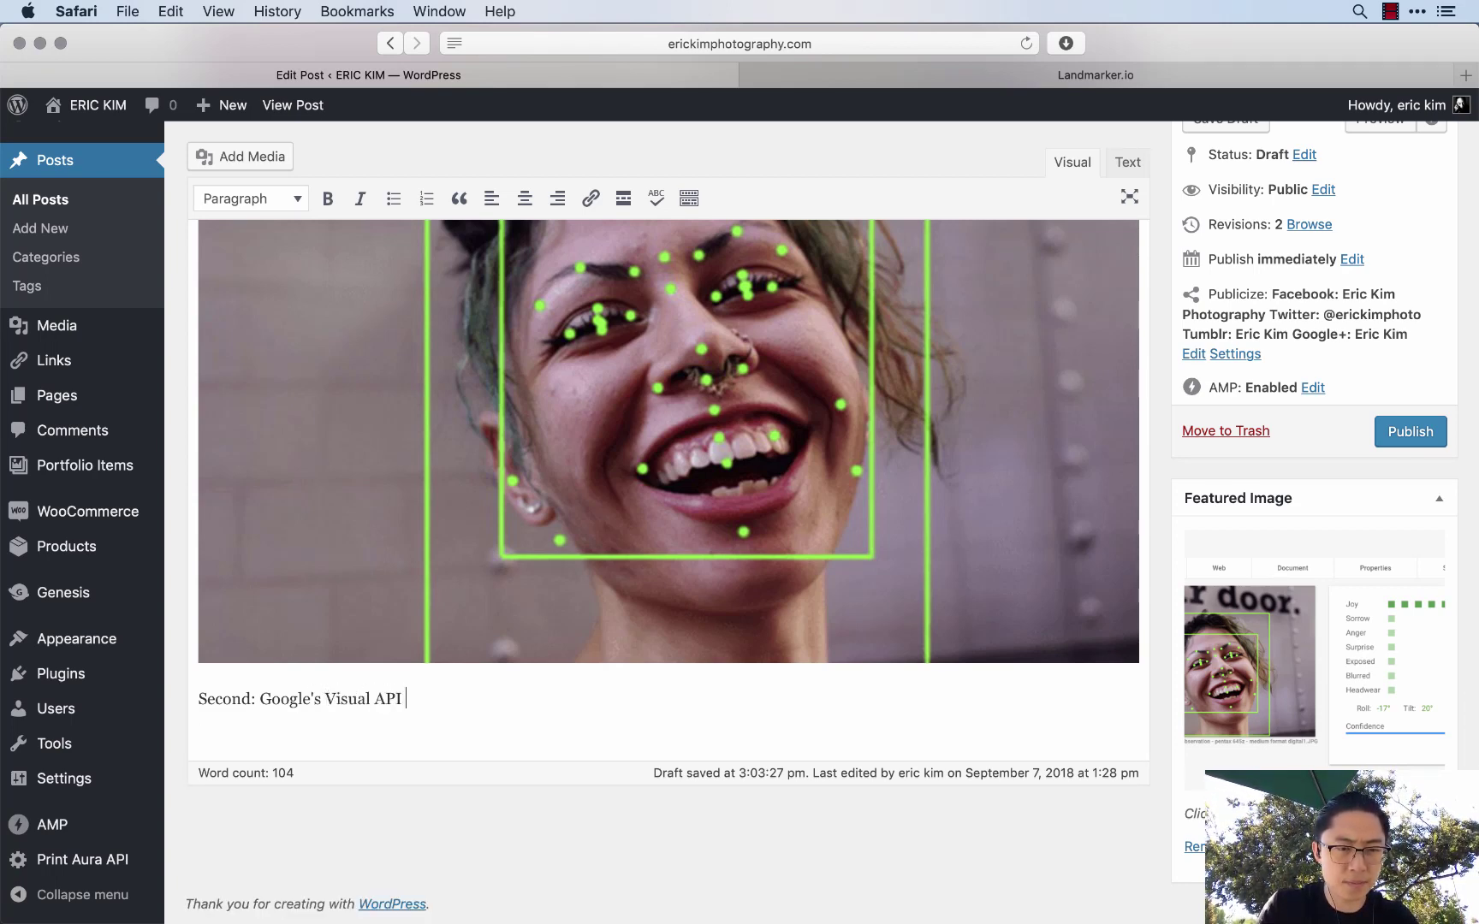
key(Return)
- Upload the Finder screenshot ending in "machine learning 26" and insert it below the "Second" paragraph
key(super+Tab)
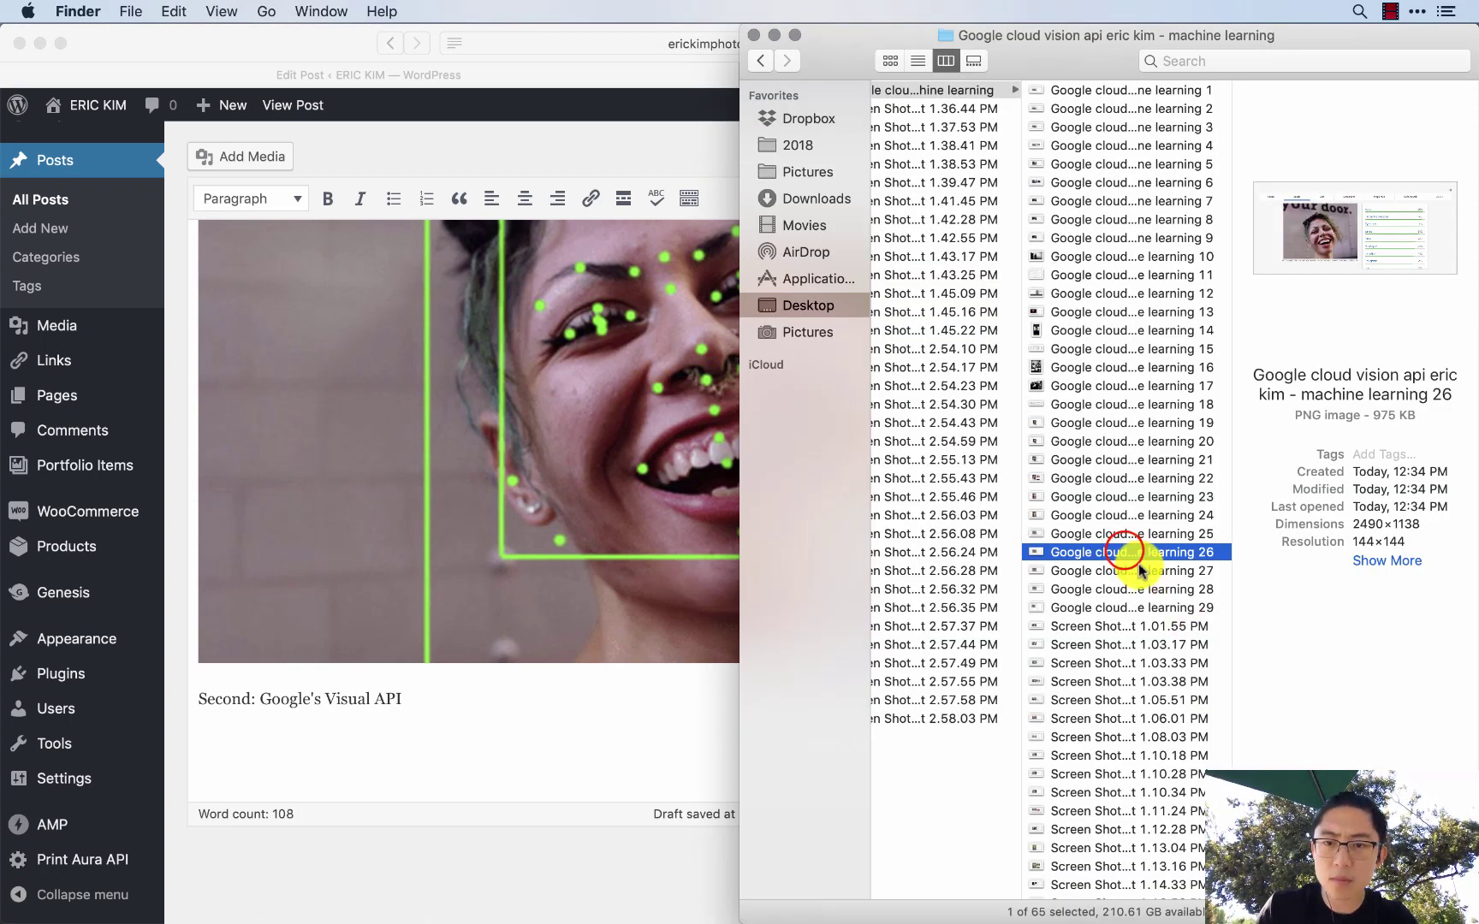
drag(1124, 554, 557, 756)
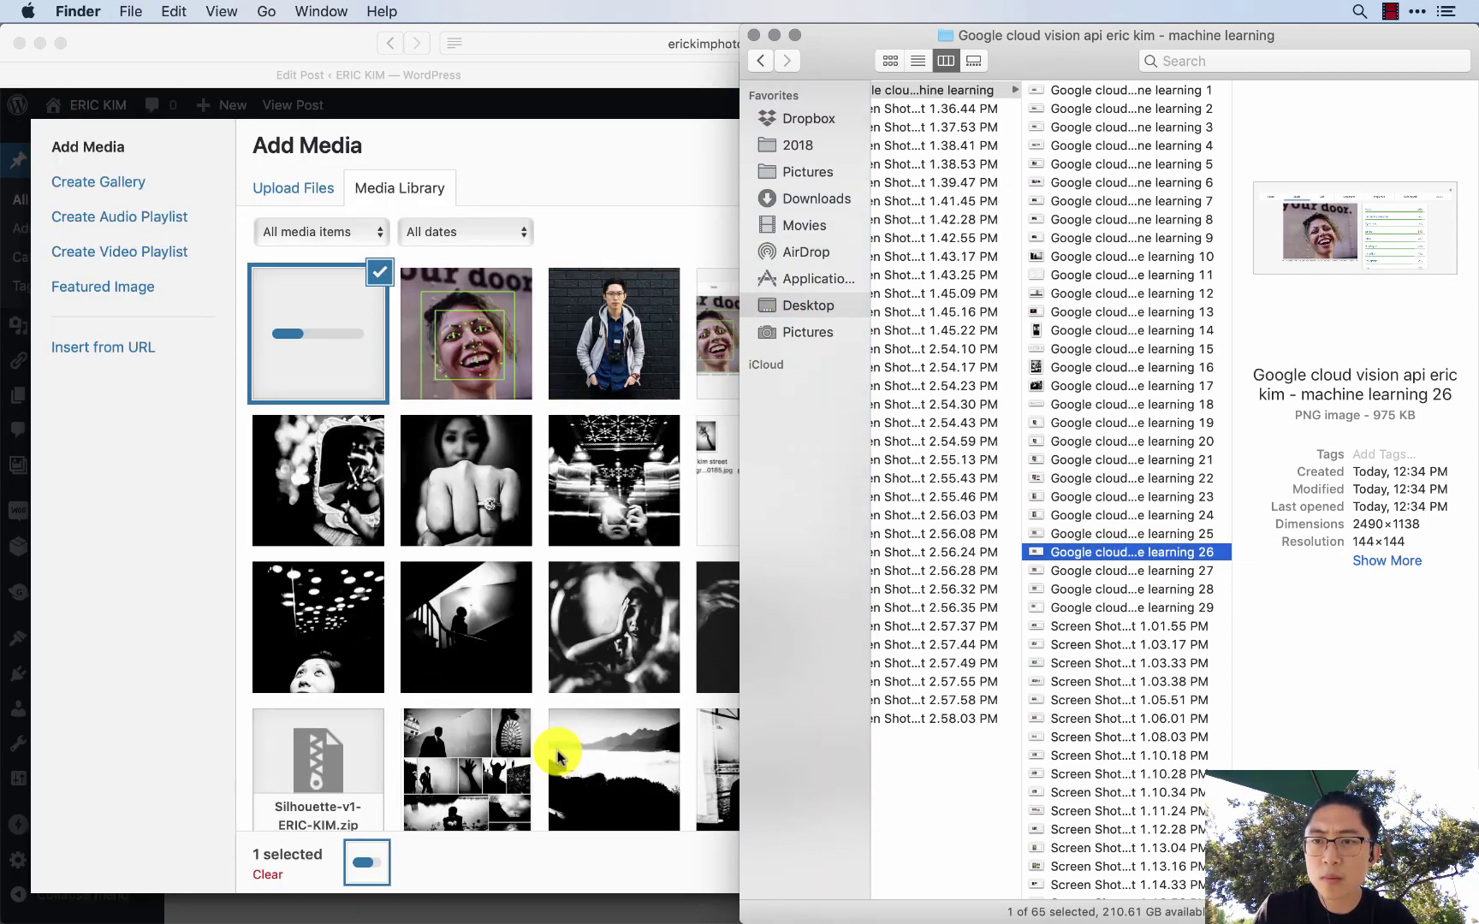
key(space)
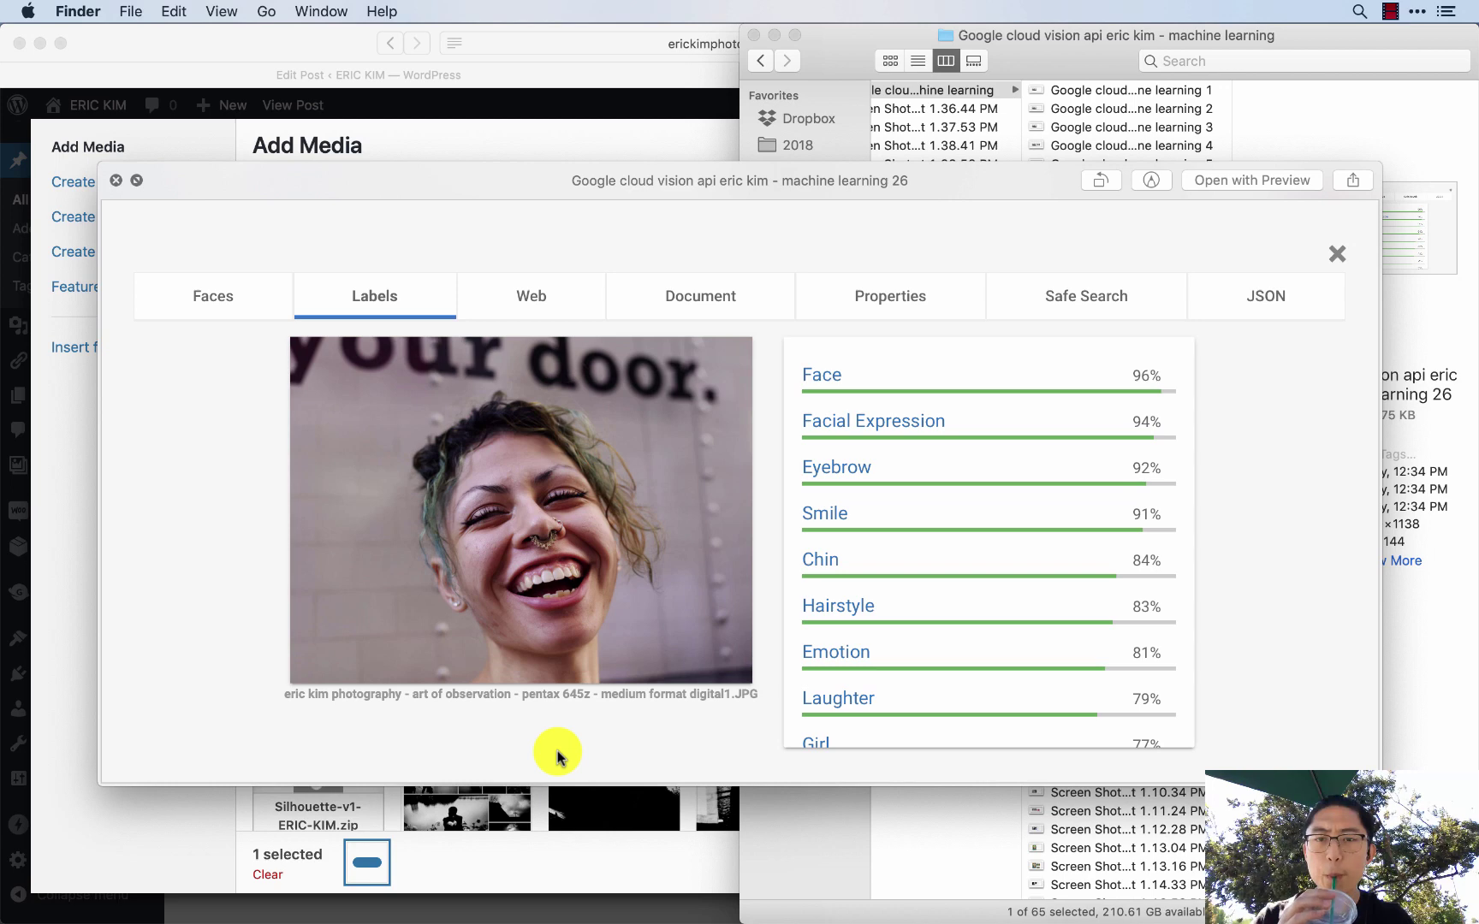
key(space)
key(super+Tab)
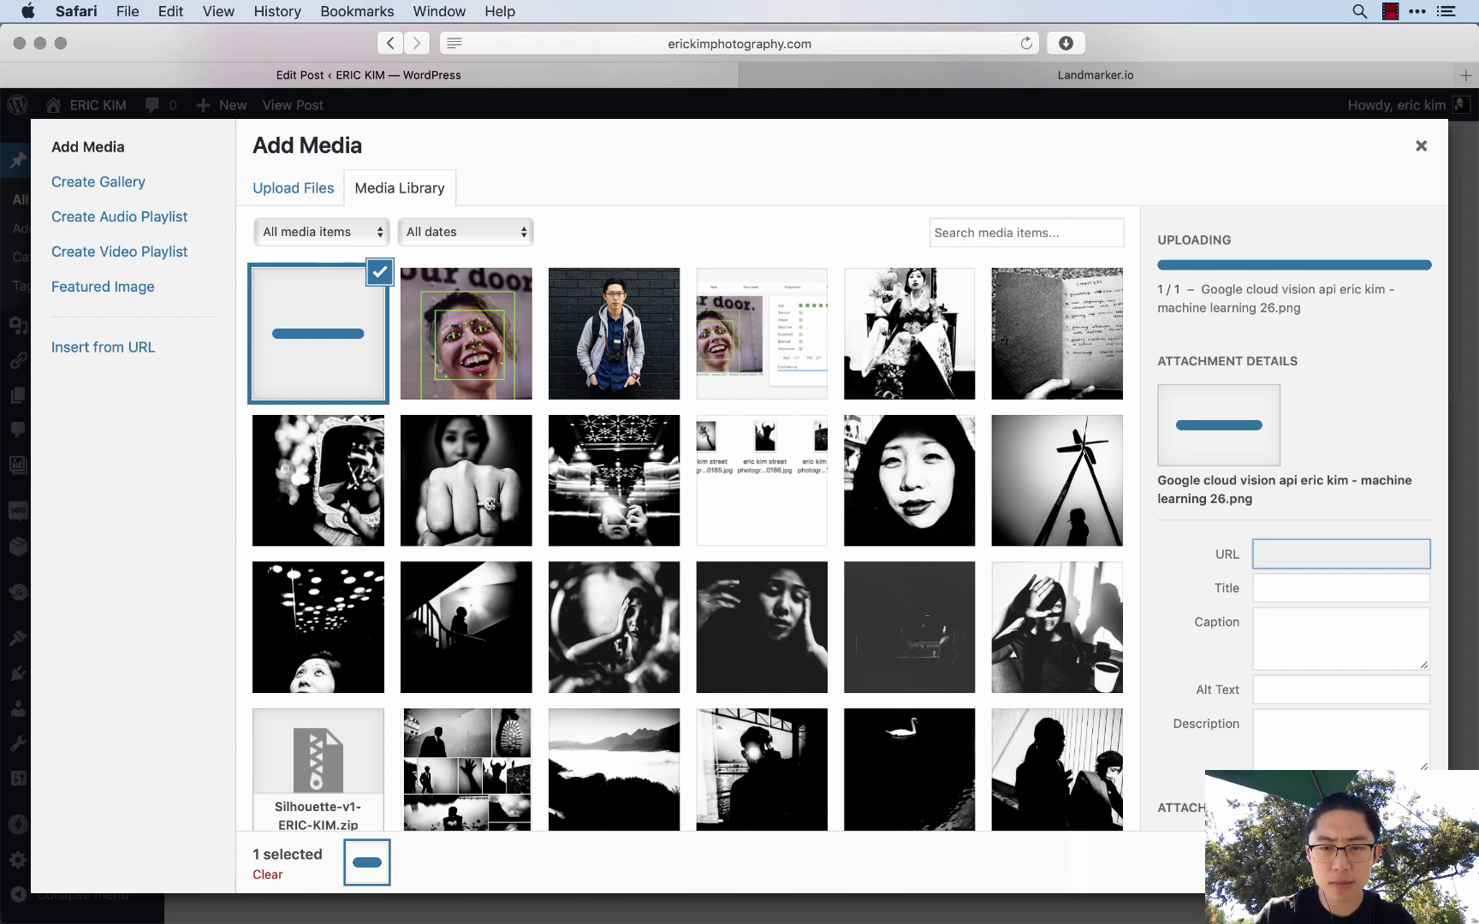
click(1369, 873)
- Complete the "Second" paragraph with "will put 'labels' on your photo. For example in this picture it includes:"
click(499, 698)
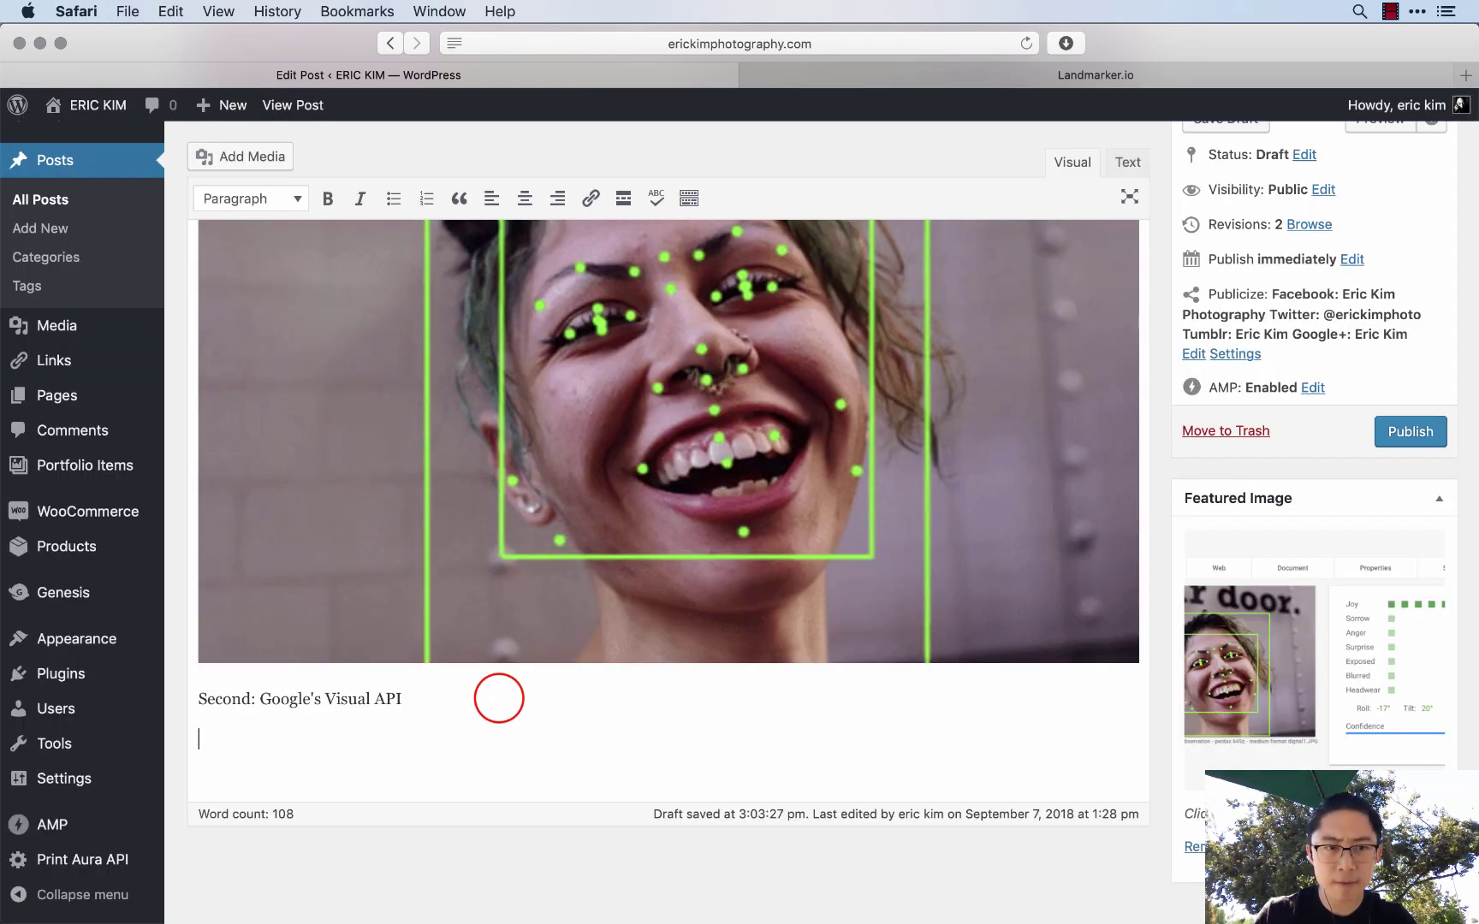
scroll(495, 694, down, 5)
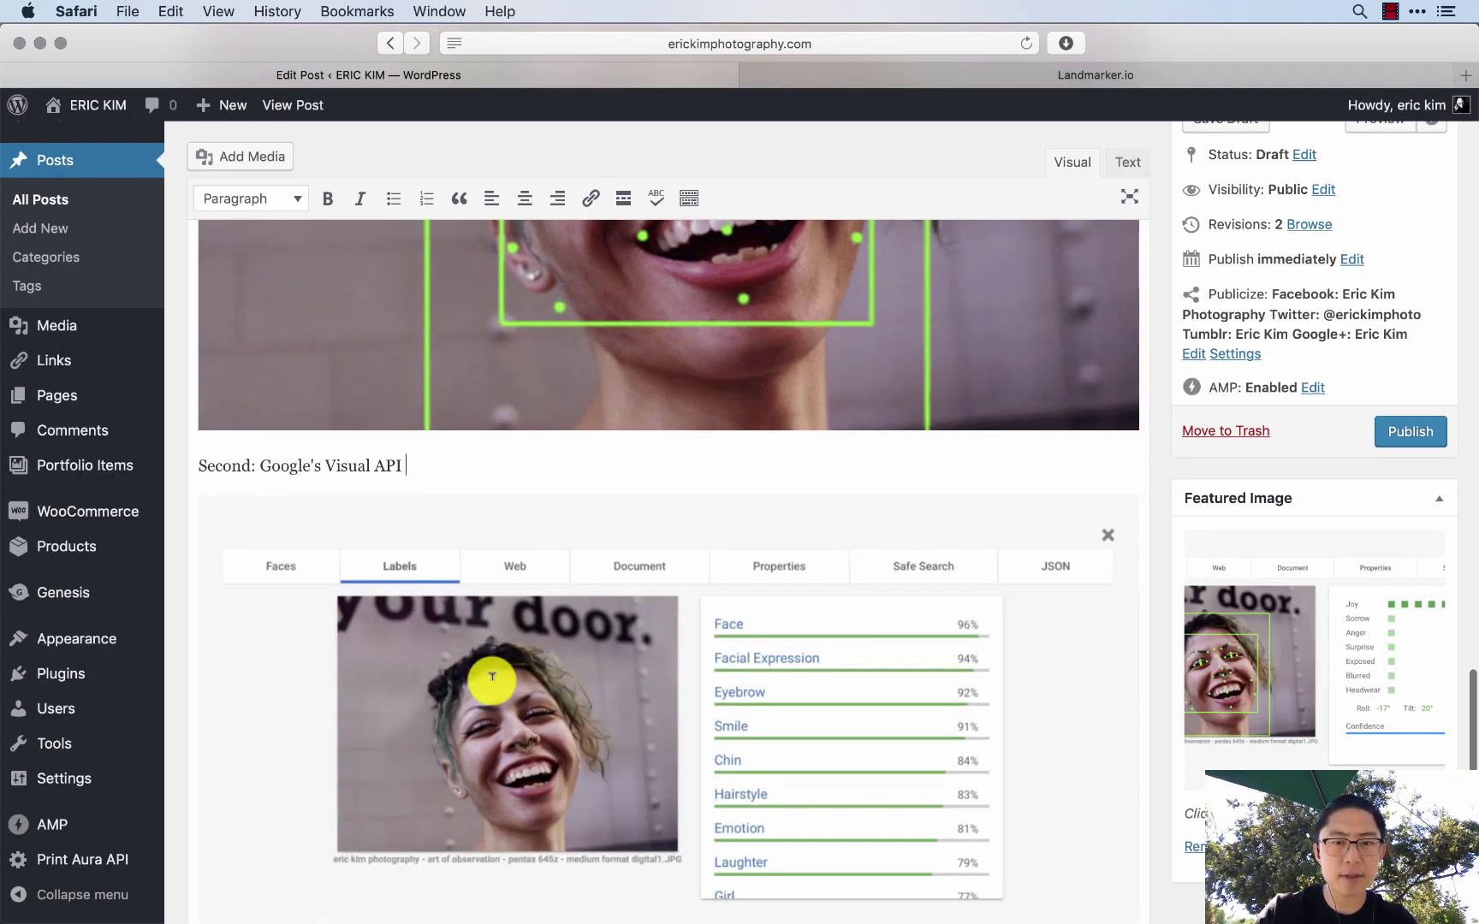
text(will put 'labels' on your photo. For example in this picture it)
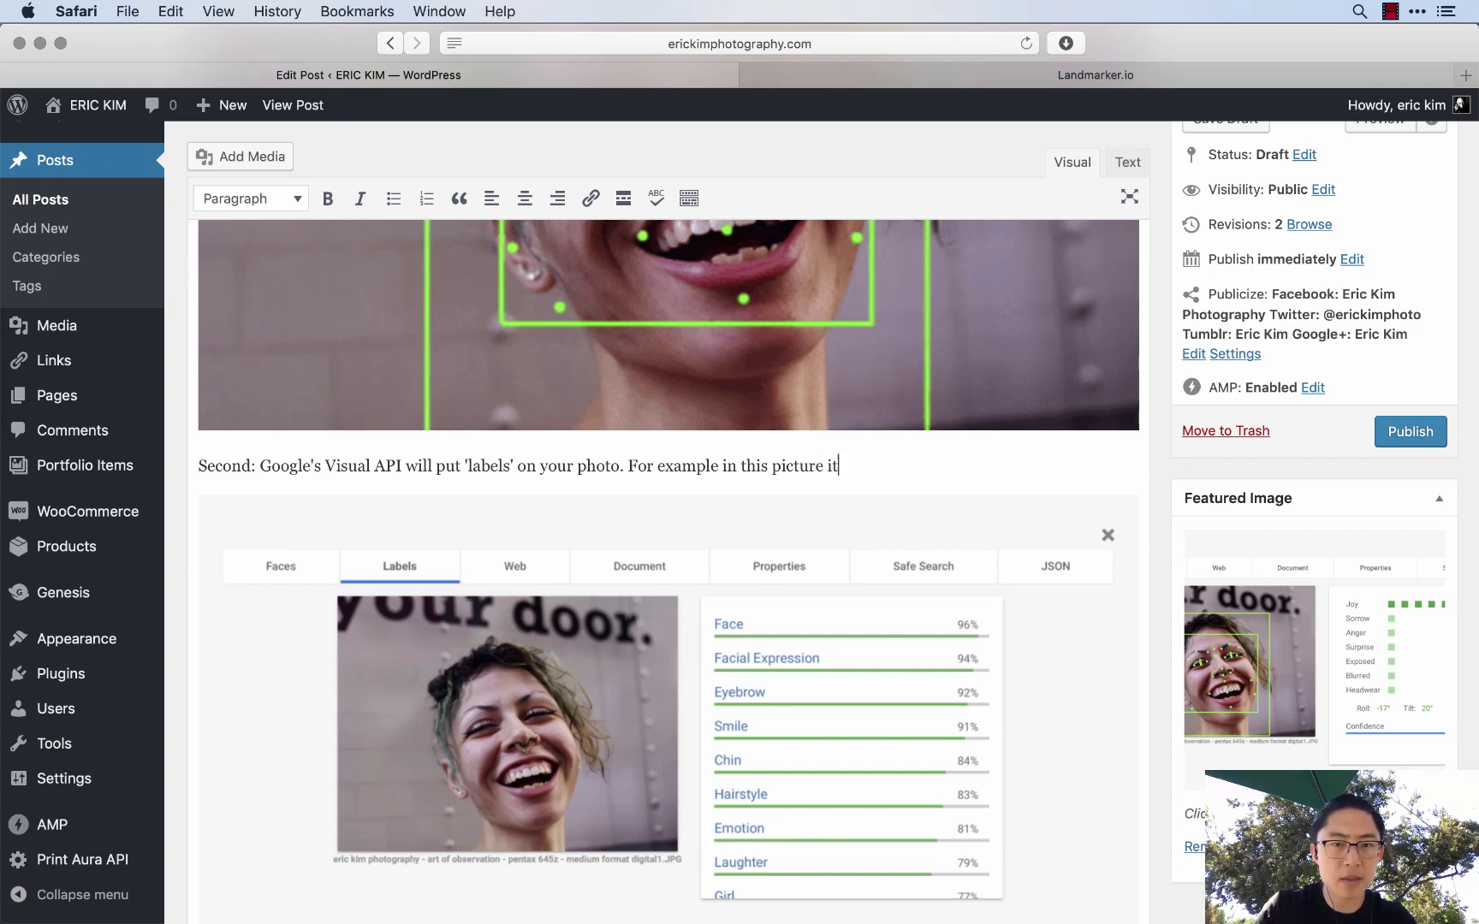
text(des:)
- Add a bulleted list below the "Second" paragraph with Face, Facial expression, Eyebrow, Smile, Emotion and Laughter
key(Return)
text(* Face)
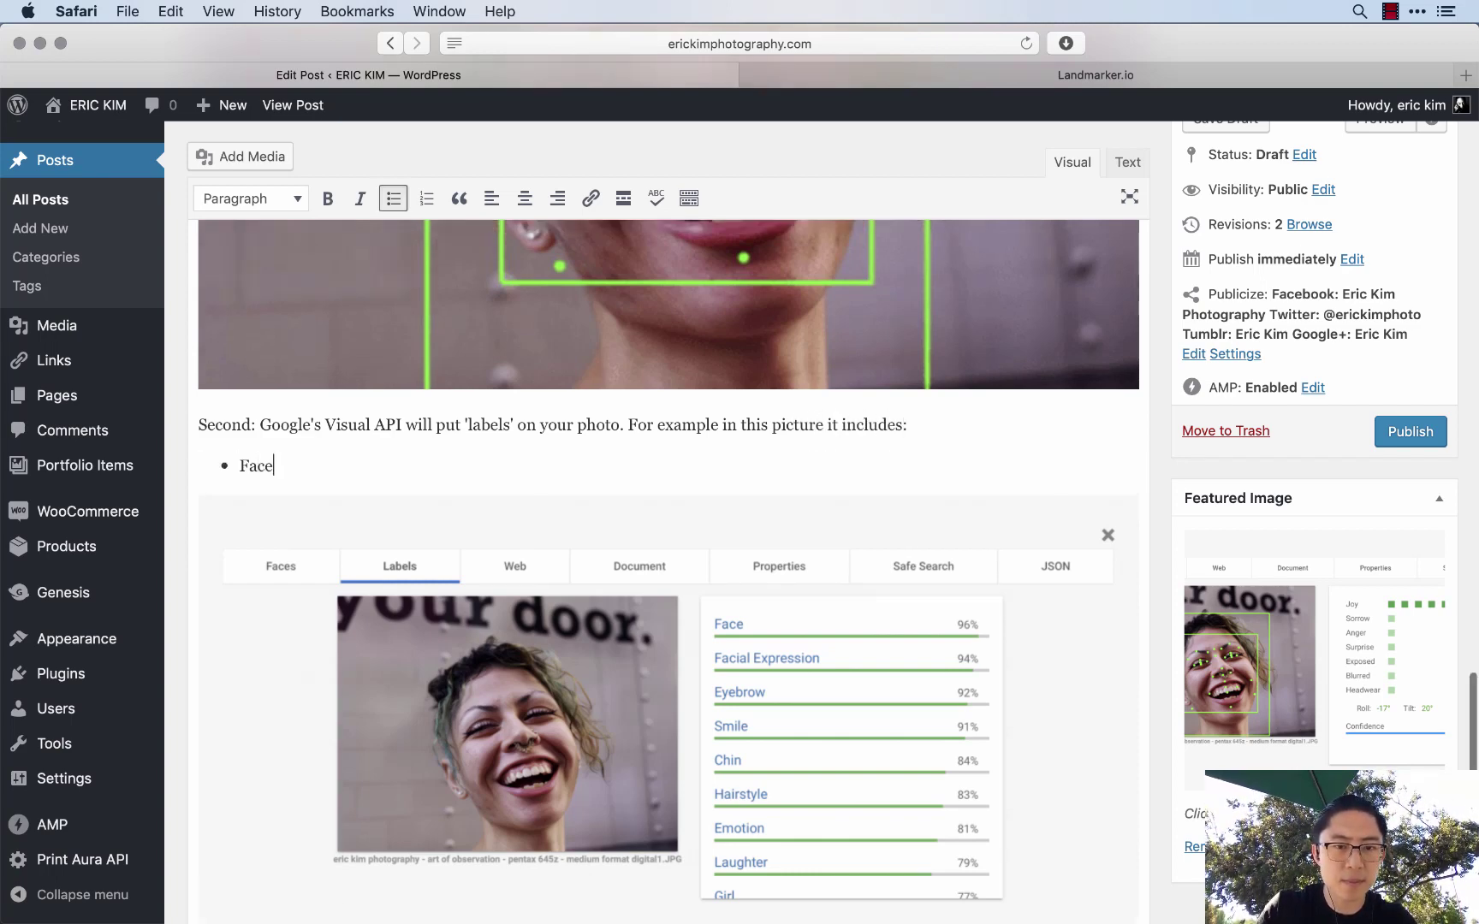
key(Return)
text(Facial expression)
key(Return)
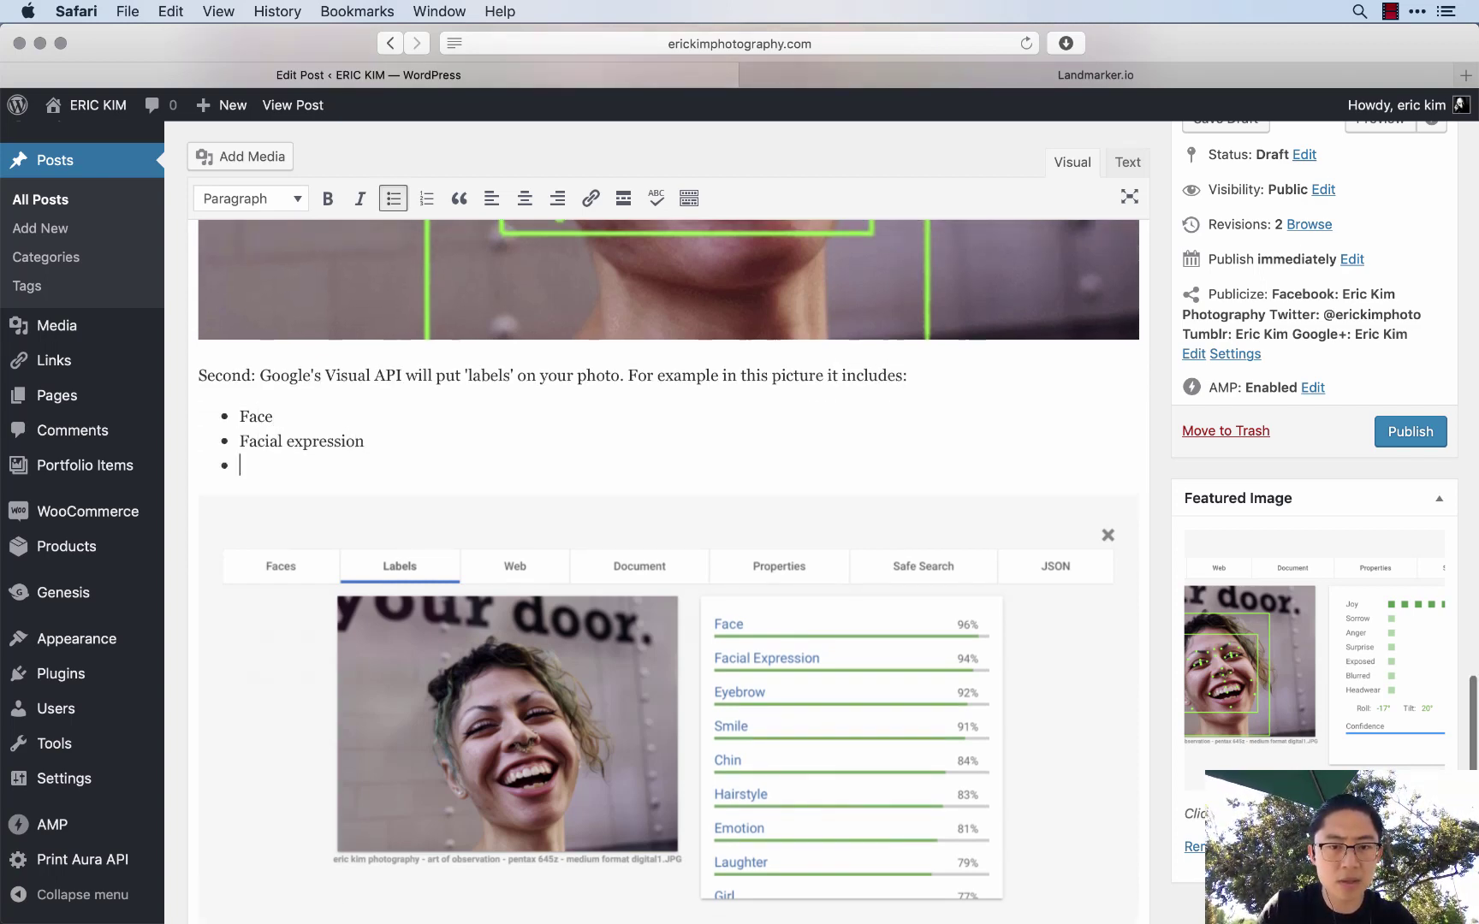
text(Eyebrow)
key(Return)
text(Smile)
key(Return)
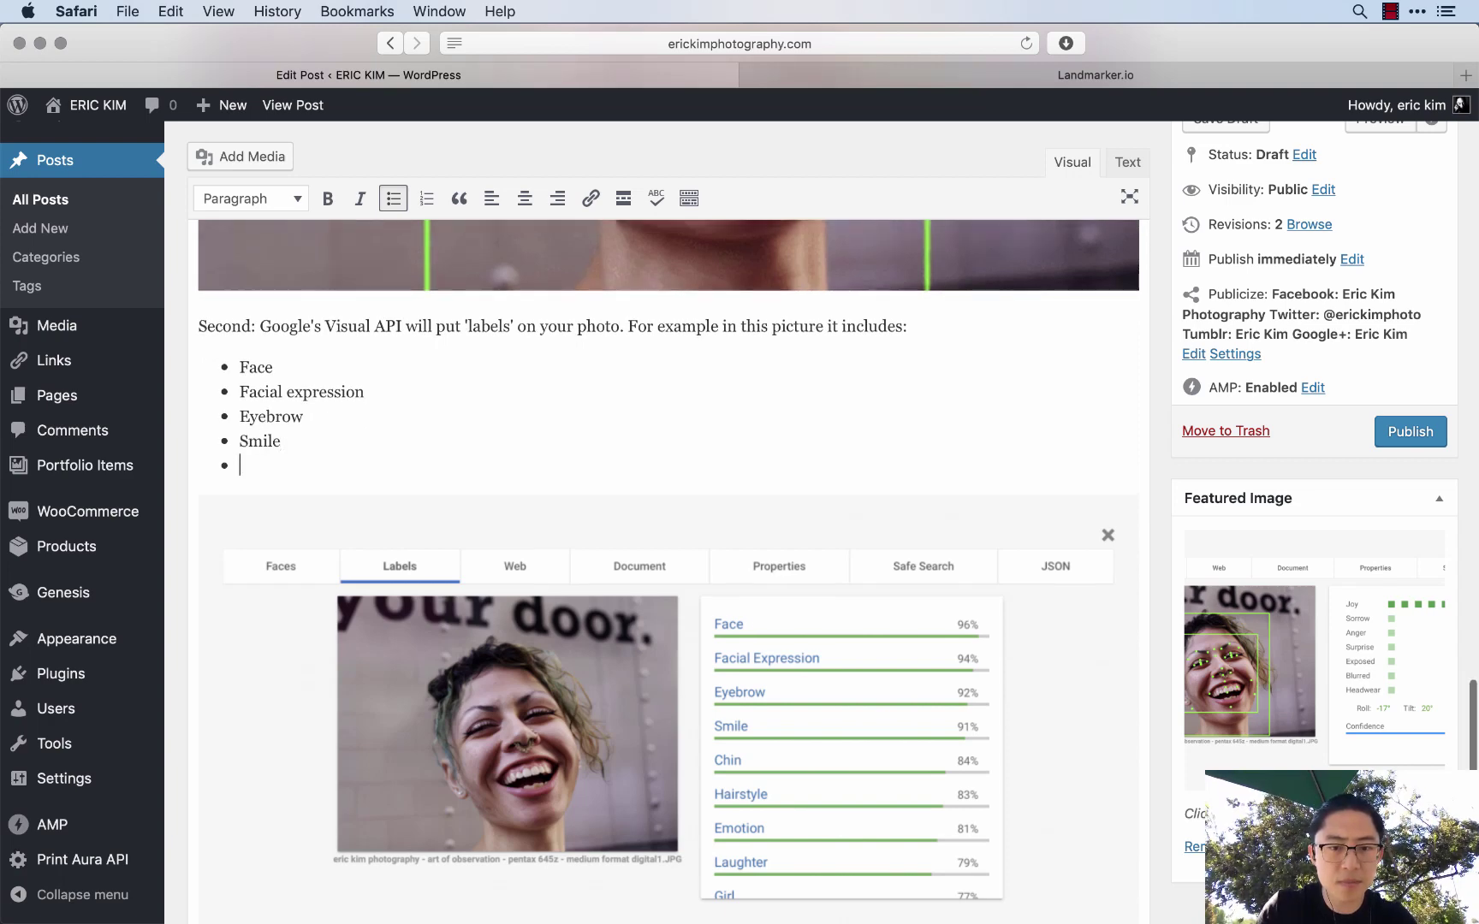
text(Emotion)
key(Return)
text(Laughter)
- Switch to Finder and preview the Web results screenshot ending in "machine learning 27"
scroll(492, 685, down, 5)
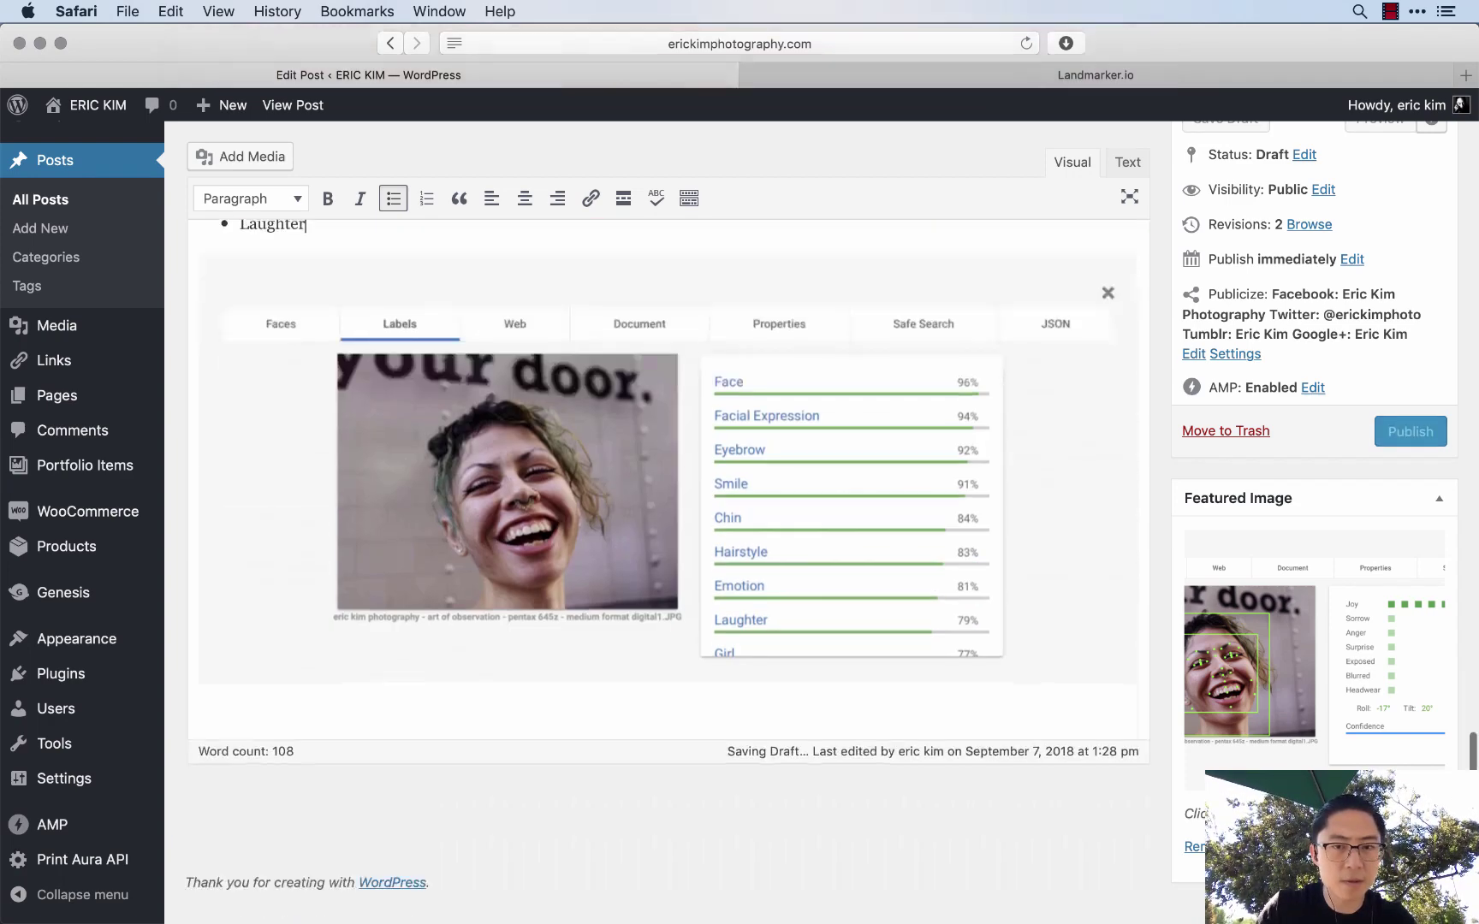
key(super+Tab)
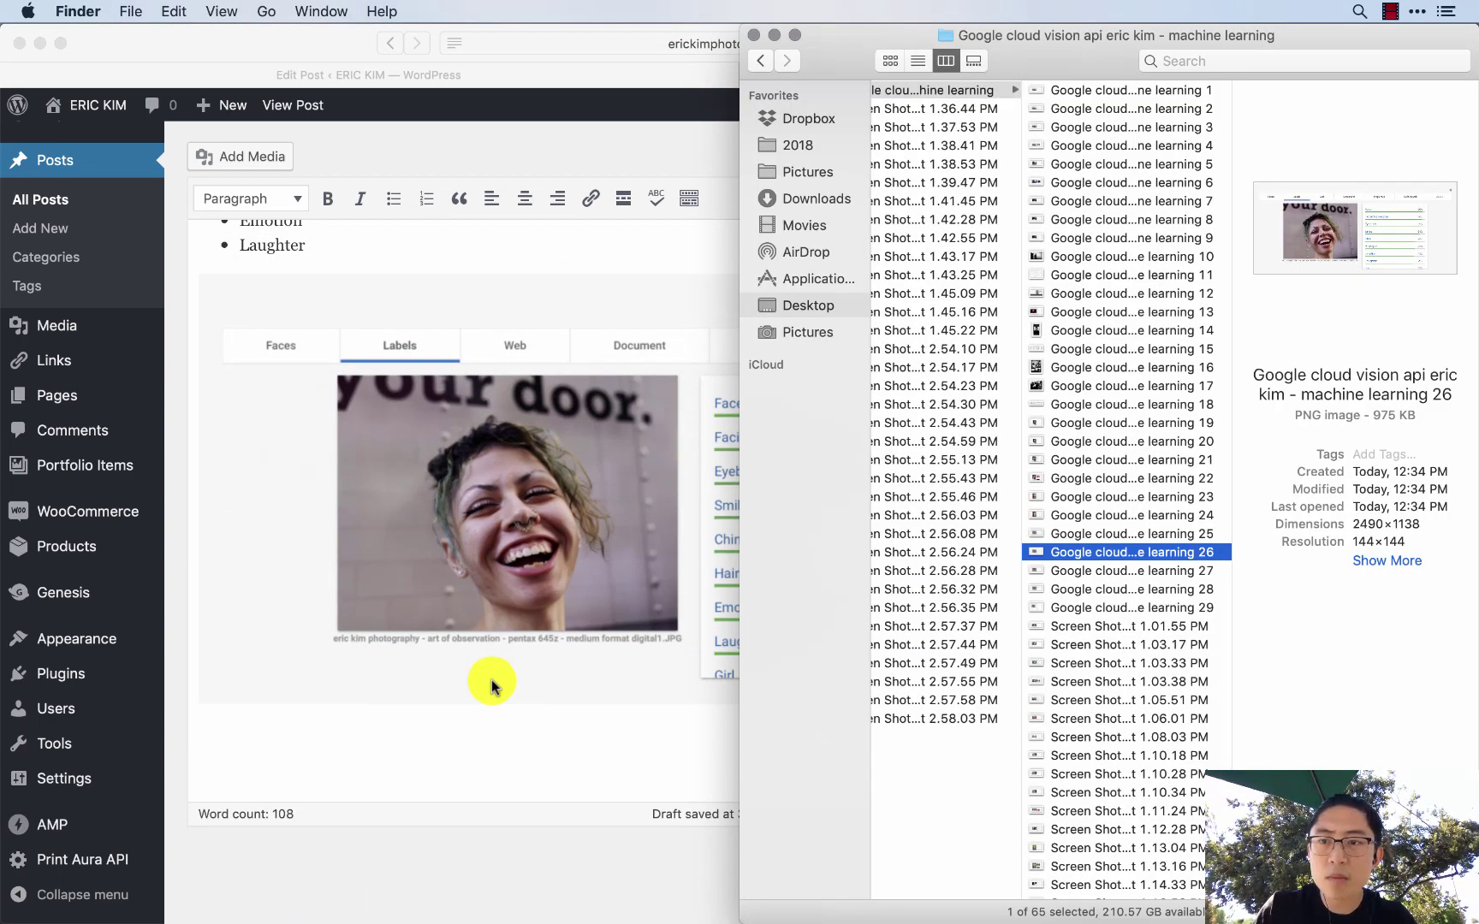
key(Down)
key(space)
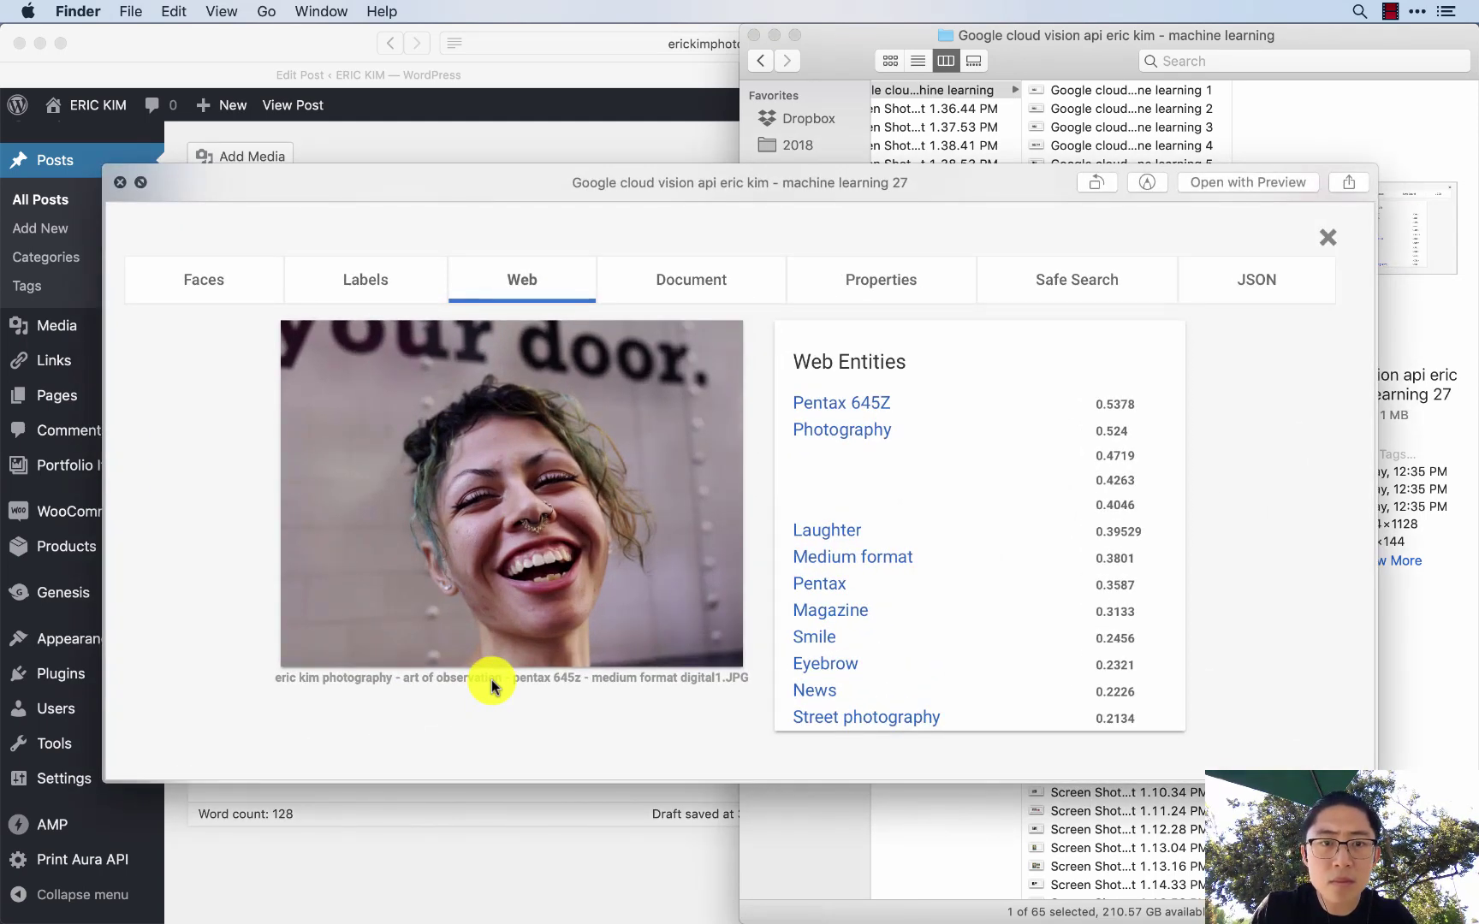
key(space)
- Return to the draft post in Safari and add the line 'Third: "WEB":' below the Labels screenshot
key(super+Tab)
scroll(492, 682, up, 4)
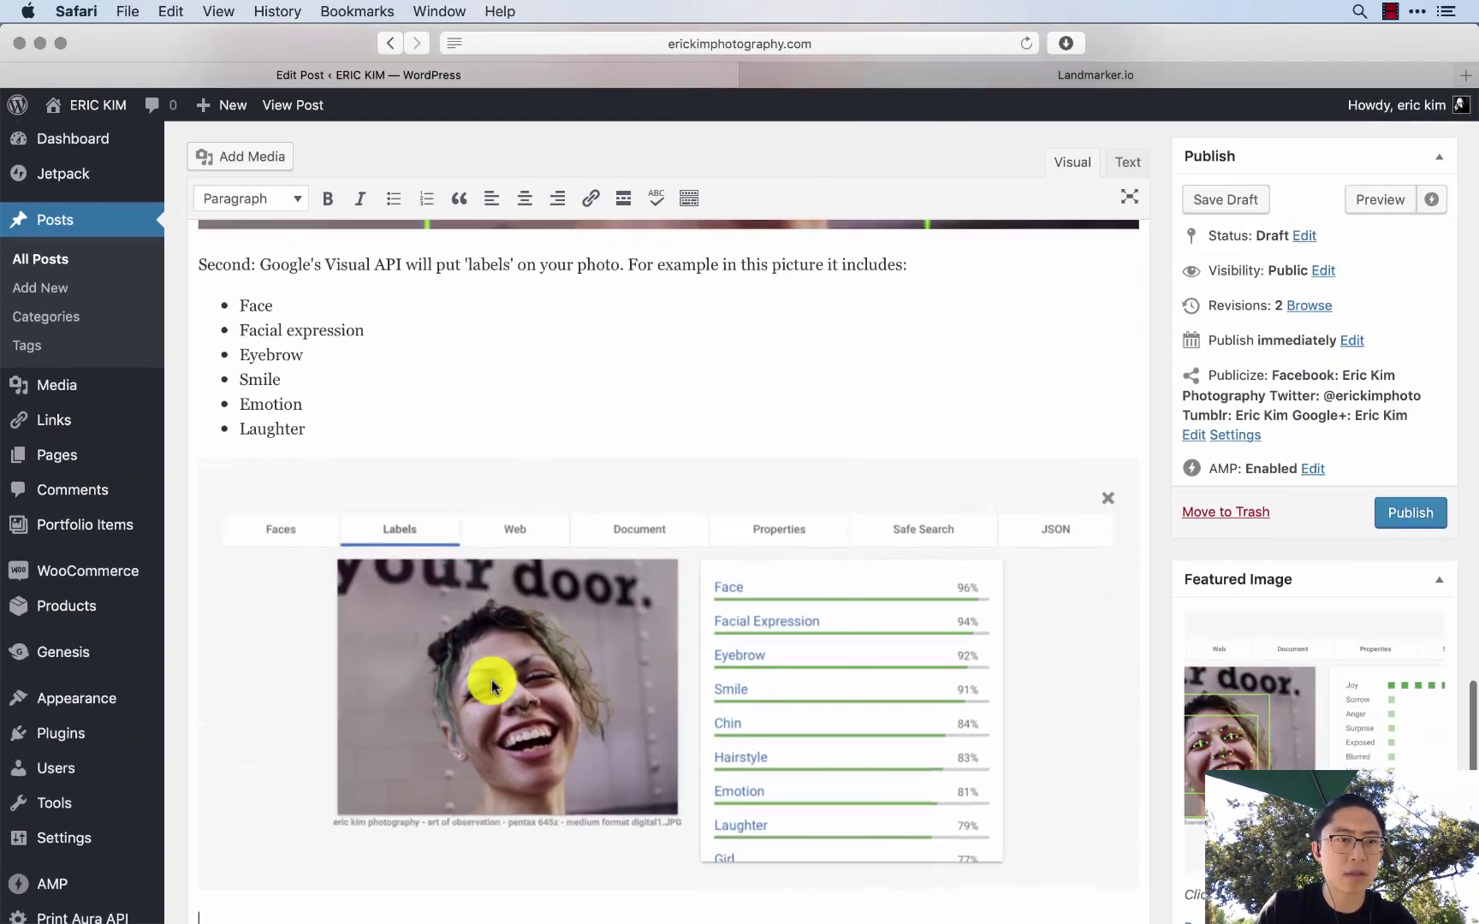
text(Third: "WEB")
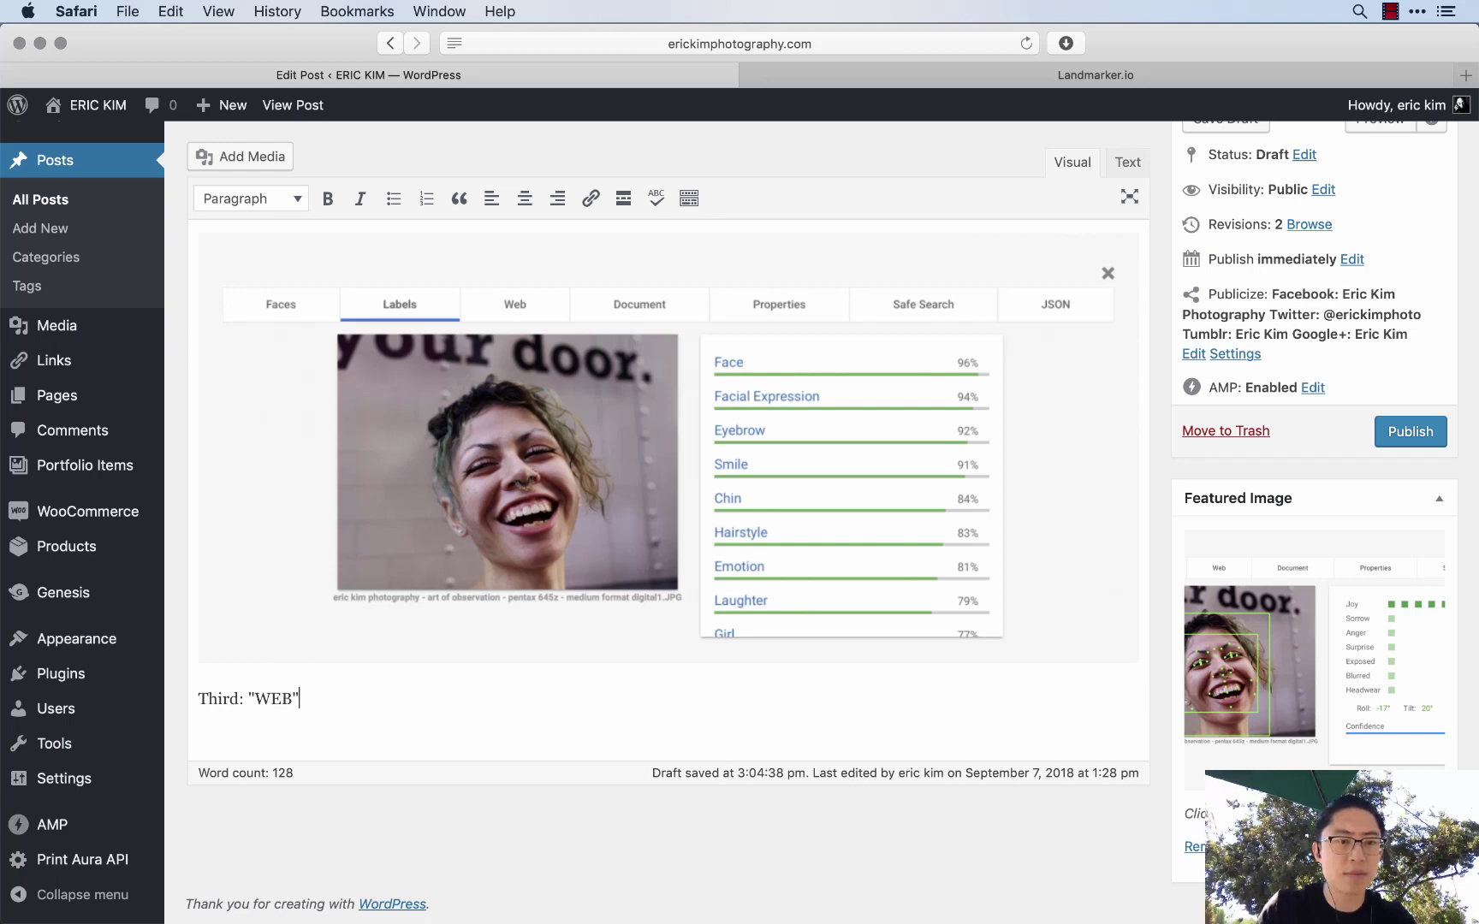
text(:)
key(Return)
- Upload the Finder screenshot ending in "machine learning 27" and insert it below the "Third" line
key(super+Tab)
drag(1161, 567, 611, 745)
key(space)
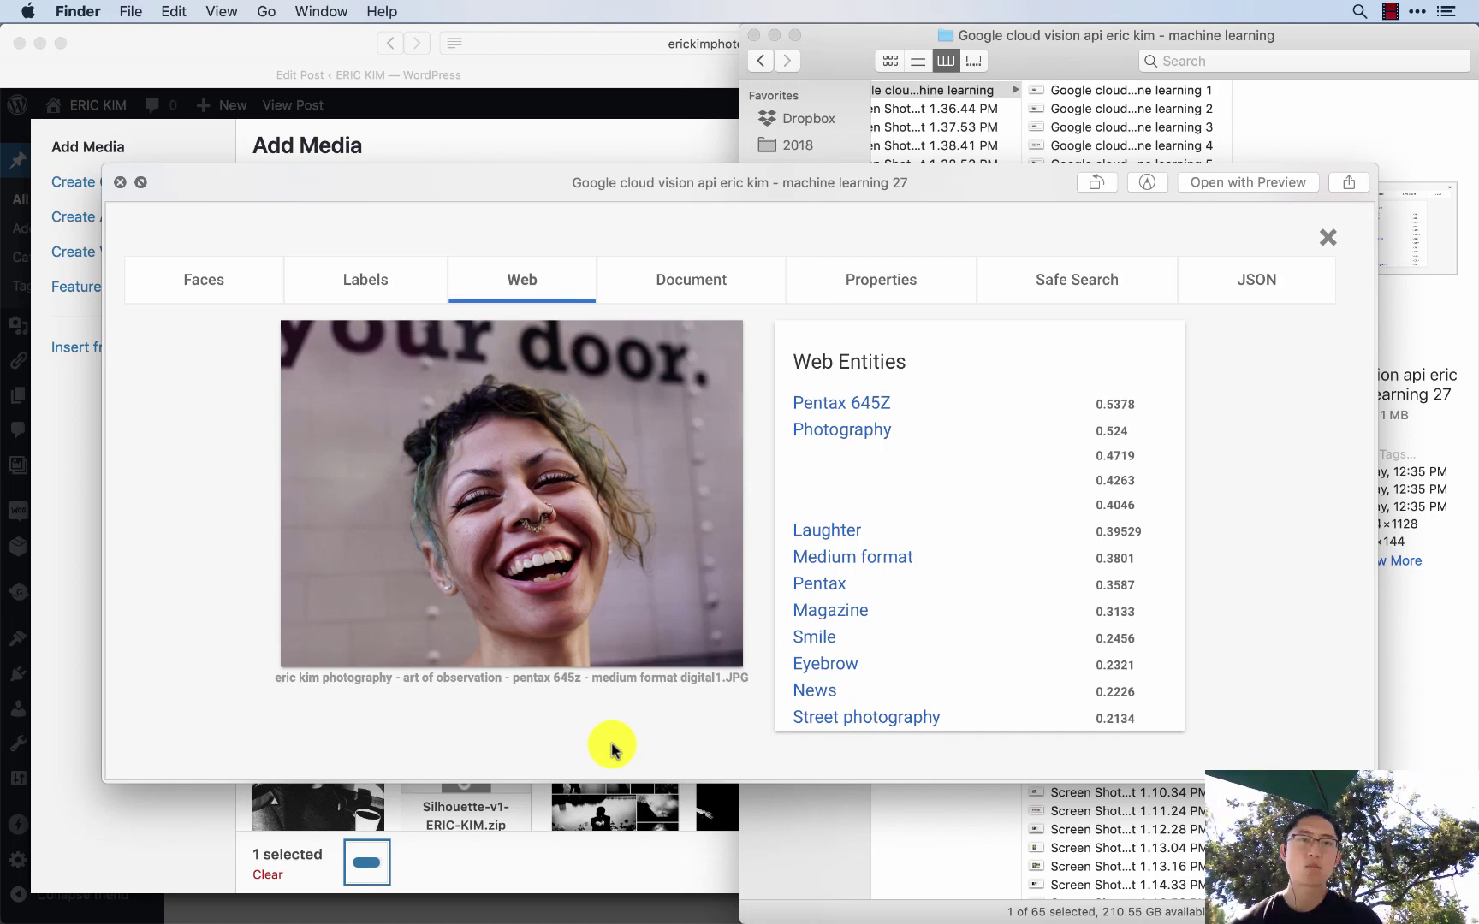
key(space)
click(611, 747)
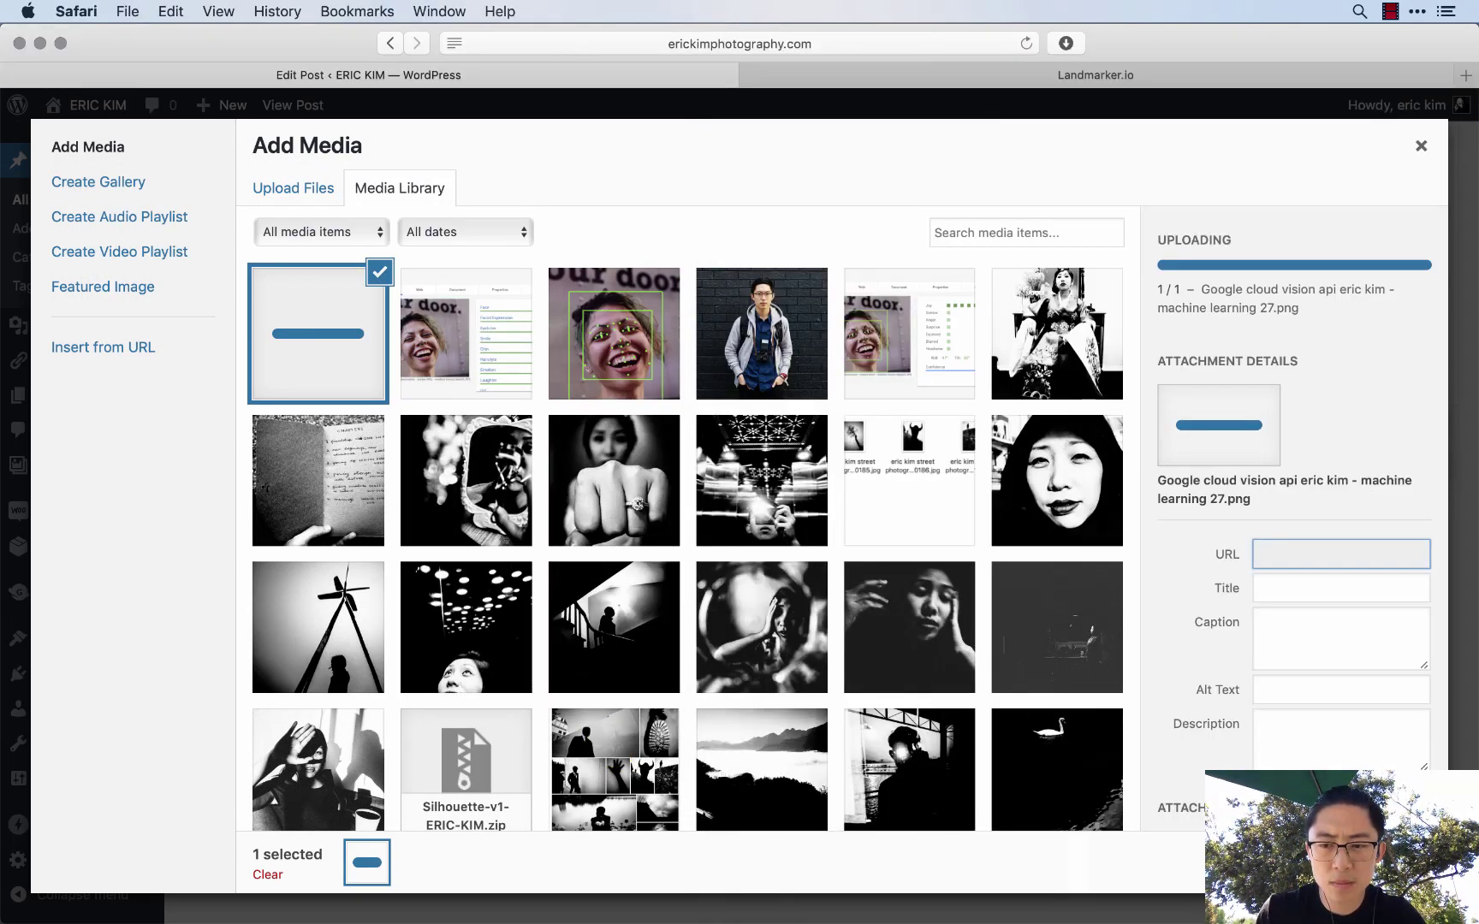
key(Escape)
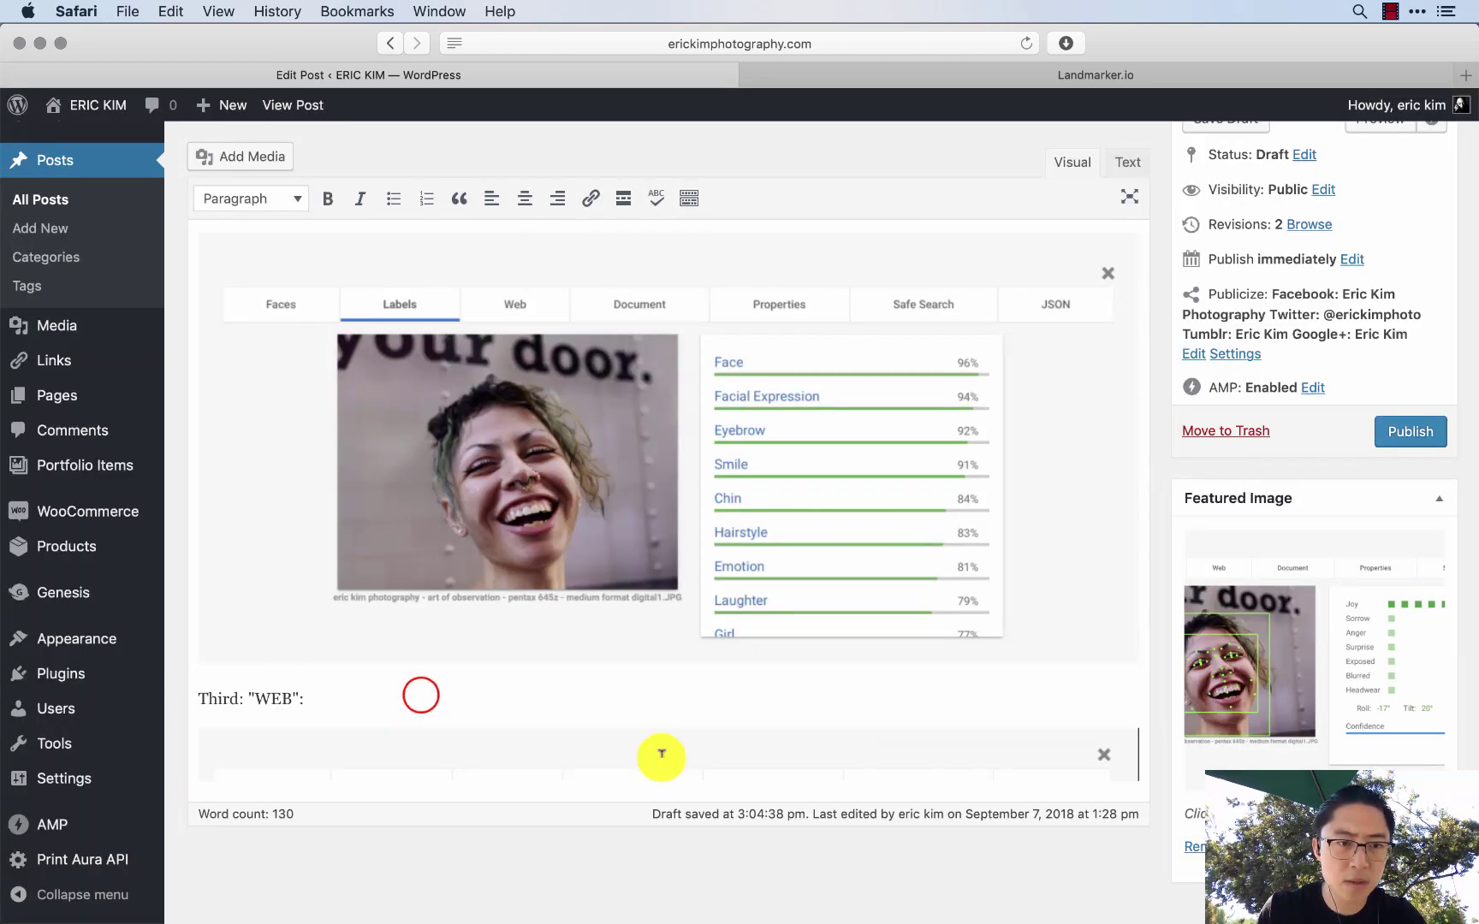
- Split "For example:" off the end of the "First" paragraph into its own paragraph above the Eyebrows list
click(420, 695)
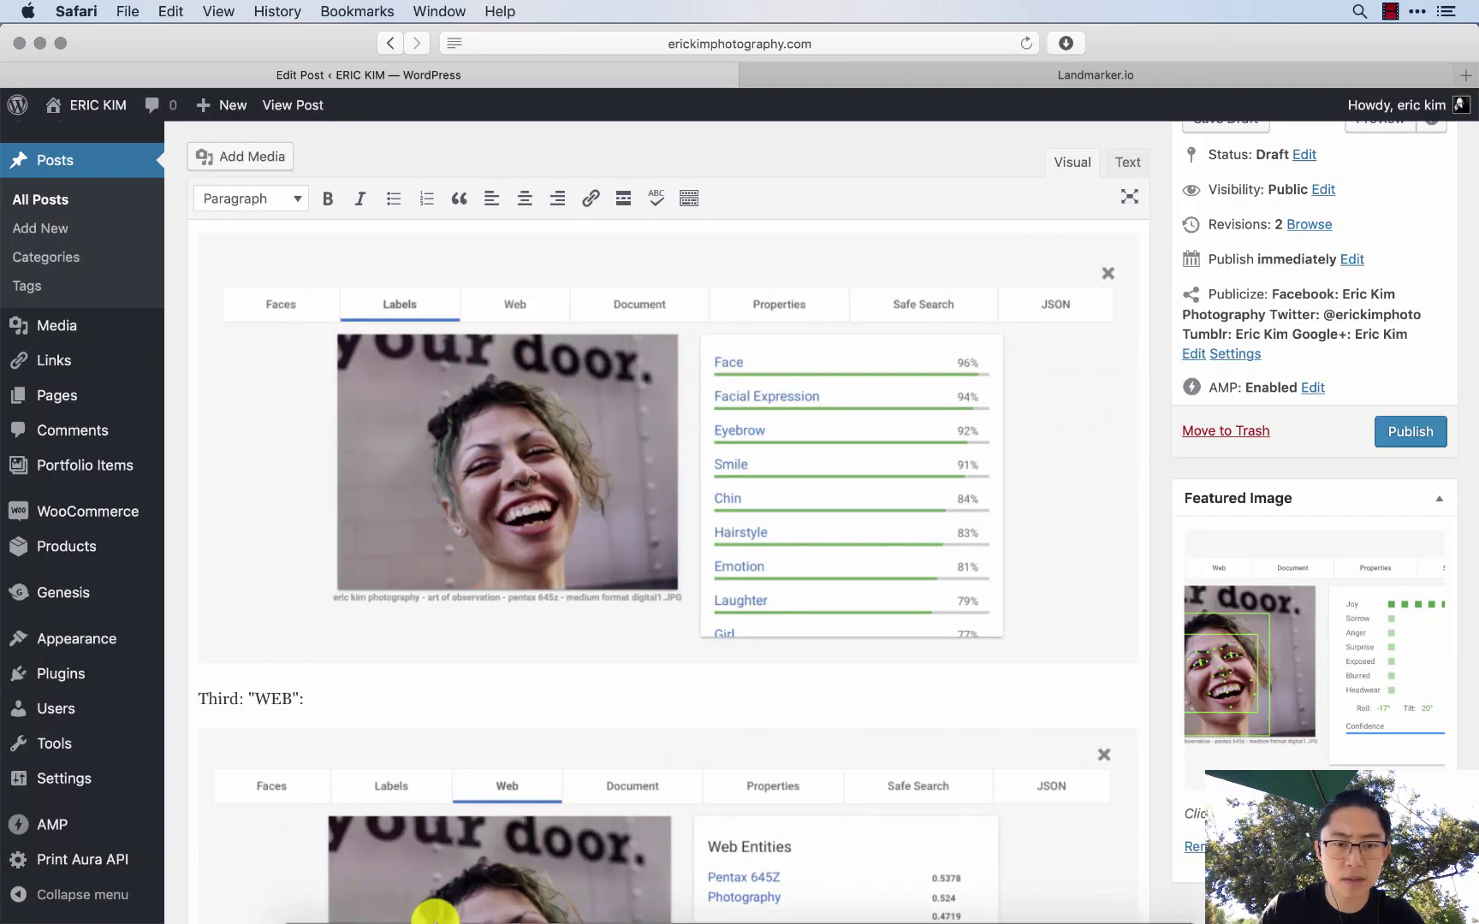
scroll(586, 659, down, 1)
scroll(586, 659, down, 3)
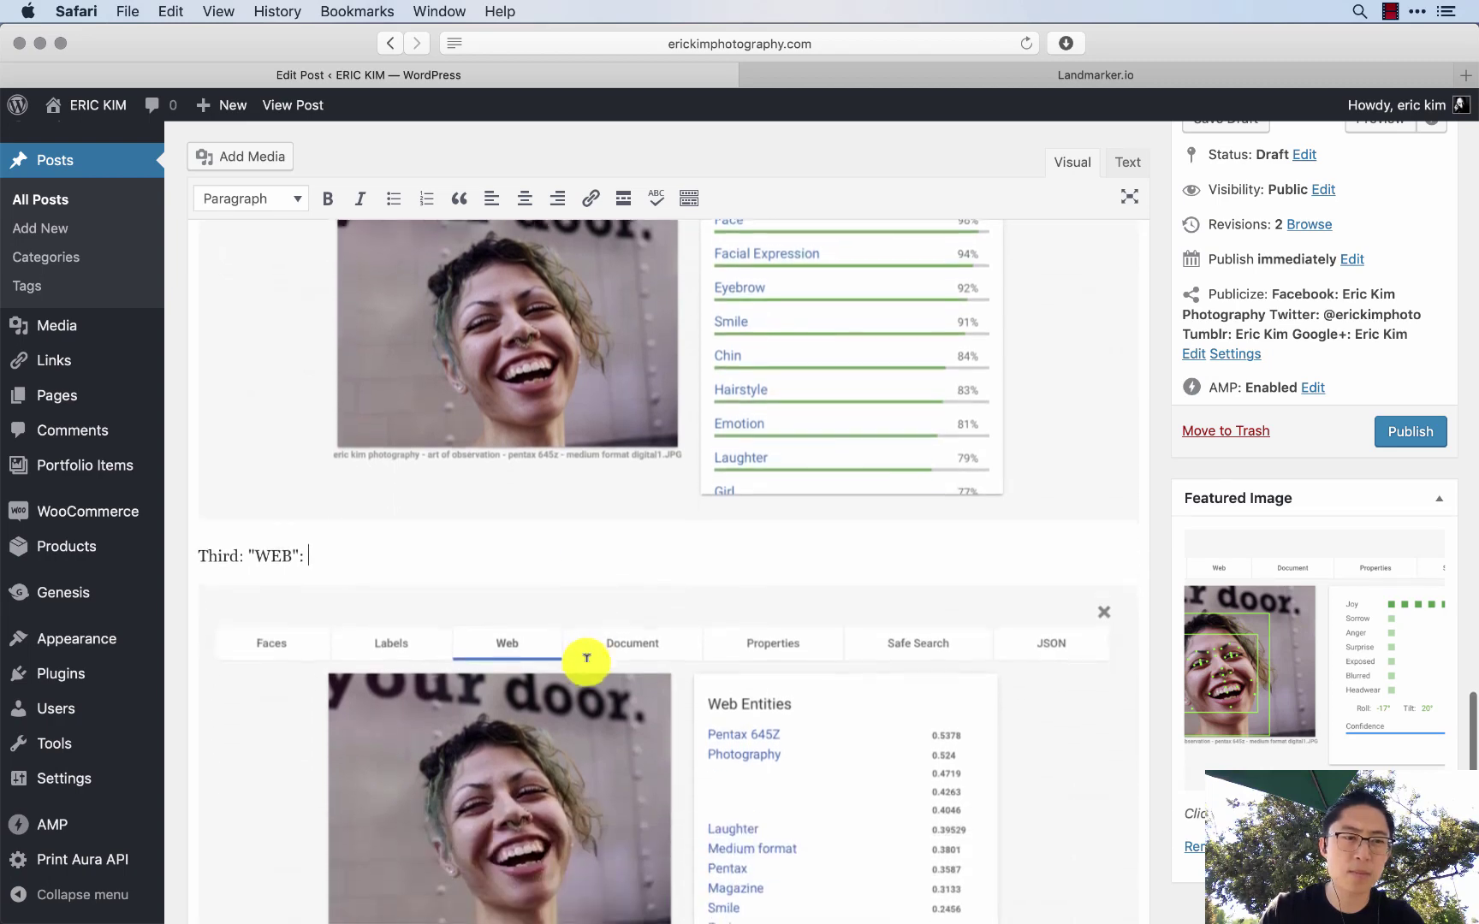
scroll(586, 659, up, 10)
scroll(586, 659, up, 1)
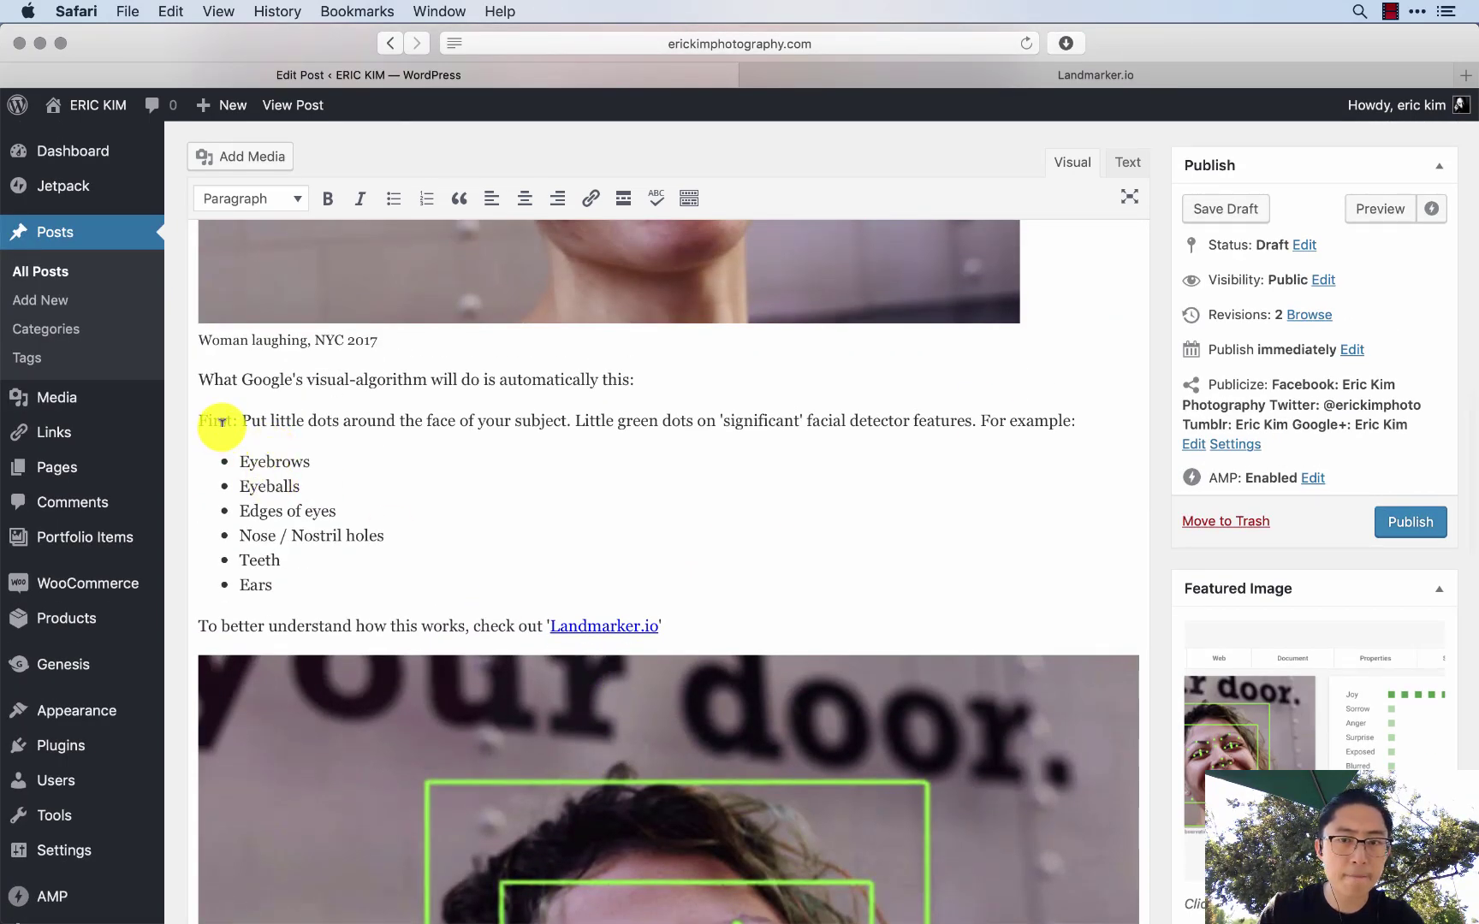
click(981, 418)
scroll(983, 411, down, 1)
key(Return)
- Replace the "First:" prefix before "Put little dots around the face of your subject" with the heading marker "##"
key(Up)
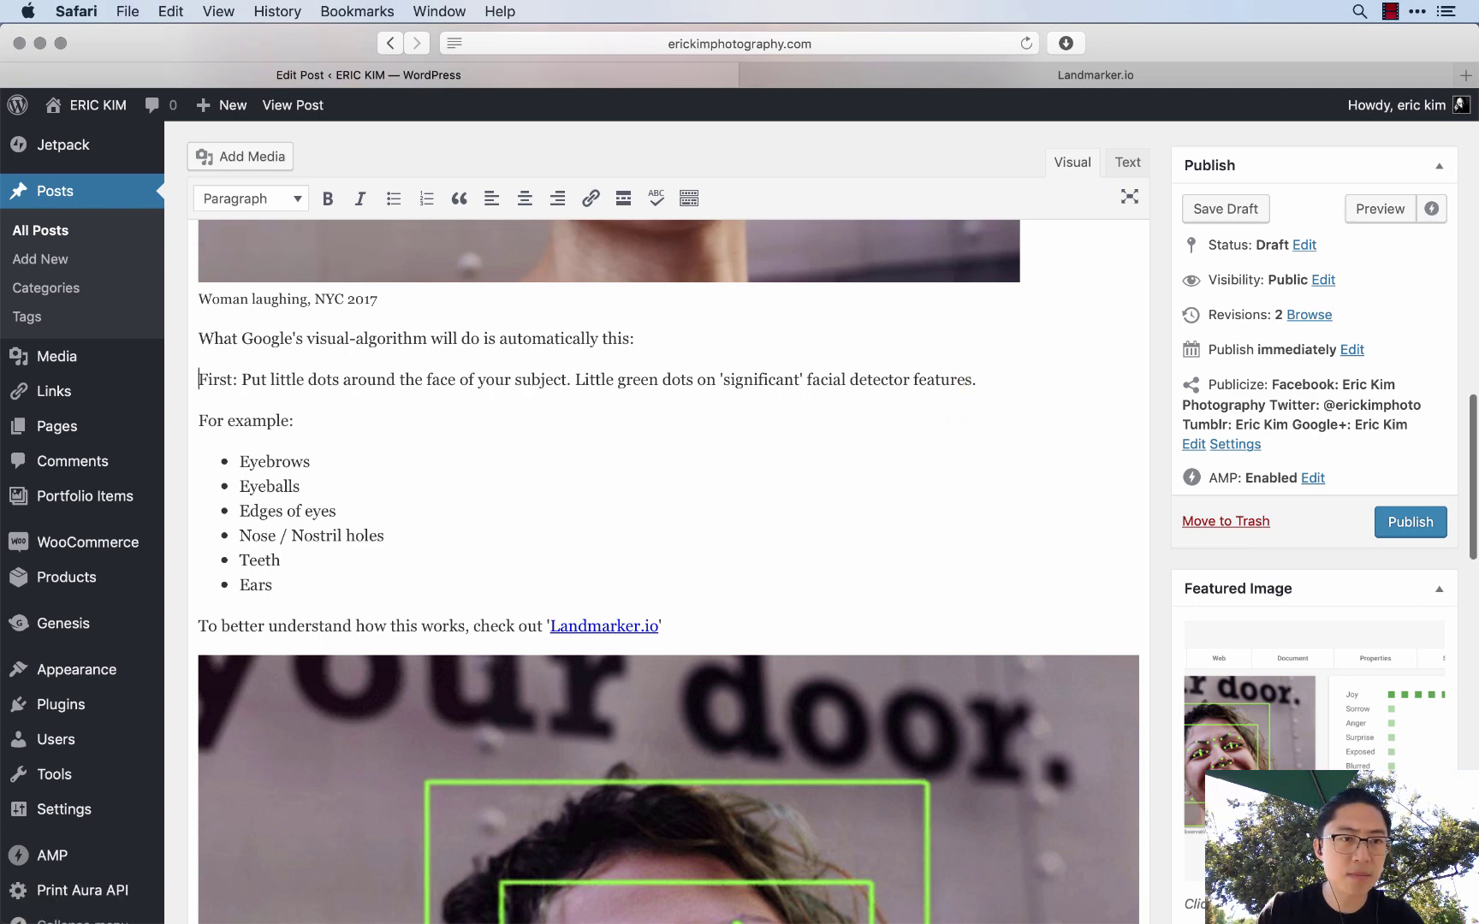
key(shift+Right)
key(shift+Right)
text(##)
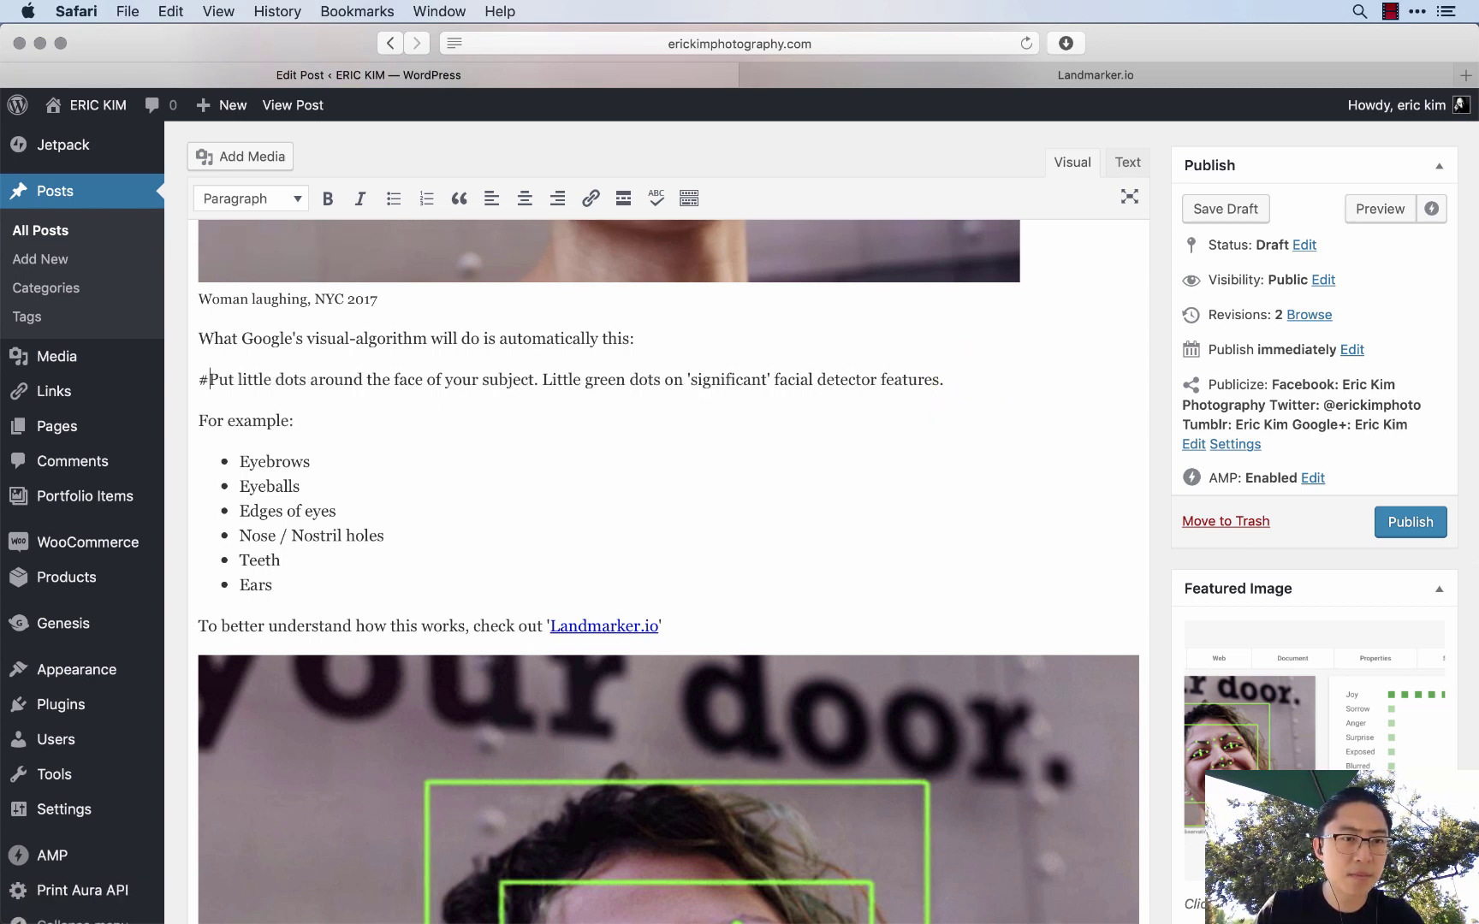
- Replace the "Second:" prefix of the labels paragraph with the heading marker and number "## 2."
scroll(984, 514, down, 10)
scroll(981, 524, down, 5)
click(199, 445)
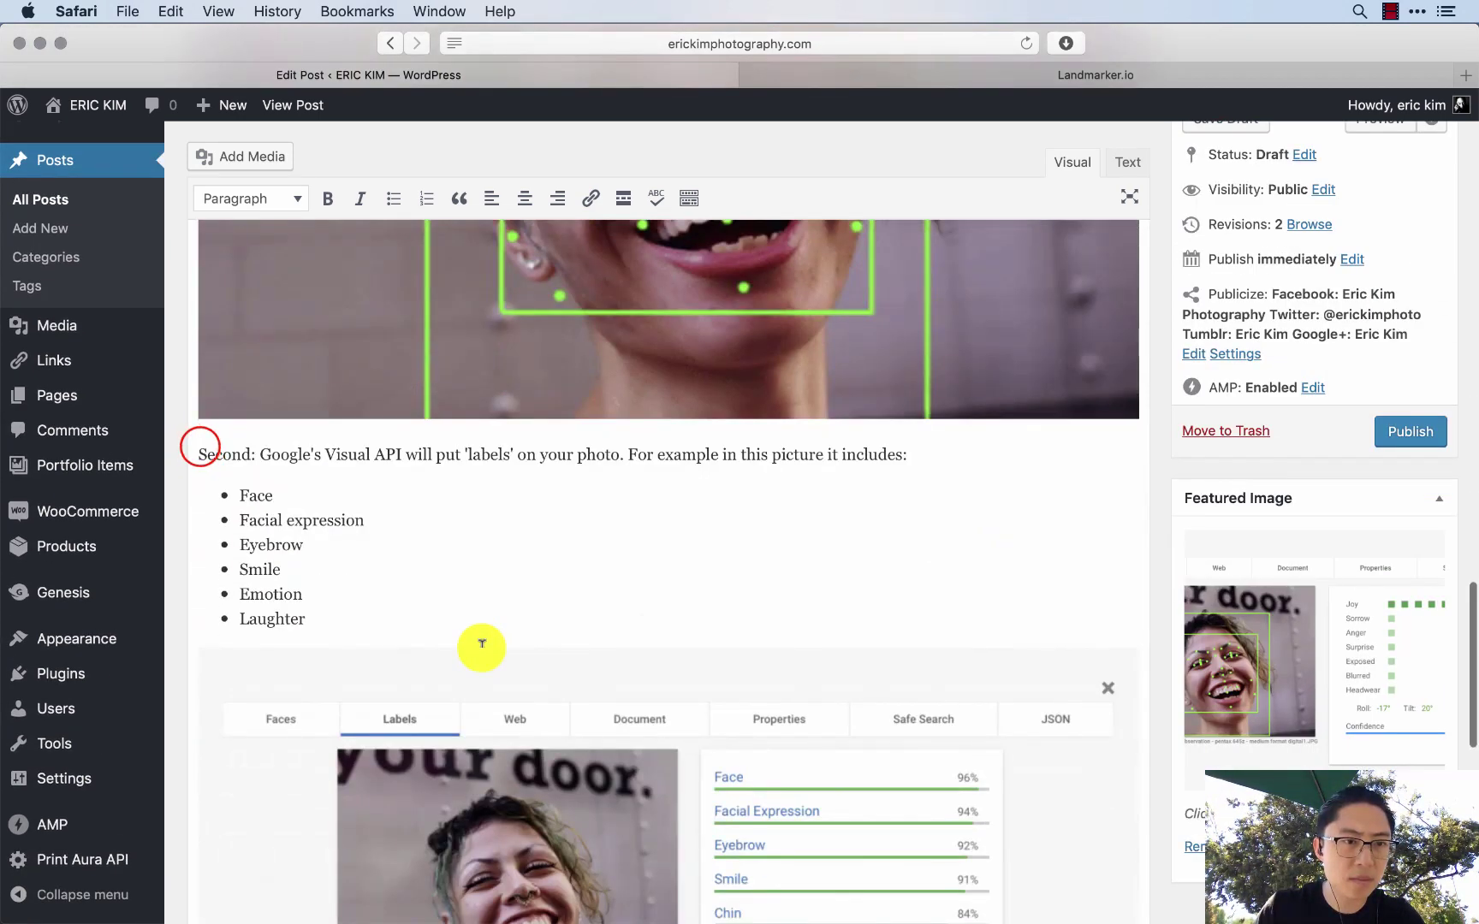
key(Return)
key(shift+Right)
key(shift+Right)
key(shift+Right)
key(shift+Right)
key(shift+Right)
key(shift+Right)
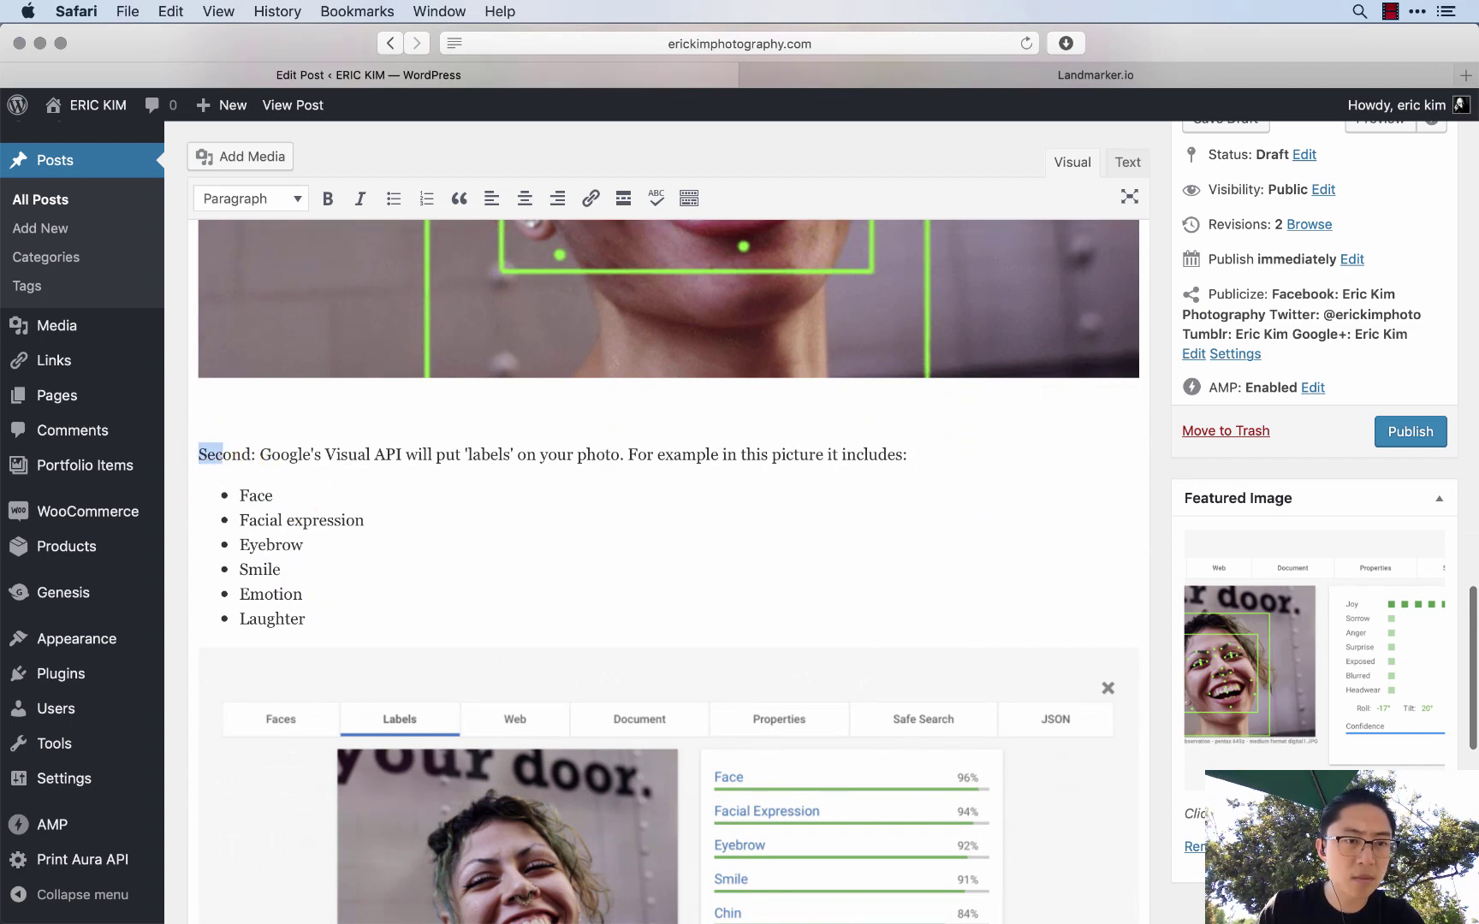
text(##)
key(BackSpace)
key(BackSpace)
key(Delete)
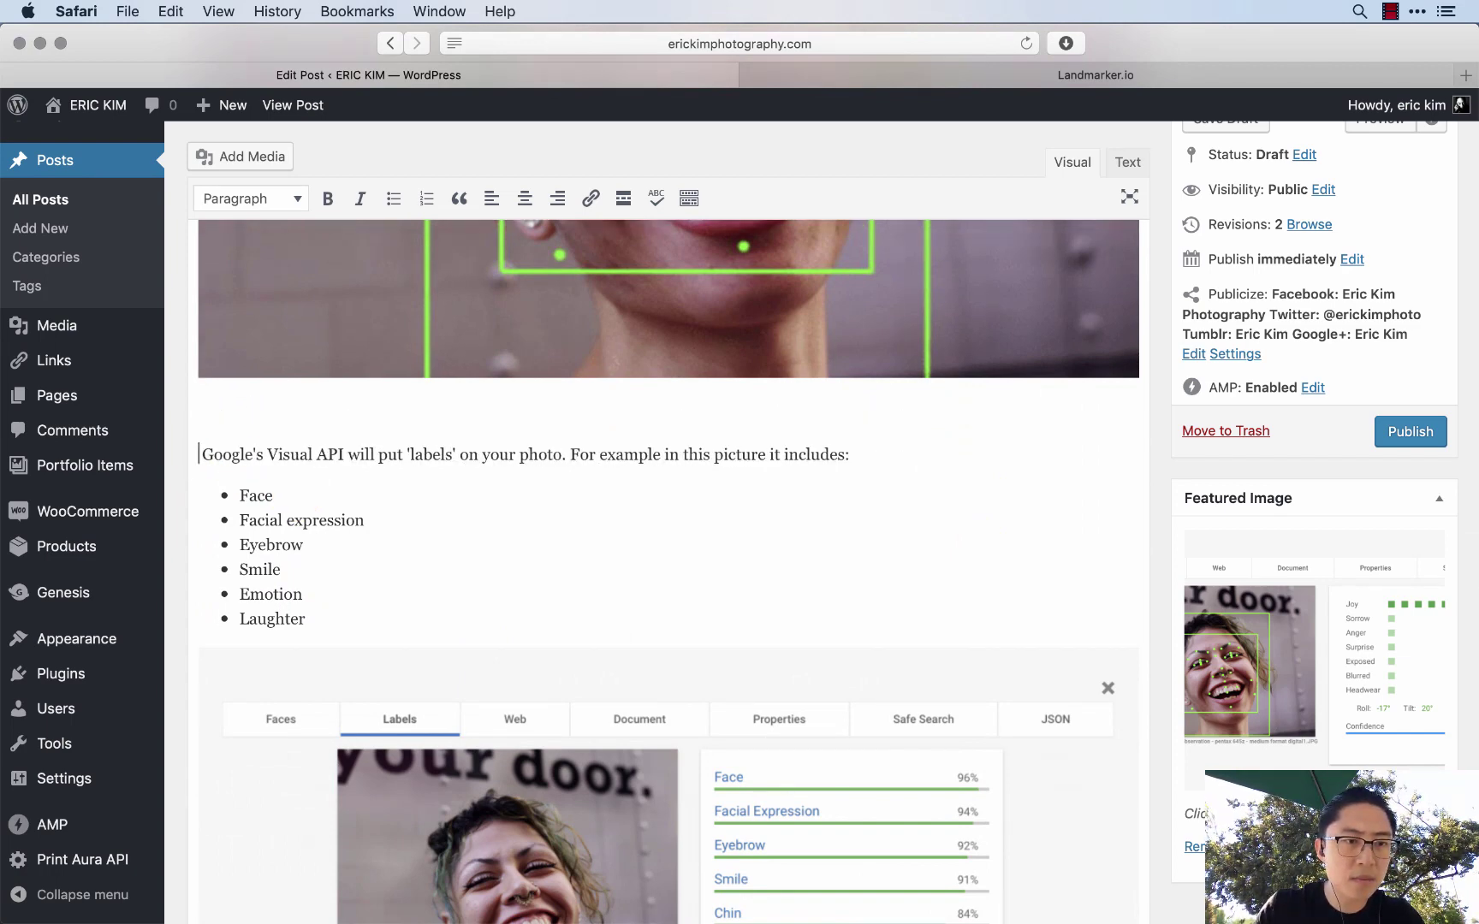
text(## 2.)
- Split the labels line before "For example in this picture it includes:" so its first sentence becomes the numbered heading
scroll(610, 412, down, 2)
click(608, 412)
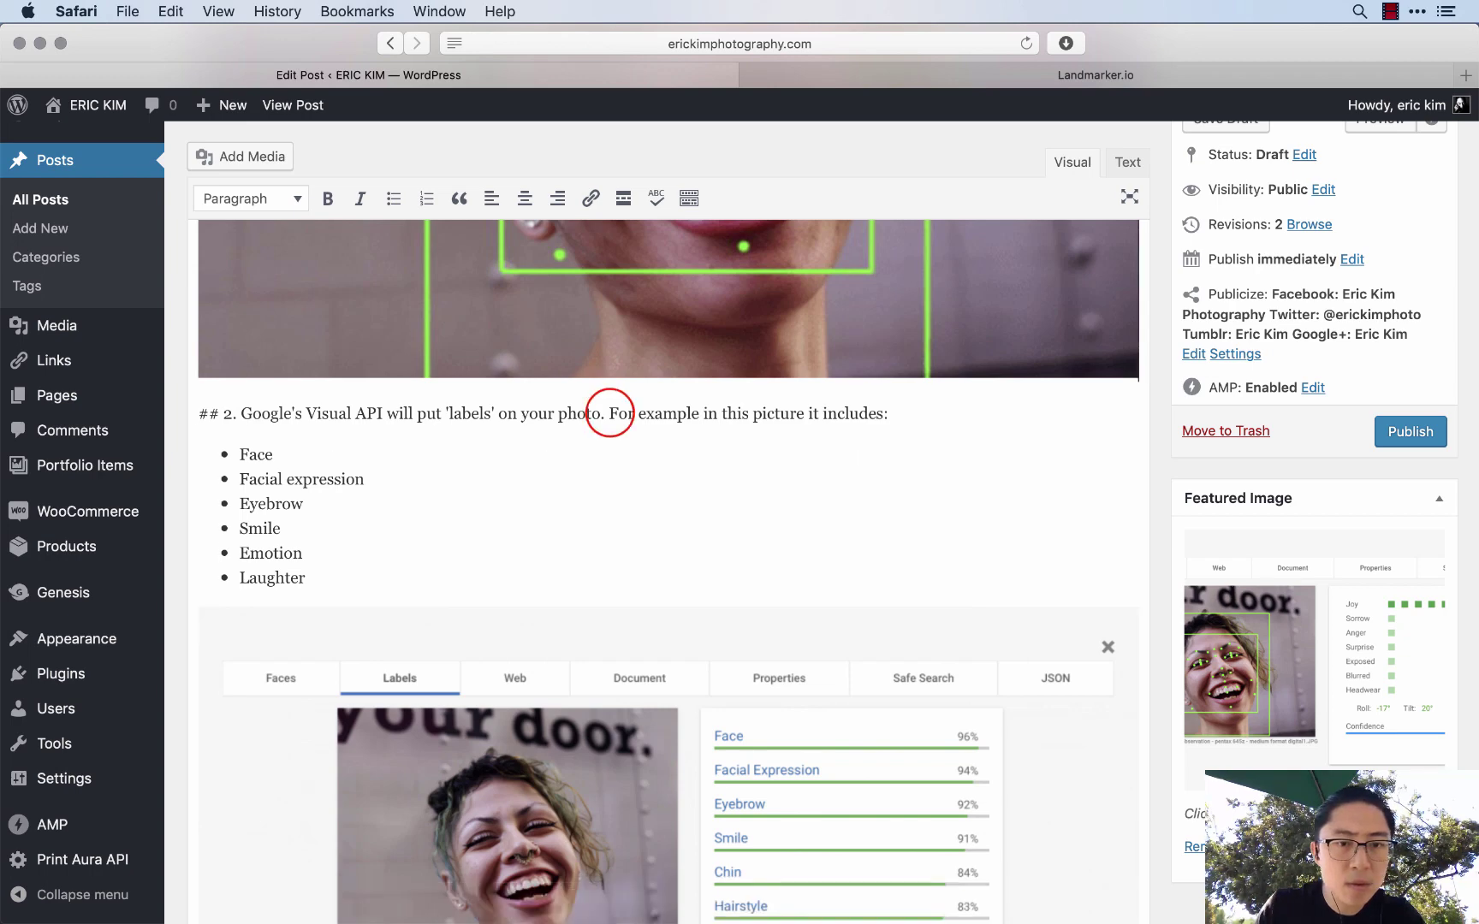
key(Return)
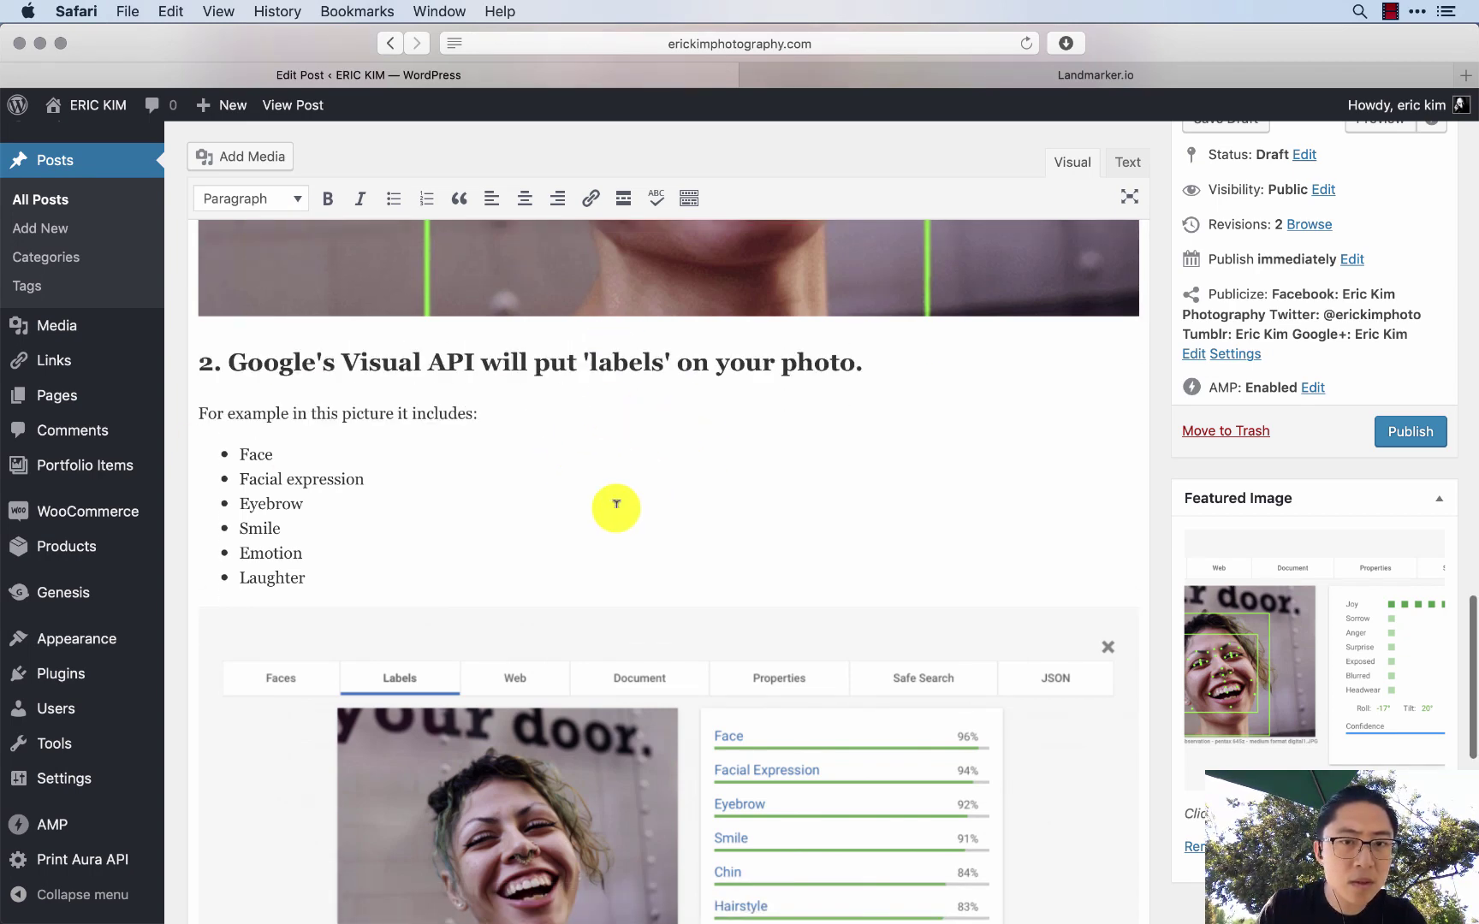
- Replace the line 'Third: "WEB":' with the second-level heading "3. 'Web'"
scroll(614, 505, down, 10)
scroll(448, 445, up, 3)
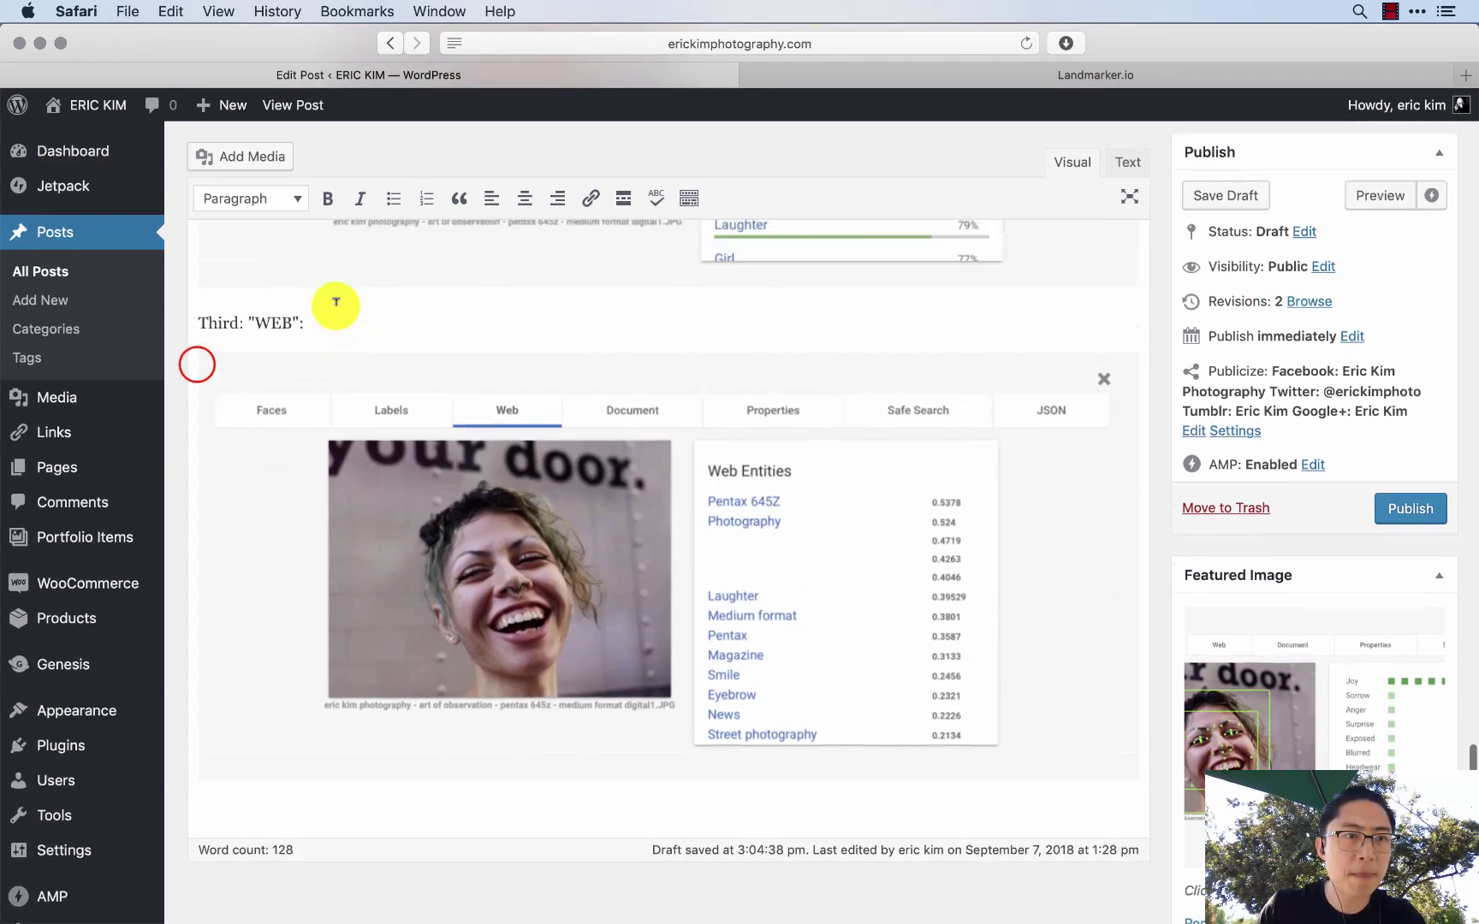
click(199, 363)
text(## 3.)
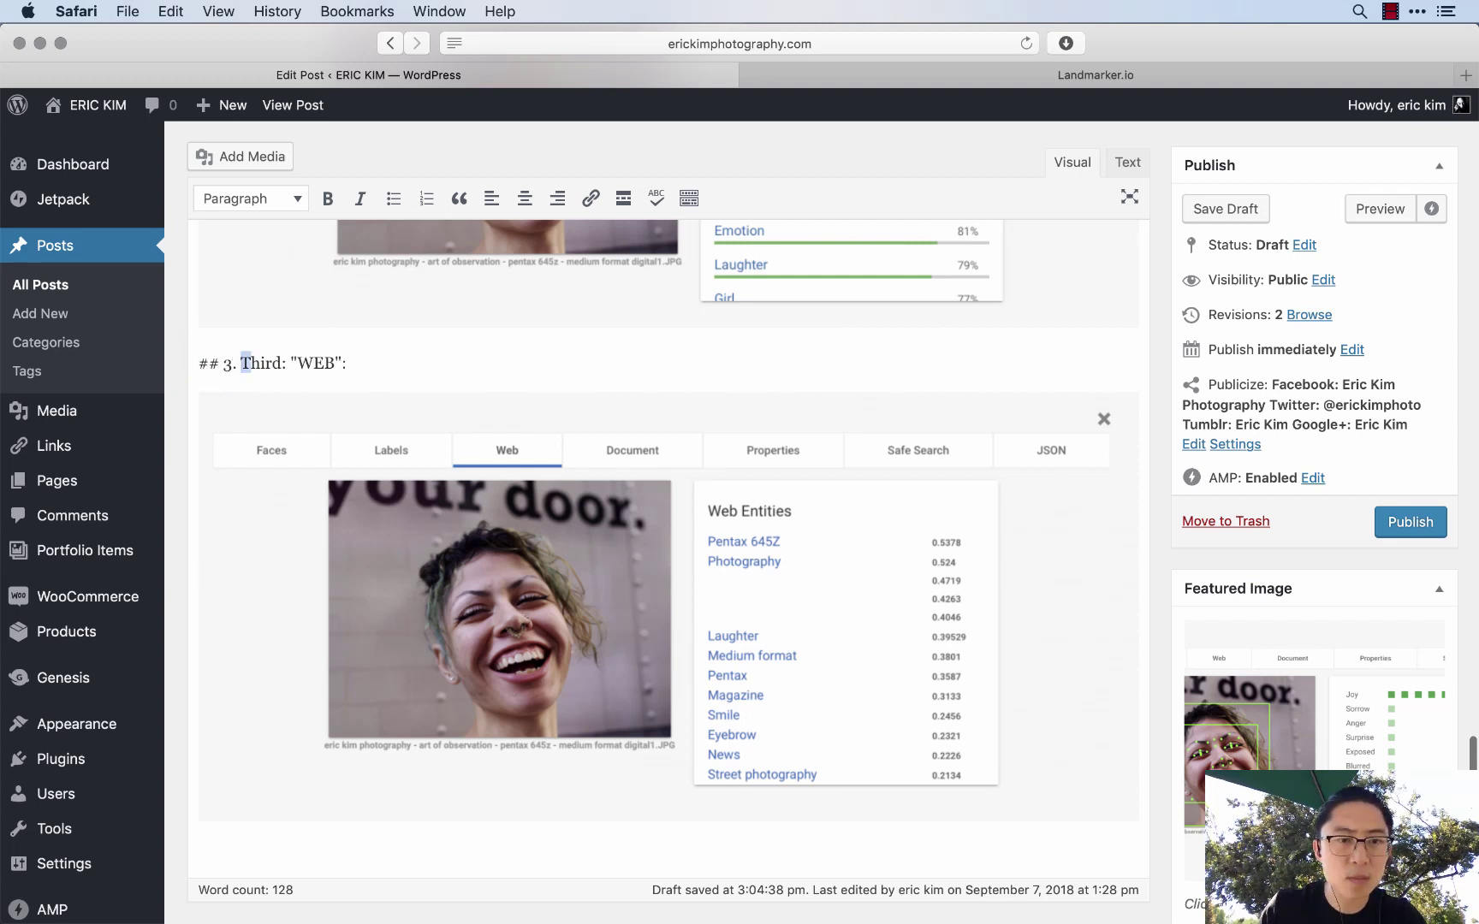
drag(247, 363, 341, 363)
text('W)
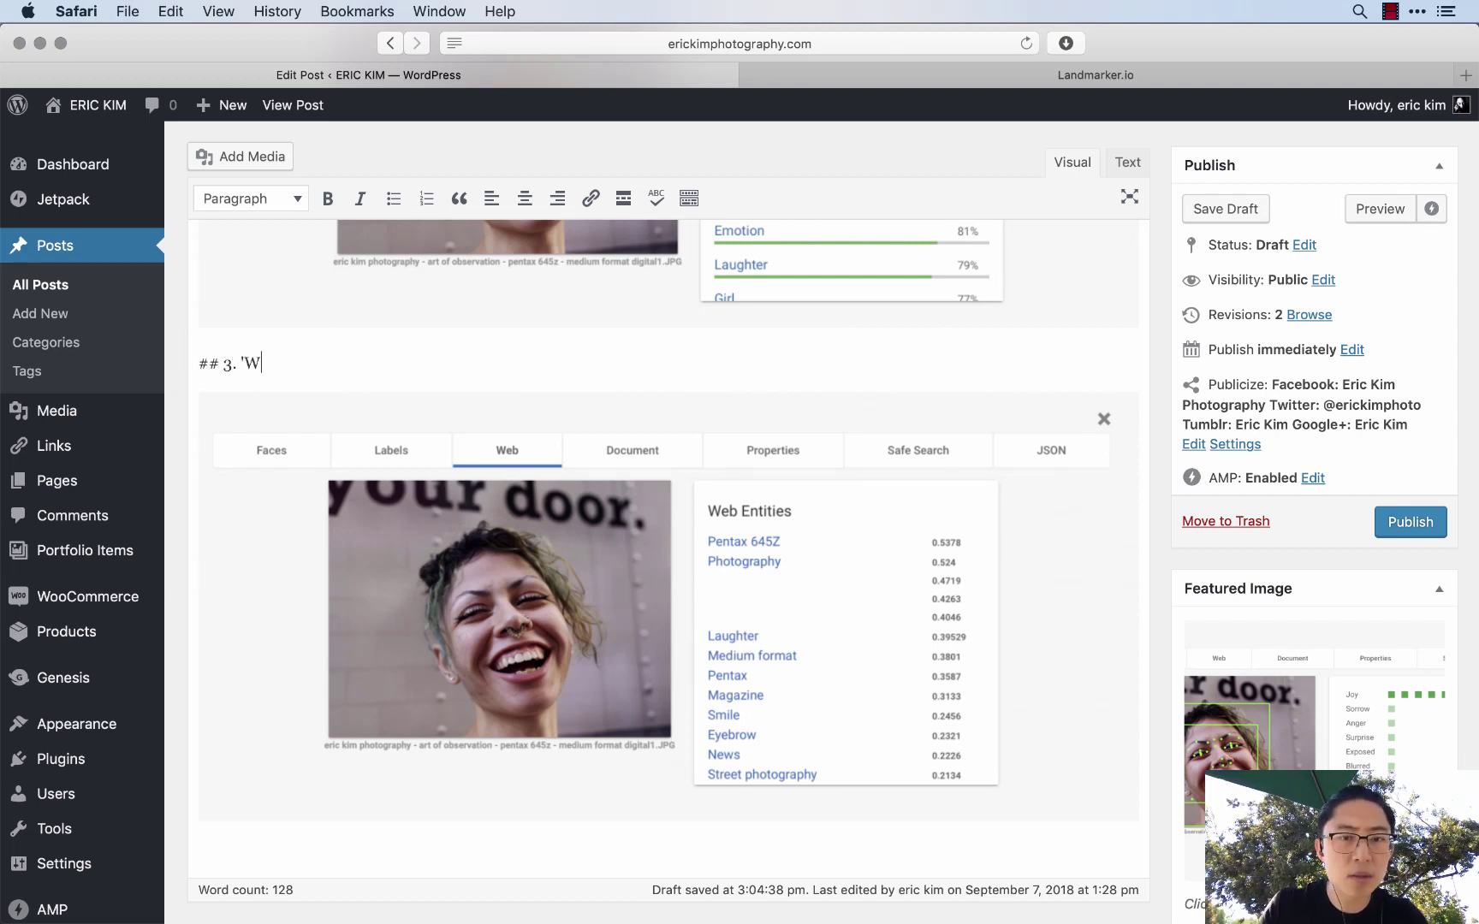
text(eb')
key(Return)
- Add the sentence "Then Google will search the Web for related terms:" directly above the Web screenshot, without an extra blank line
text(Then G)
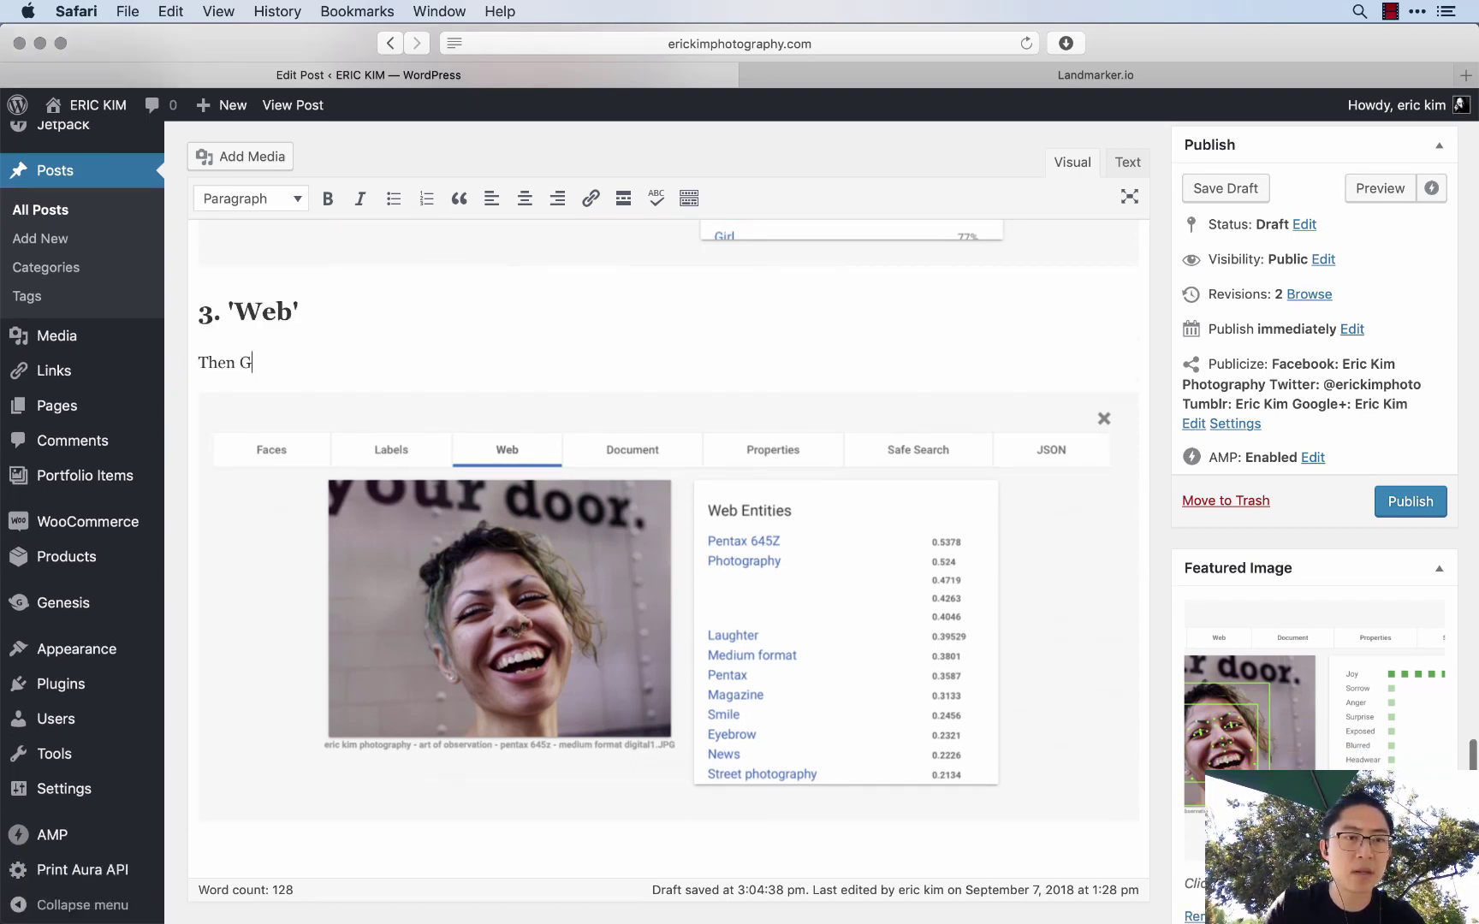
text(oogle will search the We)
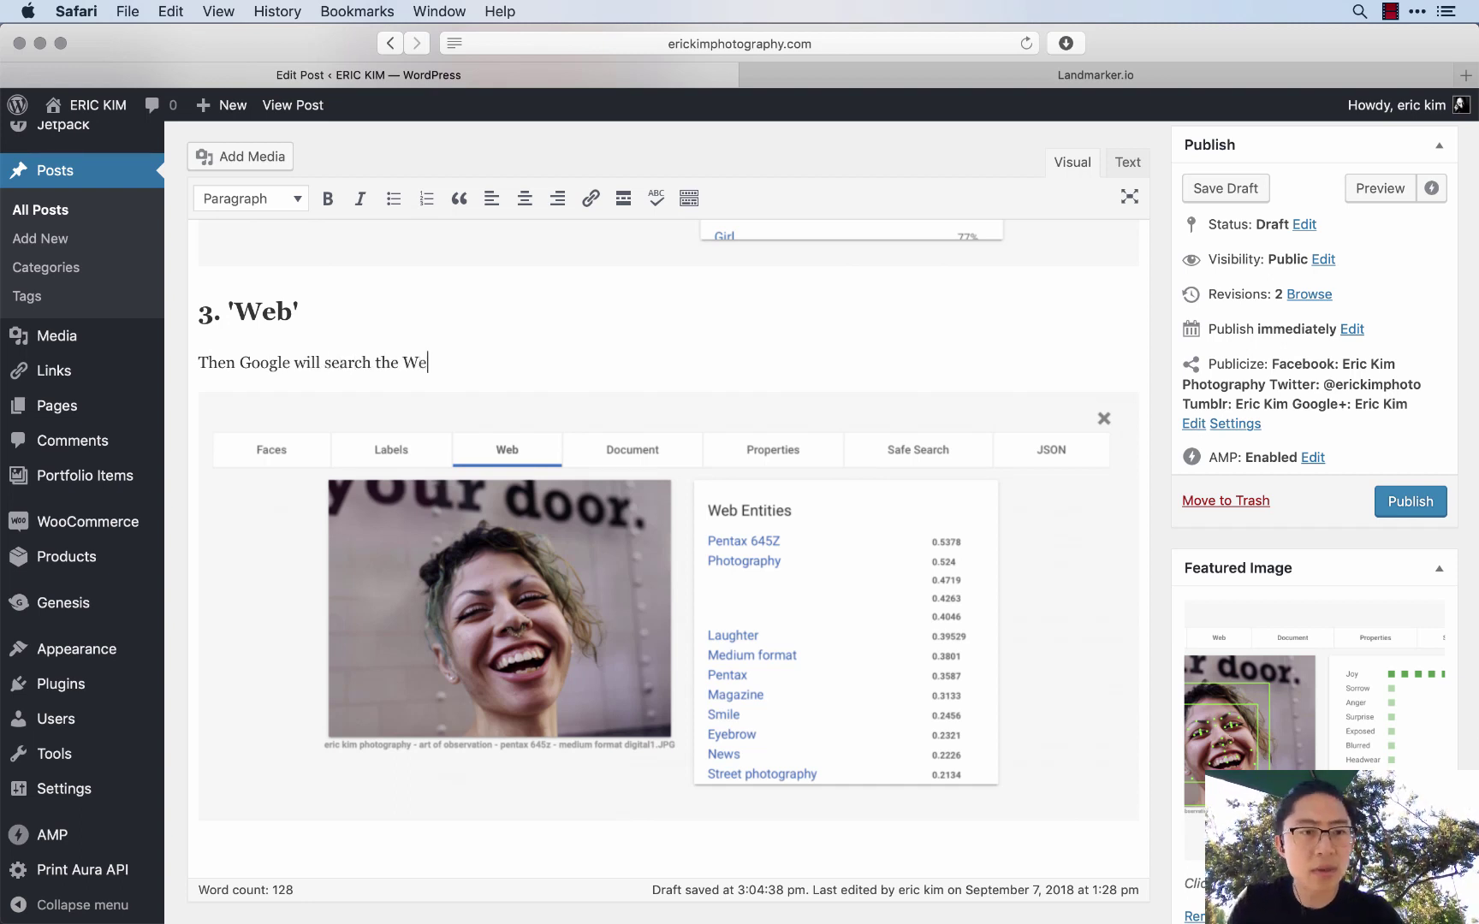
text(b for related terms:)
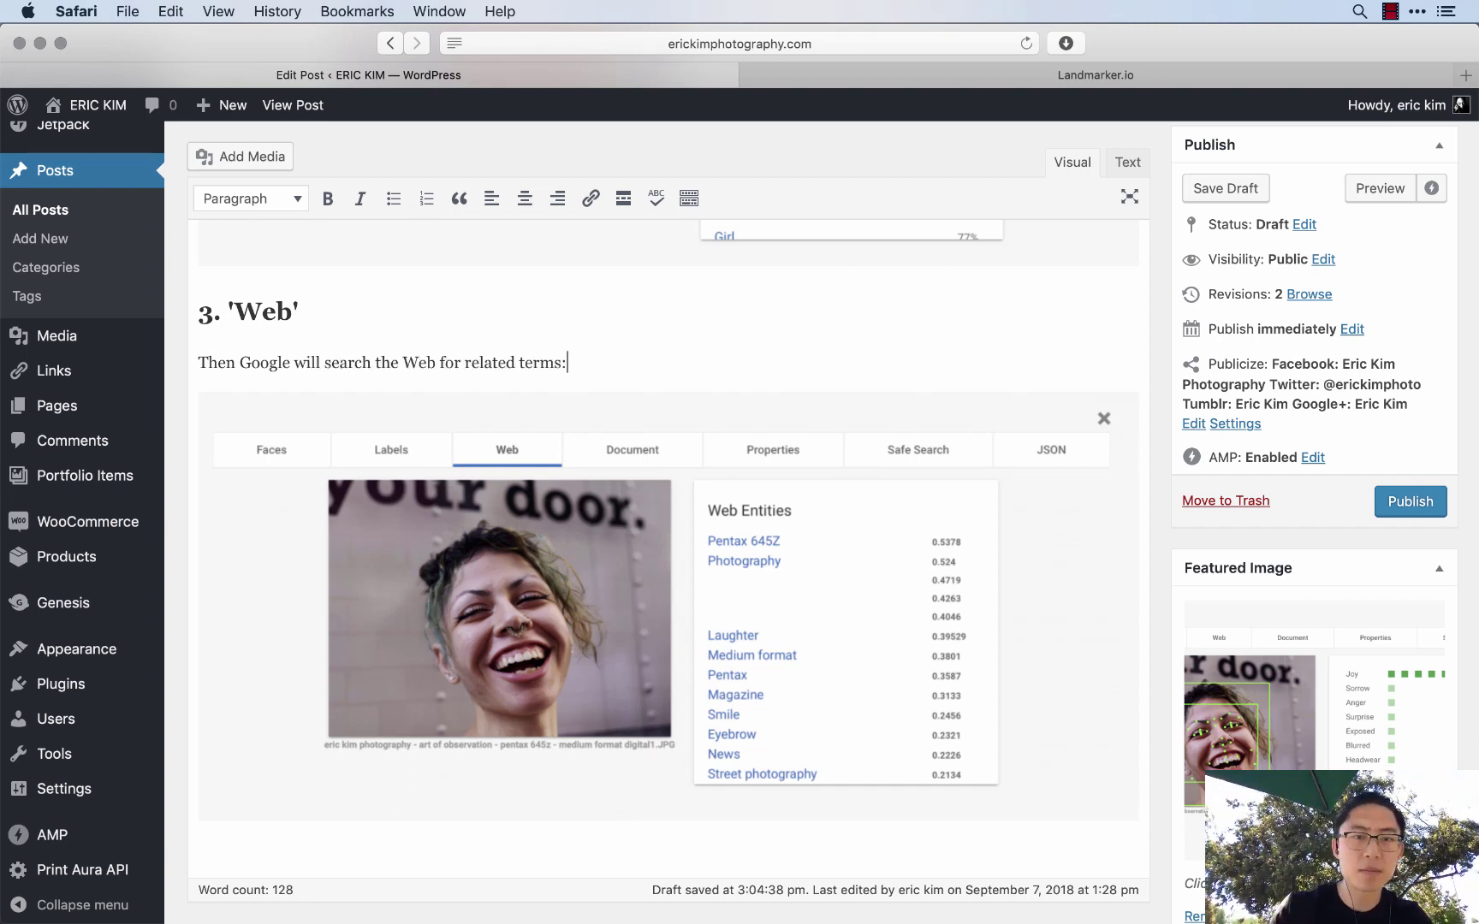
key(Return)
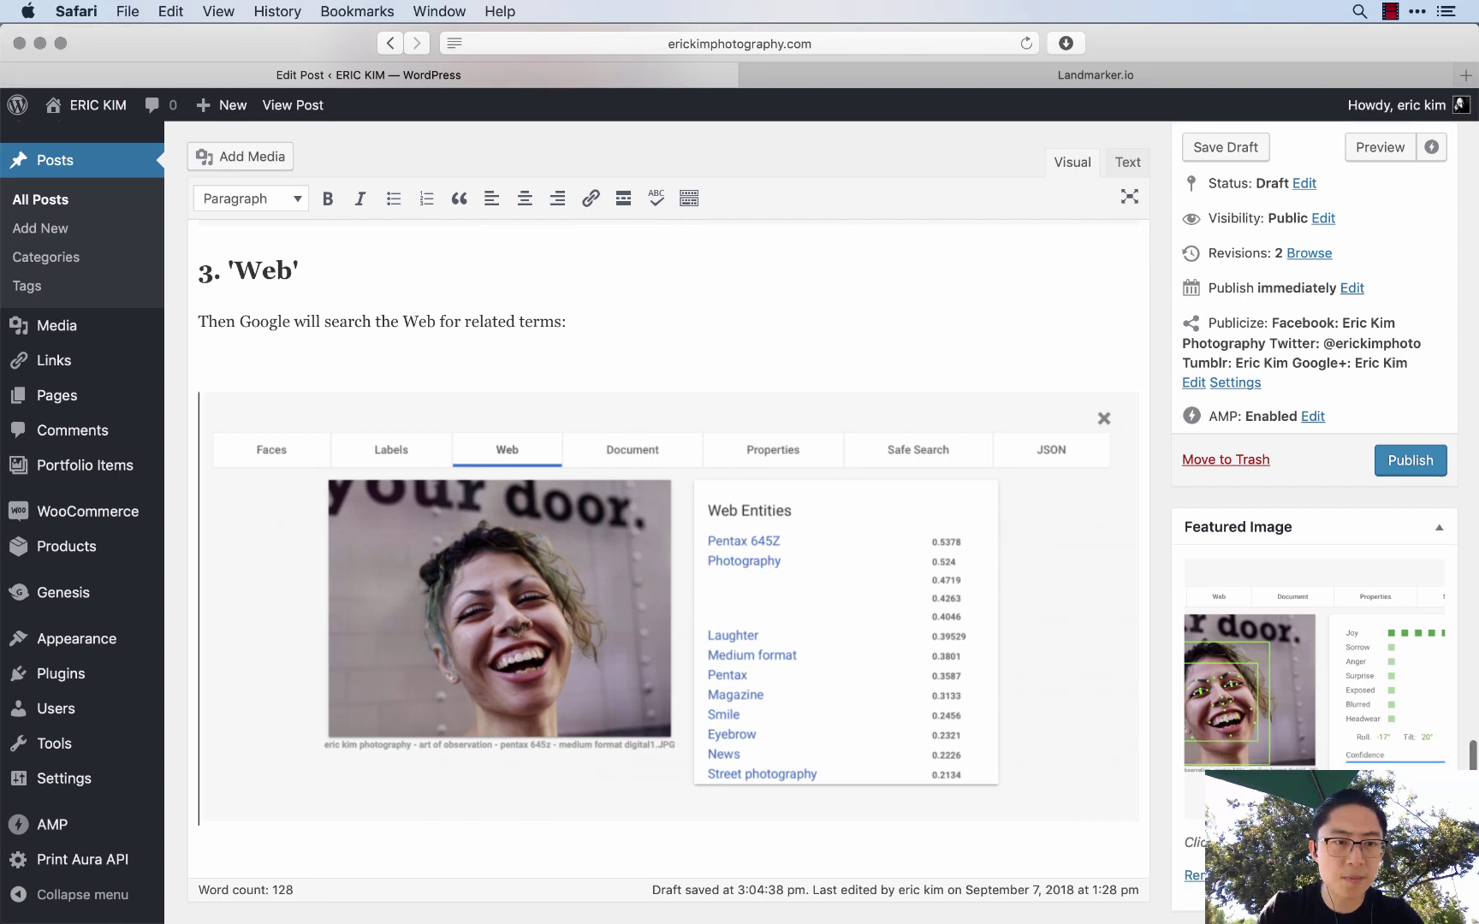
key(Delete)
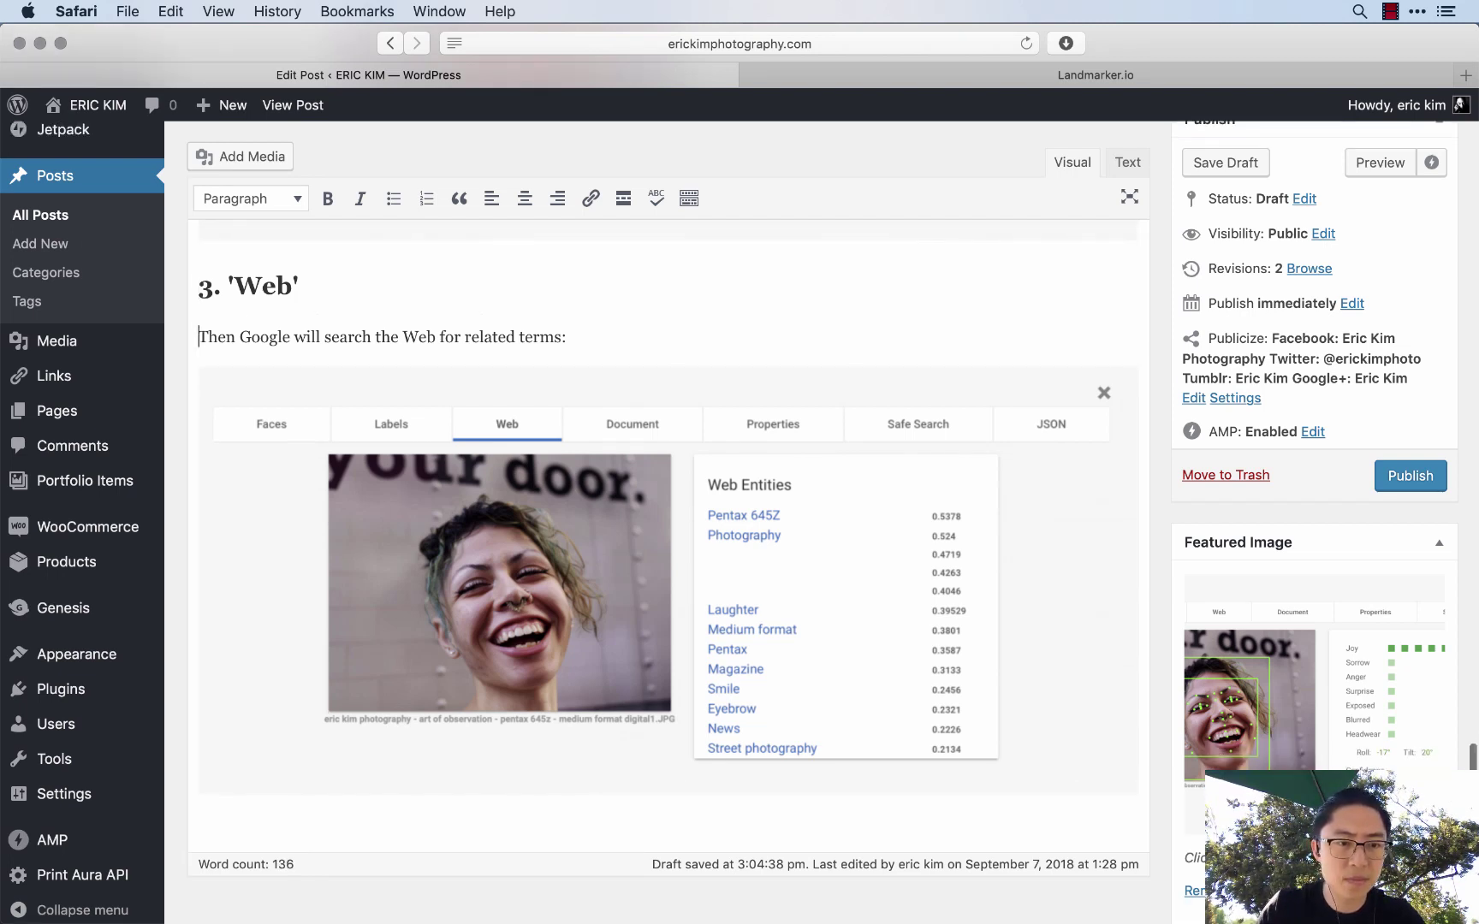
- Add the line "It discovered things like:" below the Web screenshot
click(198, 830)
text(It discovered things like:)
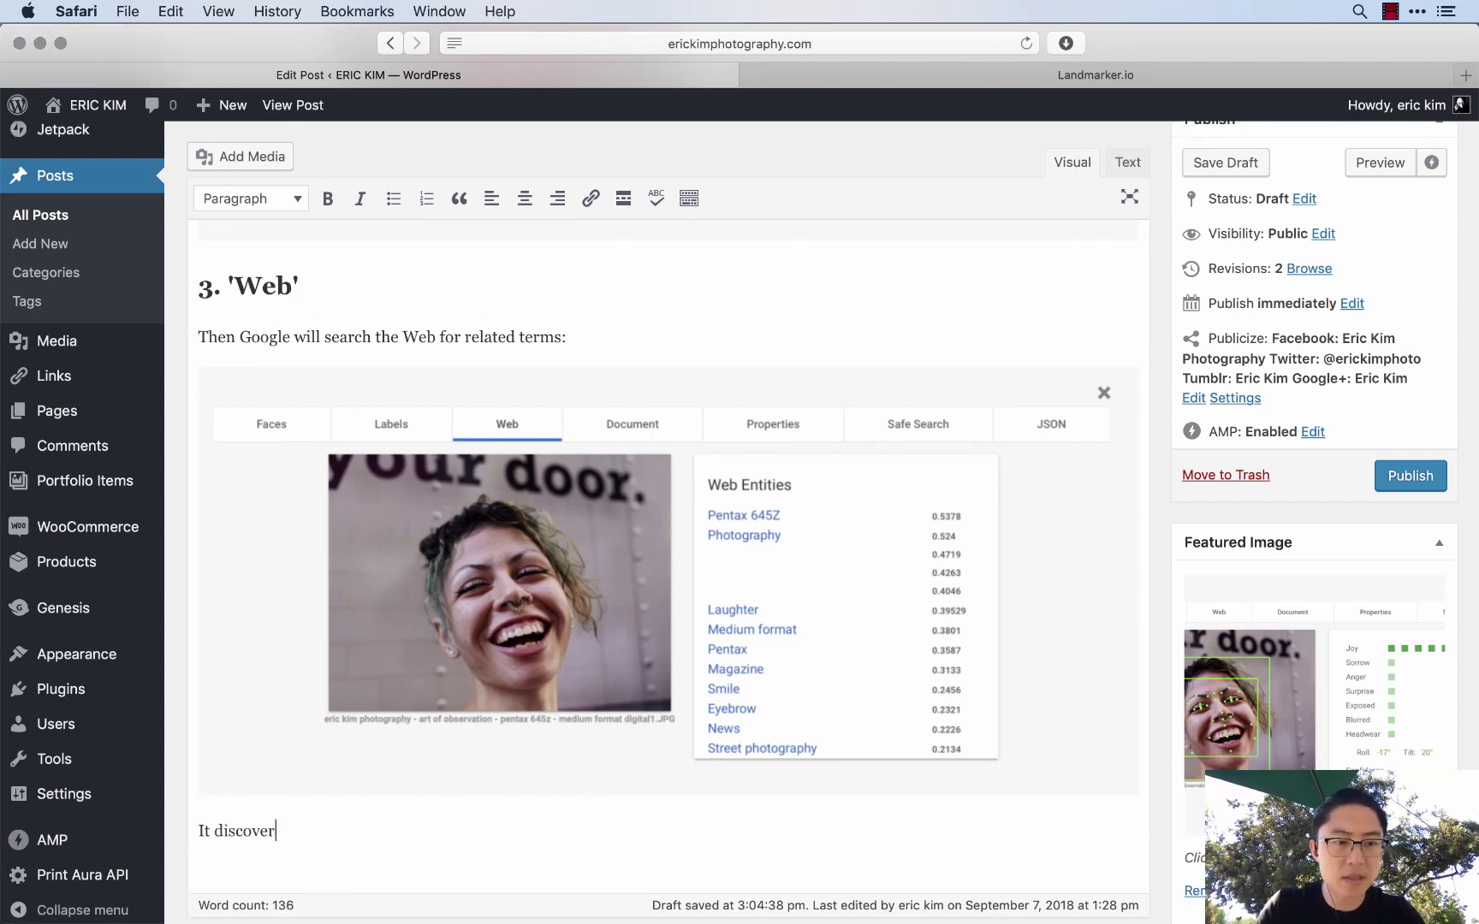
key(Return)
- Add a two-item bulleted list: "It was shot on a Pentax 645Z (digital medium format camera)" and "It is 'street photography'"
key(ctrl+alt+u)
text(I)
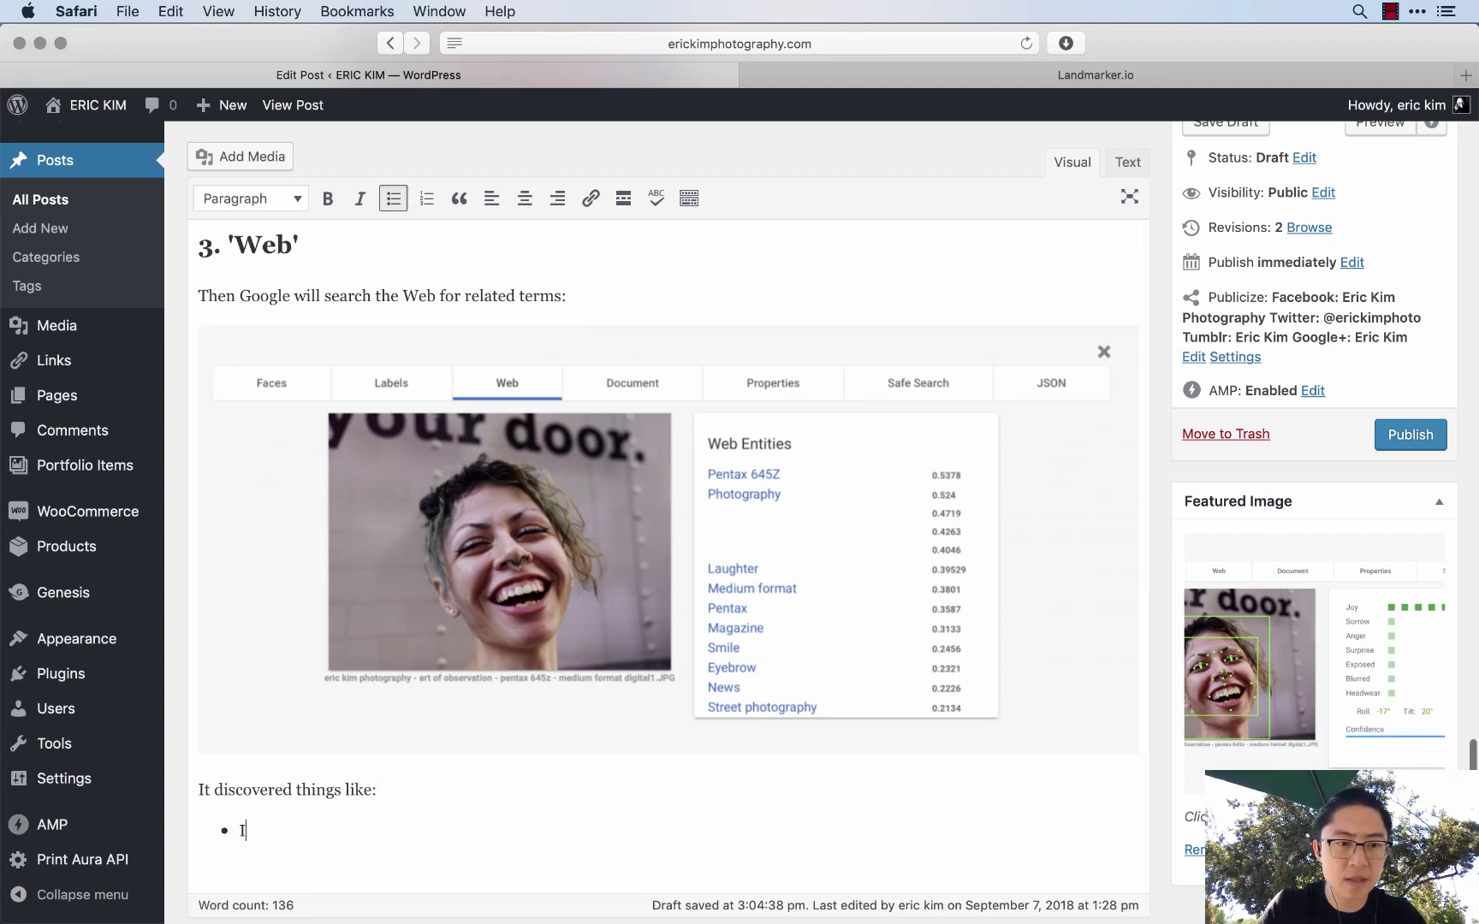
text(t was shot on a Pentax )
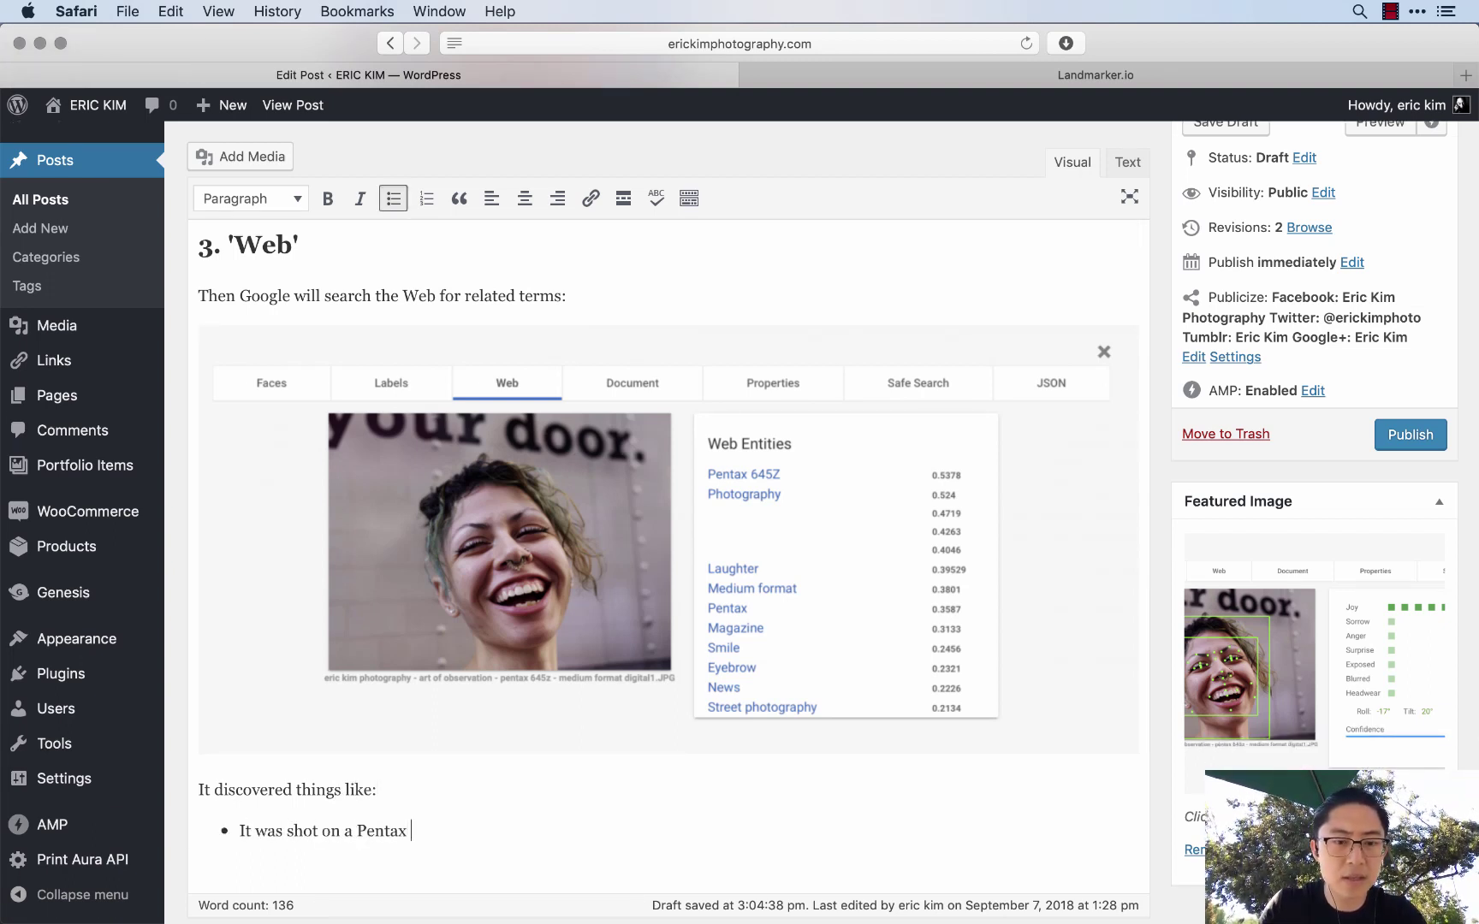
text(645Z (digital medium)
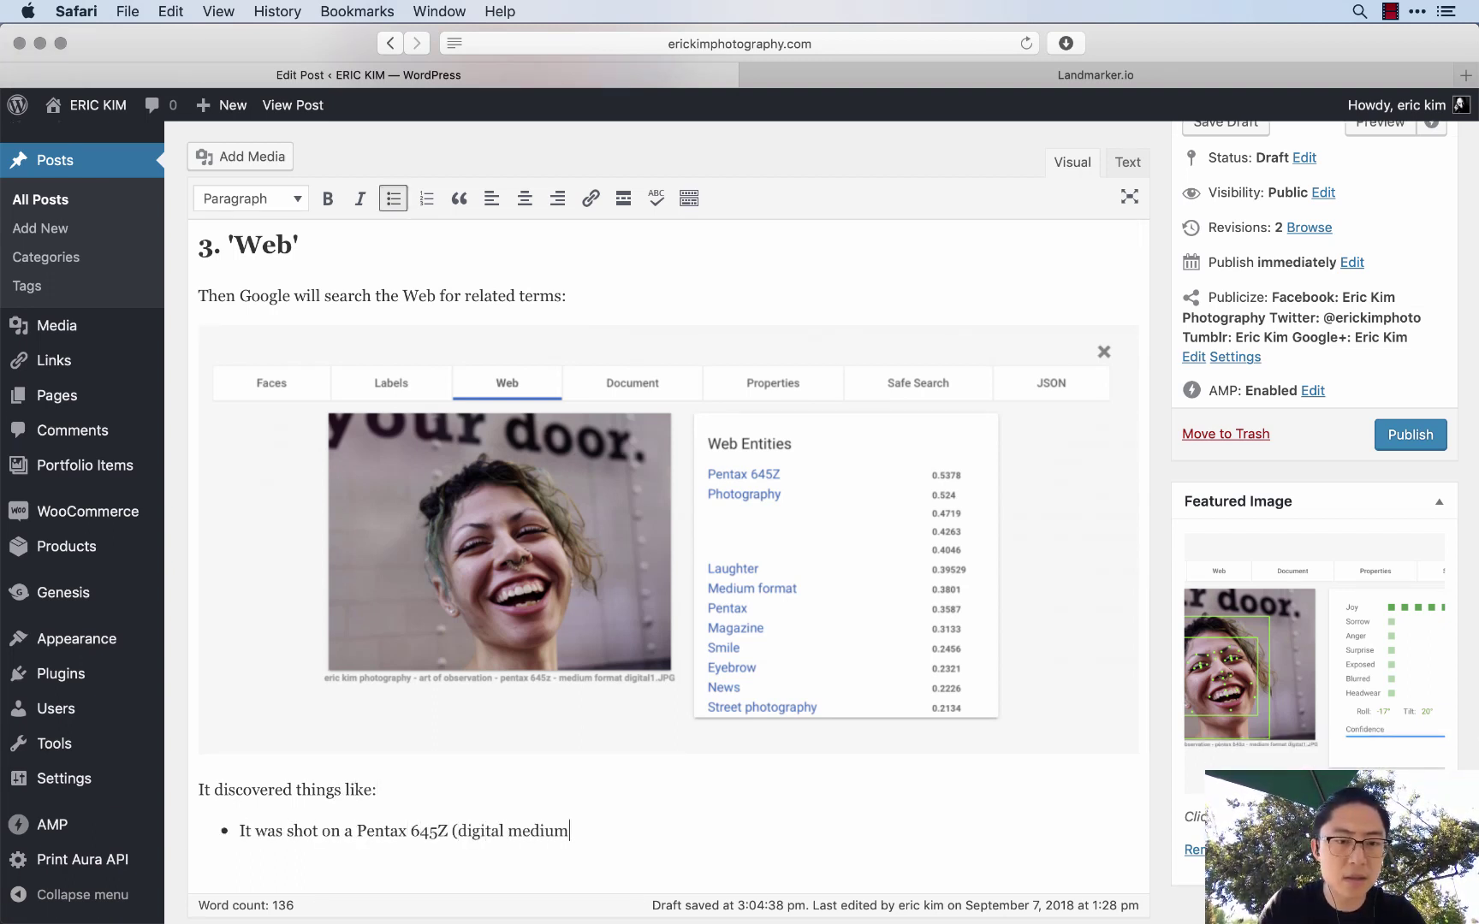
text( format camera))
key(Return)
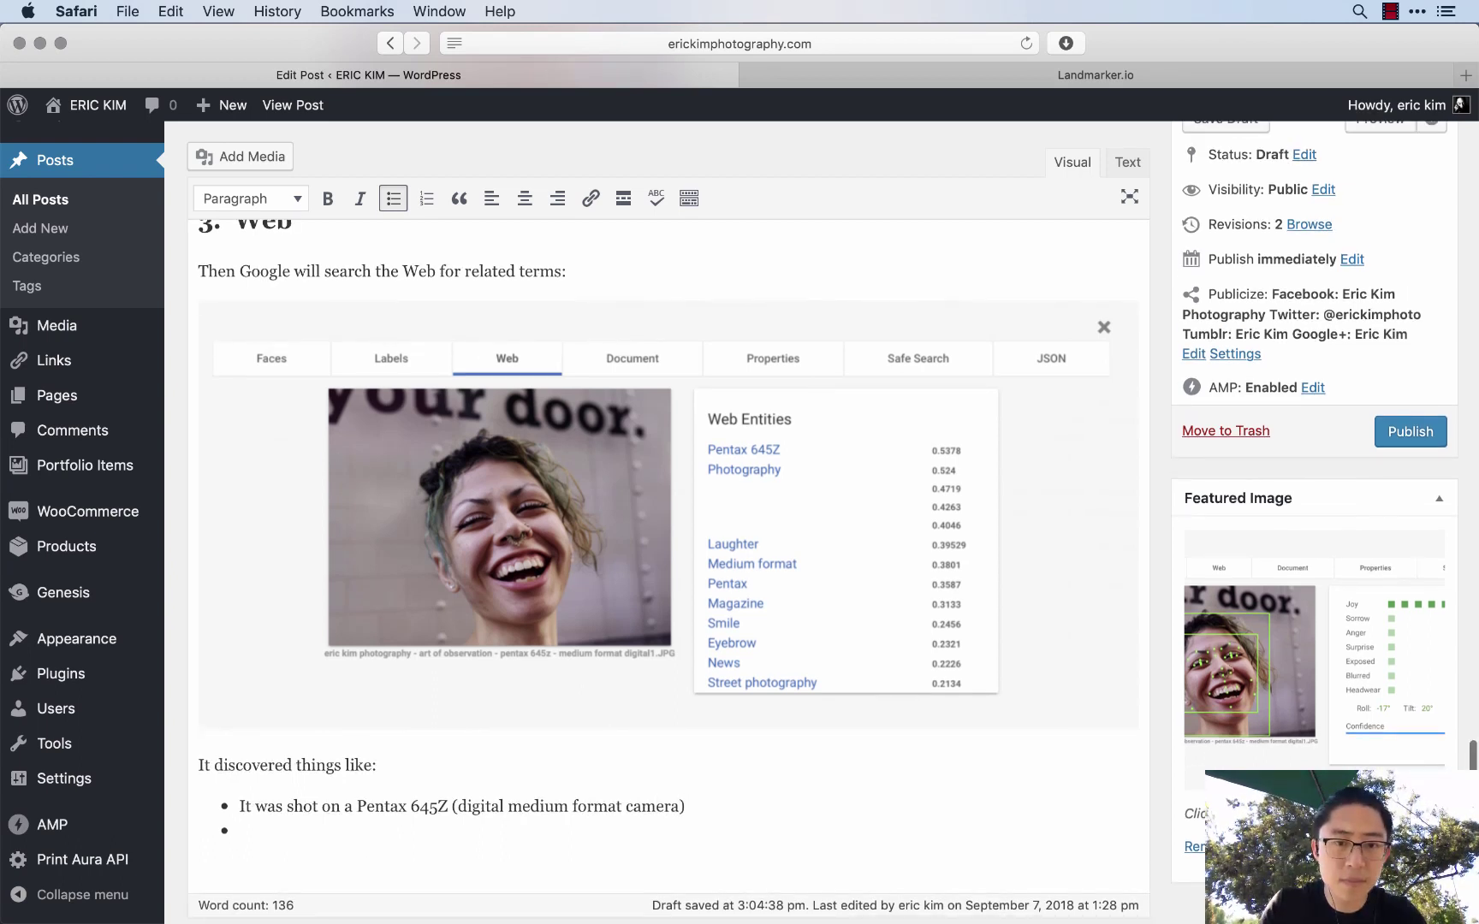
text(It is 'street )
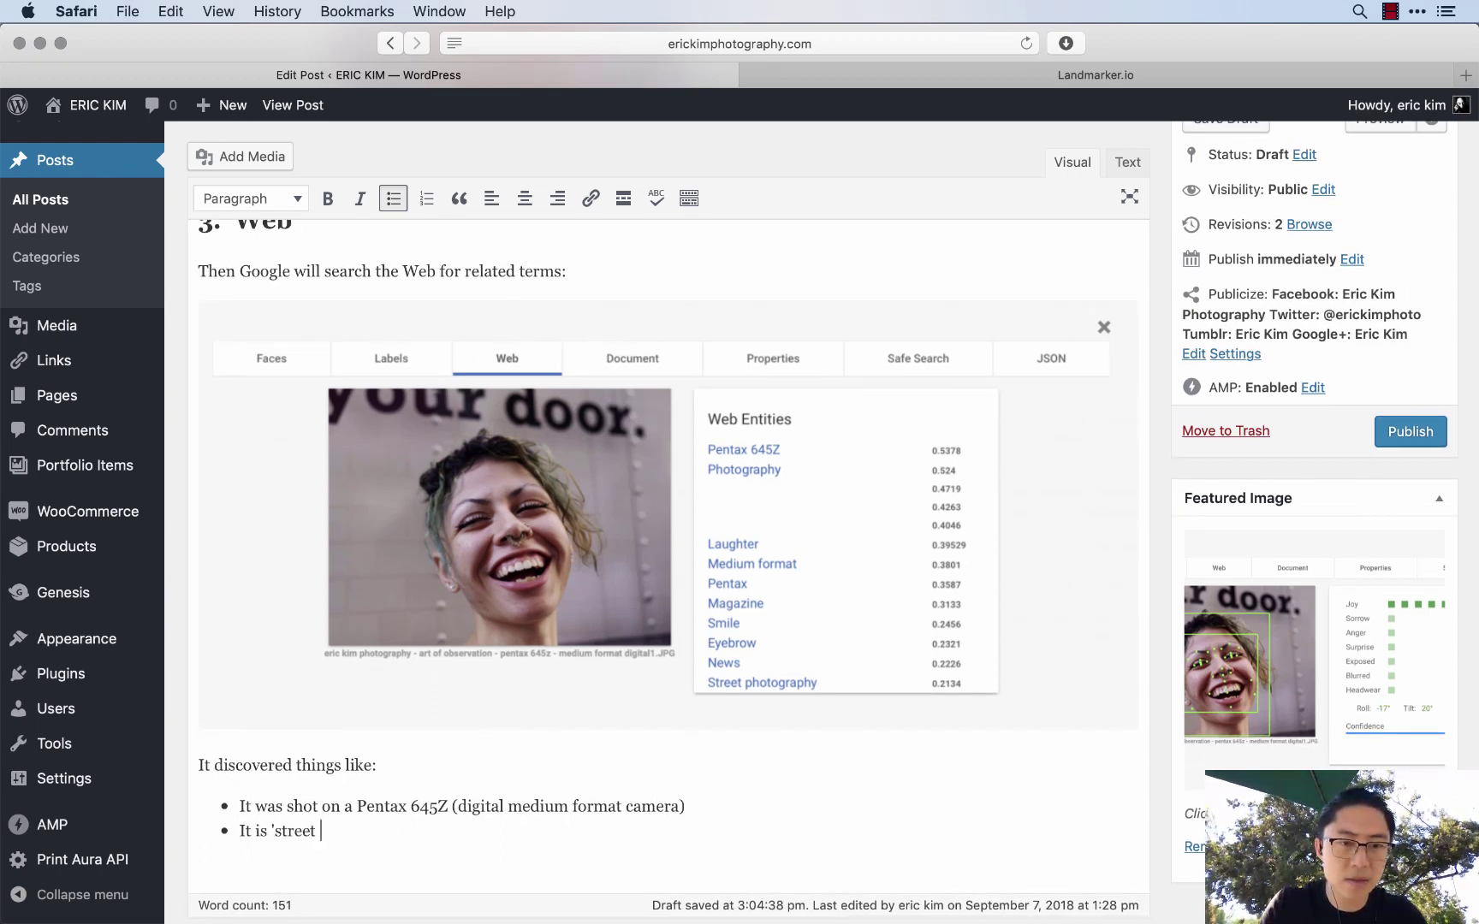
text(photography')
key(Return)
key(Return)
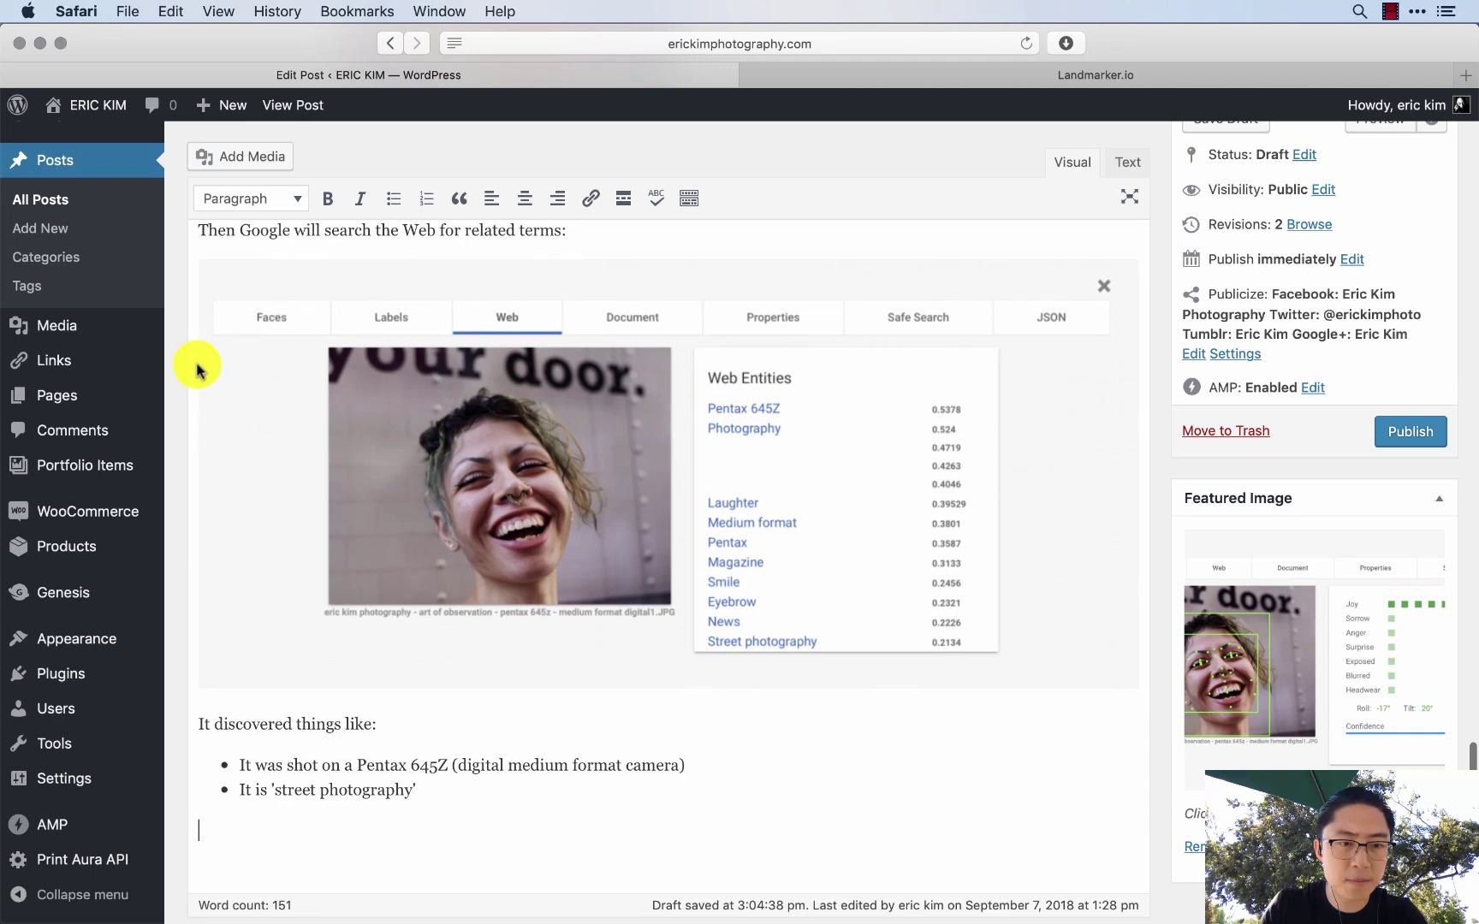
- Switch to Finder and preview the Document results screenshot ending in "machine learning 28"
key(super+Tab)
key(Down)
key(space)
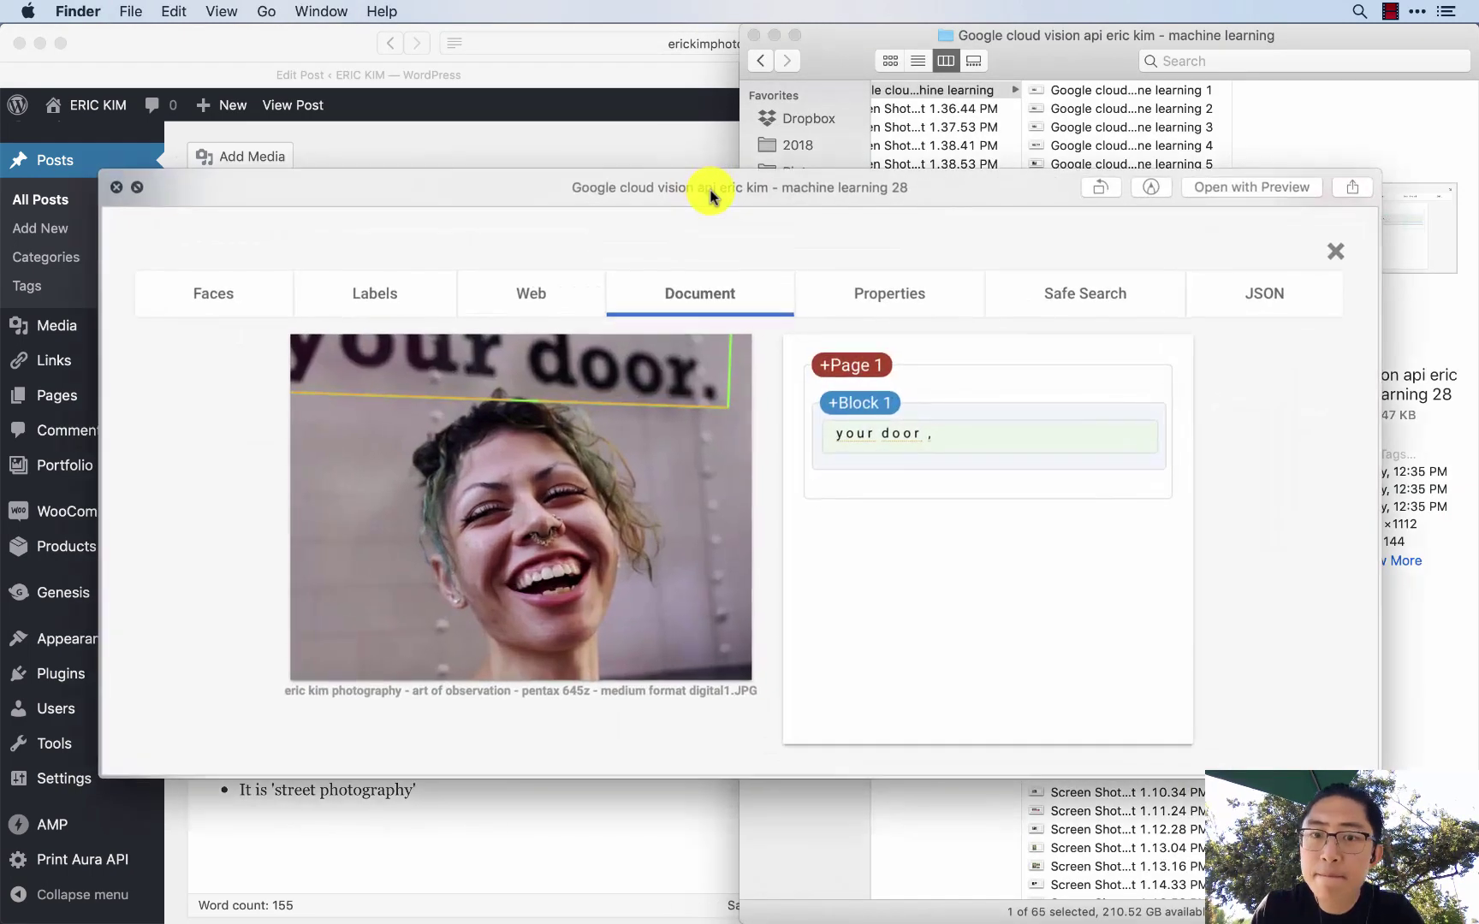
key(space)
- Return to the draft post in Safari and add the second-level heading "4. Text recognition" below the bulleted list
key(super+Tab)
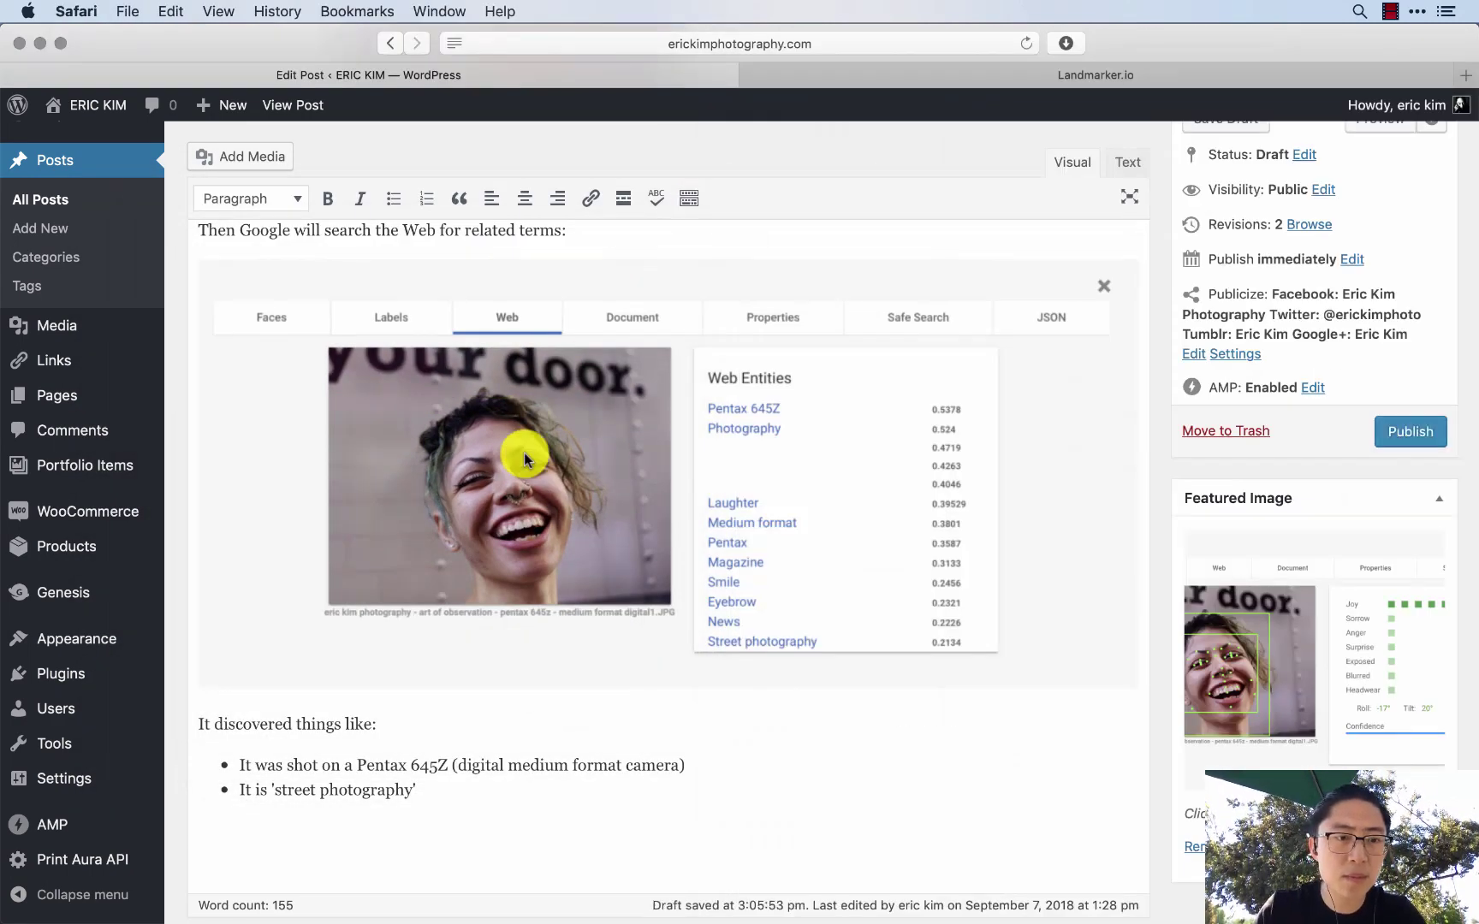
scroll(518, 452, up, 5)
scroll(518, 452, down, 2)
text(4. Tex)
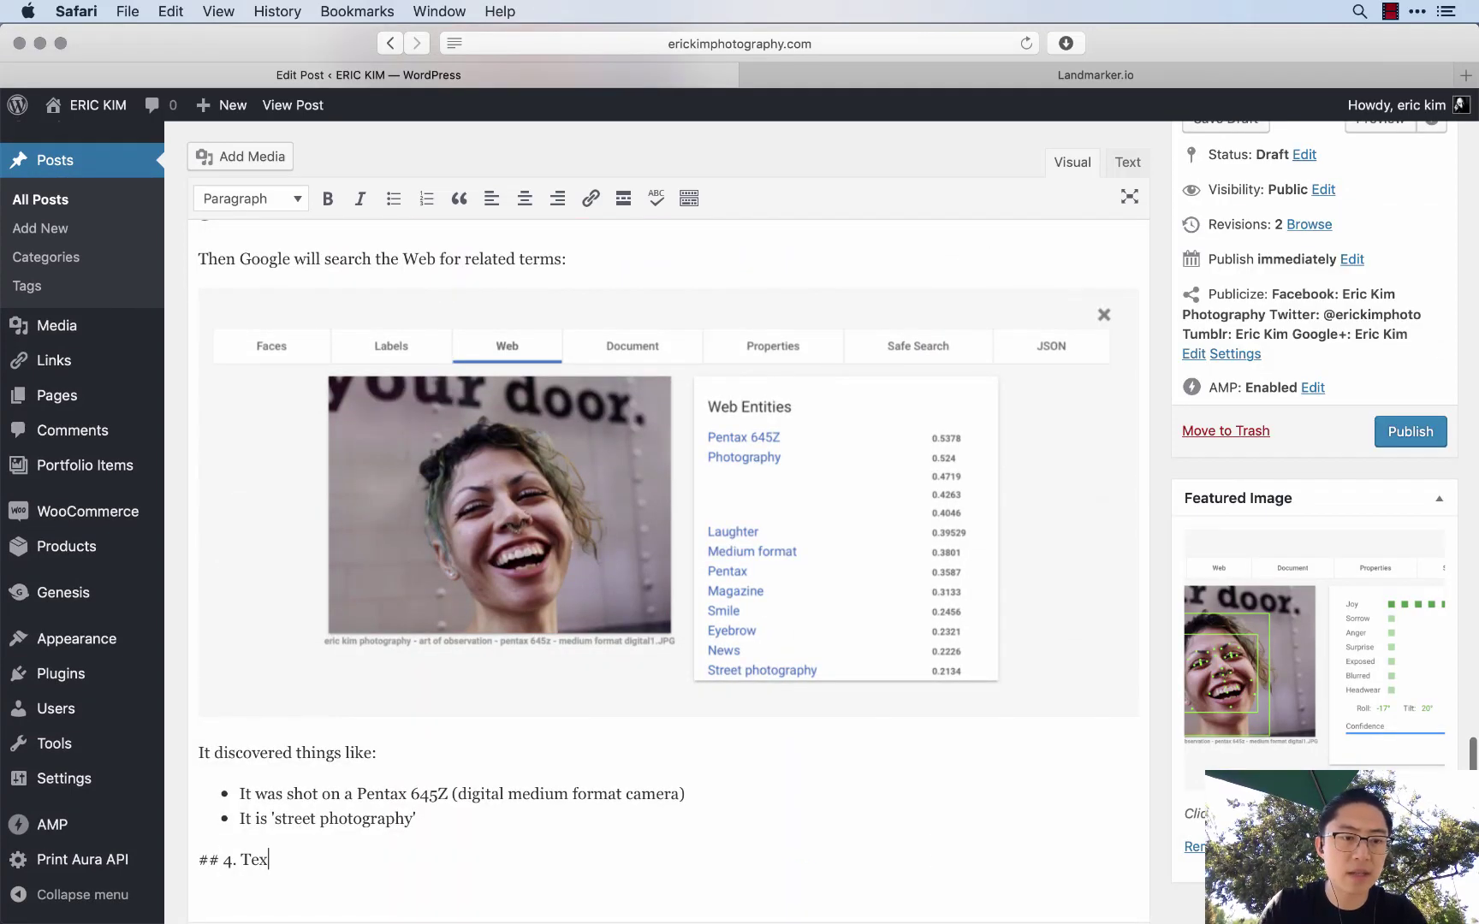
text(t recognition)
key(Return)
- Upload the Finder screenshot ending in "machine learning 28" and insert it below the "4. Text recognition" heading
key(super+Tab)
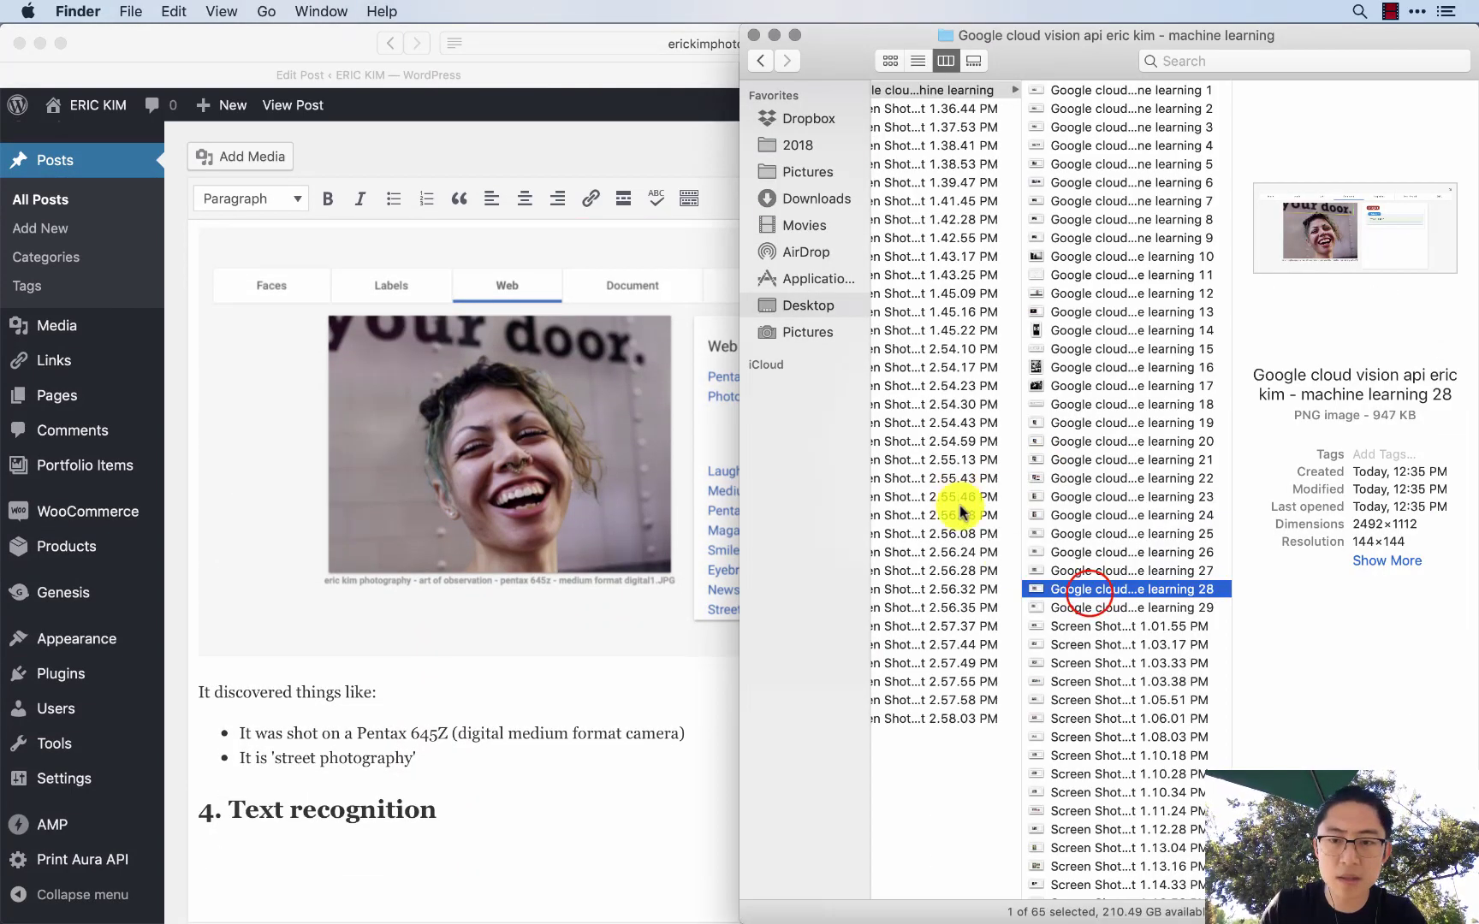
drag(1089, 592, 565, 705)
key(super+Tab)
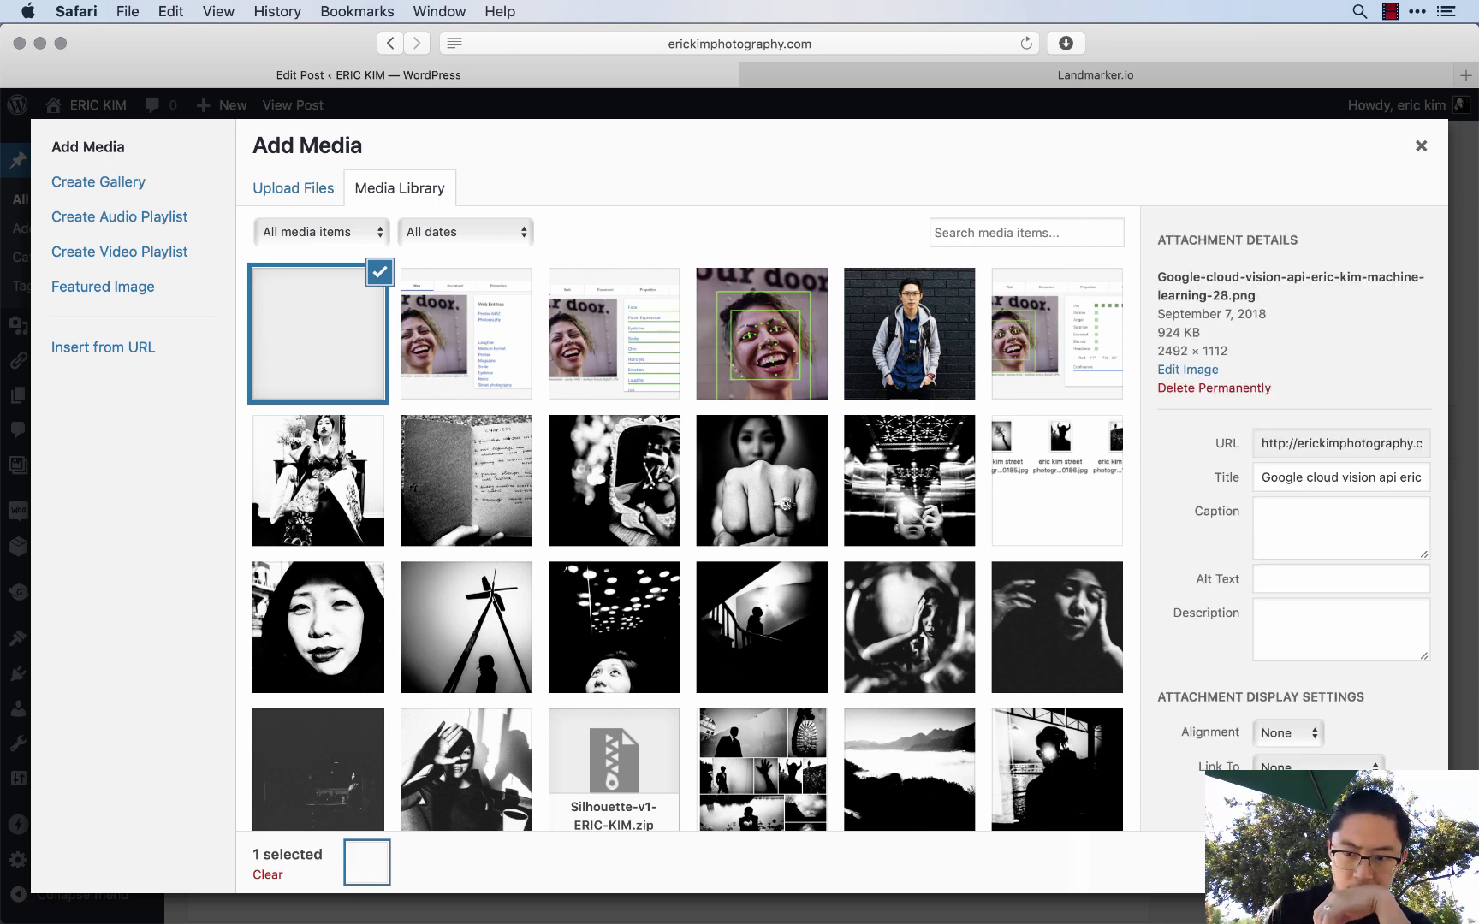
key(Escape)
scroll(500, 834, down, 2)
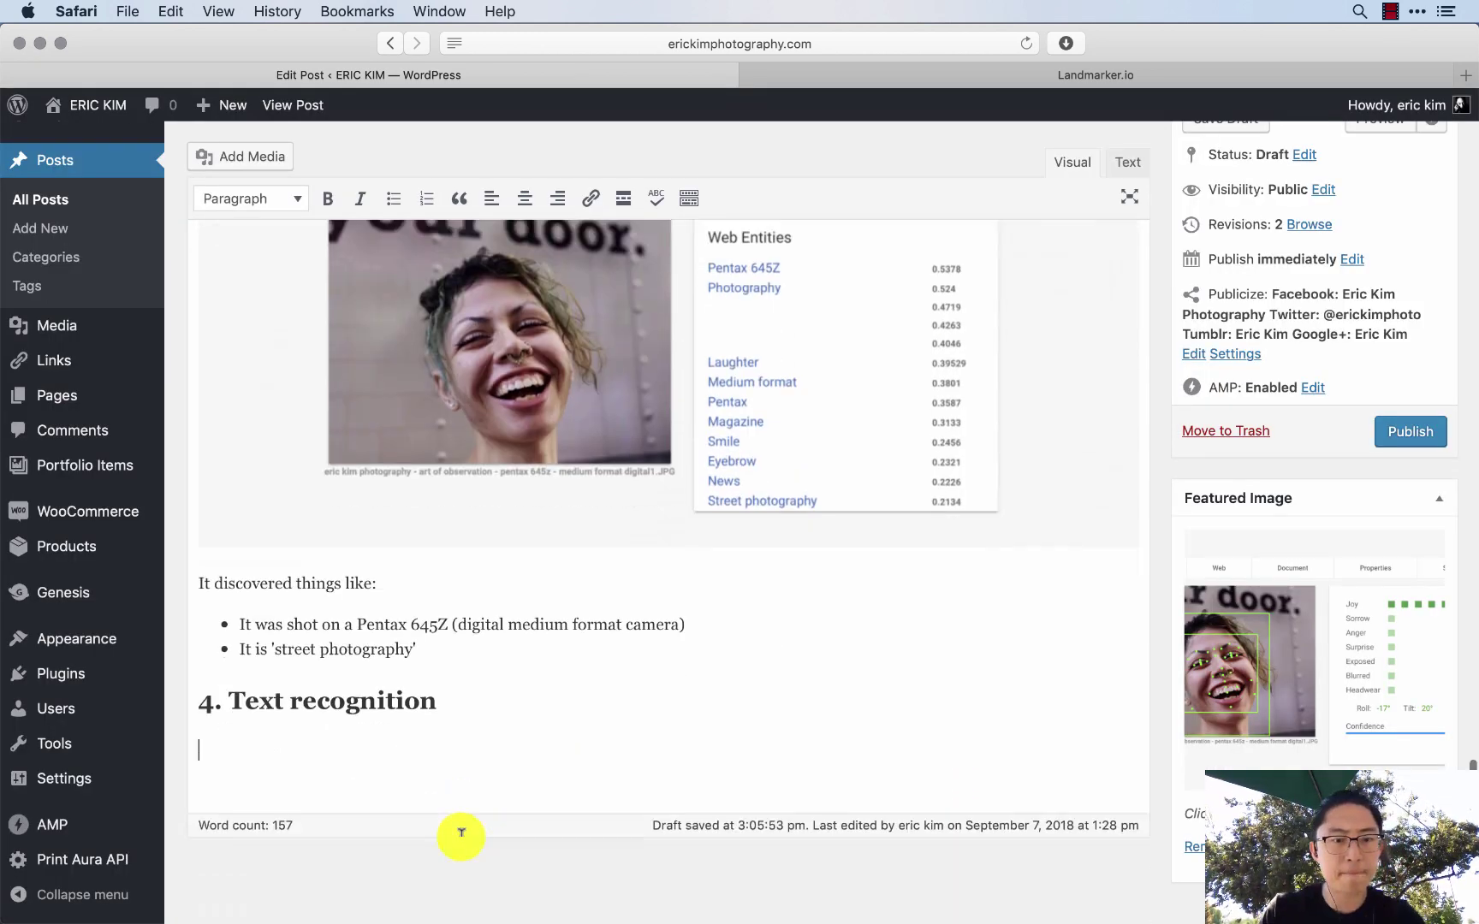
click(506, 683)
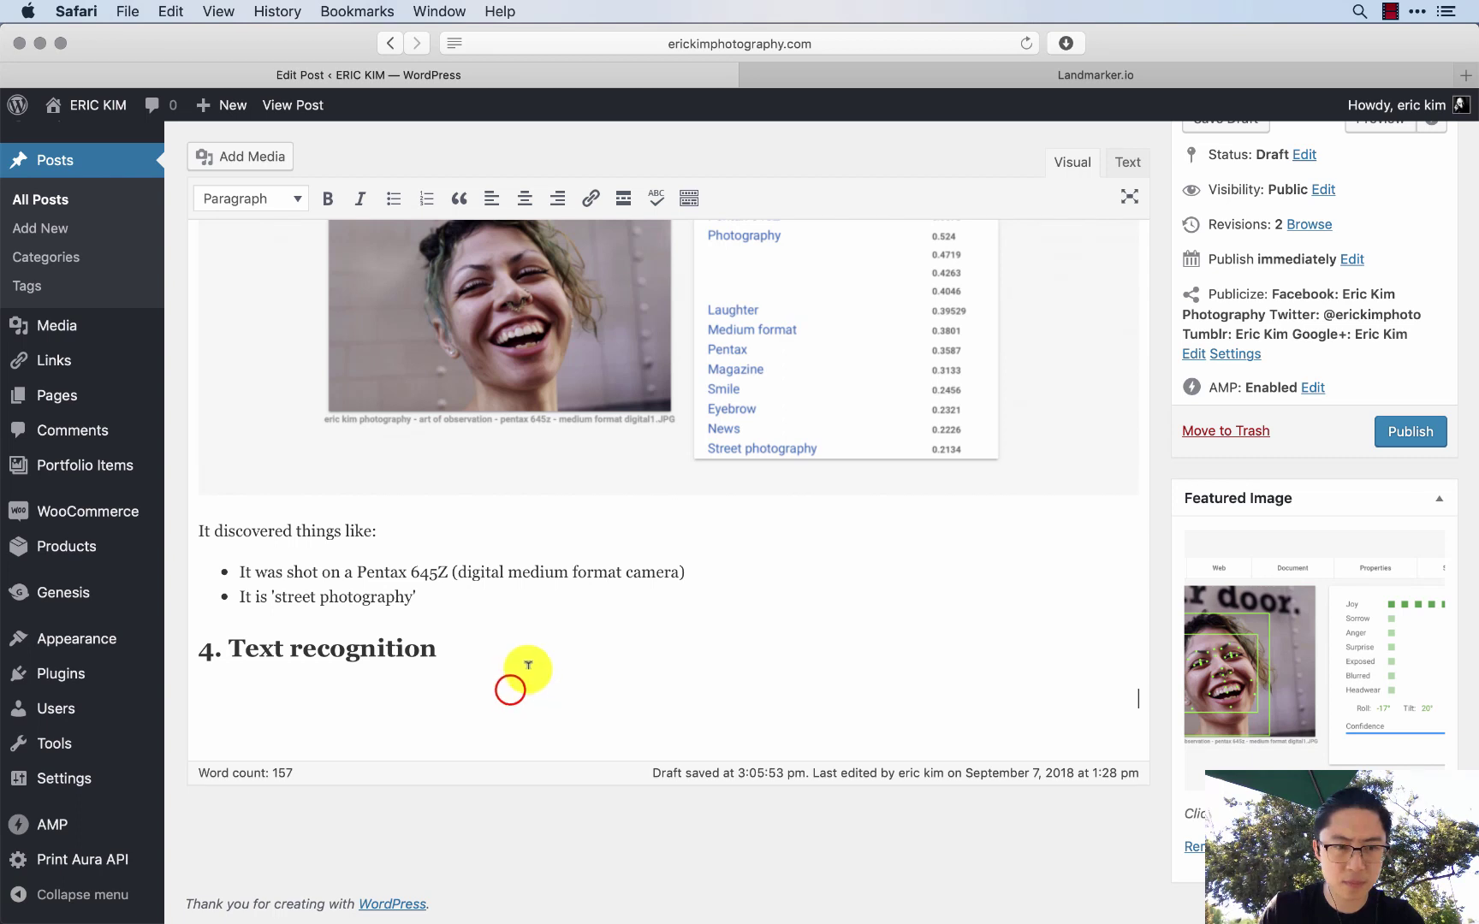
- Add the line "Now this was super surprising to me ..." between the "4. Text recognition" heading and the Document screenshot
click(538, 650)
key(Return)
text(No)
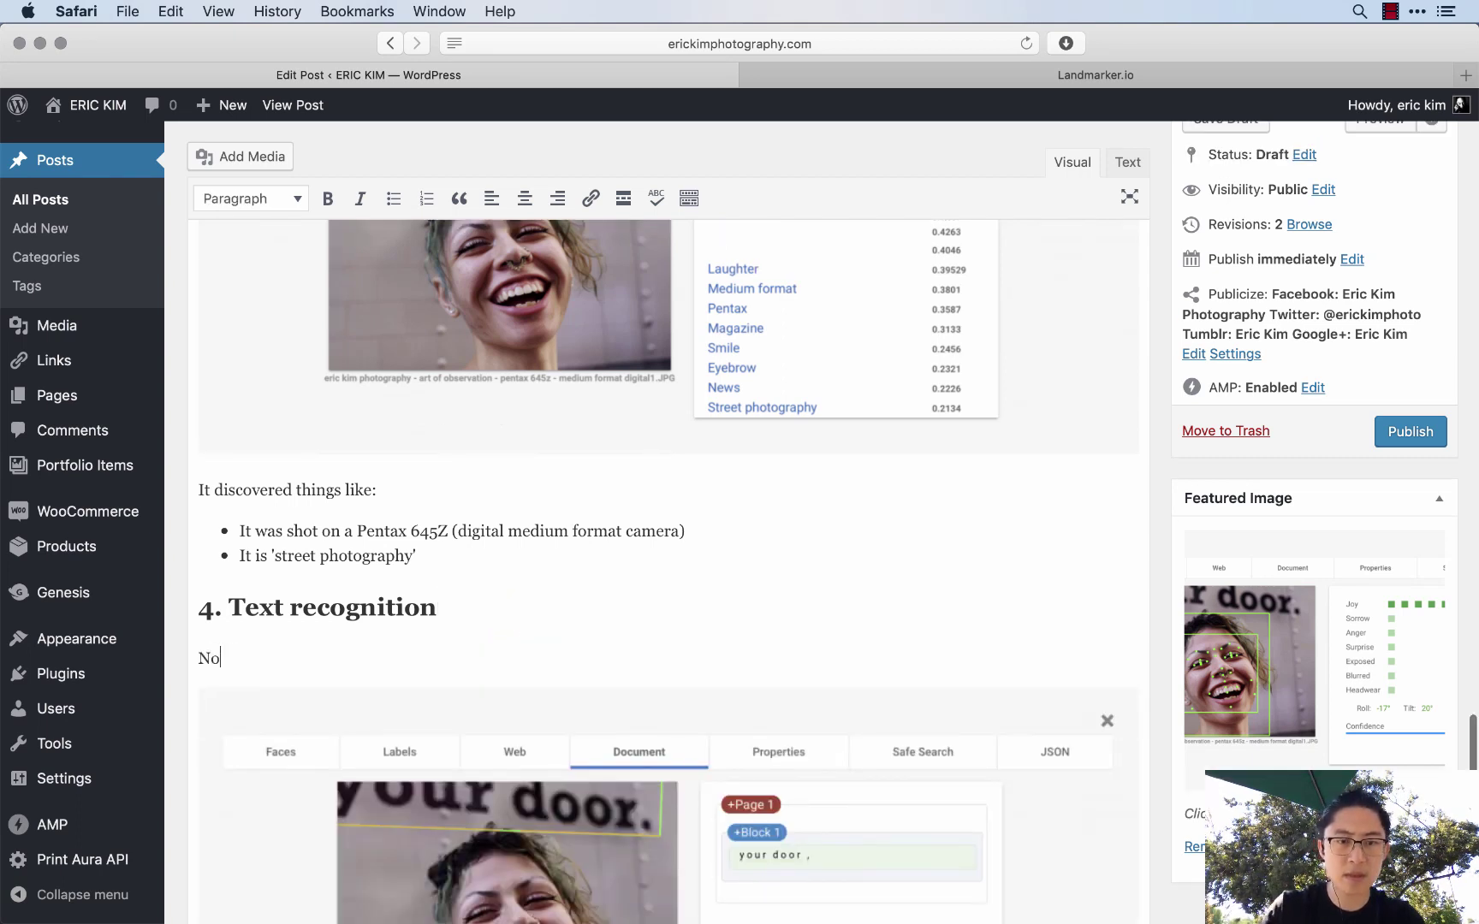
text(w this was super surpr)
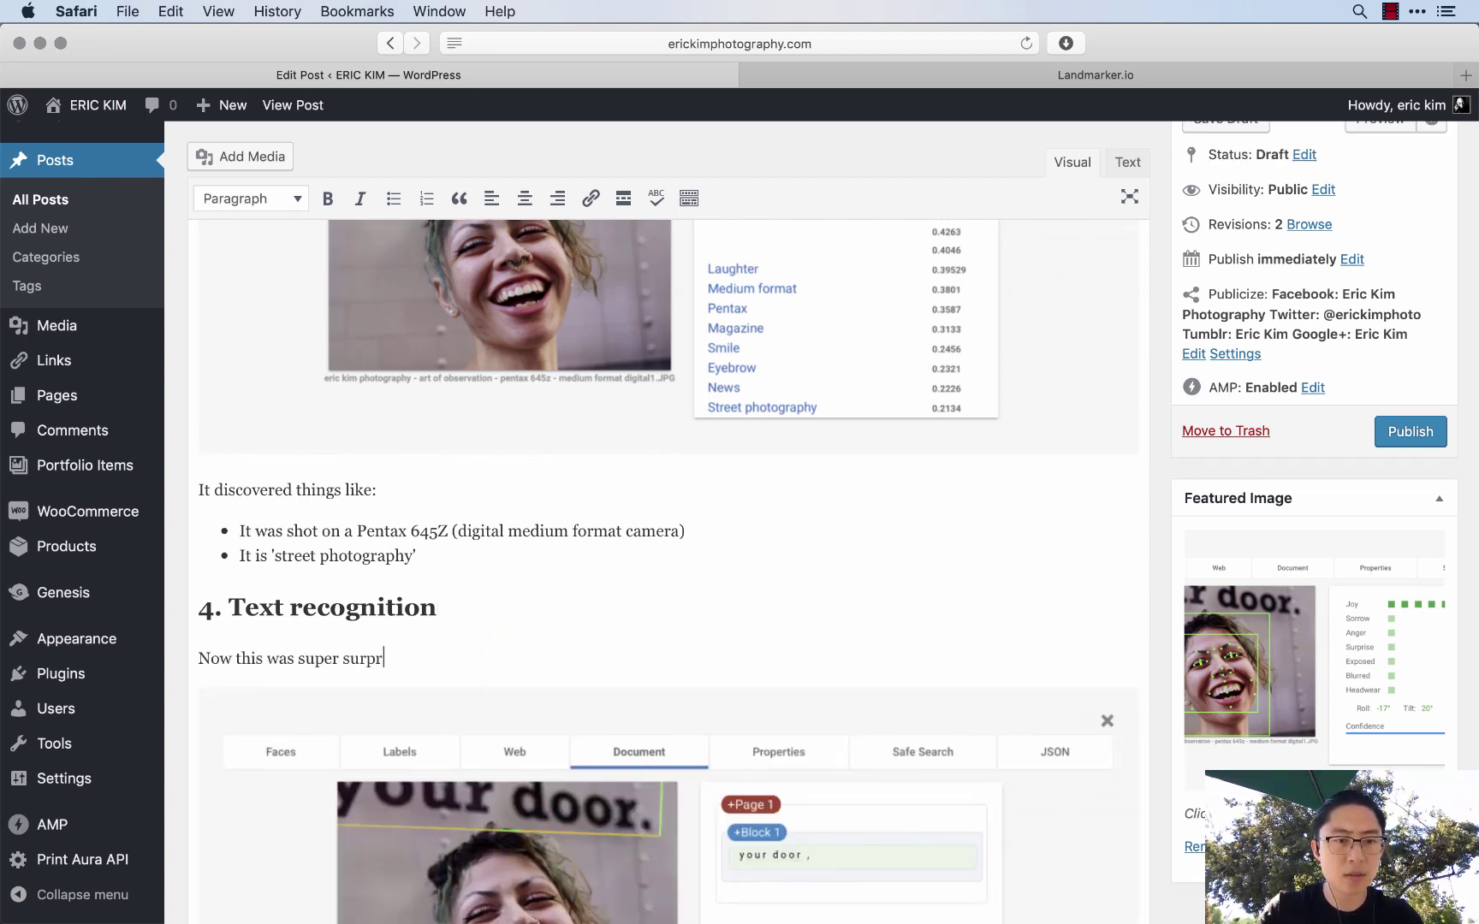
text(ising to me ... )
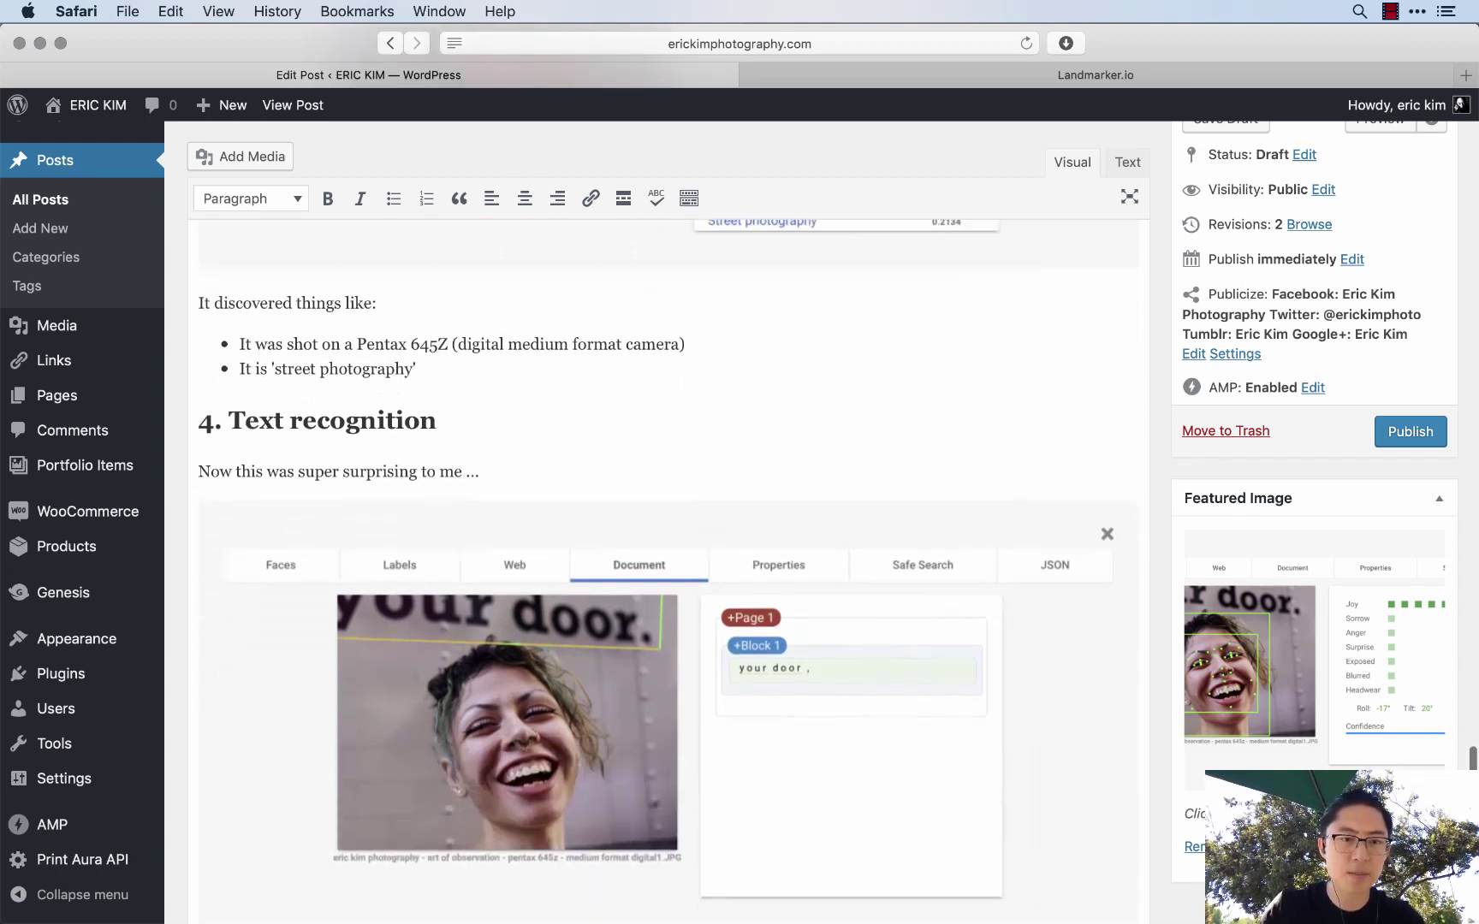
- Continue the line above the Document screenshot with "Google was able to pick up this random text in the background that said 'your door.'"
text(Google was able to )
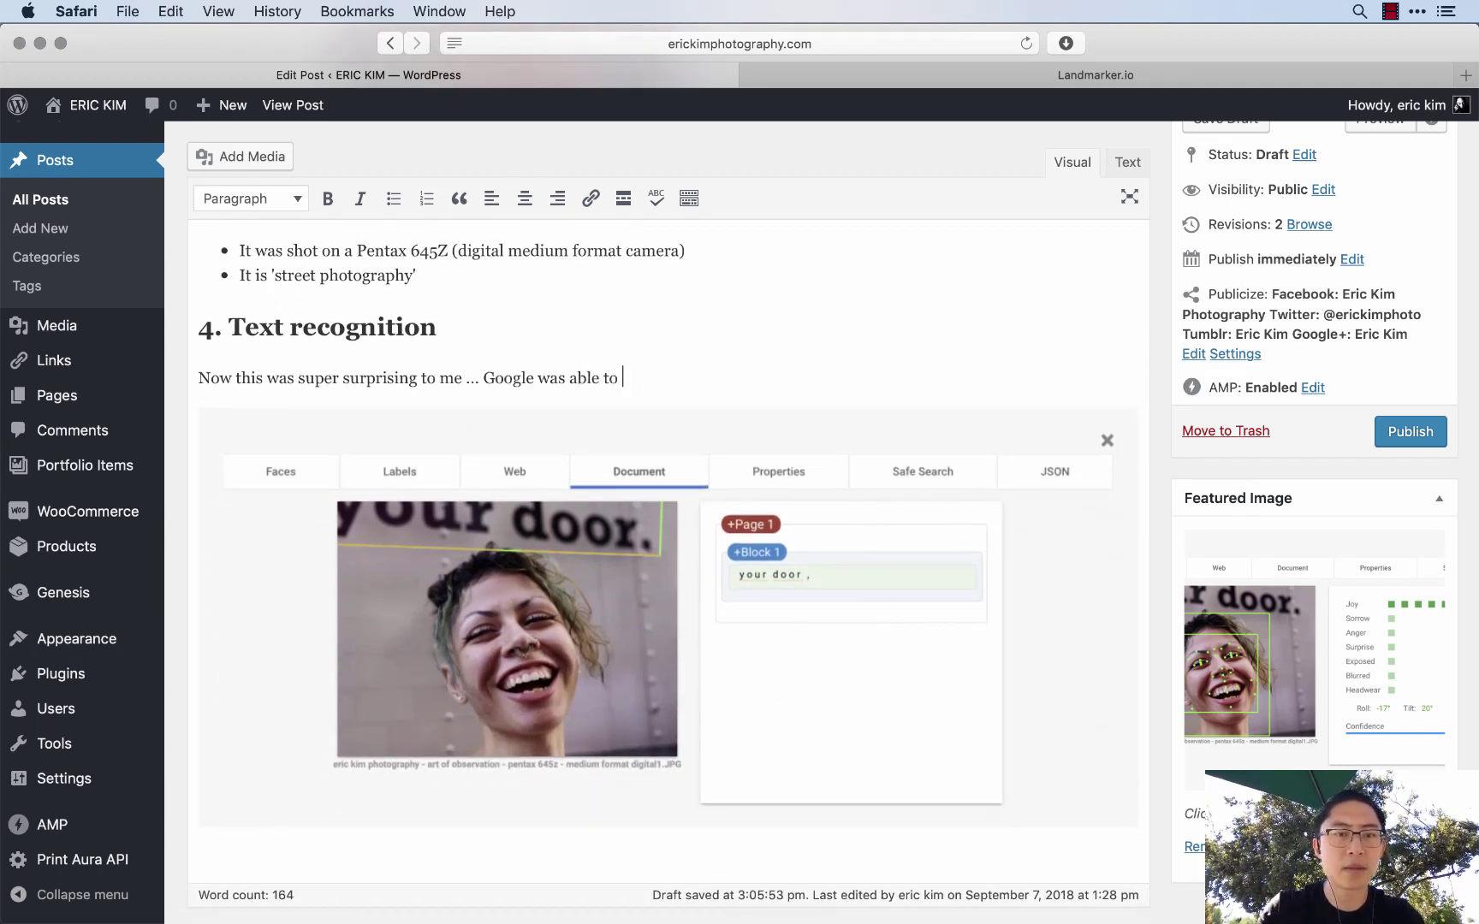
text(pick up this random text in )
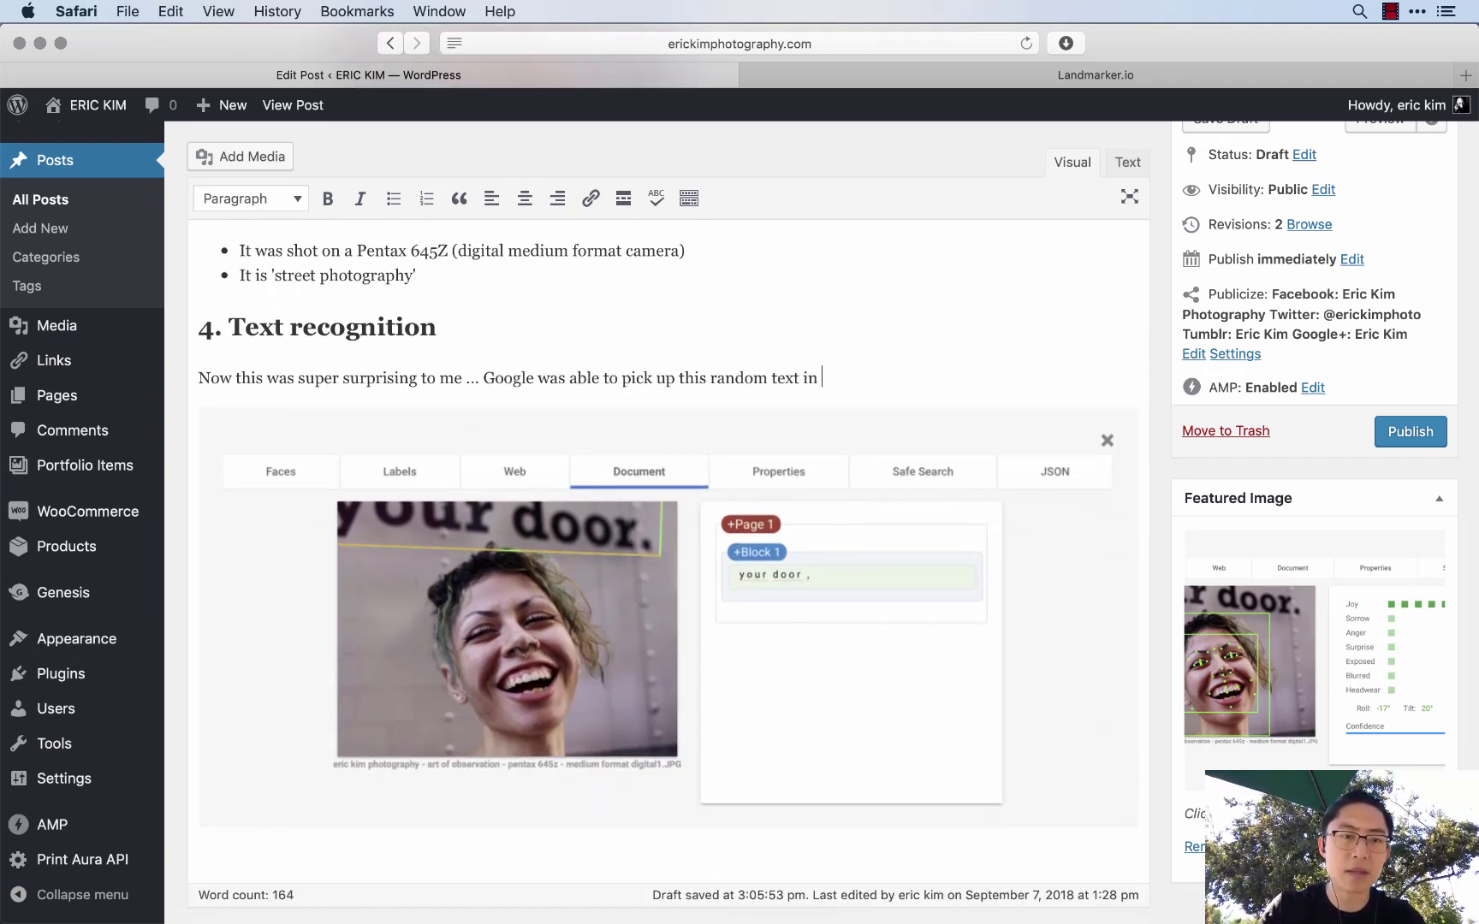
text(the background that said ')
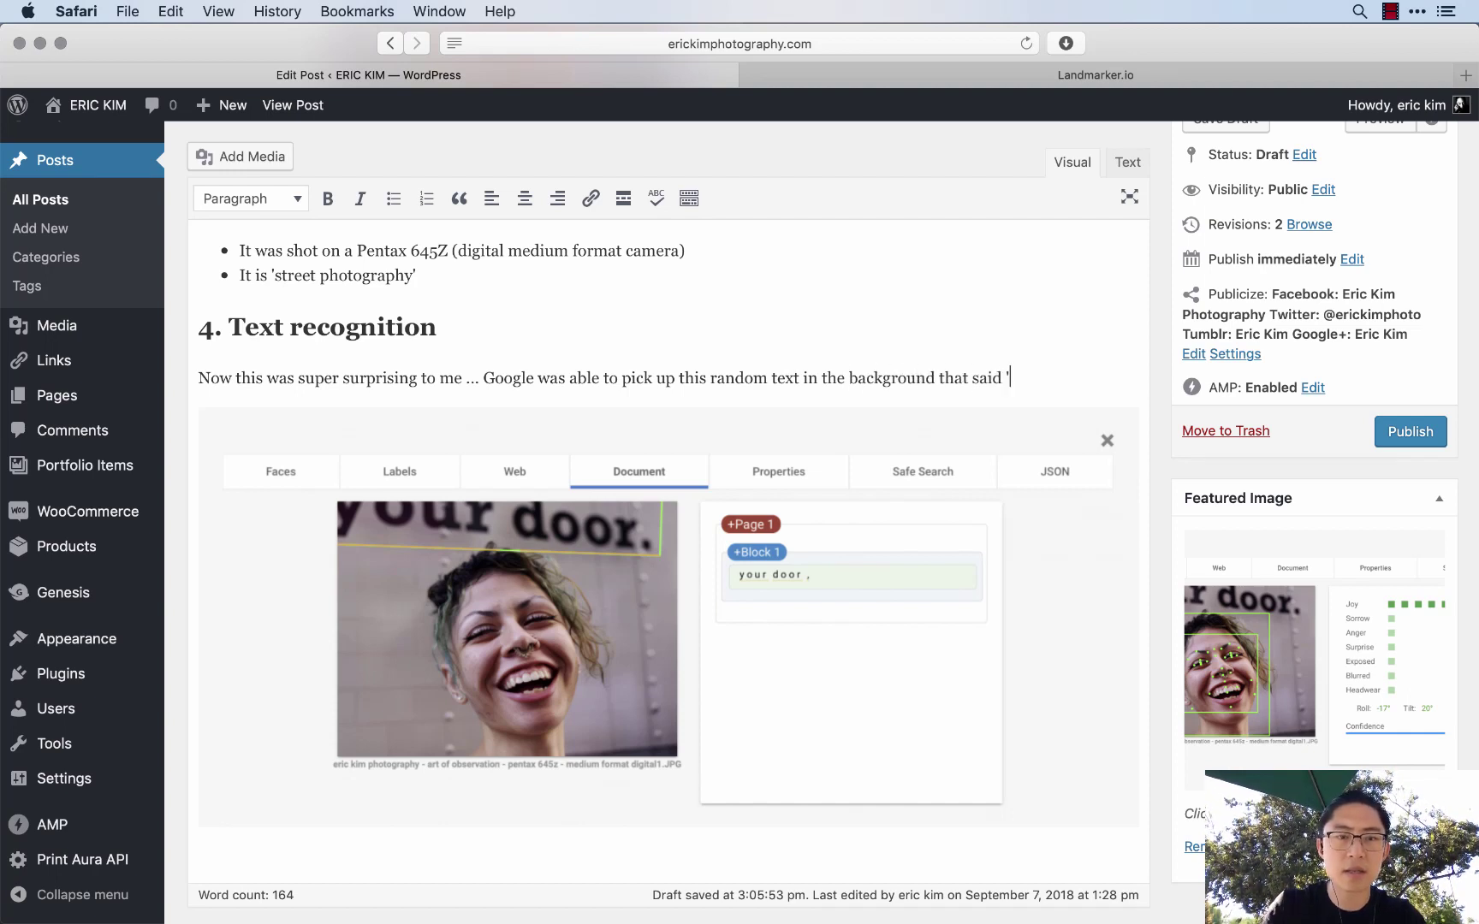
text(your door.' I )
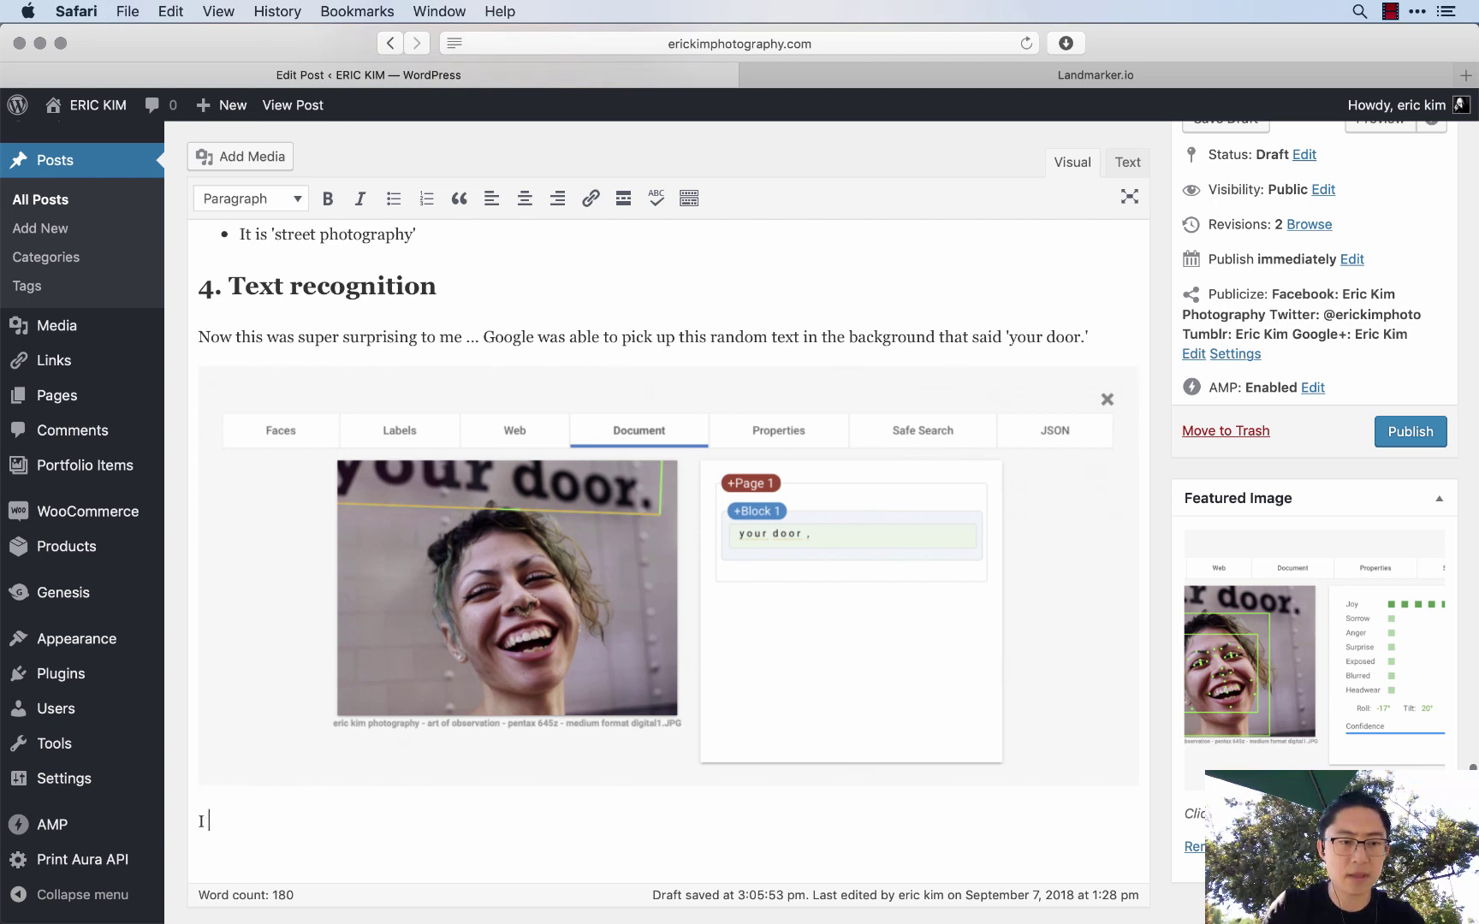
- Write below the Document screenshot: "I didn't even notice it when I shot the picture. And this is why this is interesting:"
text(didn't even notice it when )
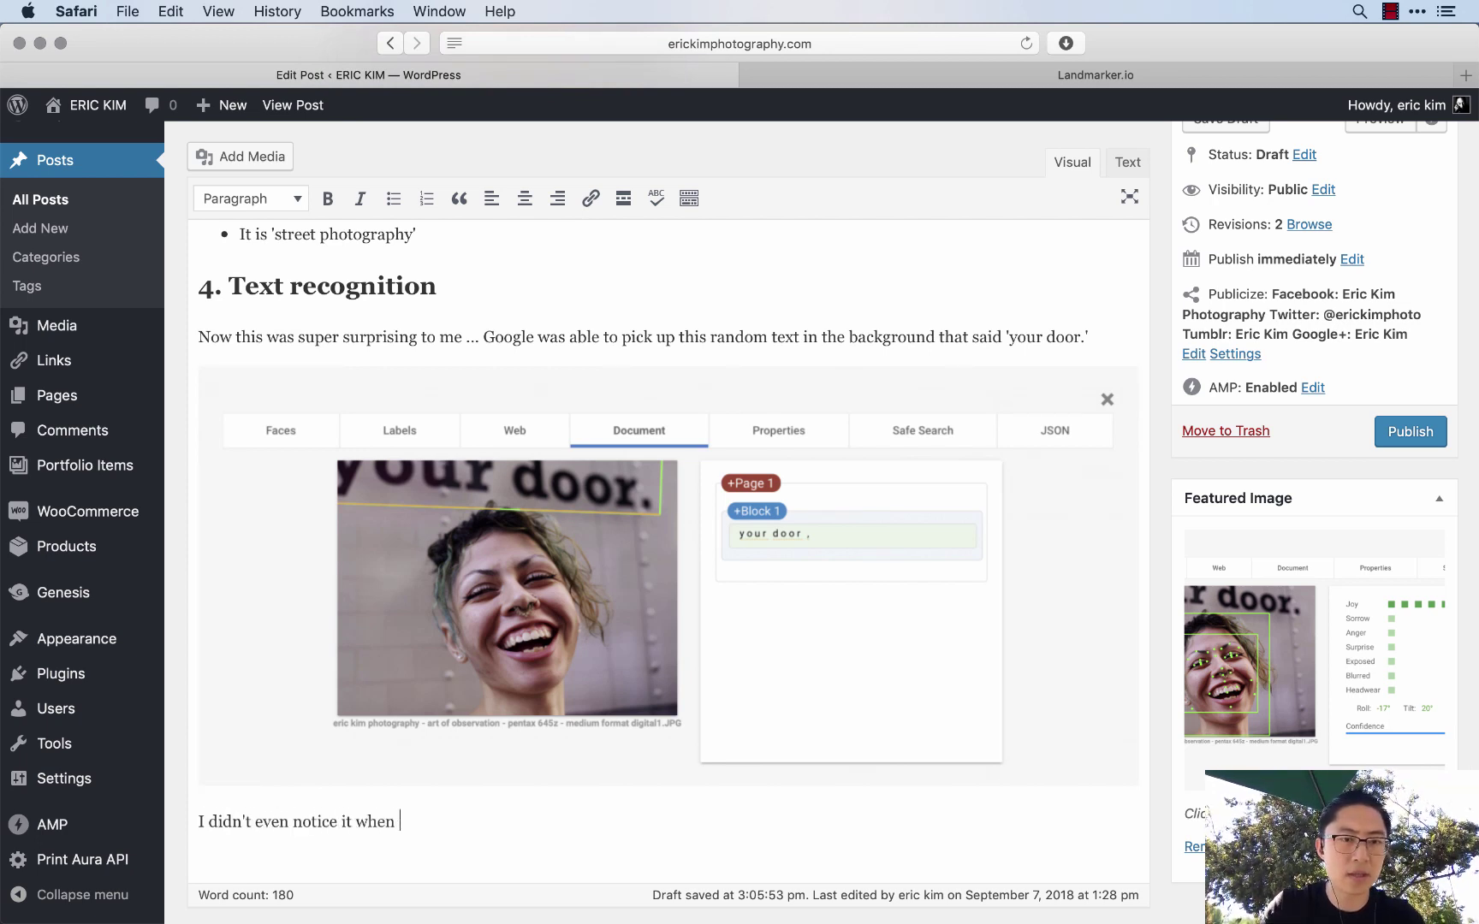
text(I shot the picture. And)
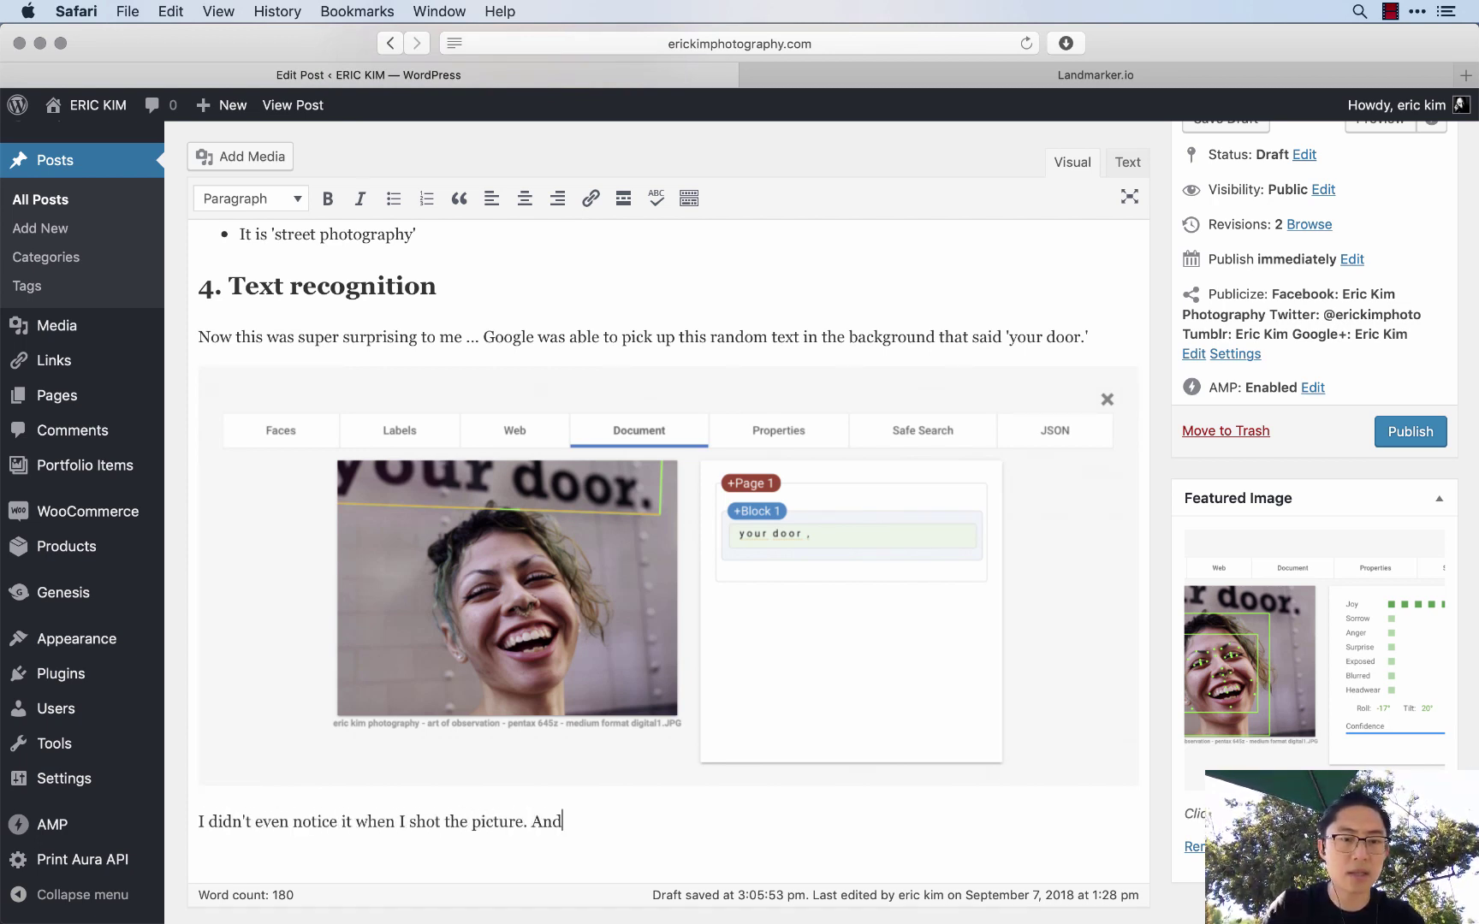
text( this is why this is interestin)
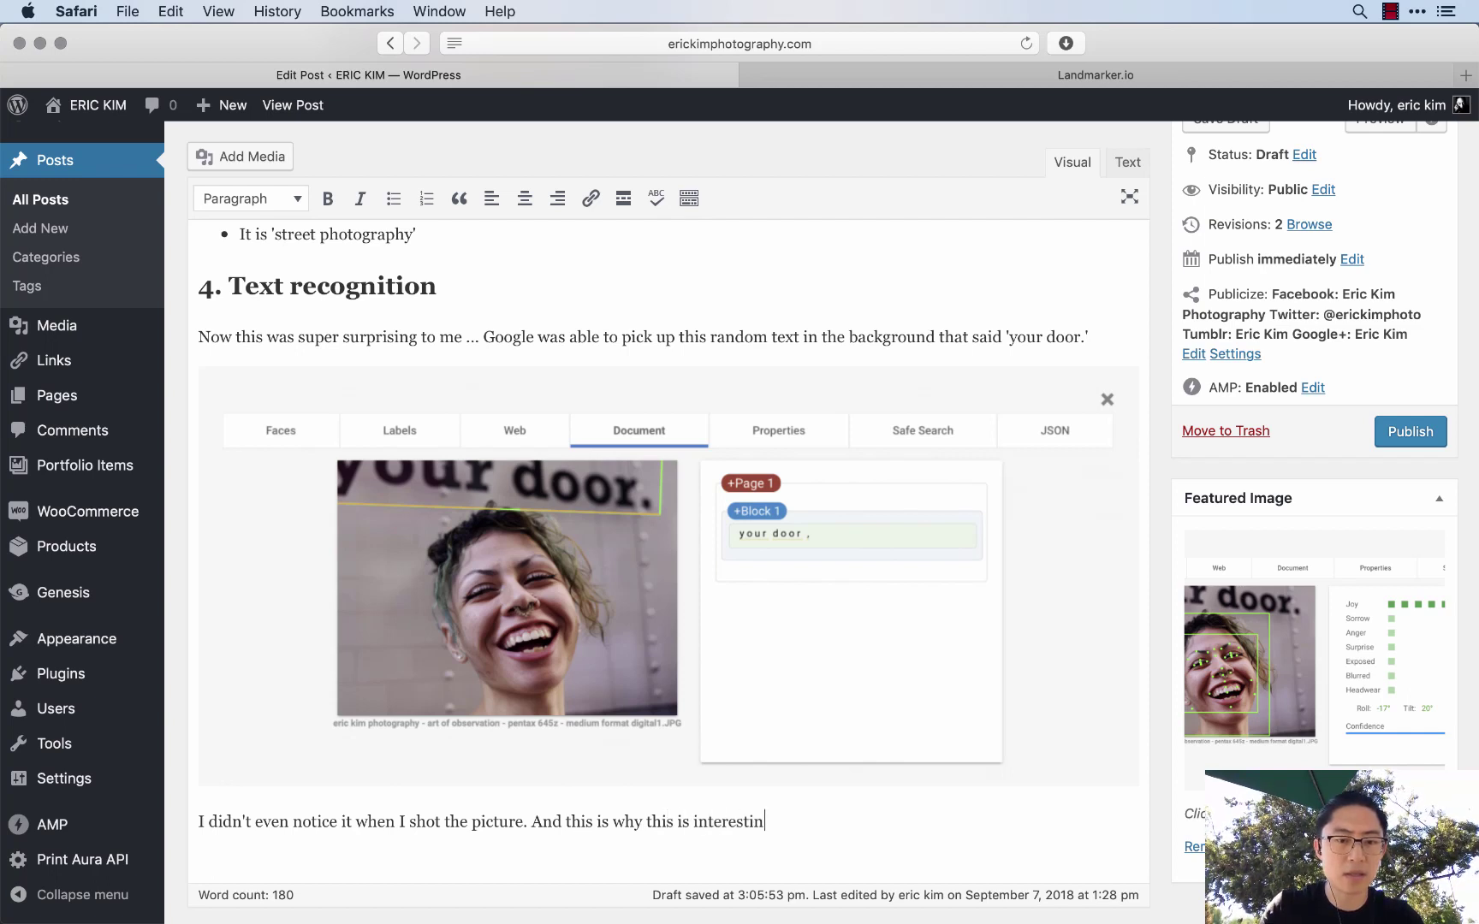
text(g:)
- Add the bullet "The text 'your door' is actually cut-off. Yet, Google's machine learning vision was able to accurately transcribe it."
key(Return)
text(- Th)
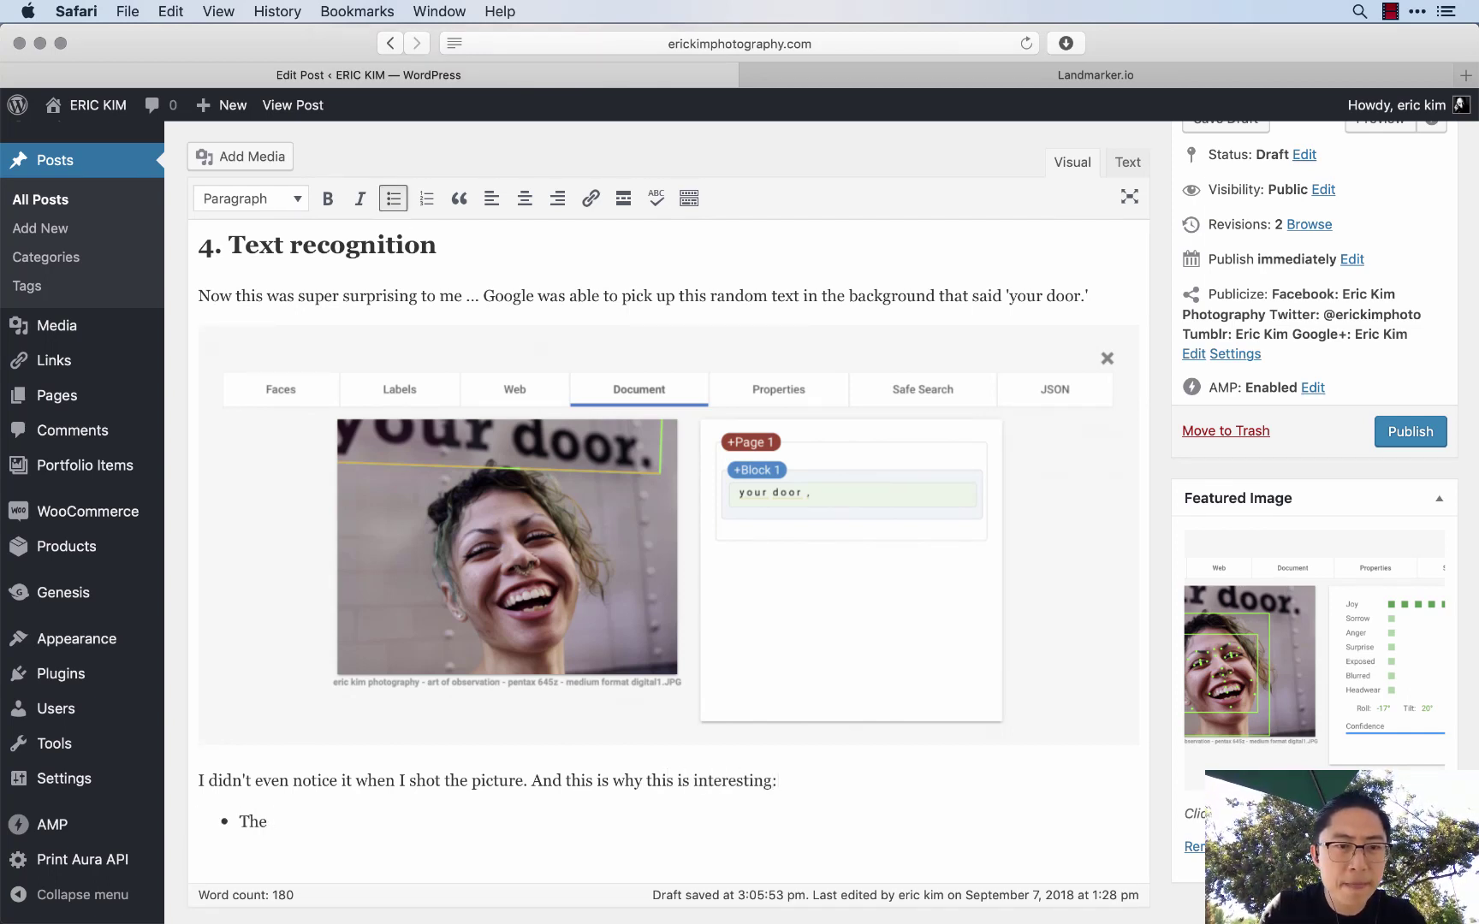
text(e text ')
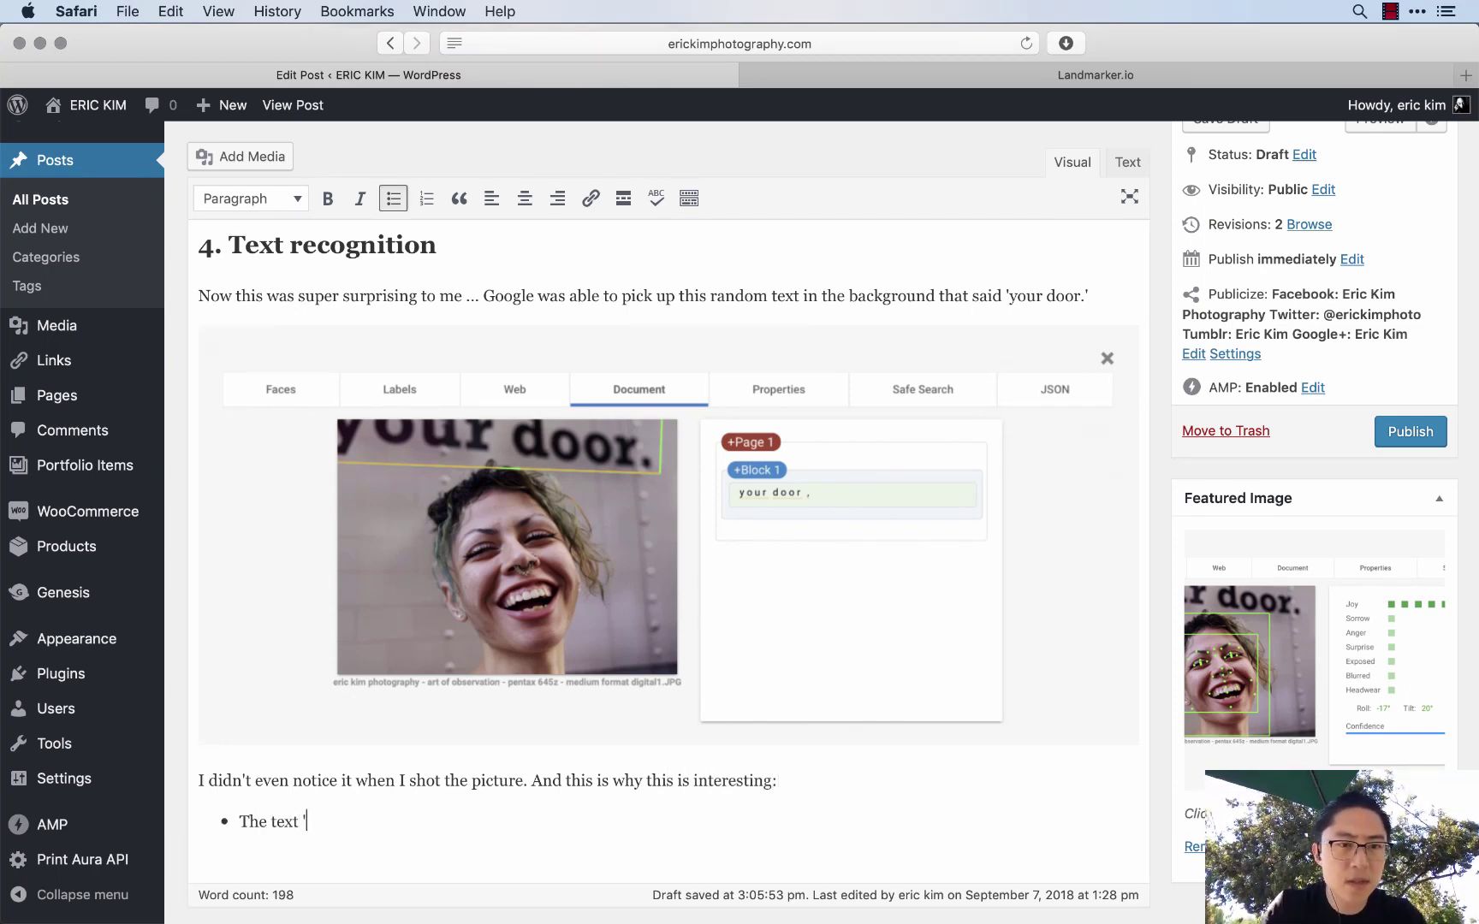
text(your door' is actually )
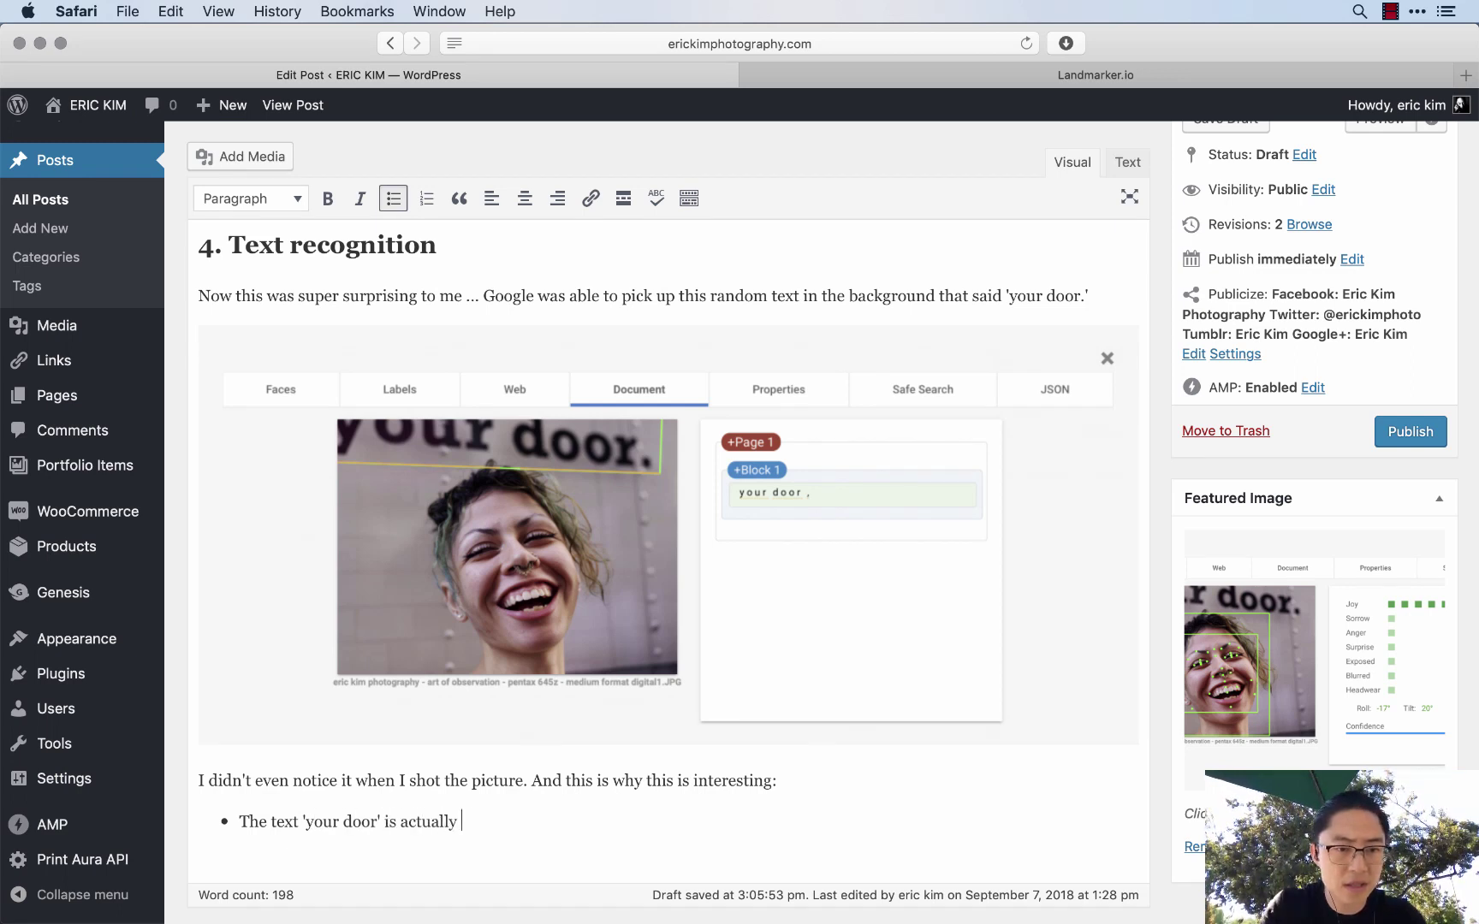
text(cut-off. Yet, Google's API w)
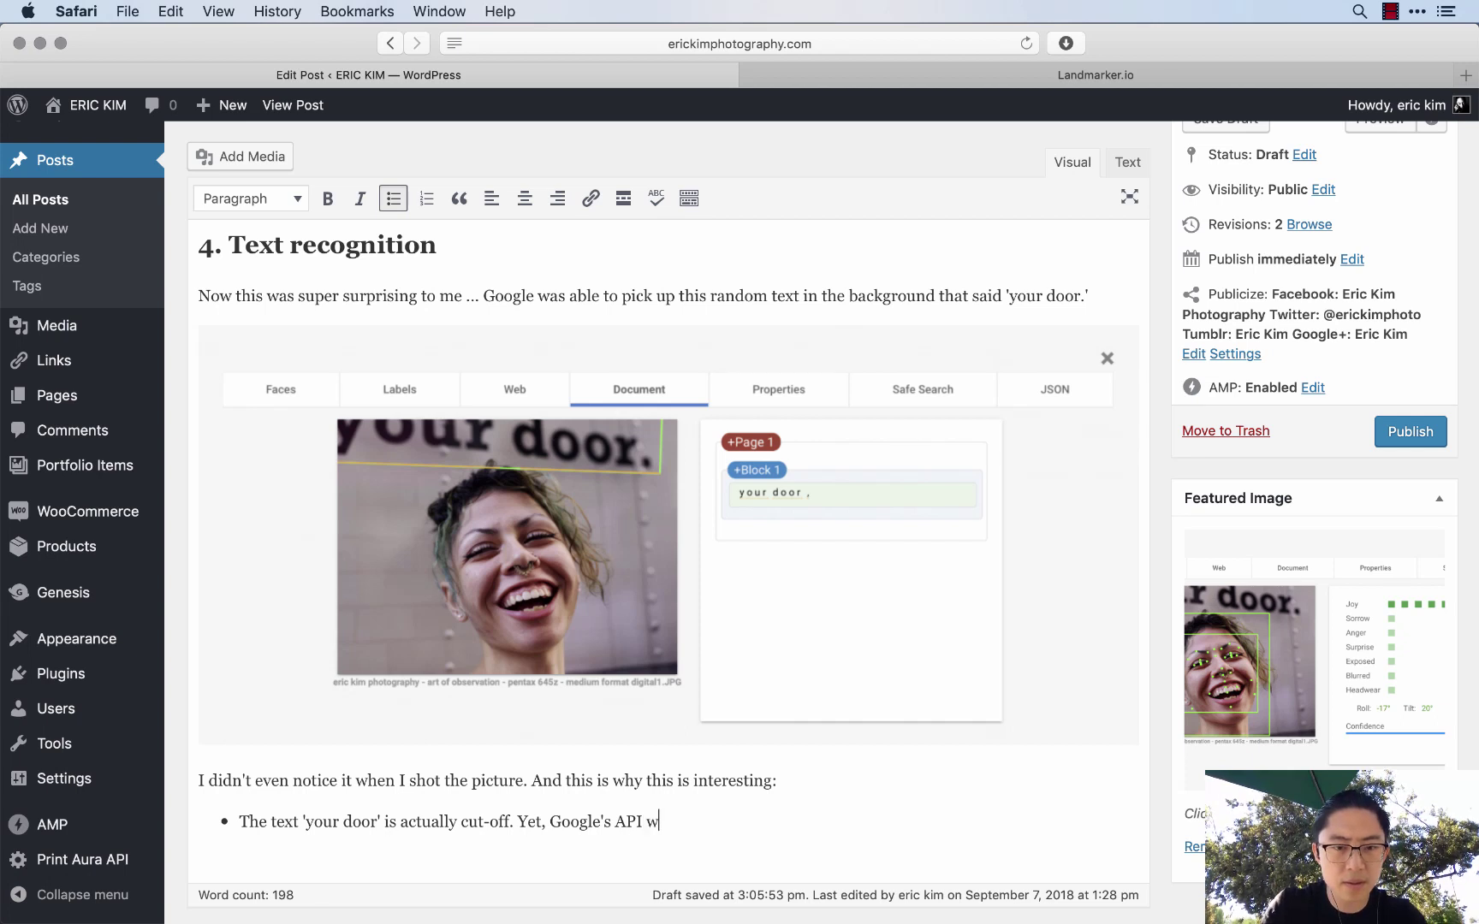
key(BackSpace)
key(BackSpace)
key(BackSpace)
key(BackSpace)
key(BackSpace)
text(machine learning )
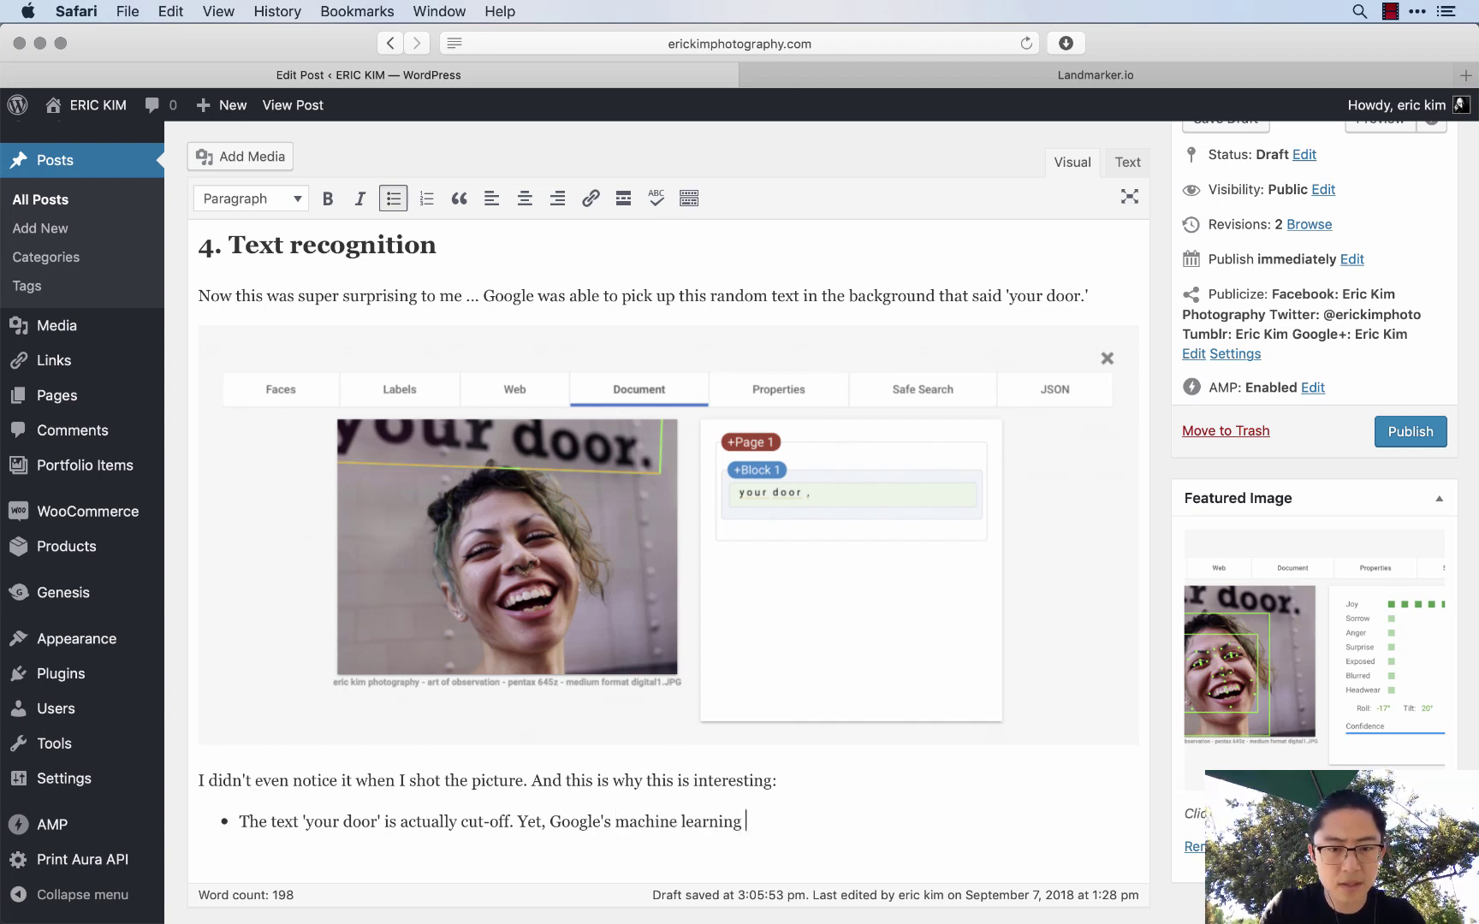
text(vision was able o accu)
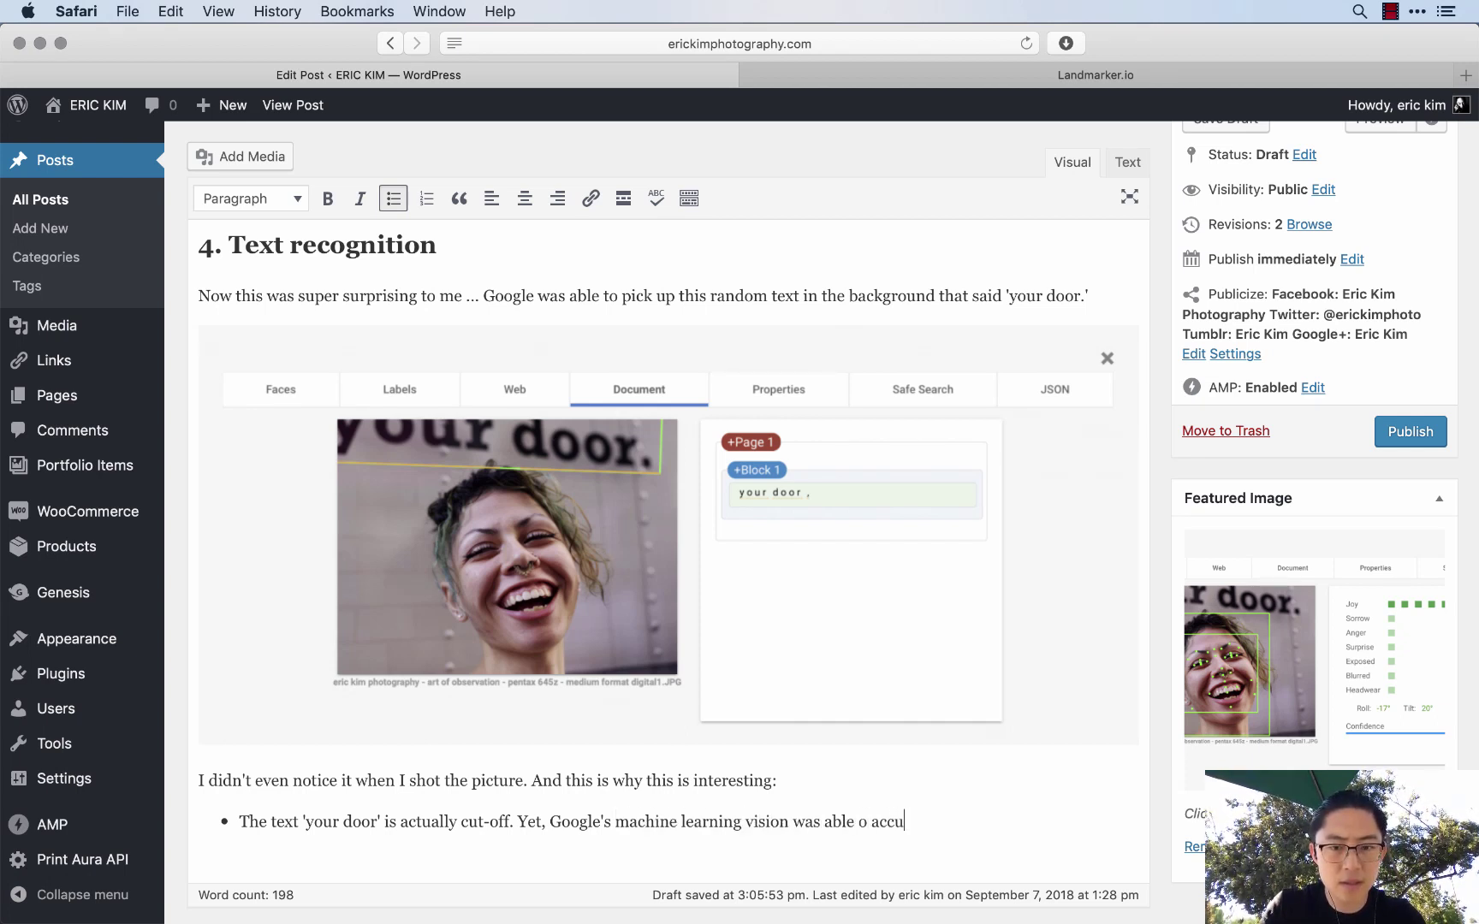
key(BackSpace)
key(BackSpace)
key(BackSpace)
key(BackSpace)
key(BackSpace)
key(BackSpace)
text(to accurately tran)
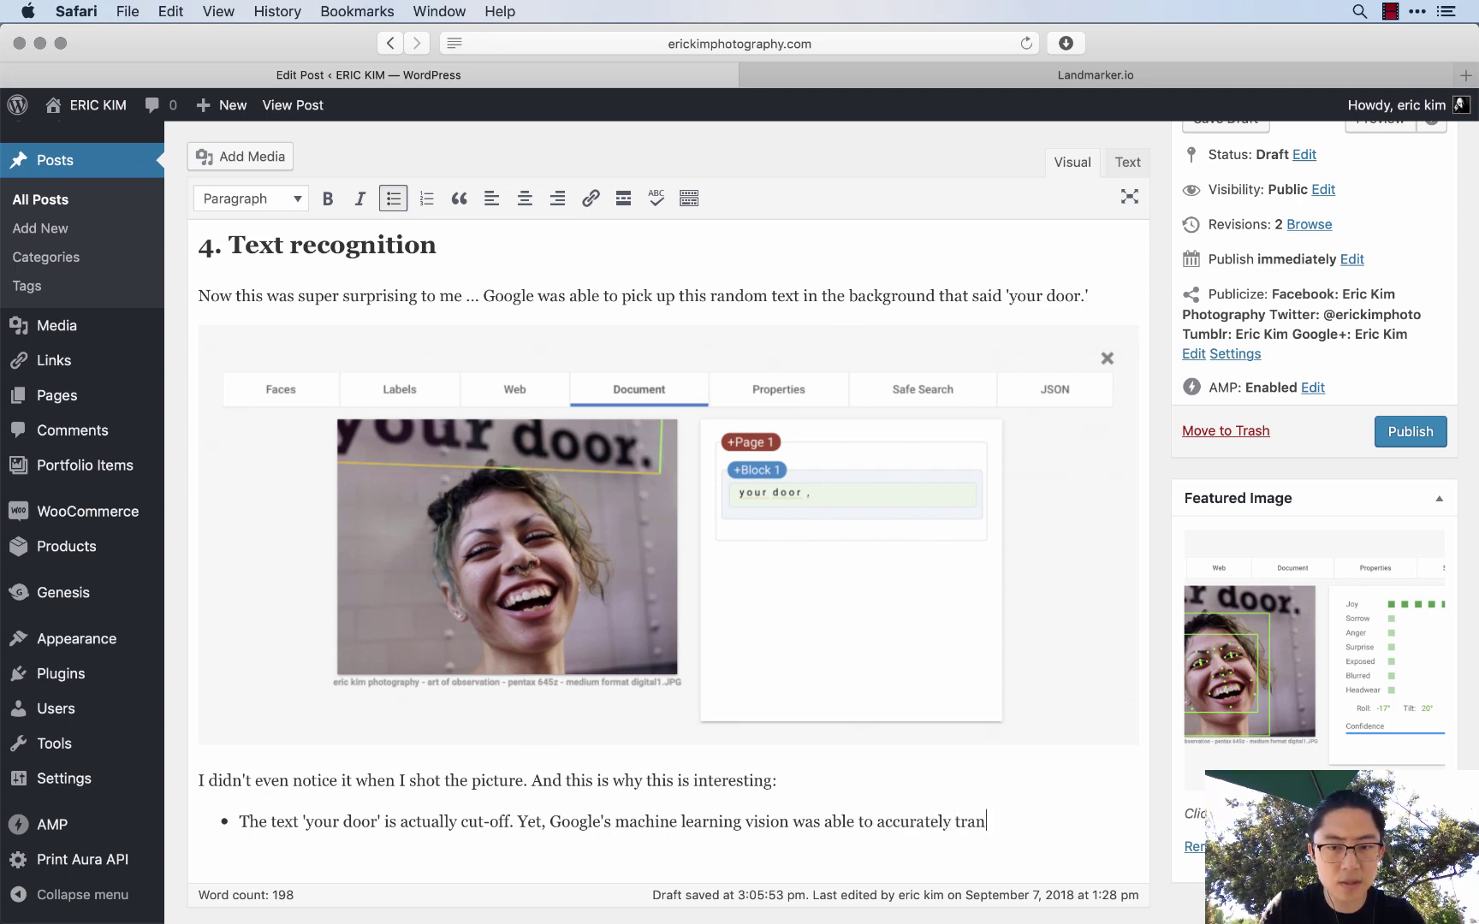
text(scribe it.)
- Below the bullet, add the paragraph "Practical idea: Perhaps Google's AI can help us find distracting text in the background of our photos."
key(Return)
key(Return)
text(Prac)
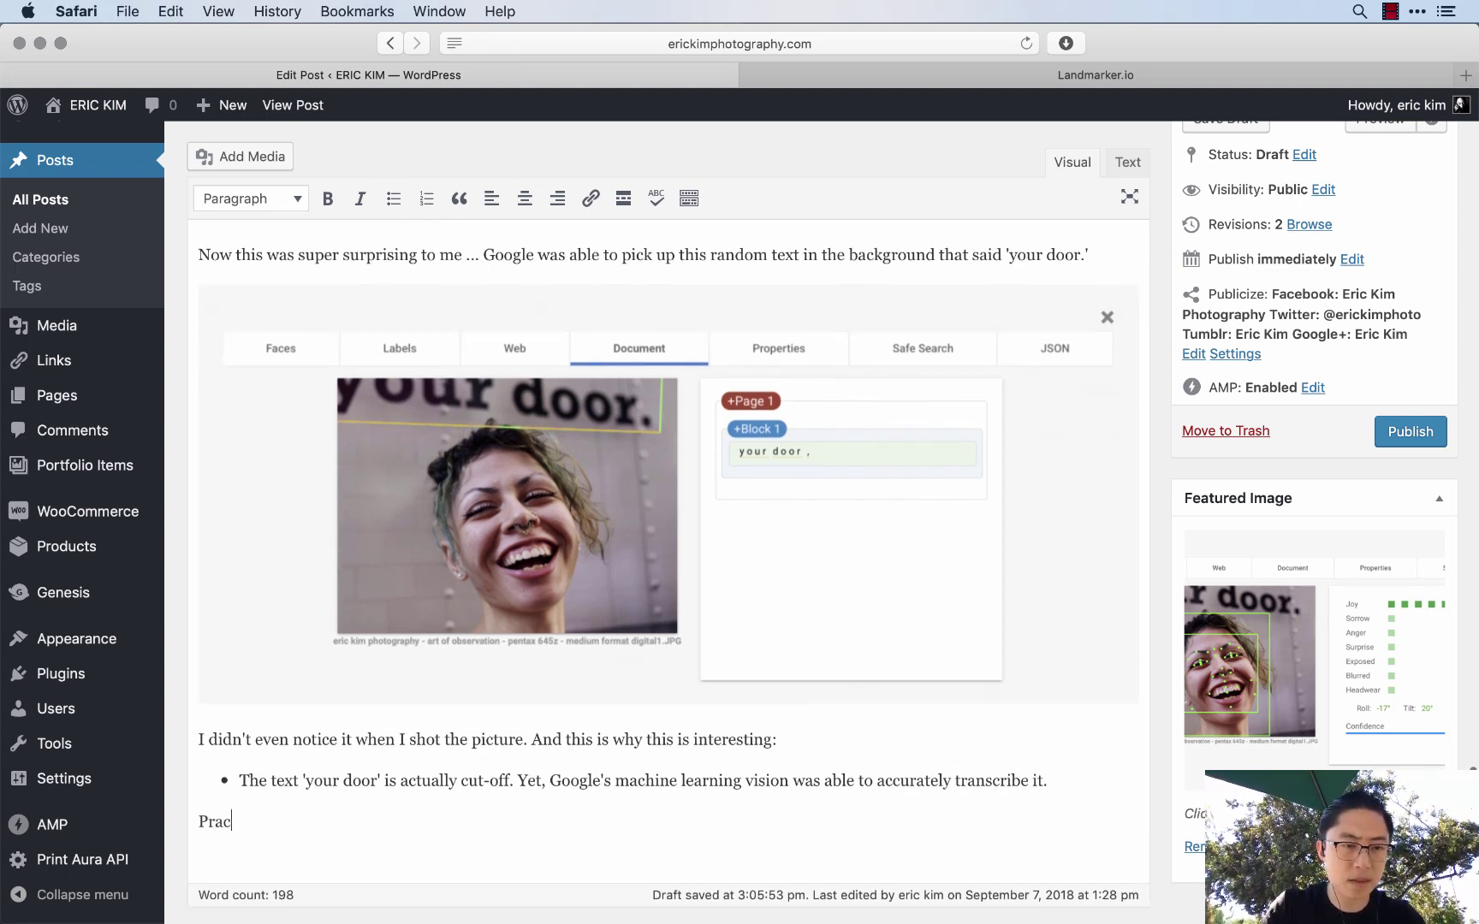
text(tical idea: )
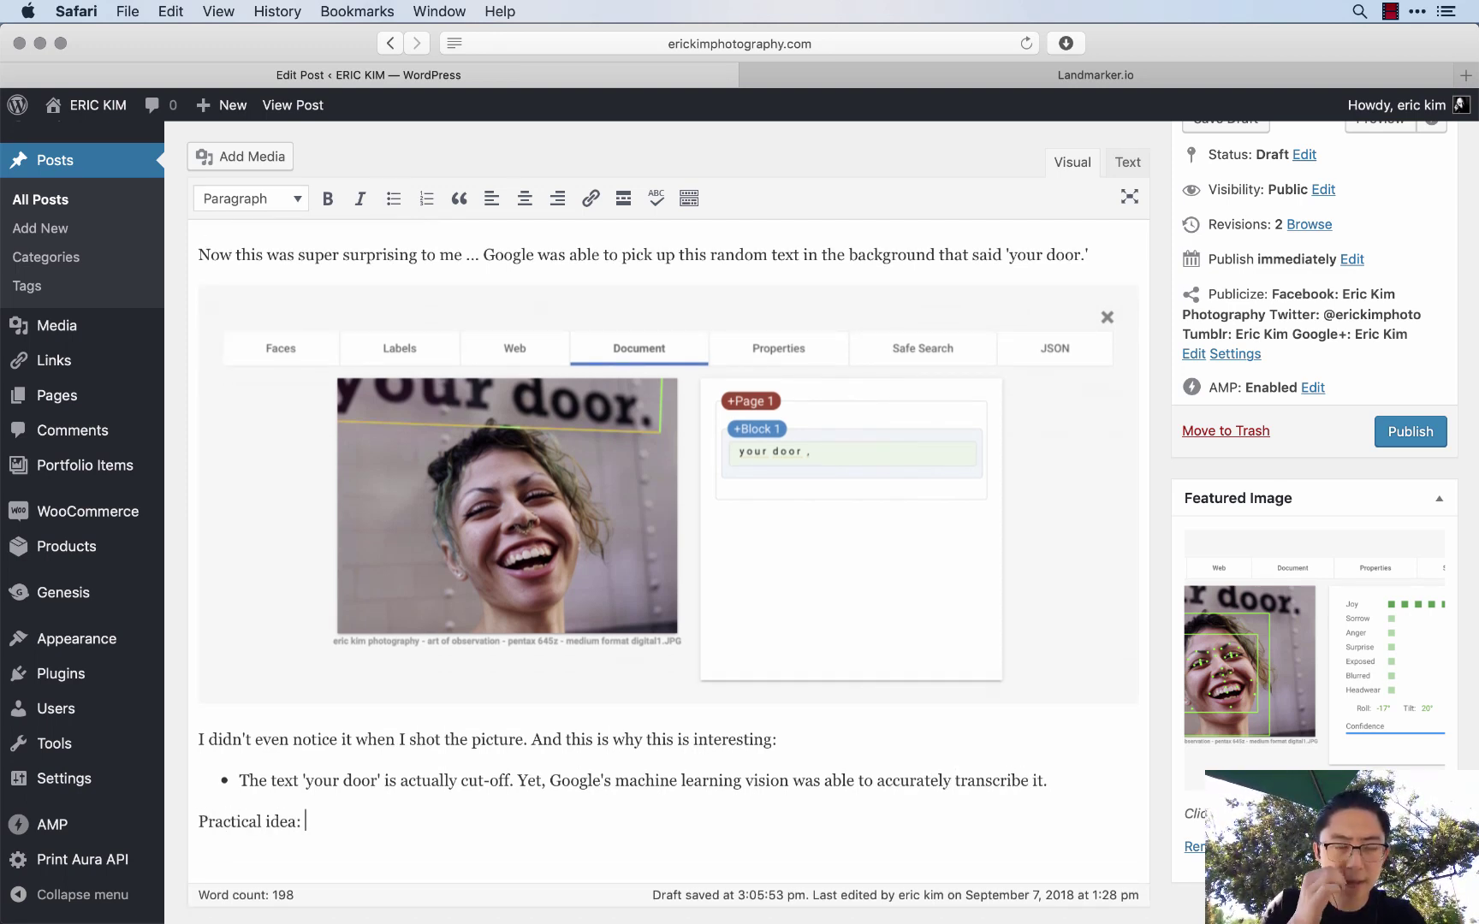
text(Perhaps Go)
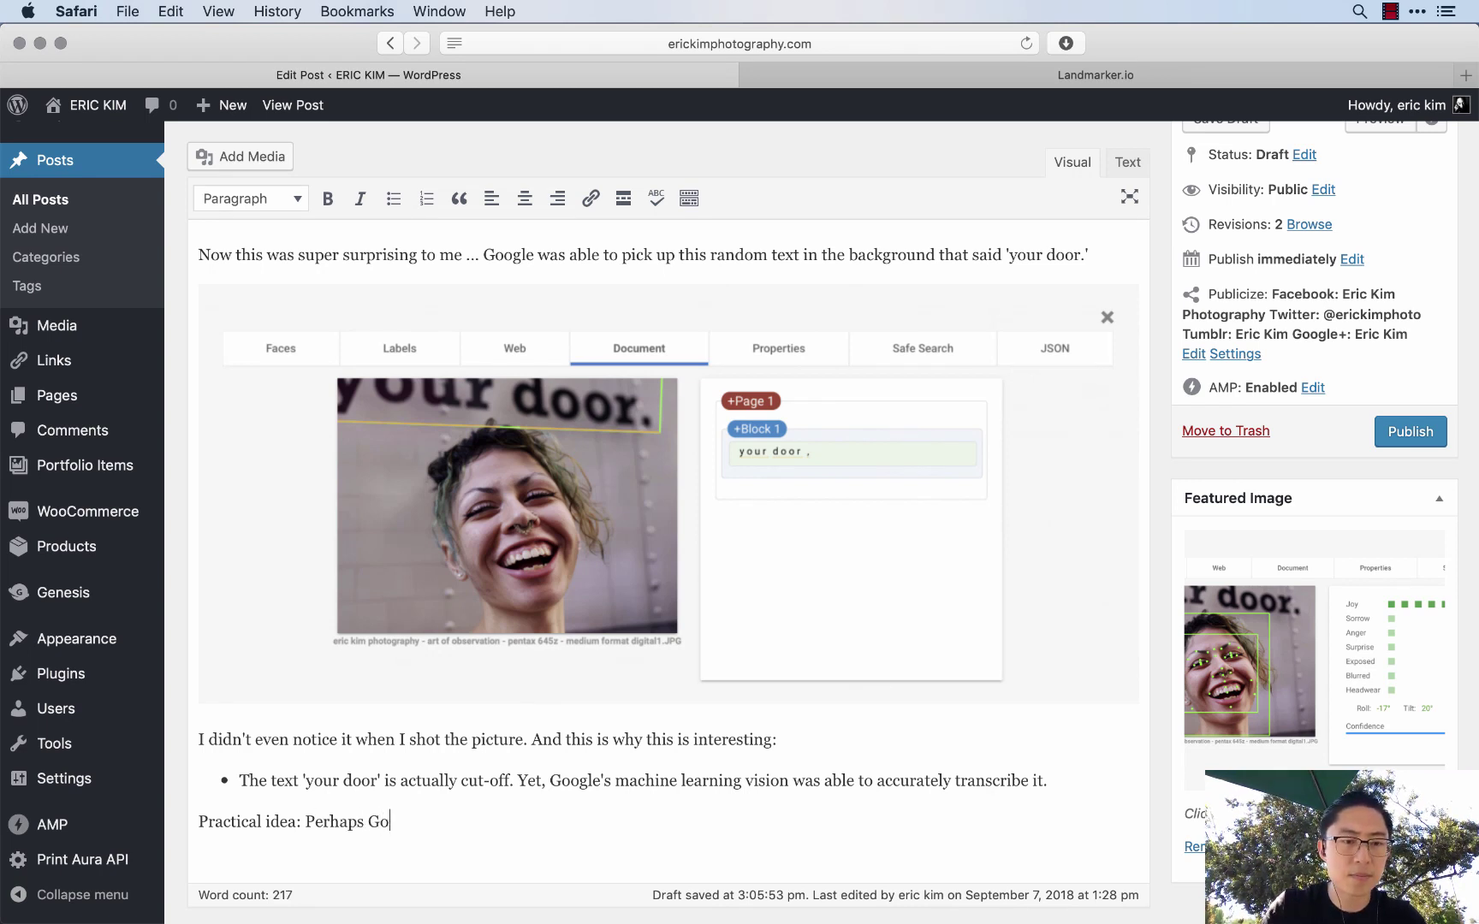
text(ogle's AI can help us)
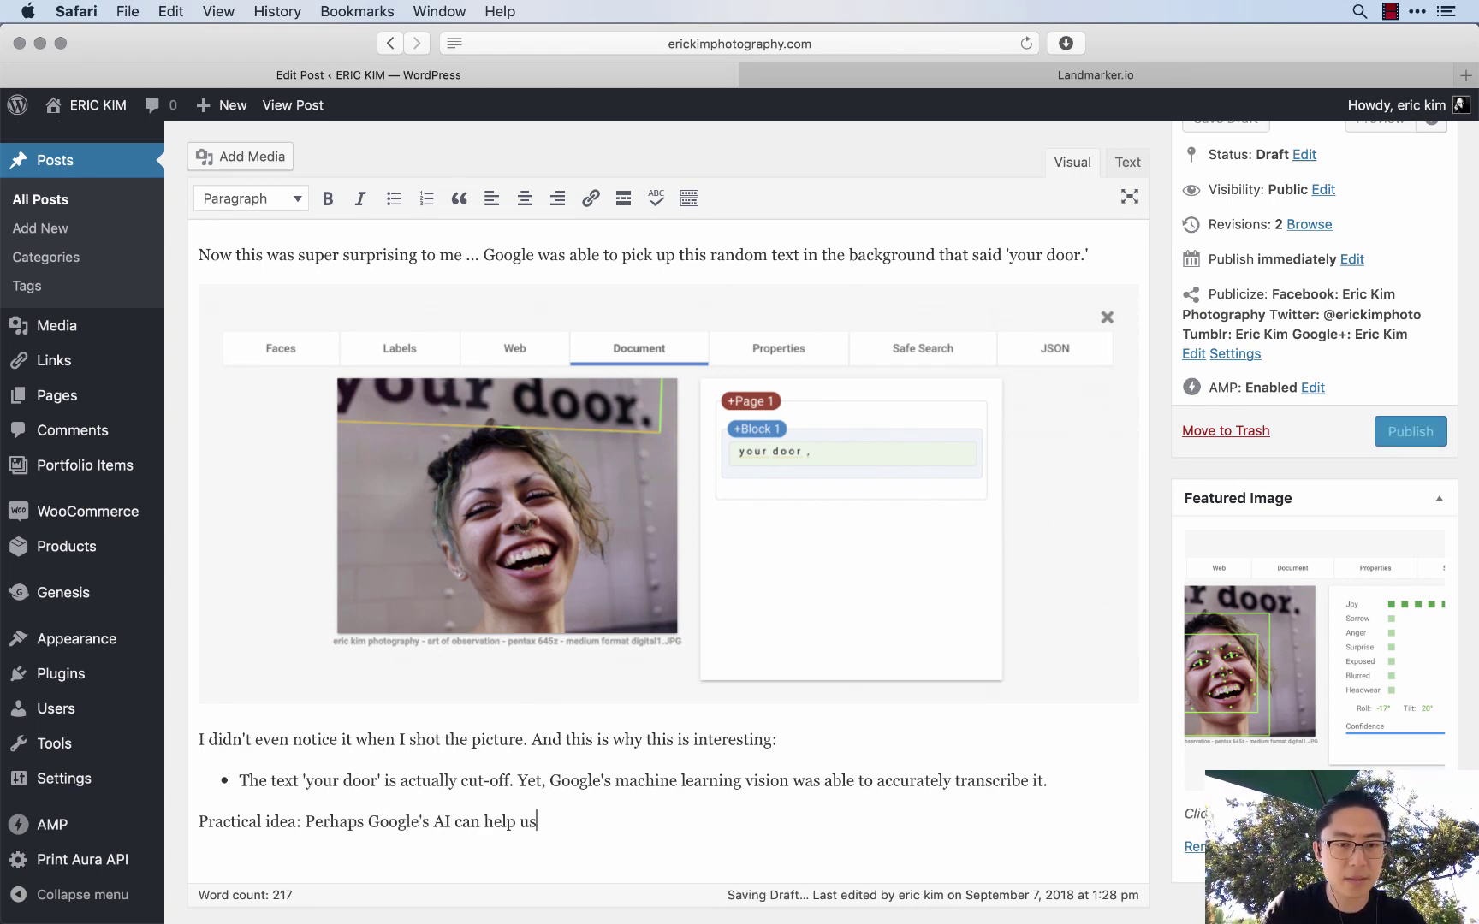
text( find distracting tex)
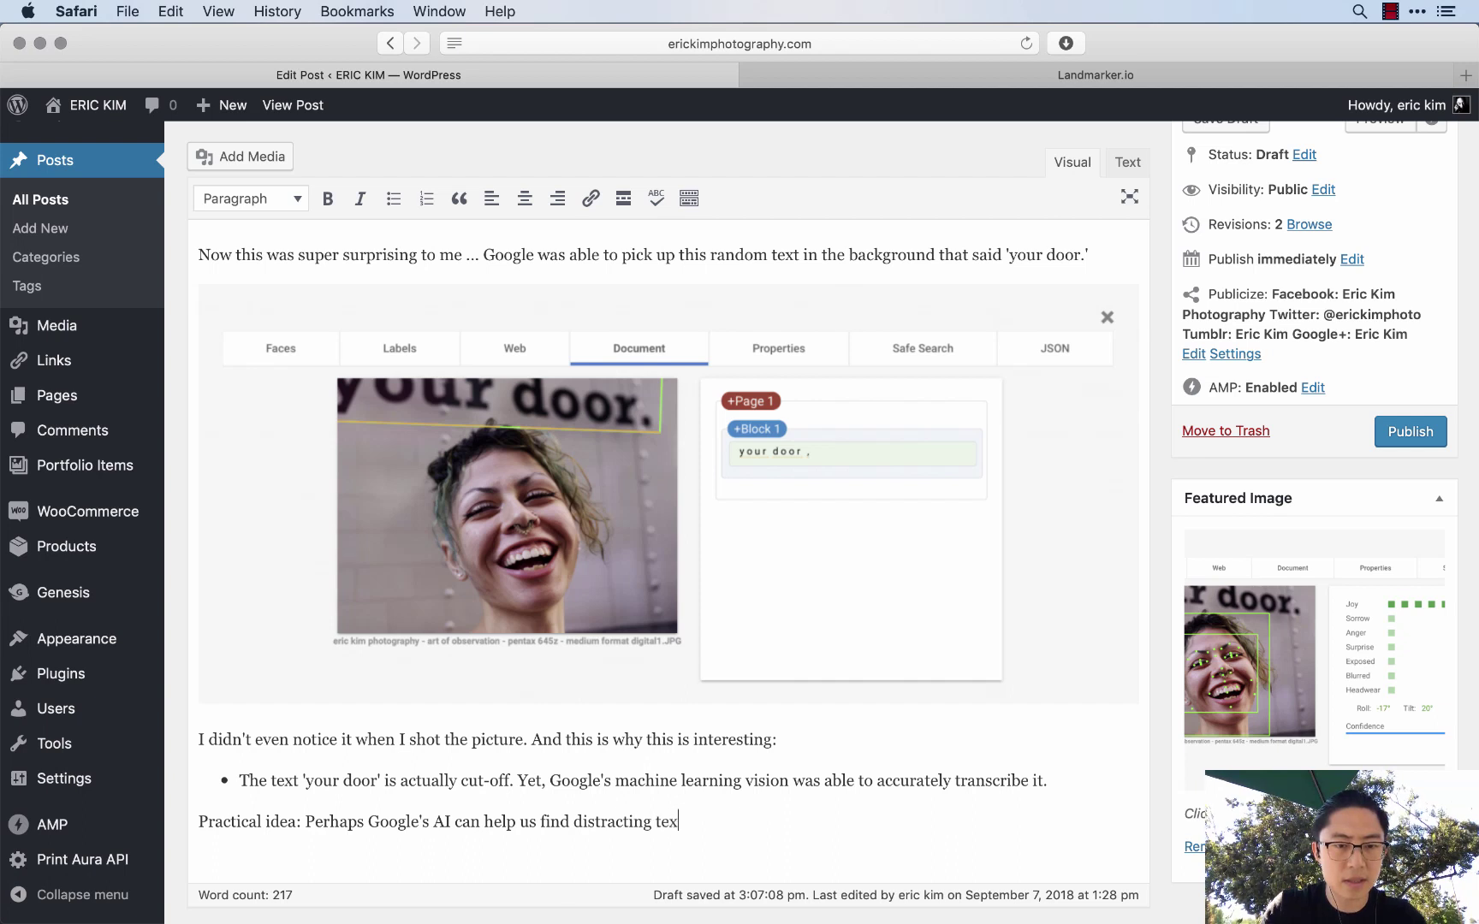
text(t in the background of ou)
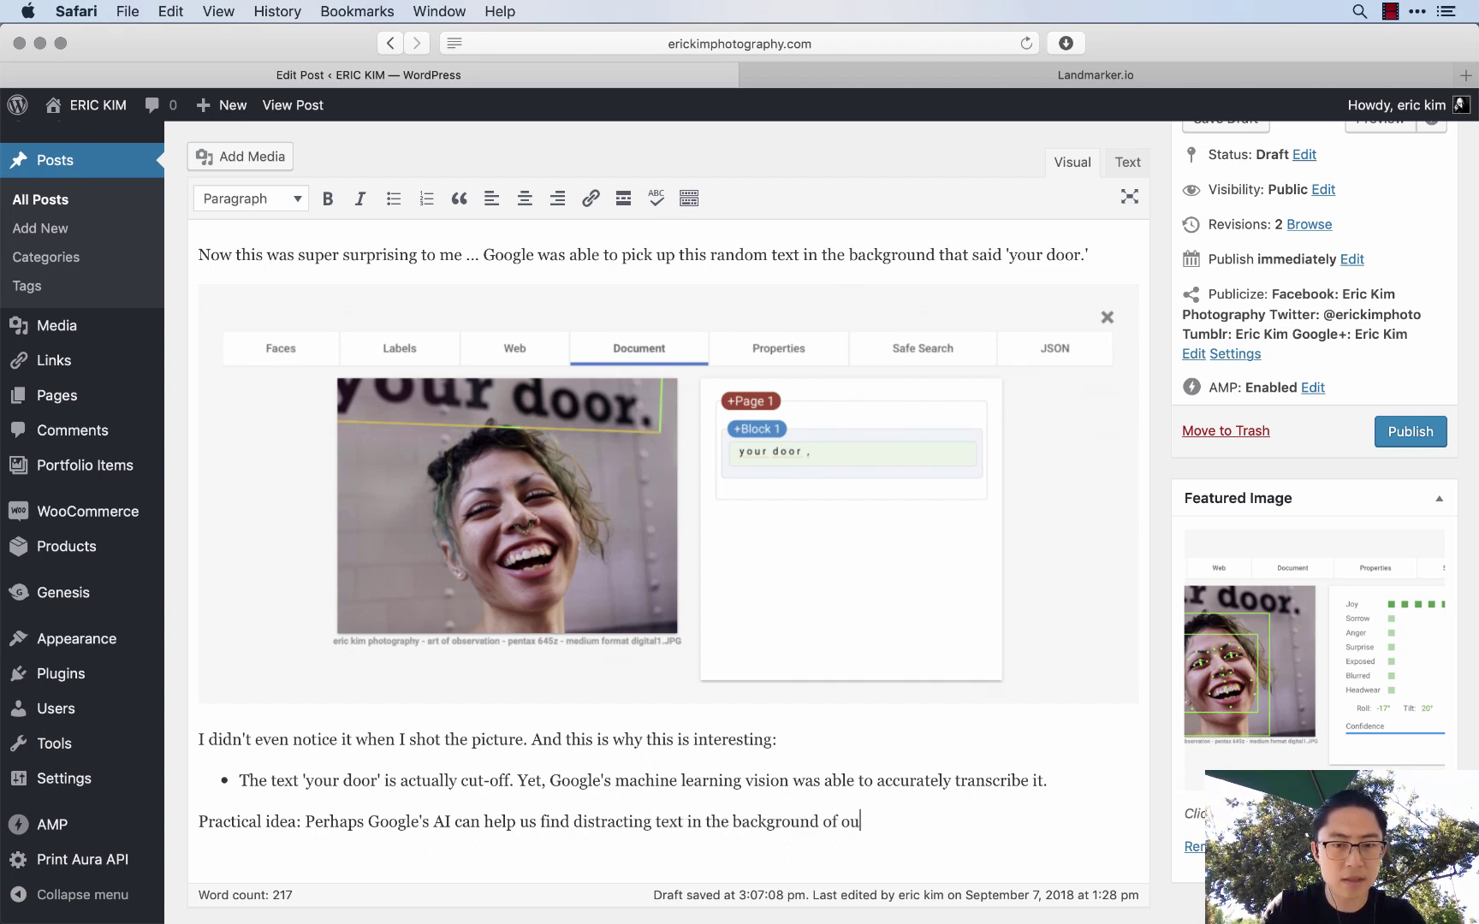
text(r photos. L)
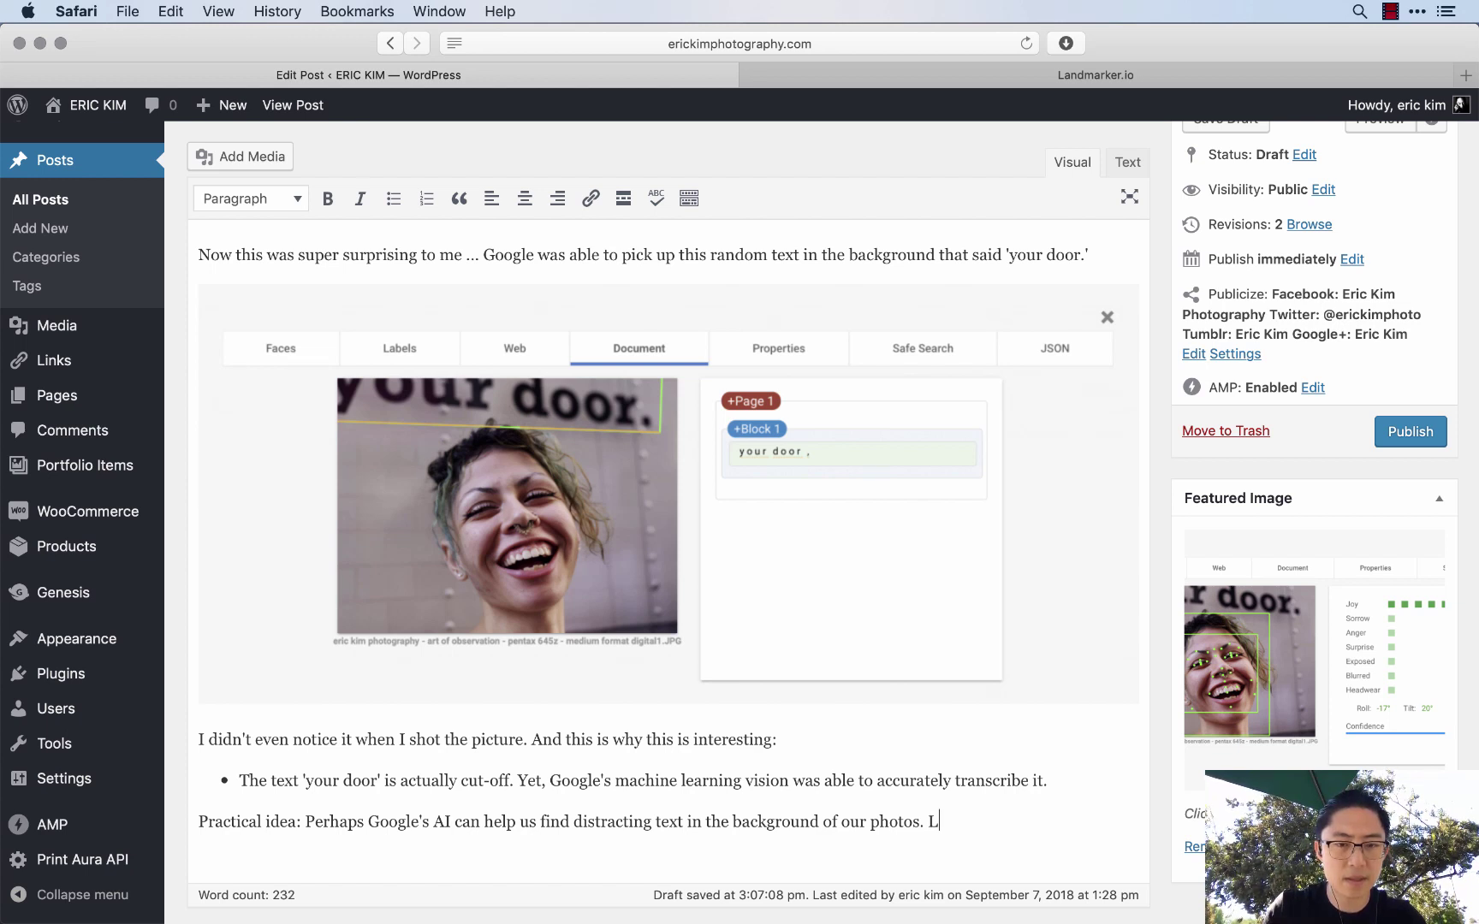
- Append "Lesson: Don't have distracting text in the background." to the practical idea paragraph and bold everything after "Lesson:"
text(esson: Don't have)
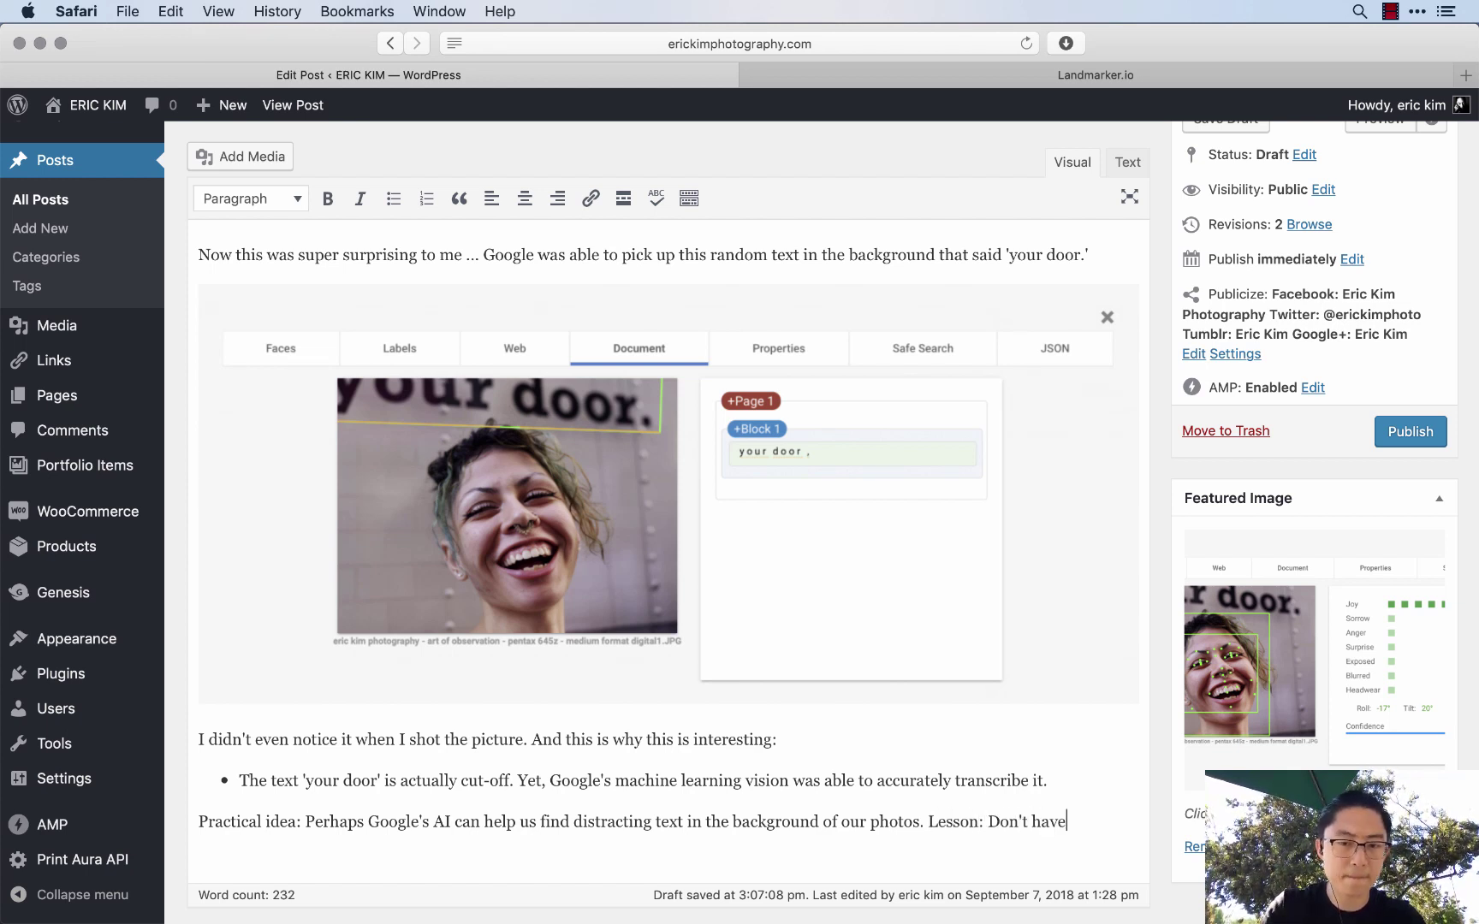
text( distracting text in)
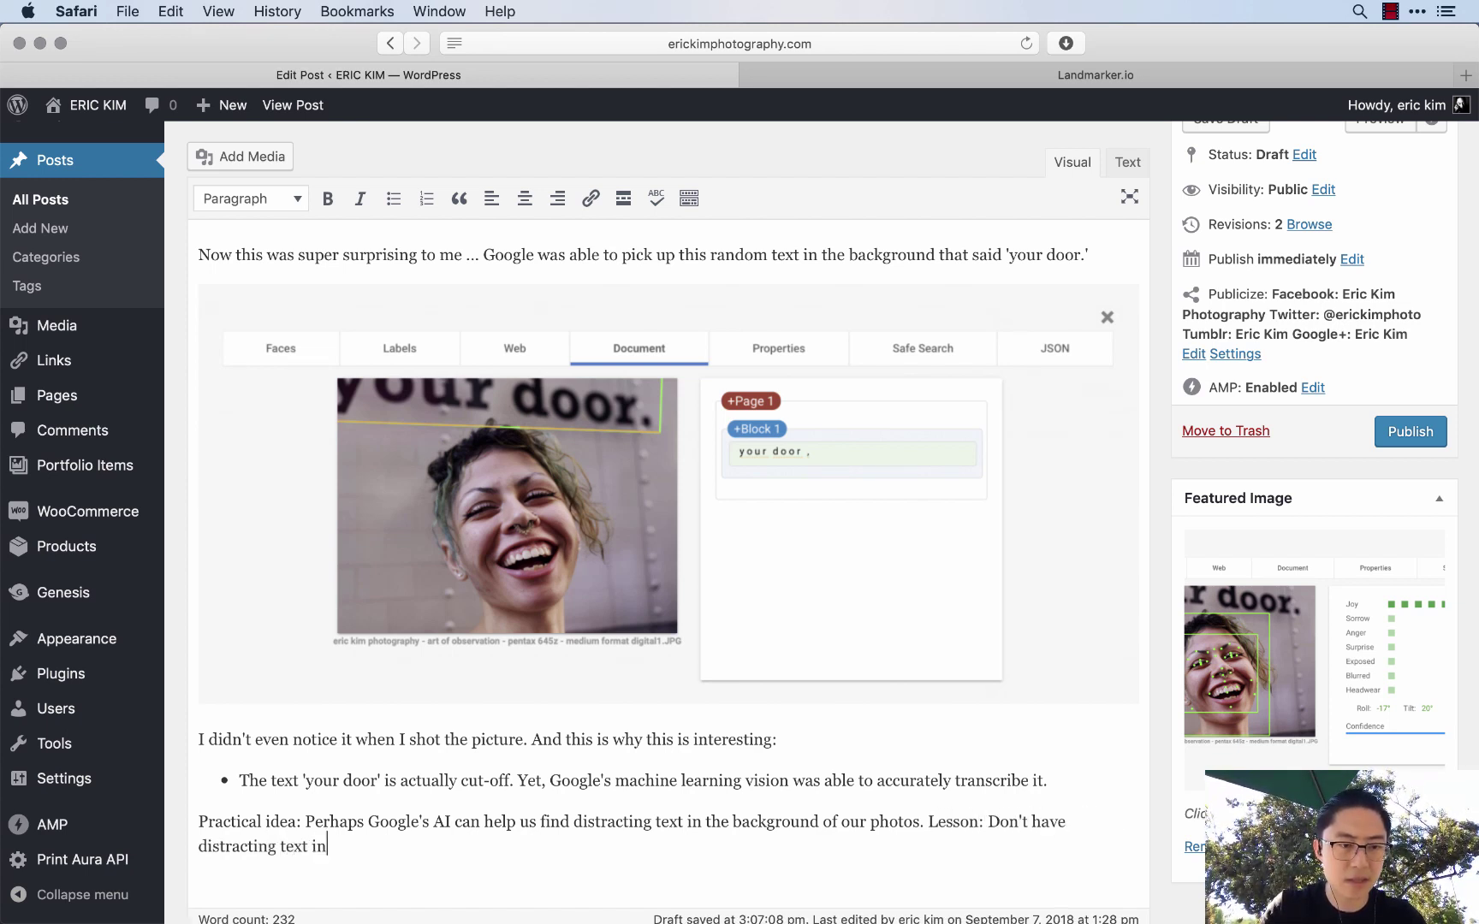
text( the background.)
click(1006, 827)
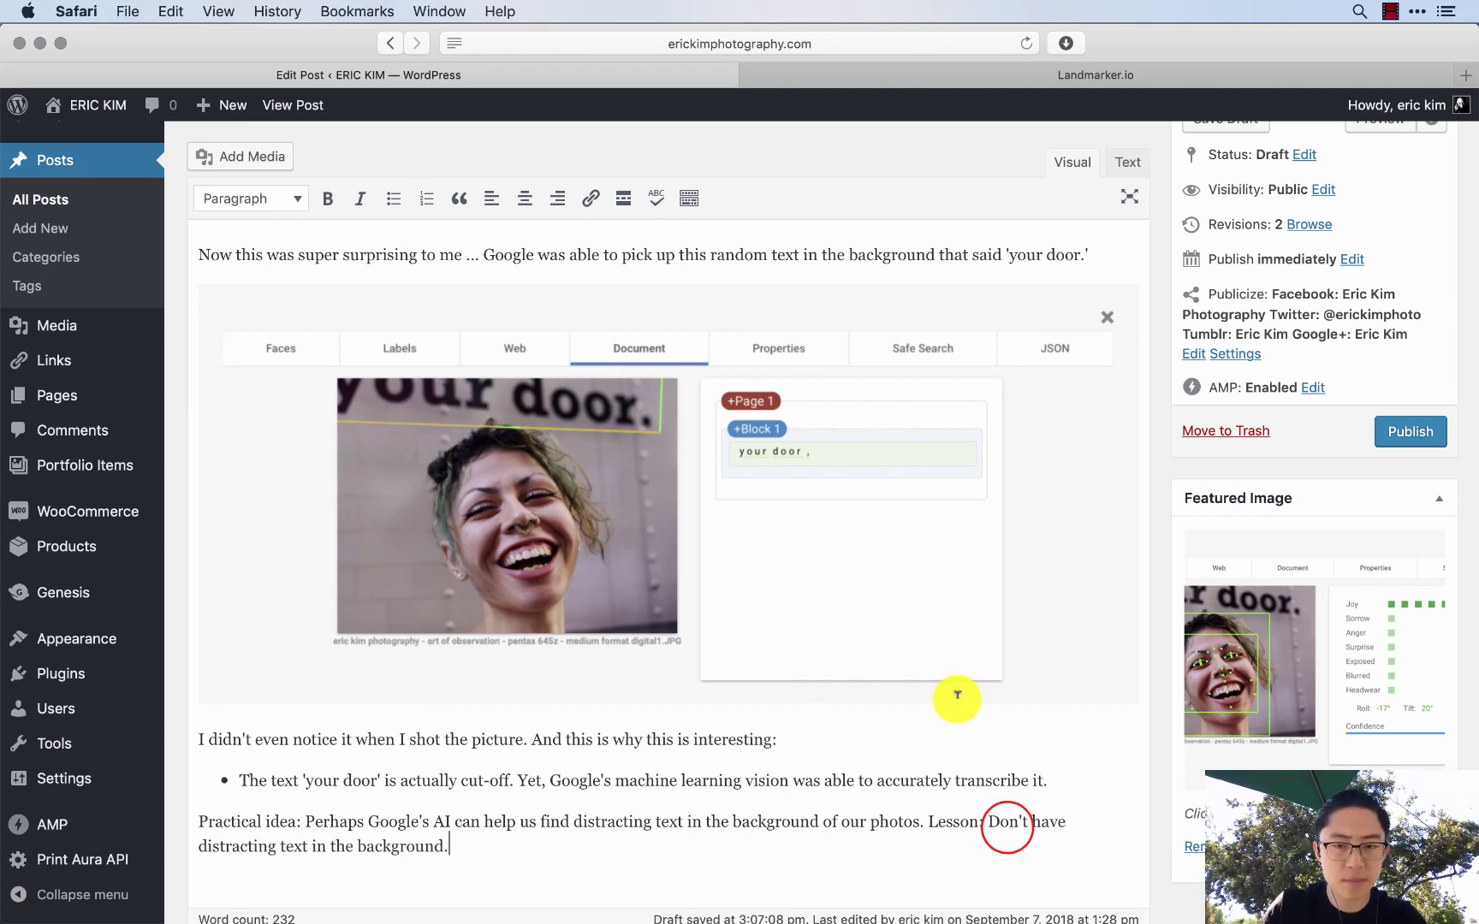
double_click(1005, 825)
key(shift+Down)
key(super+b)
key(Right)
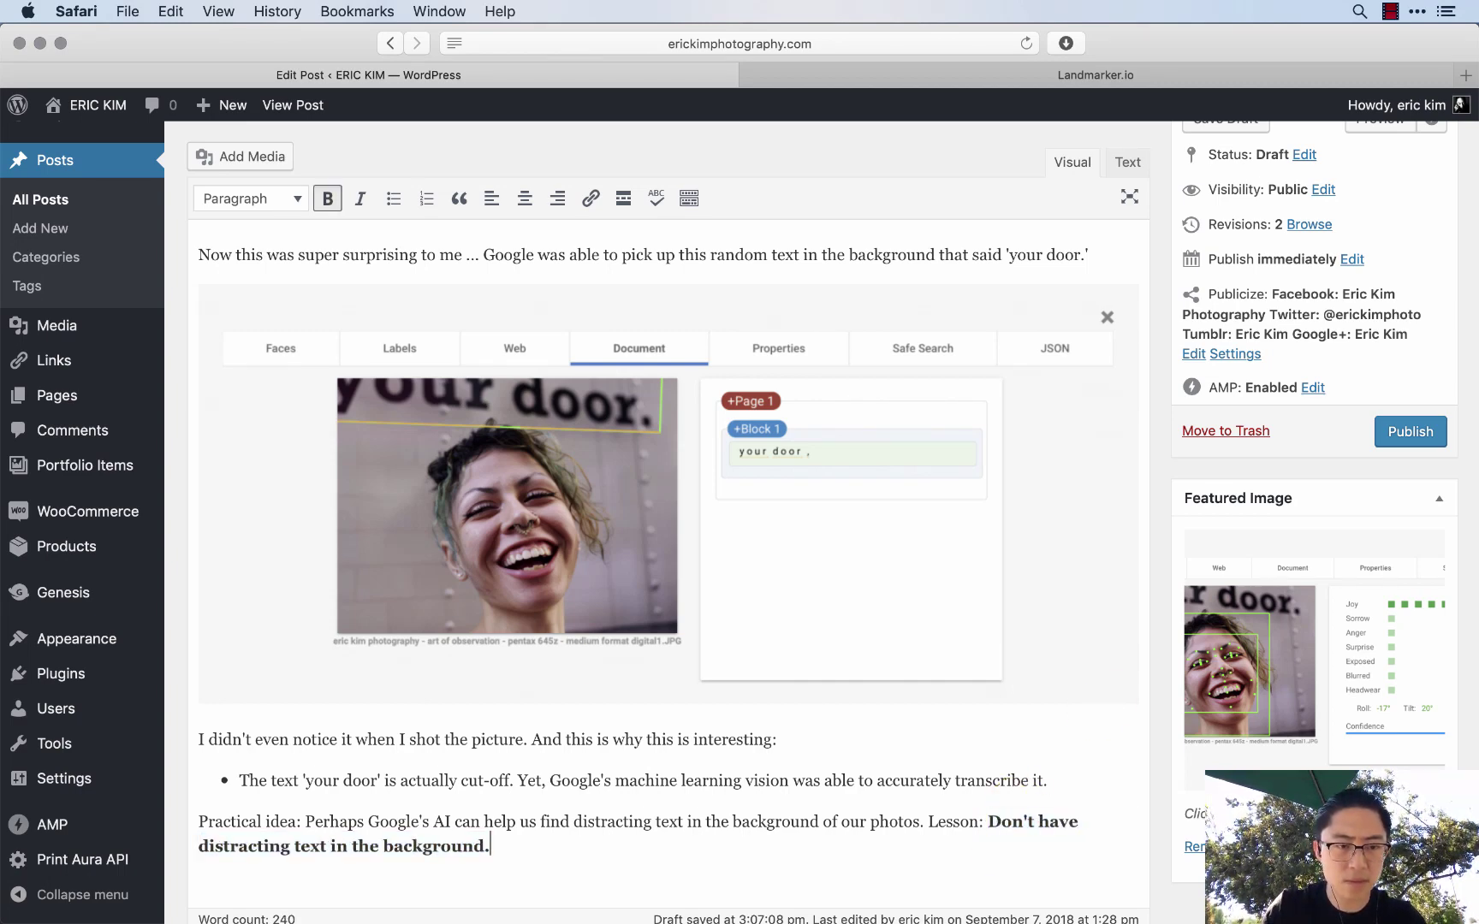
- Add a horizontal divider line below the bolded lesson sentence
key(Return)
text(---)
key(Return)
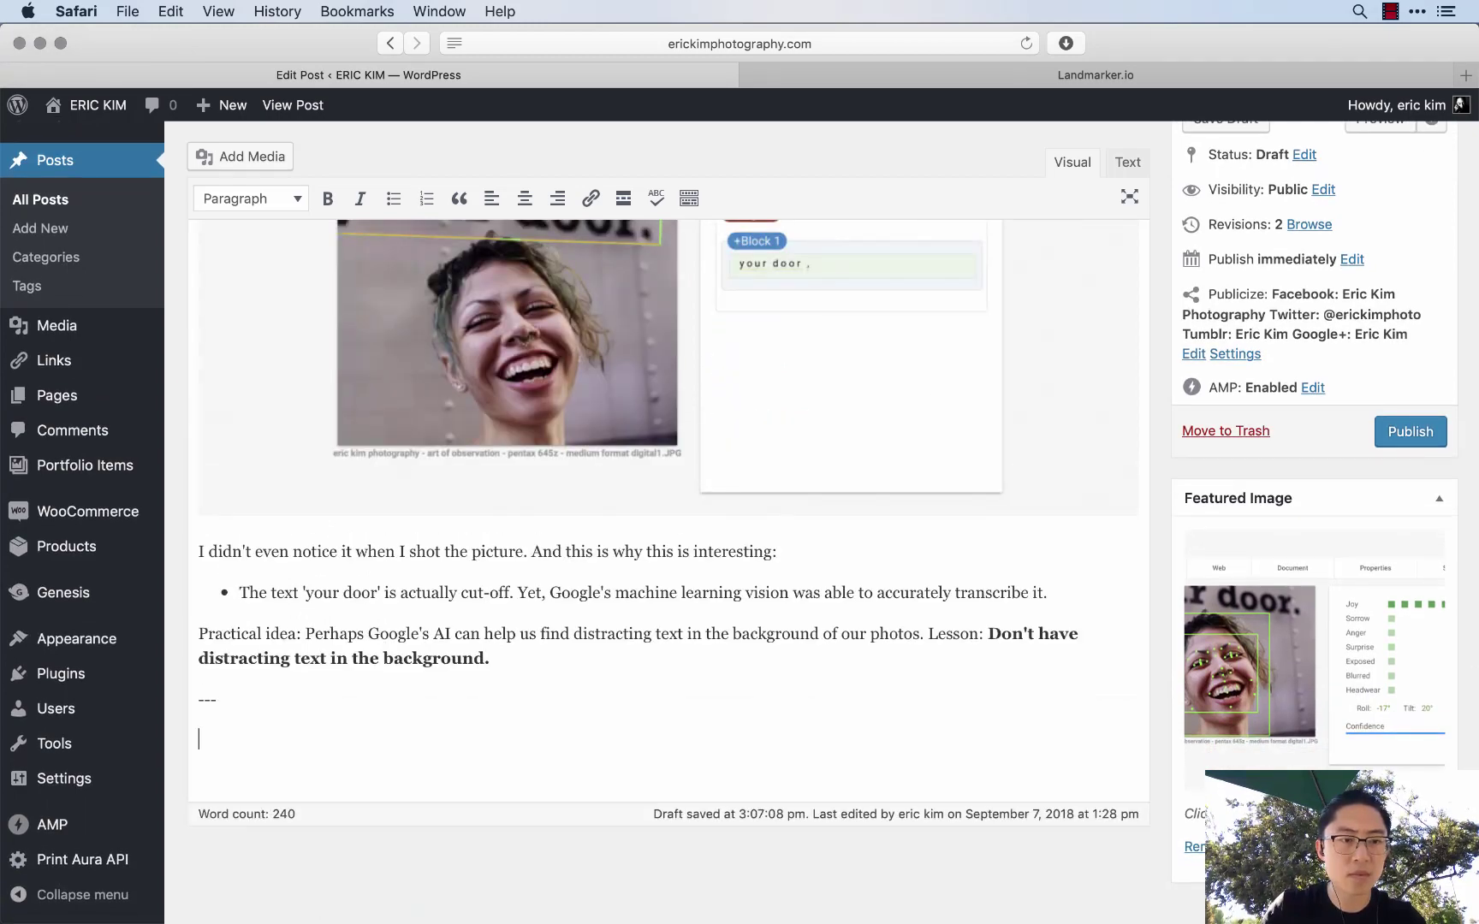
- Switch to Finder and preview the JSON results screenshot ending in "machine learning 29"
key(super+Tab)
key(Down)
key(space)
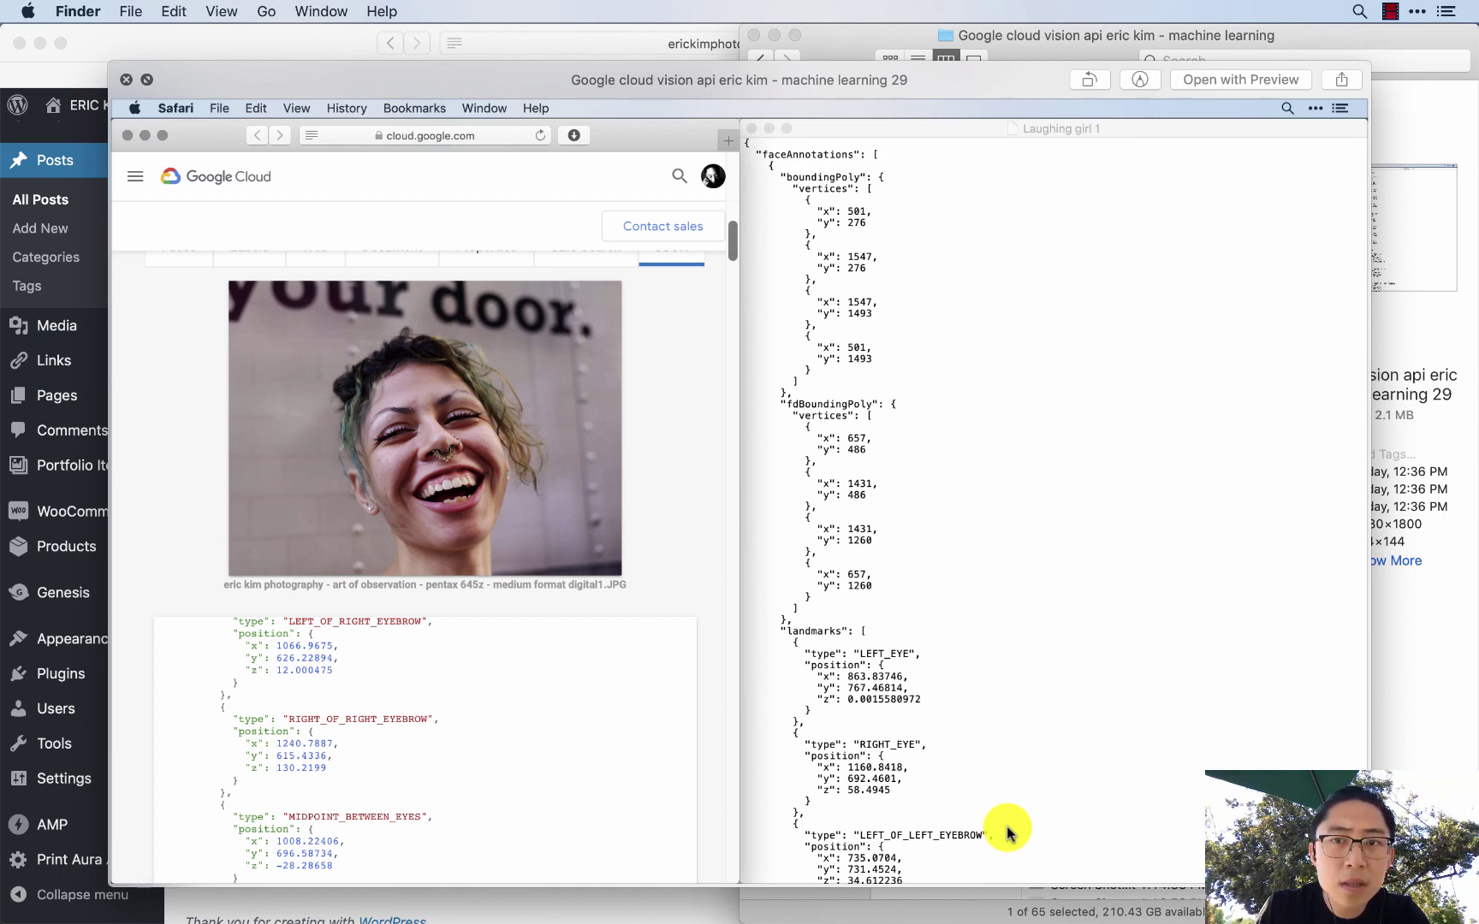
key(space)
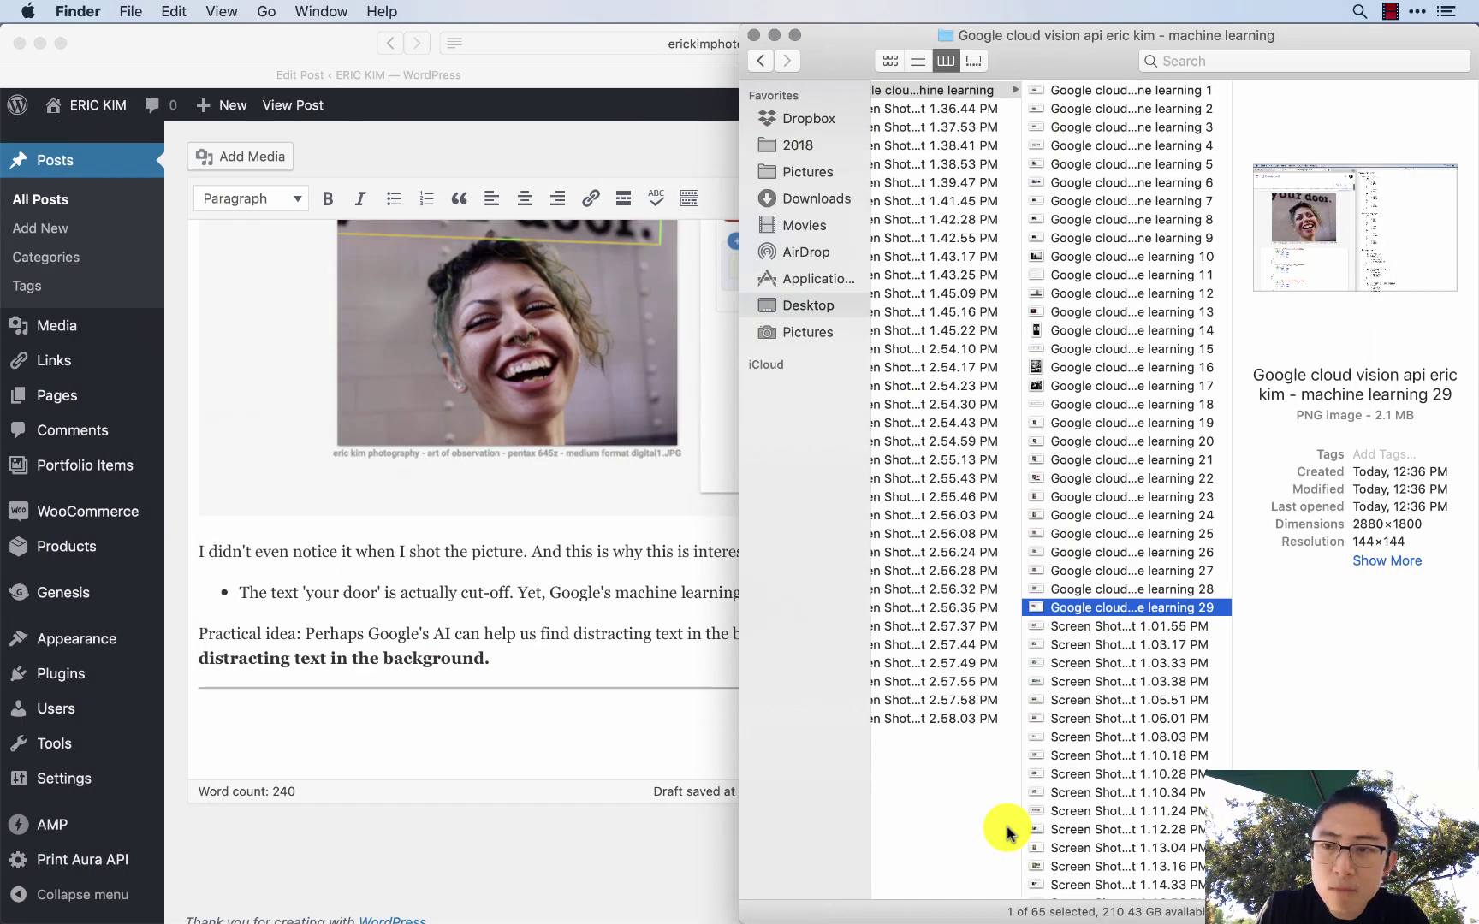
key(Down)
- Return to the draft in Safari, remove the divider line, and add the second-level heading "5. JSON Analysis" below the bolded lesson
key(super+Tab)
scroll(808, 751, up, 5)
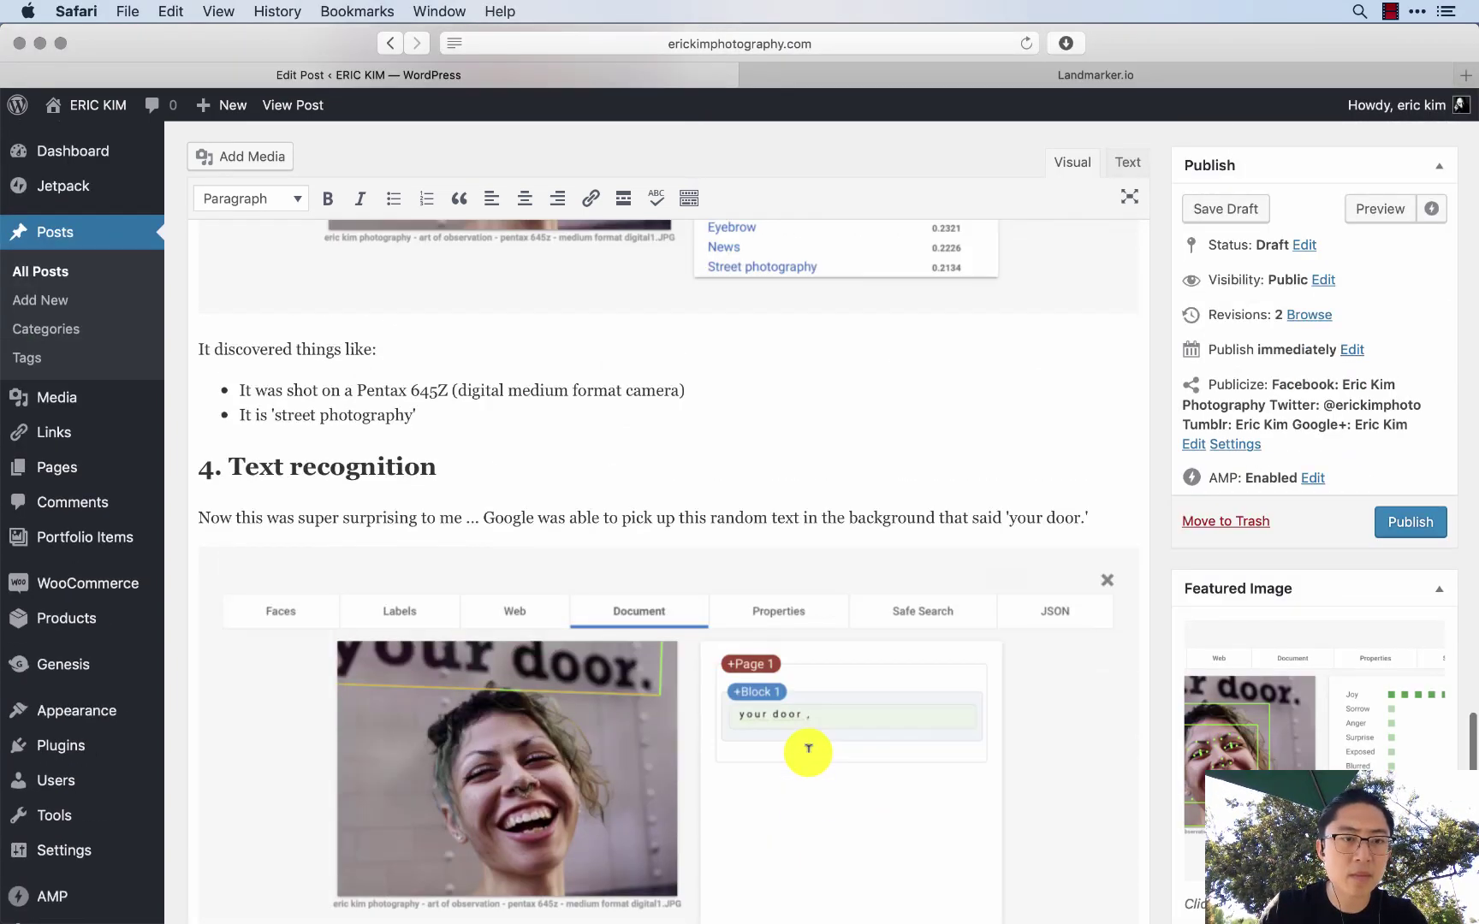
scroll(807, 749, down, 10)
text(5. JSOJN)
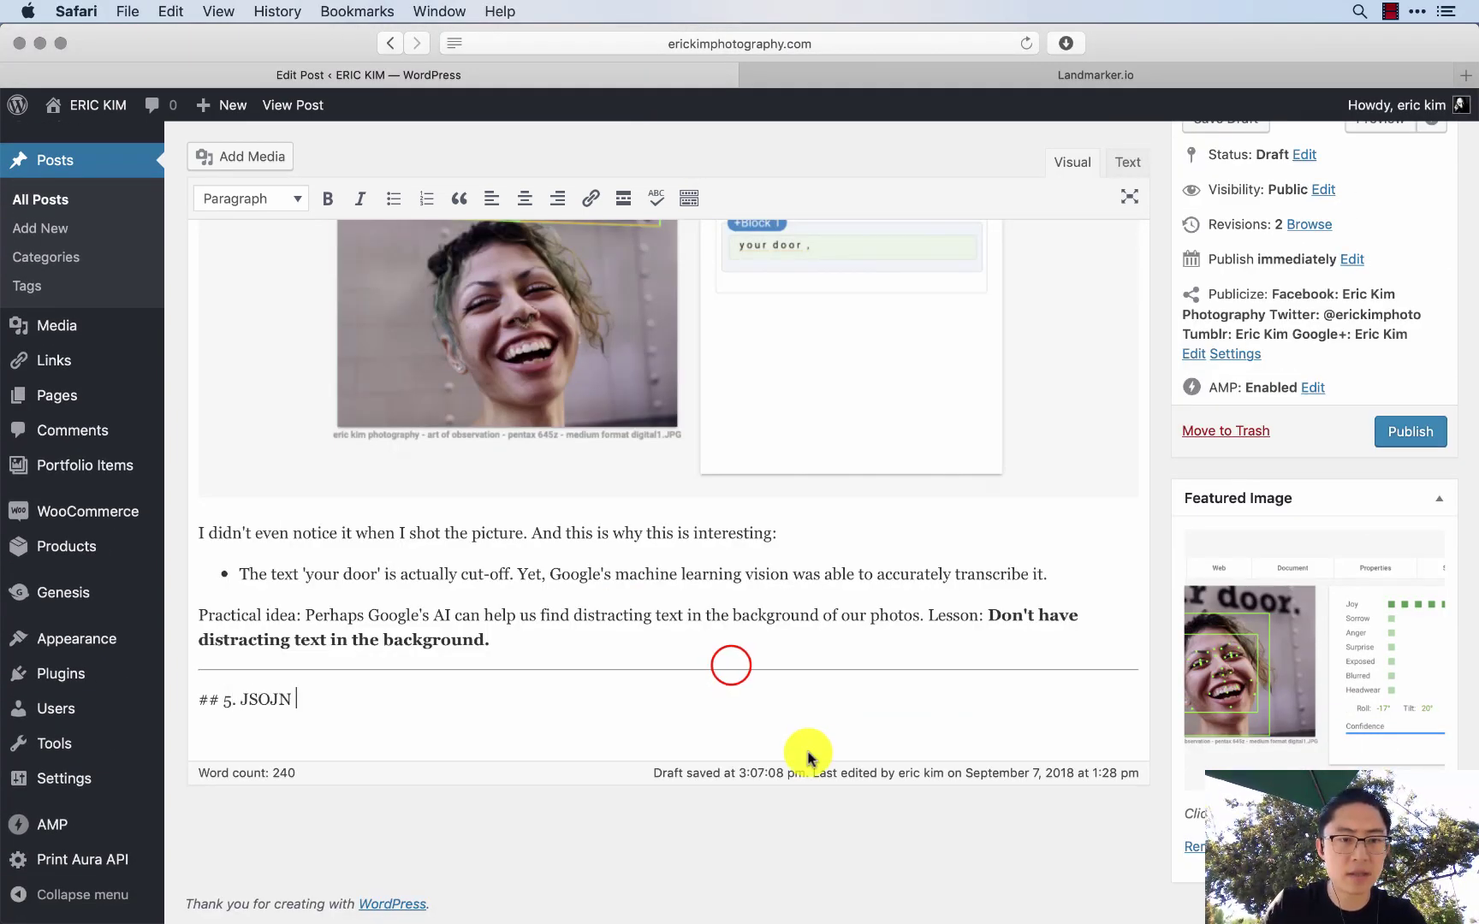
click(731, 663)
key(BackSpace)
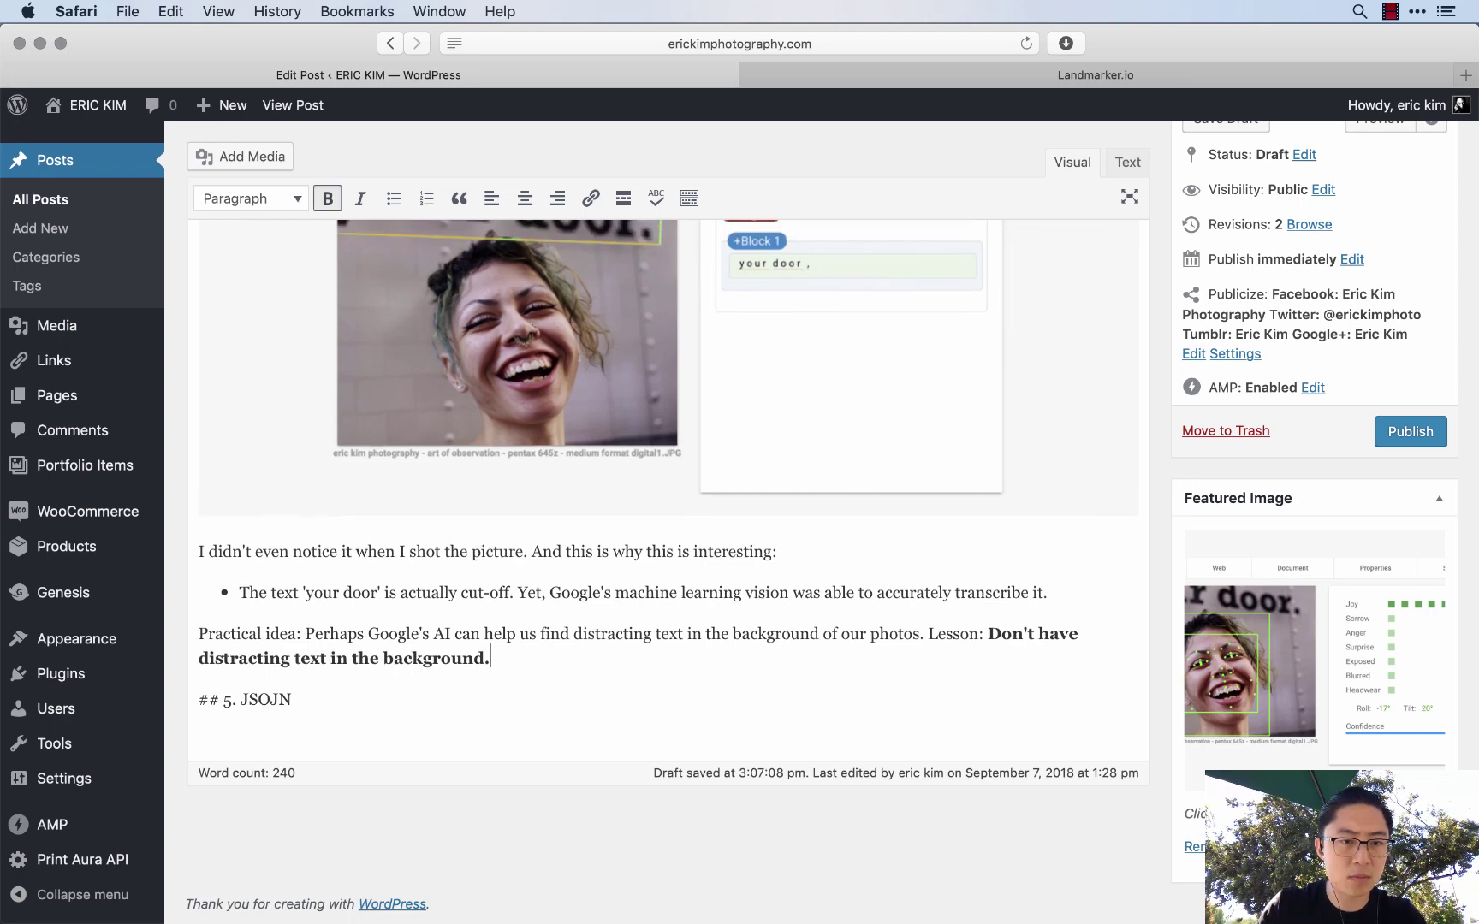
key(Down)
text(N Analysis)
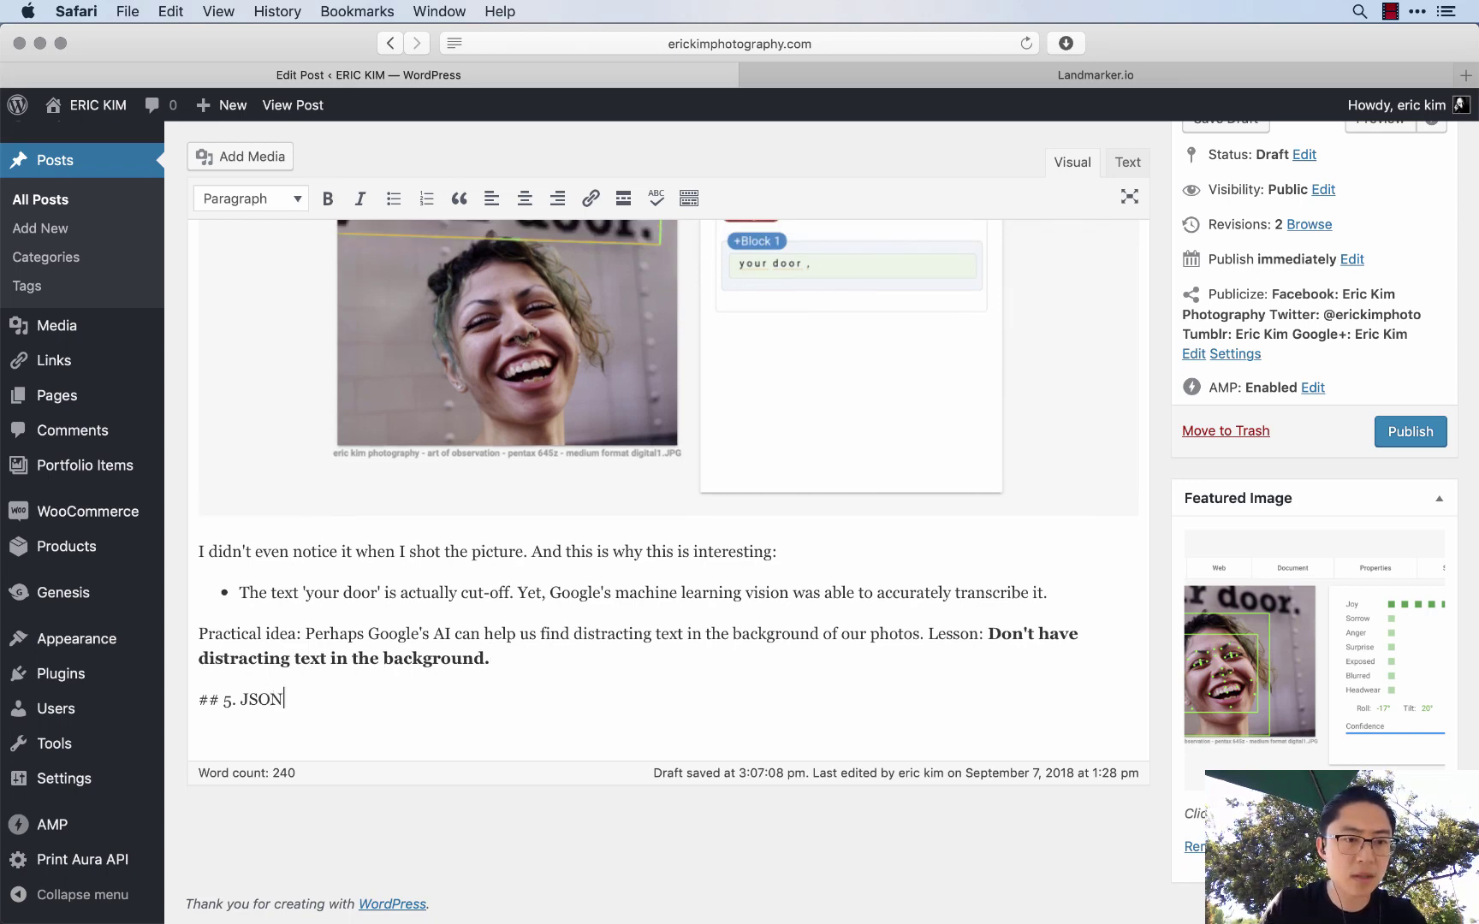
key(Return)
- Switch to Finder, upload the "machine learning 29" screenshot into the WordPress draft, and preview the file
key(super+Tab)
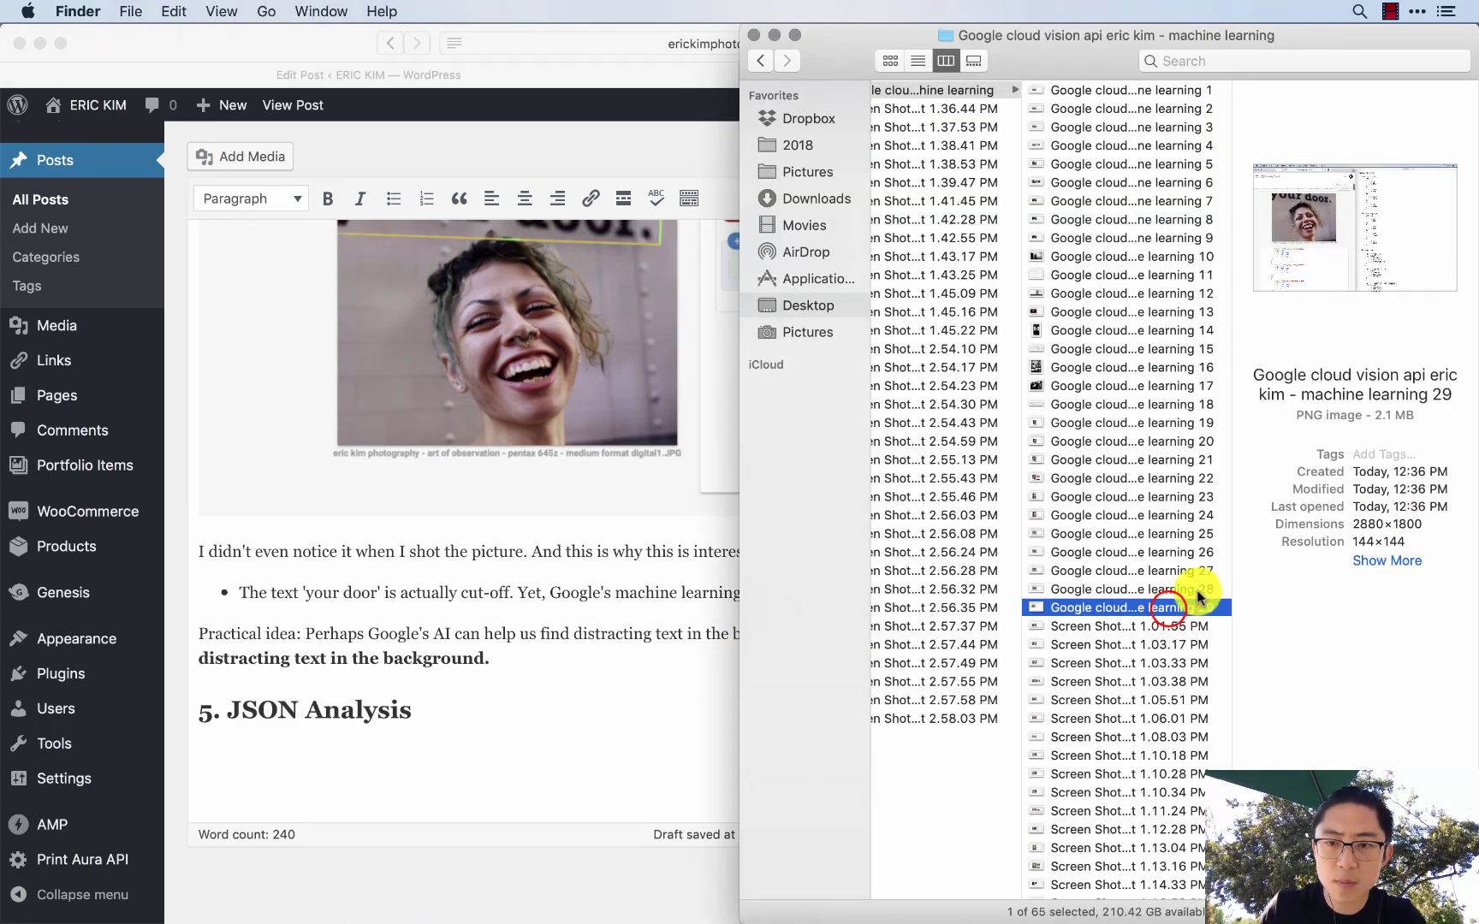
drag(1152, 604, 428, 705)
key(space)
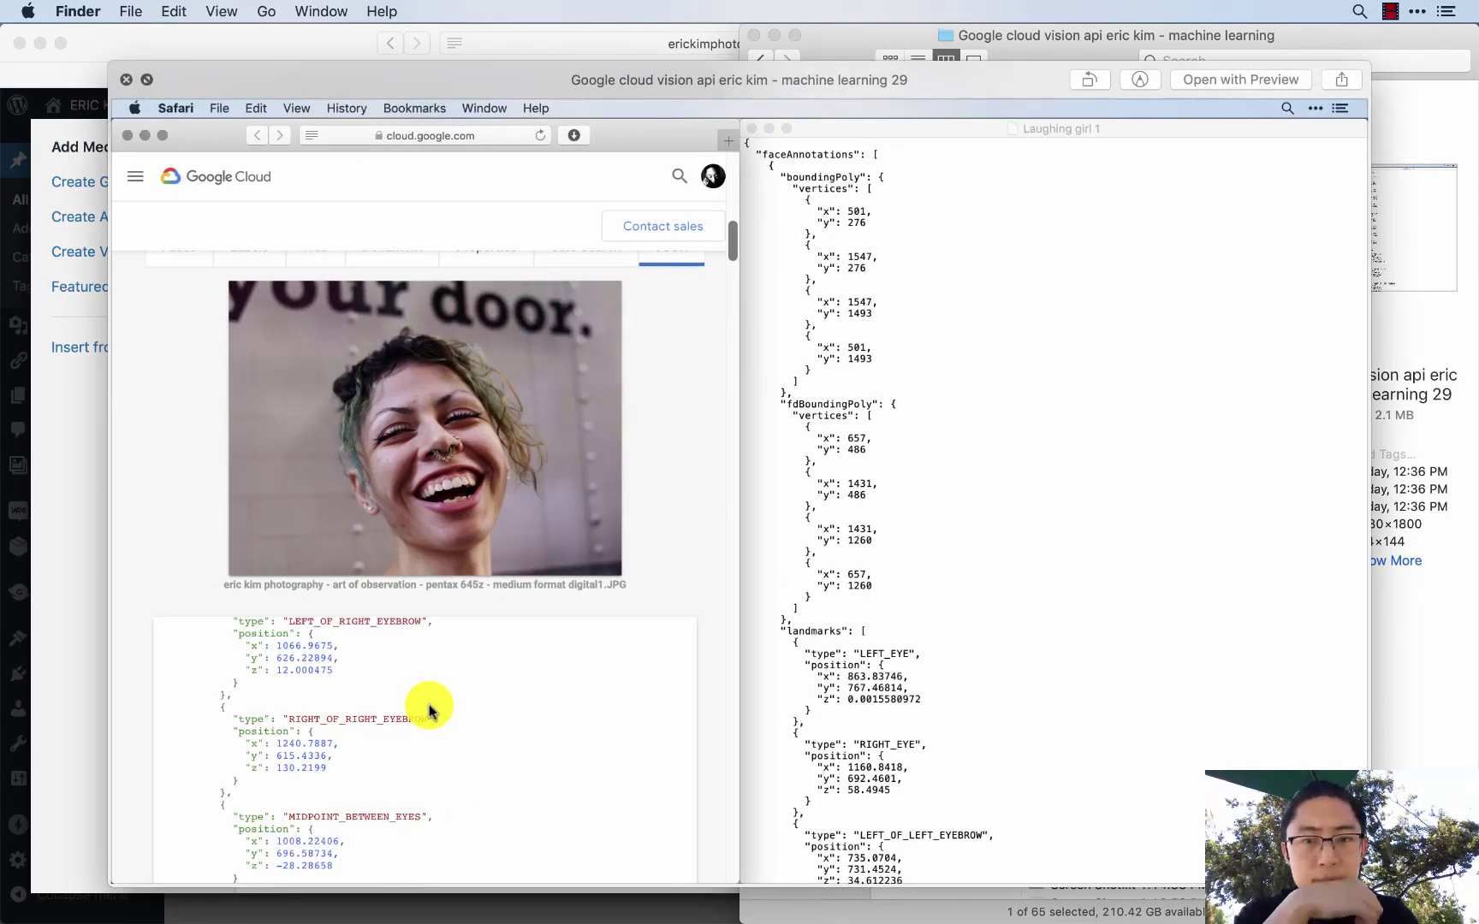
key(space)
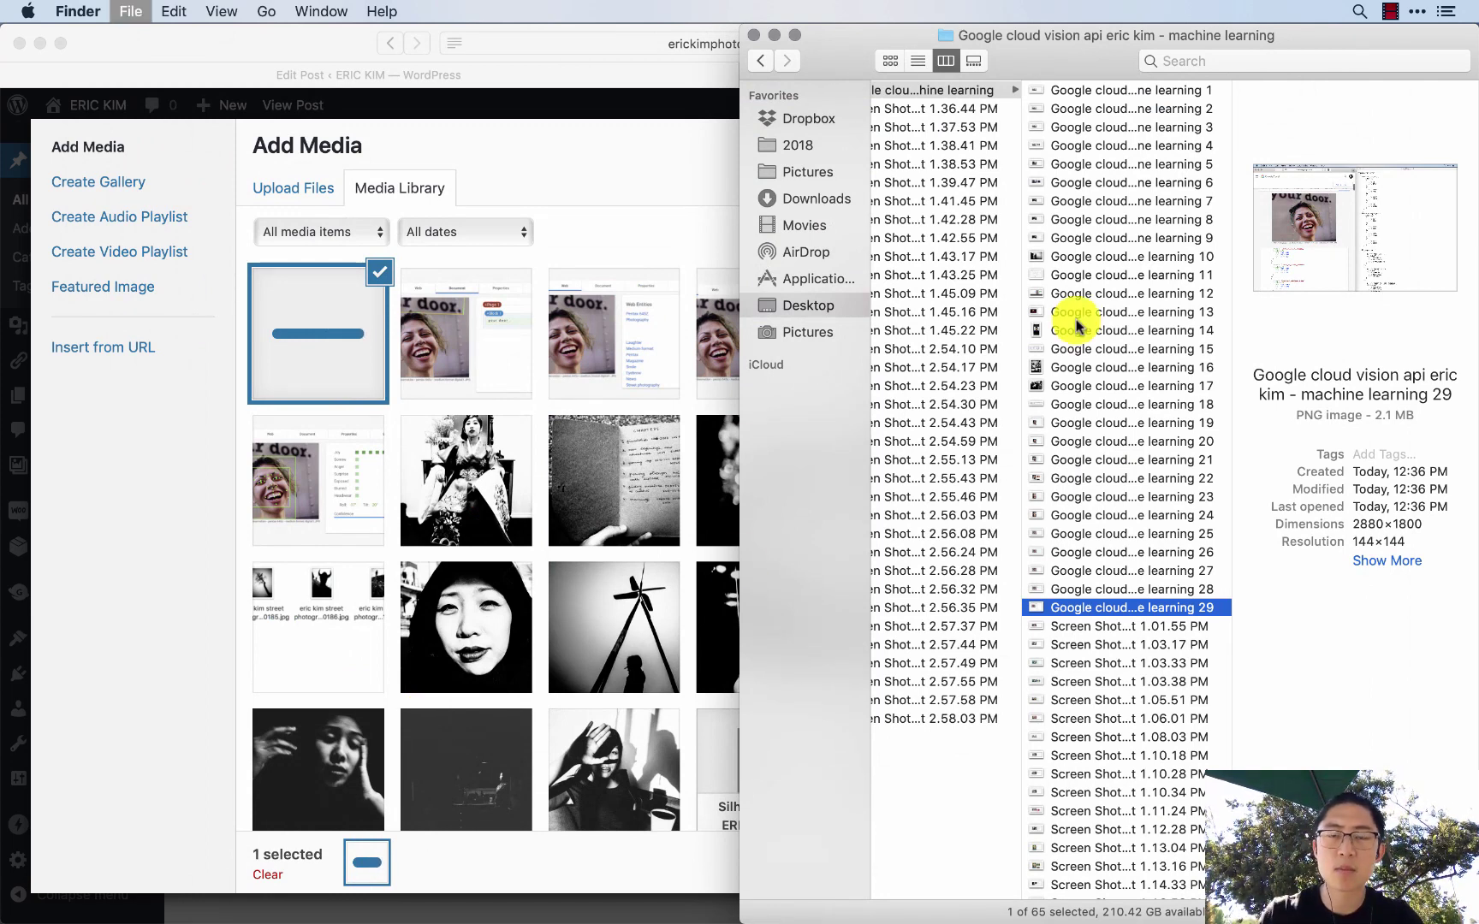
- Open the Downloads folder in a new Finder tab, view the test1 text file inside Google Cloud Test v1, and quit TextEdit
key(super+t)
key(Down)
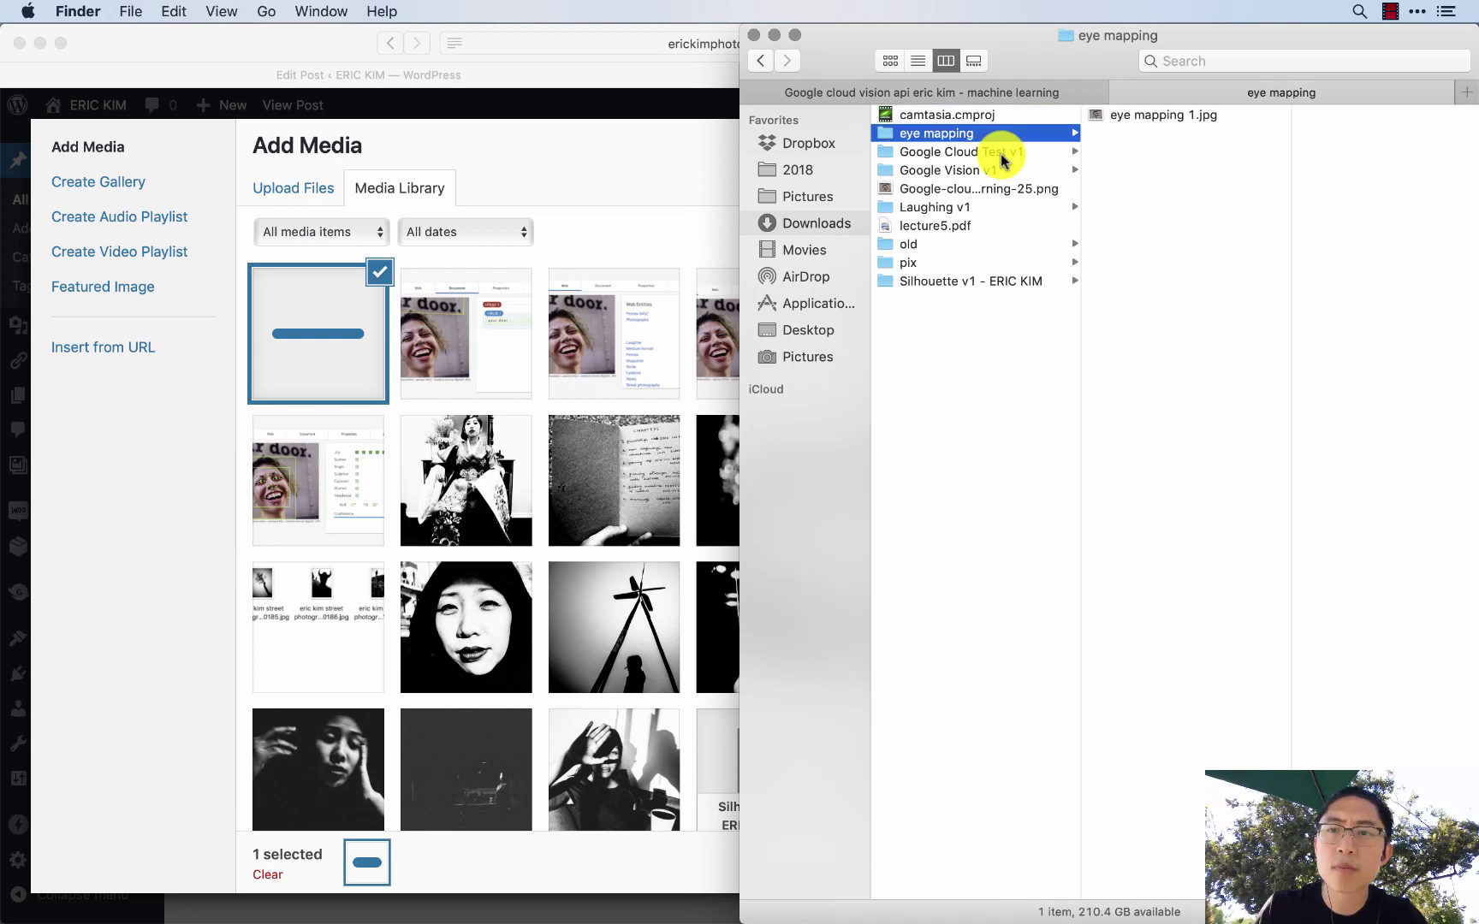
key(Down)
key(Right)
key(Down)
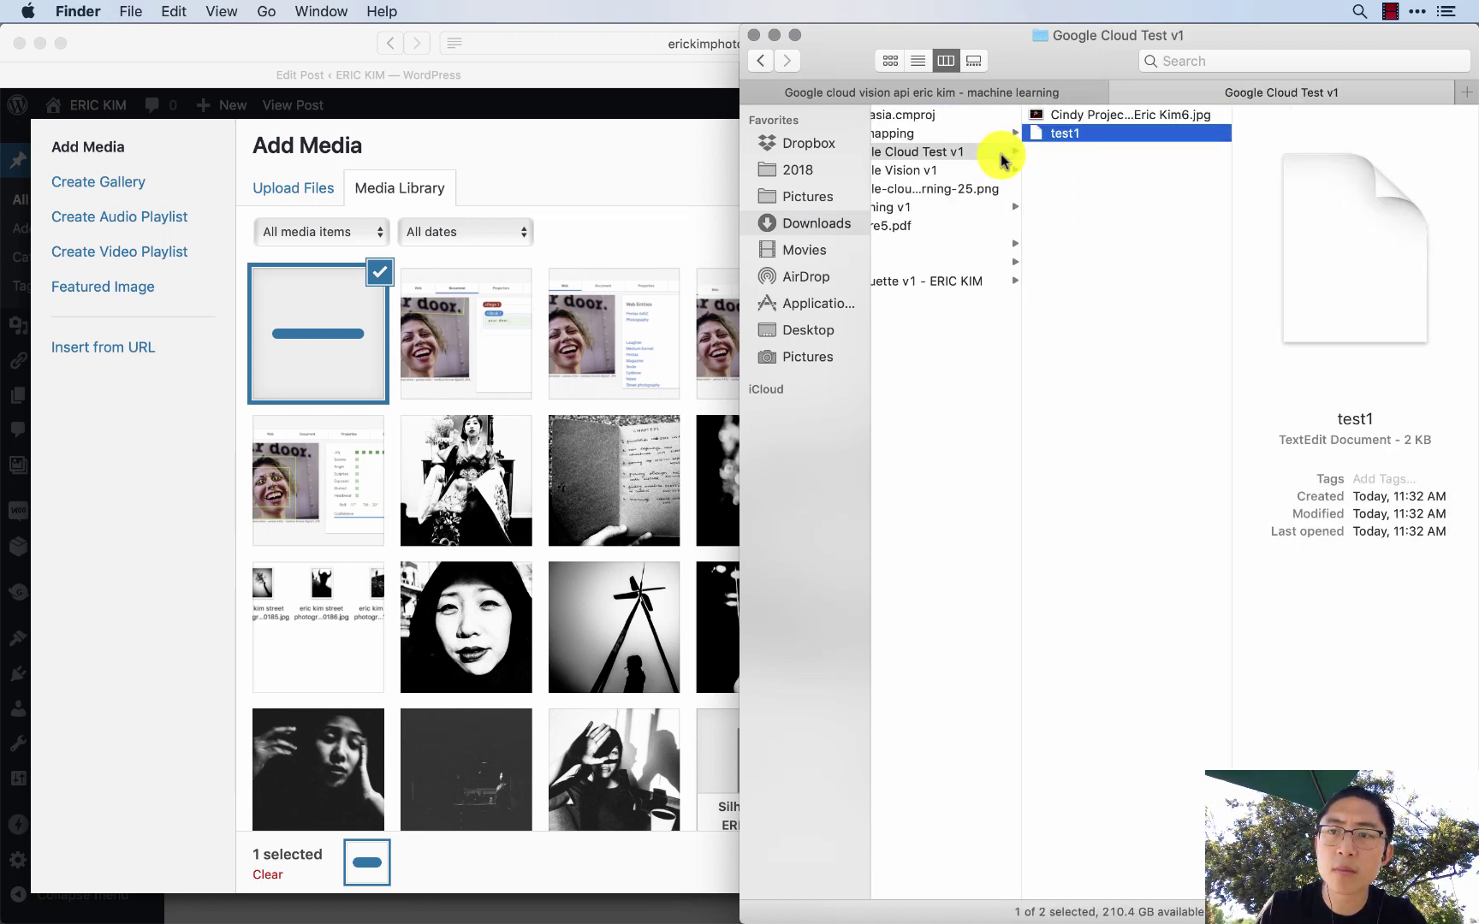
key(space)
key(space)
click(1151, 128)
click(1151, 128)
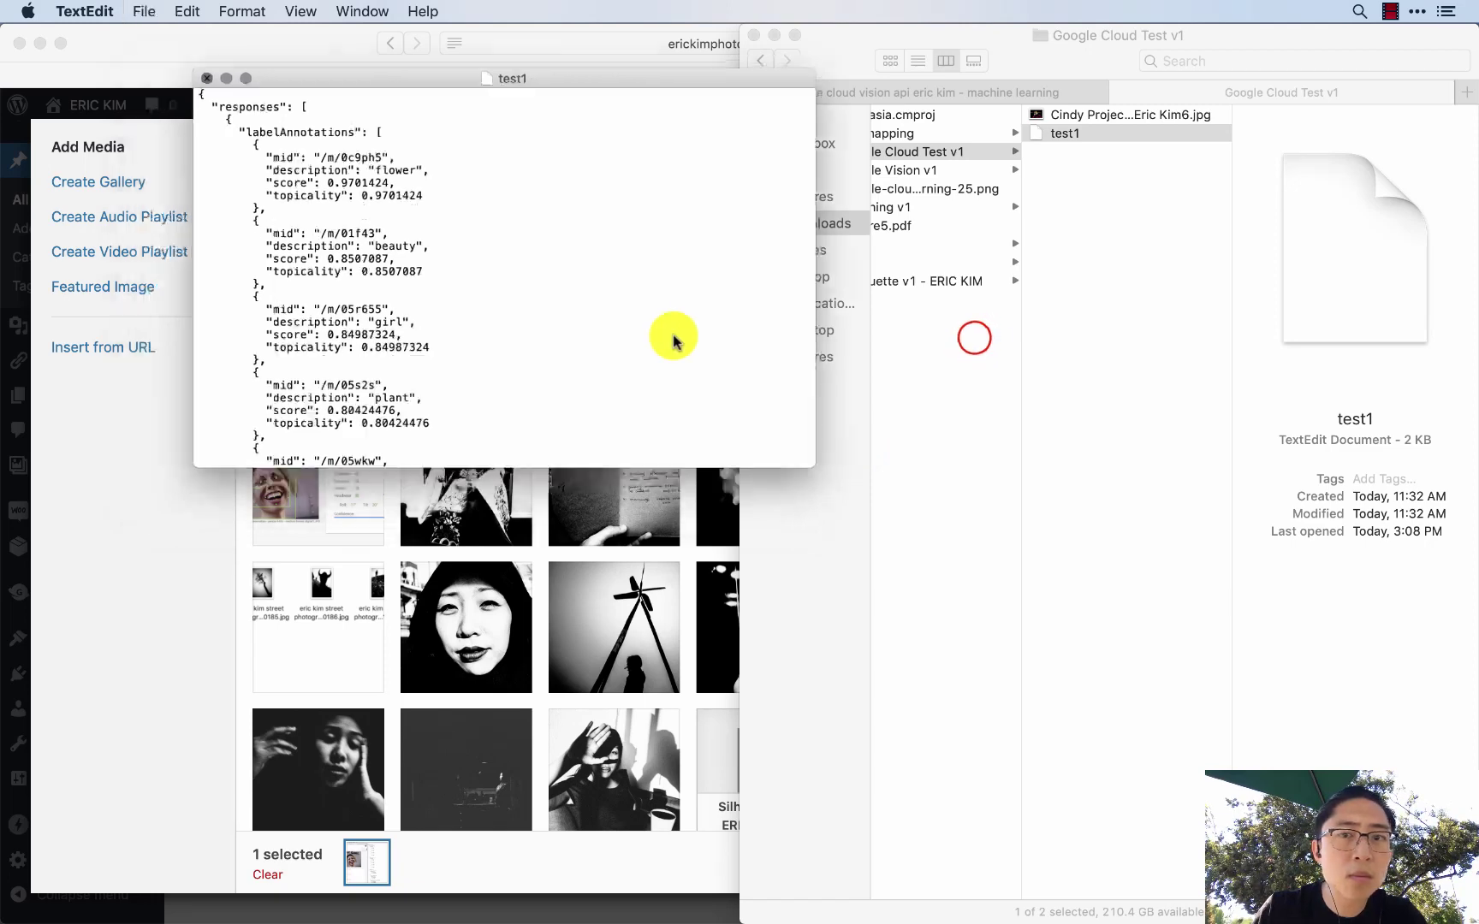
key(super+q)
- Look through the files in the Google Vision v1 folder and close the extra Finder tab
key(Left)
key(Down)
key(Right)
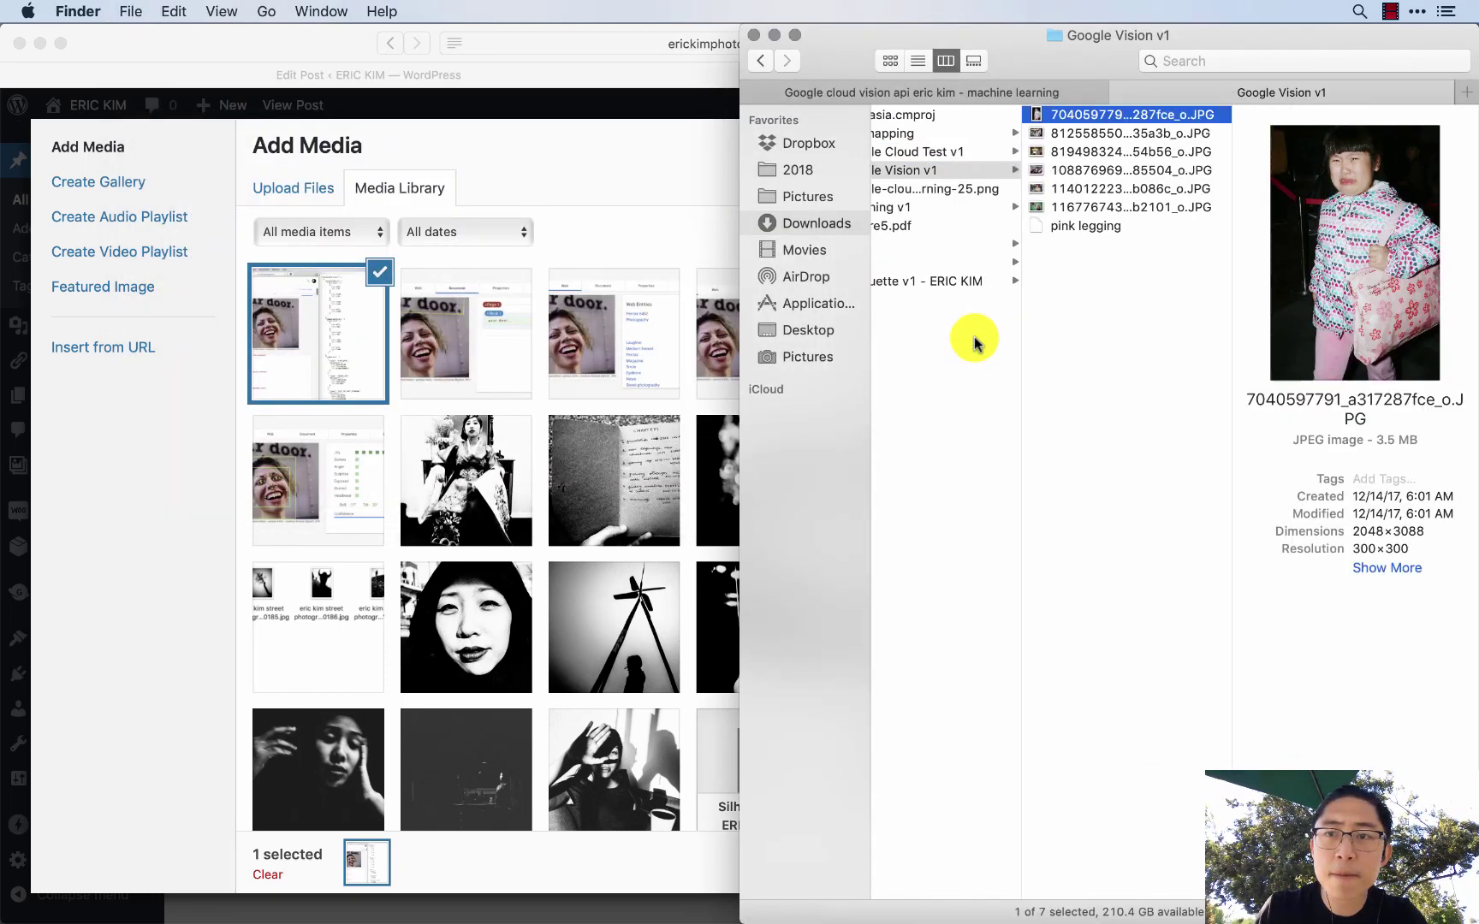
key(Down)
key(Down)
key(Down)
key(Down)
key(Down)
key(Down)
key(super+w)
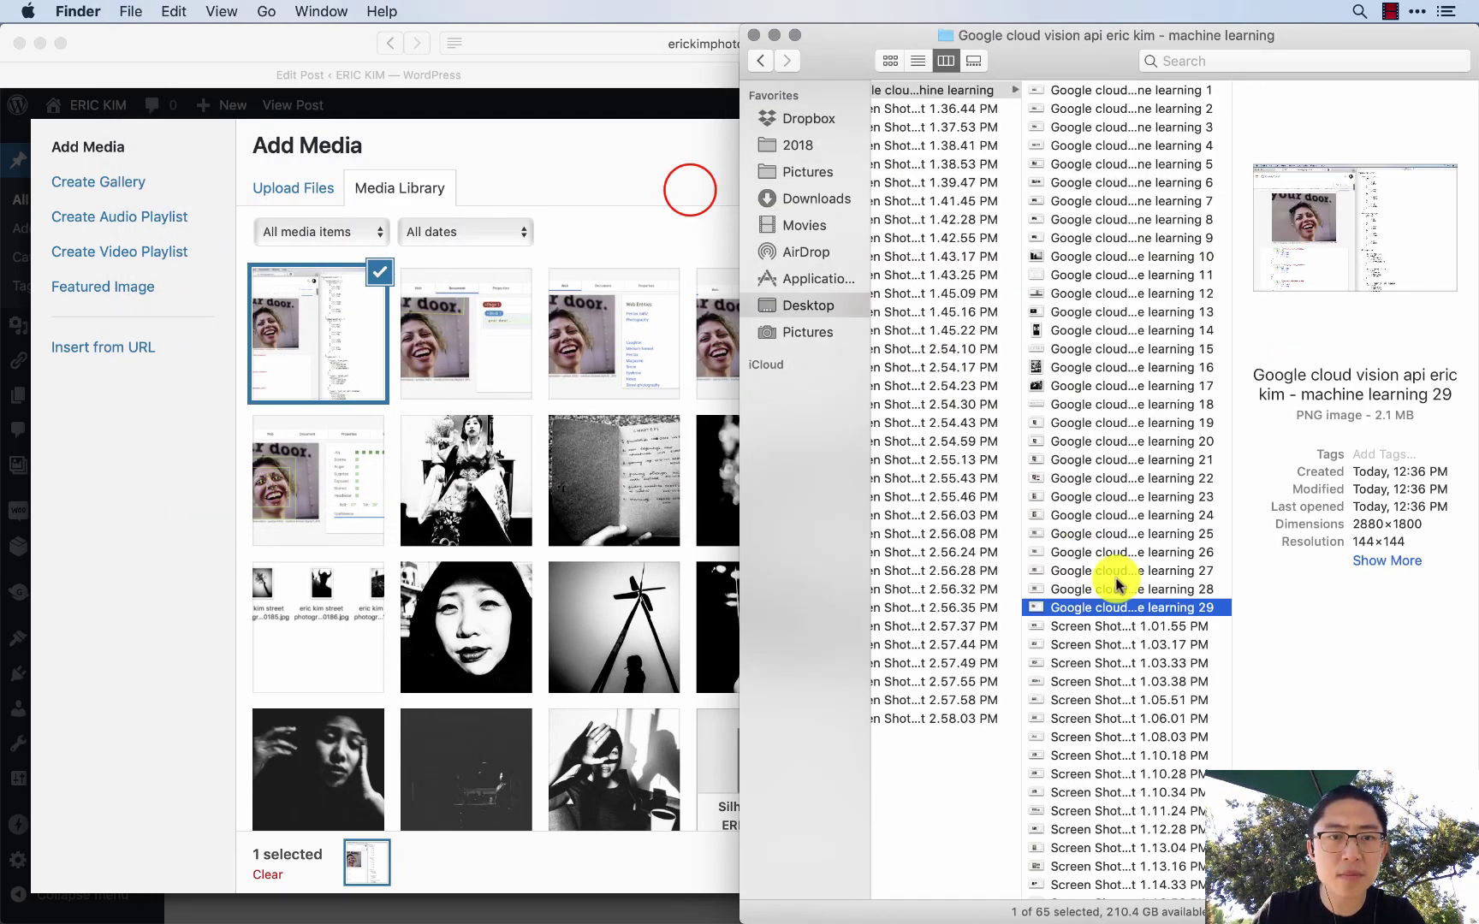
- Return to Safari and insert the uploaded JSON results screenshot below the "5. JSON Analysis" heading
key(super+Tab)
click(686, 189)
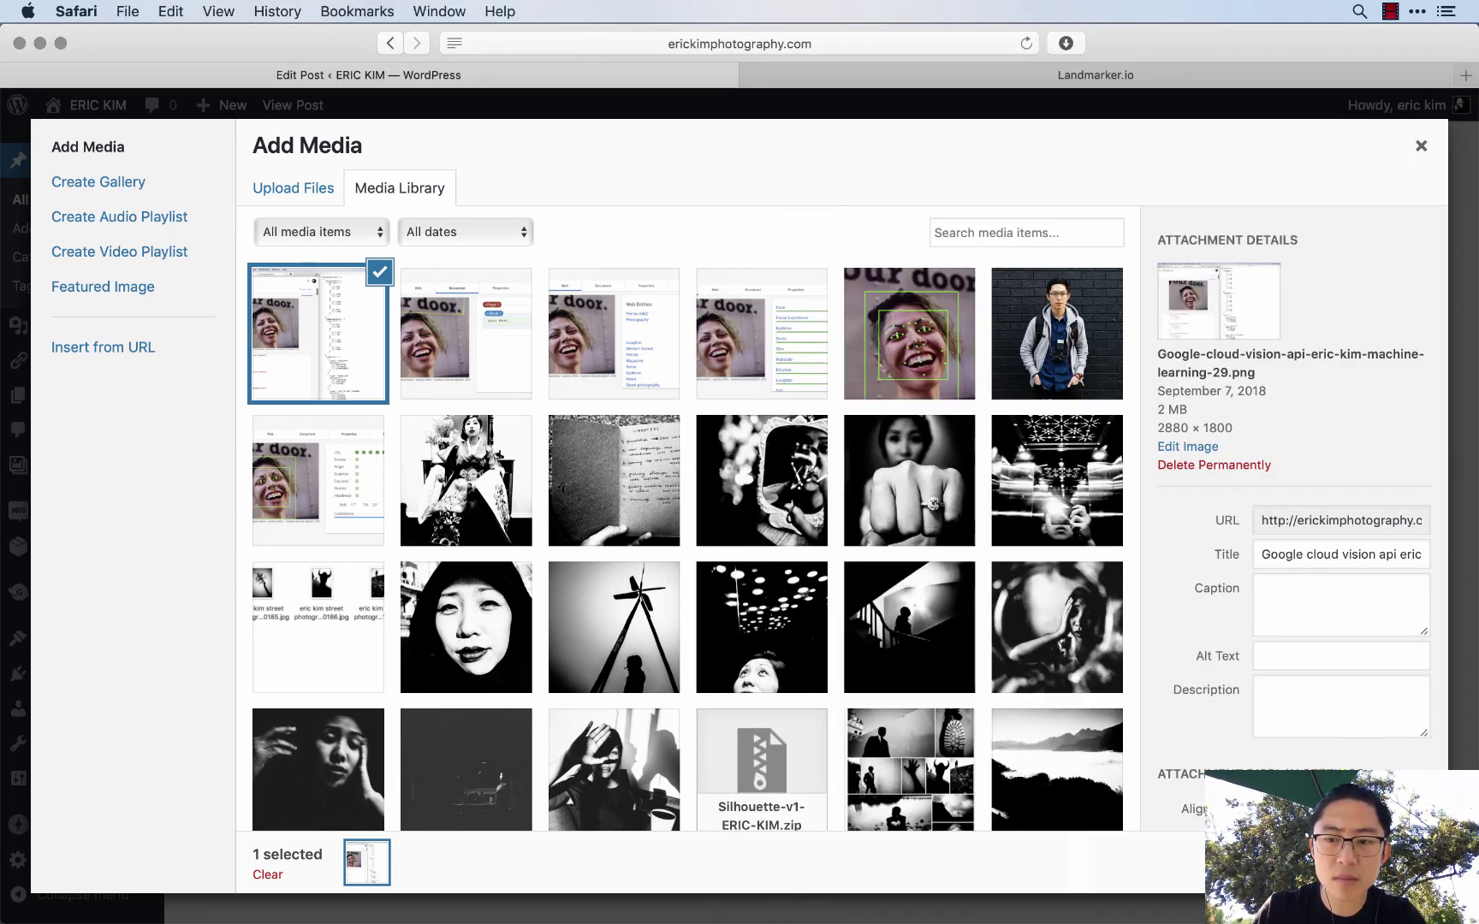
click(1378, 868)
- Write "Then Google is able to use this language called 'JSON' to make a text file of all the annotation data:" below the JSON Analysis heading
click(466, 494)
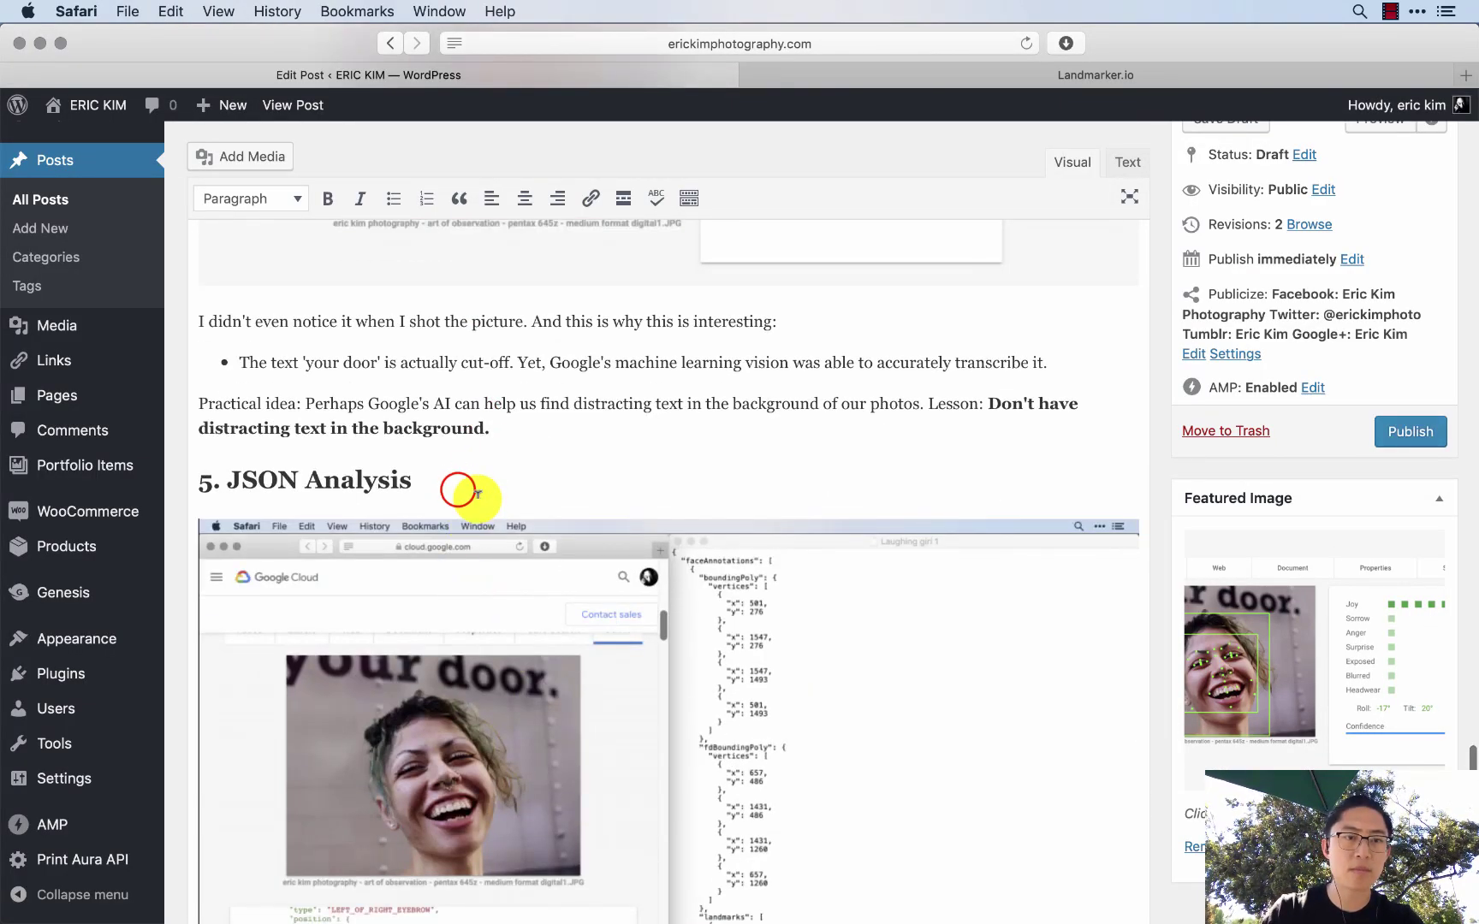
click(458, 489)
key(Return)
text(Then Googl)
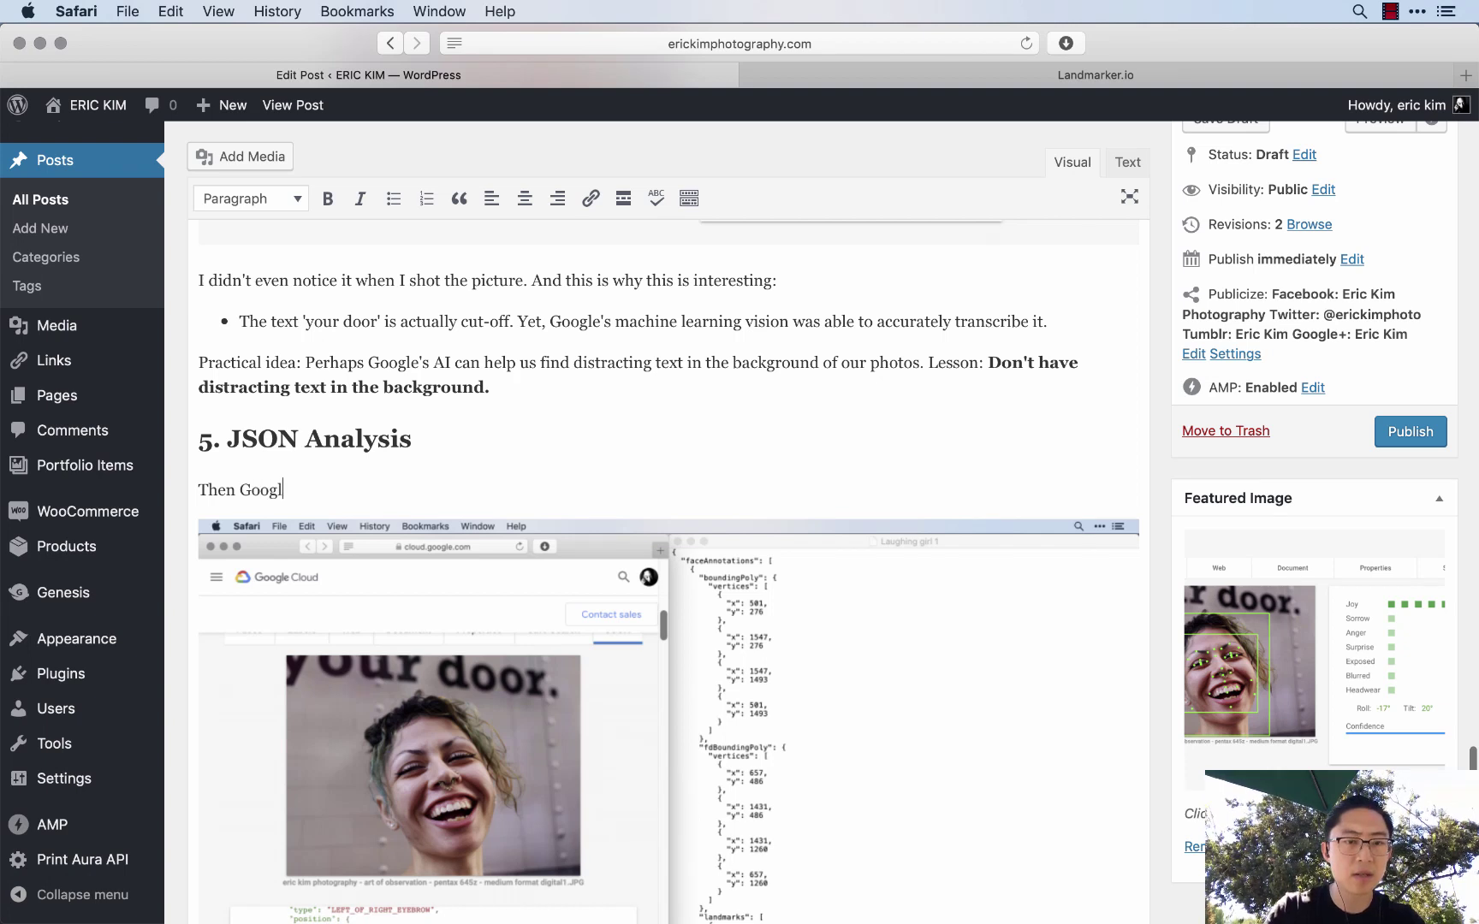
text(e is able to use this )
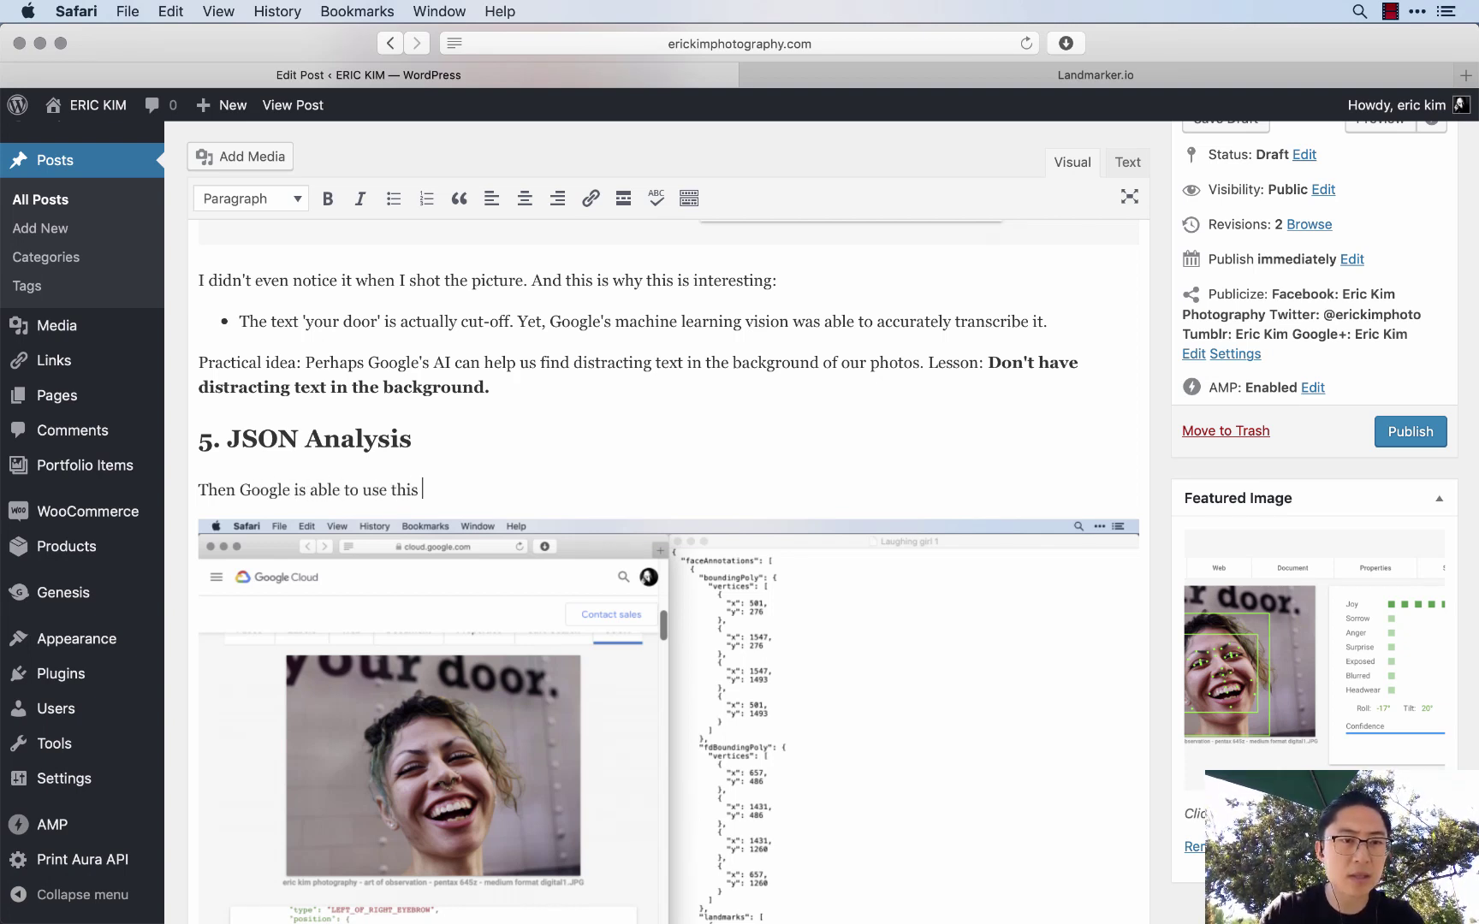
text(language called )
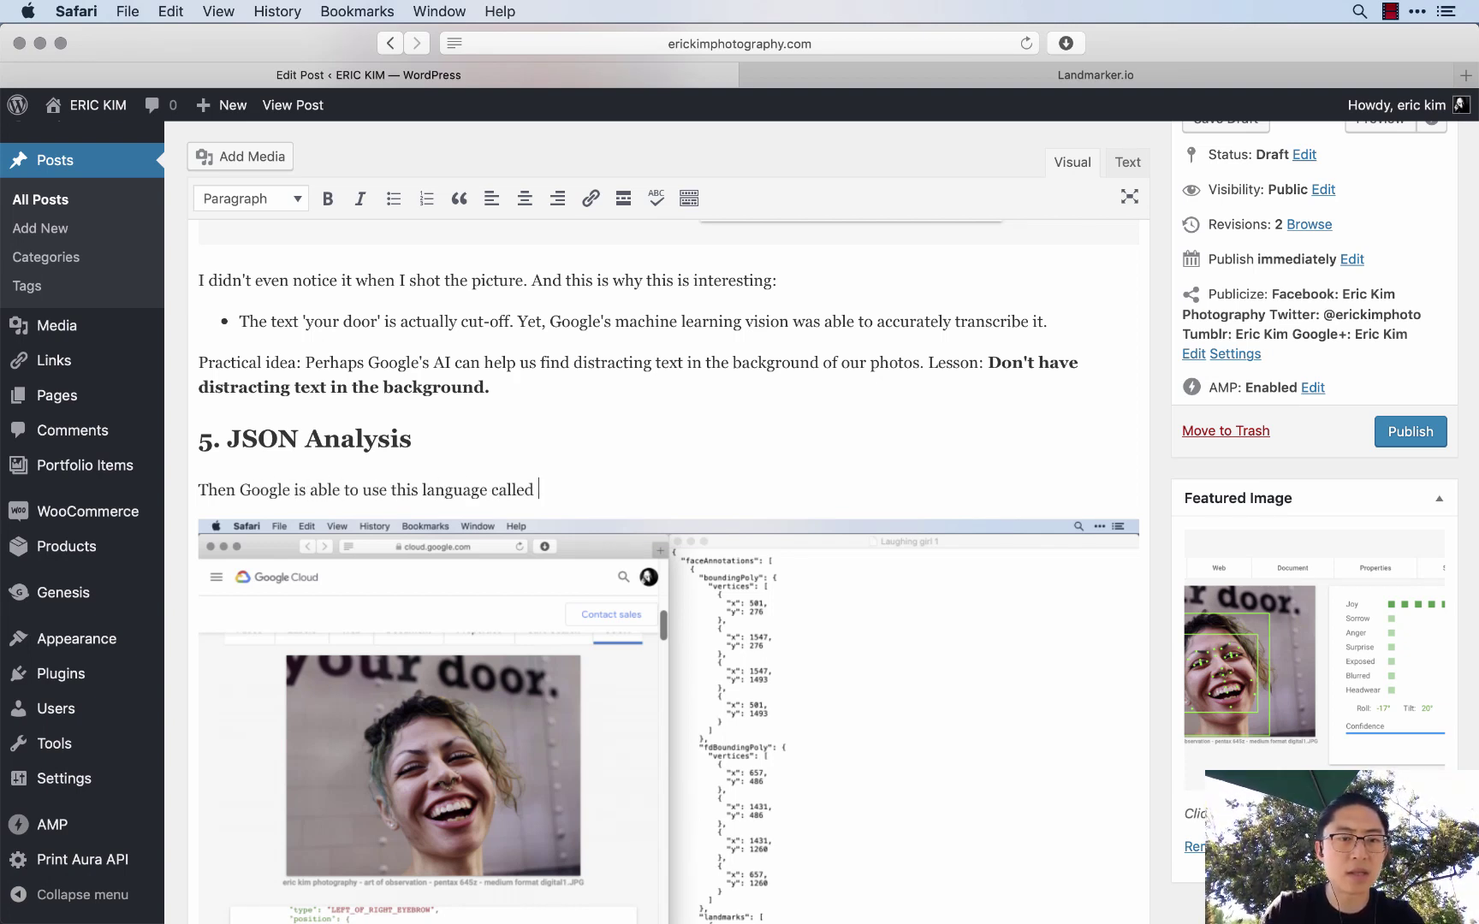
text('JSON' to make a tex)
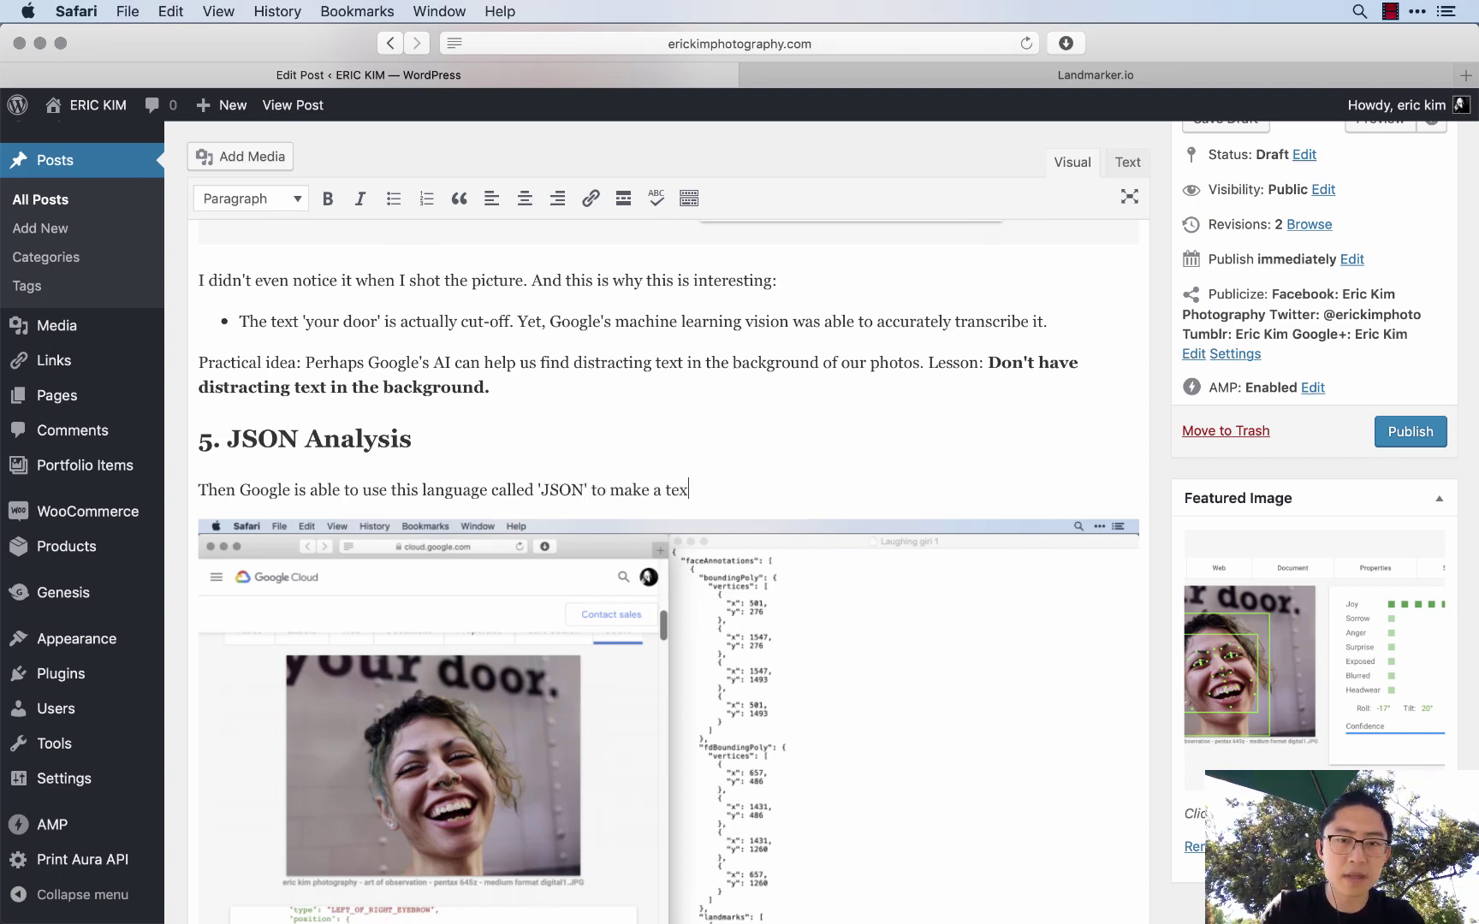
text(t file of all the annotat)
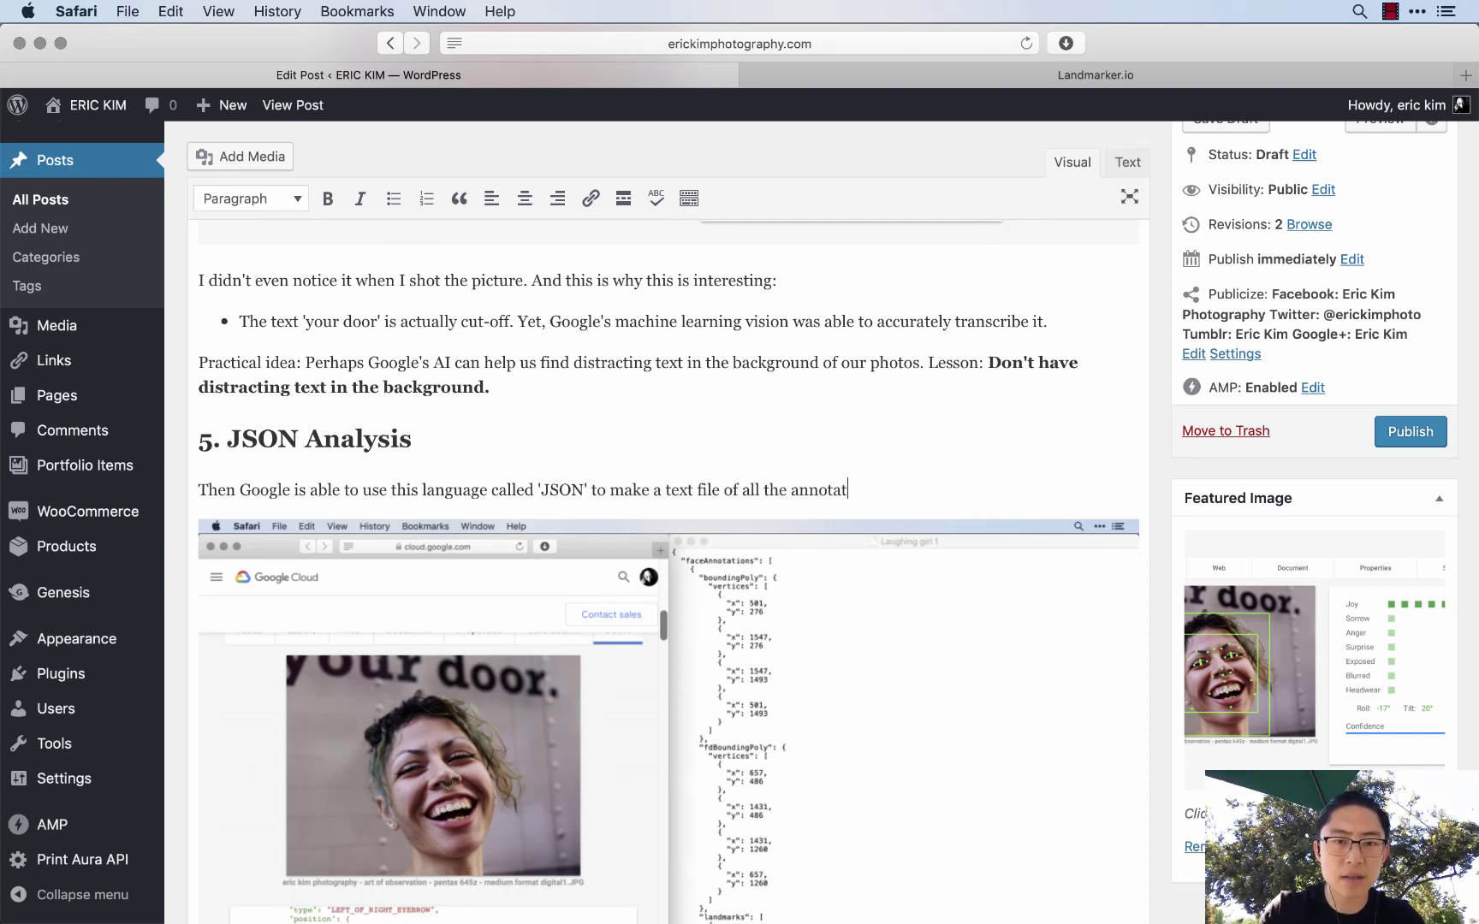
text(ion data)
scroll(668, 572, down, 3)
text(:)
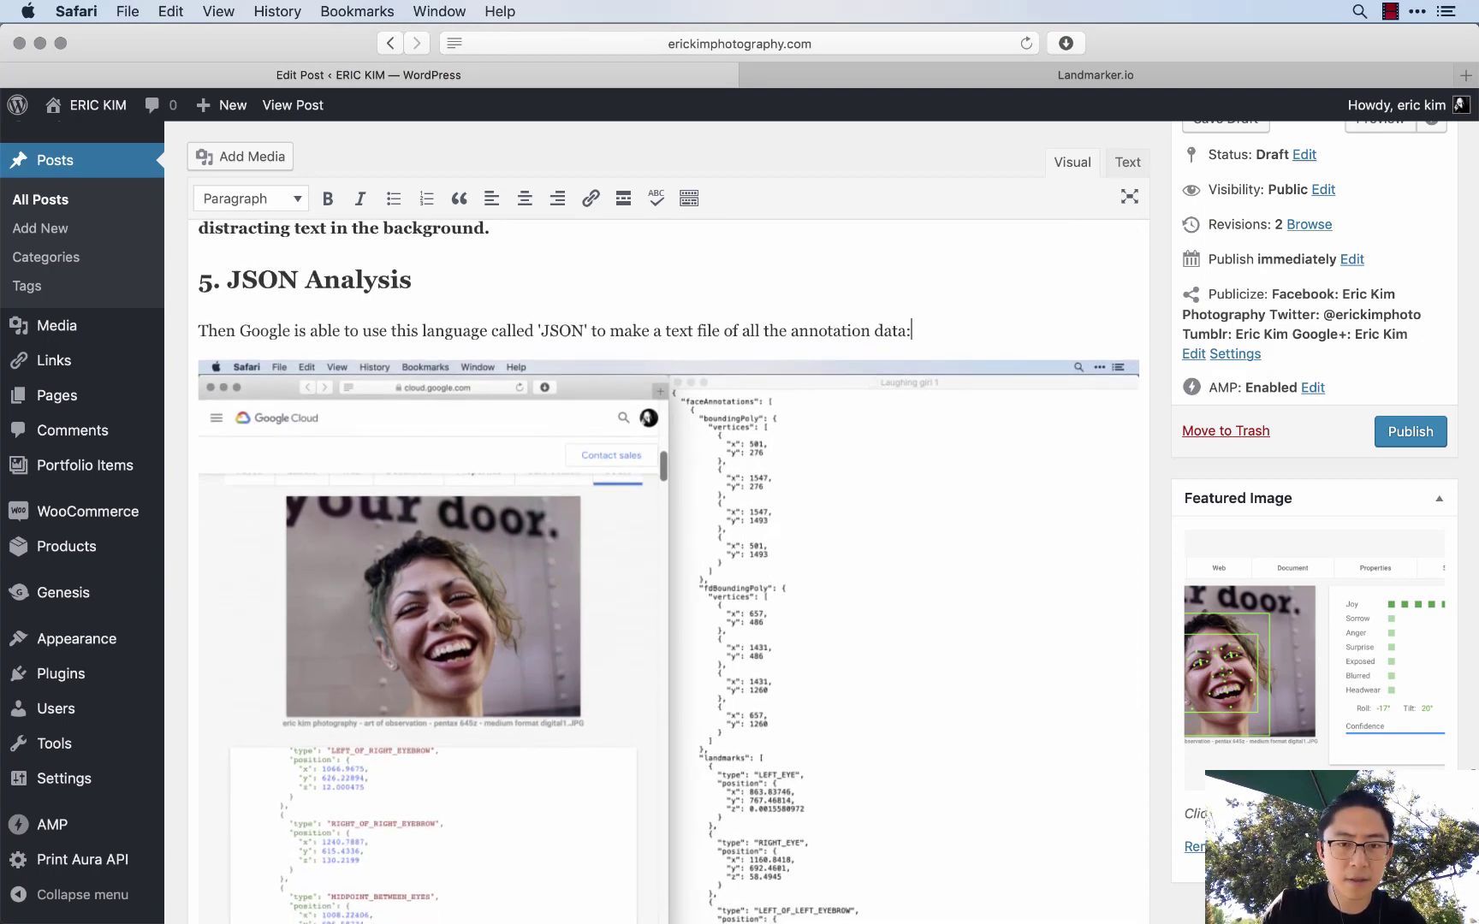
- Below the image write "To me this is interesting because it is a new way to see pictures (from the perspective of a machine)." and add a divider
scroll(667, 571, down, 3)
click(199, 858)
text(To m)
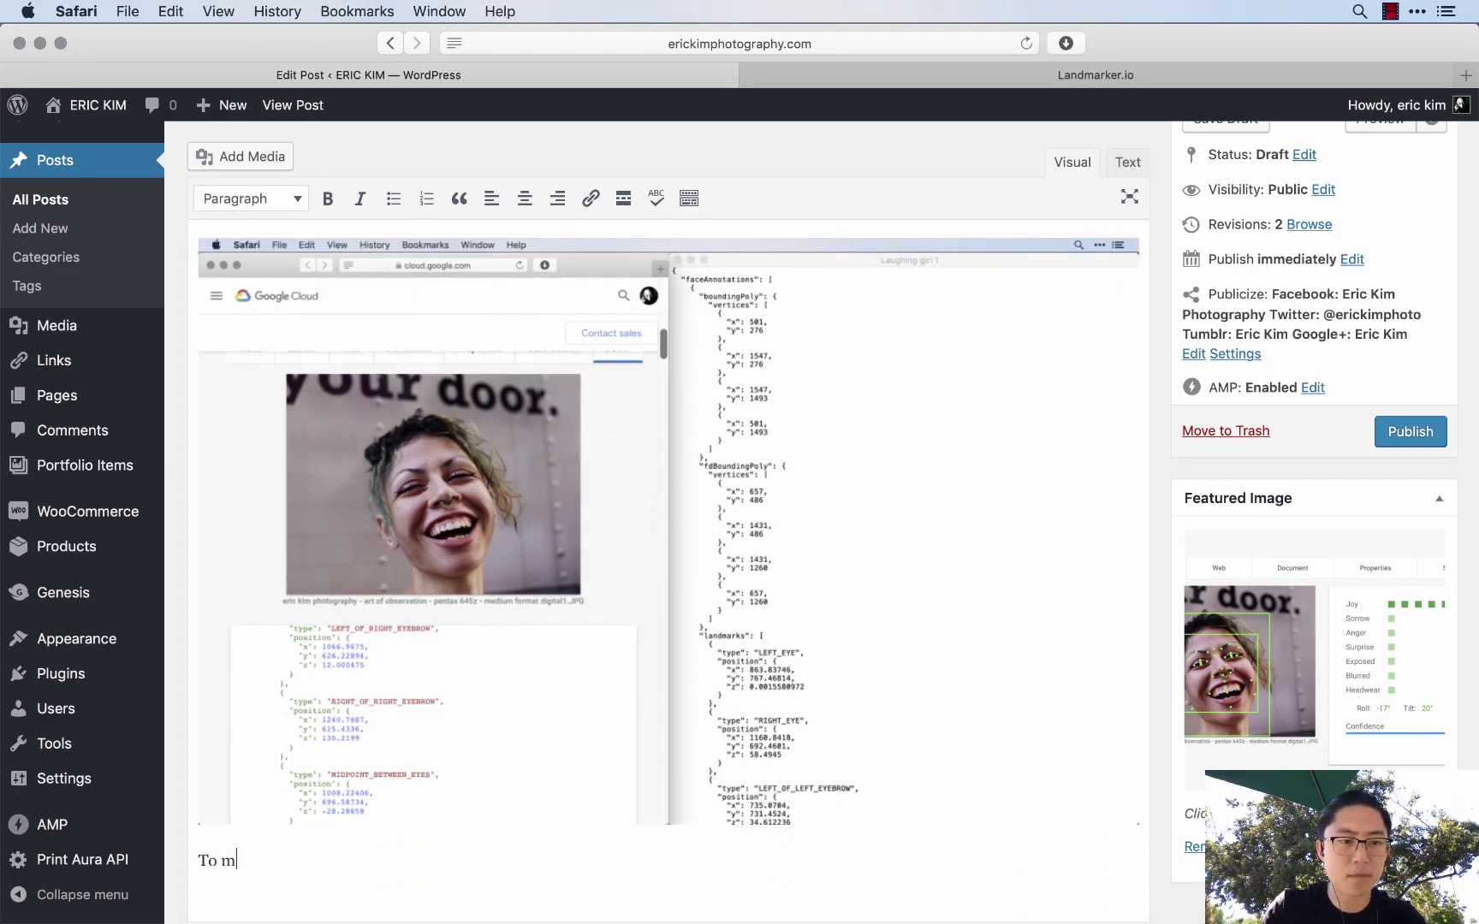
text(e this is interesting because it is a new way to see pictures (from the perspective ofa)
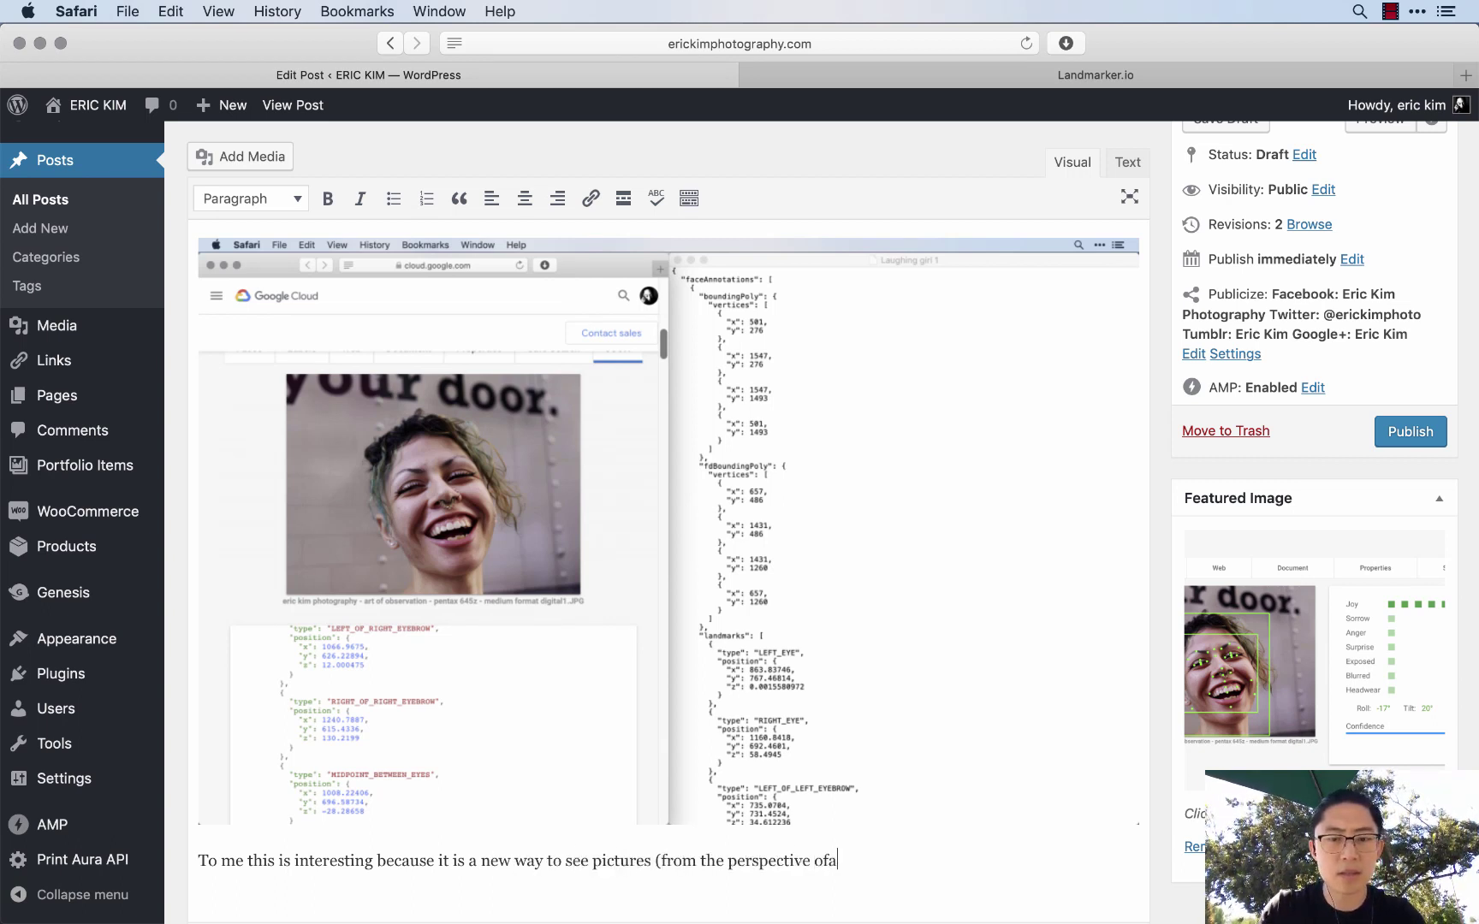
text().)
key(Return)
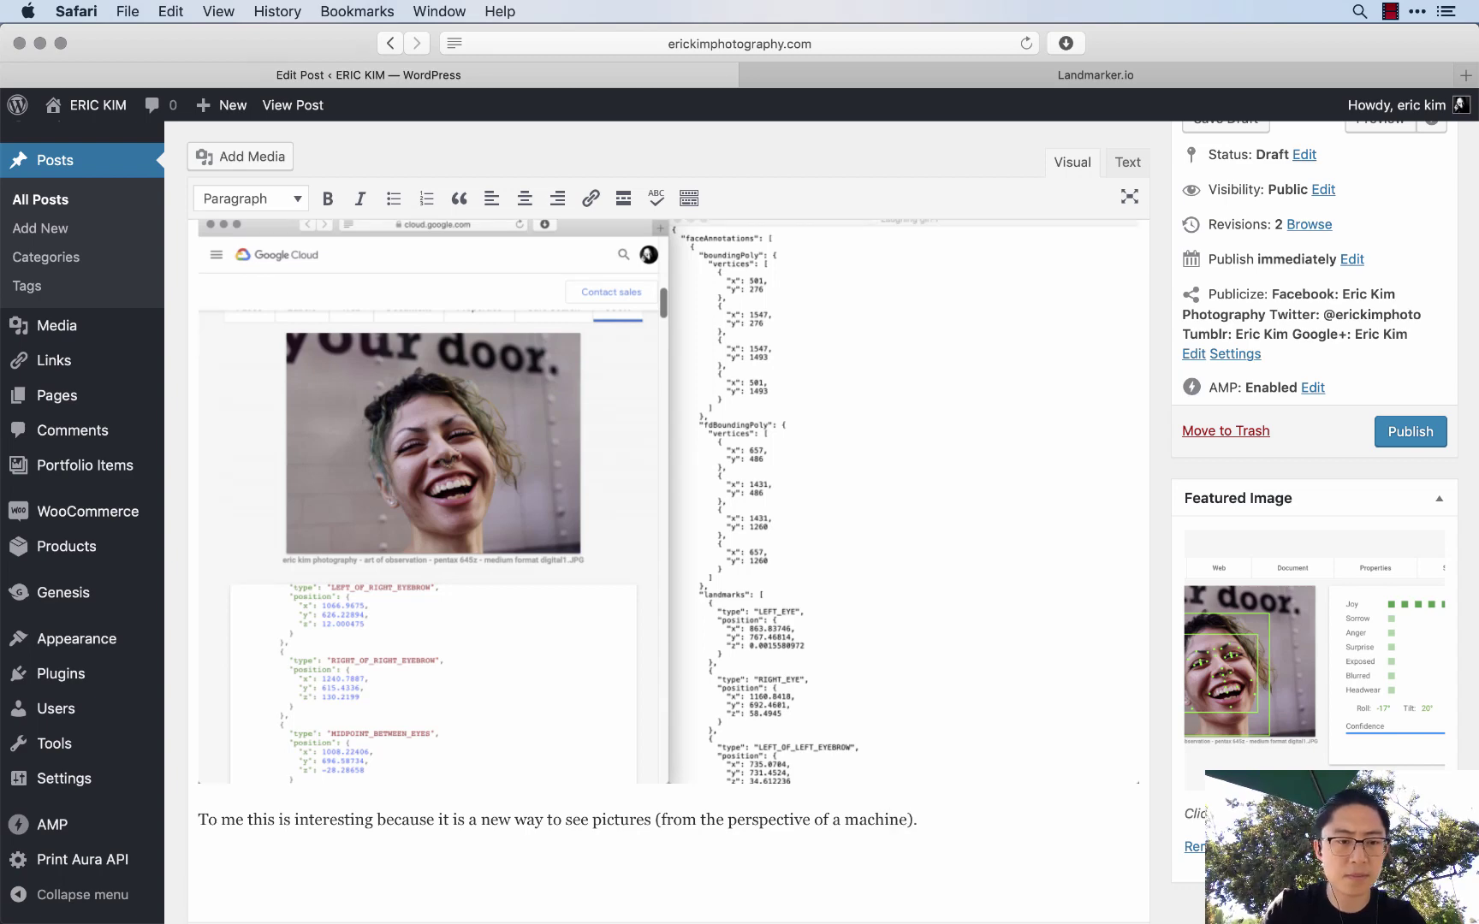
text(---)
key(Return)
- Switch to Finder, move the "machine learning" screenshots 25 to 29 to the Trash, and go to the Downloads folder
key(super+Tab)
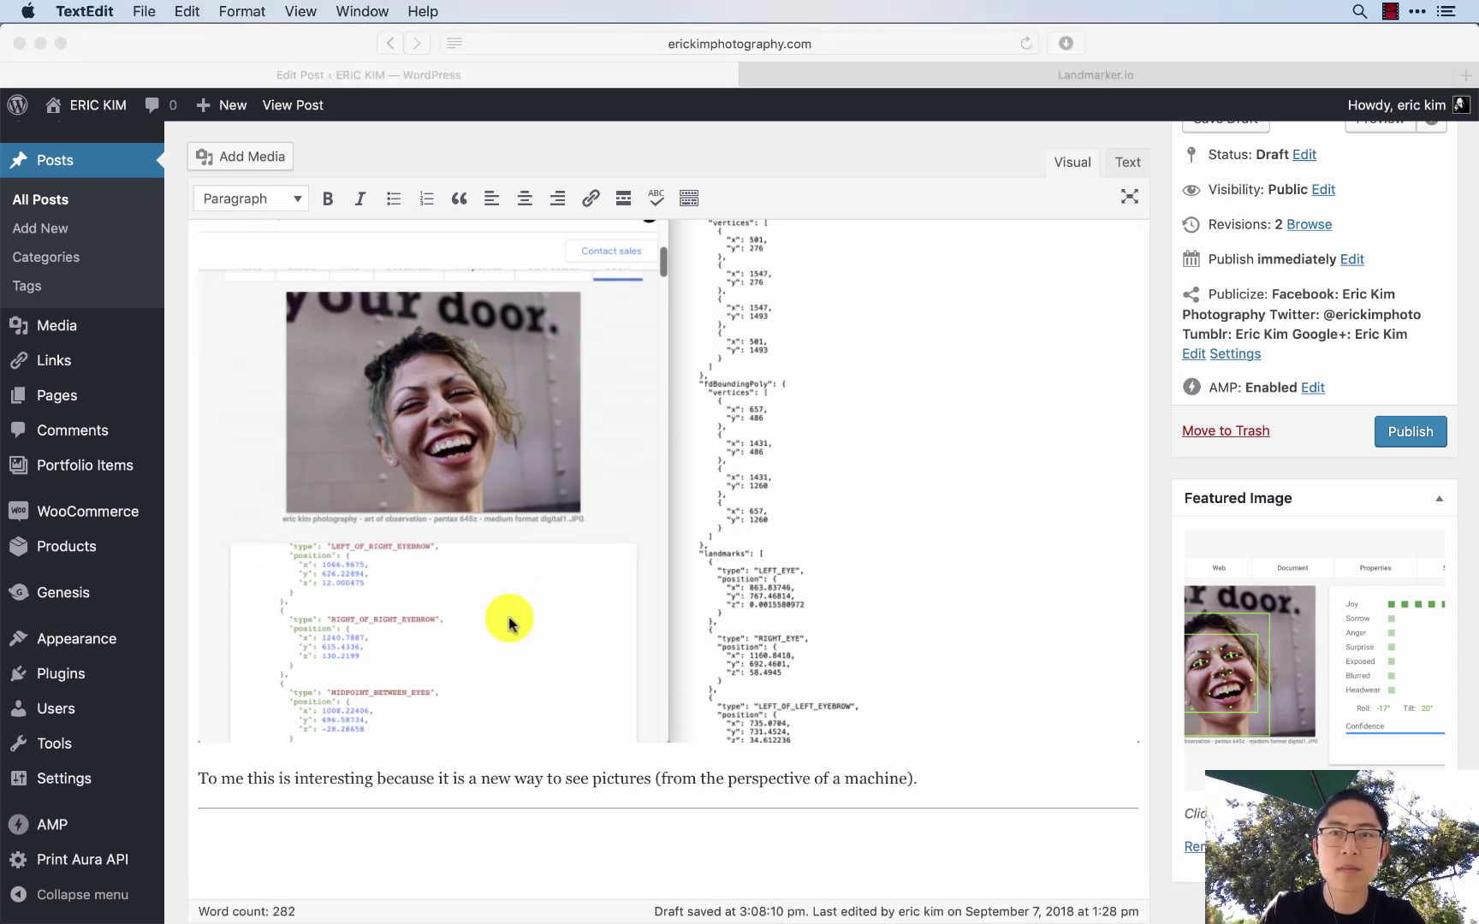
click(297, 875)
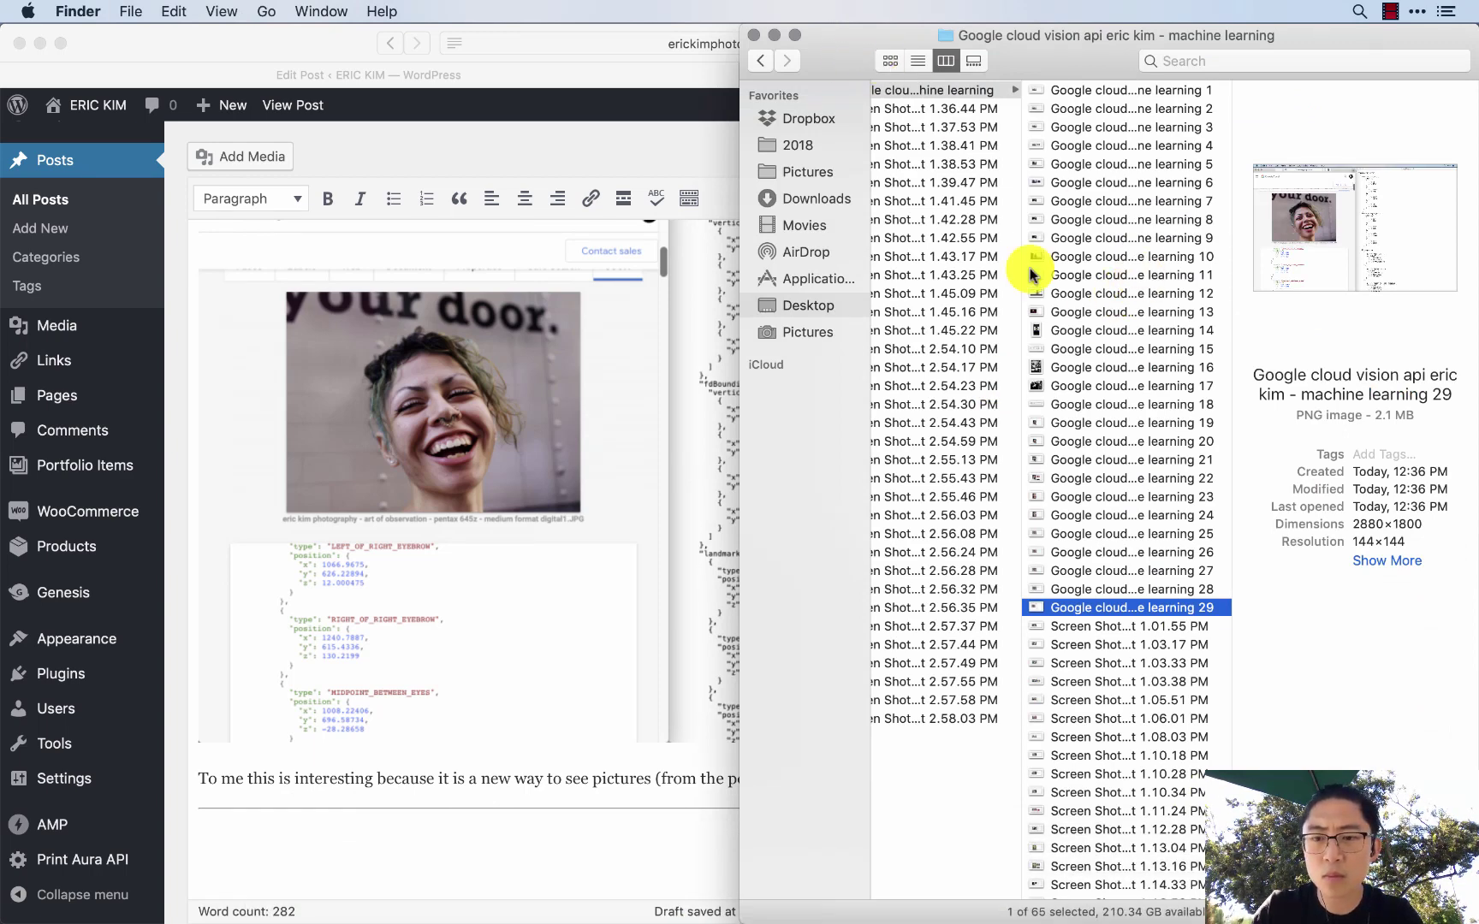
key(super+BackSpace)
key(Up)
key(Up)
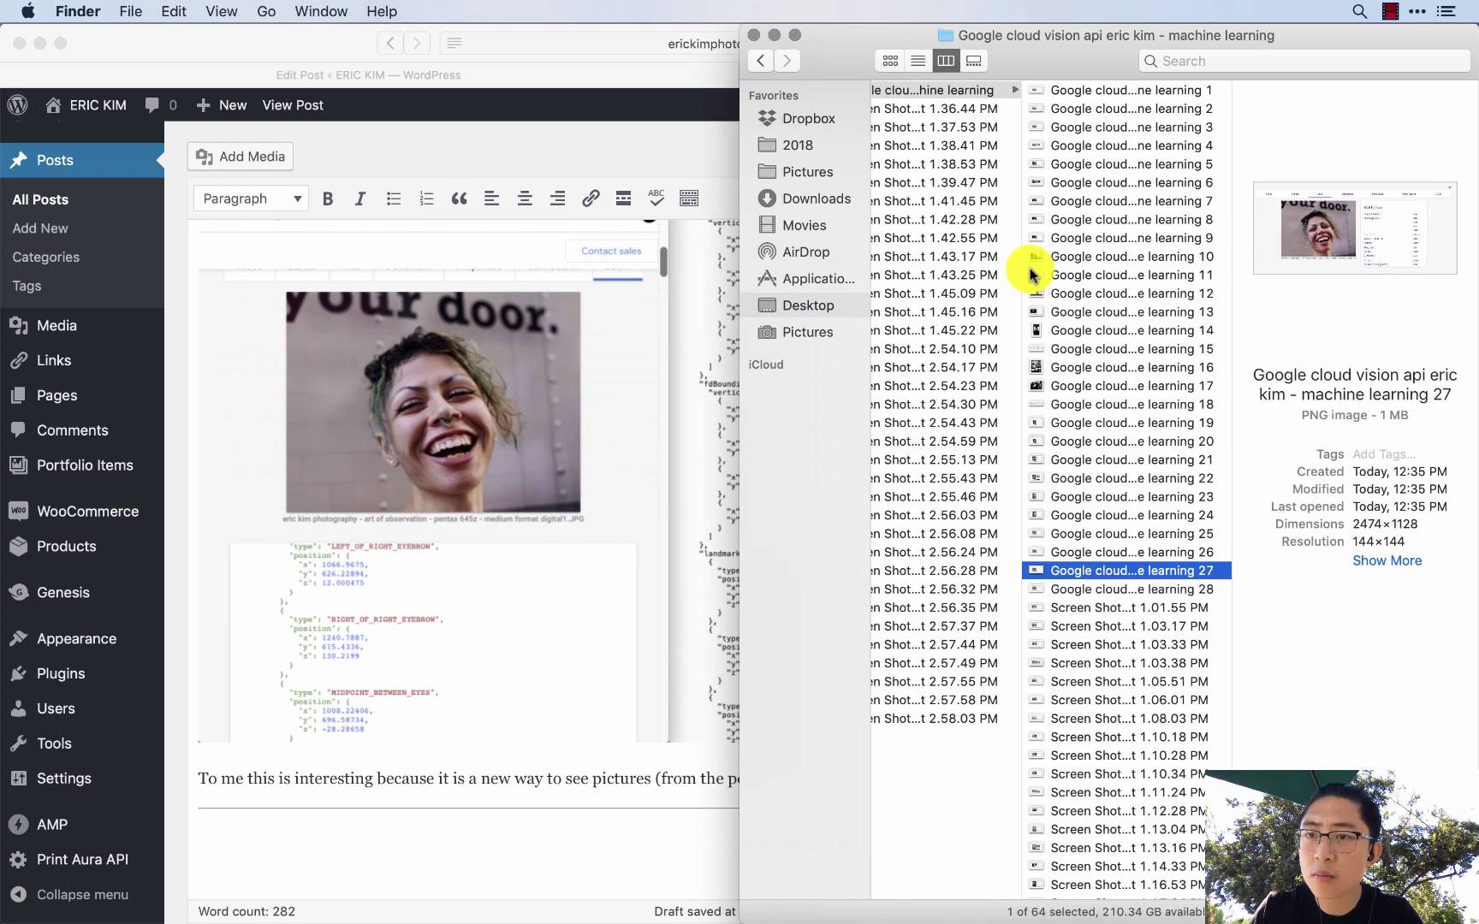
key(shift+Down)
key(super+BackSpace)
key(Up)
key(Up)
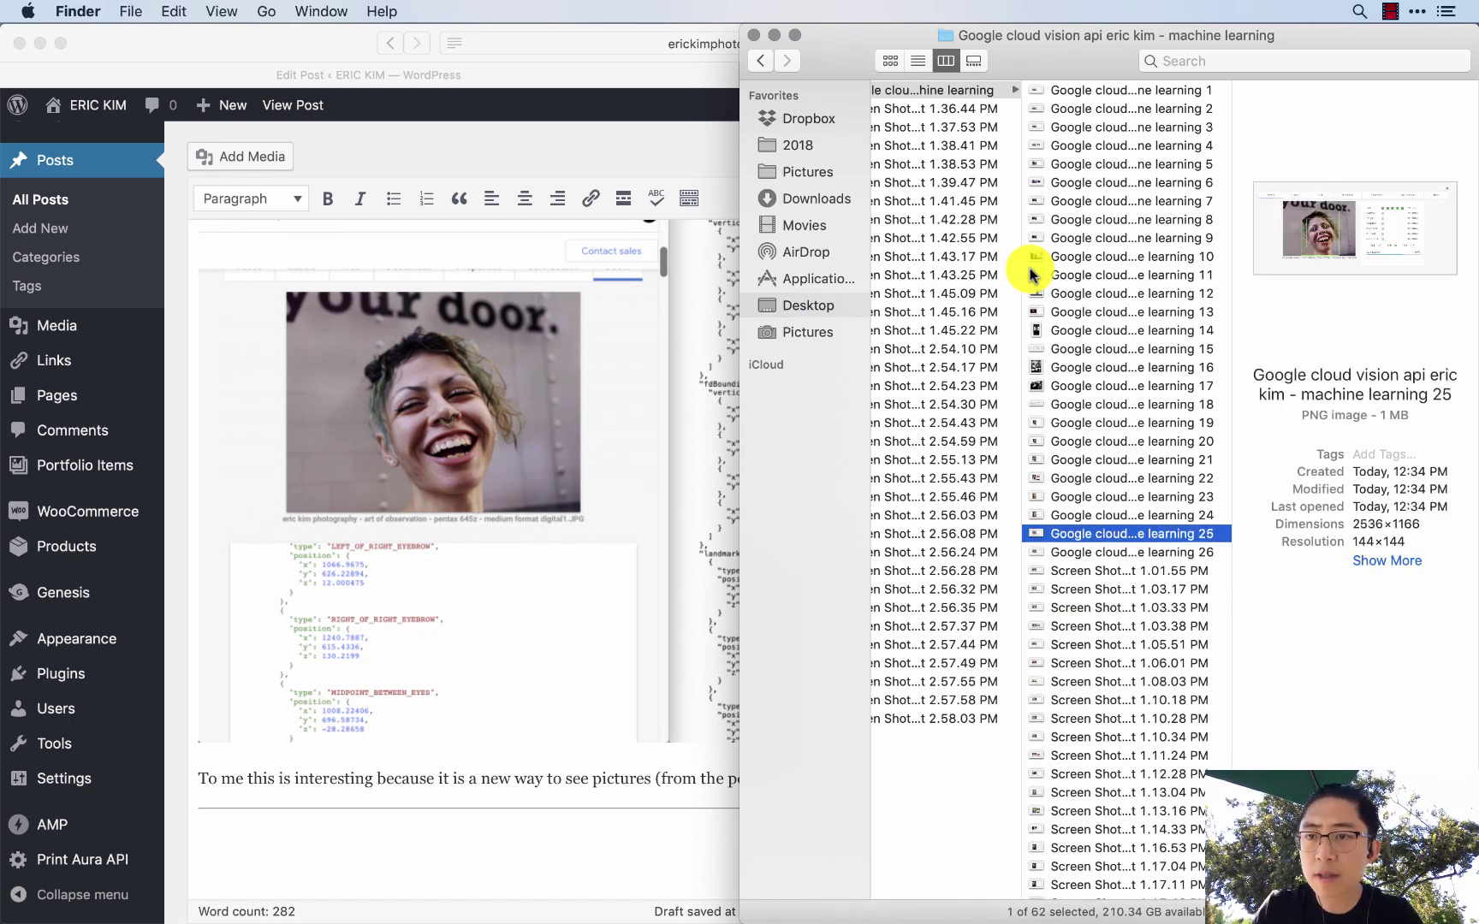
key(Down)
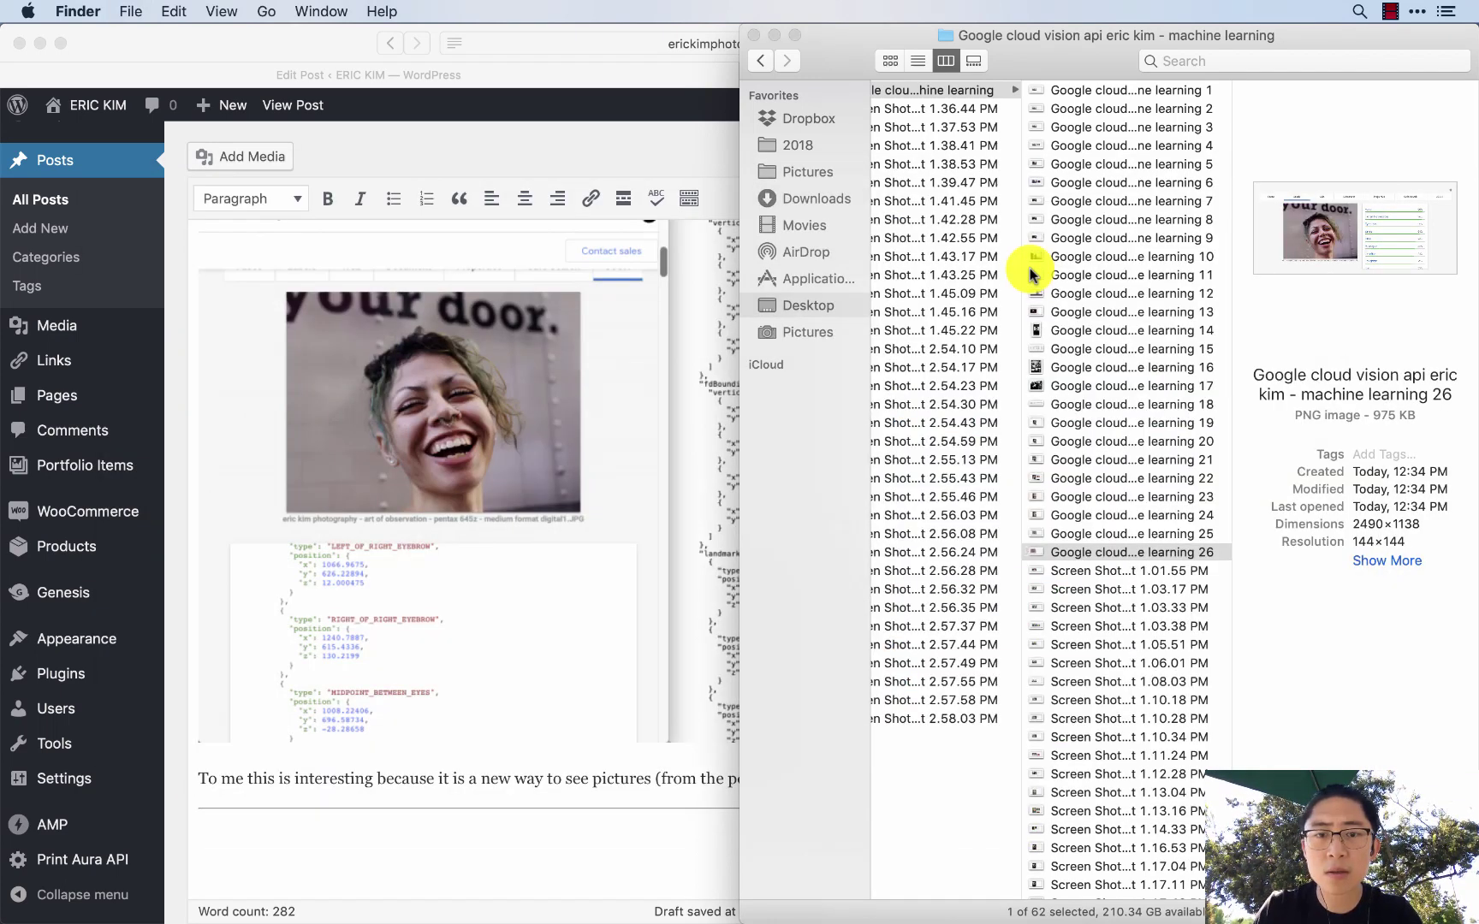
key(shift+Up)
key(super+BackSpace)
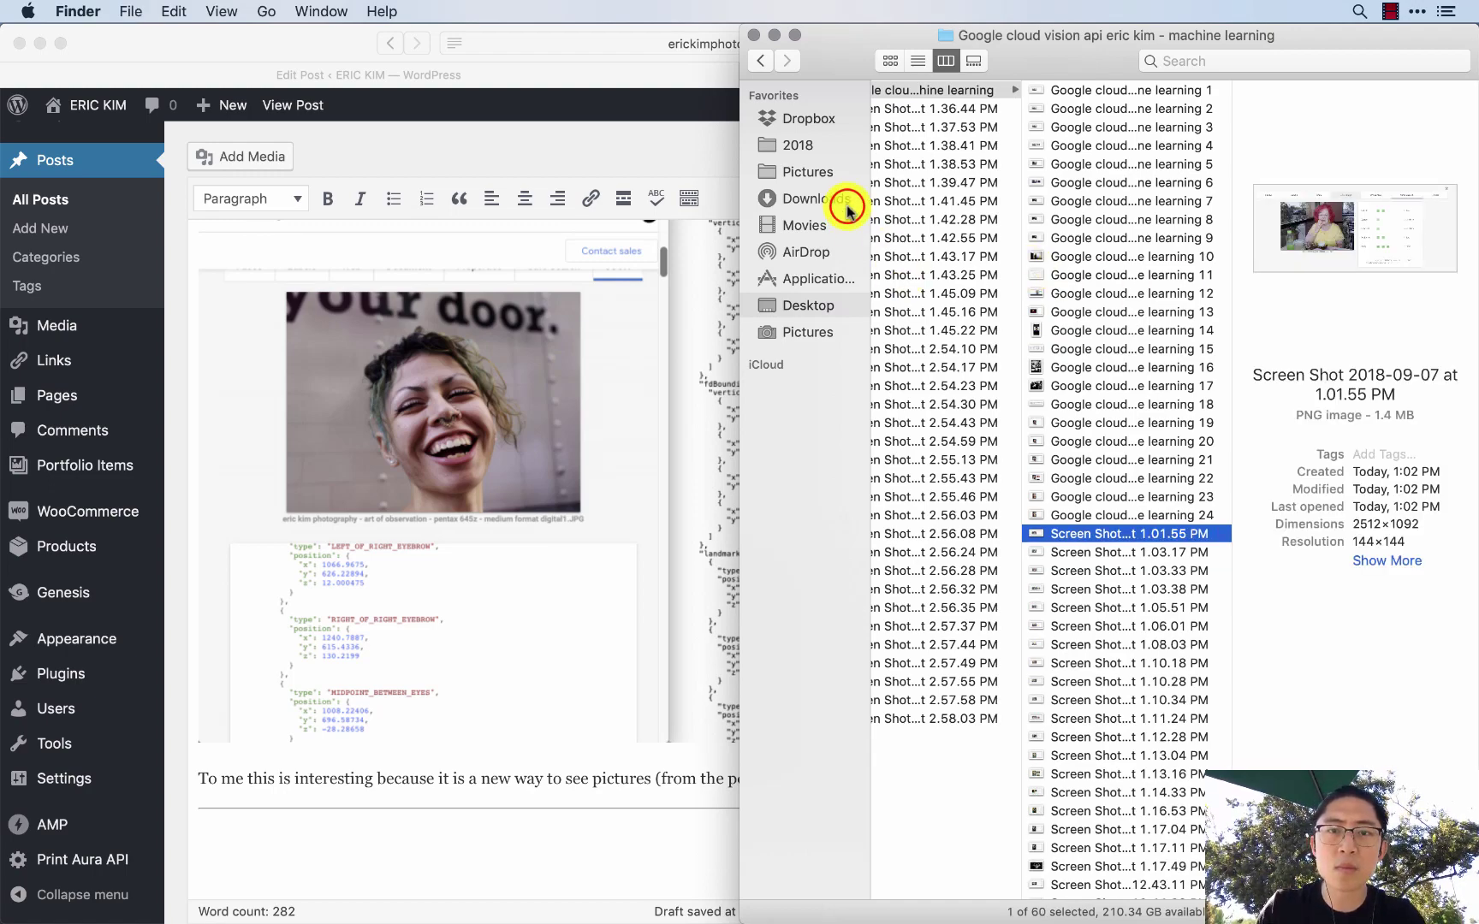
click(816, 199)
- Return to the draft in Safari and add the second-level heading "Practical ideas" below the divider, followed by the line "Some practical ideas:"
click(463, 860)
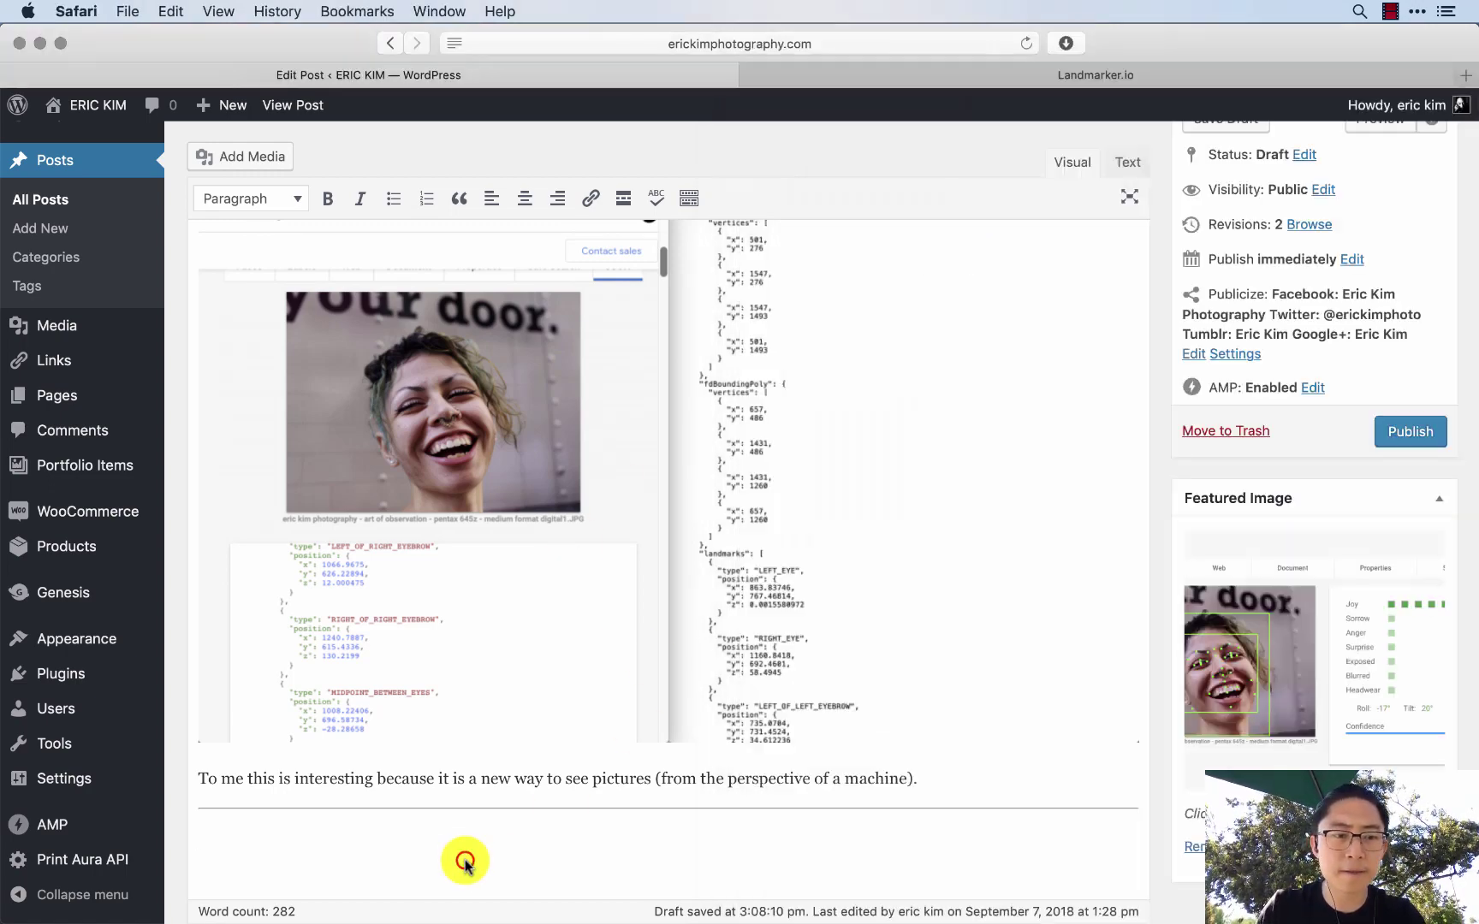
scroll(463, 860, up, 10)
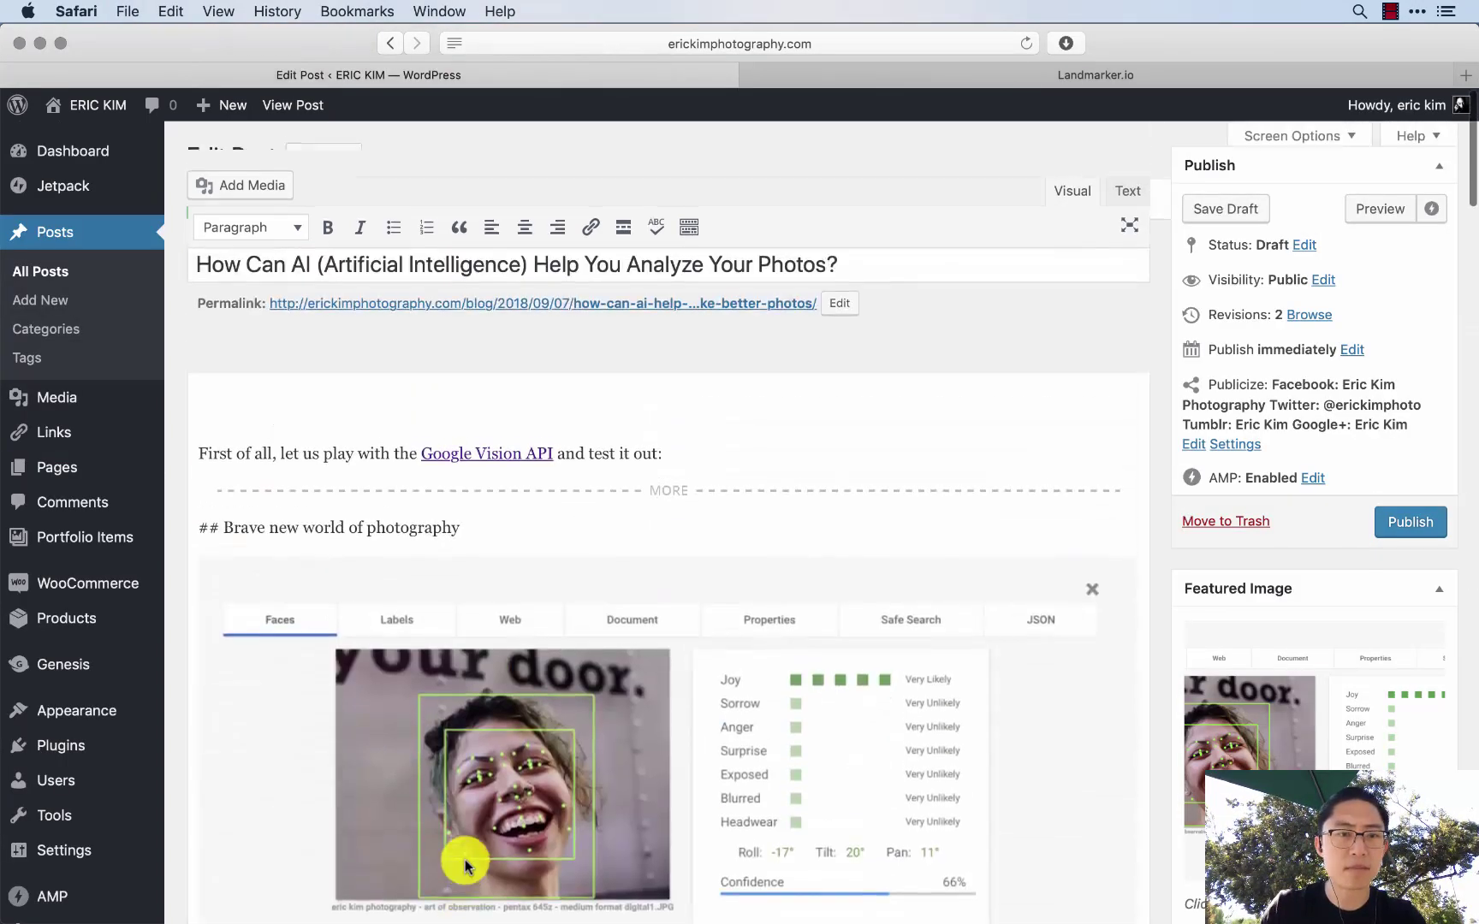
scroll(463, 859, down, 10)
text(## Pra)
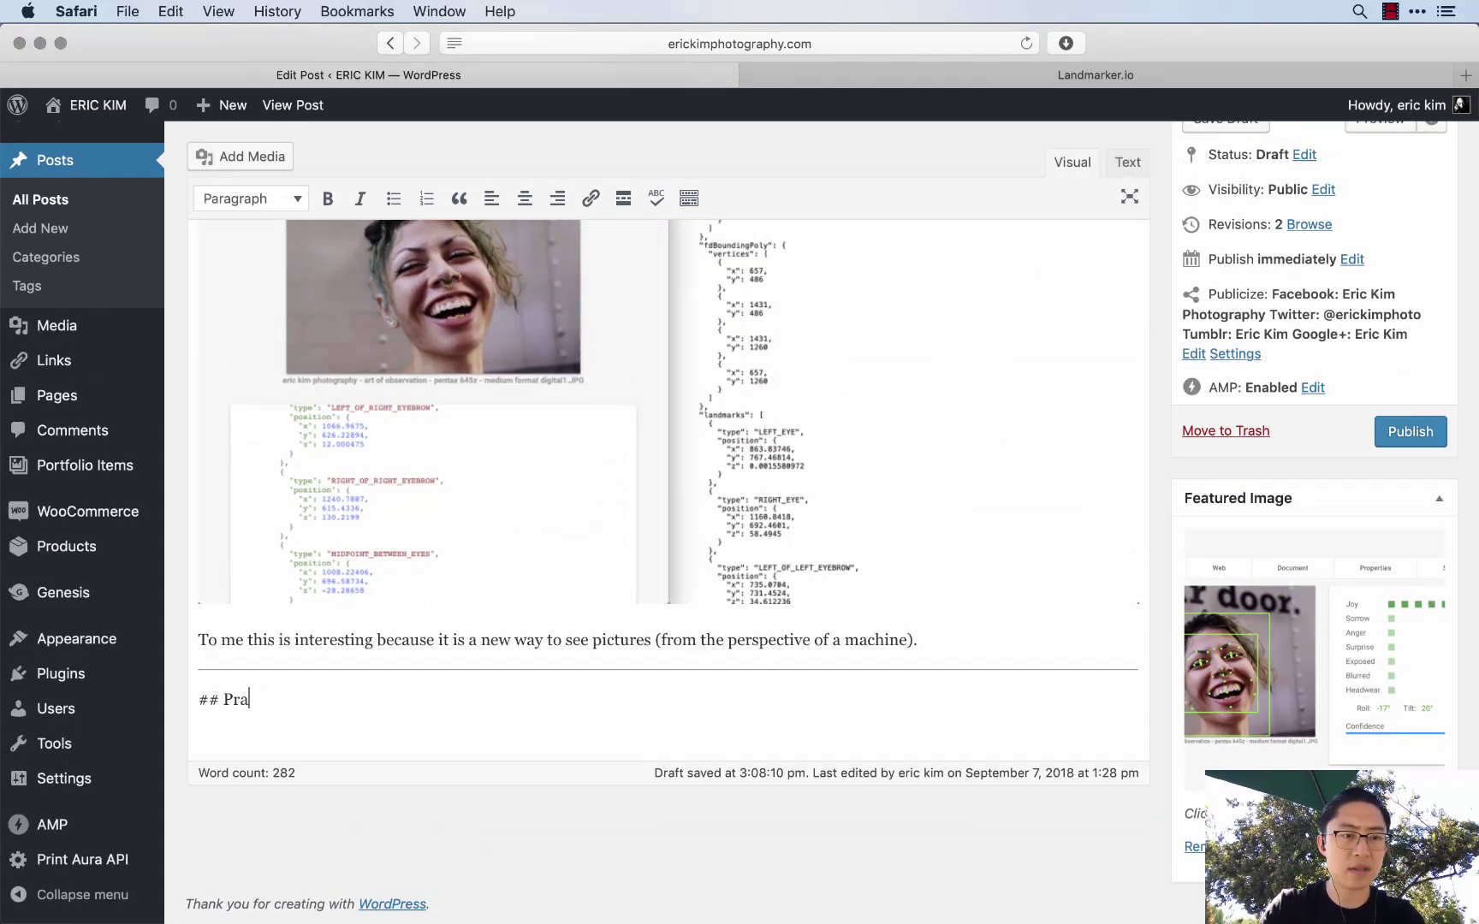
text(ctical ideas)
key(Return)
text(Some pra)
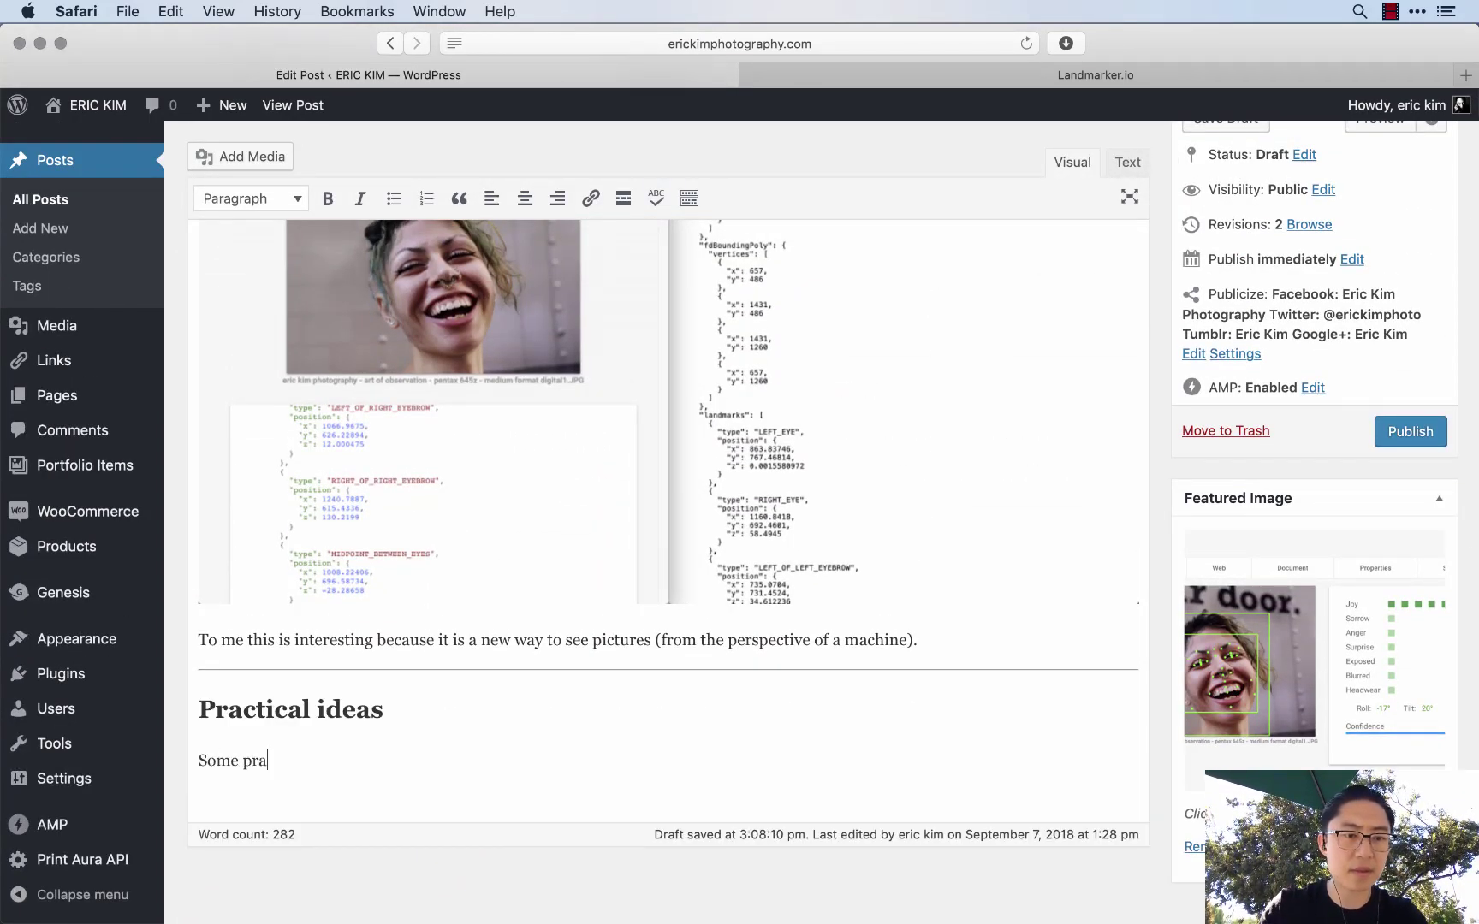
- Add the third-level heading "1. Google AI and machine learning can help us better categorize emotions (like laughter/joy):"
key(Return)
text(#)
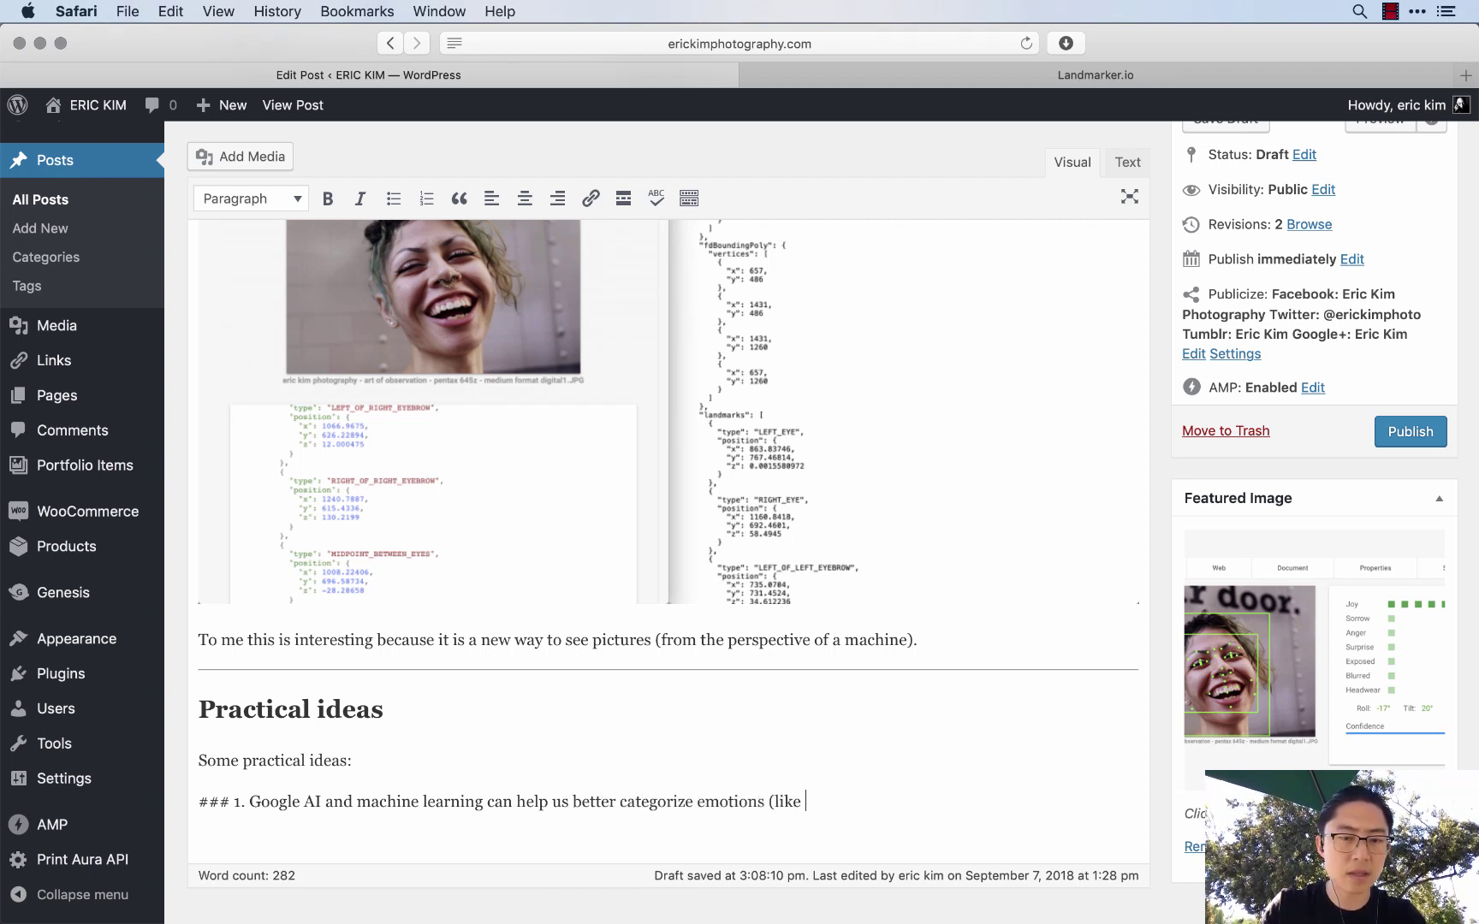
text(:)
key(Return)
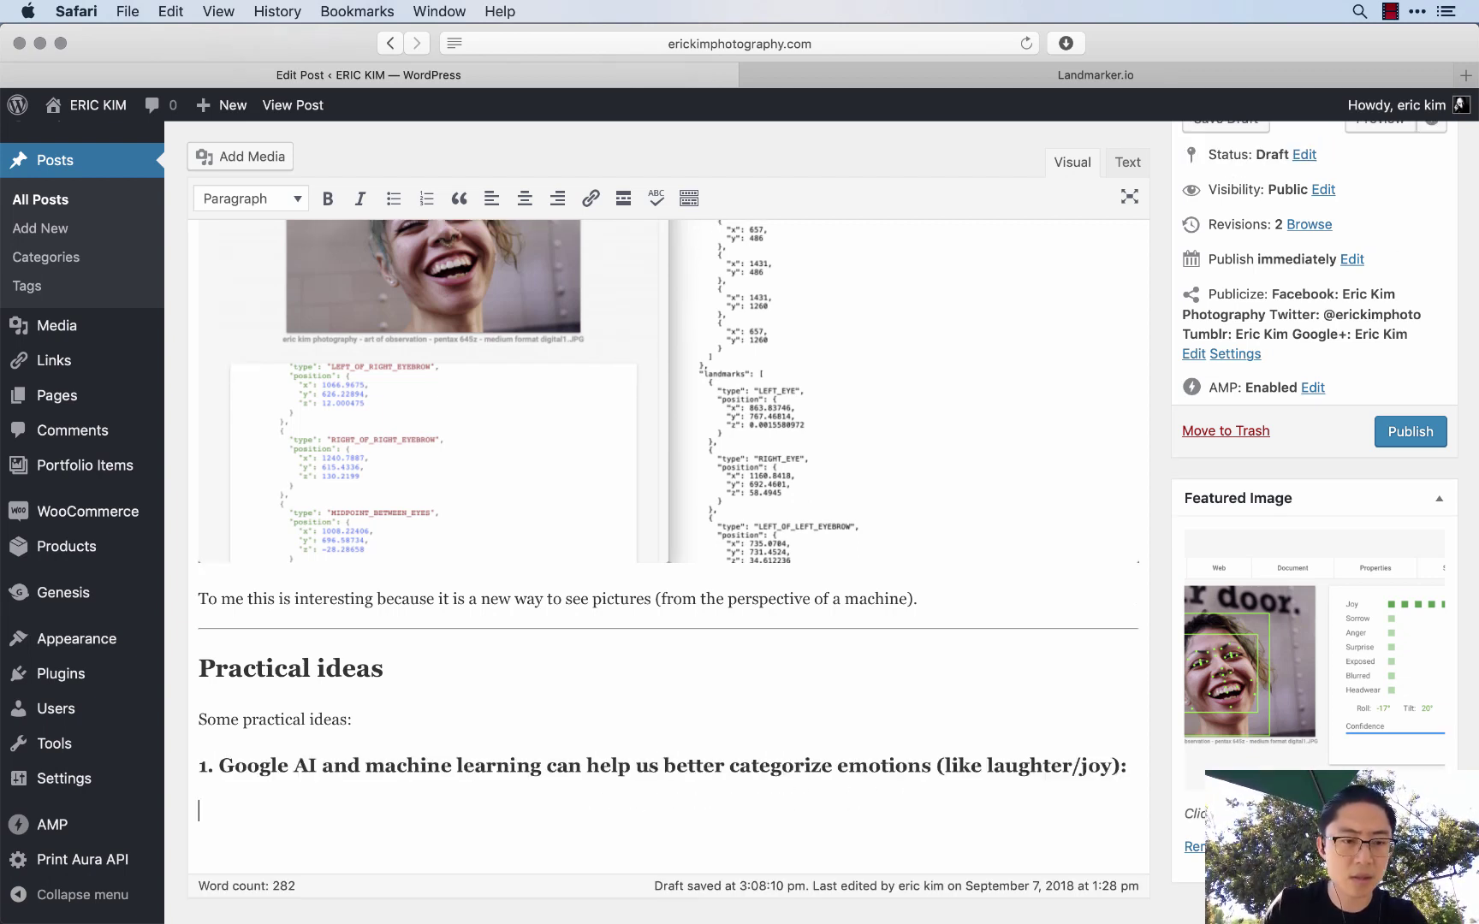
- Start creating a new photo gallery for the post and search the media library for "laughing"
click(257, 159)
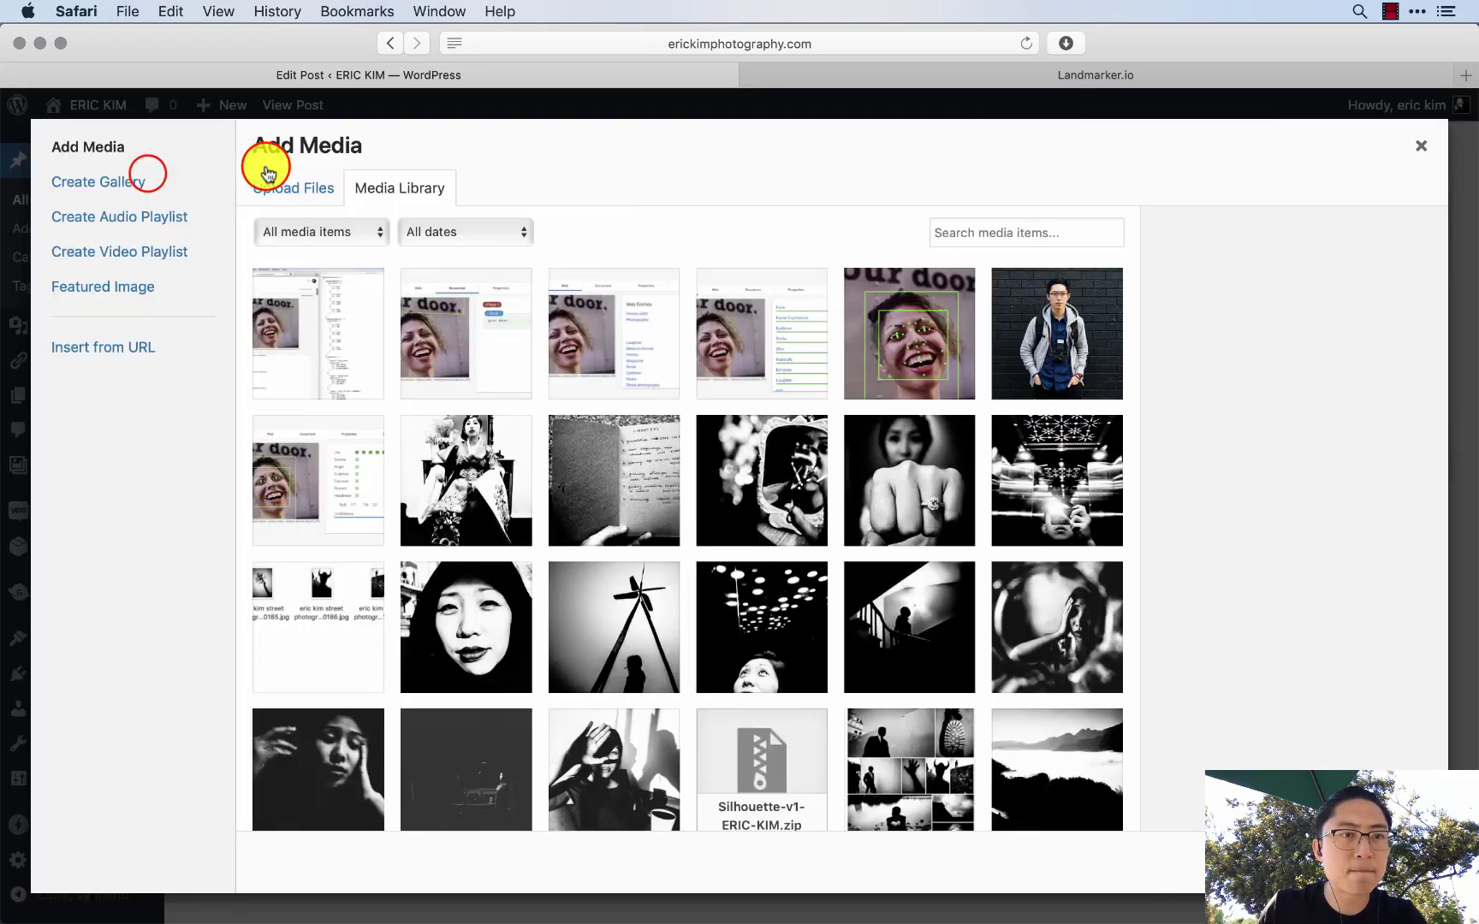
click(149, 178)
click(988, 231)
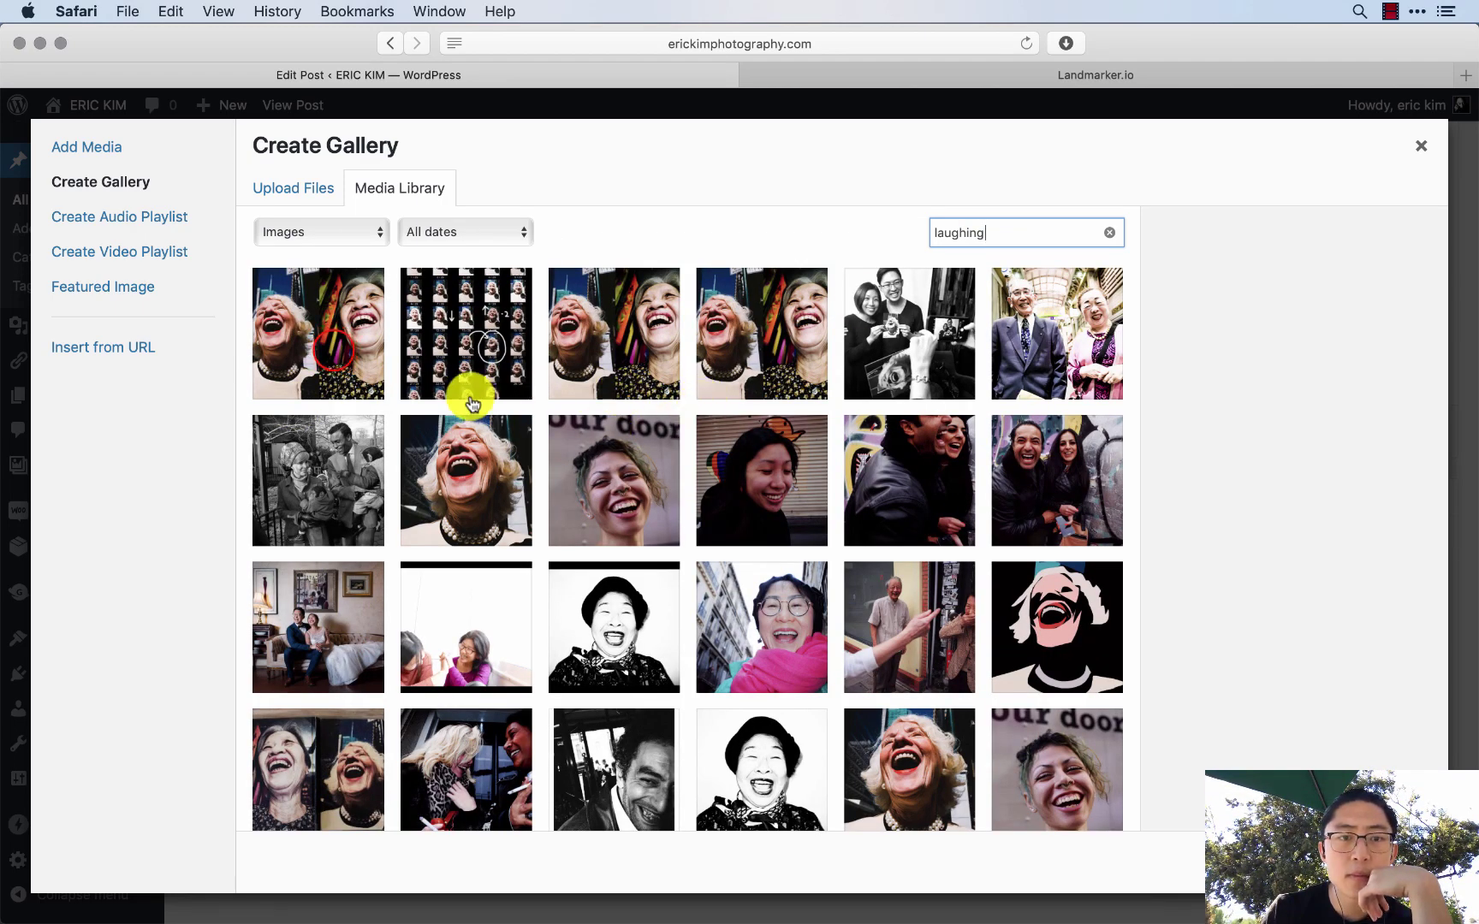
- Select eight laughing photos: the two women, marked contact sheet, Osaka woman, Brick Lane couple, old Japanese couple, Tokyo old people, Marseille mom and Seoul grandma
click(325, 338)
click(408, 356)
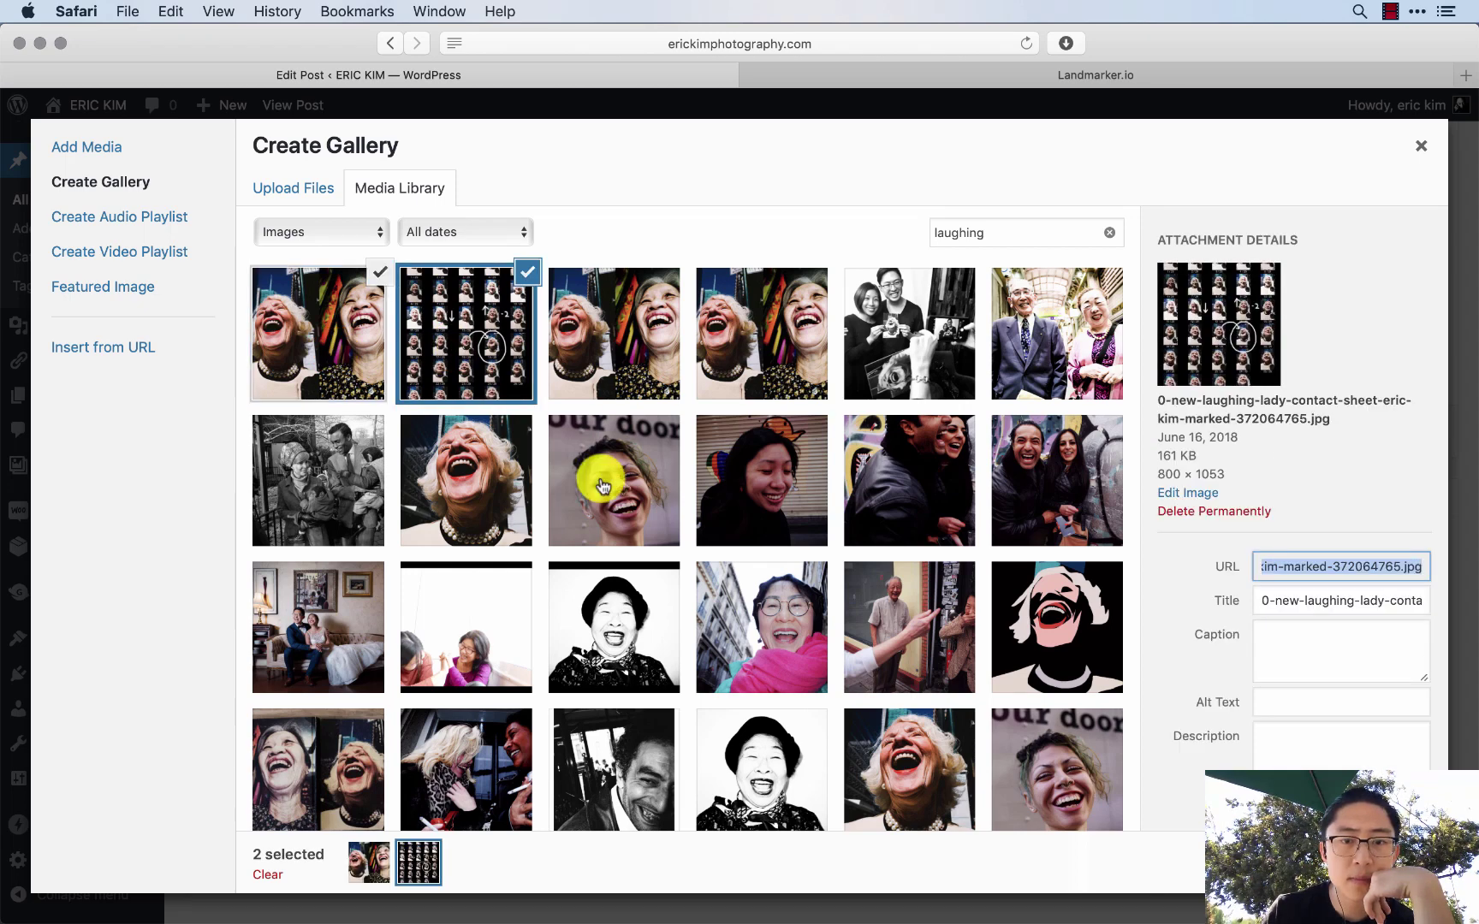
scroll(709, 485, down, 1)
click(764, 477)
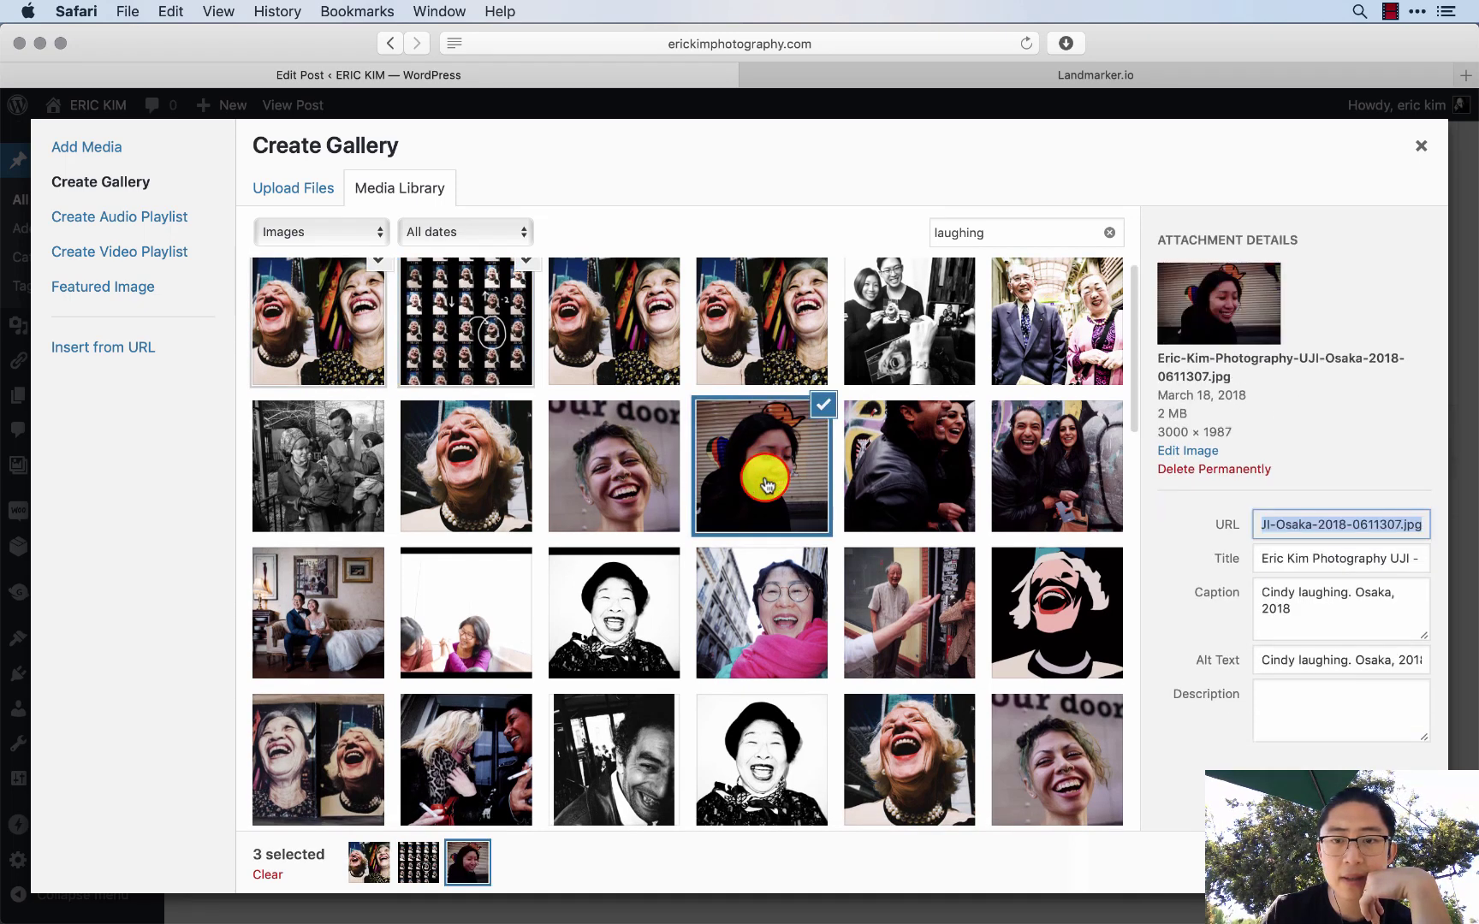
click(939, 490)
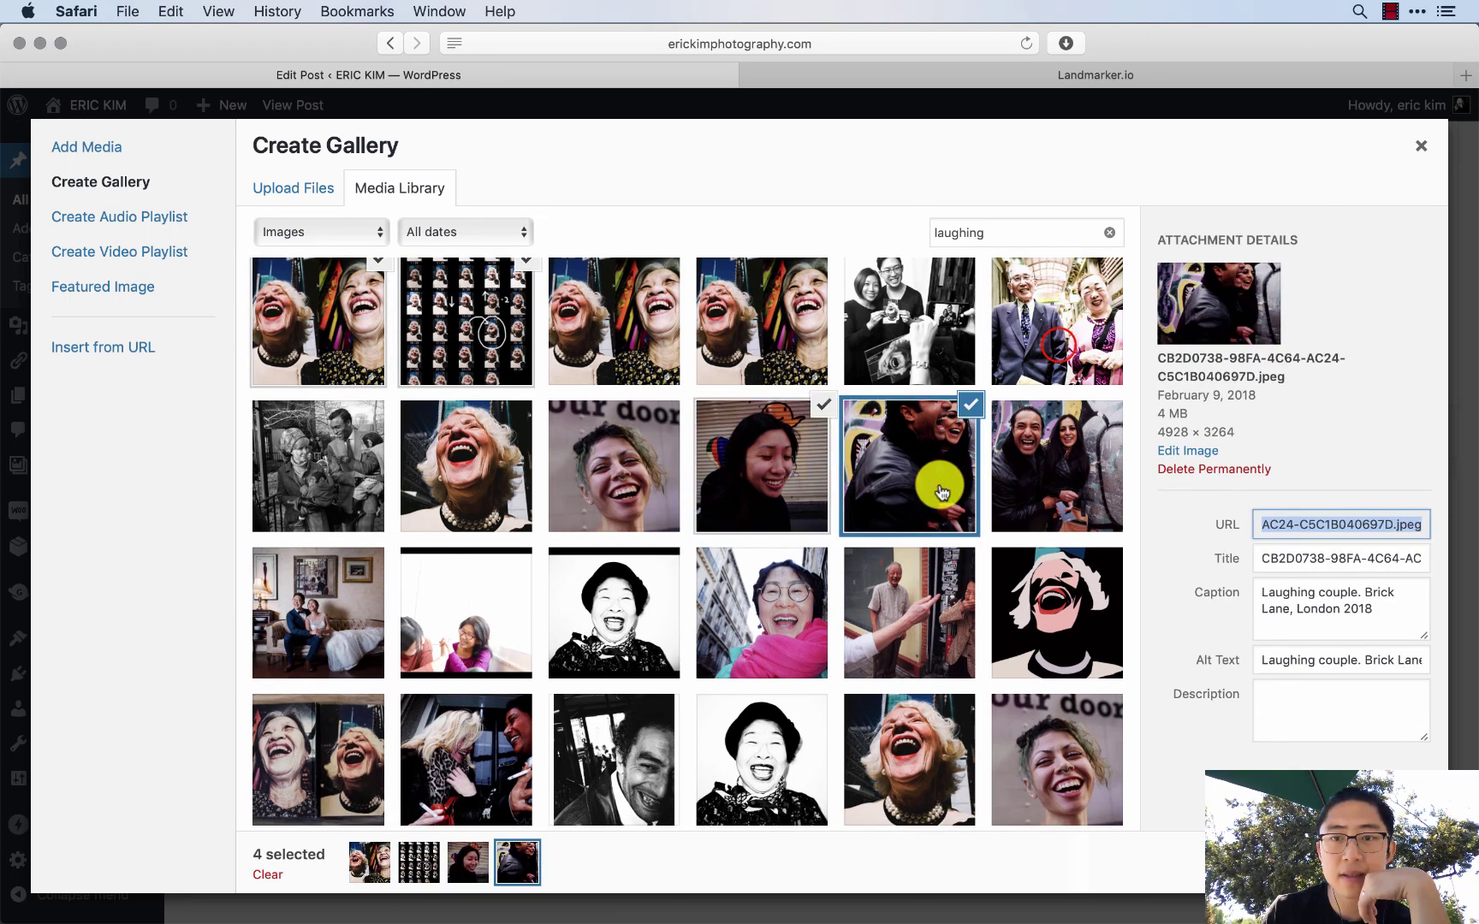
click(1056, 343)
scroll(940, 581, down, 1)
click(937, 589)
click(749, 562)
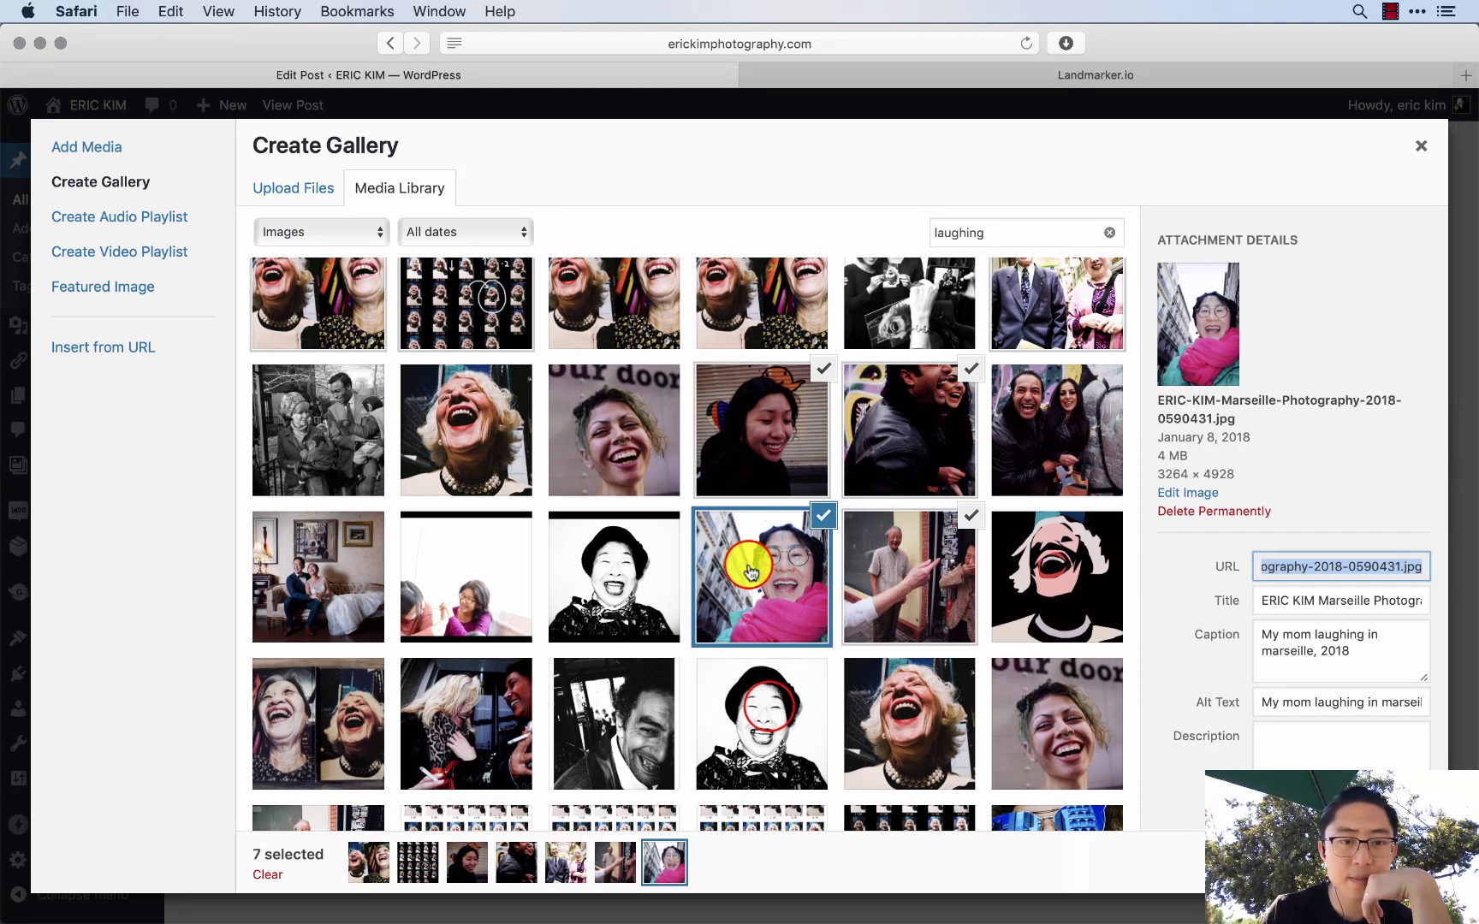
click(767, 713)
- Add the laughing Paris man, smoking pair, girl with blue sunglasses and Paris contact sheet to the selection, and insert the gallery into the post
scroll(769, 703, down, 3)
click(611, 611)
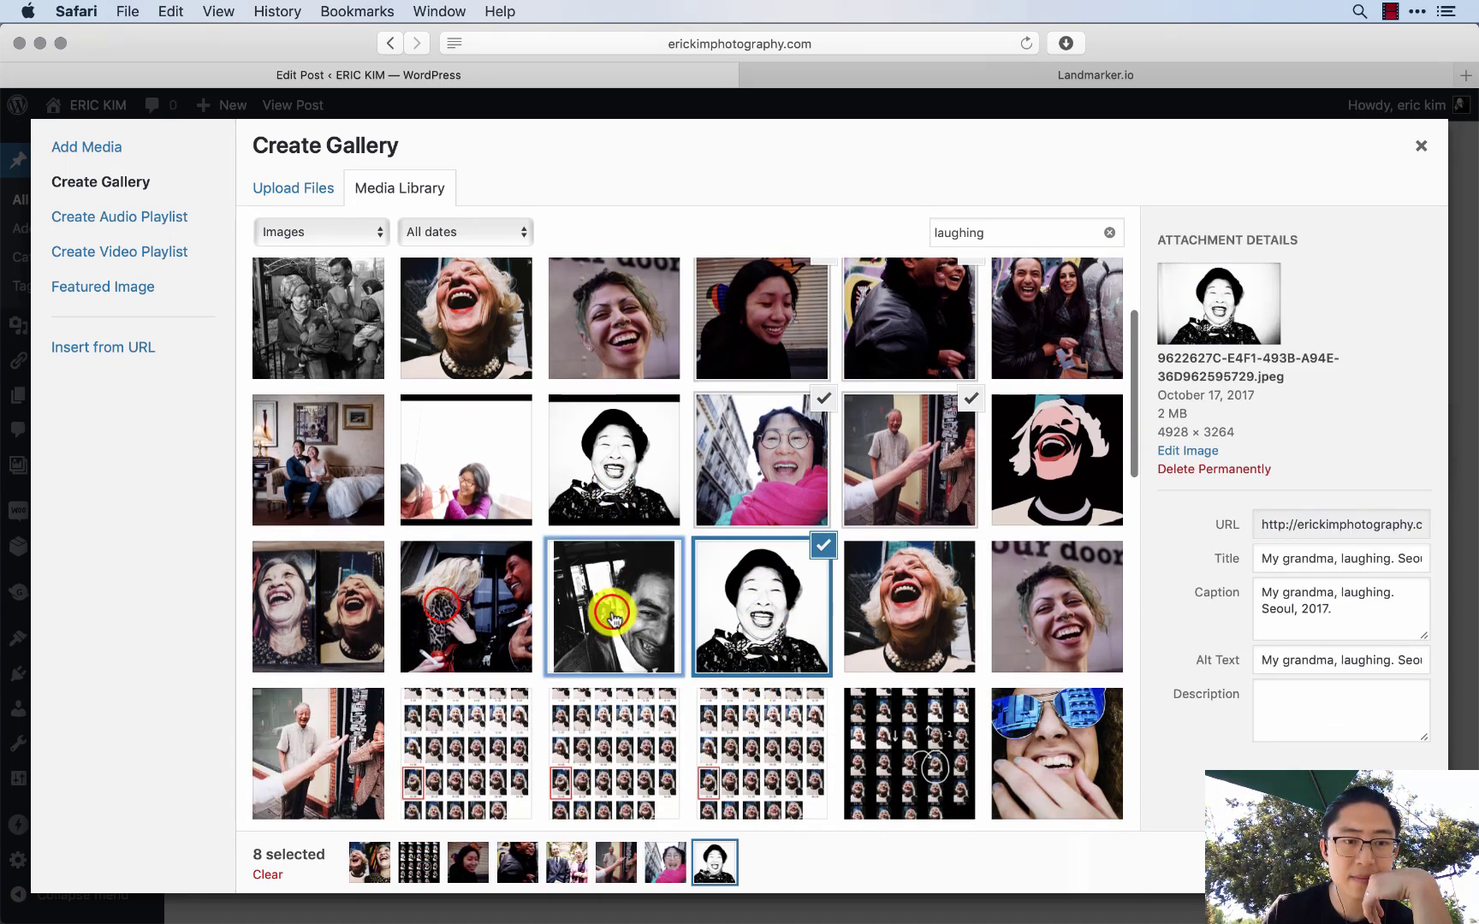
click(439, 604)
scroll(442, 612, down, 1)
scroll(441, 609, down, 3)
click(1064, 605)
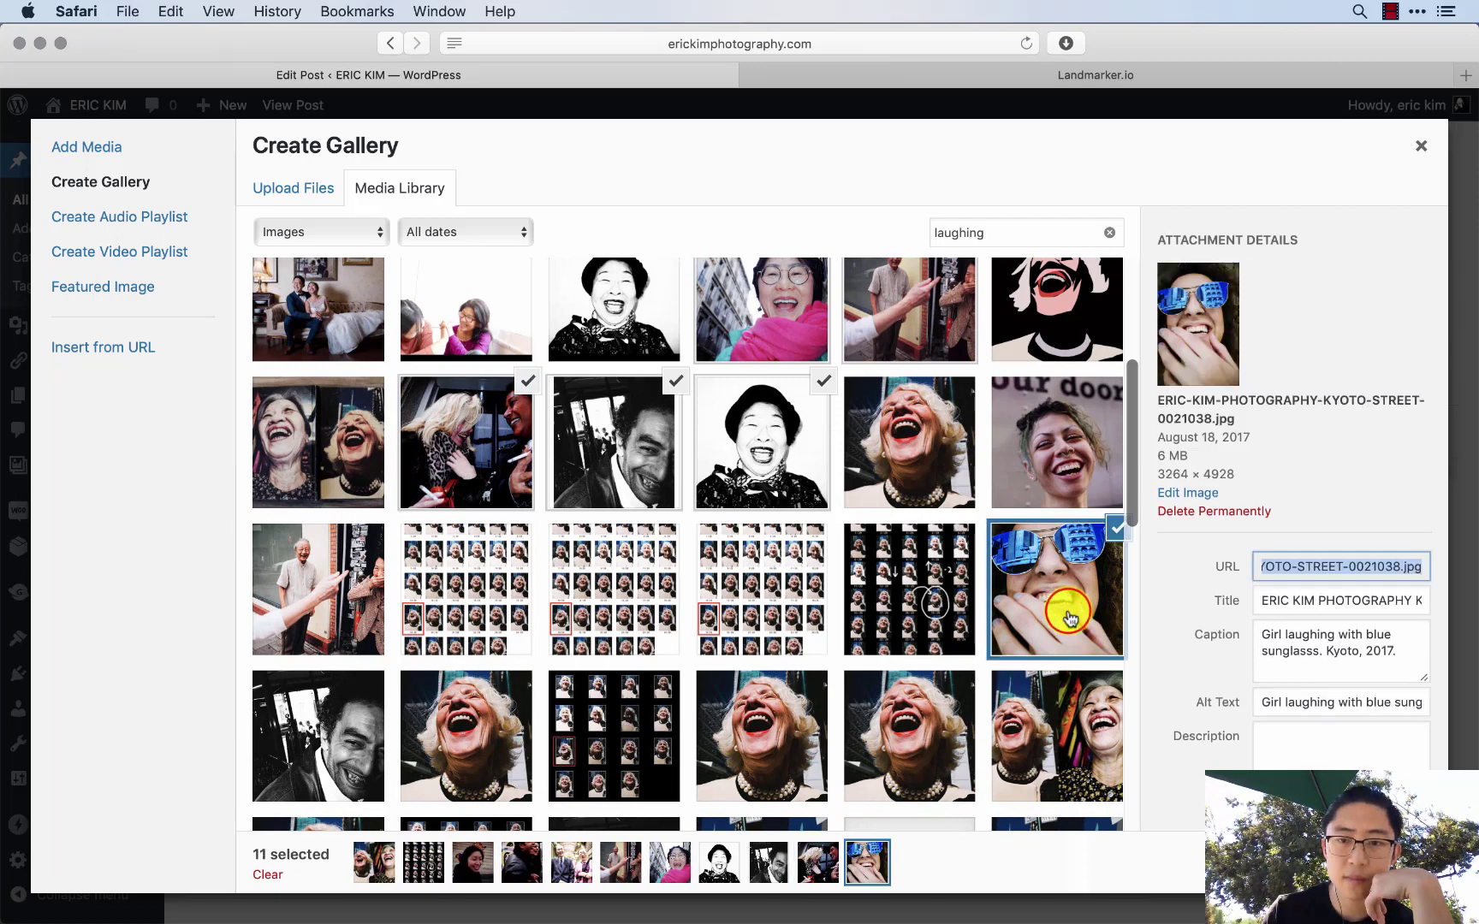
scroll(1066, 608, down, 5)
scroll(1068, 618, down, 10)
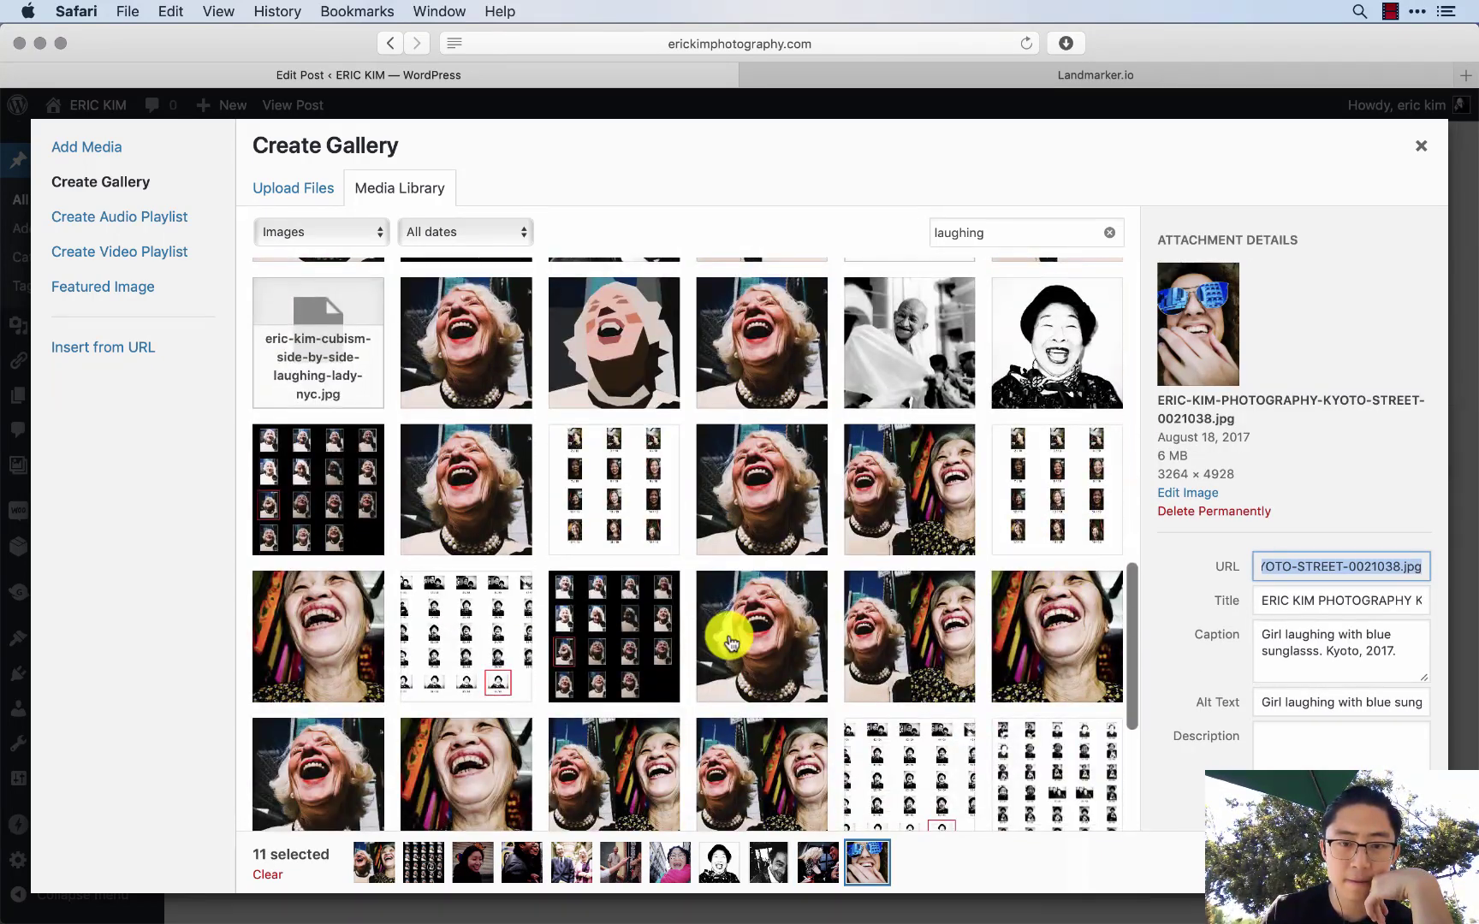
click(778, 739)
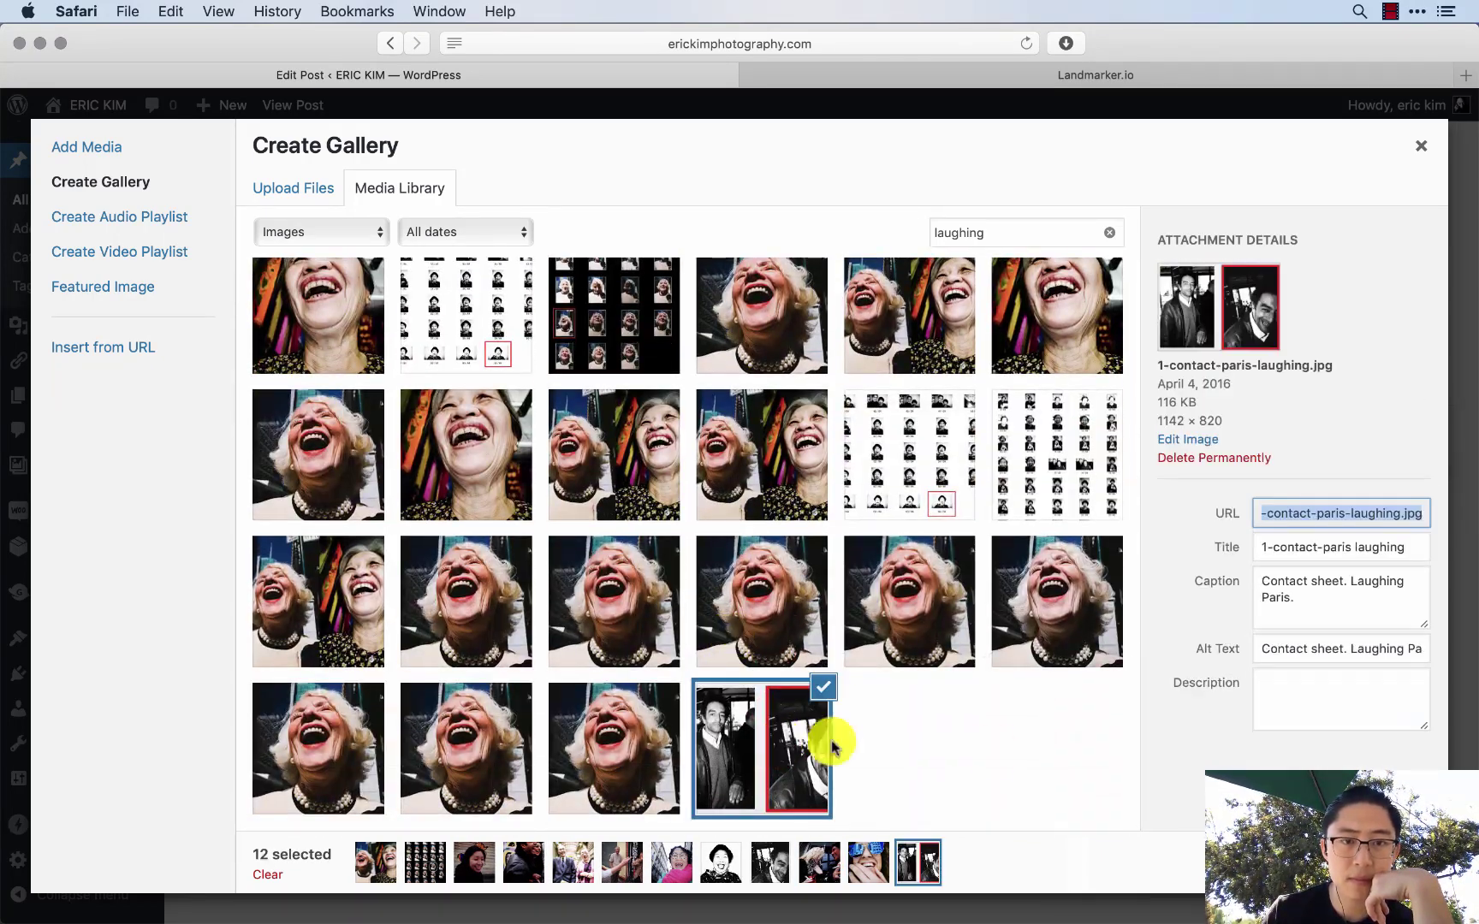
click(1369, 864)
click(1369, 864)
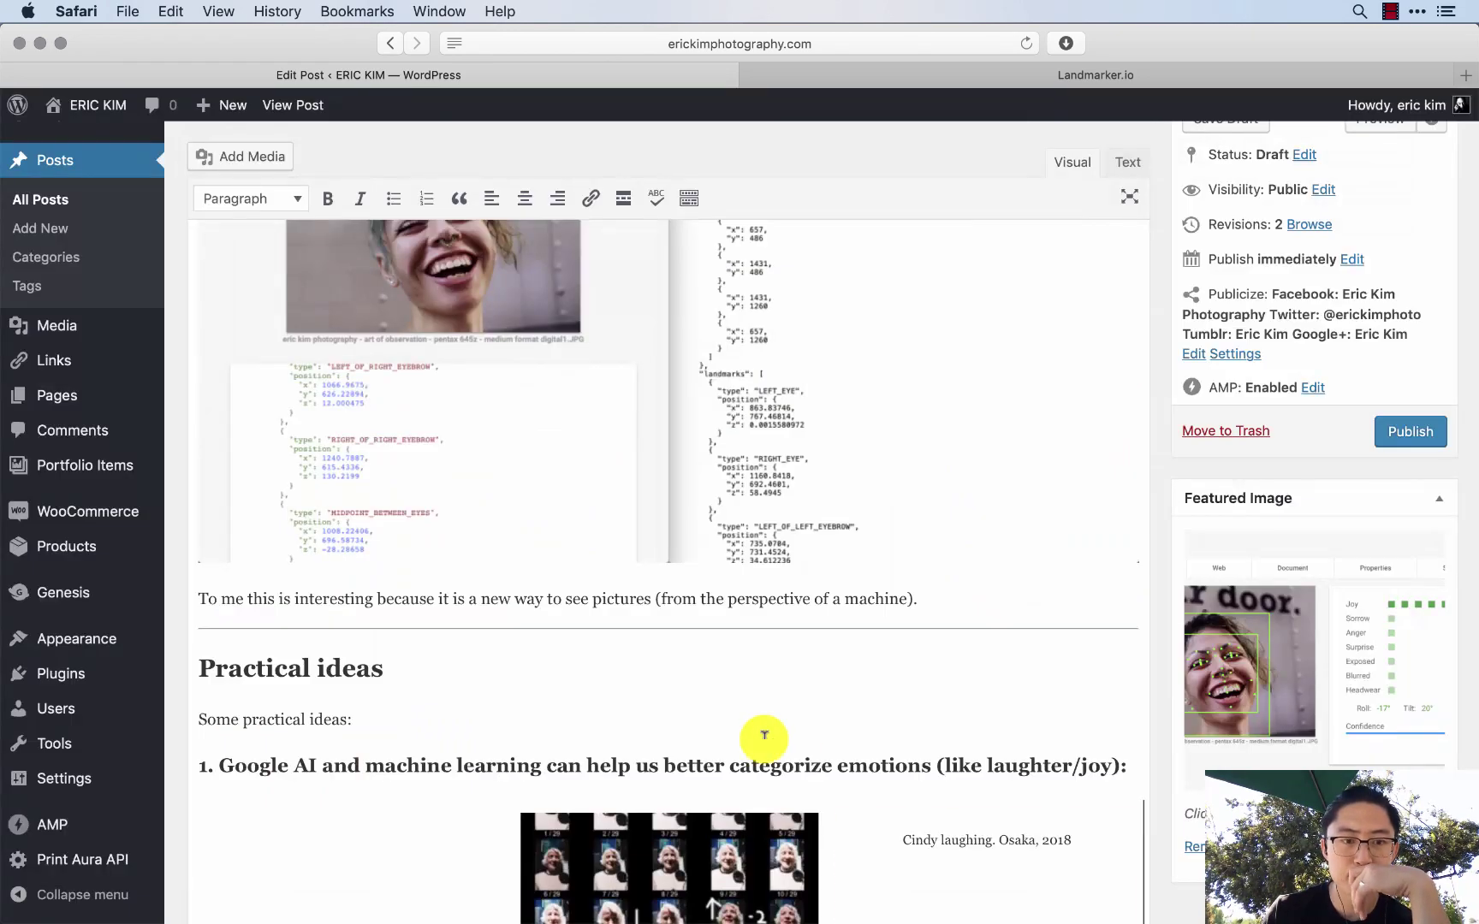
- Between heading 1 and the gallery, write "Google's API works hard to categorize human emotions, based on facial recognition." and start a new paragraph
scroll(764, 745, down, 10)
scroll(764, 740, up, 10)
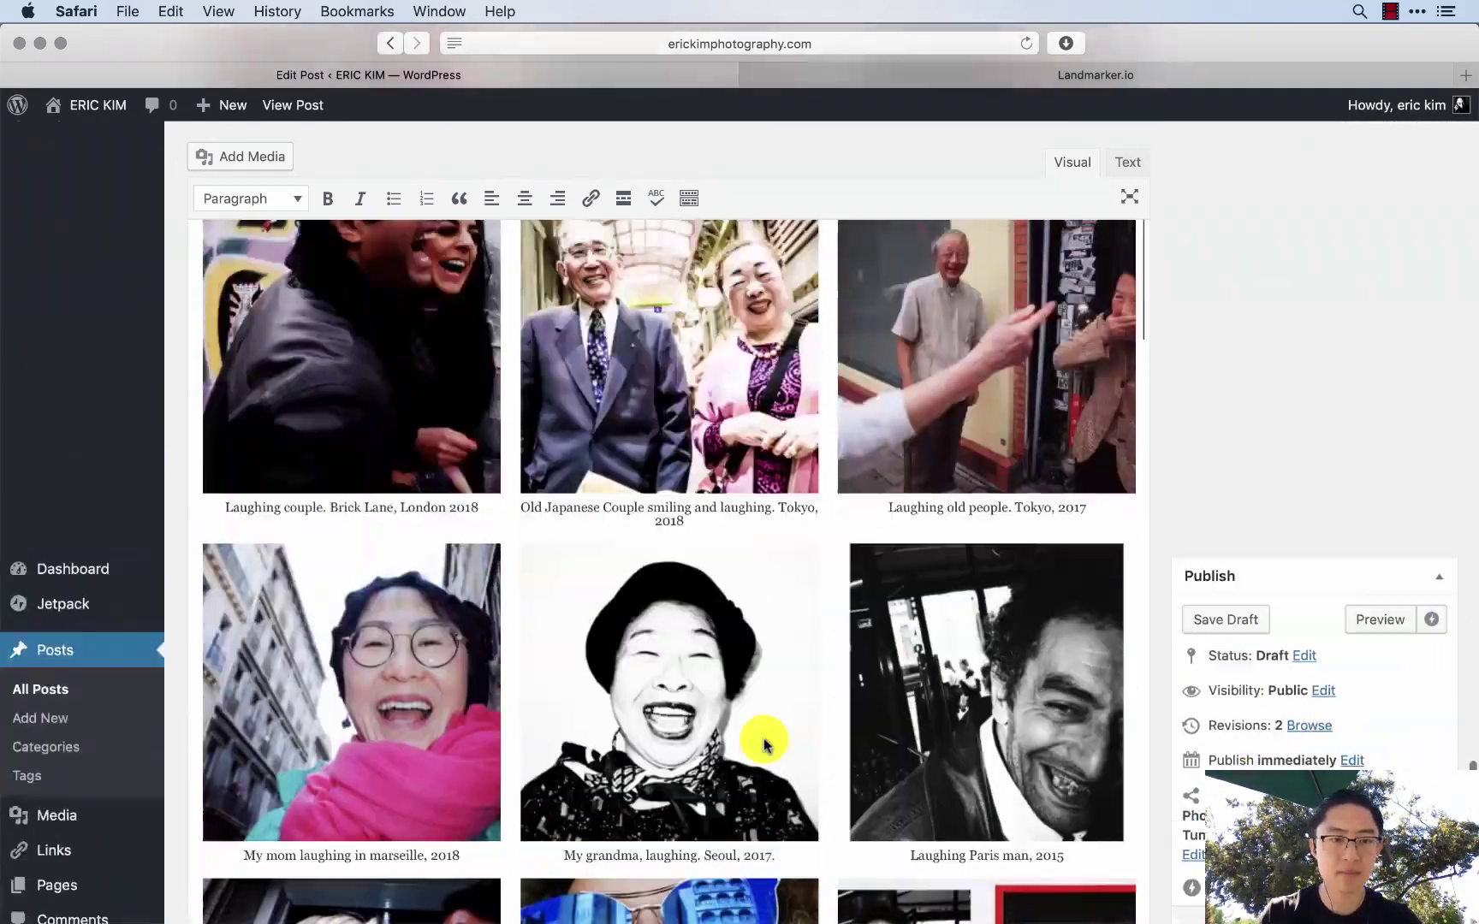
click(1126, 456)
scroll(1130, 454, up, 5)
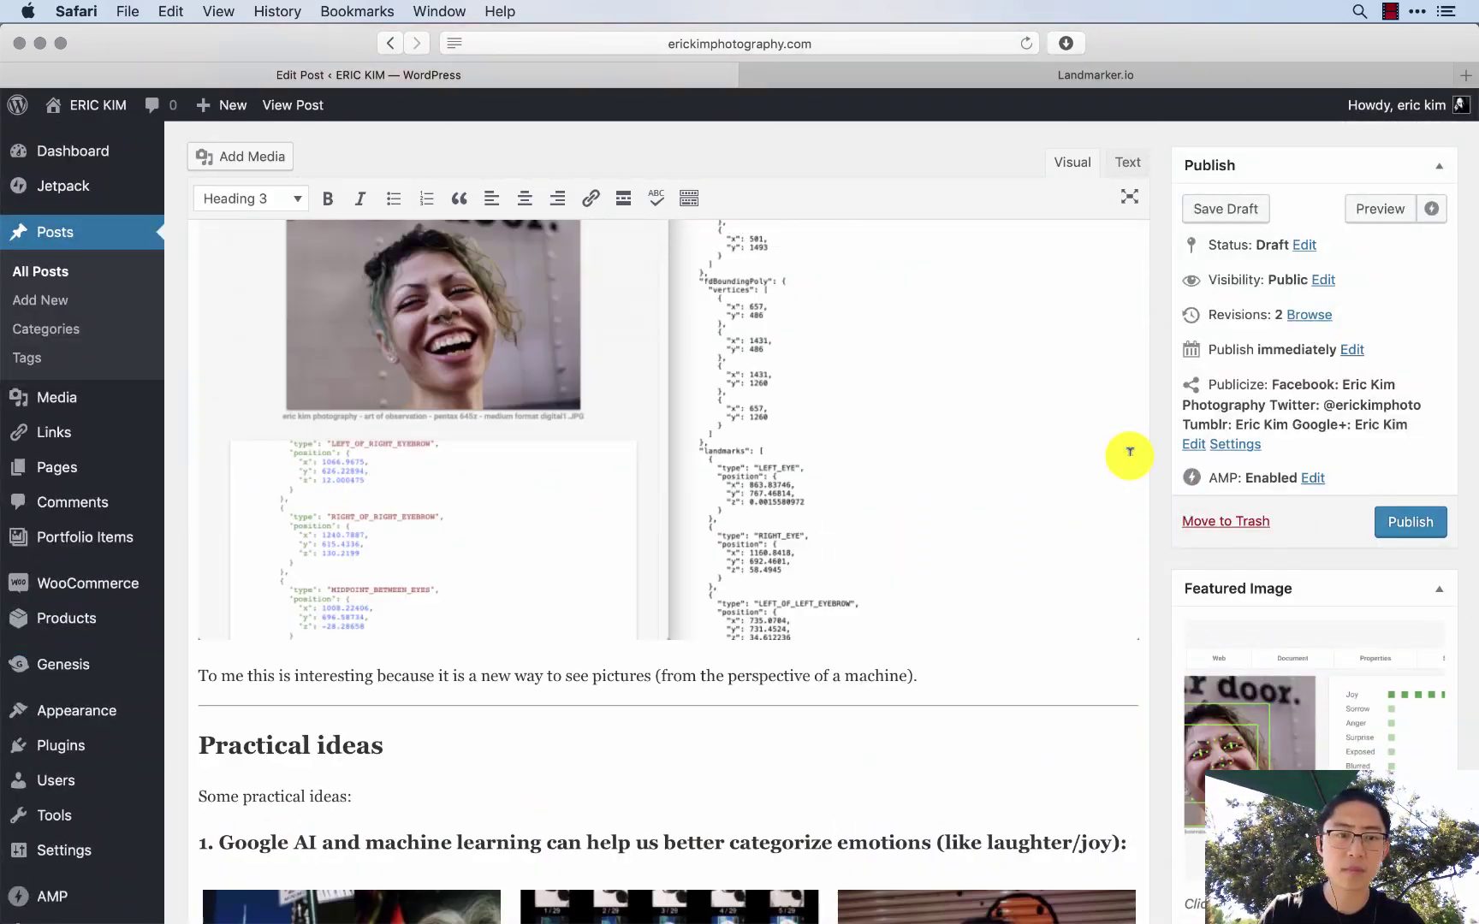
scroll(1121, 466, down, 3)
click(1112, 597)
key(Return)
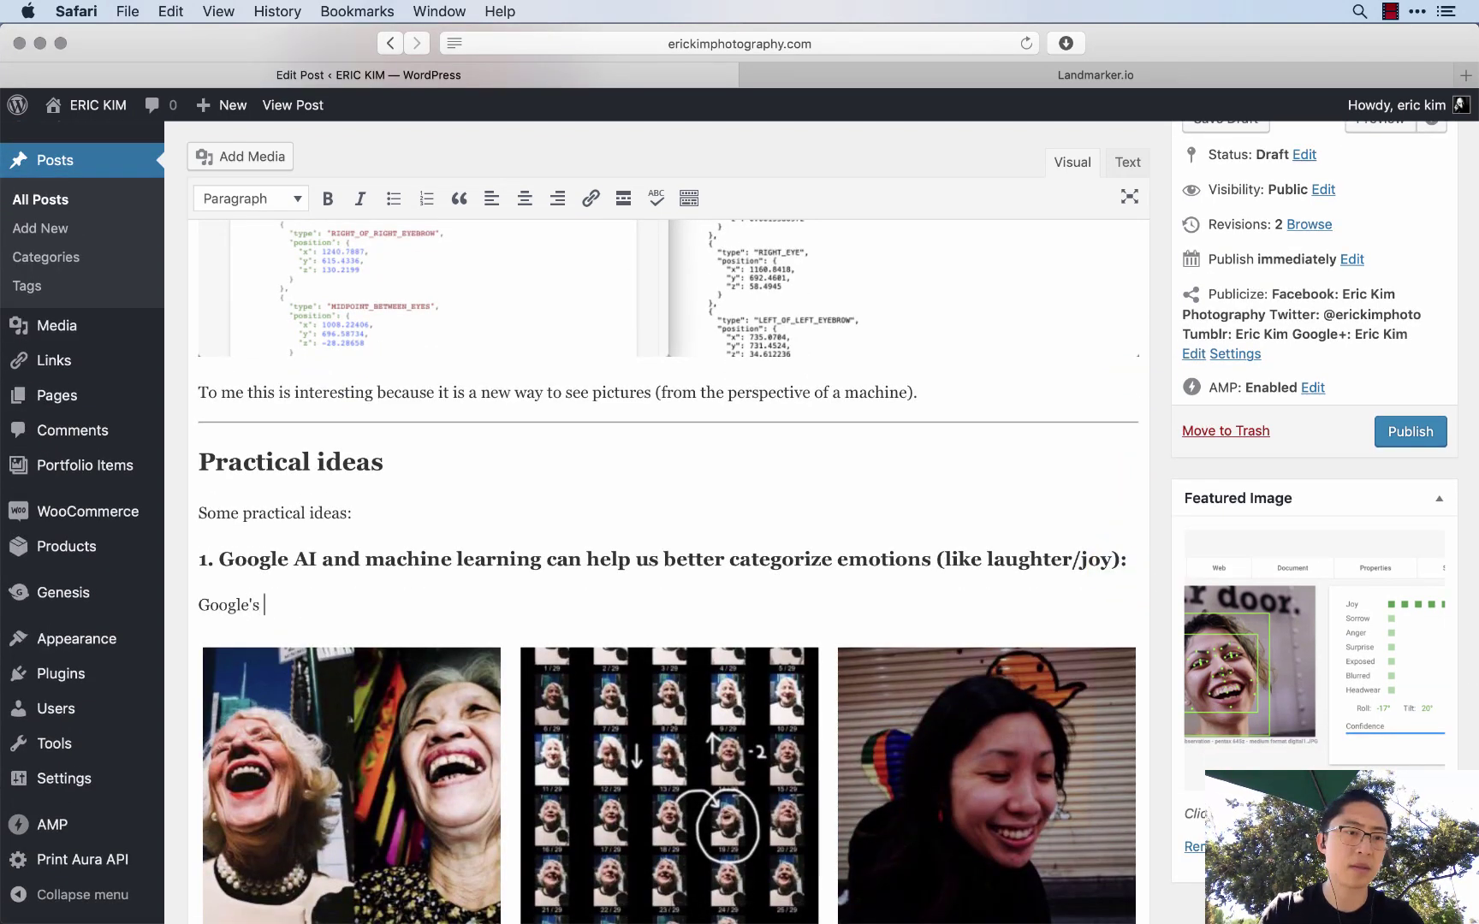
scroll(908, 620, down, 15)
scroll(908, 620, up, 10)
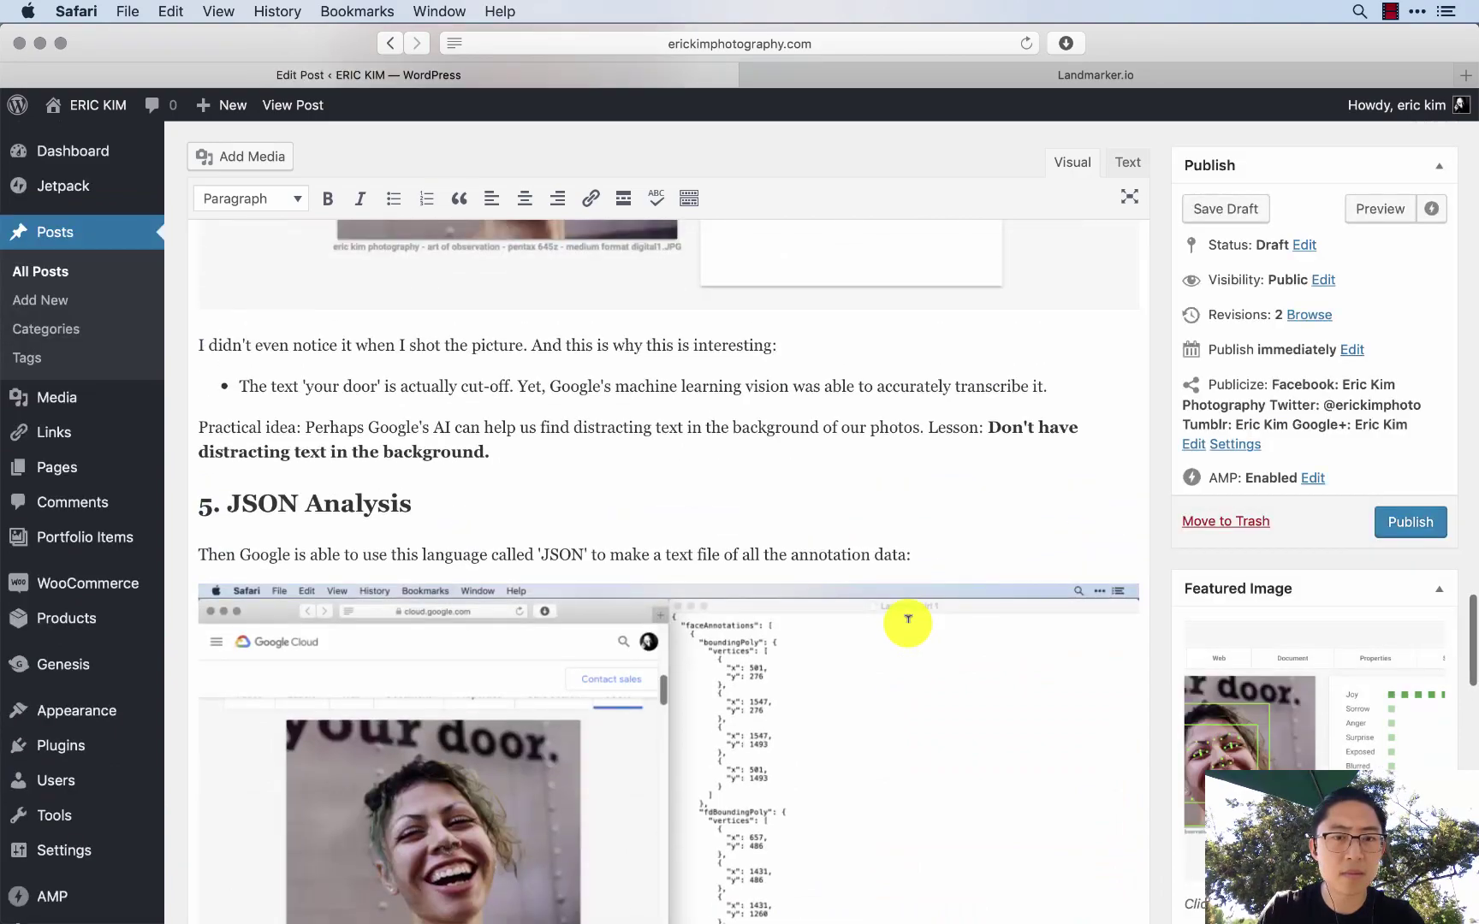
scroll(907, 618, up, 6)
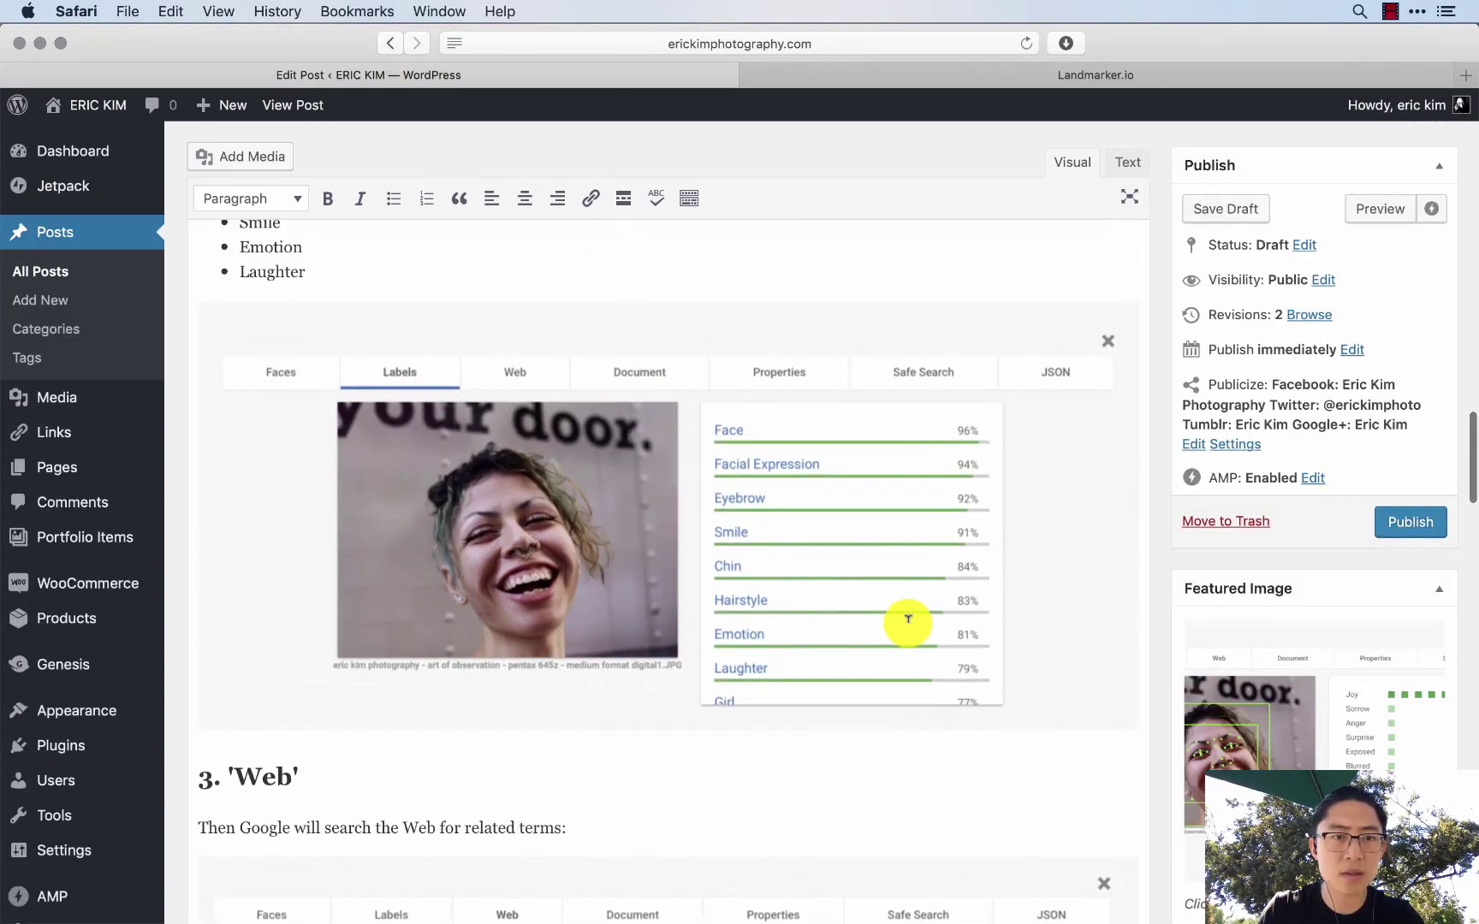
scroll(908, 619, down, 7)
scroll(908, 619, down, 6)
scroll(908, 619, up, 4)
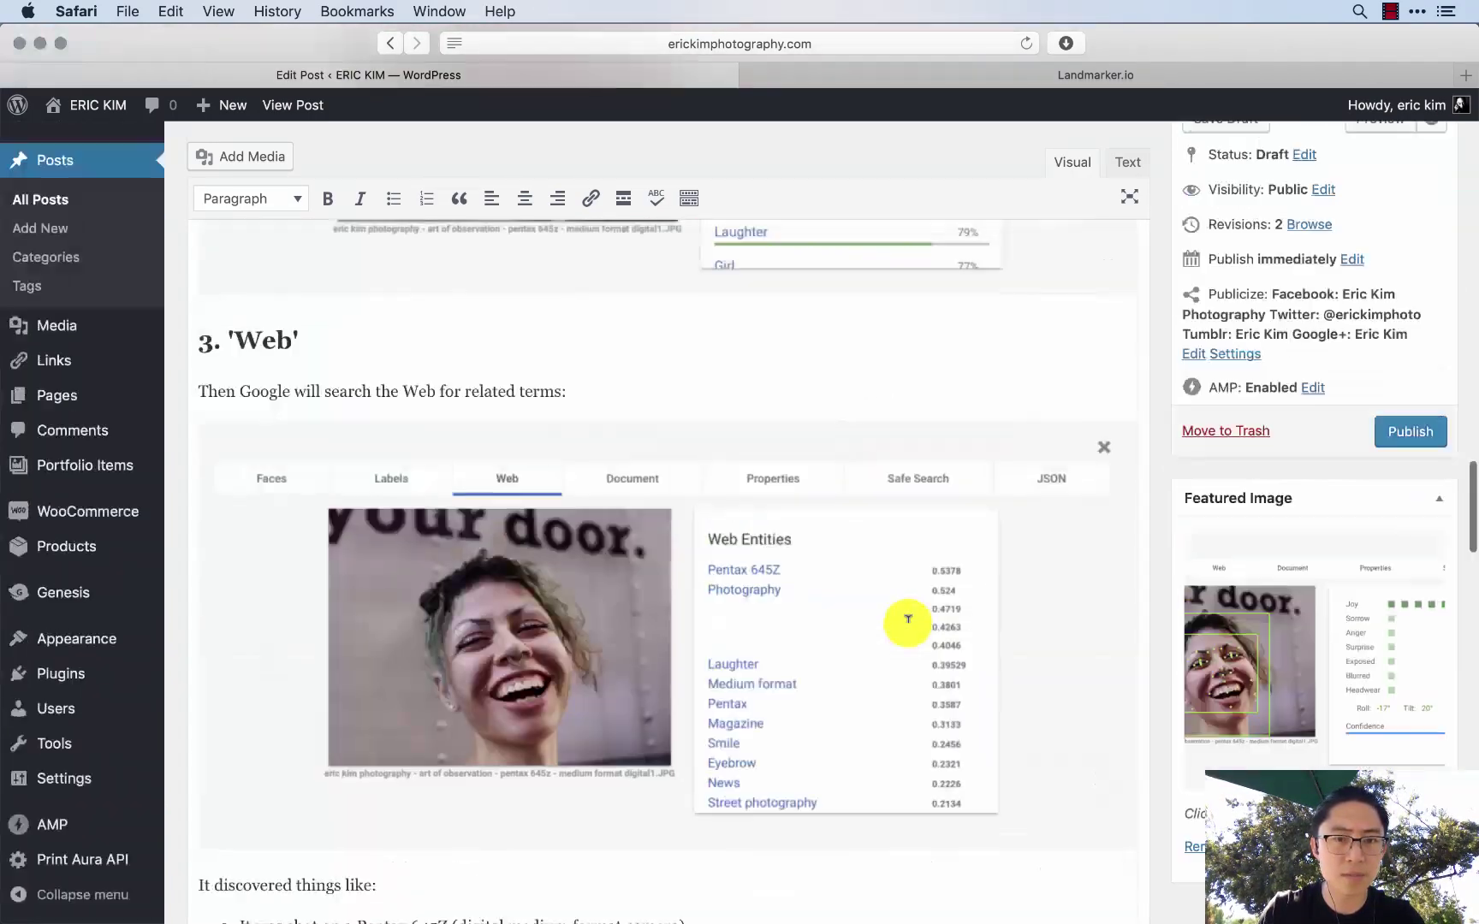
scroll(908, 619, down, 10)
text(w)
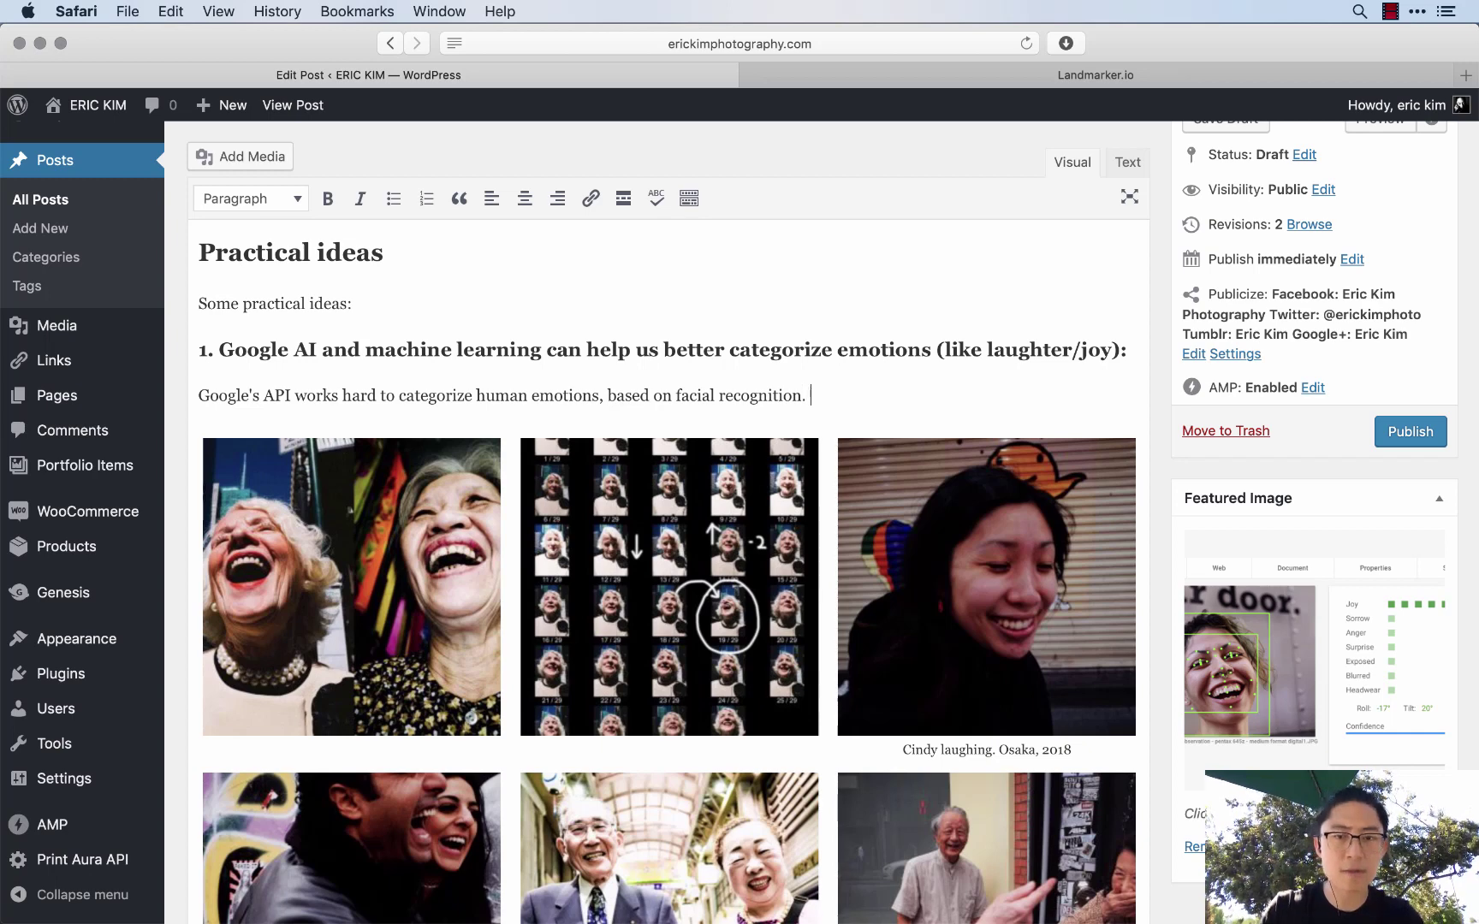
key(Return)
- Switch to Finder and look through the images in the Downloads folders "Google Vision v1" and "Google Cloud Test v1"
key(super+Tab)
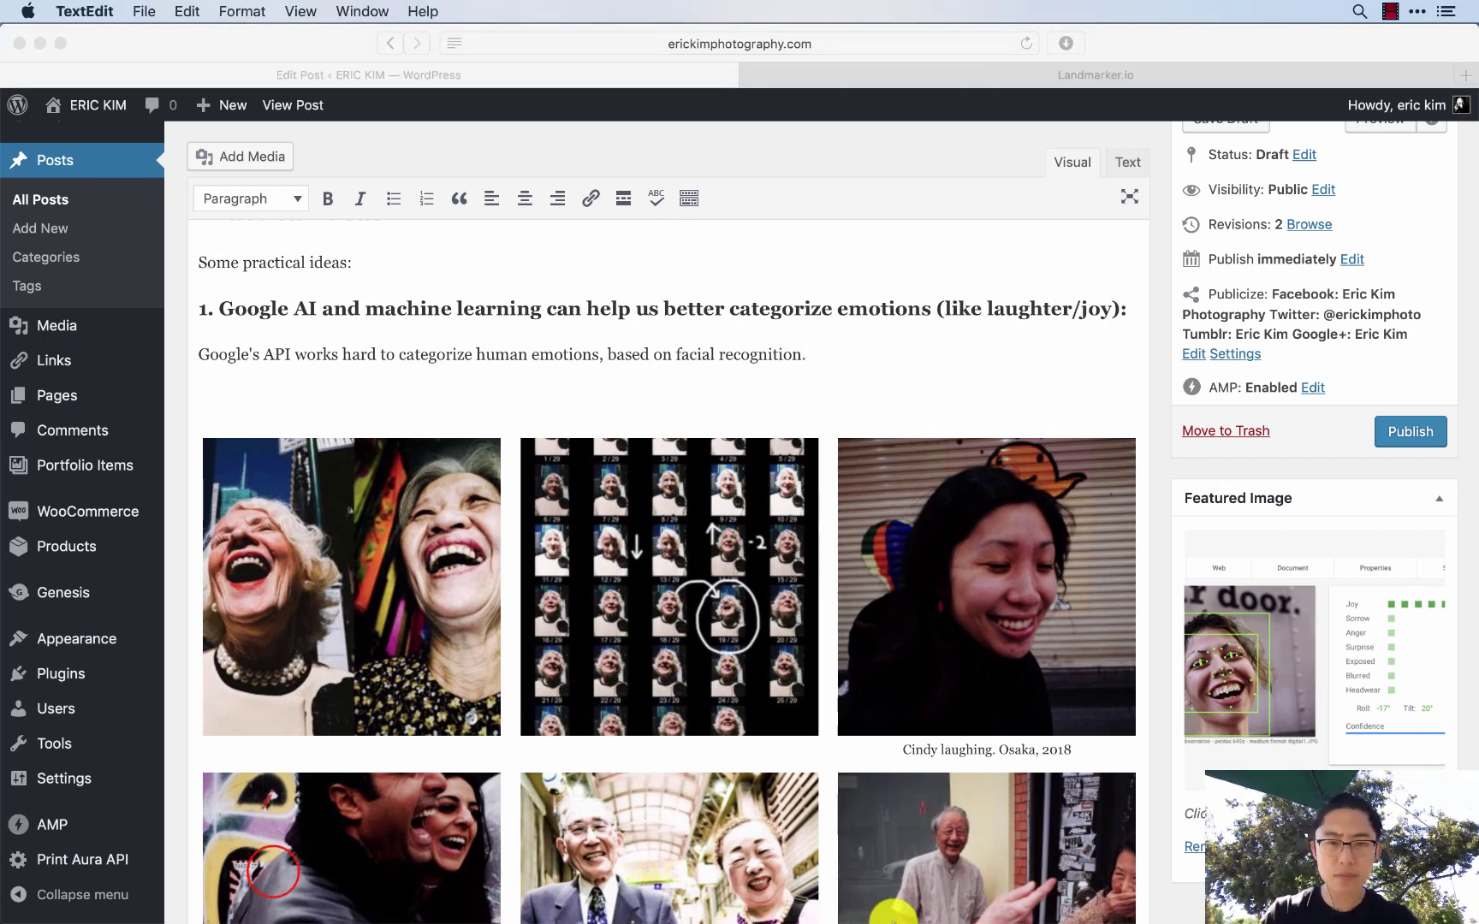
click(272, 875)
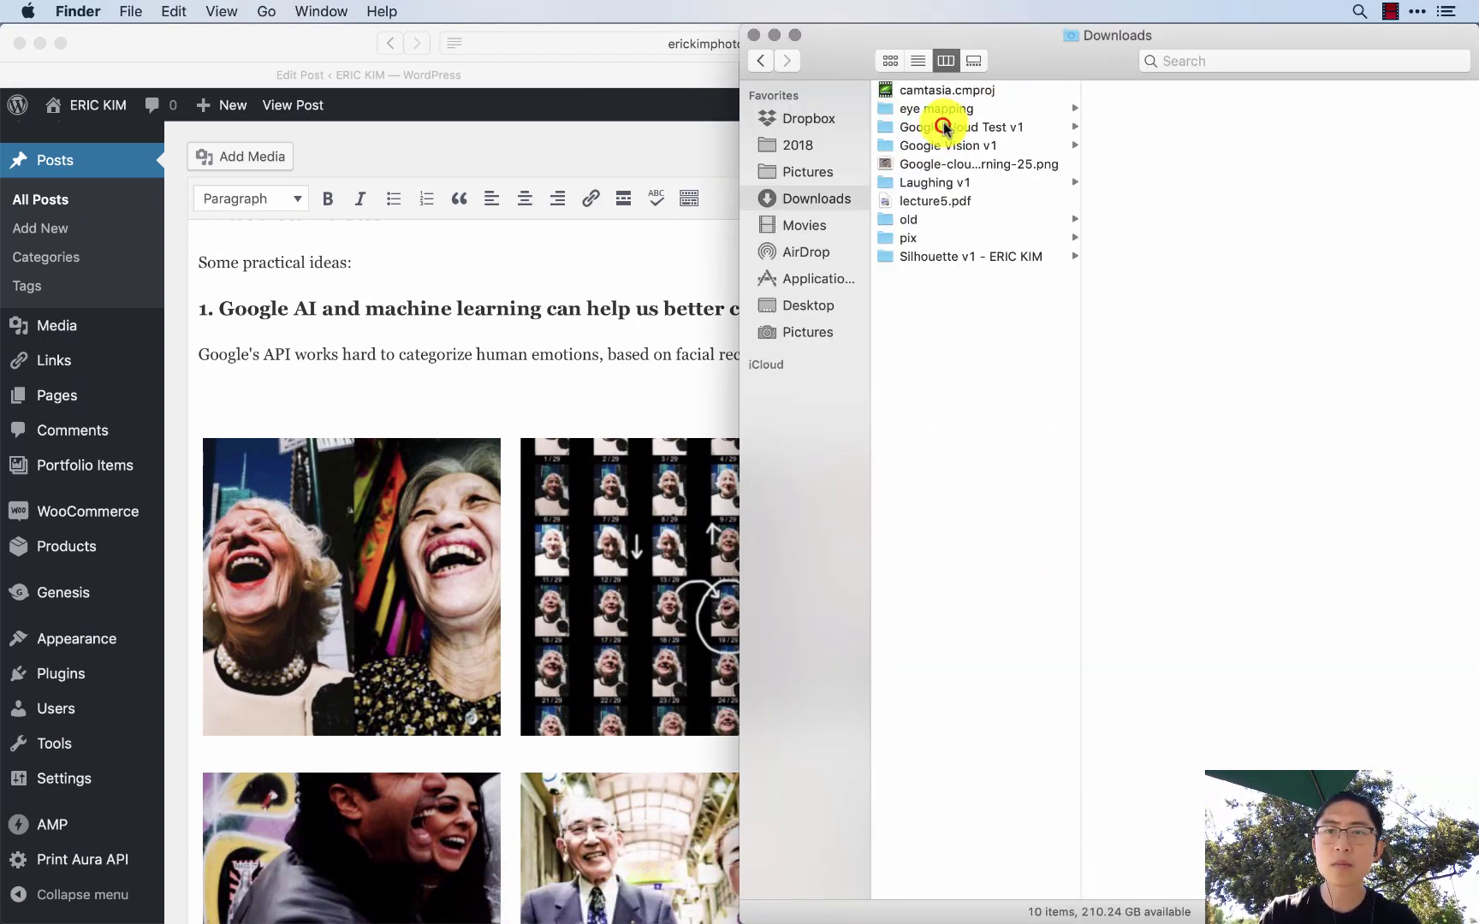
click(943, 126)
key(Down)
key(Right)
key(Down)
key(Down)
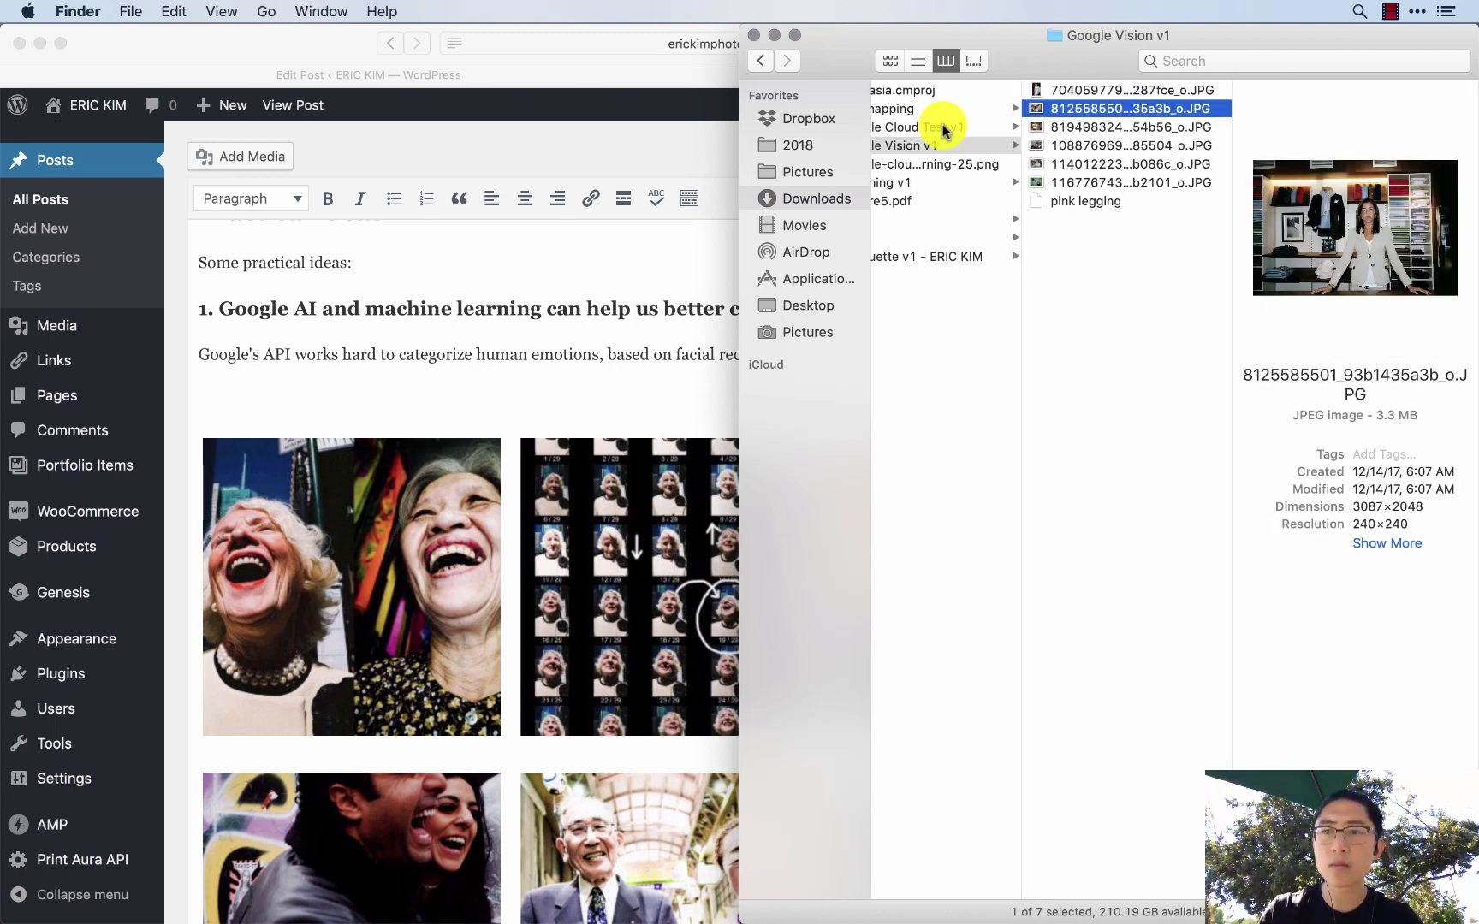
key(Down)
key(Down)
key(Down)
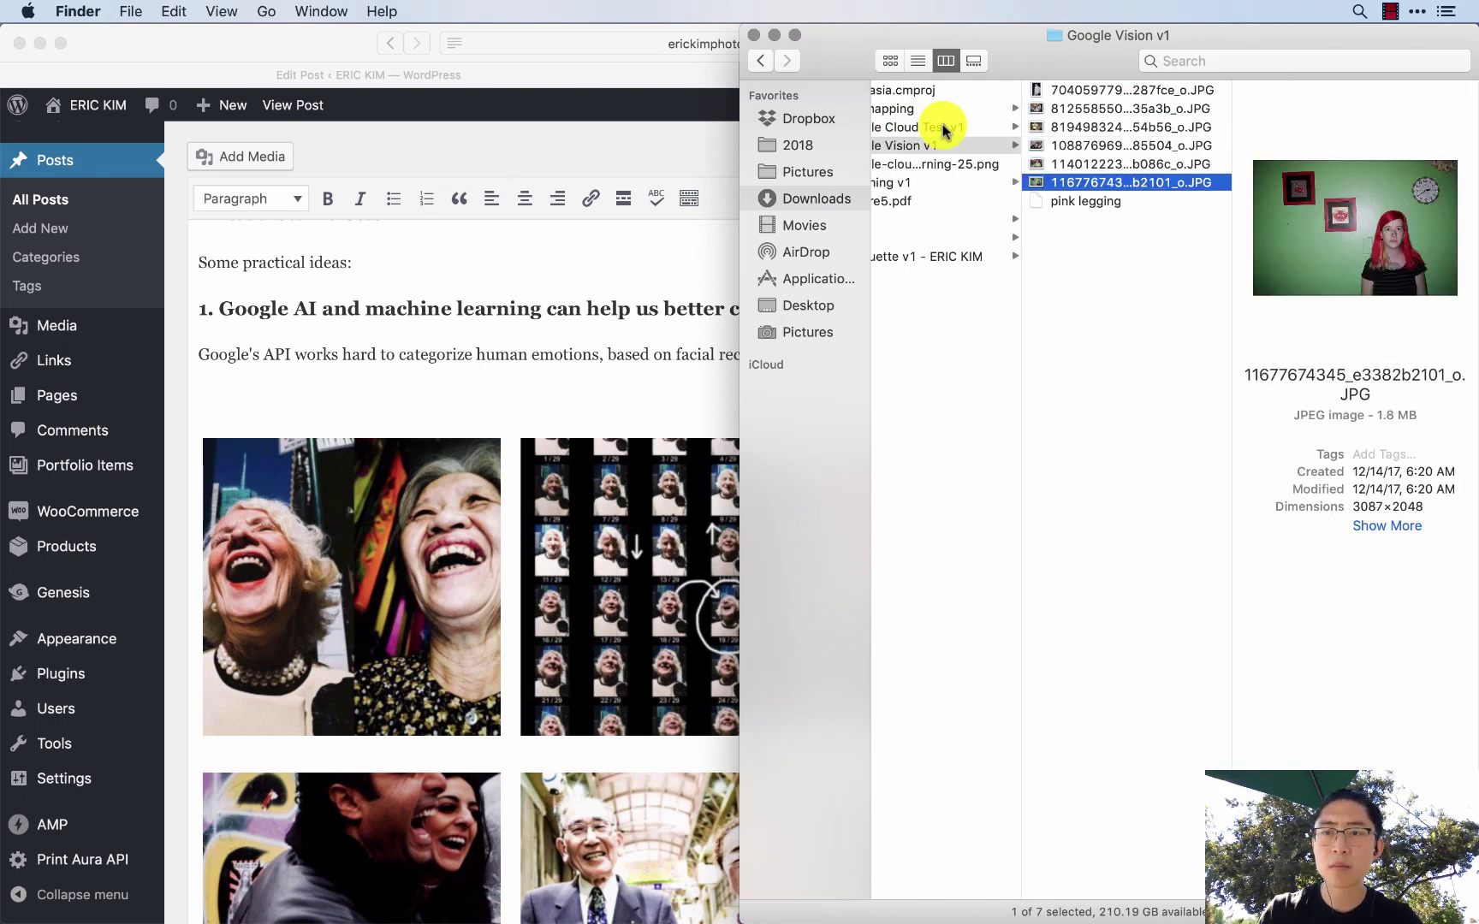
key(Left)
key(Up)
key(Right)
key(Down)
key(Up)
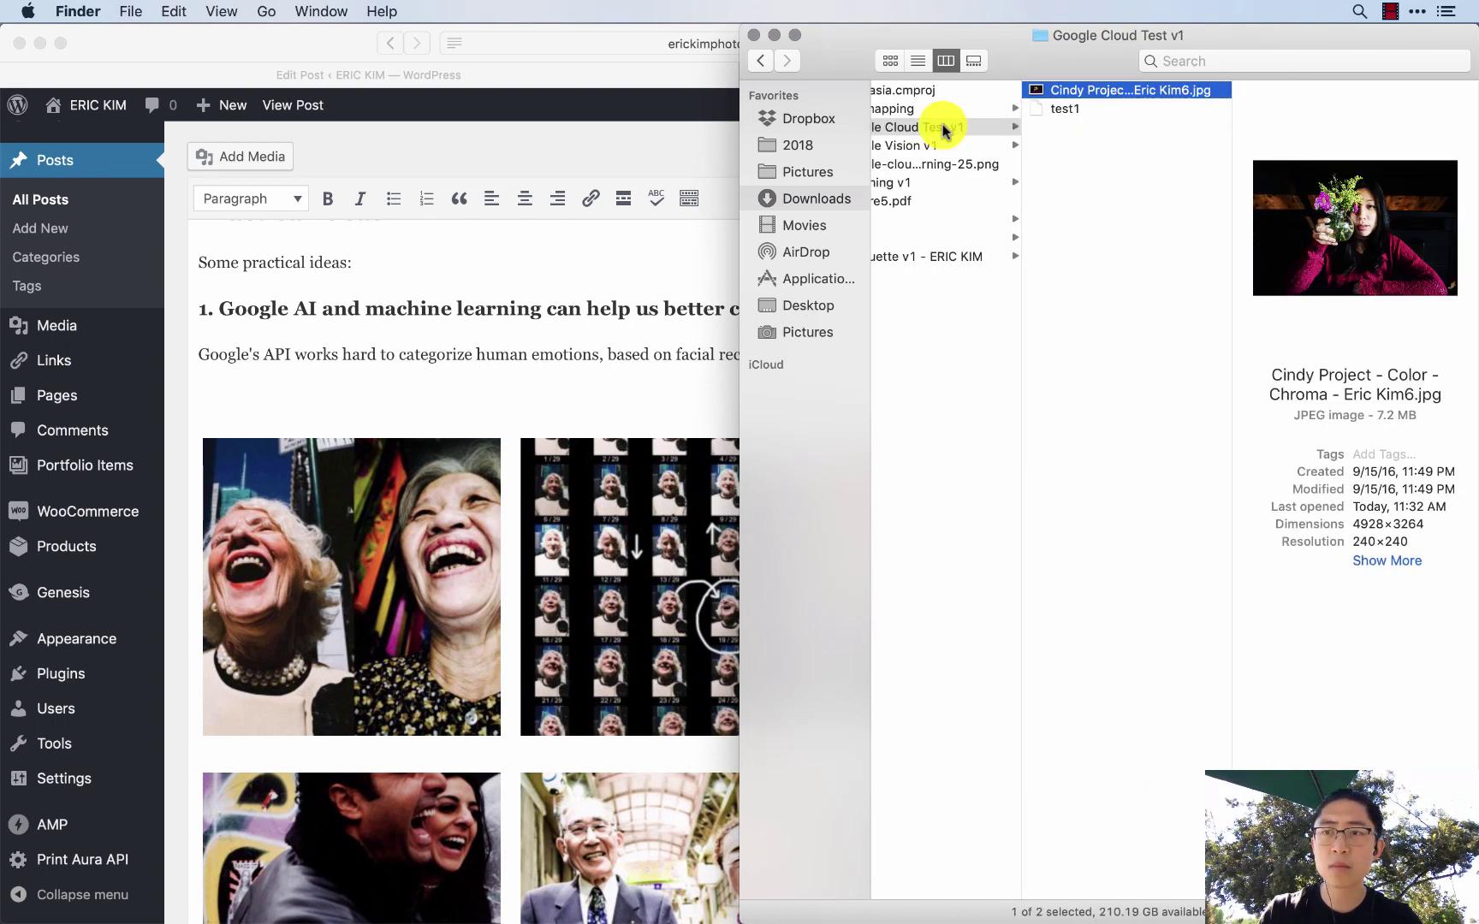
- Browse the Desktop folder of Google cloud vision "machine learning" screenshots and preview screenshot 5
click(807, 306)
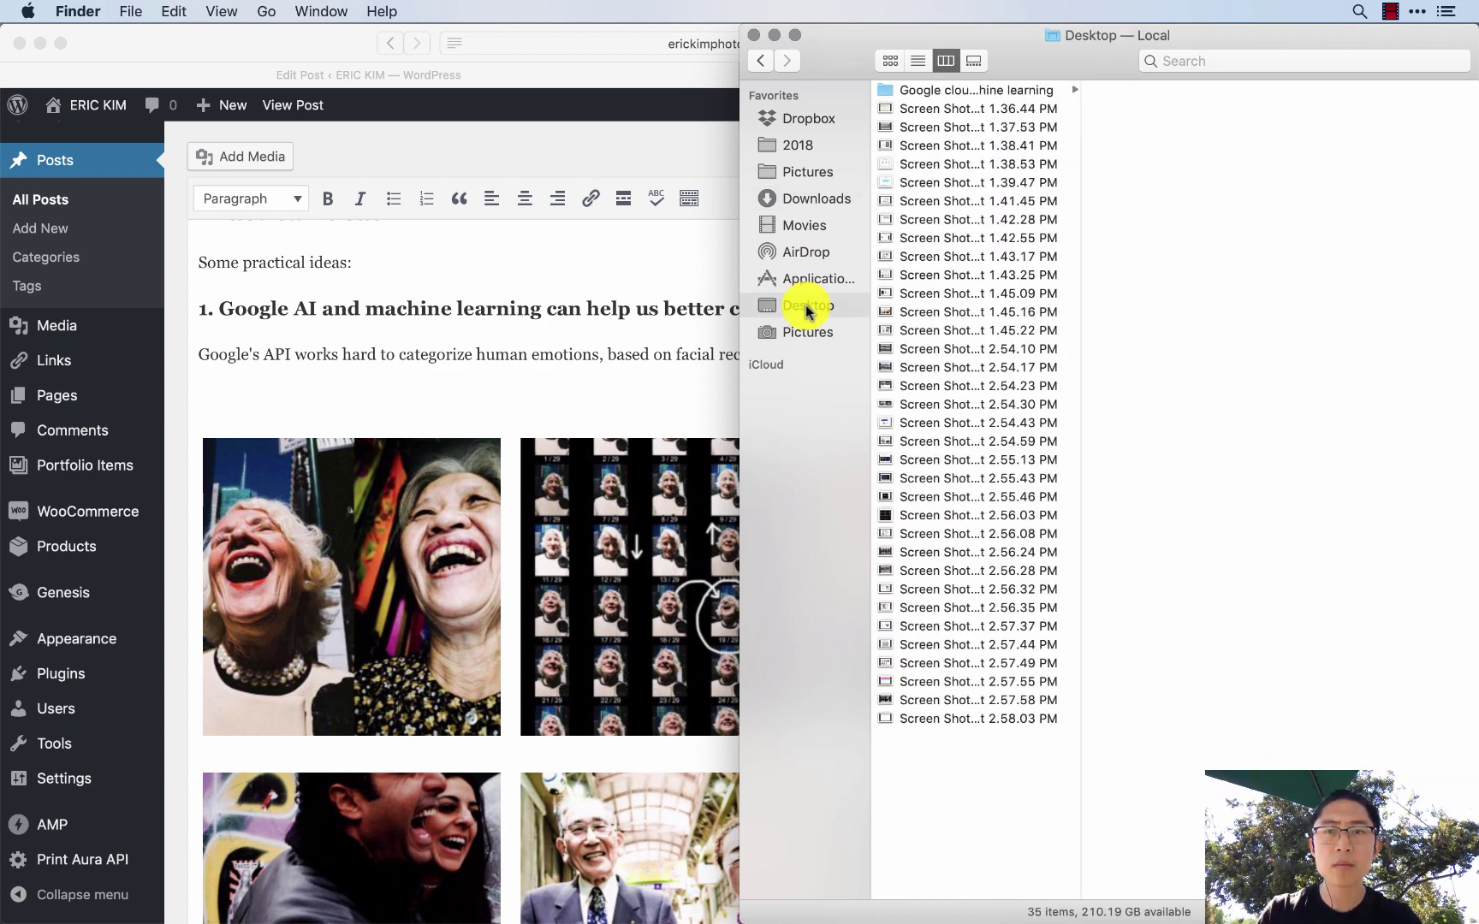
key(Right)
key(Right)
key(Down)
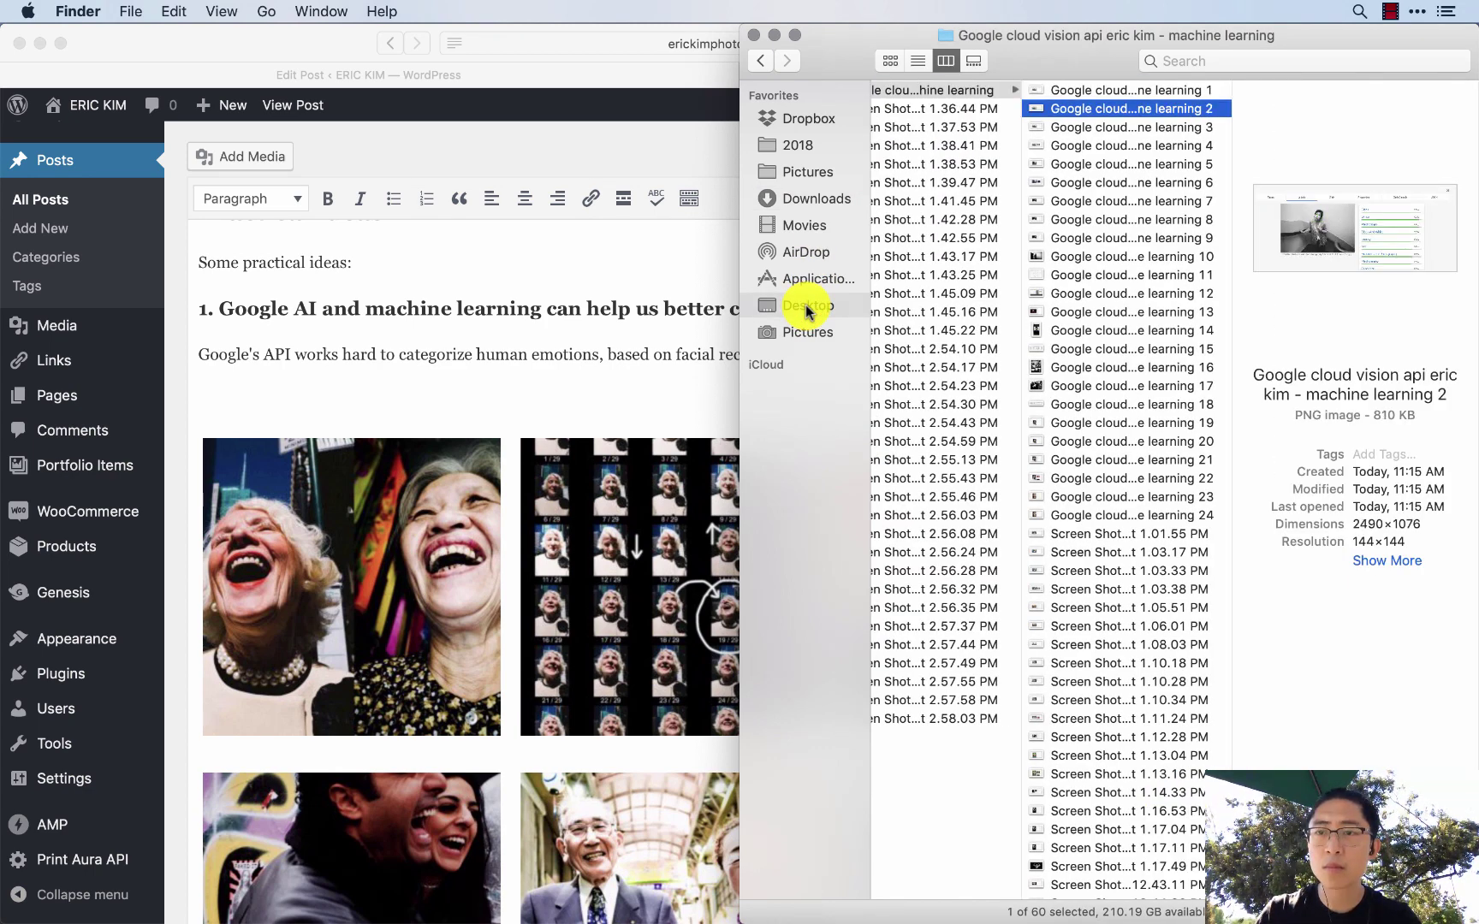
key(Down)
key(Down)
key(Down)
key(Down)
key(Up)
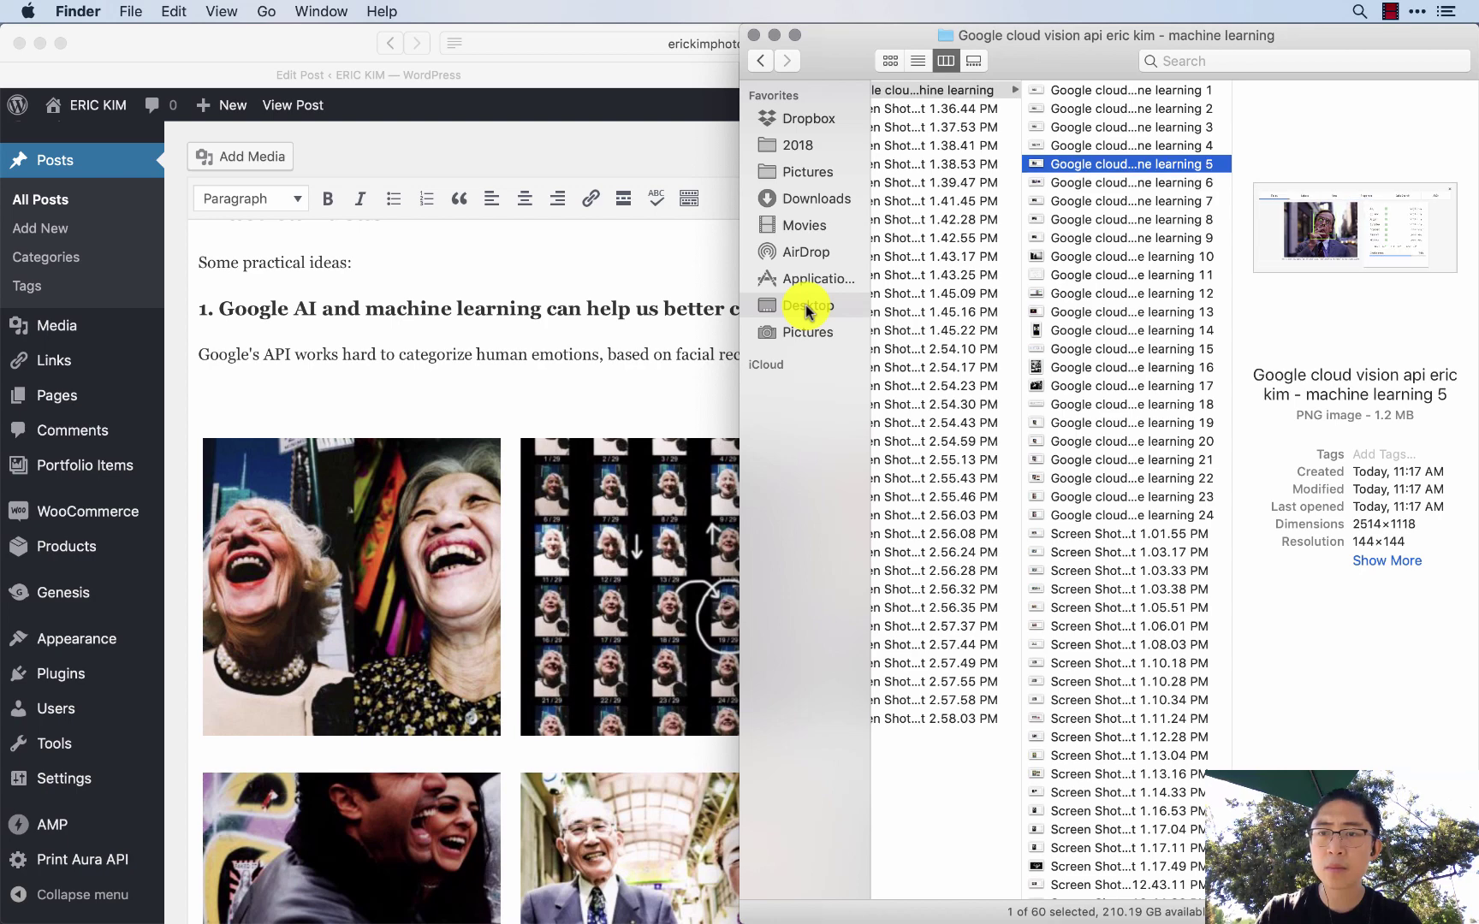
key(space)
key(space)
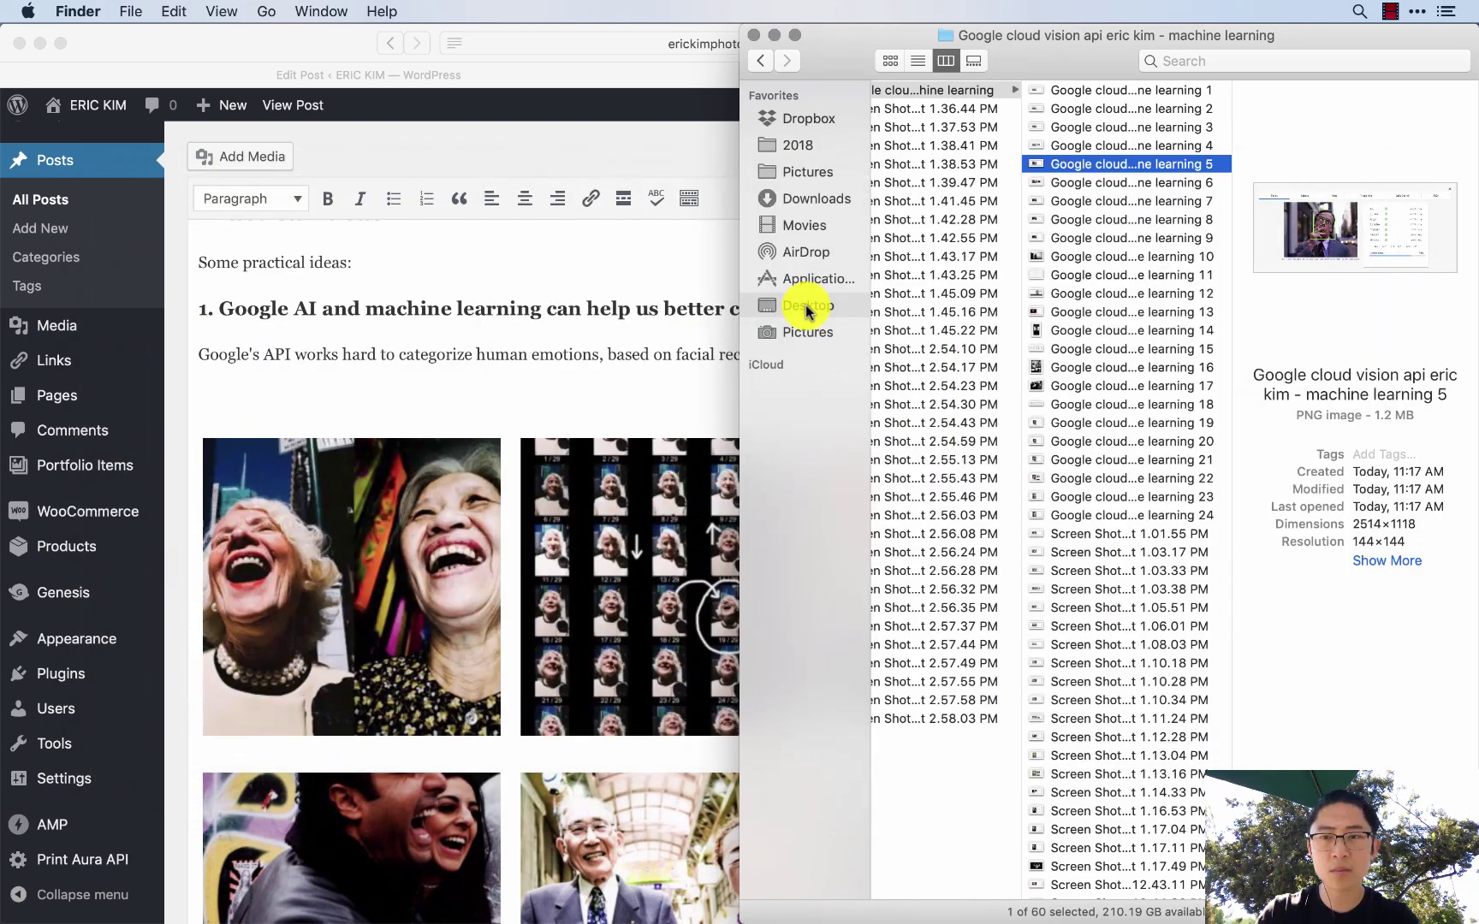
- Show the screenshots folder as icons, look over the thumbnails and preview the "machine learning 23" screenshot
click(889, 60)
scroll(1089, 495, down, 10)
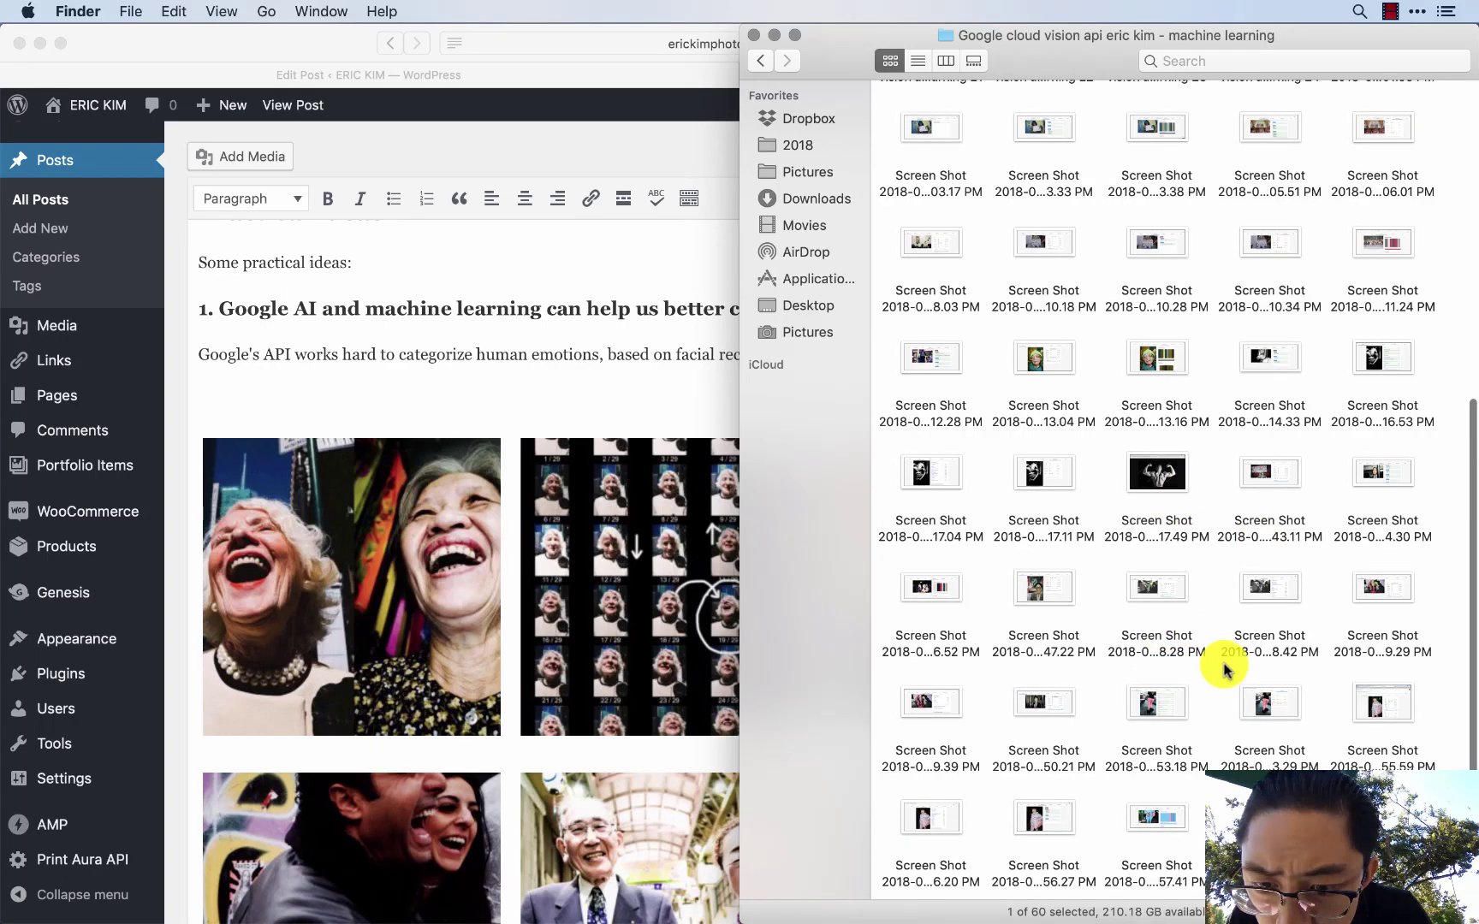
scroll(1224, 664, up, 6)
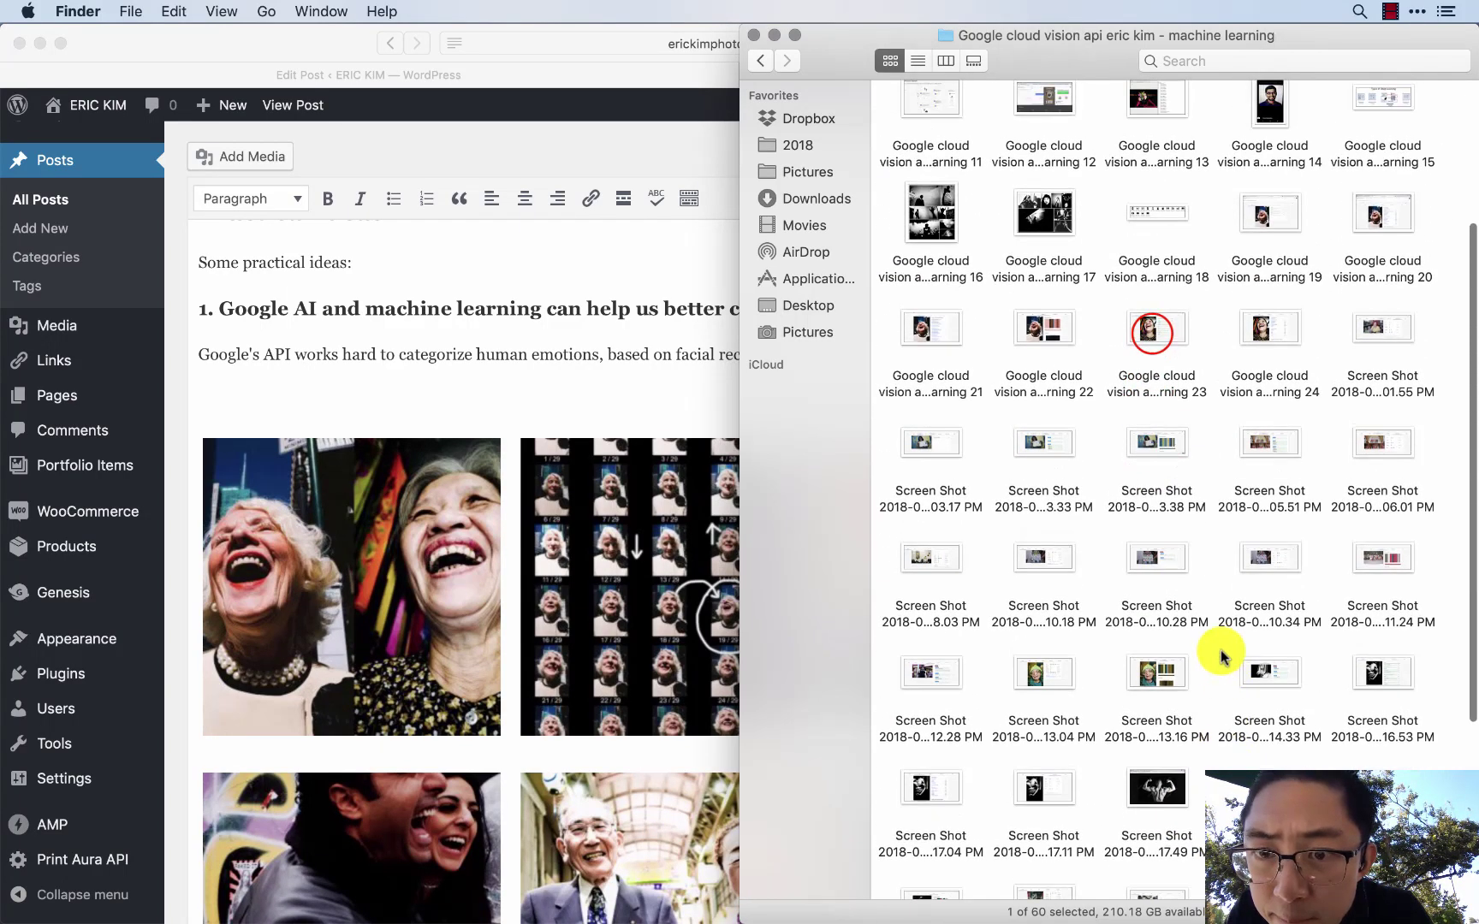
click(1151, 335)
key(space)
key(space)
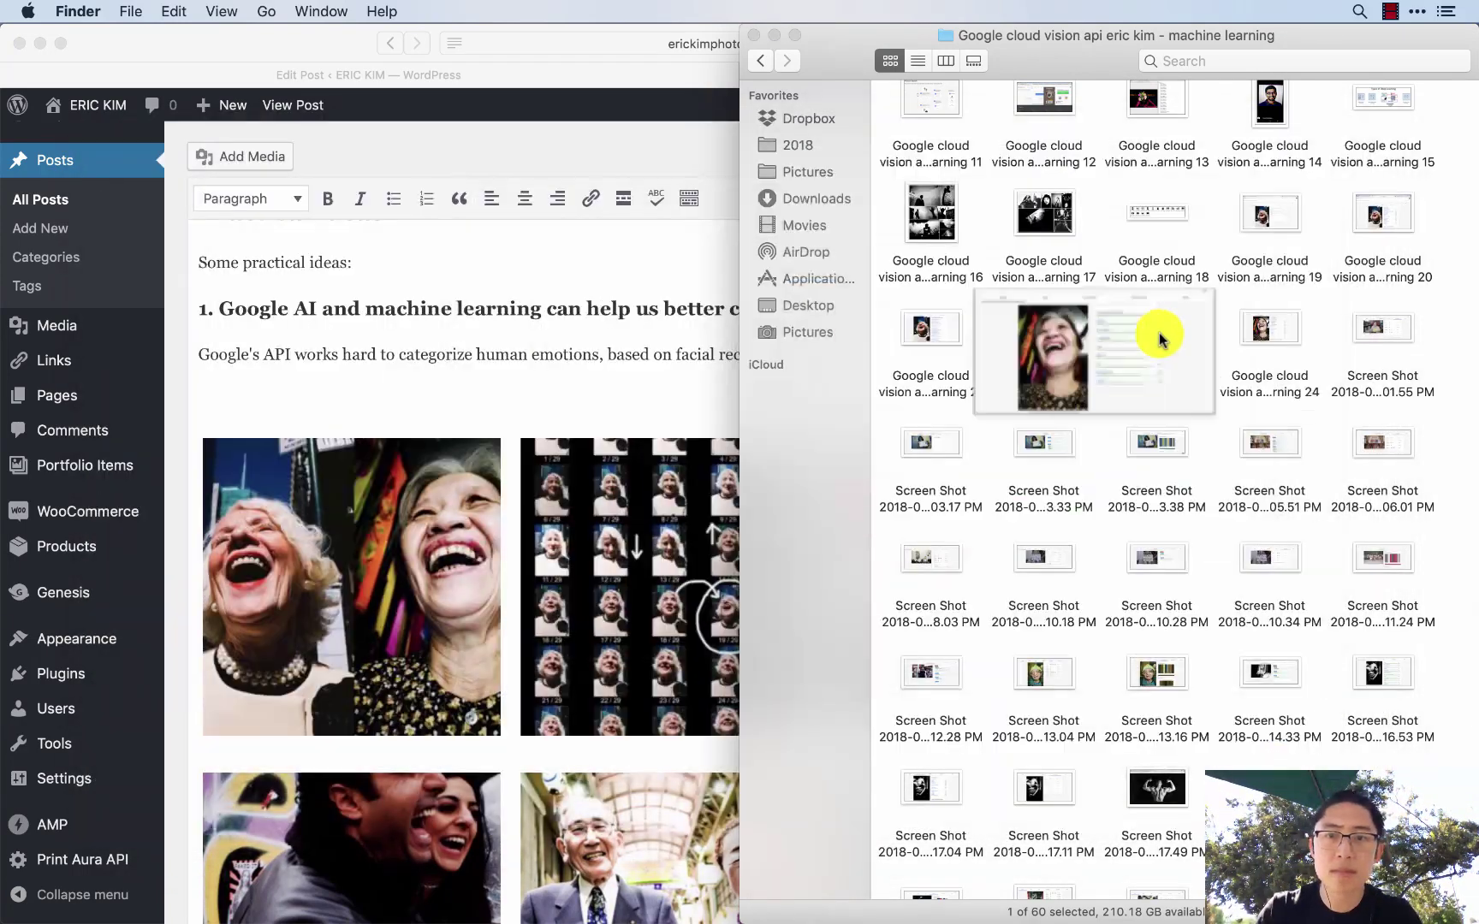
- Return to the draft in Safari and add the line "#### 1a.Laughter examples" directly above the gallery, with empty paragraphs before it
click(547, 370)
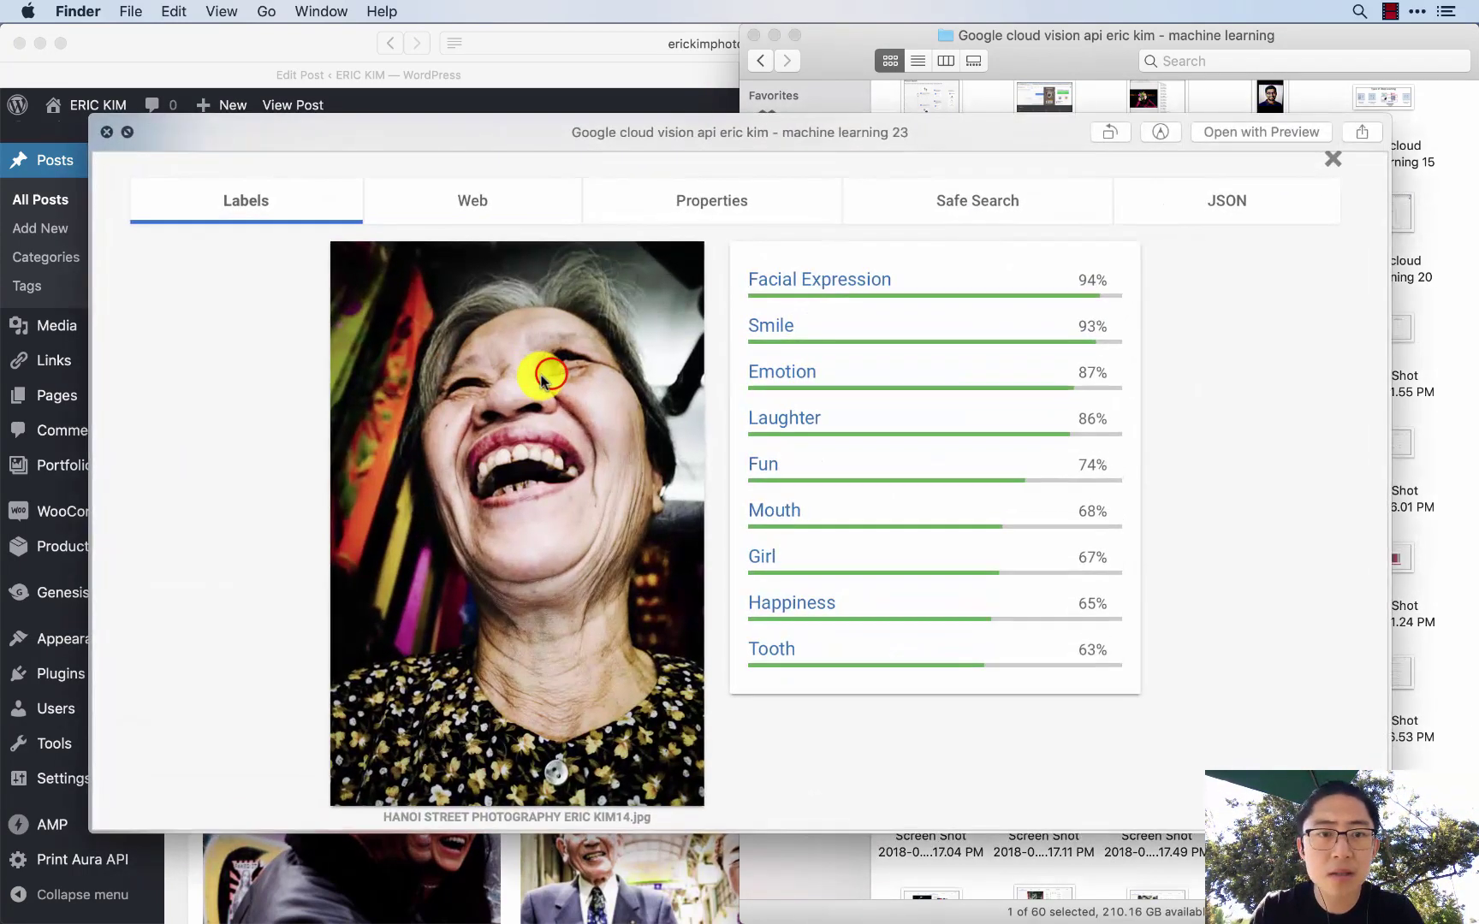
text(Some practical ideas:)
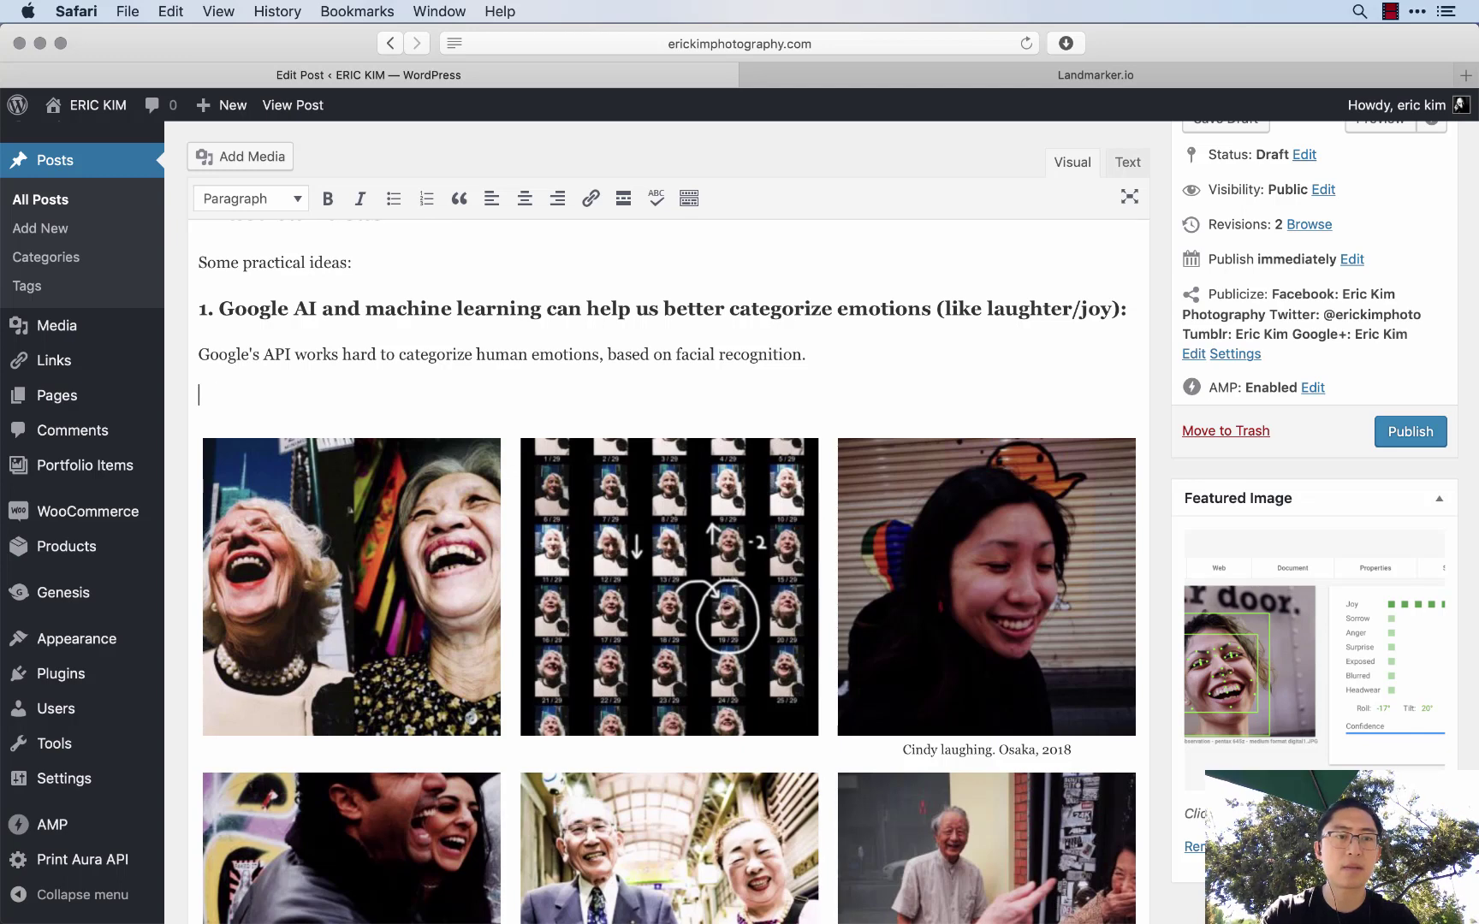
key(Return)
key(Return)
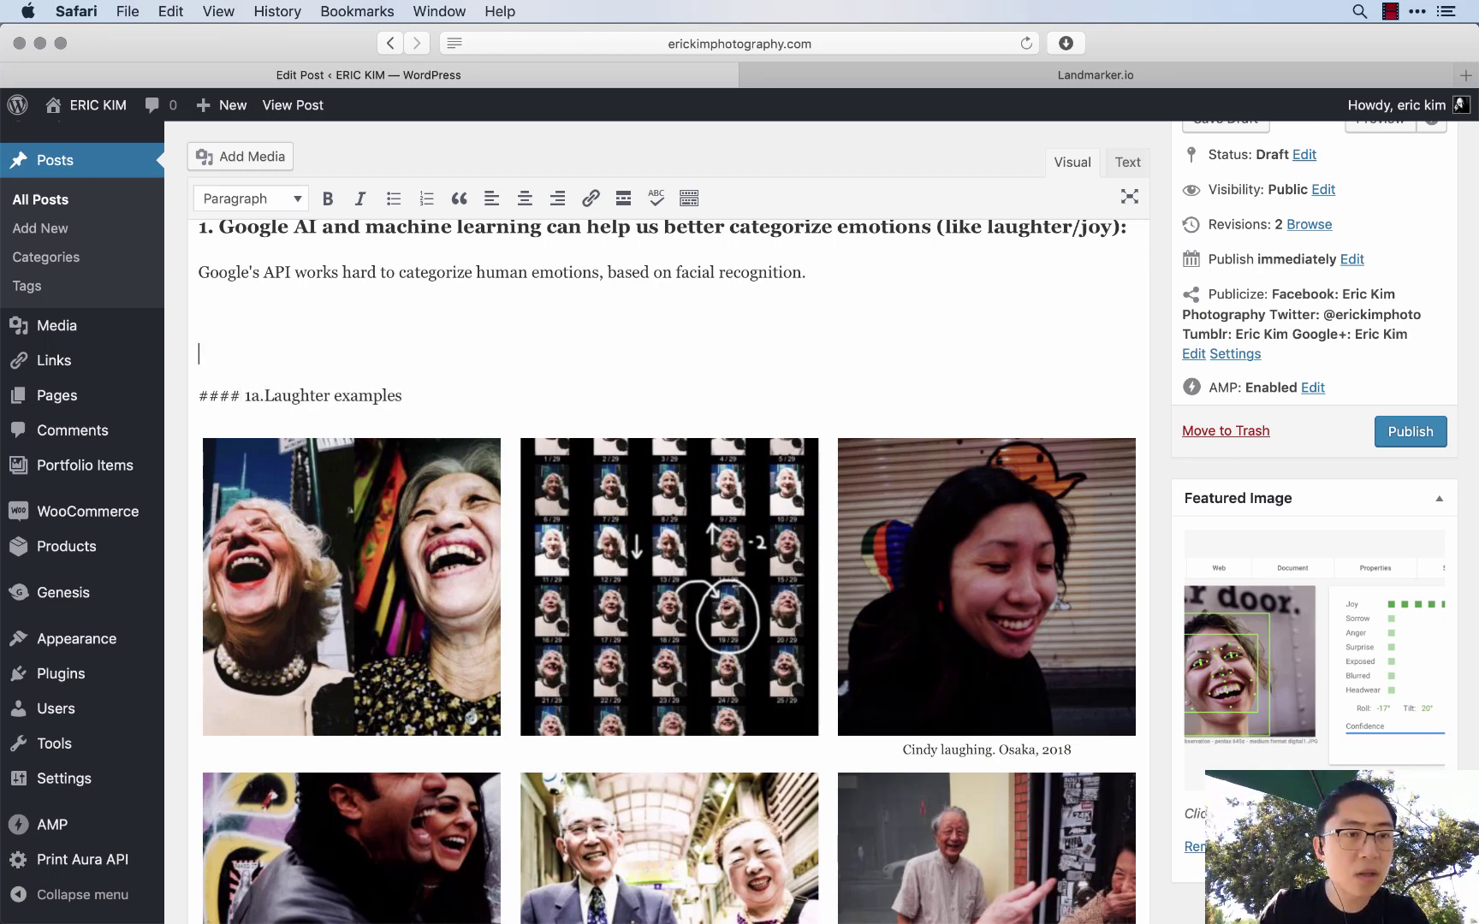
scroll(667, 428, down, 1)
- Switch to Finder, preview the "machine learning" screenshots 19 and 20, and select screenshots 19, 20 and 21
key(super+Tab)
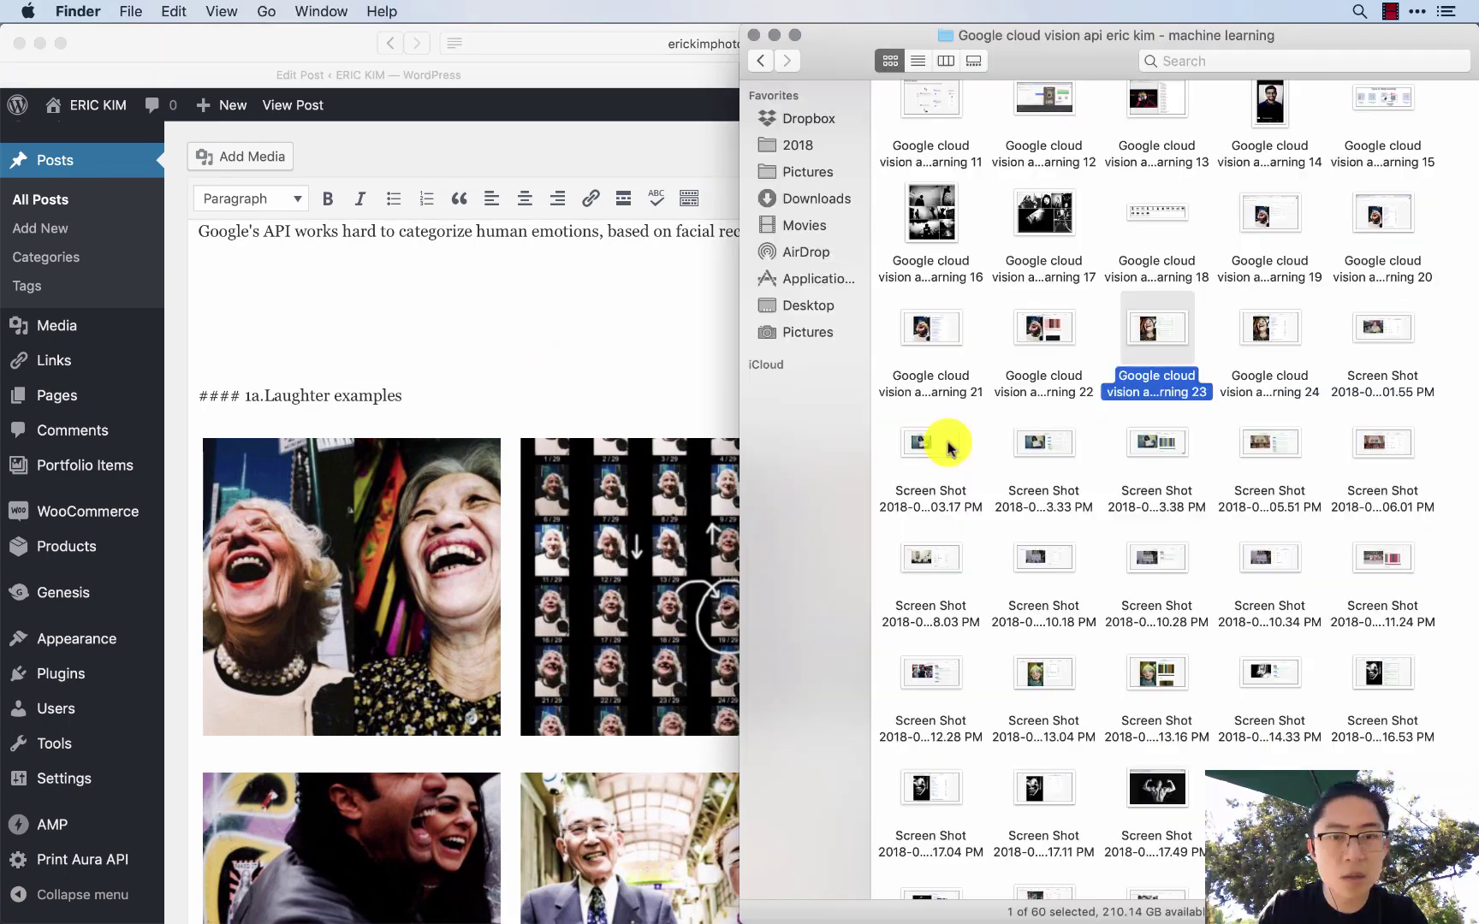
click(1263, 230)
key(space)
key(space)
click(1367, 205)
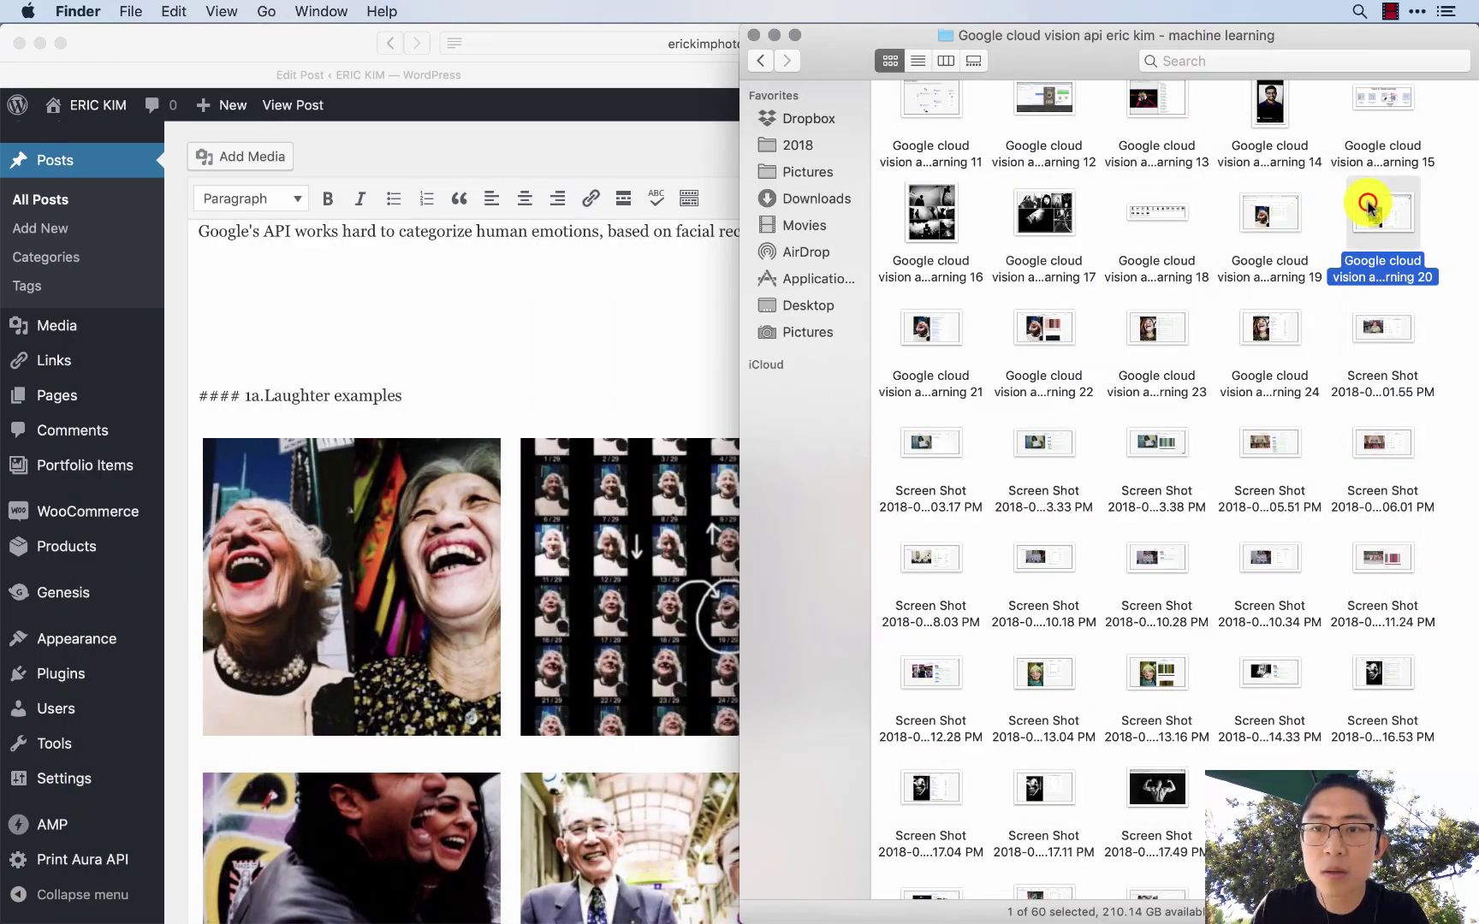
key(space)
key(space)
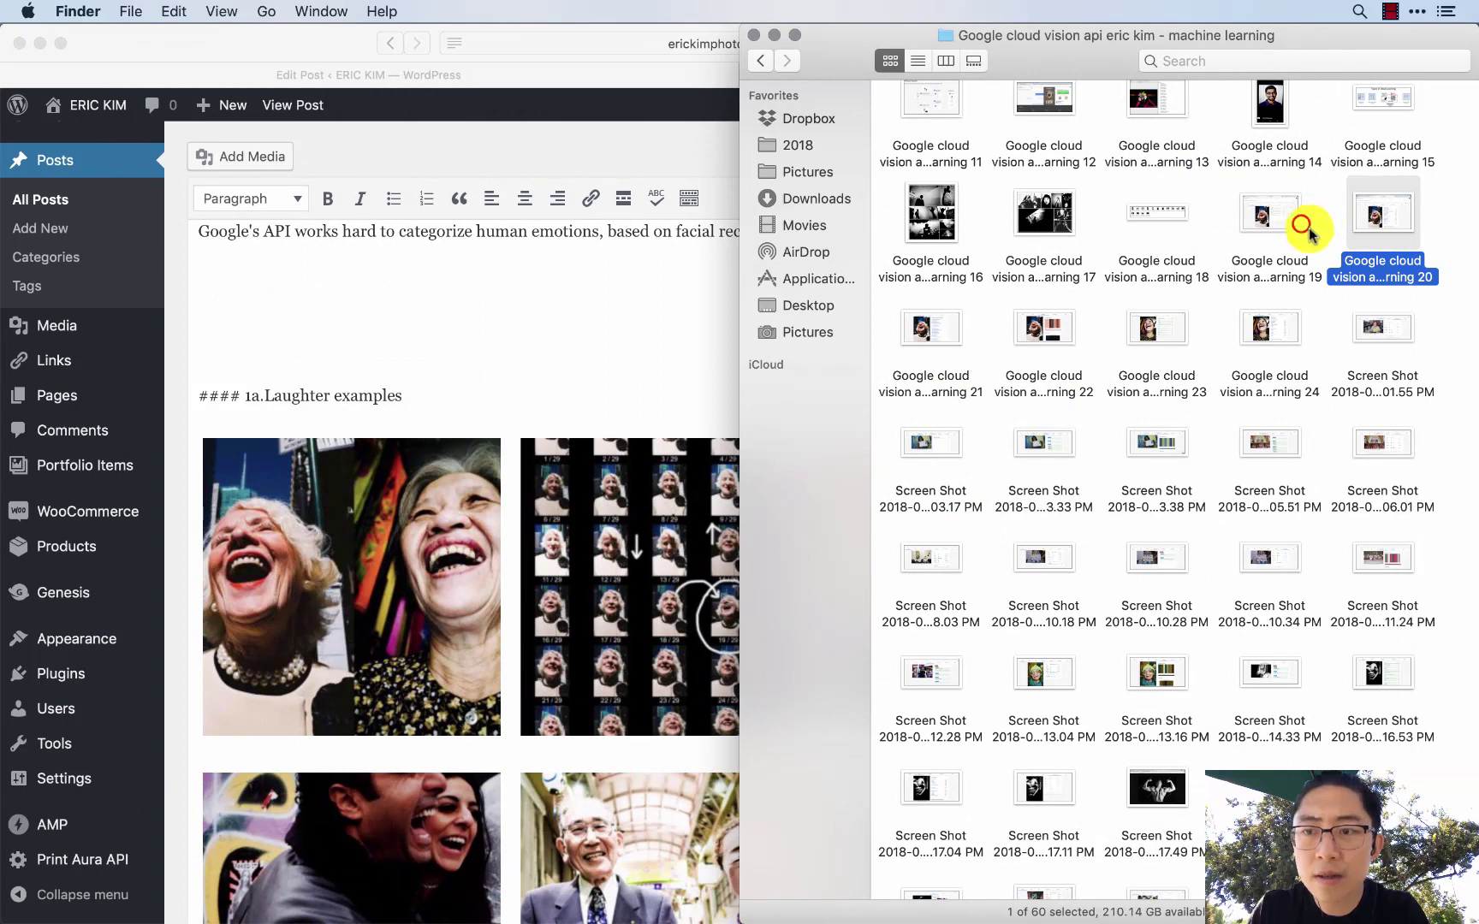
click(1306, 228)
shift+click(1365, 219)
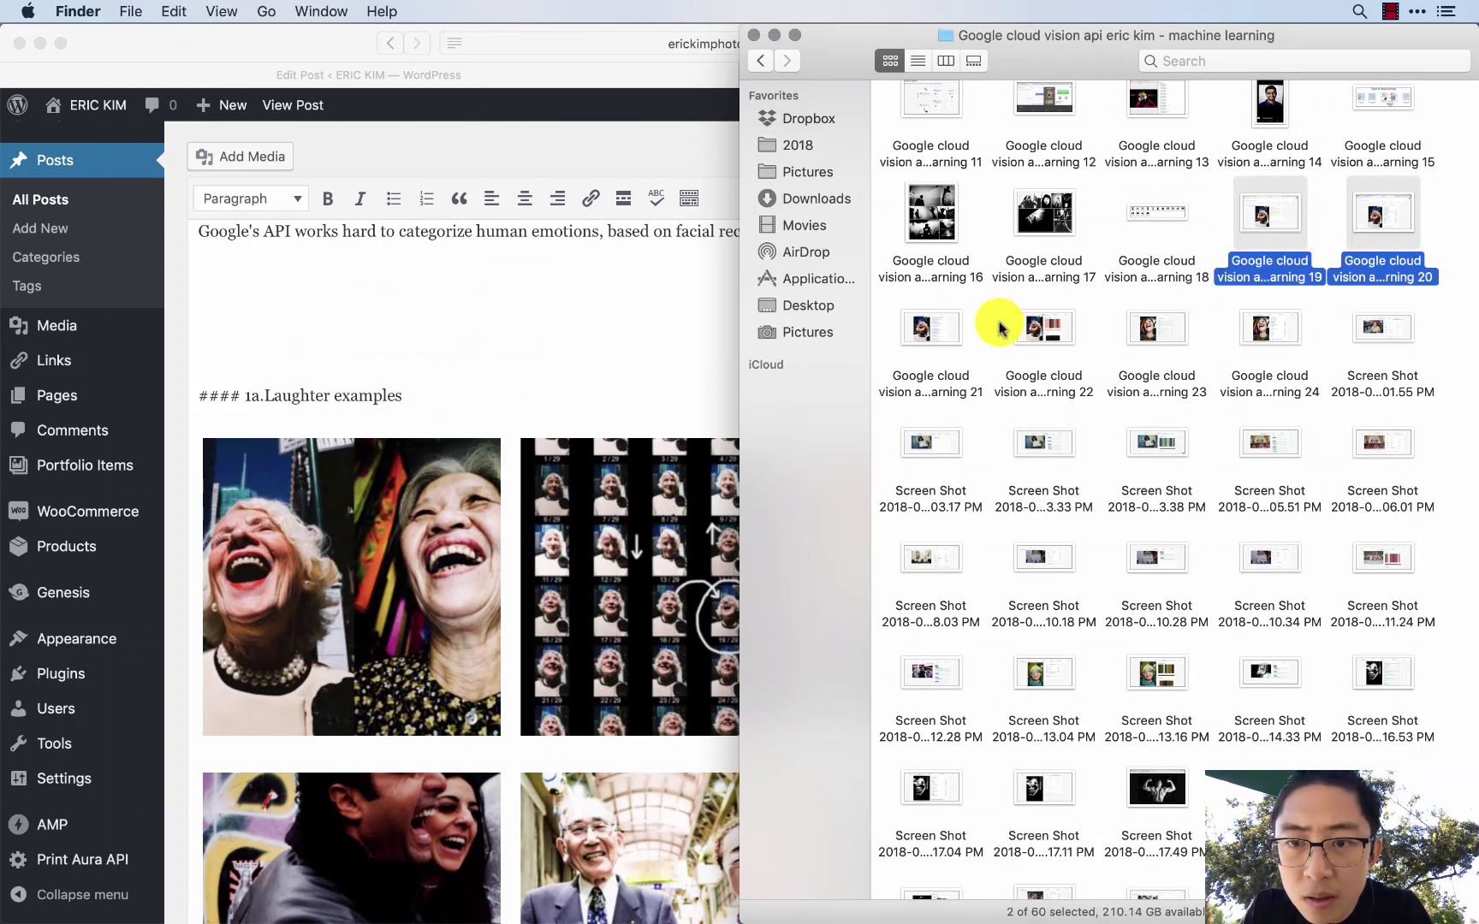
super+click(945, 330)
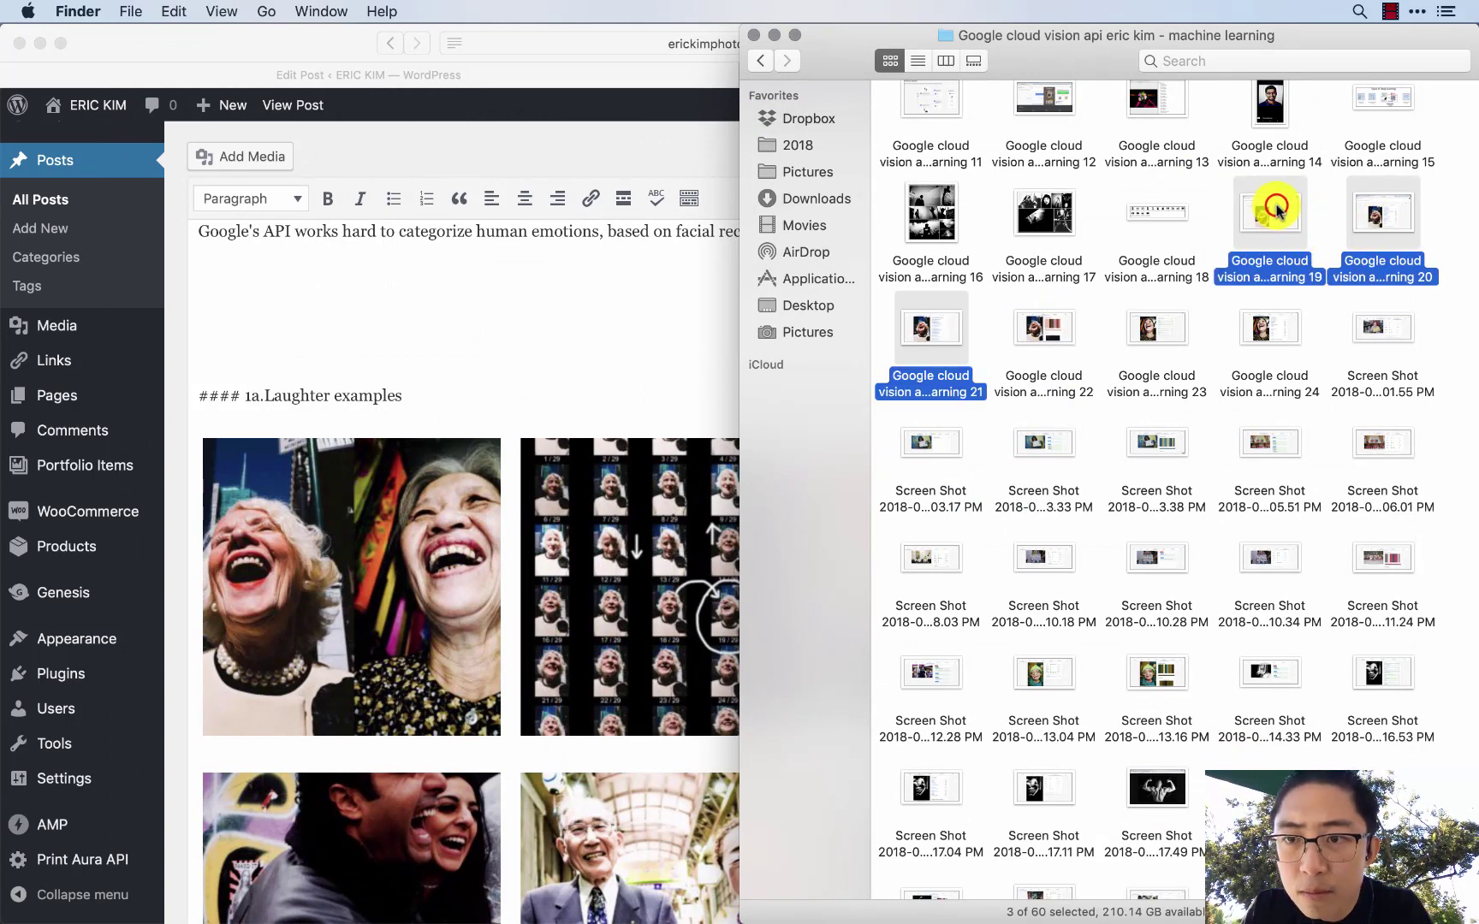
- Return to the draft and add the line "Some examples on laughter/joy photos:" below the facial recognition sentence, followed by an empty paragraph
click(677, 265)
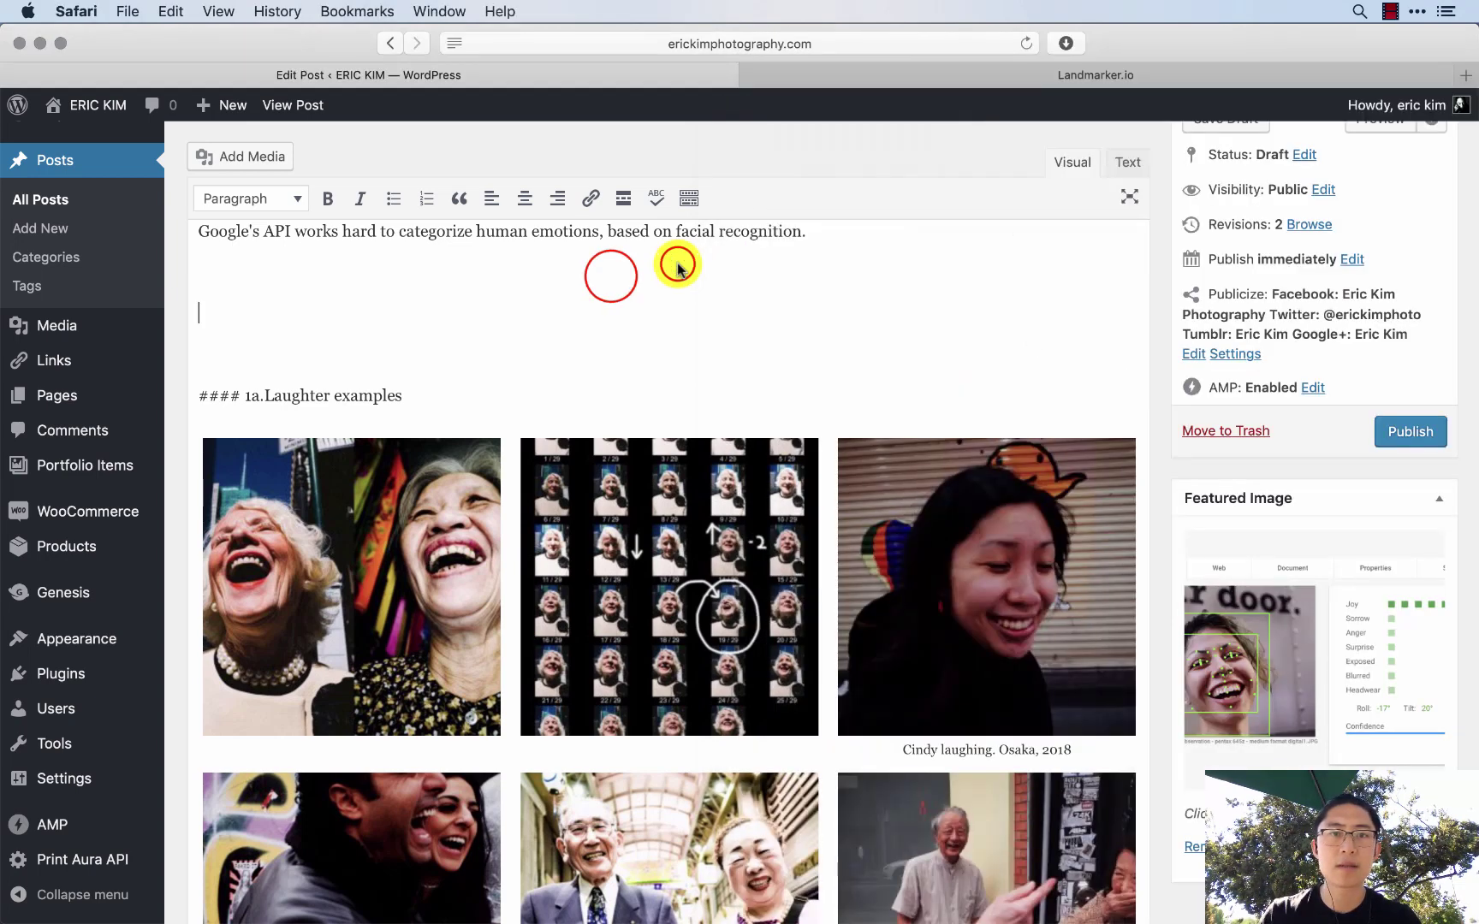
text(Some)
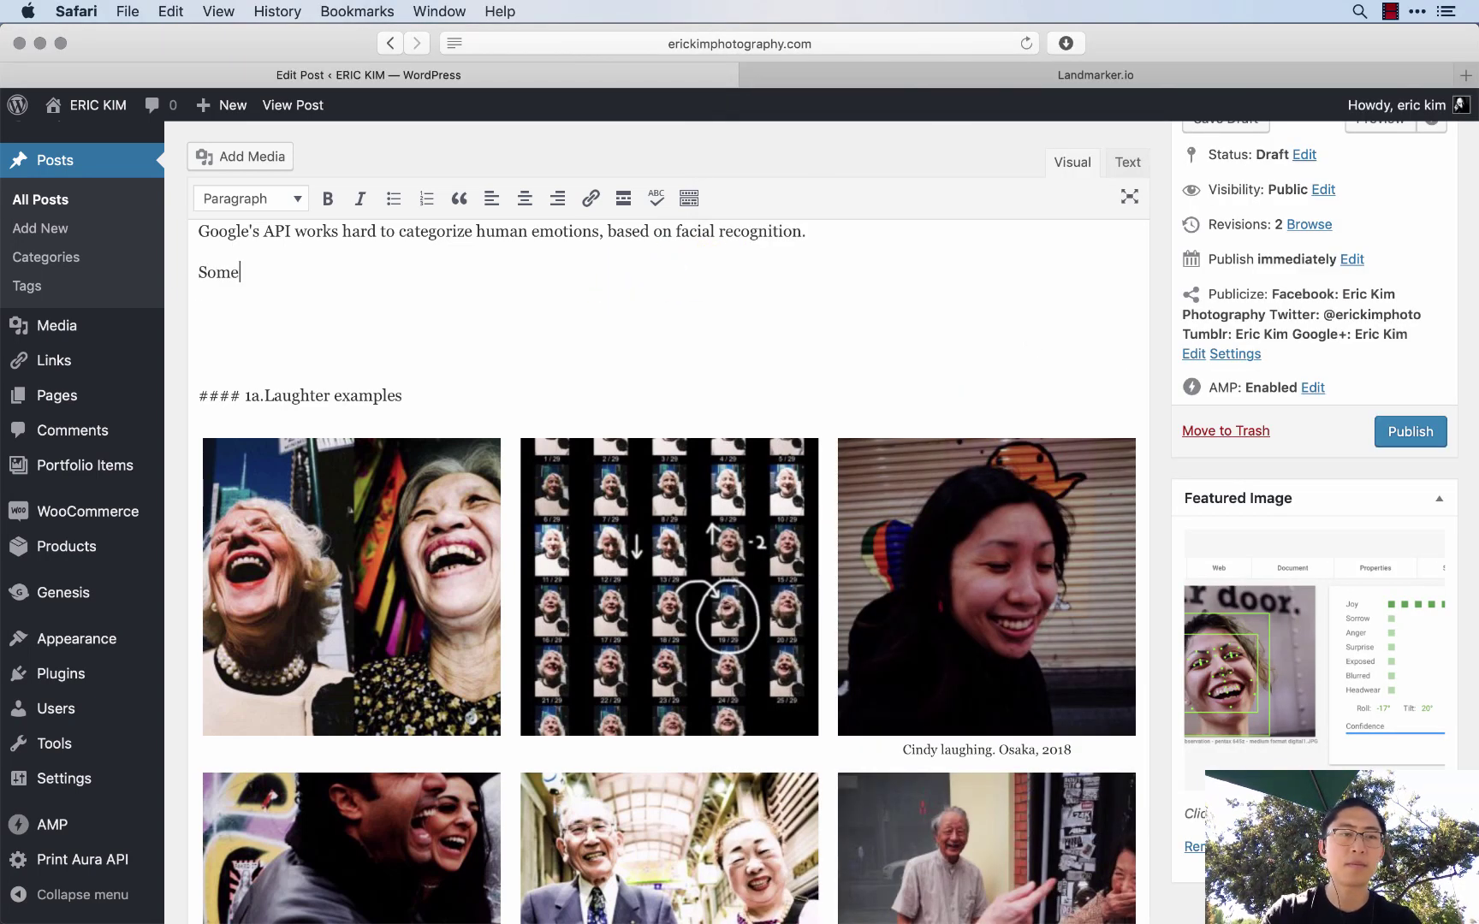
text( examples on laughter,)
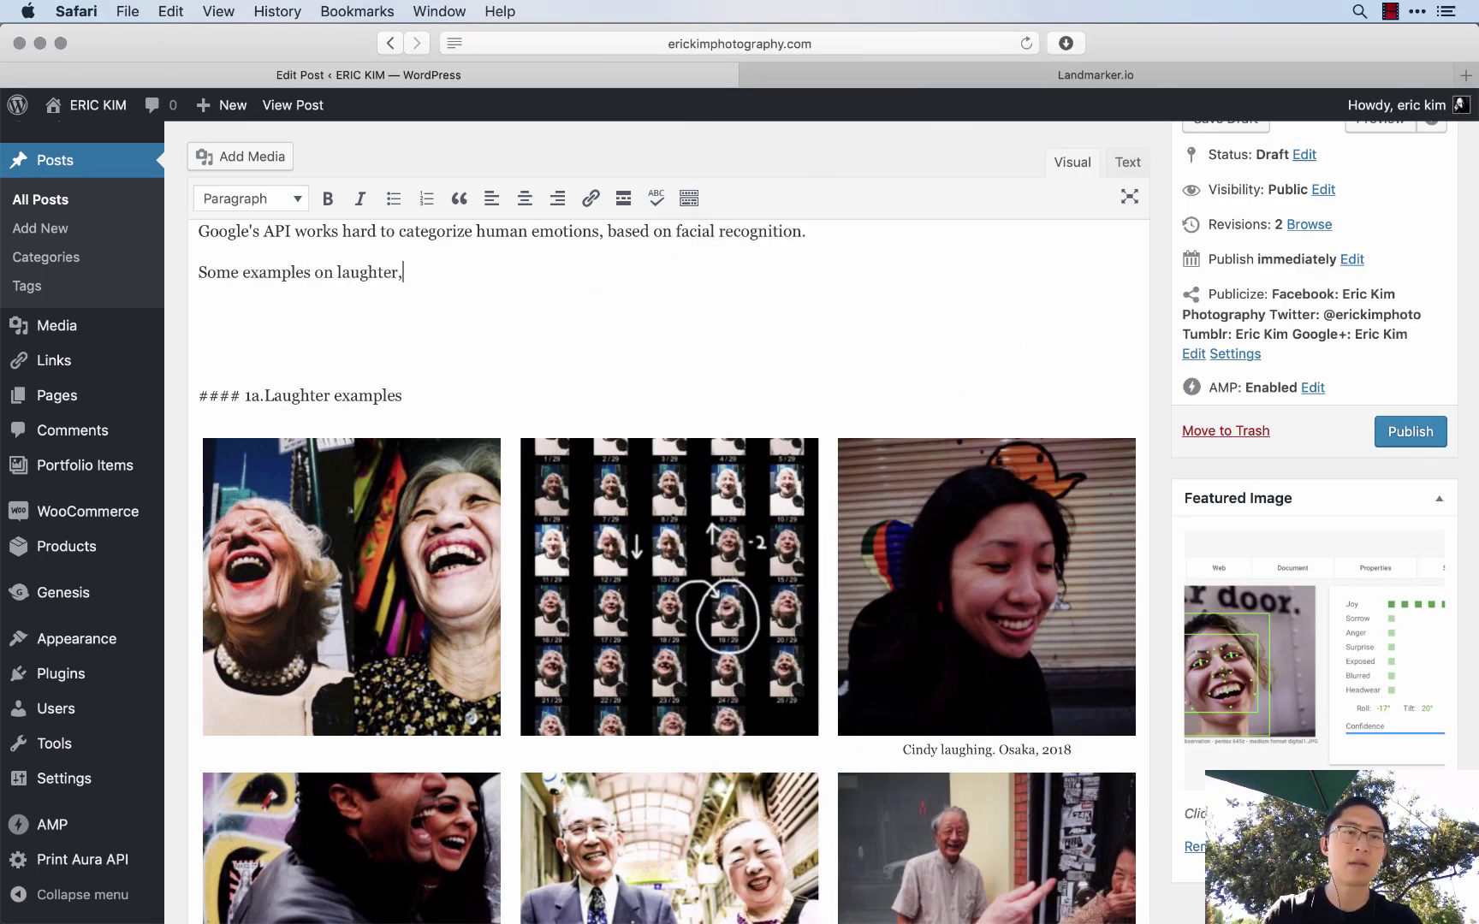
key(BackSpace)
text(/joy photos:)
key(Return)
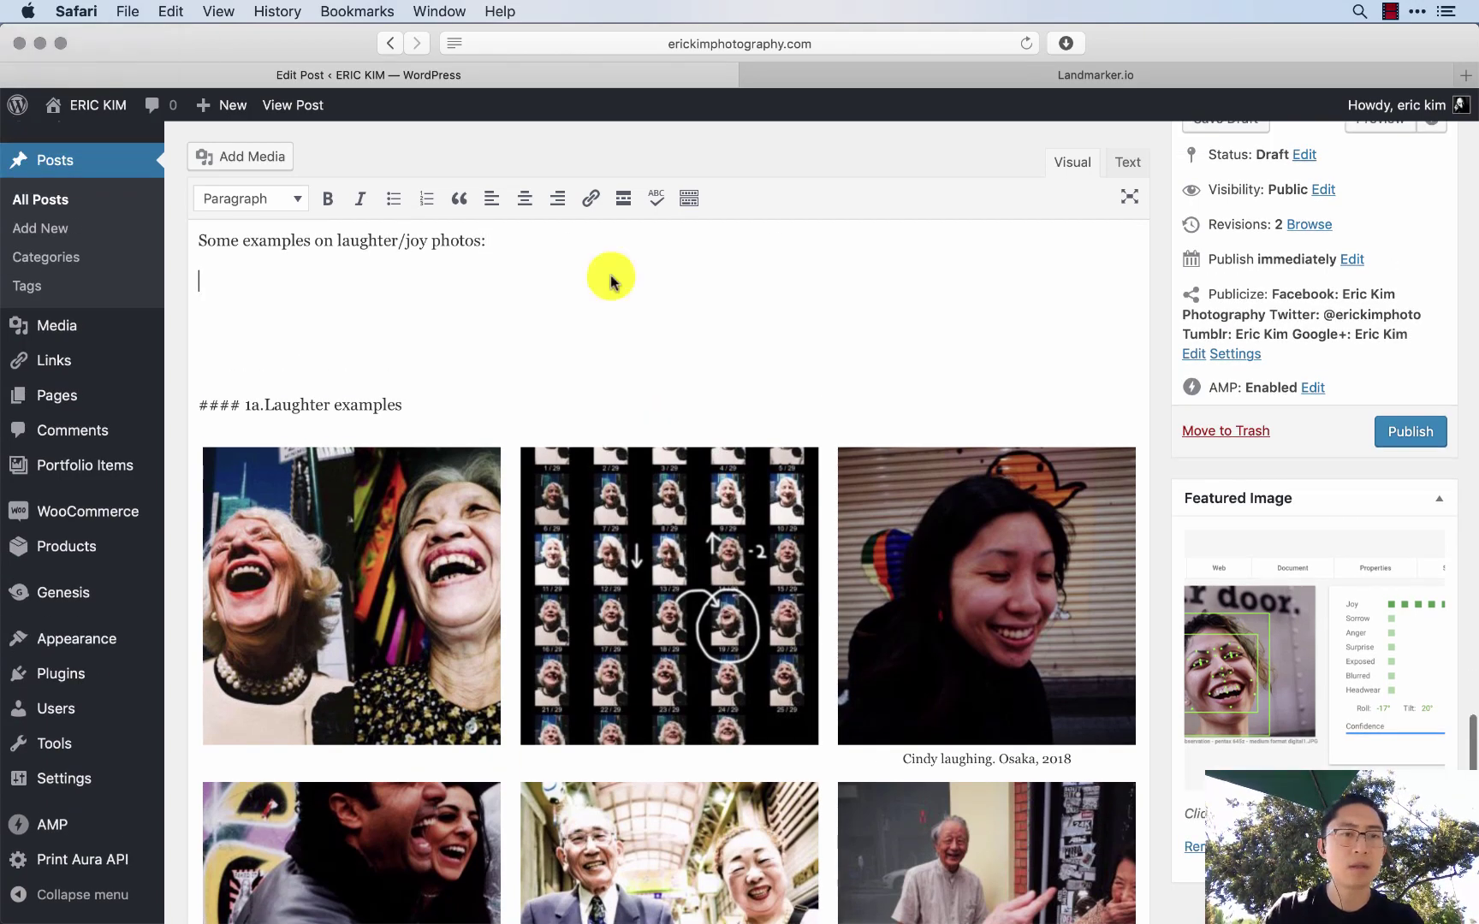
- Switch to Finder, preview the "machine learning 19" screenshot and upload it into the draft post
key(super+Tab)
click(1286, 218)
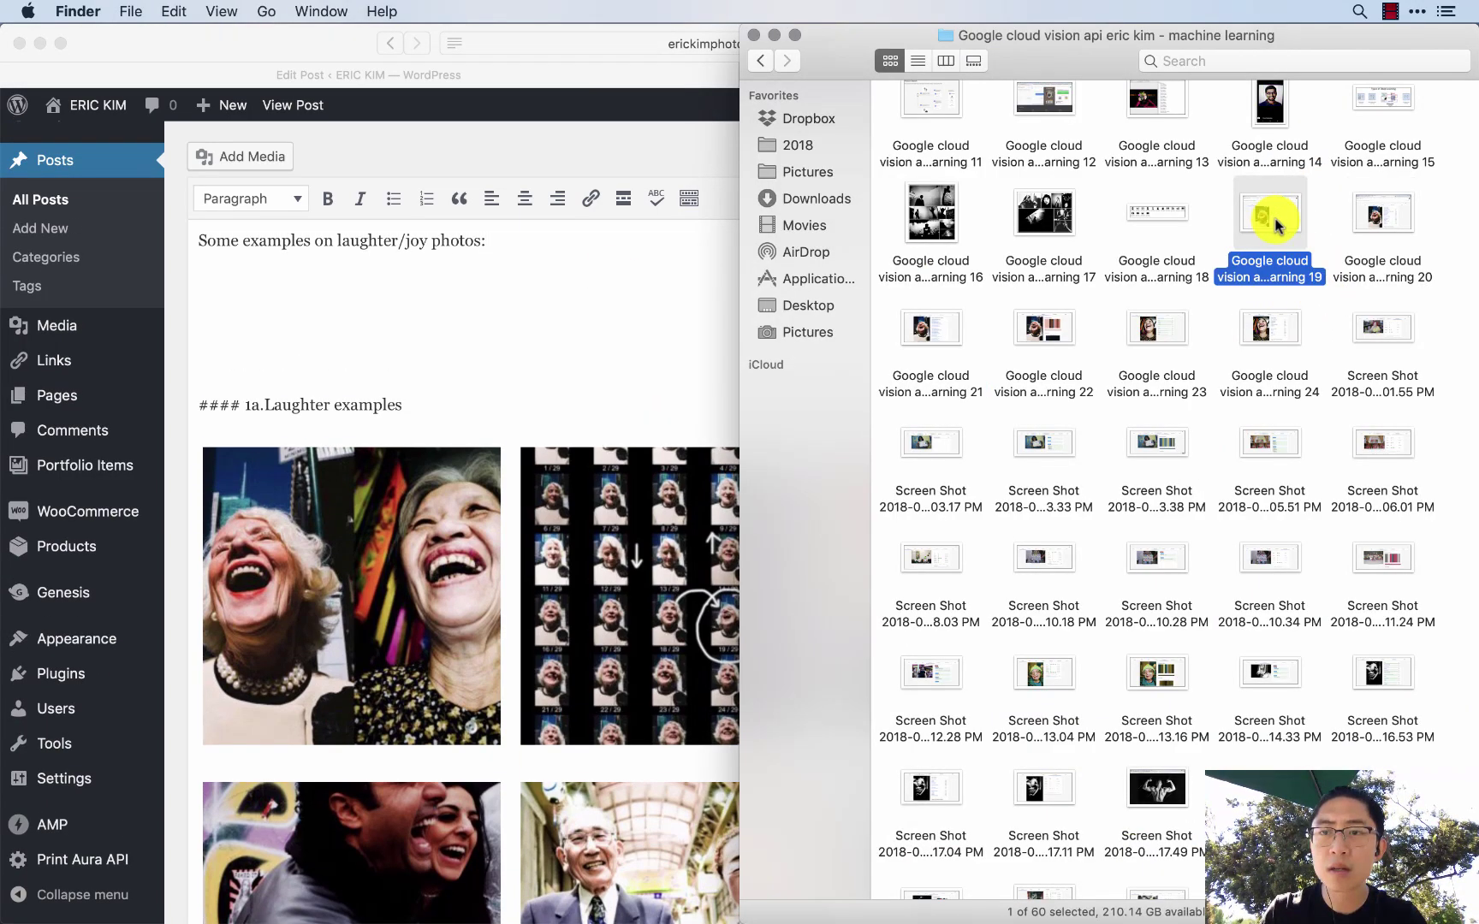
key(space)
key(space)
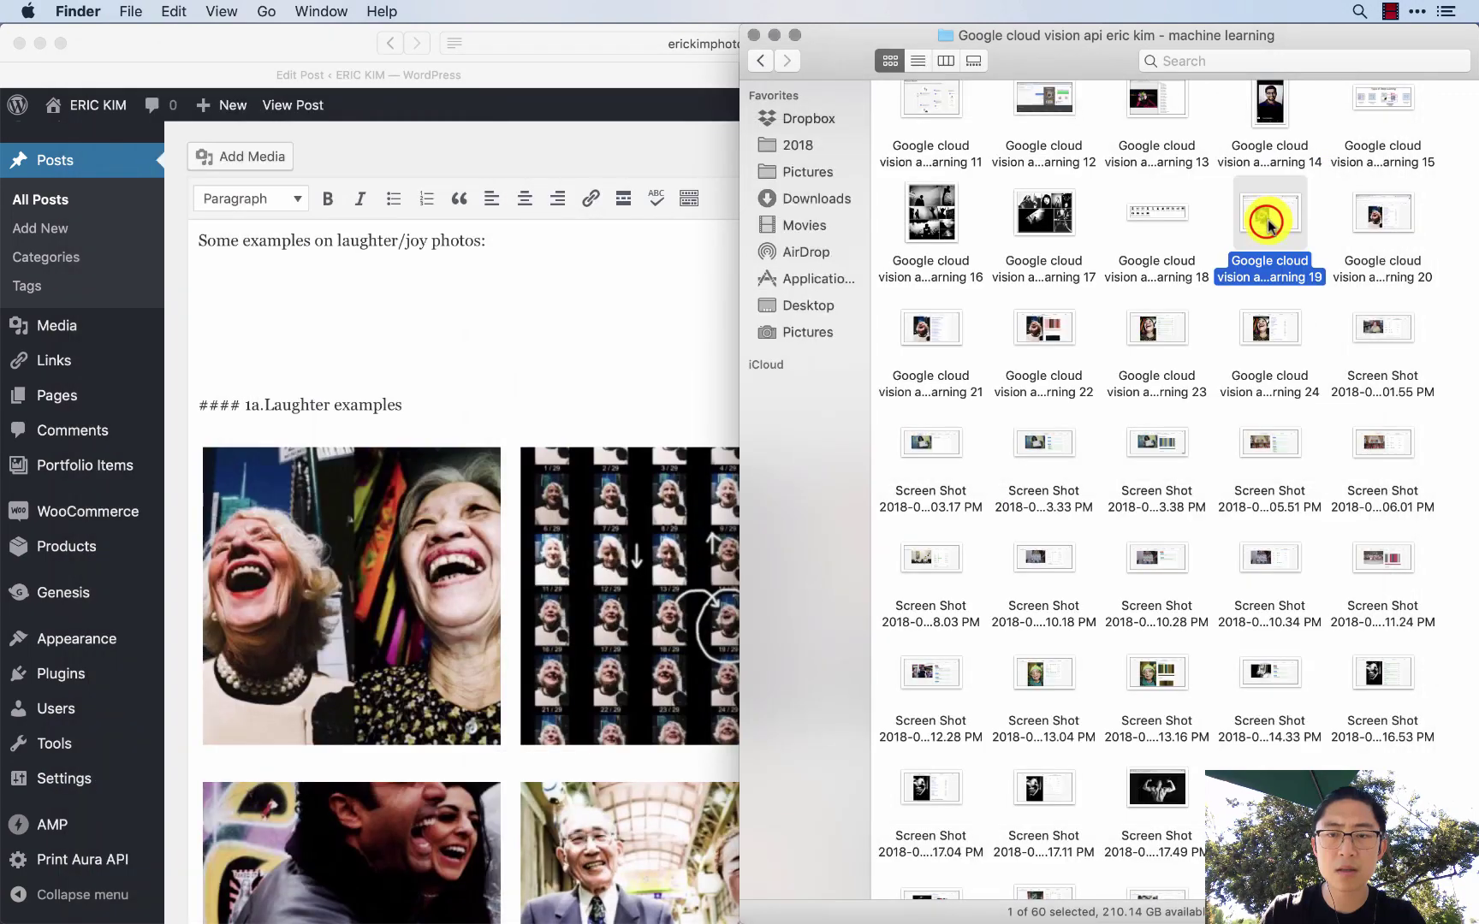
drag(1266, 221, 650, 291)
- Preview the "machine learning" screenshots 20, 21 and 22 in the Finder folder
click(1412, 218)
key(space)
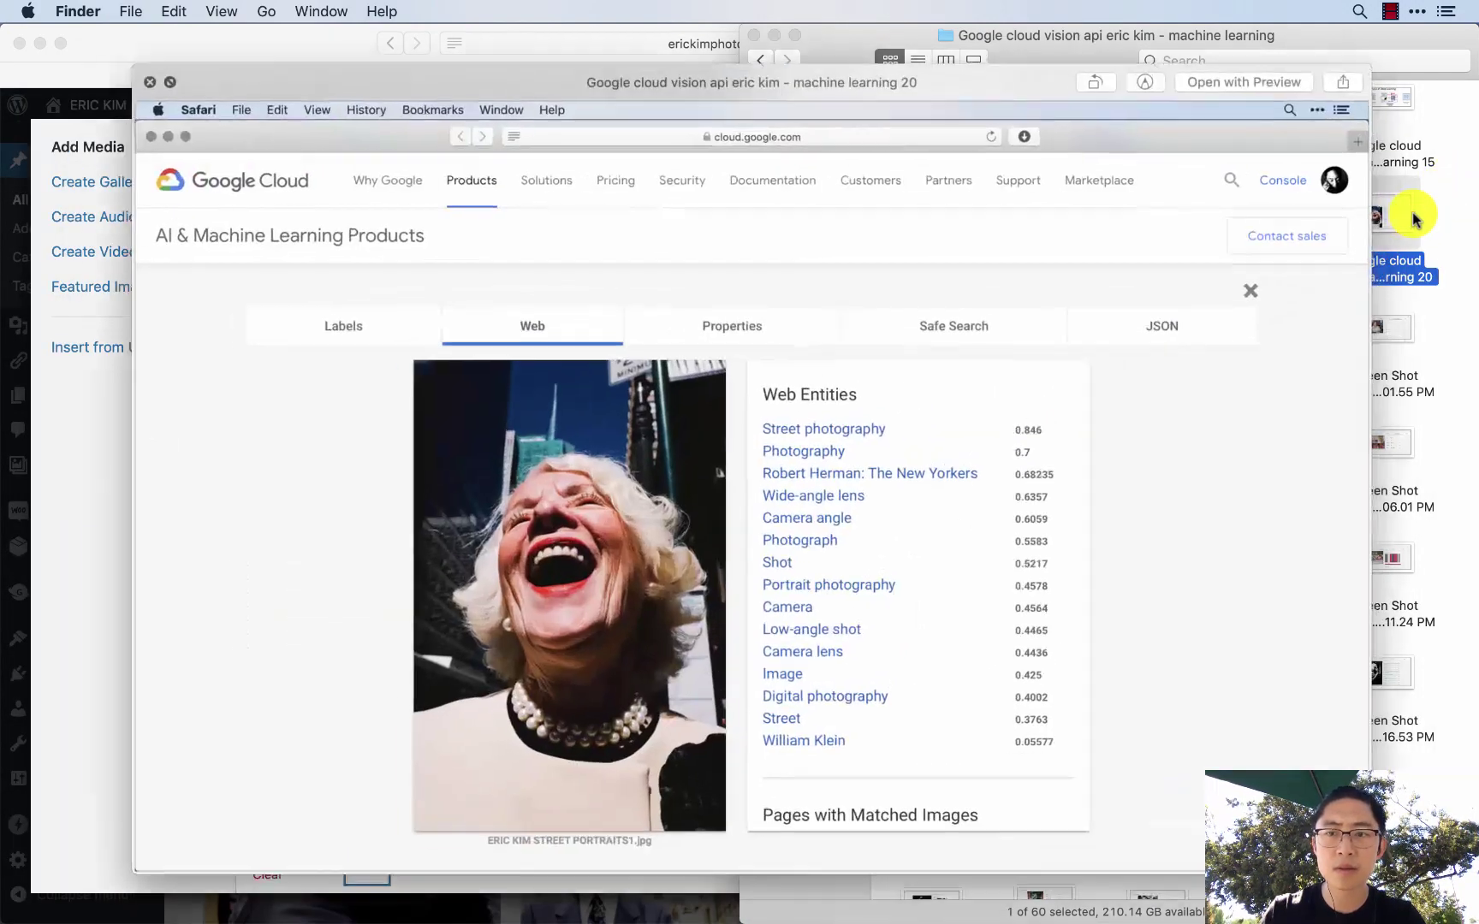
key(space)
click(914, 349)
key(space)
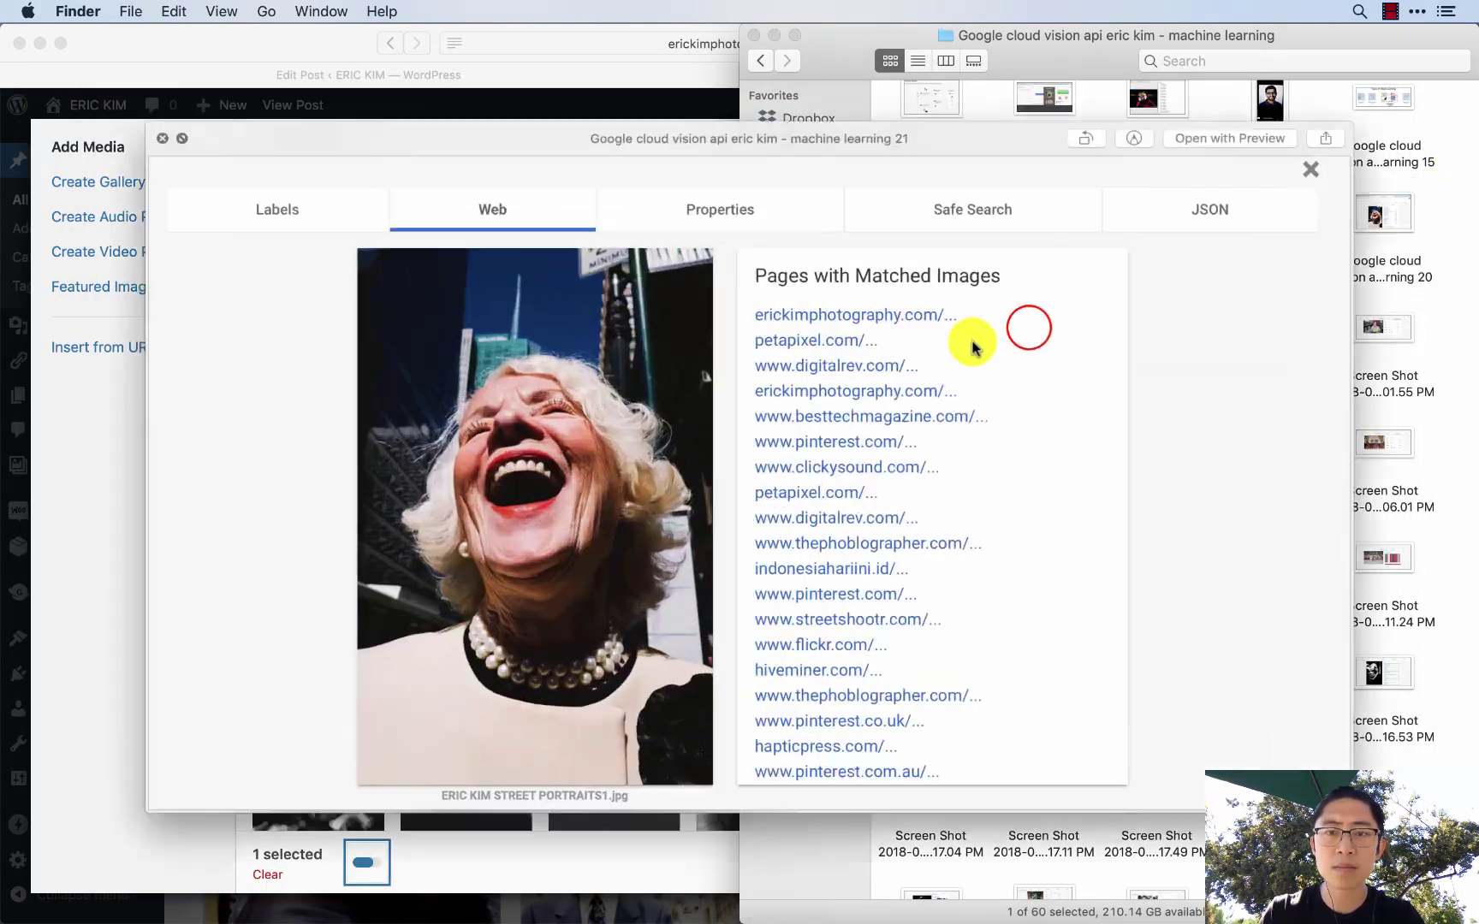
key(space)
click(1033, 330)
key(space)
key(space)
- Preview the "machine learning 23" screenshot and add it to the media uploads
click(1178, 336)
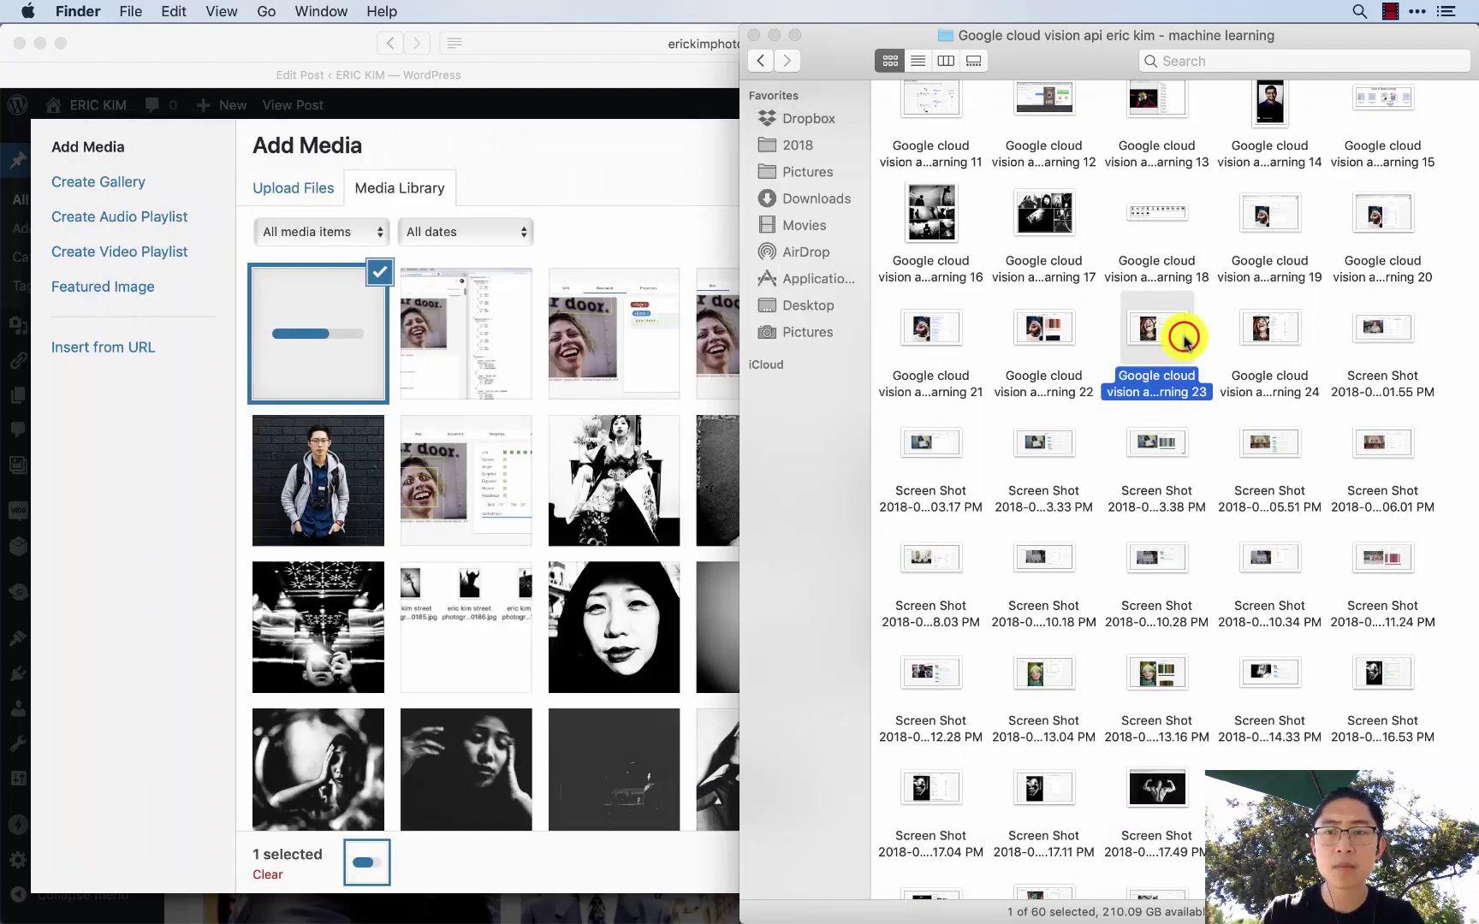
key(space)
key(space)
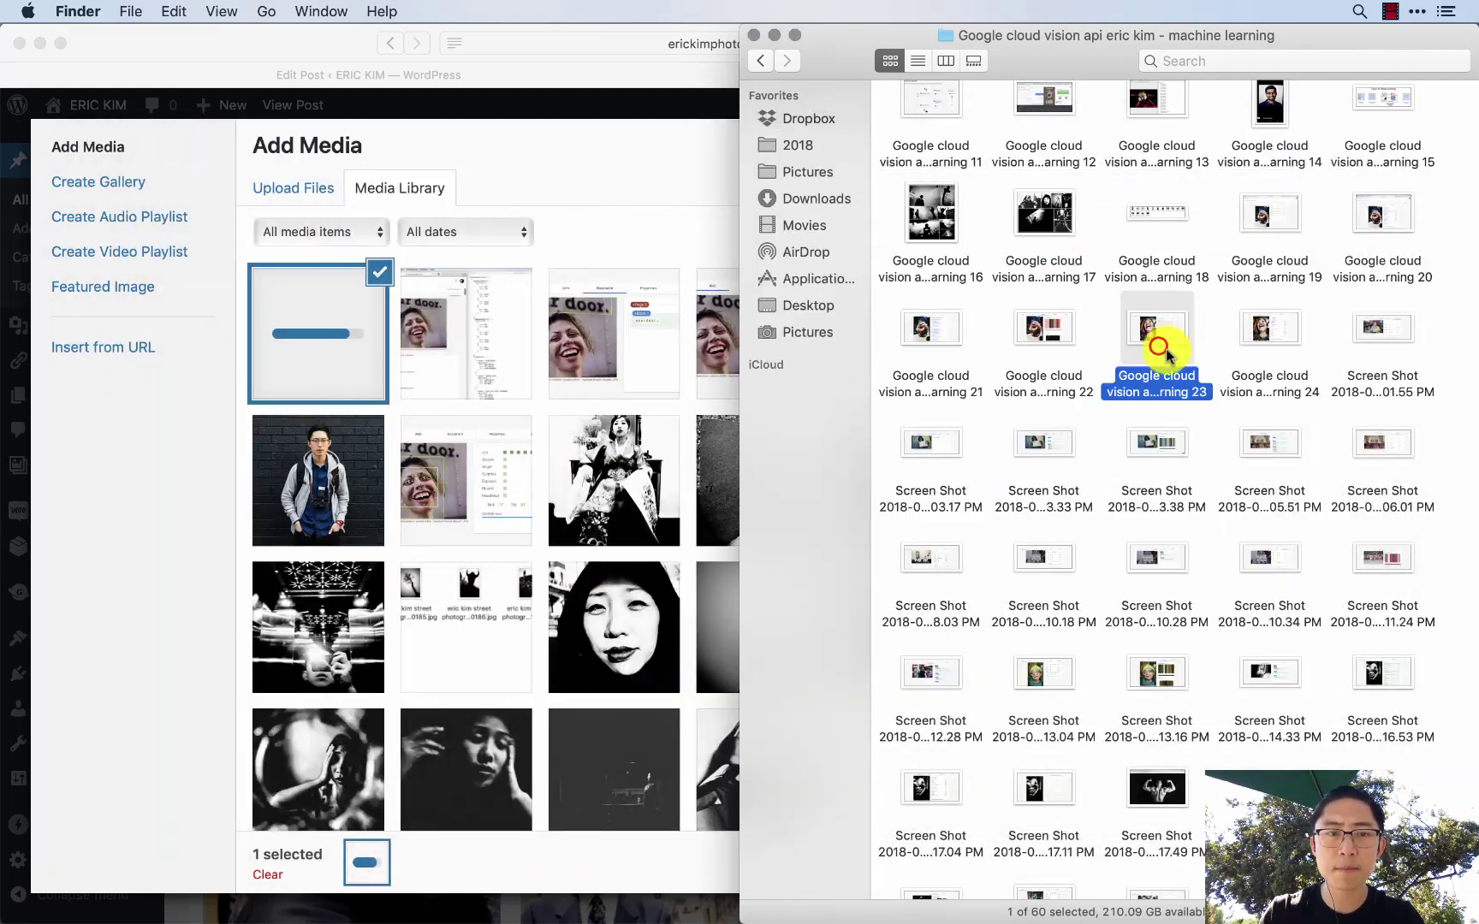
drag(1162, 330, 423, 422)
- Look through "machine learning 24" and the following screenshots, and add "Screen Shot 2018-09-07 at 12.47.22 PM" to the media uploads
click(1275, 324)
key(space)
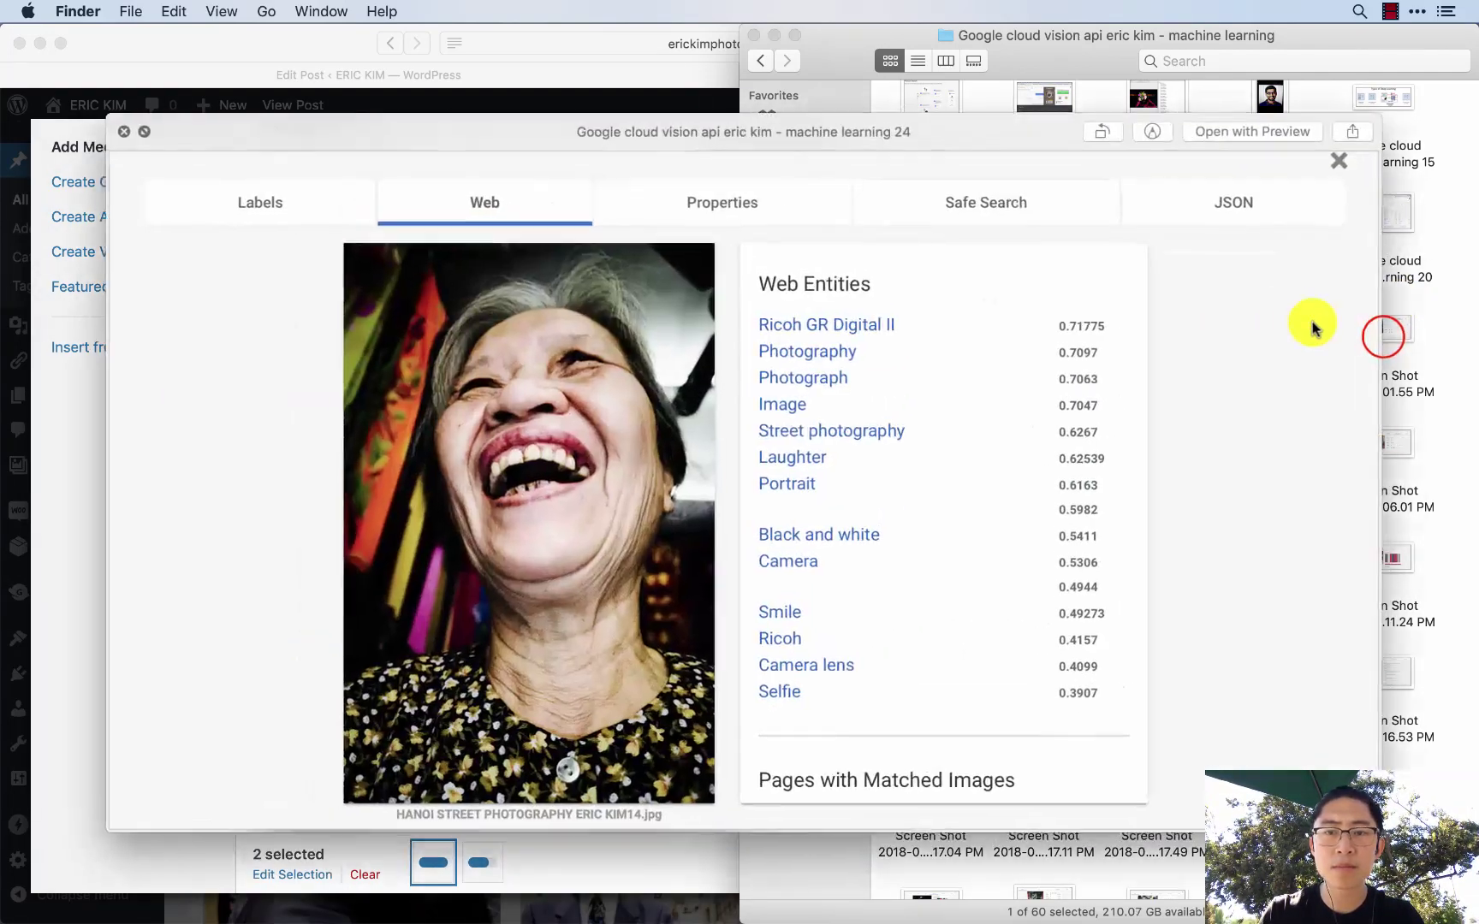
key(space)
click(1381, 332)
key(space)
key(space)
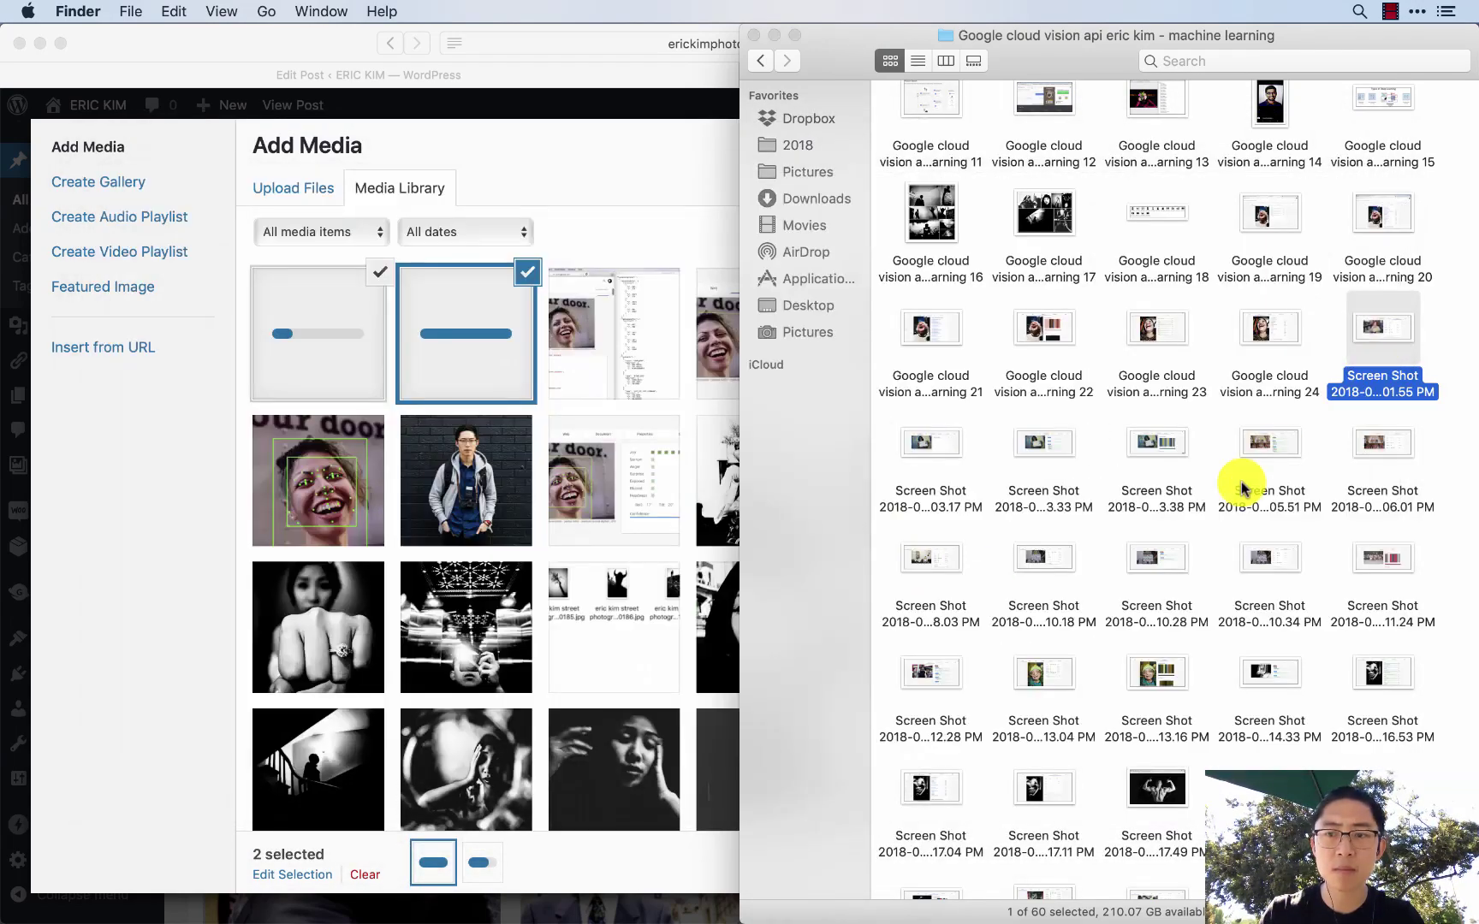
scroll(1241, 486, down, 5)
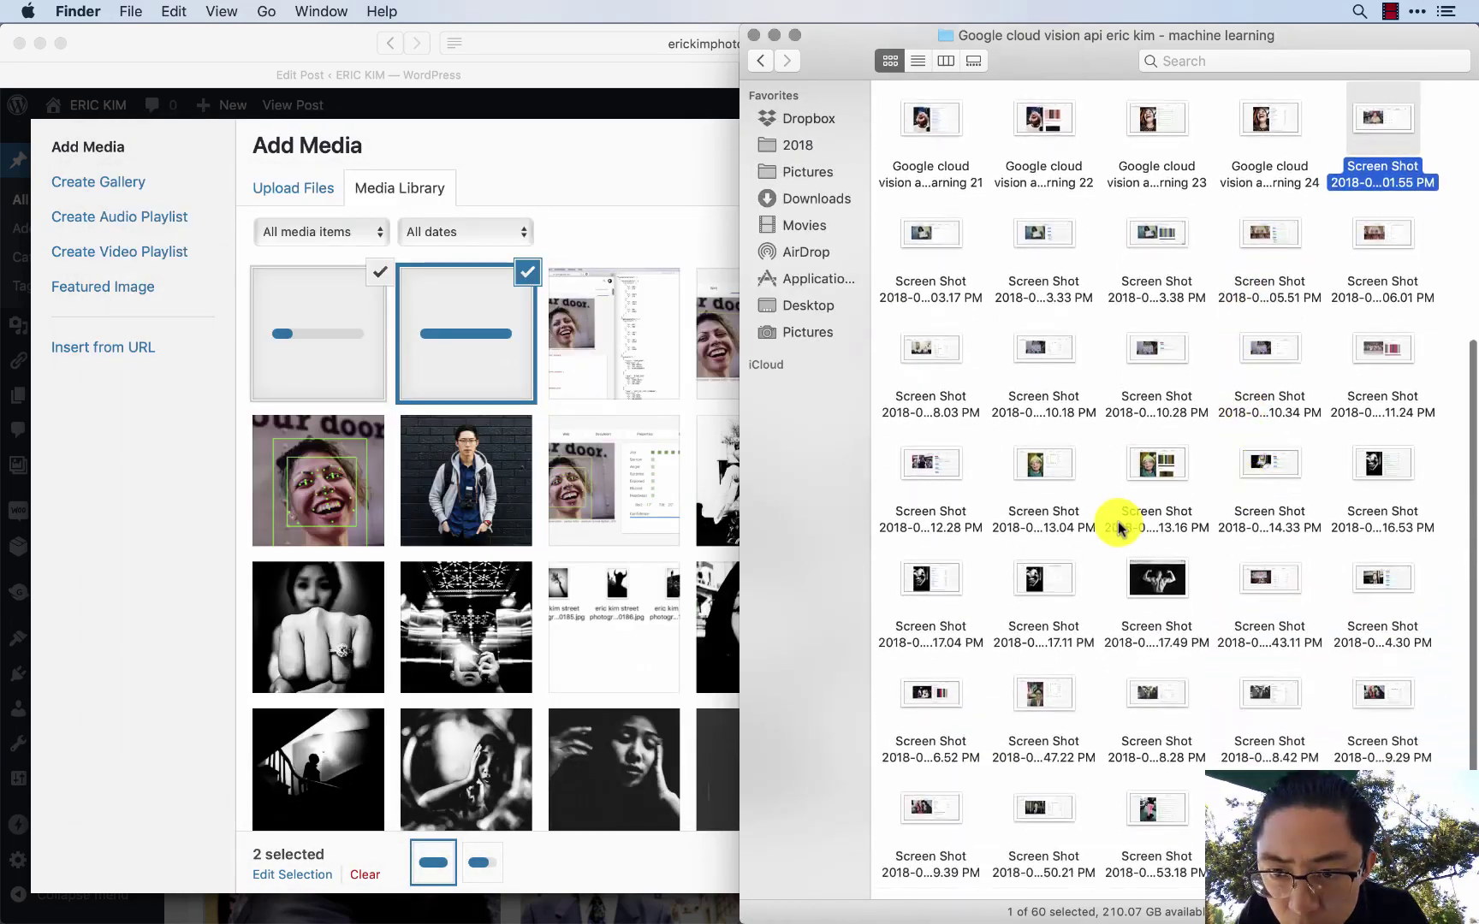
scroll(1051, 476, down, 3)
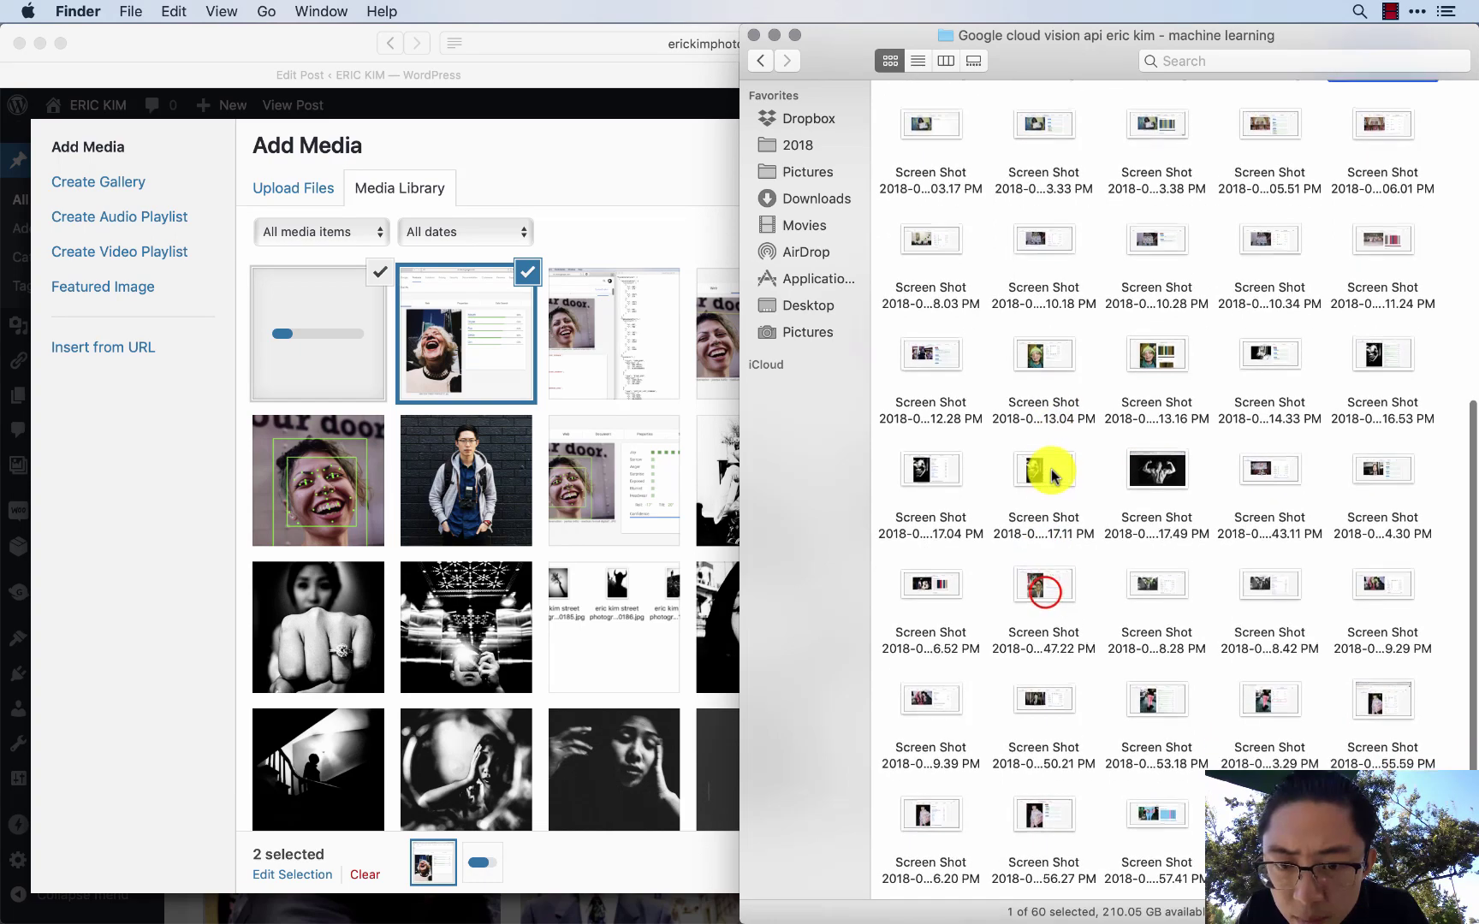
click(1047, 588)
key(space)
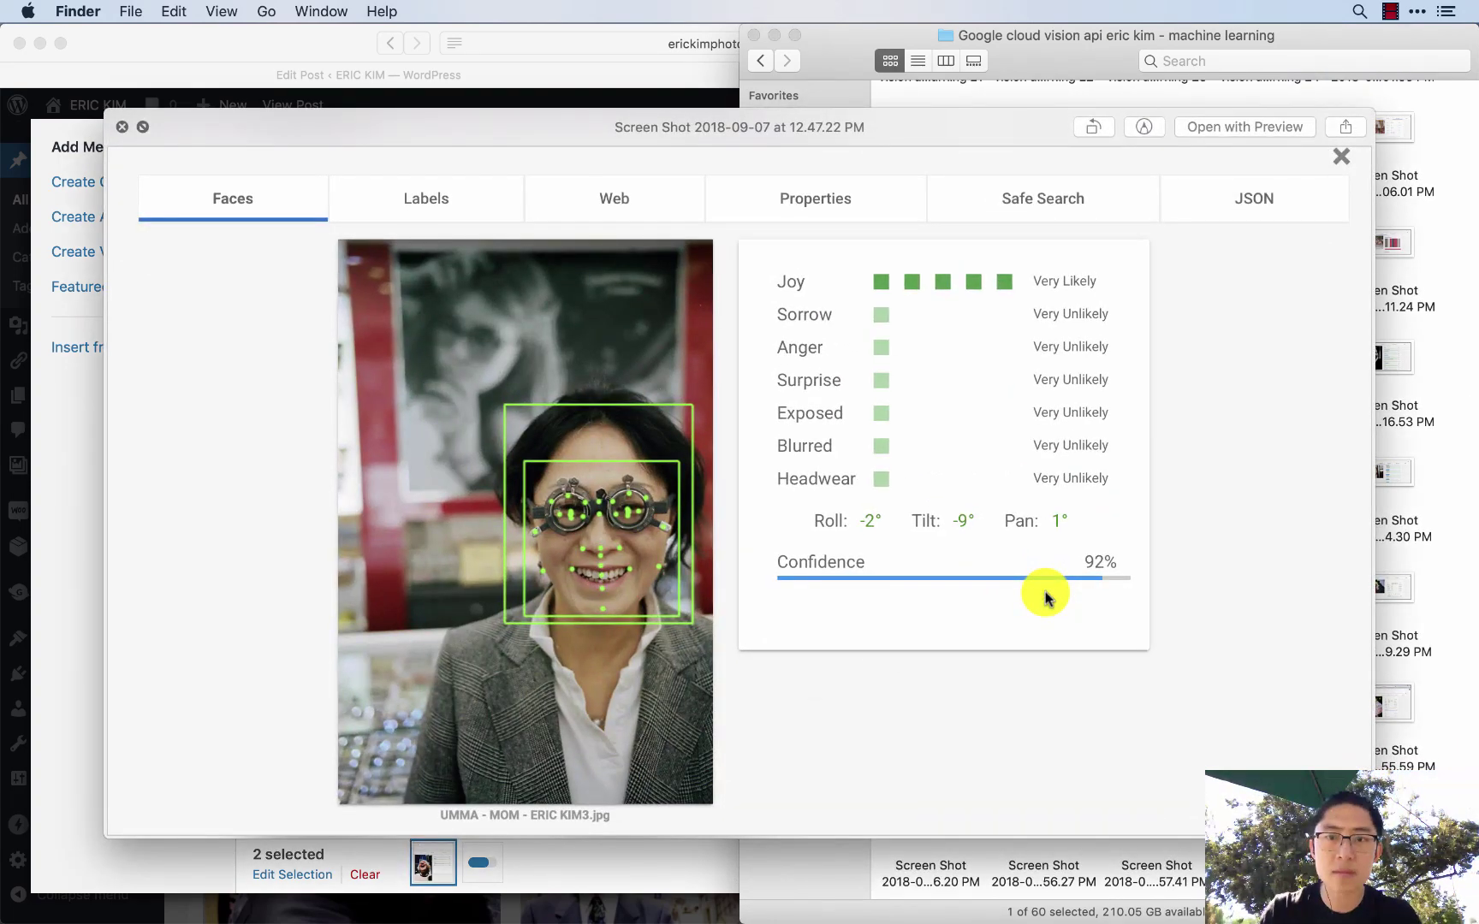
key(space)
drag(1043, 590, 429, 528)
- Preview "Screen Shot 2018-09-07 at 12.48.28 PM" and add it to the media uploads
click(1179, 603)
key(space)
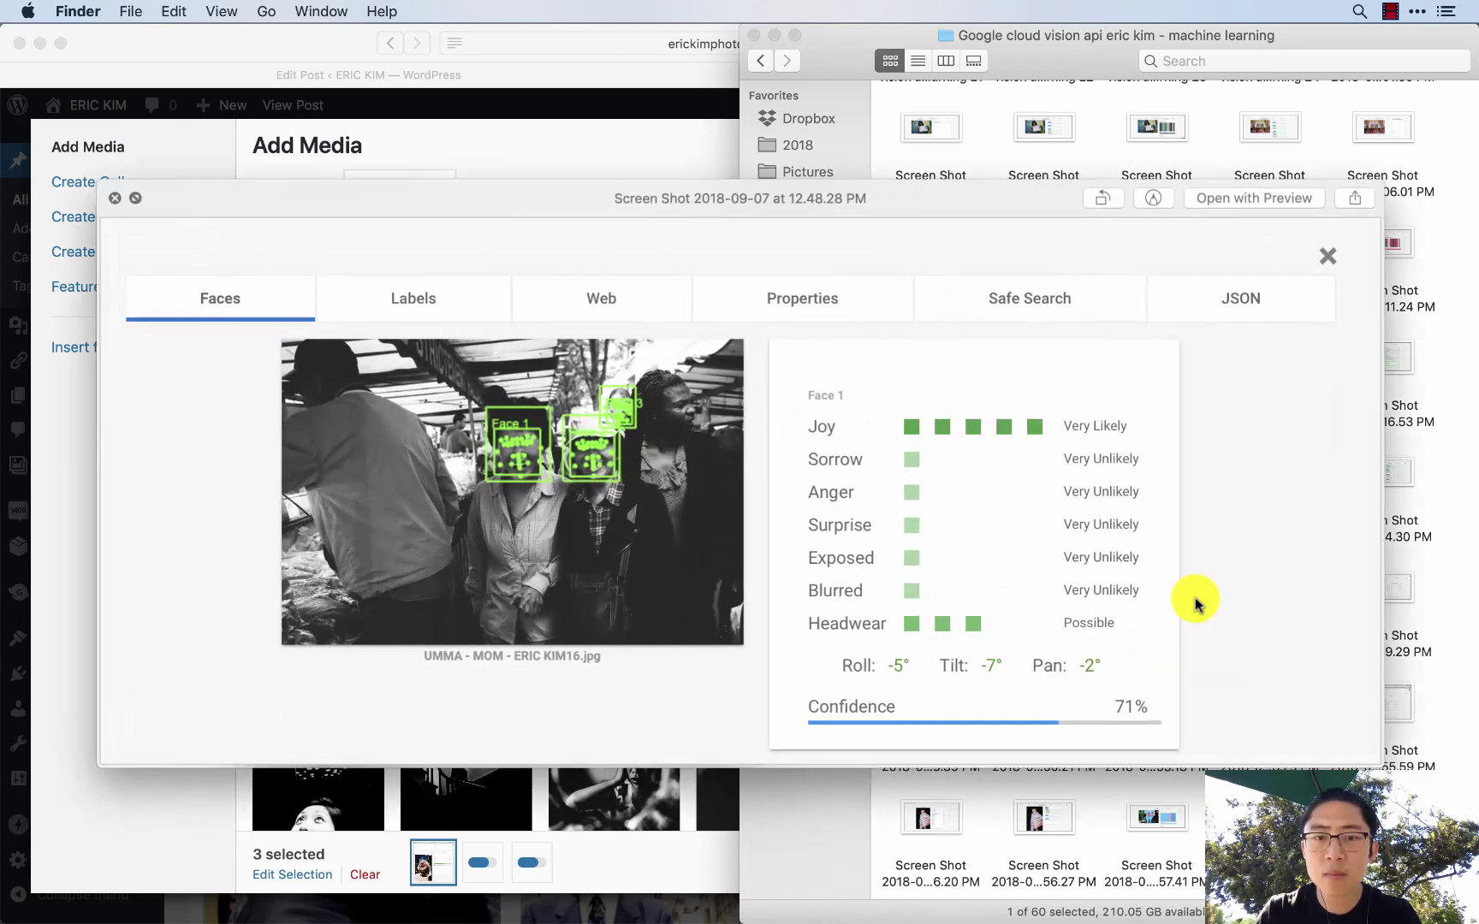
key(space)
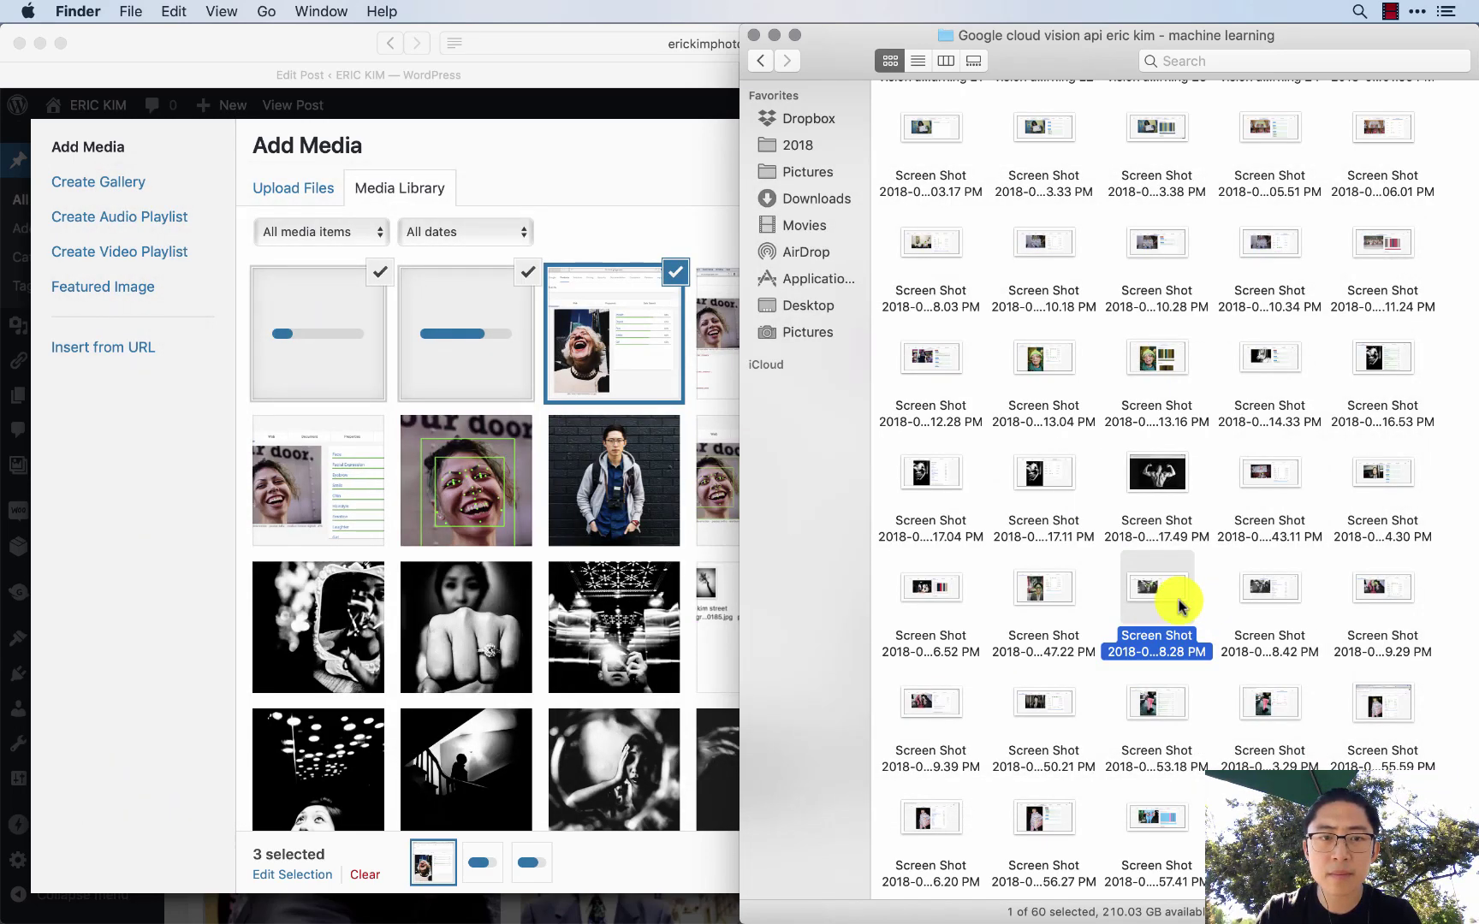
drag(1178, 594, 610, 445)
- Preview the 12.48.42 PM screenshot and the one after it, ending in 9.29 PM, and upload the latter to the media library
click(1267, 584)
key(space)
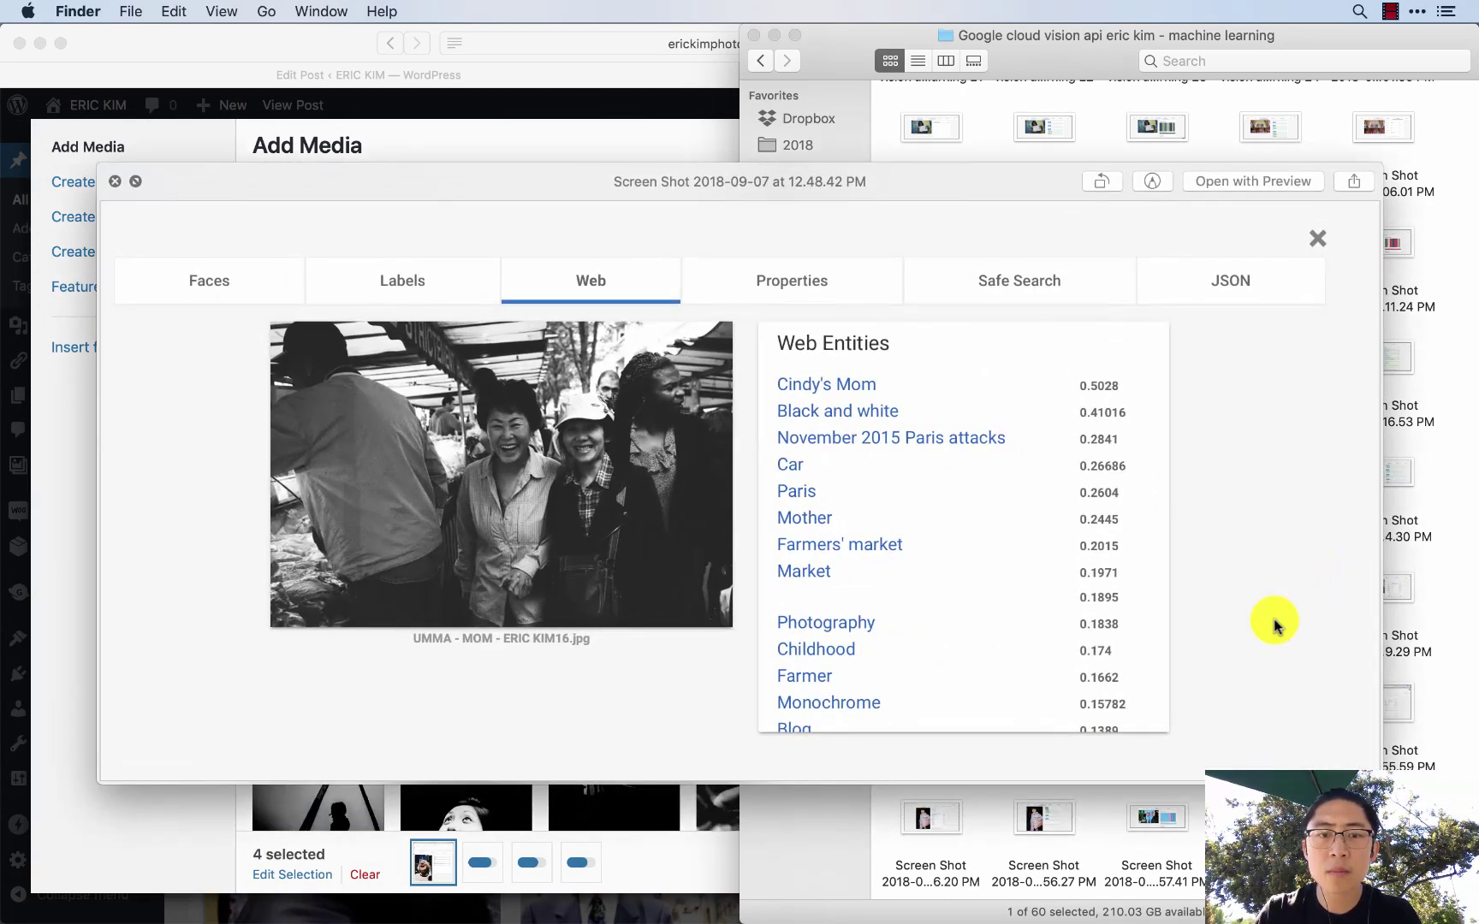
key(space)
click(1387, 572)
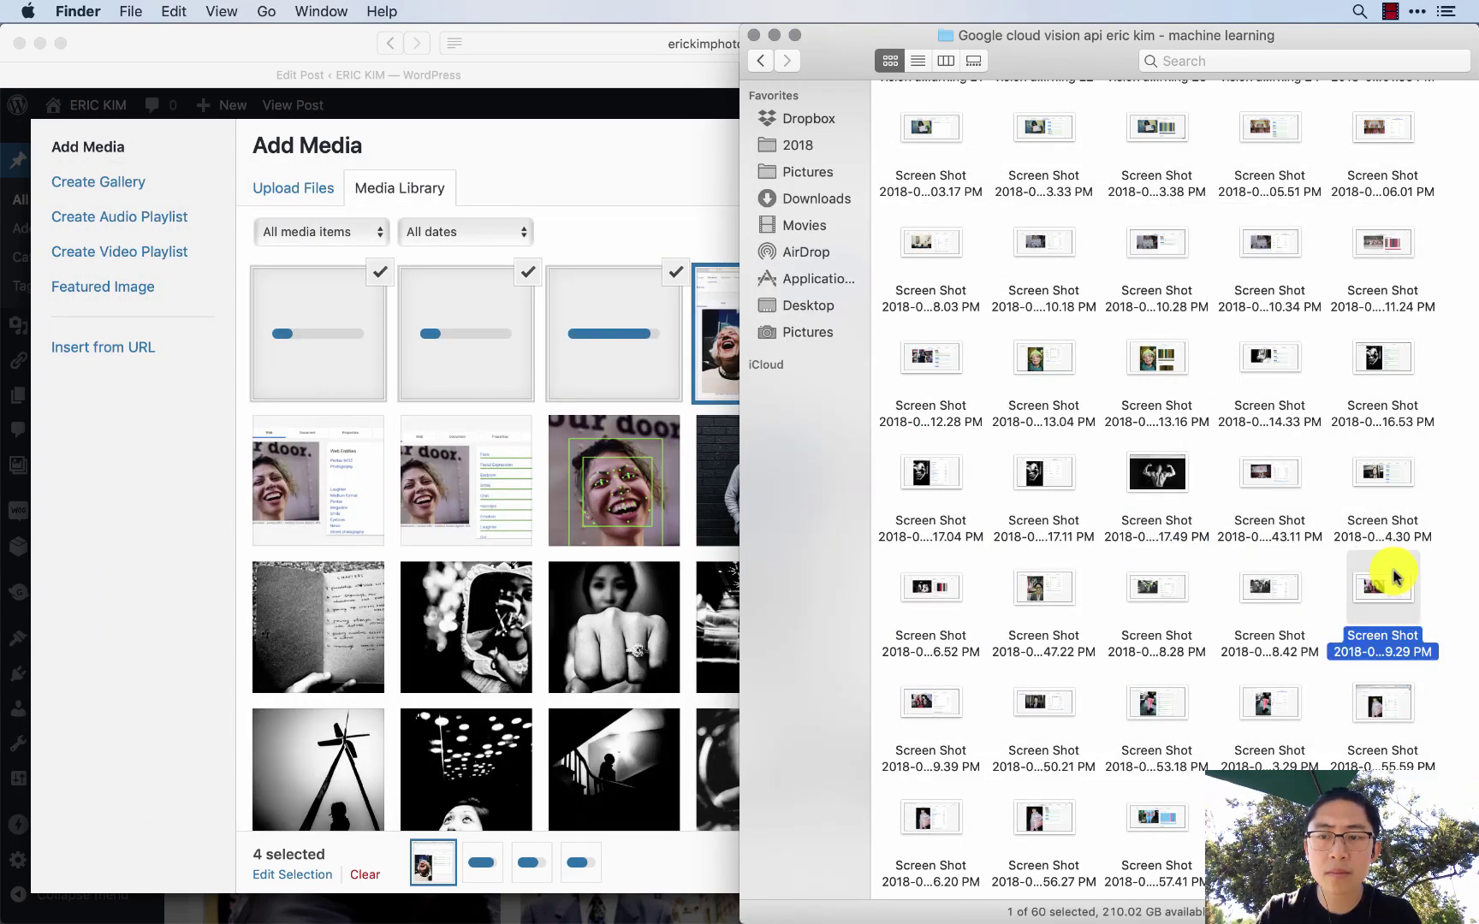
key(space)
key(space)
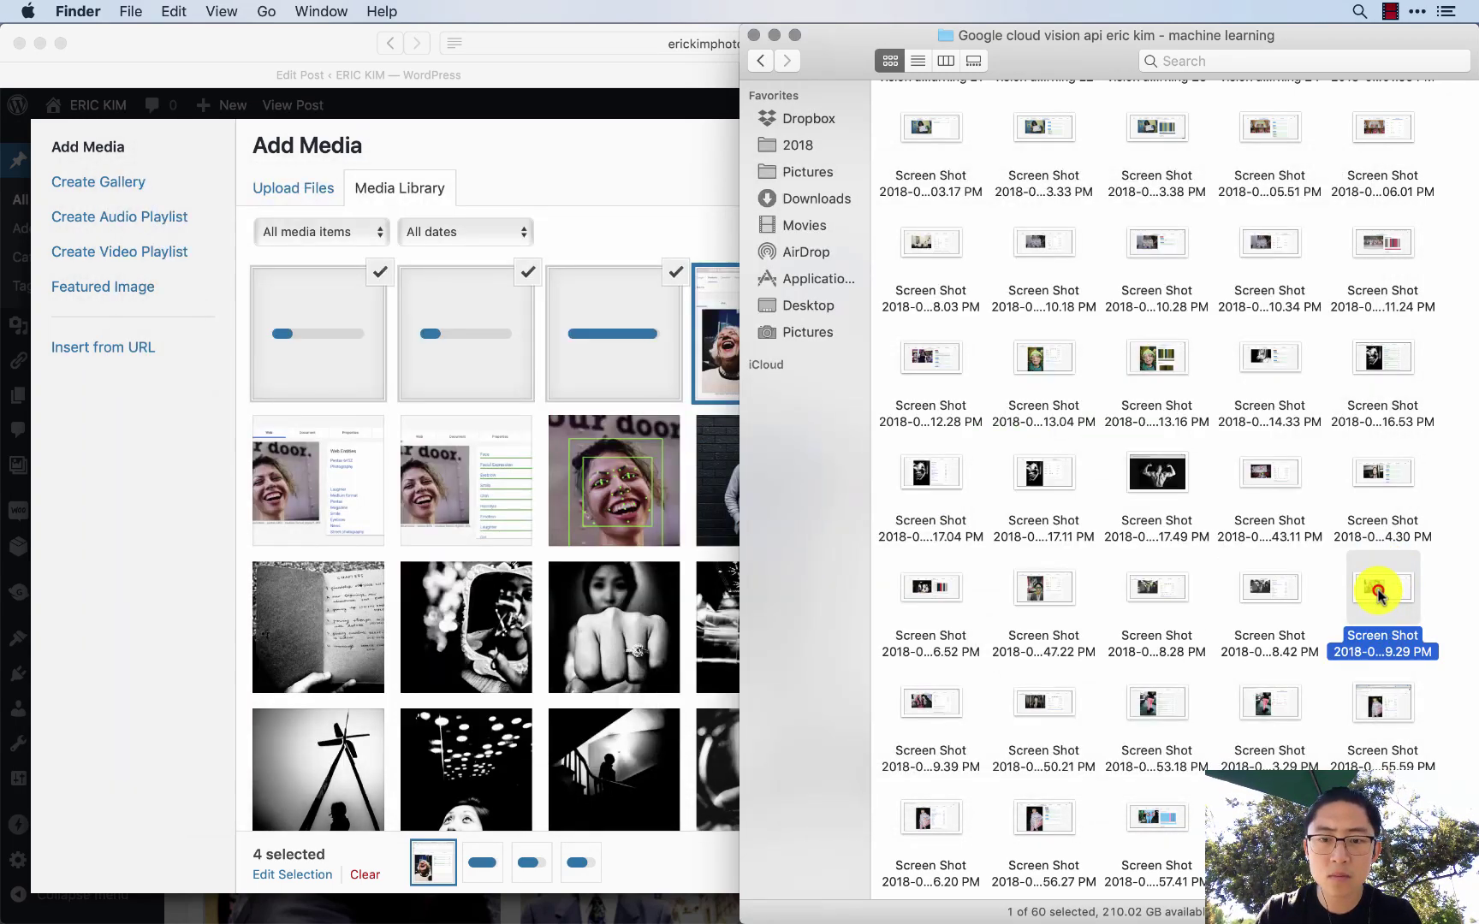
drag(1377, 590, 530, 552)
- Preview the 12.49.39 PM and 12.50.21 PM screenshots and add both to the media uploads
click(917, 700)
key(space)
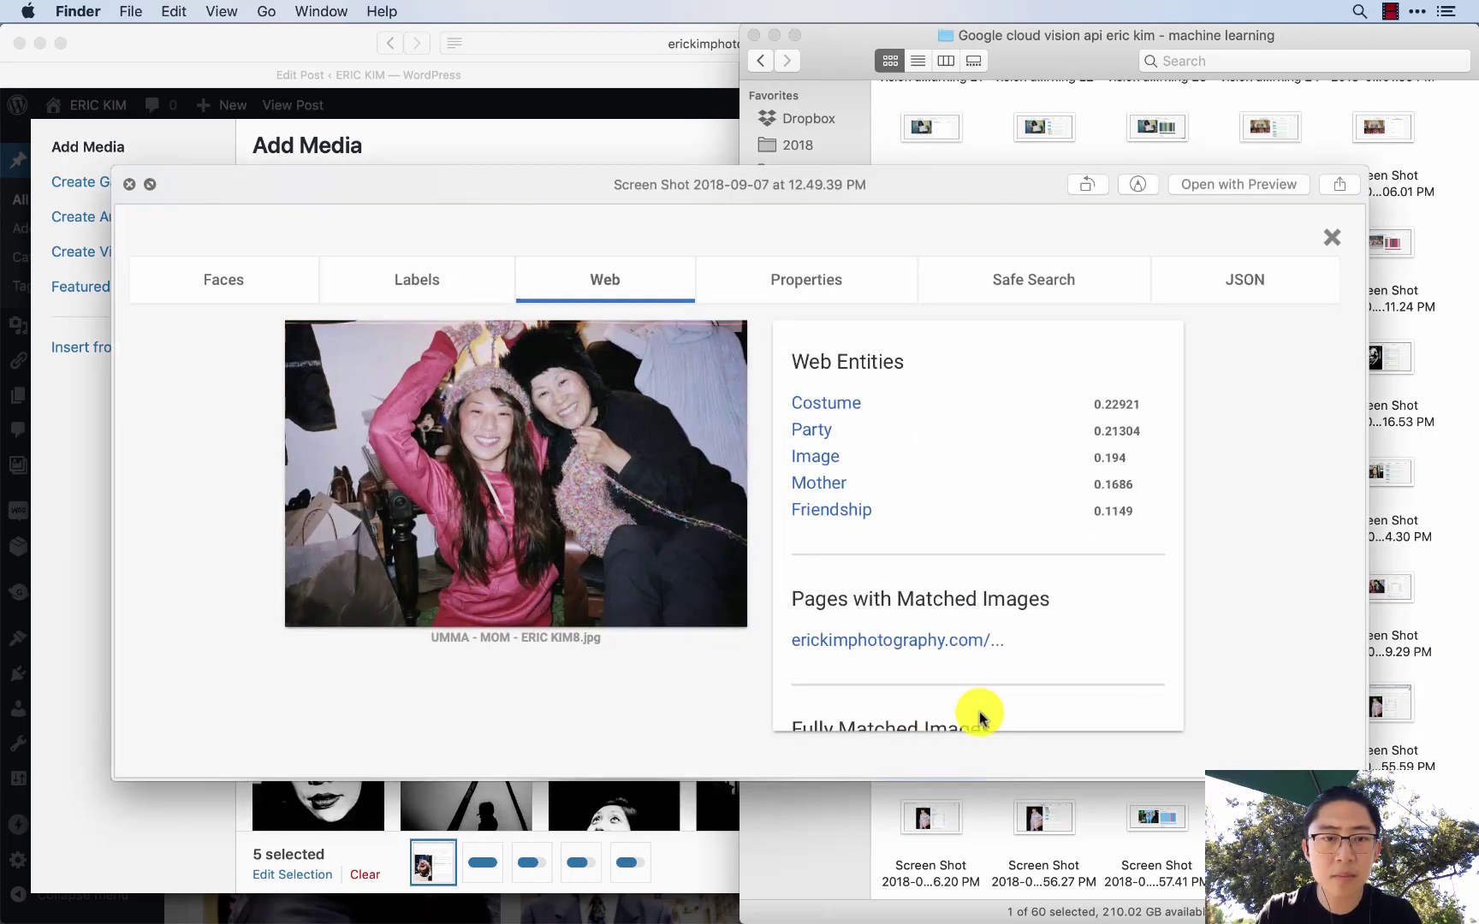
key(space)
click(1027, 715)
key(space)
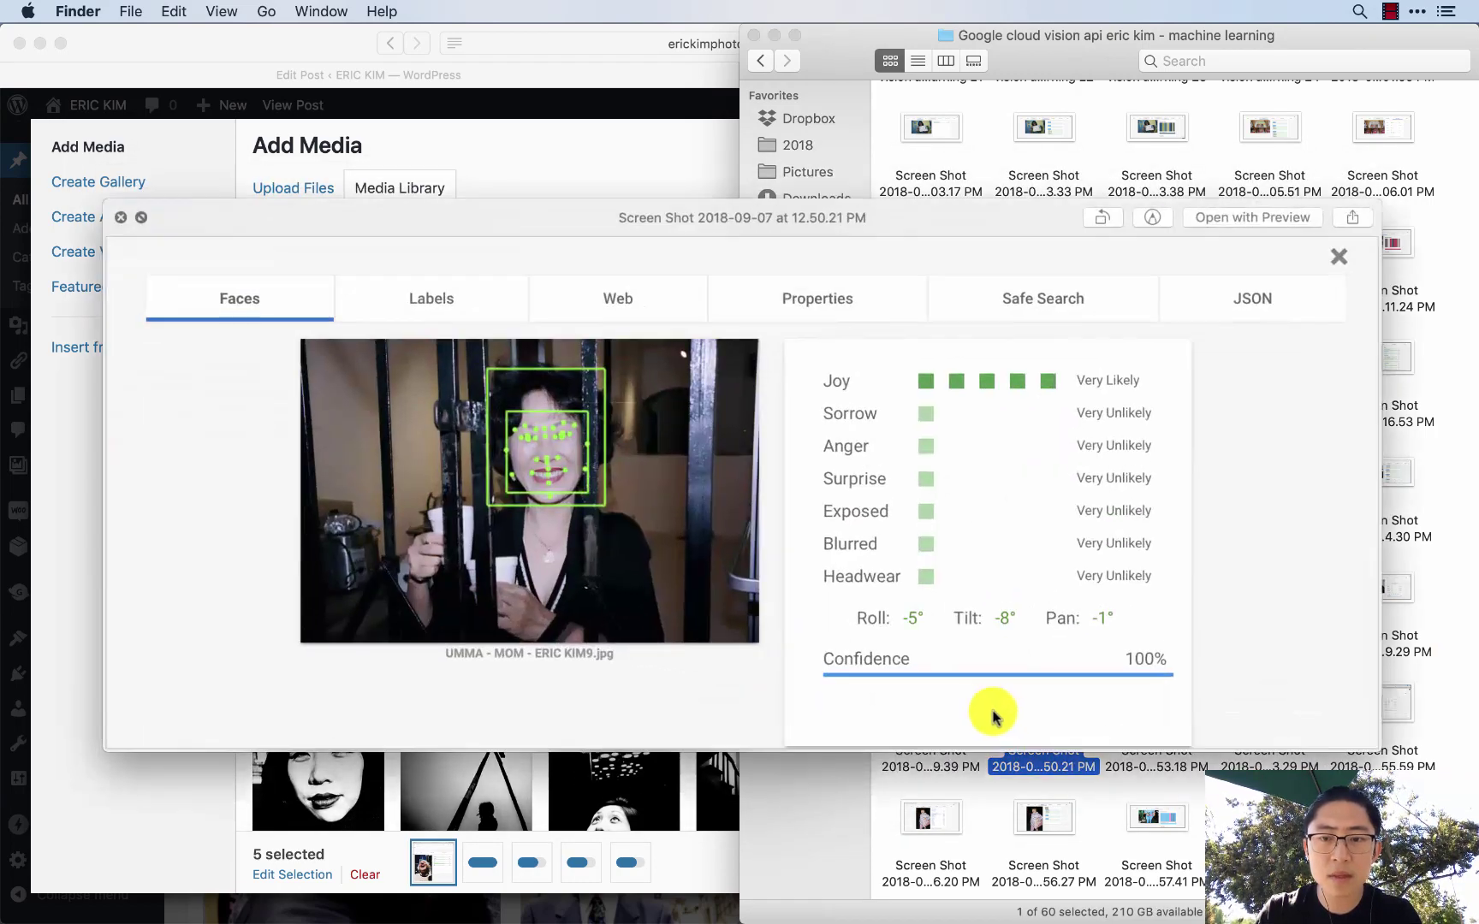
key(space)
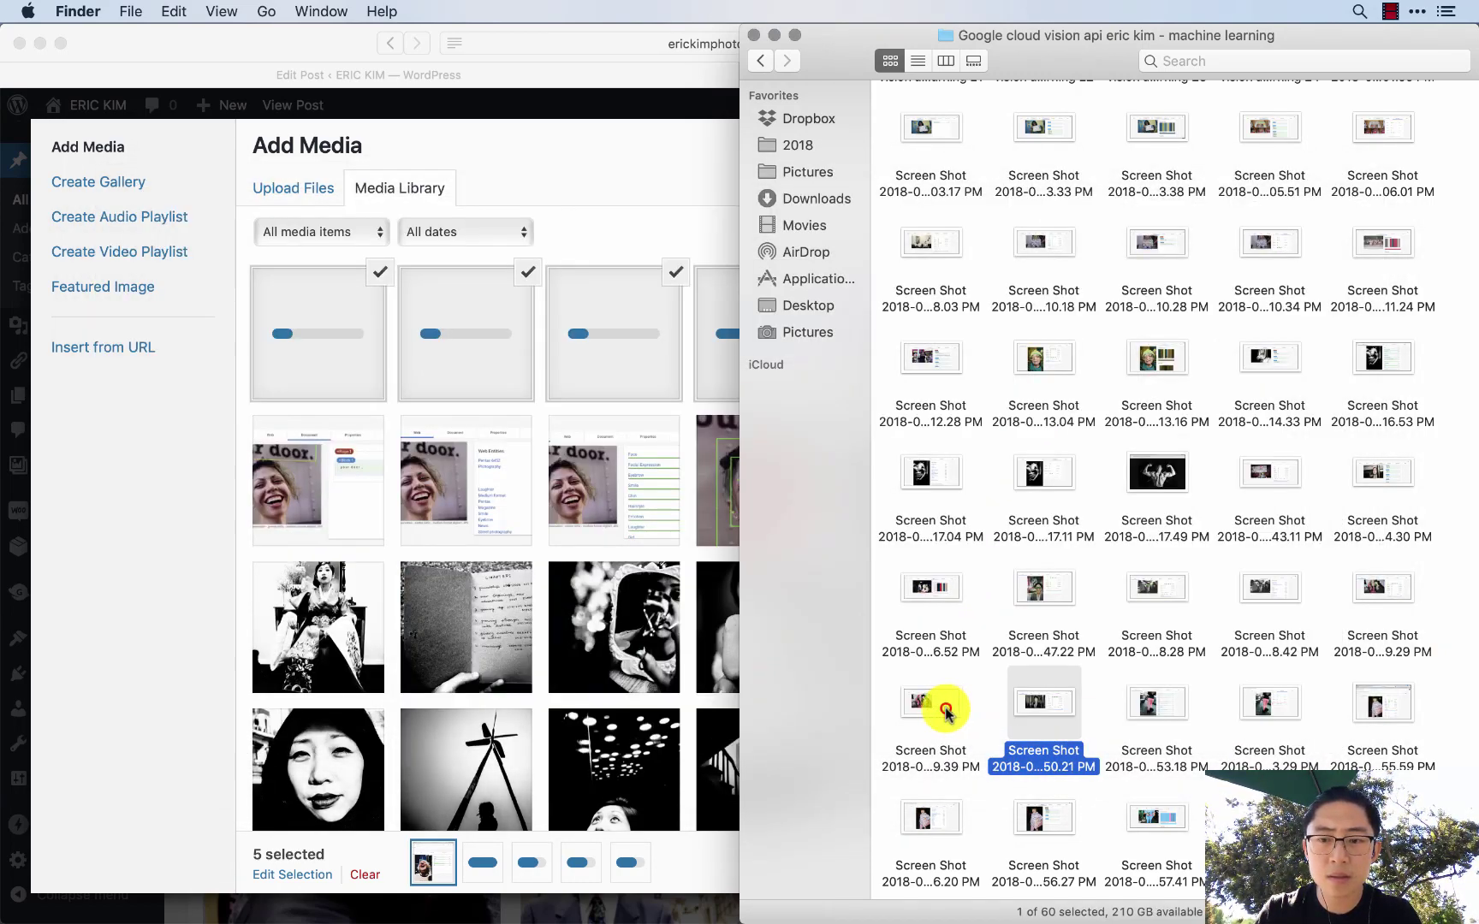
click(945, 710)
super+click(1029, 700)
drag(966, 700, 701, 484)
- Preview the 12.53.18 PM screenshot and select the next one in the folder
click(1147, 690)
key(space)
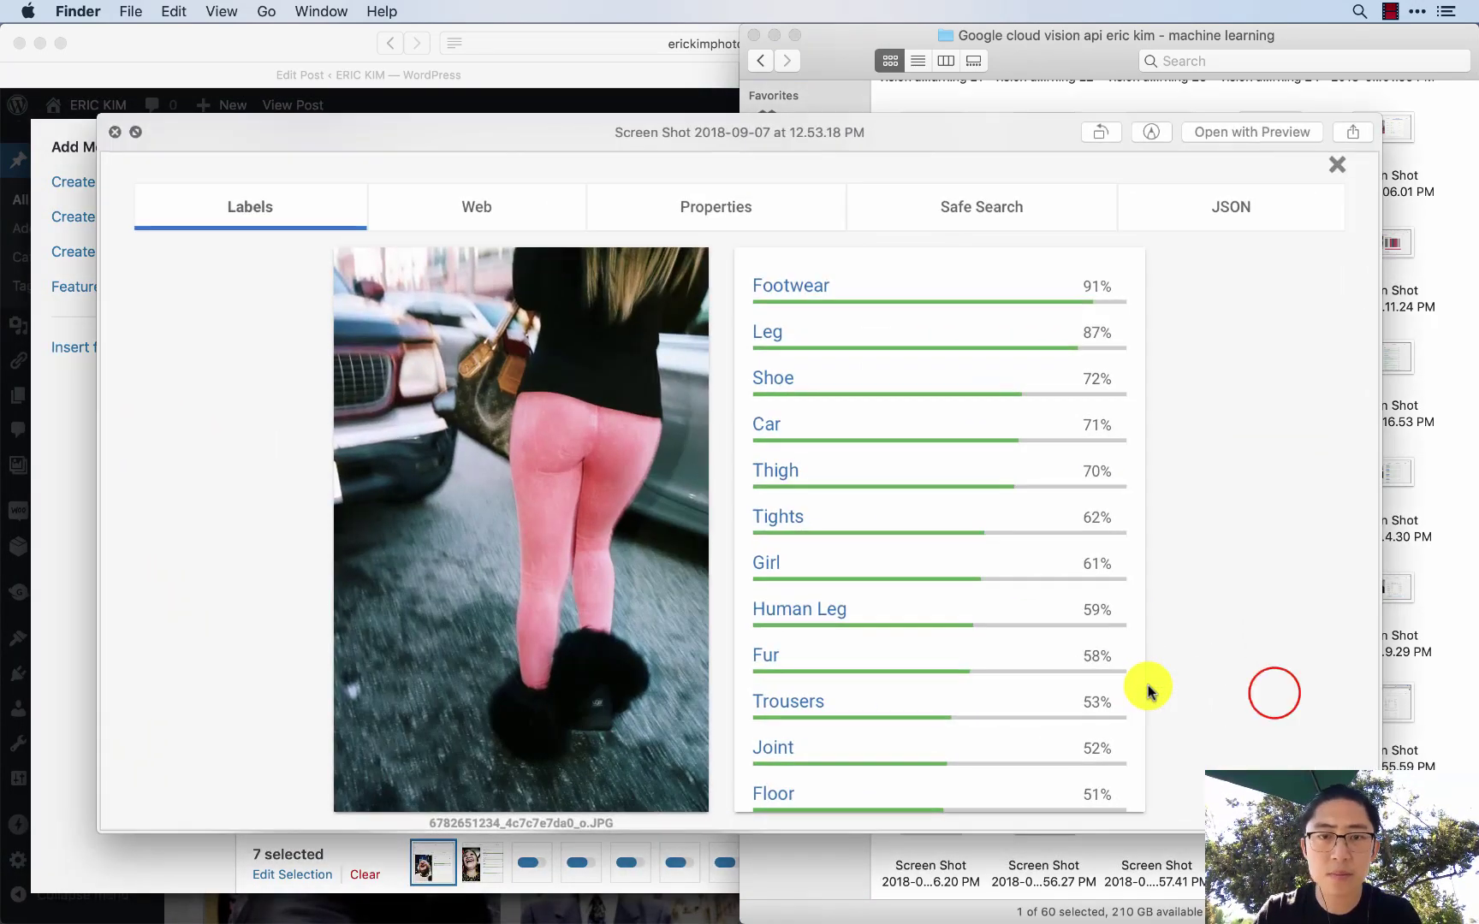
key(space)
click(1271, 697)
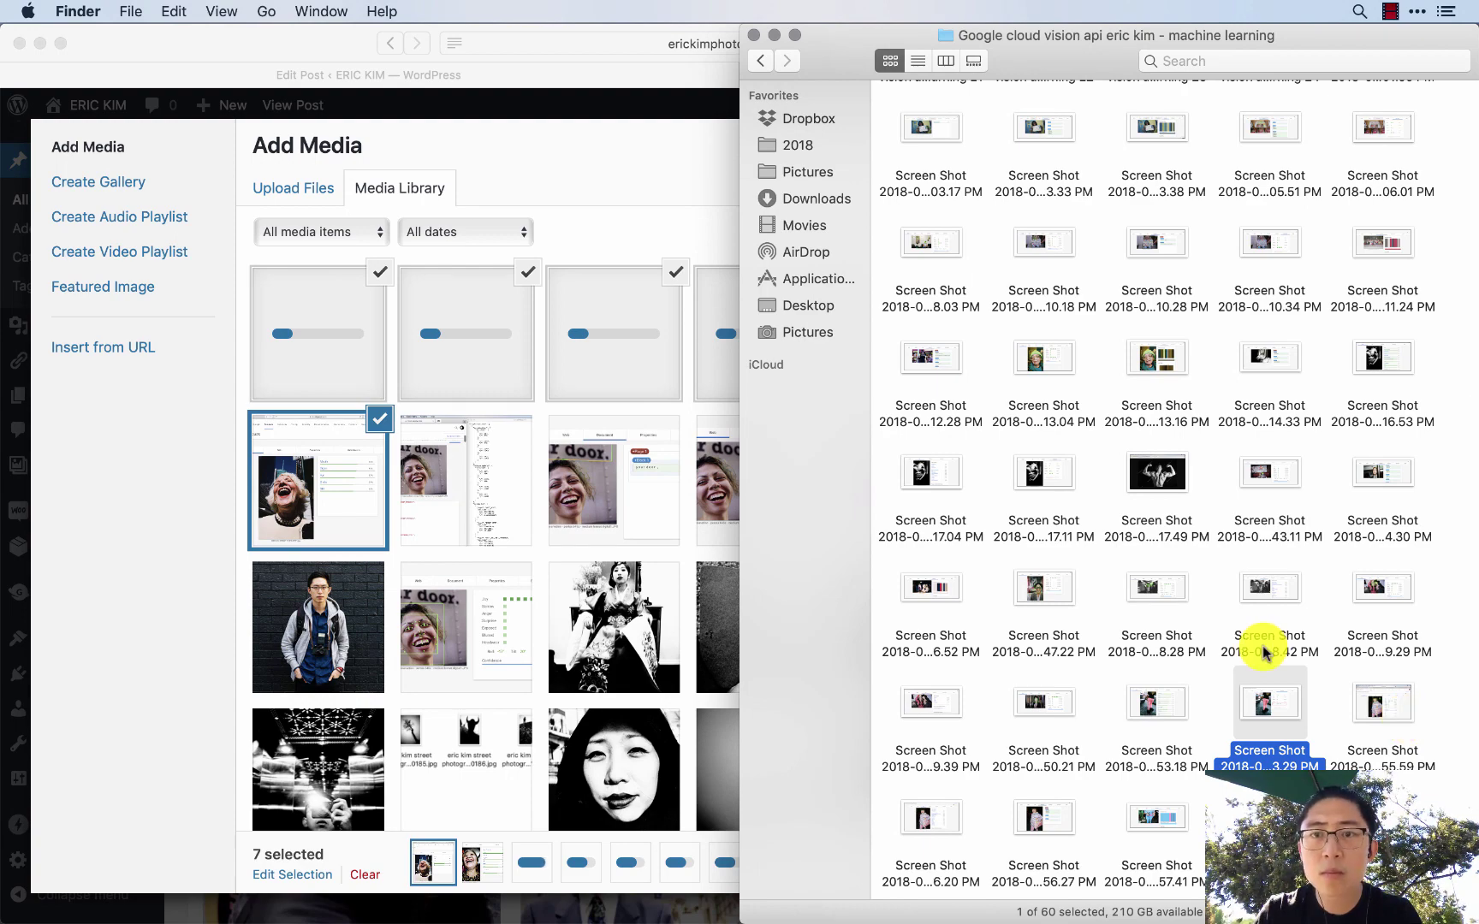
scroll(1264, 653, up, 5)
- Return to Safari and close the Landmarker.io tab, briefly switching to TextEdit and back to Safari while the screenshots upload
key(super+Tab)
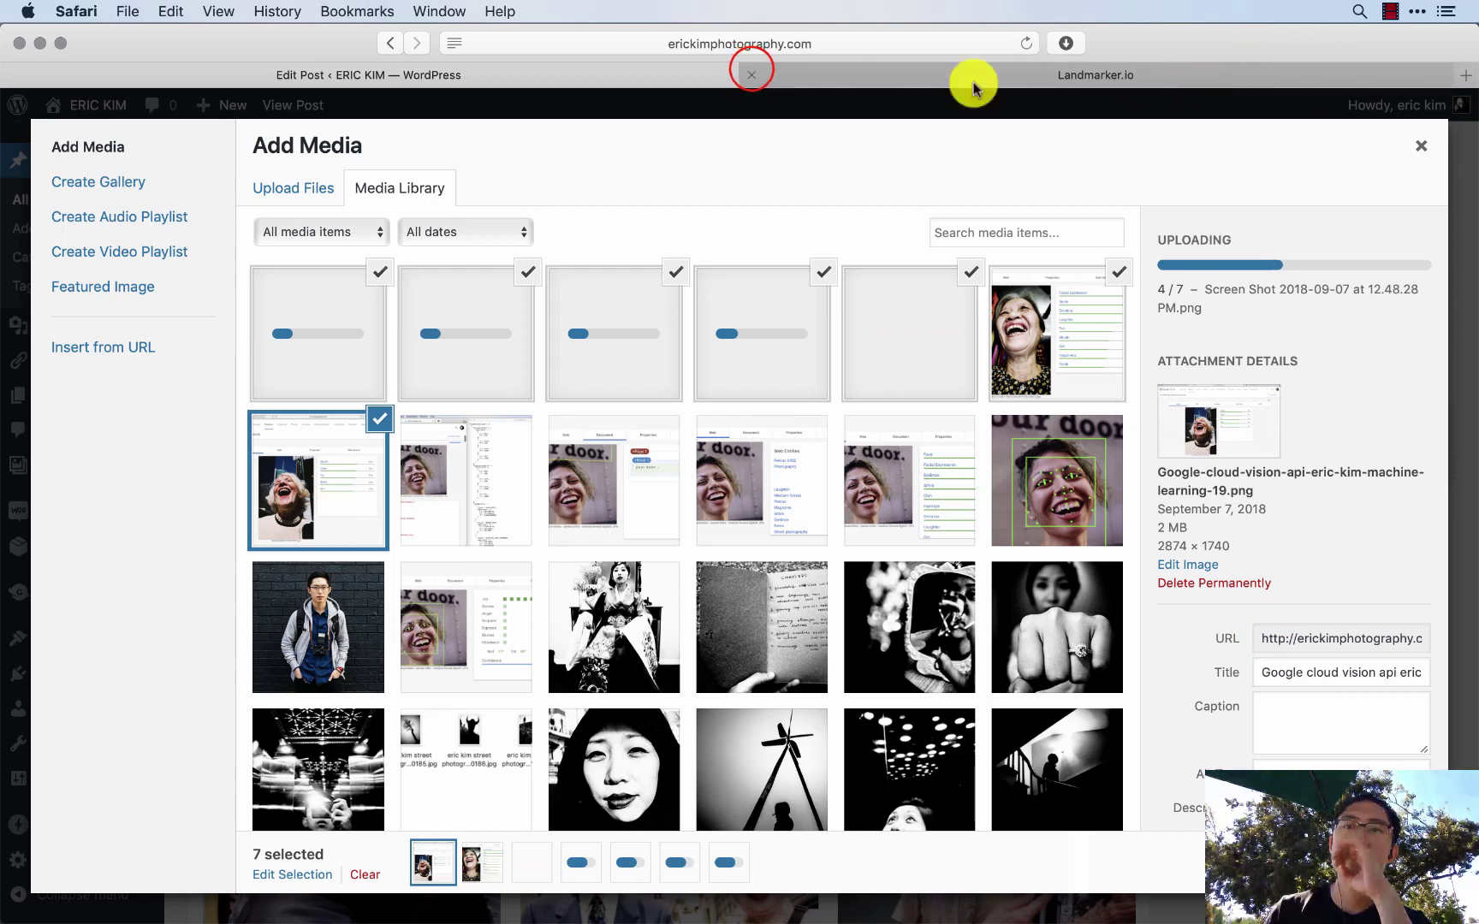
click(751, 74)
mouse_move(622, 899)
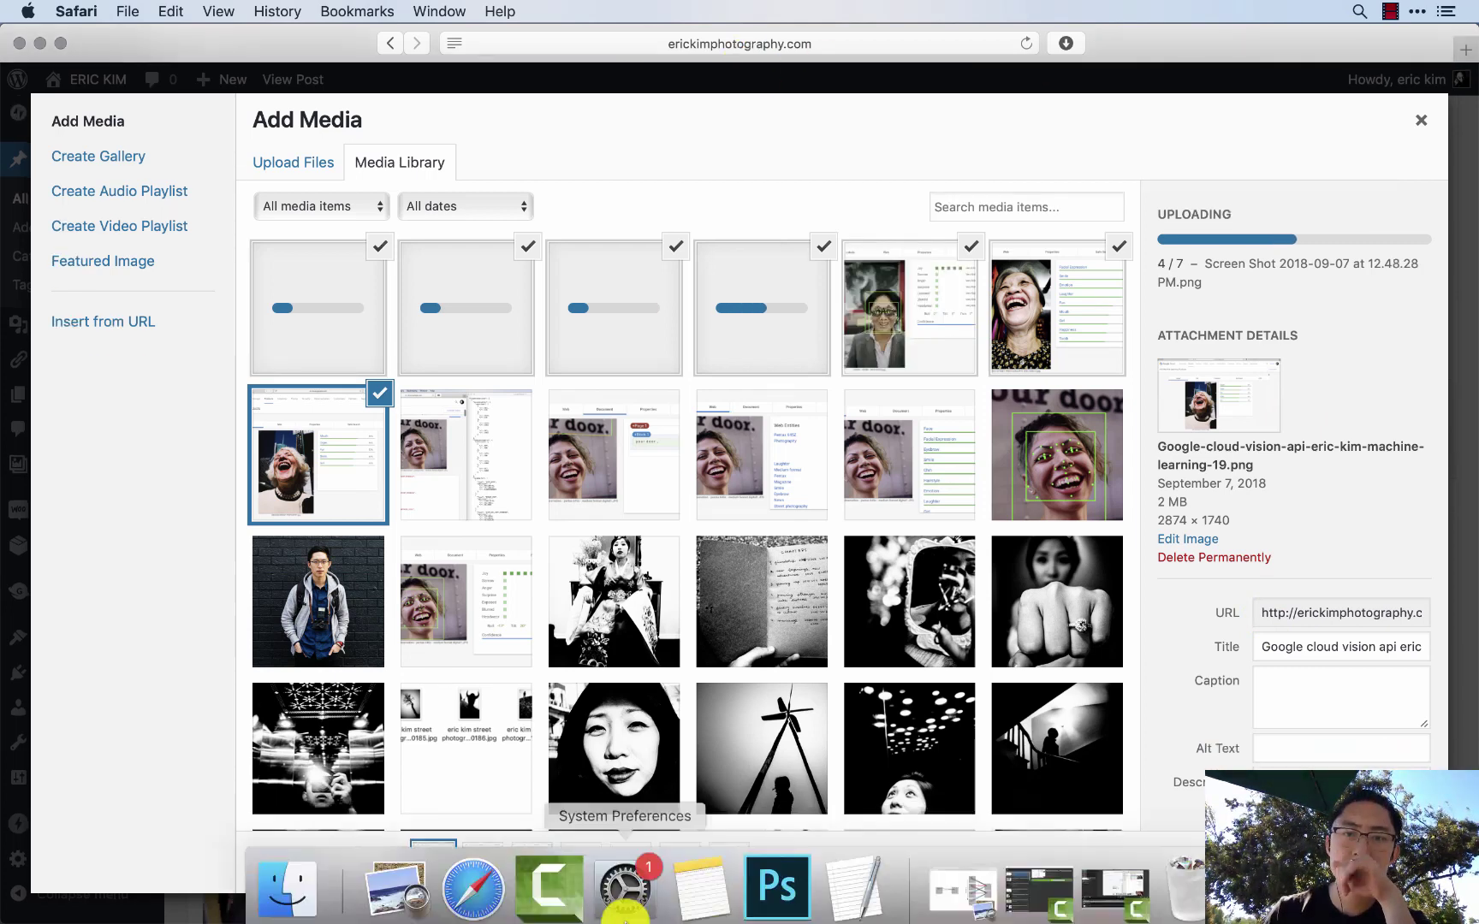
click(866, 883)
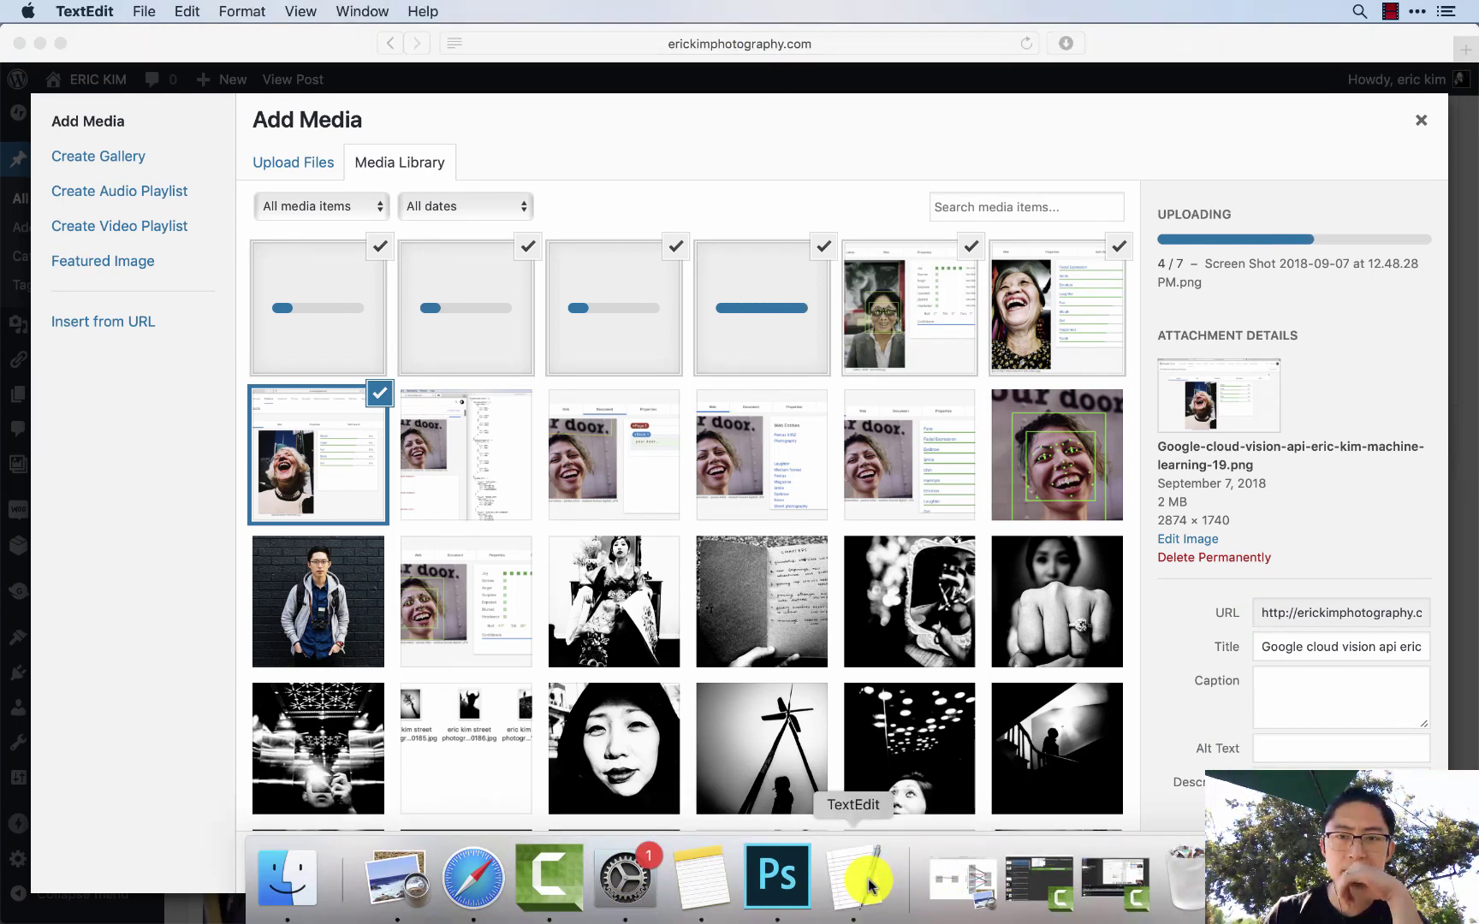
click(473, 877)
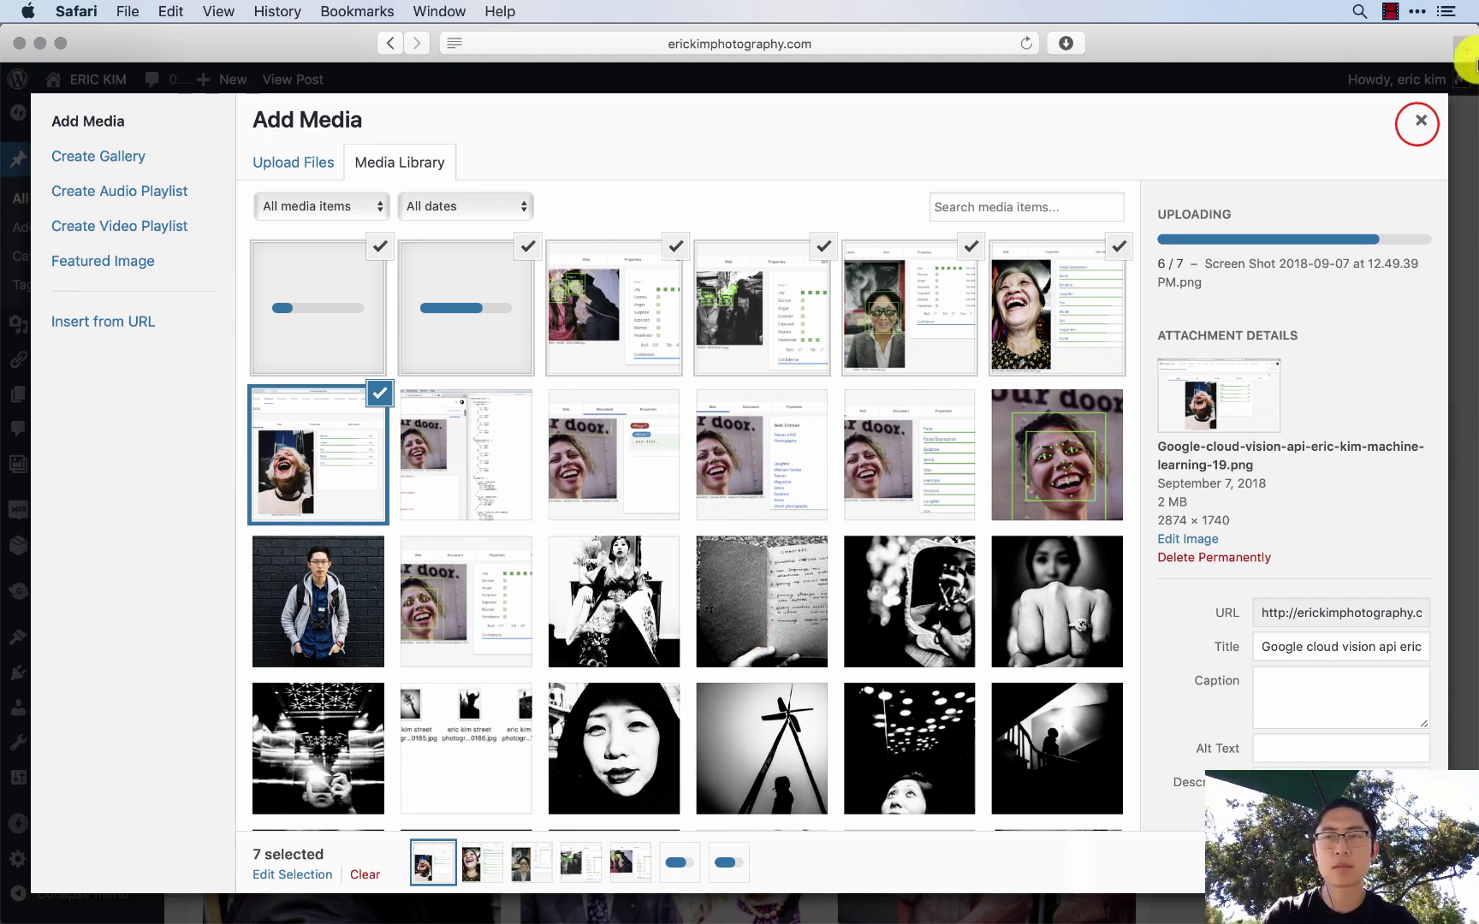
- Close the media library, remove the laughter photo gallery, and delete the "#### 1a.Laughter examples" line with the blank lines above it
click(1419, 121)
click(599, 552)
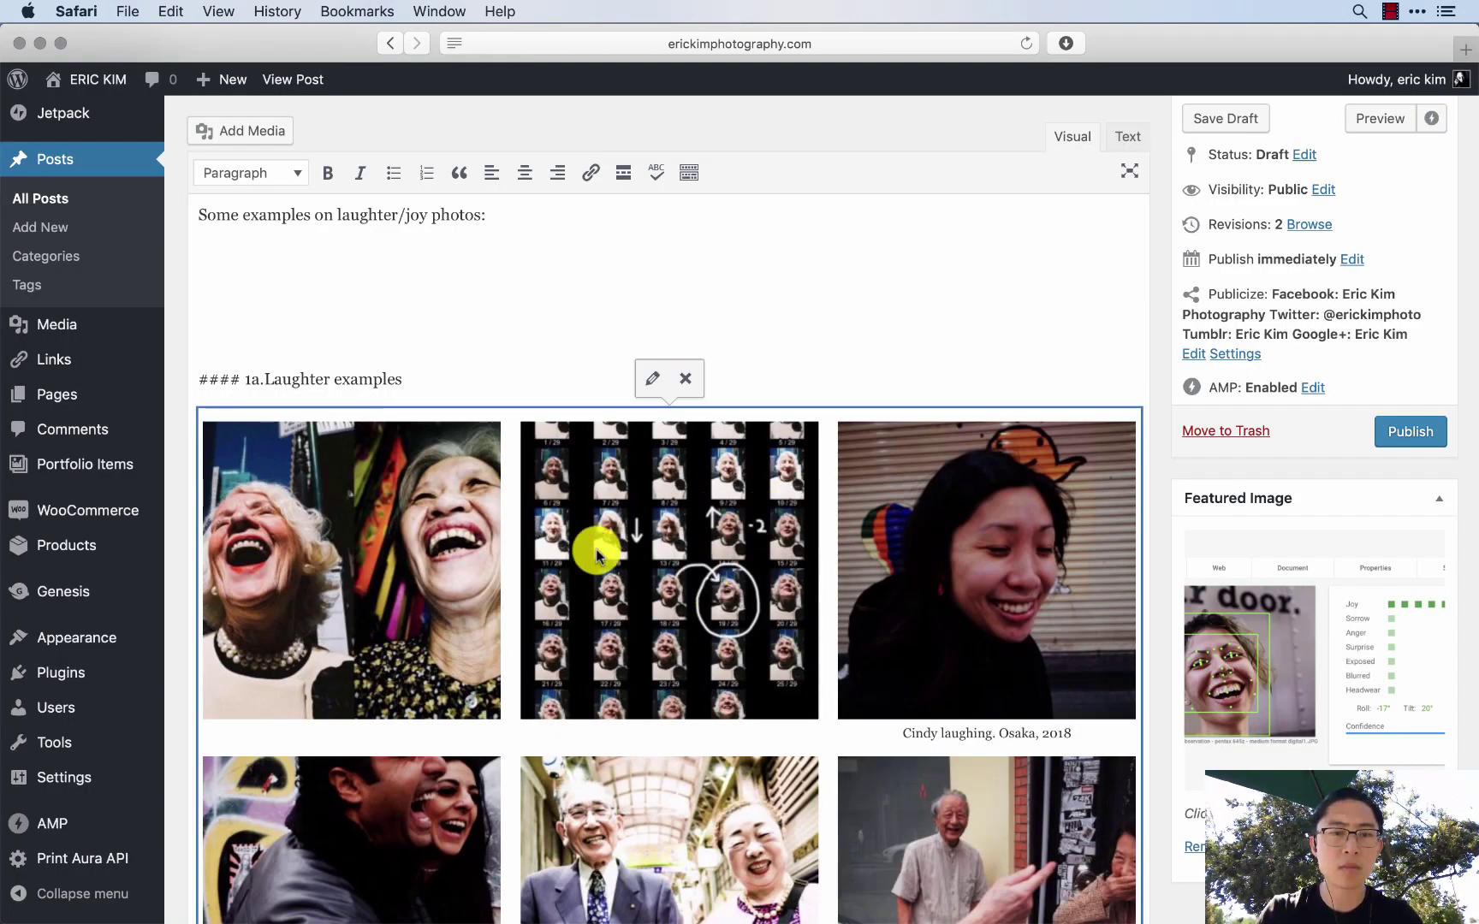
click(685, 381)
scroll(326, 514, down, 20)
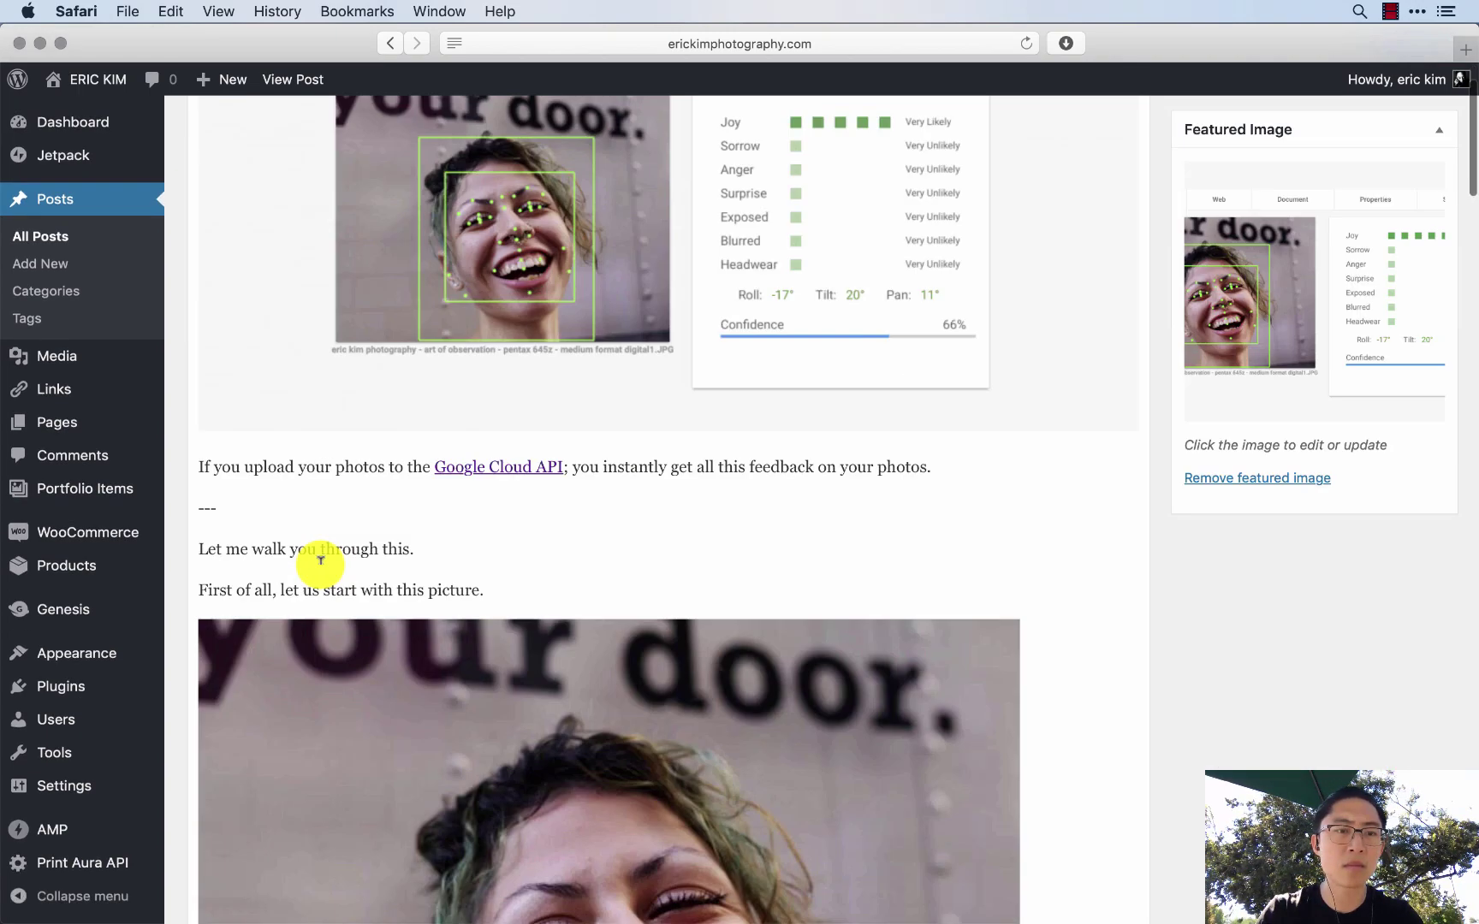
drag(297, 567, 402, 700)
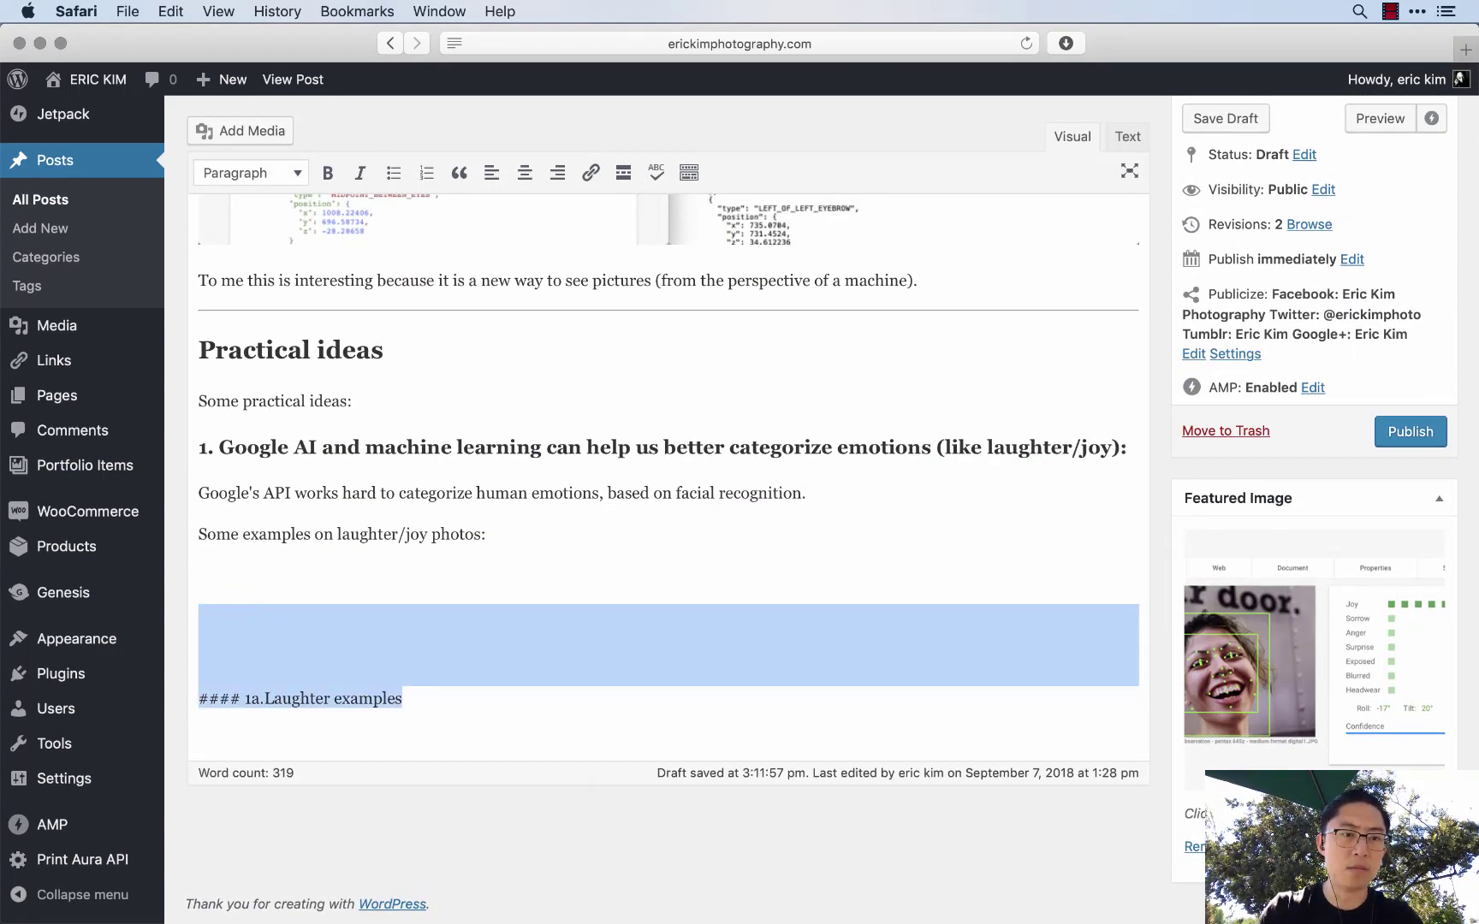
key(BackSpace)
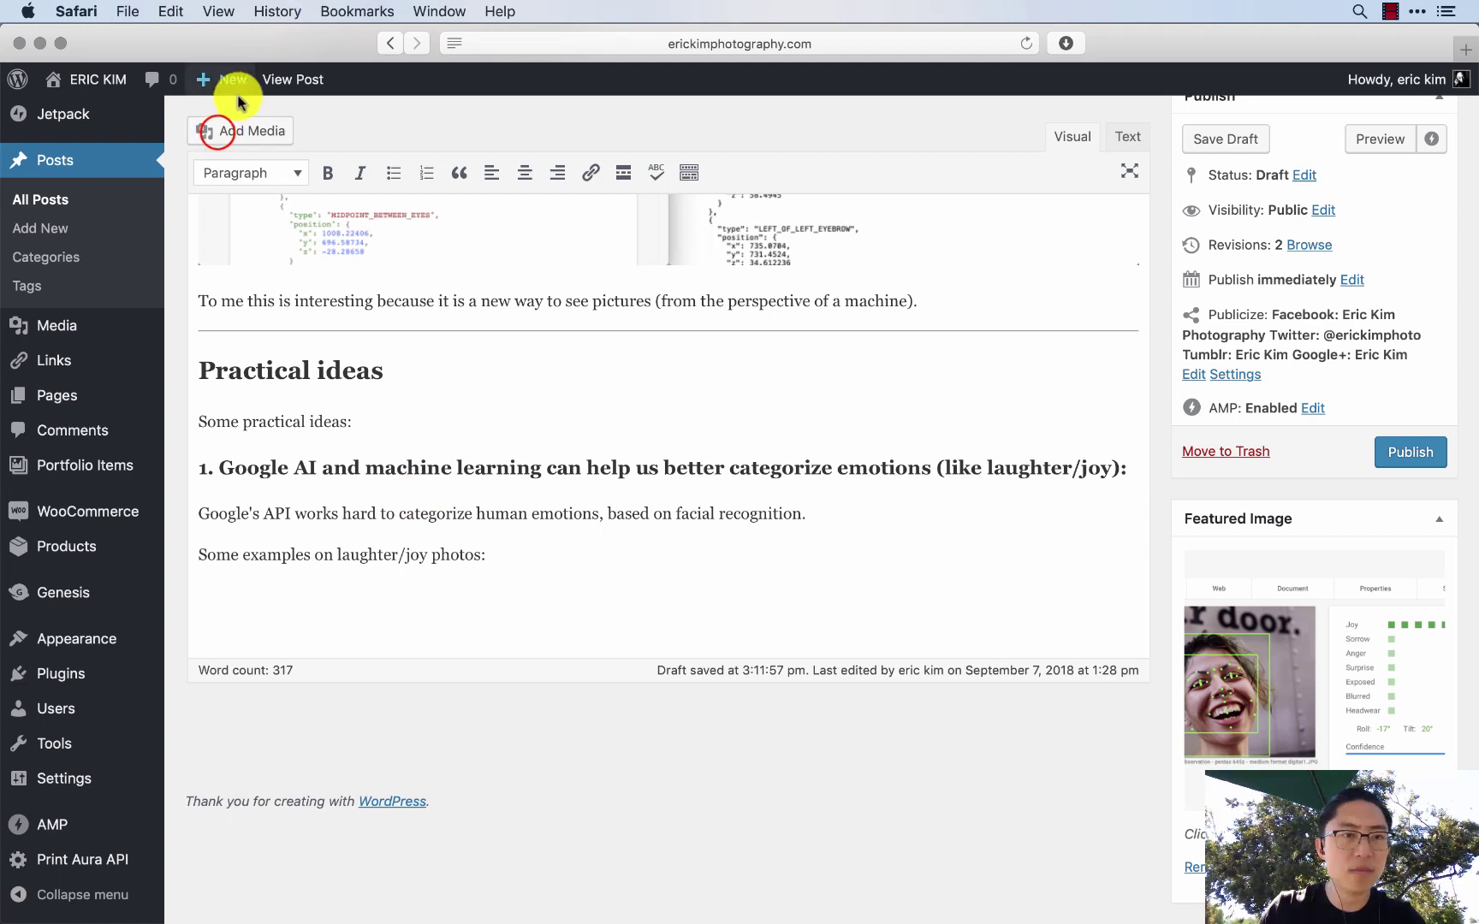
click(220, 131)
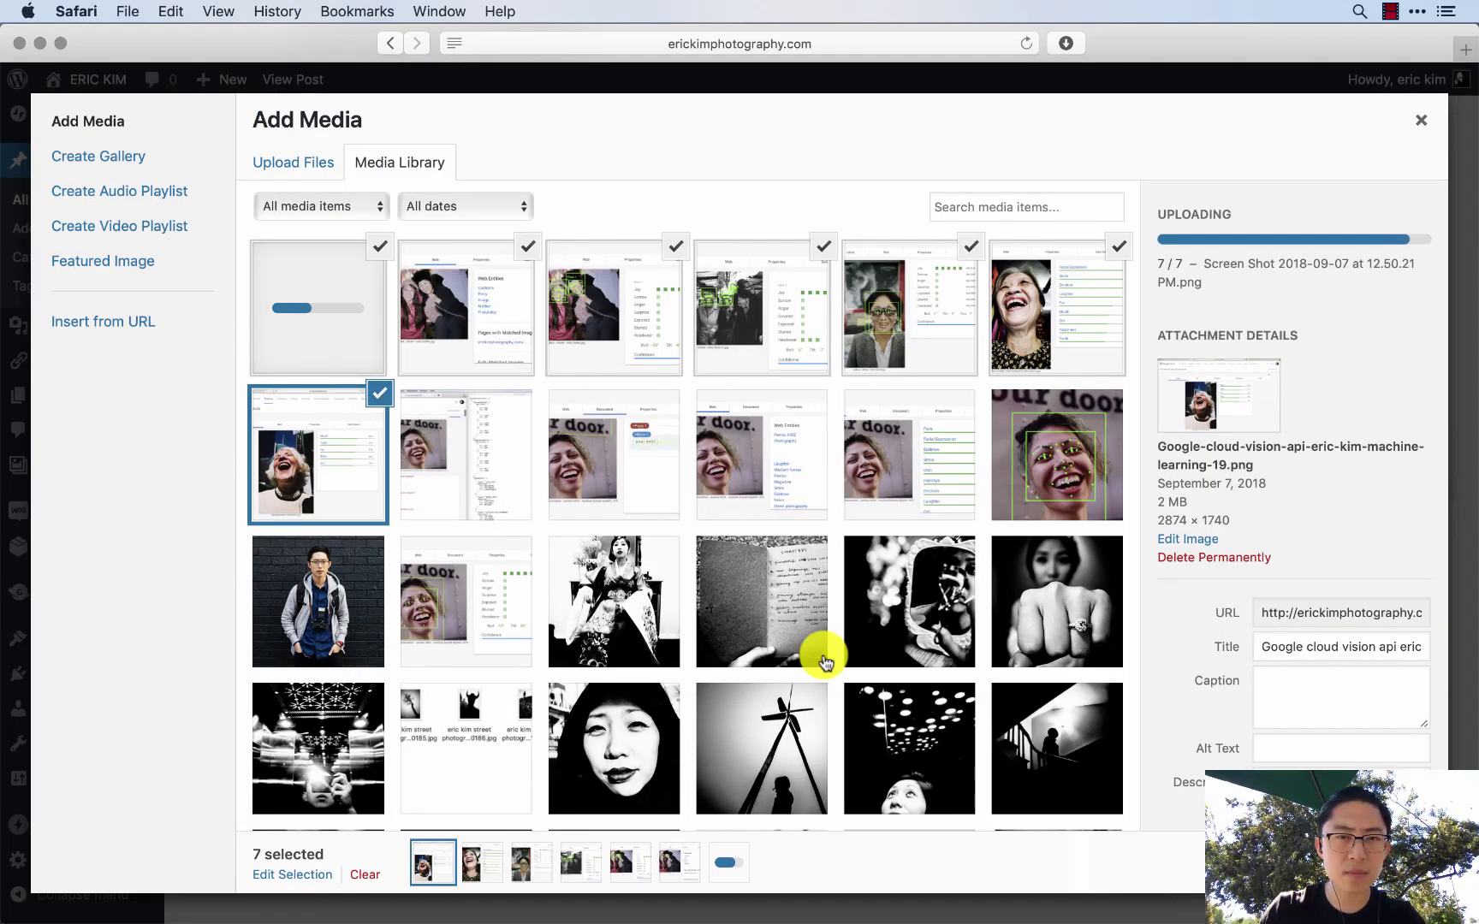
click(732, 881)
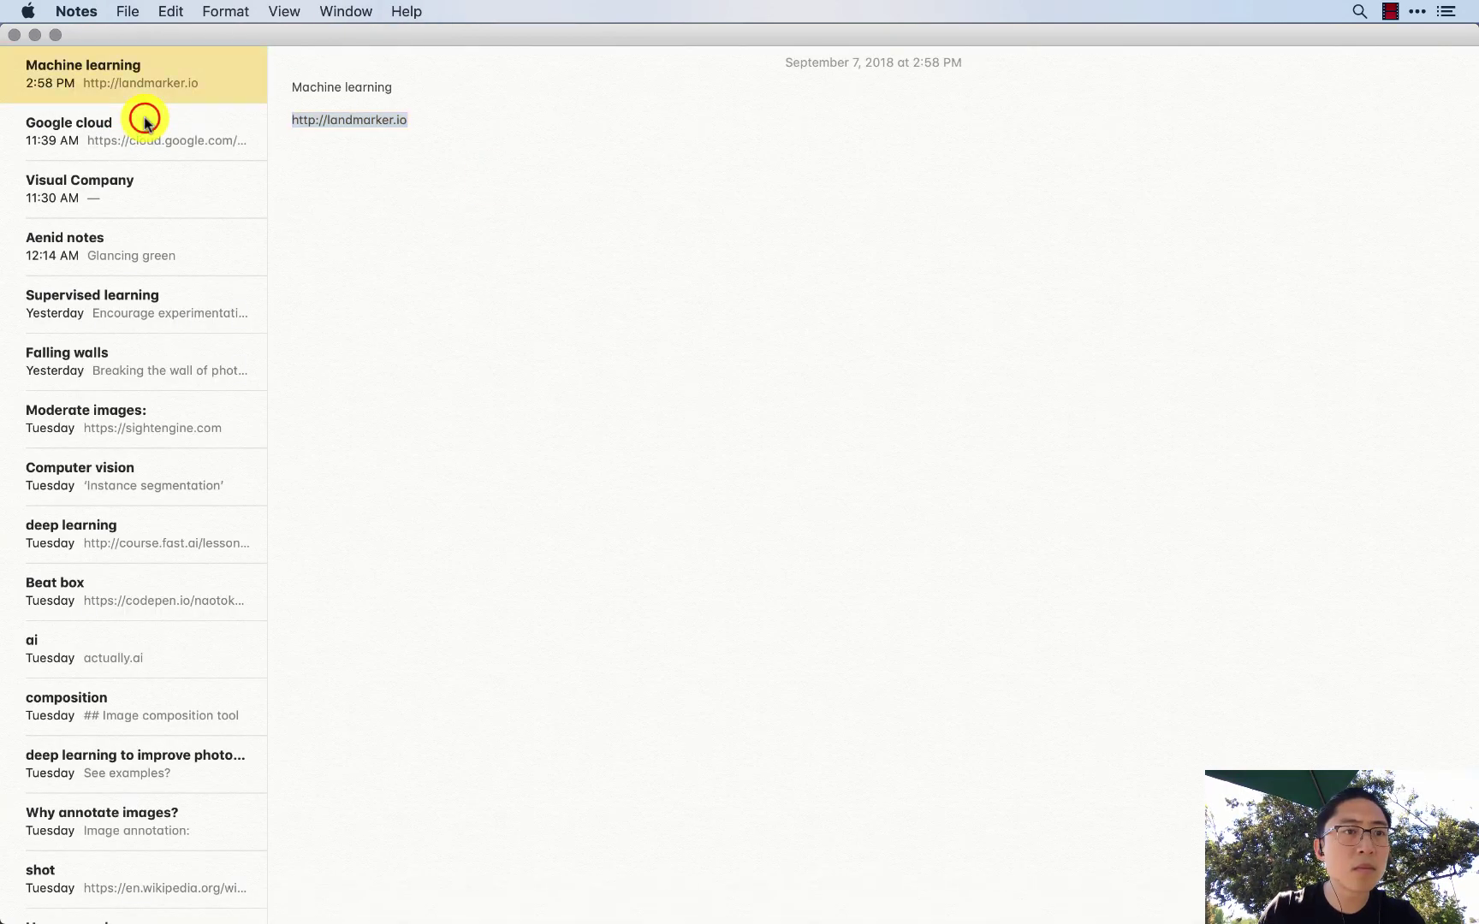
click(143, 122)
drag(496, 317, 283, 311)
key(super+c)
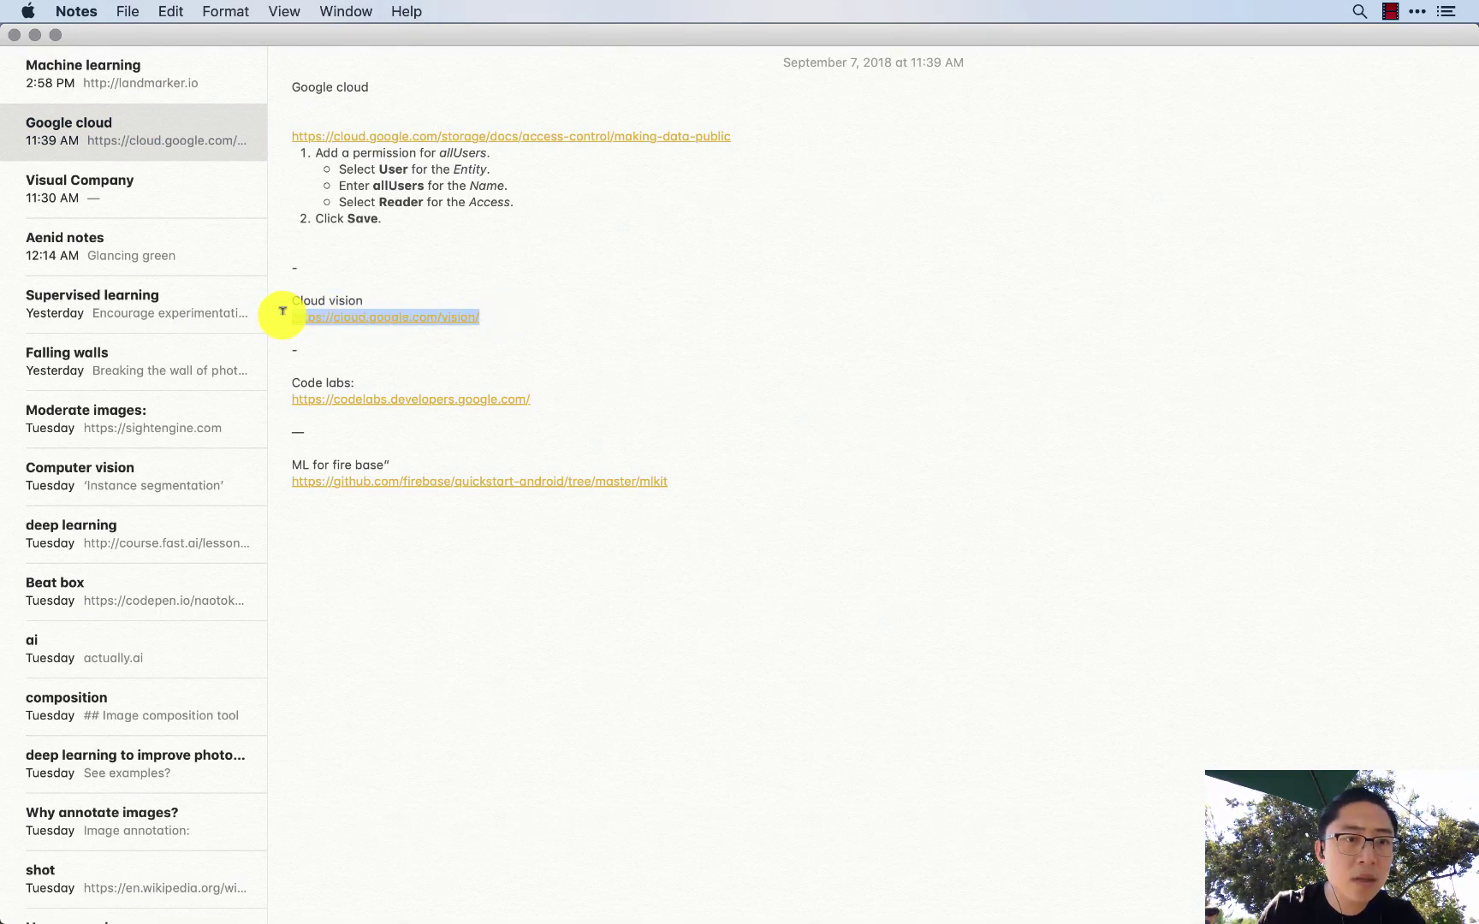
- Return to Safari and insert the seven selected analysis screenshots below the laughter/joy examples line
key(super+Tab)
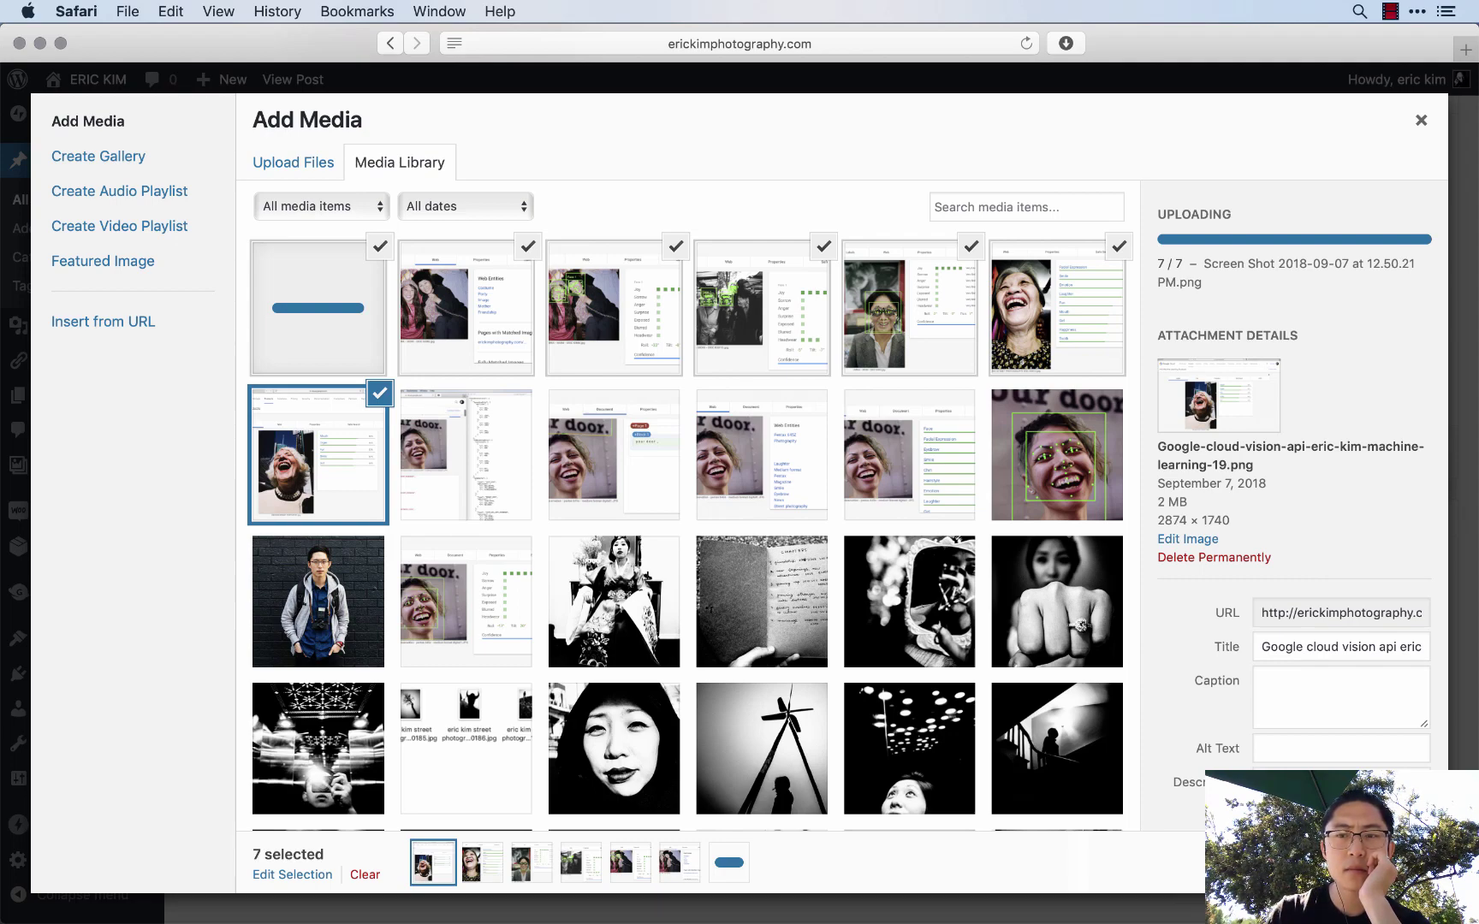
key(Escape)
scroll(548, 618, down, 10)
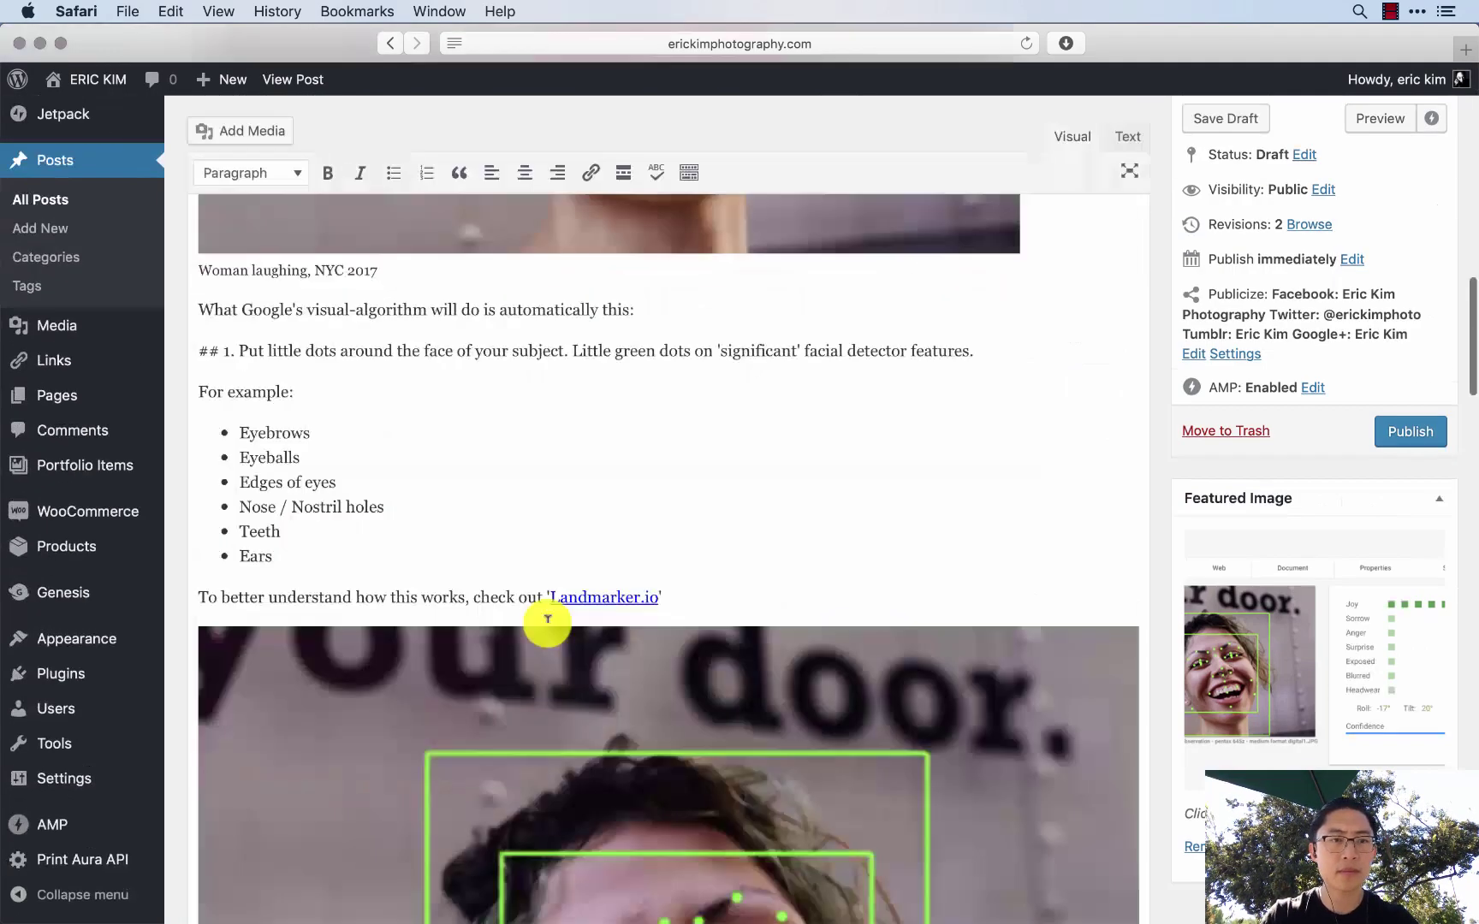
scroll(548, 618, down, 15)
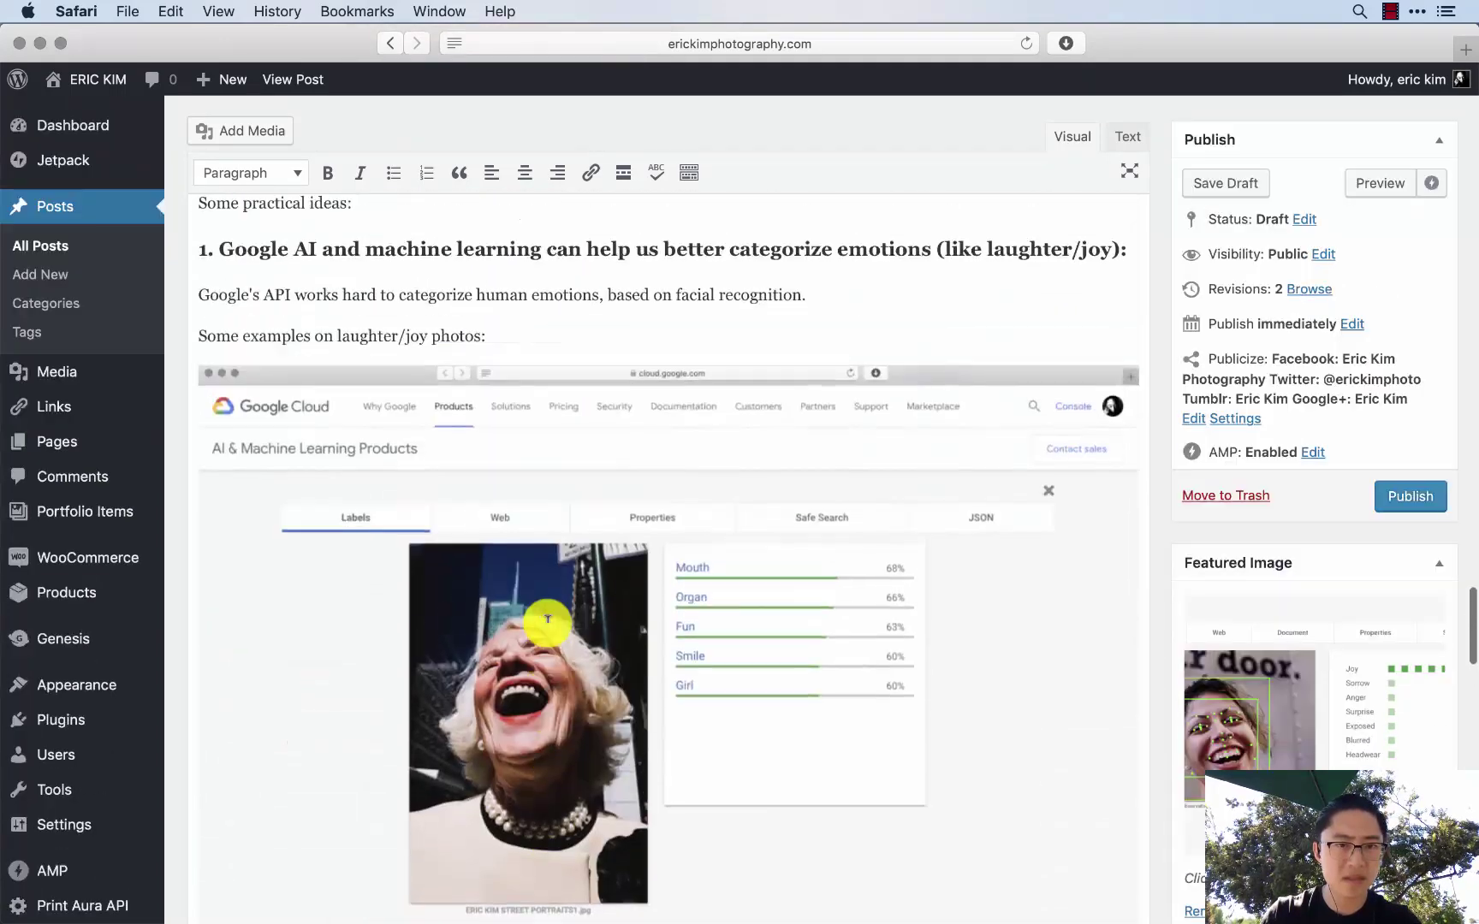
- Extend the introductory line above the screenshots to read "Some examples on laughter/joy photos I uploaded to Google's Cloud Vision:"
scroll(548, 618, up, 2)
click(591, 502)
key(BackSpace)
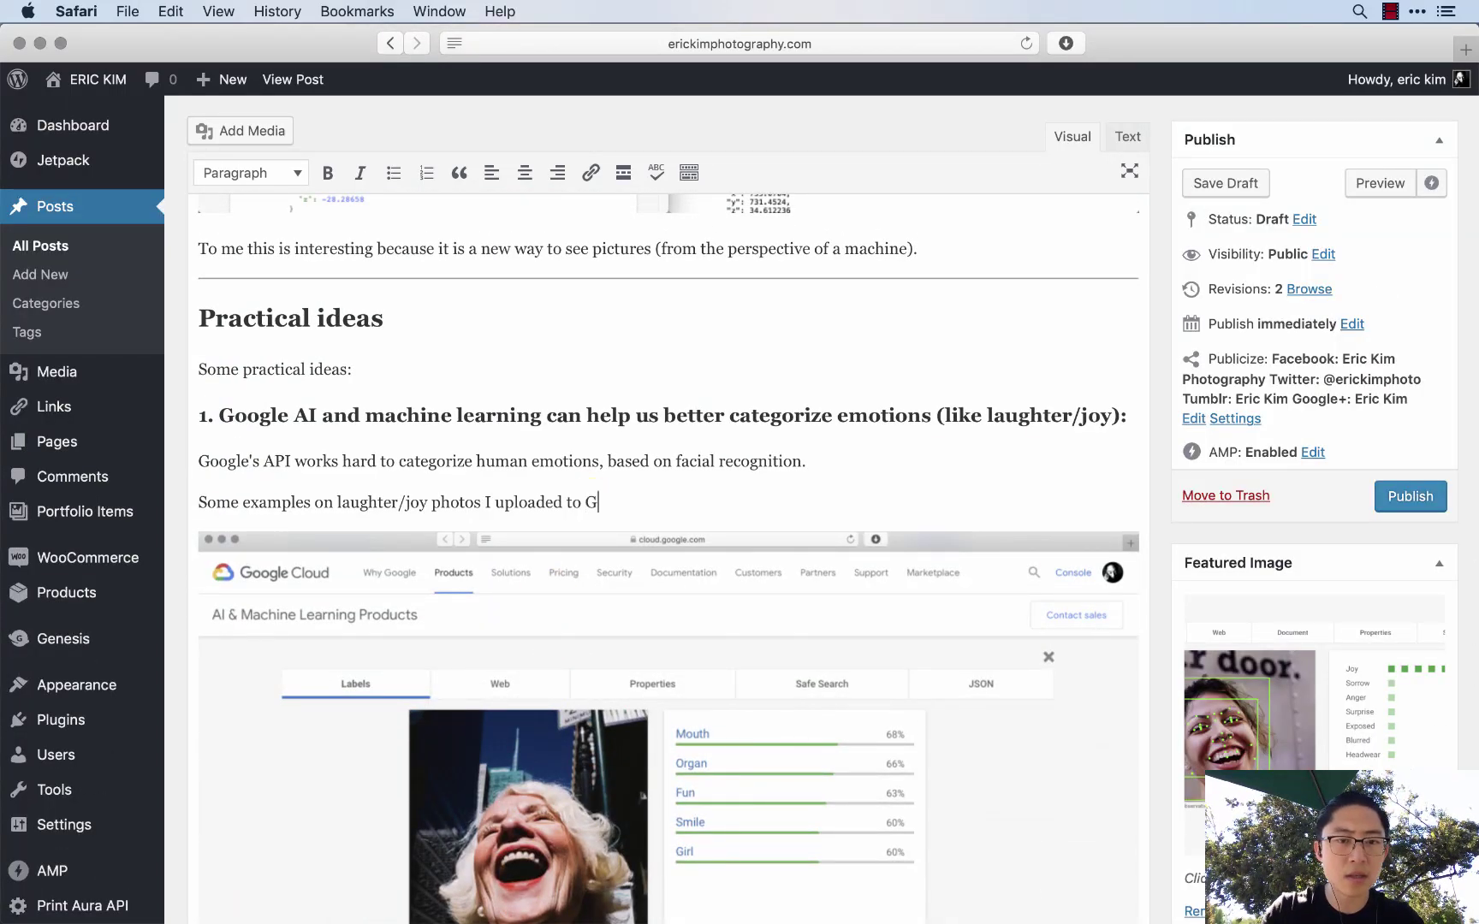
text(I uploaded to Google's Cloud)
key(super+Tab)
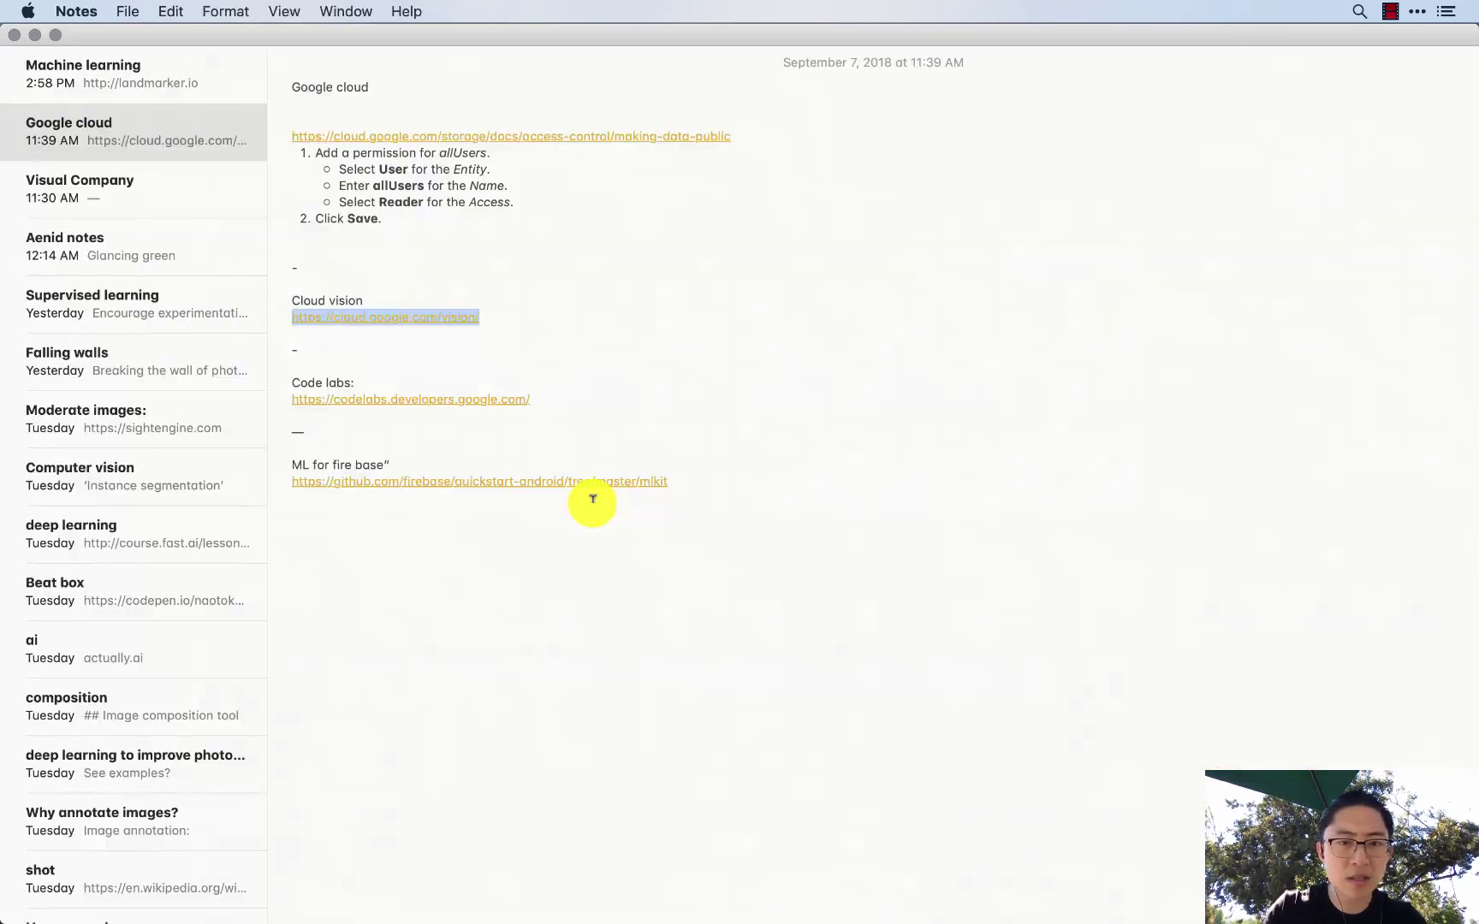
key(super+Tab)
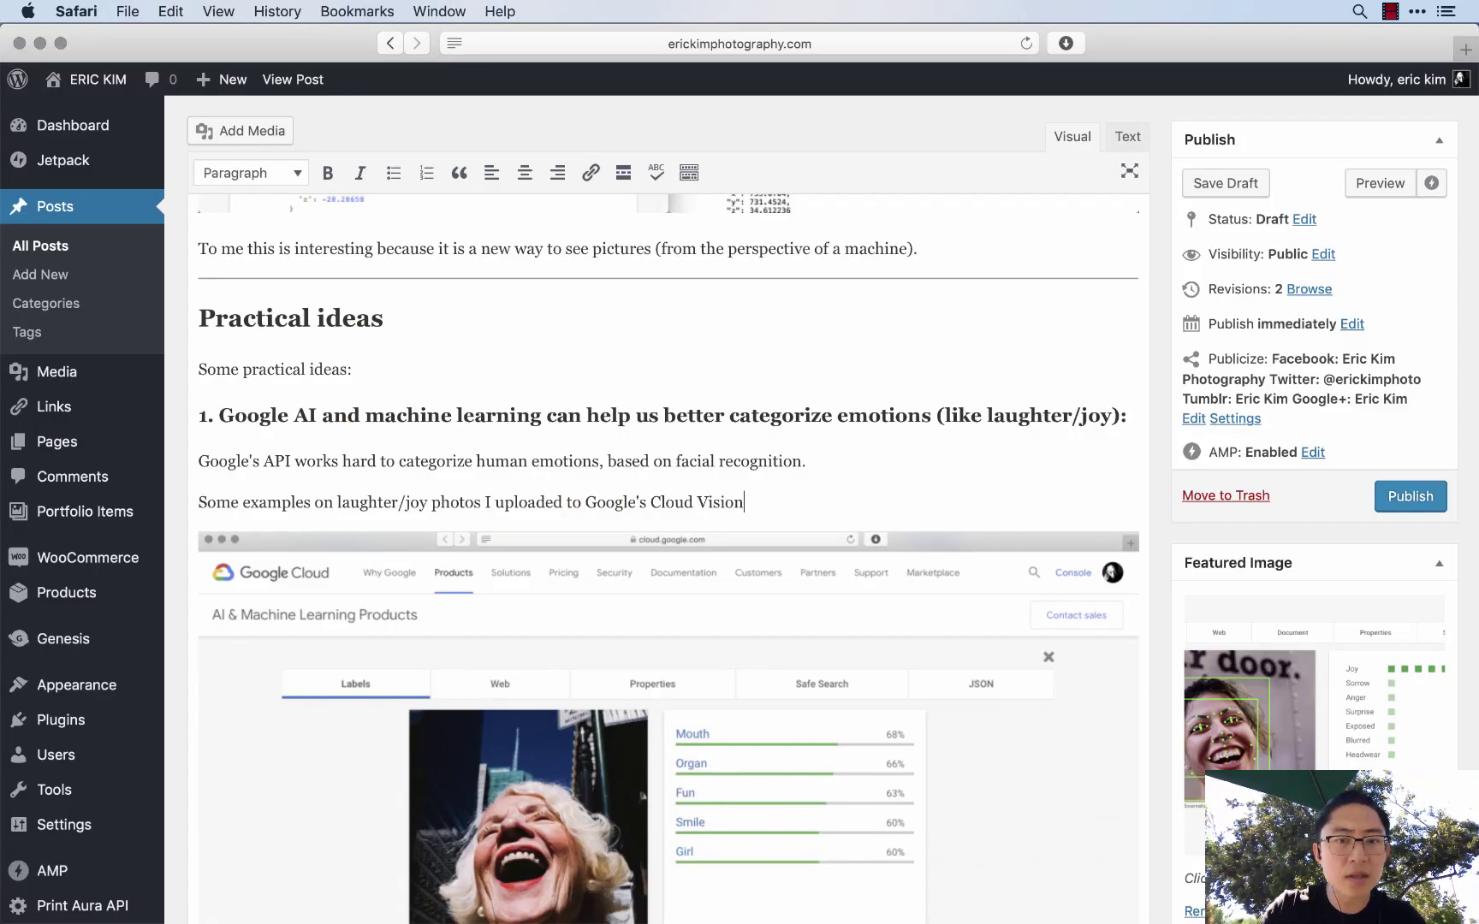
- Link the words "Google's Cloud Vision" to the copied cloud.google.com/vision address
drag(736, 501, 606, 502)
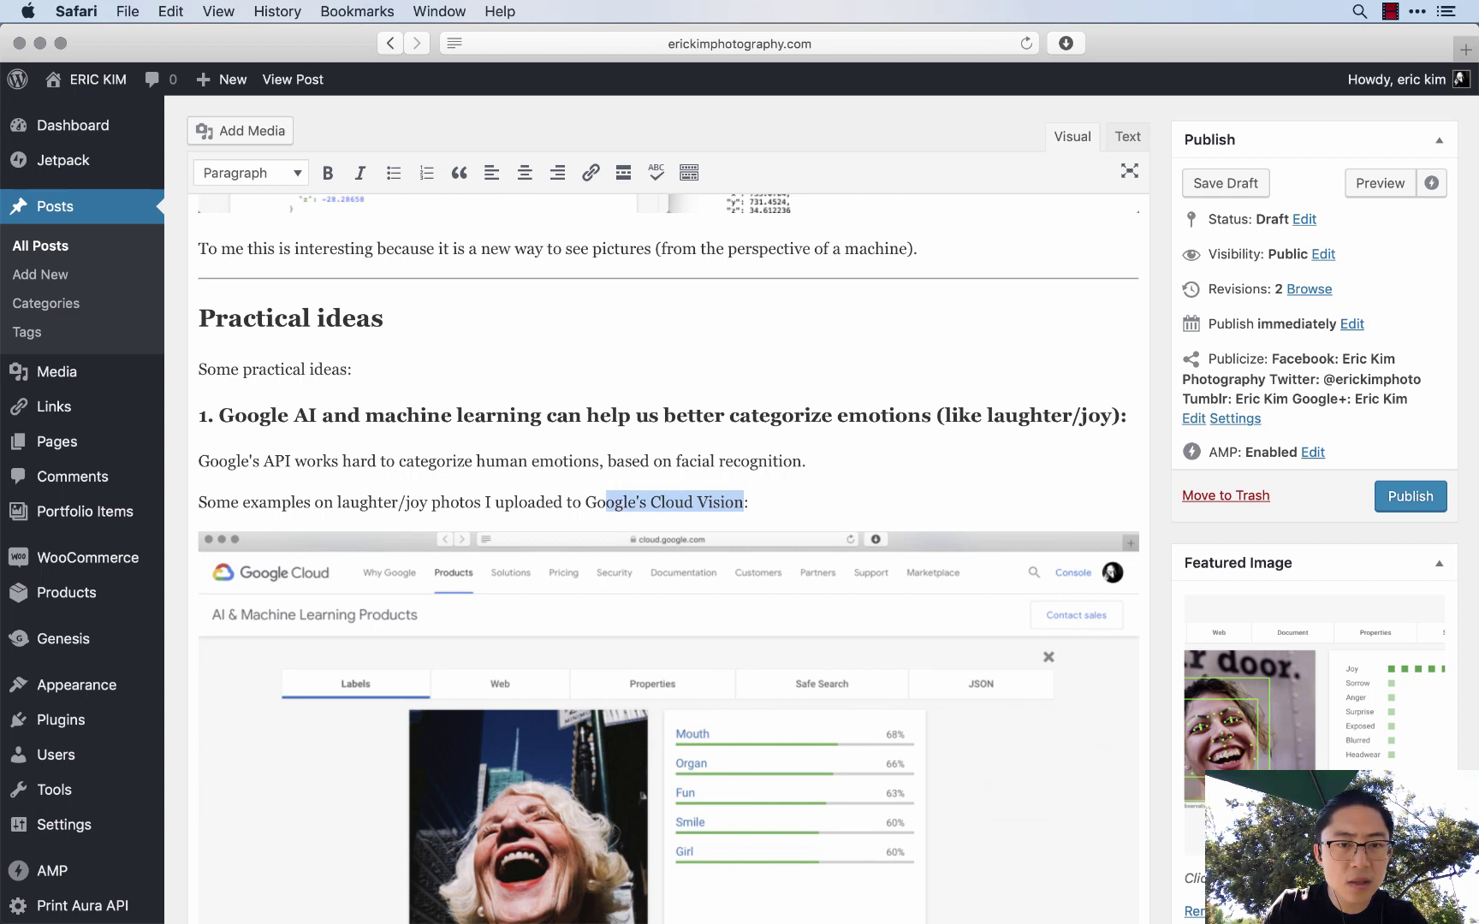
key(super+k)
key(super+v)
key(Return)
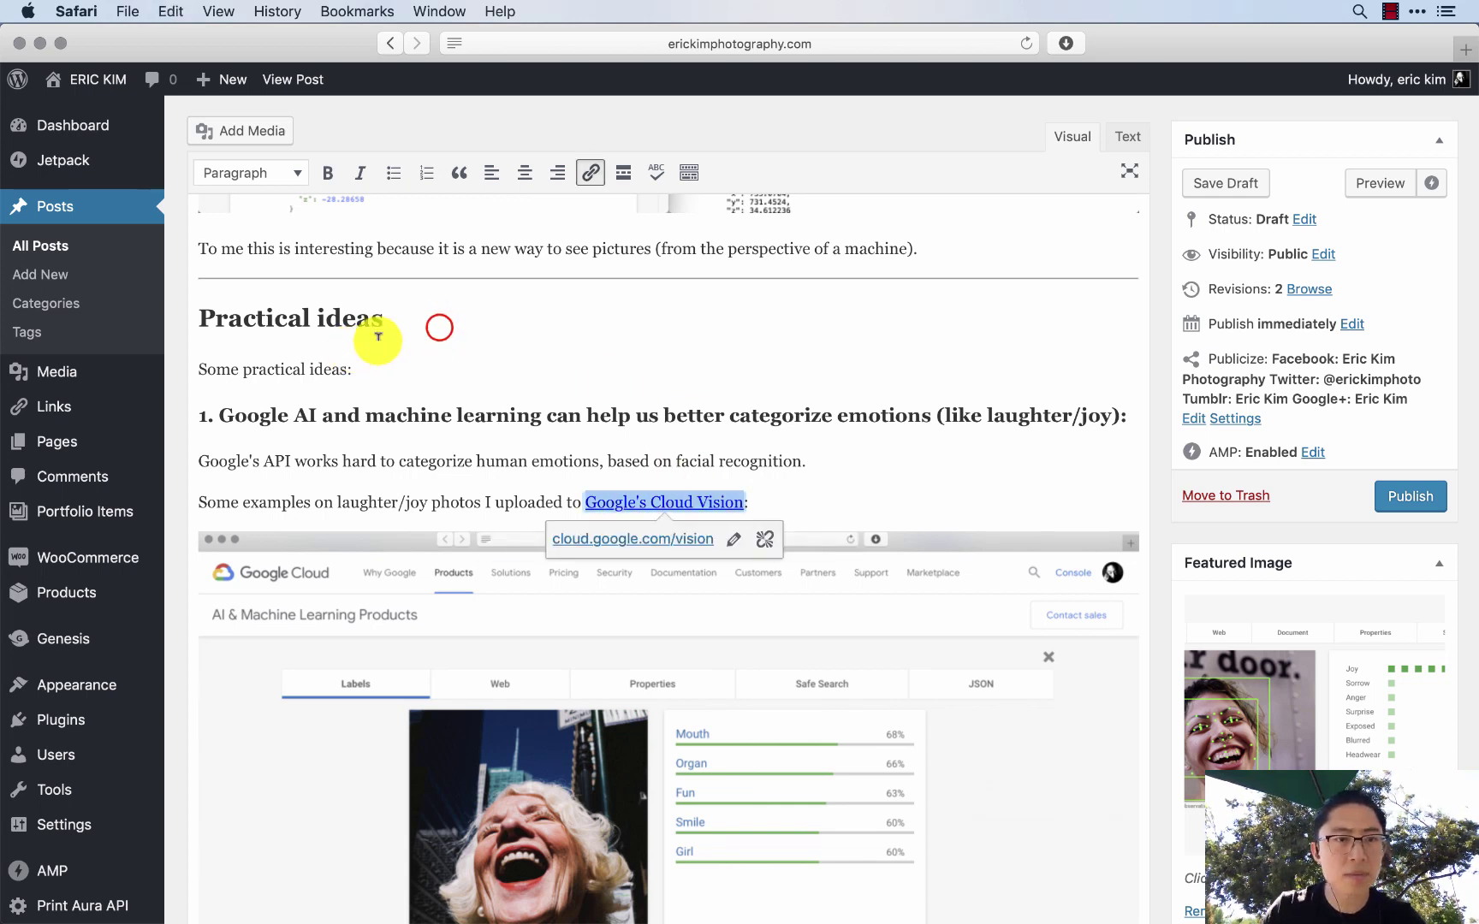
click(440, 323)
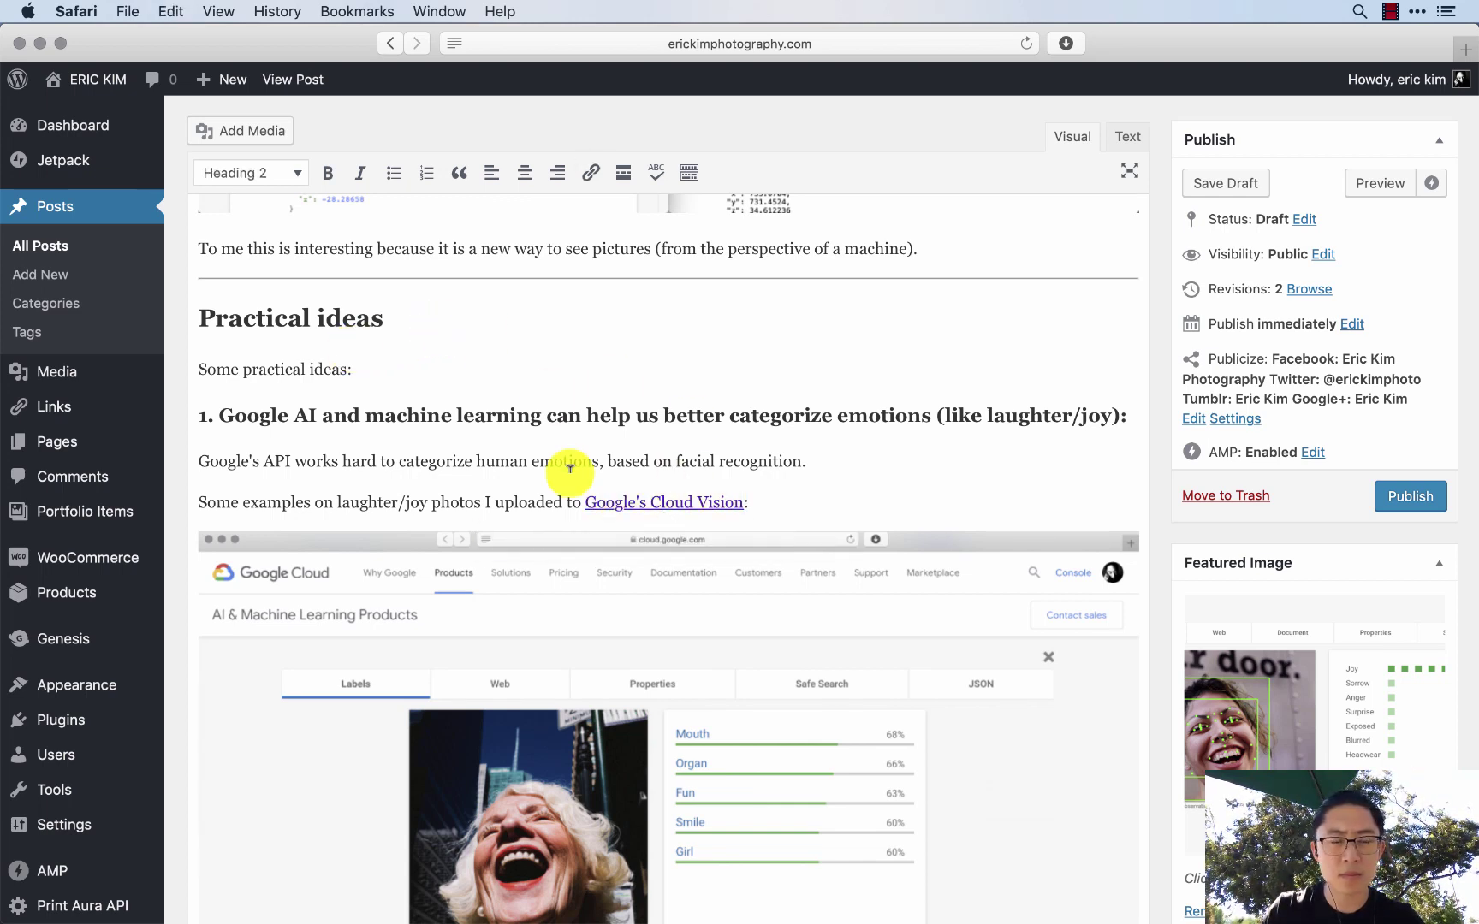
- Set the uploaded 12.47.22 PM screenshot as the post's featured image
scroll(577, 535, down, 2)
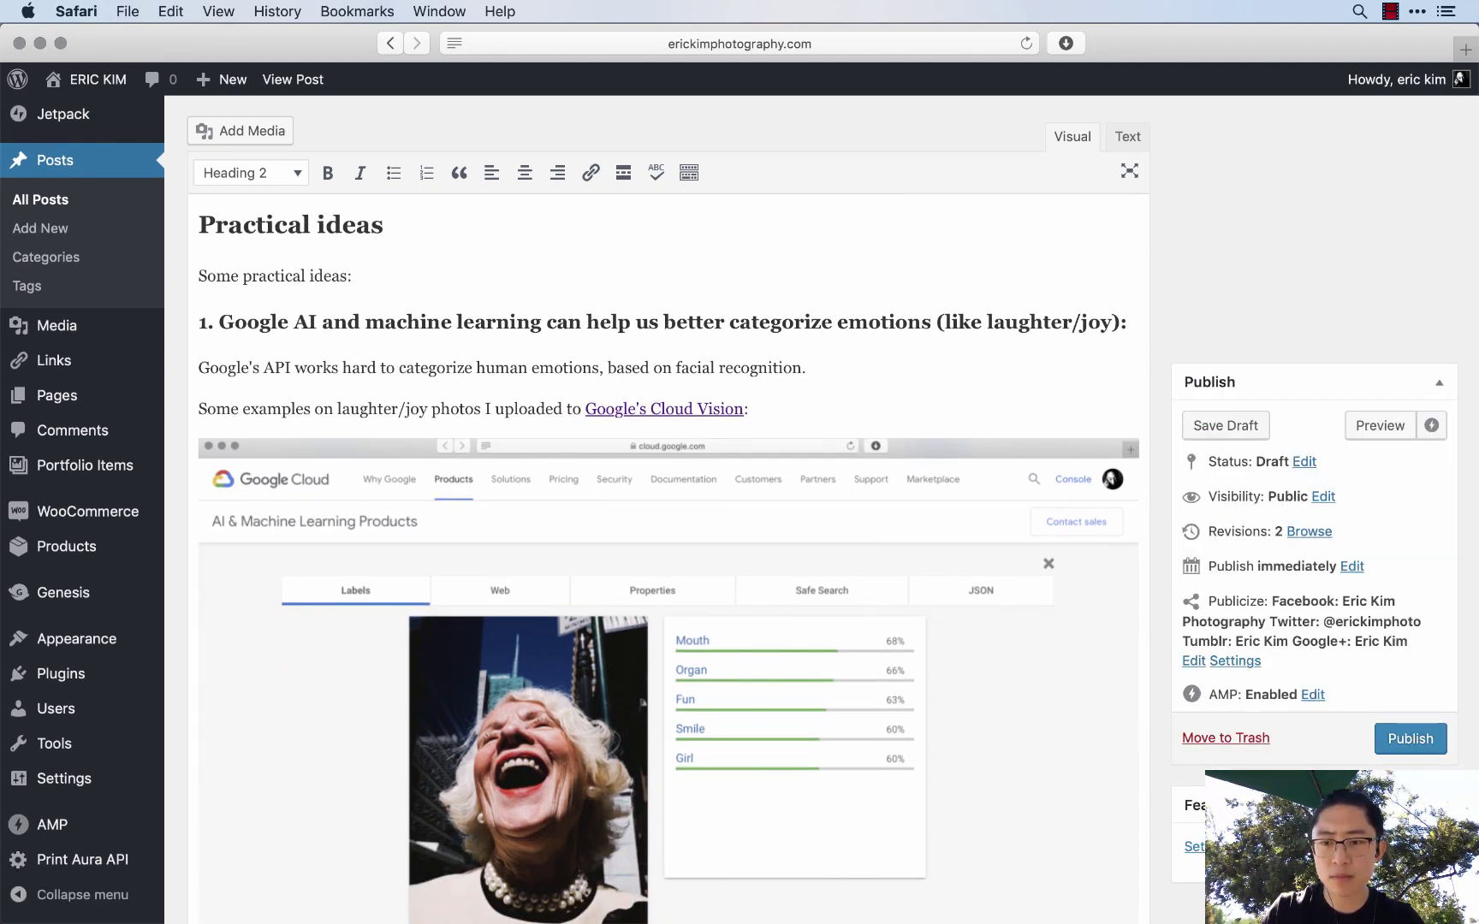
click(1197, 842)
click(752, 341)
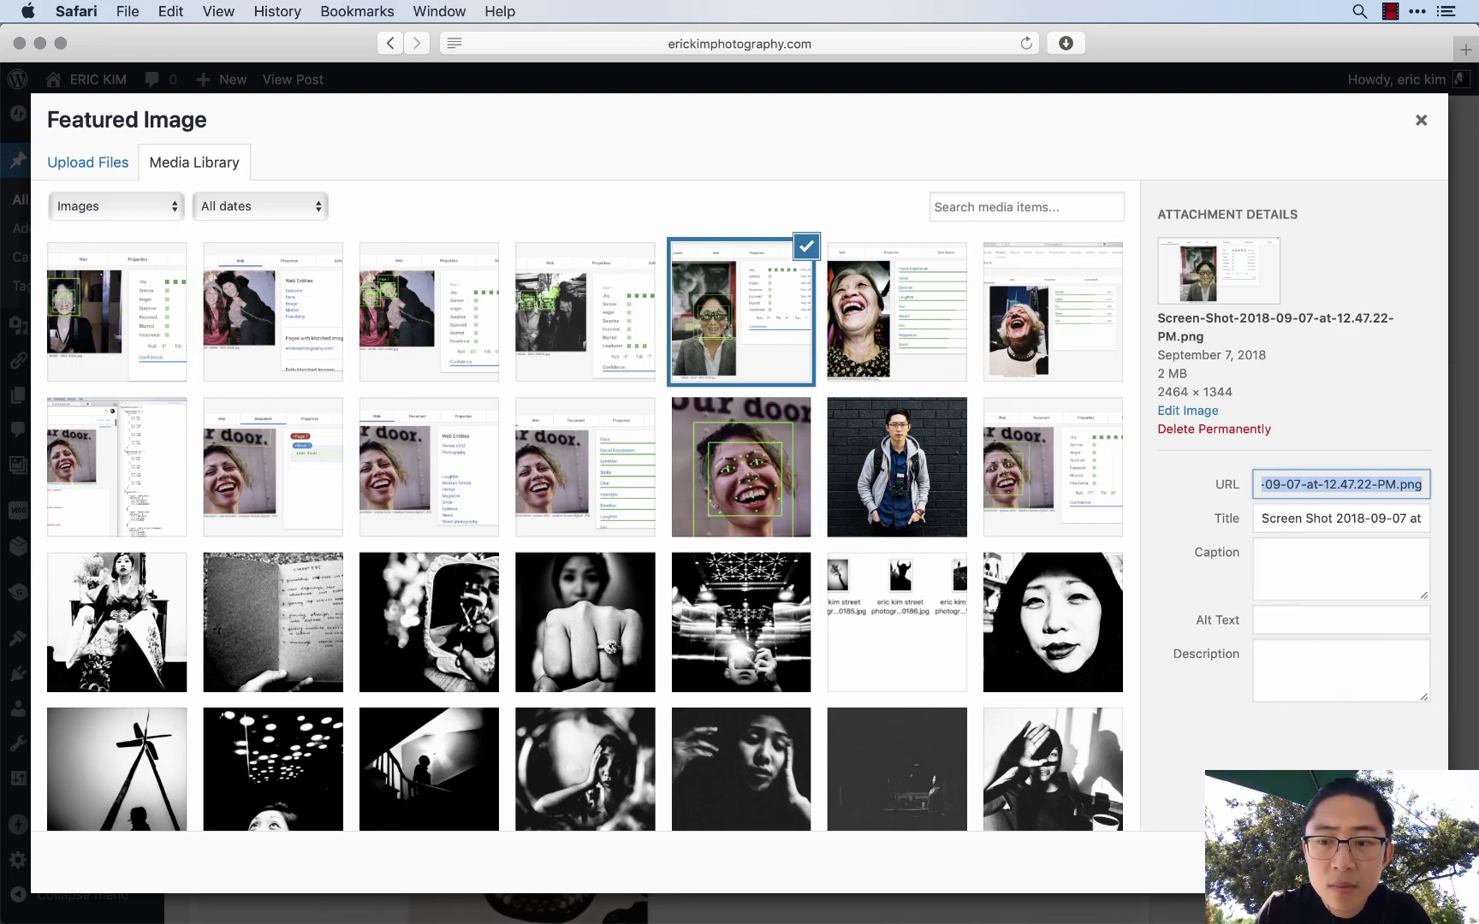
click(1403, 868)
- Add the line "Some interesting ideas:" below the last screenshot and start a bulleted list under it
scroll(721, 683, down, 10)
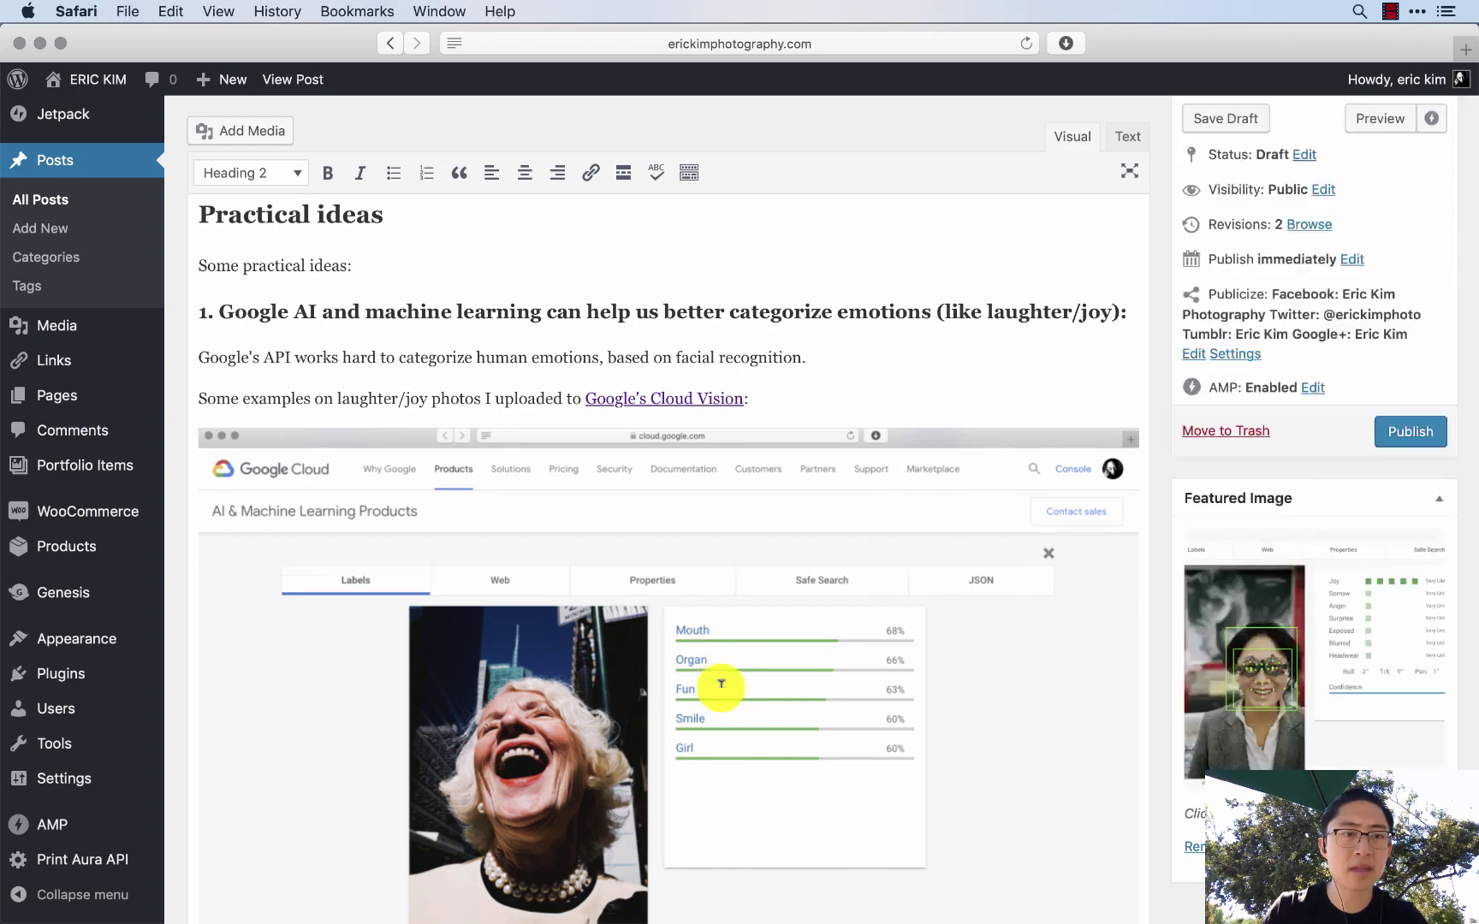
click(867, 689)
key(Return)
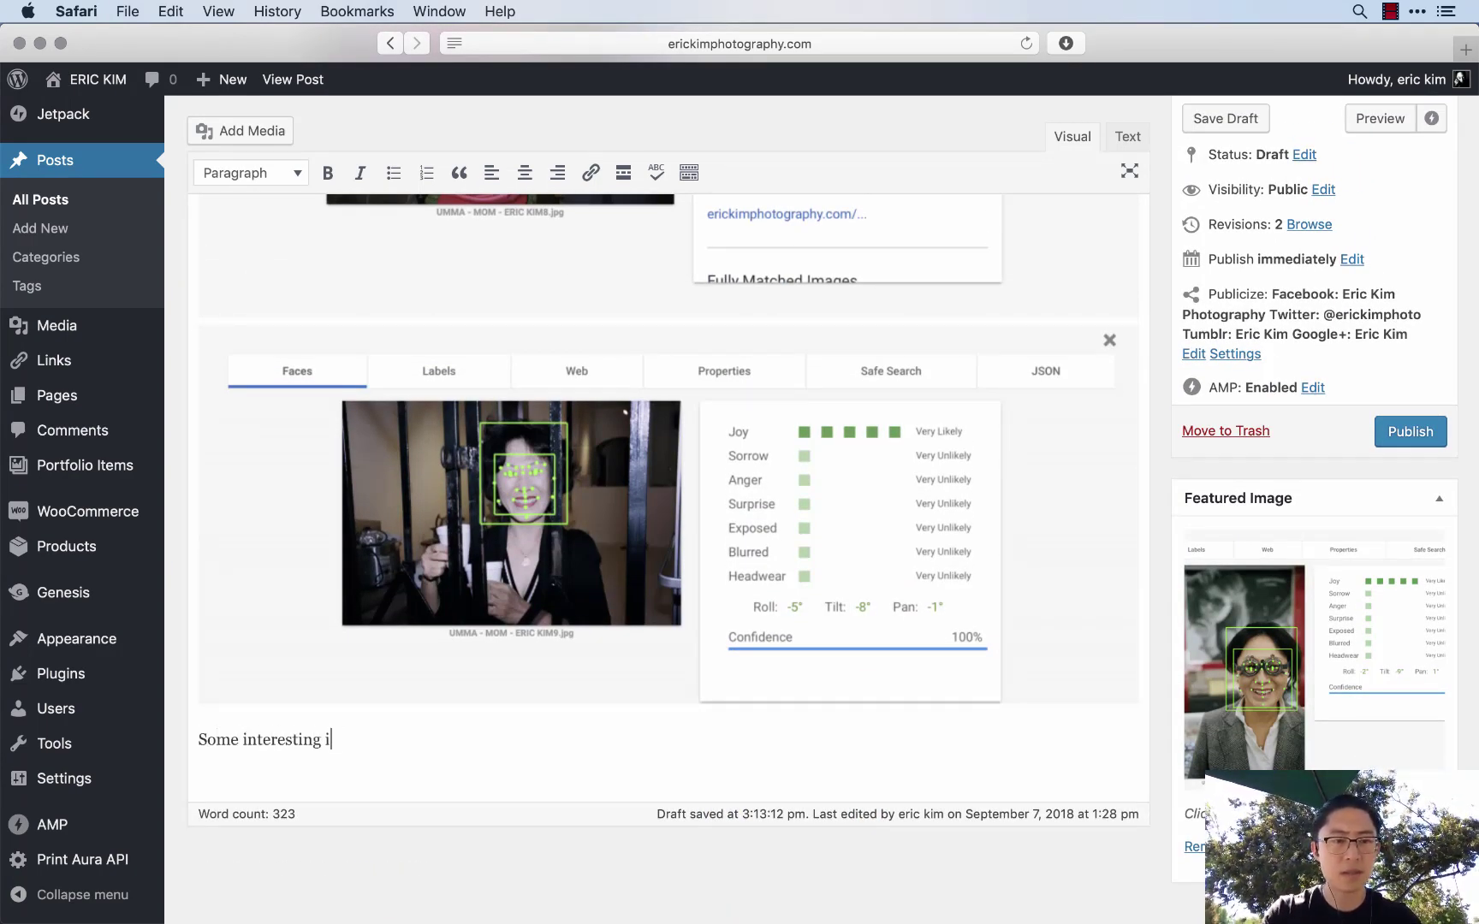
text(Some interesting ideas:)
key(Return)
text(-)
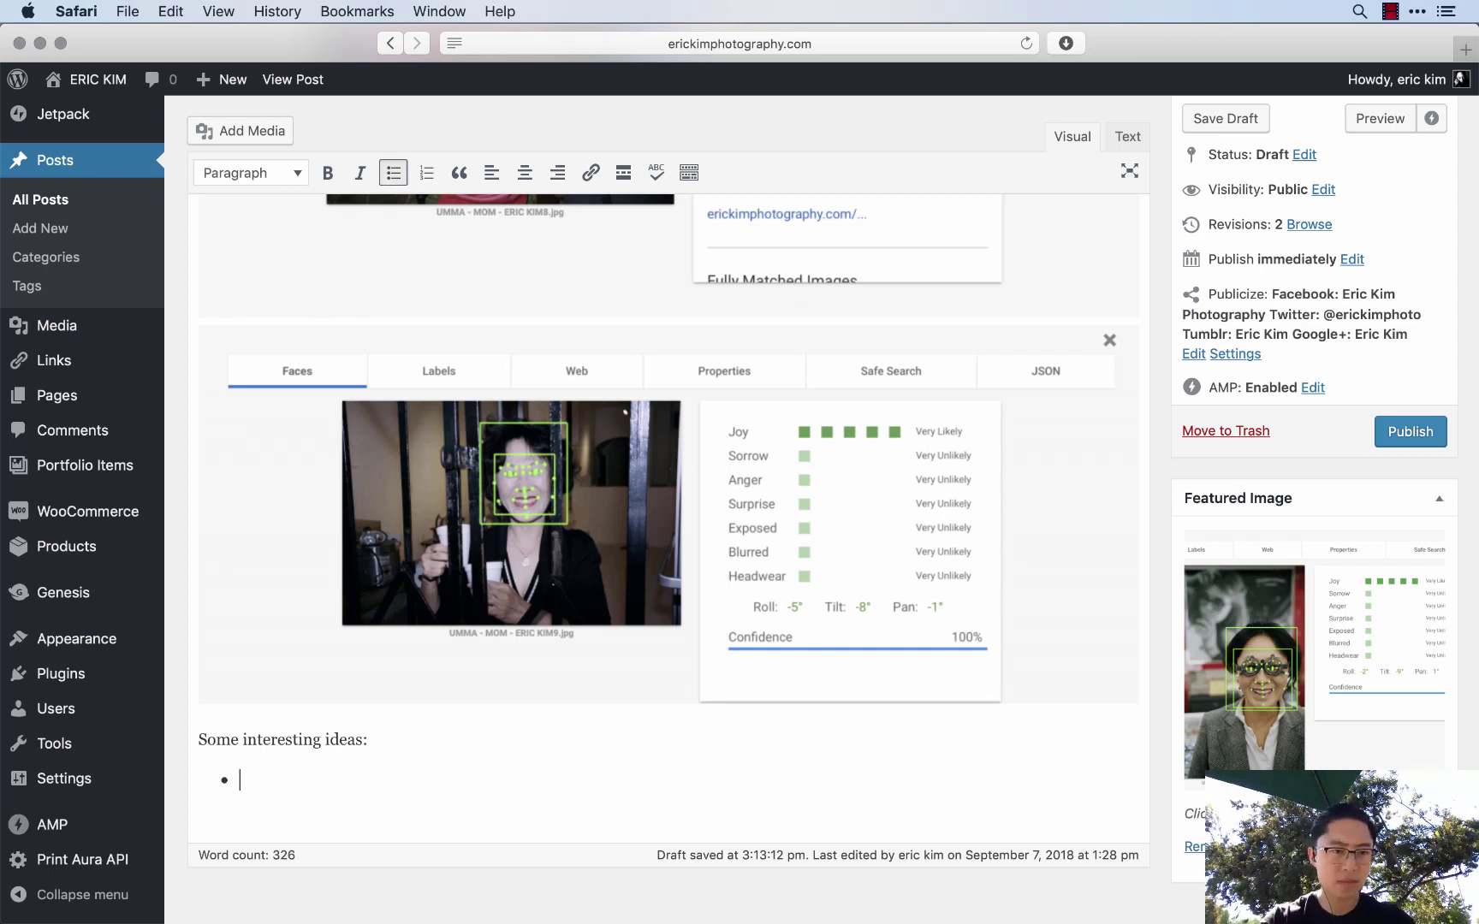
key(BackSpace)
key(BackSpace)
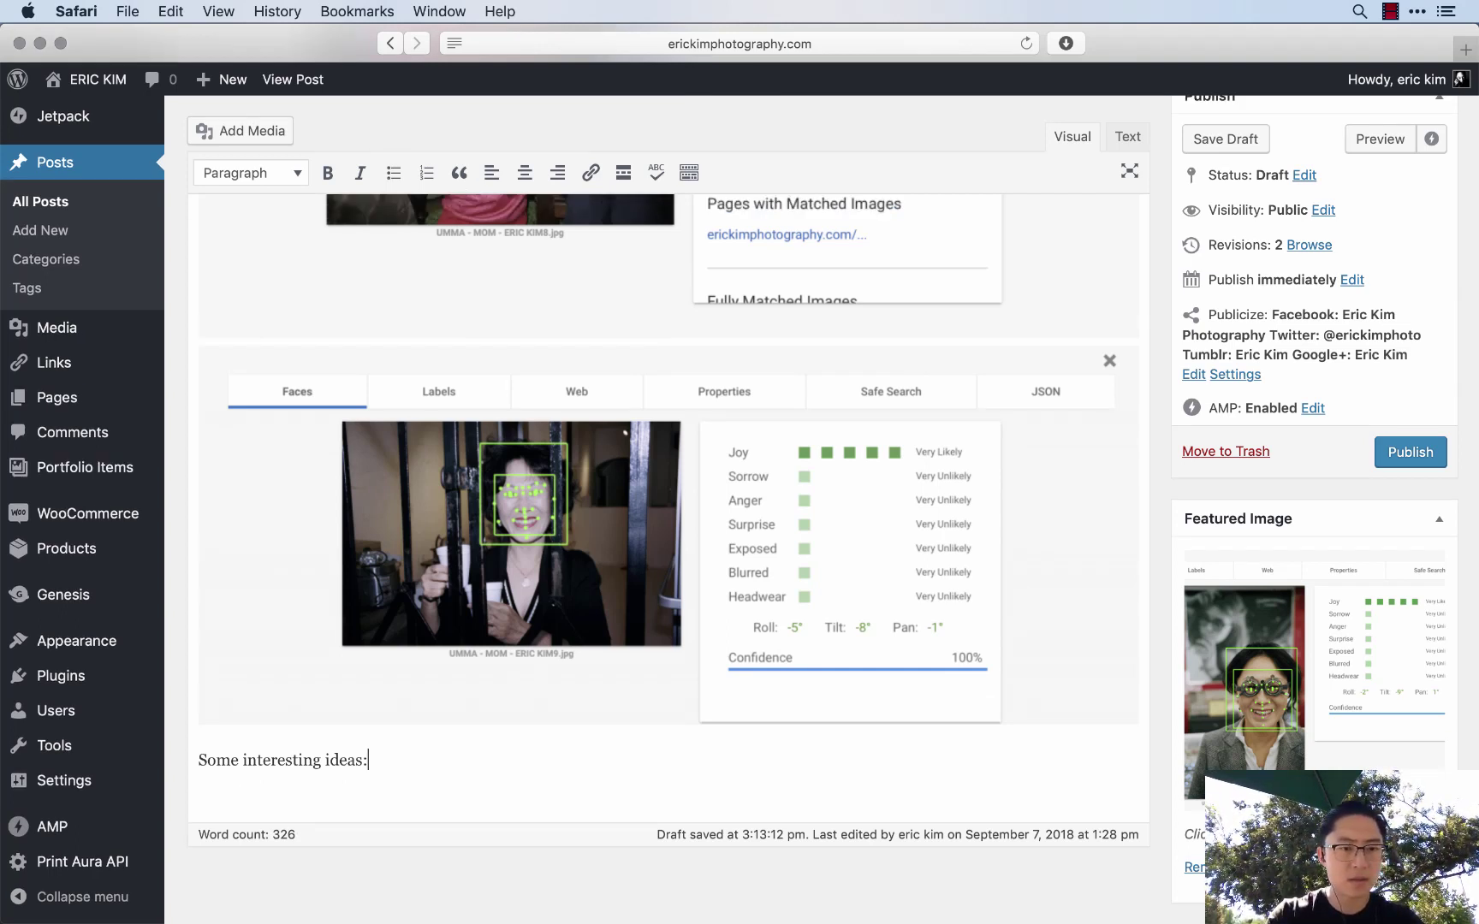
key(Return)
text(- )
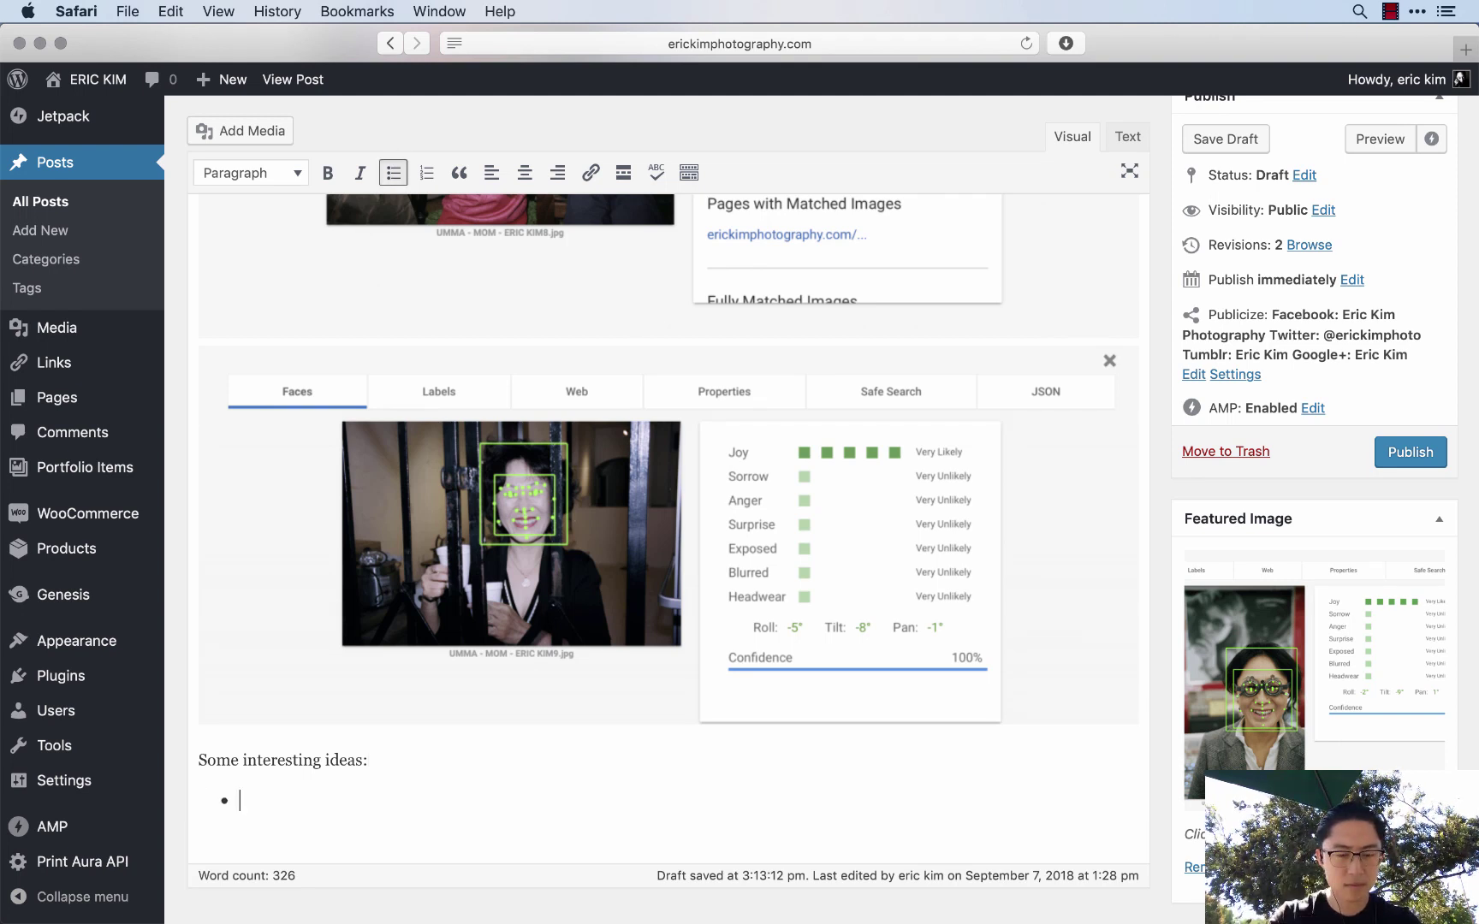
- Write the first bullet, asking whether AI/machine learning can help us better identify emotions in other humans and what its limits are, given subtler emotions
text(Can AI/machine learning help us better)
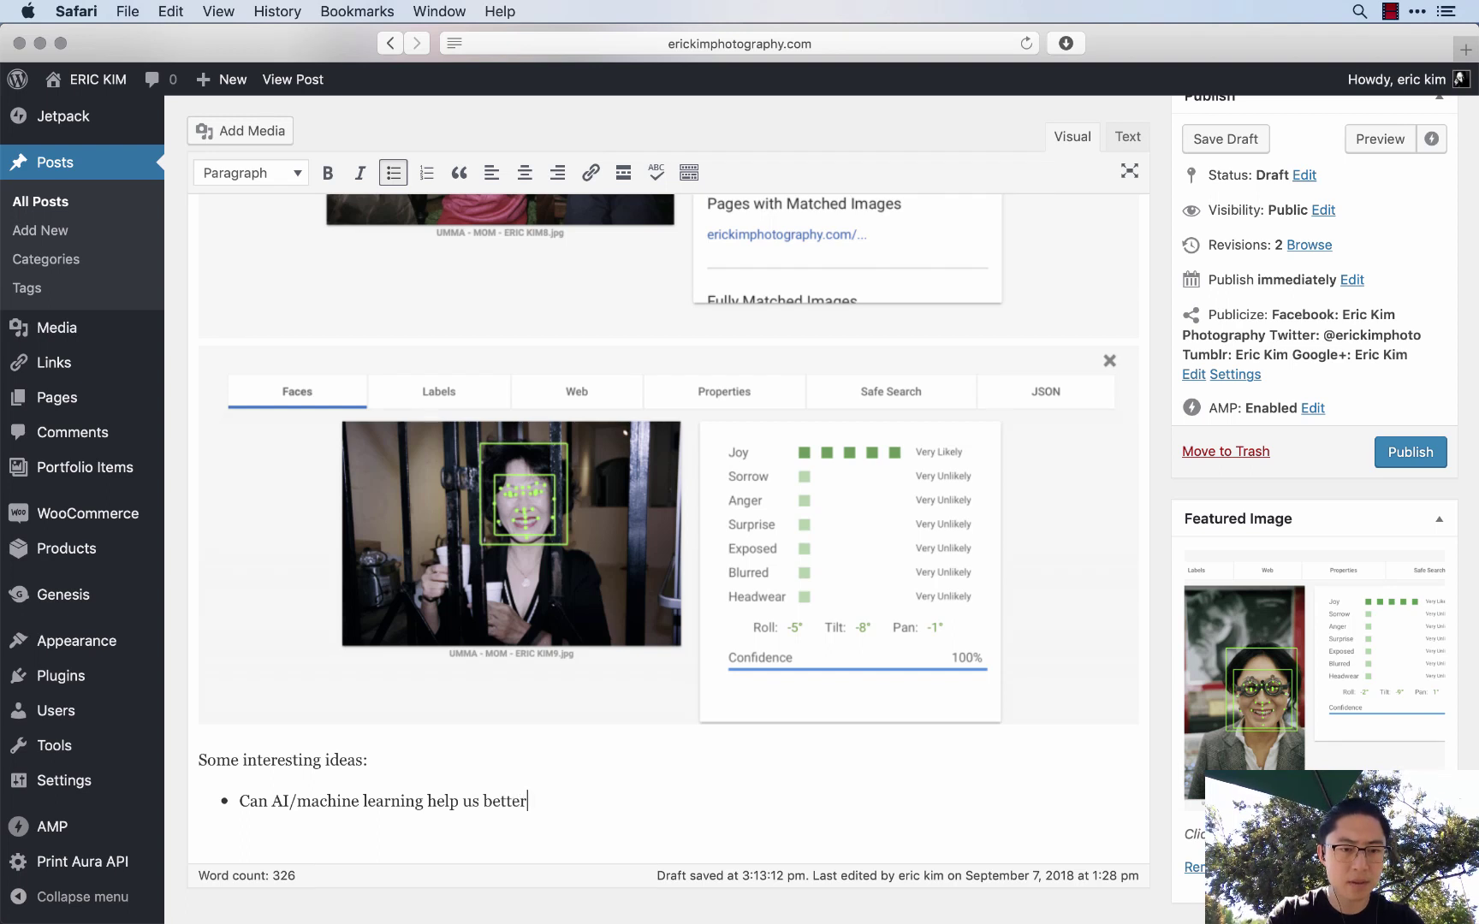
text( identify emotions in other h)
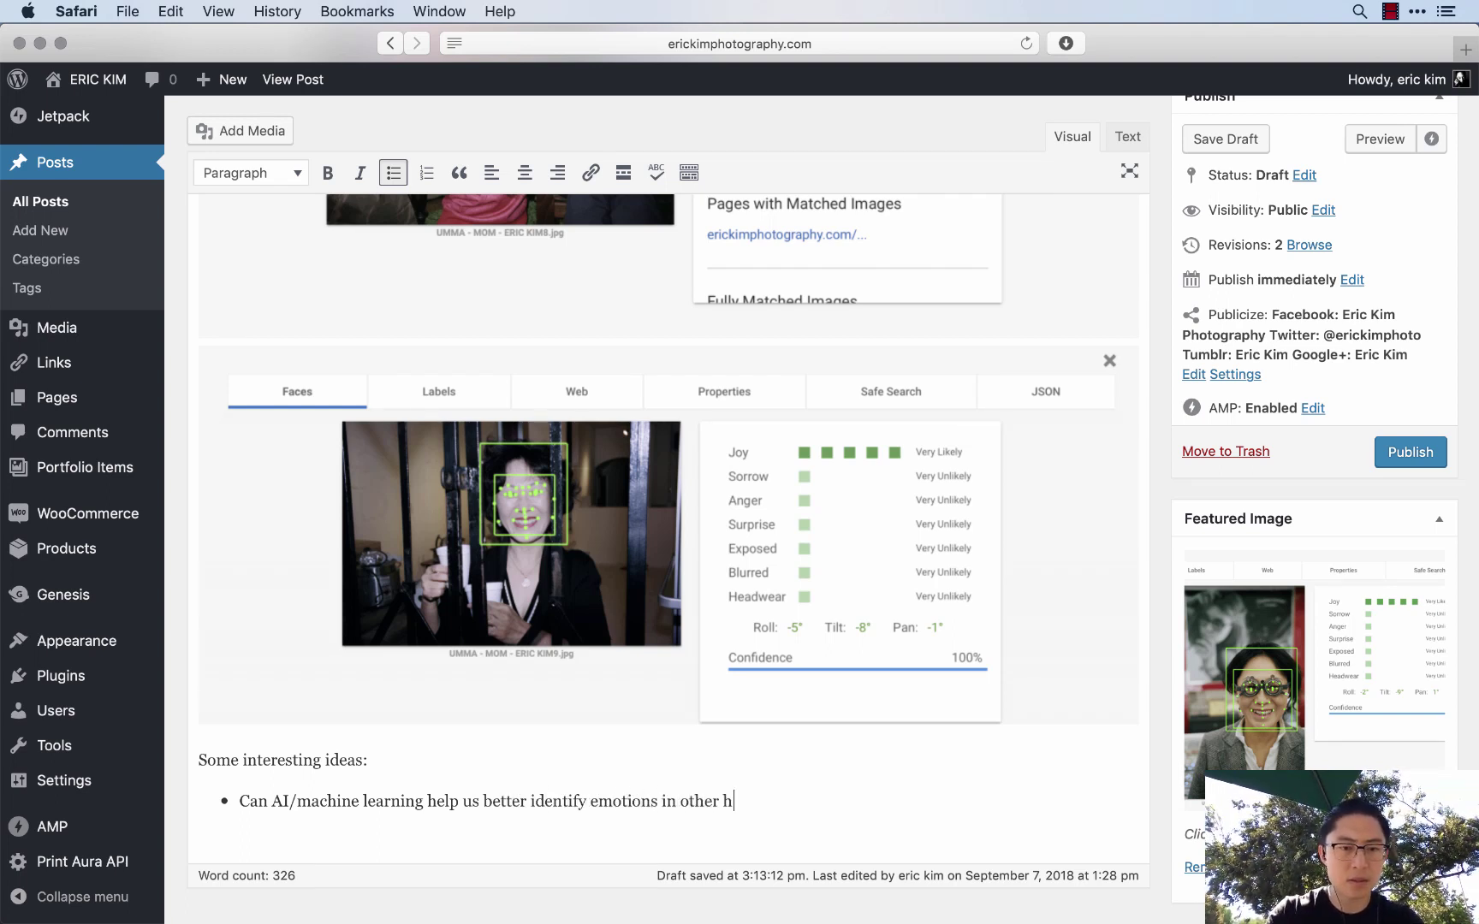
text(umans? What are the limits of this-)
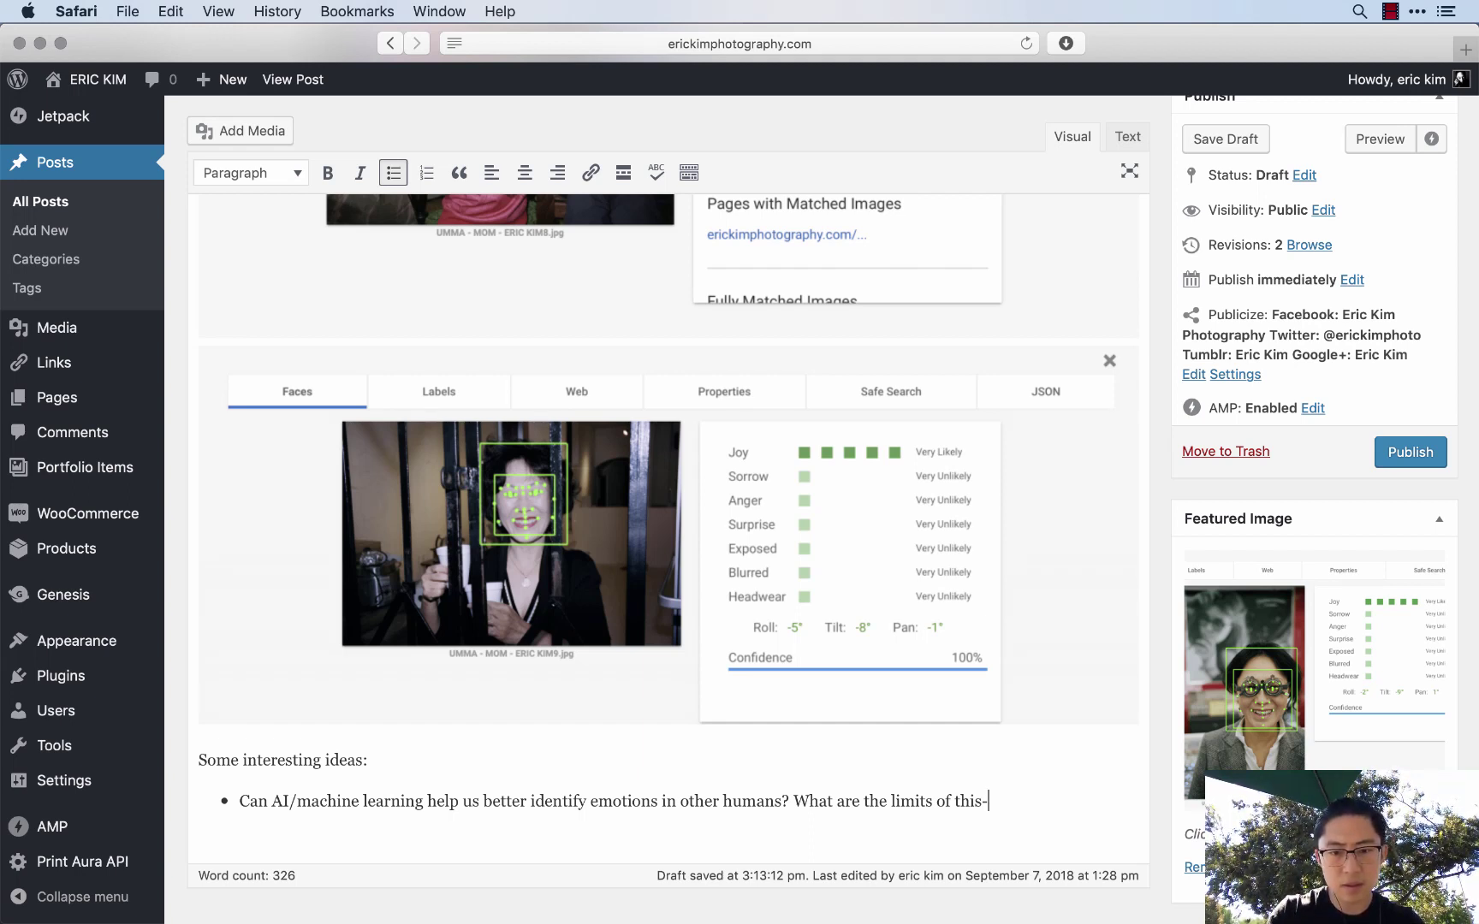
text(bviously ther)
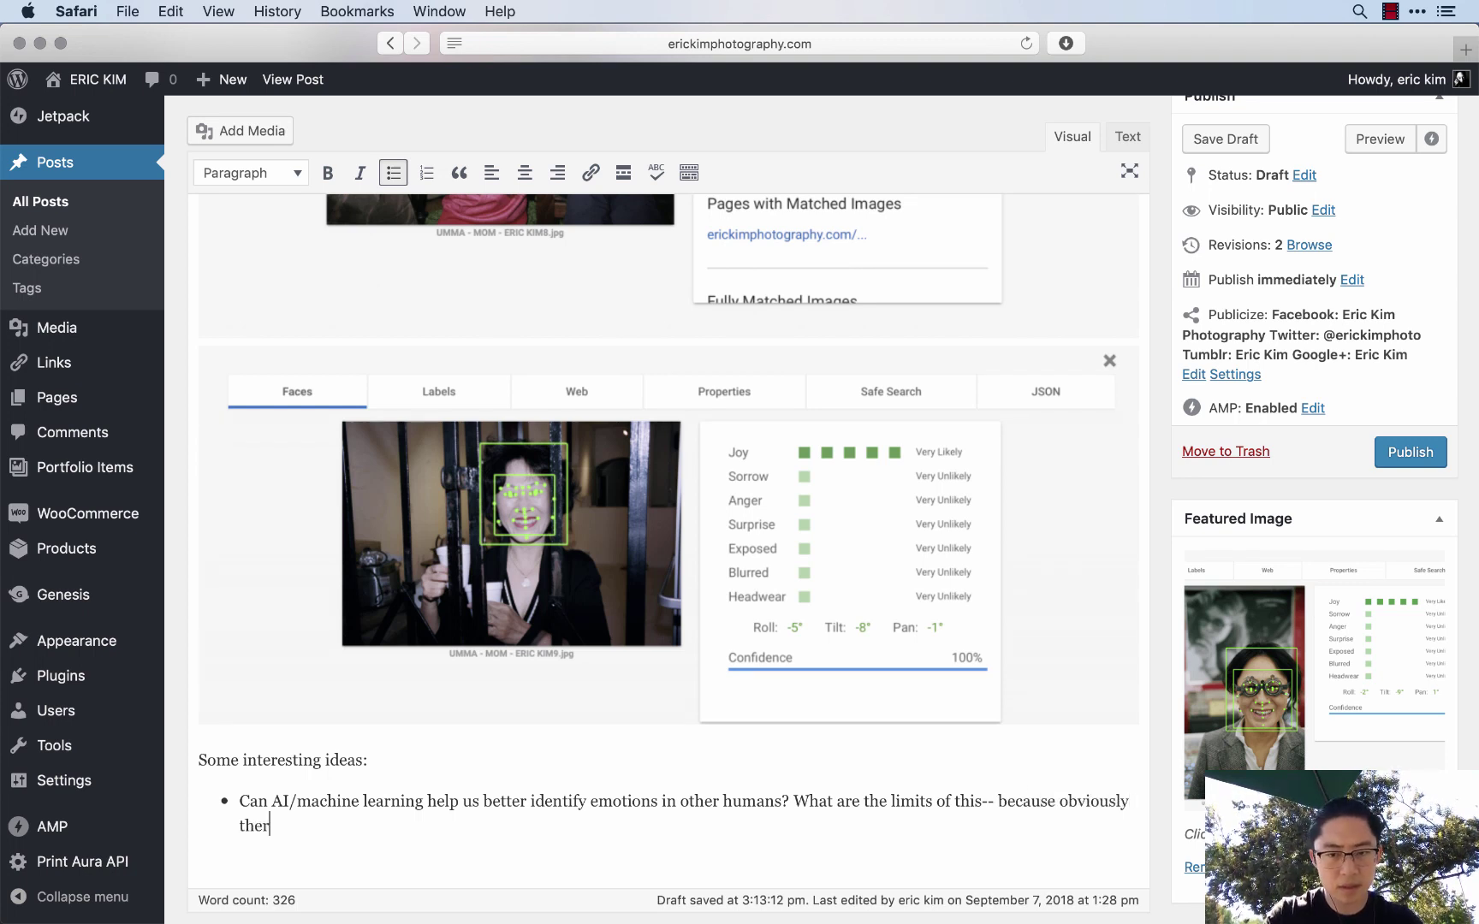
text(e are some emotions which are much more subtle in human-beings.)
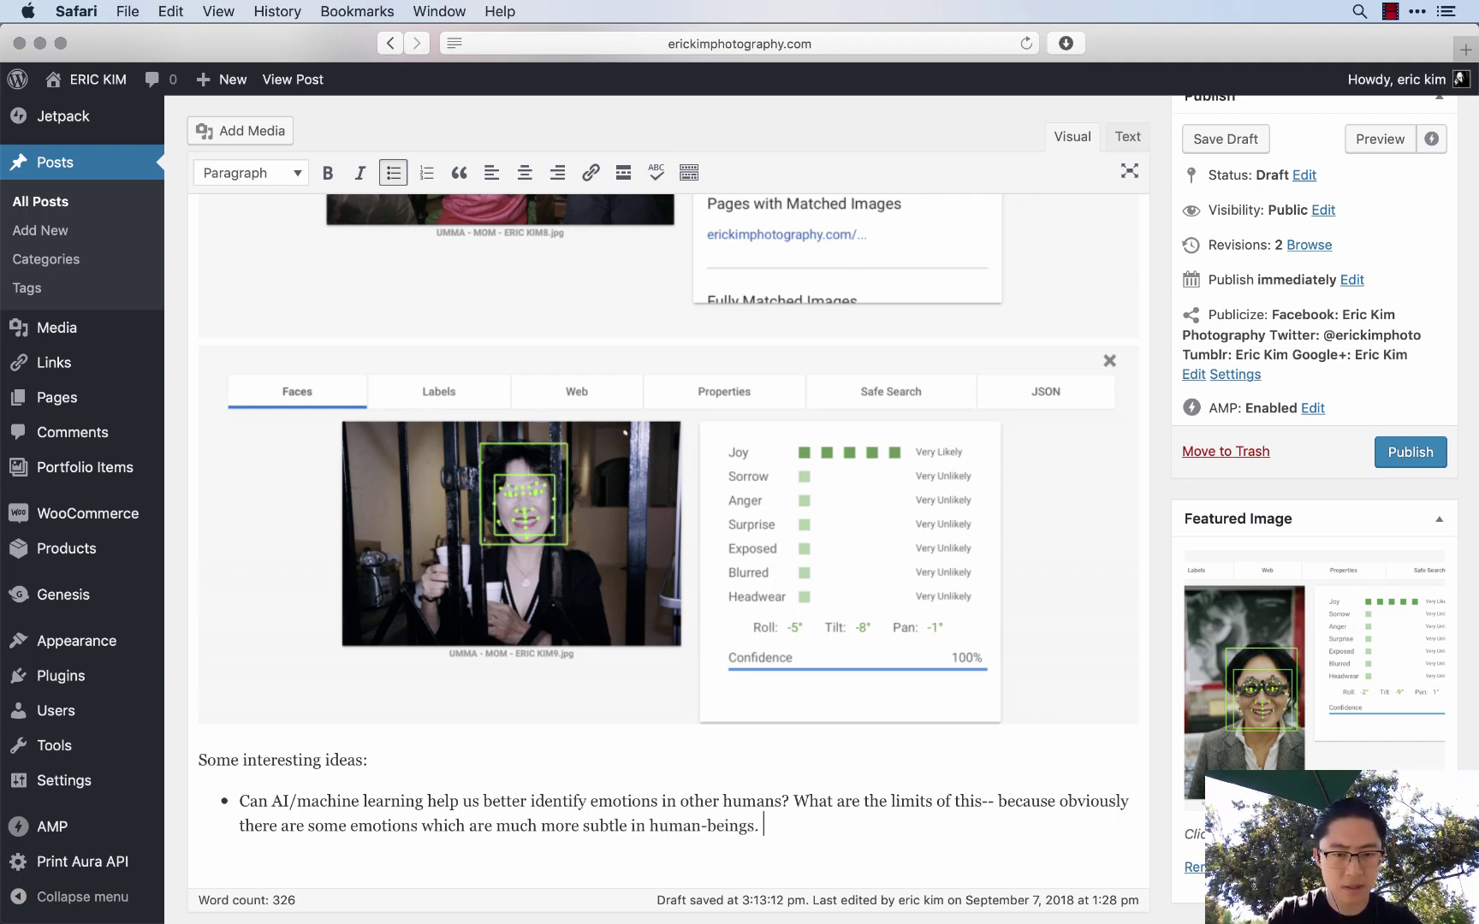
key(Return)
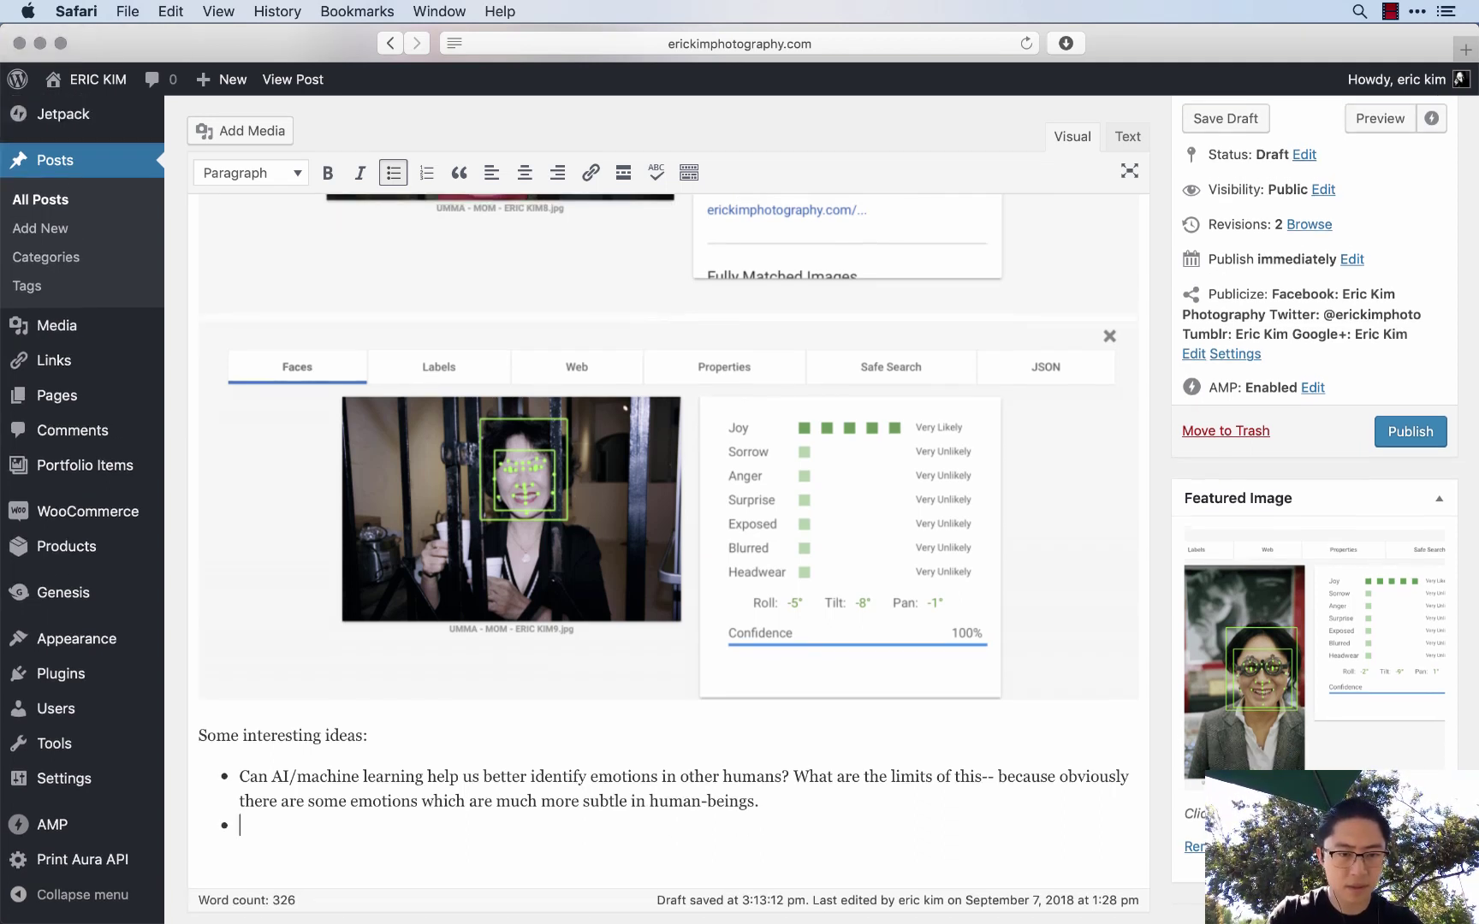
- Add the bullet "There are some emotions which do not fit into these small categories" and end the list
text(There are some emotio)
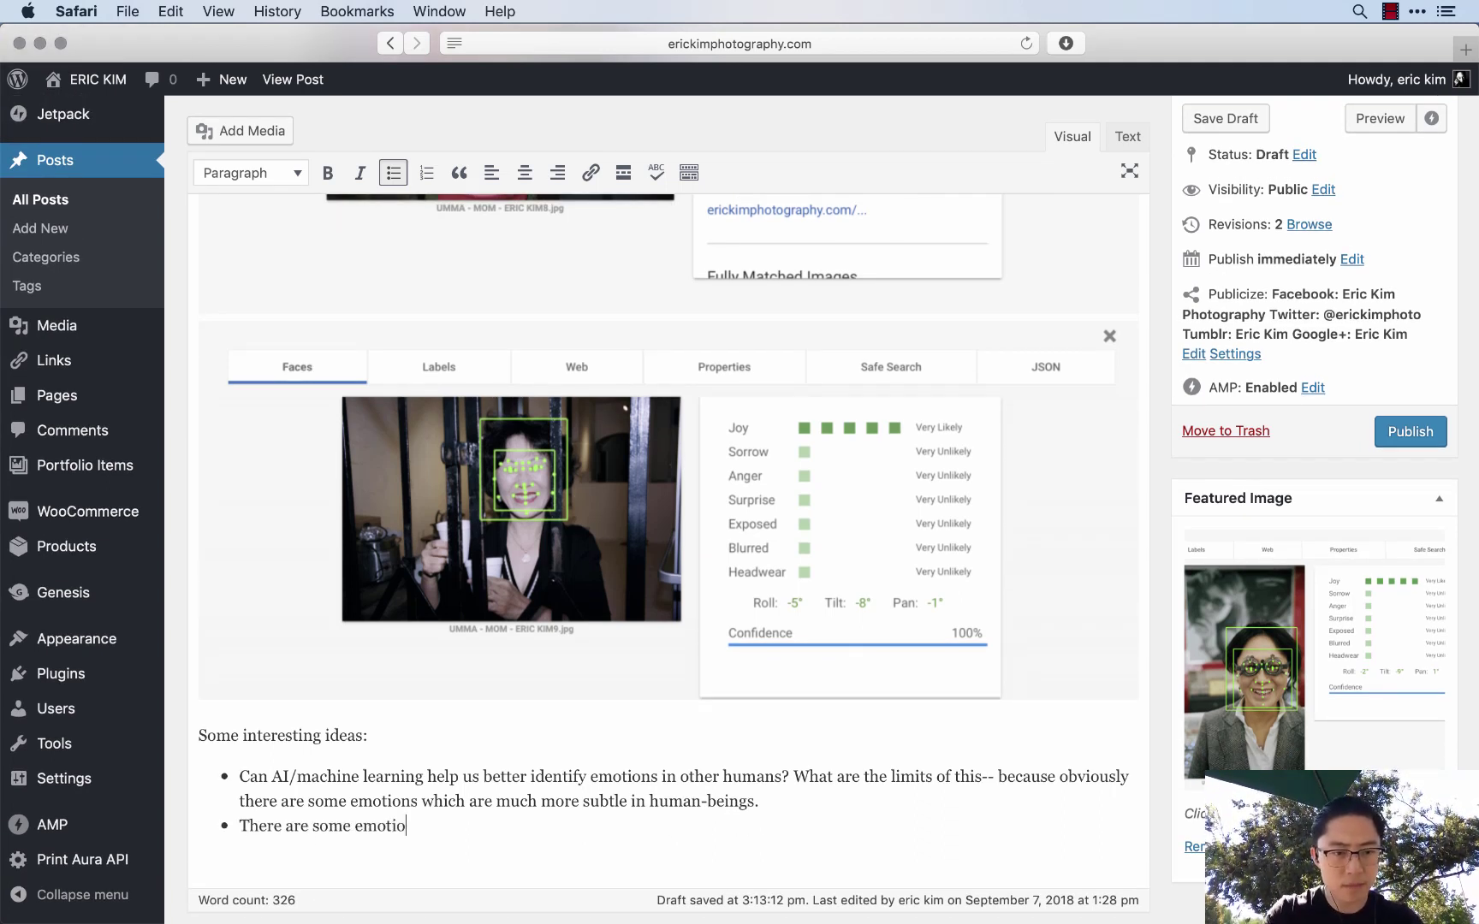
text(ns which do not fit in)
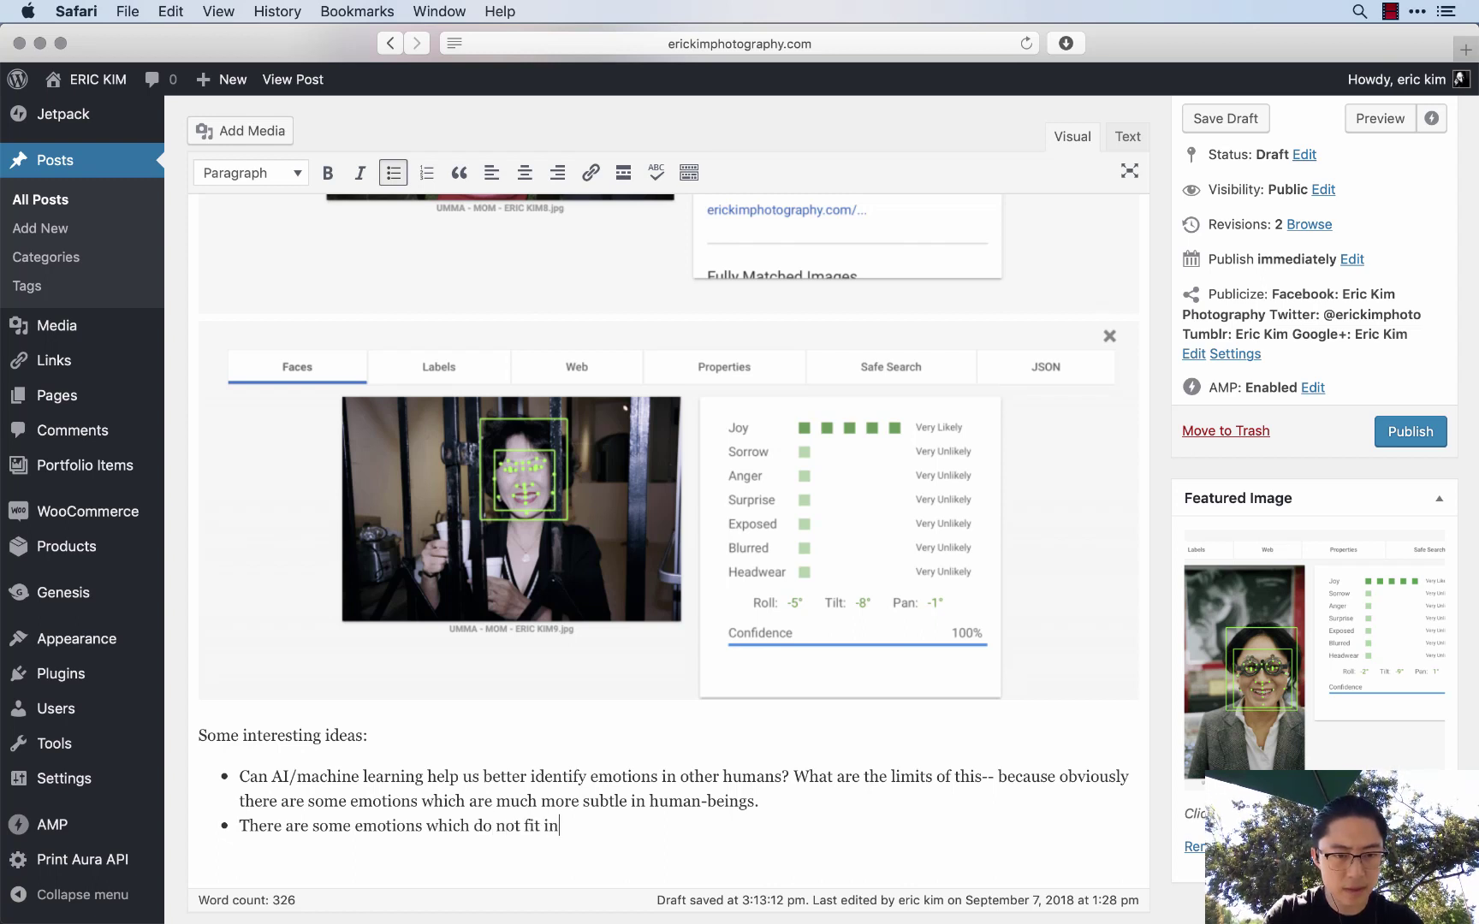
text(to these emsl)
key(BackSpace)
key(BackSpace)
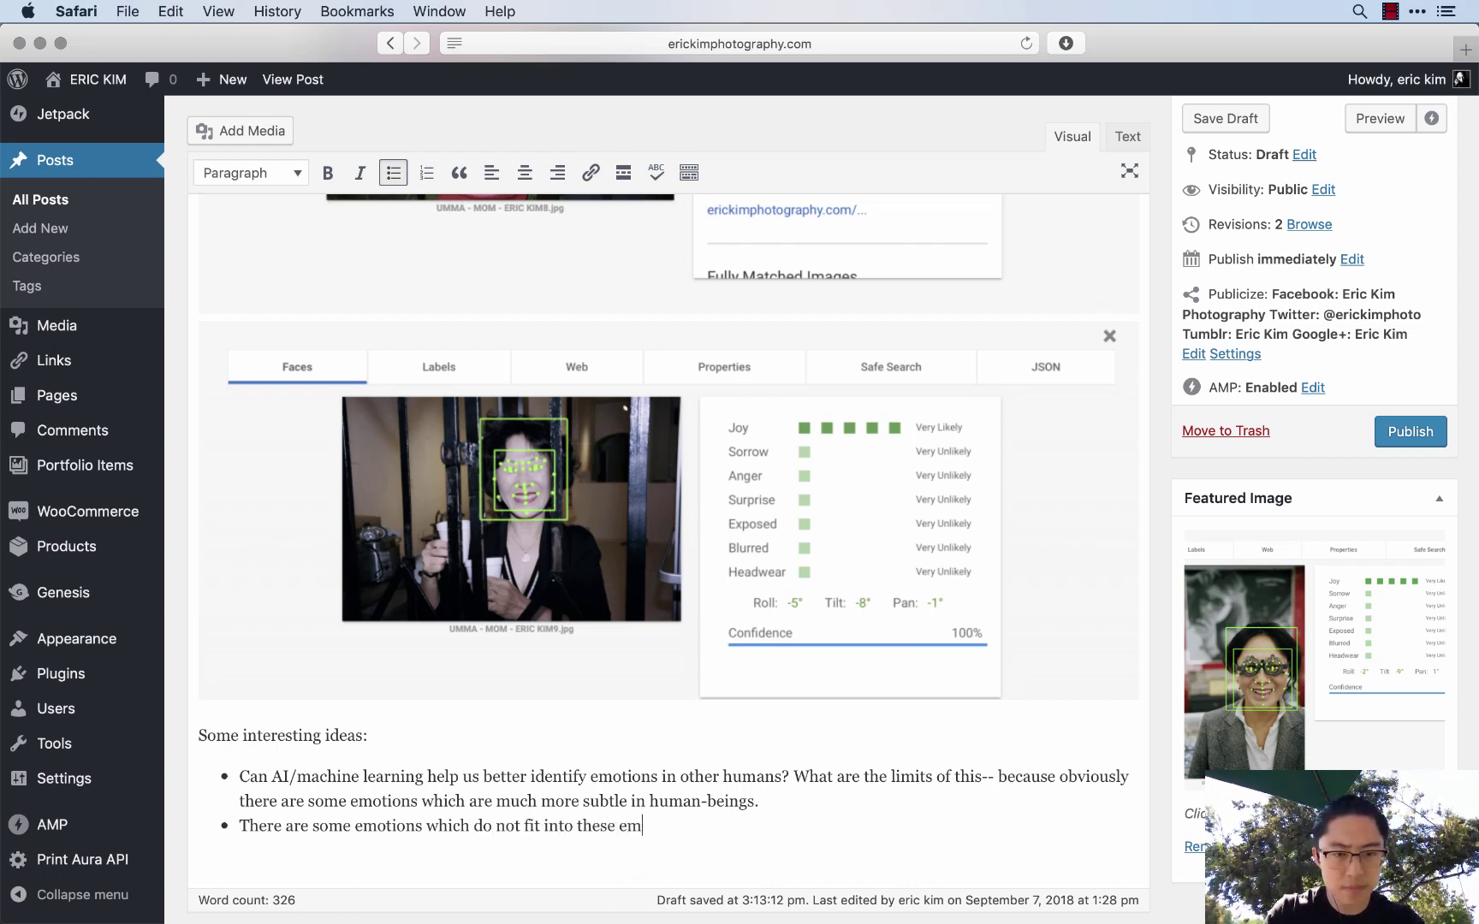
text(mall categories)
key(Return)
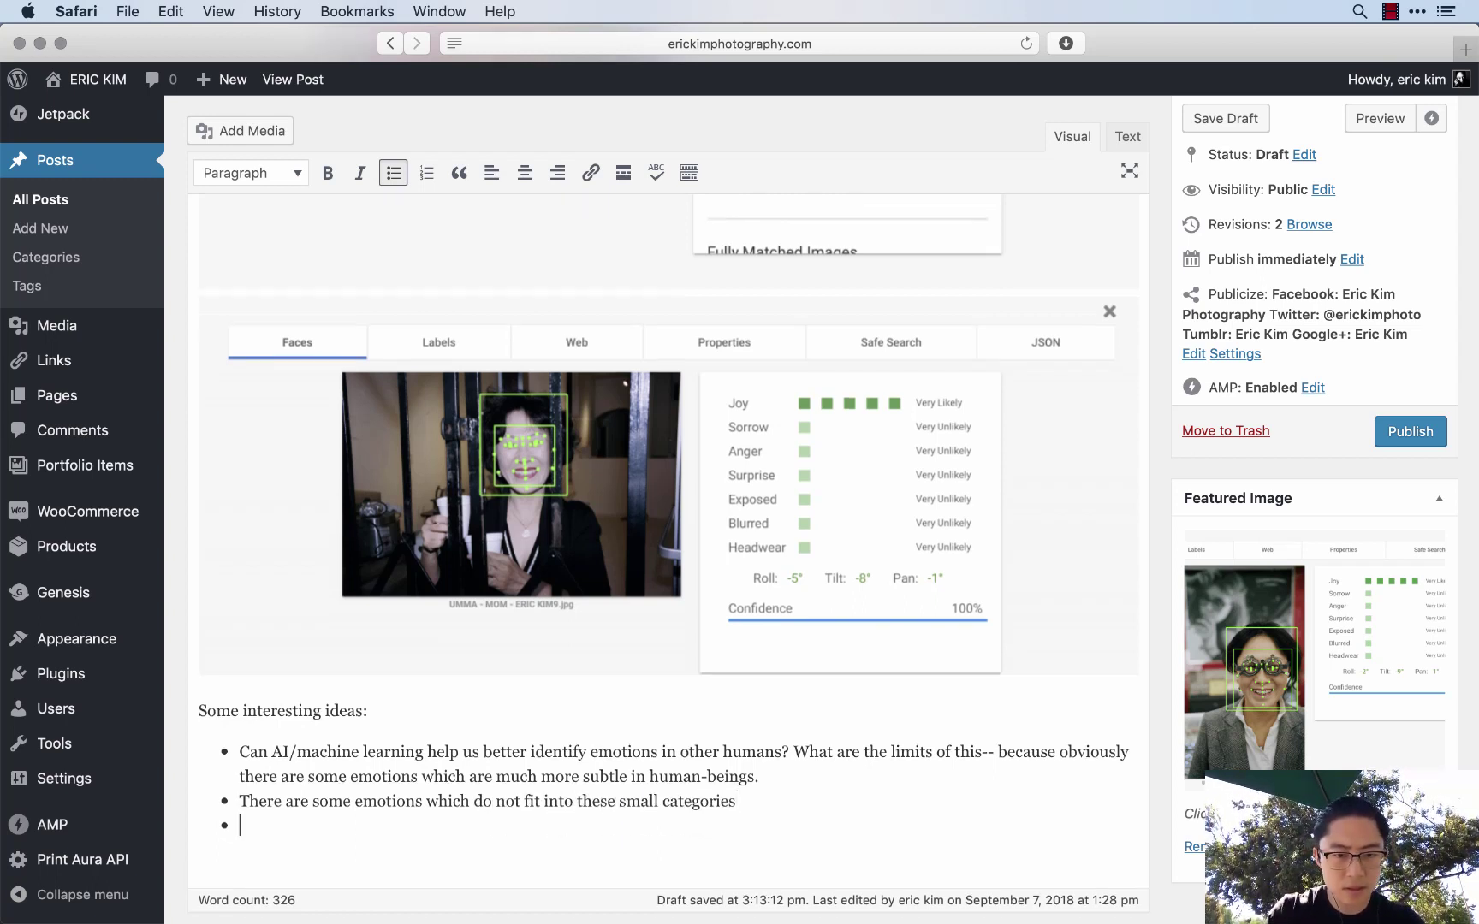
key(Return)
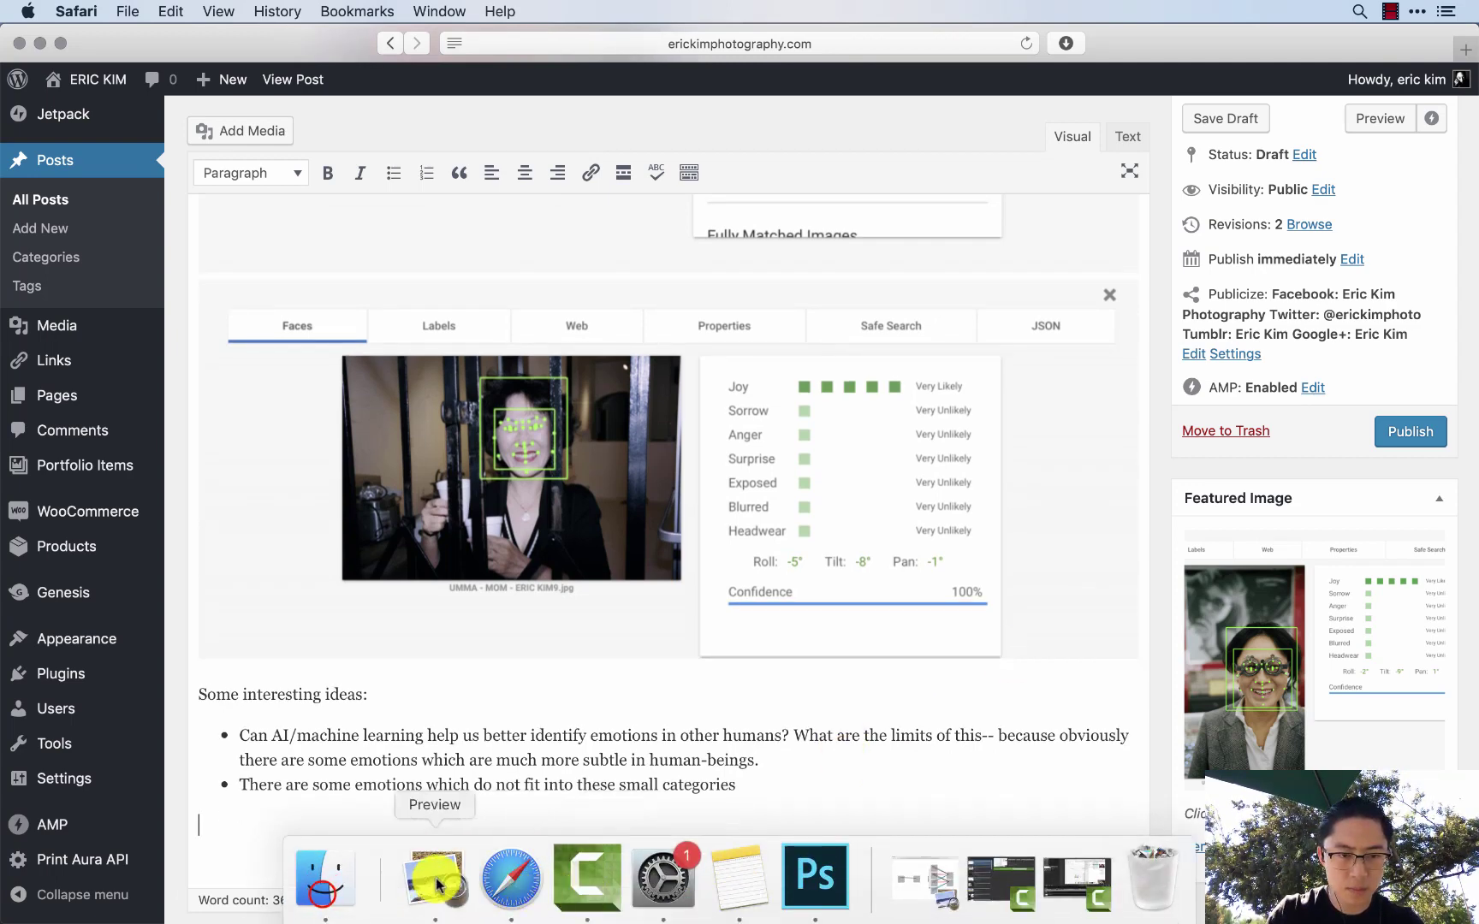
- Open the Desktop folder in a new Finder tab as icons and preview the 2.57.37 PM screenshot
click(320, 886)
key(super+t)
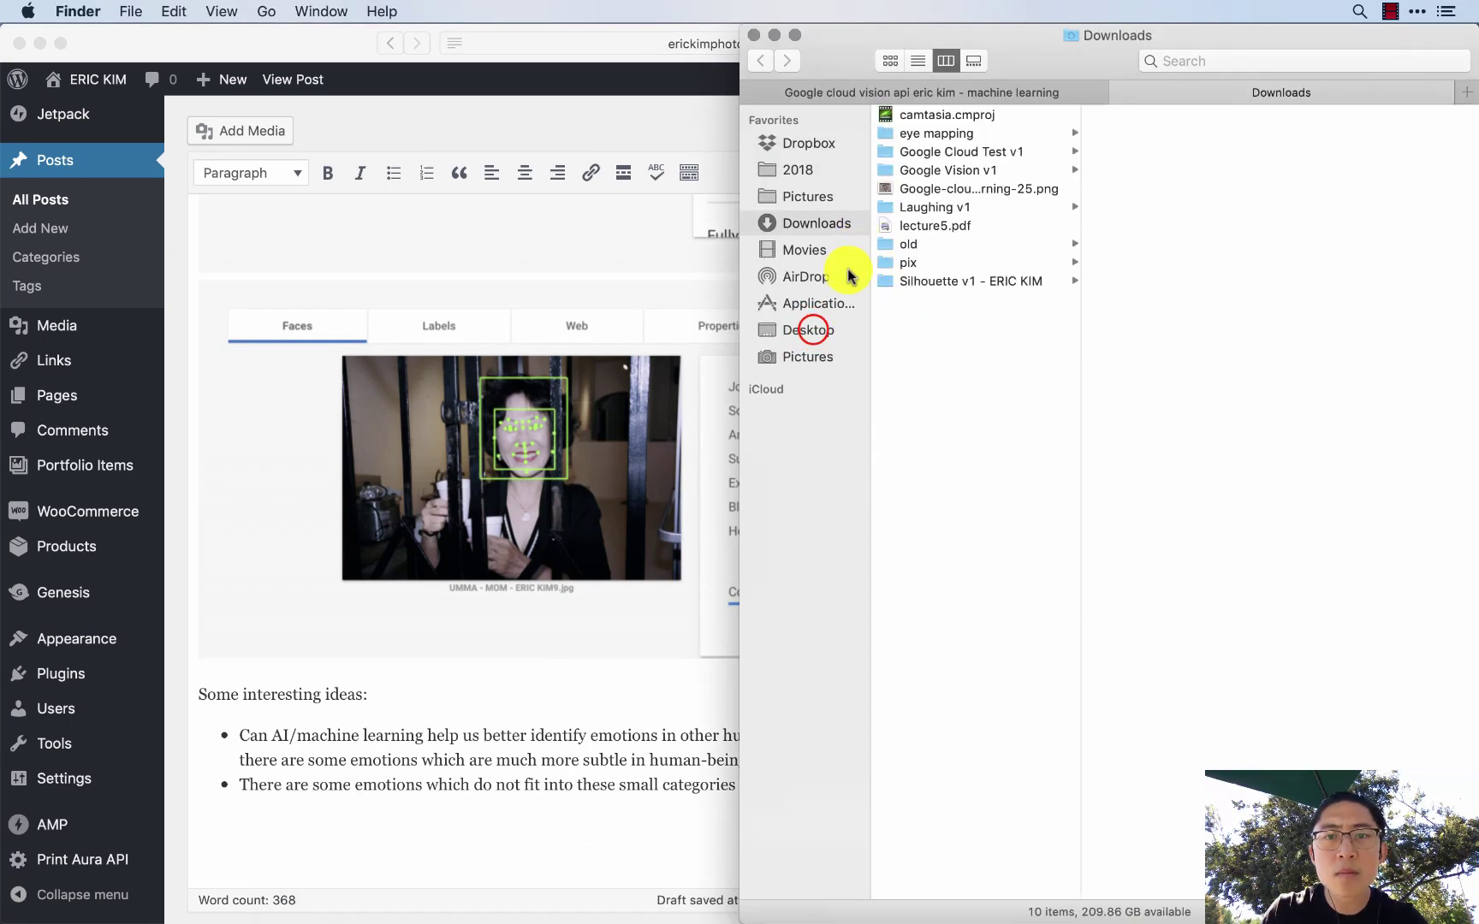
click(812, 326)
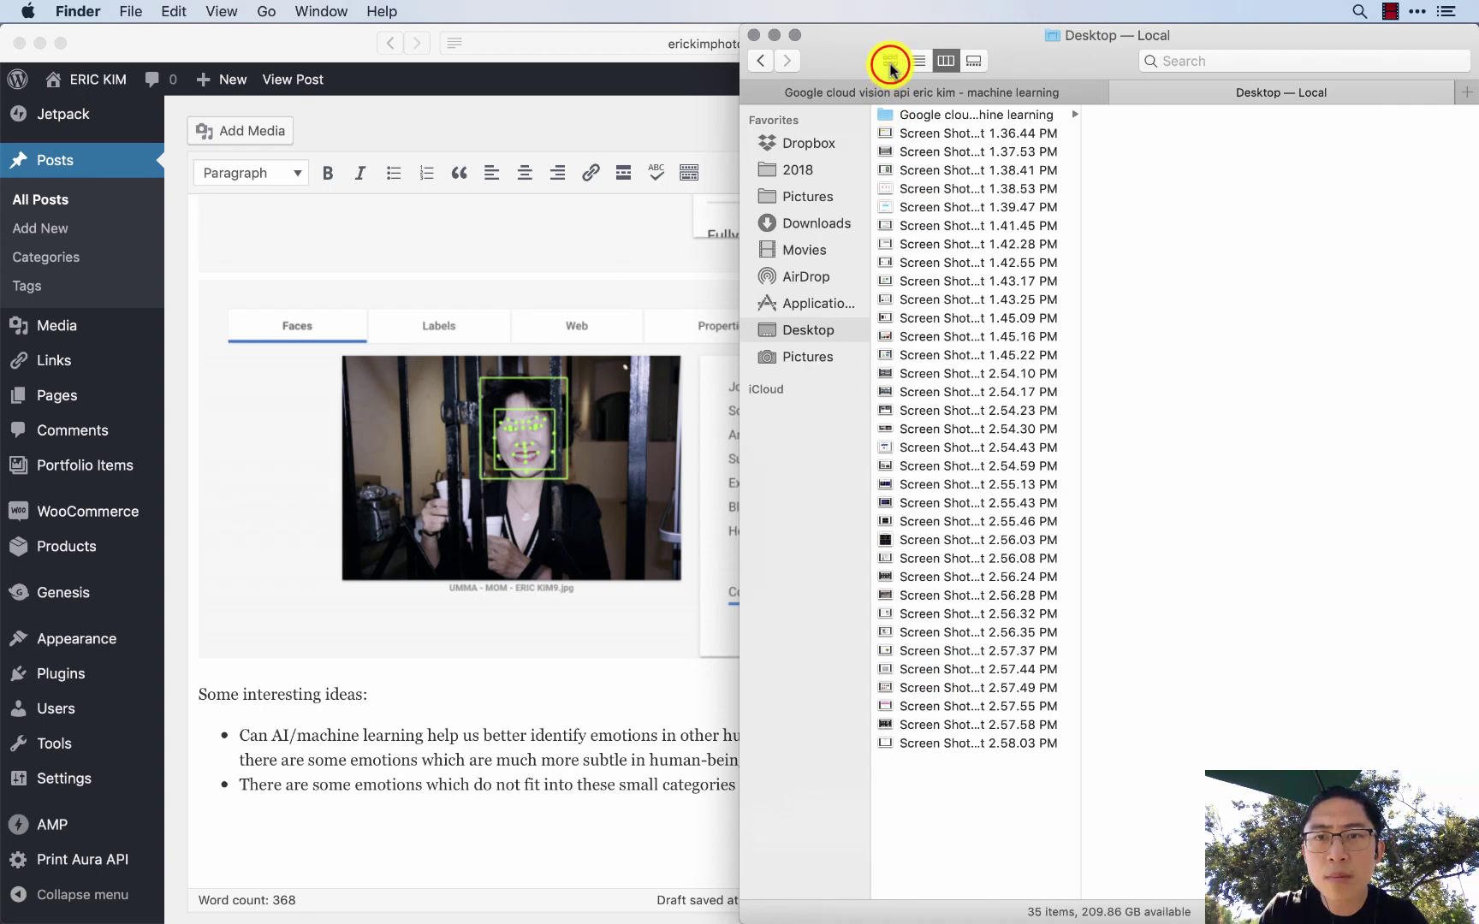
click(889, 62)
scroll(1178, 704, down, 2)
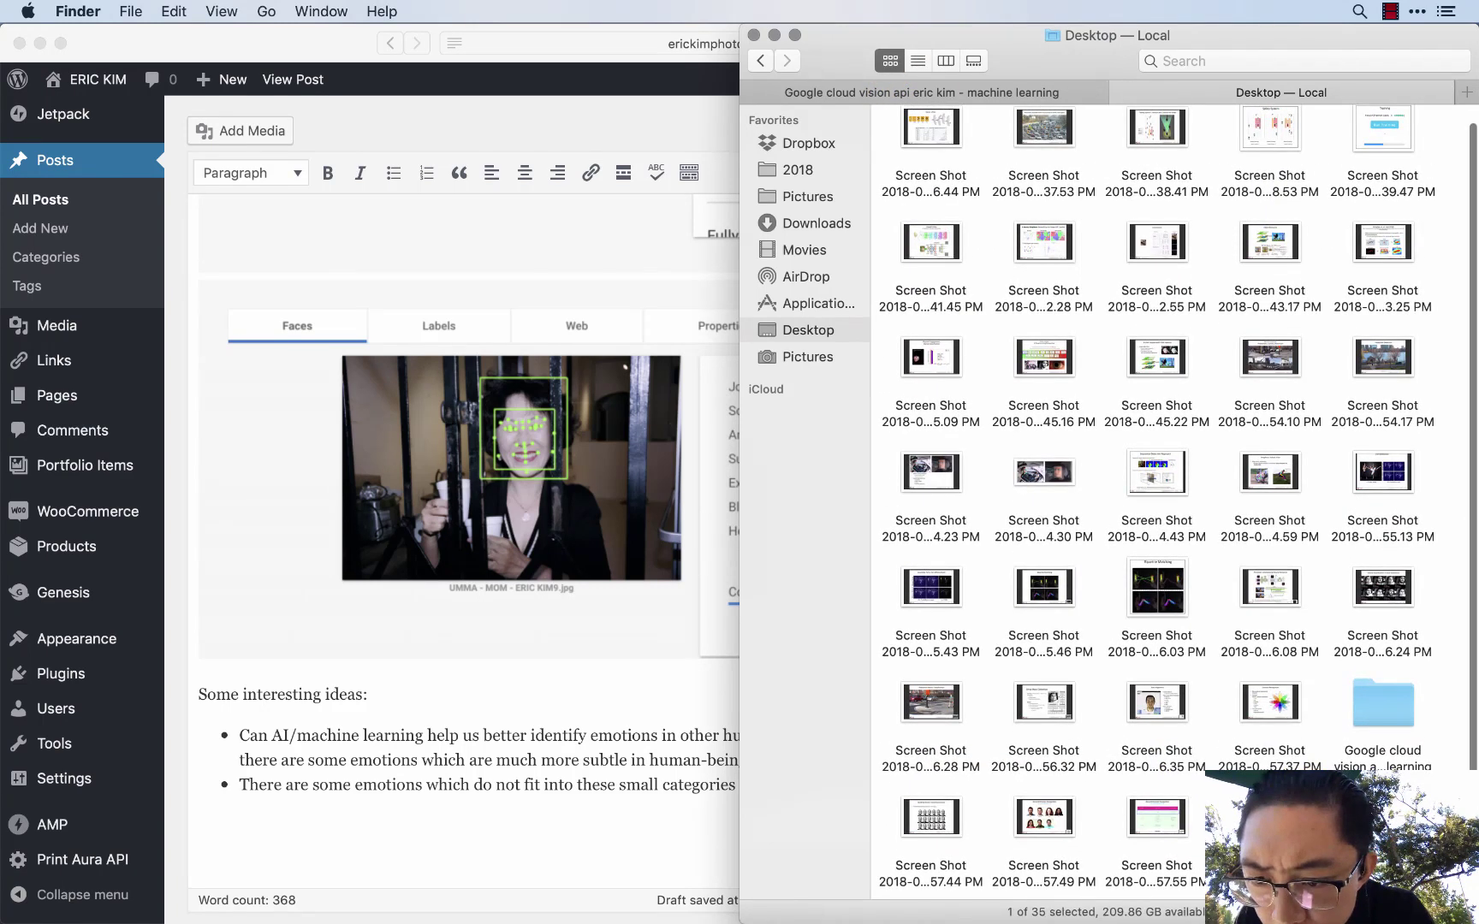
click(942, 813)
click(1282, 713)
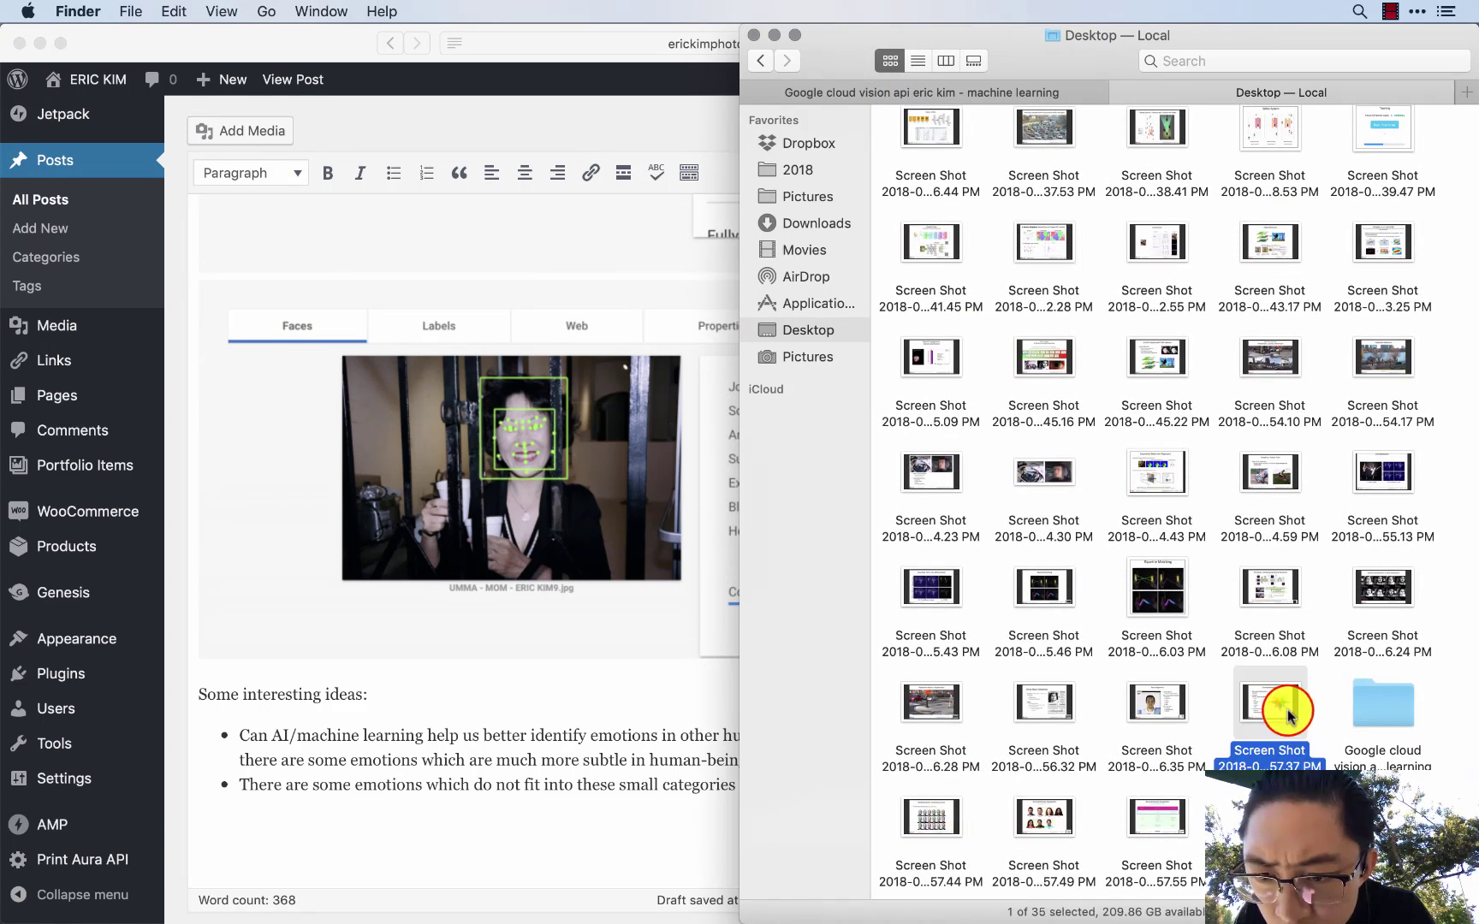
key(space)
key(space)
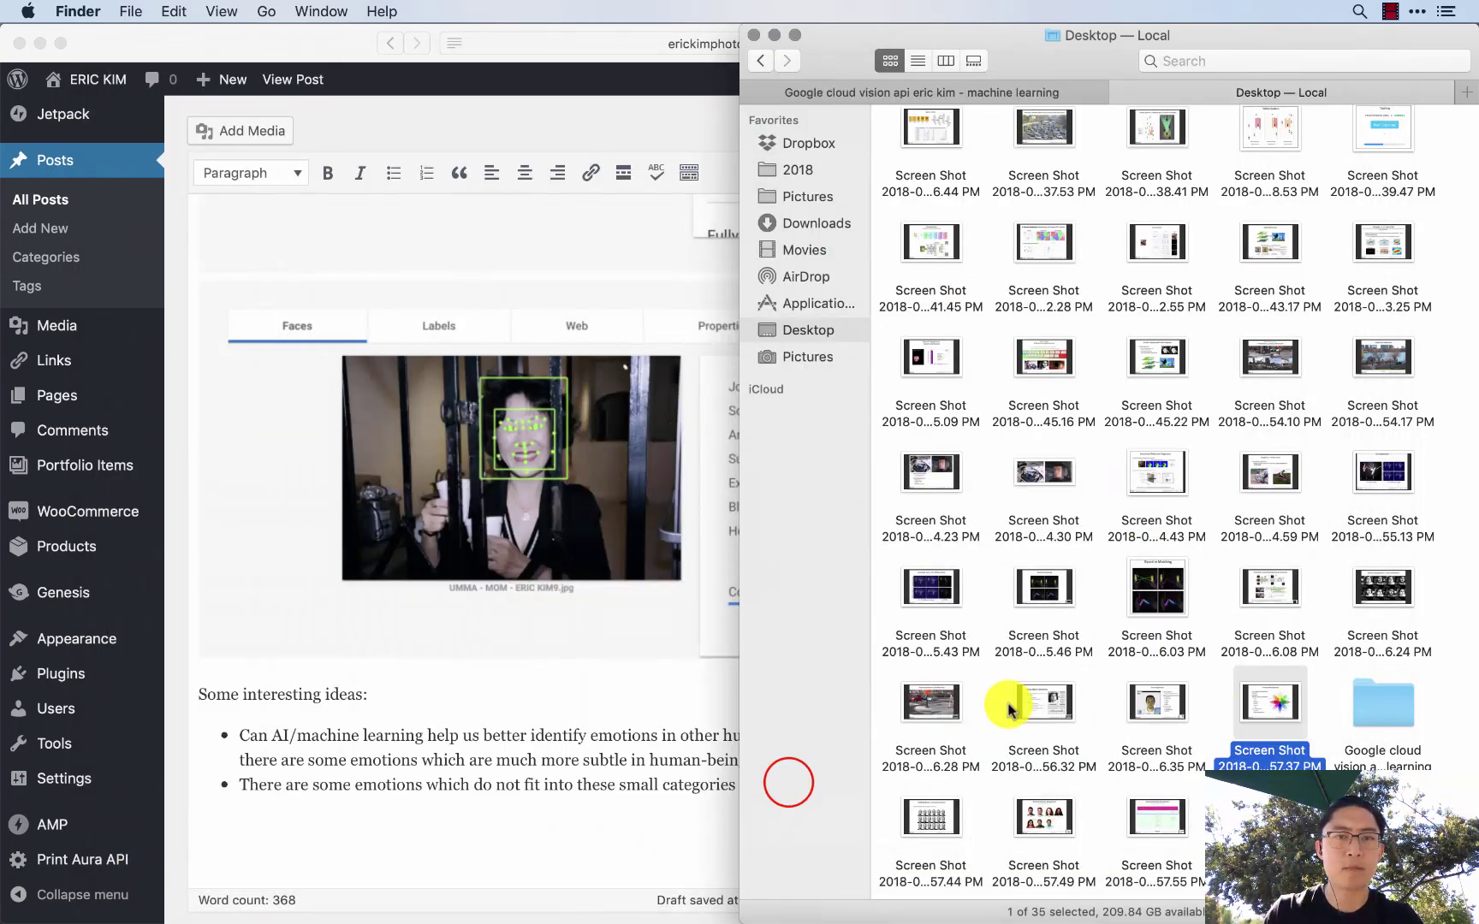
- In the Safari draft, convert the two idea bullets into paragraphs beginning "First of all," and "Secondly,"
key(super+Tab)
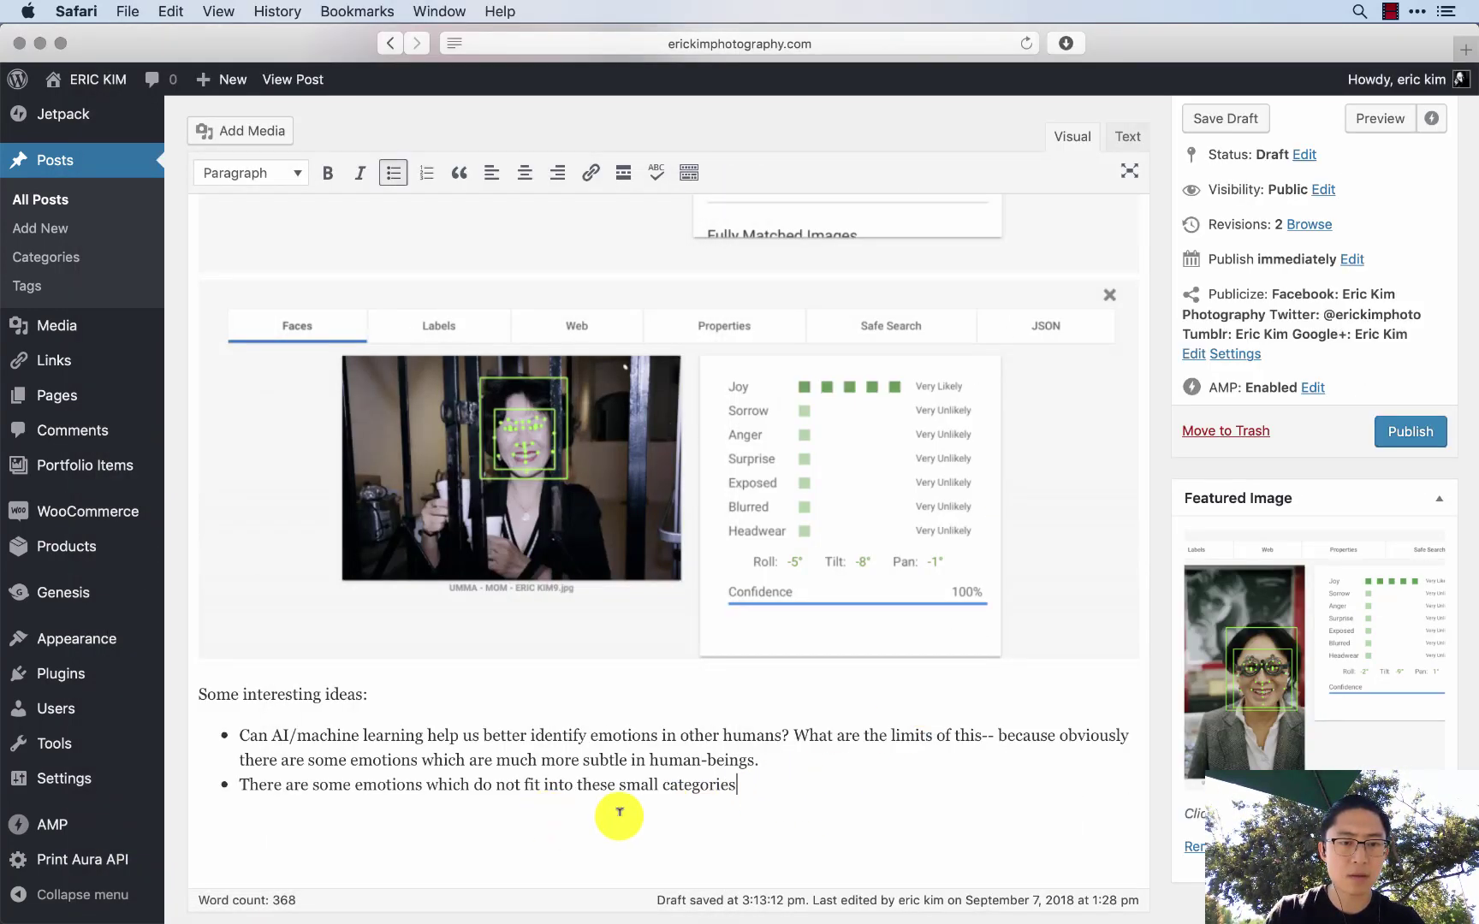
click(240, 735)
key(BackSpace)
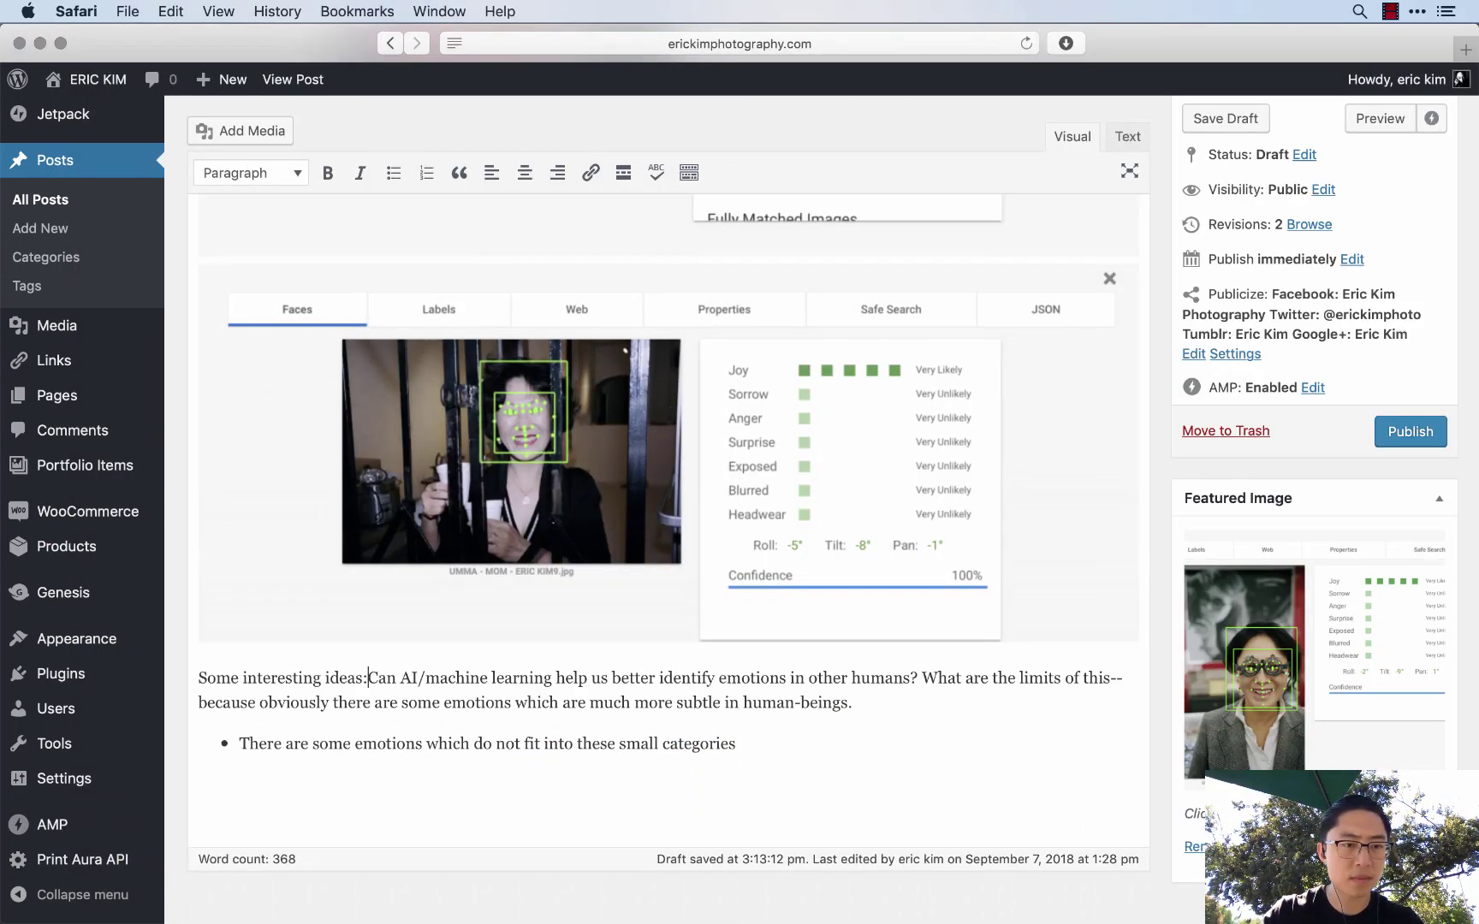
key(Return)
text(First of all,)
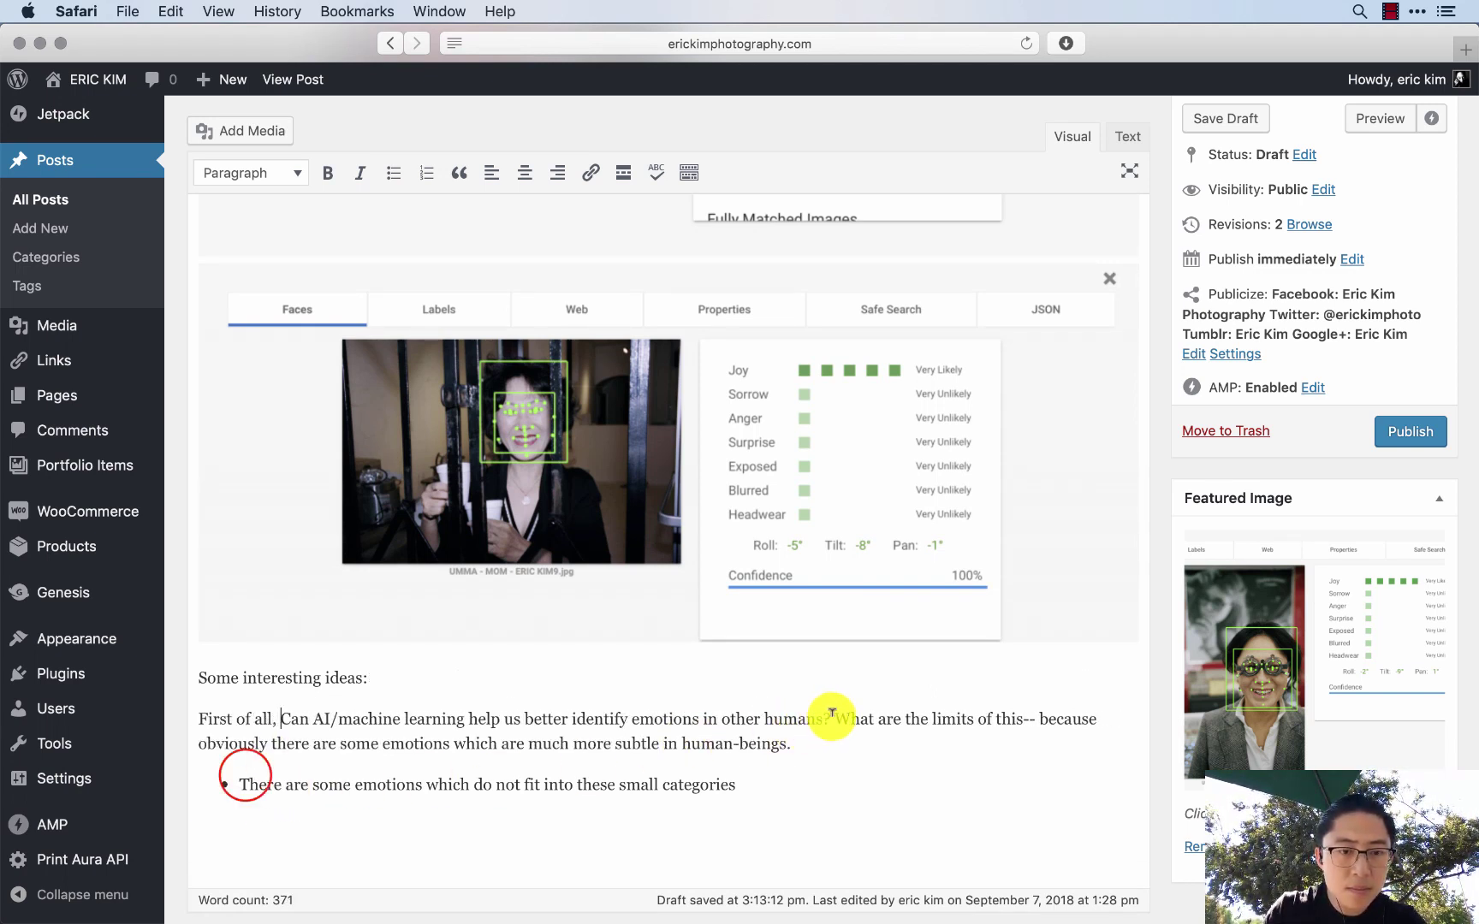
click(241, 785)
key(BackSpace)
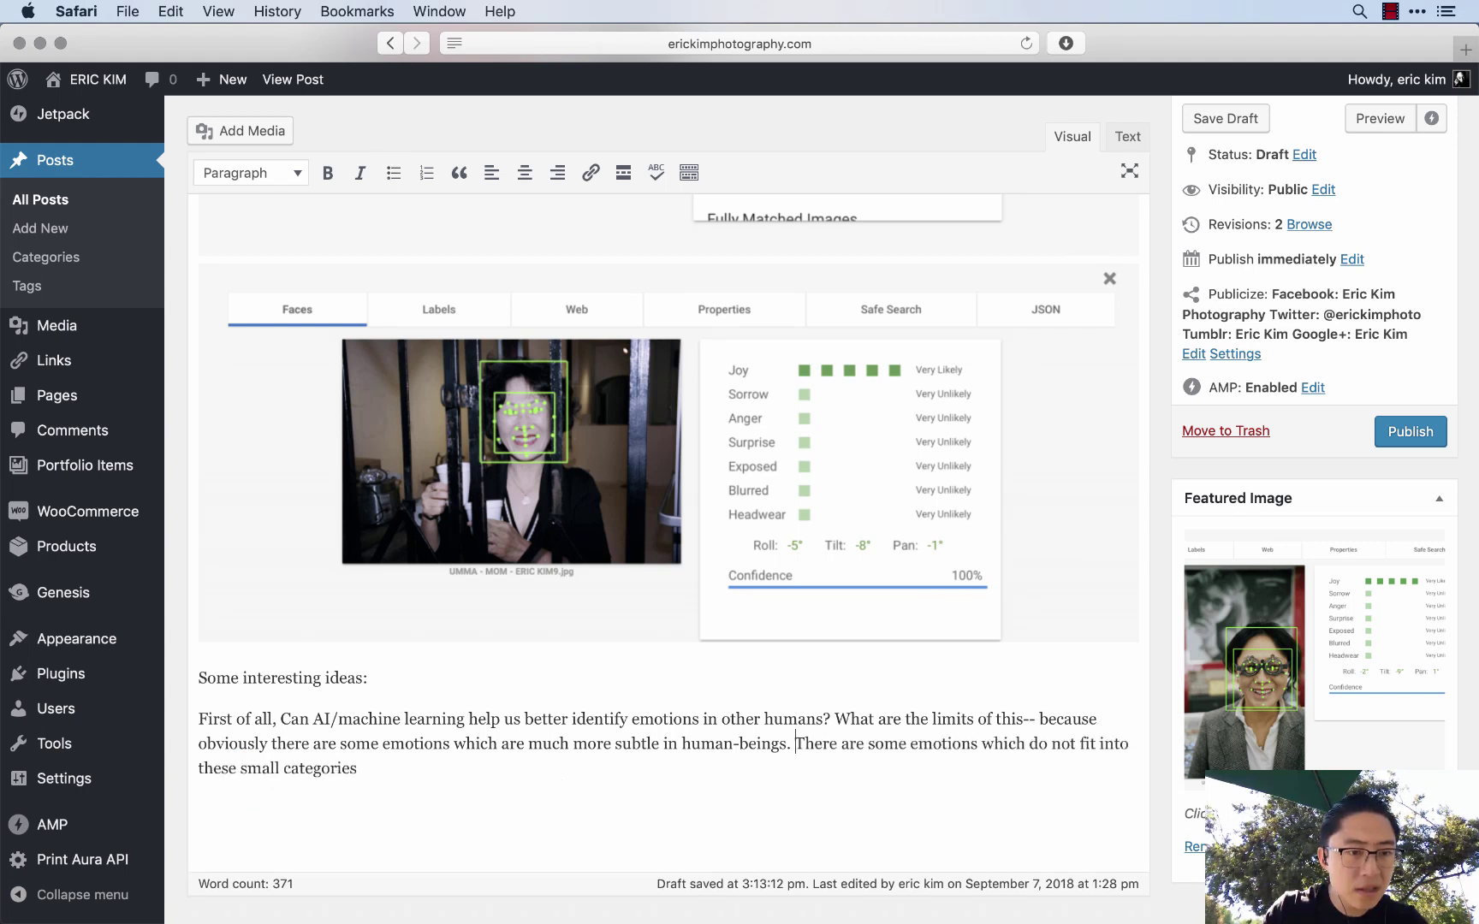
key(Return)
text(Secondly,)
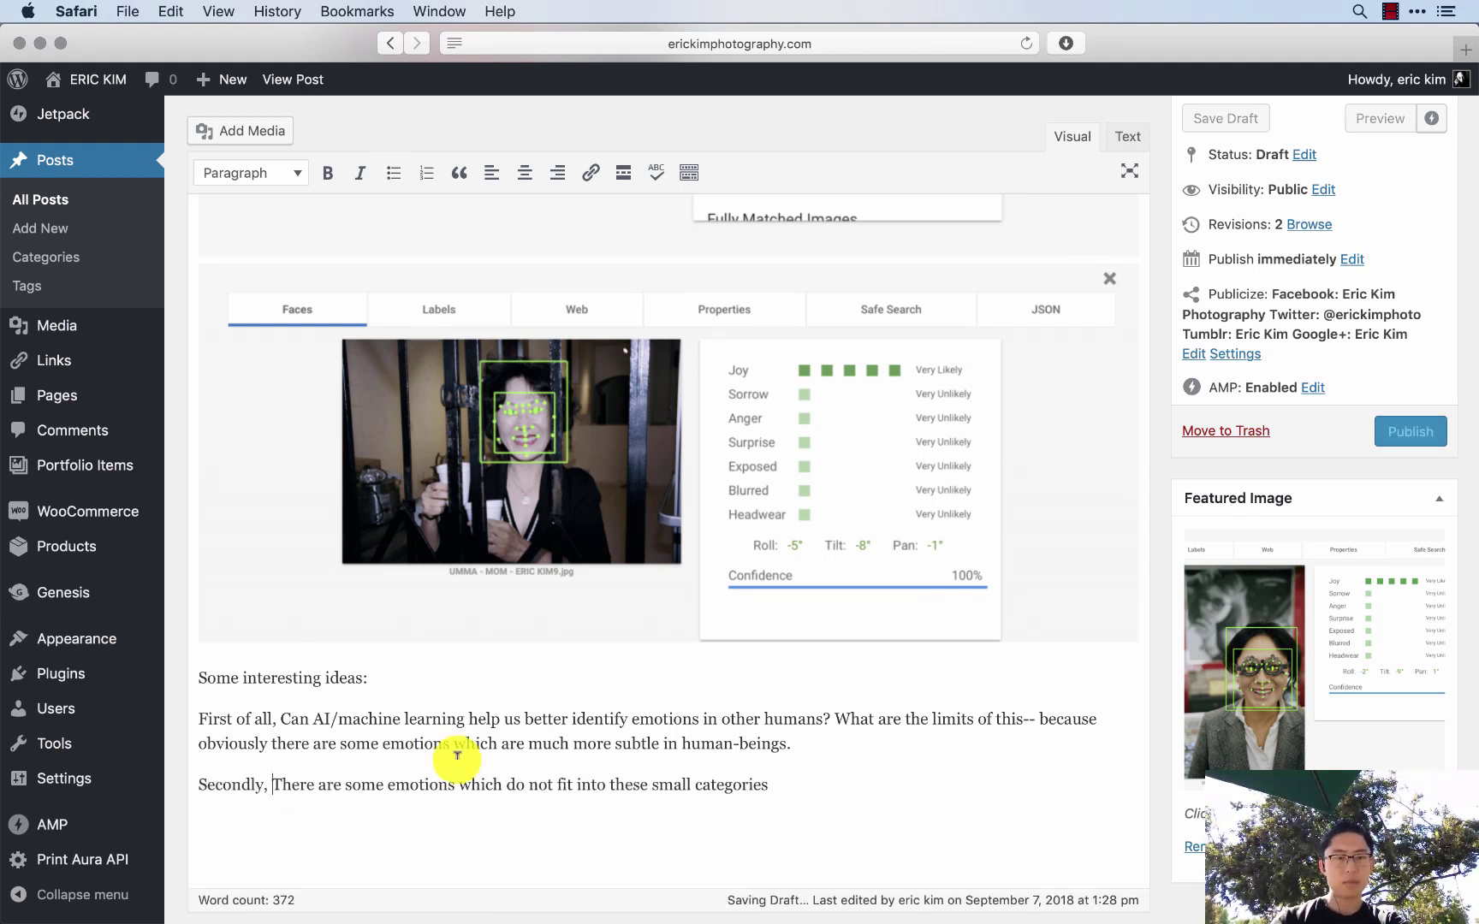
- Remove the paragraph openers and turn both ideas back into a bulleted list under "Some interesting ideas:"
scroll(538, 721, up, 15)
scroll(499, 727, down, 15)
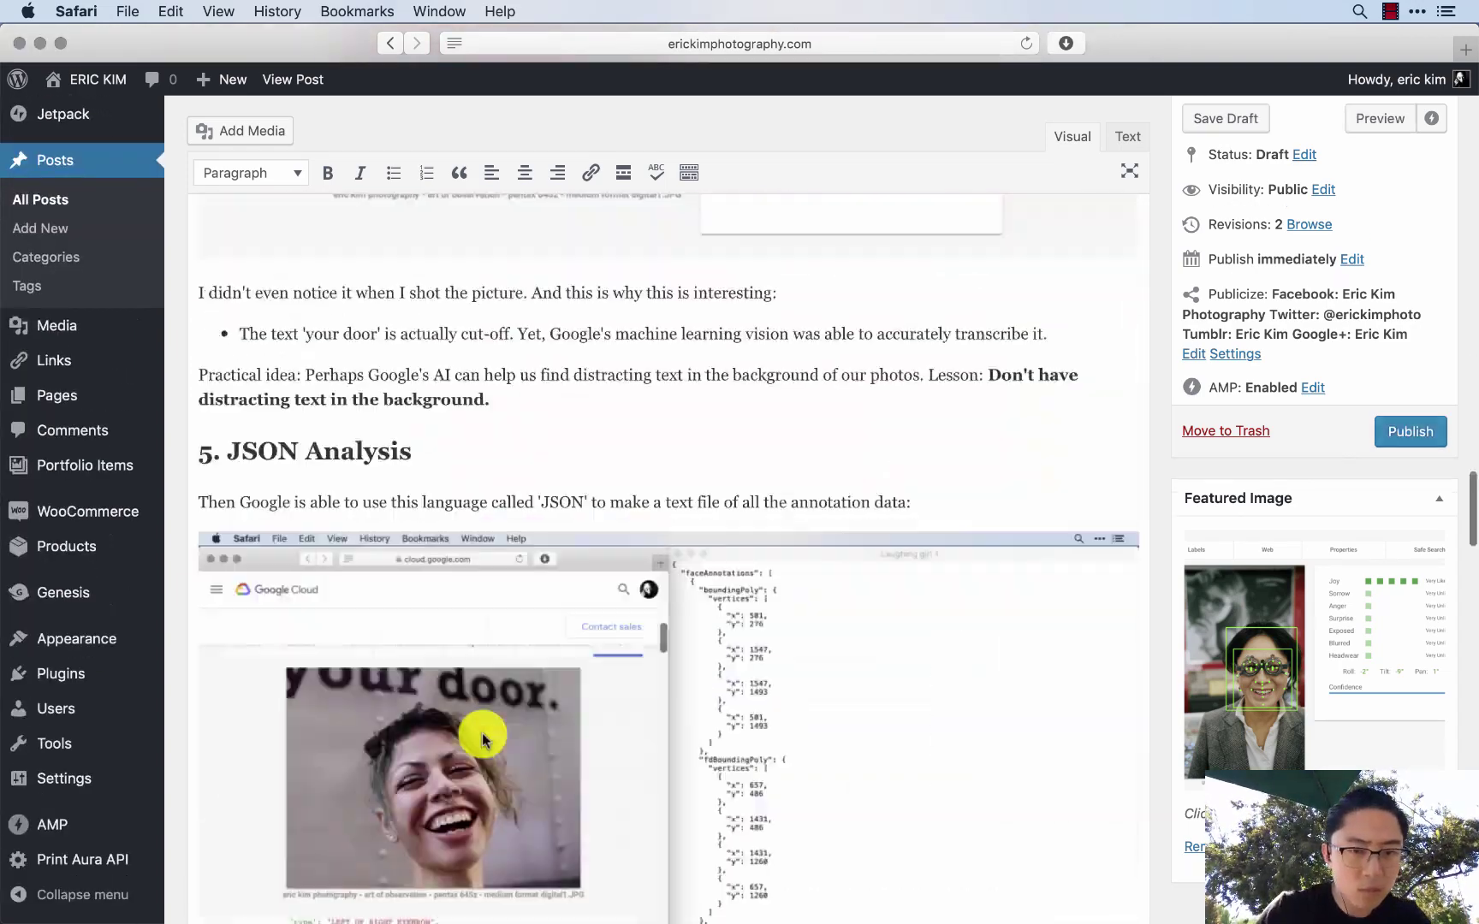
click(282, 592)
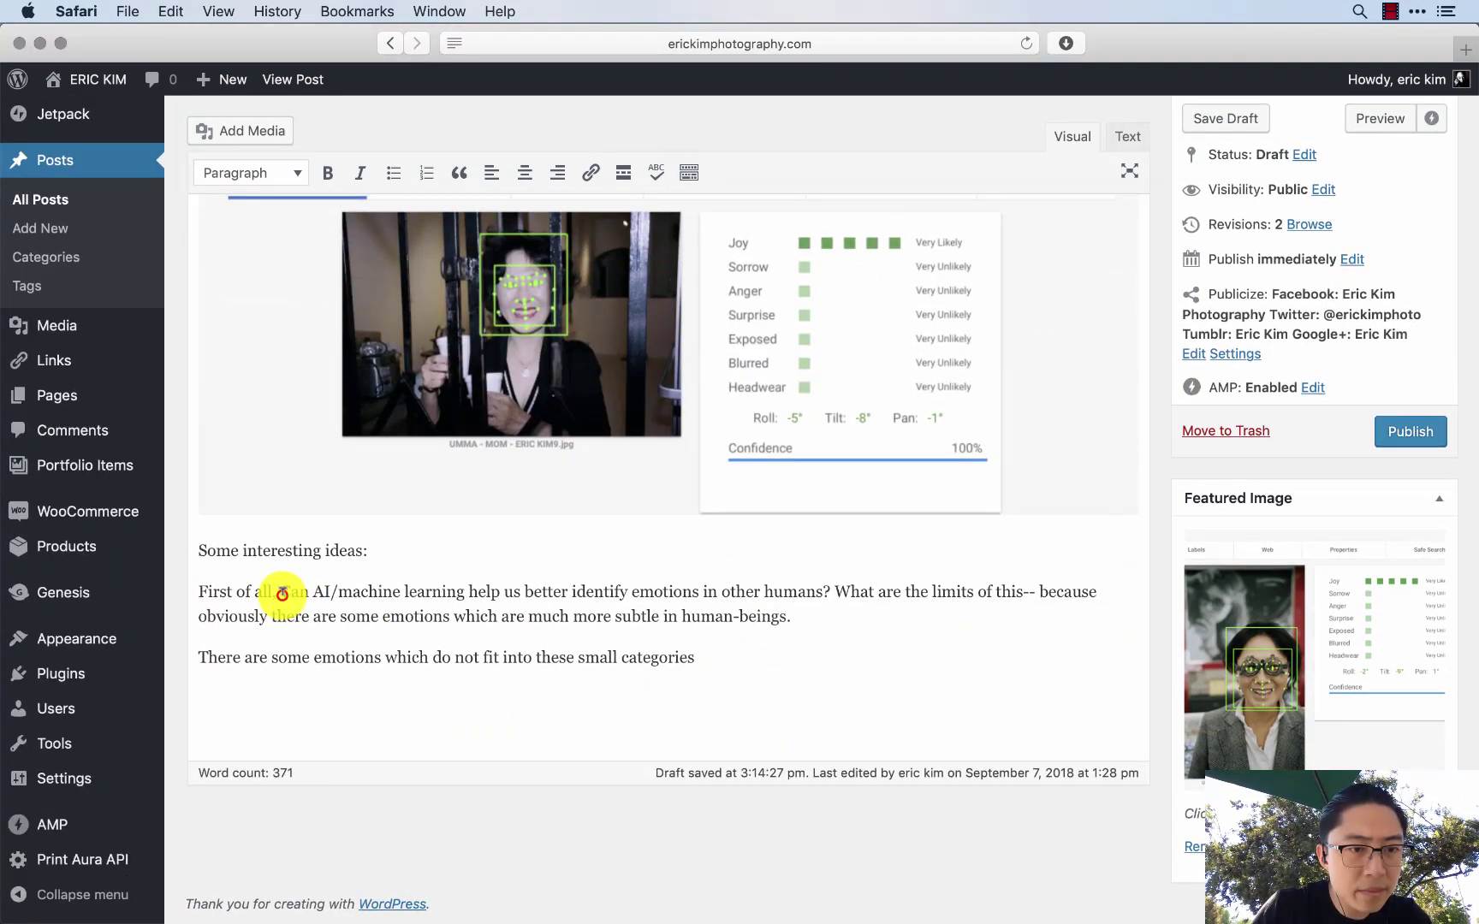
drag(282, 592, 166, 588)
text(-)
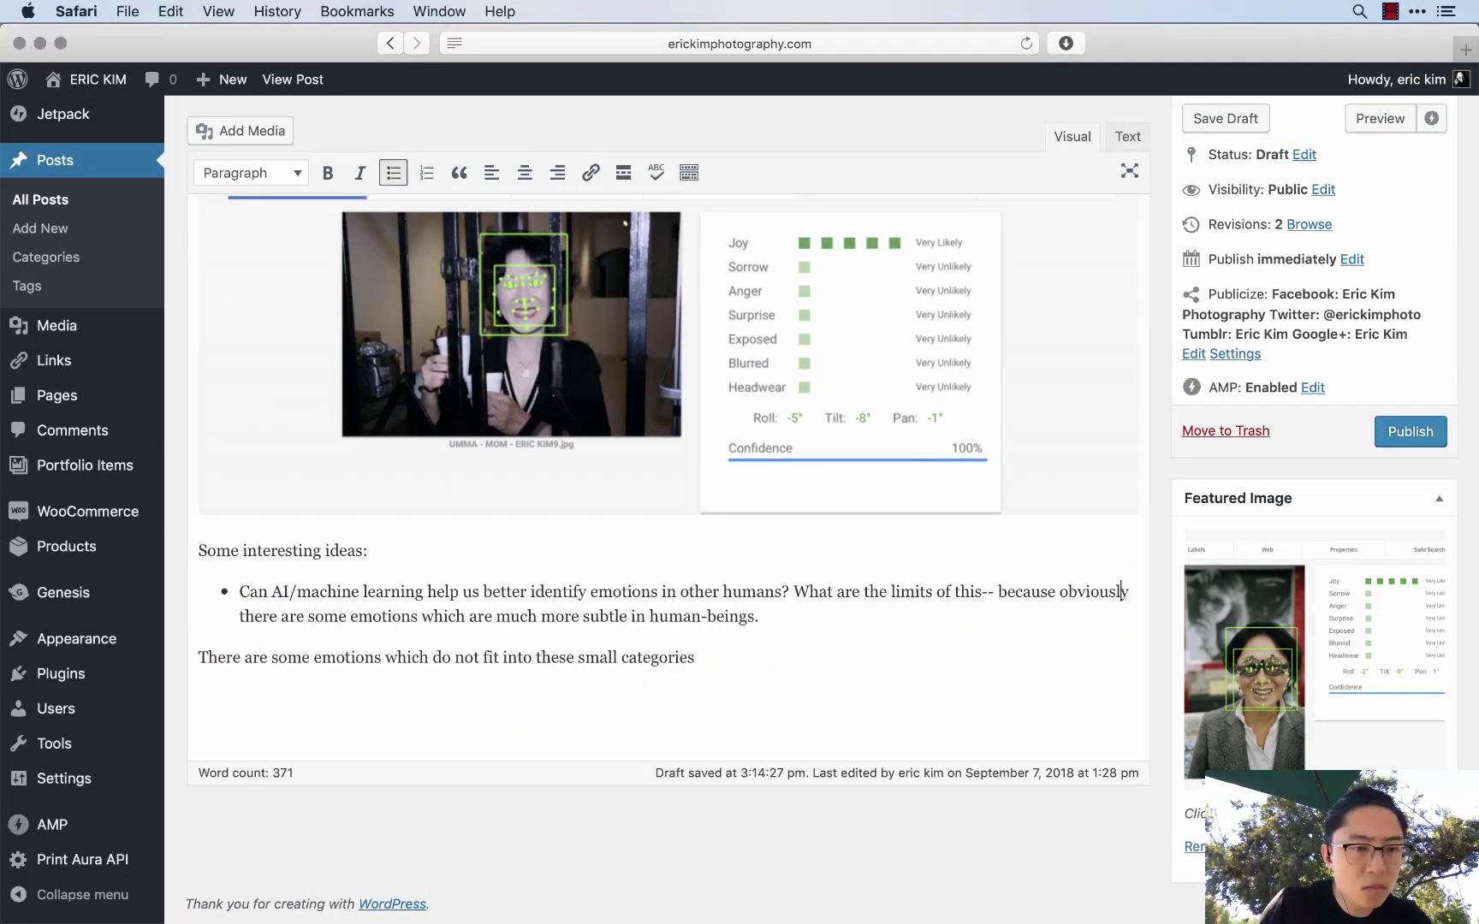
click(198, 658)
key(BackSpace)
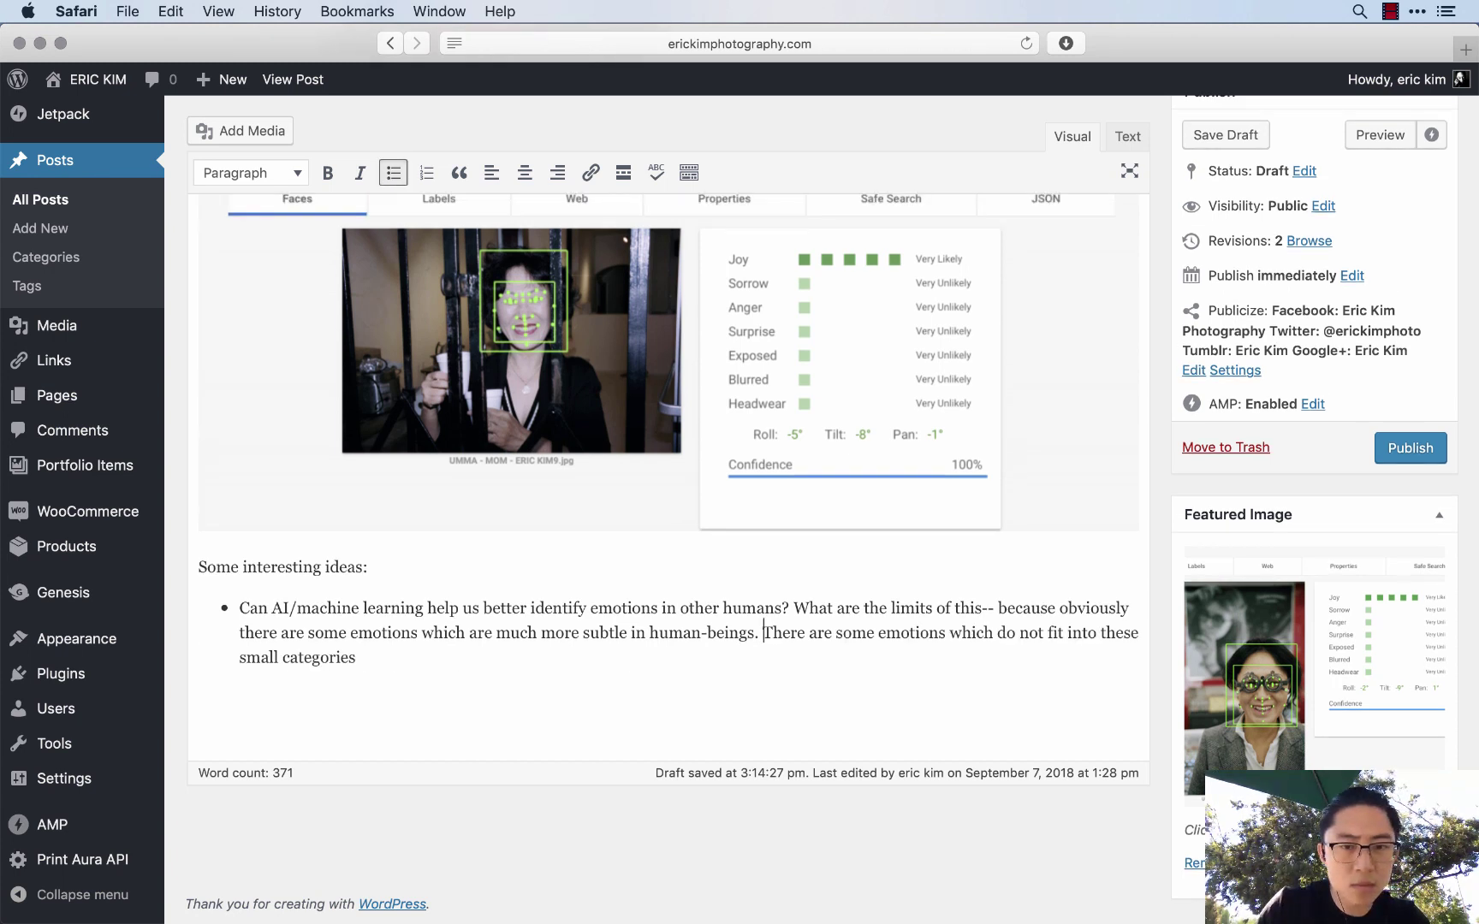
key(Return)
click(199, 698)
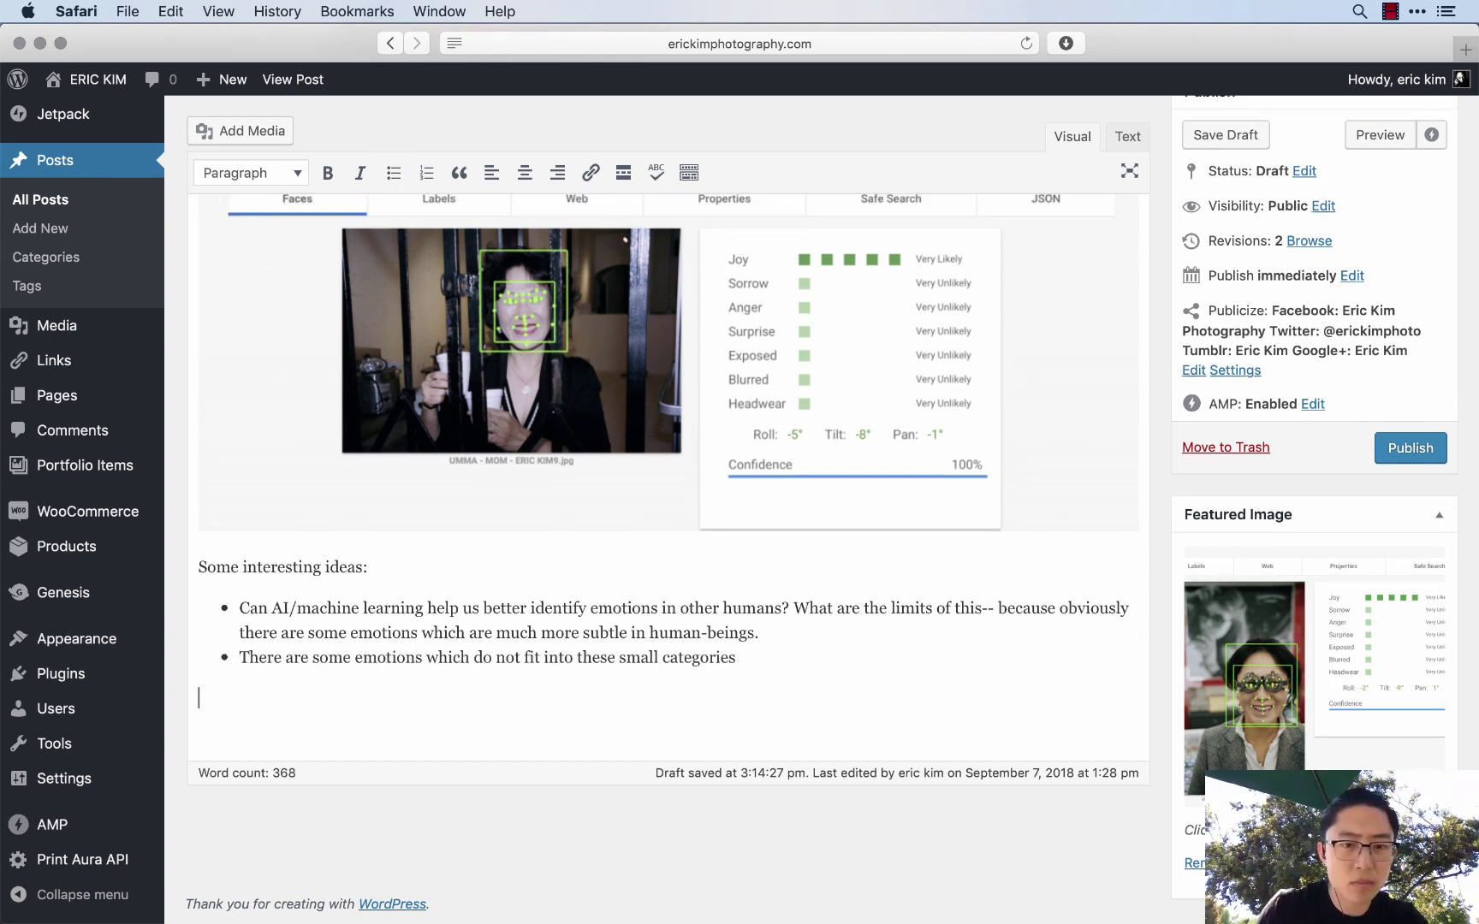
- End the second bullet with a period, close the list, and upload the 2.57.37 PM screenshot from Finder into the post
key(BackSpace)
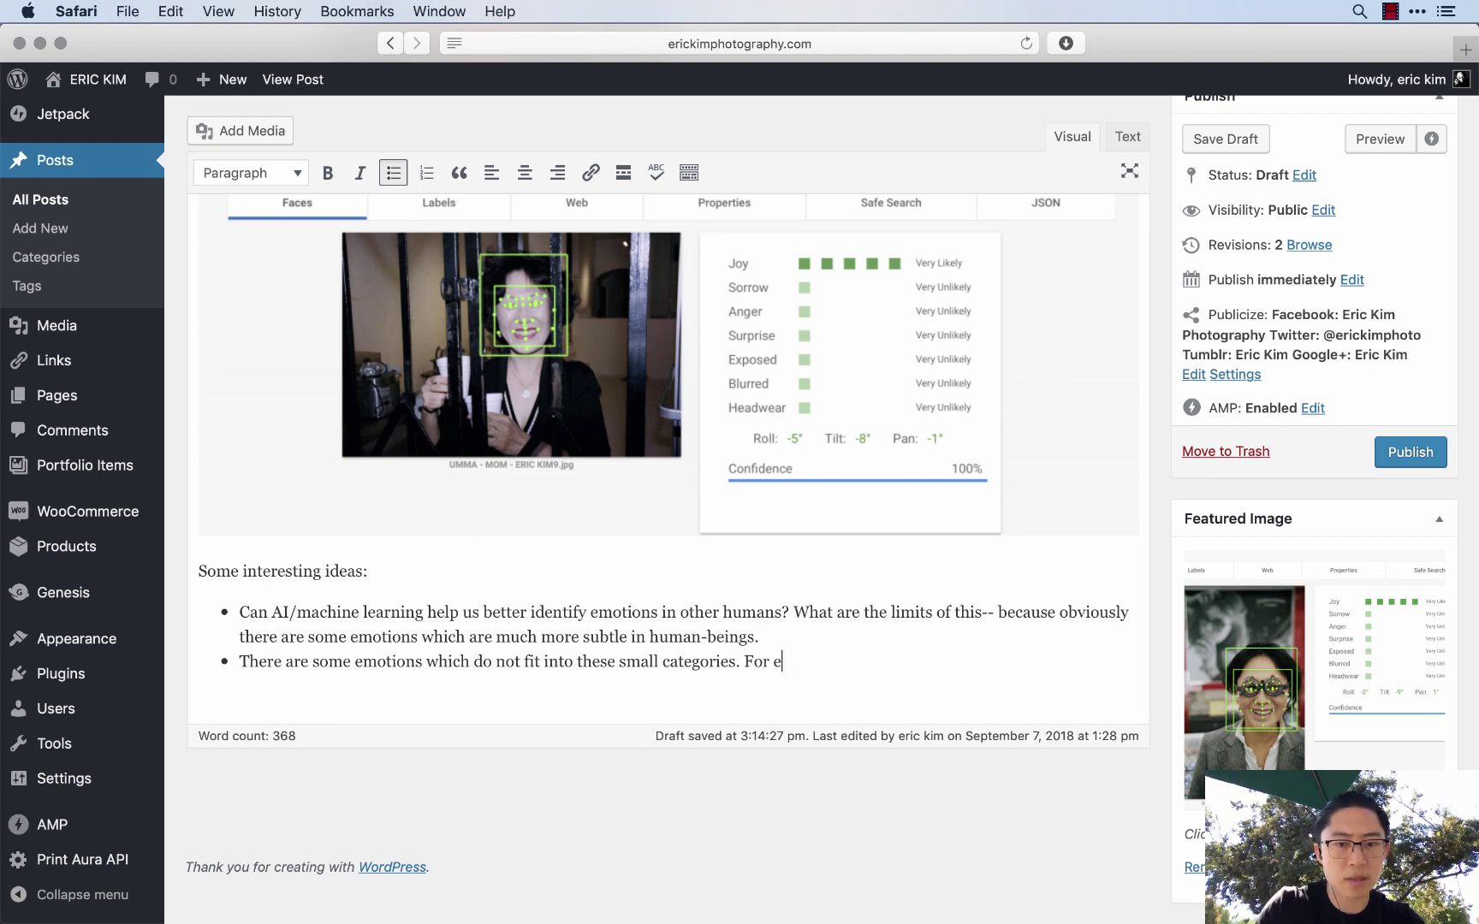
key(Return)
key(Return)
key(super+Tab)
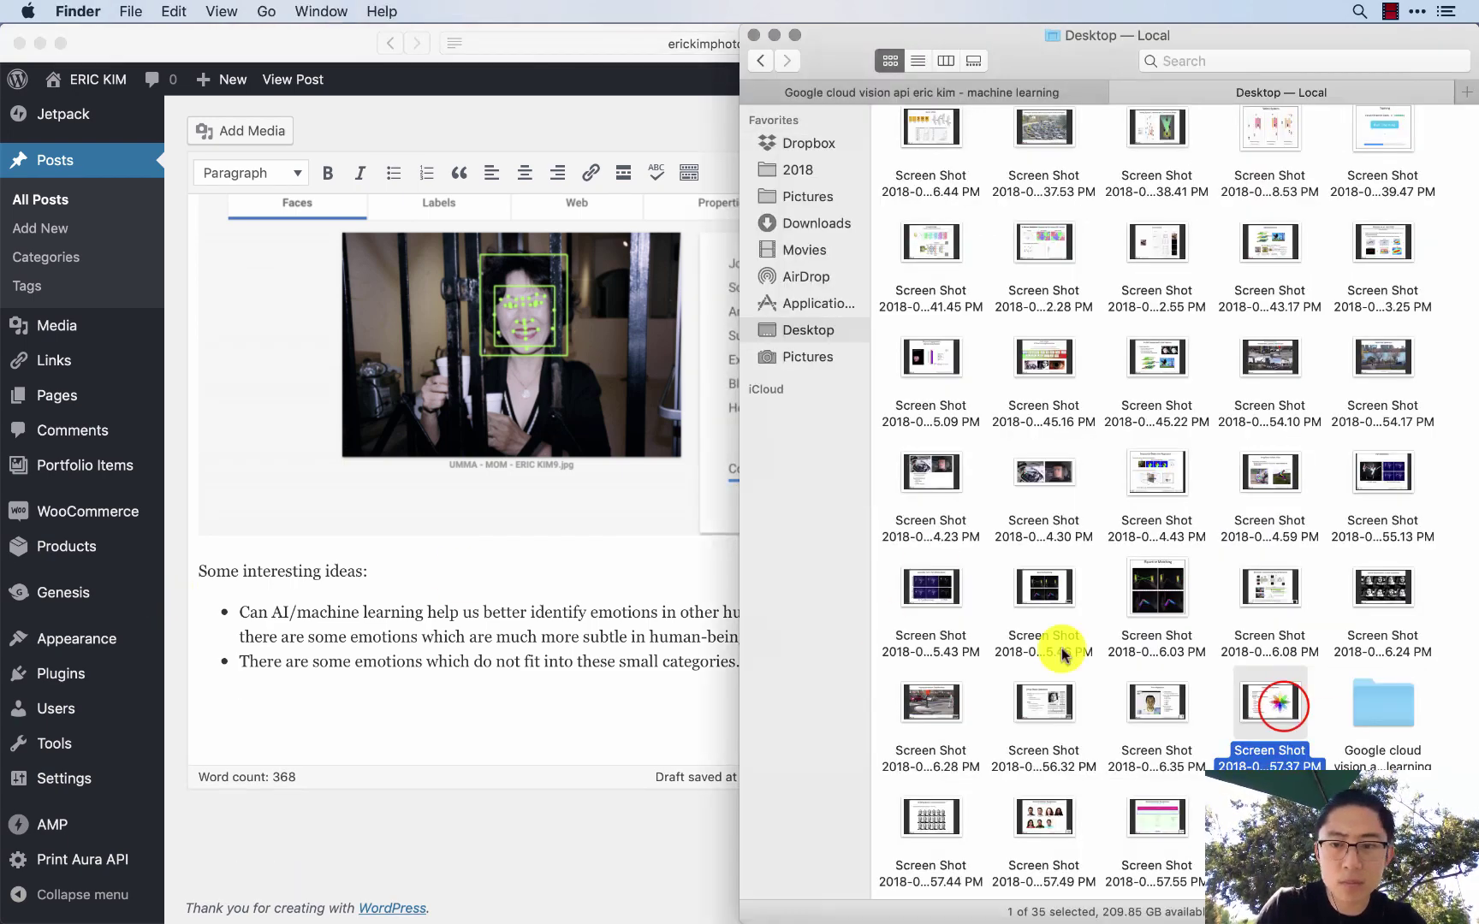
drag(1275, 704, 512, 706)
- Preview the 2.57.37 PM Emotion Recognition slide and the neighbouring 2.56.35 PM screenshot in Finder
key(space)
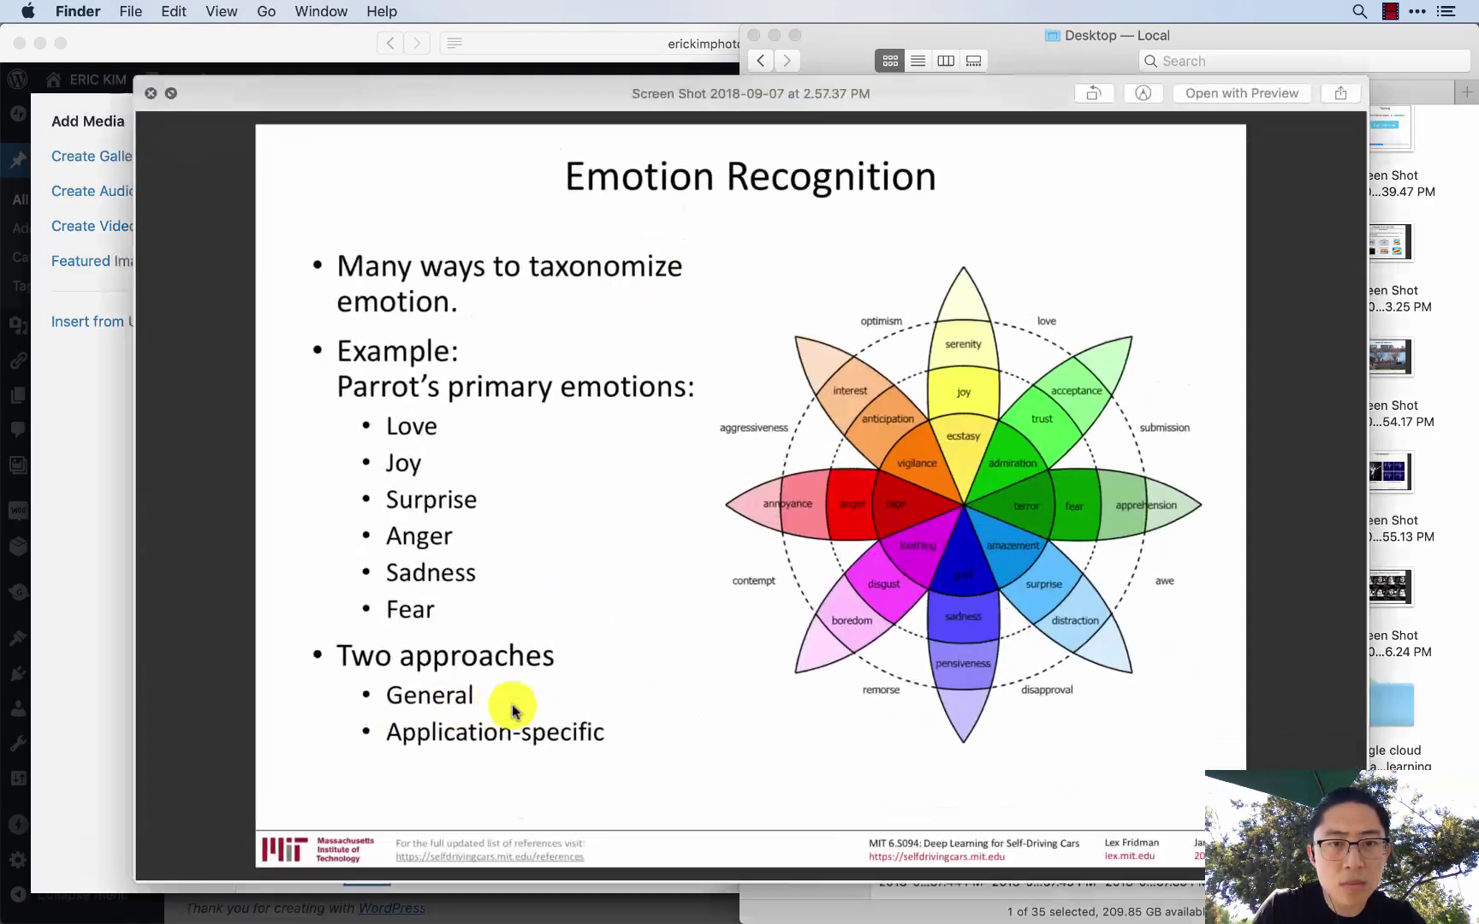
key(space)
key(Left)
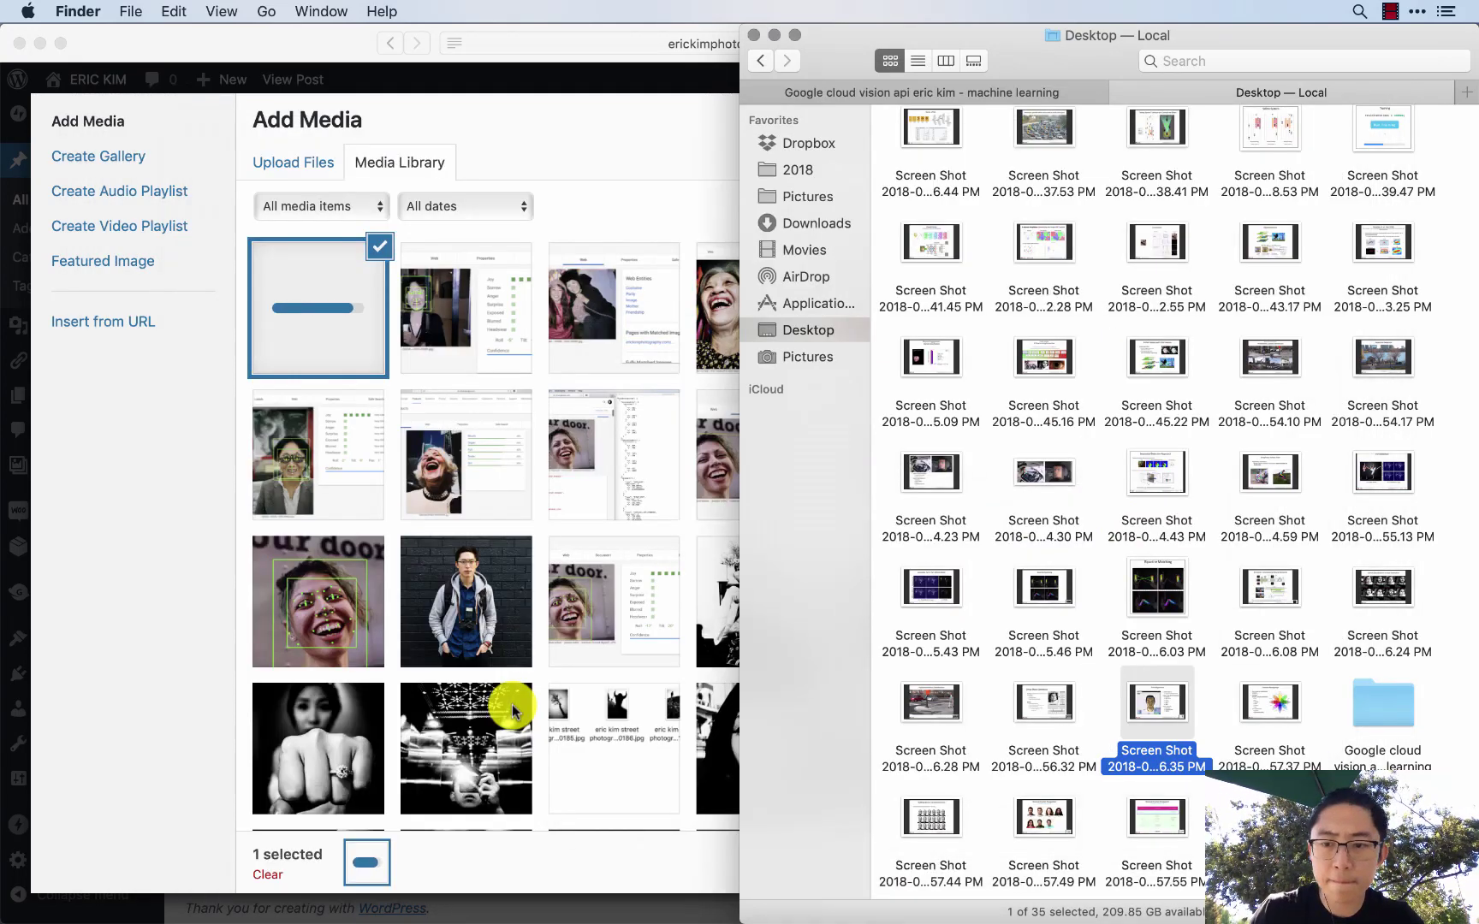
key(space)
key(space)
key(Right)
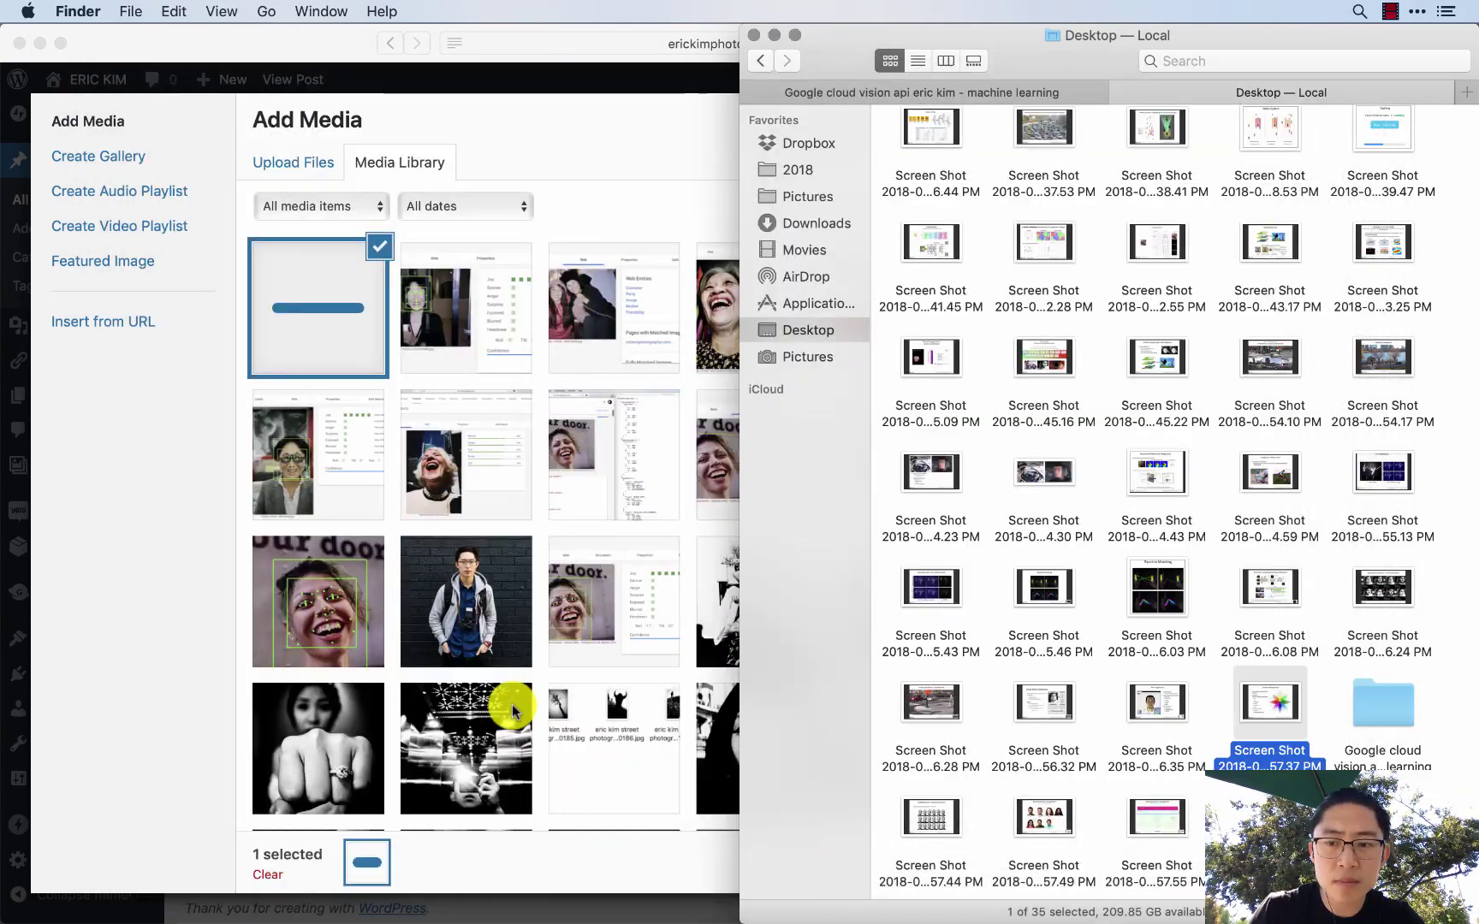
key(space)
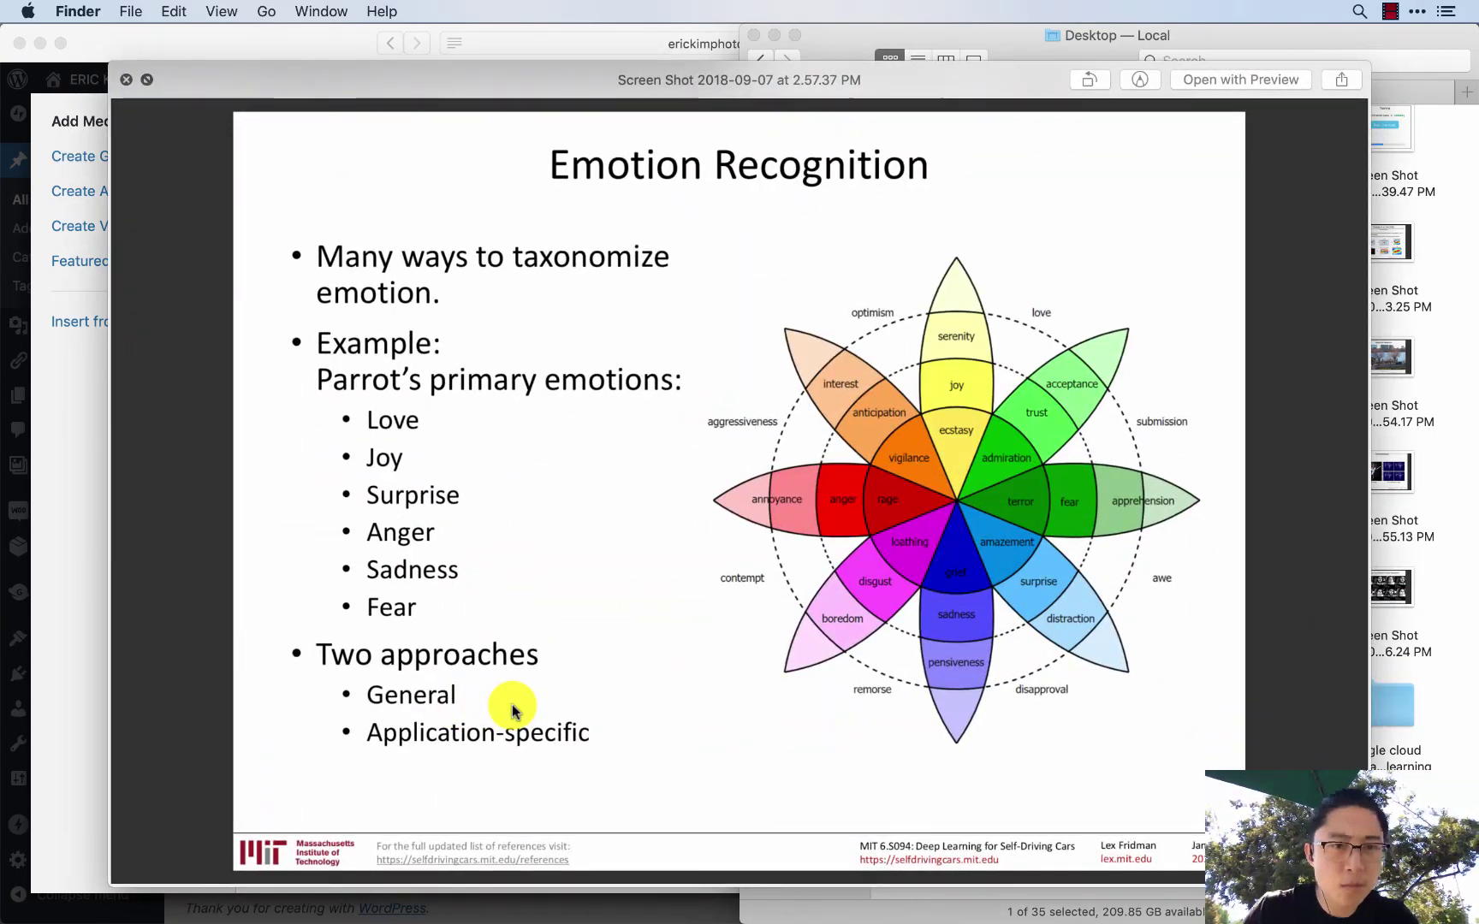
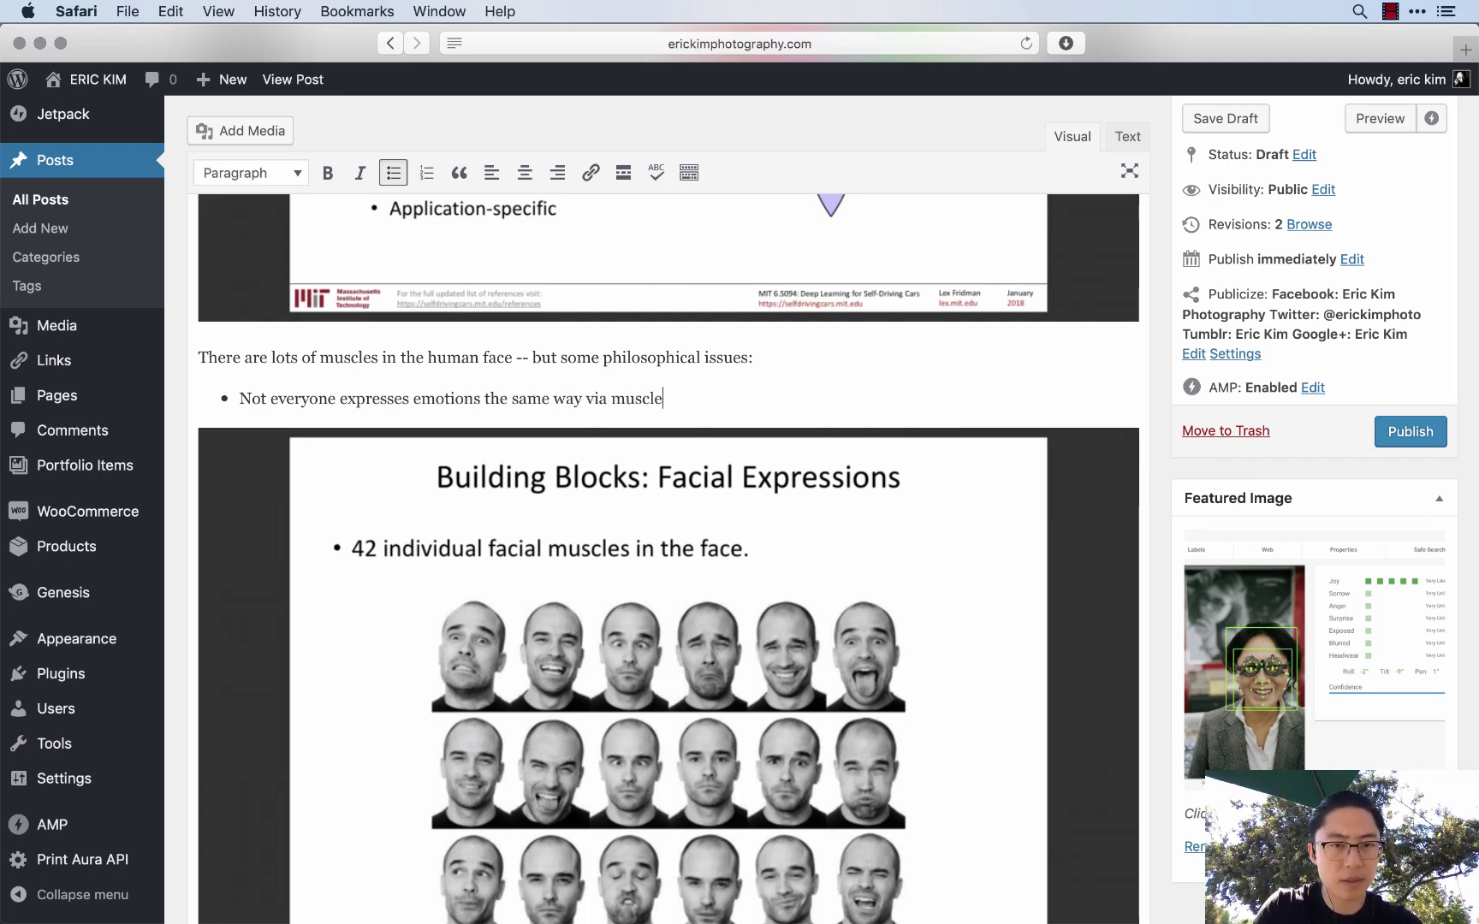
- Complete the first philosophical-issues bullet as "Not everyone expresses emotions the same way via muscles in their face."
text(ce.)
key(Return)
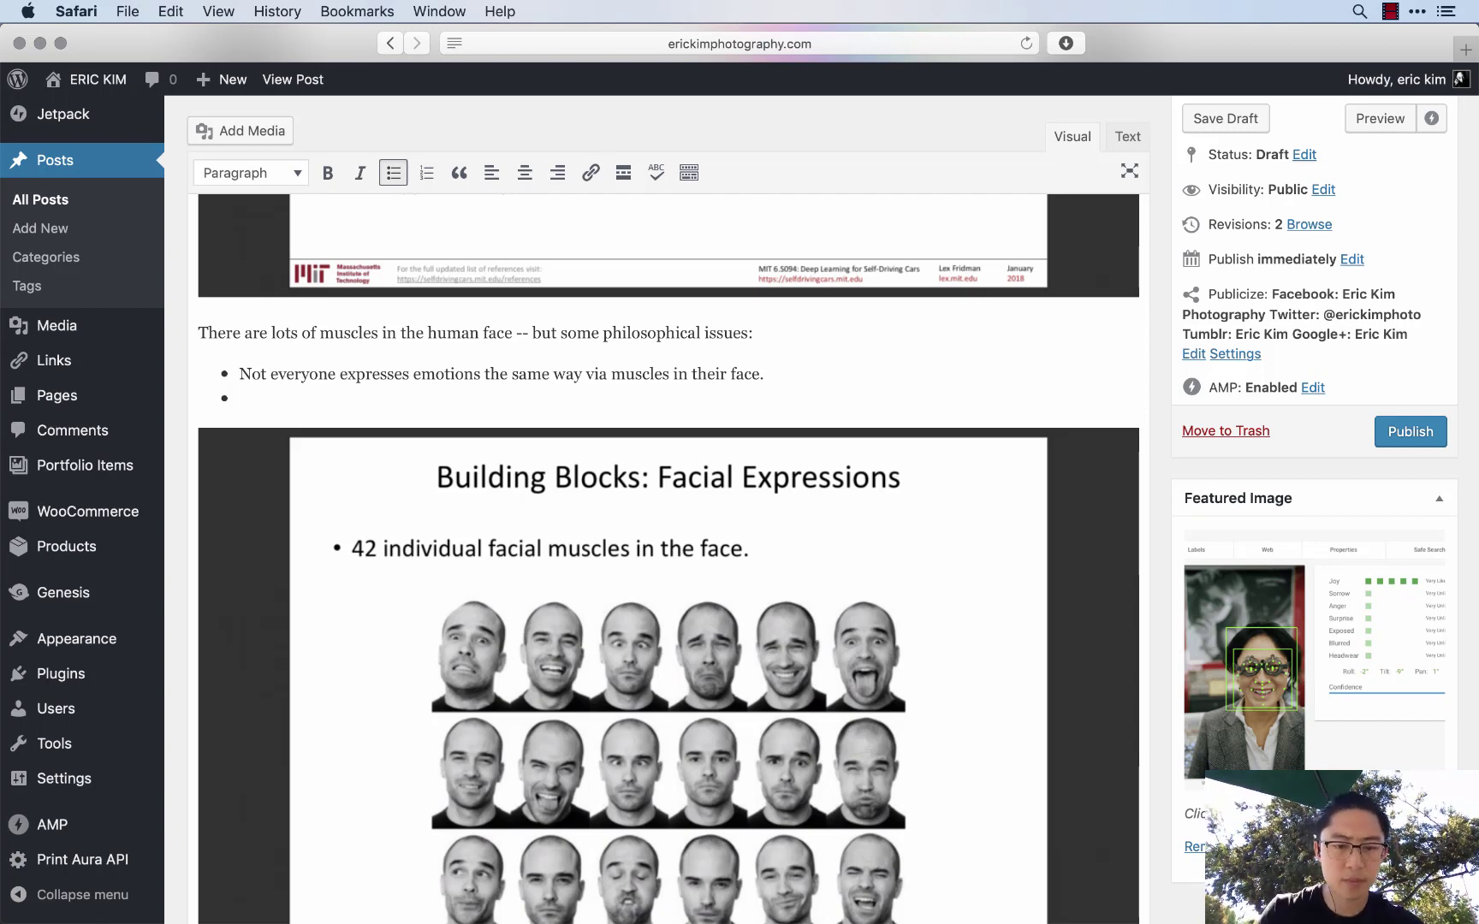
- Add the bullet "Some of us might feel disgusted, angry, or frustrated-- yet have more muscle control to *NOT* show these expressions in our face."
text(Some of us might feel dis)
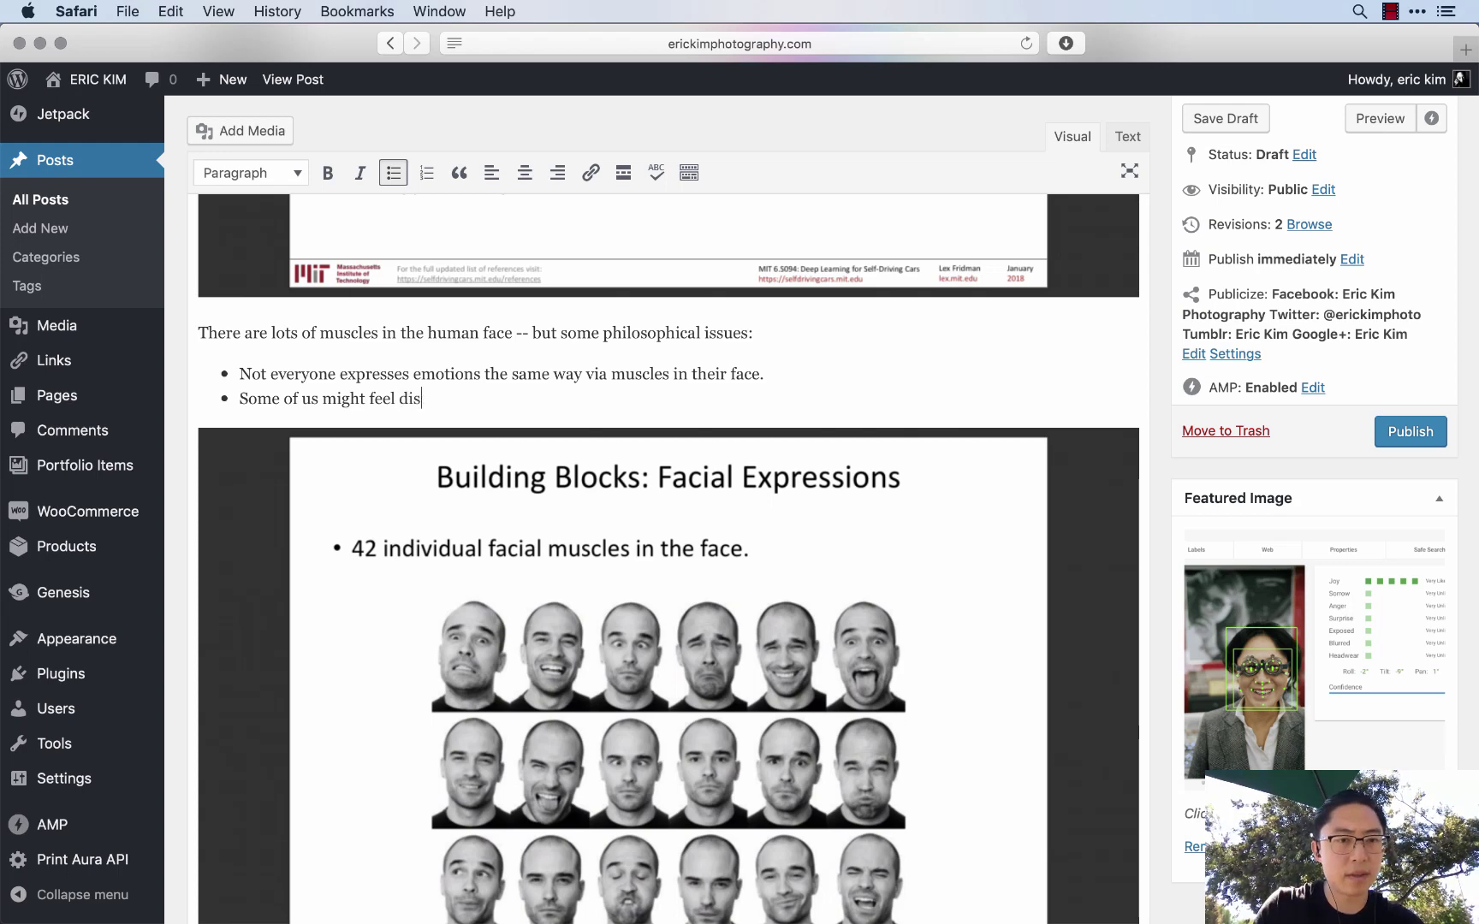
text(gusted, angry, or fru)
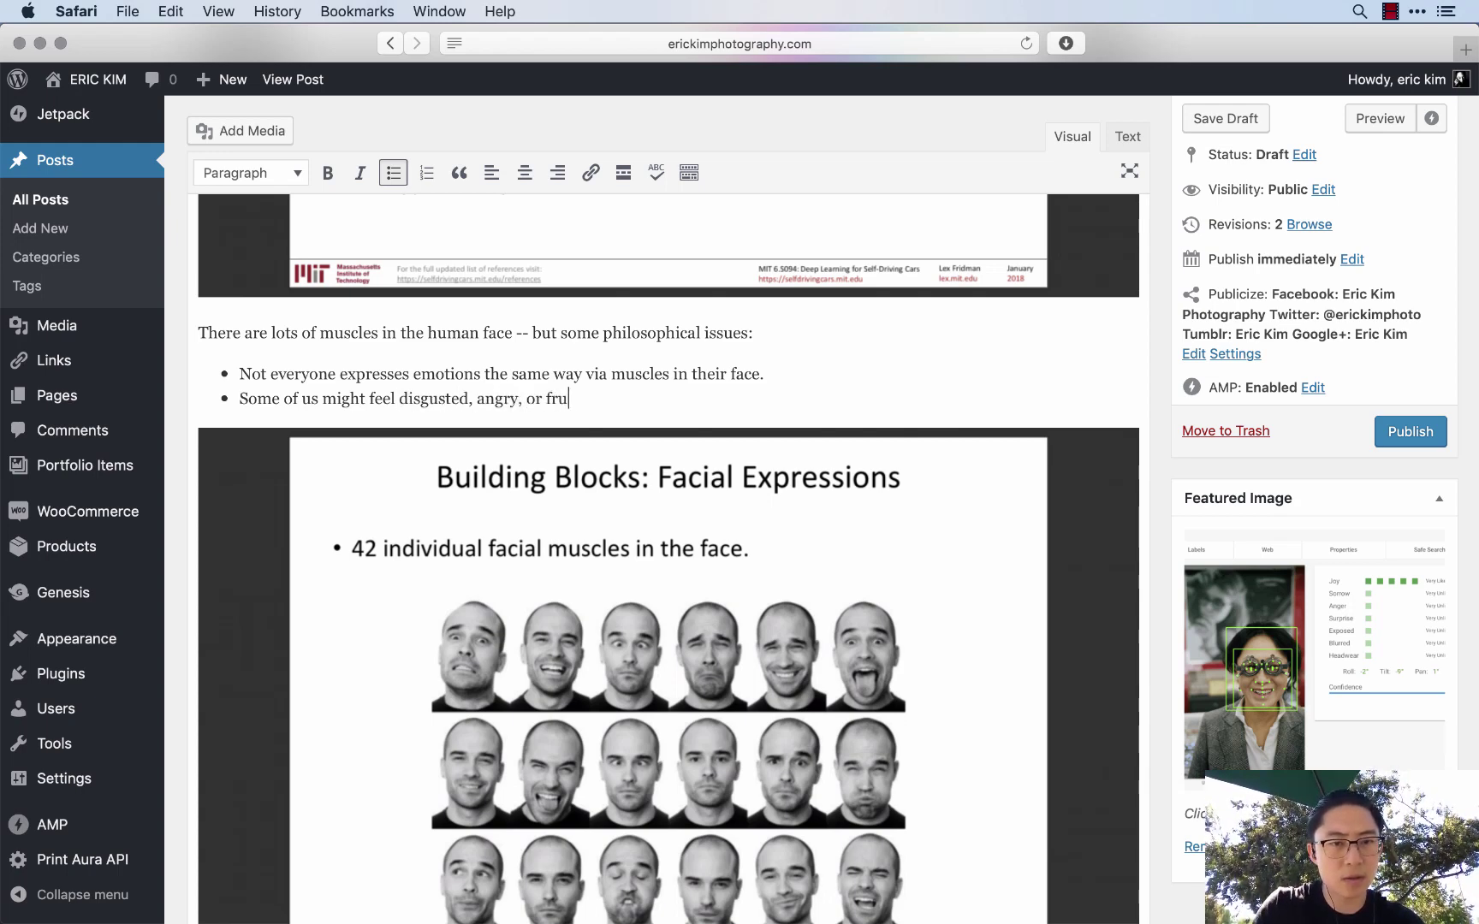
text(strated-- yet have mor)
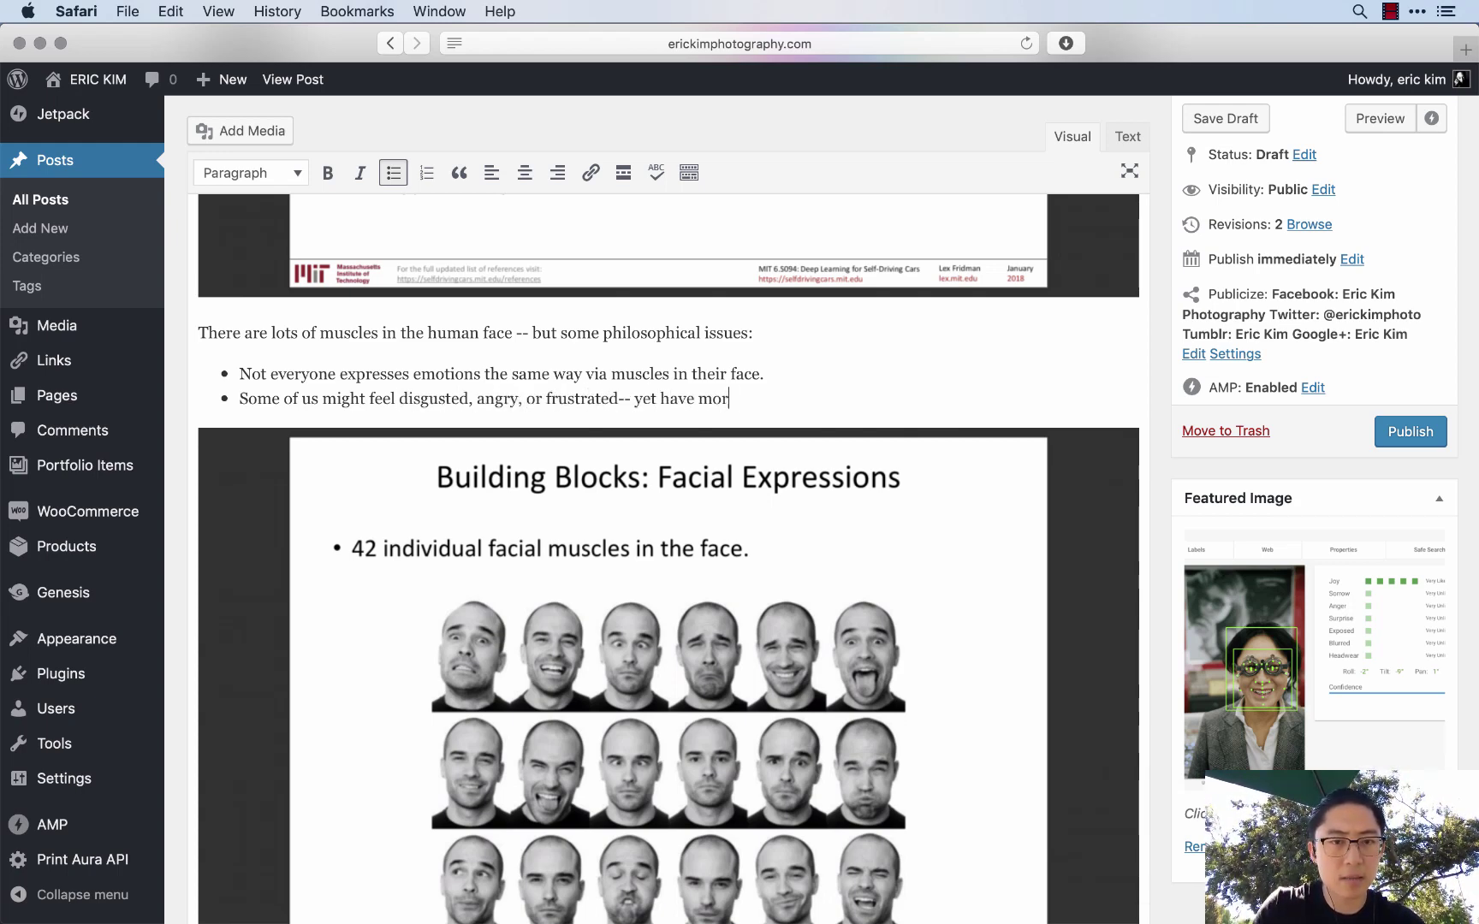
text(e muscle control to *NOT* show these e)
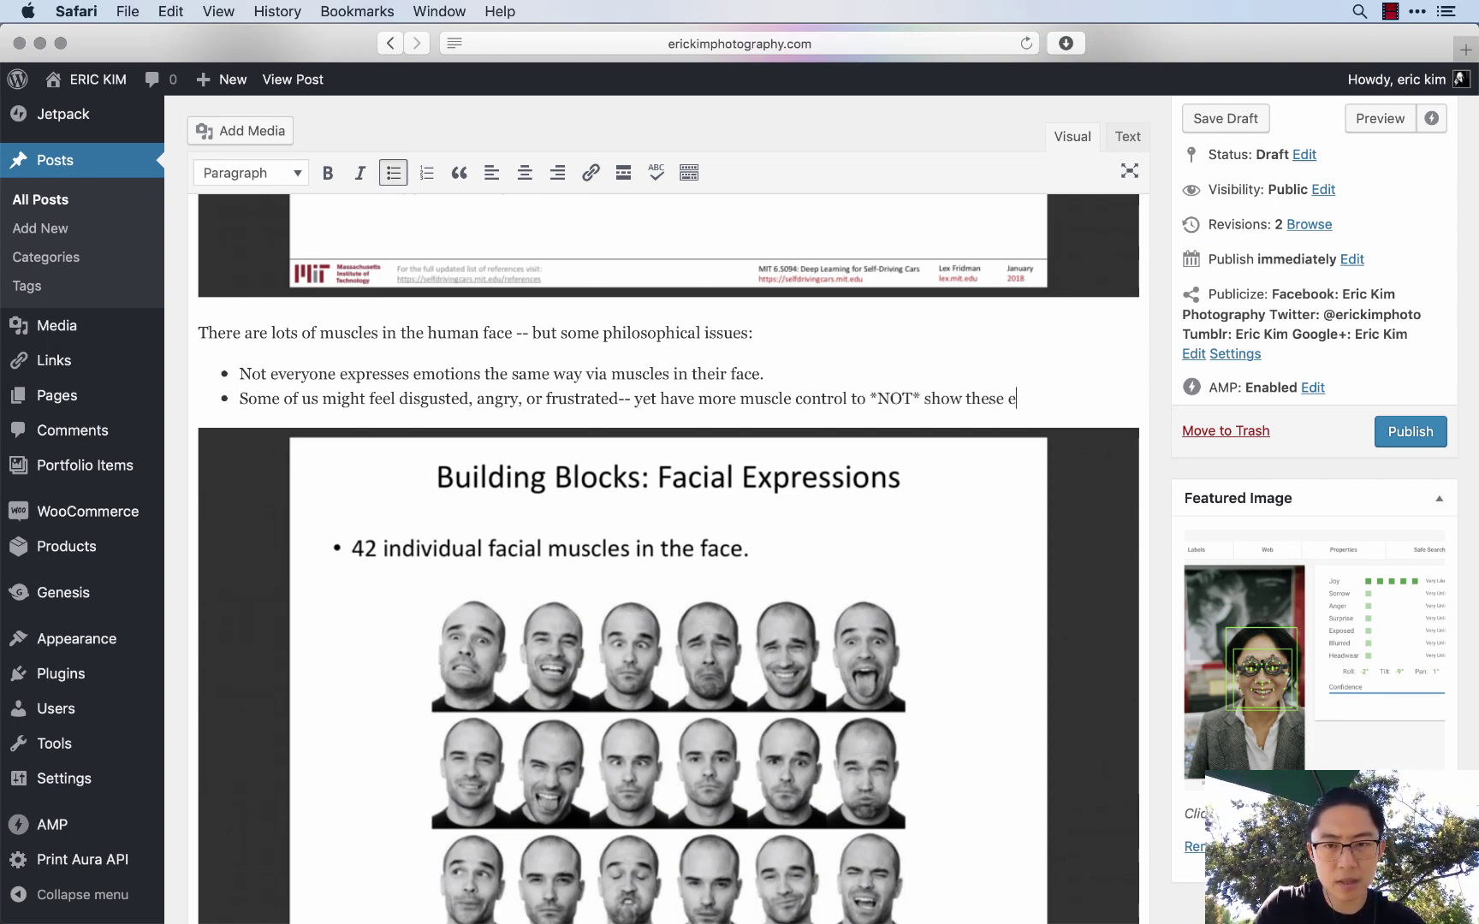
text(xpressions in our)
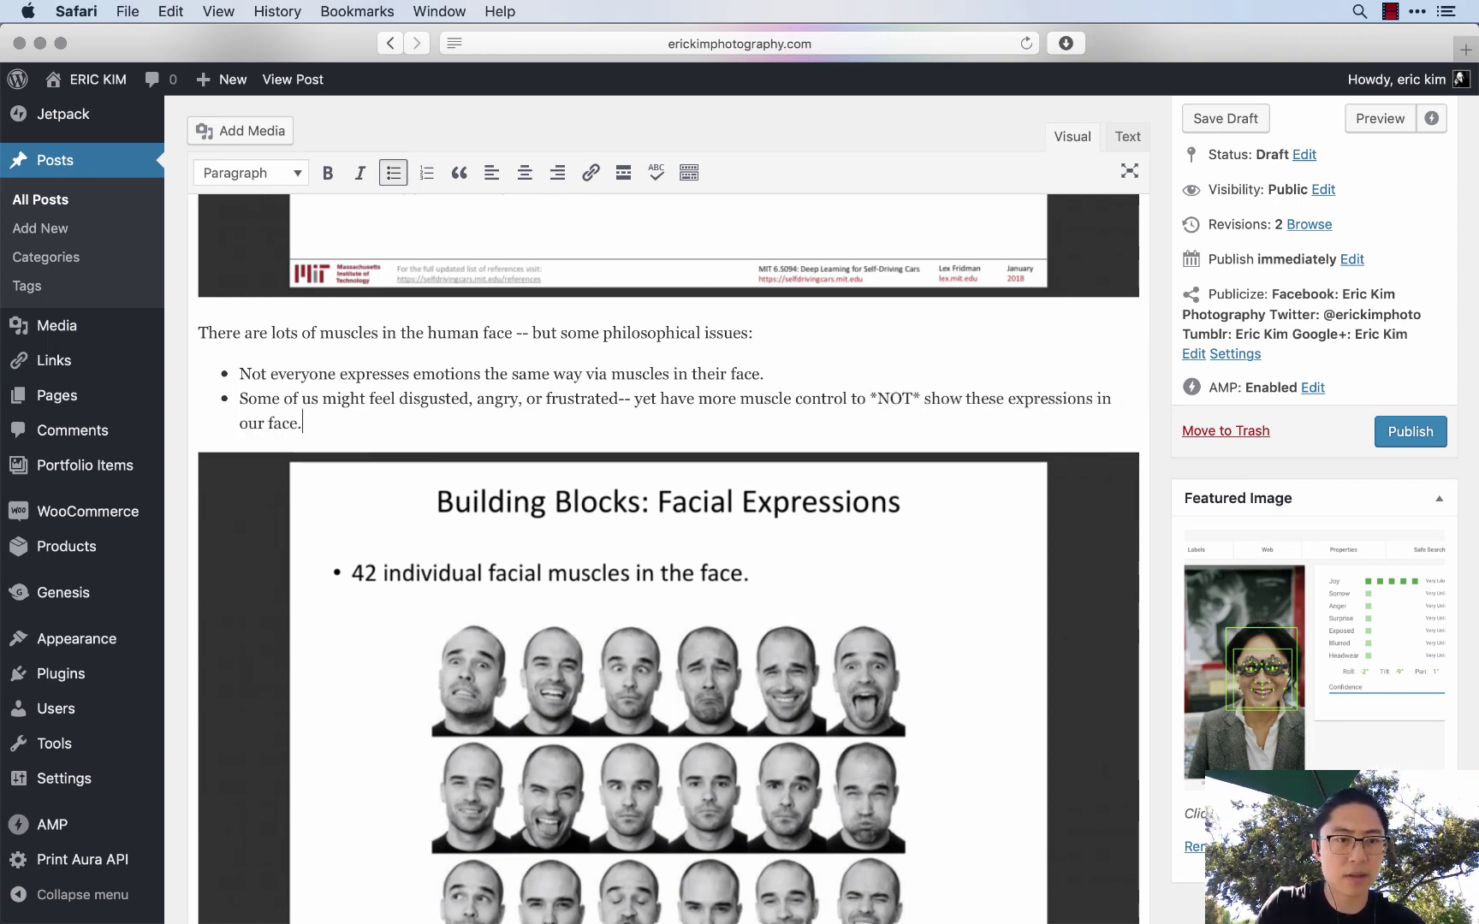
text( face.)
- Add a third bullet reading "Sometimes we "mis-read" facial expressions/emotions."
key(Return)
text(Sometimes we "mi)
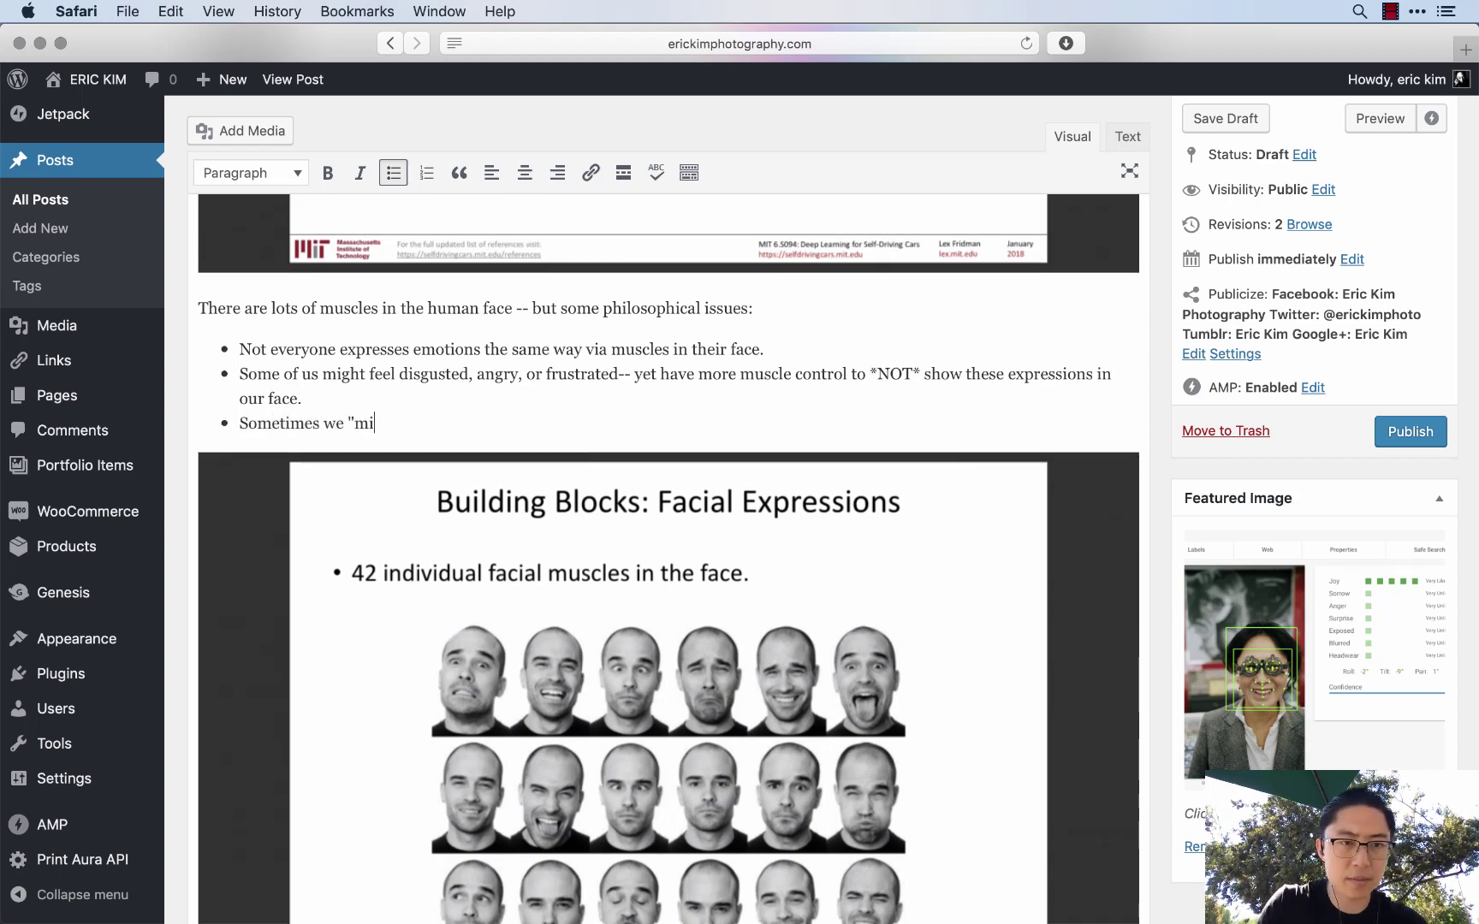
text(s-read" facial ex)
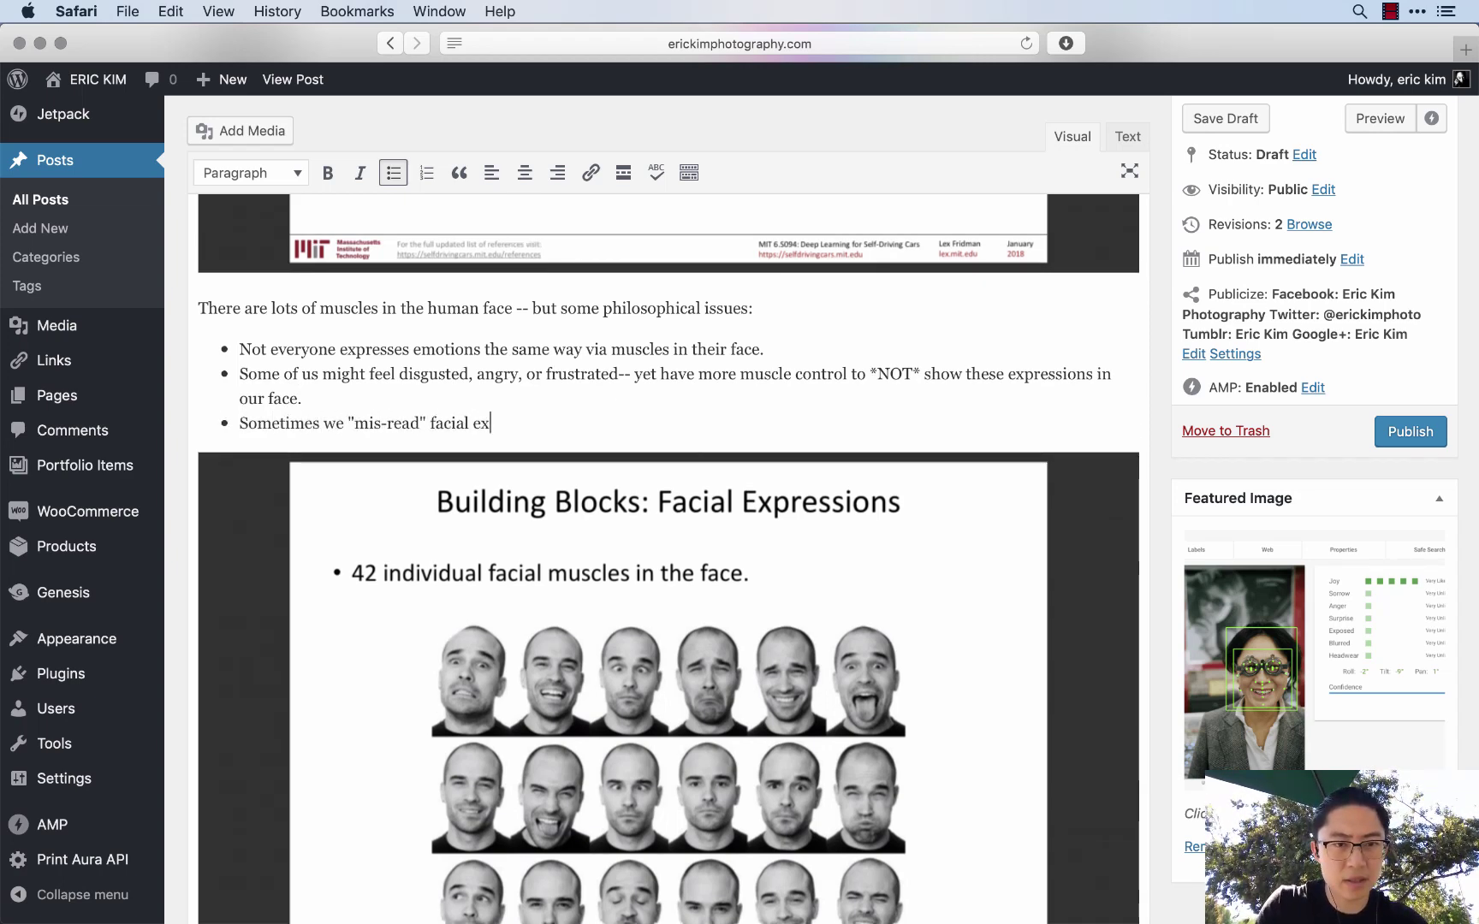
text(pressions/emotions.)
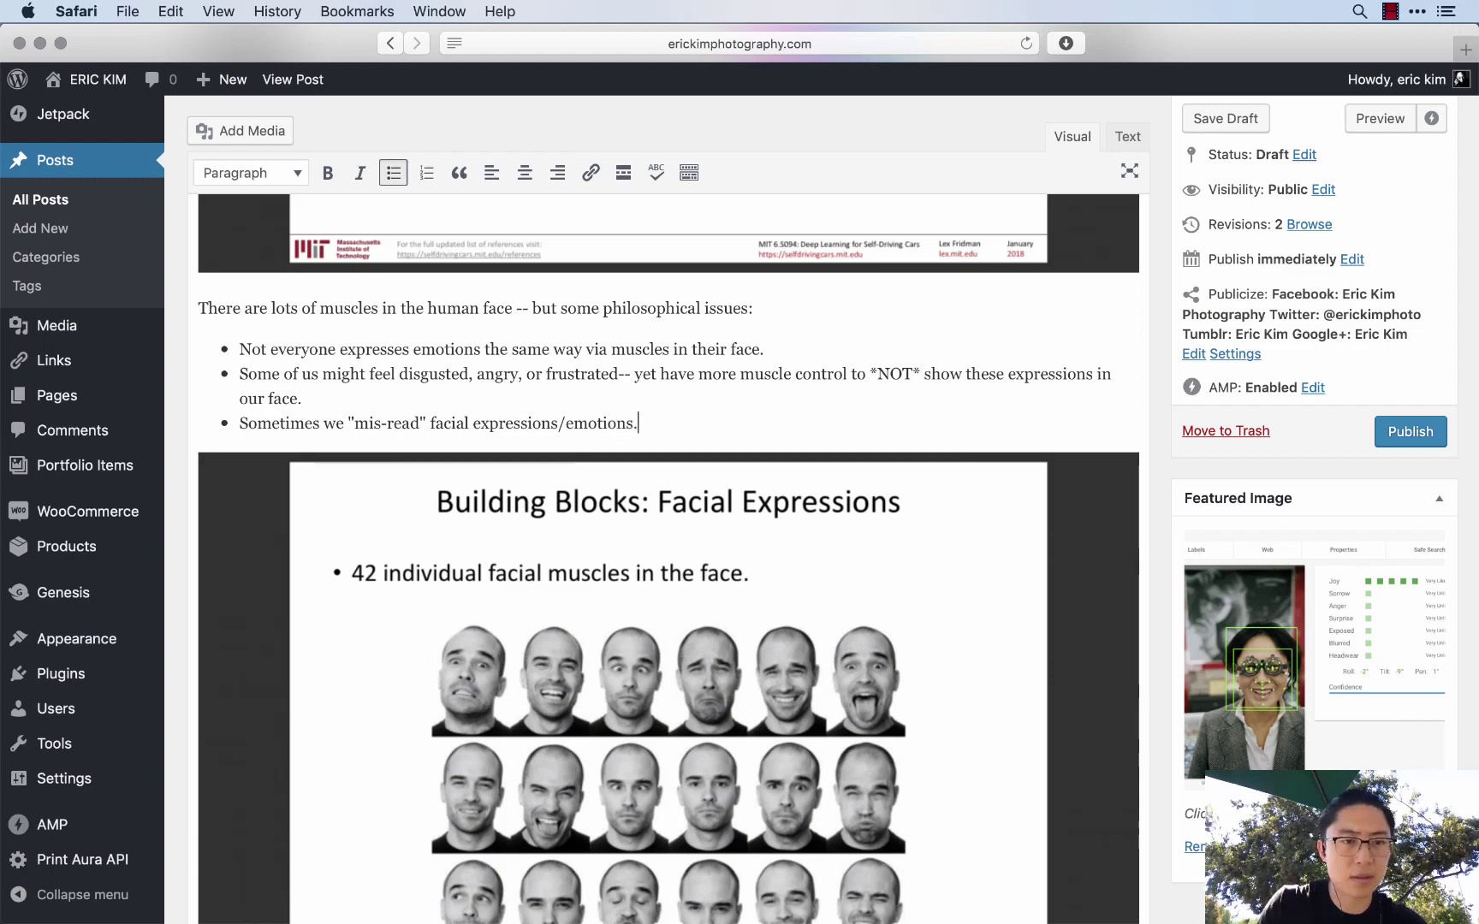
- Go to the end of the post and preview the 2.57.49 PM General Emotion Recognition screenshot in Finder
key(super+Down)
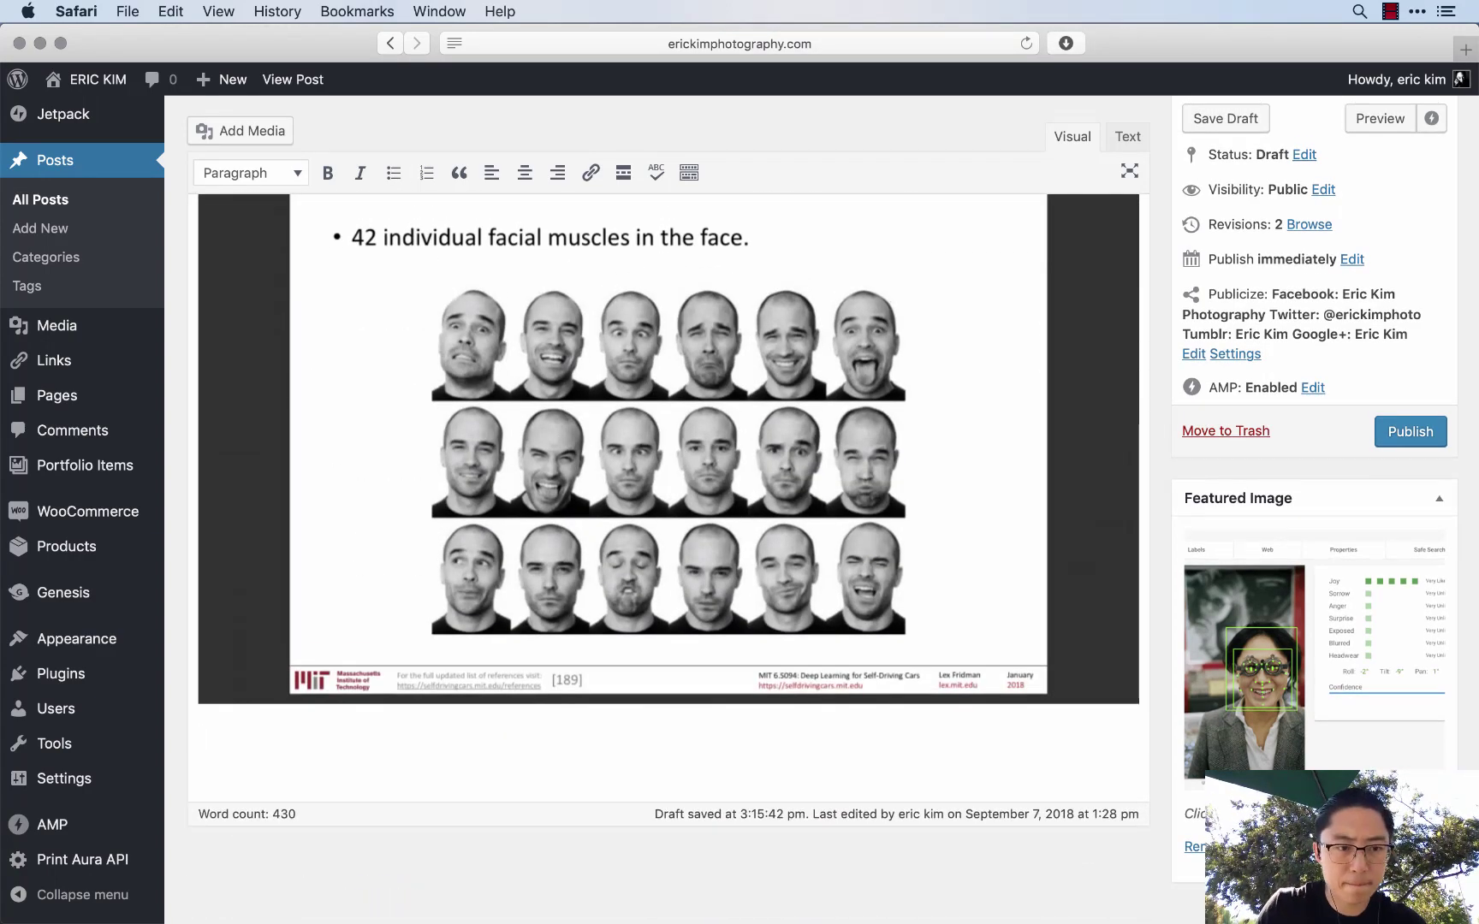
key(super+Tab)
click(1044, 813)
key(space)
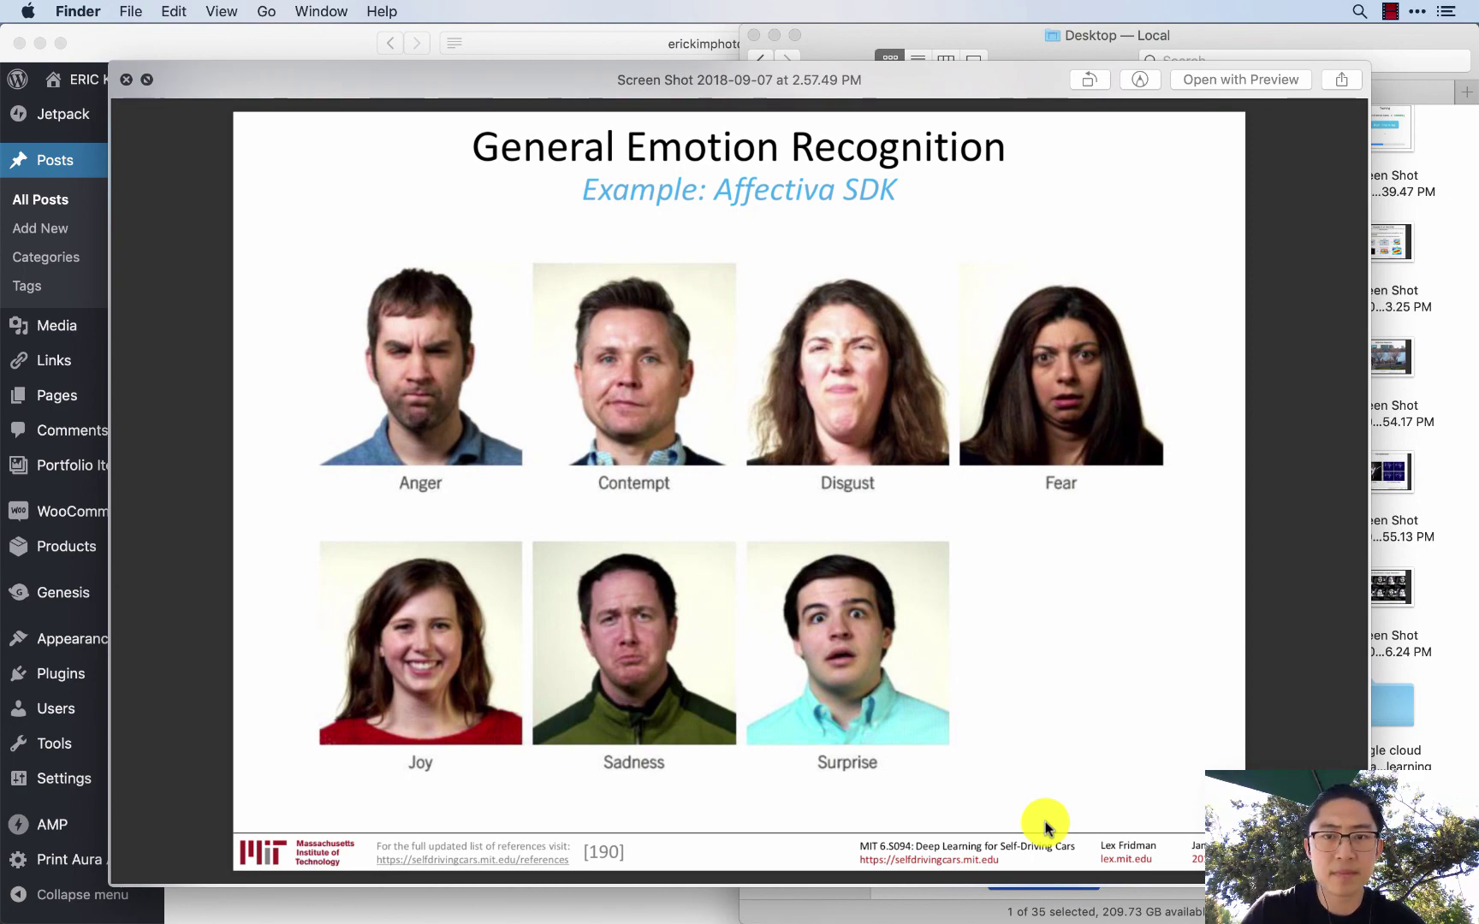
key(space)
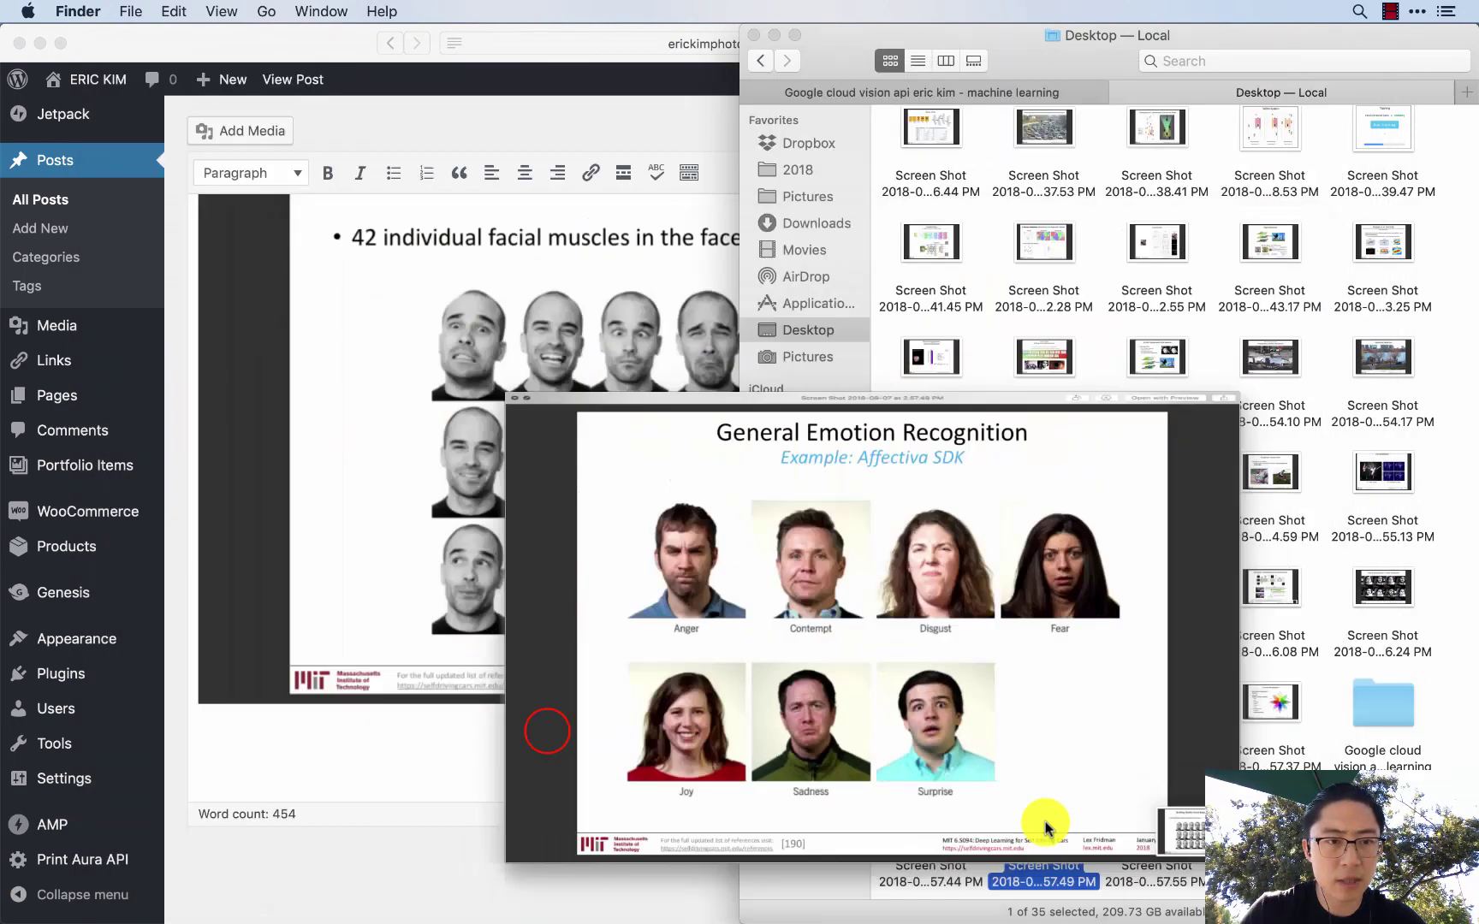
- Return to the post in Safari and write below the facial-muscles slide: "For example as a human being, I can tell these facial expressions are "fake"."
key(super+Tab)
text(For example a)
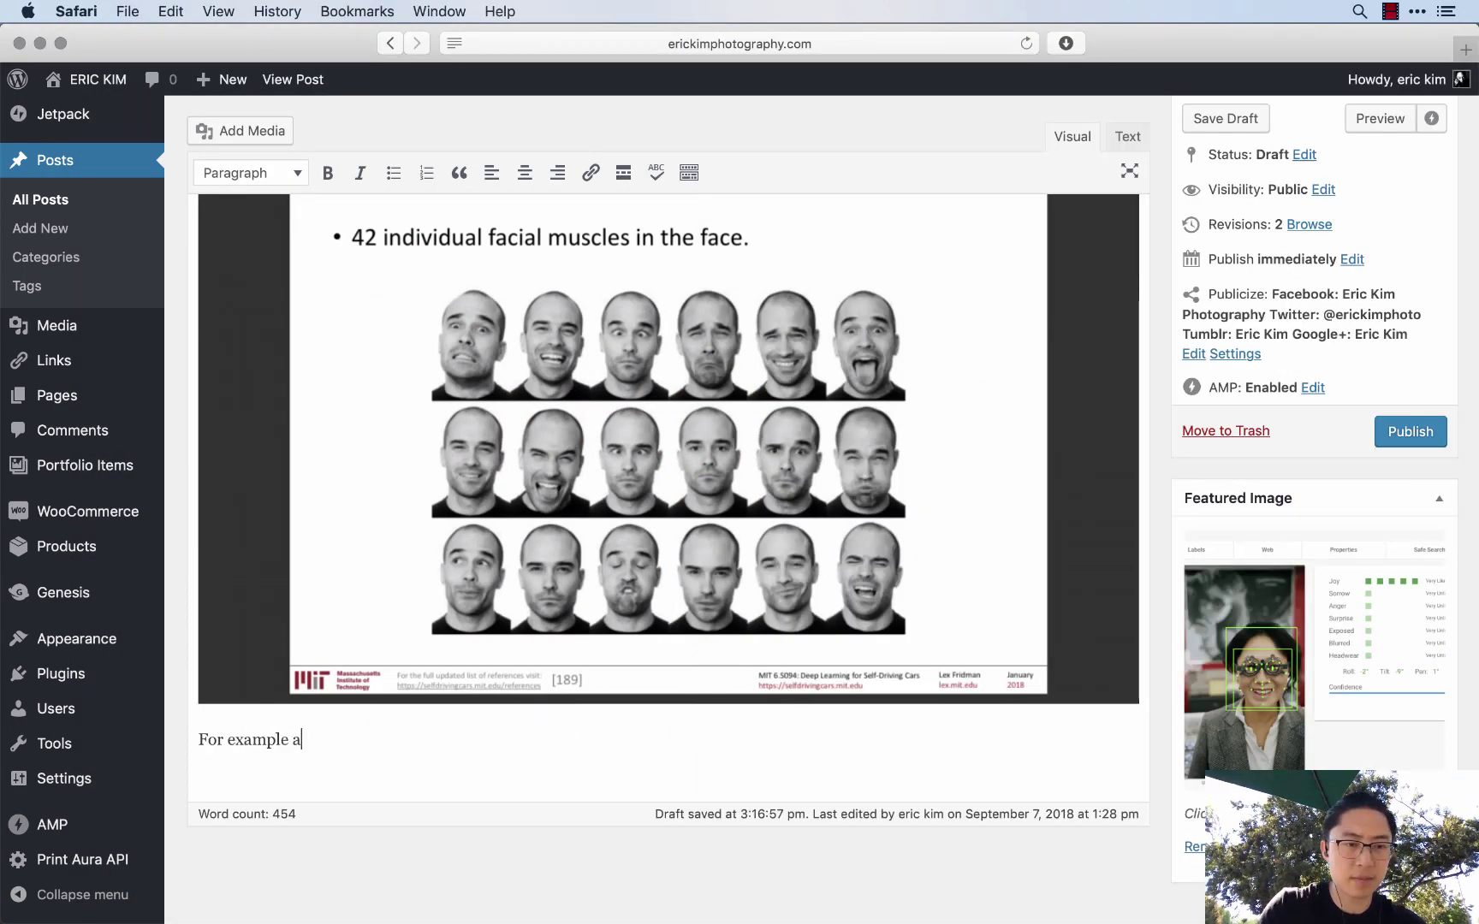
text(s a human being, I can)
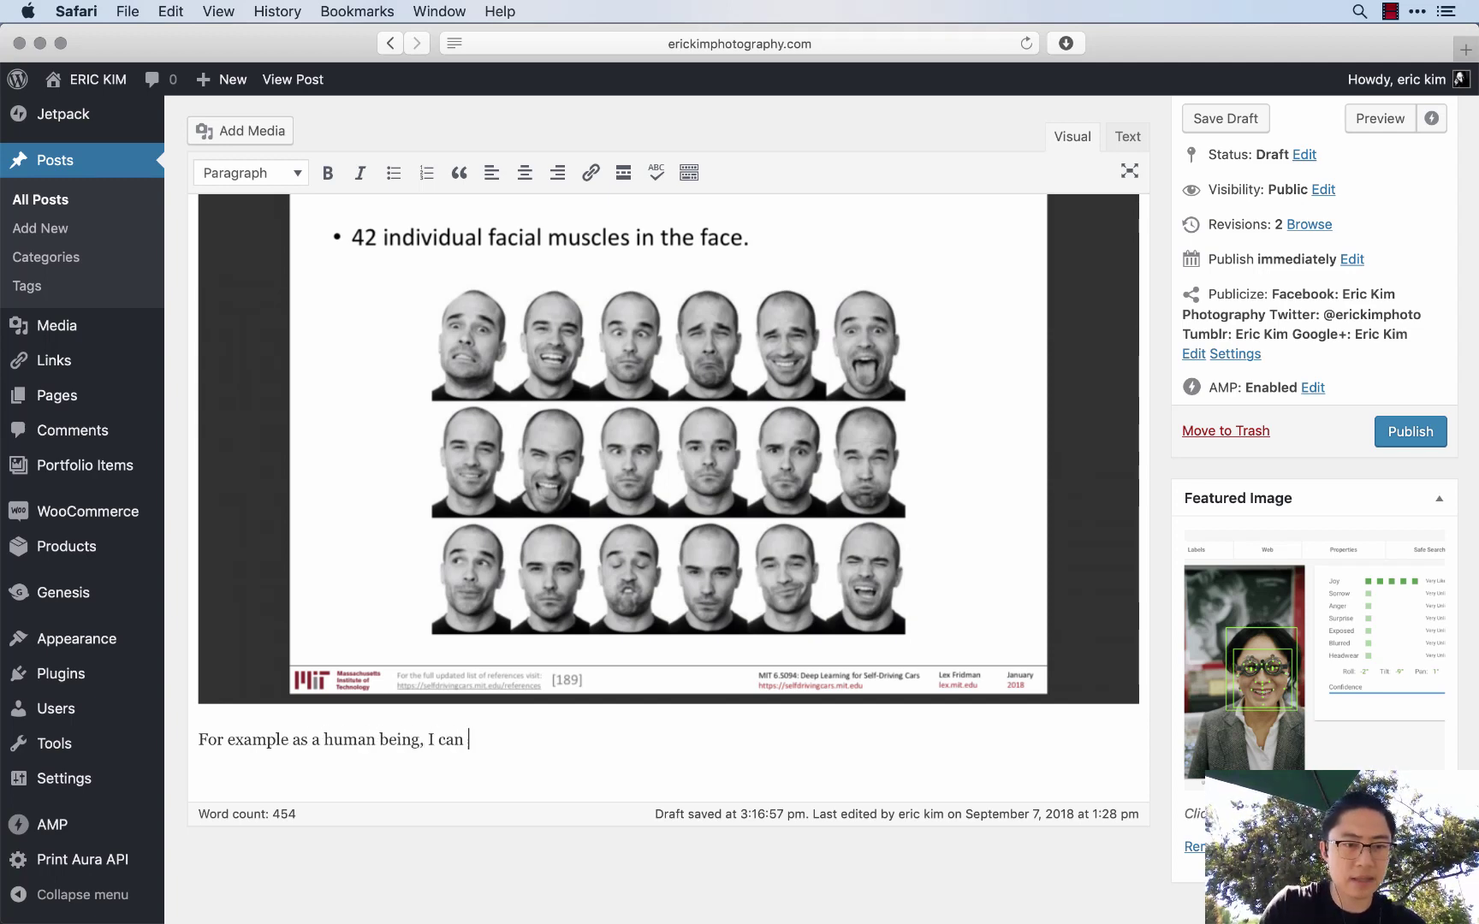
text( tell these faces are "fake)
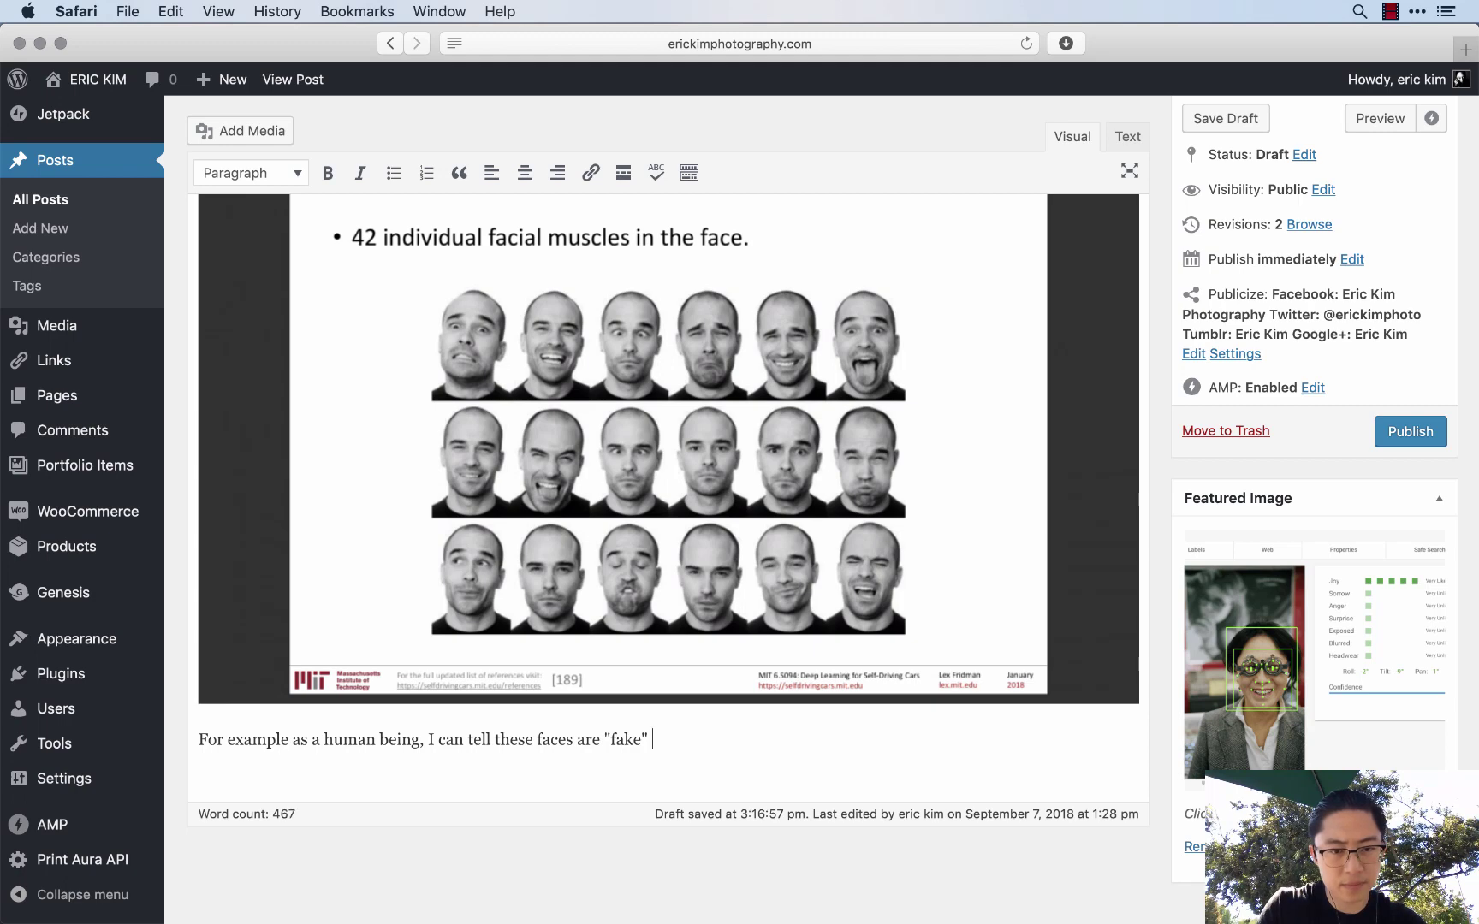
double_click(537, 739)
text(facial)
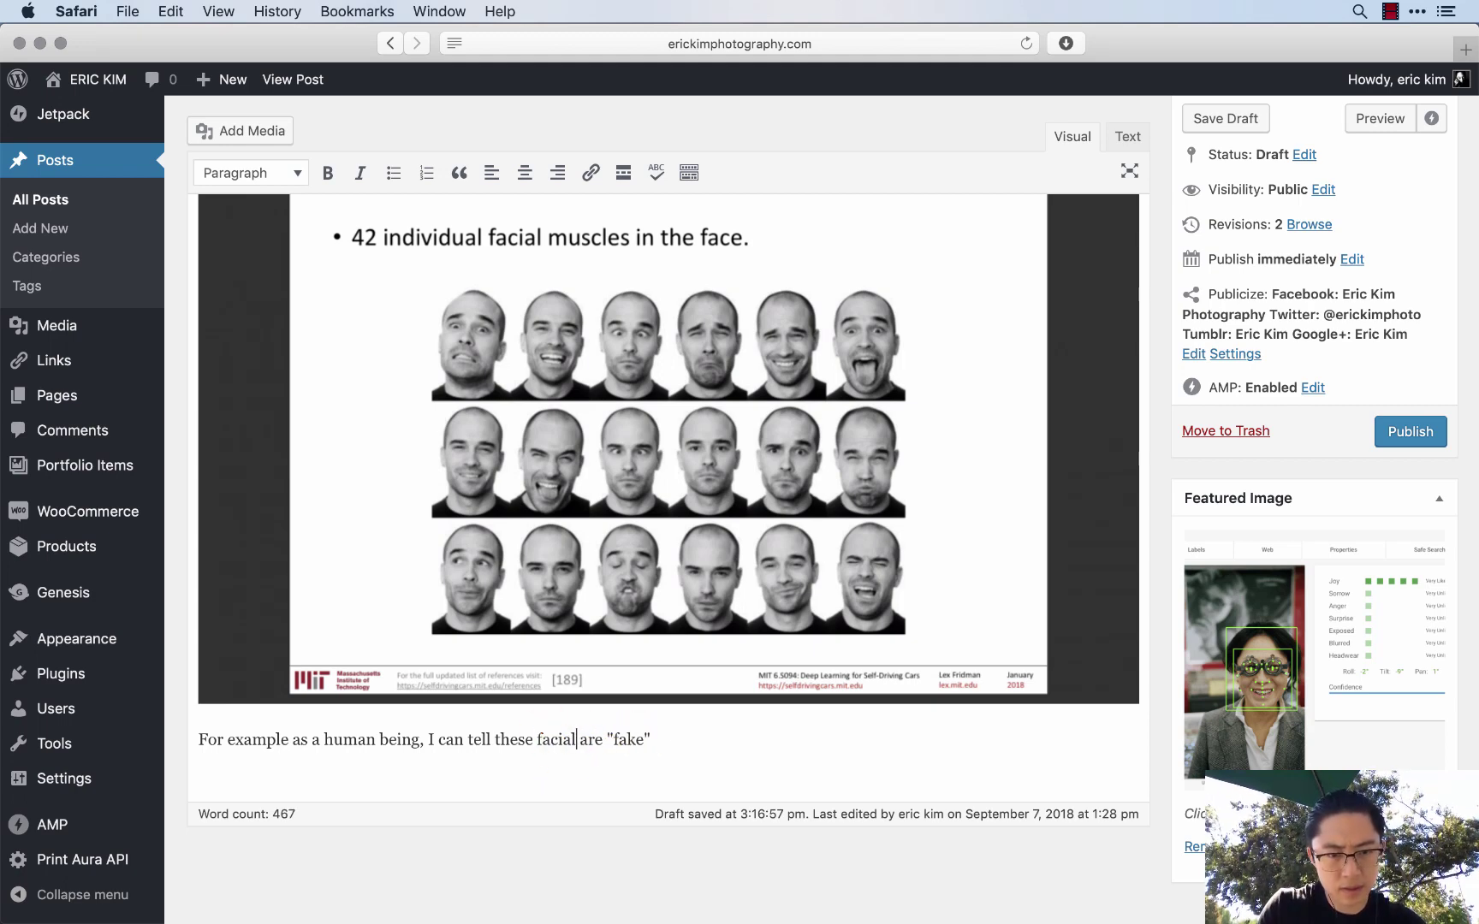
text( expressions )
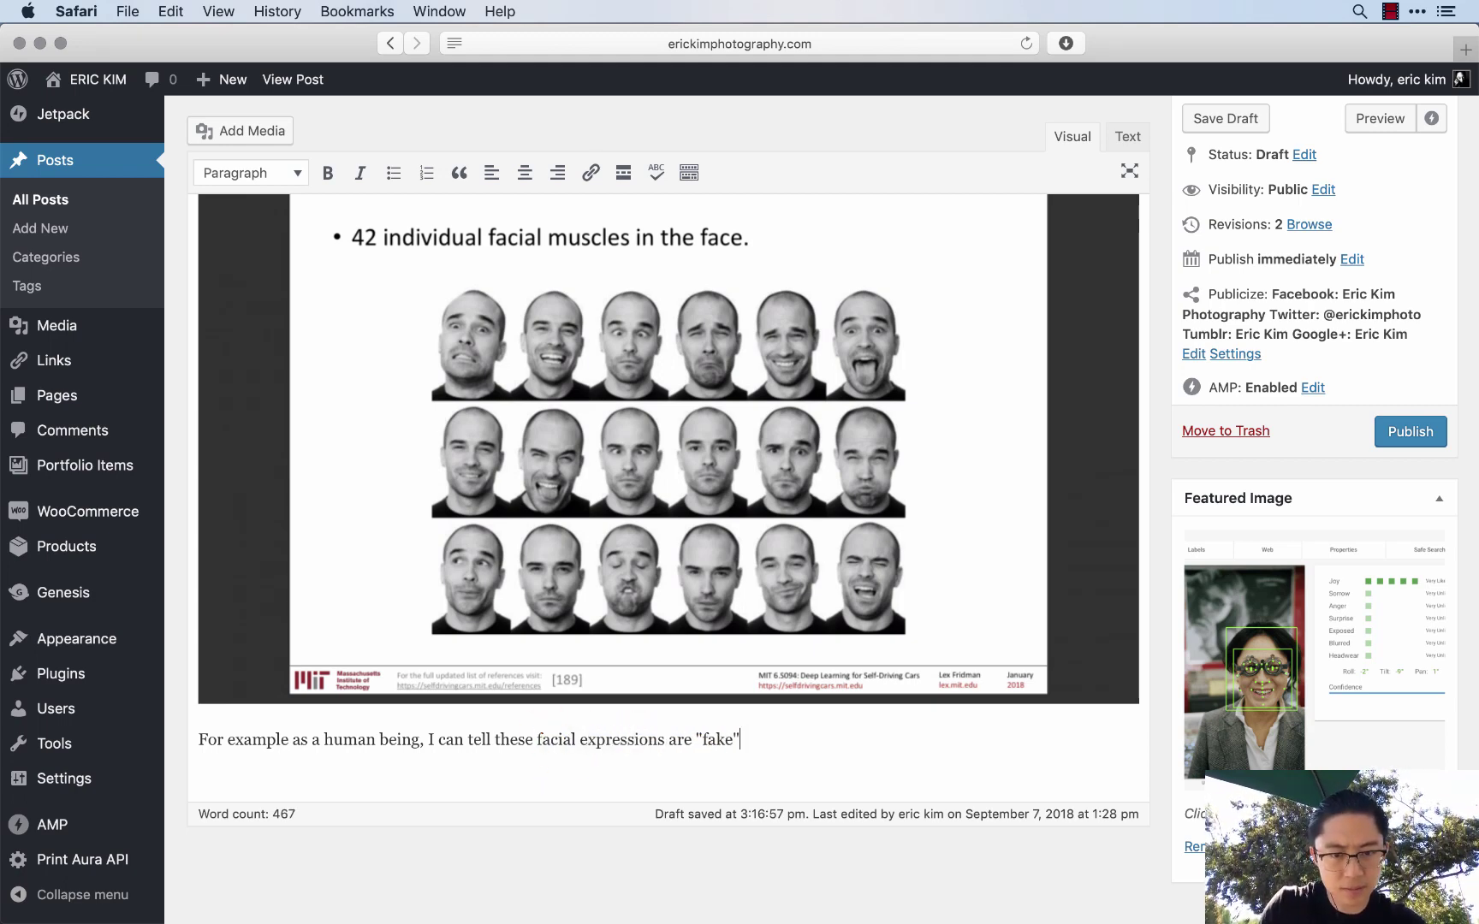
text(.)
key(Return)
- Upload the 2.57.49 PM emotion screenshot from Finder to the post's media library, and preview the 2.57.55 PM screenshot
key(super+Tab)
drag(1032, 812, 522, 759)
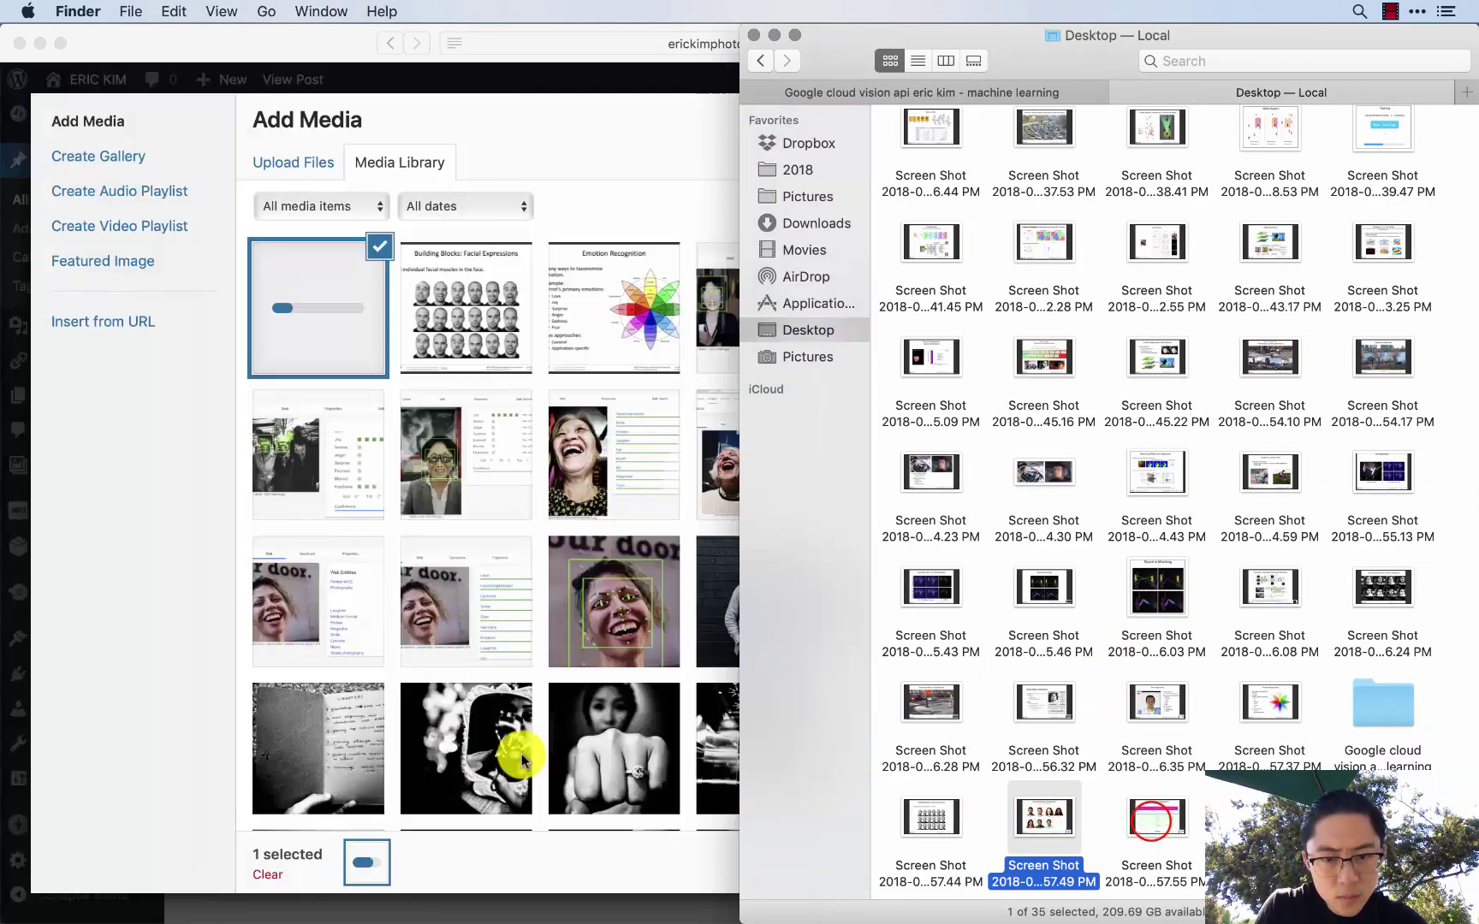
click(1149, 820)
key(space)
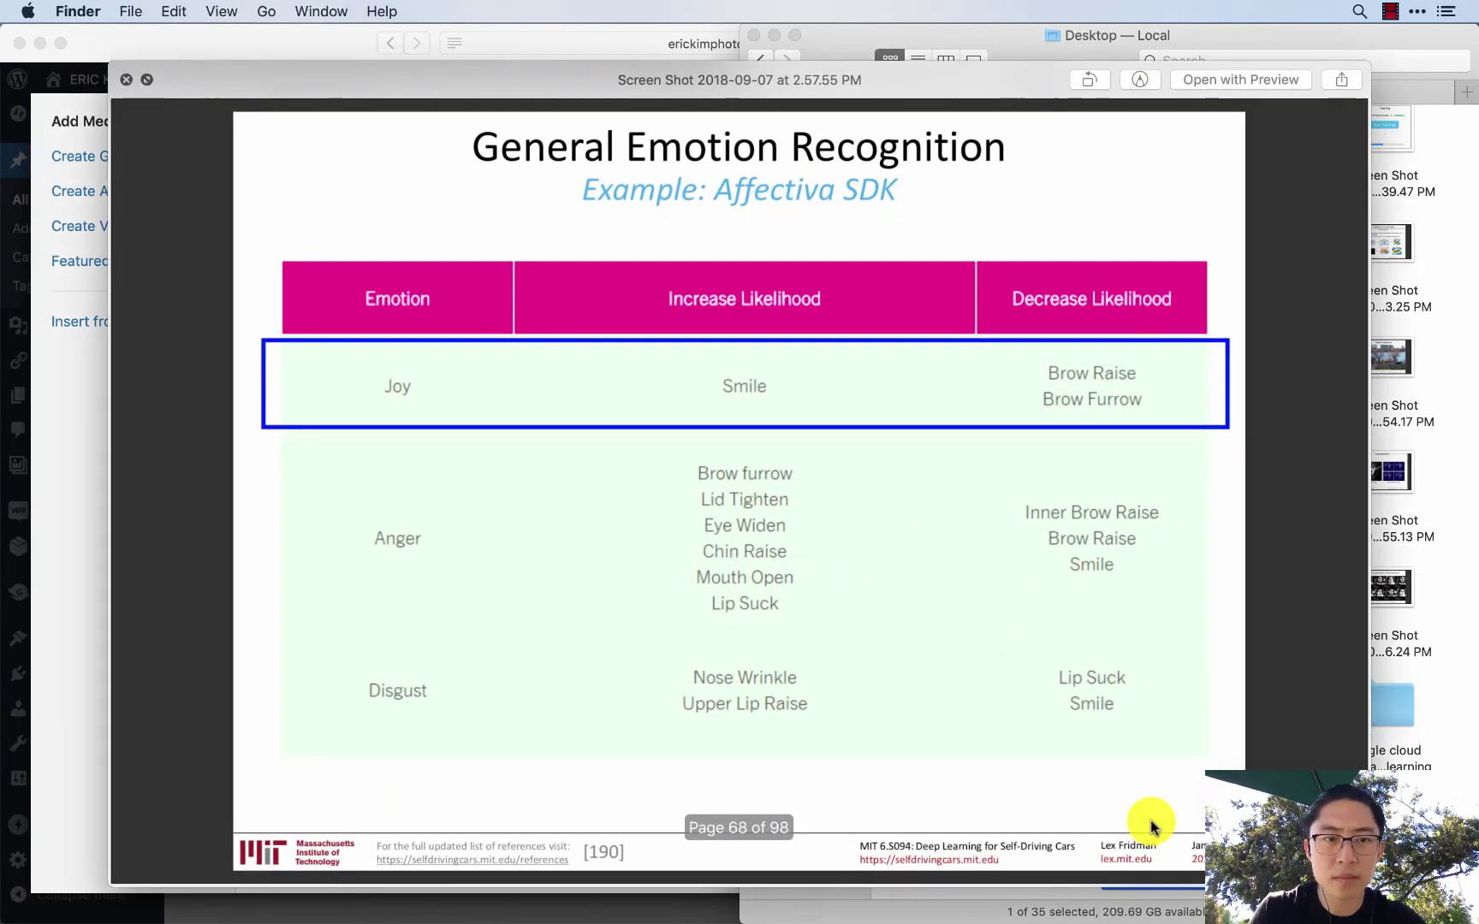
key(space)
- Open erickimphotography.com in a new Safari tab, look through the home page, and go to its blog
key(super+Tab)
key(super+t)
text(e)
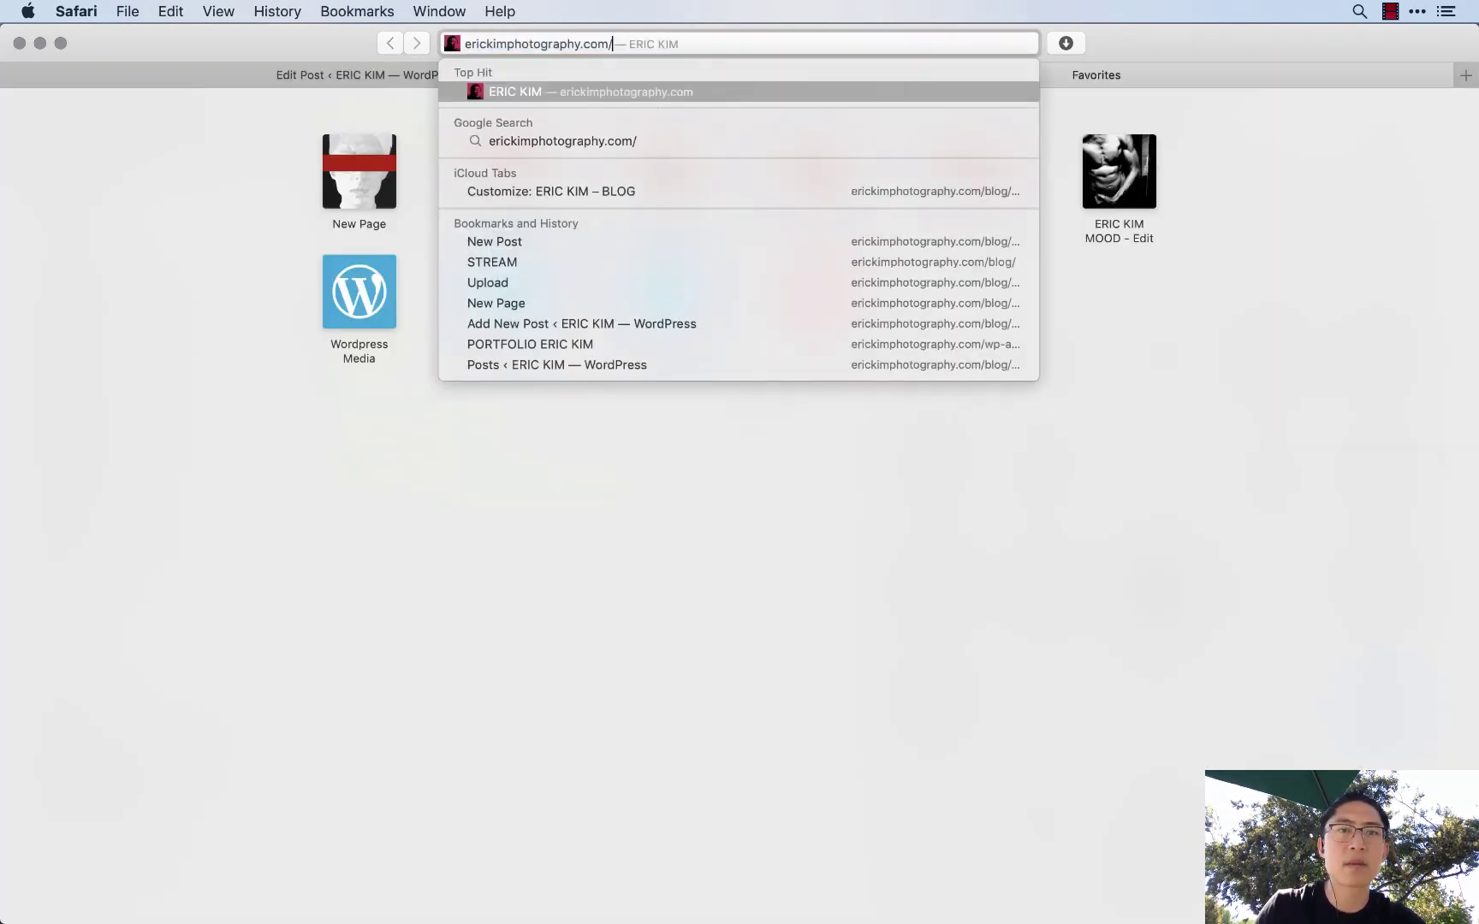
key(Return)
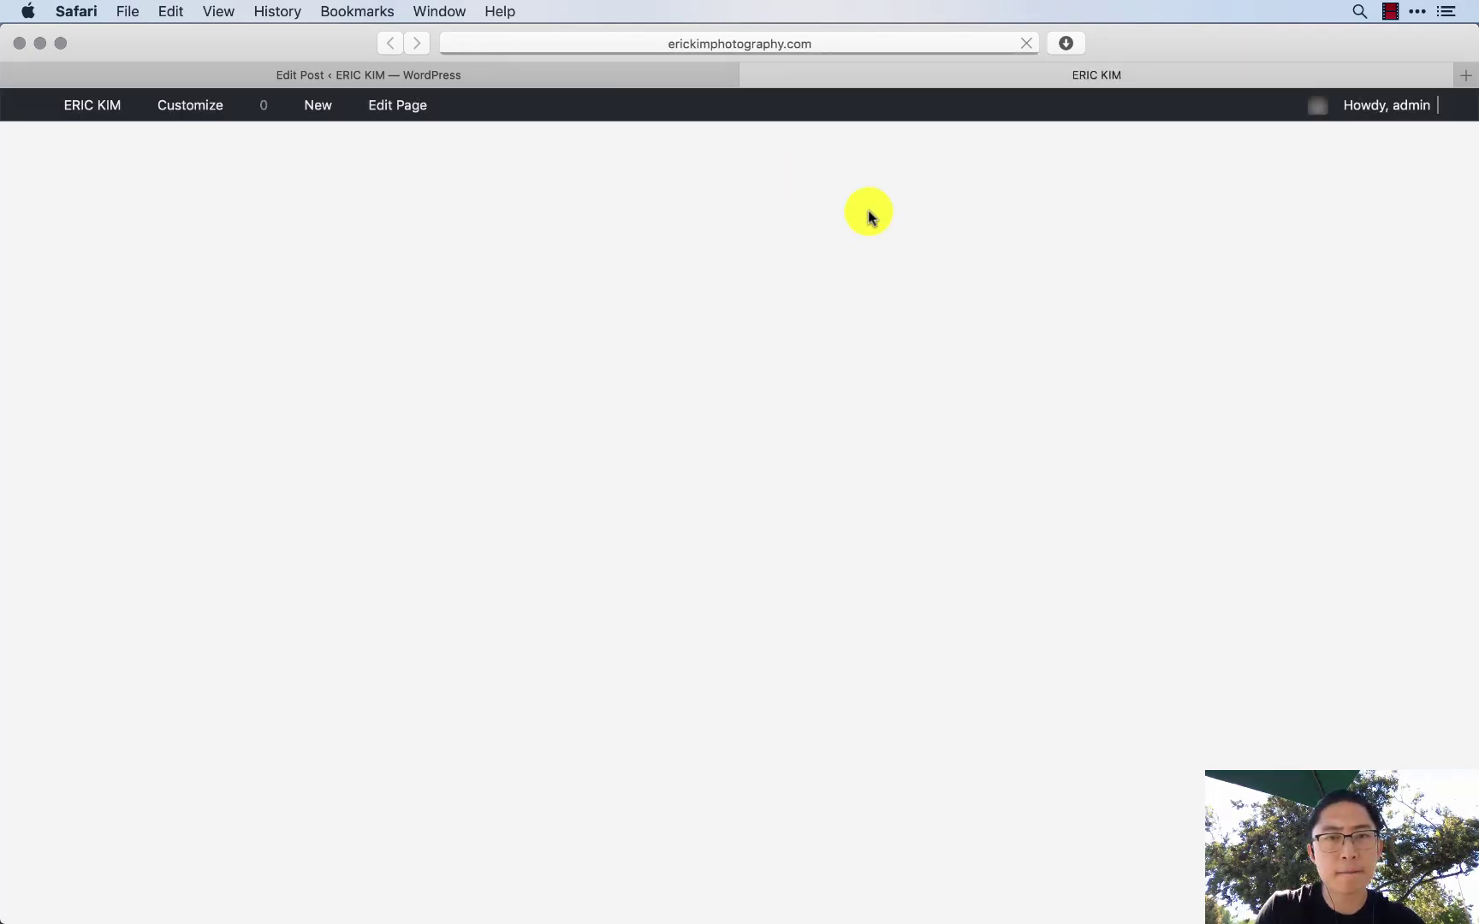
scroll(1063, 631, down, 10)
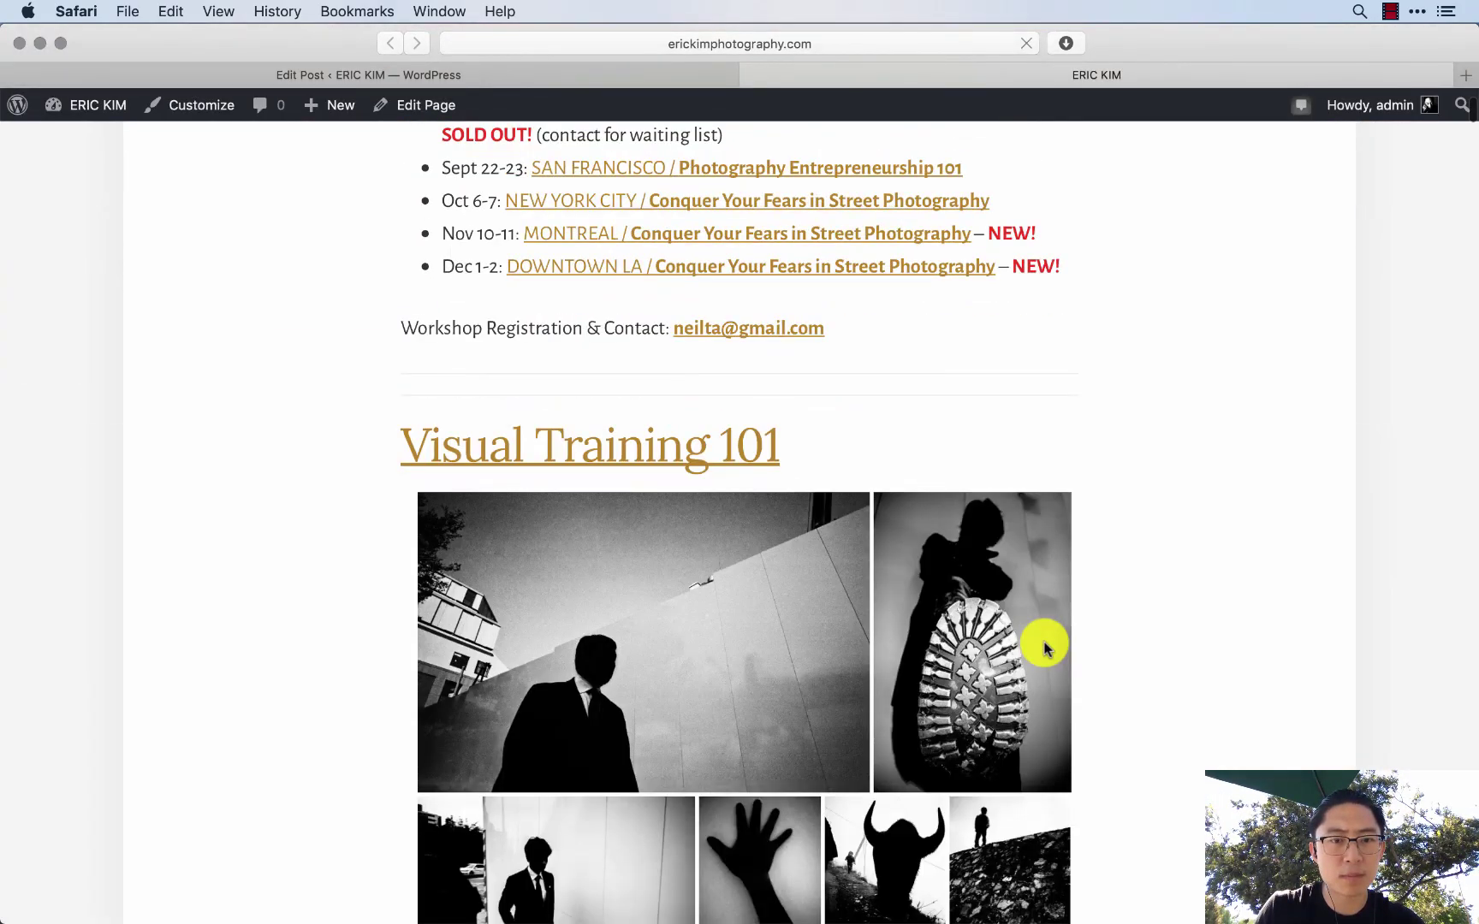
scroll(1044, 648, down, 15)
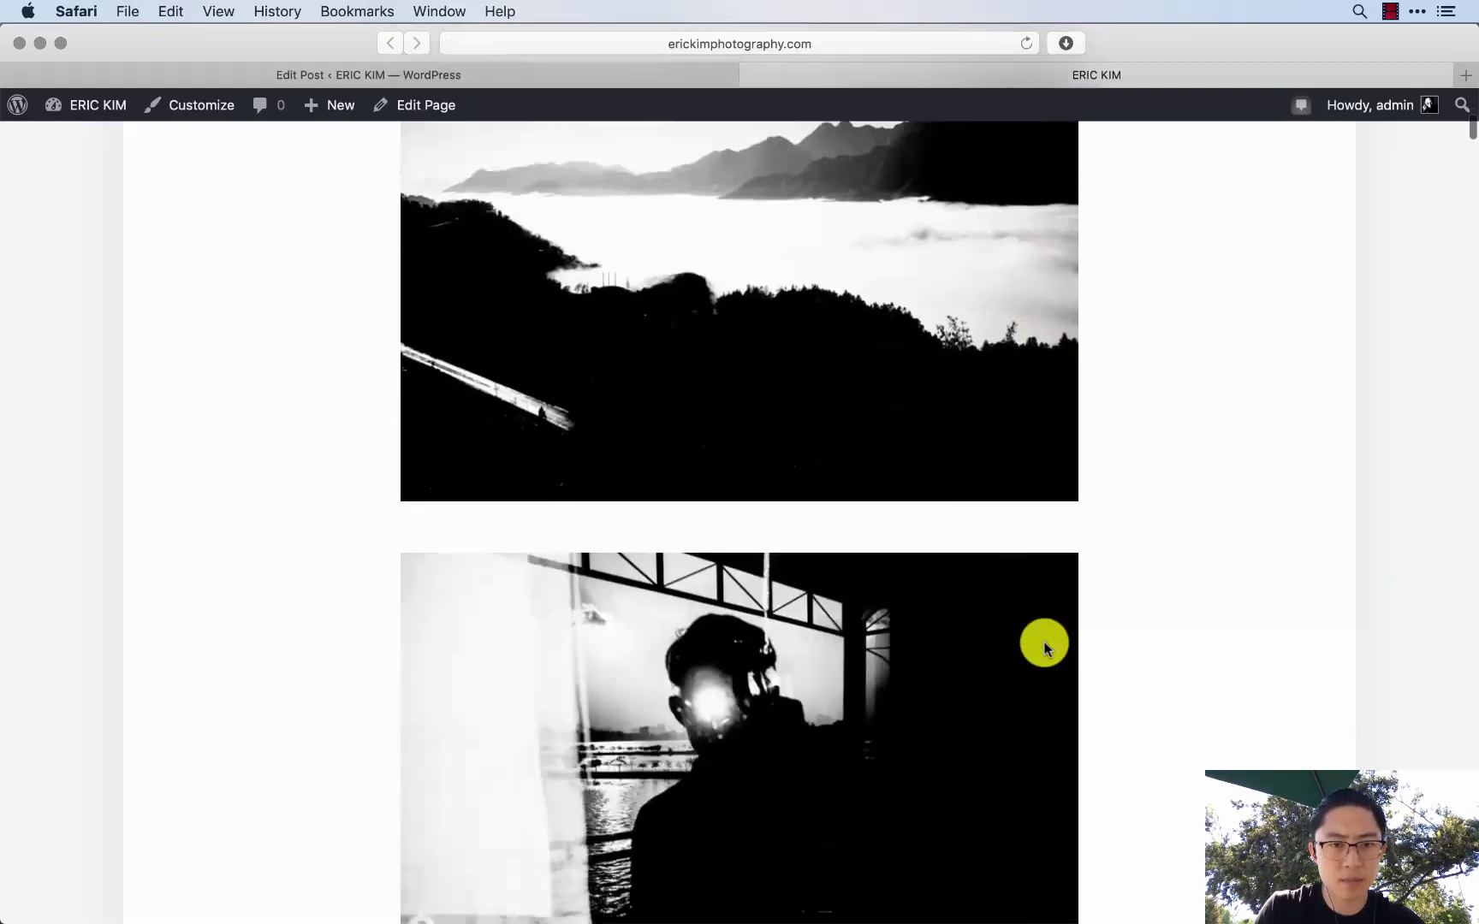
scroll(1044, 647, up, 20)
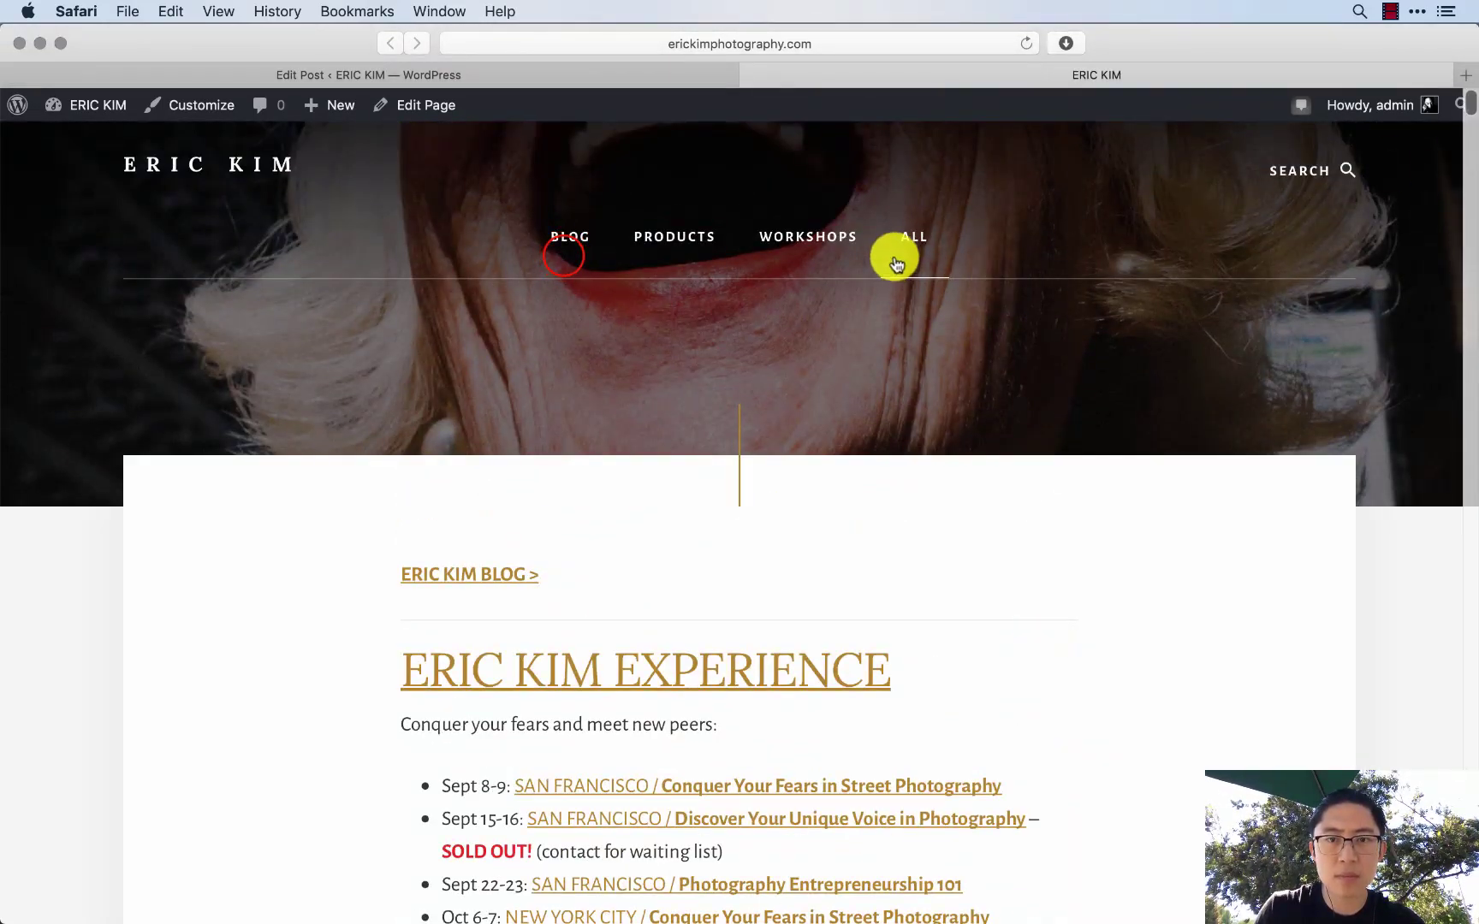
click(566, 257)
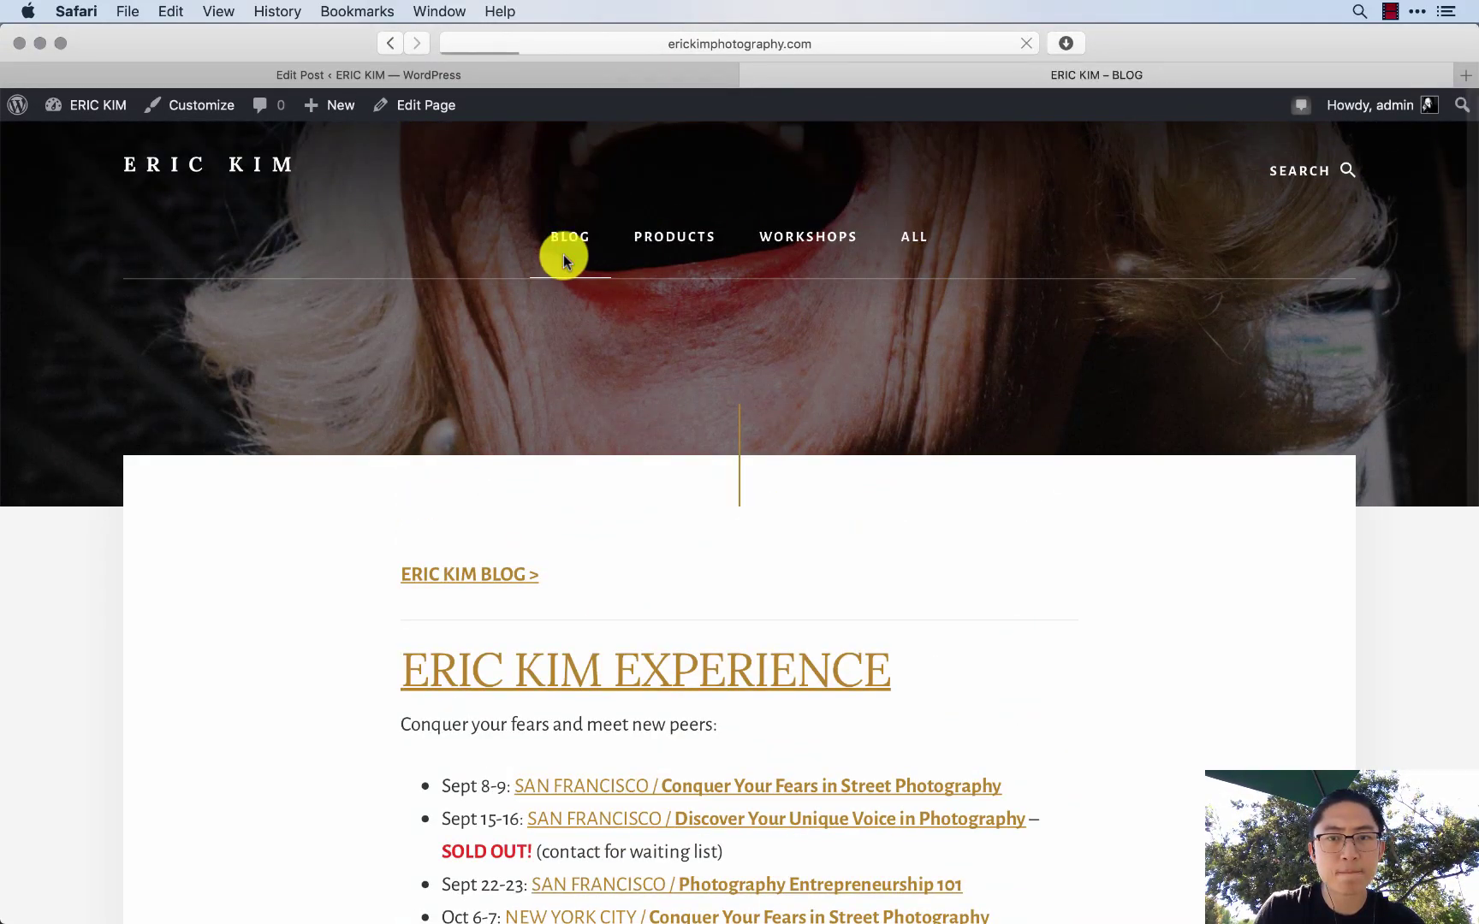
- Open the article "What Can AI (and AlphaGo) Teach us About Being Human?" from the blog page
scroll(951, 502, down, 6)
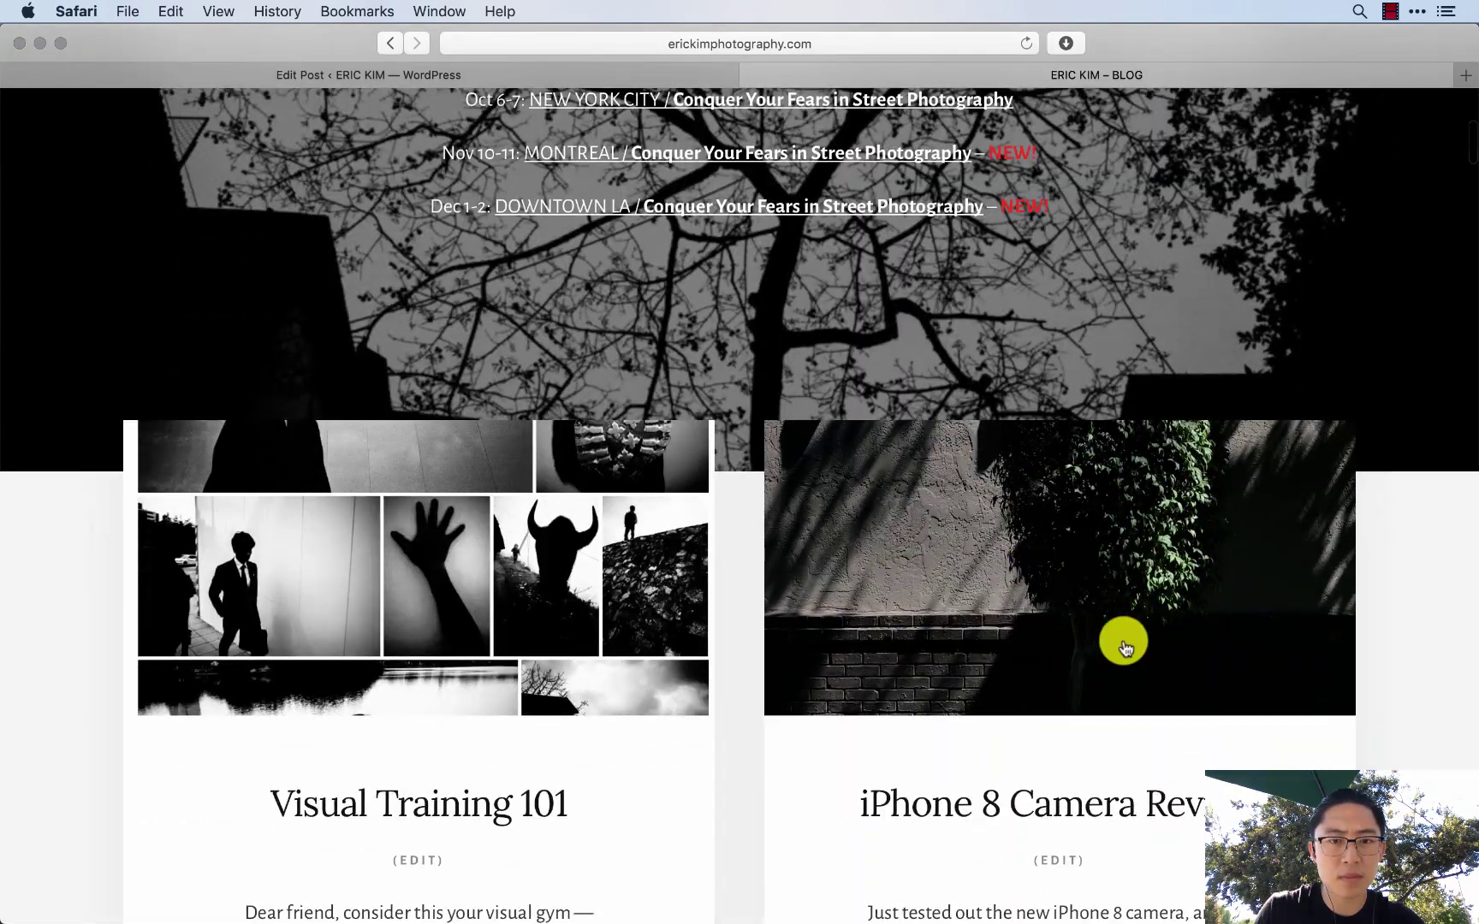
scroll(941, 616, down, 5)
click(544, 379)
scroll(544, 379, down, 10)
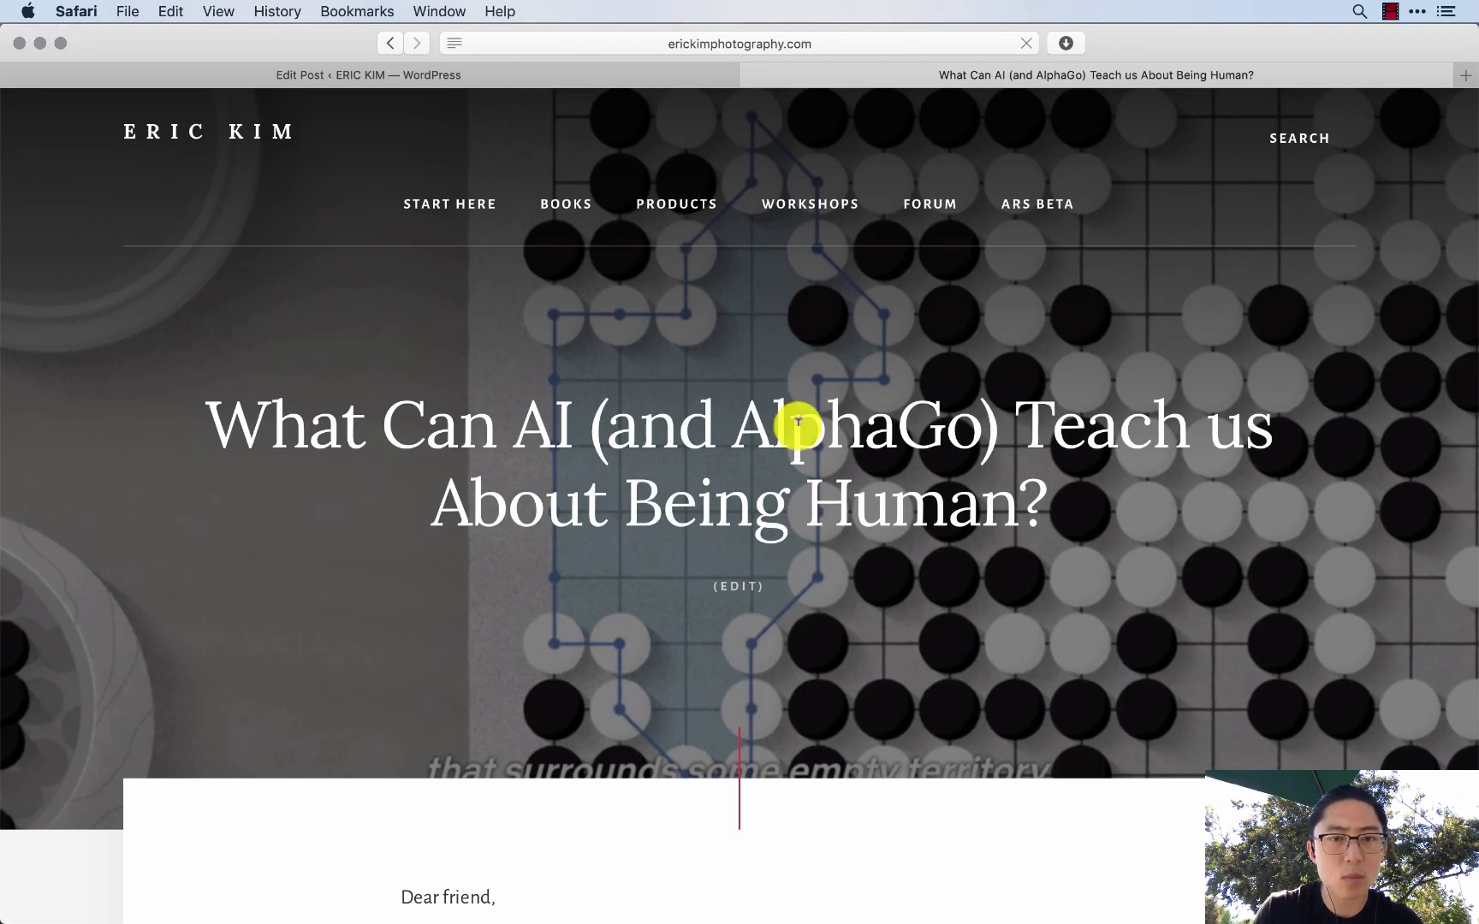
- Return to the post editor and insert the selected "General Emotion Recognition" screenshot into the post
key(ctrl+shift+Tab)
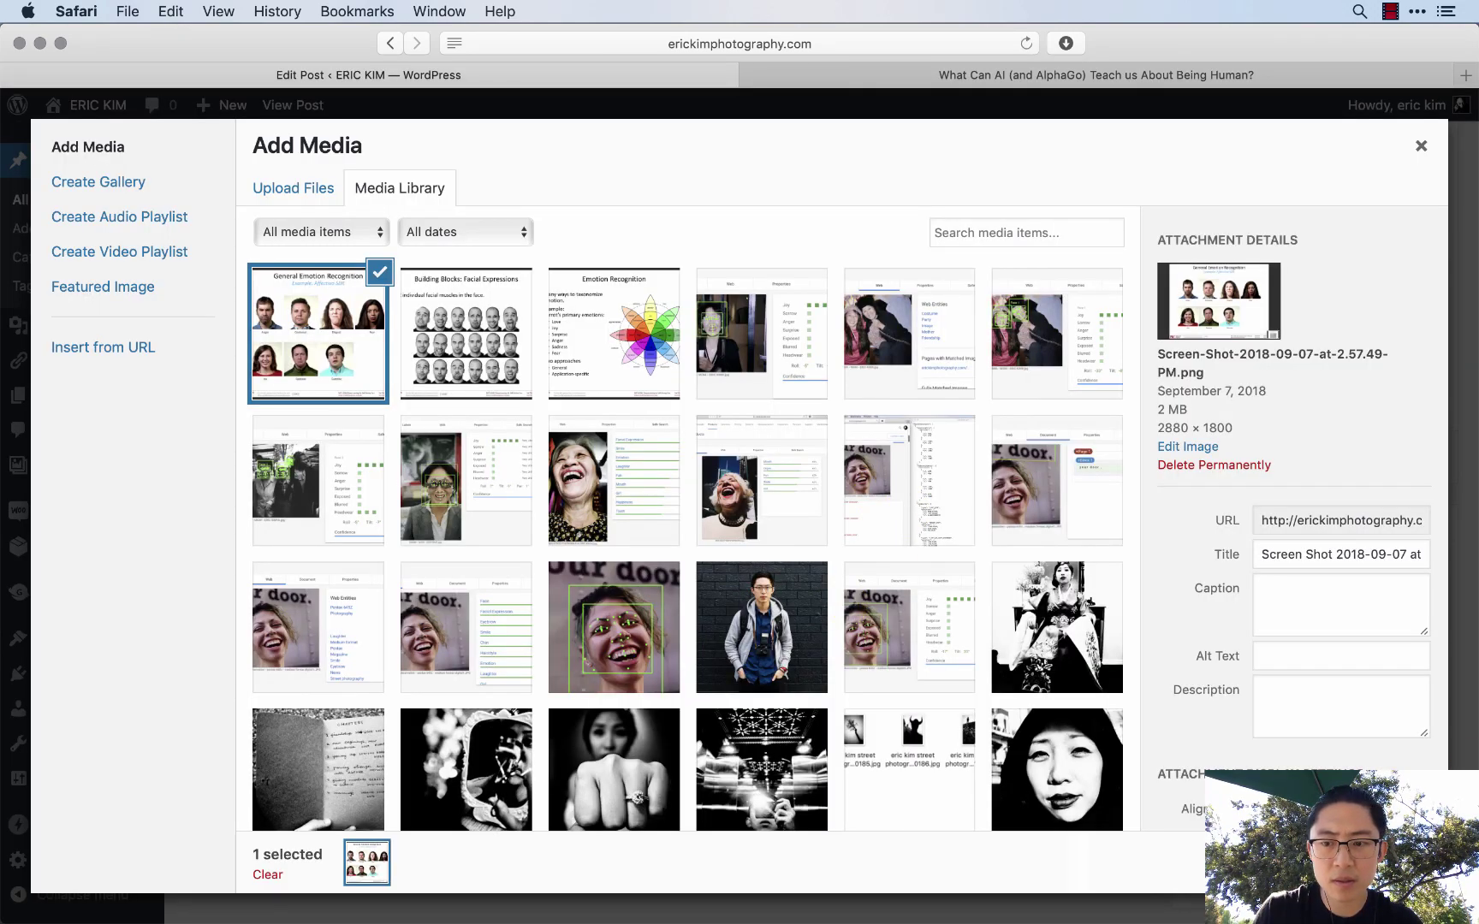
click(1386, 866)
scroll(787, 667, down, 5)
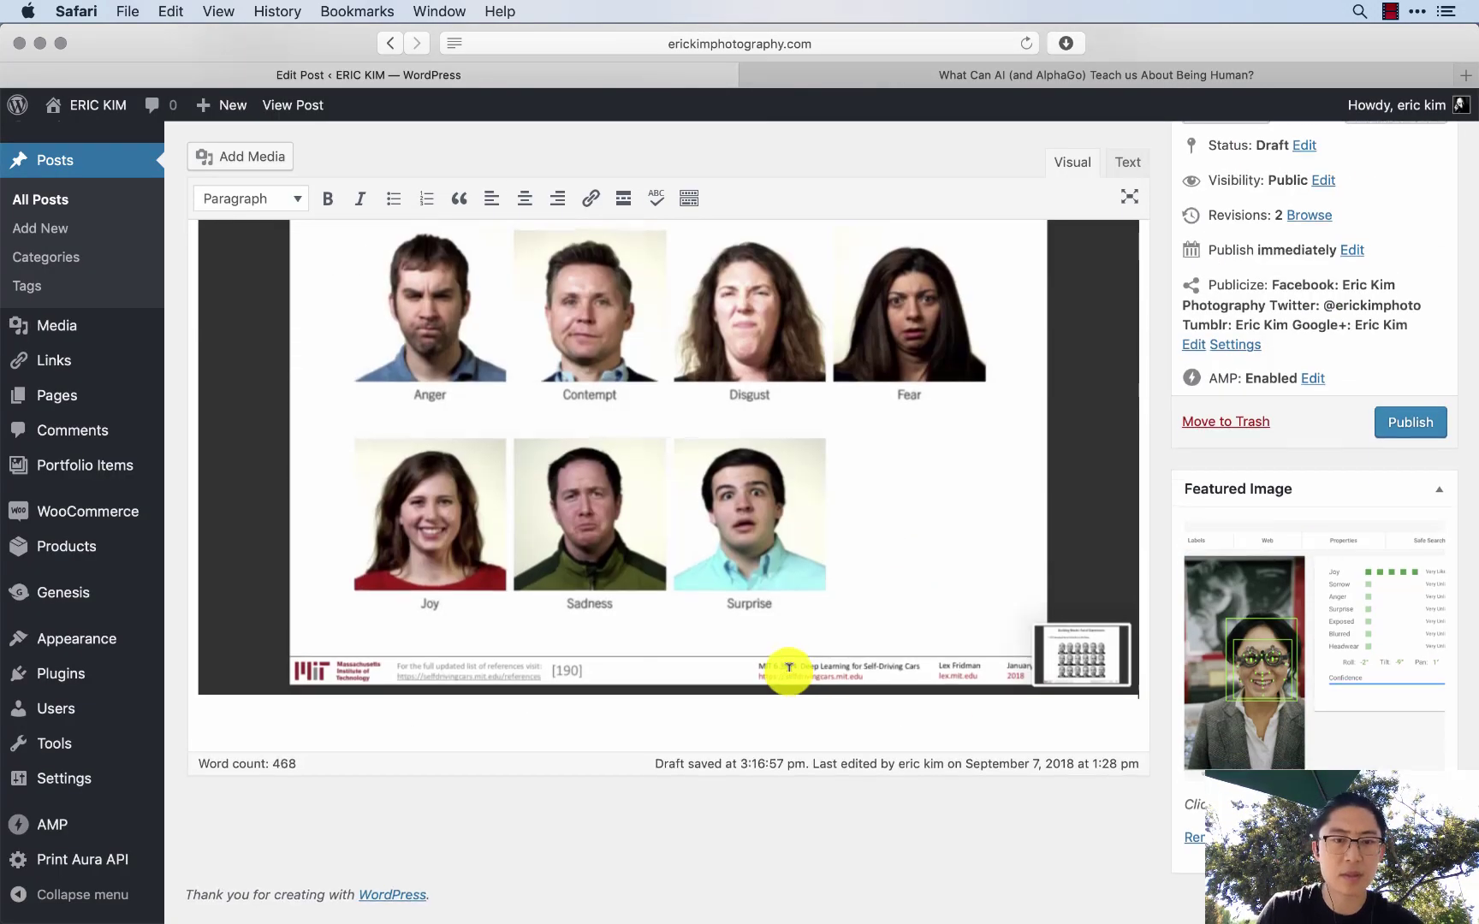
- Add a paragraph below the image reading "But these are some "real" facial expressions I experienced when I saw the Alphago documentary:"
click(788, 668)
key(Return)
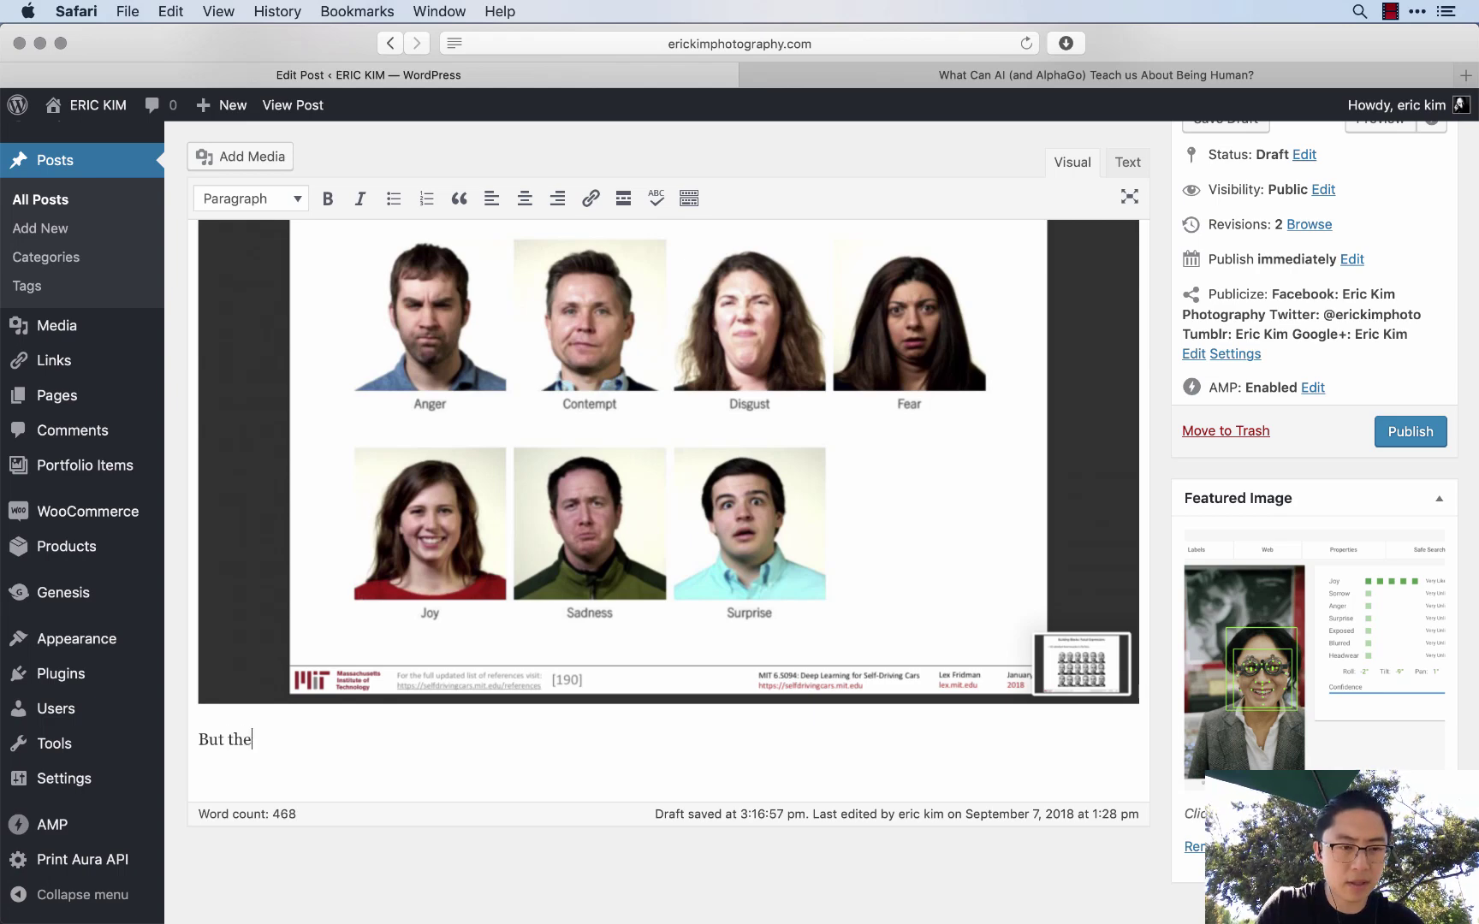
text(But these are some "real" fac)
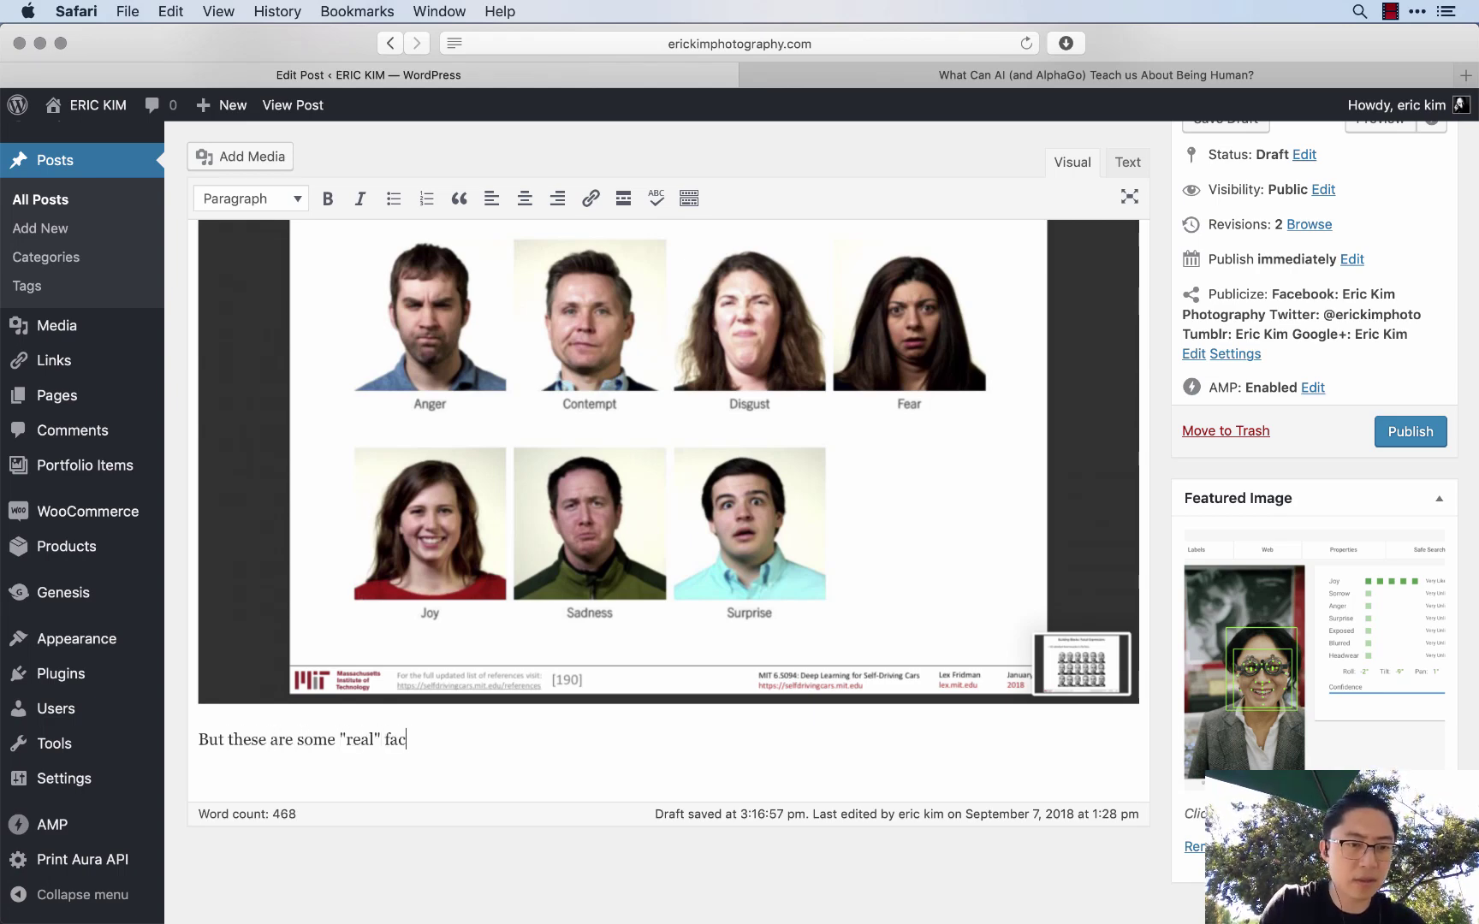
text(ial expressions I watc)
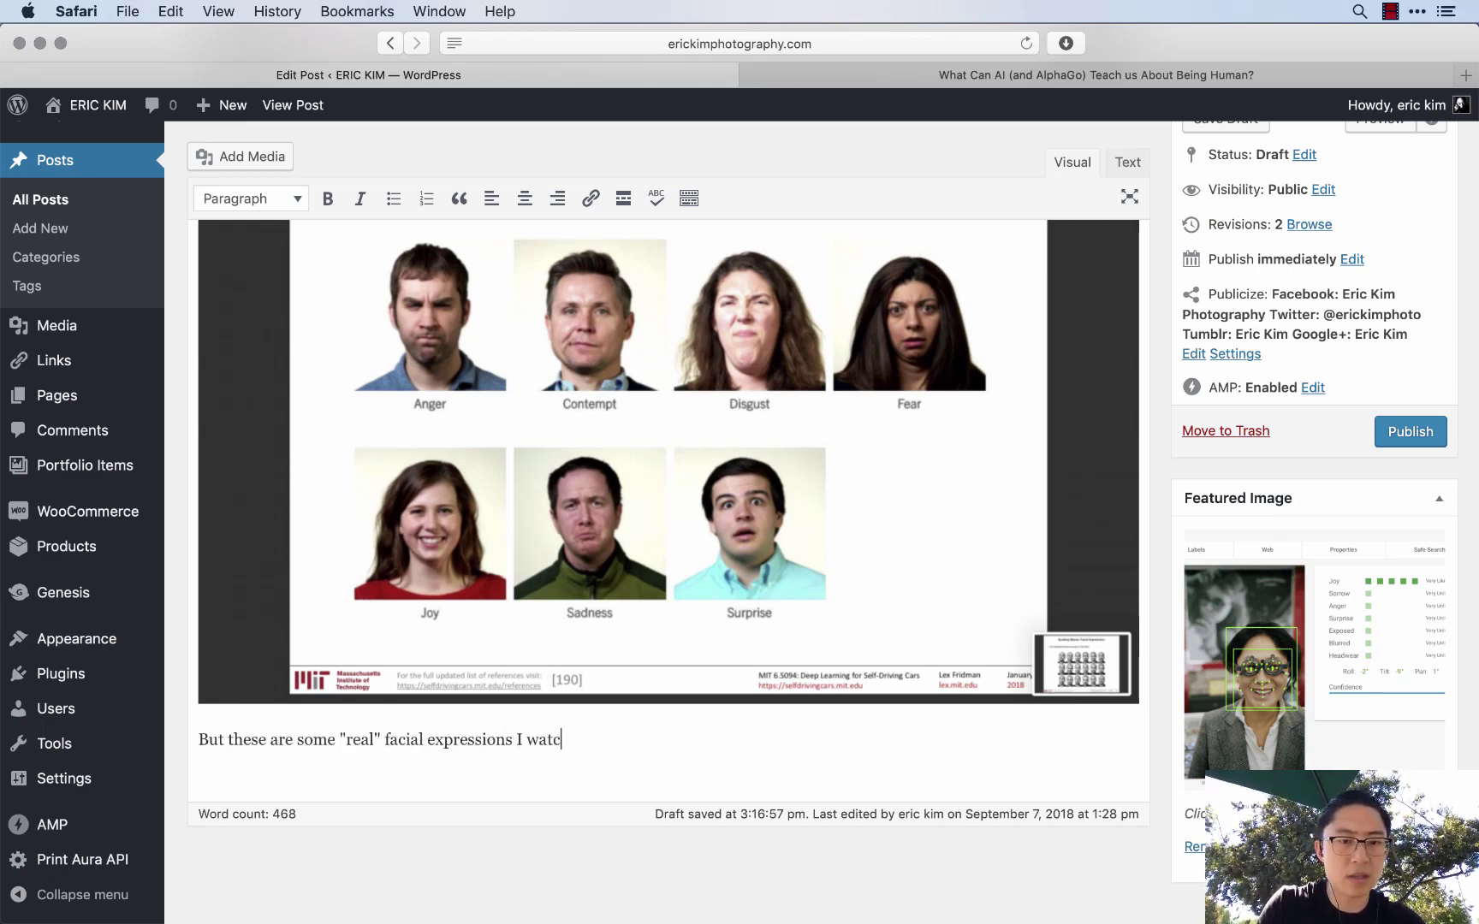
key(BackSpace)
key(BackSpace)
key(BackSpace)
key(BackSpace)
key(BackSpace)
key(BackSpace)
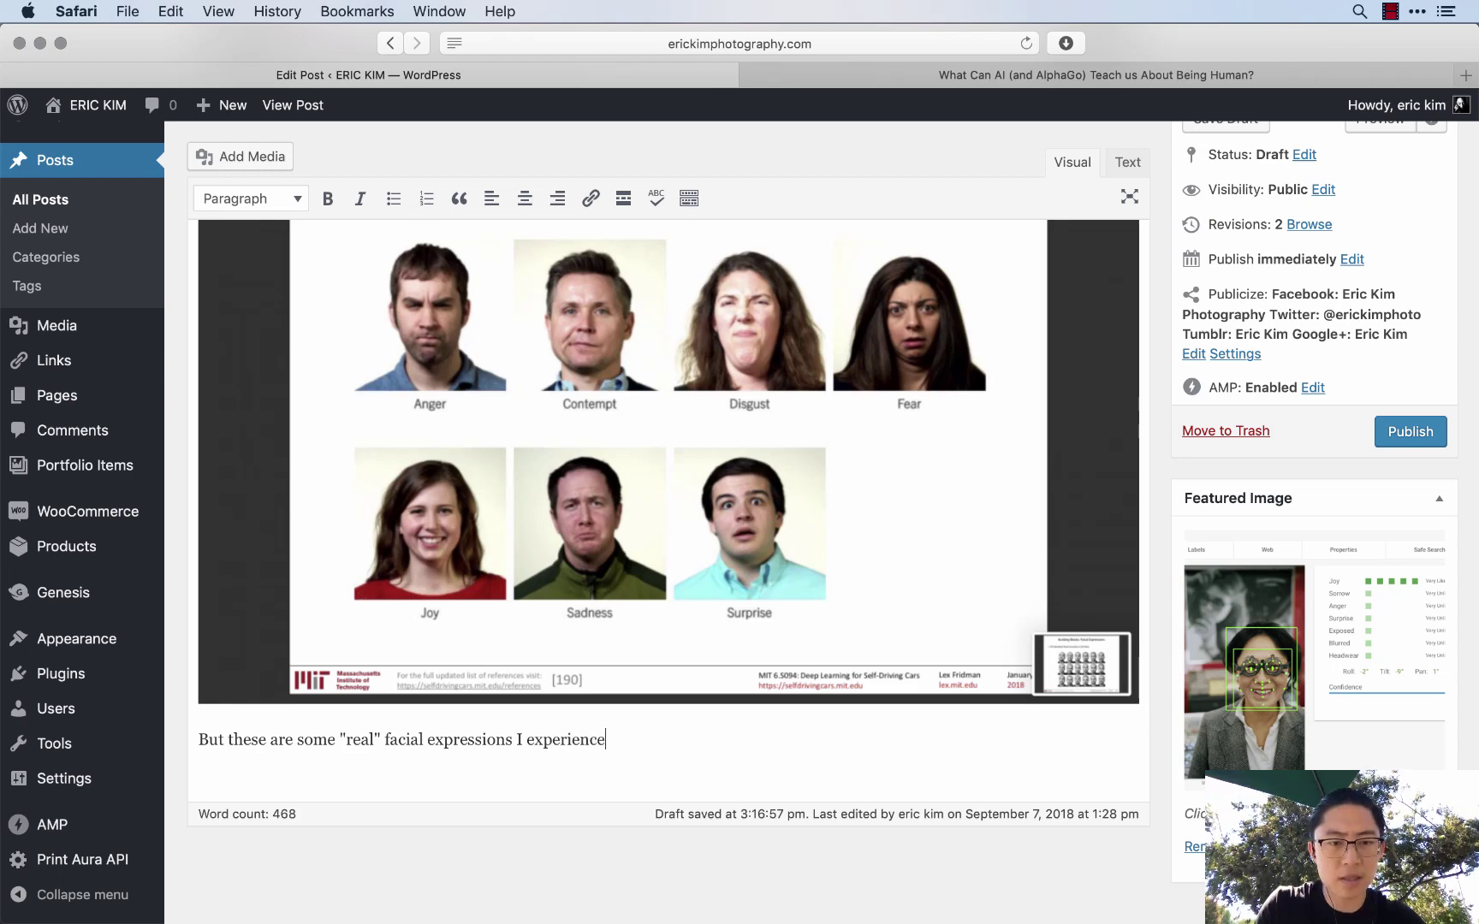
text(experienced when I saw the Alp)
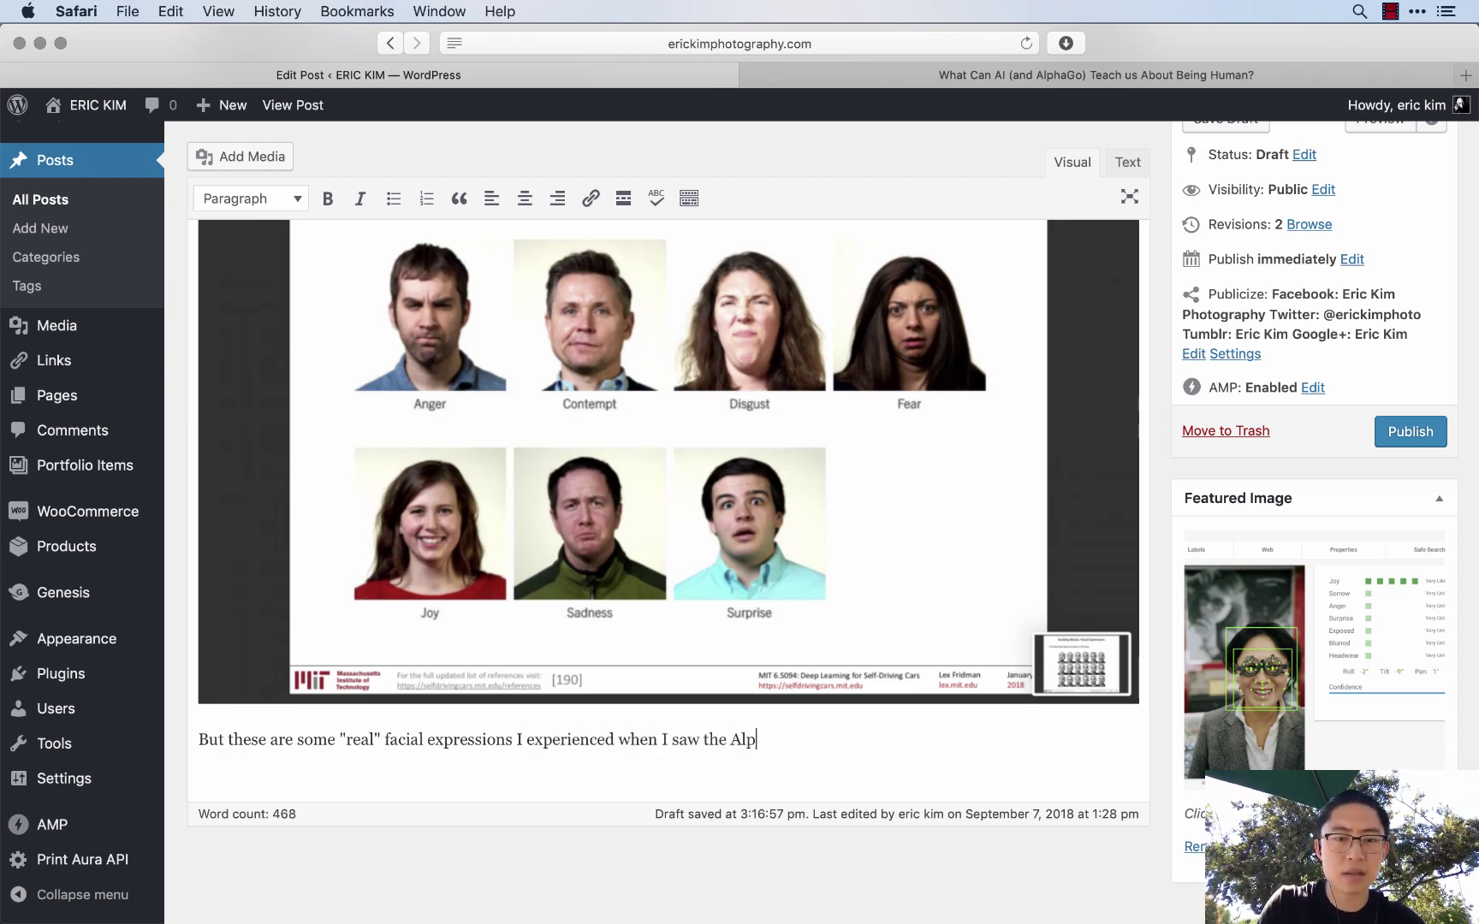
text(hago documentary:)
key(Return)
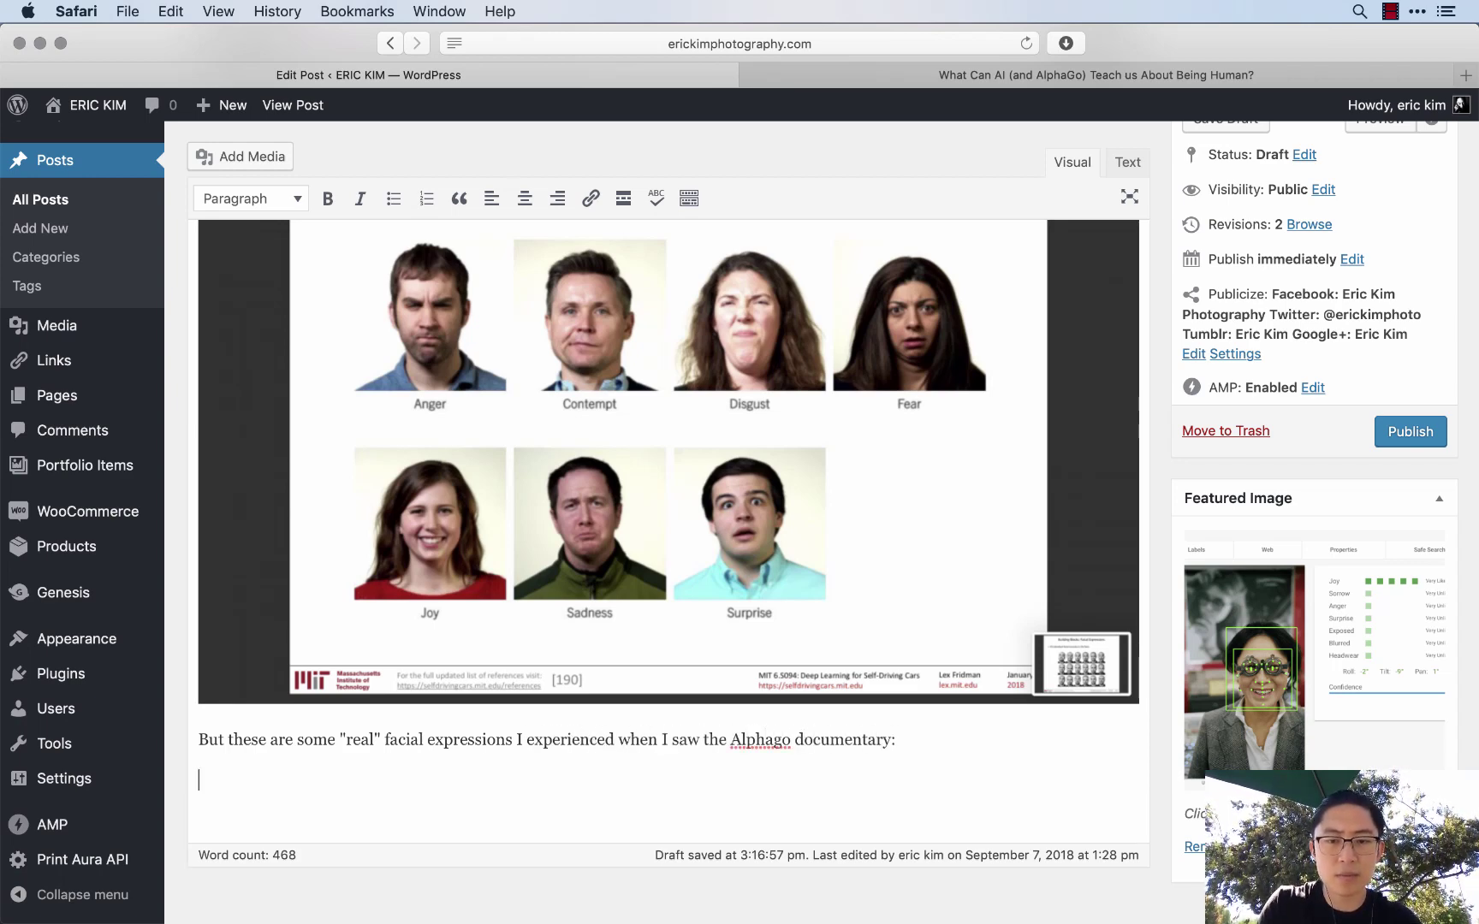
- Copy the open AlphaGo article's address and start a link on the words "Alphago documentary" in the new paragraph
key(ctrl+Tab)
key(super+l)
key(ctrl+shift+Tab)
click(732, 746)
double_click(732, 746)
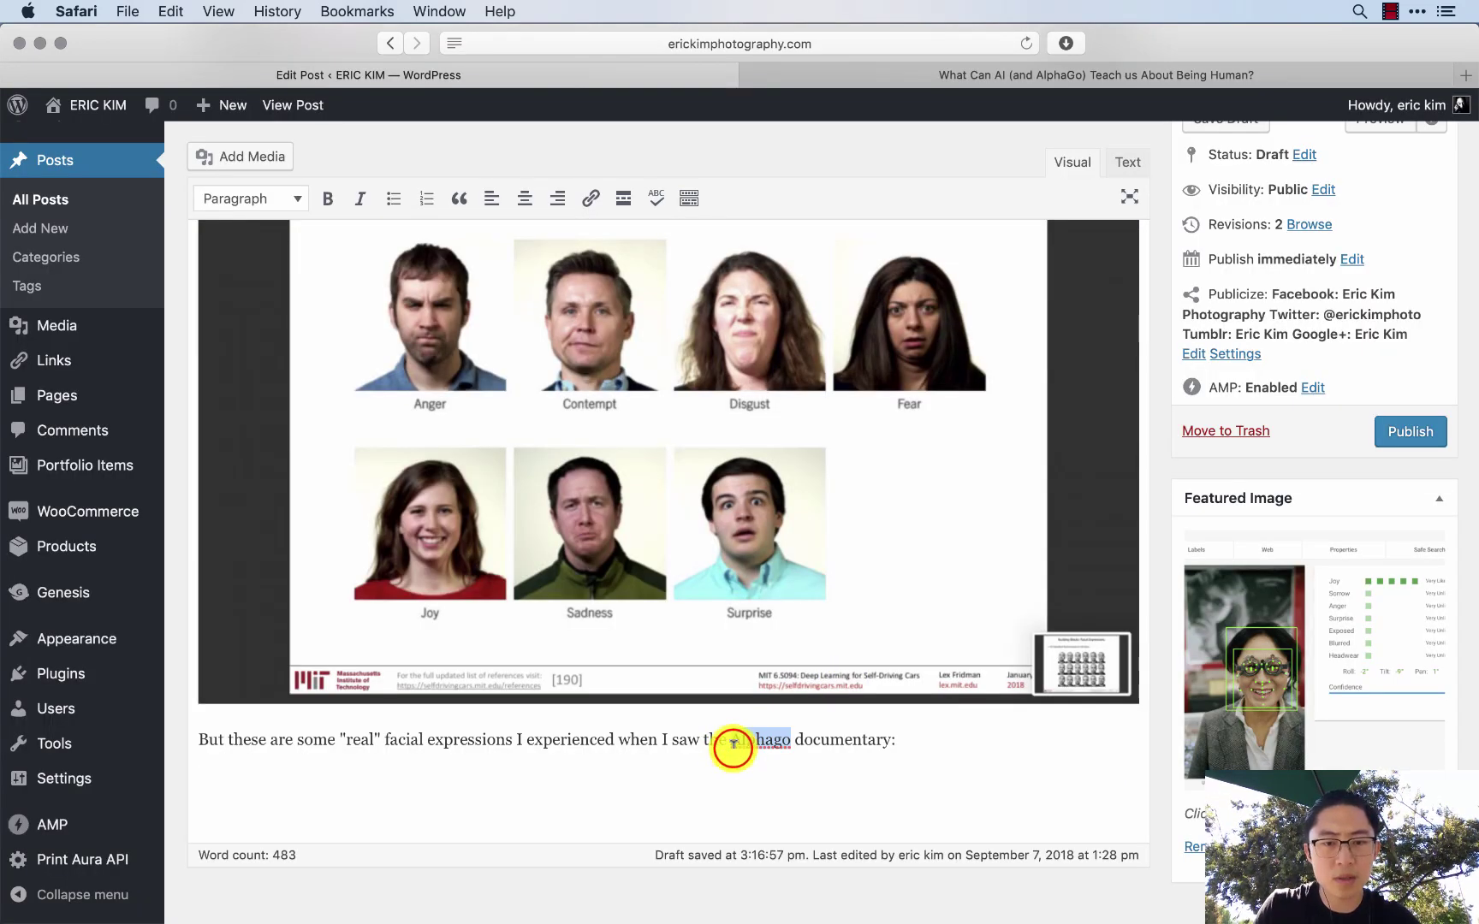
key(super+shift+Right)
key(super+k)
key(super+l)
text(https://erickimphotography.com/blog/2018/09/08/what-can-ai-and-alphago-teach-us-about-being-human/)
key(Return)
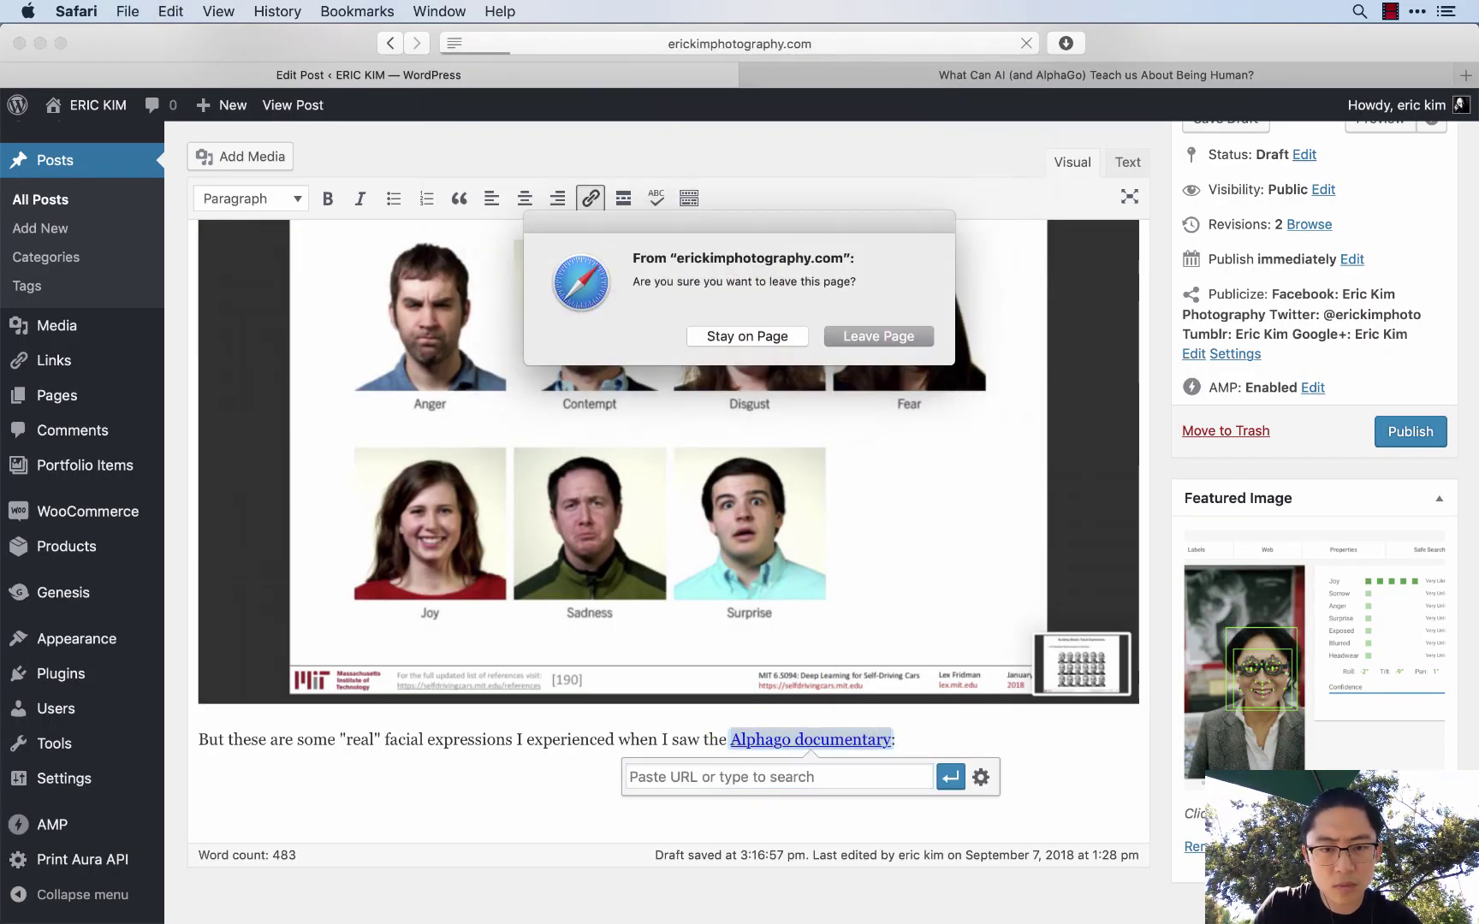
click(748, 338)
- Apply the copied AlphaGo article address as the link target of "Alphago documentary"
click(868, 779)
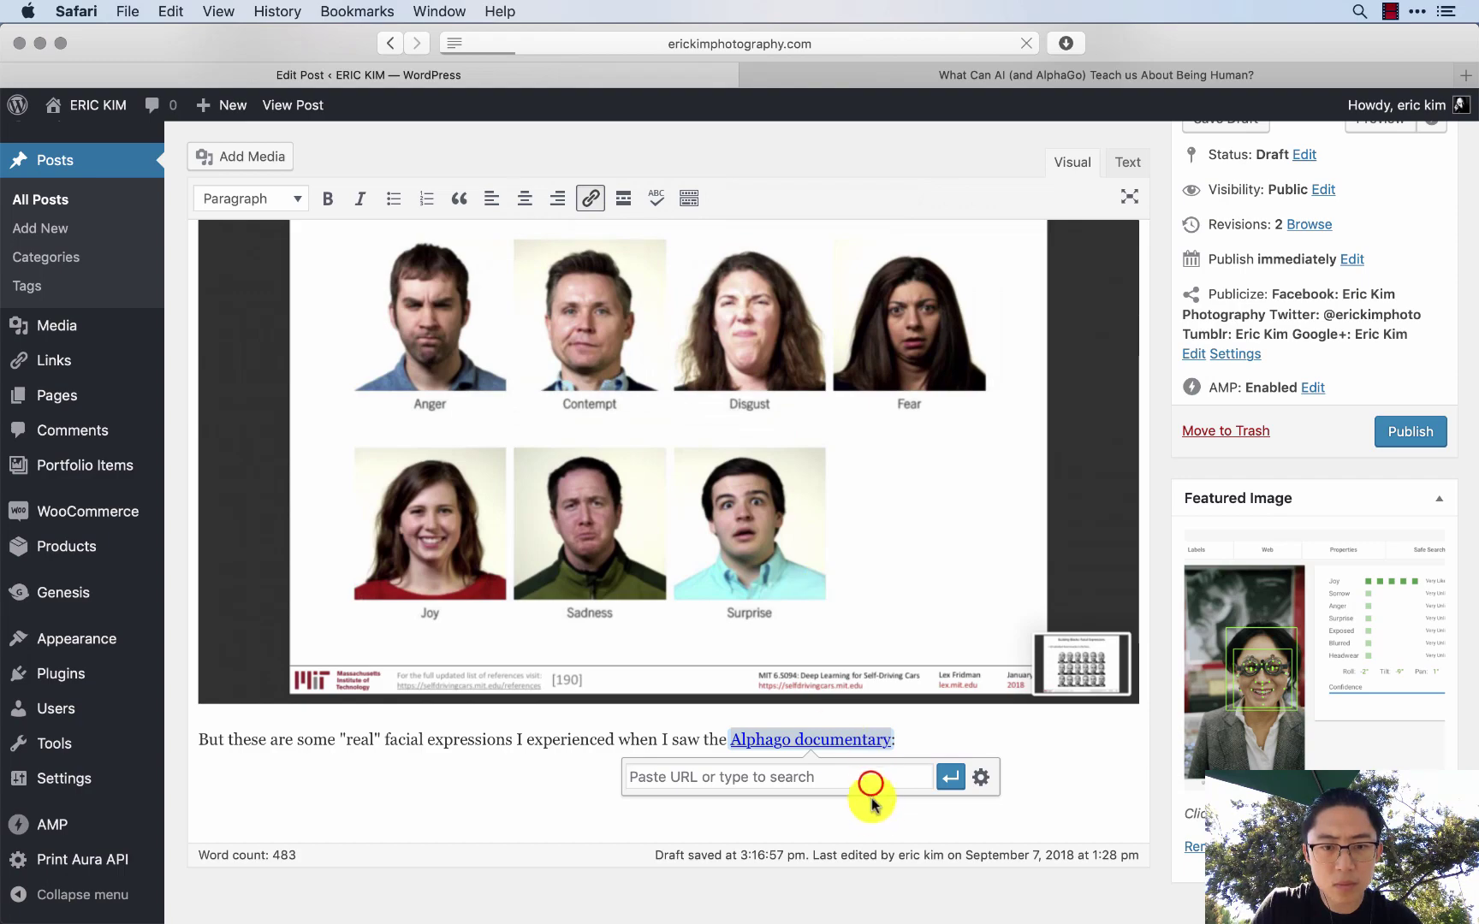
key(super+v)
key(Return)
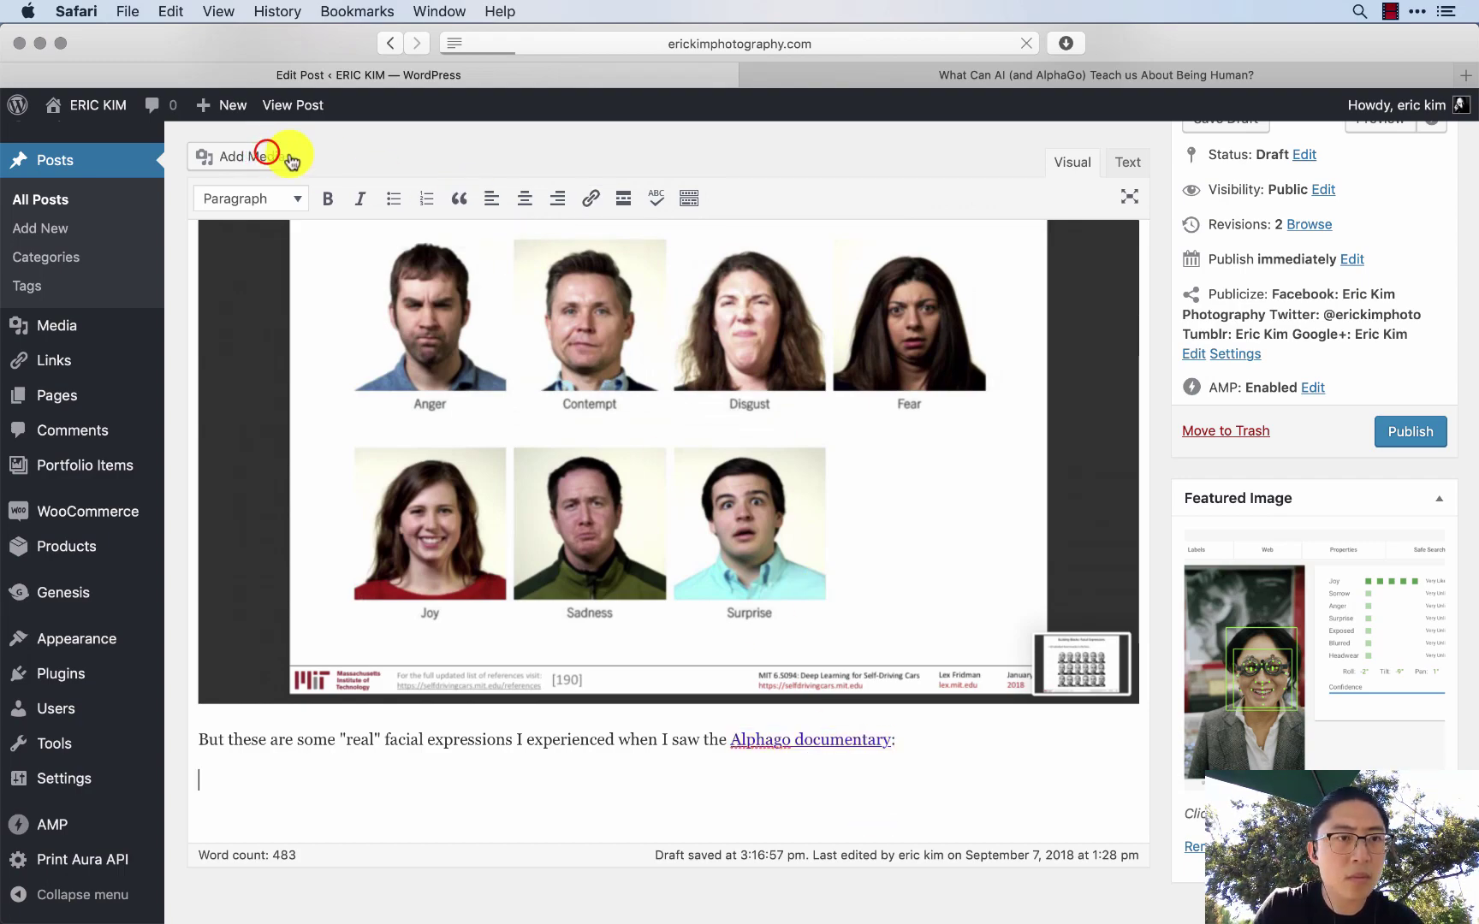
- Select four AlphaGo documentary stills of the Go player in the media library, including alphago-netflix-documentary-6.png, alphago-netflix-documentary-18.png and alphago-netflix-documentary-10.png
click(284, 155)
scroll(859, 676, down, 20)
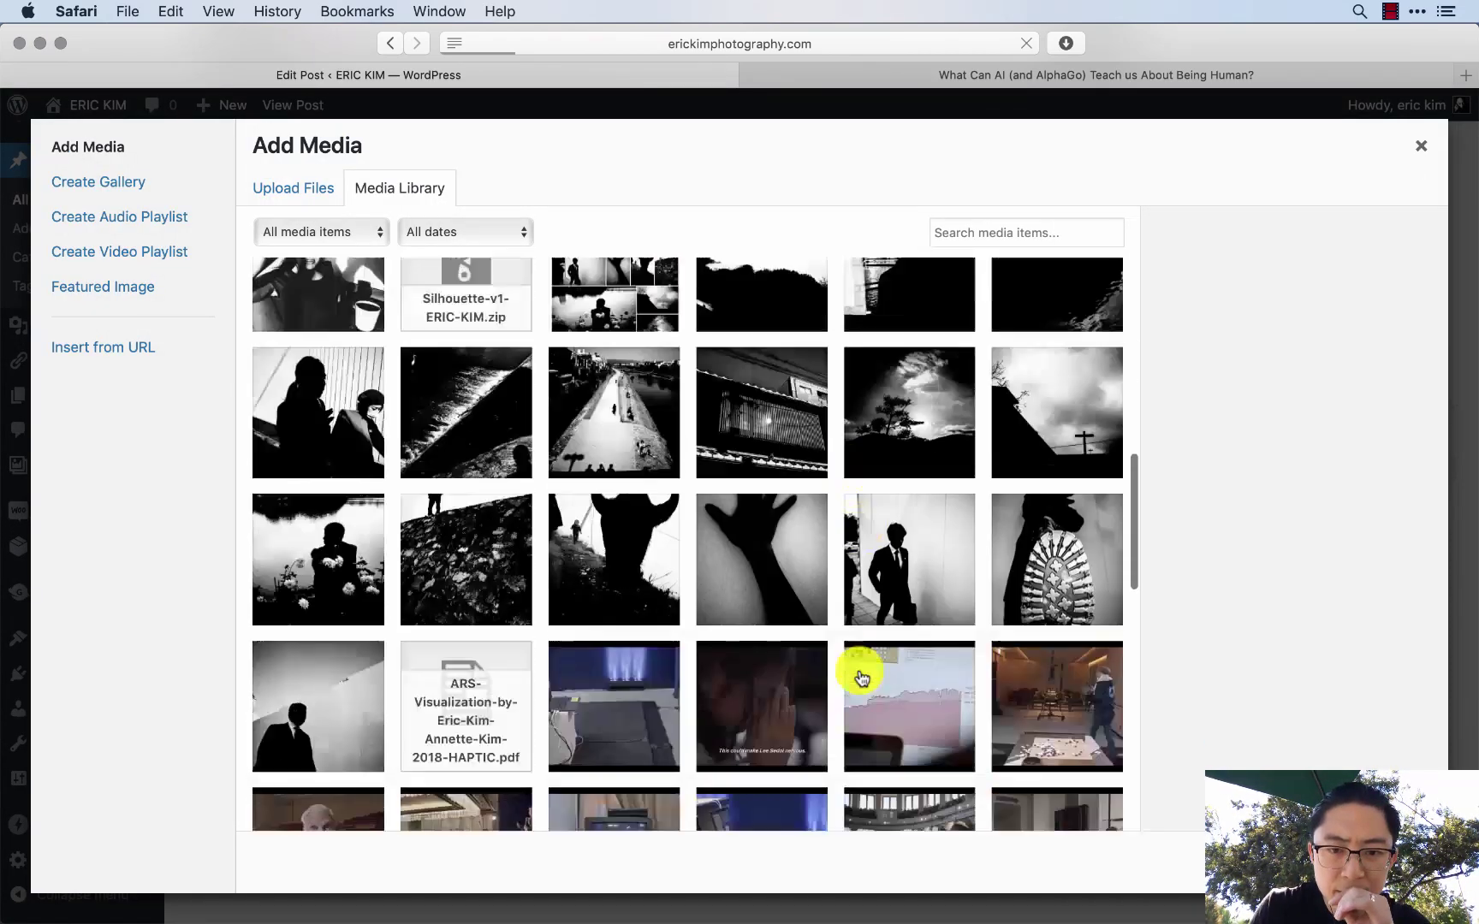
scroll(859, 674, up, 1)
scroll(863, 676, down, 5)
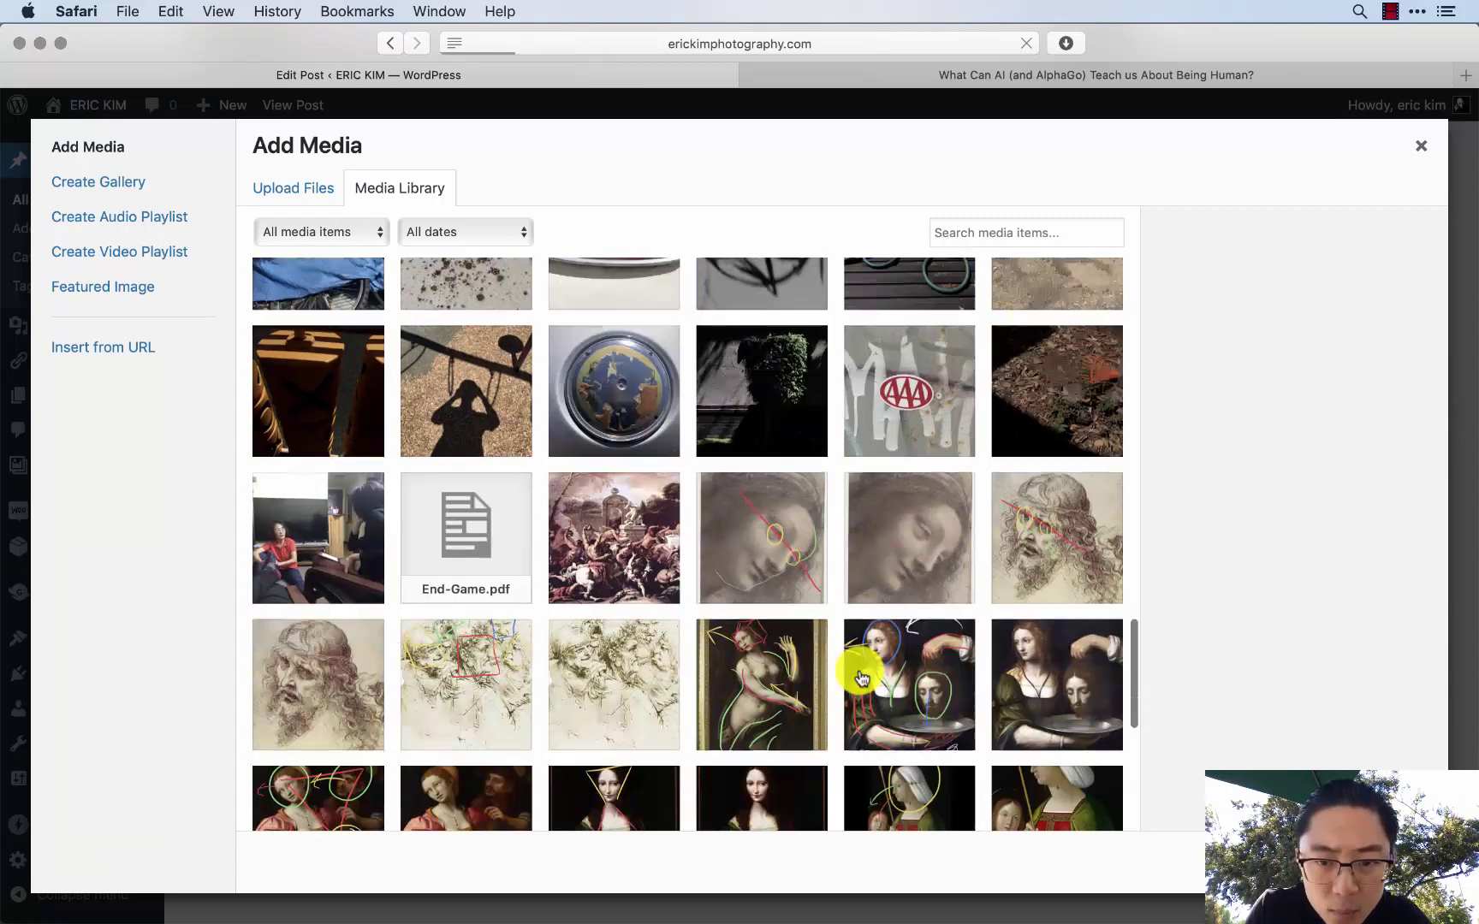
scroll(821, 671, up, 3)
scroll(629, 622, up, 3)
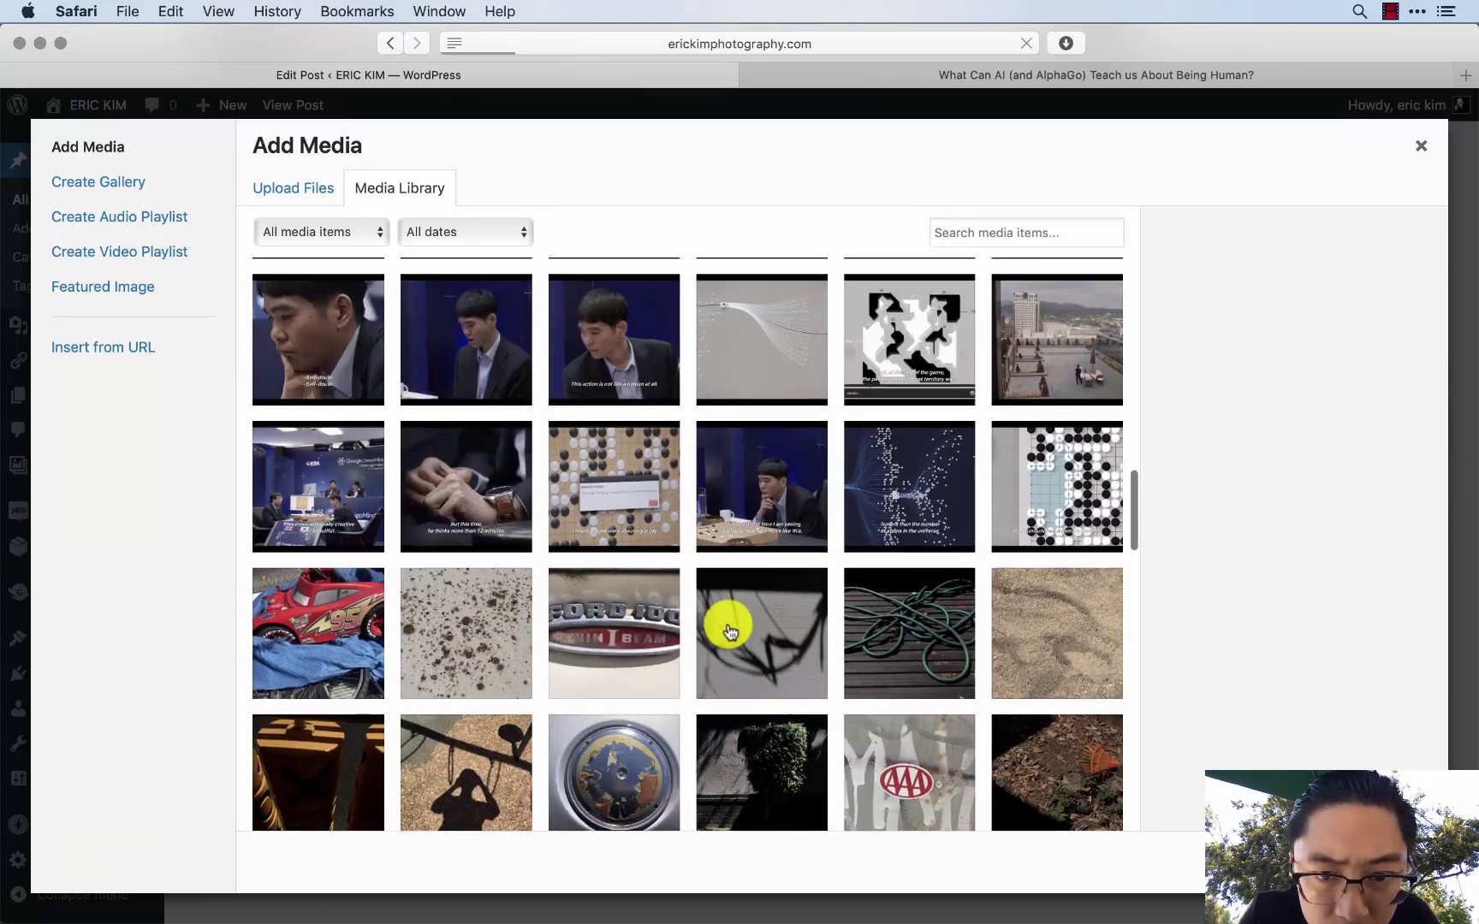
click(786, 555)
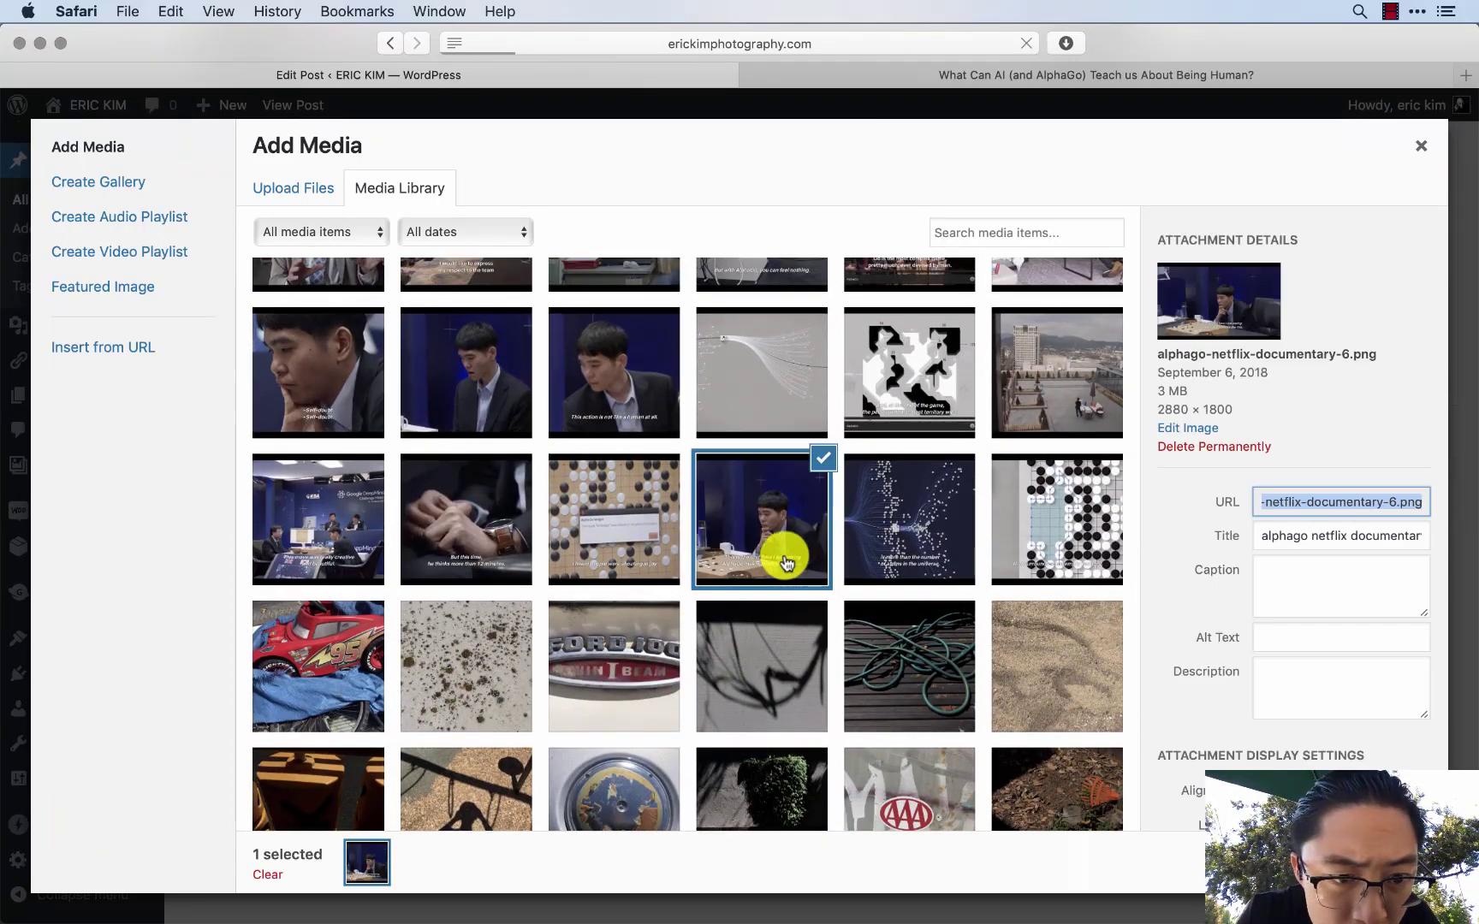
click(445, 513)
scroll(528, 601, up, 1)
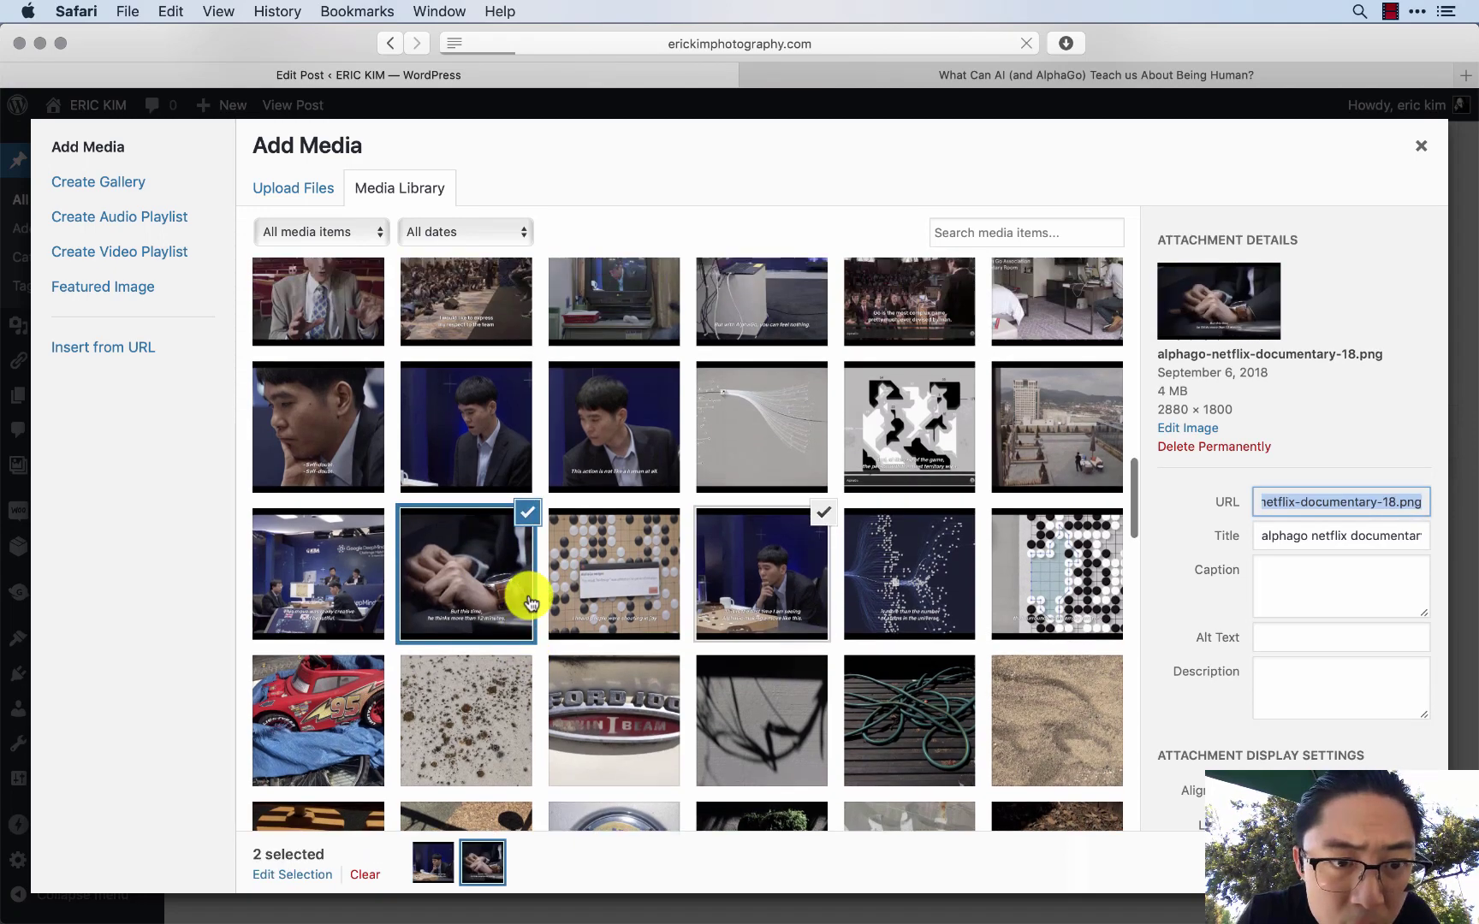
click(482, 454)
click(346, 437)
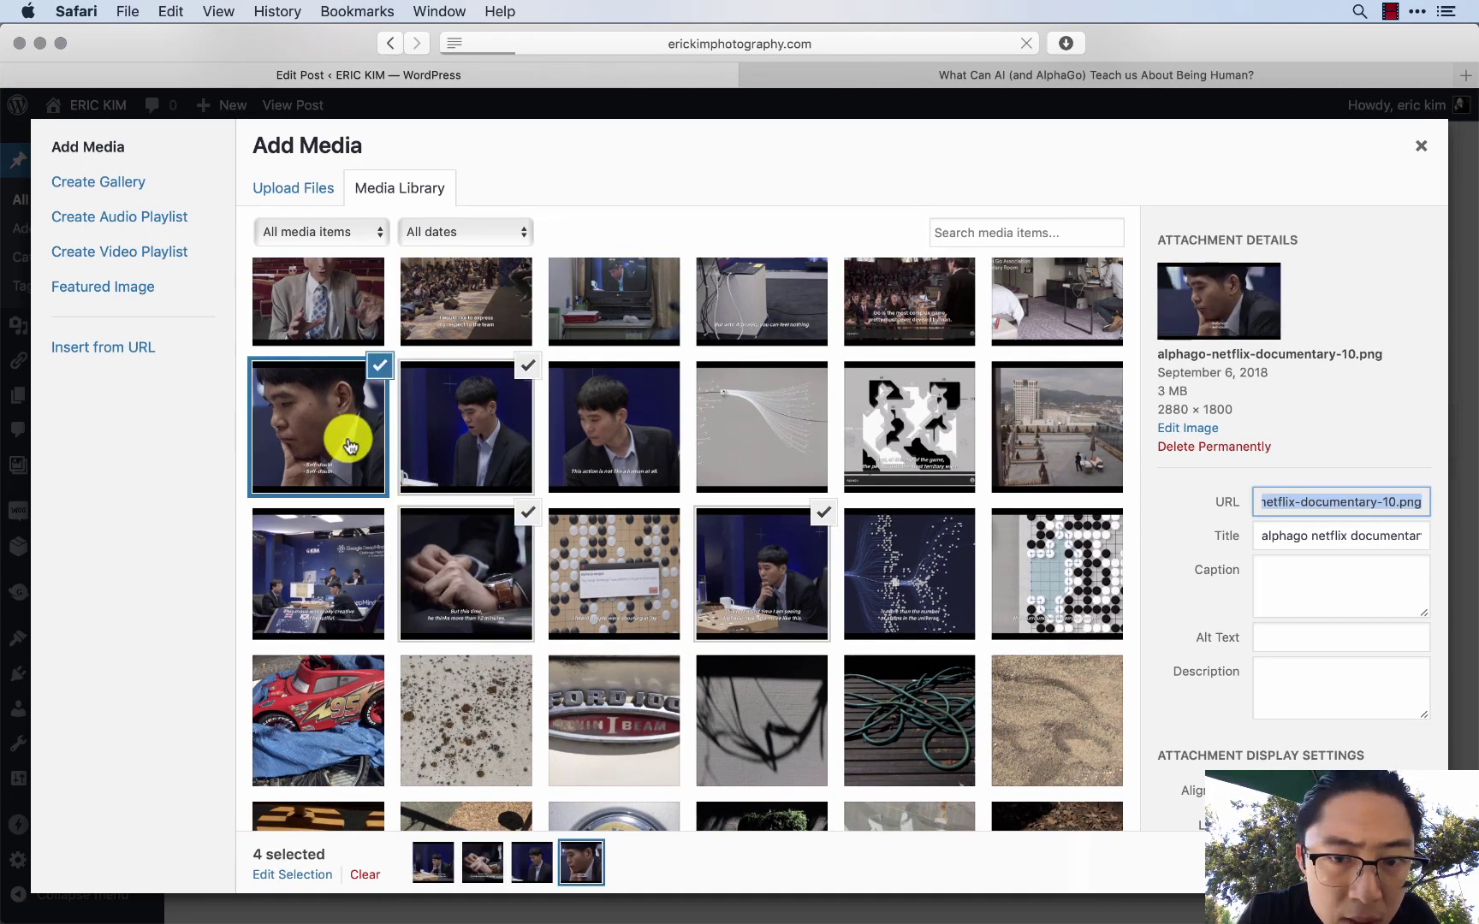
- Add alphago-netflix-documentary-8.png to the selection and insert all five stills into the post
scroll(346, 437, up, 2)
scroll(655, 568, up, 4)
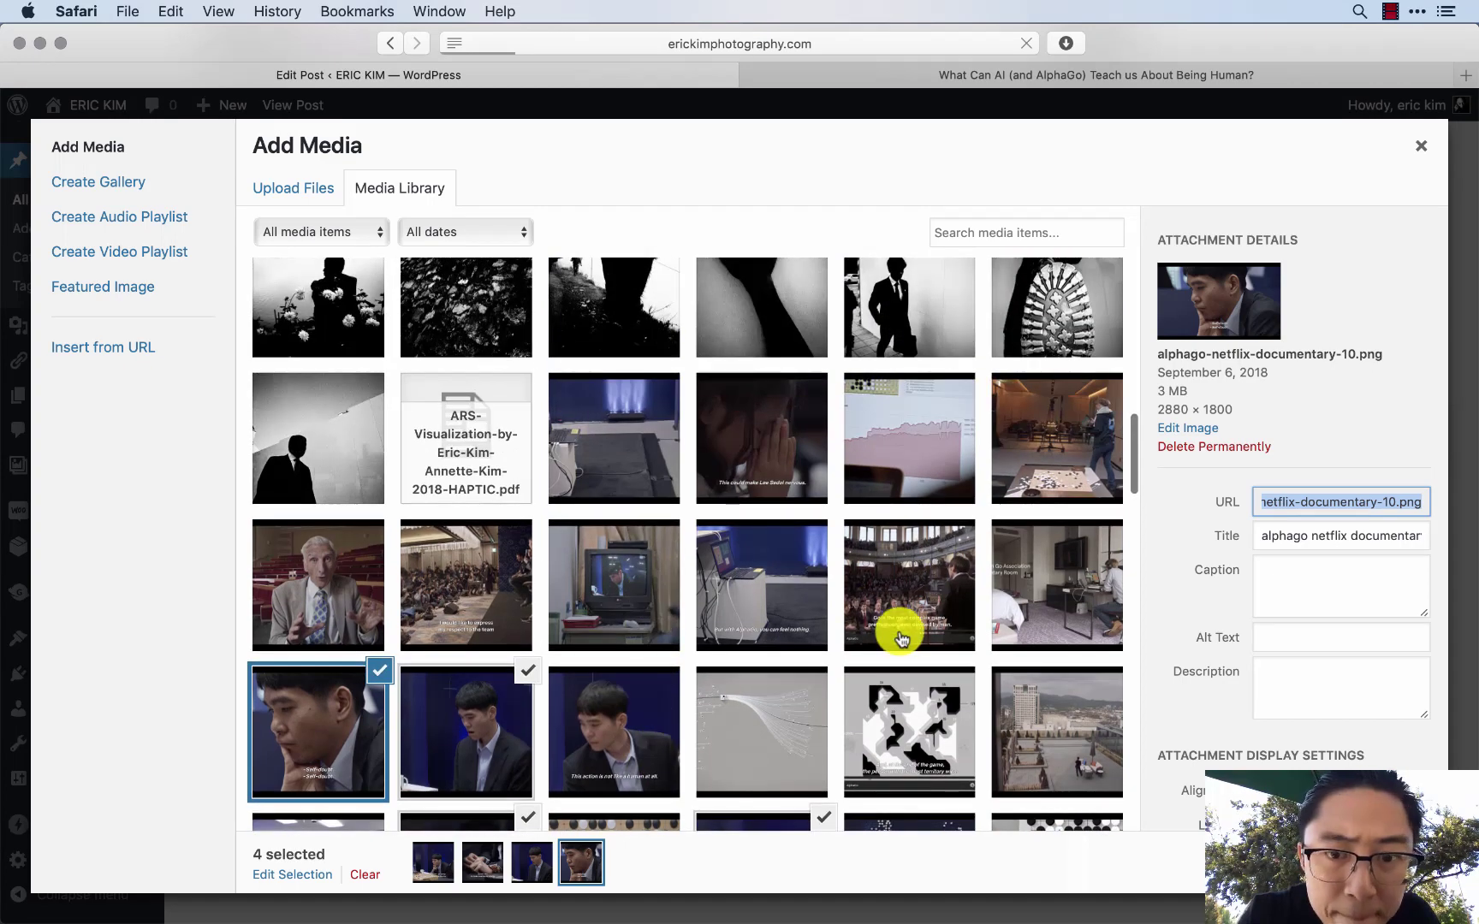
click(784, 451)
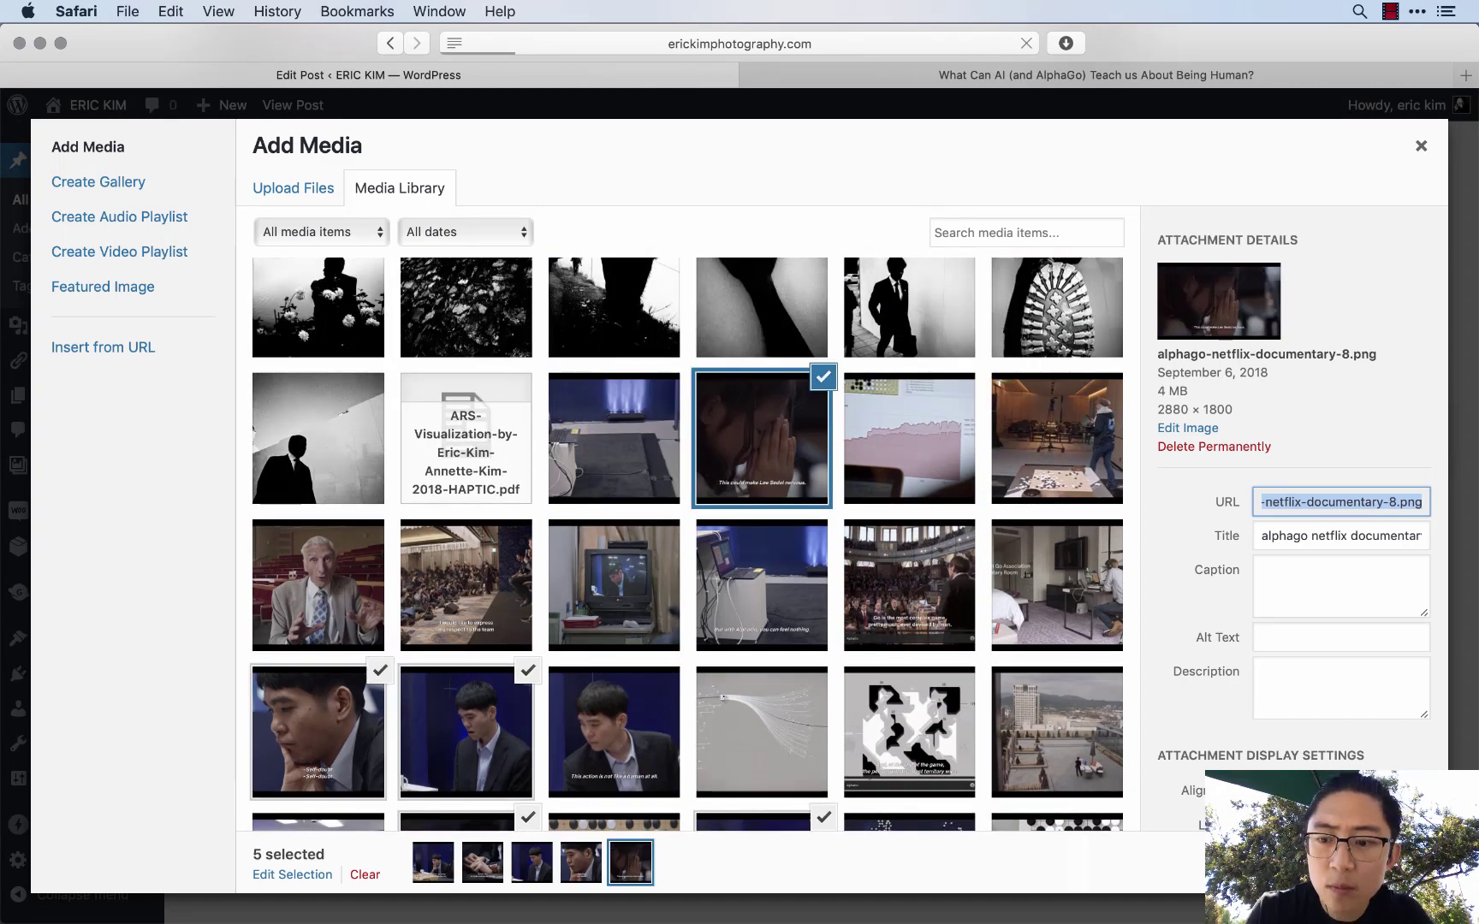
click(1386, 866)
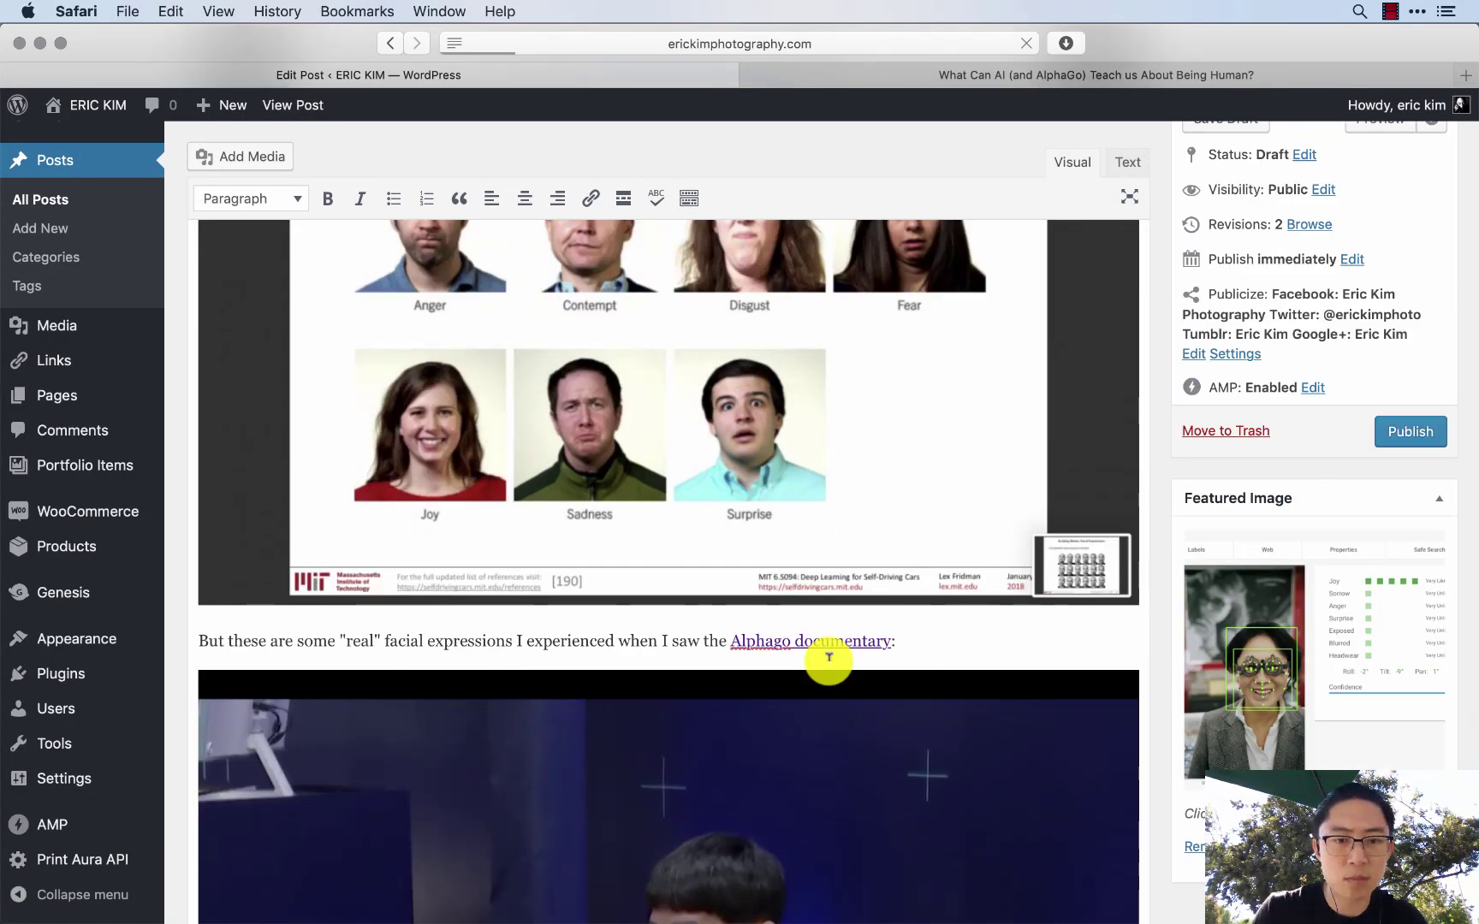
- Write below the last still: "Lesson: There will always be a limit to how much machines, AI, and machine-learning will be able to categorize human emotions."
scroll(932, 637, down, 6)
scroll(930, 637, down, 8)
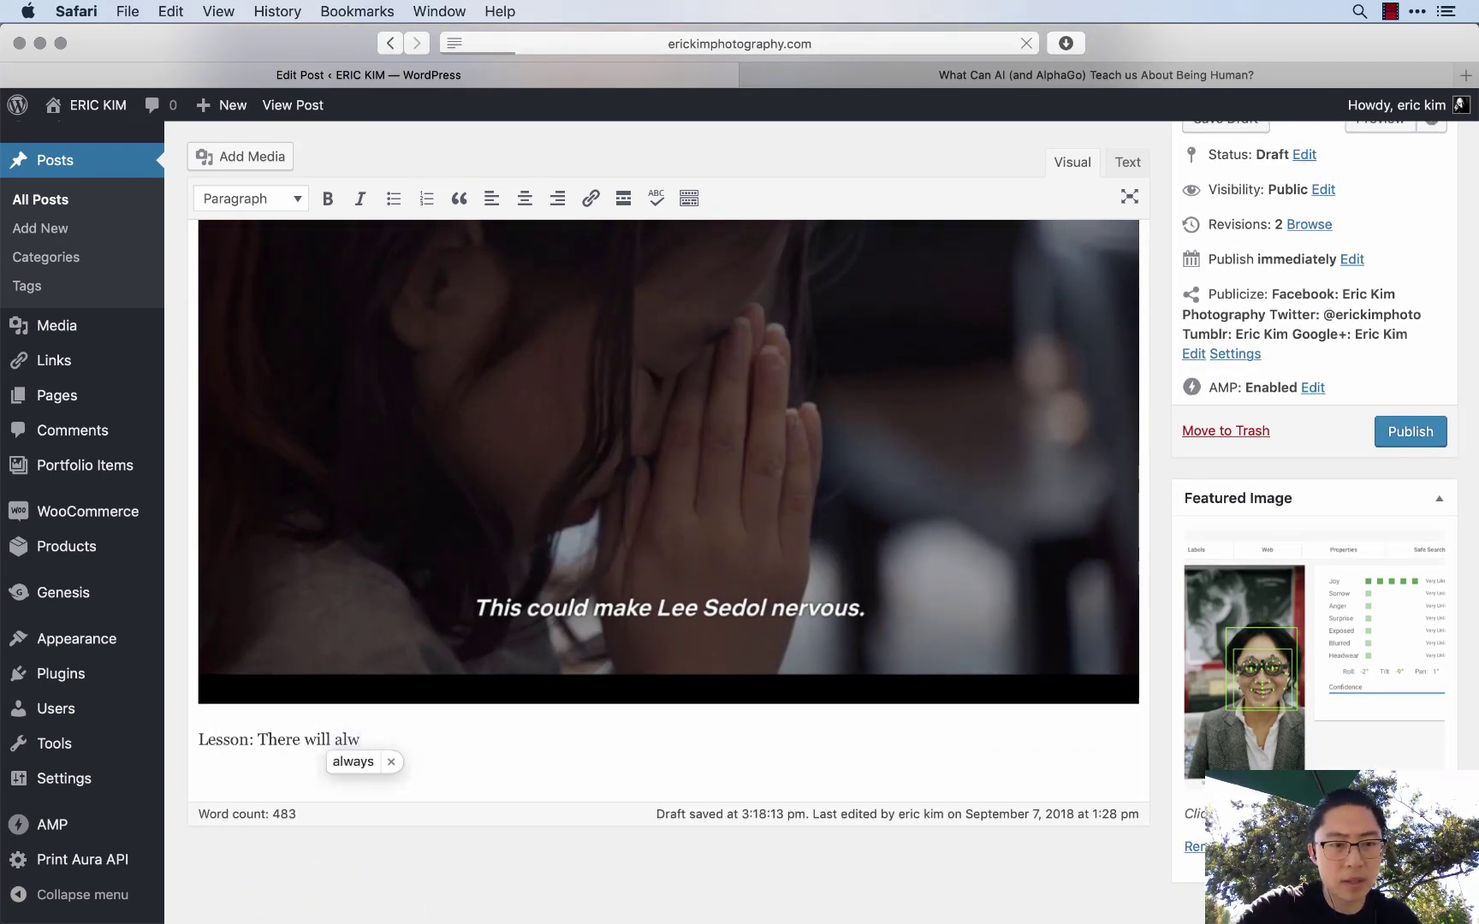
text(ays)
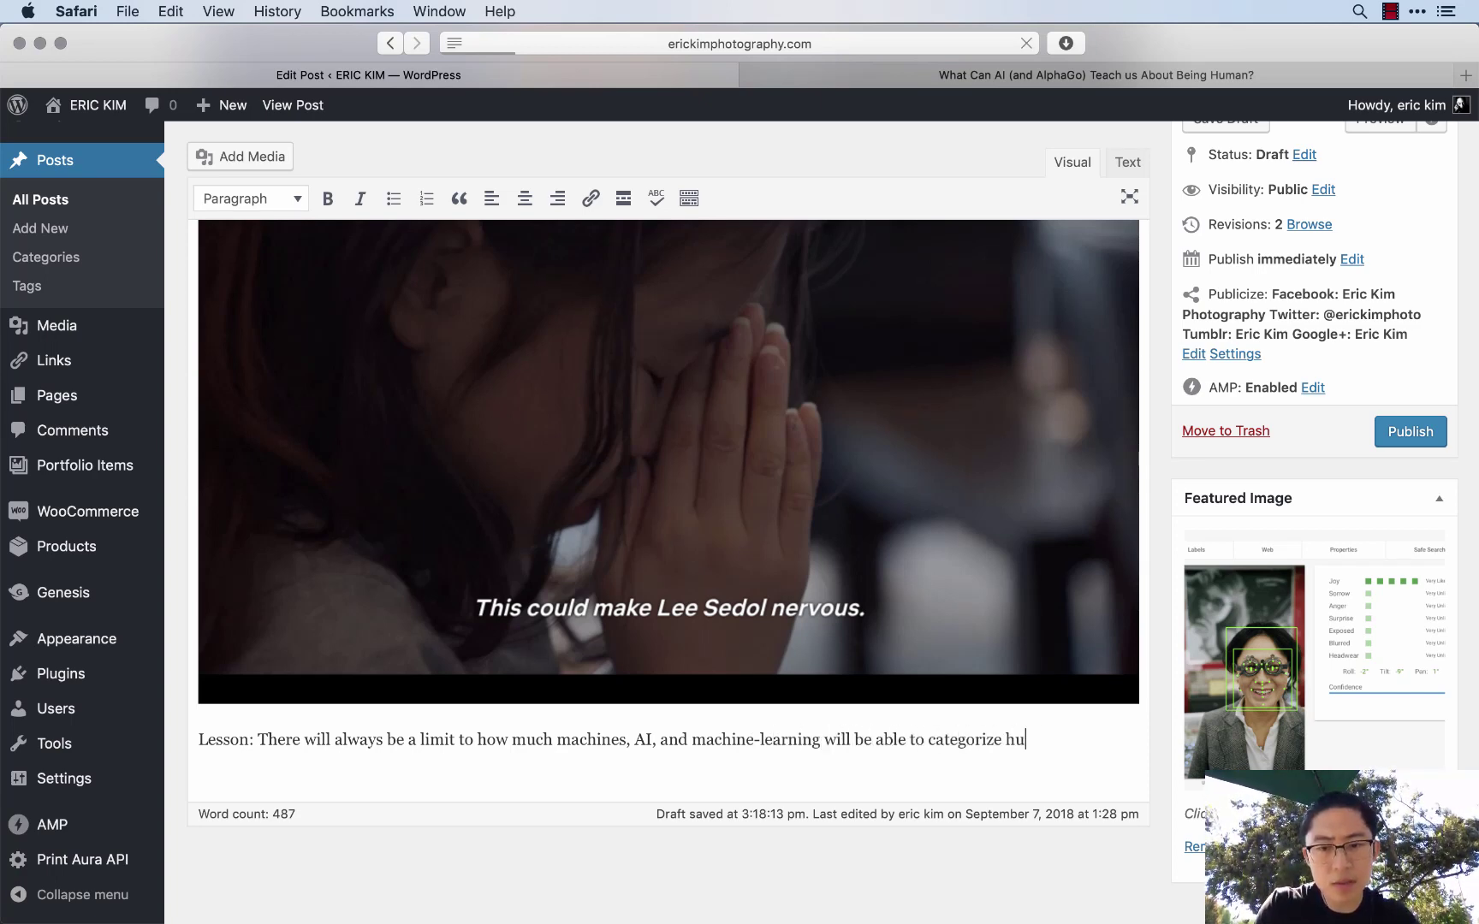
key(Return)
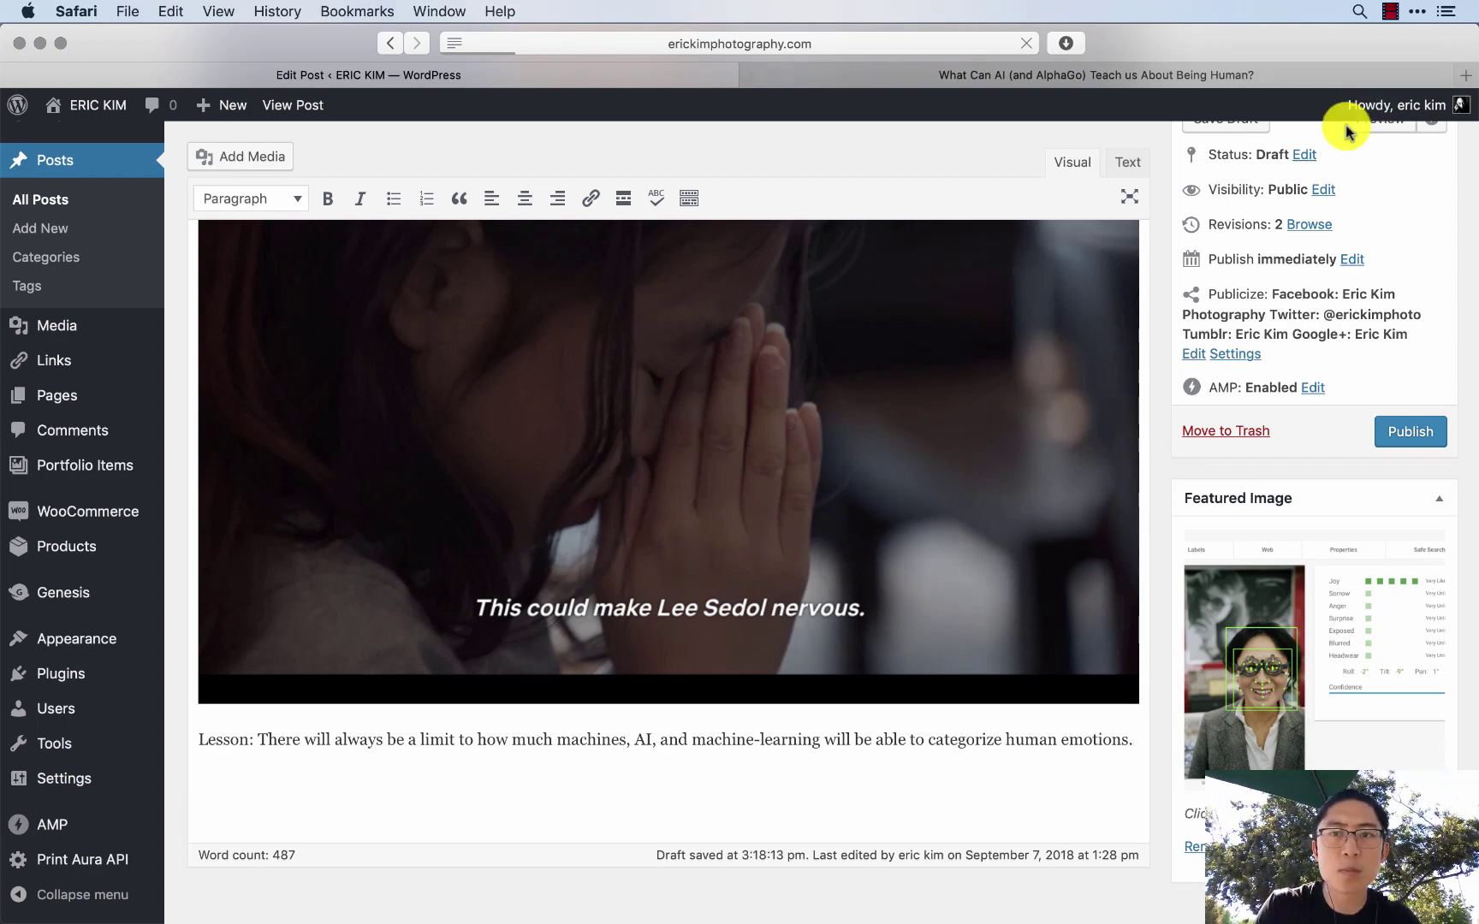
- Look through the opening sections of the AlphaGo article in the other browser tab
click(1327, 79)
click(1388, 11)
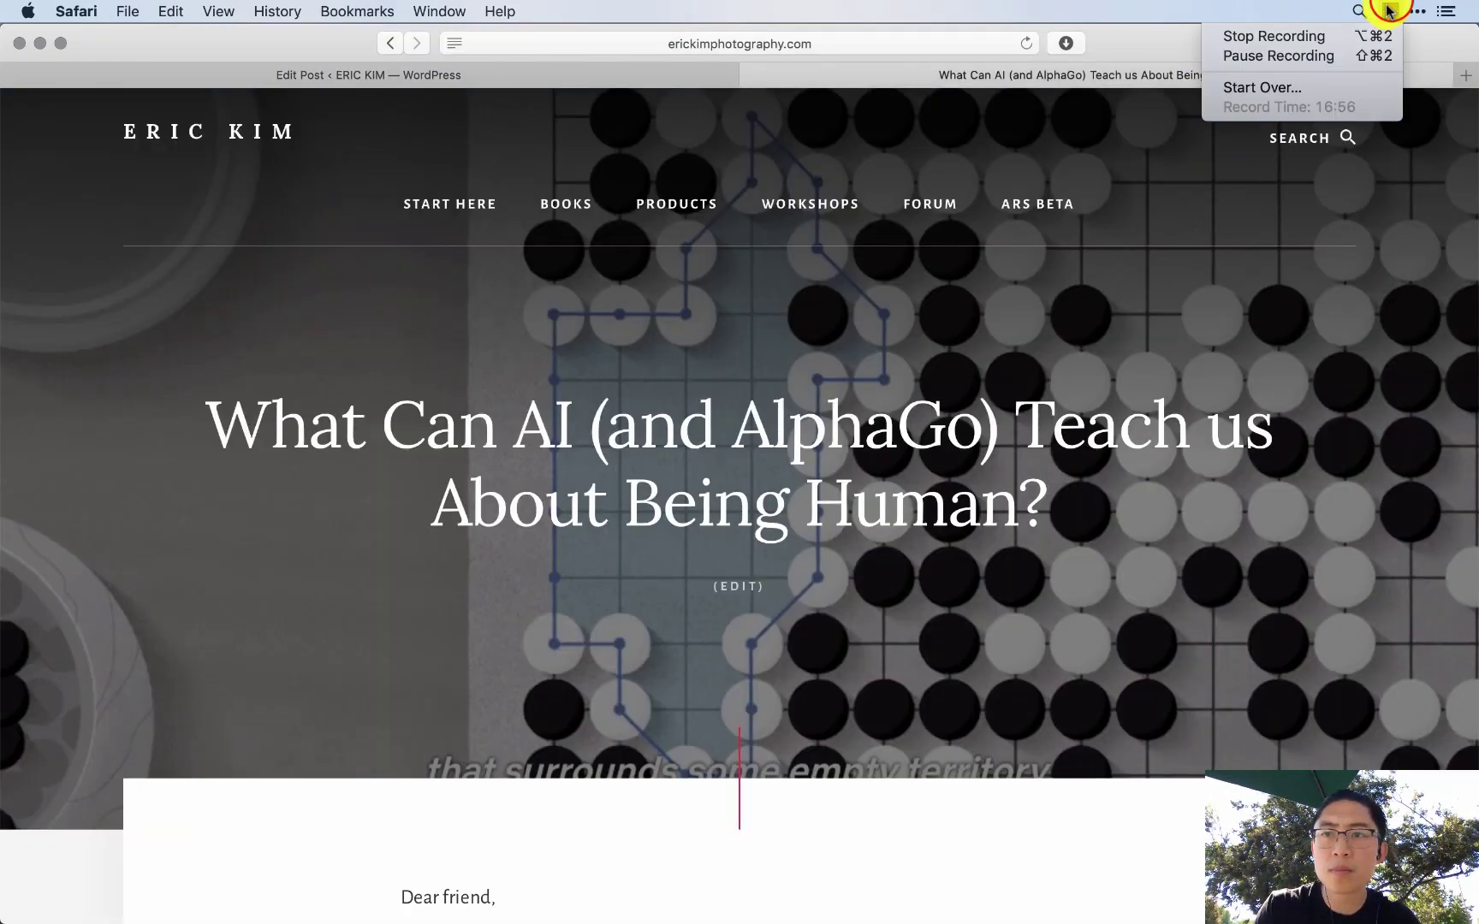
click(1388, 11)
scroll(1151, 347, down, 15)
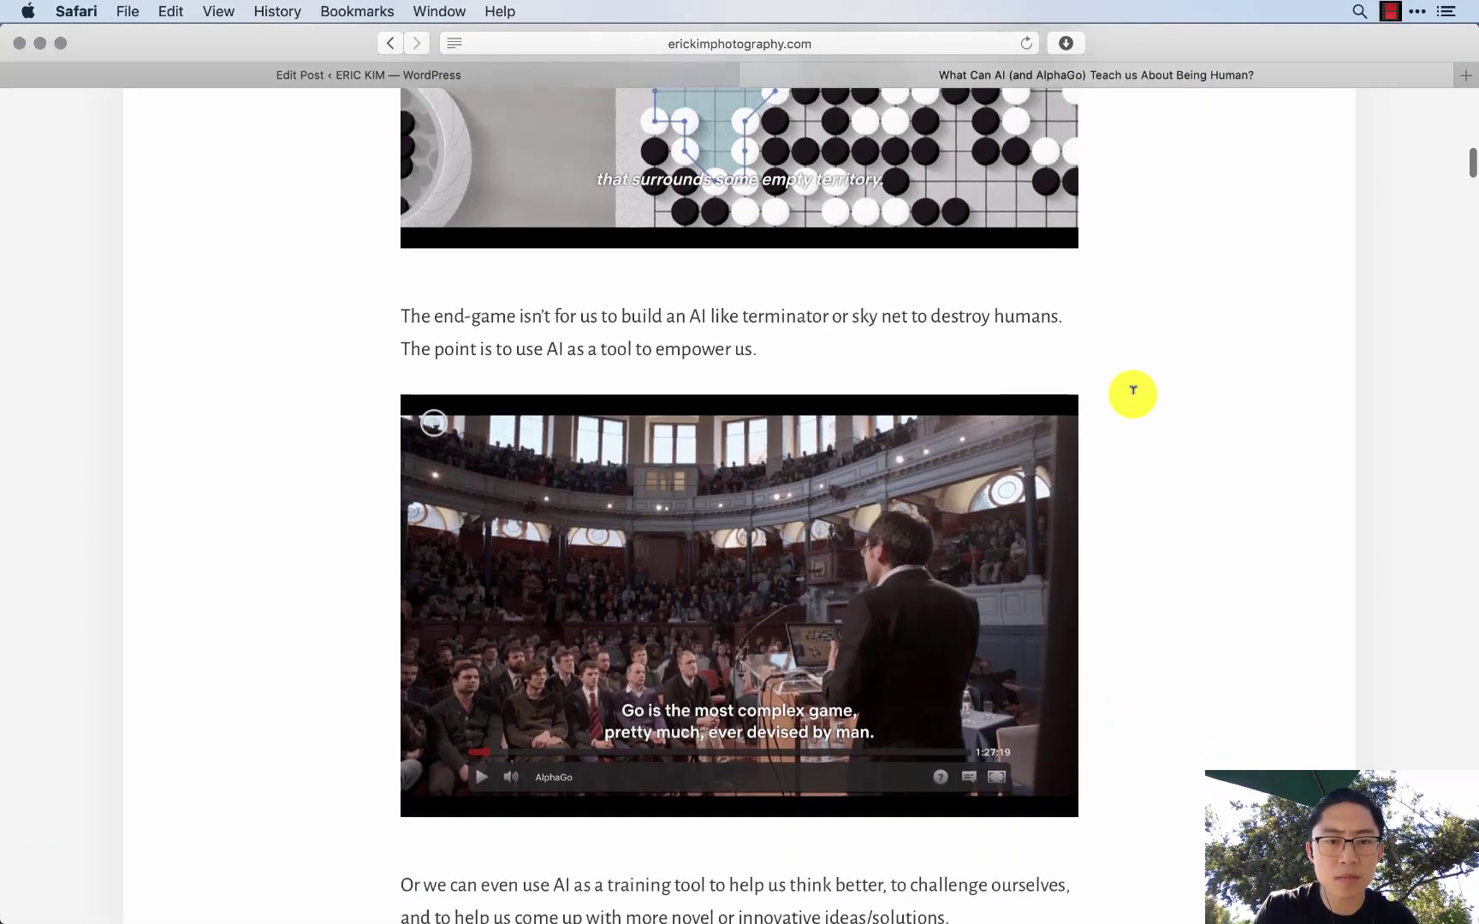
scroll(1132, 391, down, 3)
- Return to the post editor and publish the draft post
key(ctrl+shift+Tab)
click(1411, 433)
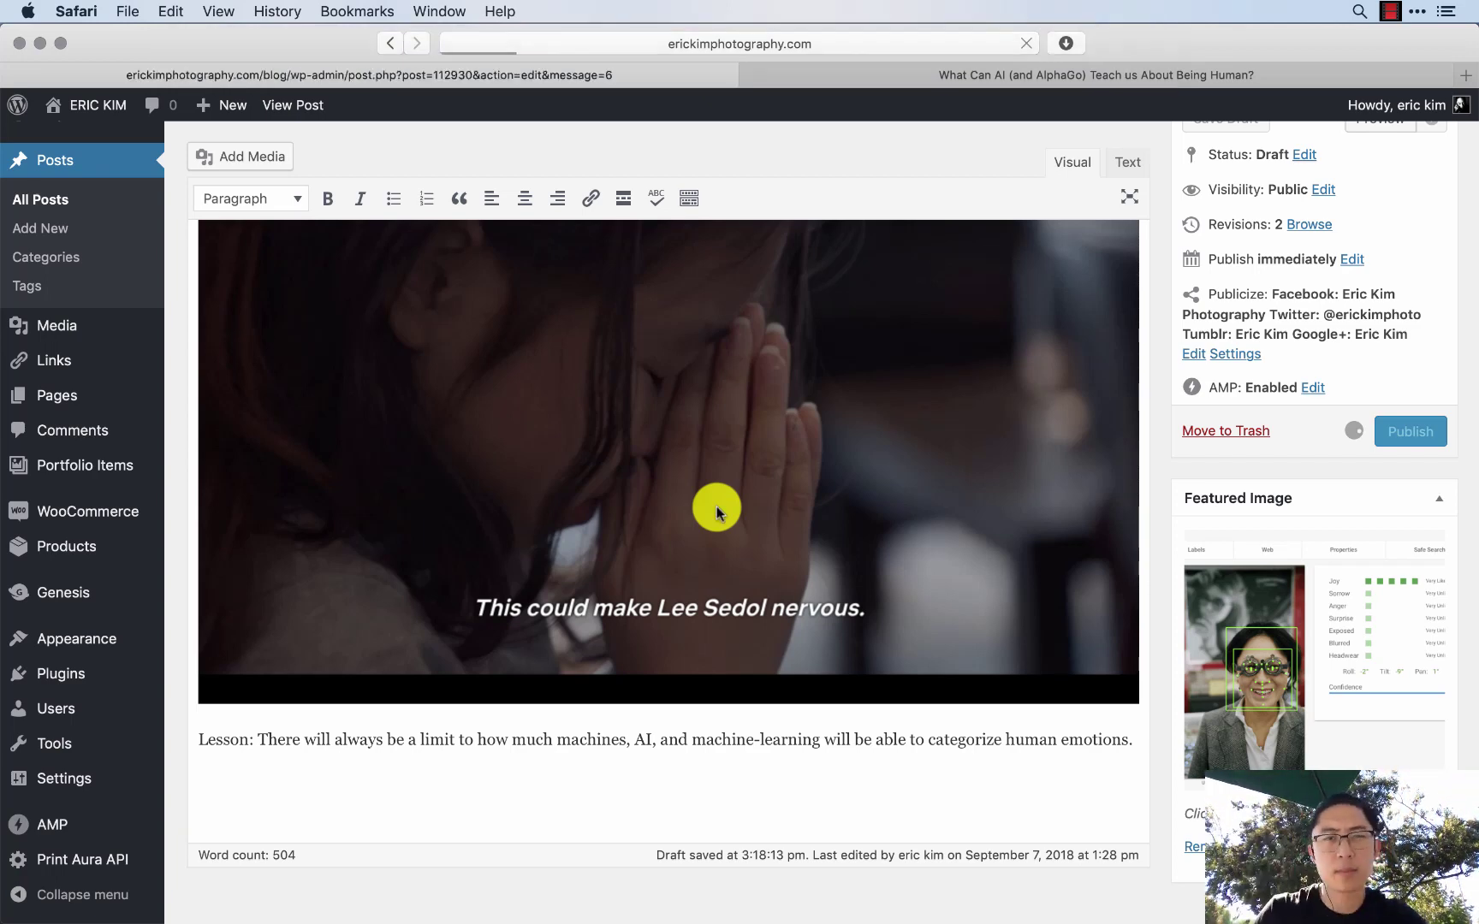
scroll(684, 633, down, 1)
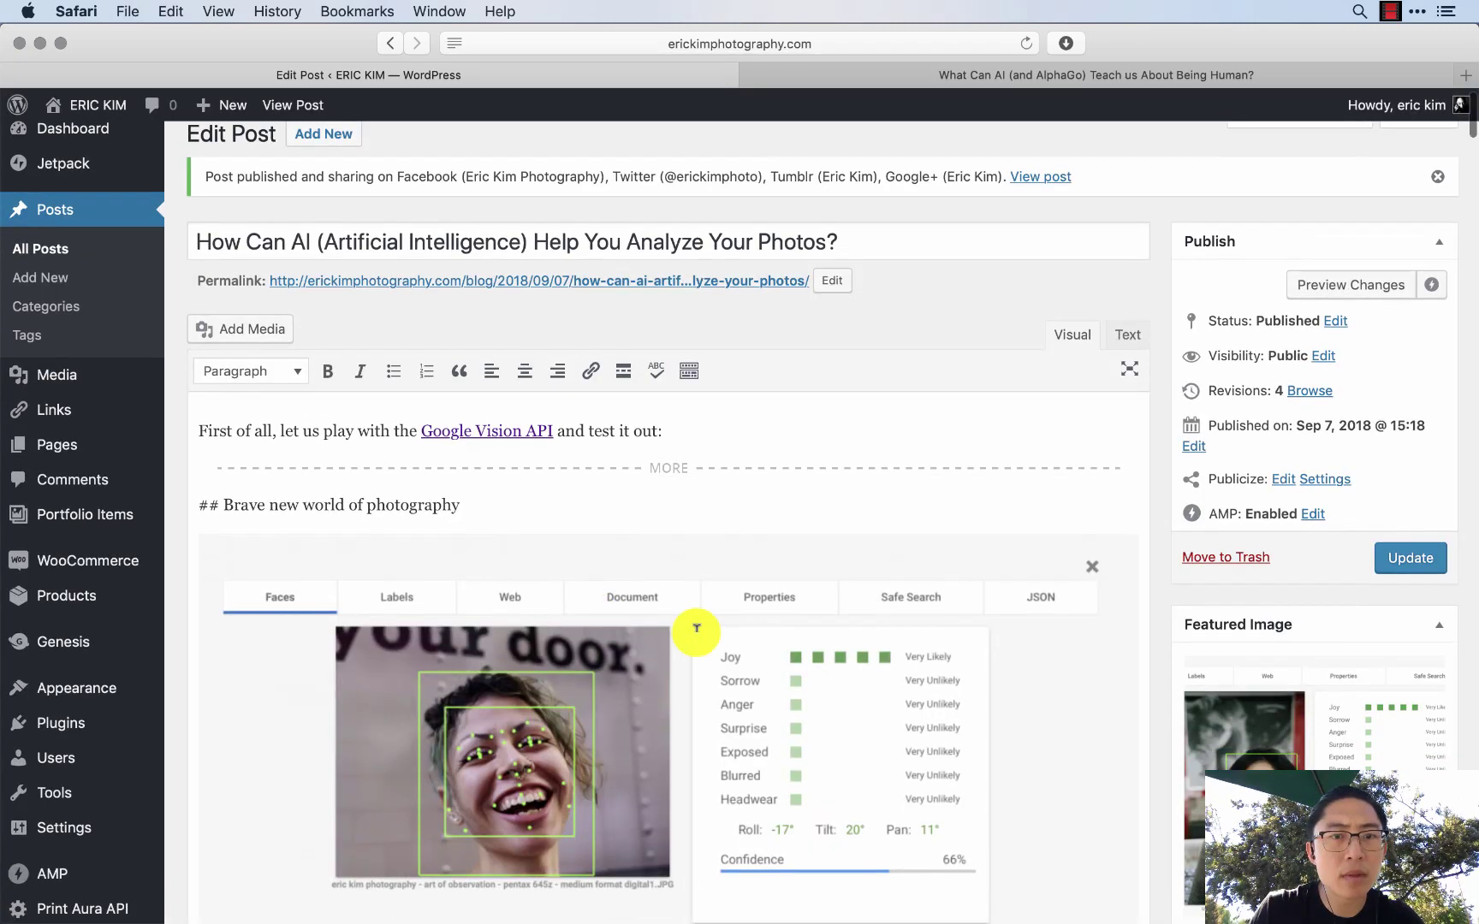
- Insert the Cloud Vision face-detection screenshot of the smiling woman with glasses directly below the "Practical ideas" heading
scroll(635, 652, down, 15)
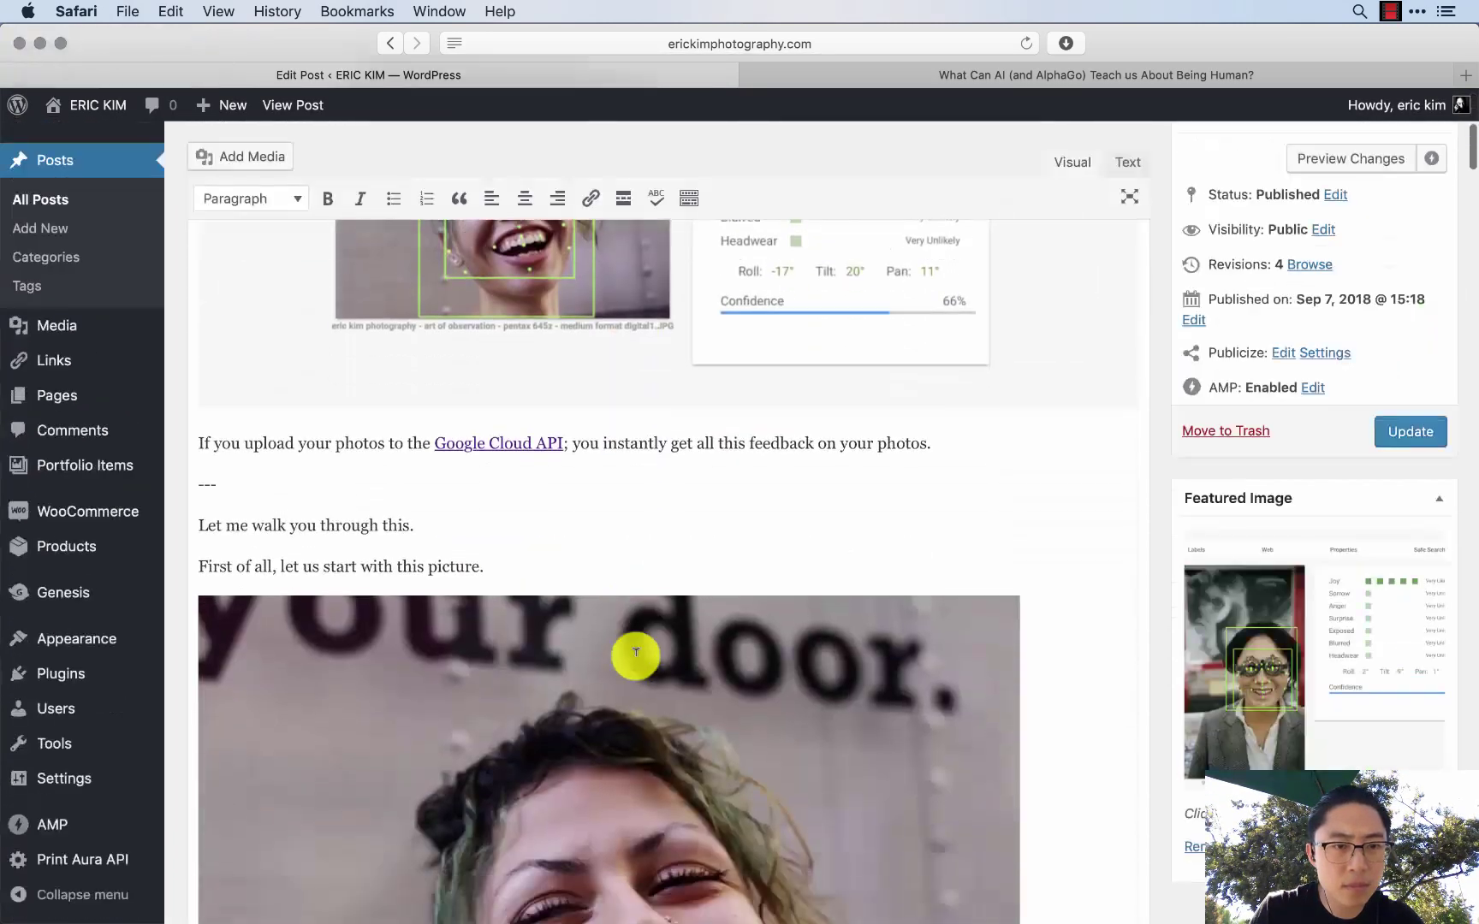
scroll(636, 652, down, 15)
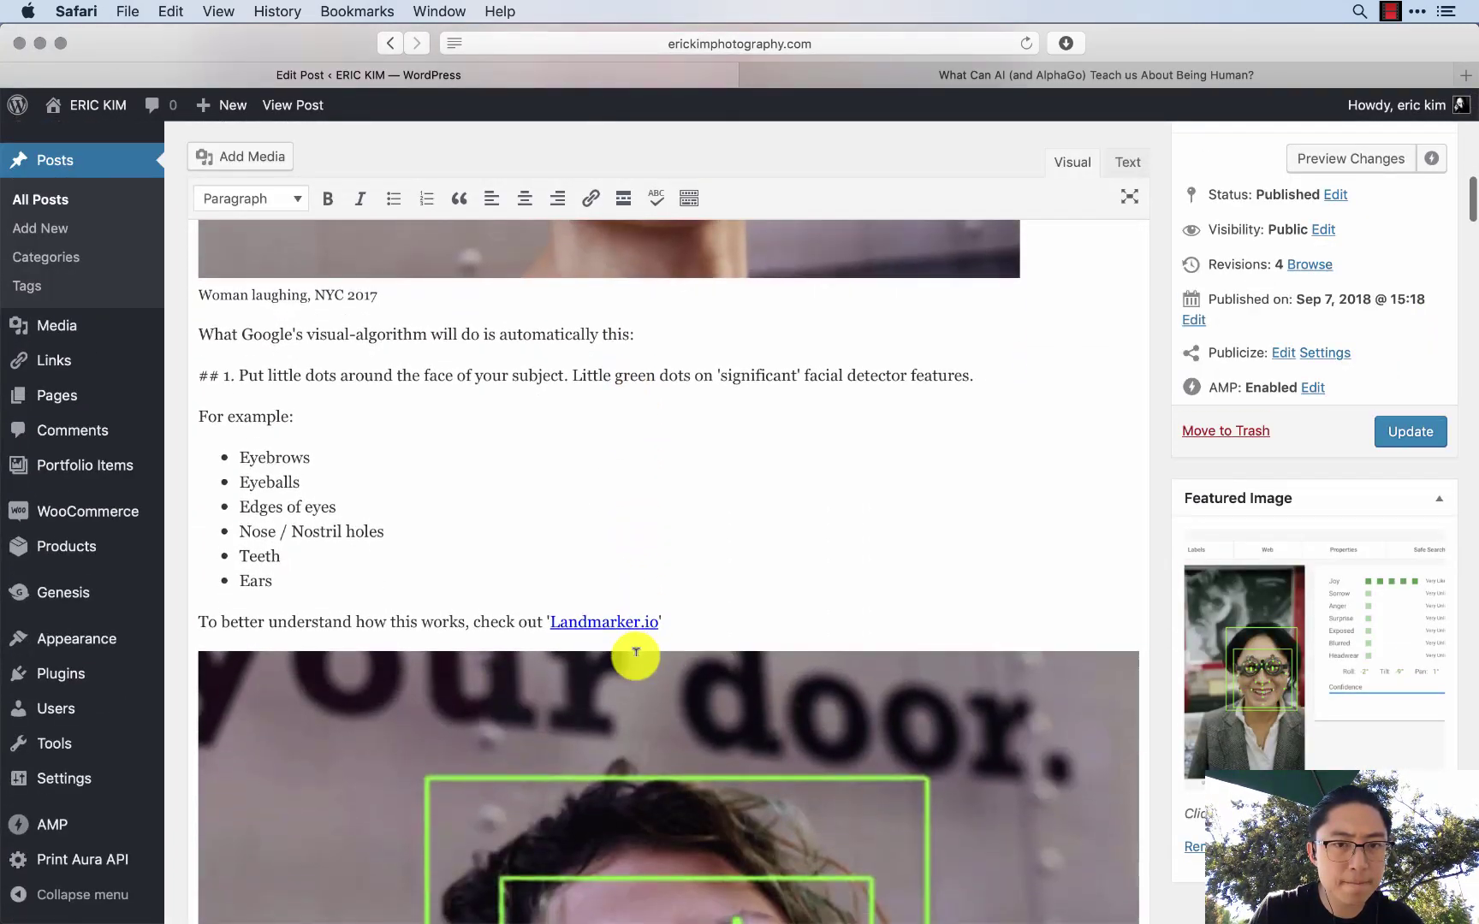
scroll(636, 652, down, 15)
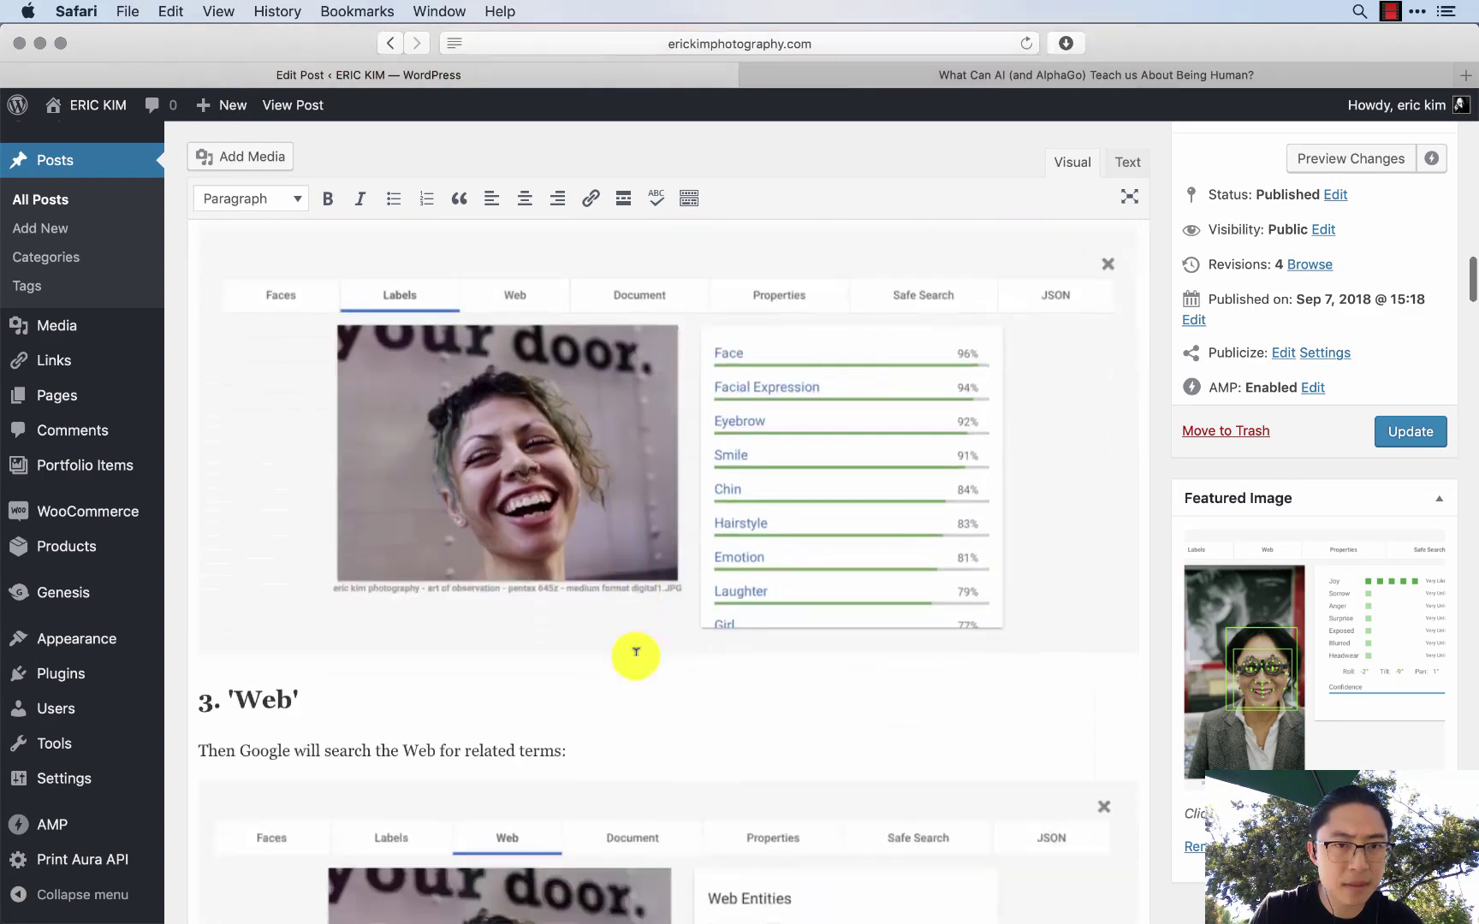
scroll(636, 652, down, 10)
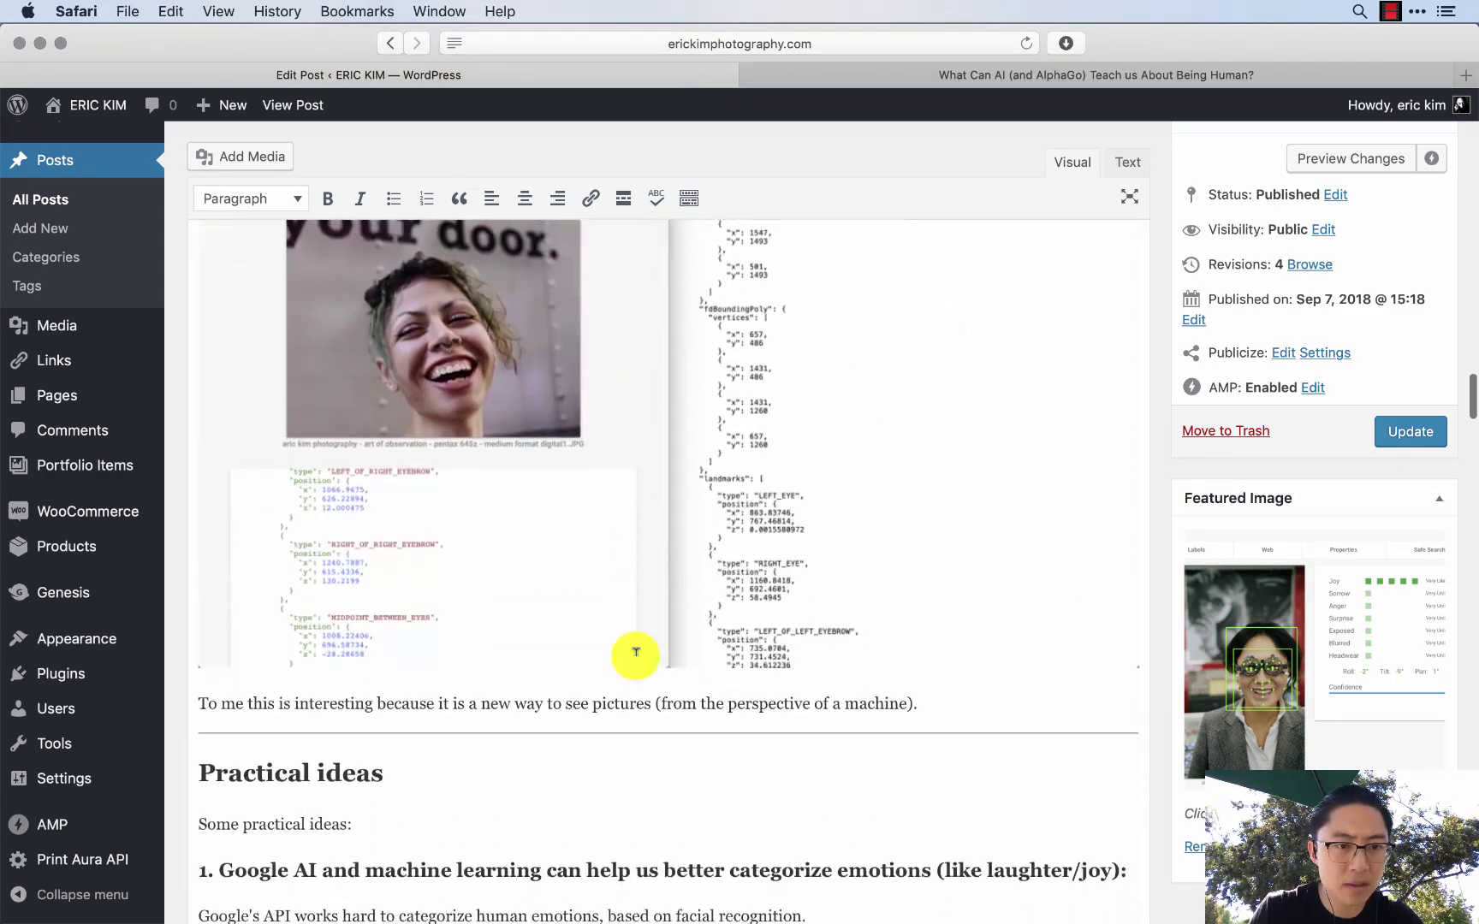
click(413, 373)
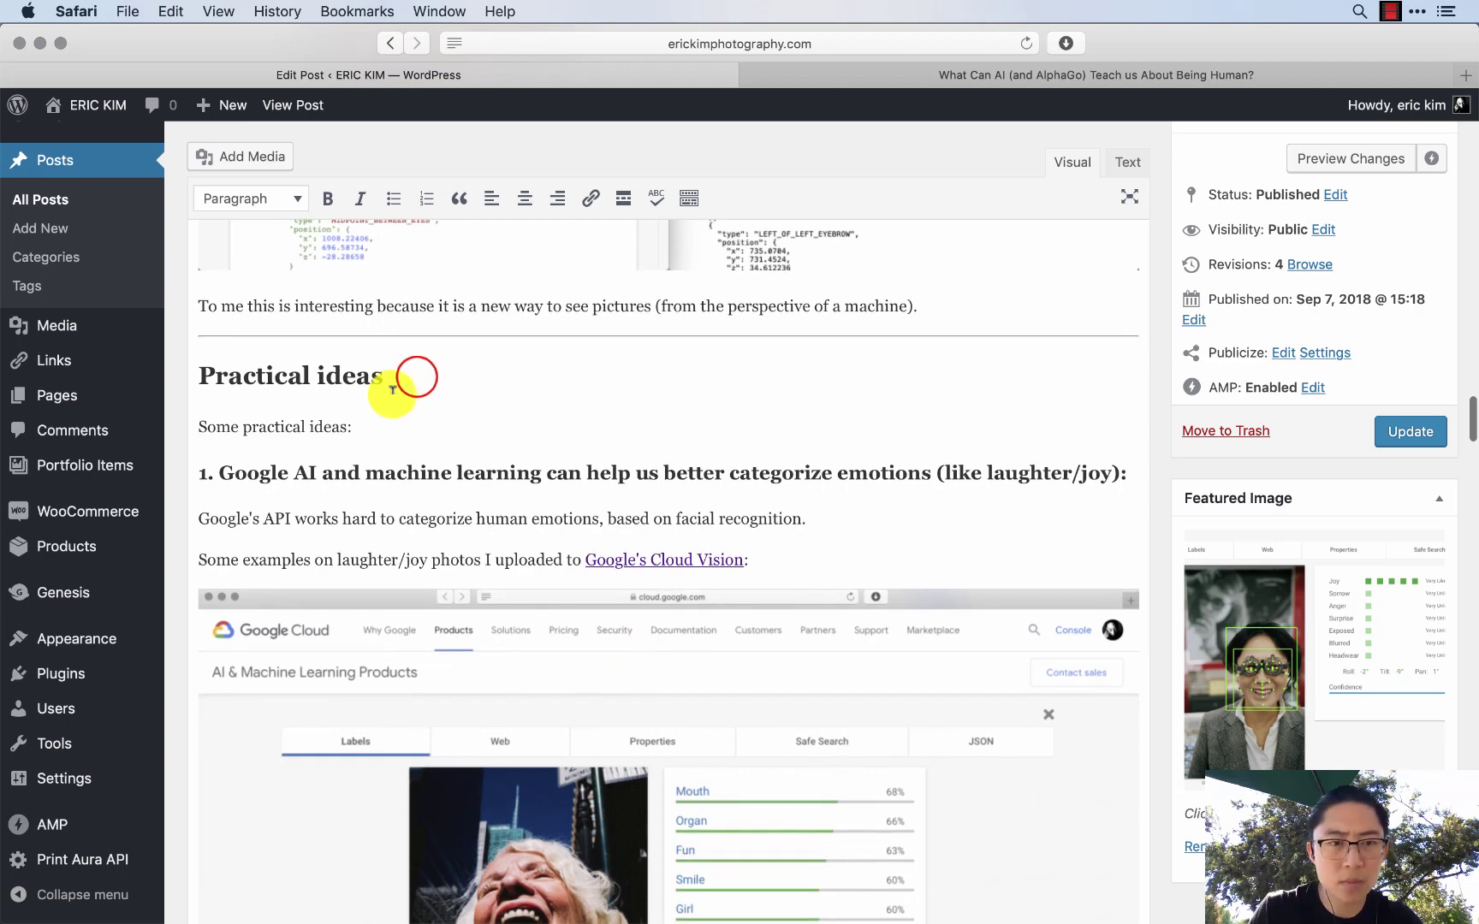
key(Return)
click(238, 155)
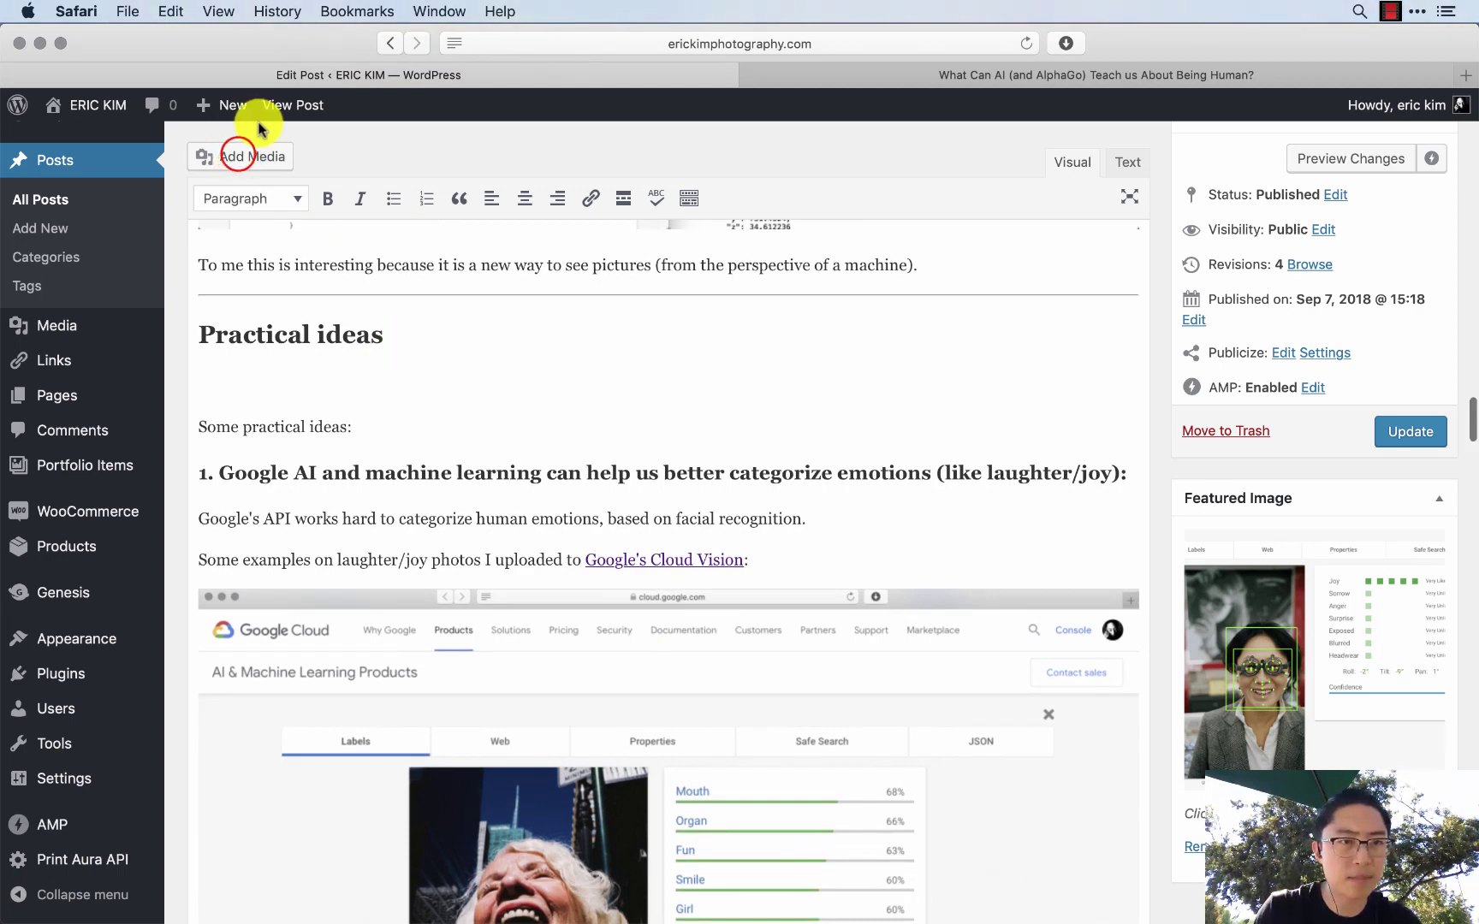
click(234, 158)
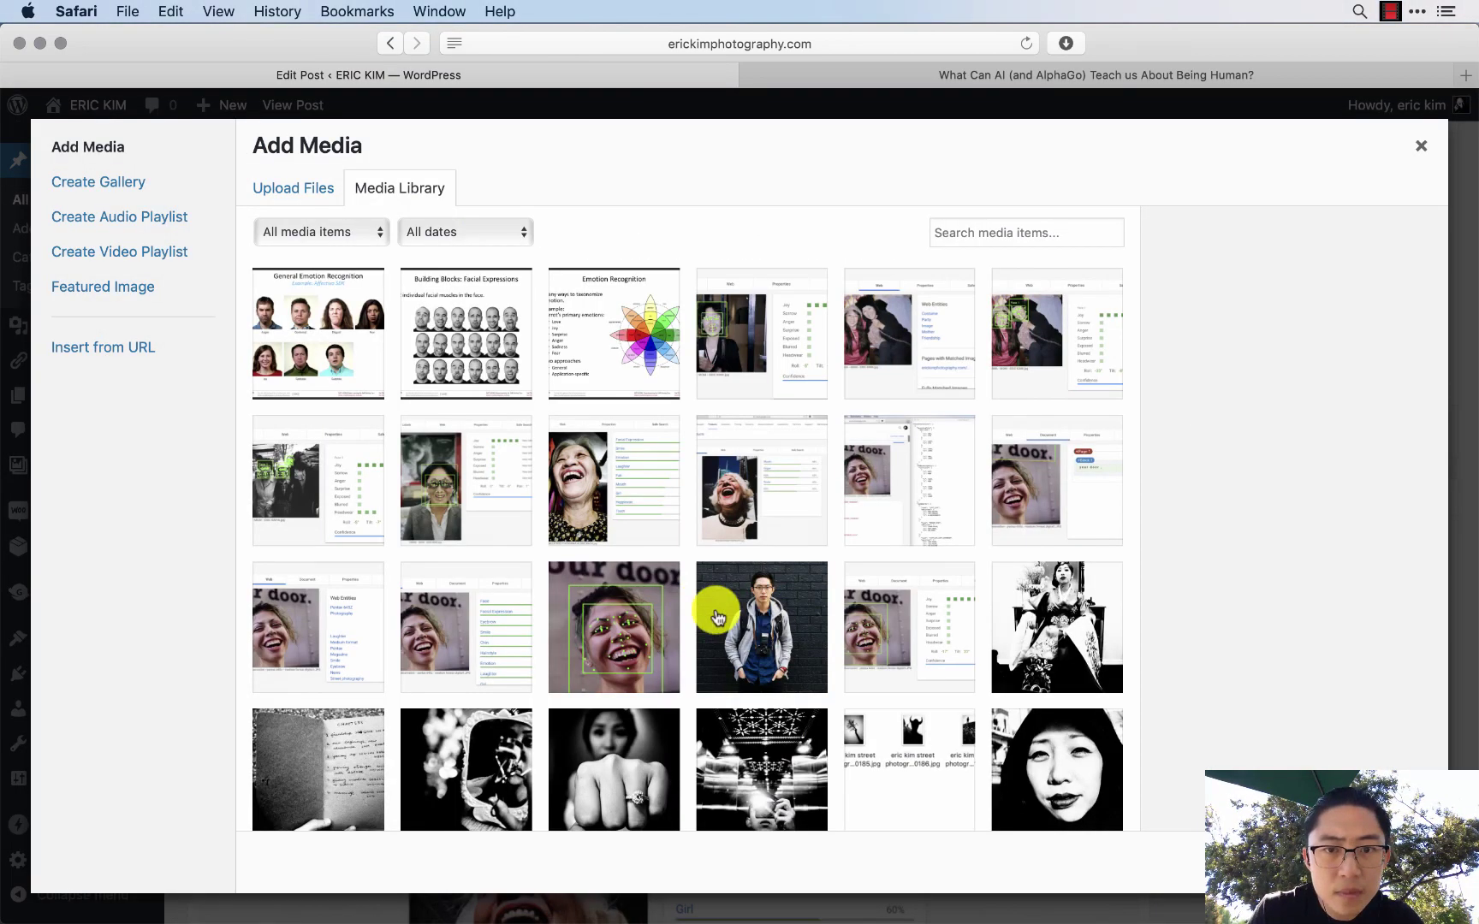
click(442, 514)
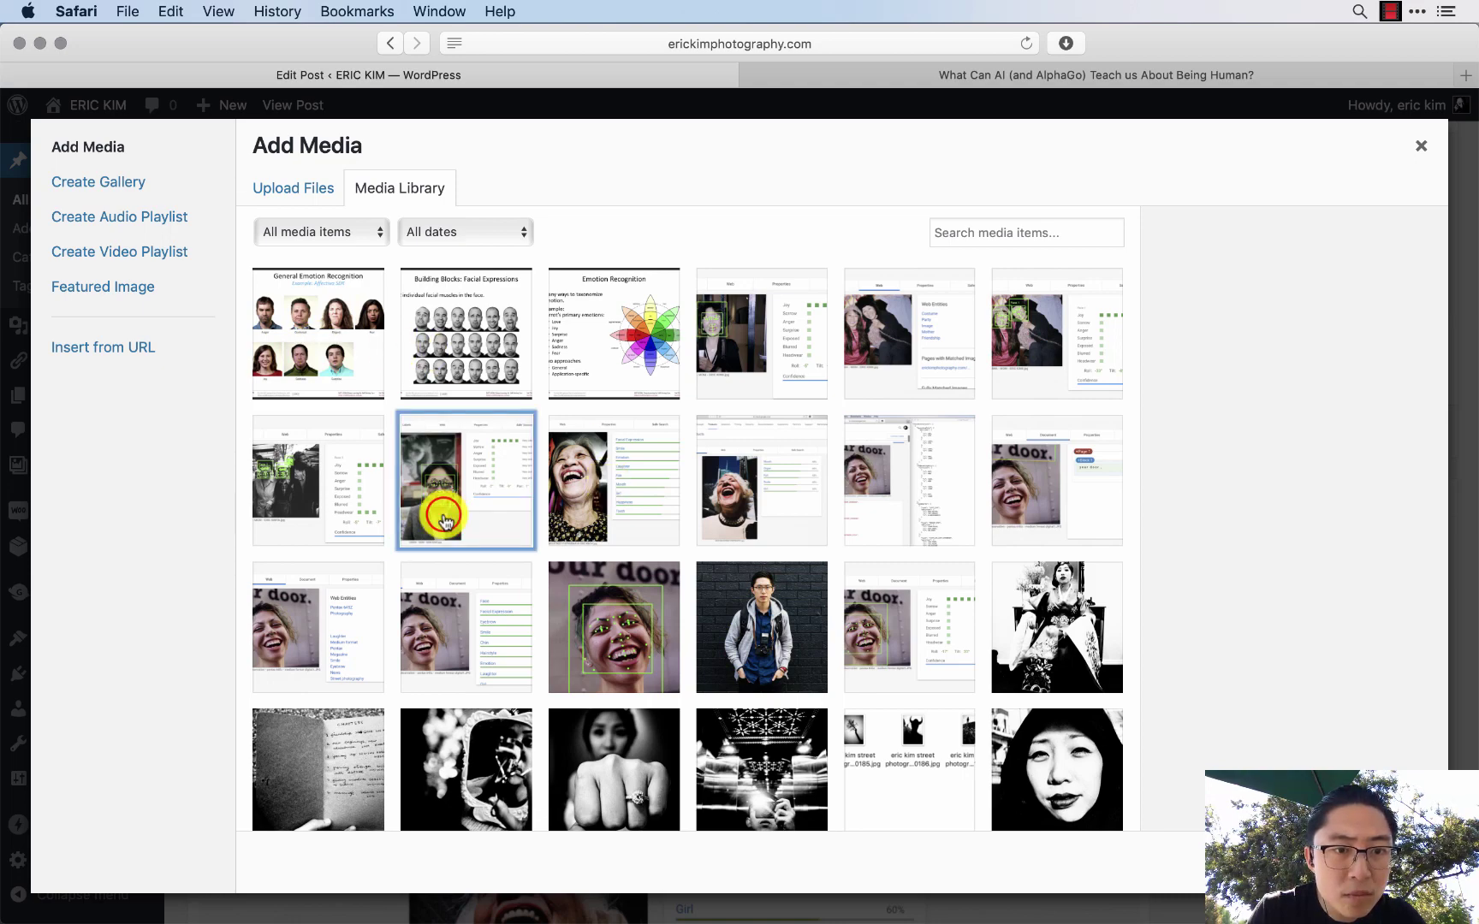
key(Escape)
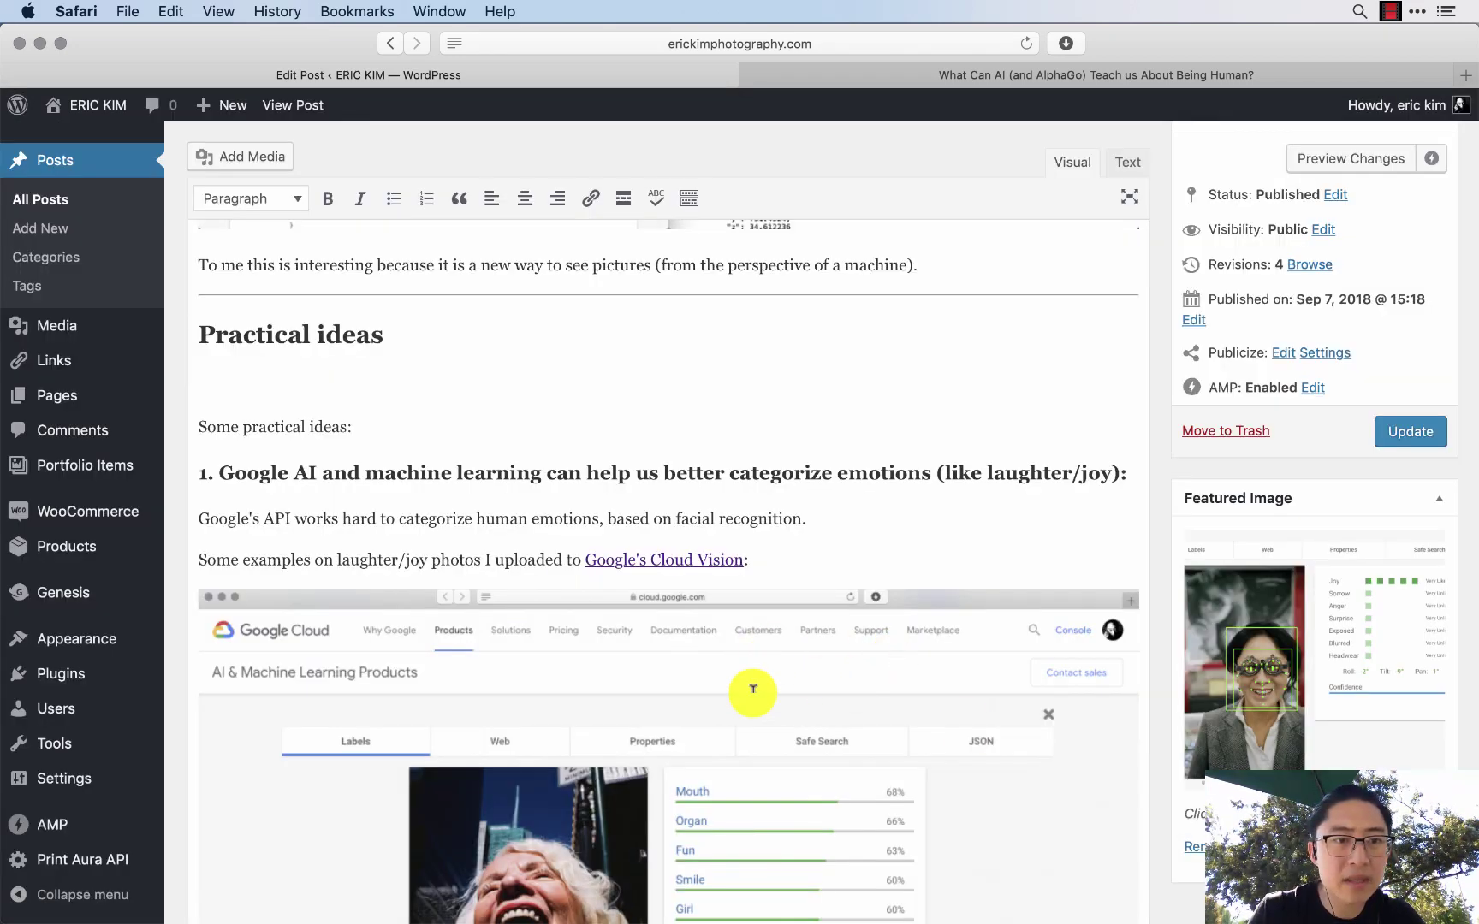
- Start a Heading 3 numbered "2." below the lesson sentence at the end of the post
scroll(753, 691, down, 6)
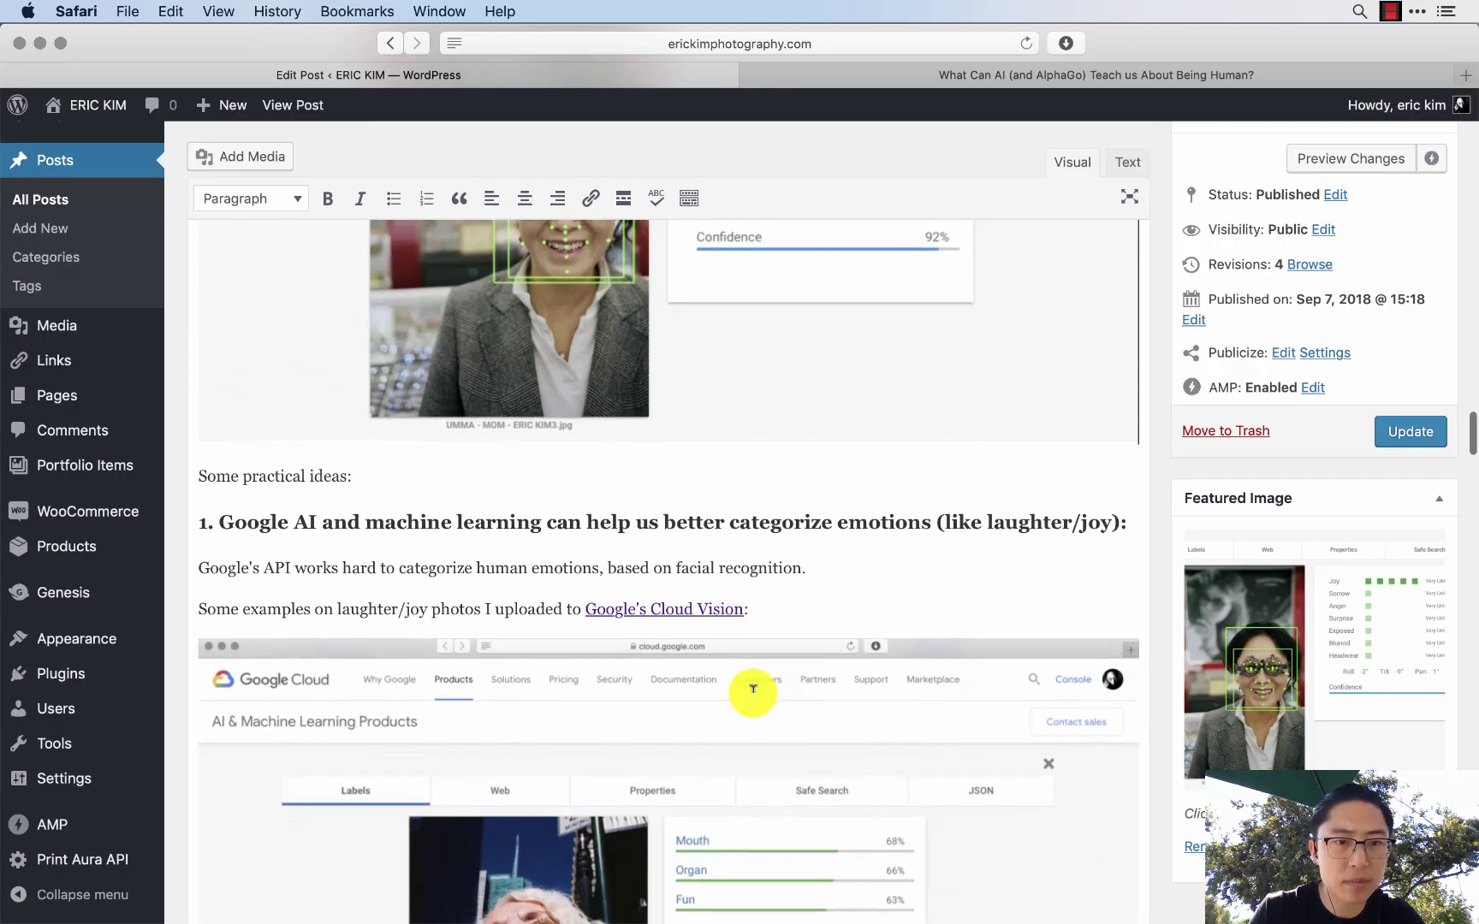
scroll(753, 691, down, 15)
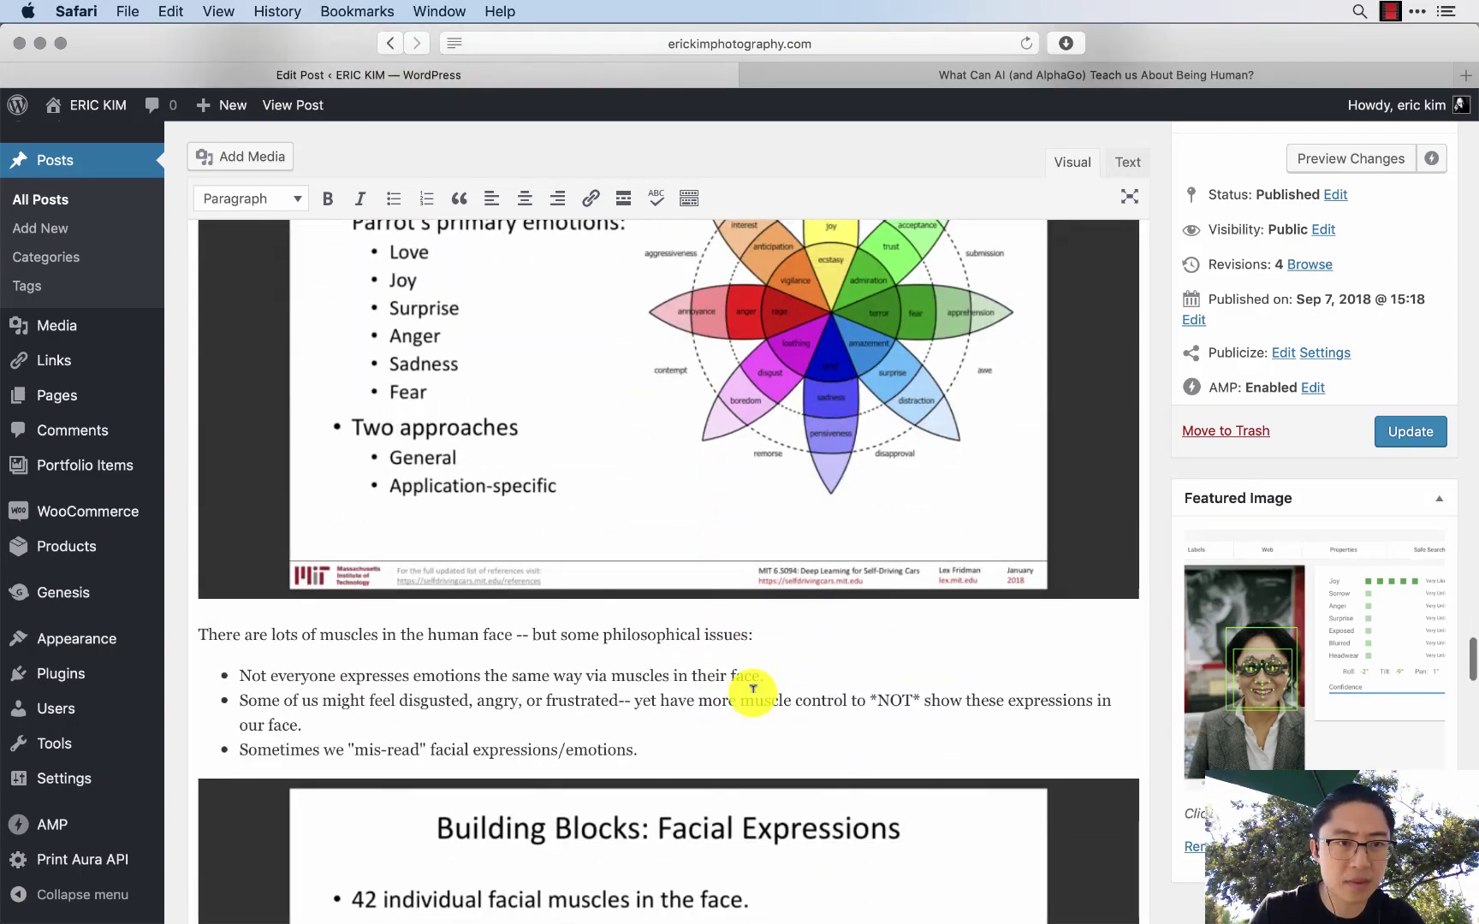
scroll(753, 691, down, 10)
click(769, 720)
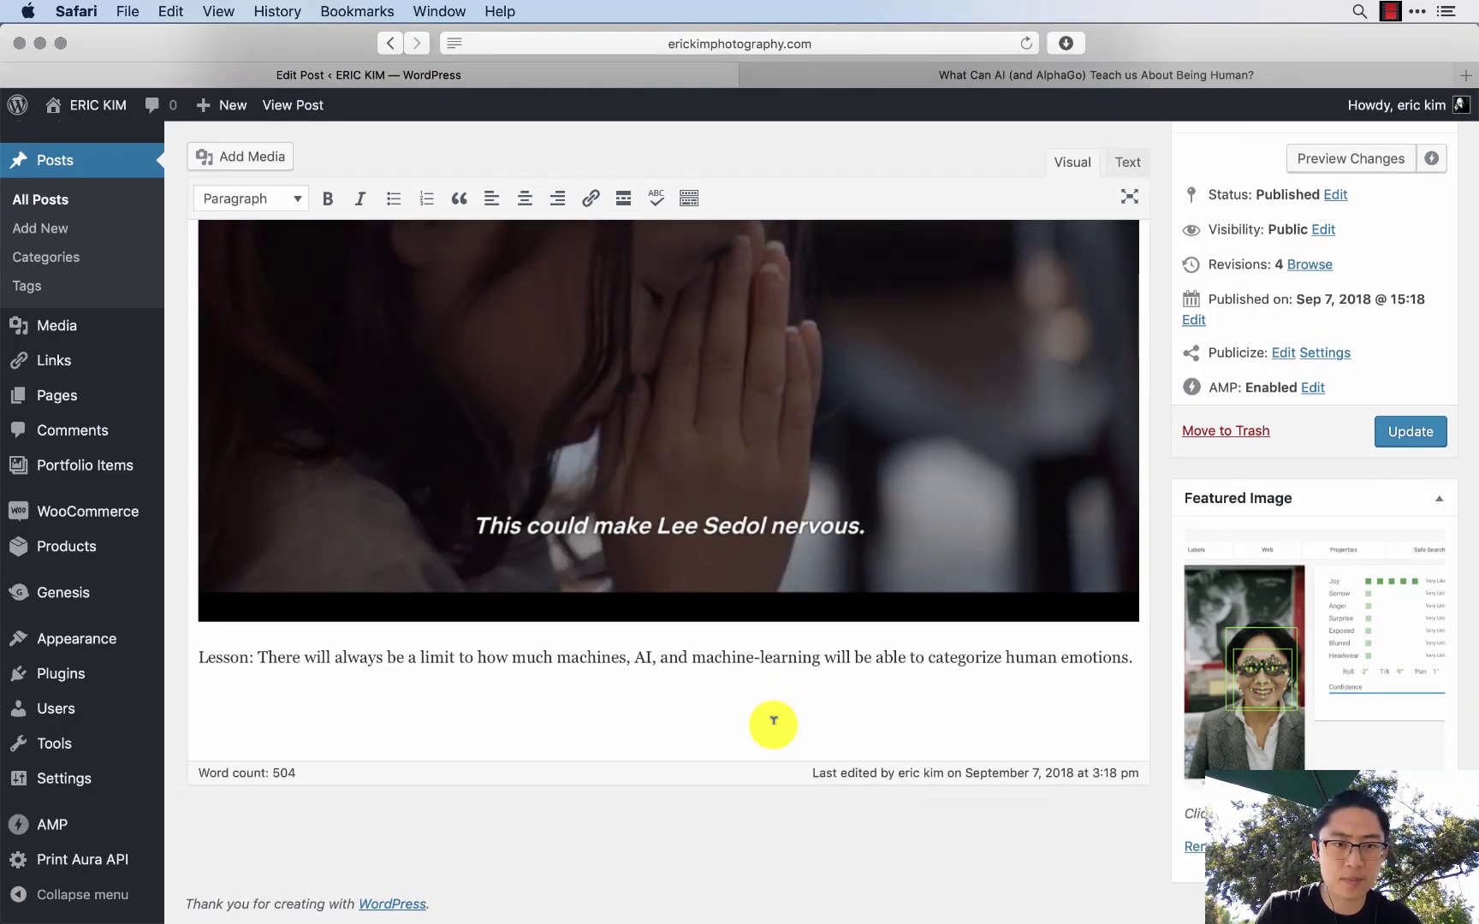
text(###)
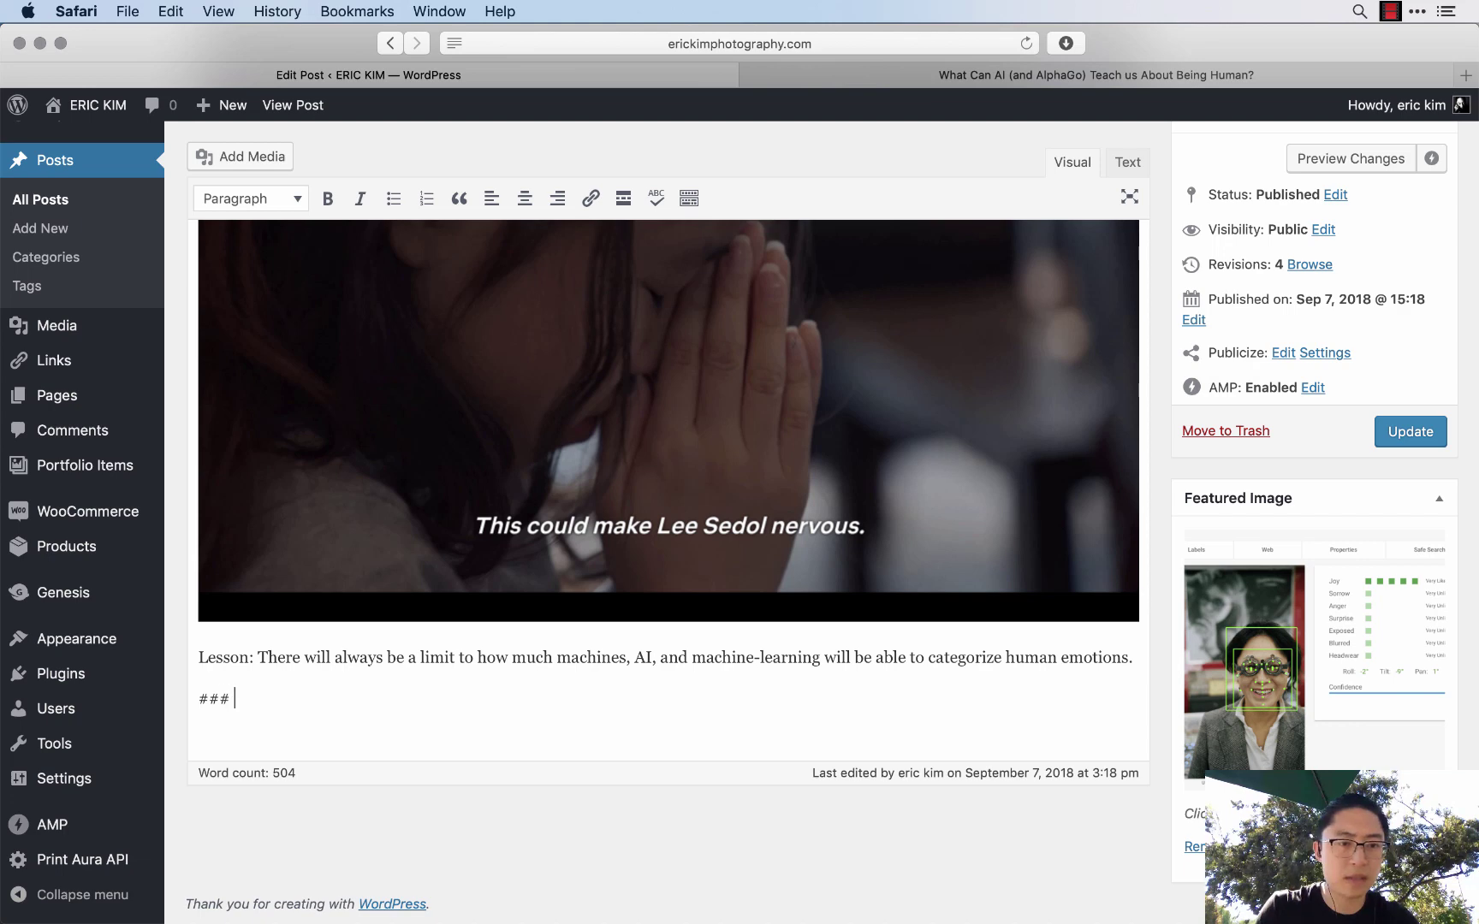
text( 2.)
key(Return)
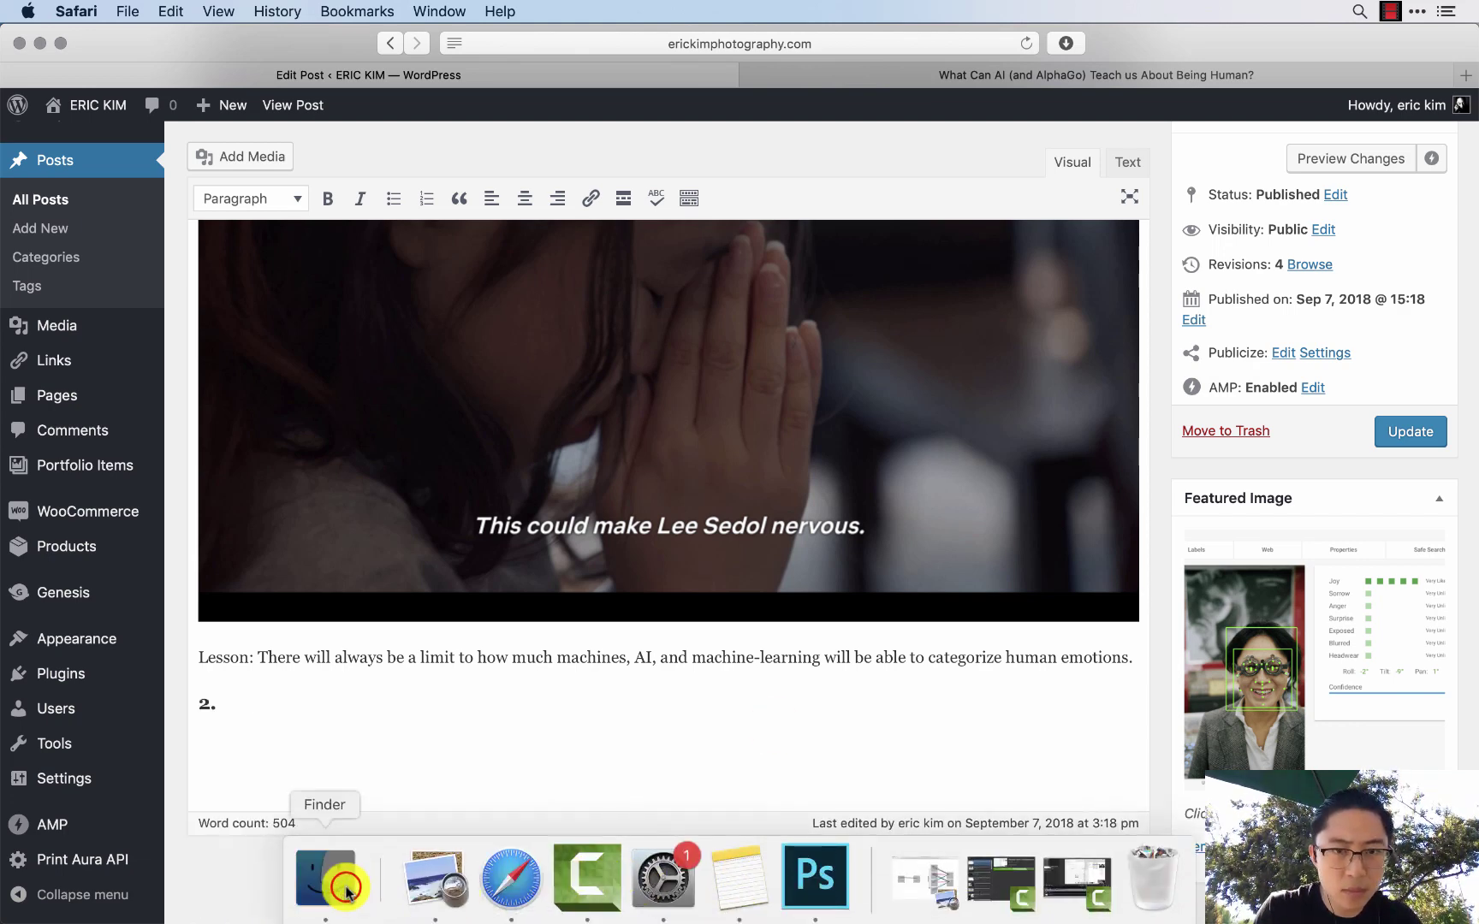
- Switch to Finder and preview the dominant-colors screenshot from 12.58.13 PM in the Google cloud vision machine learning folder
click(346, 890)
click(942, 92)
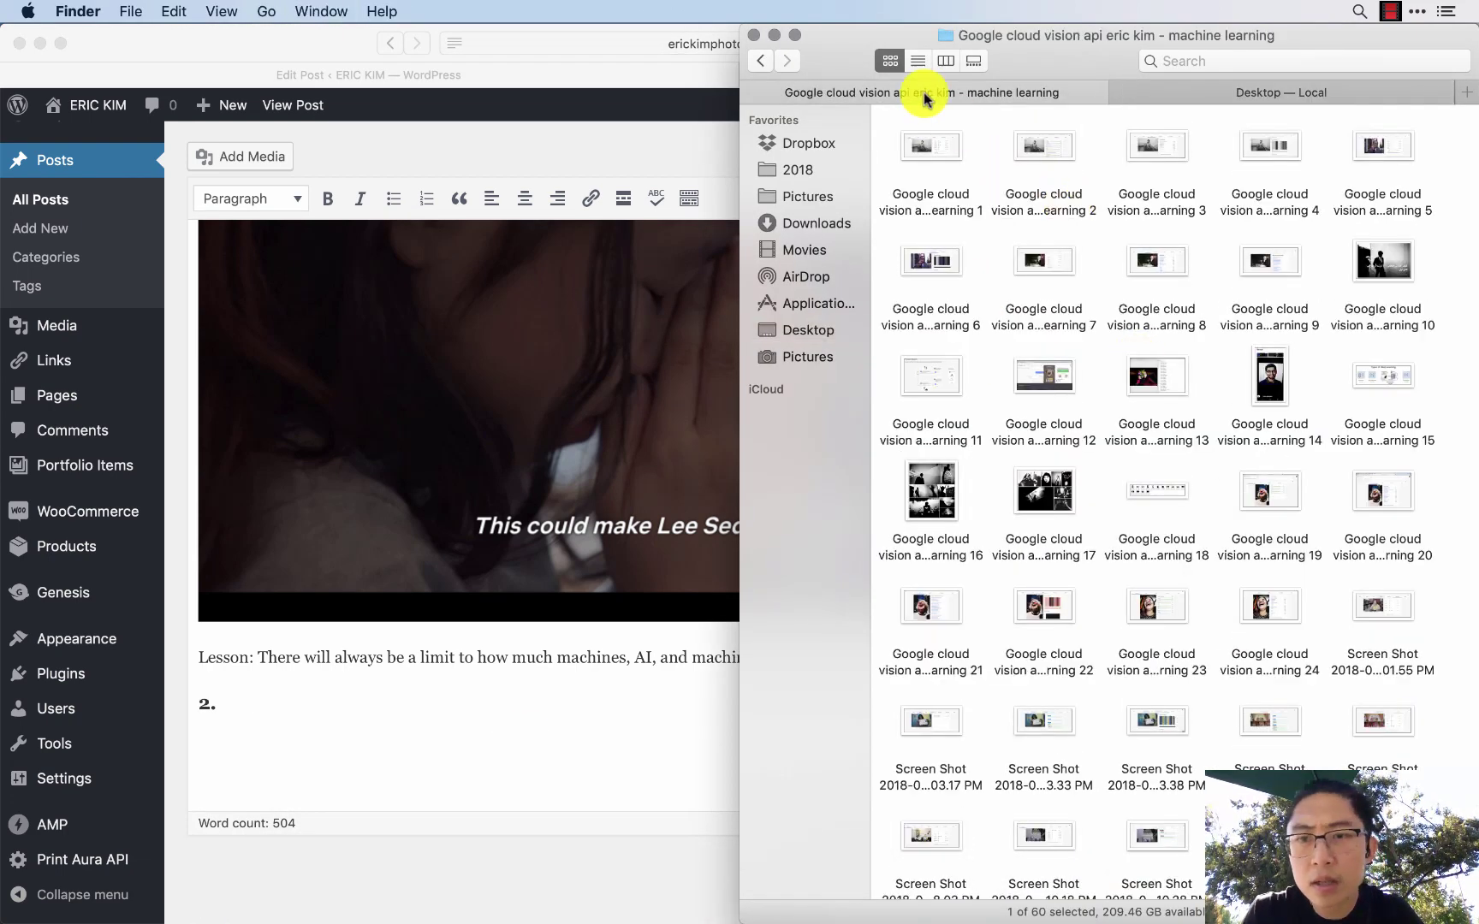
scroll(1031, 408, down, 5)
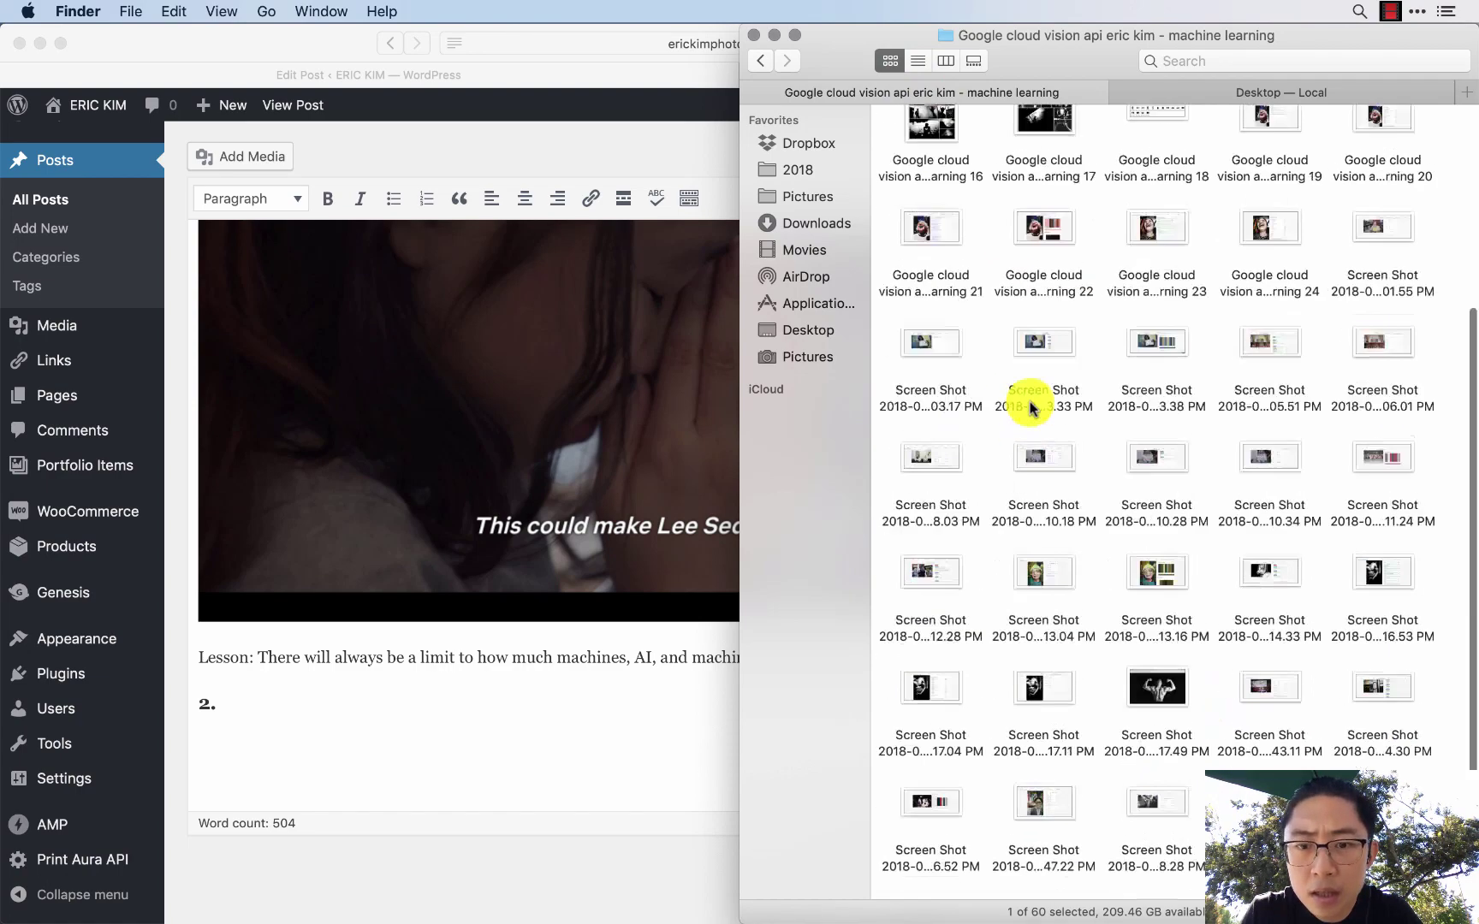
scroll(1031, 408, down, 3)
click(1215, 714)
key(space)
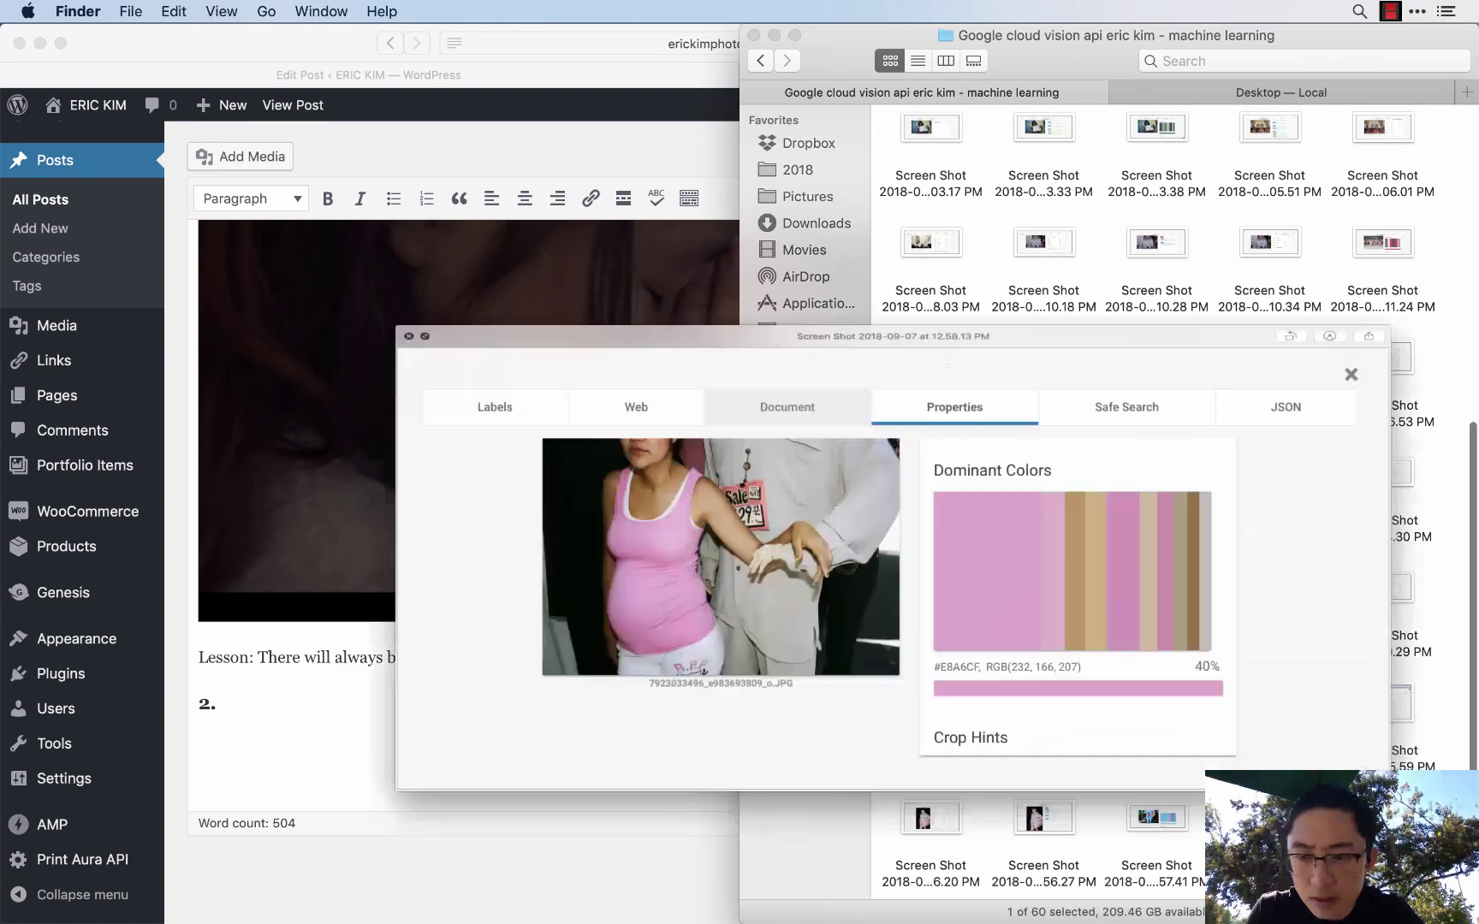
- Return to the post editor and complete the new heading as "2. Palette Generation"
click(643, 782)
click(429, 743)
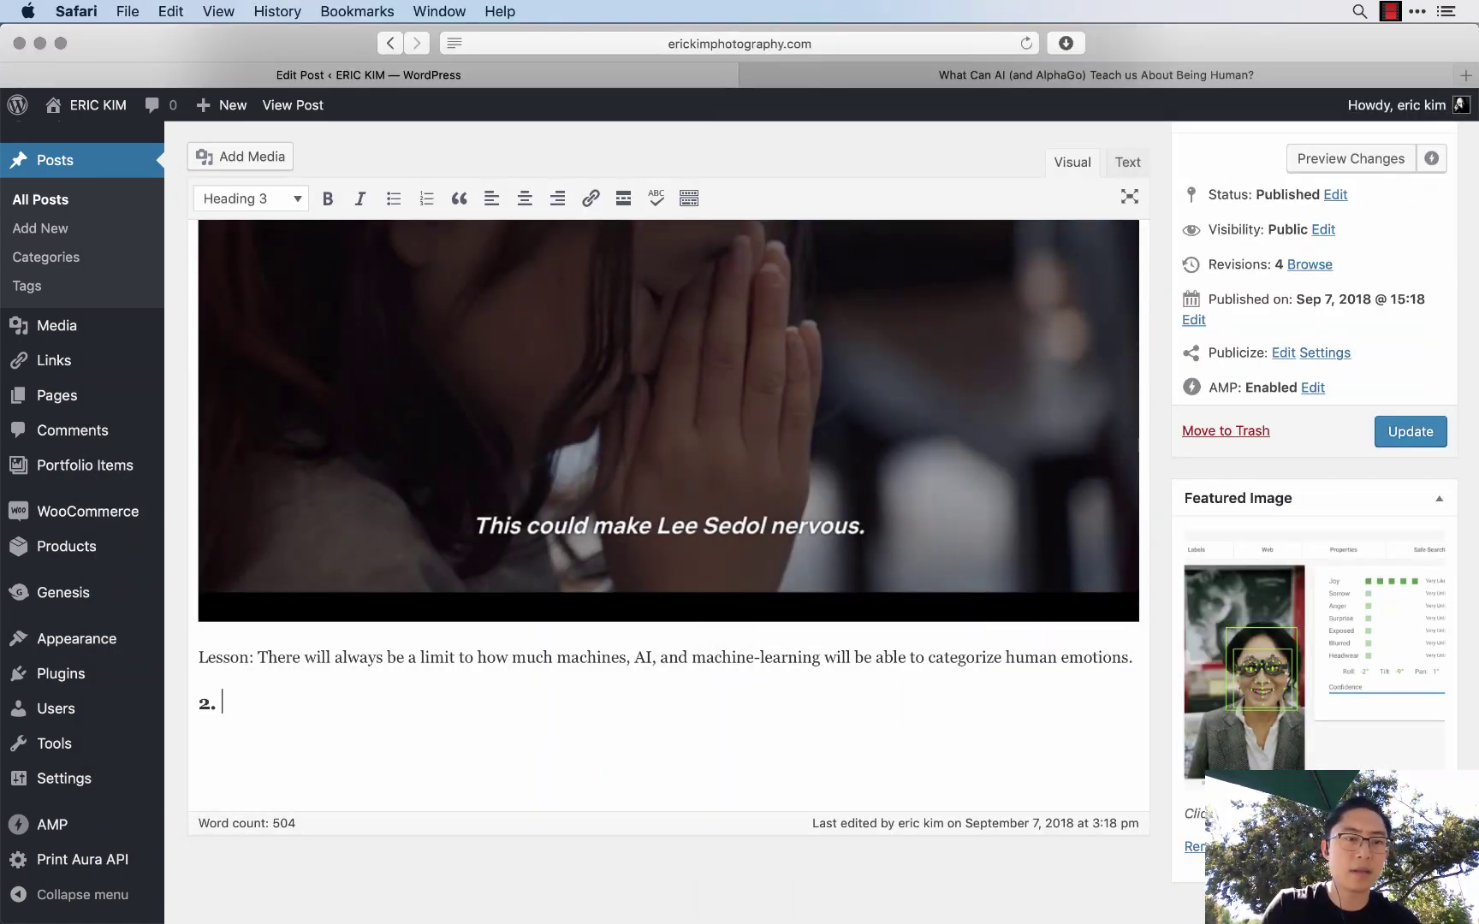
text(Palette Generation)
key(Return)
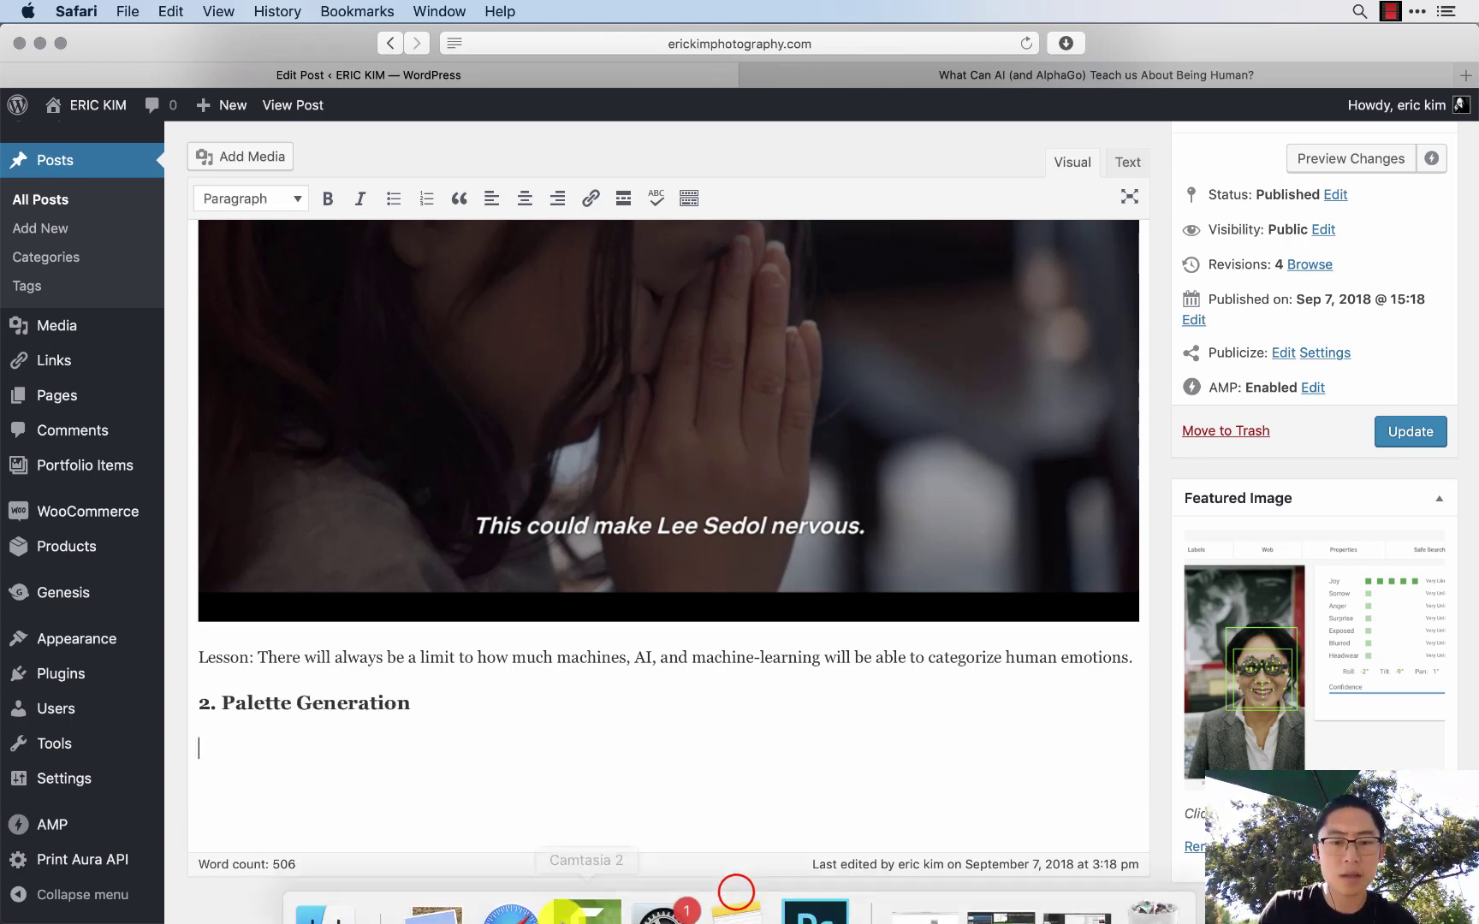
- Write below the heading "Google's Cloud vision is very good at generating color palettes from photos:" and link "Google's Cloud vision" to cloud.google.com/vision
click(740, 880)
key(super+c)
key(super+Tab)
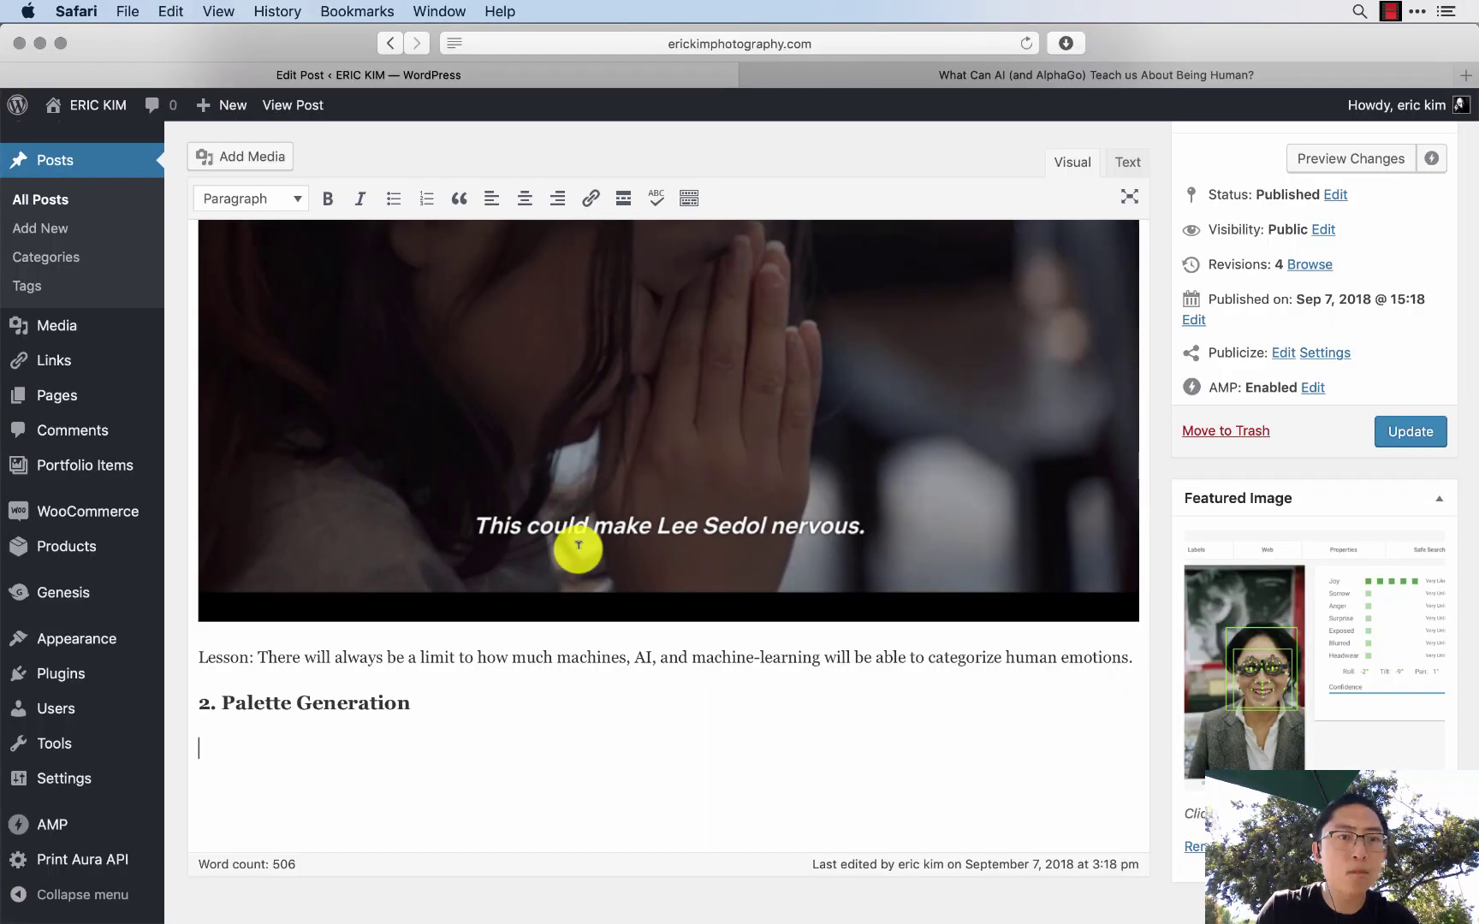
text(Go)
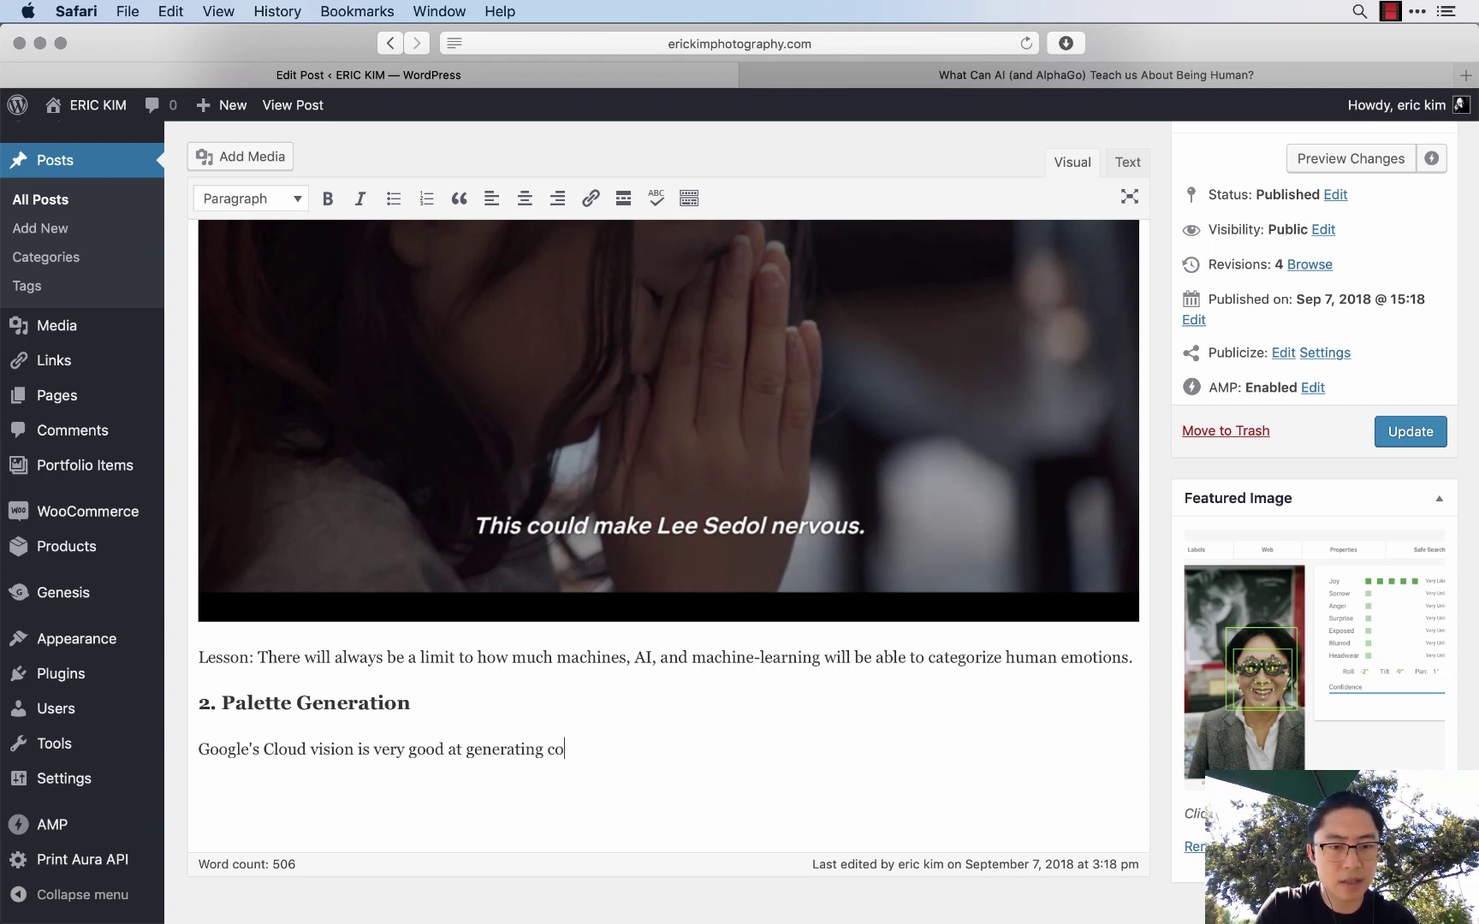
text(lor plates)
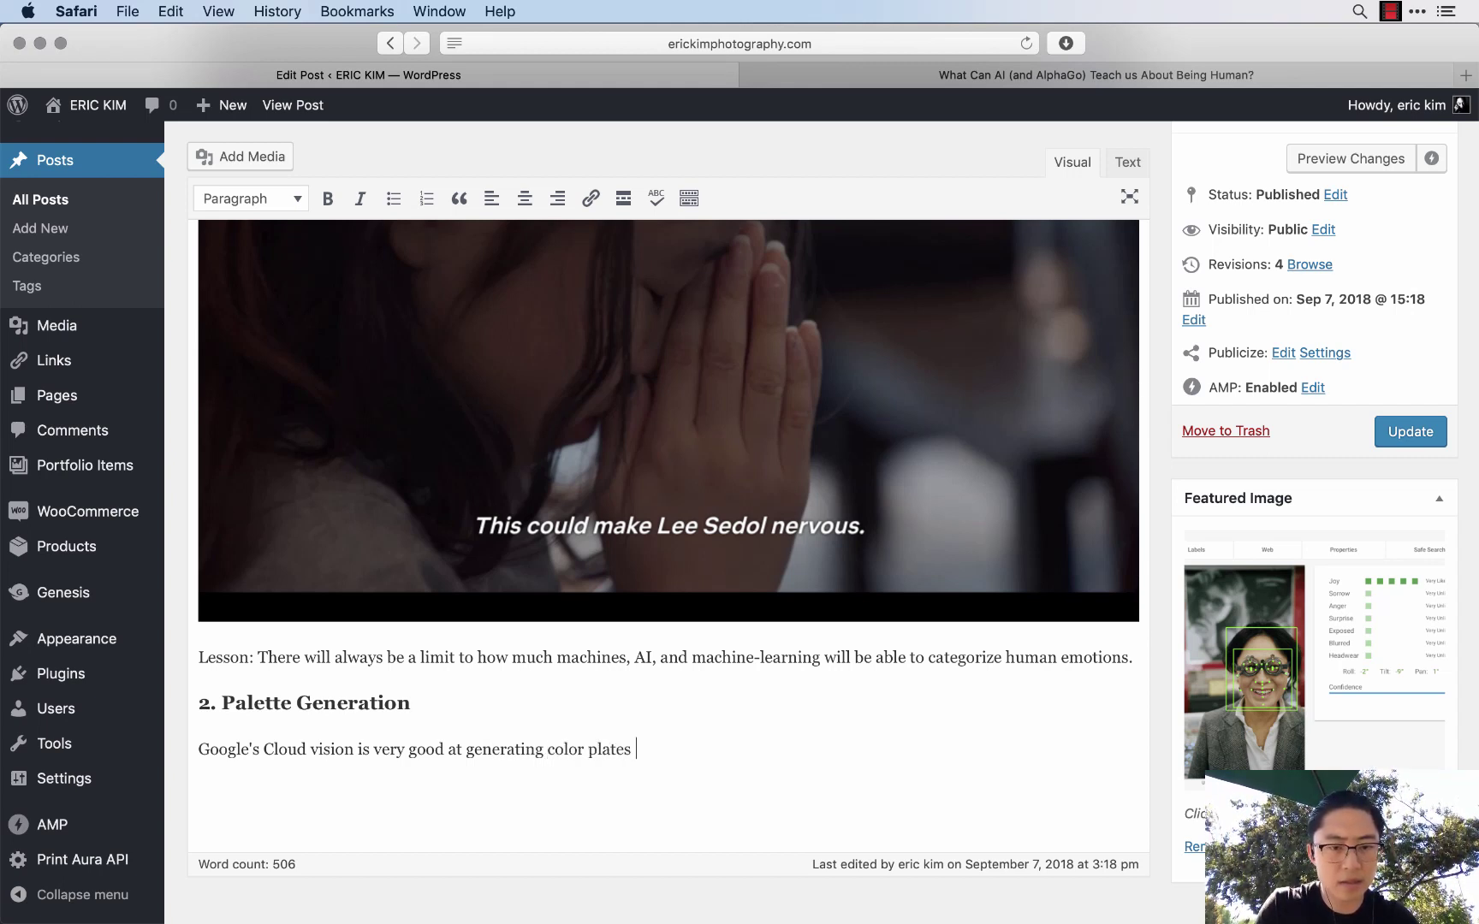
text(rom photos:)
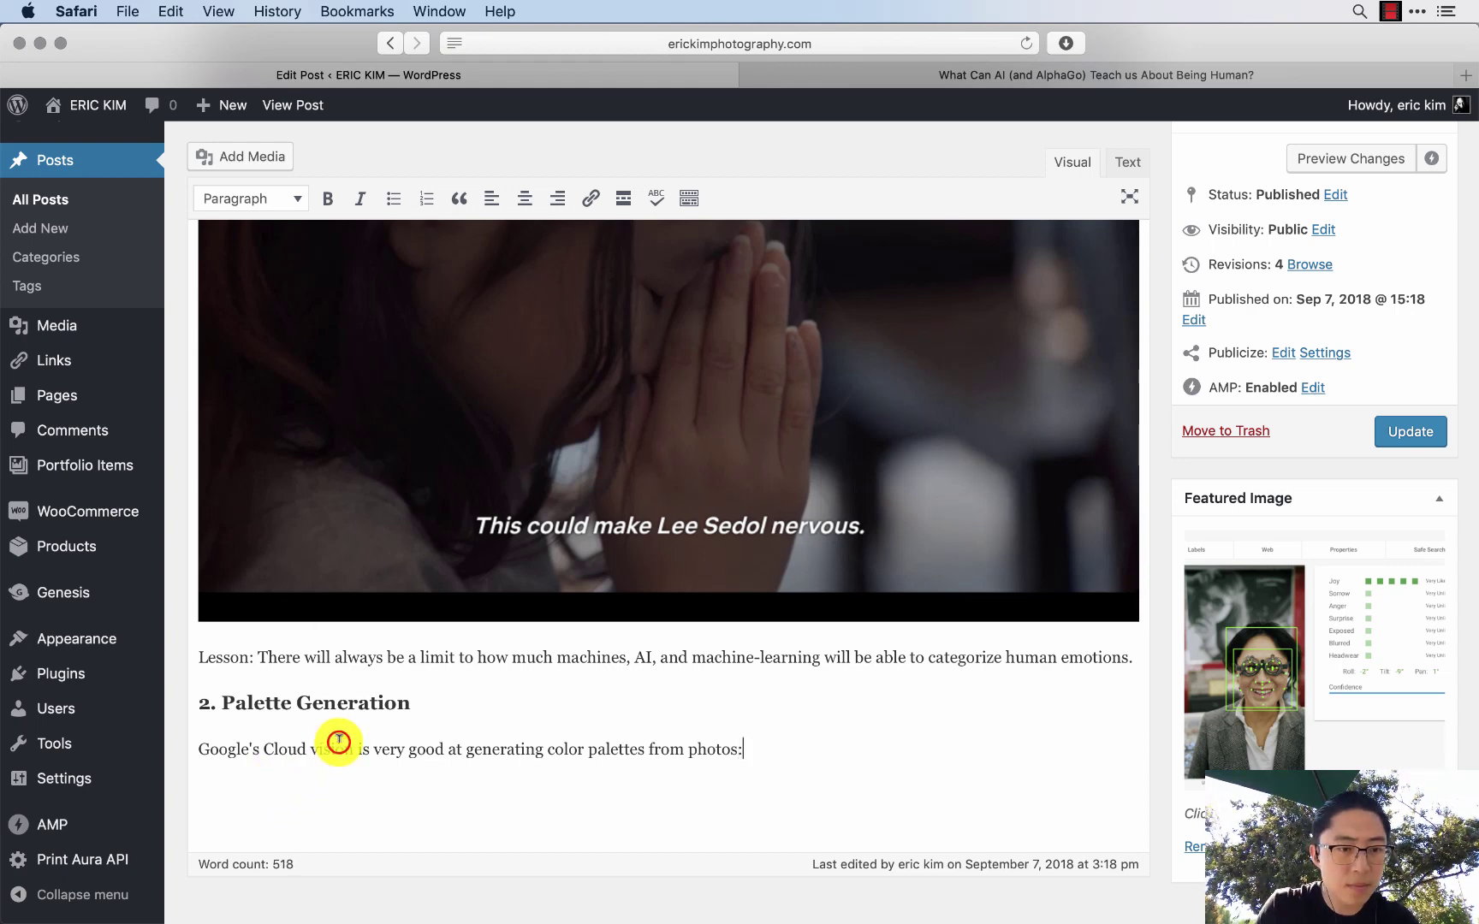
drag(338, 741, 198, 748)
key(super+v)
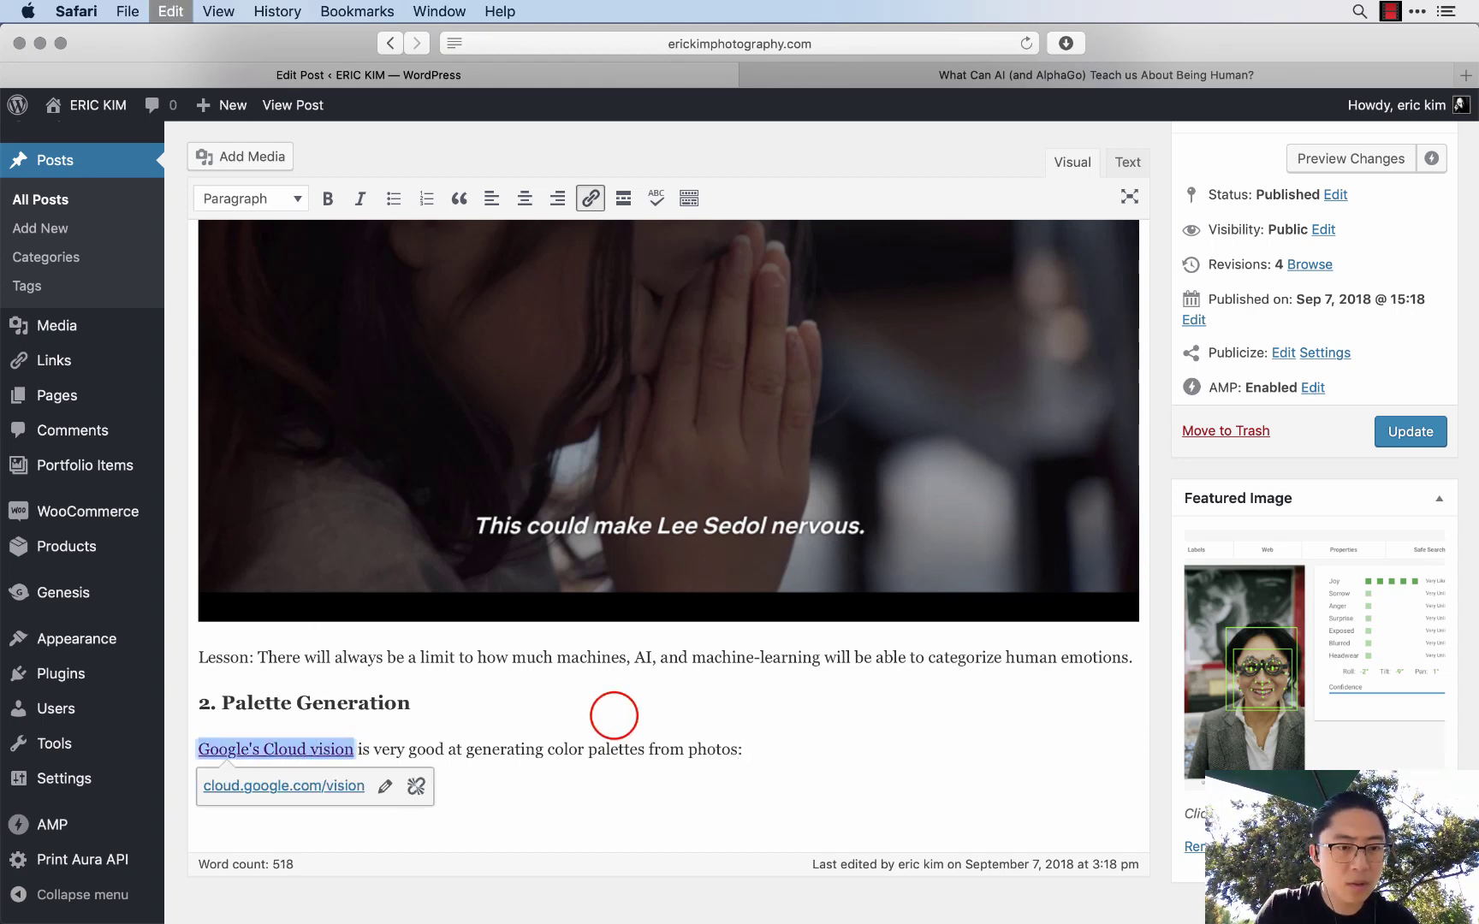
- Add an empty line under the "2. Palette Generation" heading and upload Screen Shot 2018-09-07 at 12.58.13 PM there from Finder
click(614, 715)
key(super+Tab)
key(super+Tab)
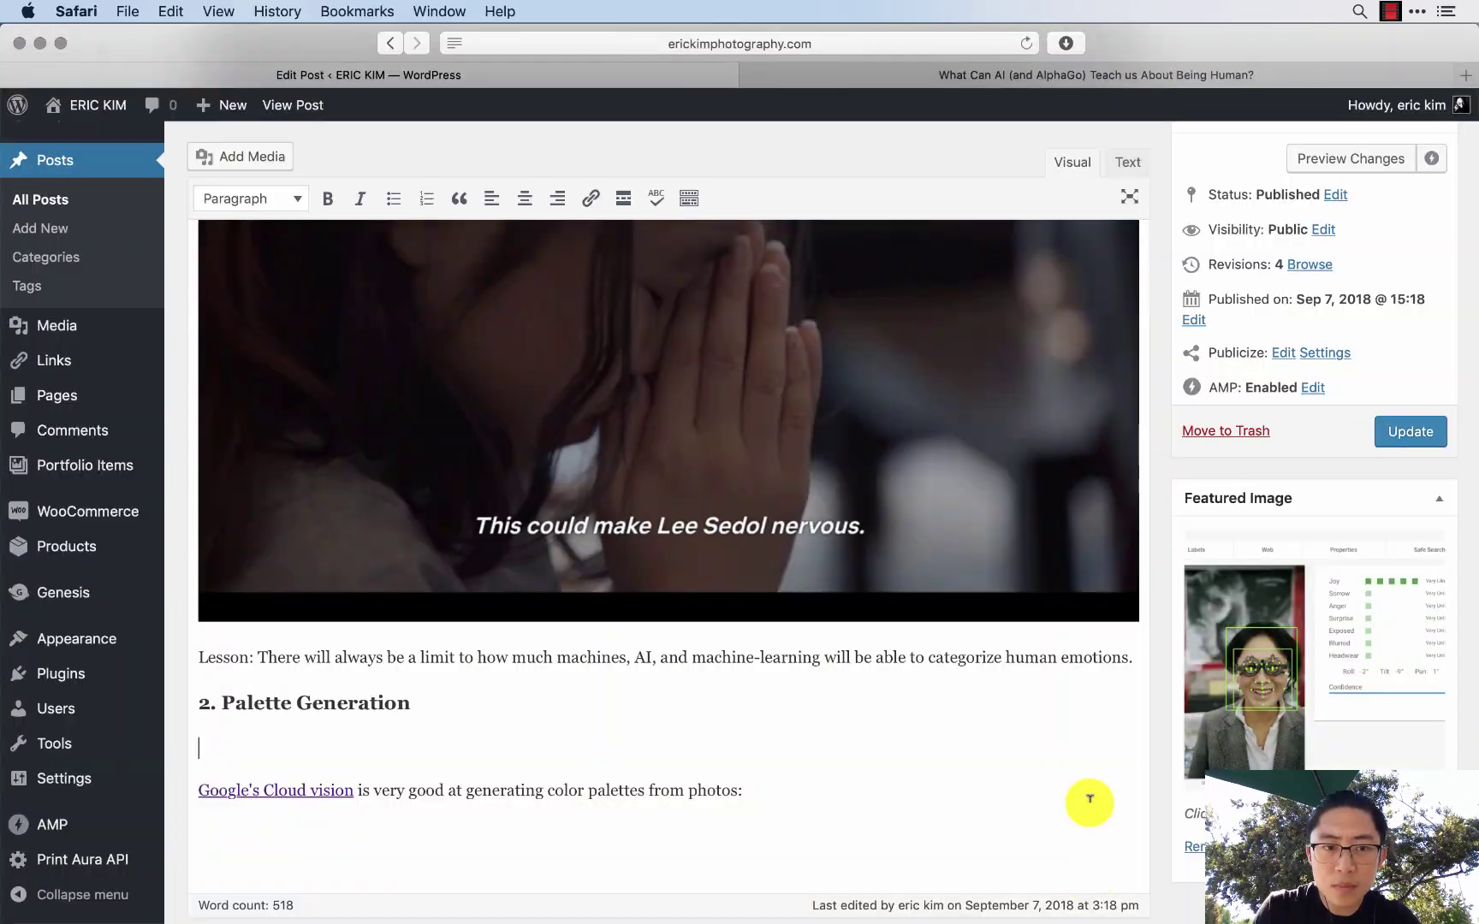
mouse_move(554, 864)
click(364, 865)
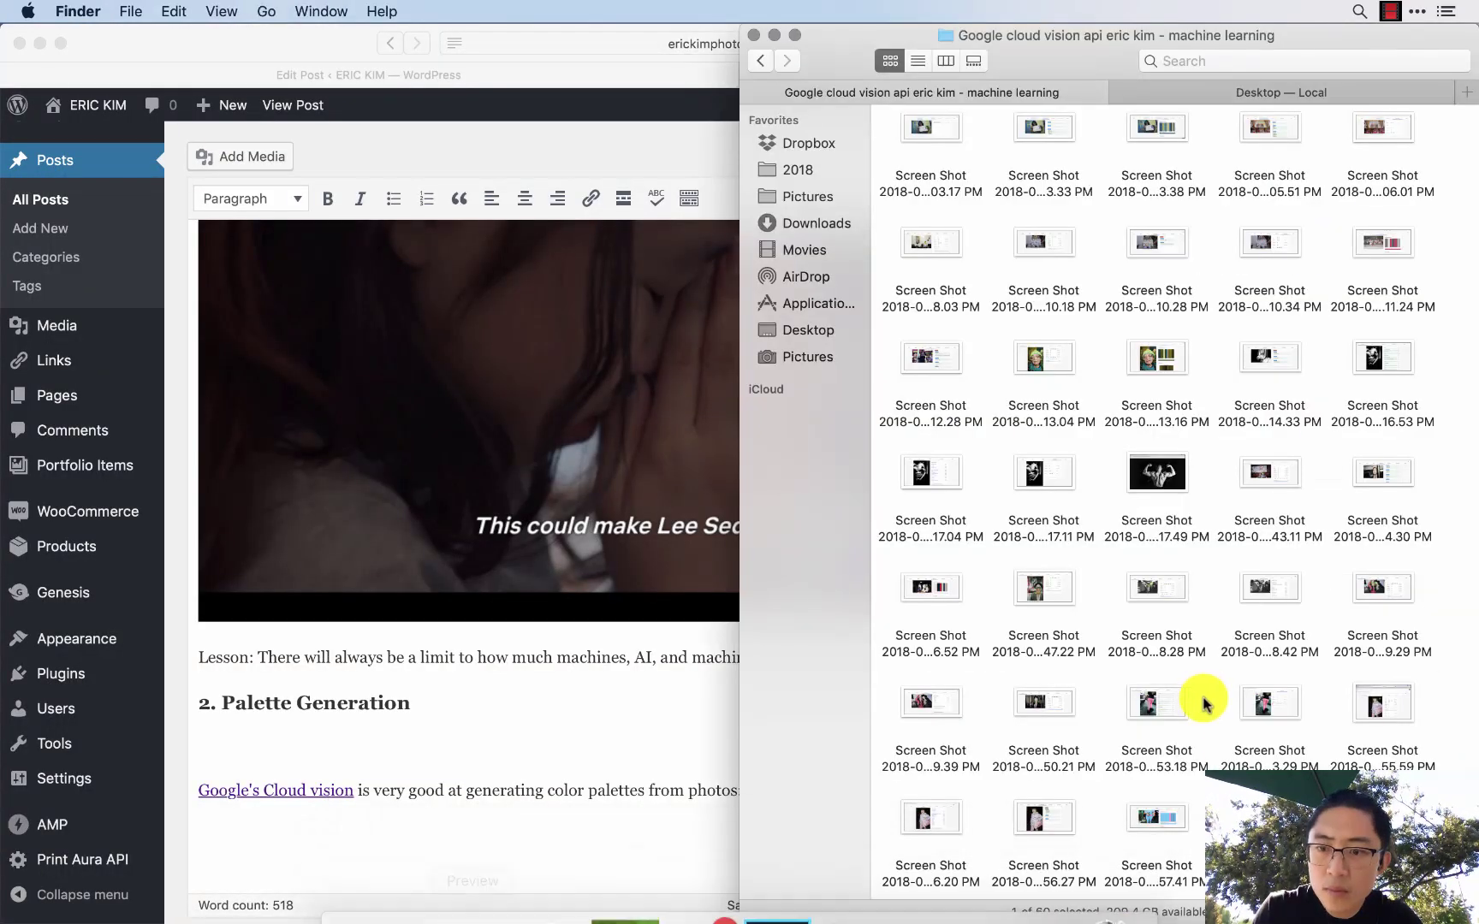
drag(1258, 700, 360, 650)
scroll(1273, 703, down, 2)
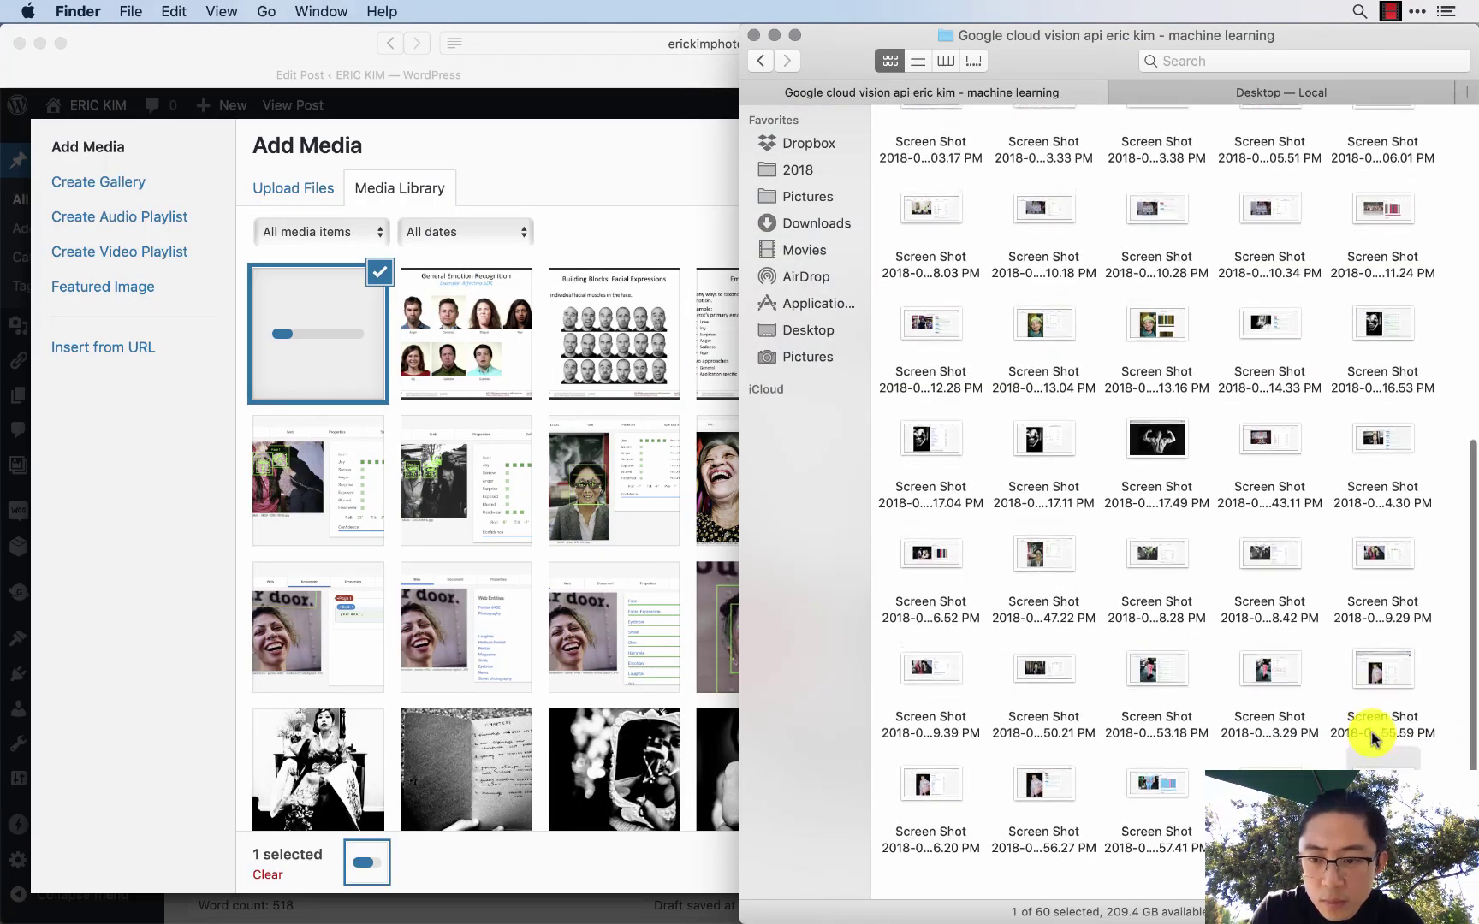
- Preview the screenshots from 12.57.41 PM and 12.56.27 PM in Finder to check for color palettes
click(1151, 814)
key(space)
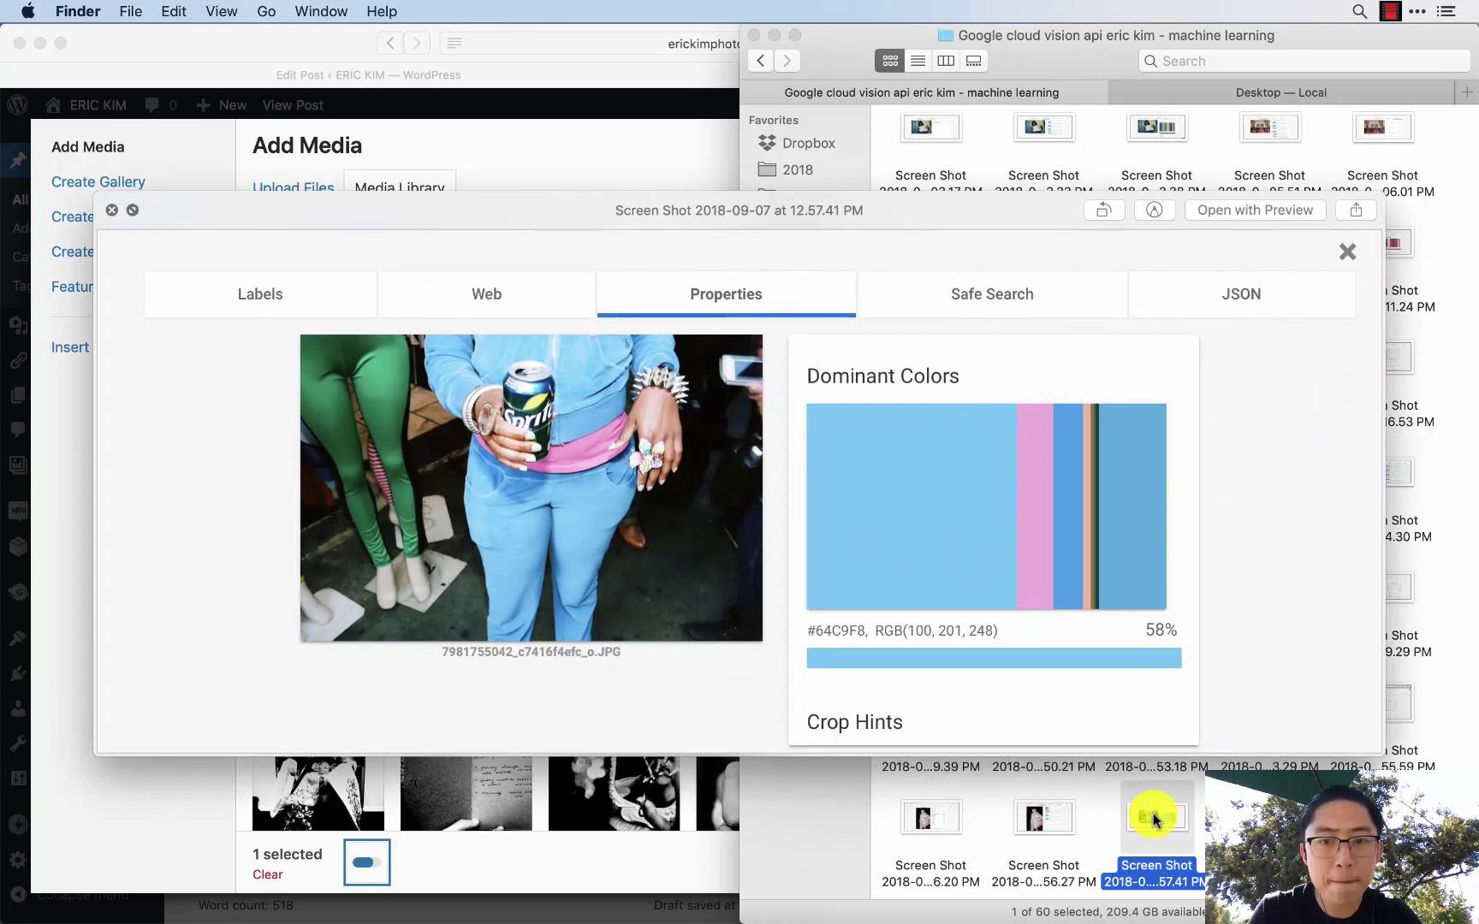
key(space)
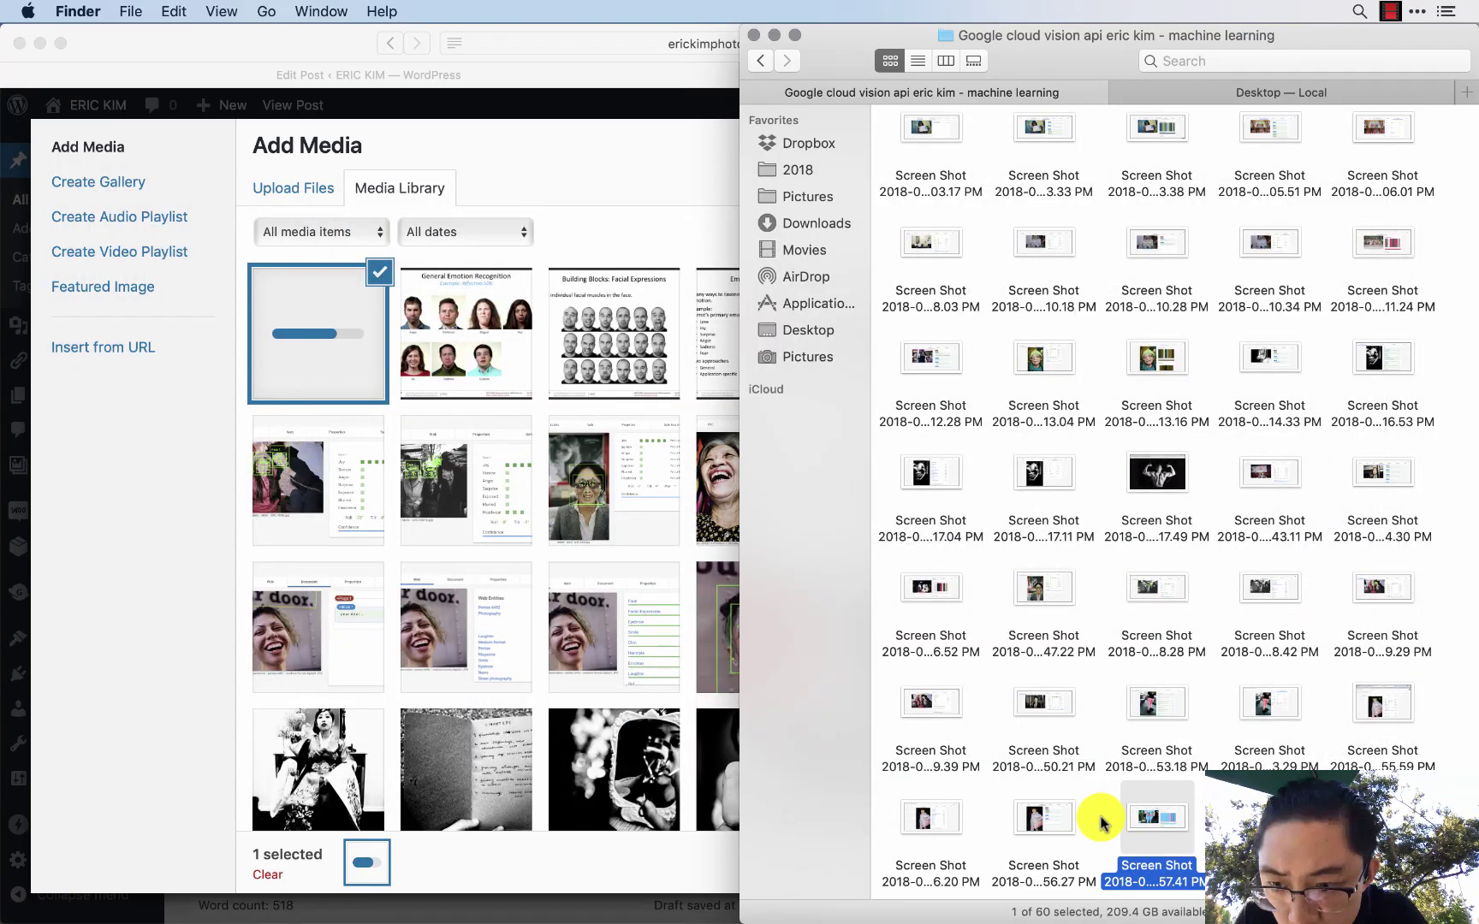
click(1049, 815)
key(space)
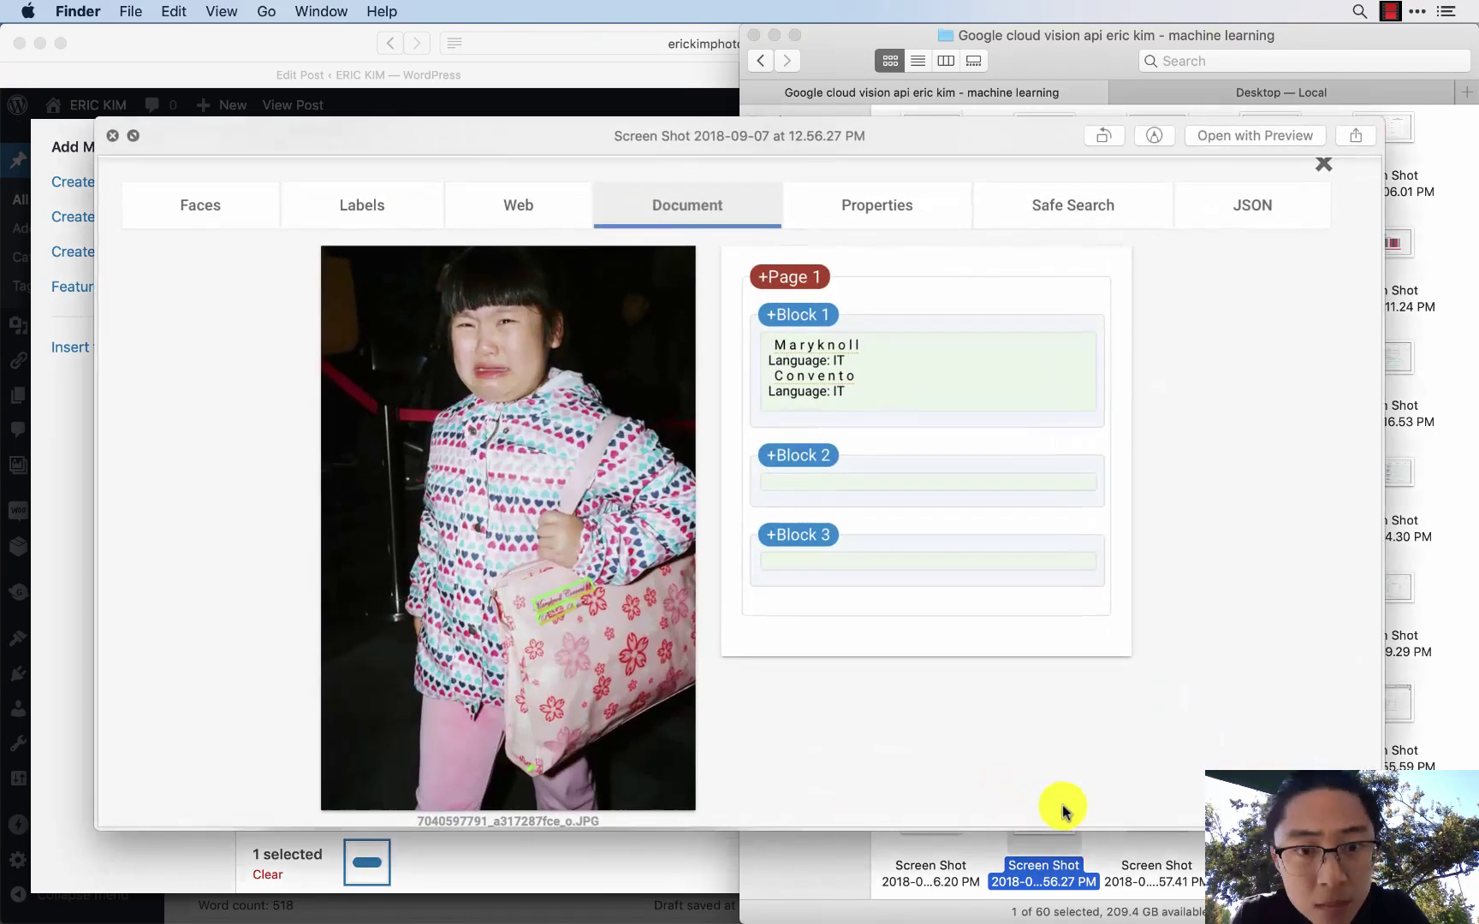
- Return to the media dialog in Safari and insert the uploaded 12.58.13 PM screenshot under the "2. Palette Generation" heading
key(super+Tab)
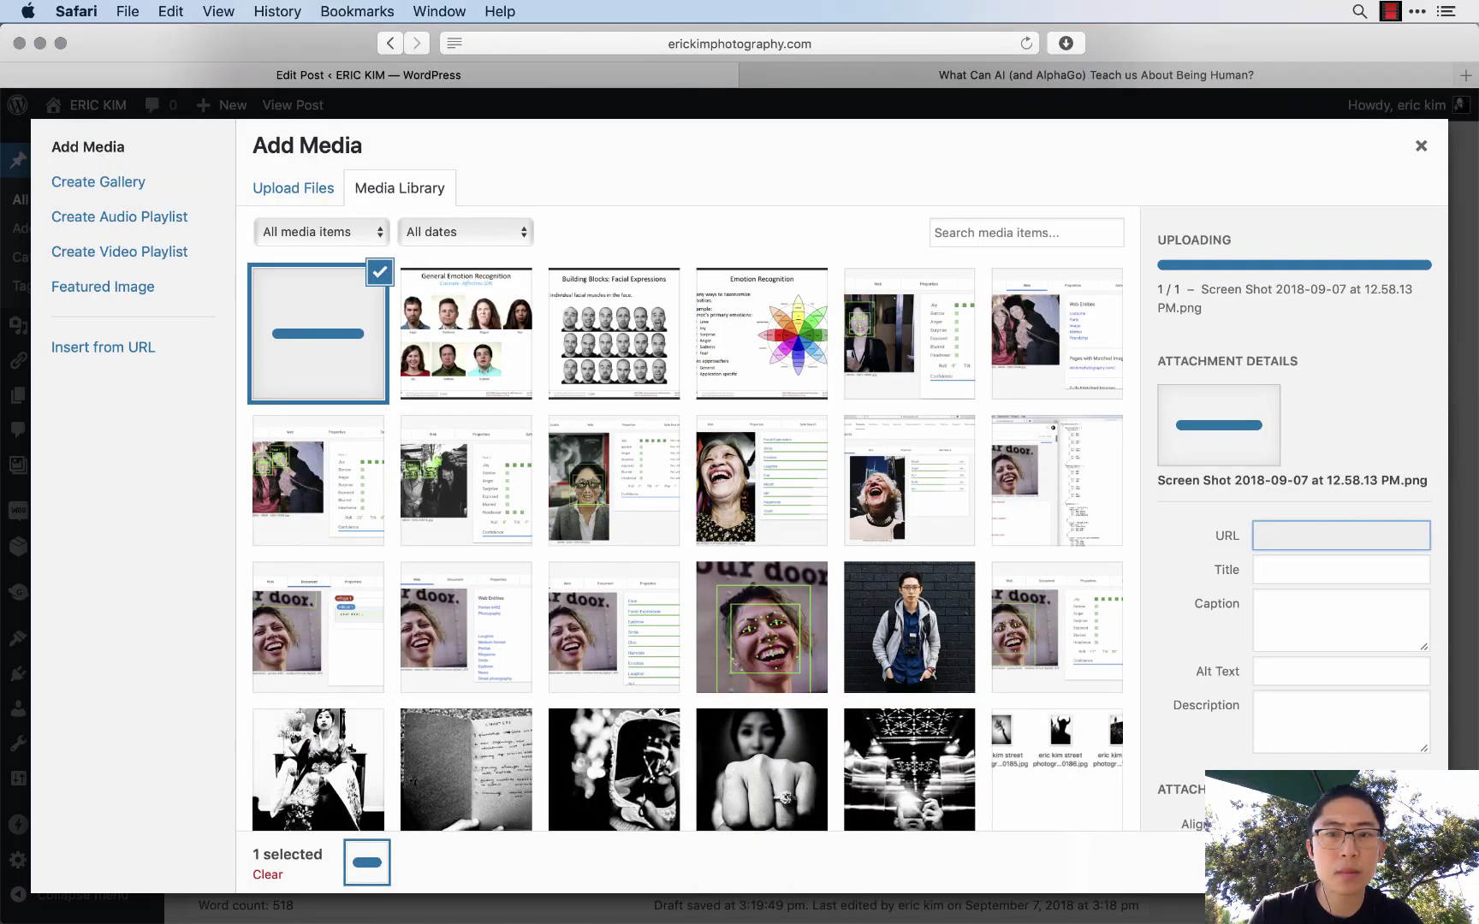
click(1382, 862)
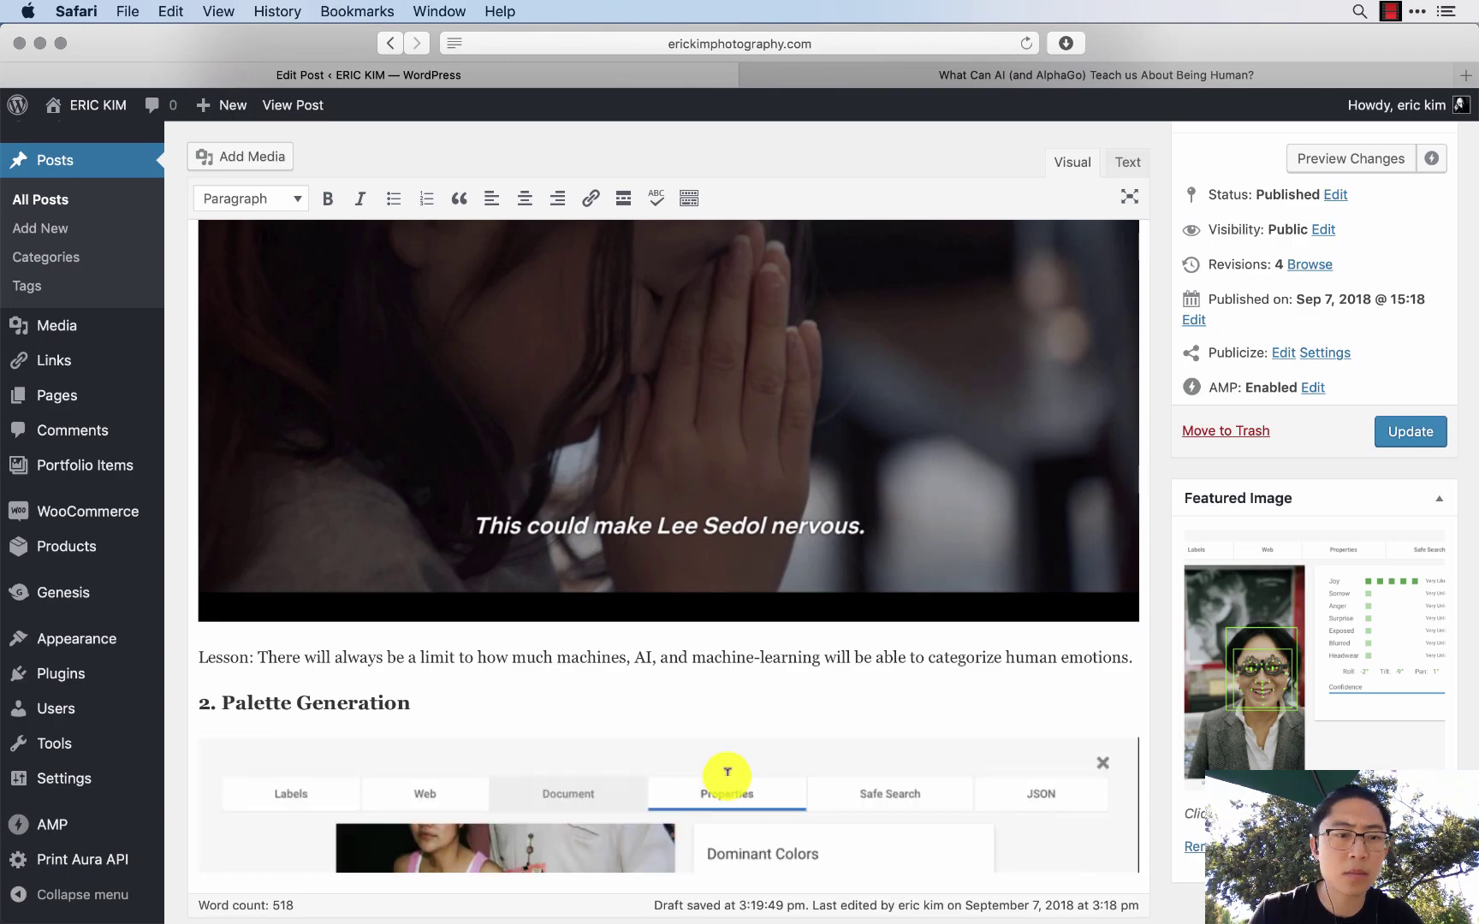
scroll(727, 773, down, 6)
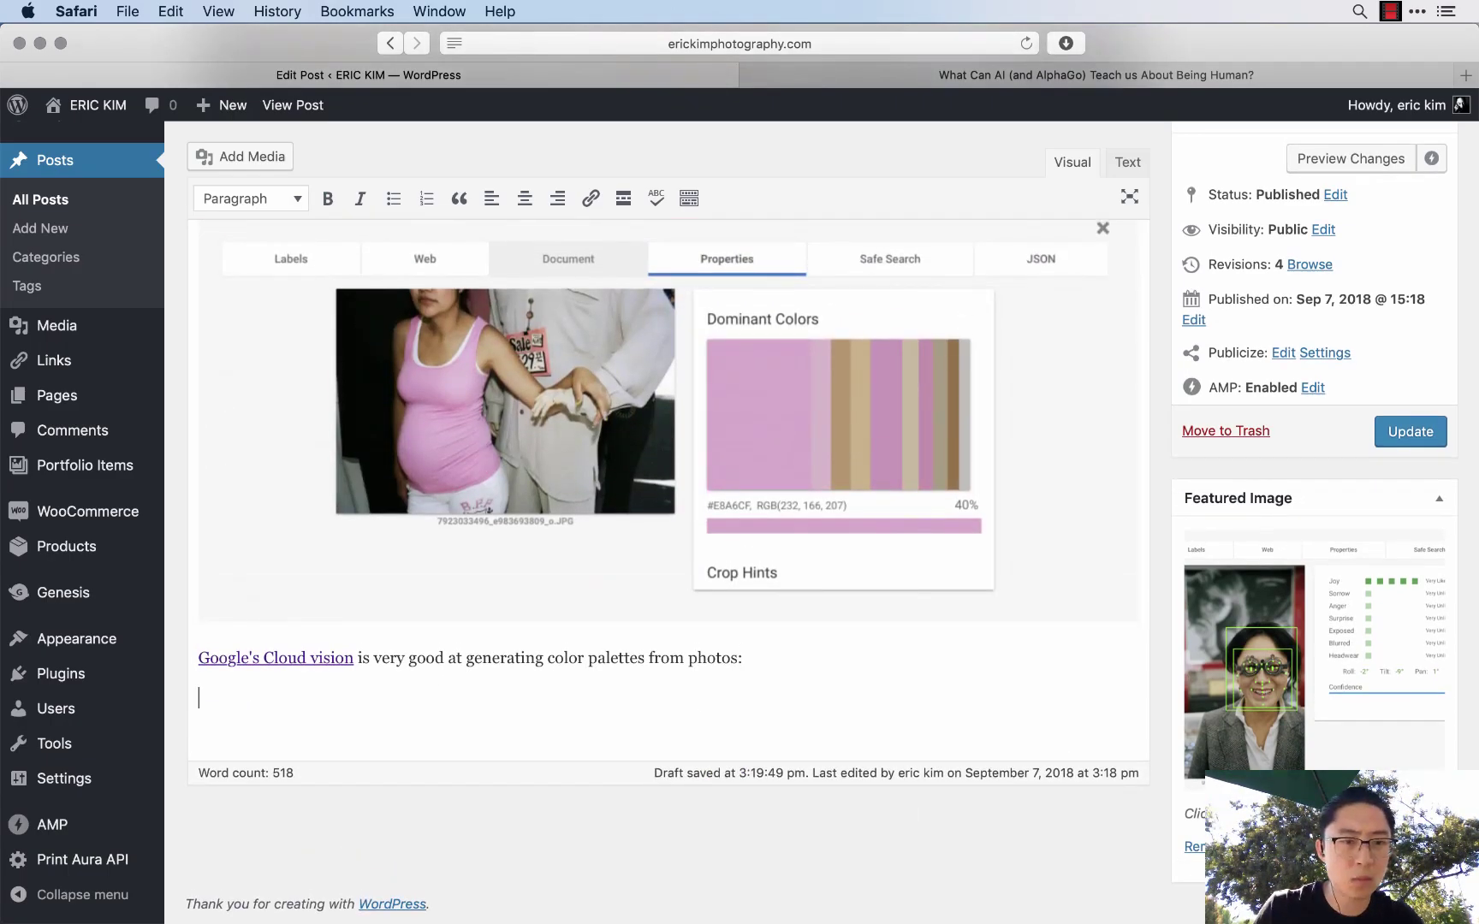
- Upload the 12.57.41 PM screenshot and the palette screenshot ending in 6.52 PM from Finder to the post's media library
key(super+Tab)
drag(1143, 816, 479, 727)
drag(931, 591, 574, 567)
- Preview the palette screenshot ending in 13.16 PM in the Finder folder
scroll(1323, 622, up, 2)
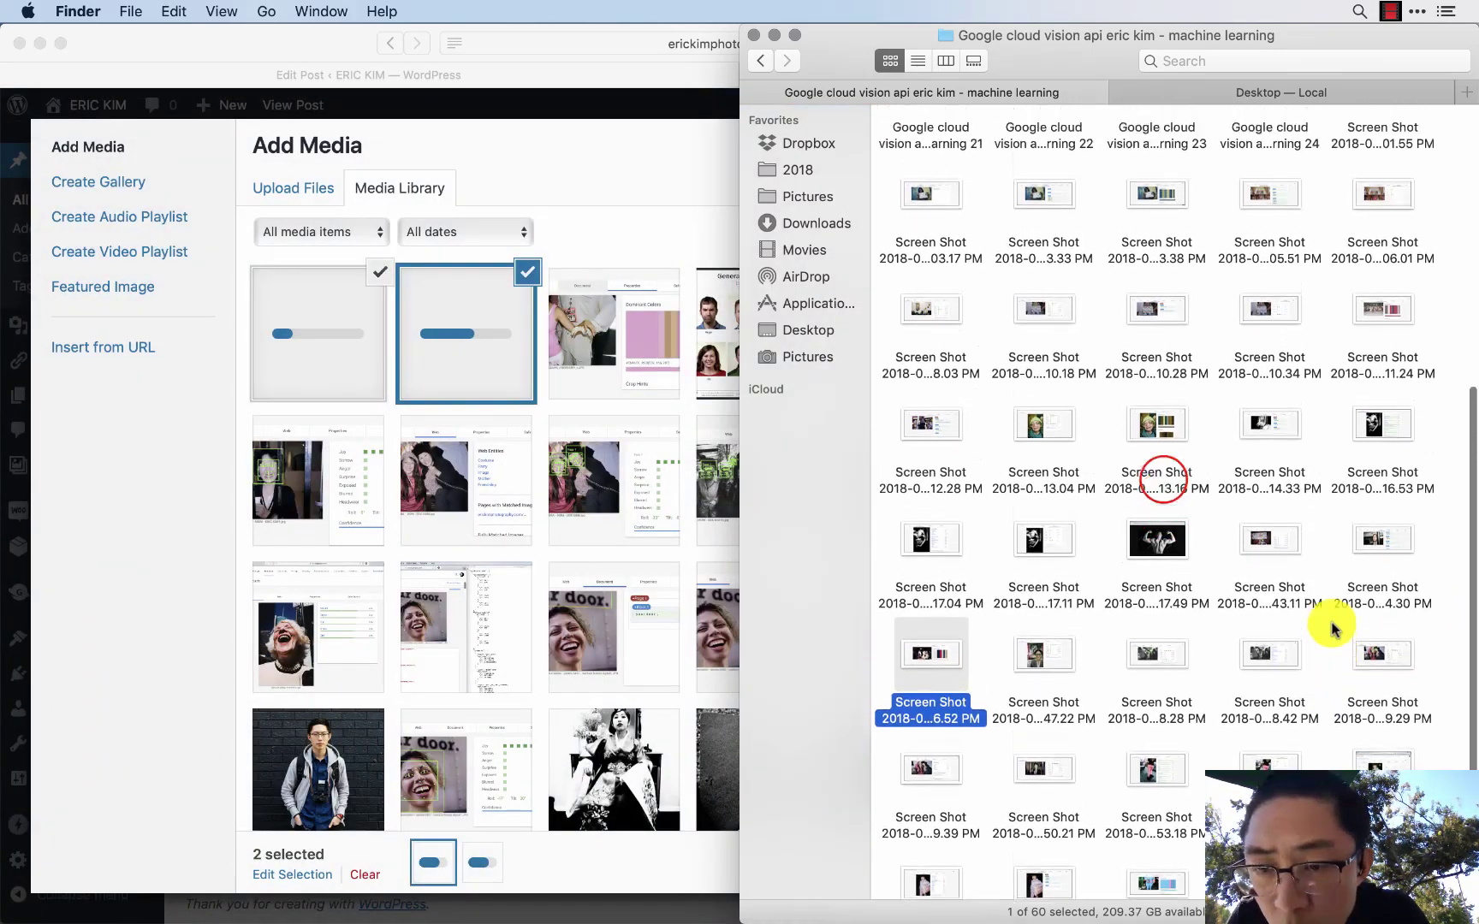
click(1163, 484)
key(space)
key(space)
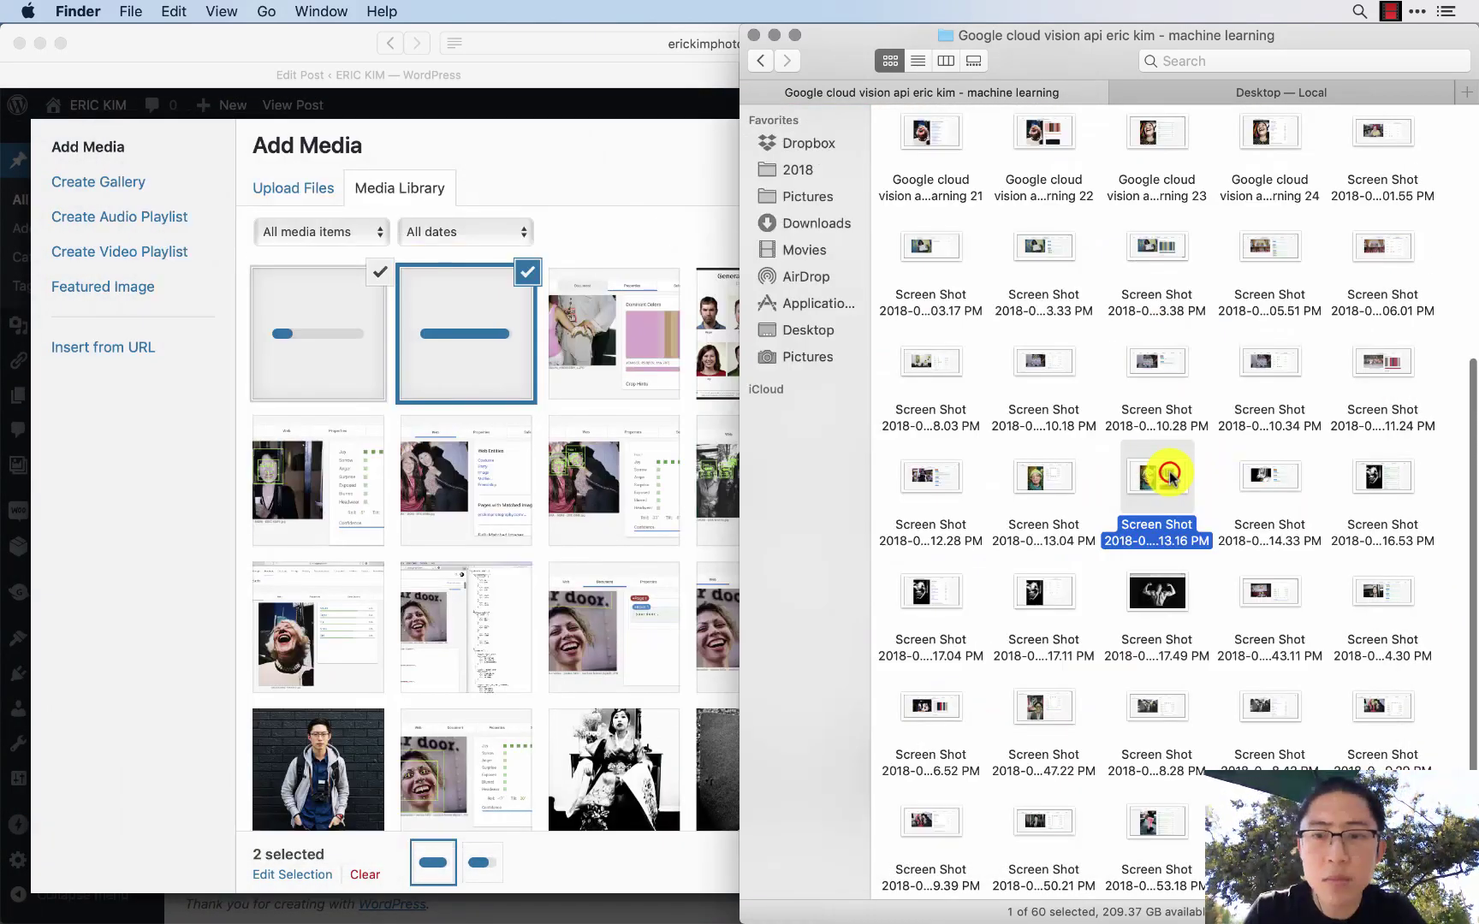
- Upload the palette screenshots ending in 13.16 PM, 11.24 PM and 3.38 PM from Finder to the post's media library
drag(1162, 475, 649, 451)
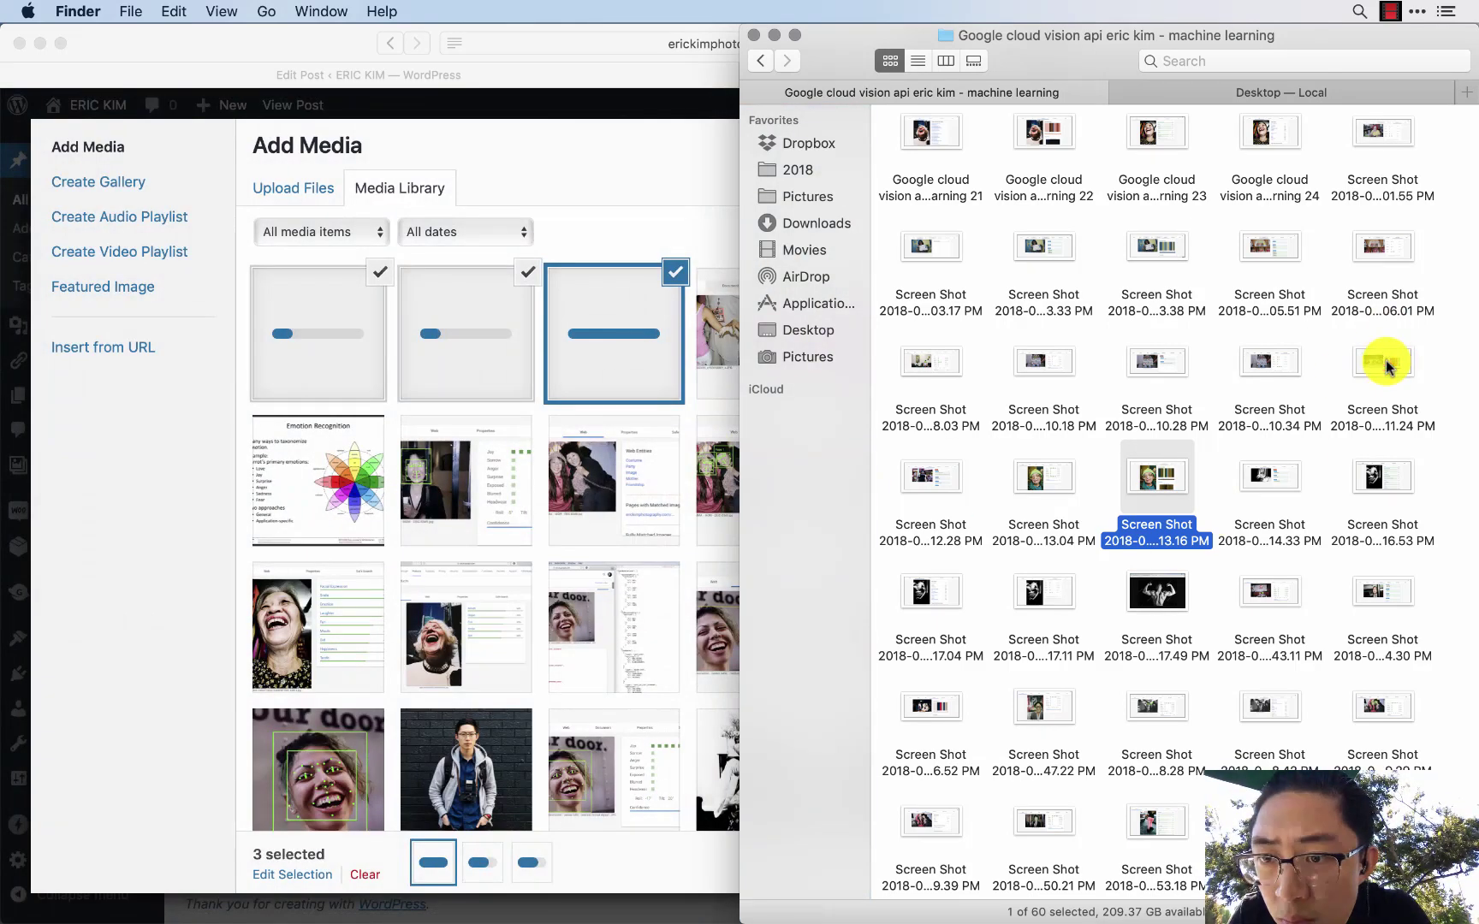
drag(1382, 359, 472, 409)
drag(1156, 246, 614, 412)
scroll(983, 501, up, 2)
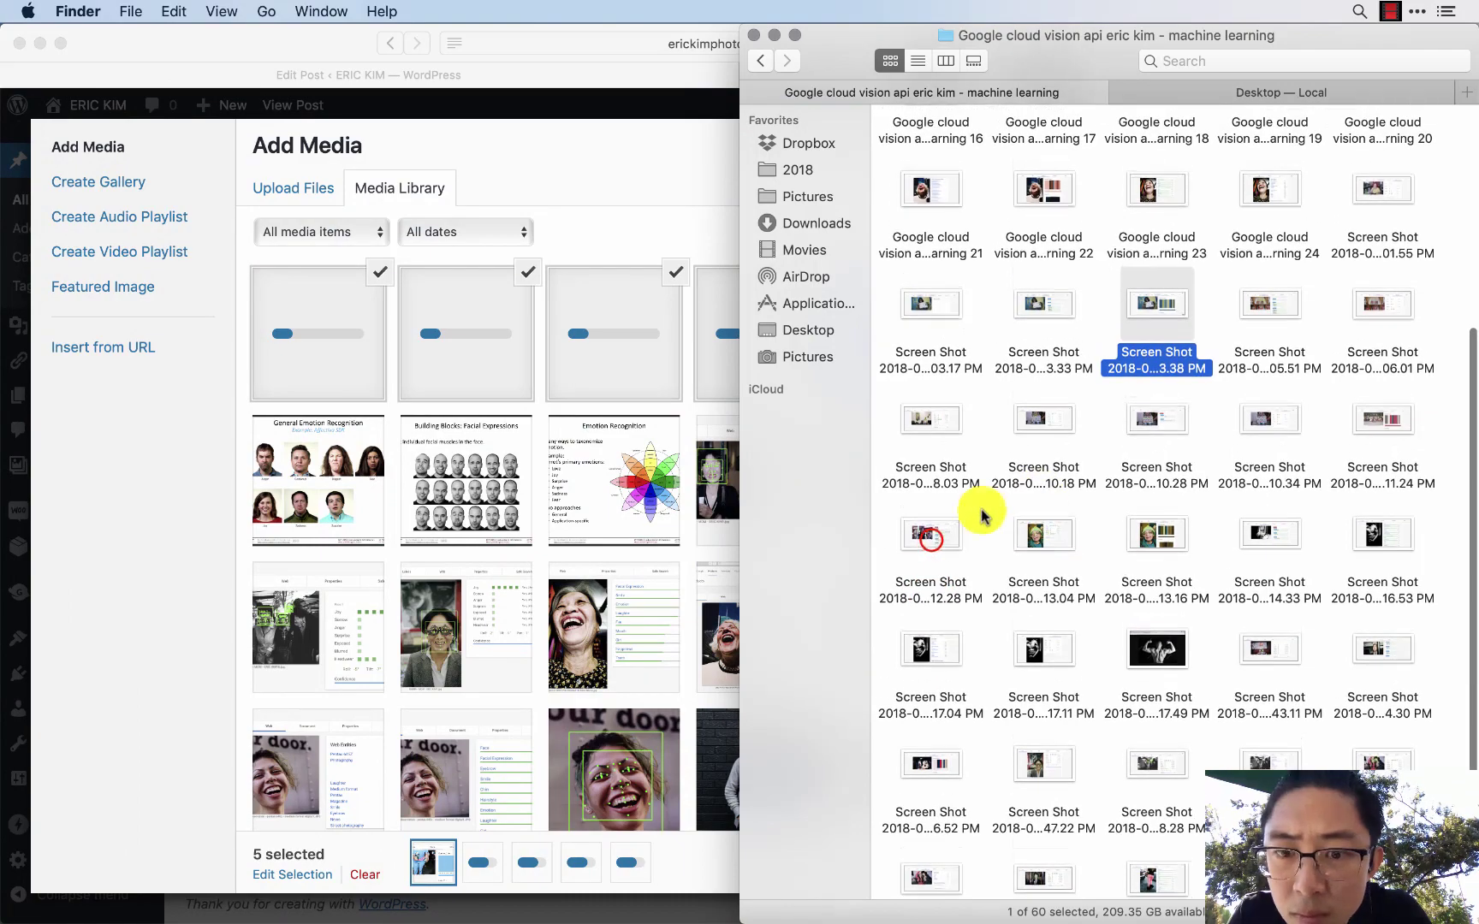
- Preview the screenshot ending in 12.28 PM to check for a color palette
click(934, 535)
key(space)
key(space)
drag(1369, 412, 1073, 567)
- Upload the Google cloud vision images numbered 22 and 6 from Finder to the post's media library
scroll(1076, 569, up, 2)
drag(1050, 373, 462, 419)
scroll(1175, 414, up, 5)
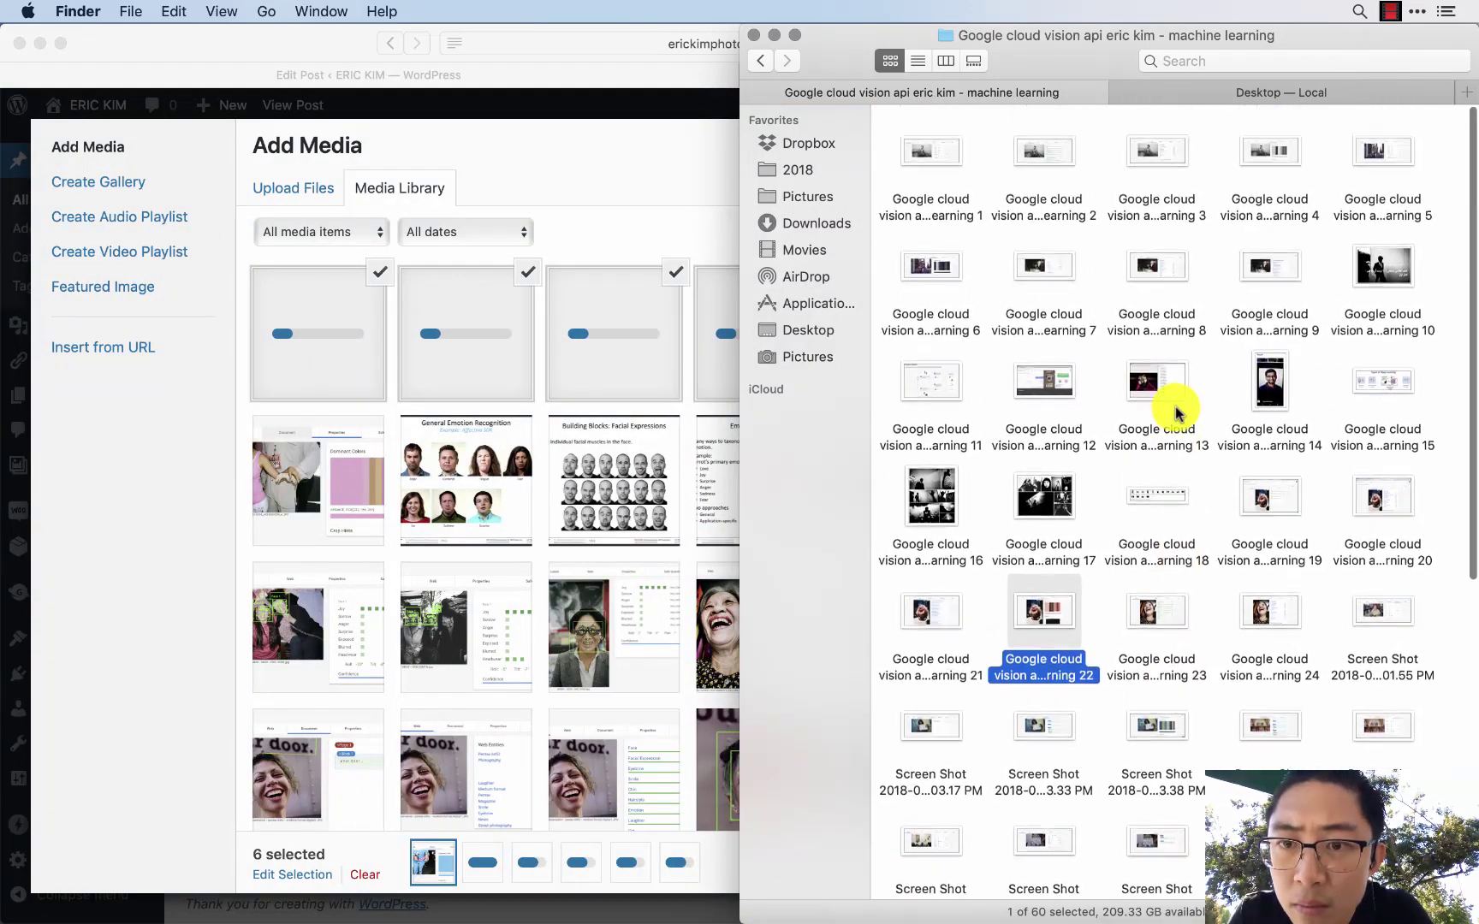
click(930, 265)
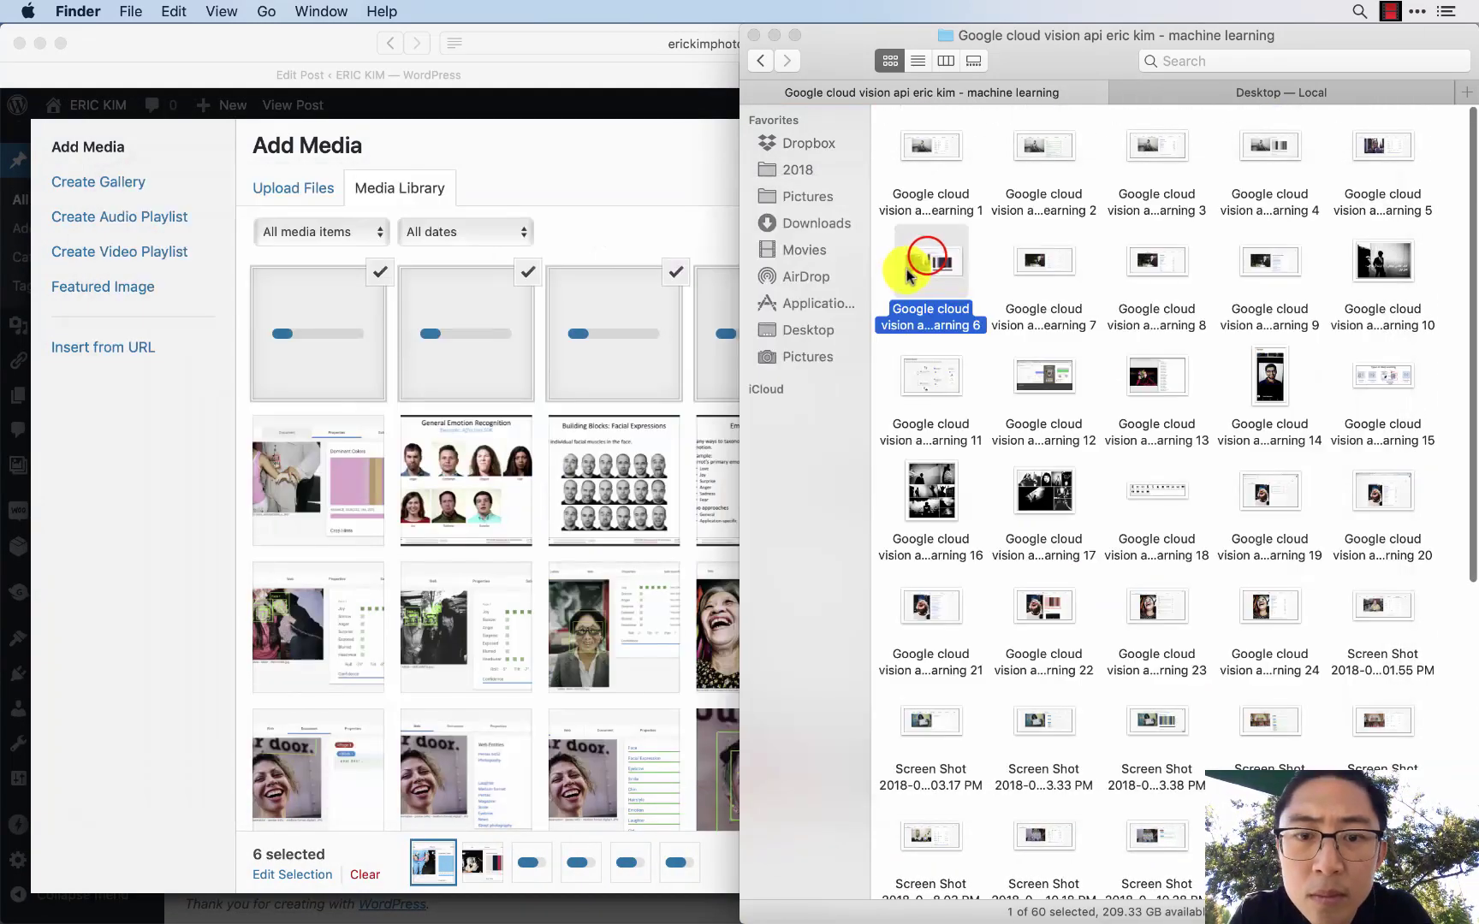
drag(928, 262, 584, 366)
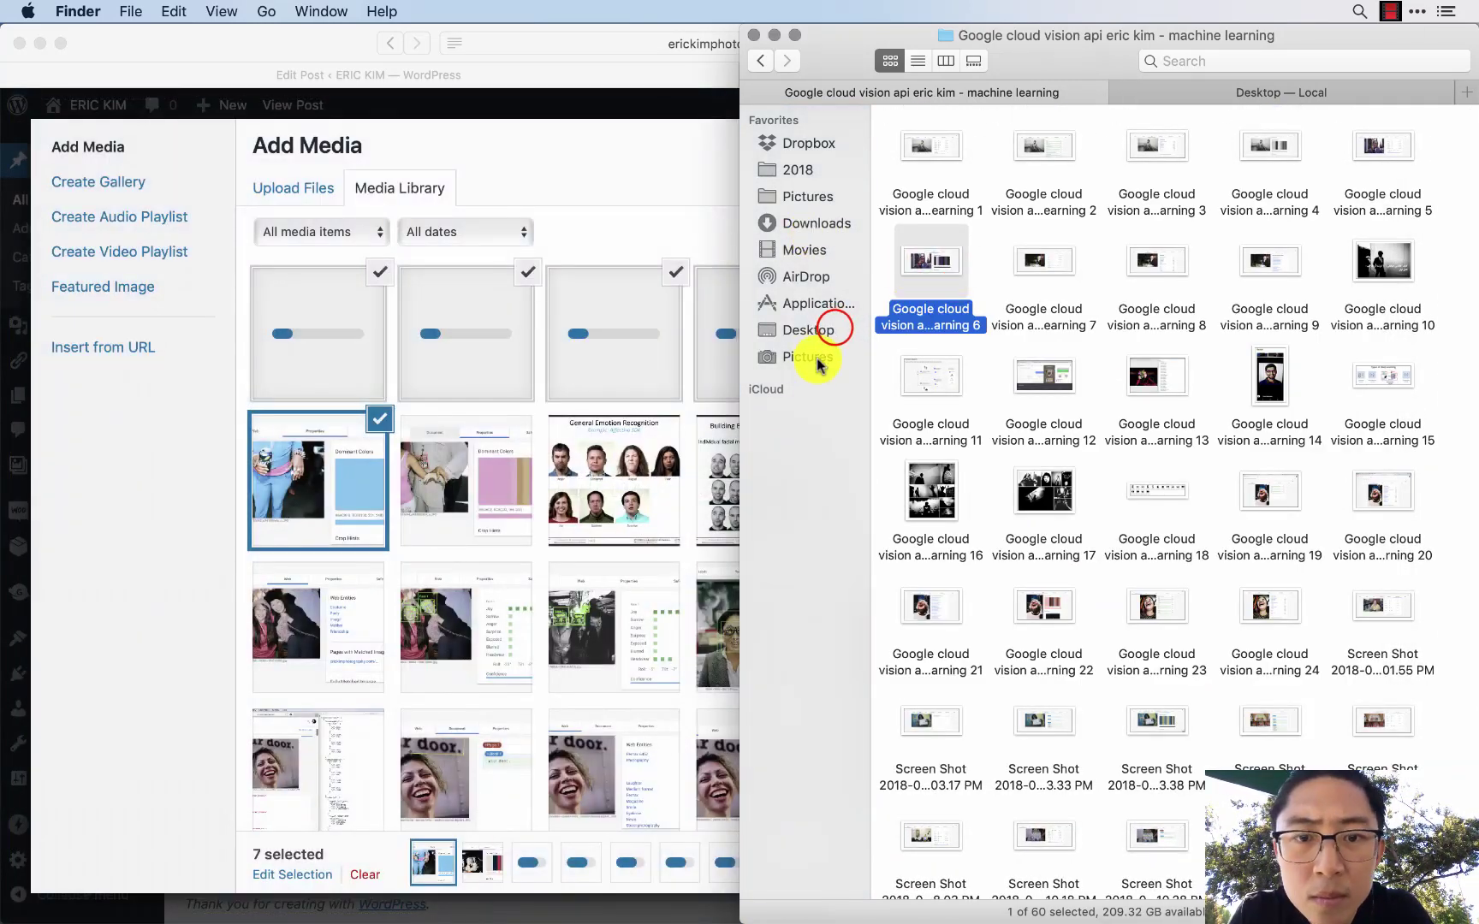
- Show the Desktop folder in column view and copy the name of the "Google cloud vision api eric kim - machine learning" folder
click(834, 331)
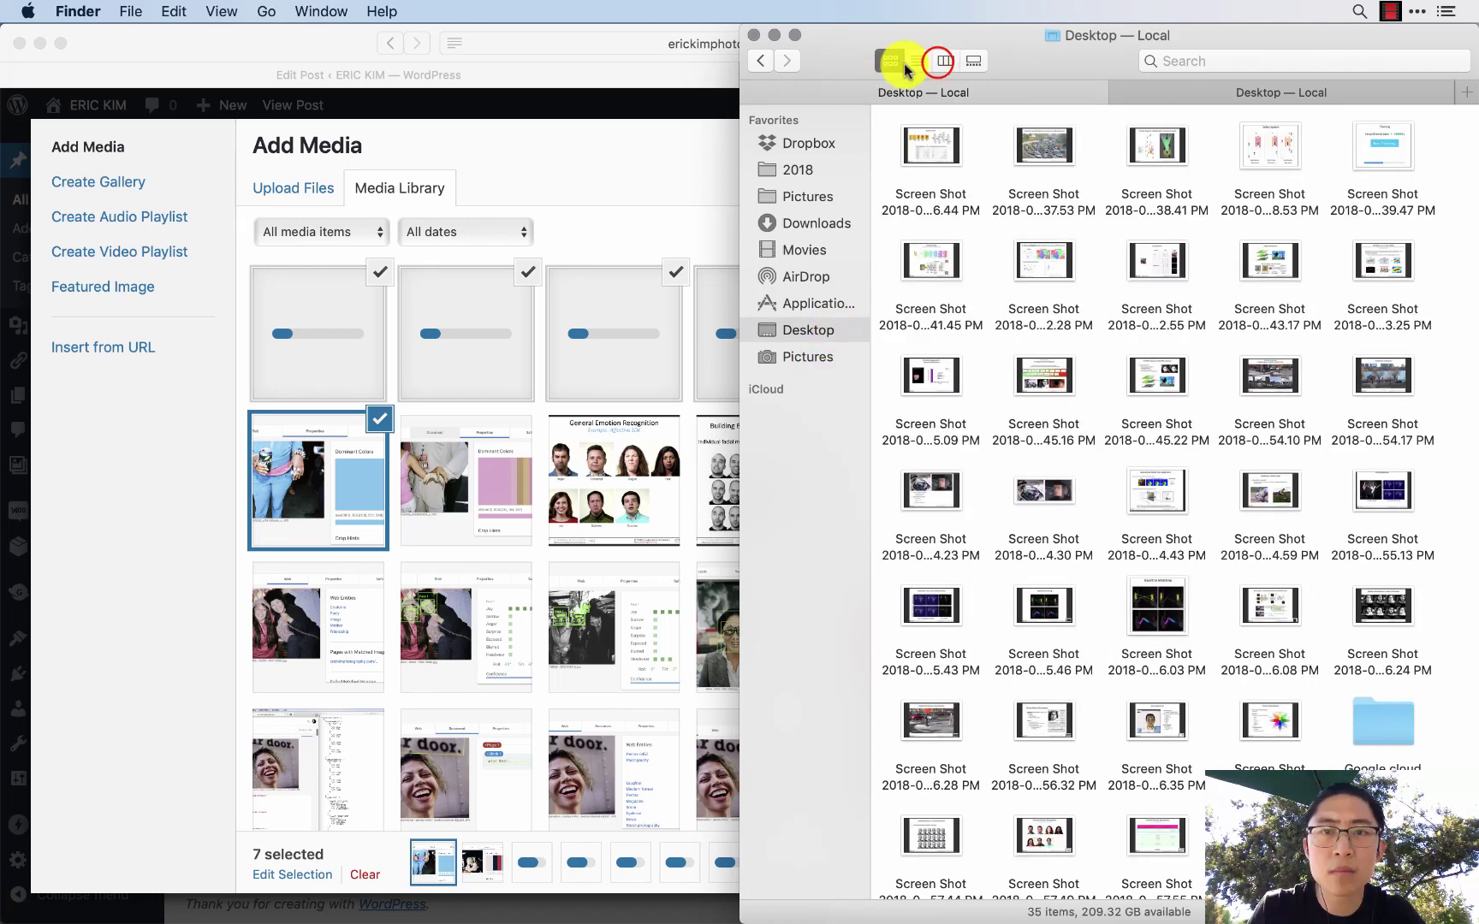
click(945, 59)
click(998, 137)
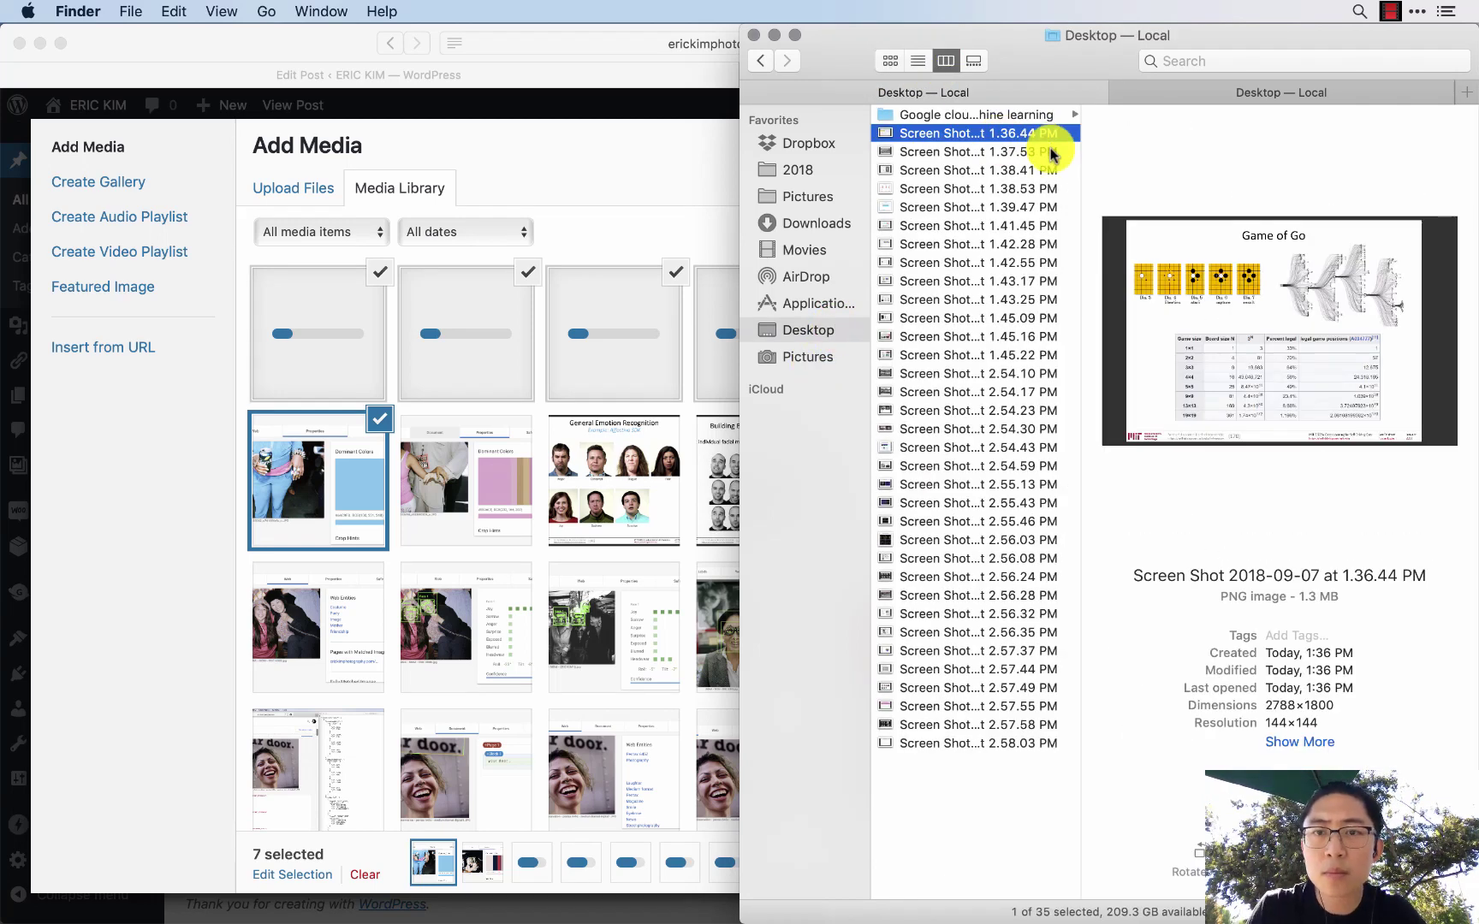
key(Up)
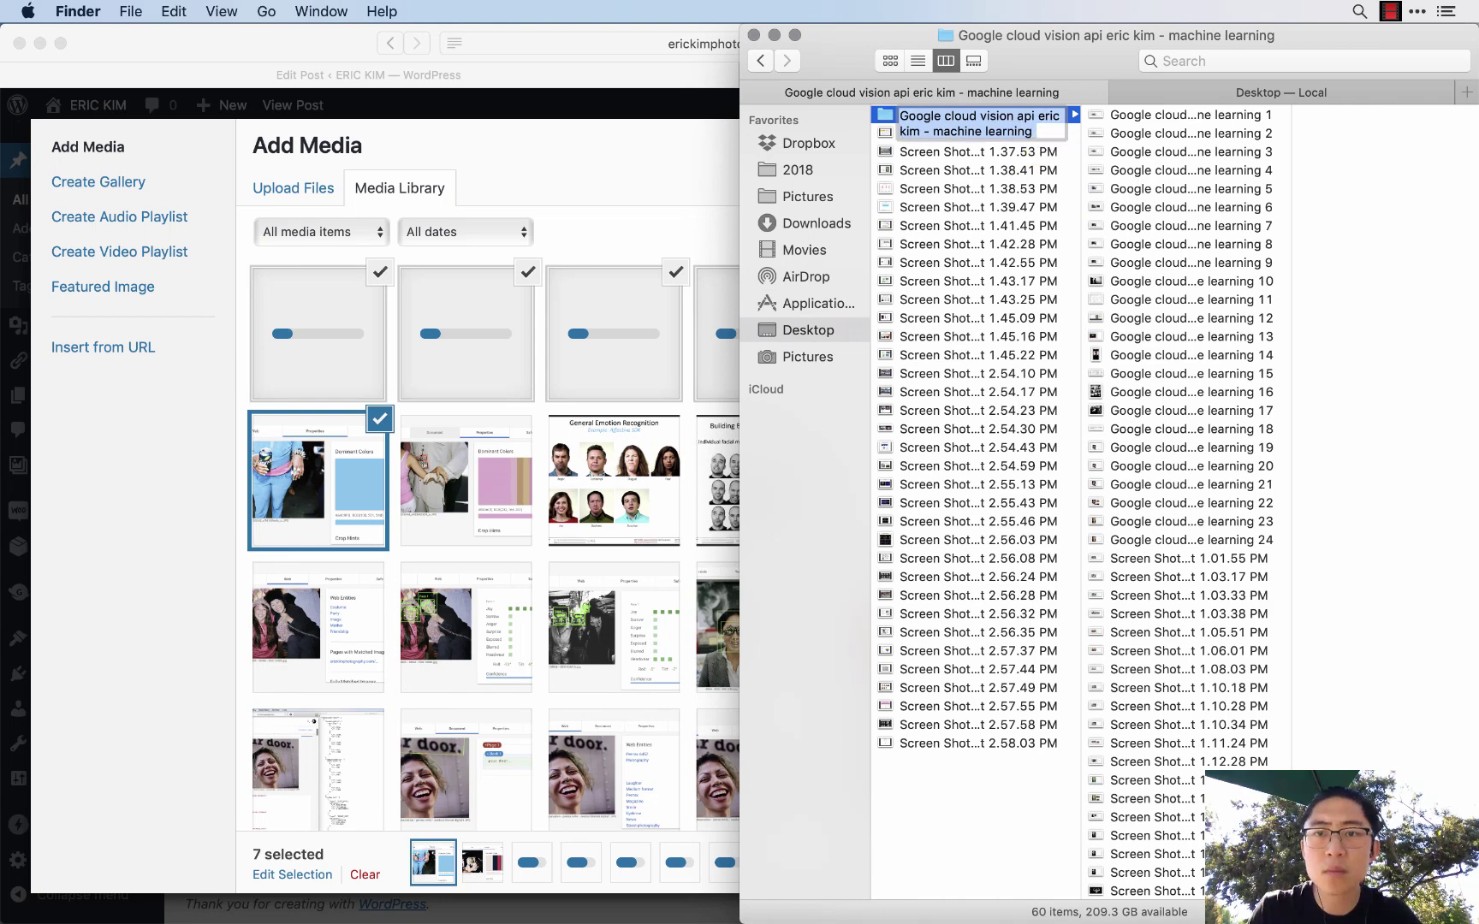
- Group all loose Desktop screenshots into a new folder named "Google cloud vision api eric kim - machine learning v2"
key(Down)
key(shift+Down)
key(shift+Down)
key(shift+Down)
key(shift+Down)
key(shift+Down)
key(shift+Down)
key(shift+Down)
key(shift+Down)
key(shift+Down)
key(shift+Down)
key(shift+Down)
key(shift+Down)
key(shift+Down)
key(shift+Down)
key(shift+Down)
key(shift+Down)
key(shift+Down)
key(shift+Down)
key(shift+Down)
key(shift+Down)
key(shift+Down)
key(shift+Down)
key(shift+Down)
key(shift+Down)
key(shift+Down)
key(shift+Down)
key(shift+Down)
key(shift+Down)
key(shift+Down)
key(shift+Down)
key(shift+Down)
key(shift+Down)
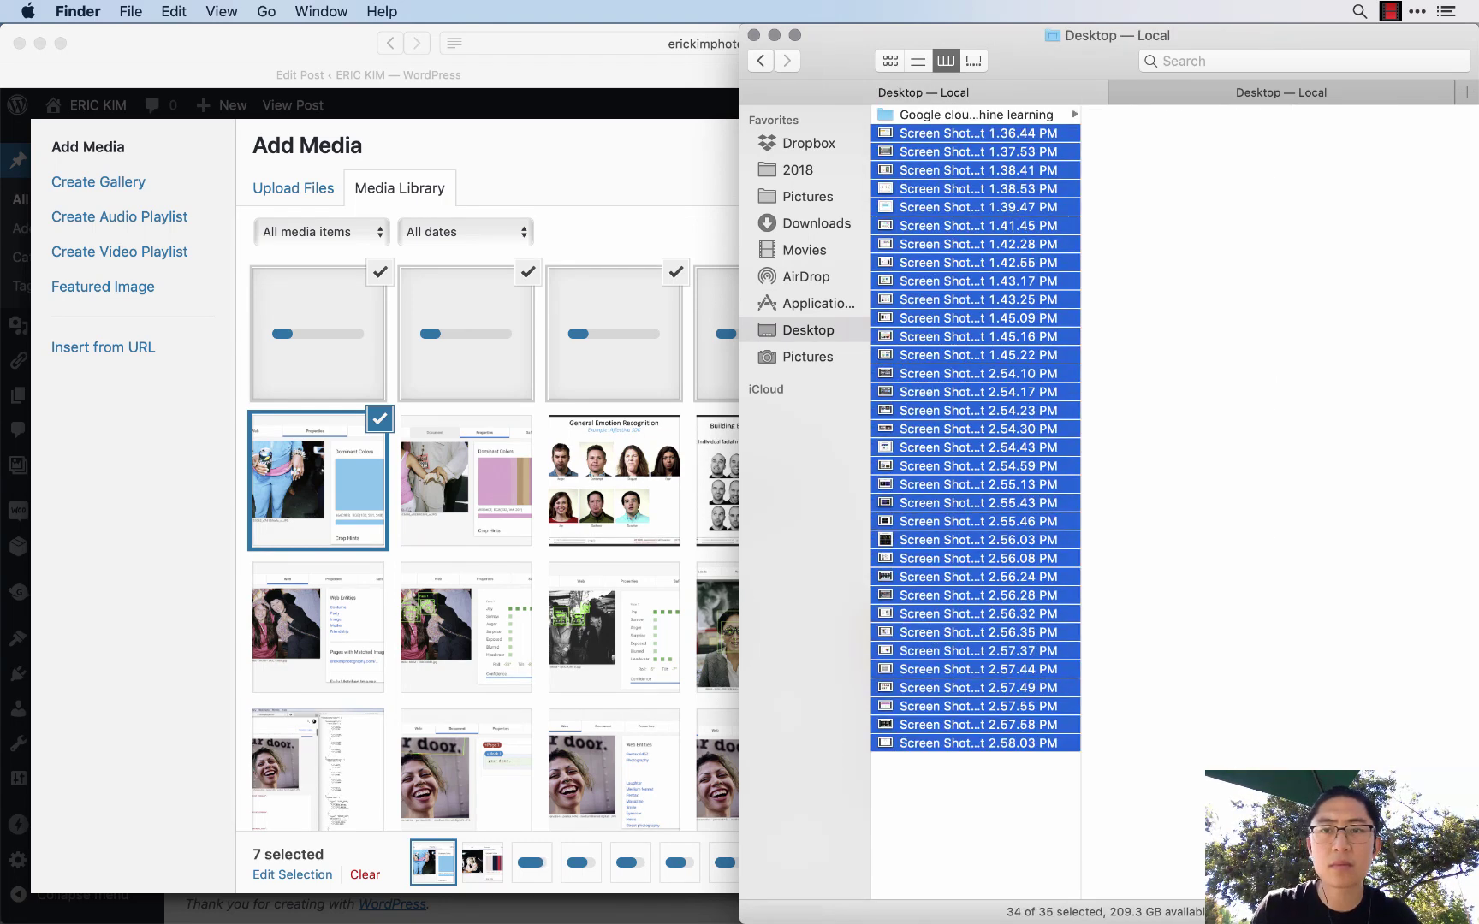
right_click(1050, 146)
click(1070, 159)
key(super+v)
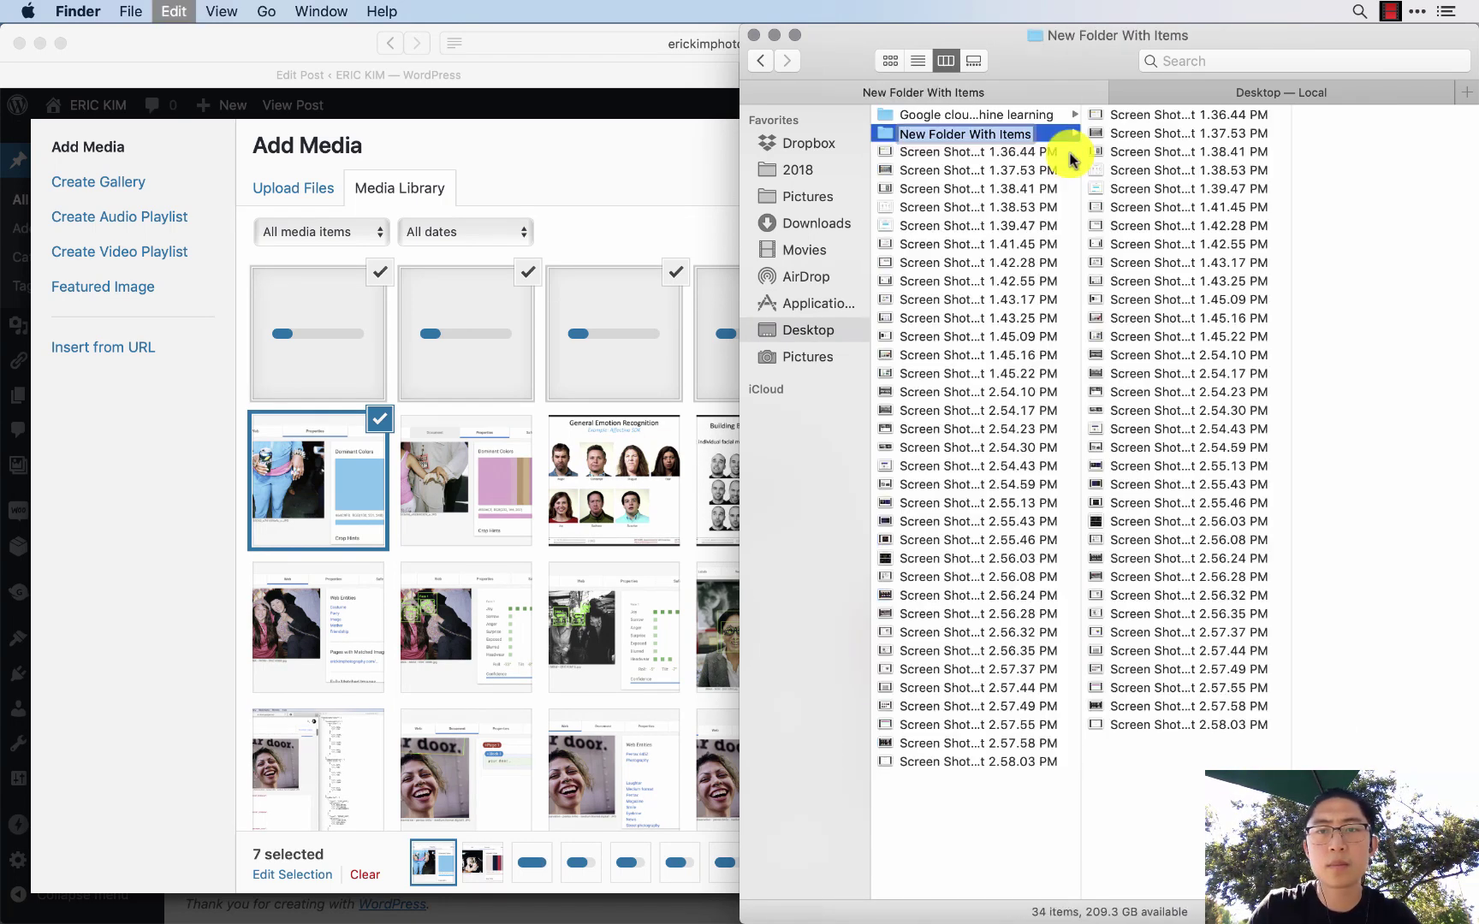
key(Return)
- Batch rename all screenshots in the v2 folder to "Google cloud vision api eric kim - machine learning v2" with sequential numbers starting at 1
key(Right)
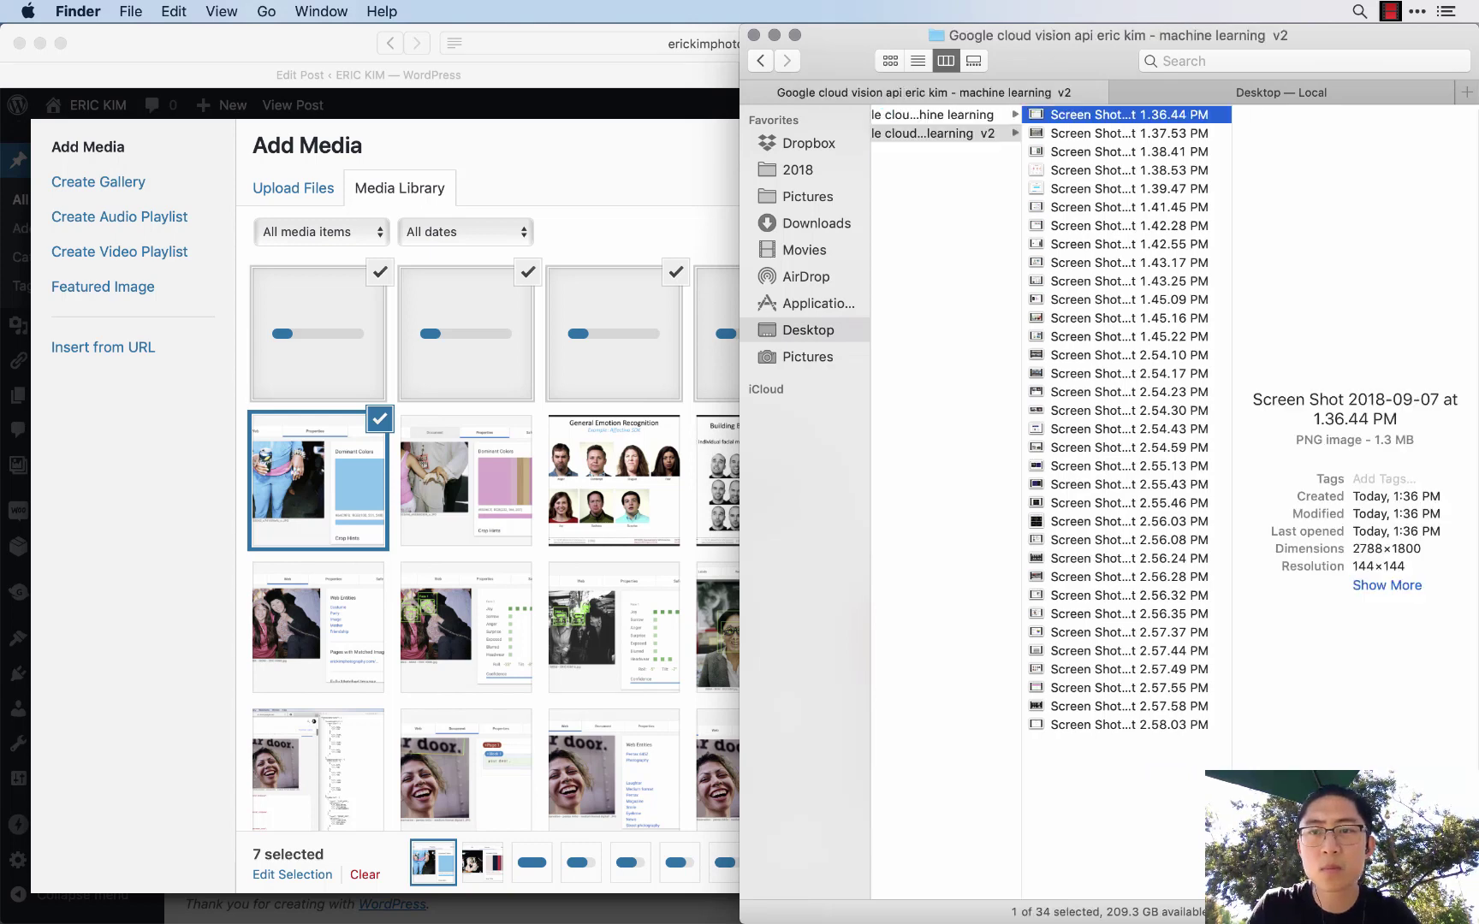
key(super+a)
right_click(1155, 308)
click(1174, 489)
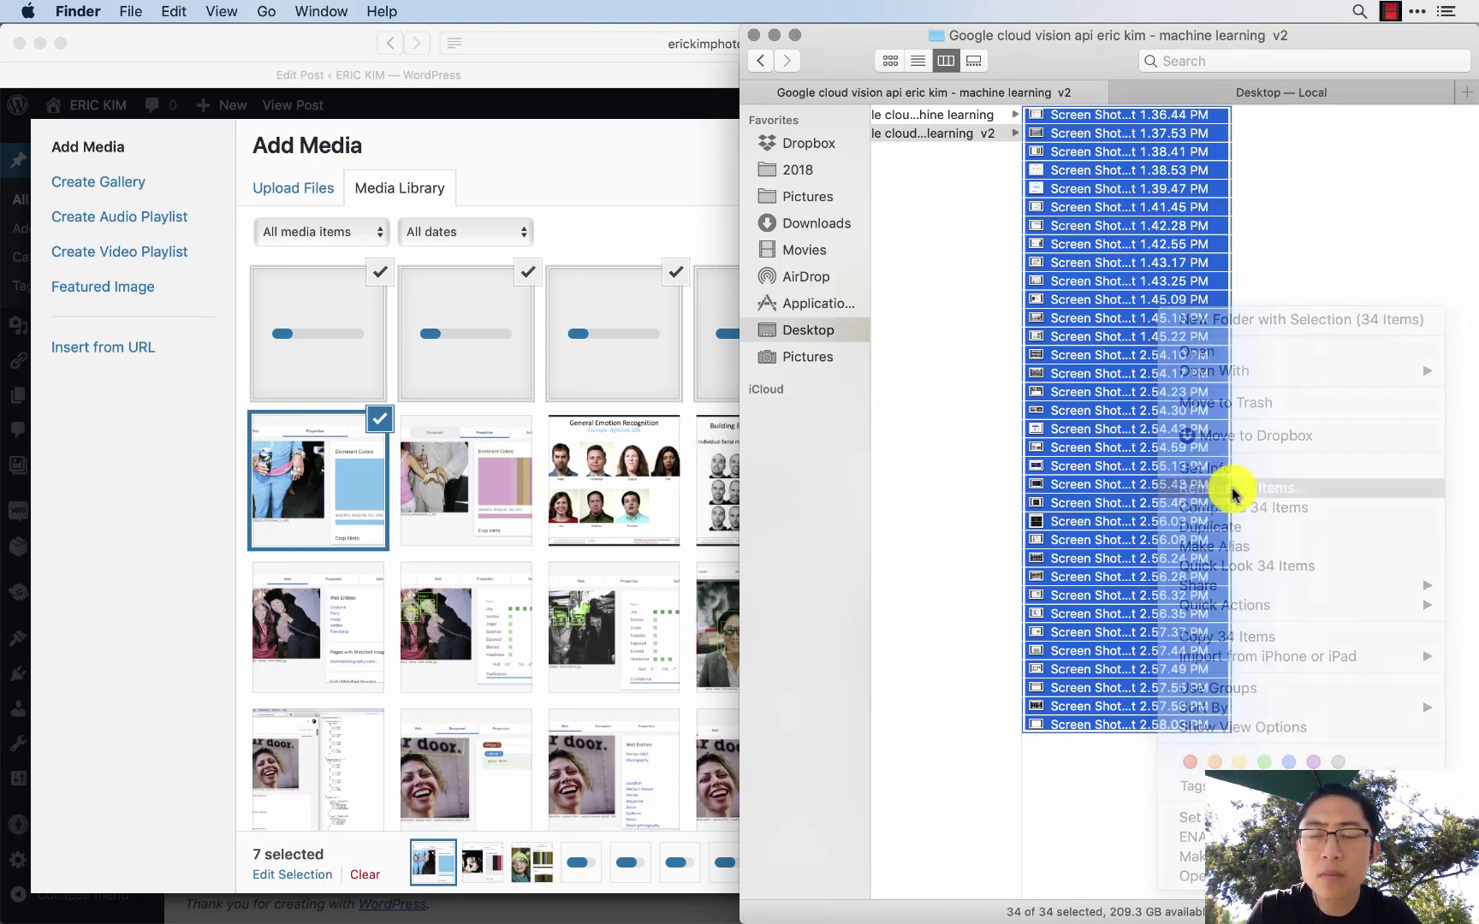
click(1299, 241)
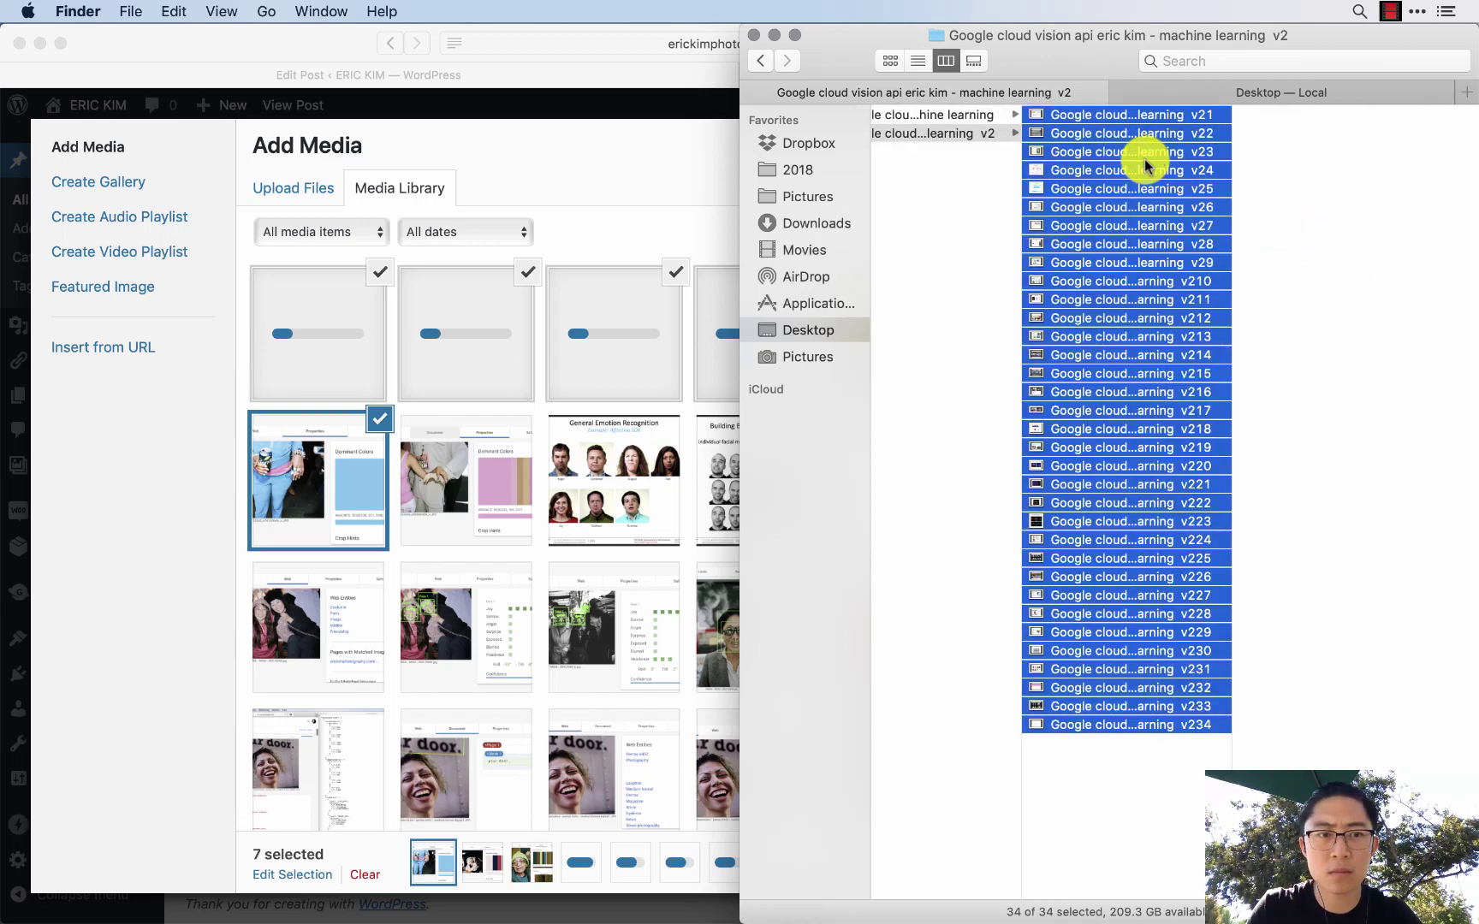
click(1146, 167)
key(super+space)
text(mus)
key(Return)
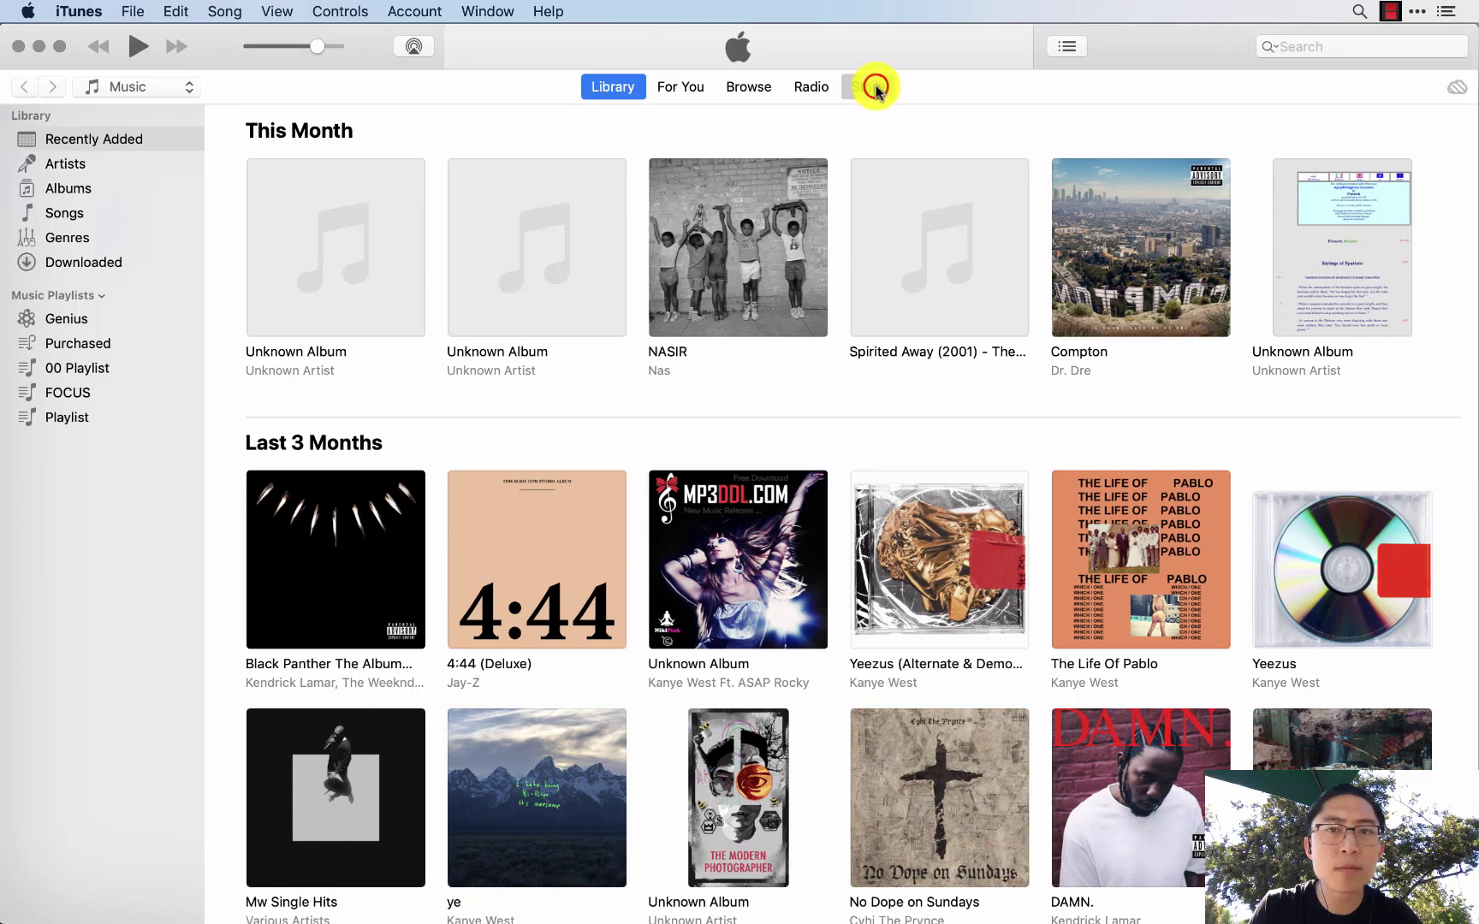
click(868, 87)
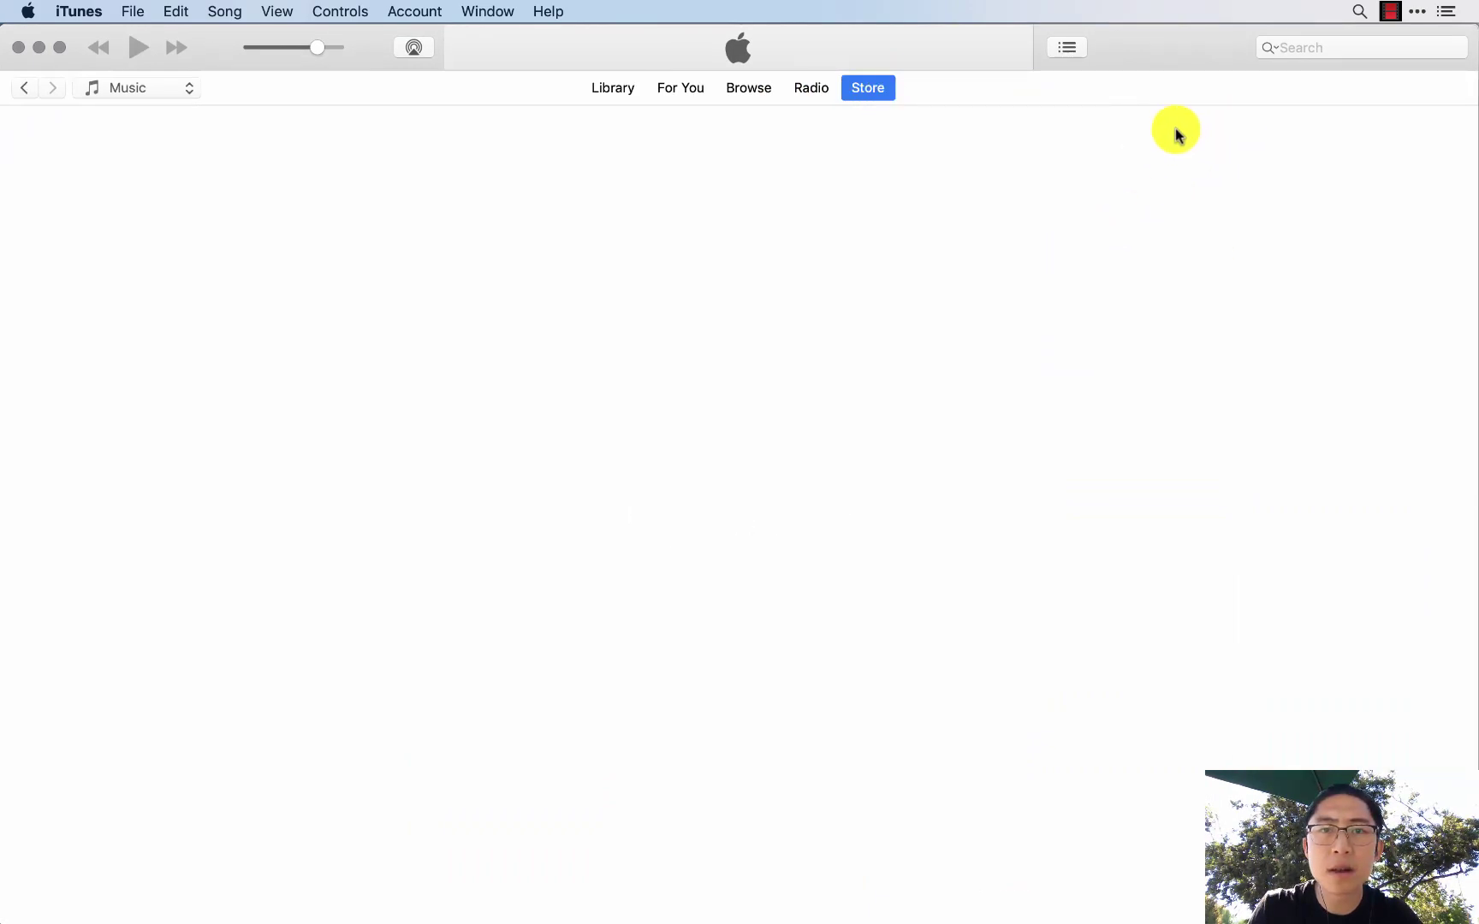
key(super+q)
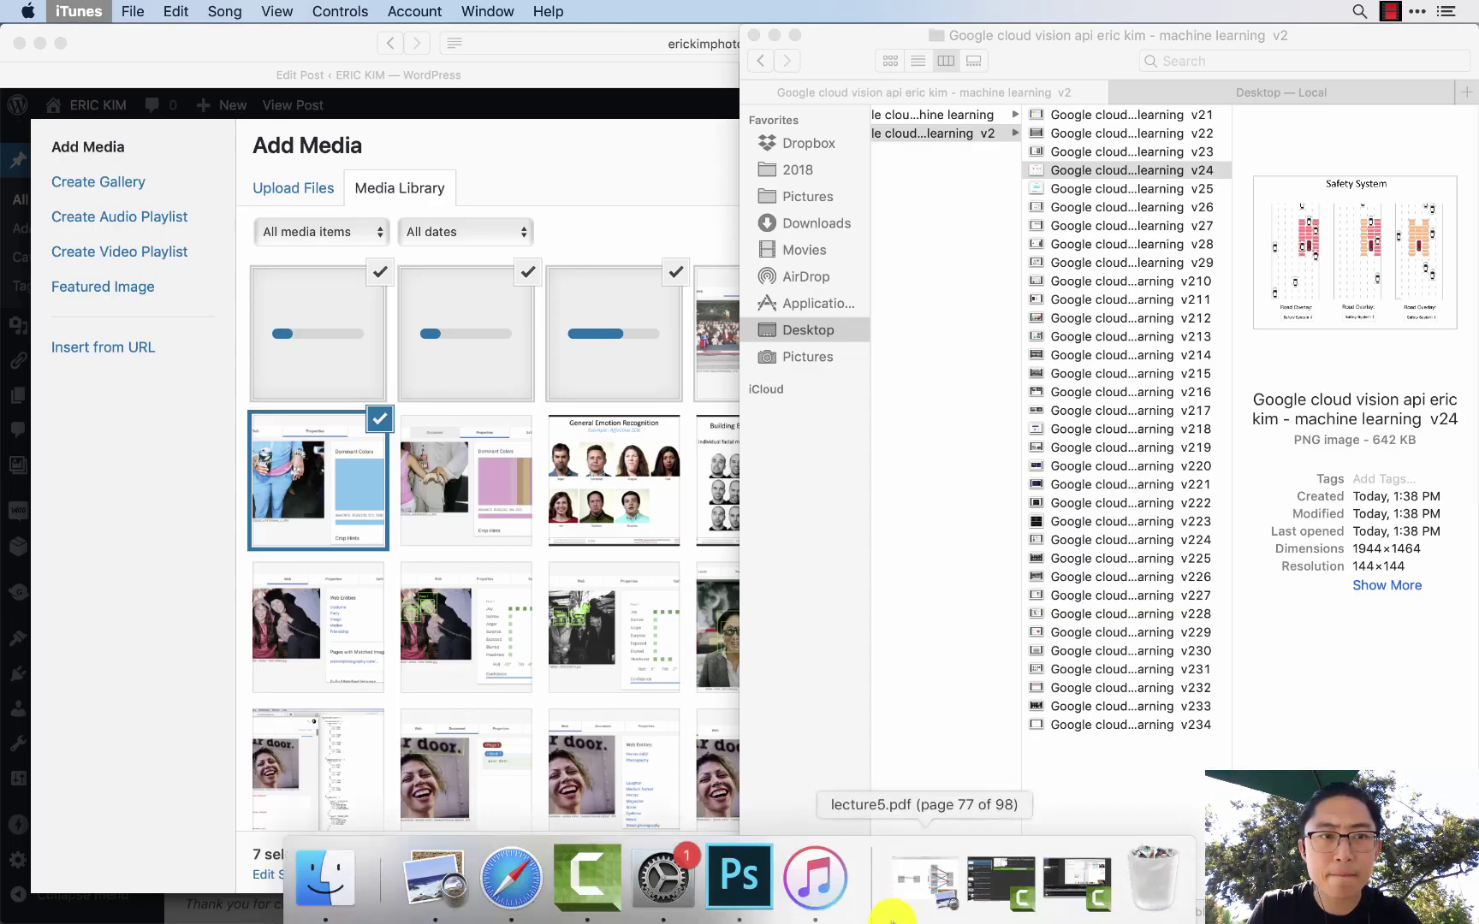
- Preview the renamed images in the v2 folder and display them as icons to look through the thumbnails
key(super+a)
key(space)
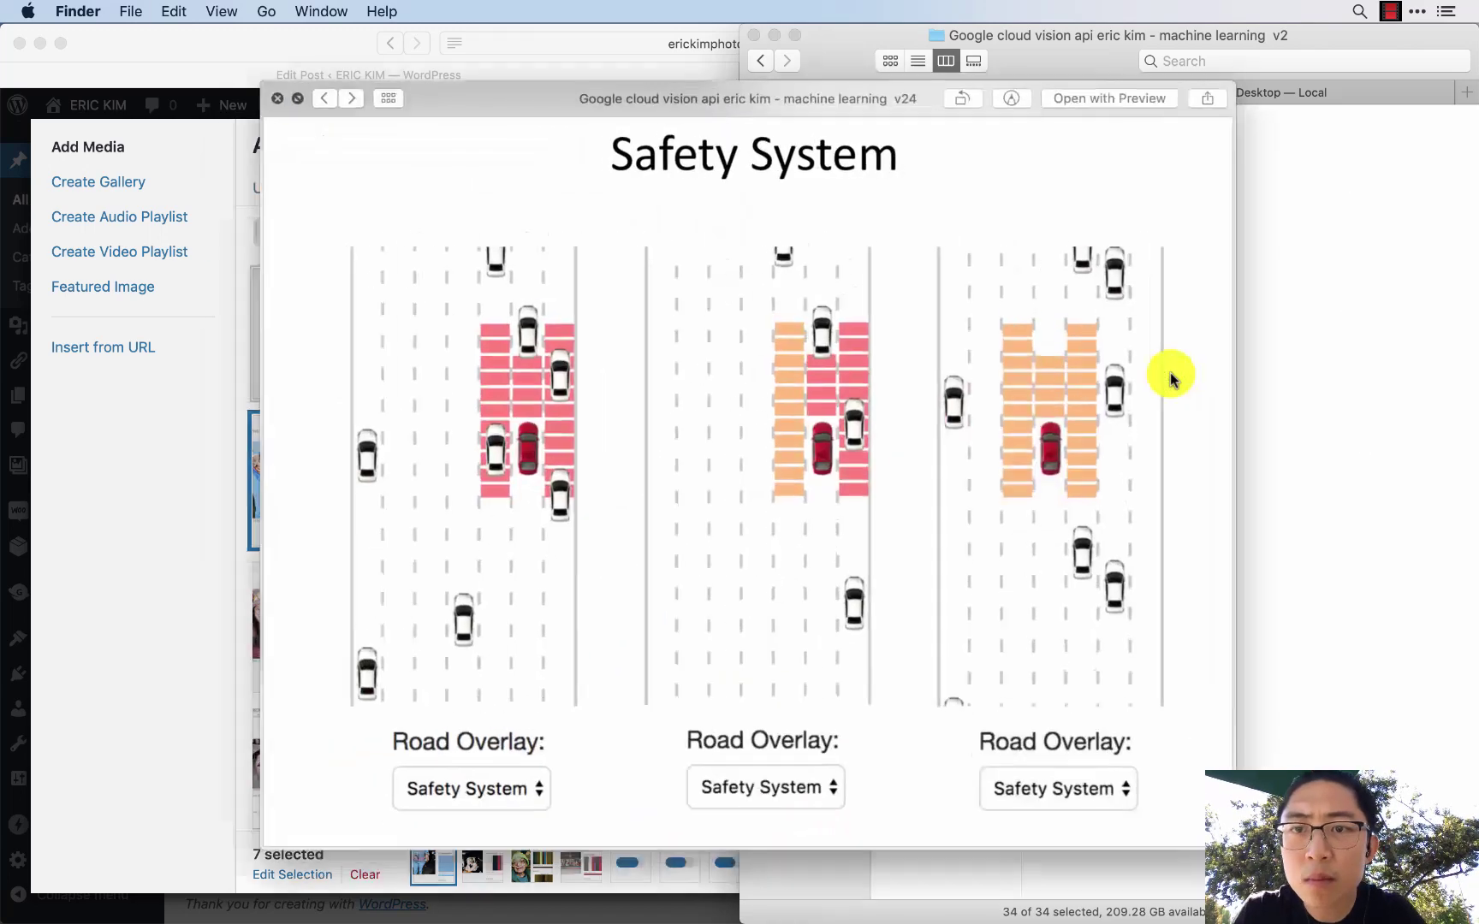
key(space)
click(890, 61)
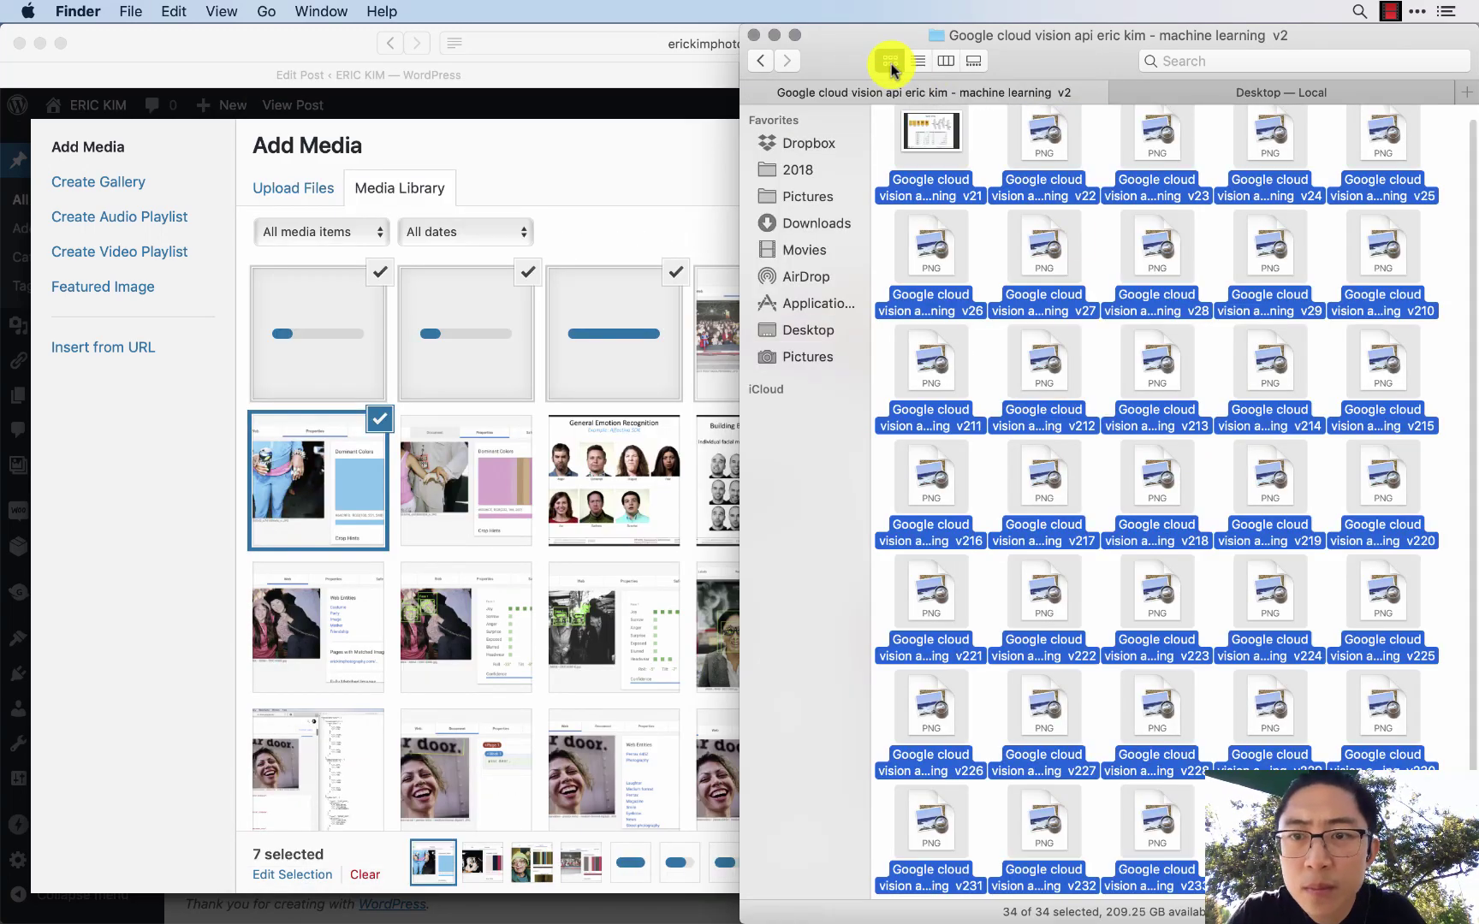
click(1431, 346)
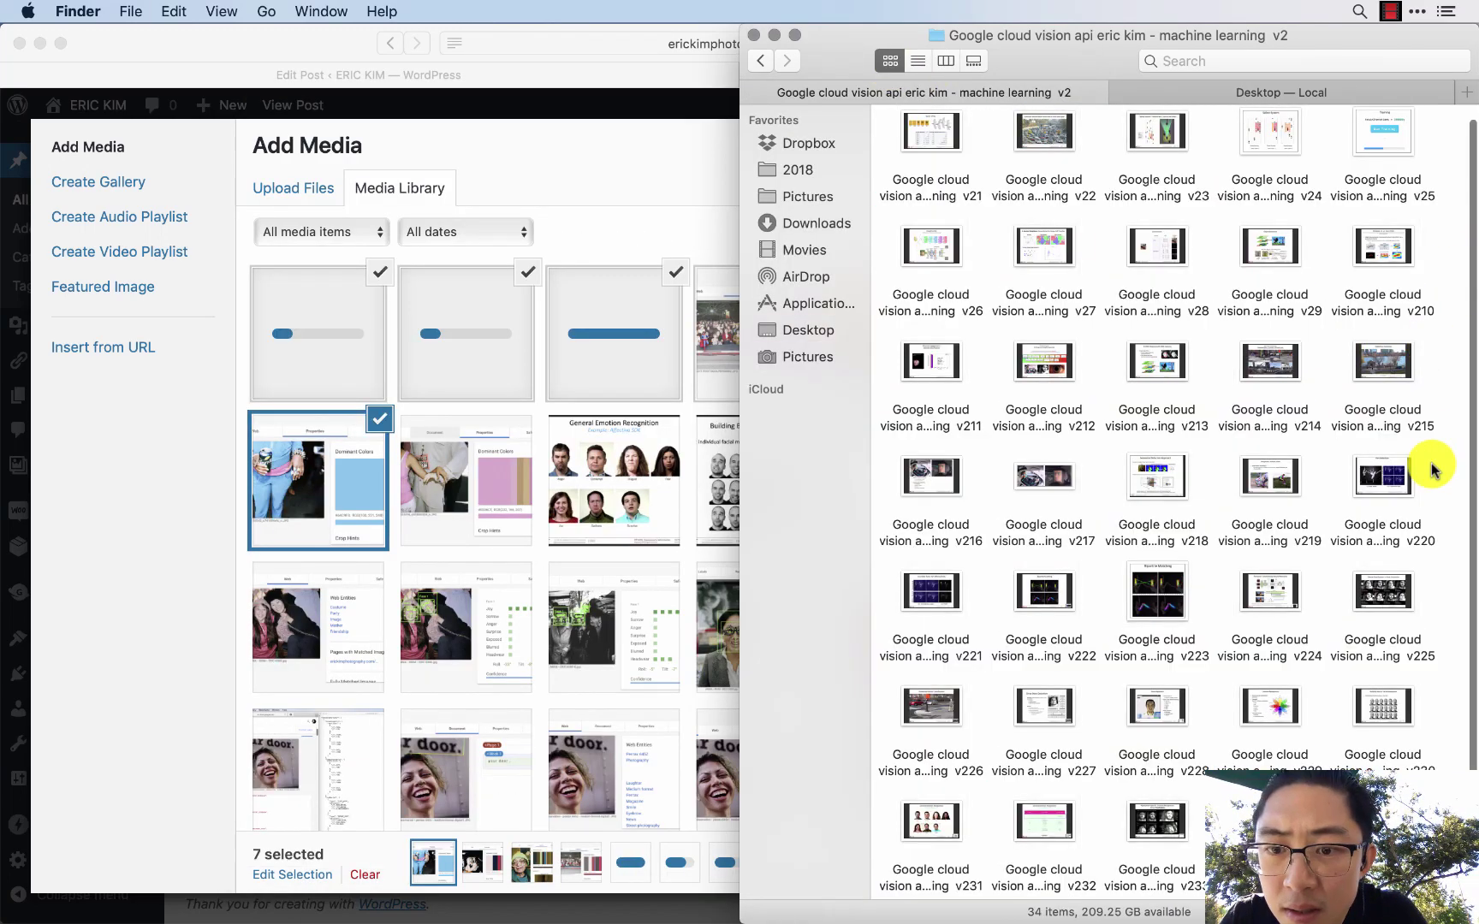
scroll(1430, 469, up, 1)
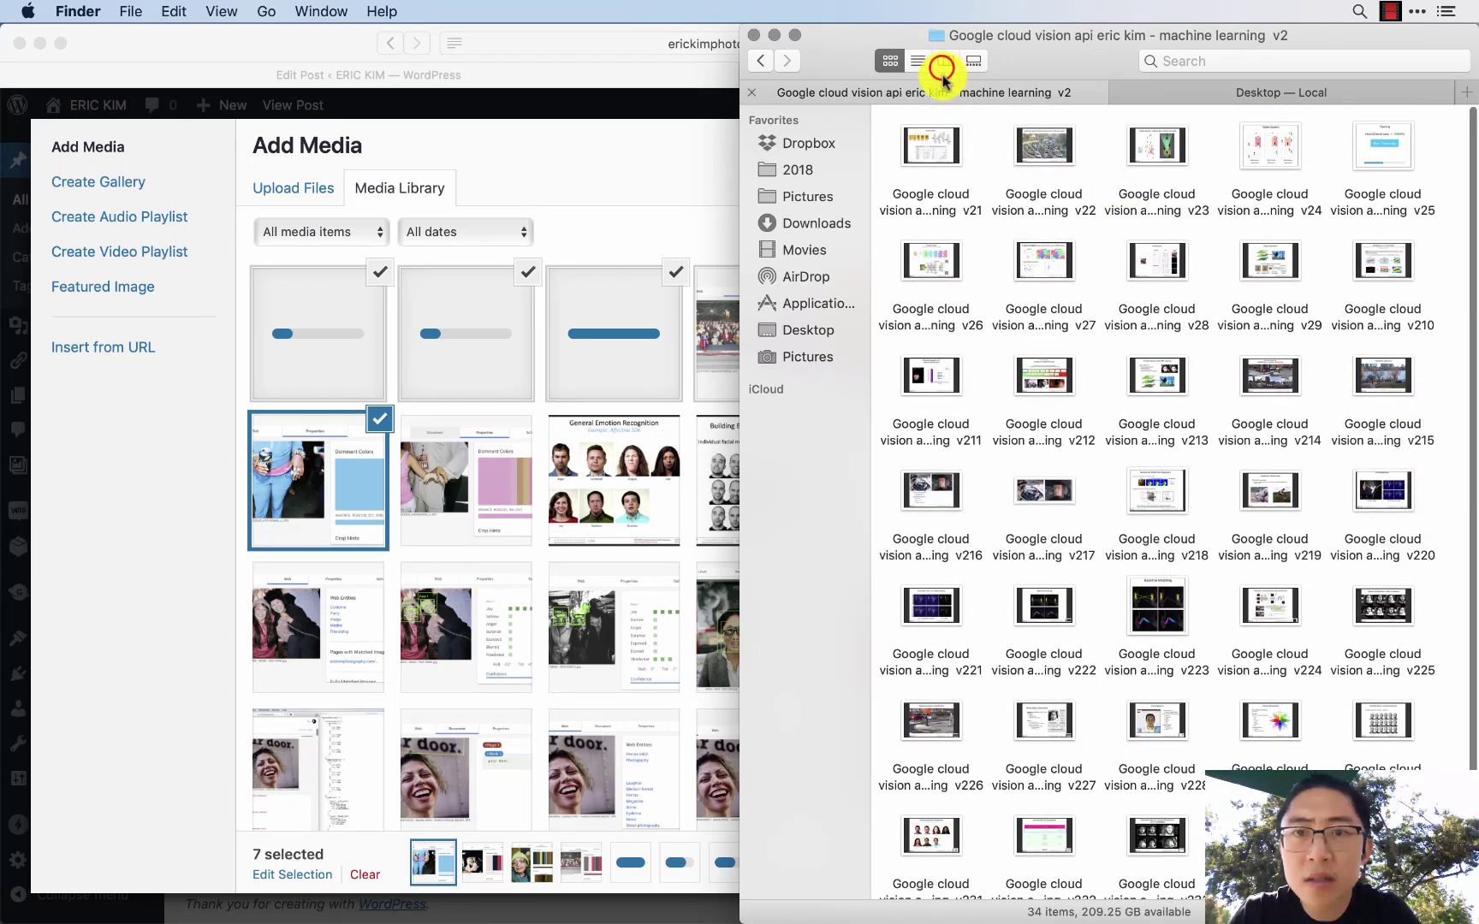
- Return to column view and check the contents of both Google cloud vision folders on the Desktop
click(945, 60)
click(993, 128)
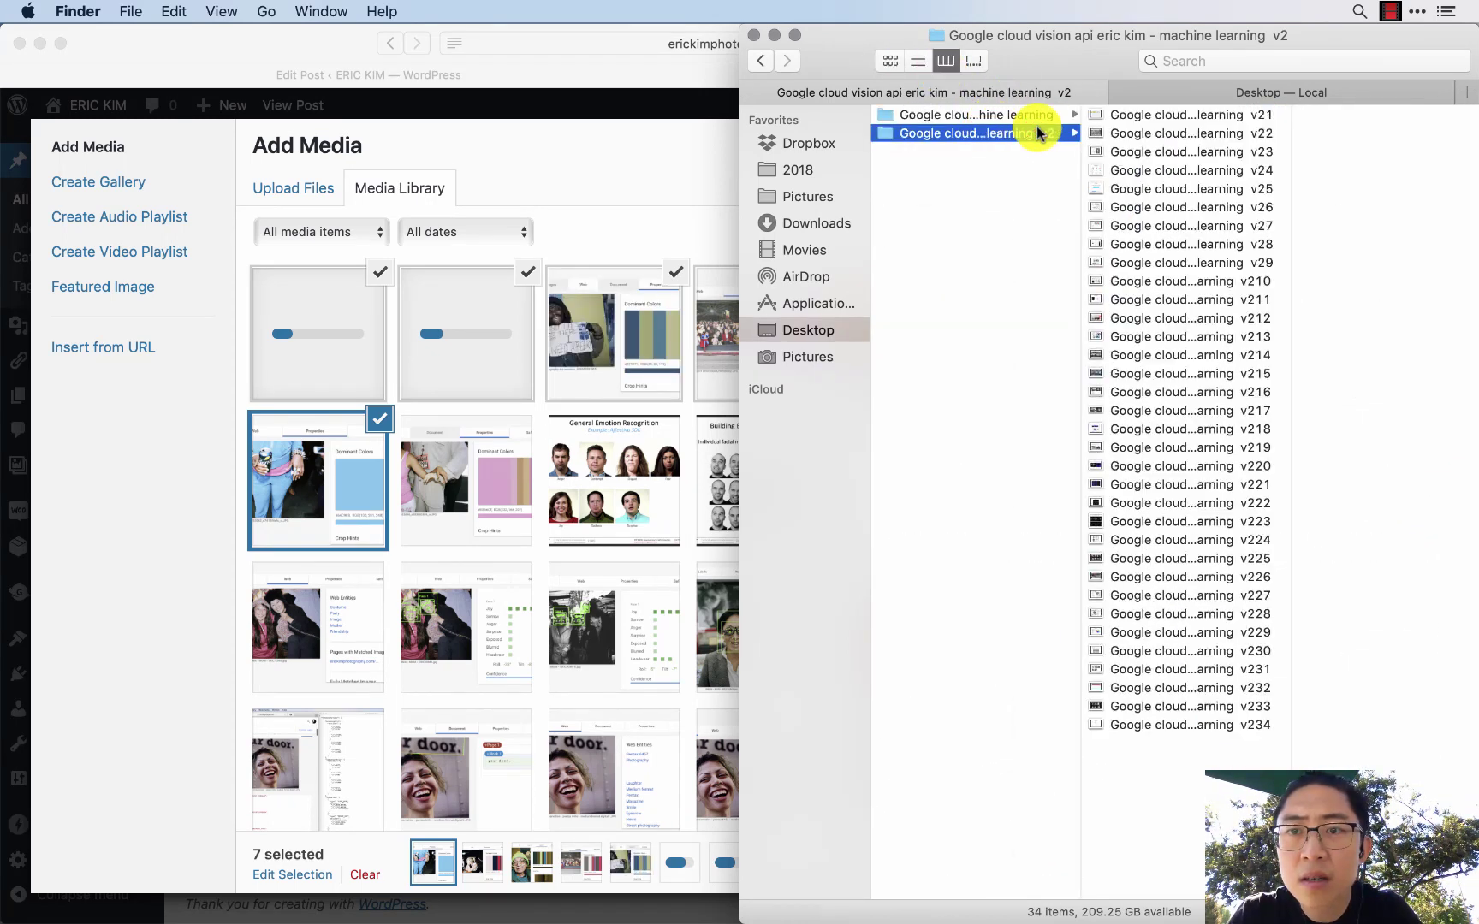
key(Escape)
key(Up)
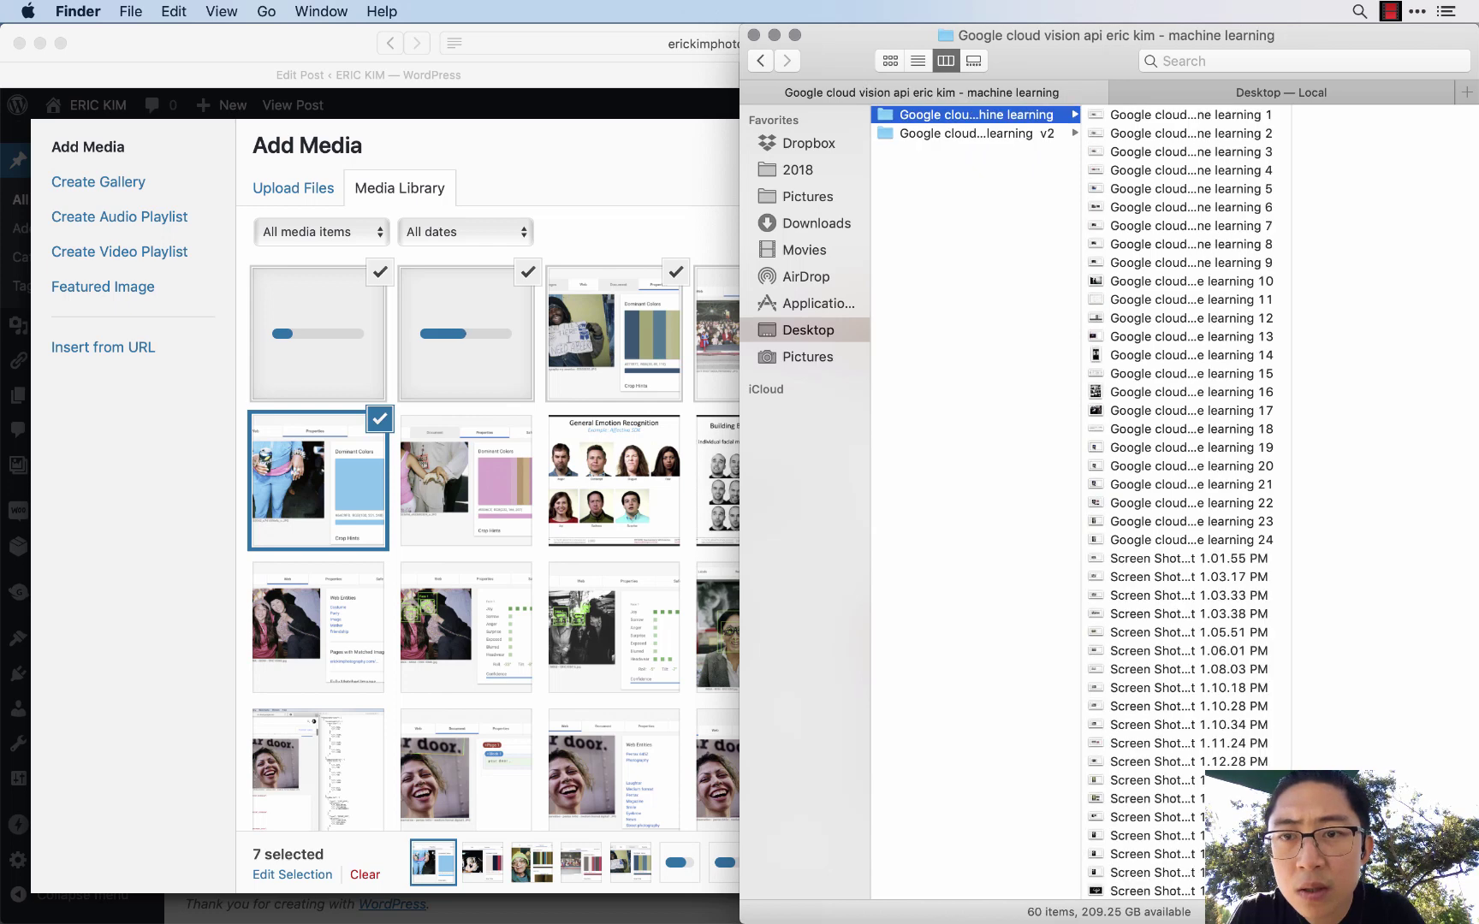
key(Right)
key(Left)
key(Down)
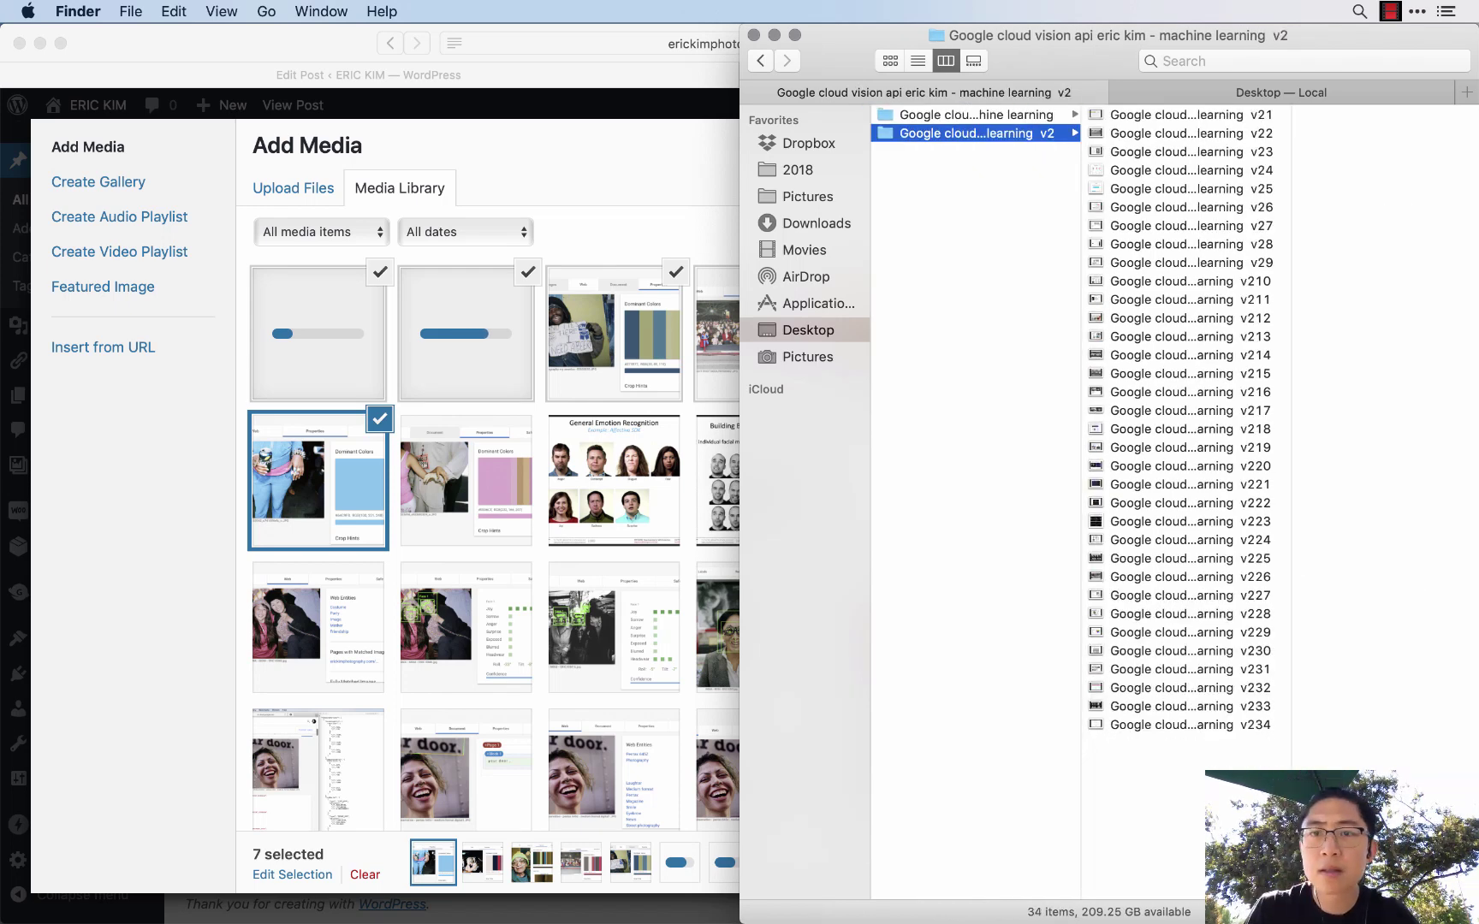
- Switch to Safari and insert the selected palette images below the paragraph about generating color palettes from photos
key(super+Tab)
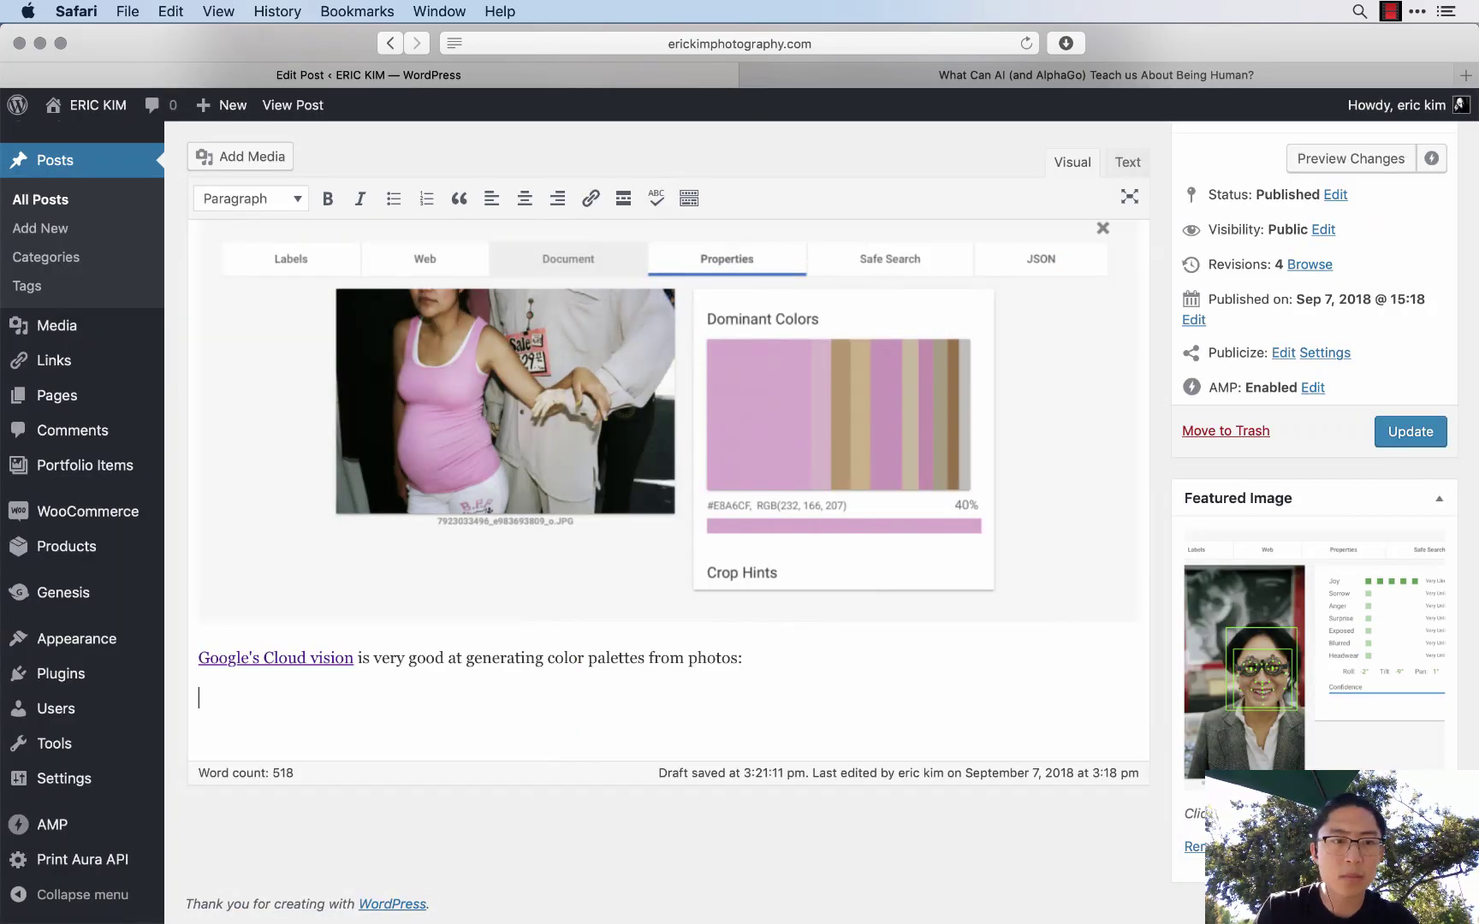
click(1386, 864)
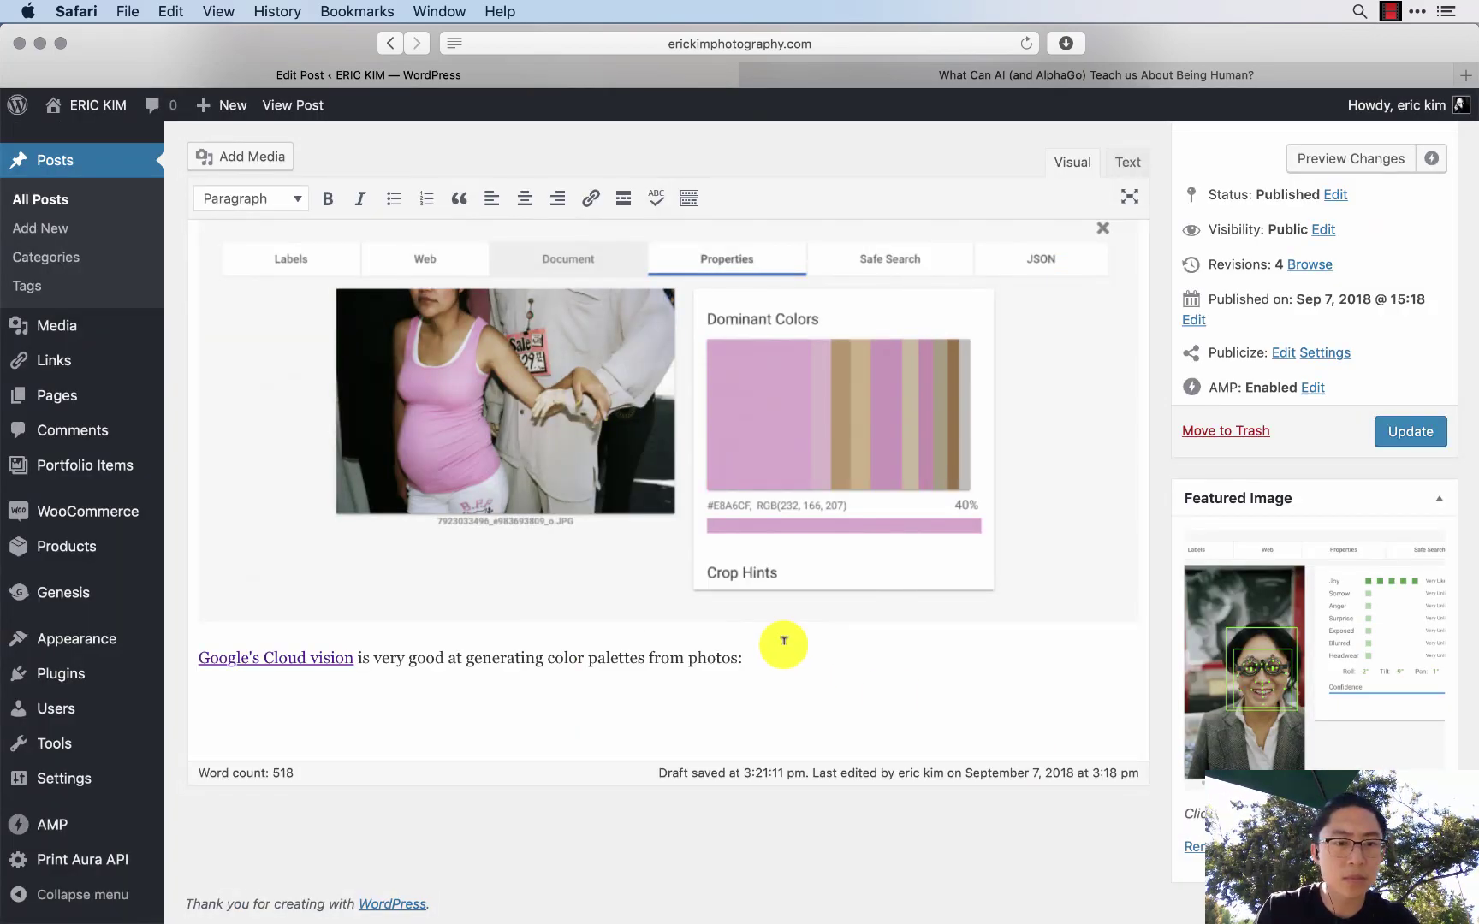
scroll(786, 683, down, 15)
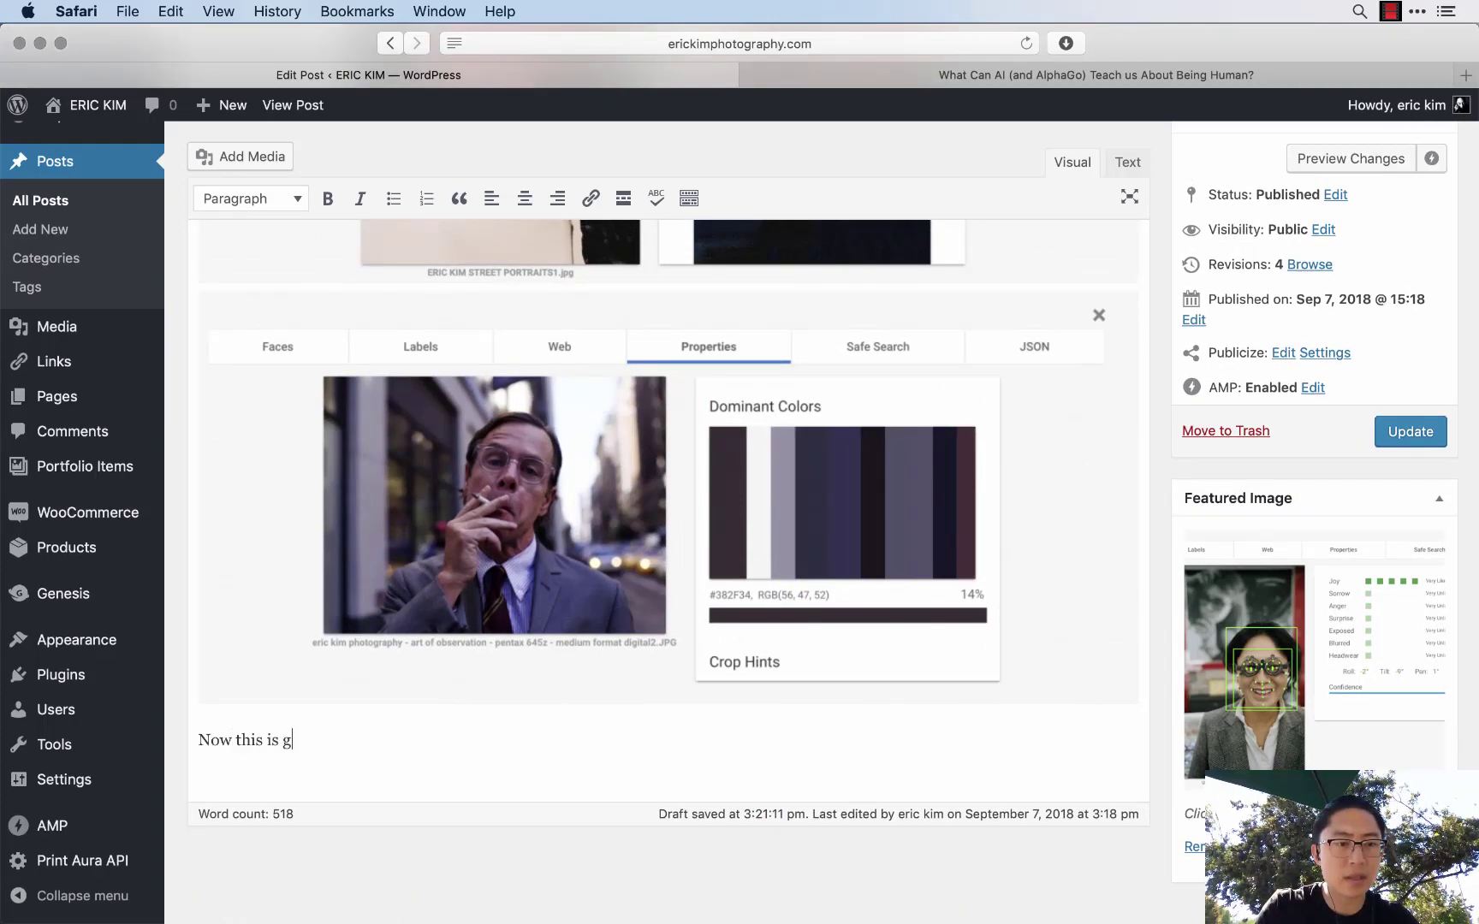
- Below the images, write "Now this is good for these reasons:" and add the bullet "We can better understand the color-psychology of our pictures"
text(reasons:)
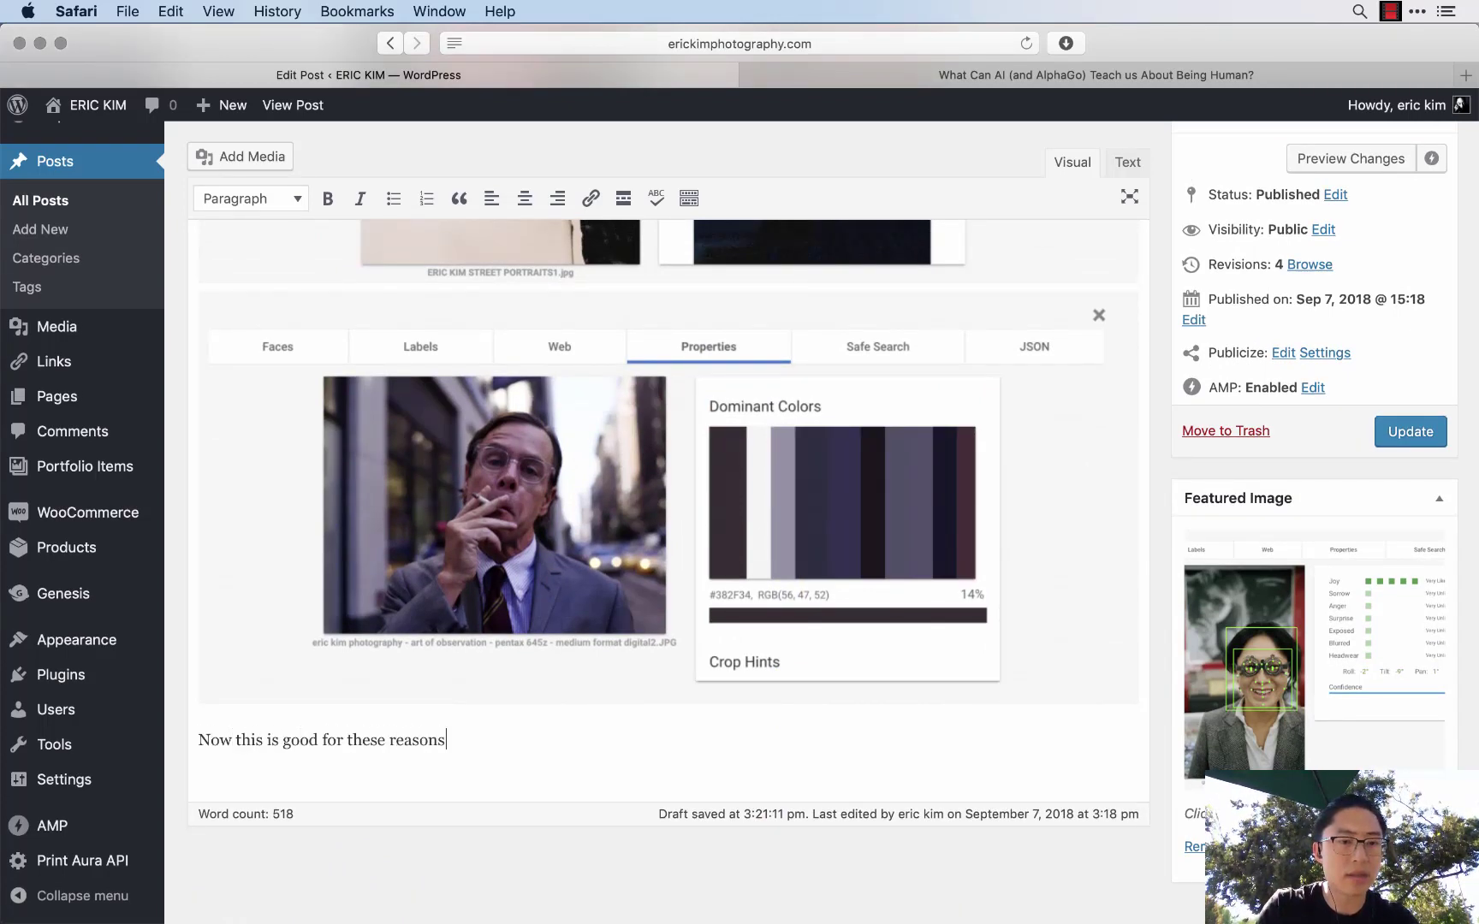
key(Return)
text(* We can be)
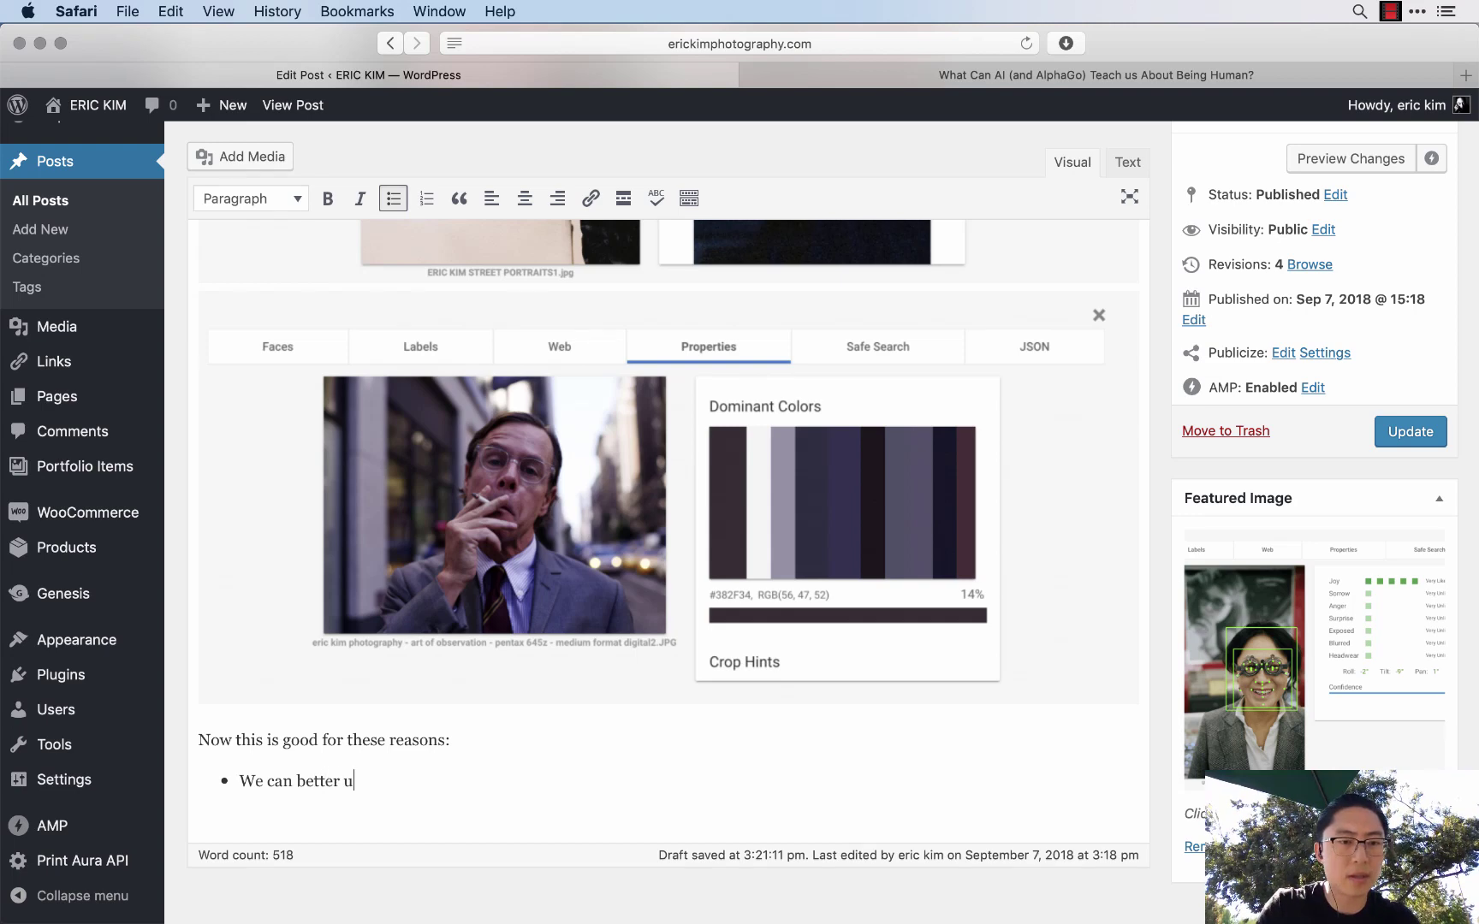
text(tter undes)
key(BackSpace)
text(rstand the co)
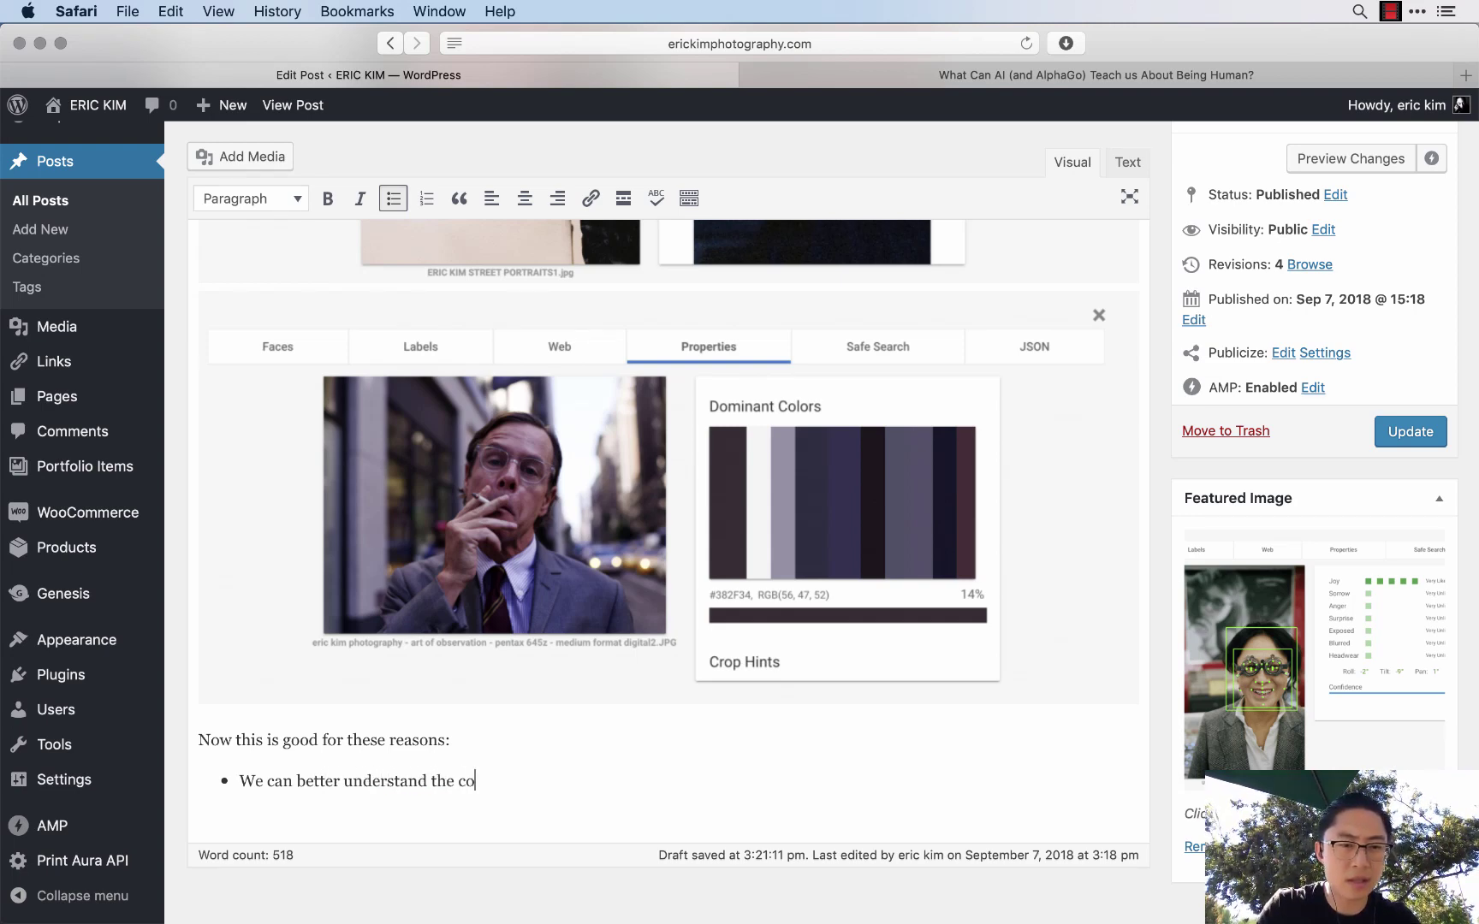
text(lor-psychology of)
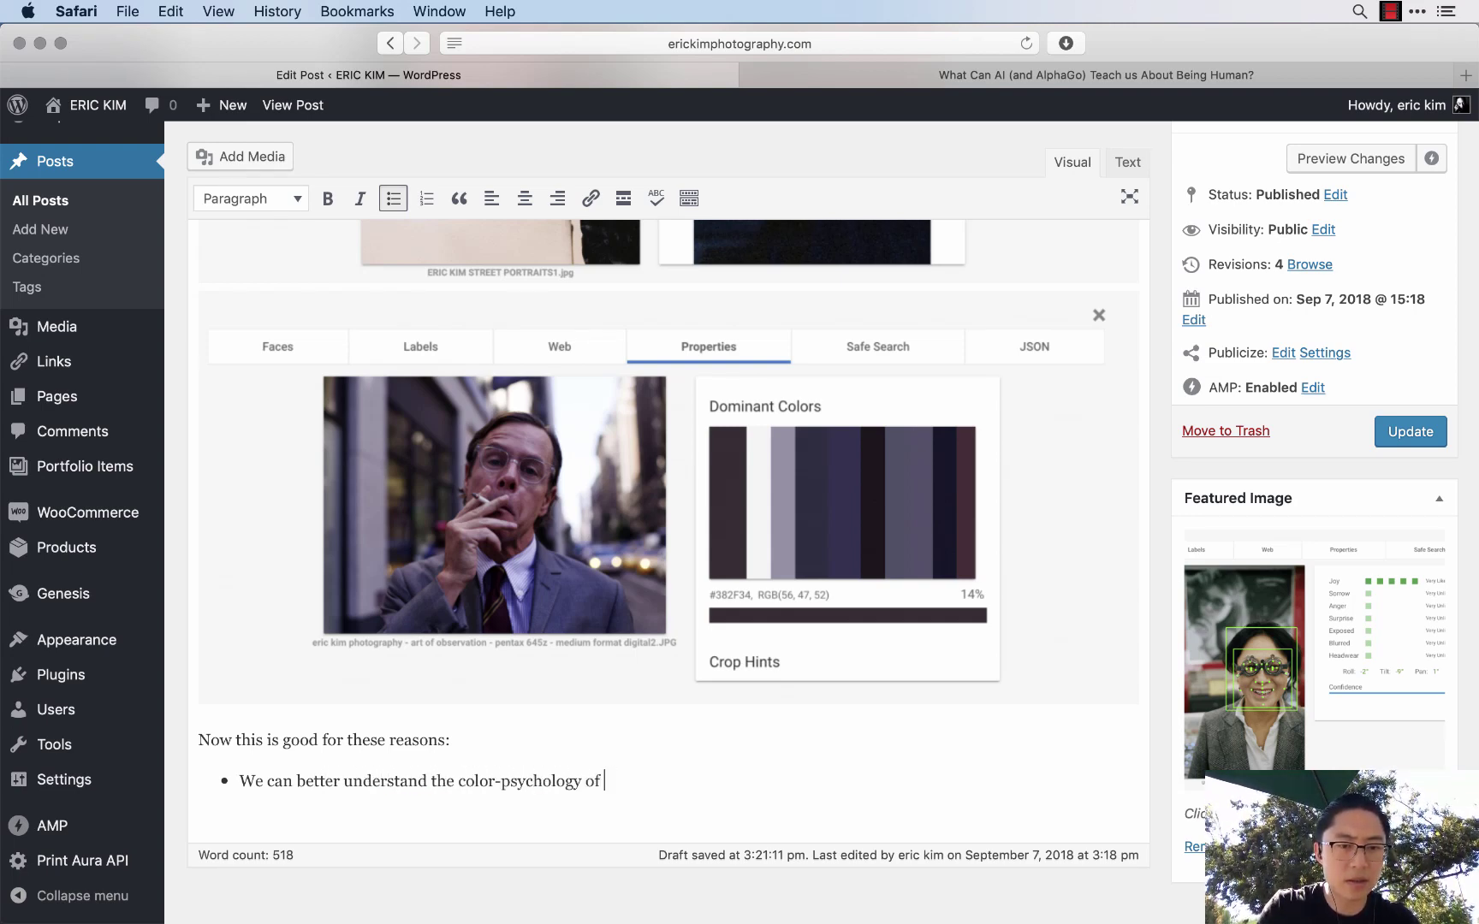
text( our pictures)
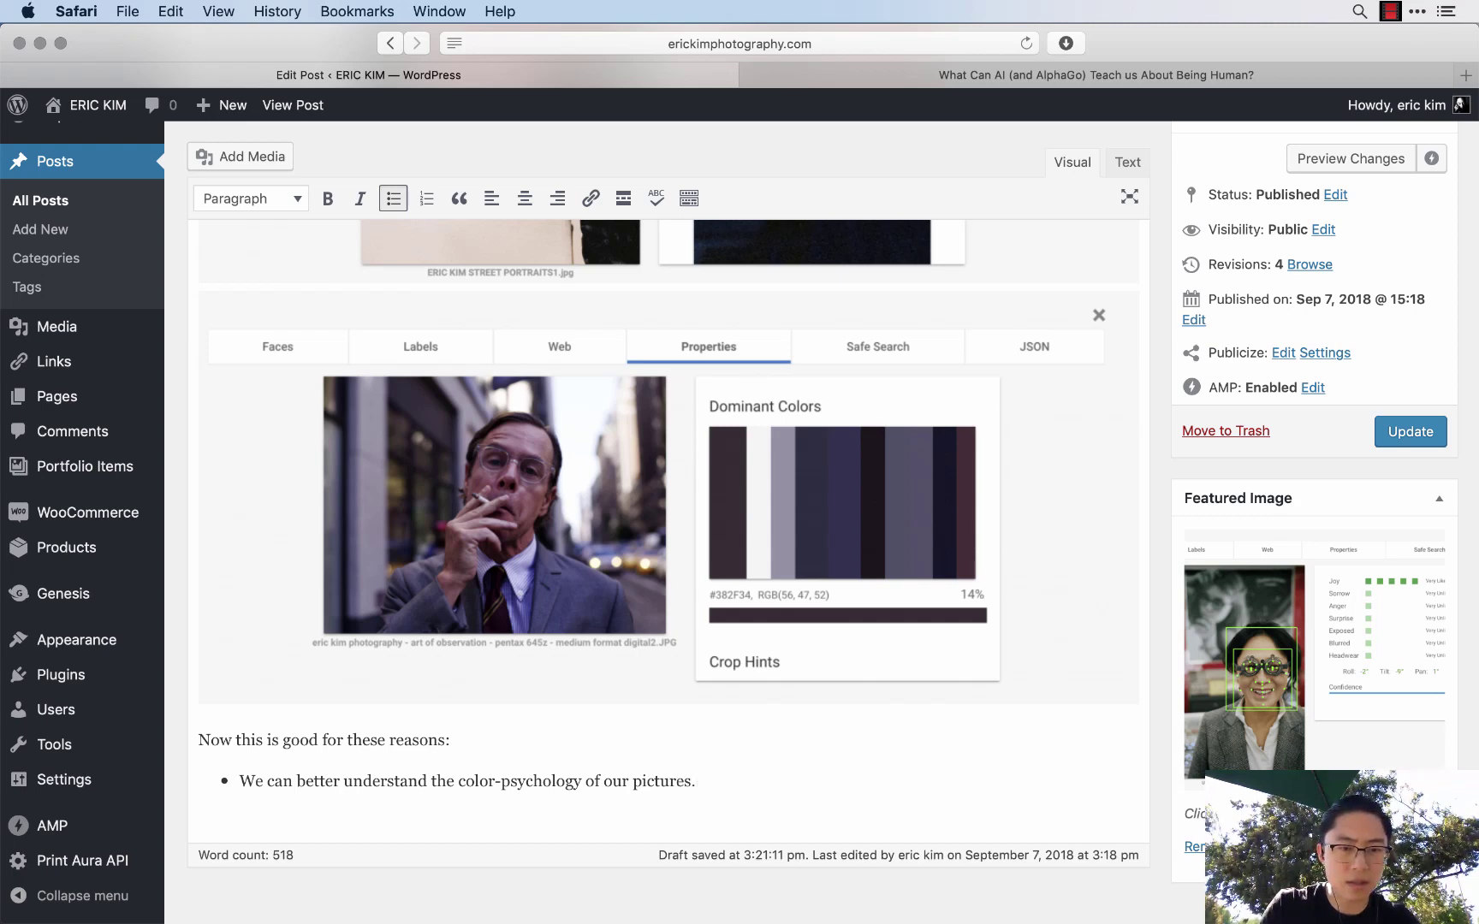
- Extend the first bullet with "For example, certain colors evoke certain emotions (red-warm photos evoke passion, cold-blue colors evoke peace and calmness)."
text(. For example, cer)
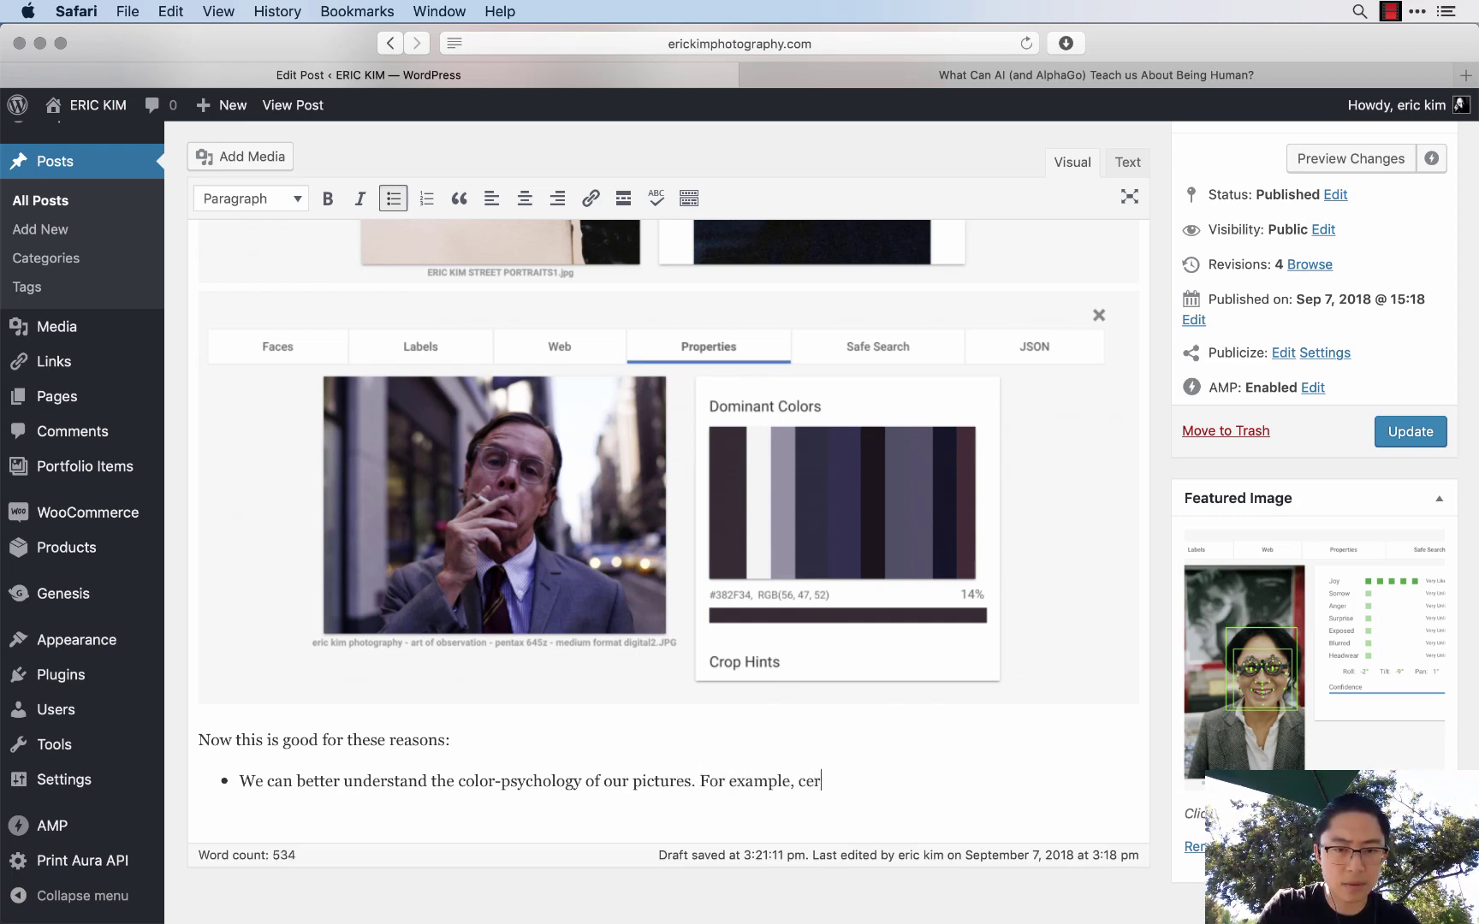
text(tain colors evoke certain emotions ()
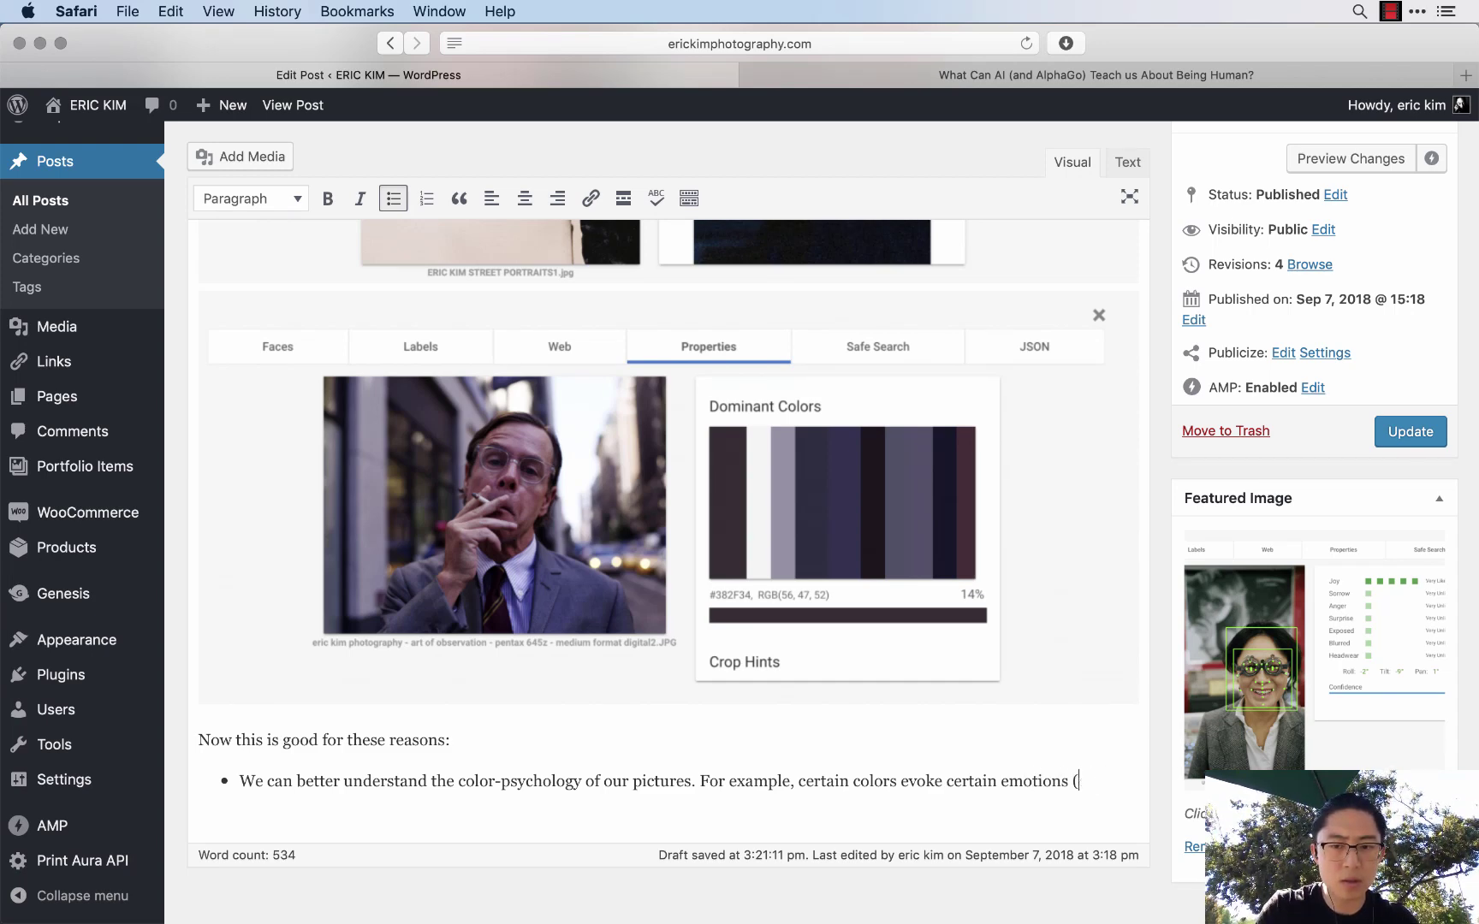
text(er photo)
key(BackSpace)
key(BackSpace)
key(BackSpace)
key(BackSpace)
key(BackSpace)
key(BackSpace)
key(BackSpace)
key(BackSpace)
key(BackSpace)
key(BackSpace)
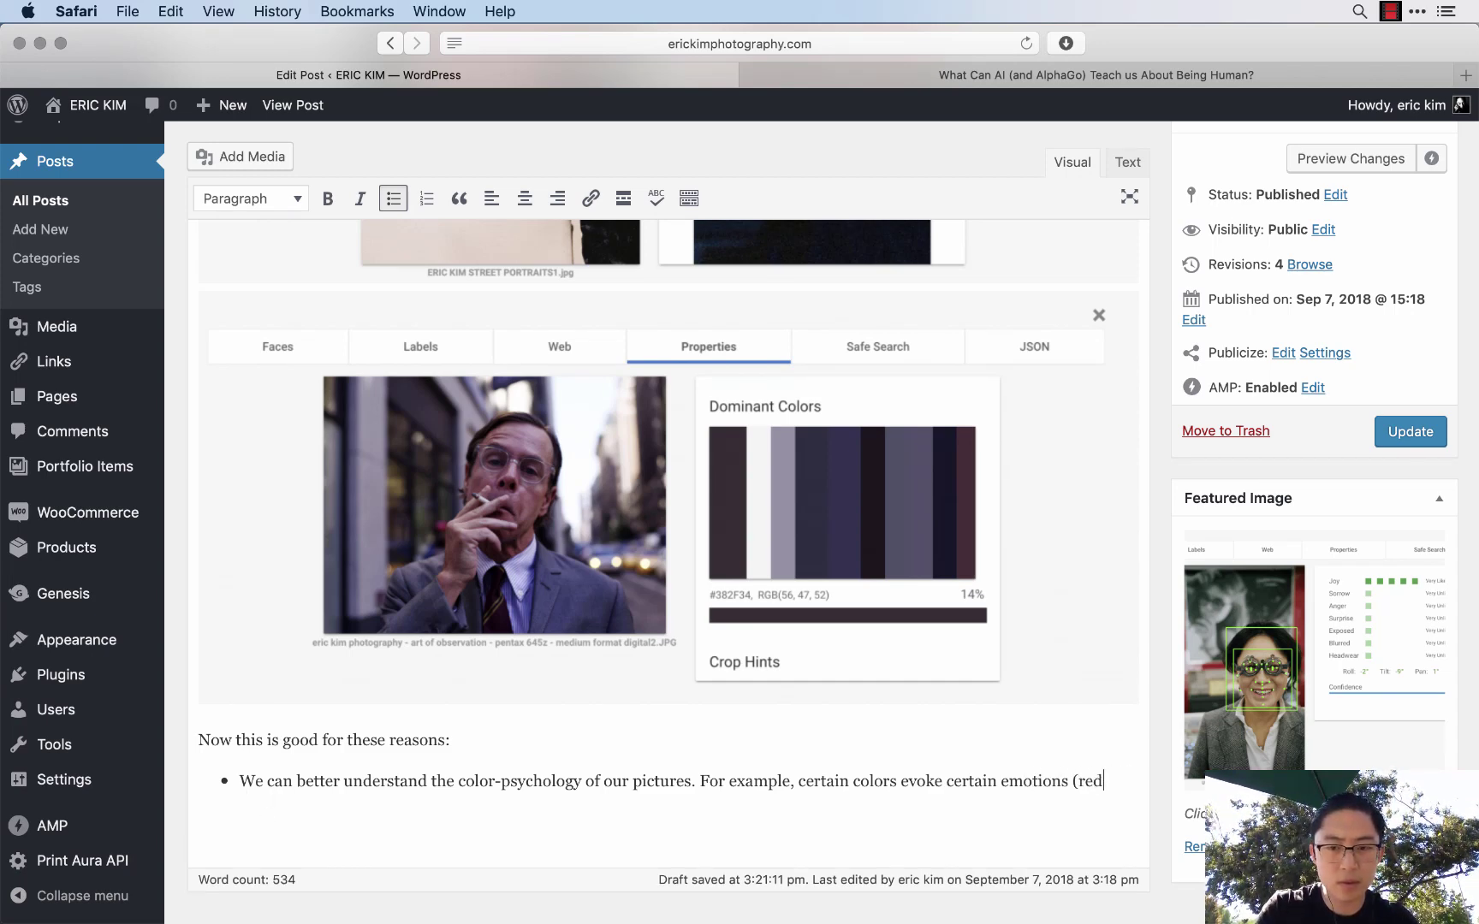
text(d-warm photos evok)
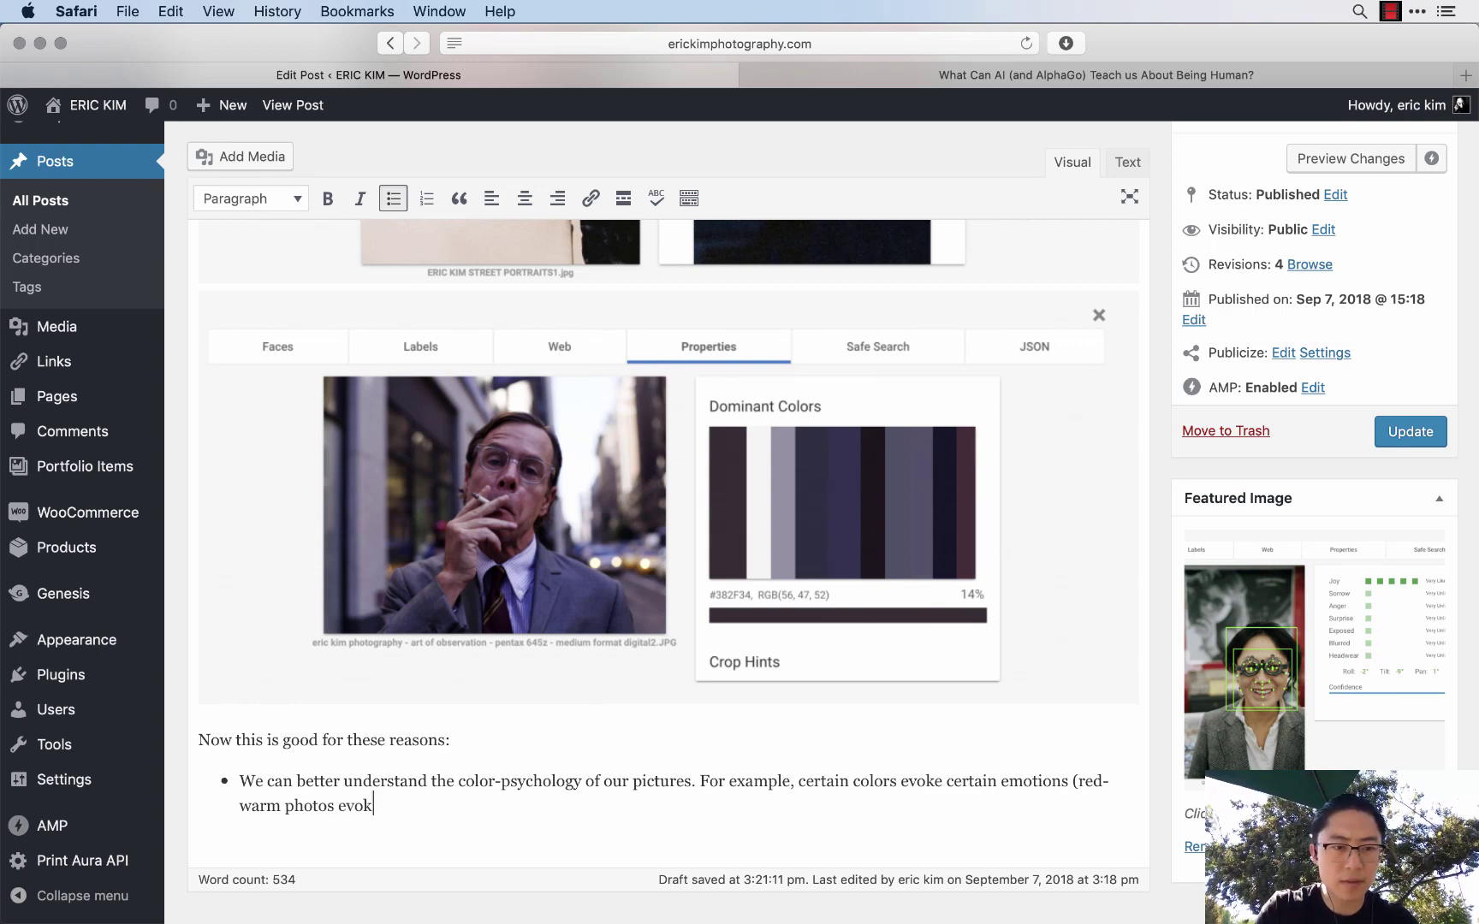
text(e passion, cold-blue colors evoke)
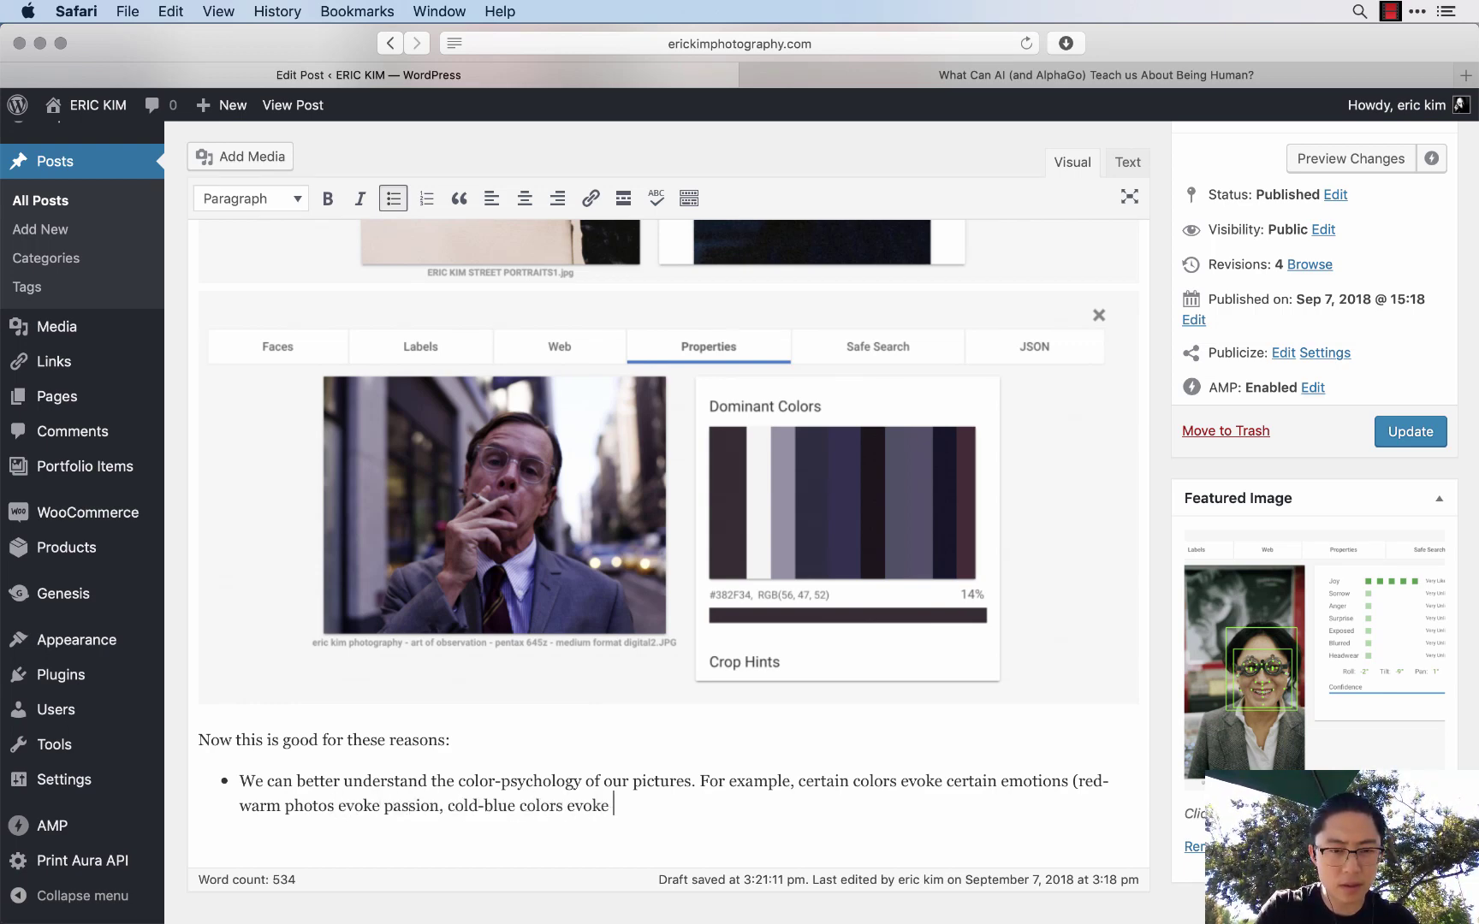
text( peace and calmness). [Col)
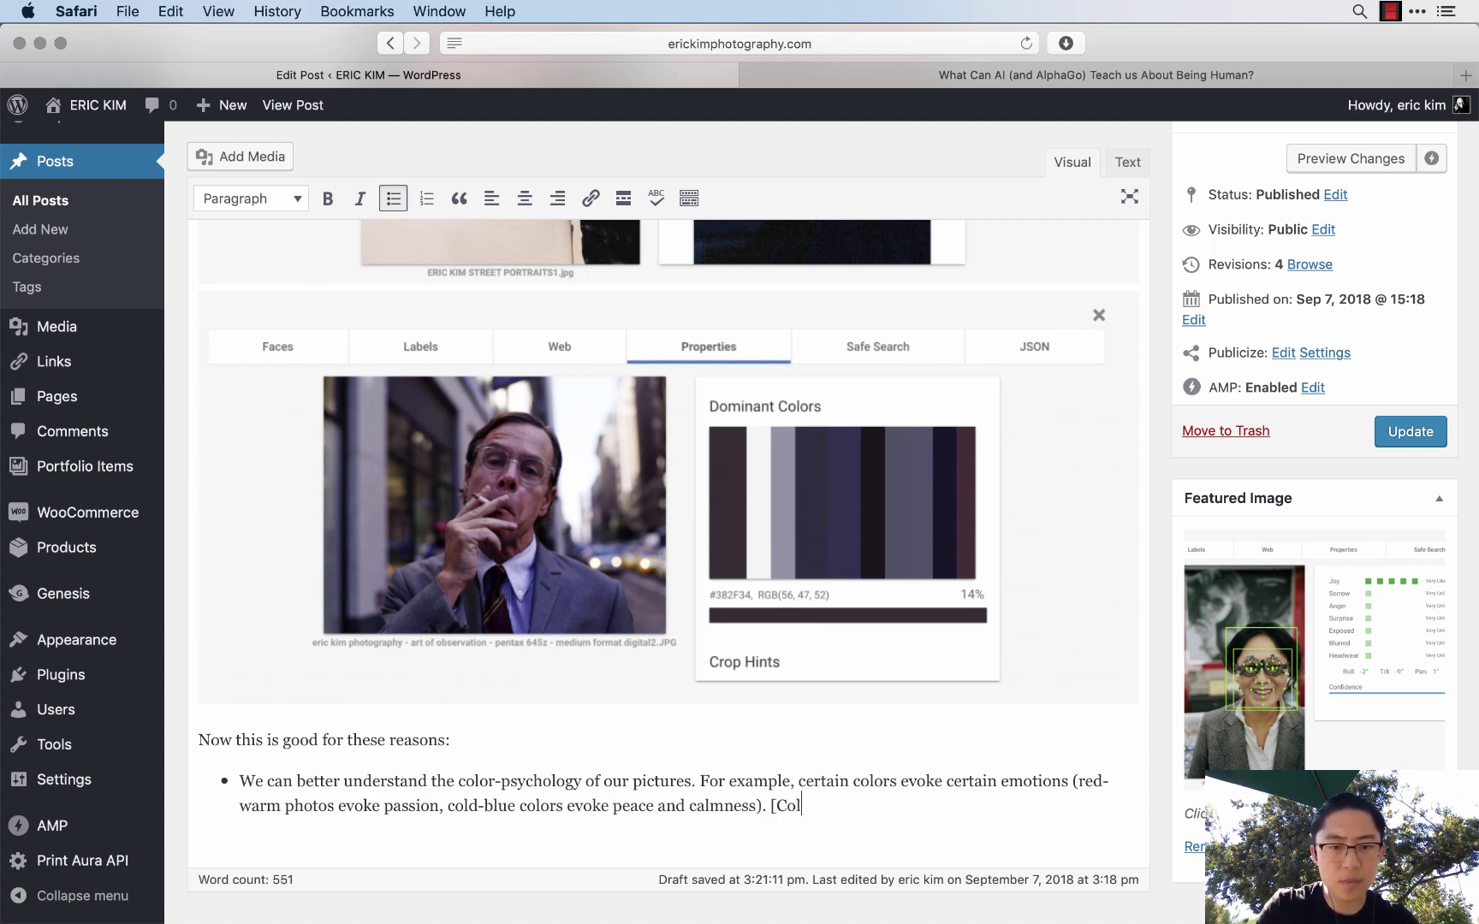
- Finish the bullet with "[Color Theory]" and link those words to the blog's November 2017 color theory post
text(or Theory)
key(shift+Left)
key(shift+Left)
key(shift+Left)
key(shift+Left)
key(shift+Left)
key(shift+Left)
key(shift+Left)
key(shift+Left)
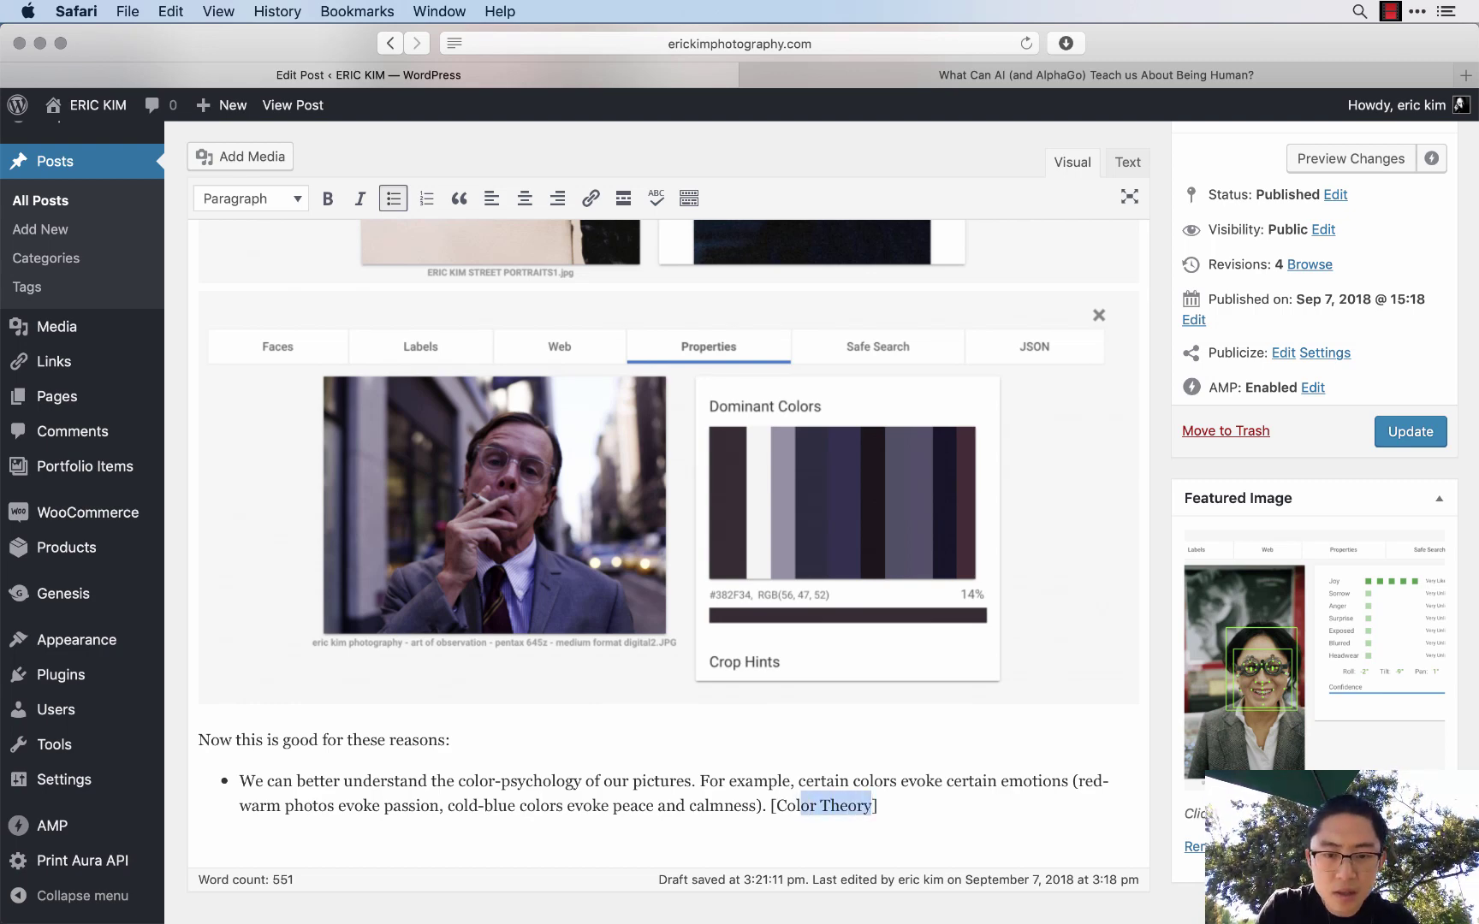
key(super+k)
text(color theory)
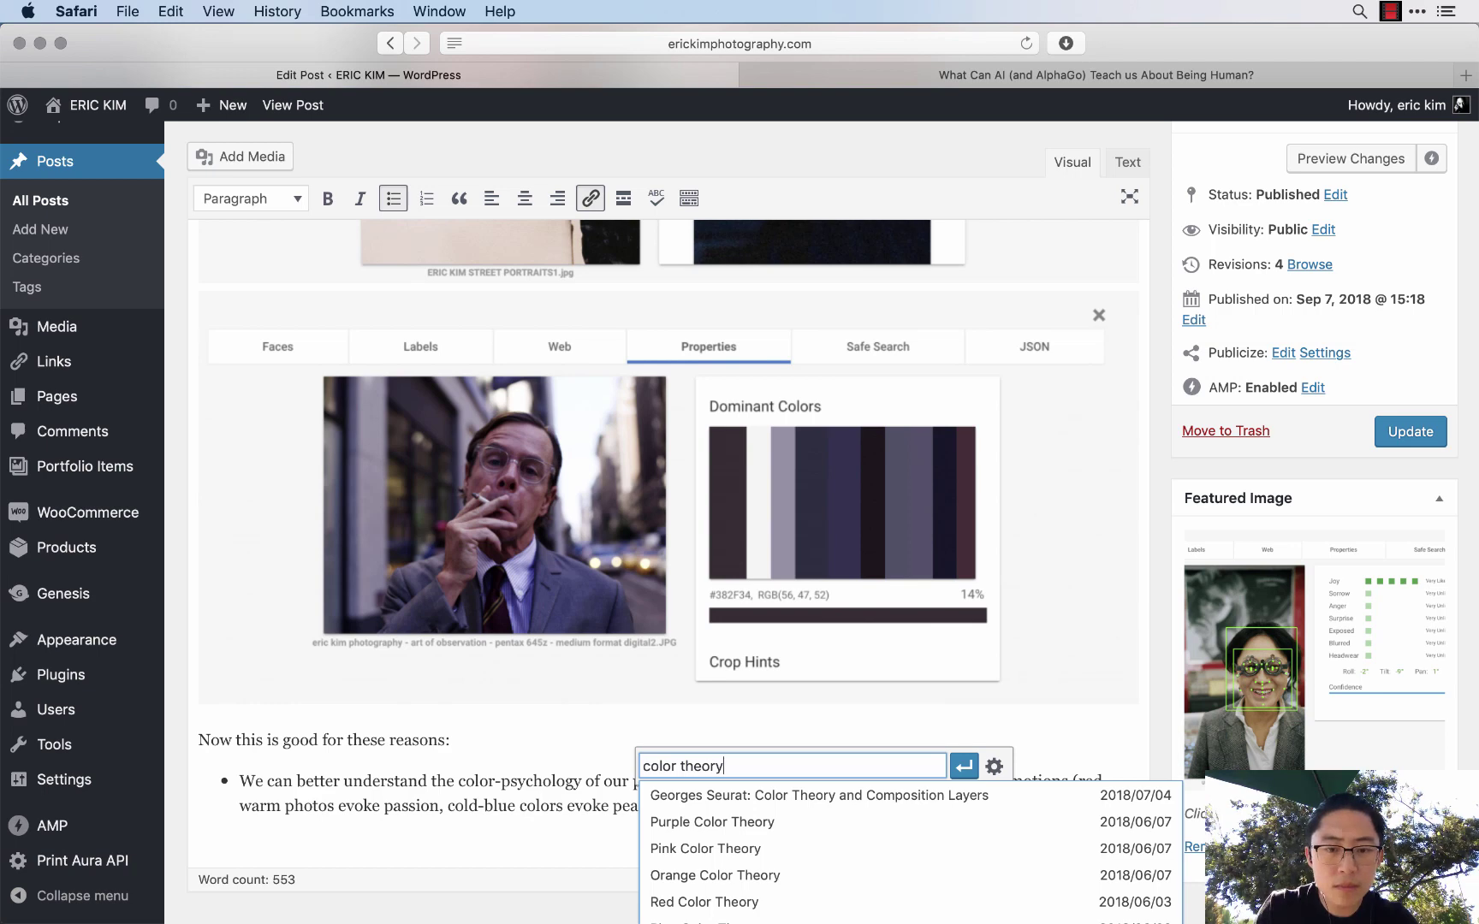
key(Down)
key(Down)
key(Down)
key(Down)
scroll(802, 693, down, 2)
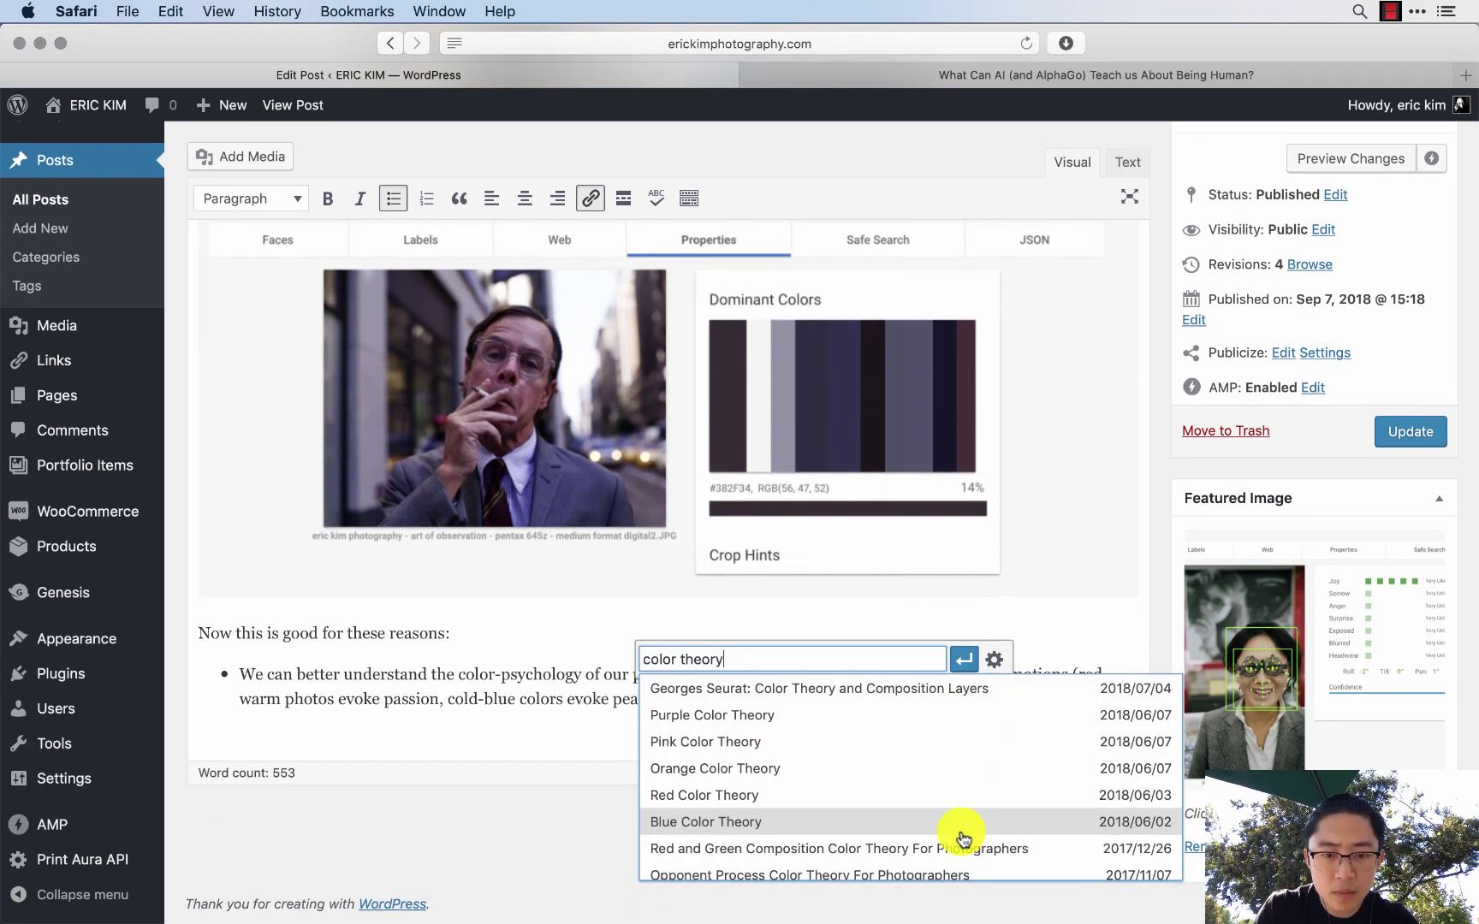
scroll(933, 846, down, 2)
click(914, 847)
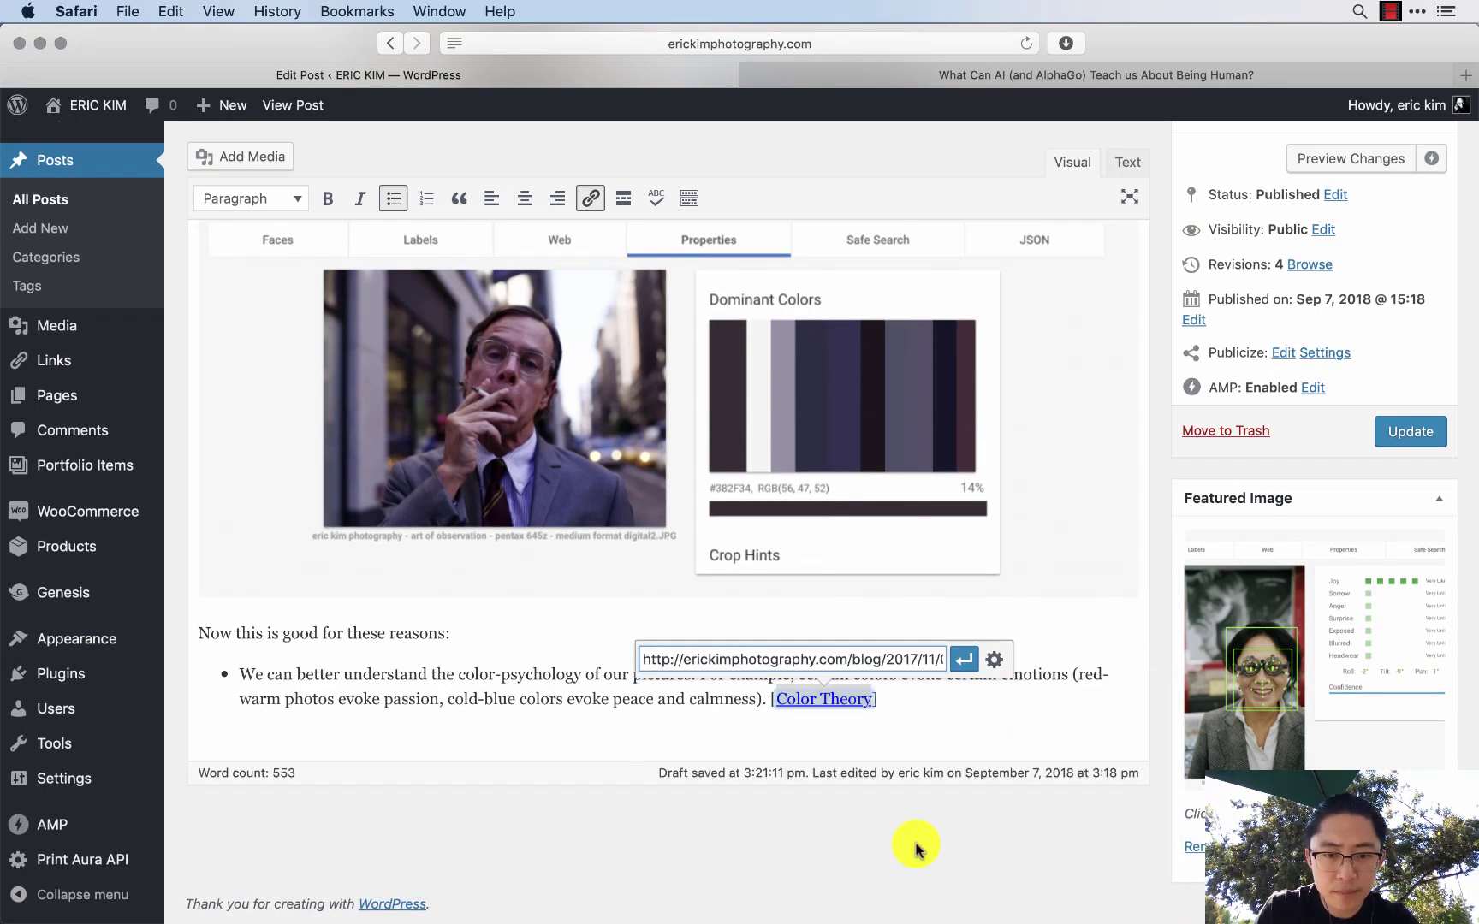
key(Return)
- Add the bullet "Perhaps in the future, we can have an AI camera app, that (in real-time) shows you the dominant colors in your photos *while* you're shooting!"
key(End)
key(Return)
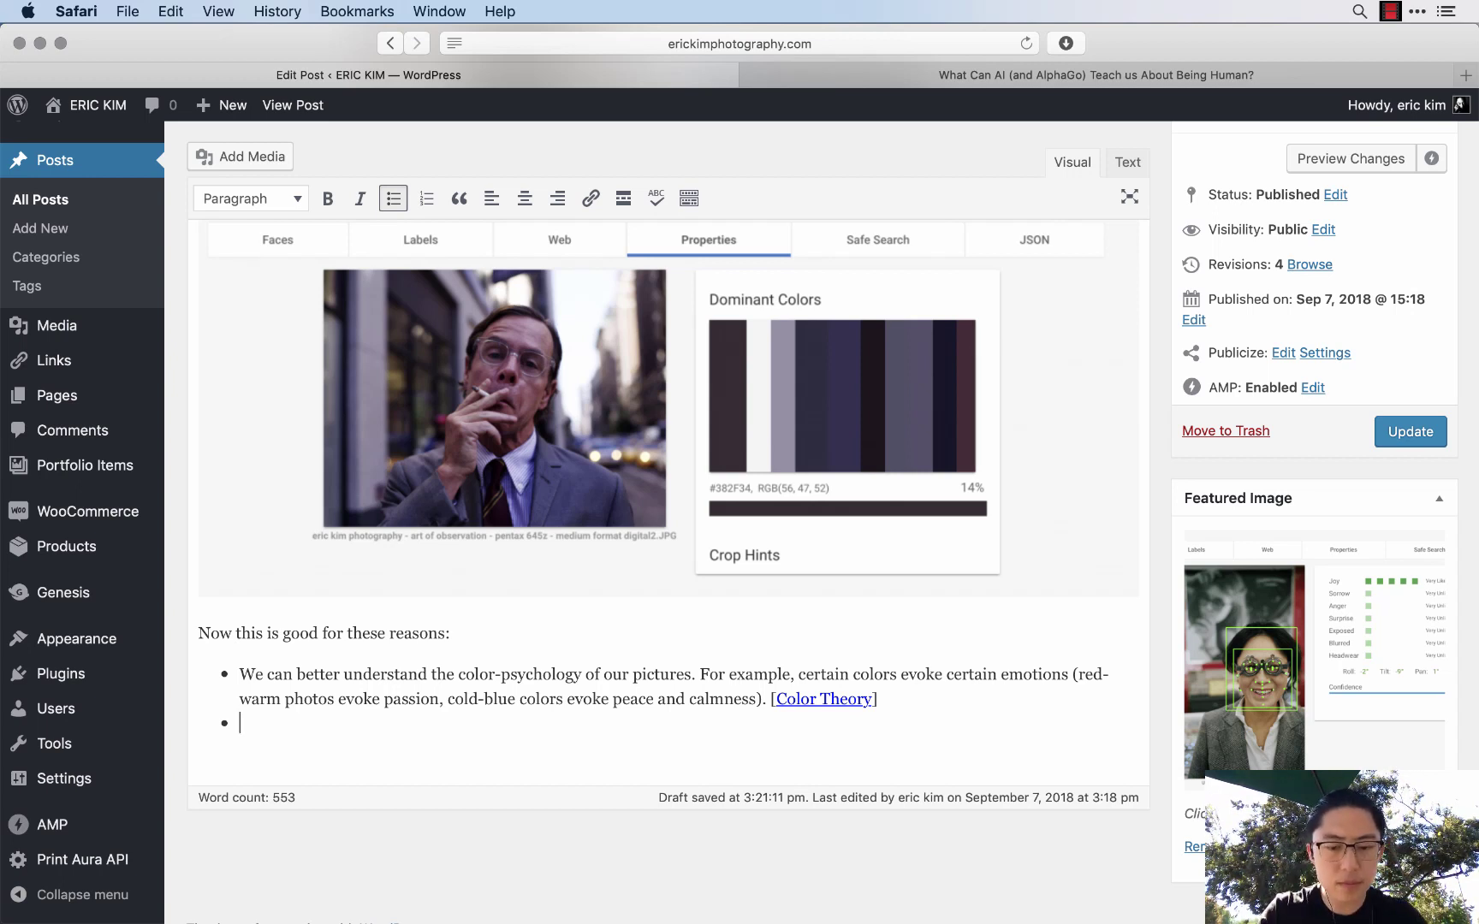
text(Perhaps in the future, we)
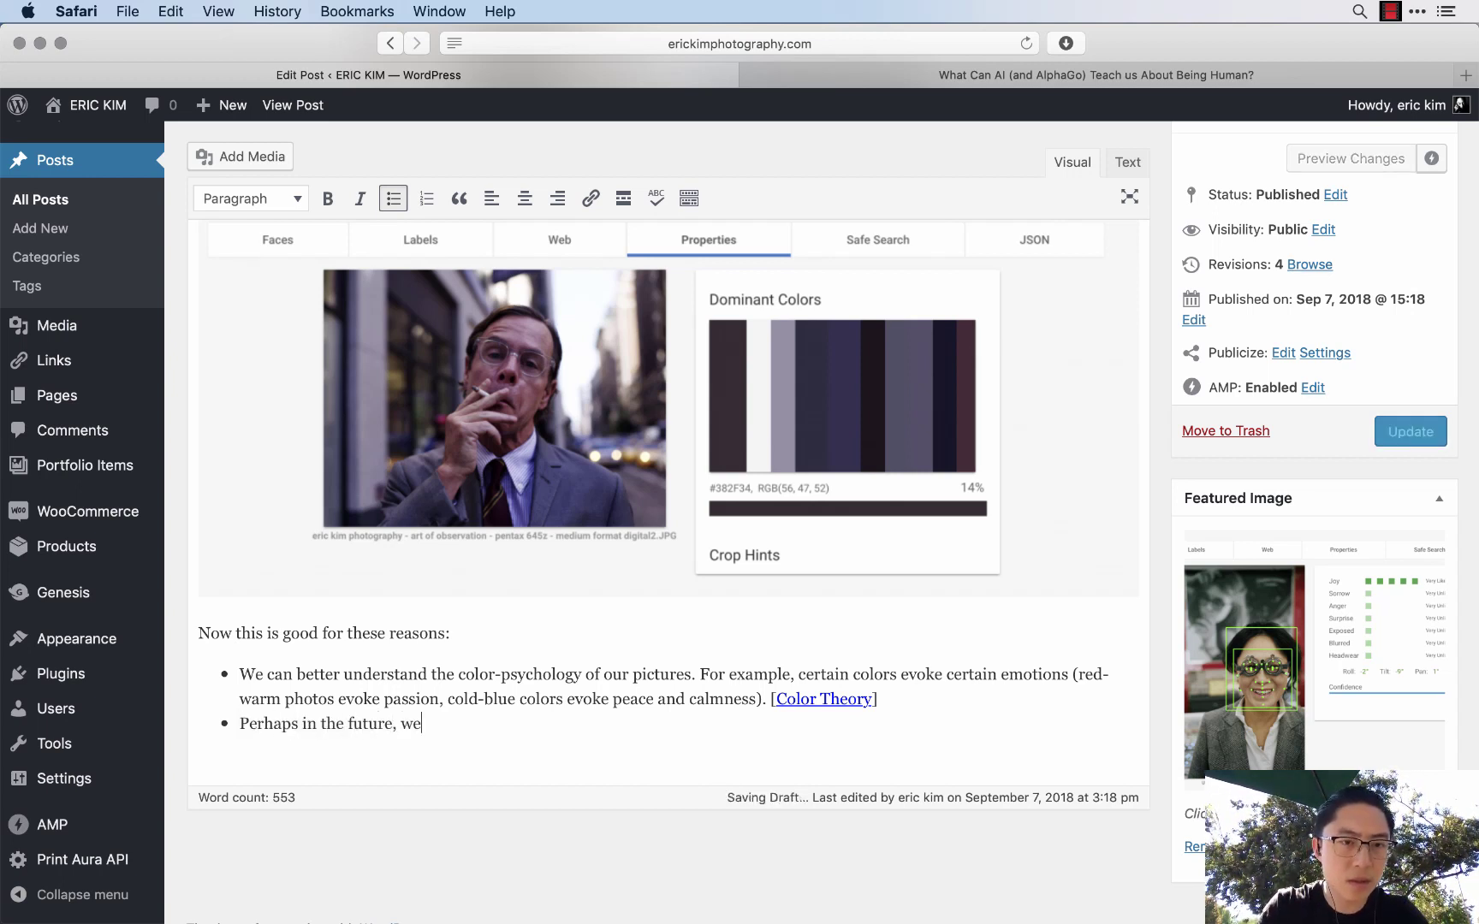
text( can have a )
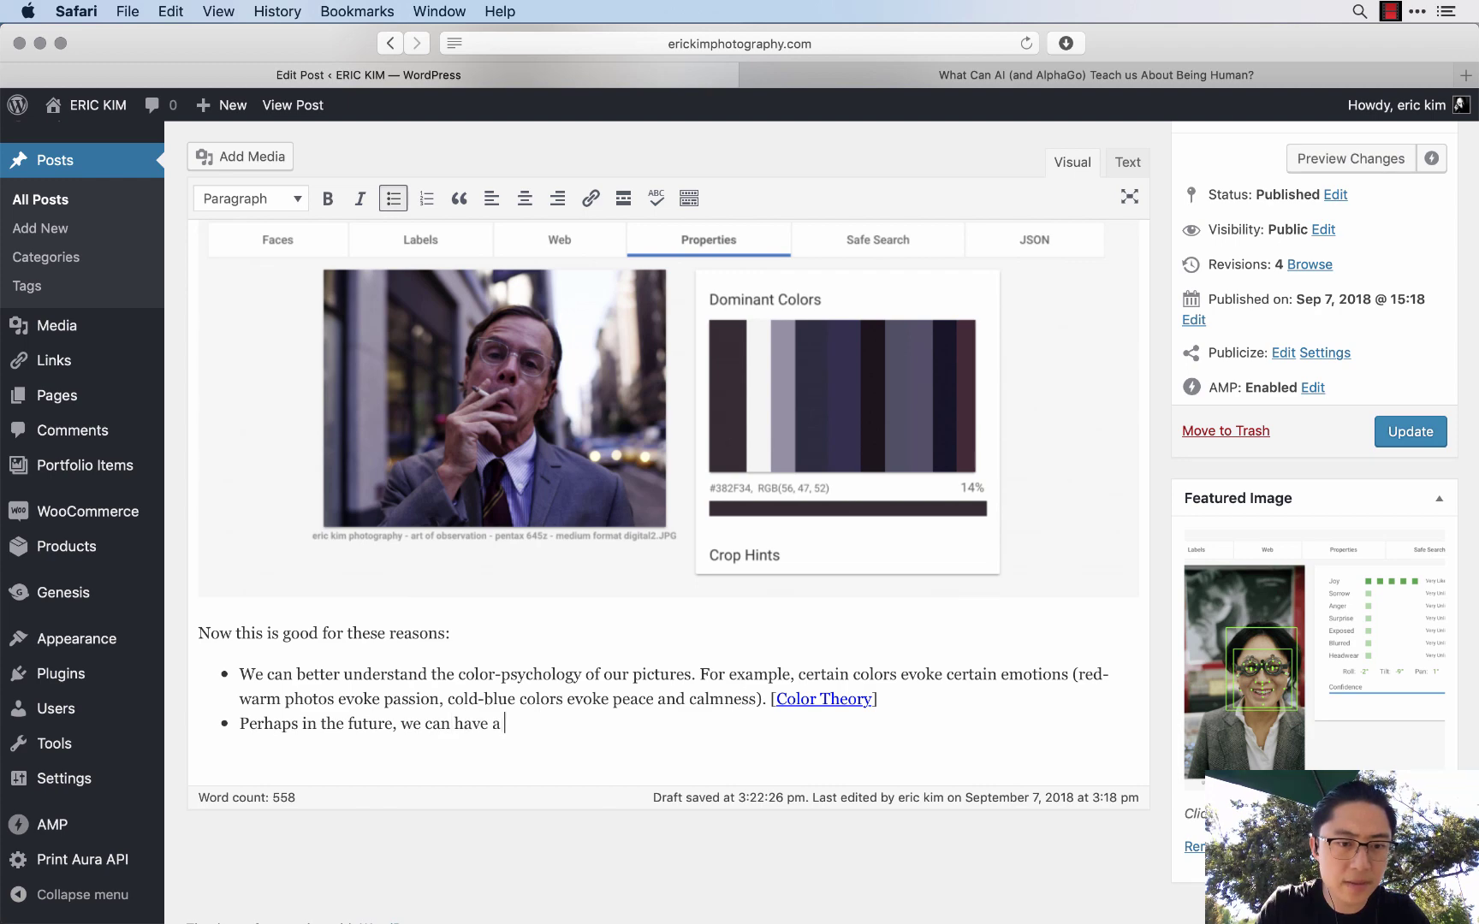
text(n AI camera app, t)
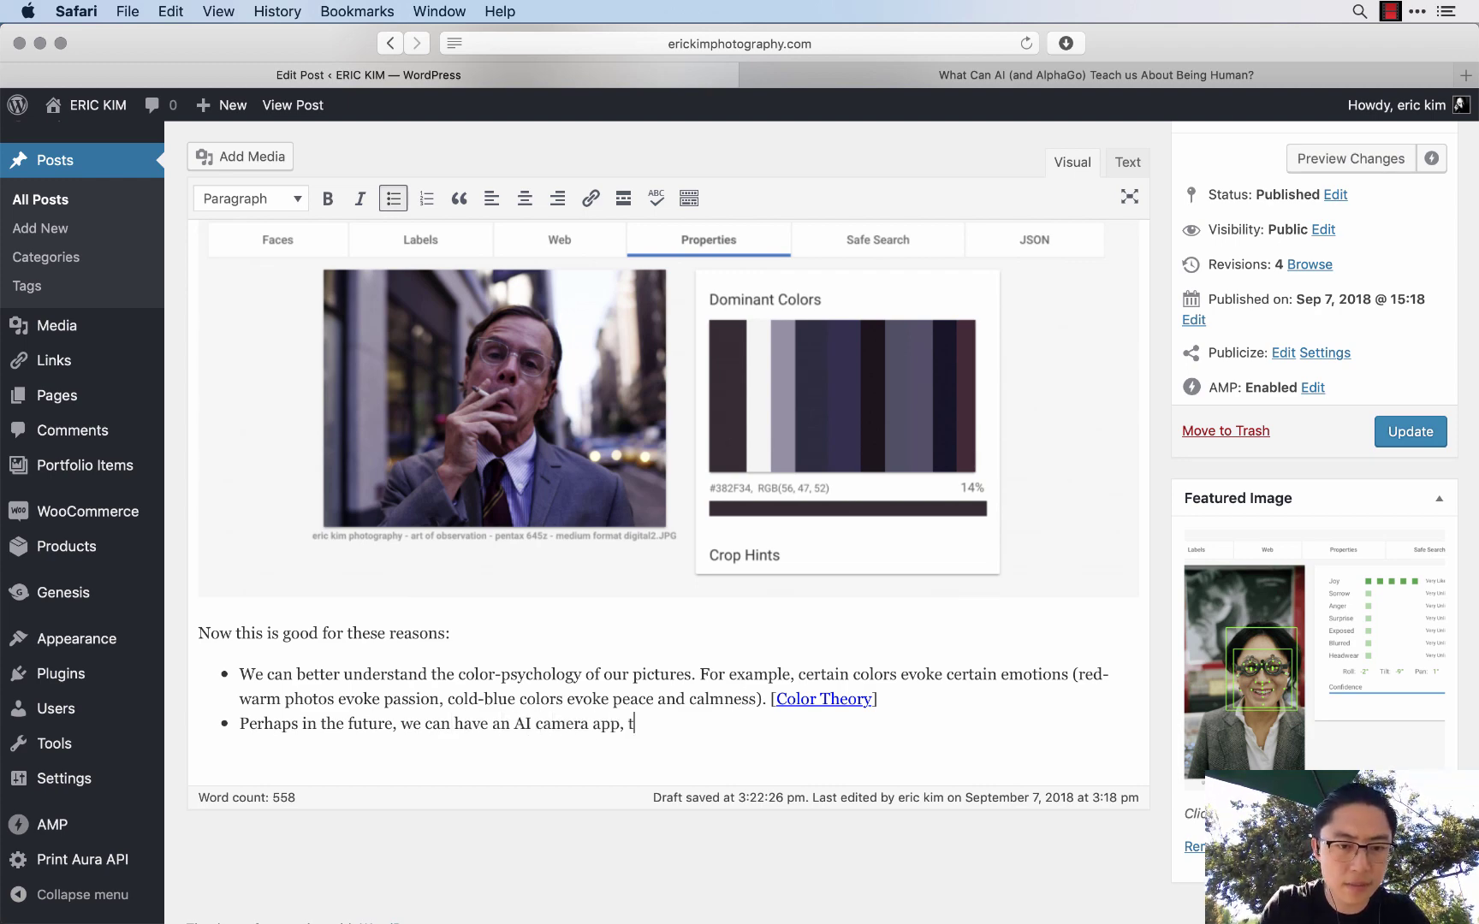
text(hat (in real-time)
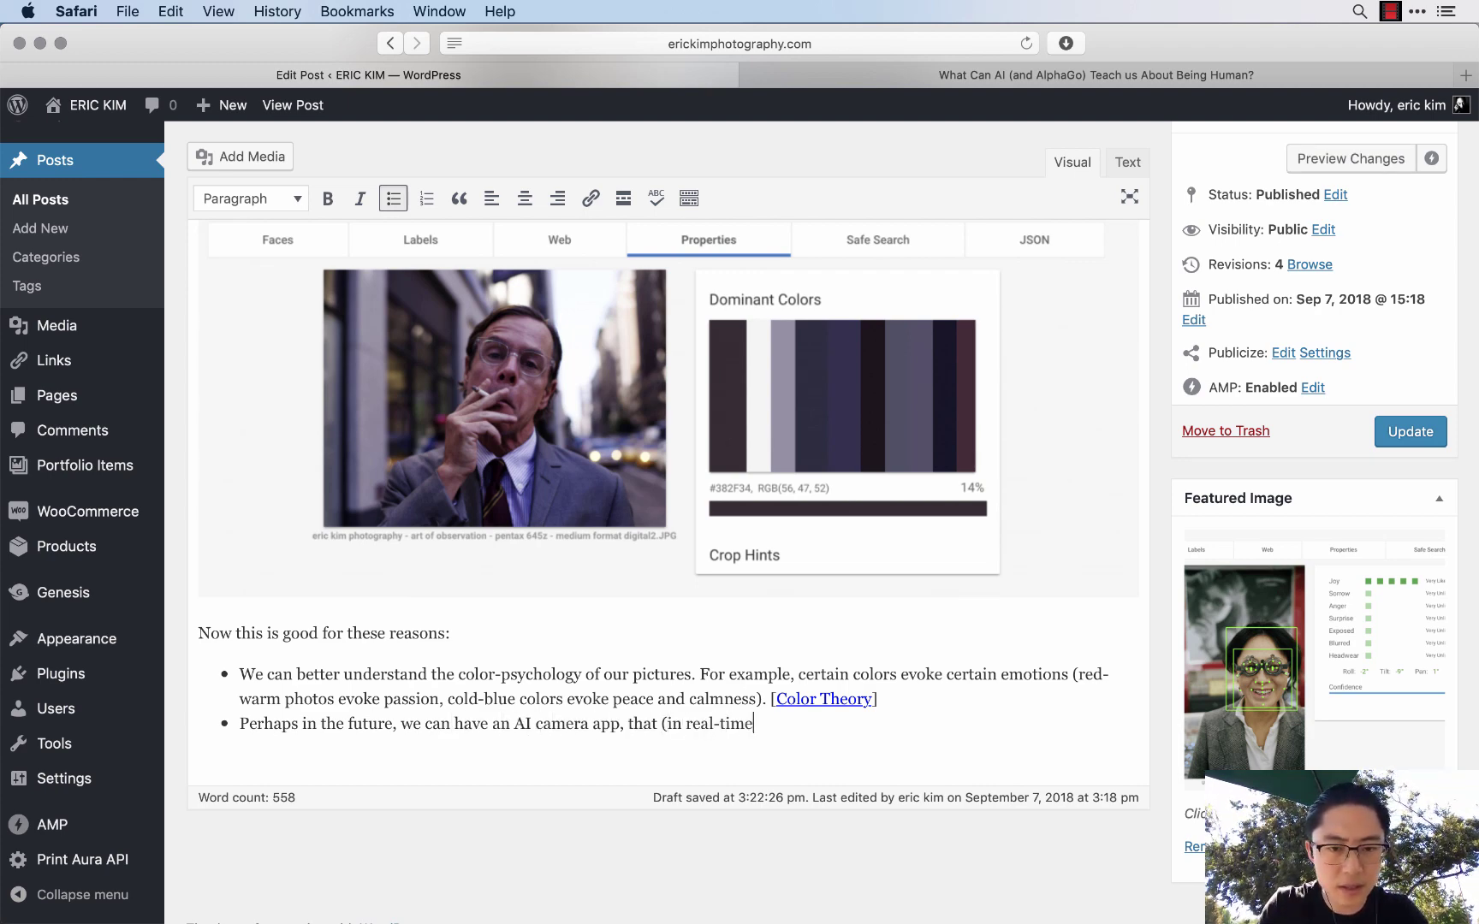
text() shows you the dominan)
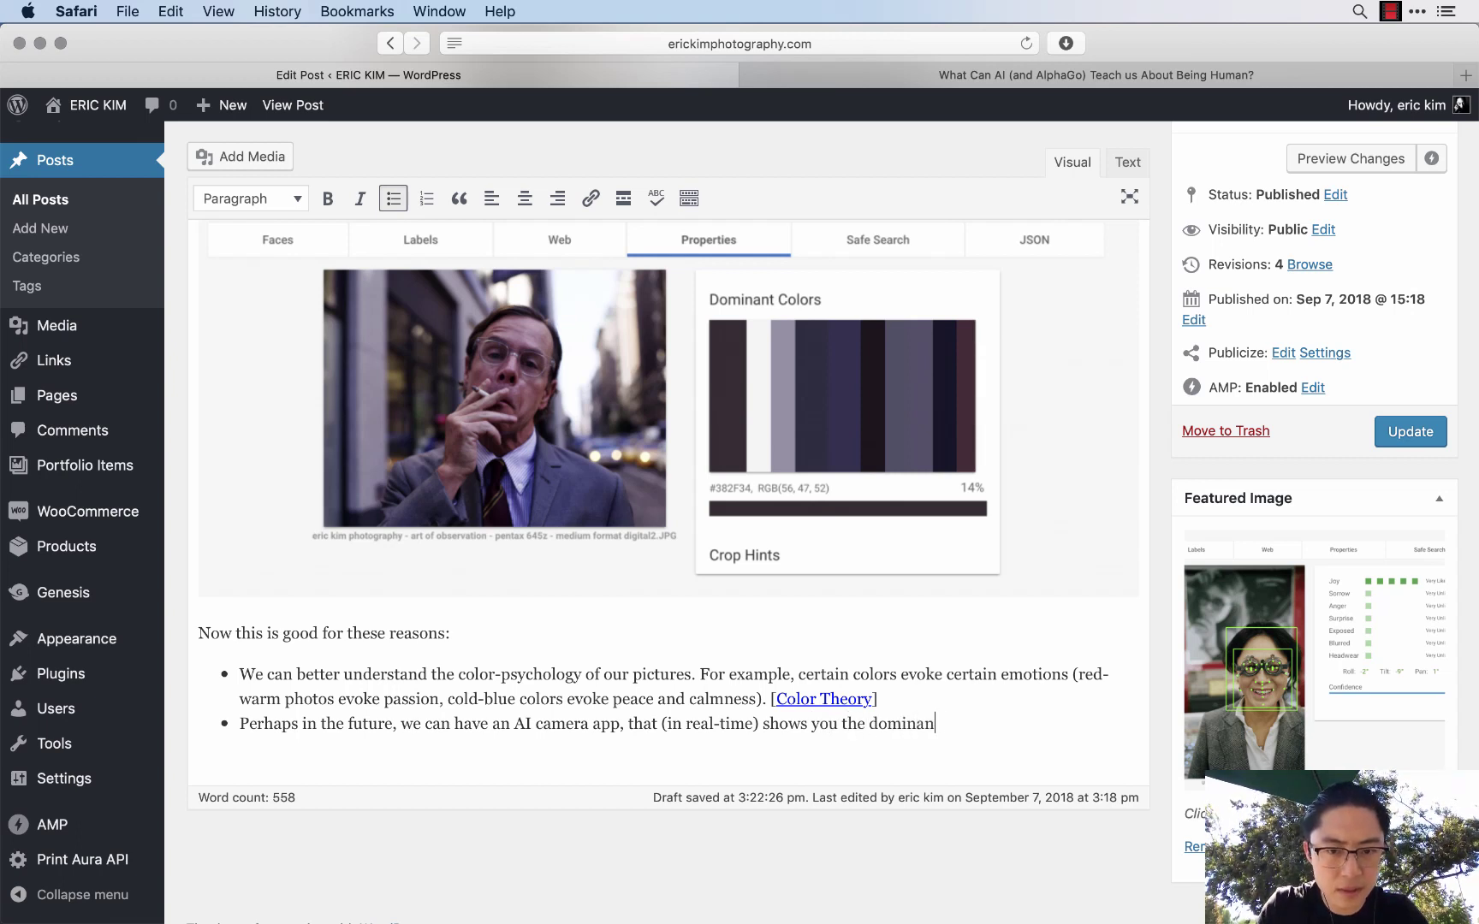
text(t colors in your pho)
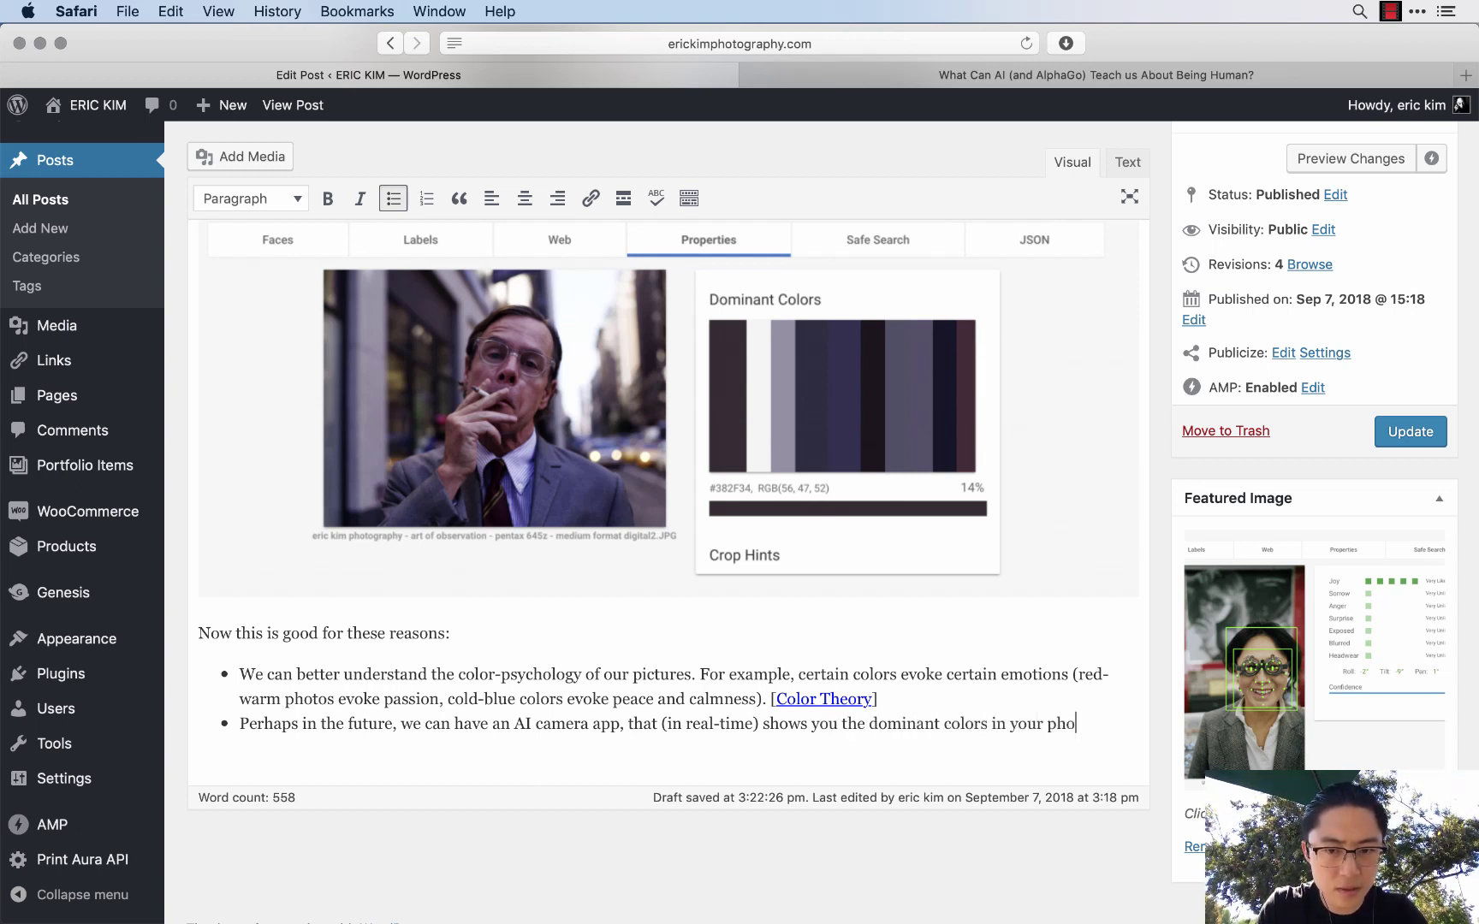
text(tos *while* you're shoo)
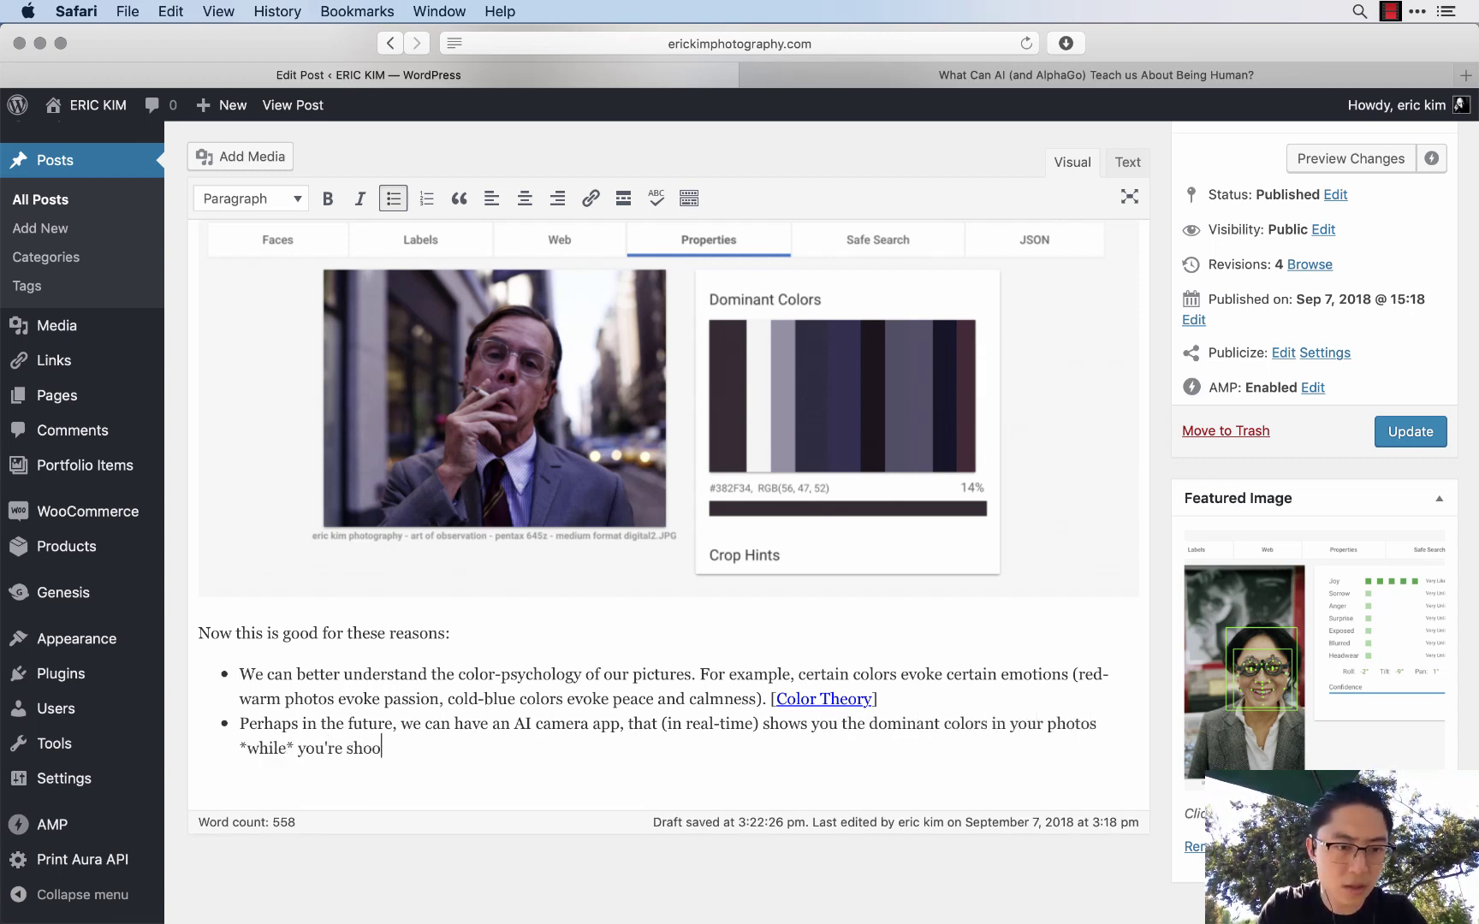
text(ting!)
- Update the post and add the bullet "We can use machine learning to better understand the colors and palettes of famous artists in the past."
click(1404, 431)
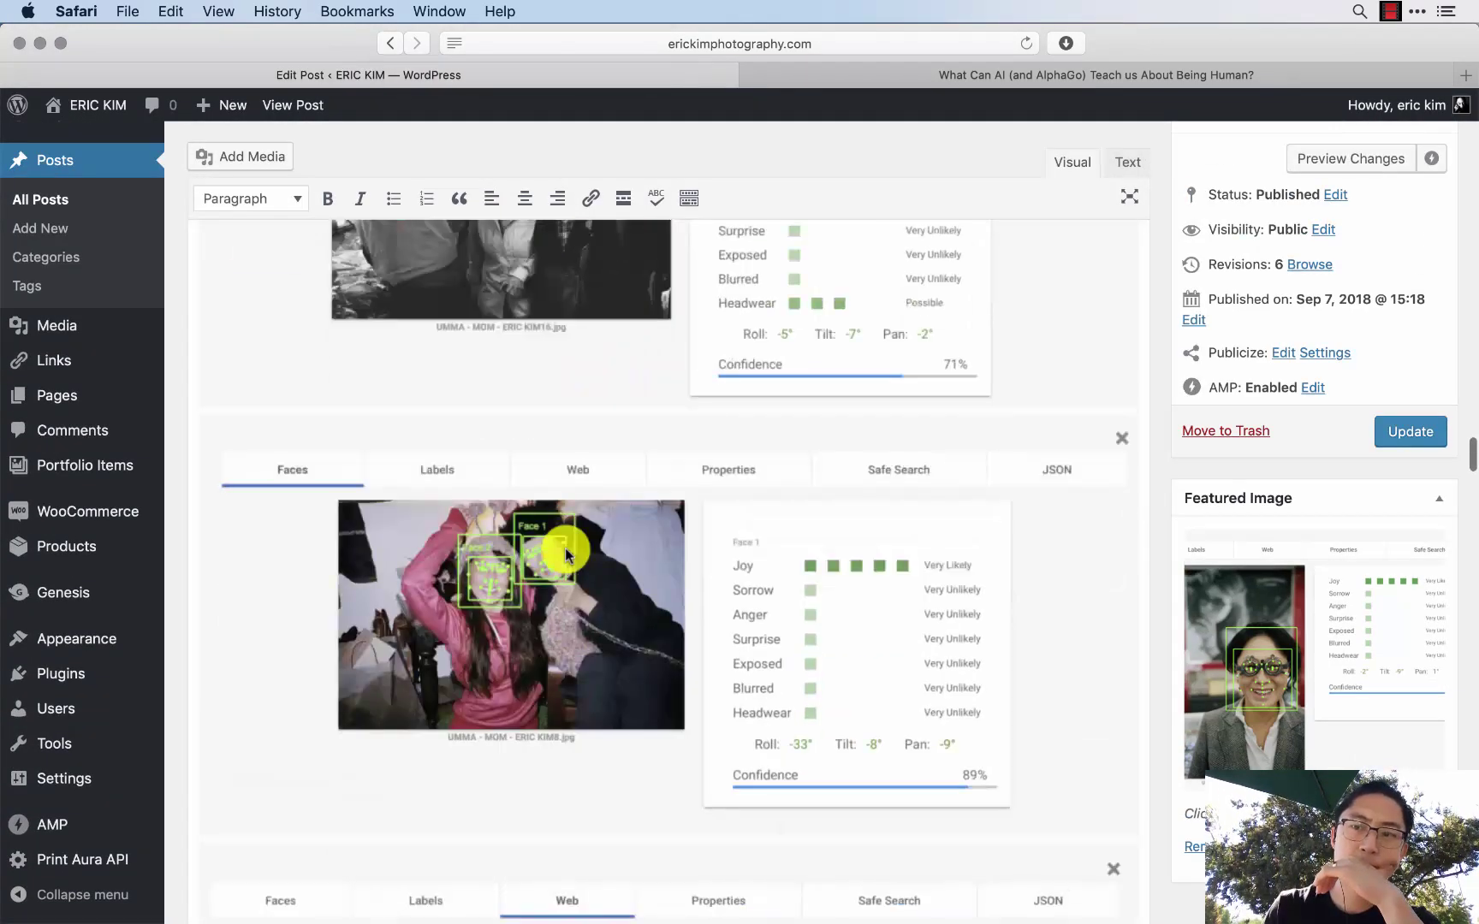
click(574, 733)
scroll(574, 735, down, 15)
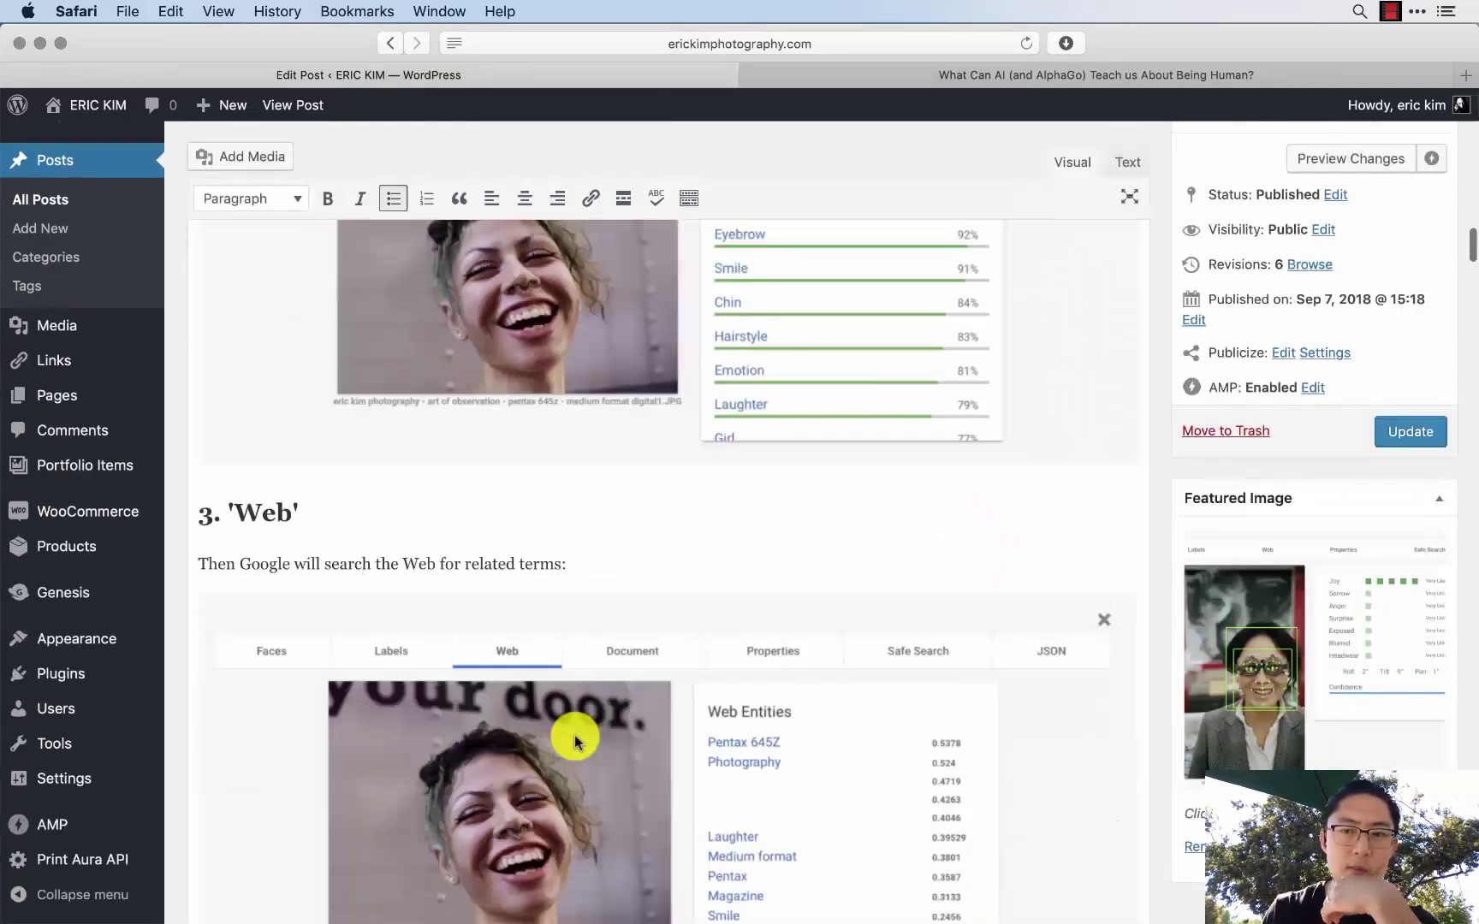
click(471, 687)
key(Return)
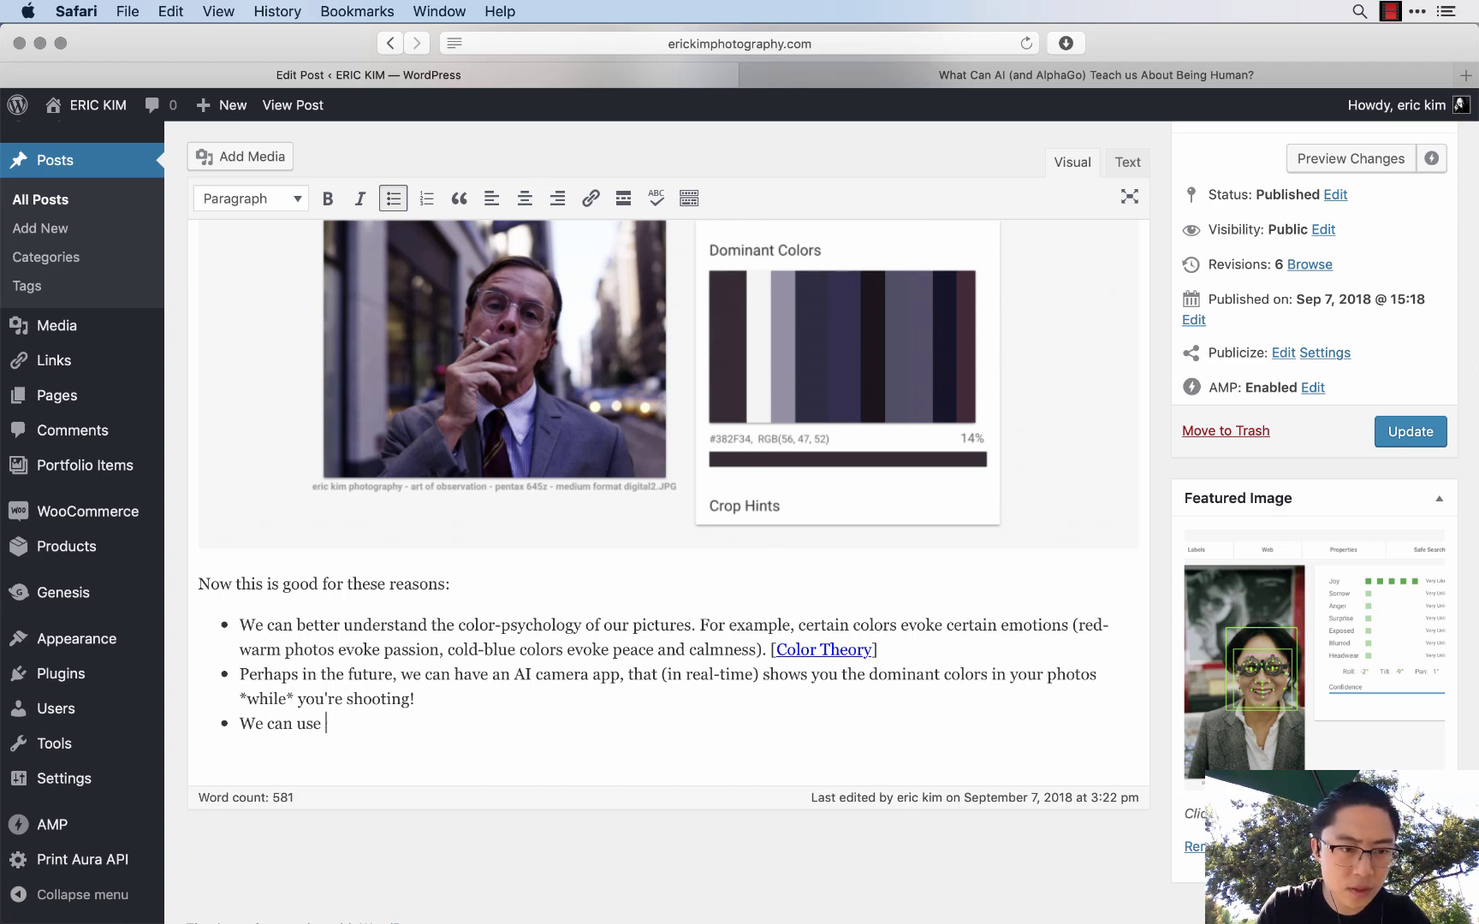
text(We can use machine learnin)
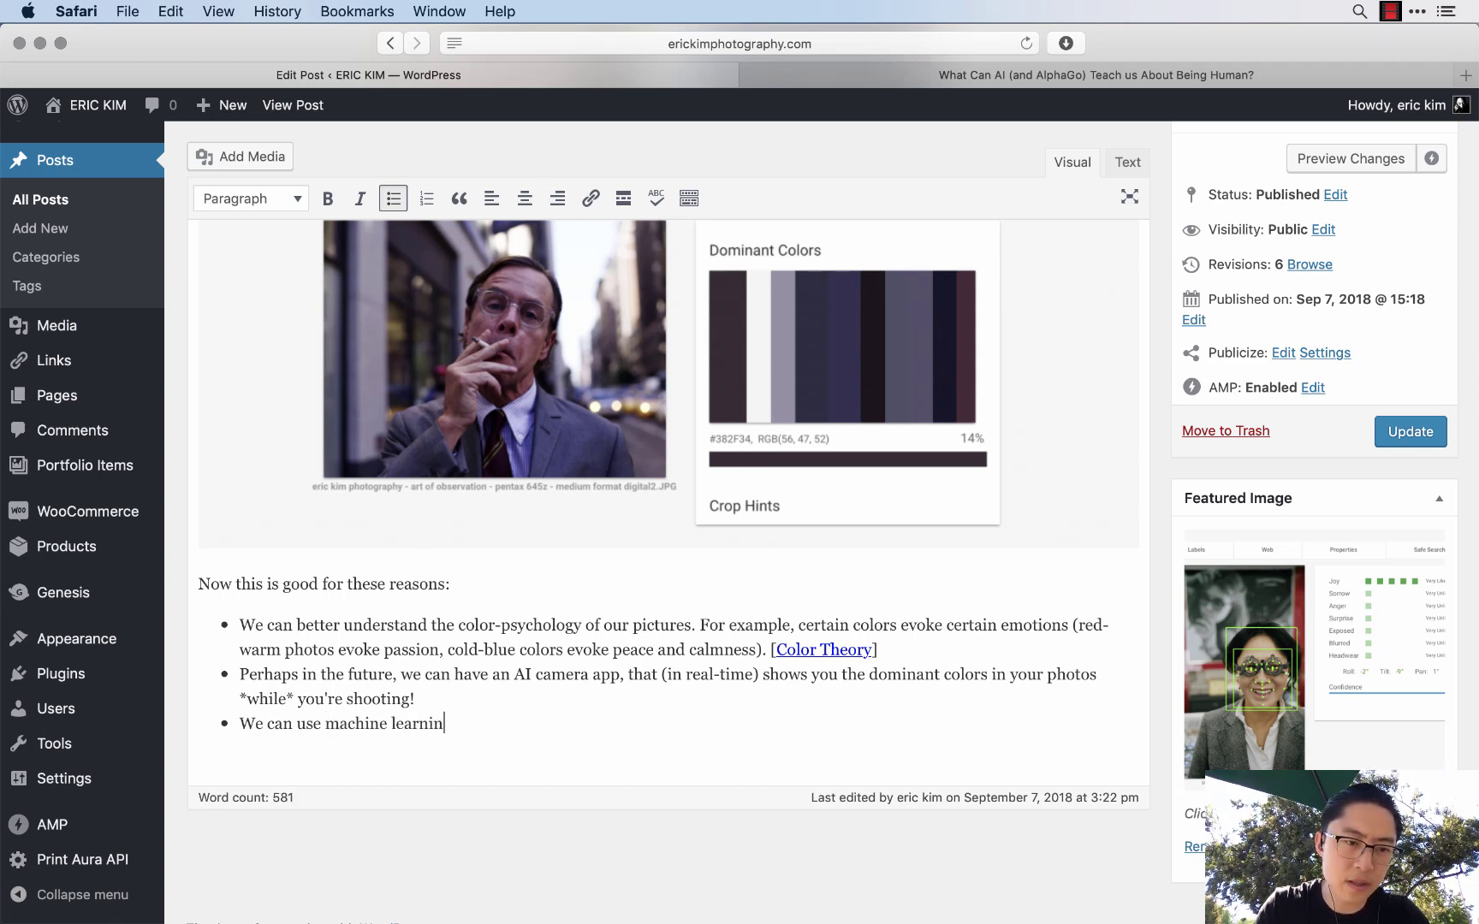
text(derstand the colors and palettes of famous artists in the past.)
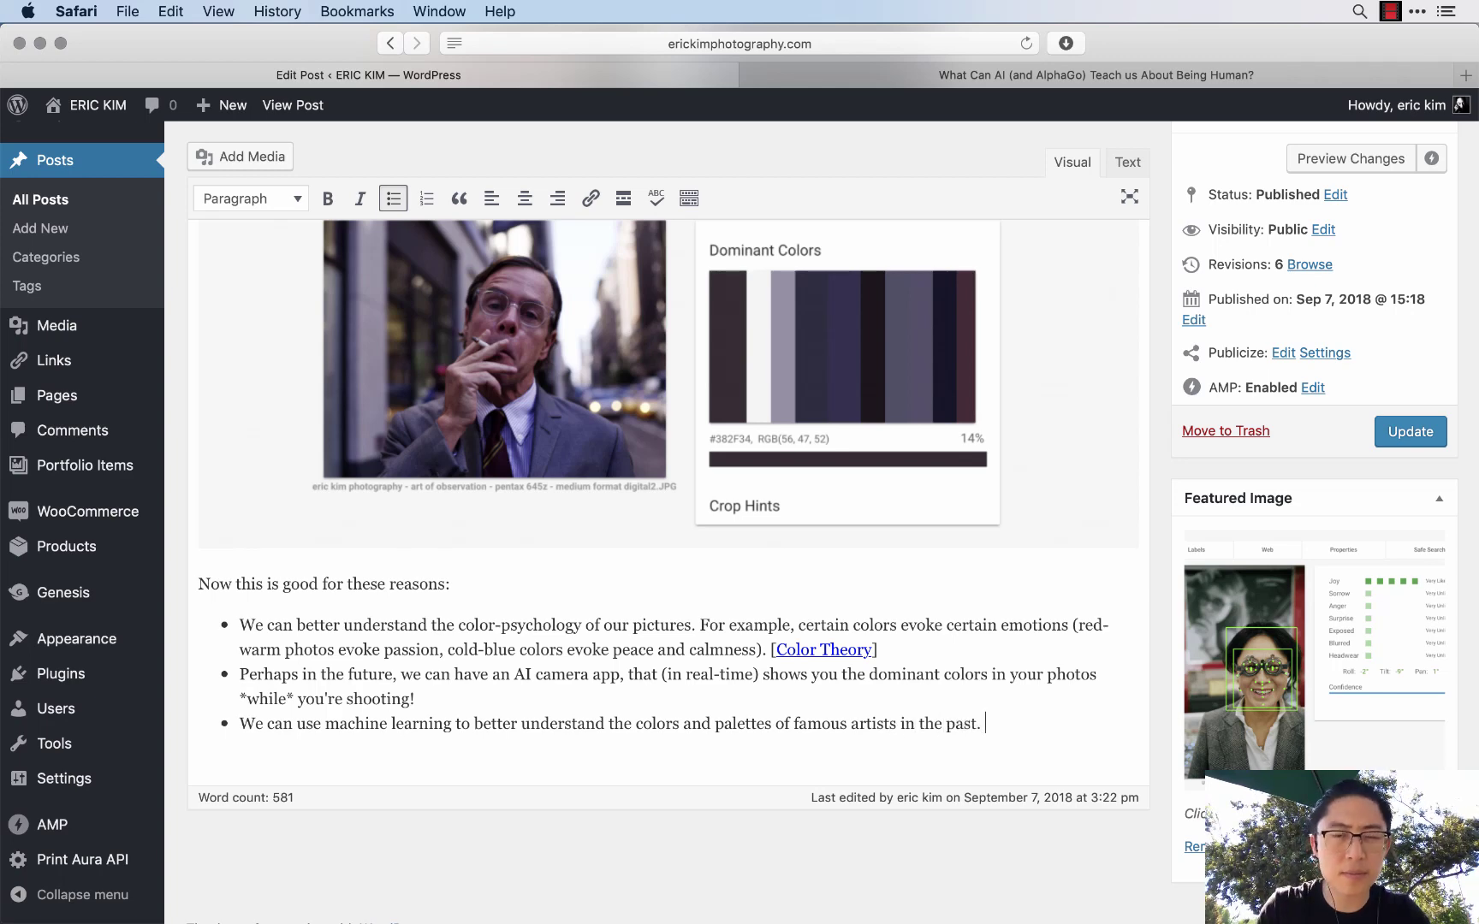
- Search Google for "google cloud experiment picasso" in a new browser tab
key(super+t)
text(google cloud experim)
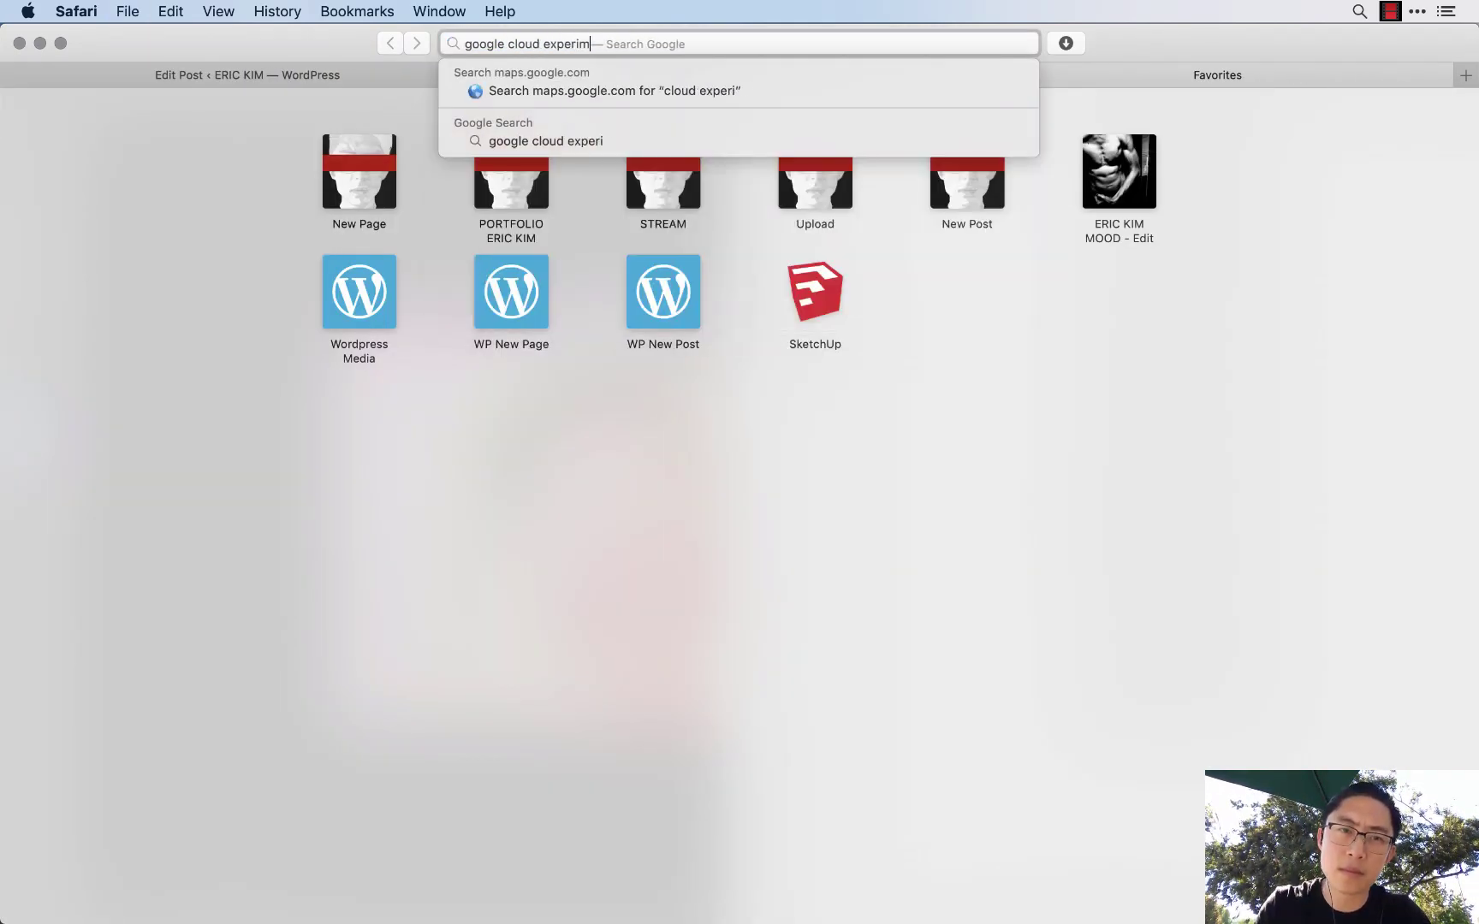
text(ent picass)
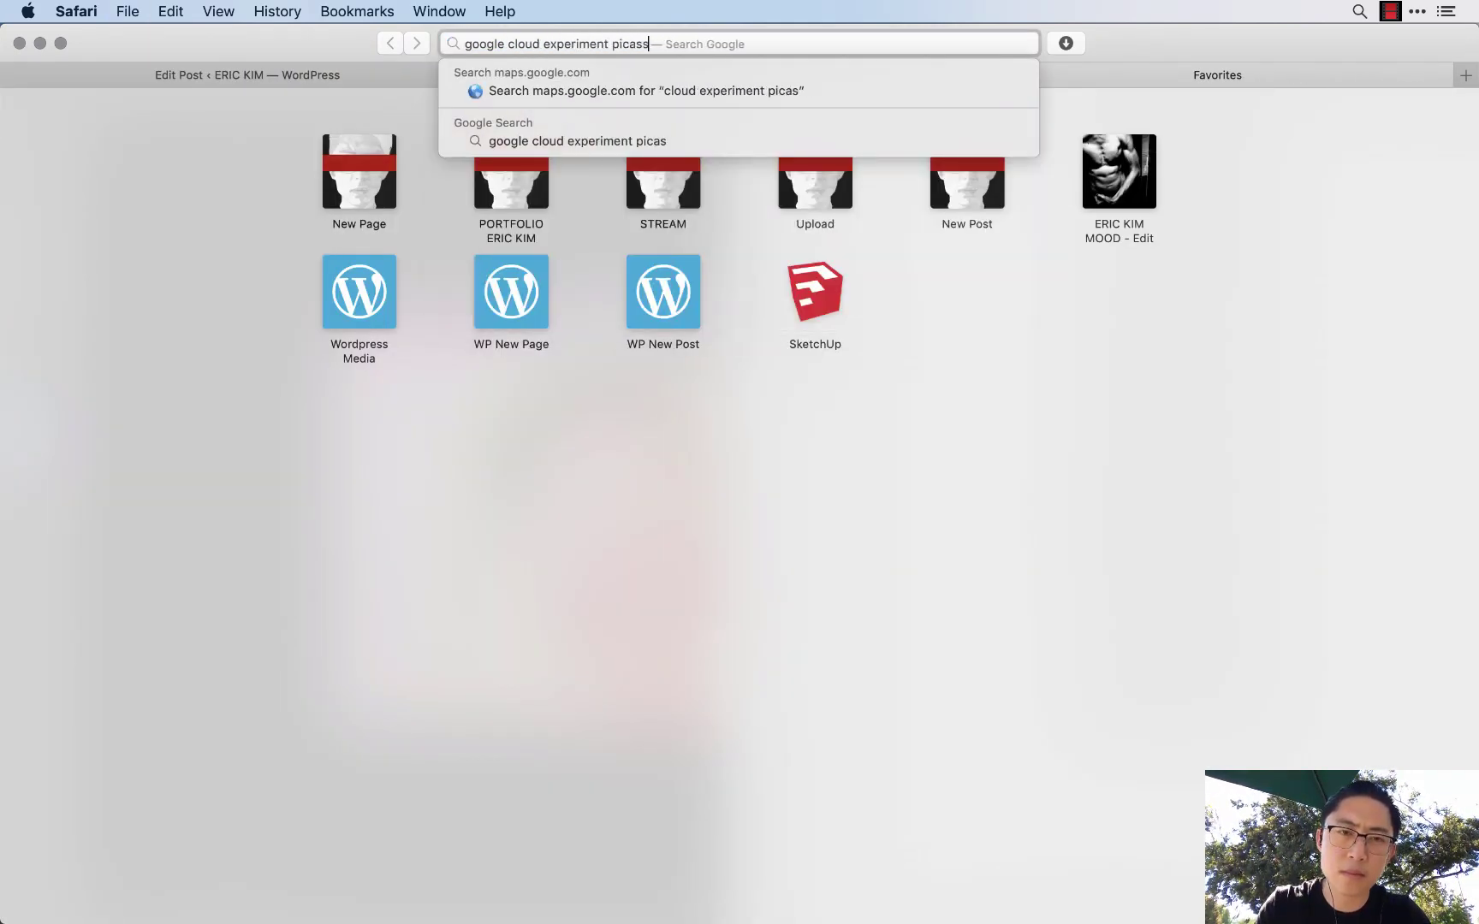
text(o)
key(Return)
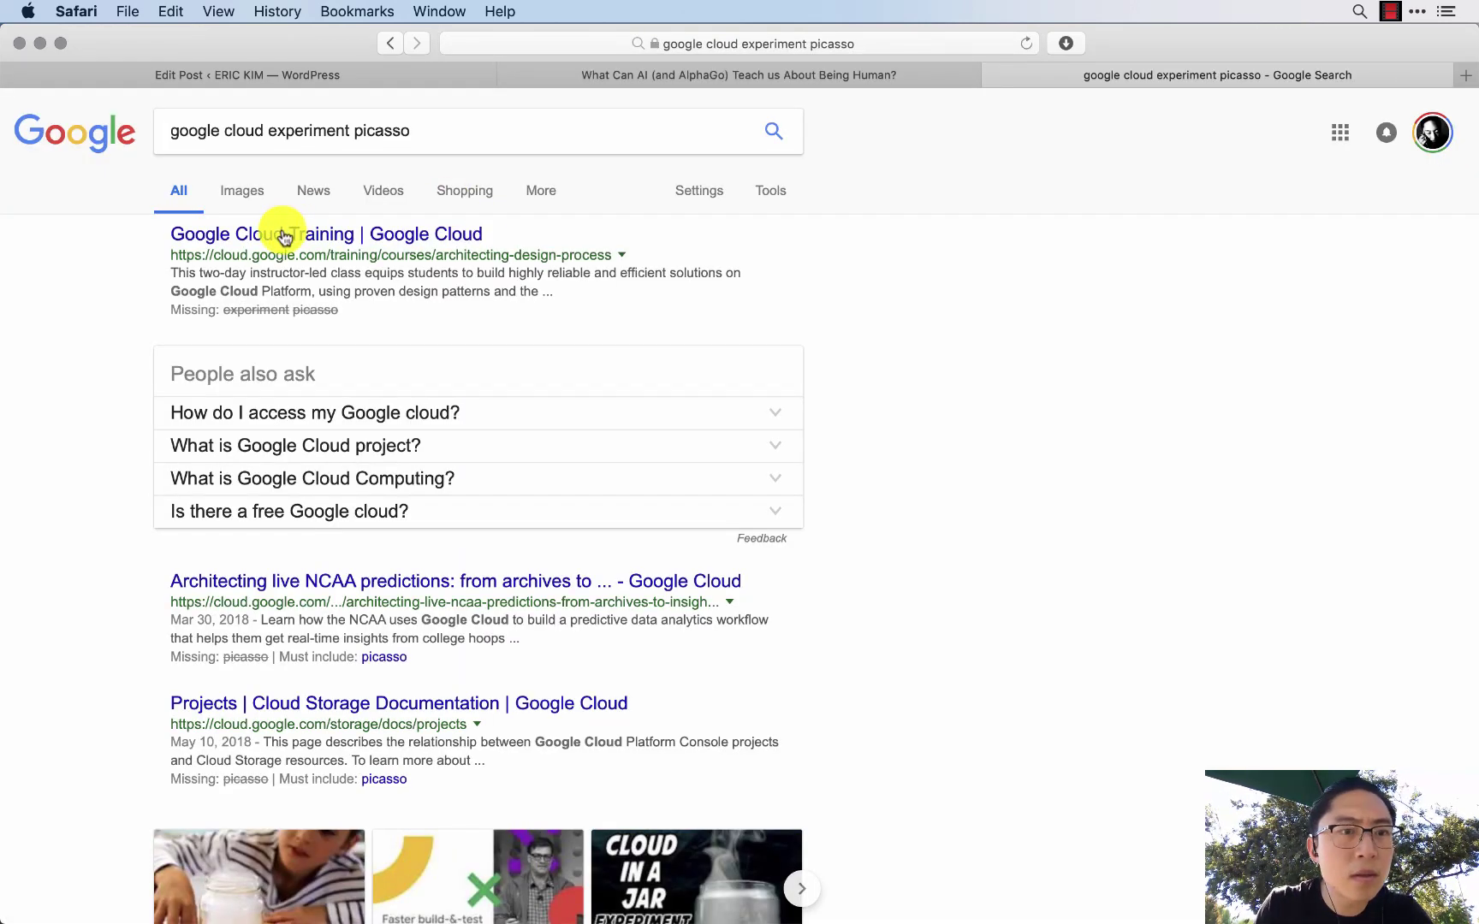
- Open the Cloud Training, NCAA predictions and Cloud Storage projects results in separate tabs and skim the first two pages
super+click(285, 238)
super+click(428, 581)
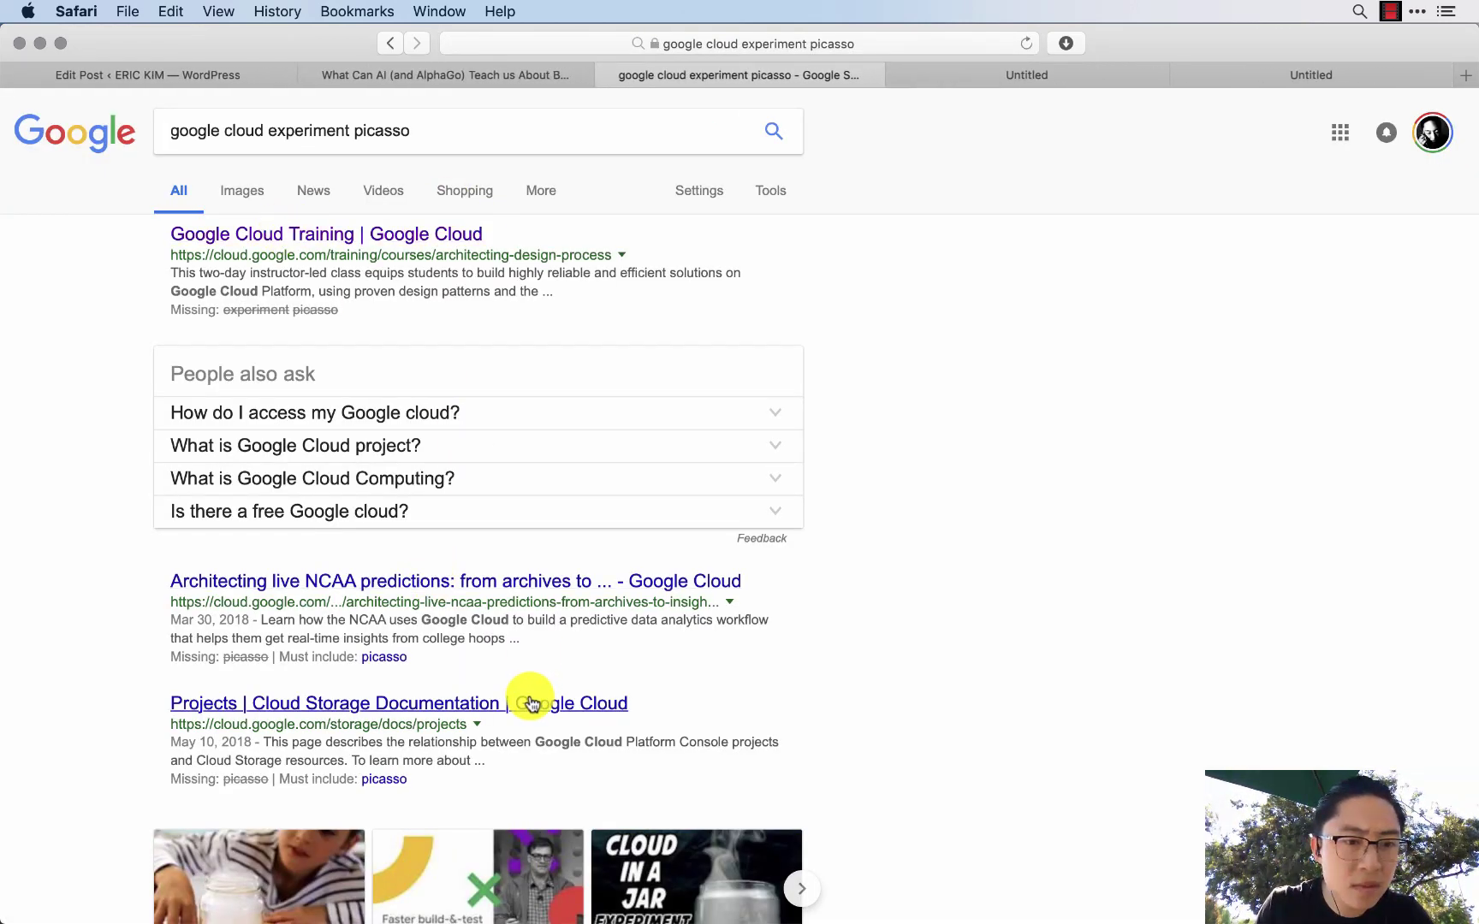
super+click(530, 703)
key(super+w)
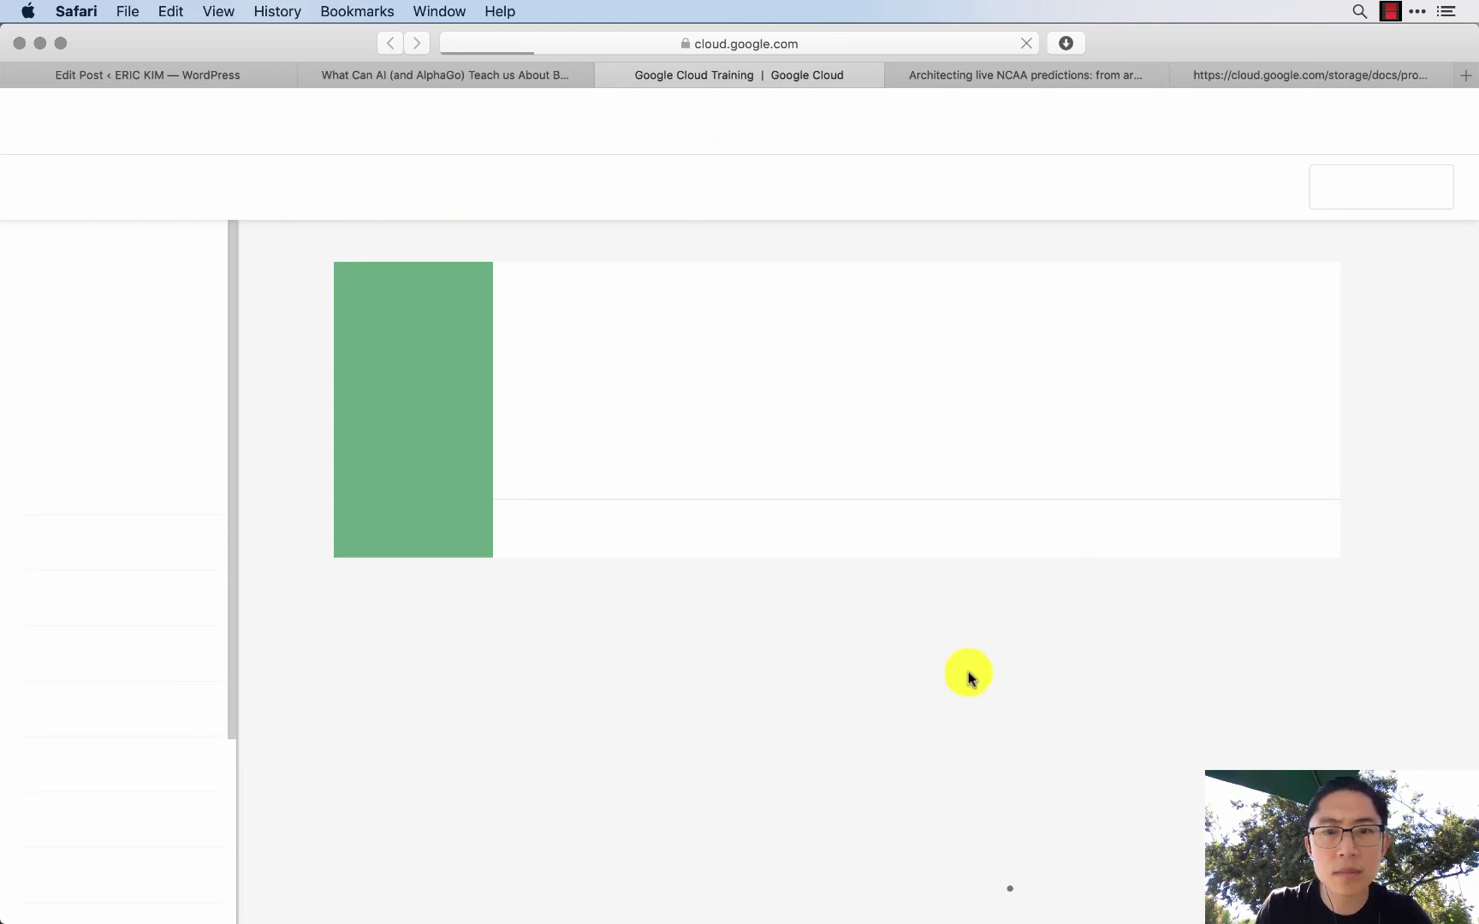
scroll(1112, 668, down, 20)
scroll(1111, 667, up, 6)
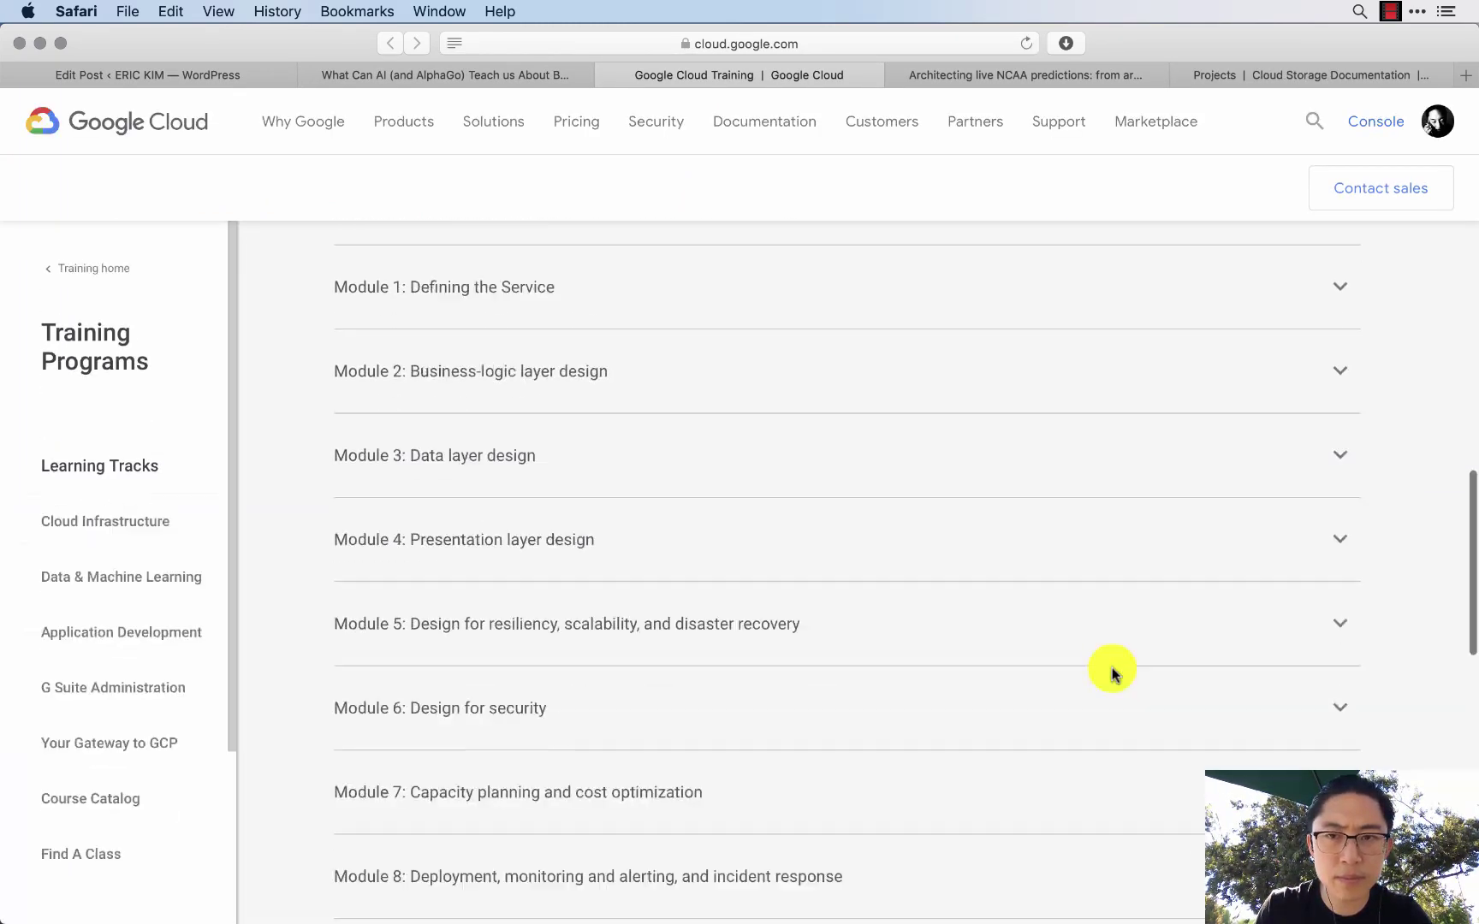
key(super+w)
scroll(1036, 604, down, 20)
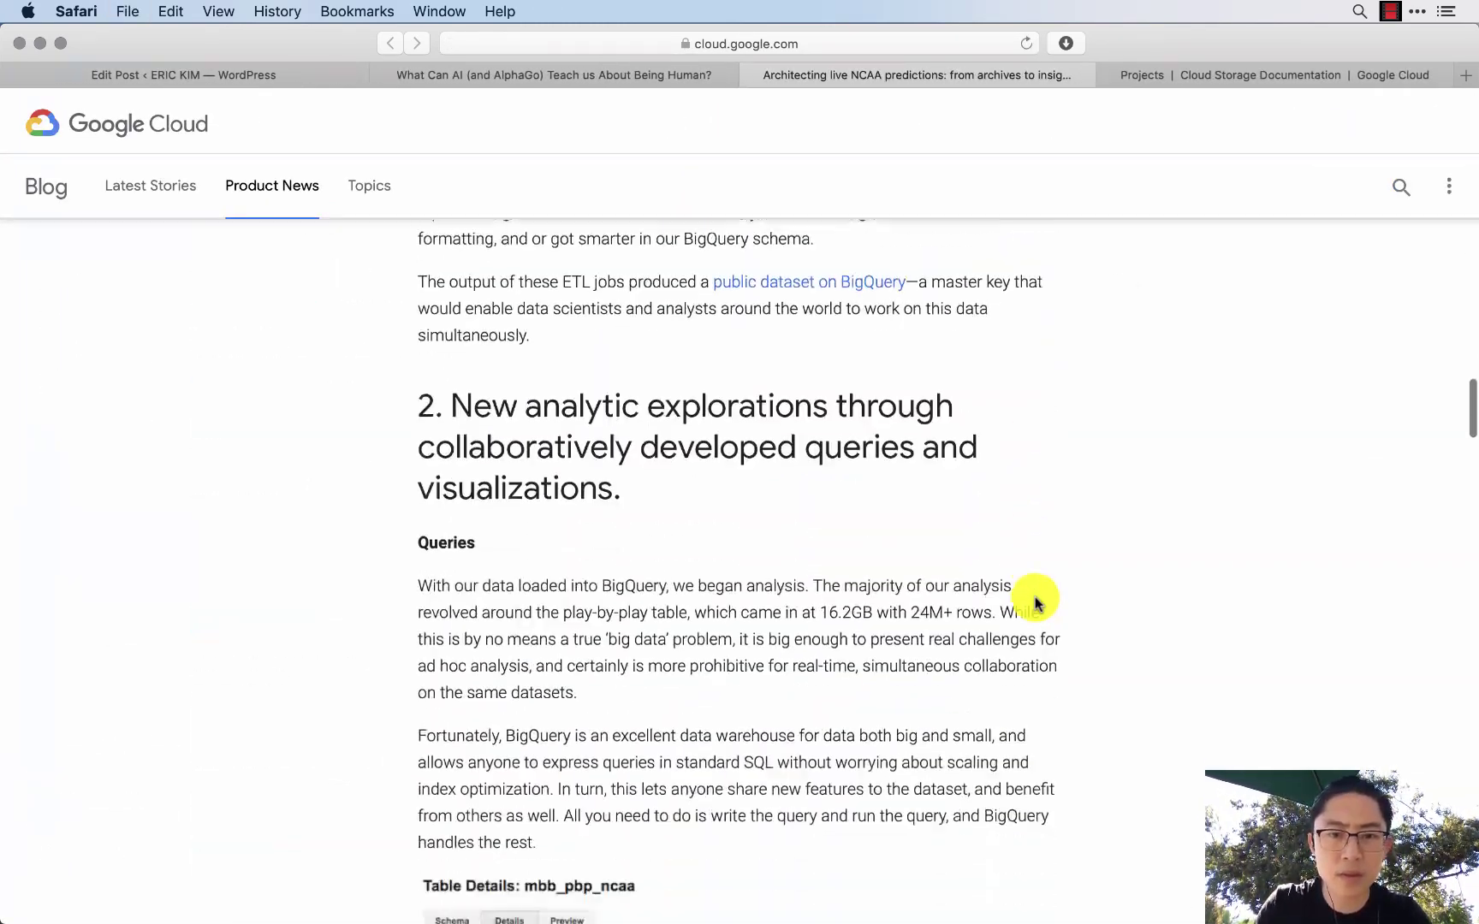
scroll(1036, 604, down, 3)
- Search Google for "deep learning picasso palette" in place of the NCAA predictions article
key(super+l)
text(google deep)
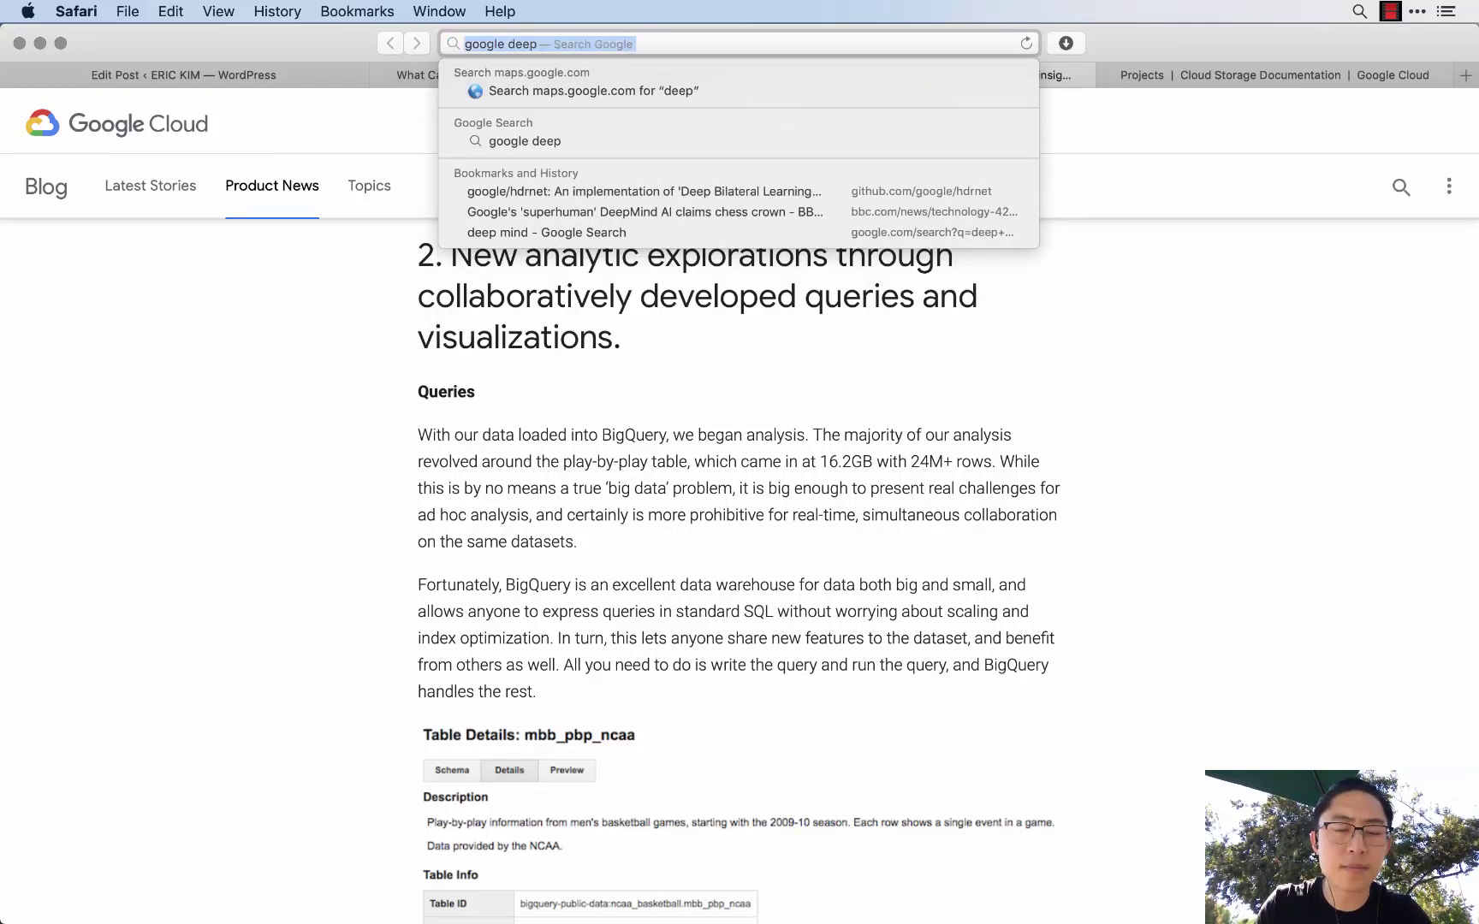
text(deep learning )
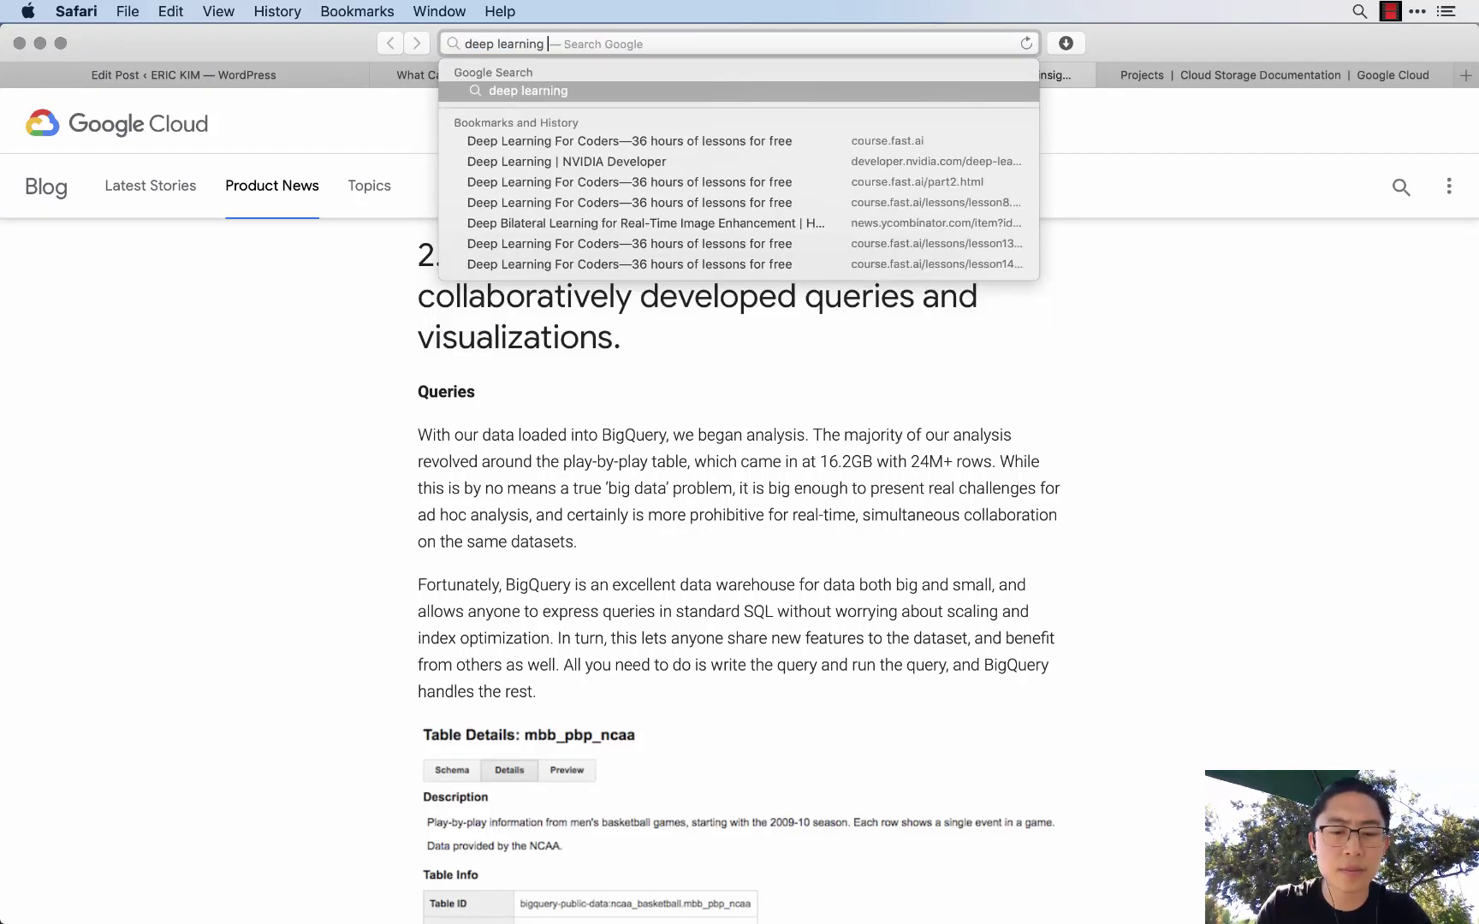
text(picasso palette)
key(Return)
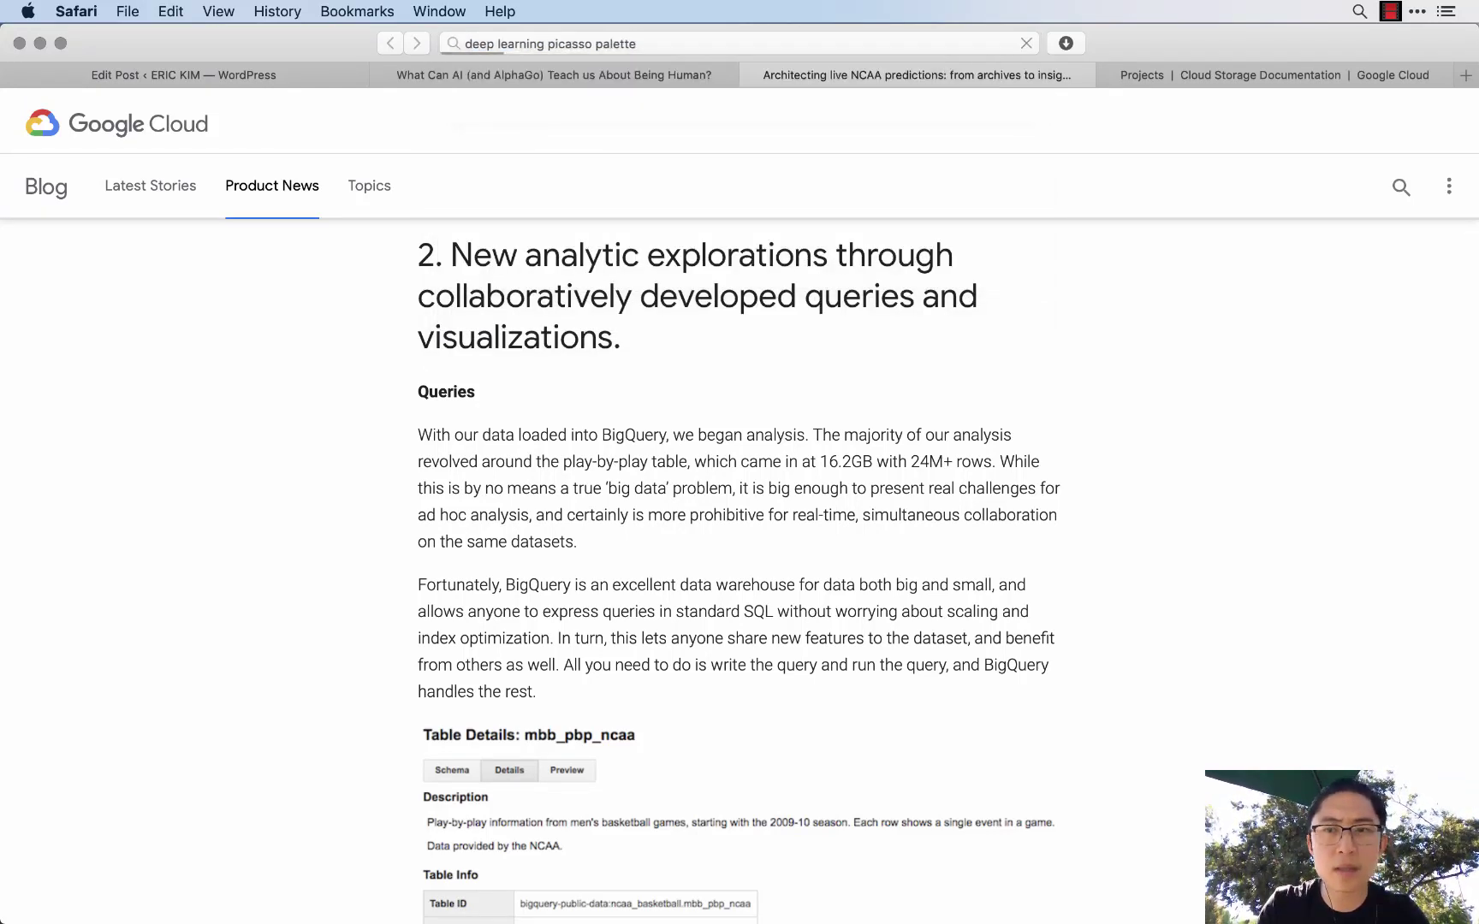
- Skim the Cloud Storage projects page and replace it with a Google search for "style transfer google"
key(ctrl+Tab)
scroll(1022, 725, down, 15)
key(super+l)
text(styl)
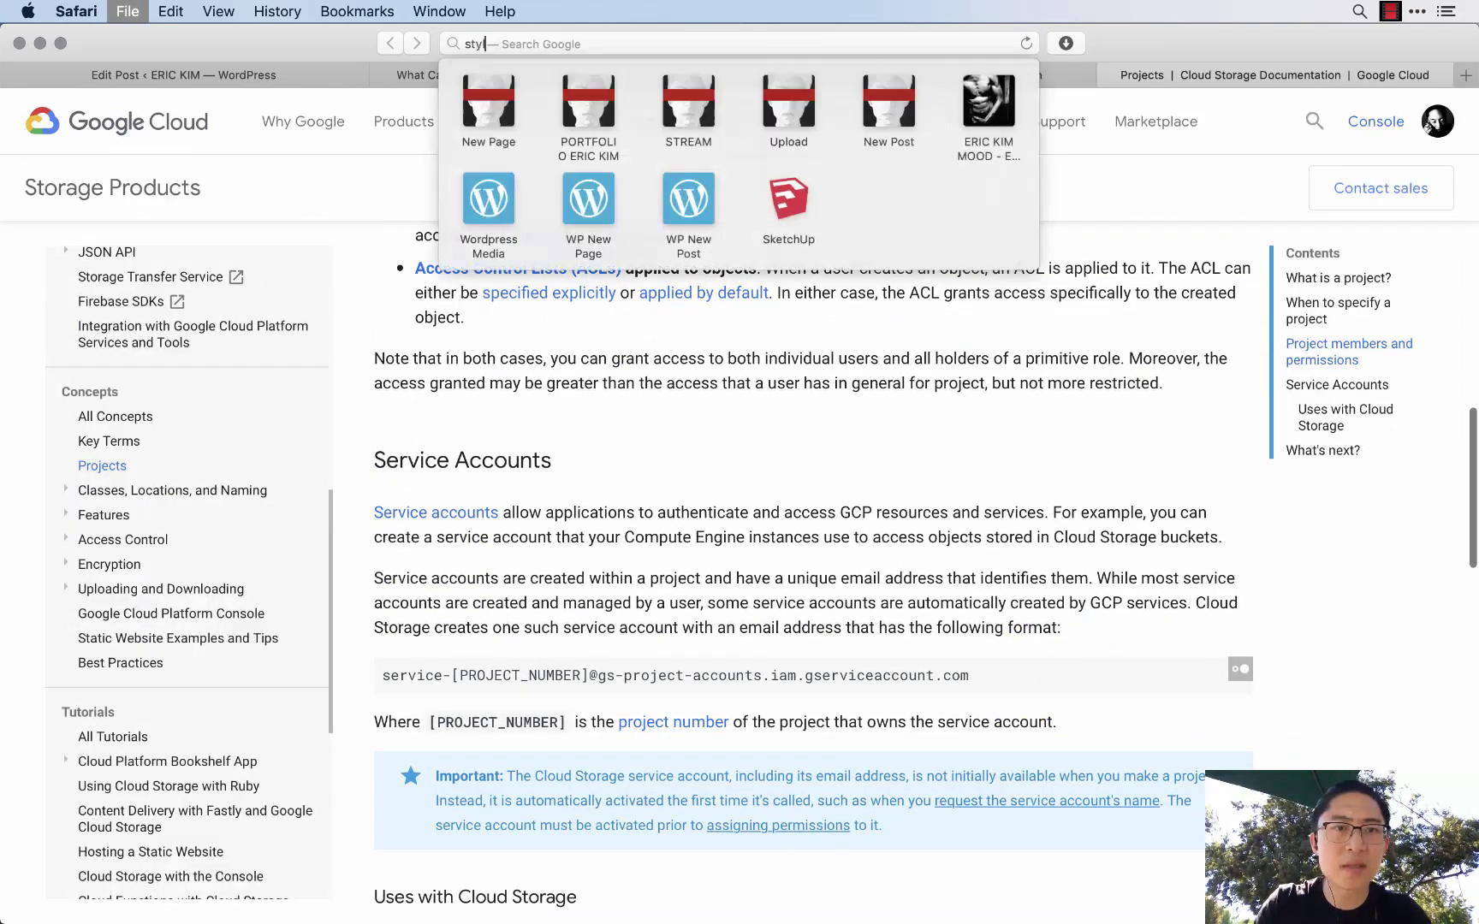
text(e transfer google)
key(Return)
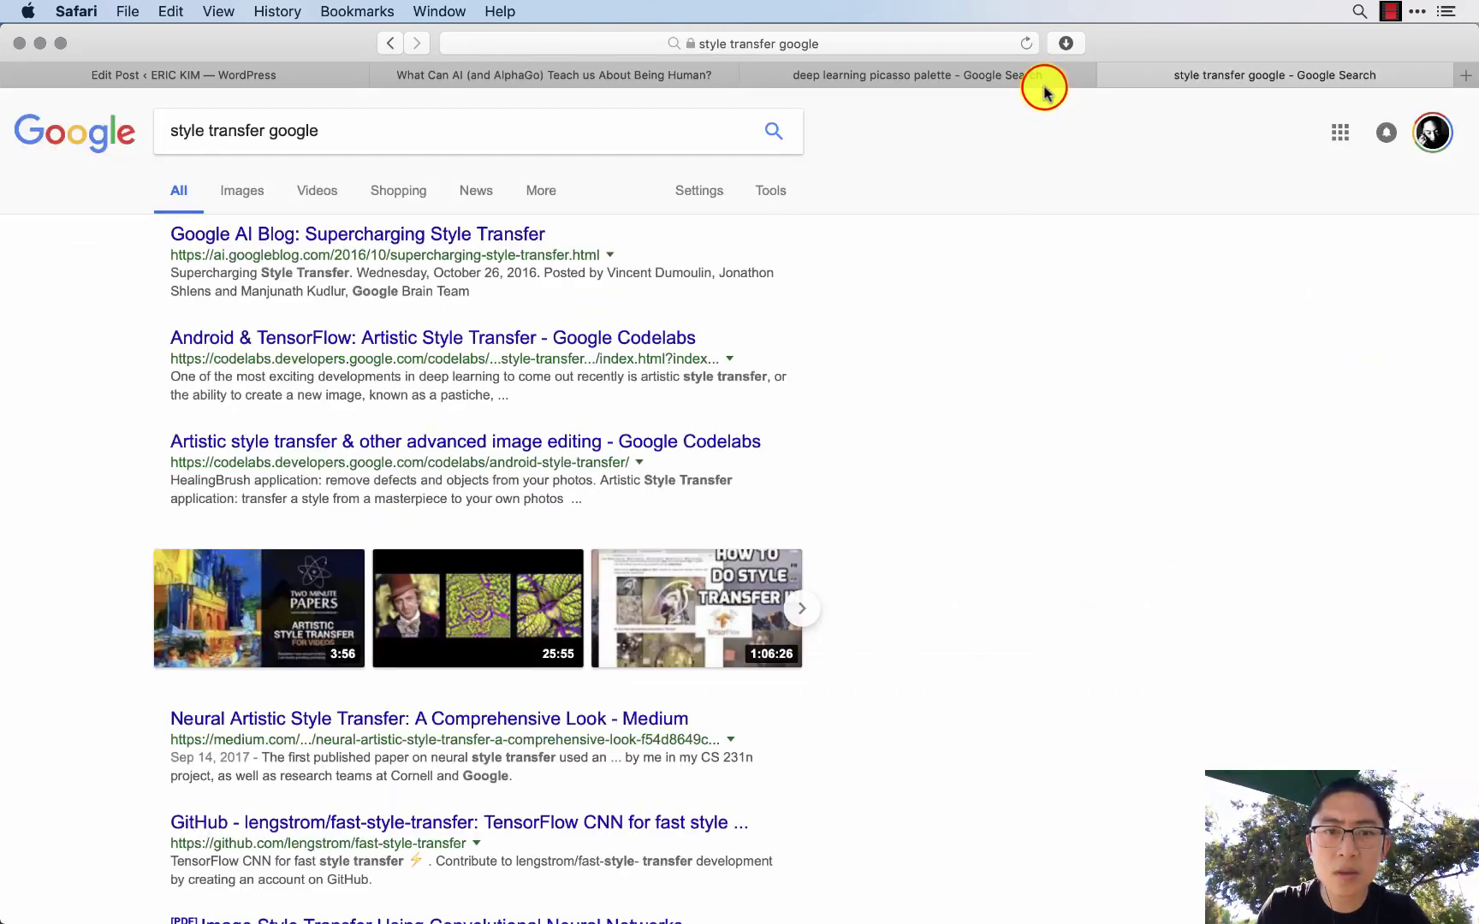
- Open the first three style transfer results in separate tabs and close both Google search tabs and the AlphaGo article
super+click(388, 236)
super+click(422, 334)
super+click(515, 443)
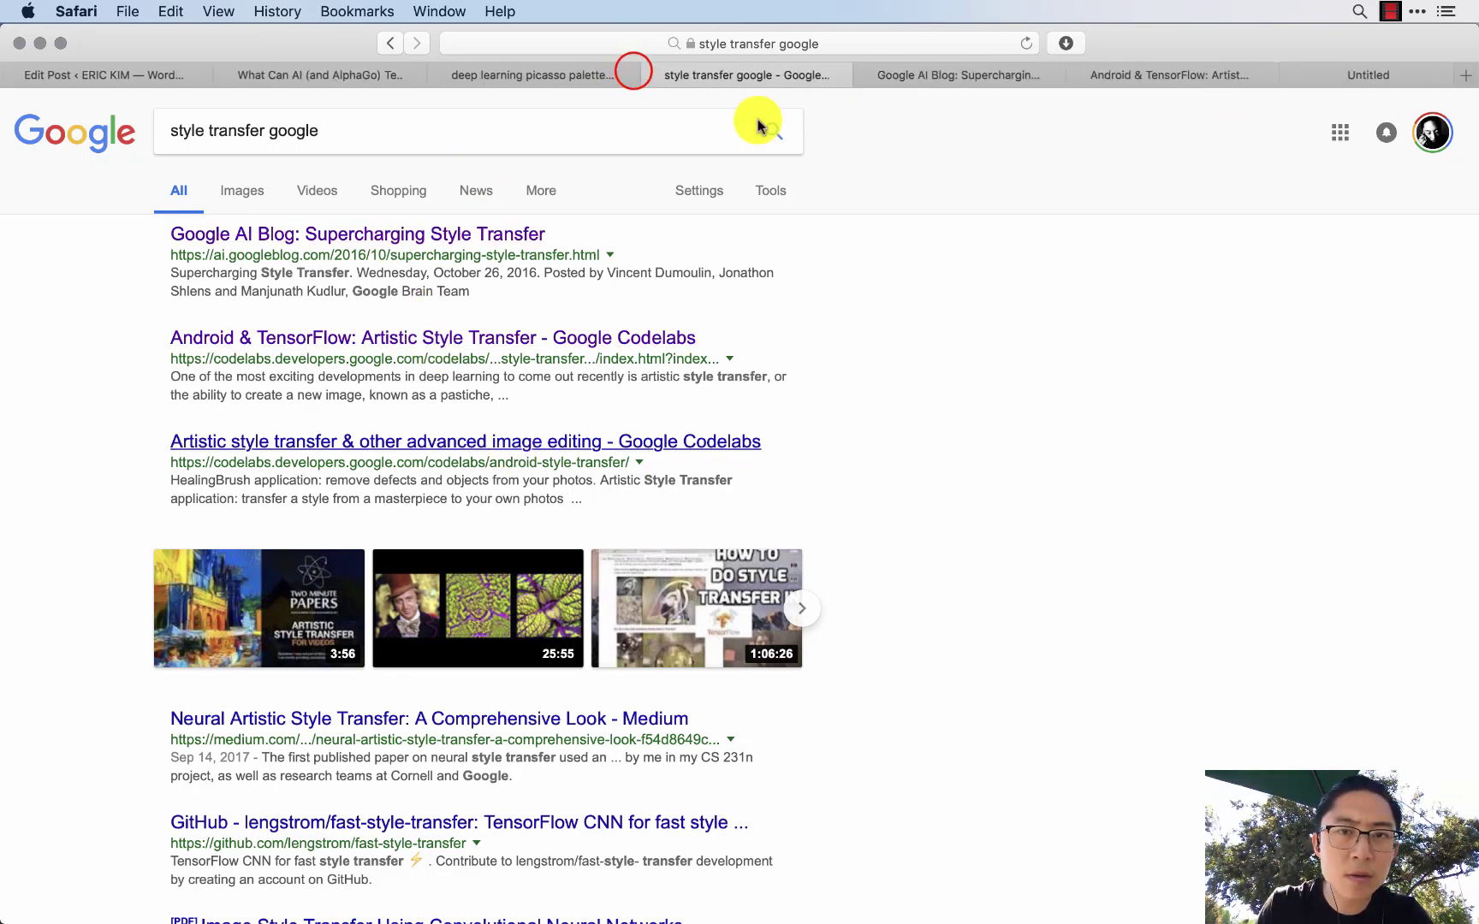
click(635, 68)
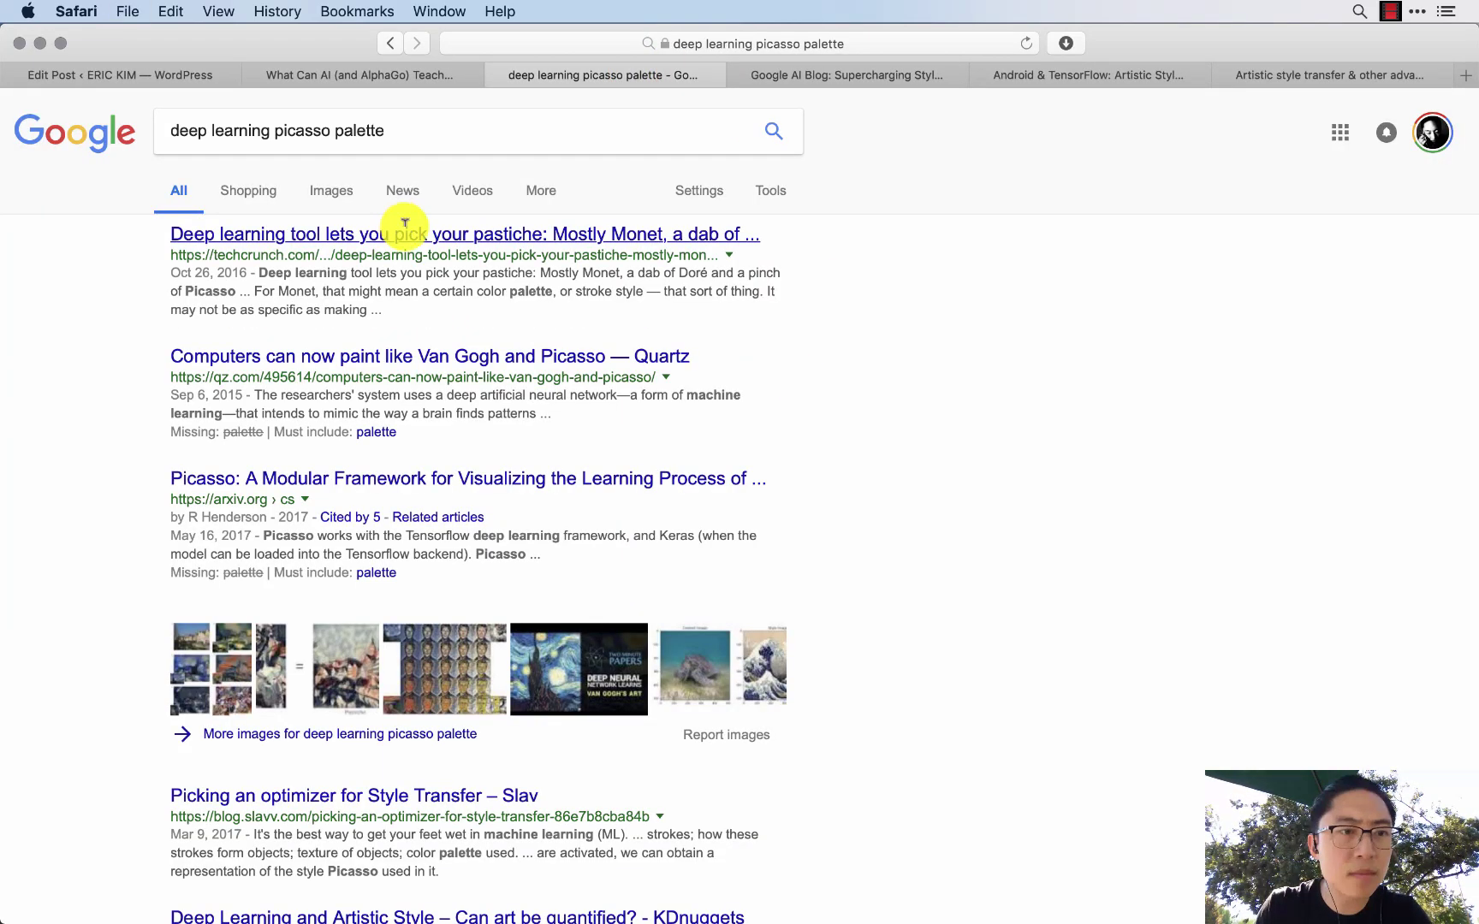
key(super+w)
key(ctrl+Tab)
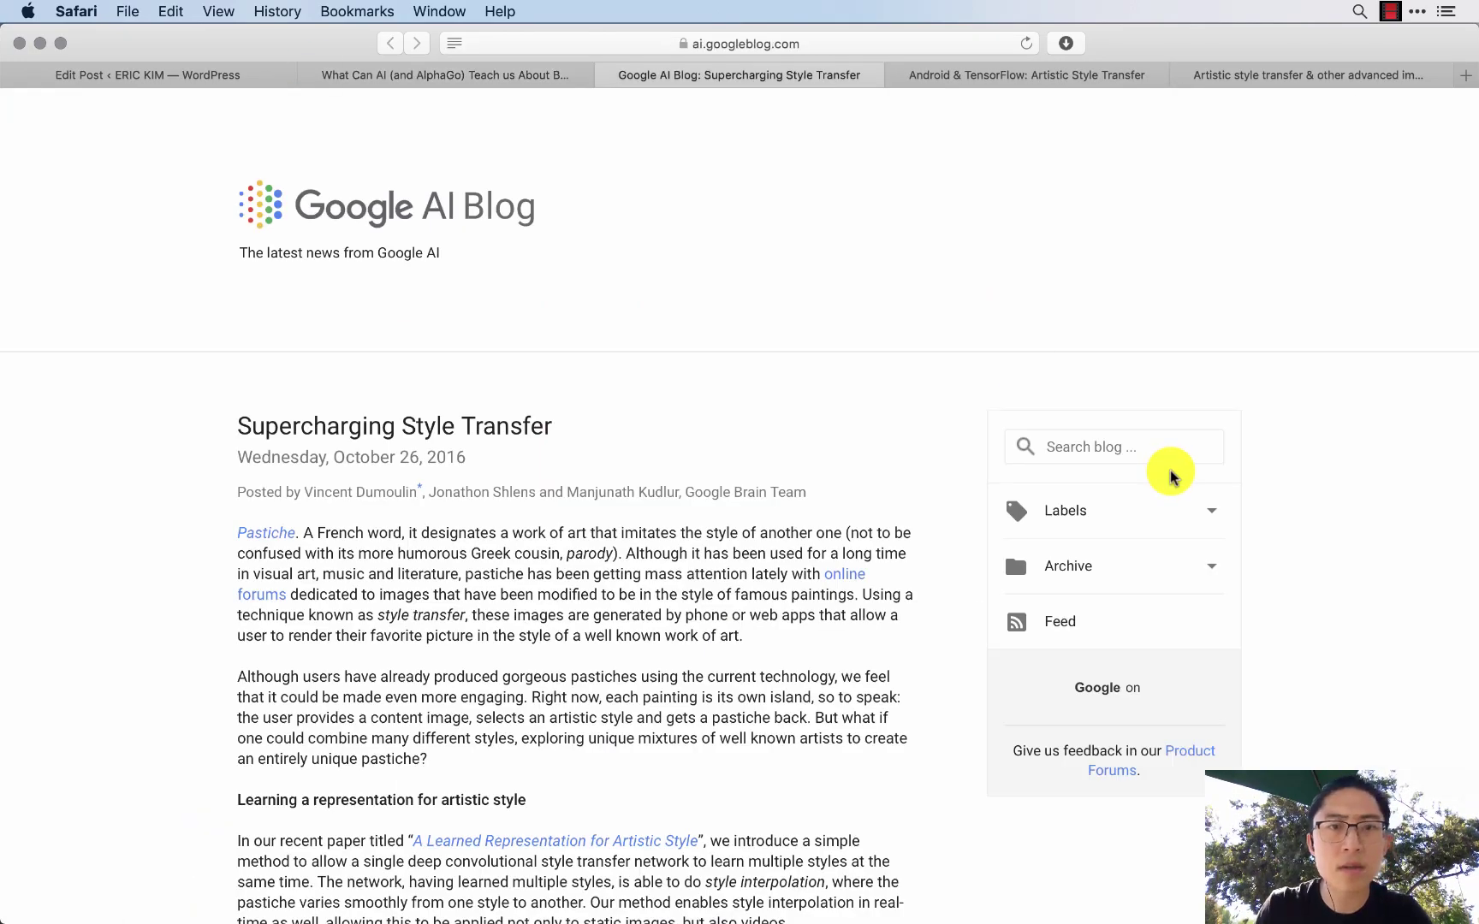
click(308, 75)
- Skim the Google AI Blog article "Supercharging Style Transfer", examining its history section and pastiche examples
scroll(636, 373, down, 10)
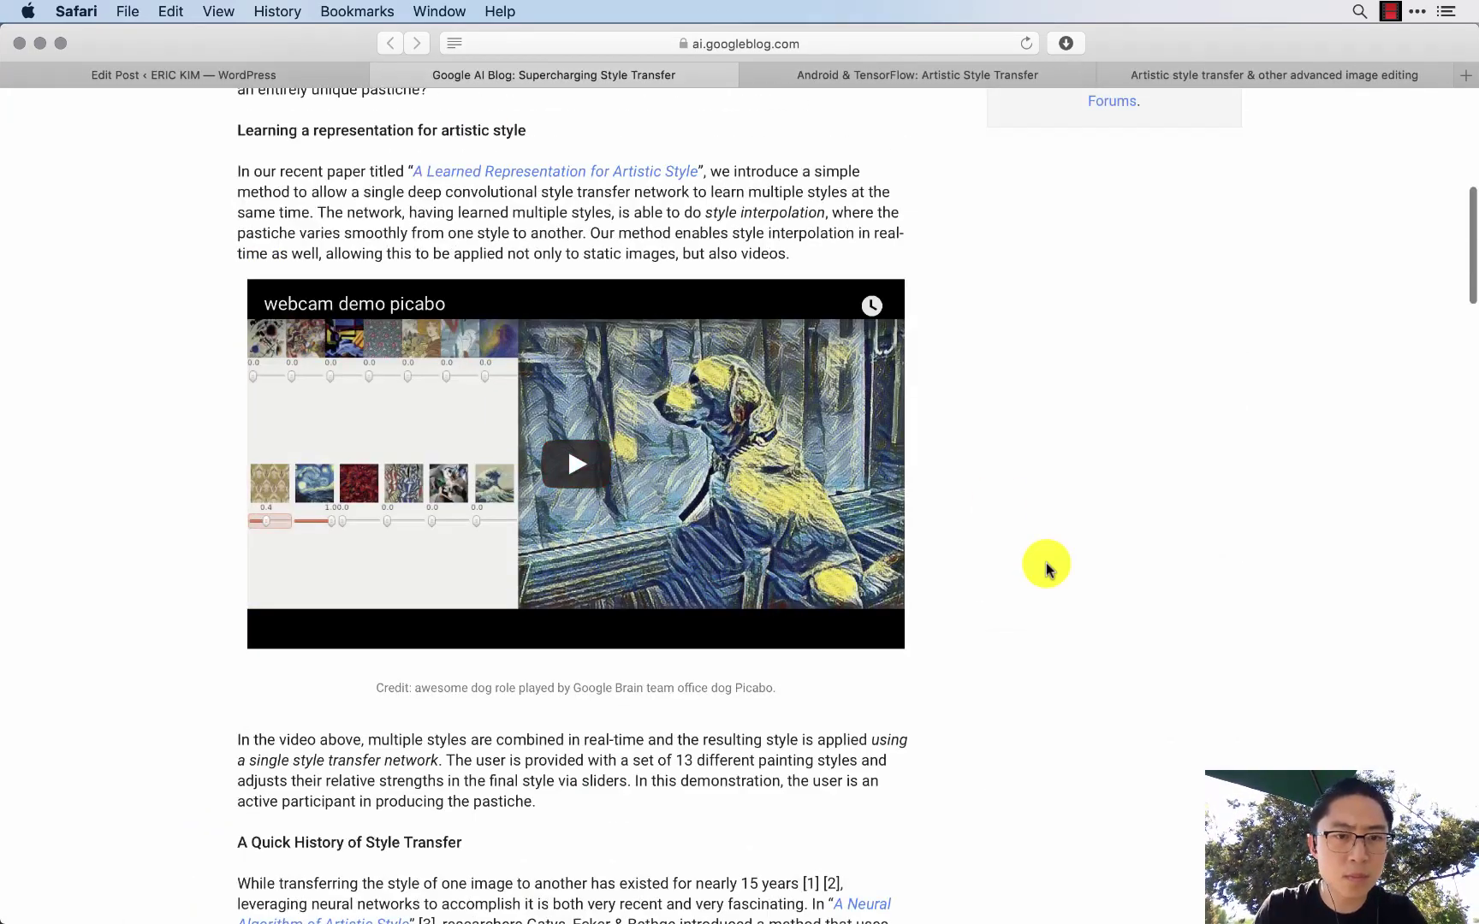
scroll(1045, 569, down, 11)
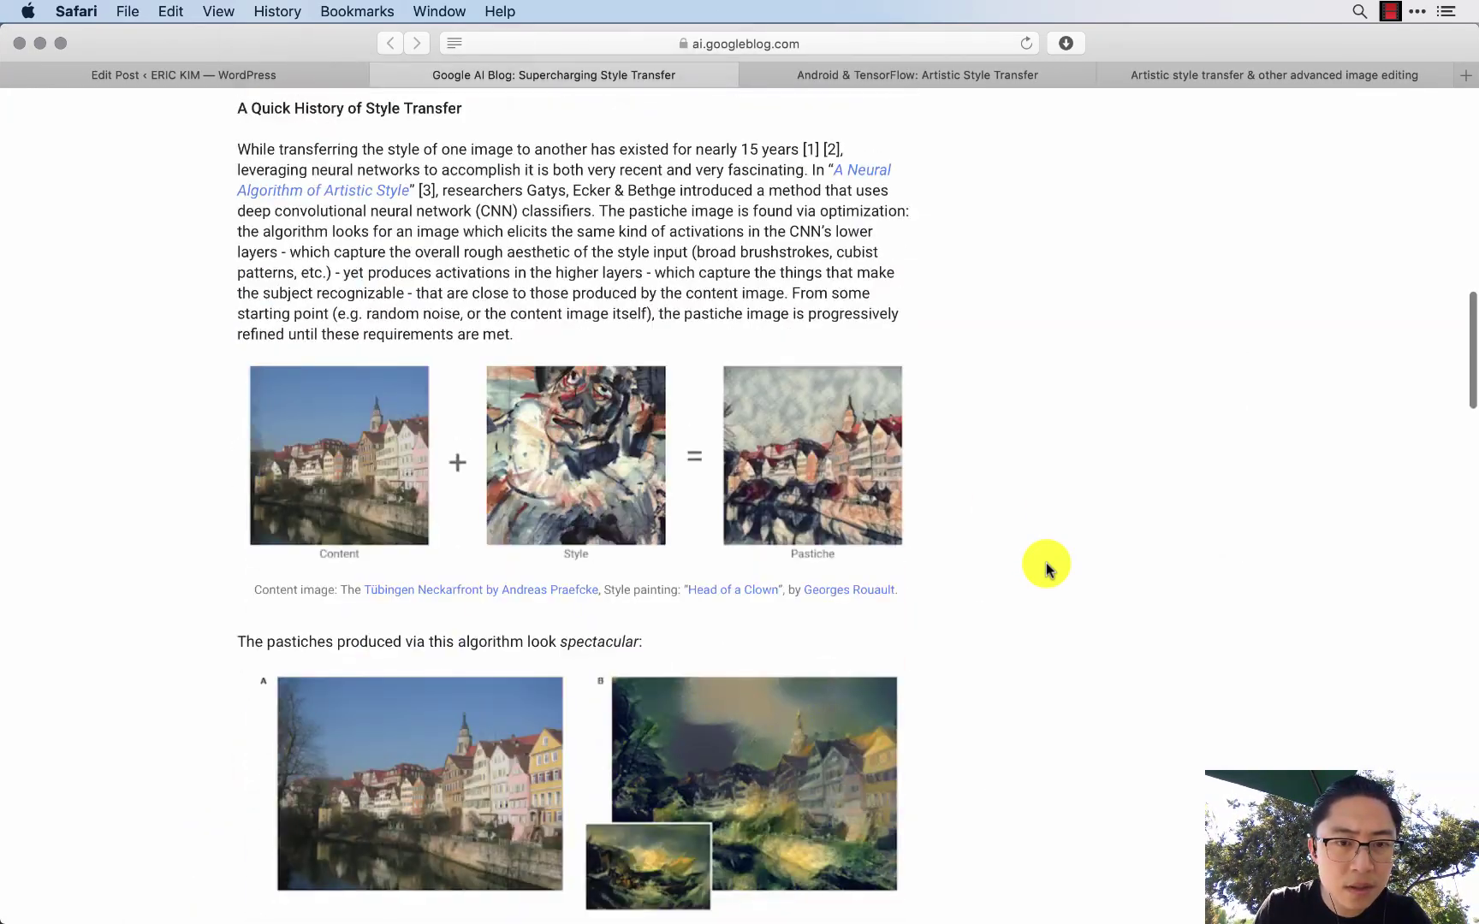
scroll(1045, 569, down, 2)
scroll(1006, 473, down, 1)
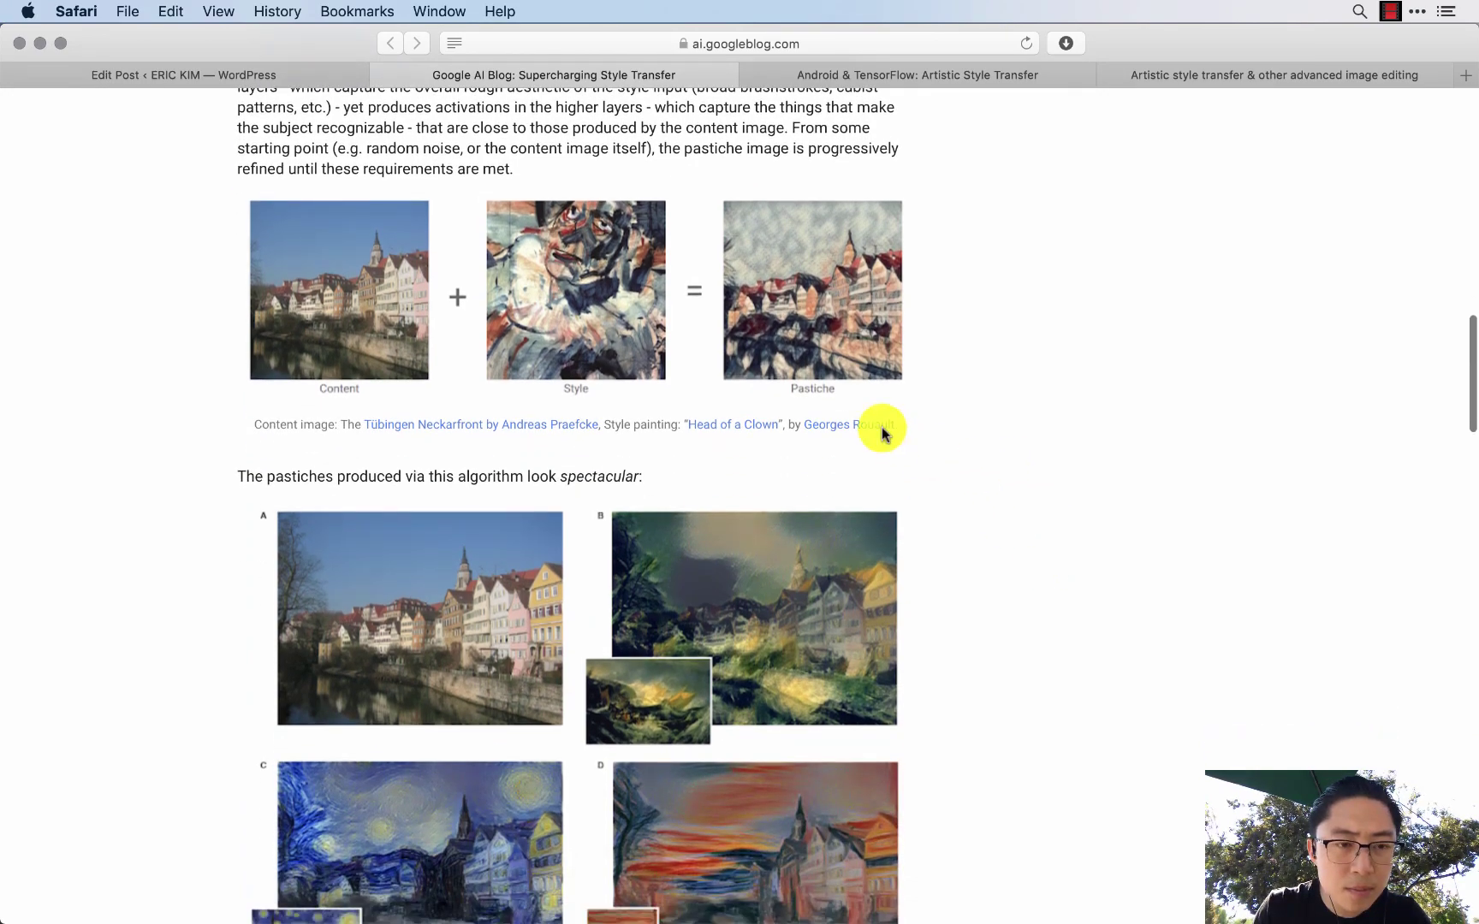
scroll(1038, 464, down, 12)
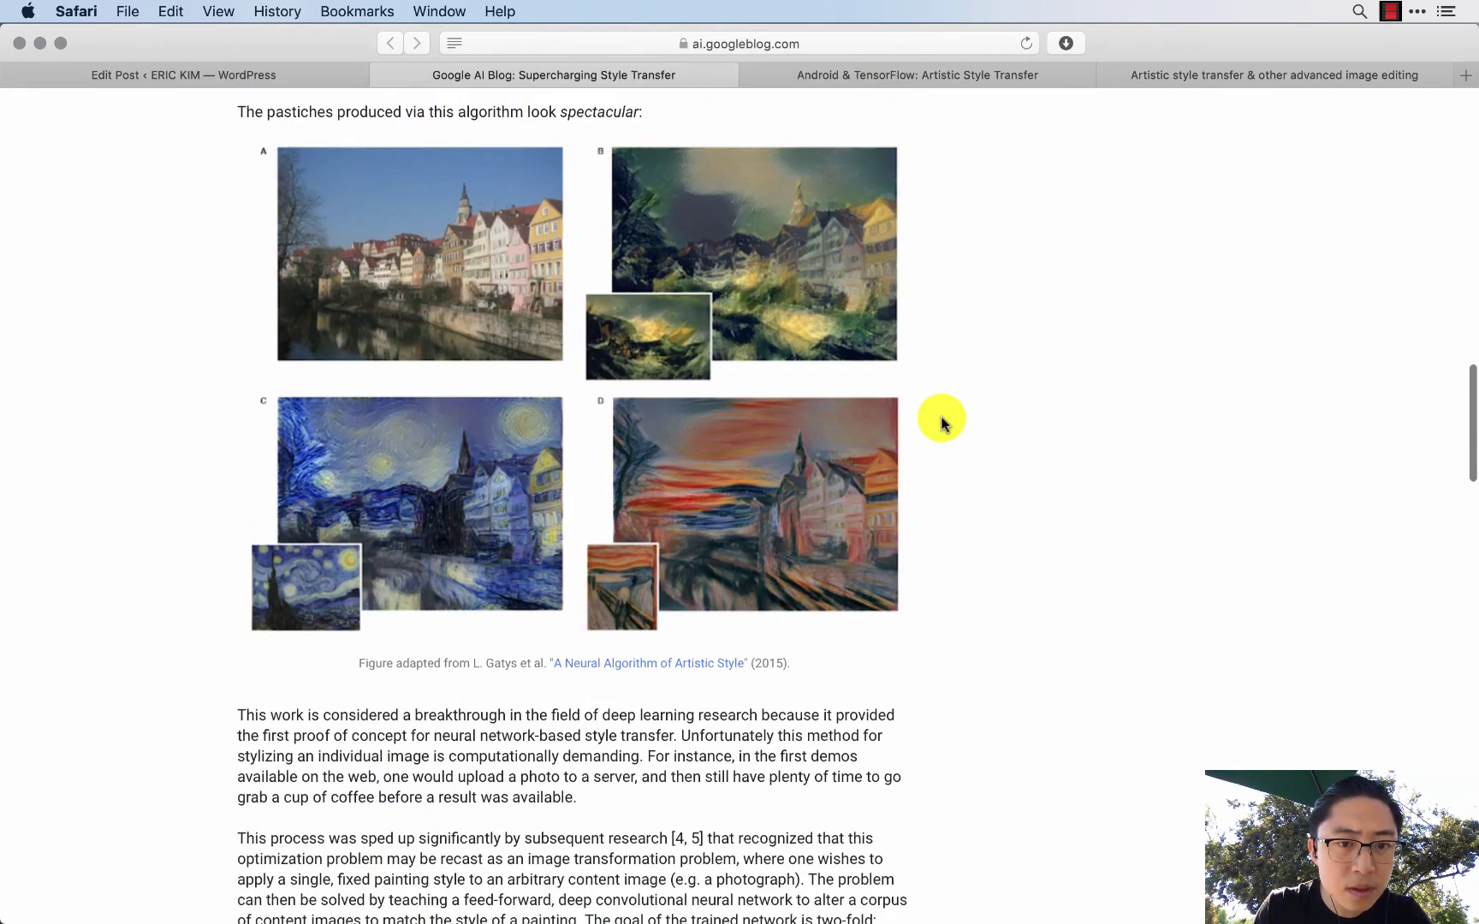
scroll(970, 659, down, 14)
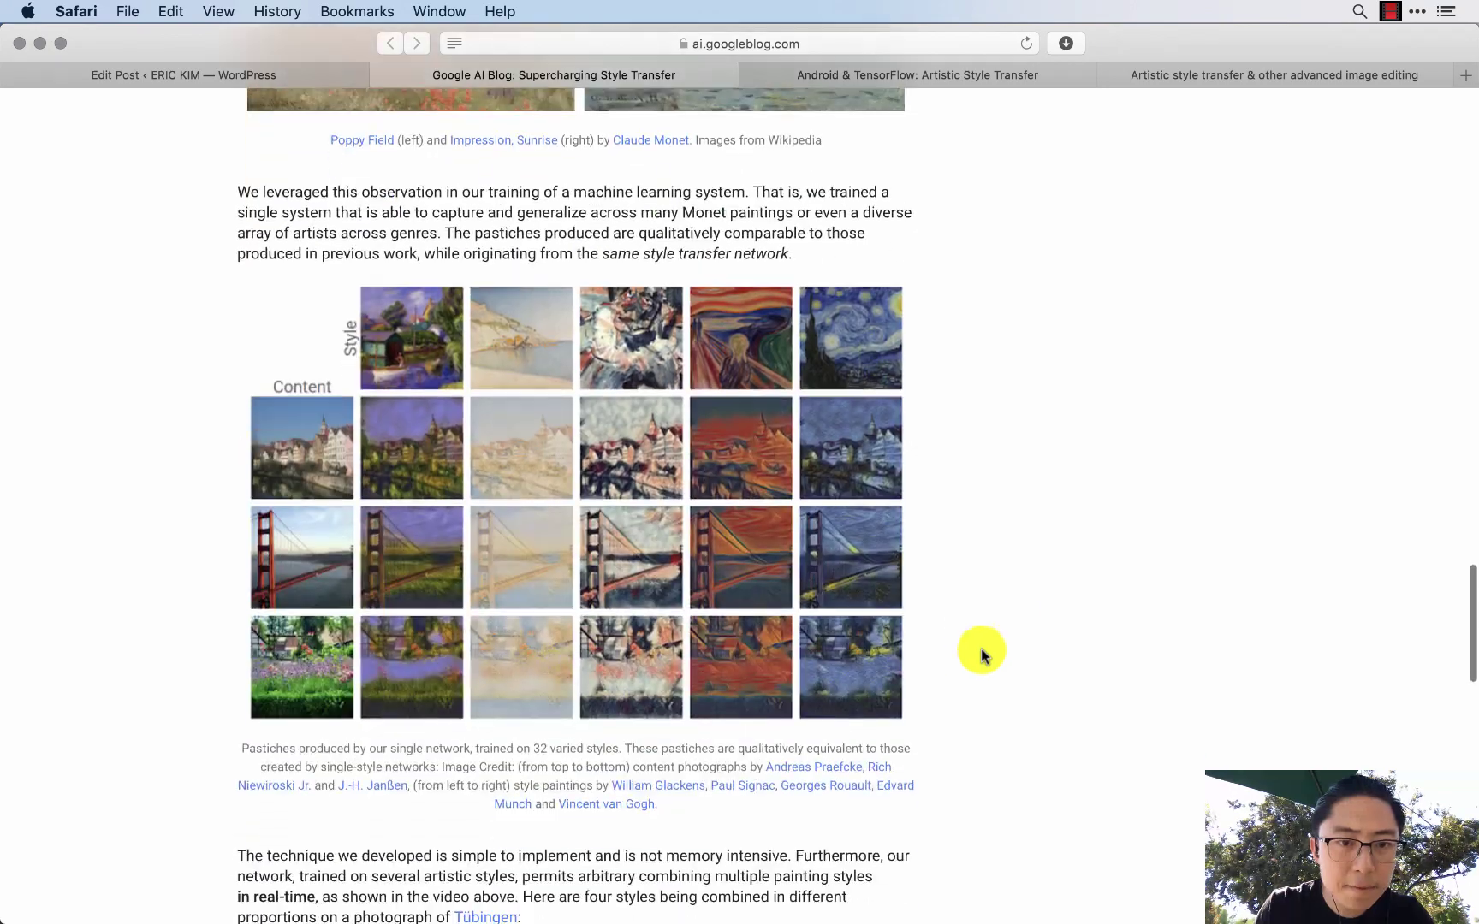
scroll(991, 625, down, 12)
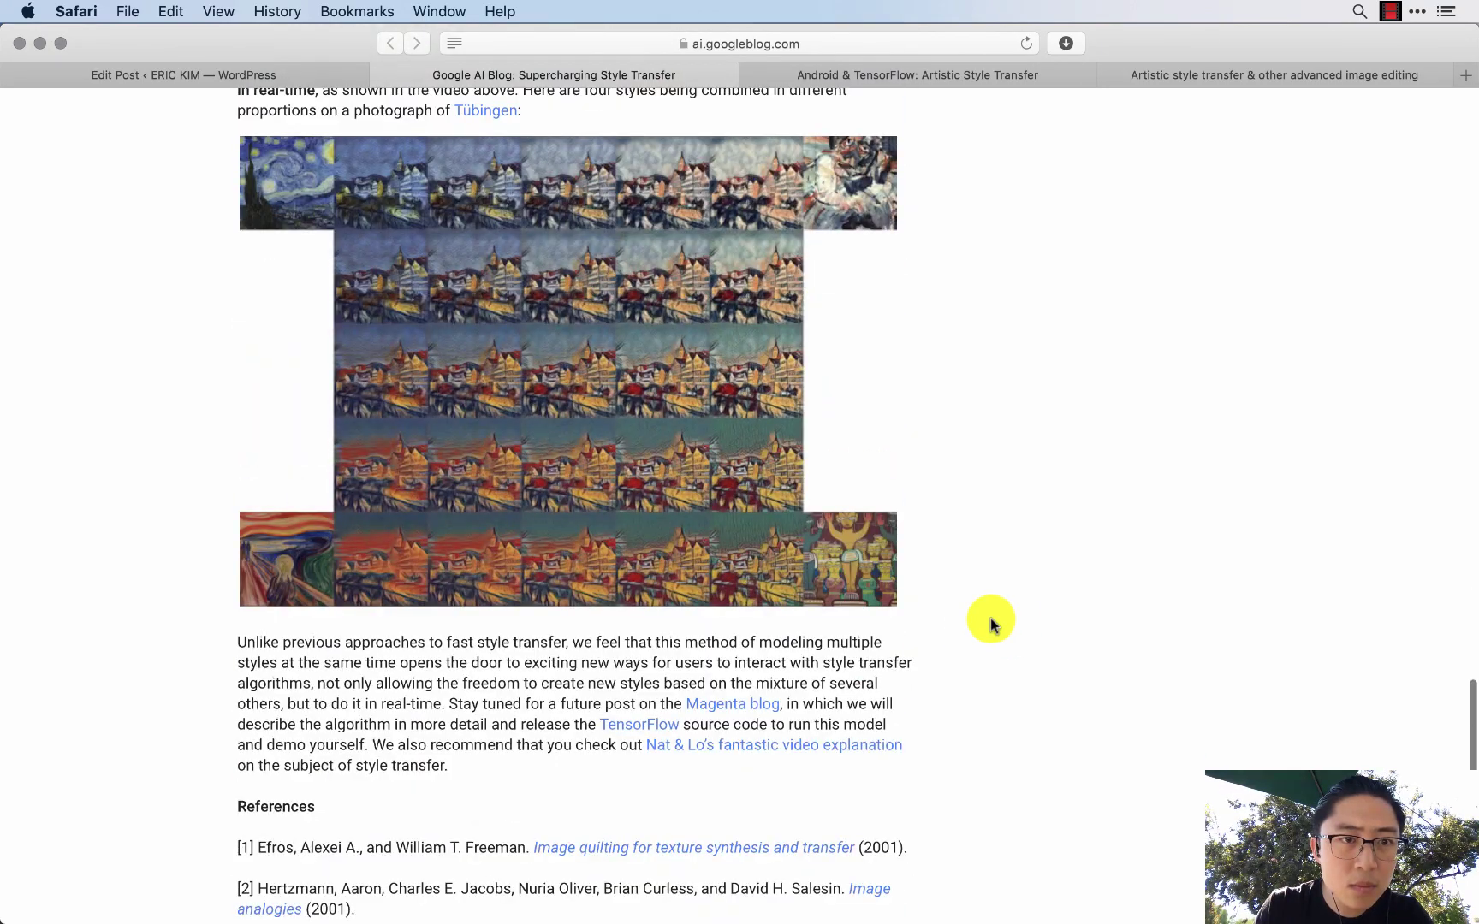
scroll(991, 624, down, 12)
scroll(990, 620, up, 20)
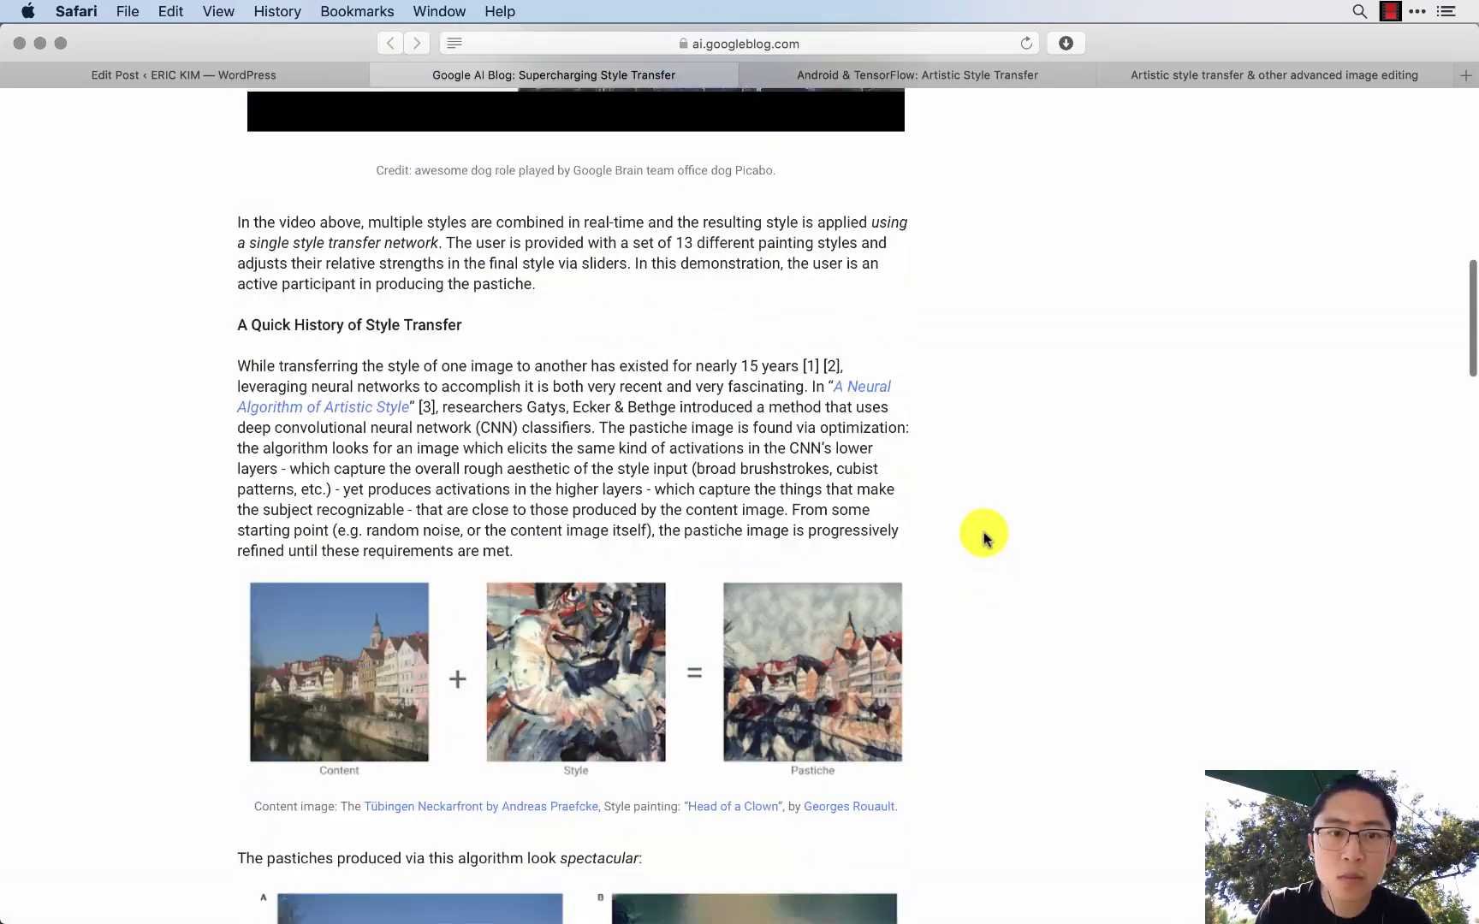
scroll(982, 537, up, 10)
- Look through the introductions of the two Google codelabs on artistic style transfer, examining their example images
key(ctrl+Tab)
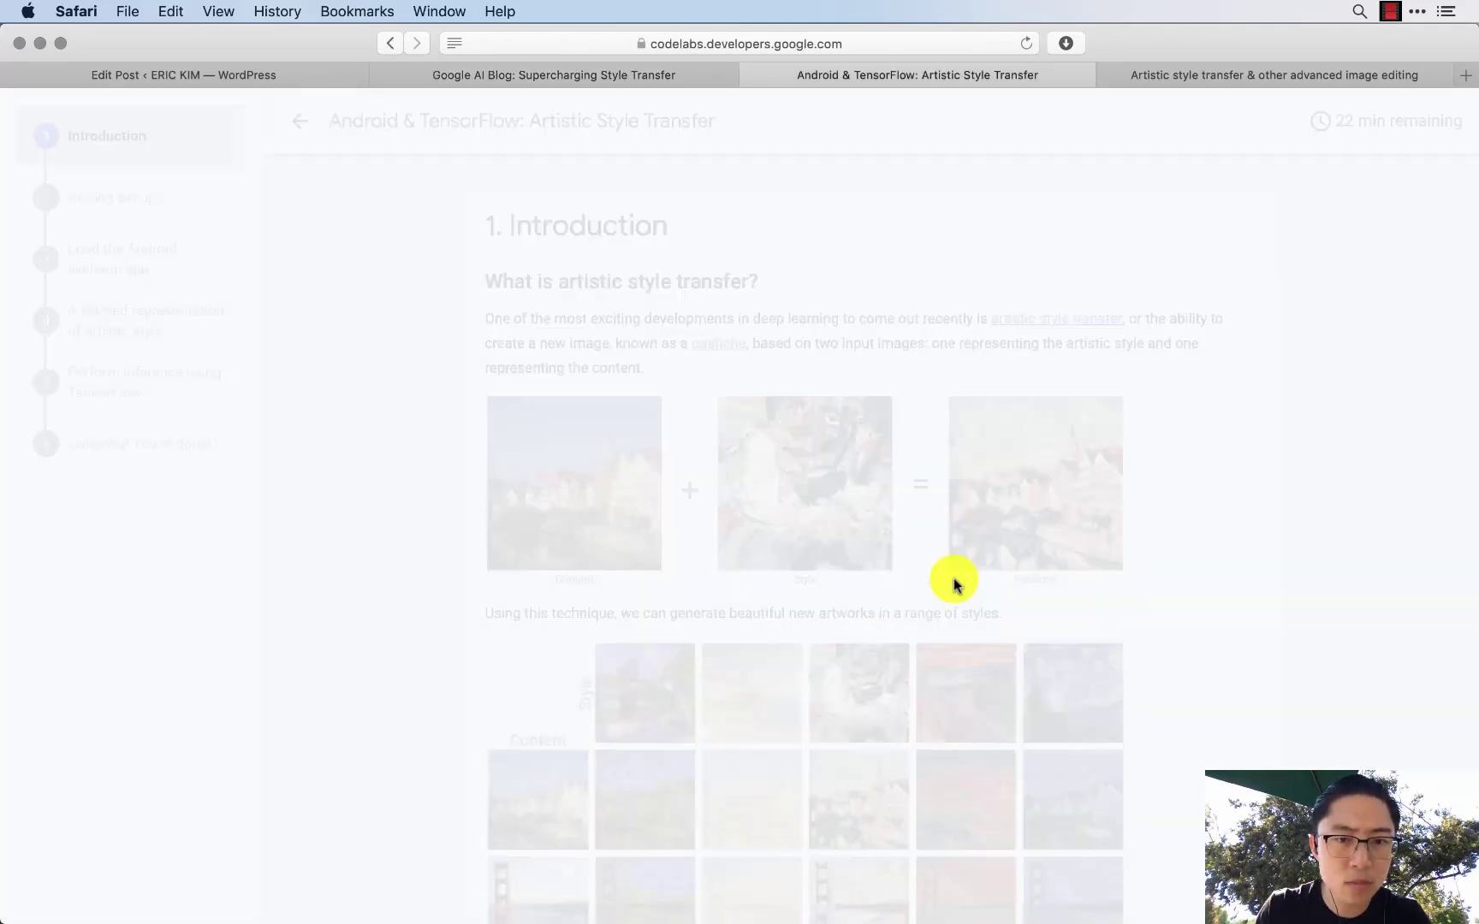
scroll(1122, 663, down, 10)
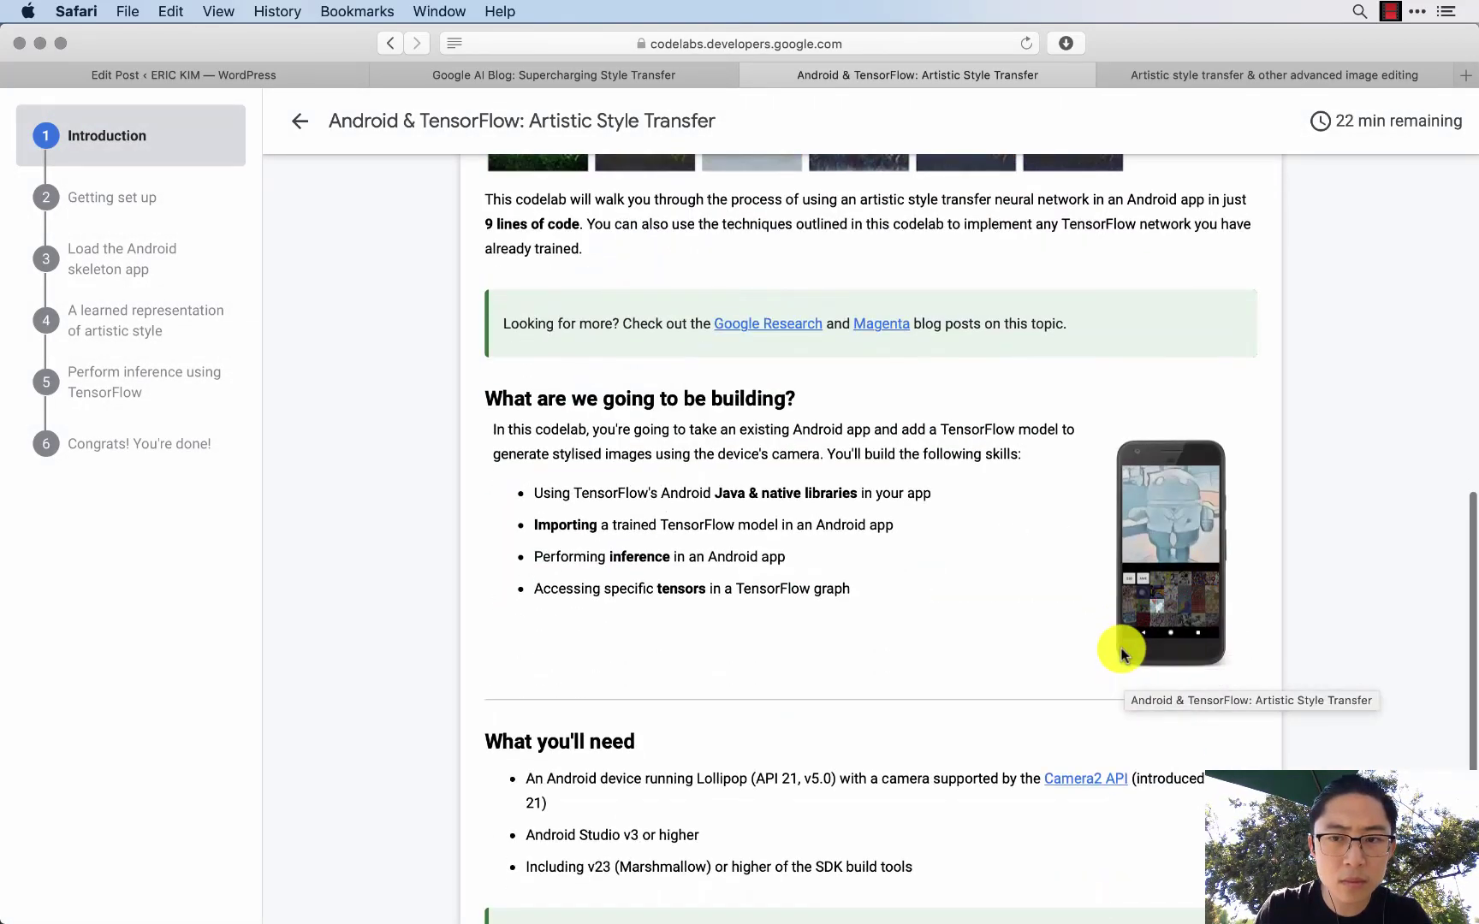
scroll(1122, 654, up, 5)
key(ctrl+Tab)
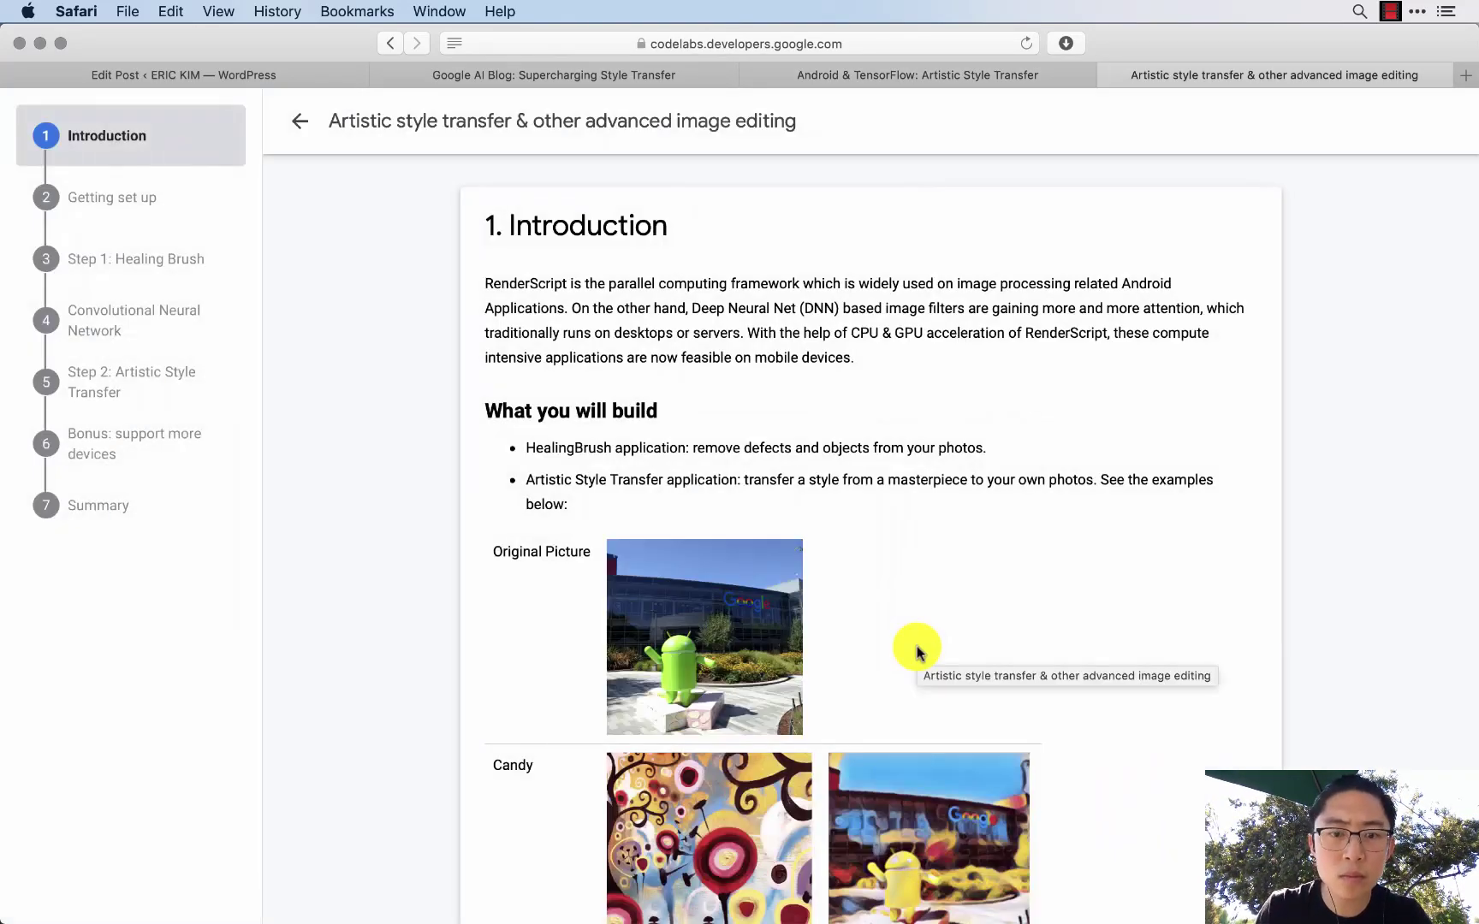
scroll(1027, 599, down, 3)
scroll(1198, 518, down, 3)
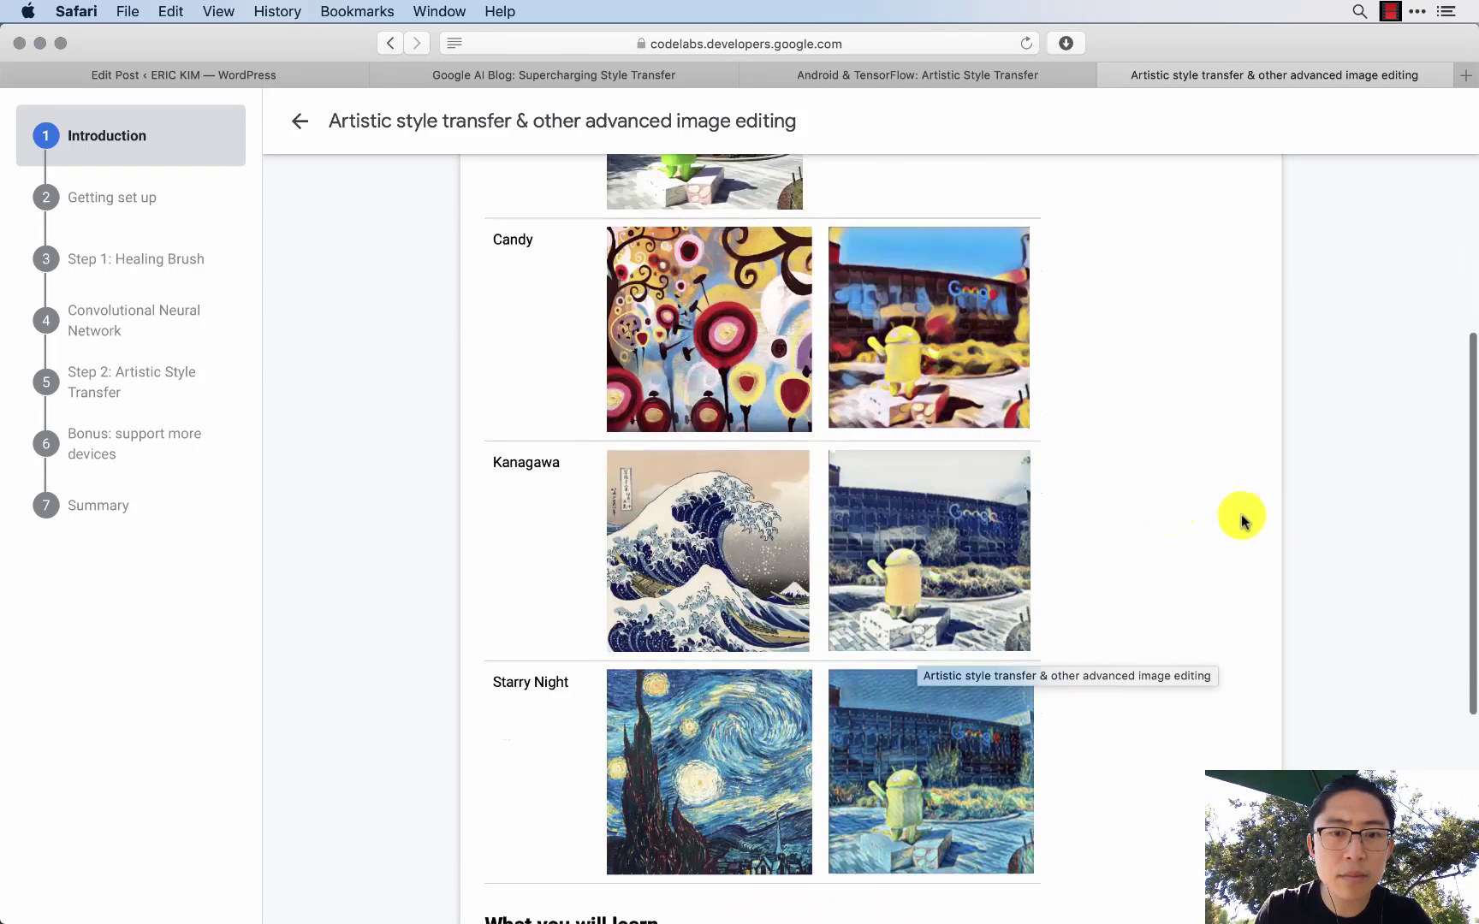
scroll(1263, 574, down, 5)
scroll(1263, 574, up, 3)
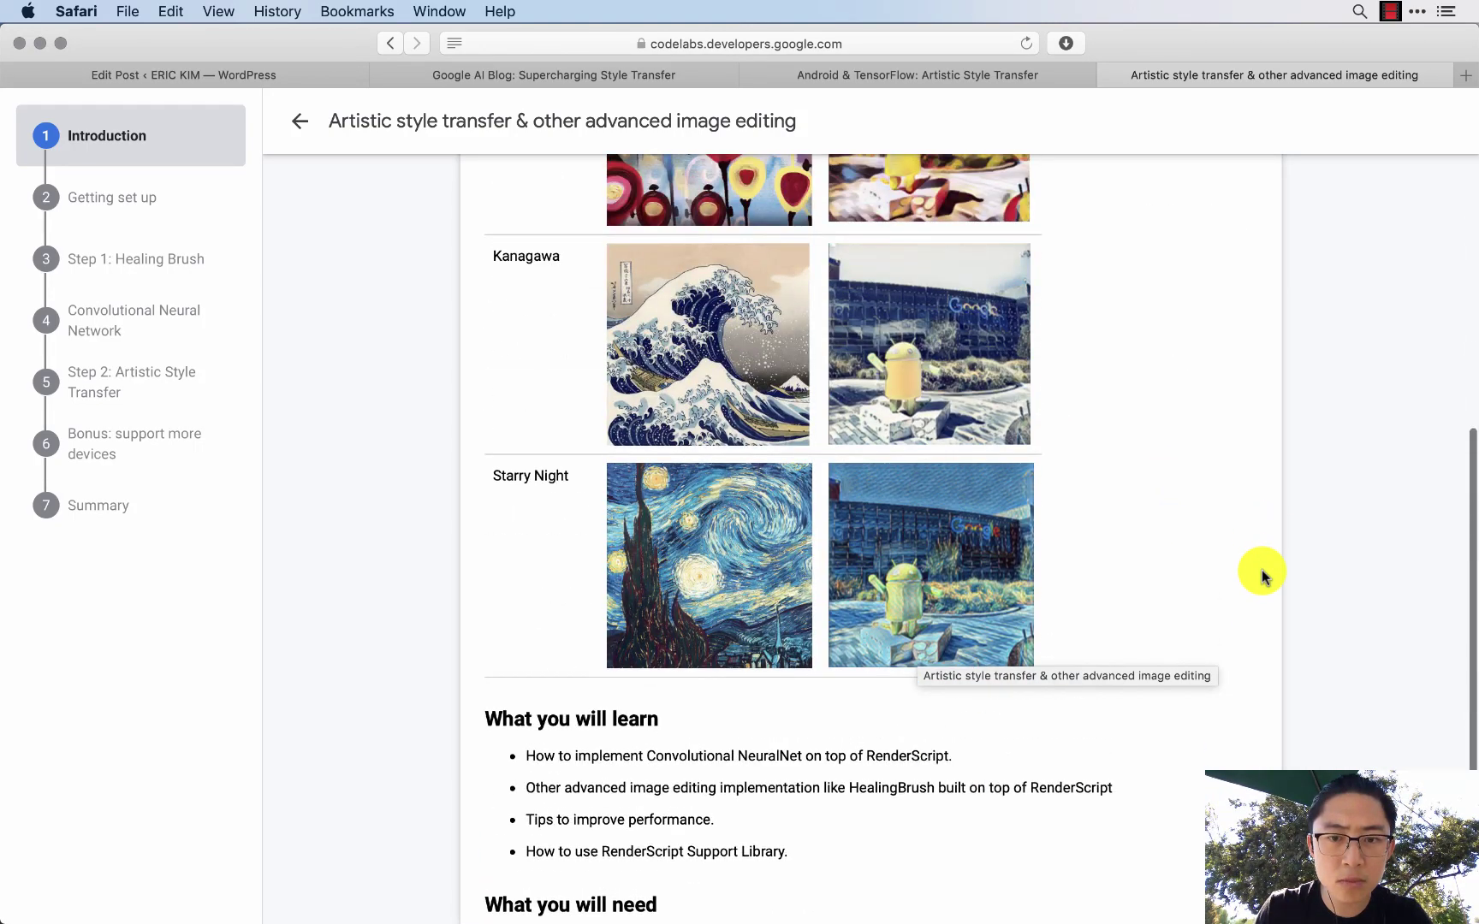
scroll(1261, 570, up, 10)
- Add 'artistic style transfer' in quotes to the post's last bullet and link it to the android-style-transfer codelab address
key(super+l)
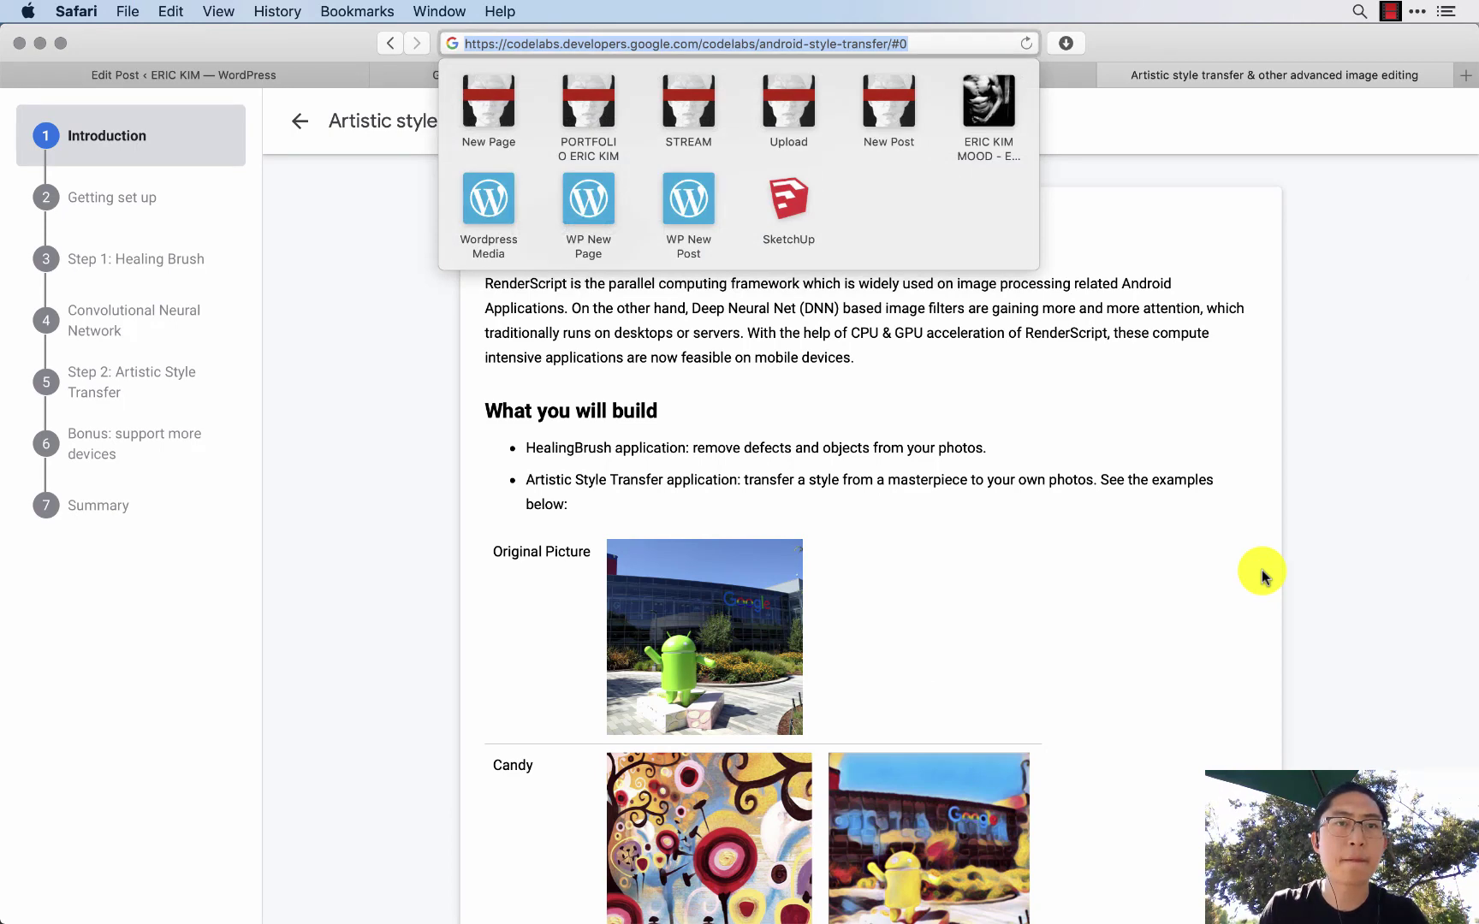
key(super+1)
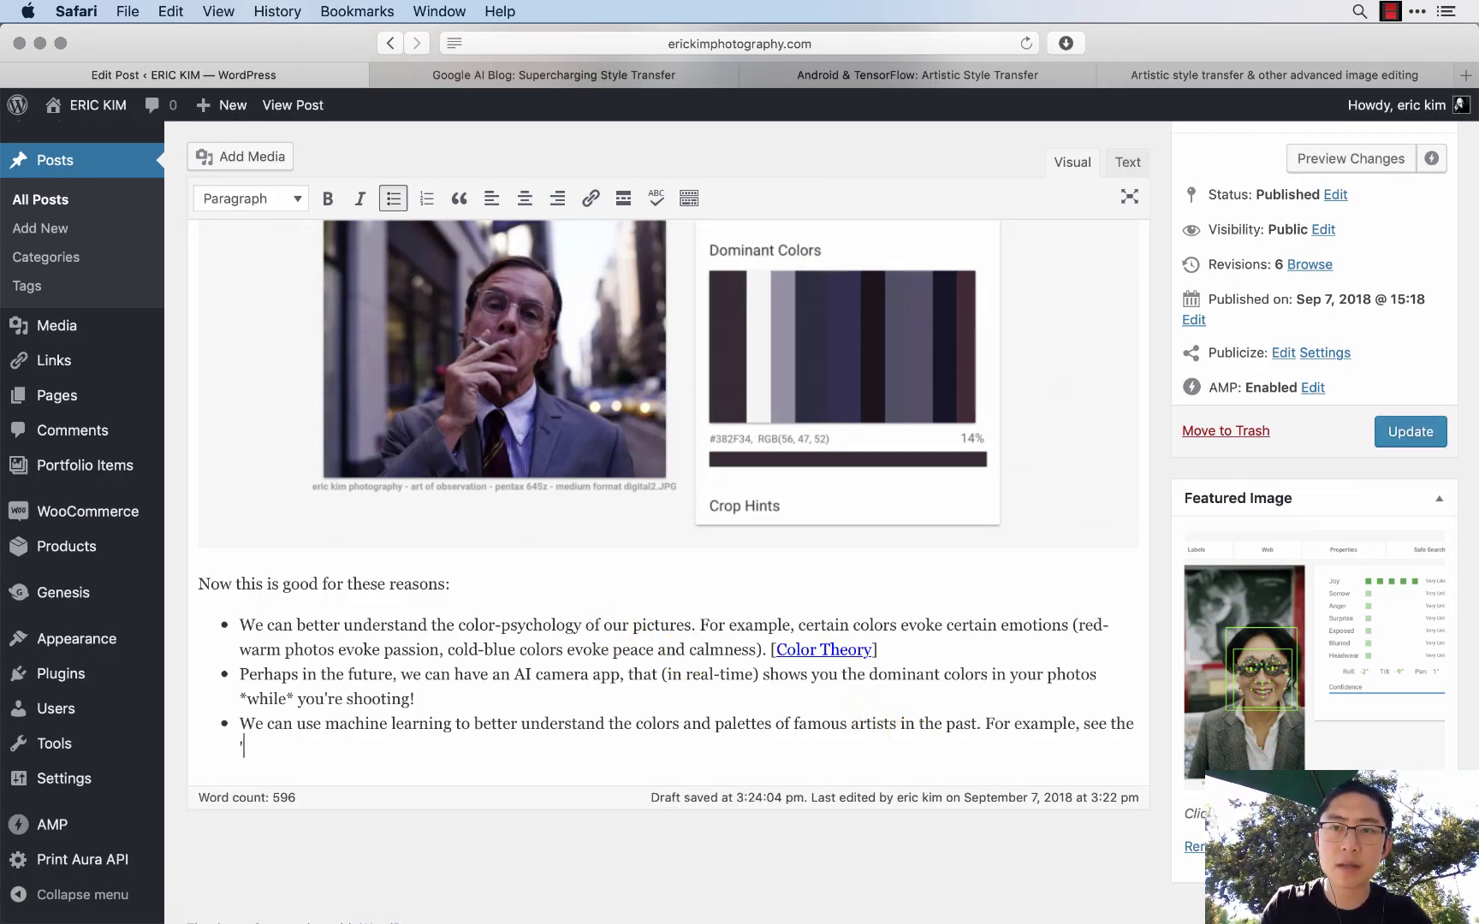
text(artistic style transfer)
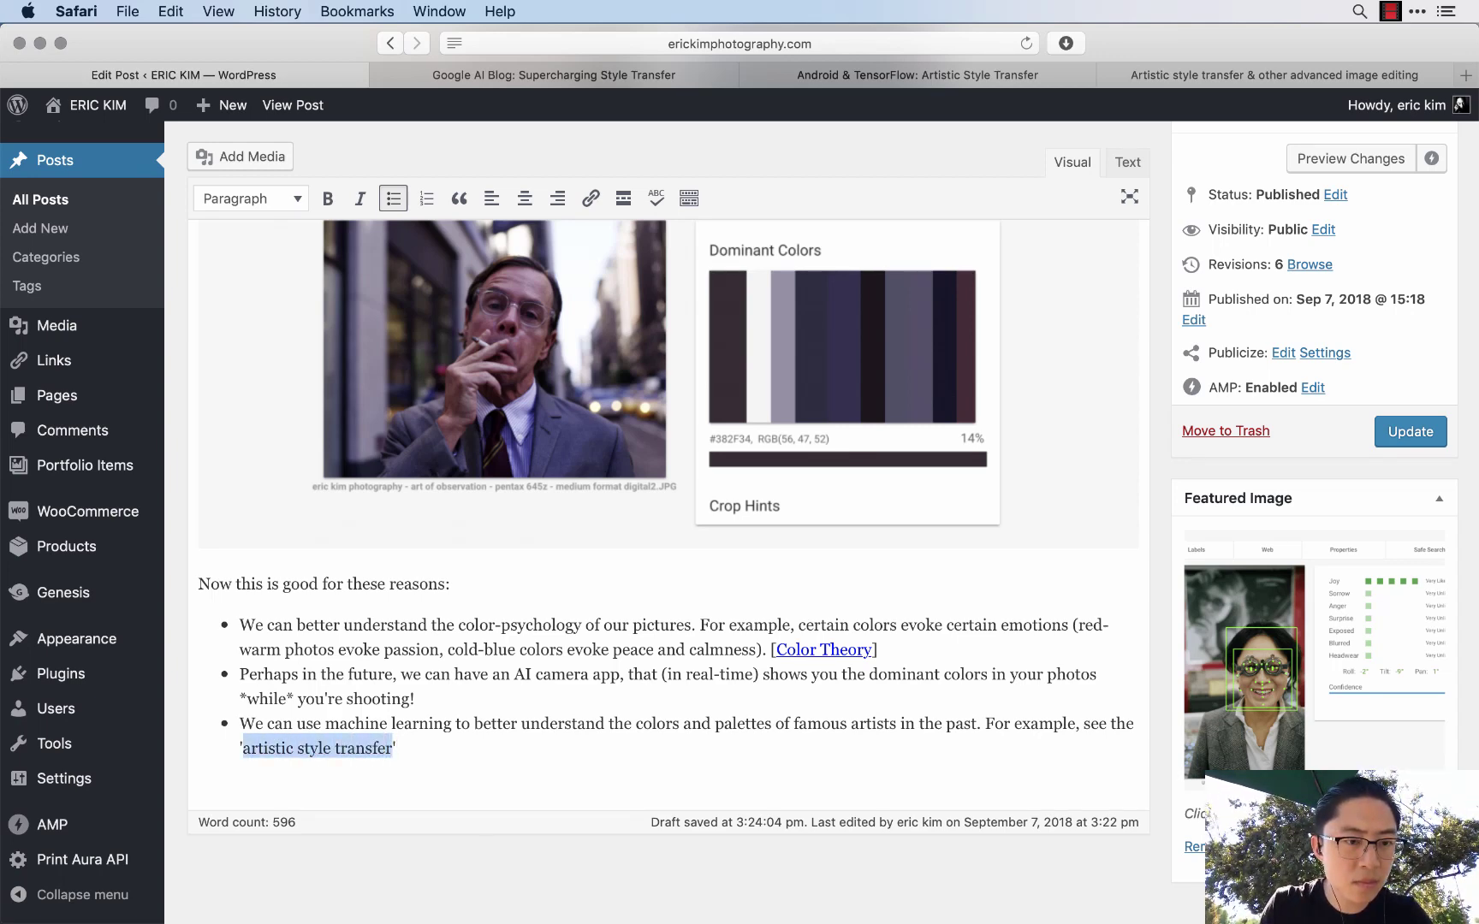
key(super+k)
text(codelabs.developers.google.com/.../android-style-transfer)
- Complete the last bullet with "tutorial to see how you can easily transfer the aesthetic style of famous artists to any picture." and update the post
key(super+4)
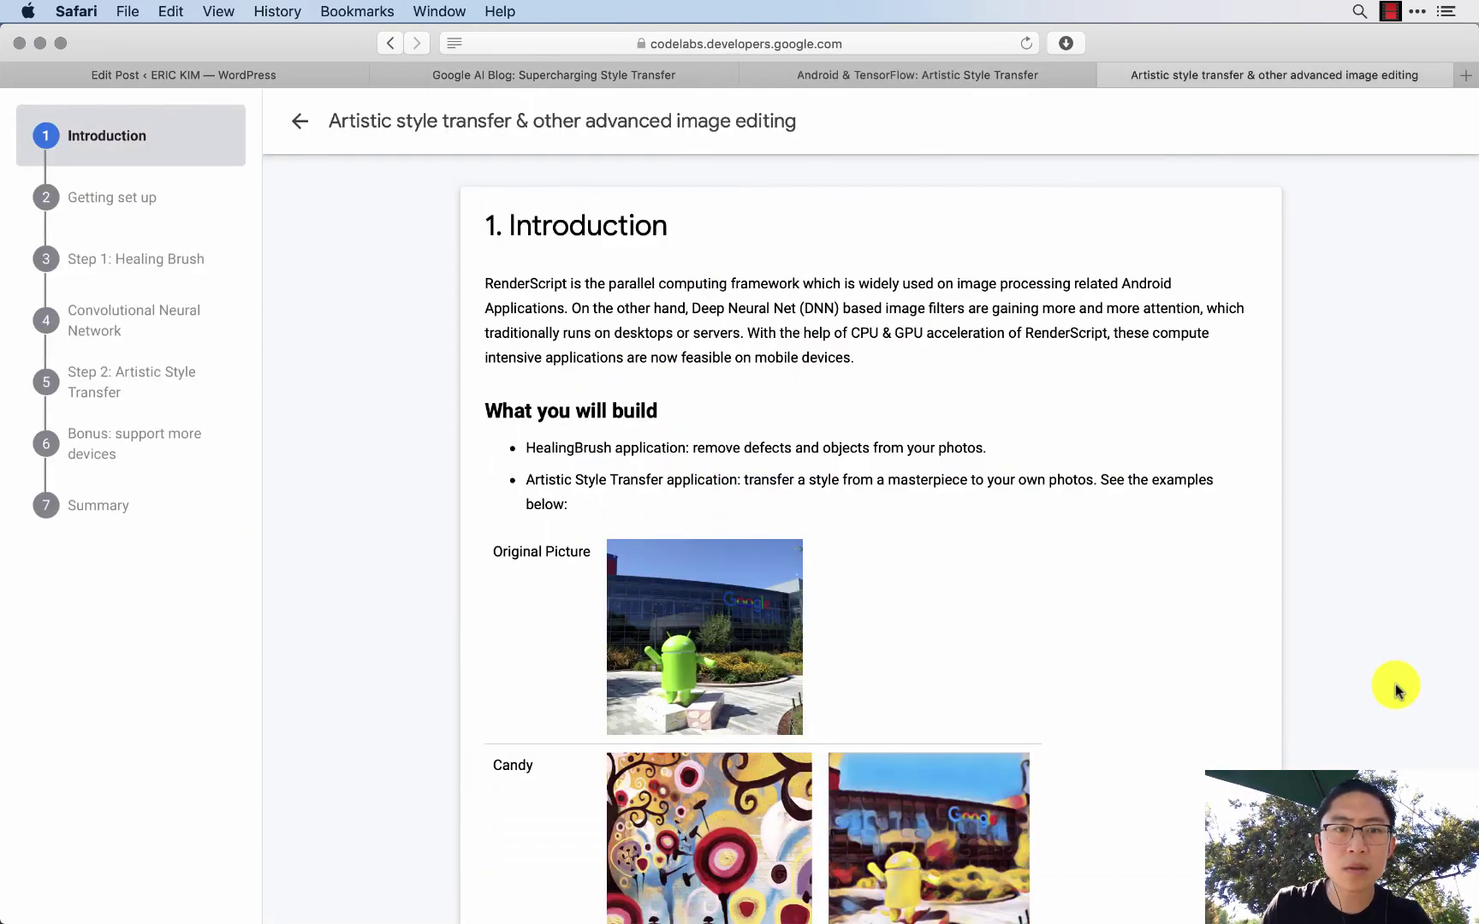
scroll(964, 624, down, 10)
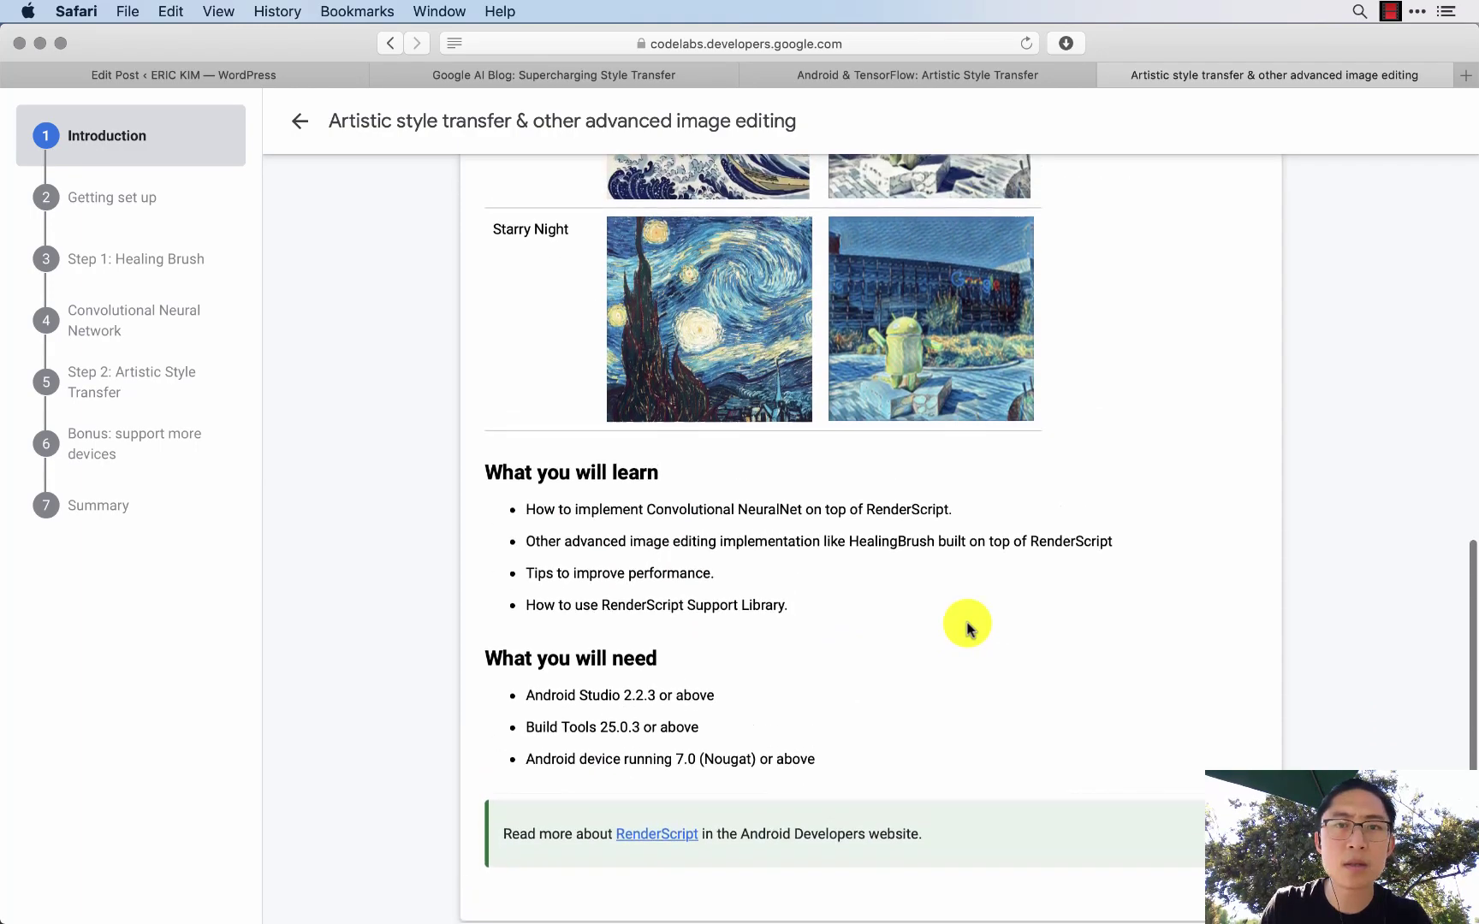
scroll(917, 614, up, 10)
key(super+1)
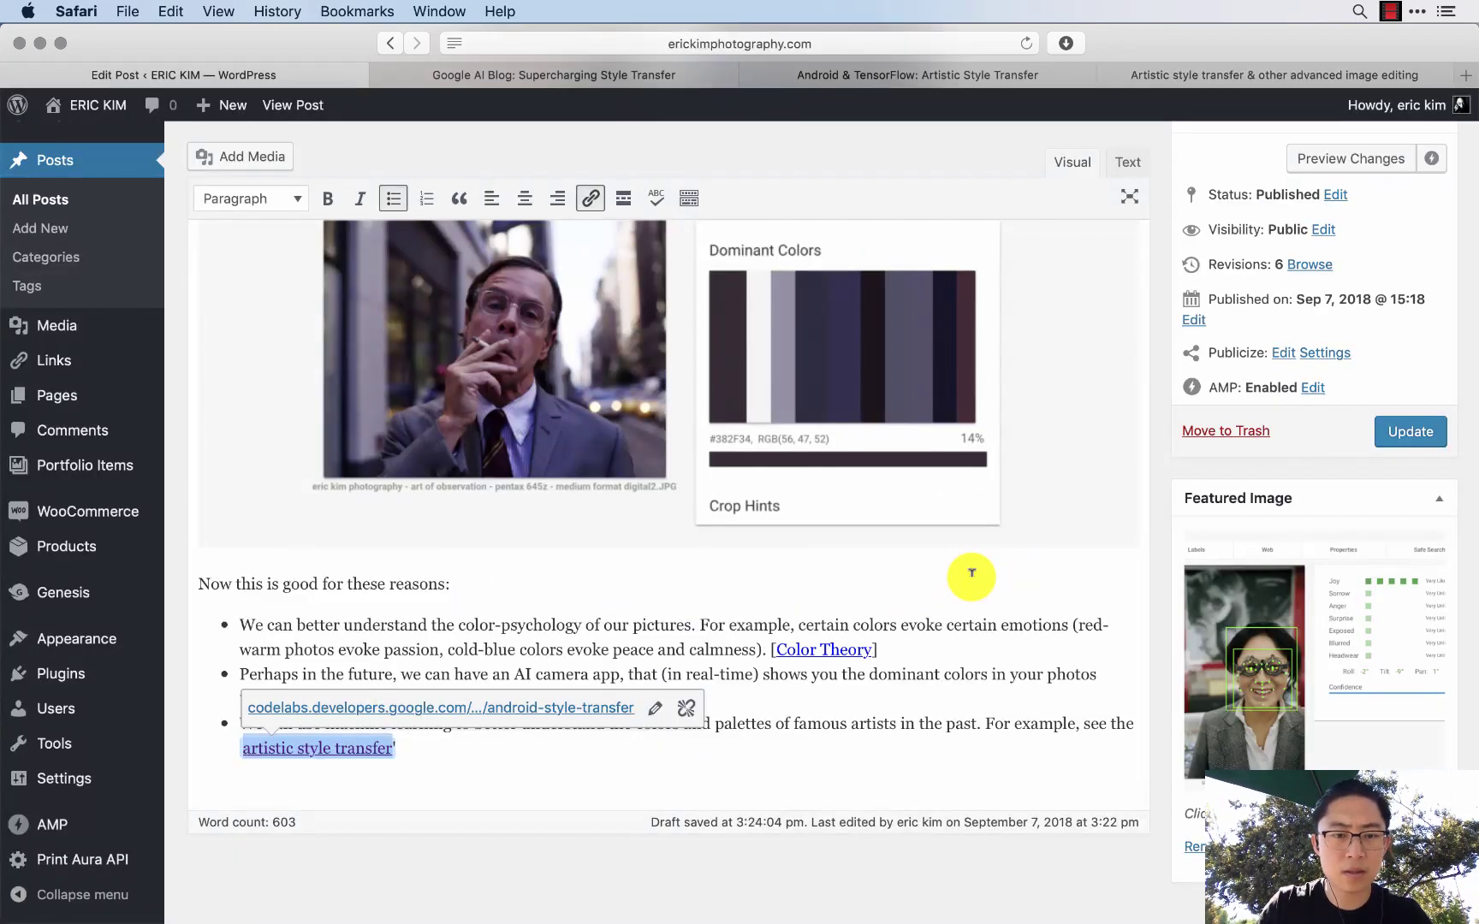
click(400, 748)
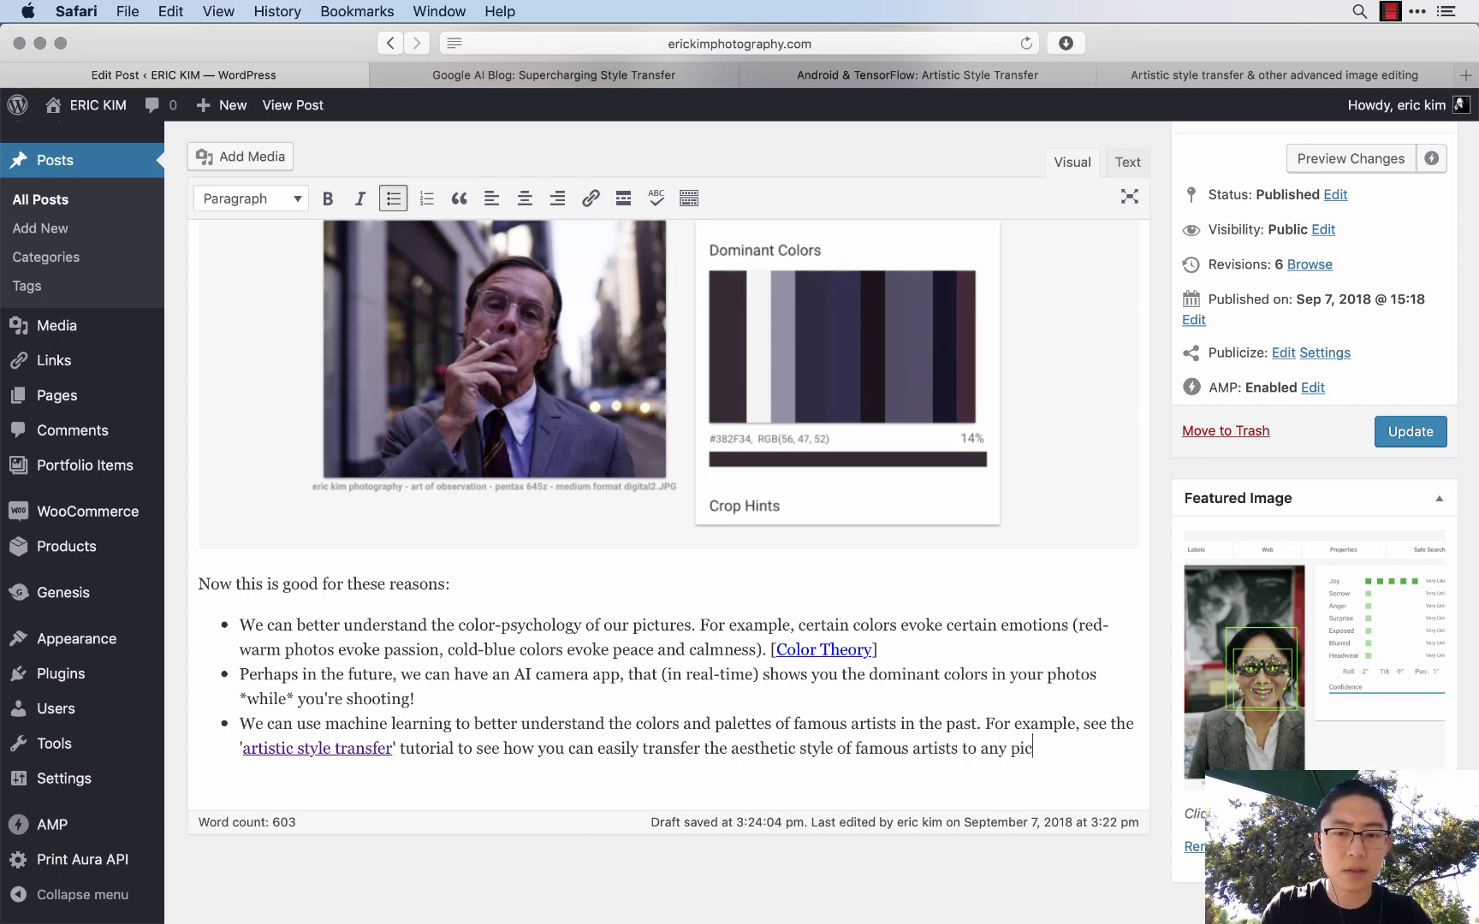
click(1406, 436)
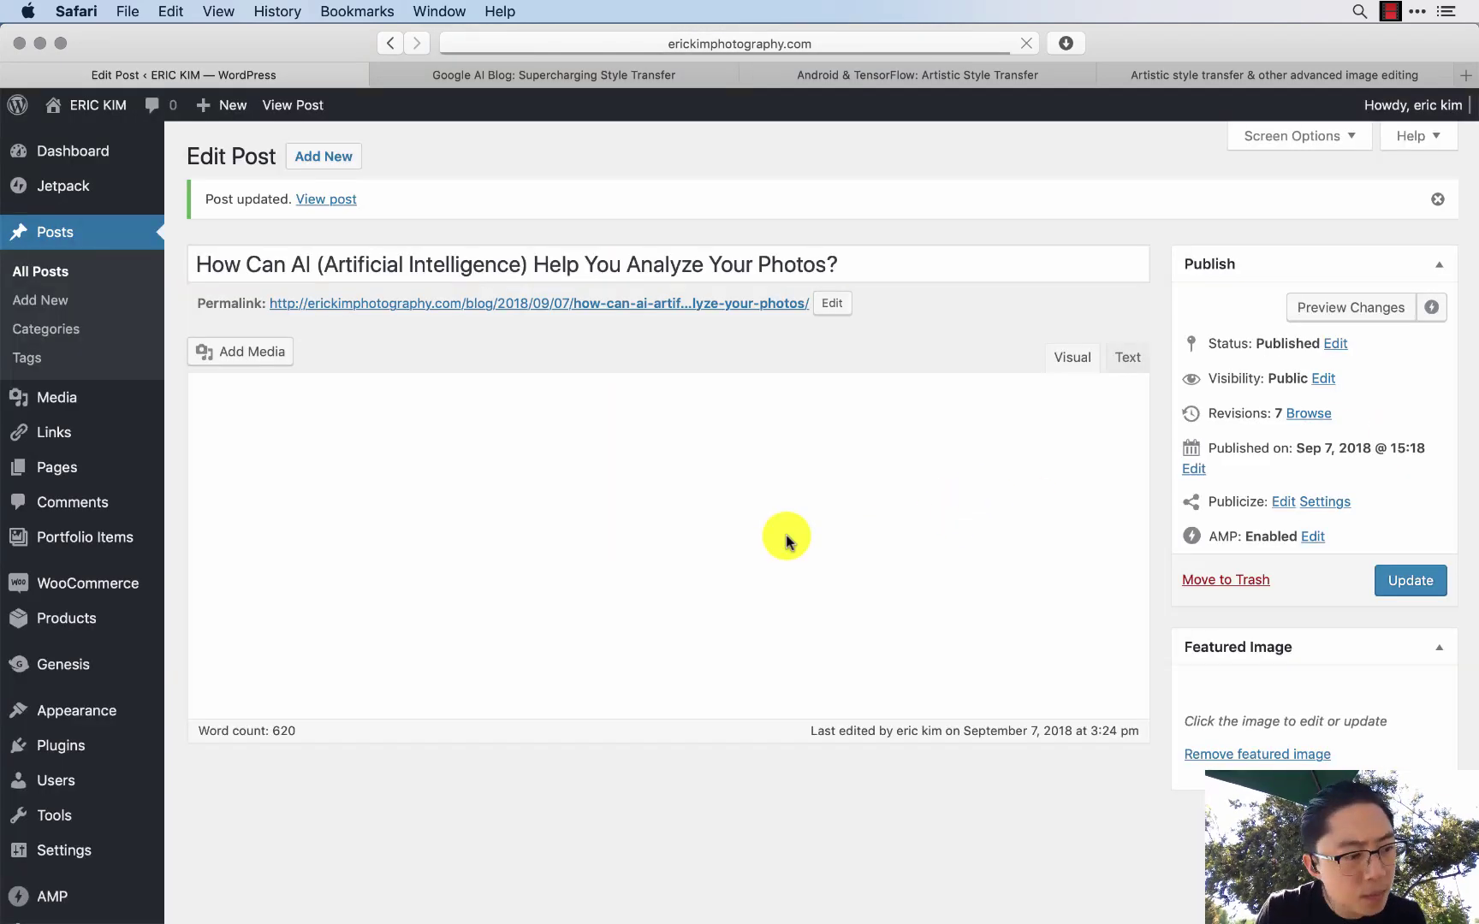
- Add a level-three heading "3." after the last palette bullet at the end of the post
scroll(786, 537, down, 20)
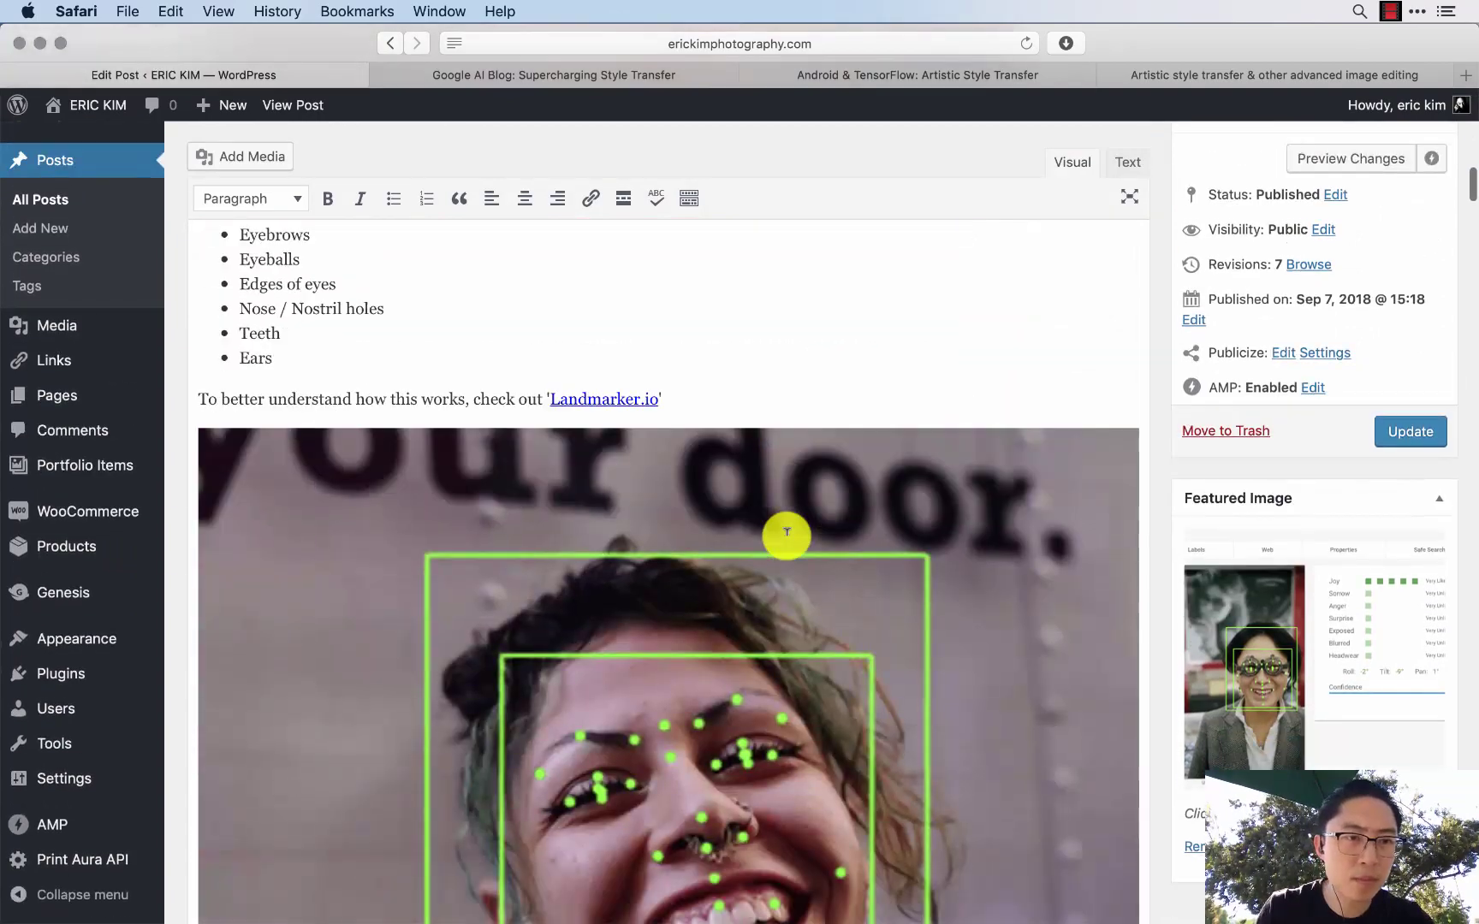
scroll(786, 531, down, 20)
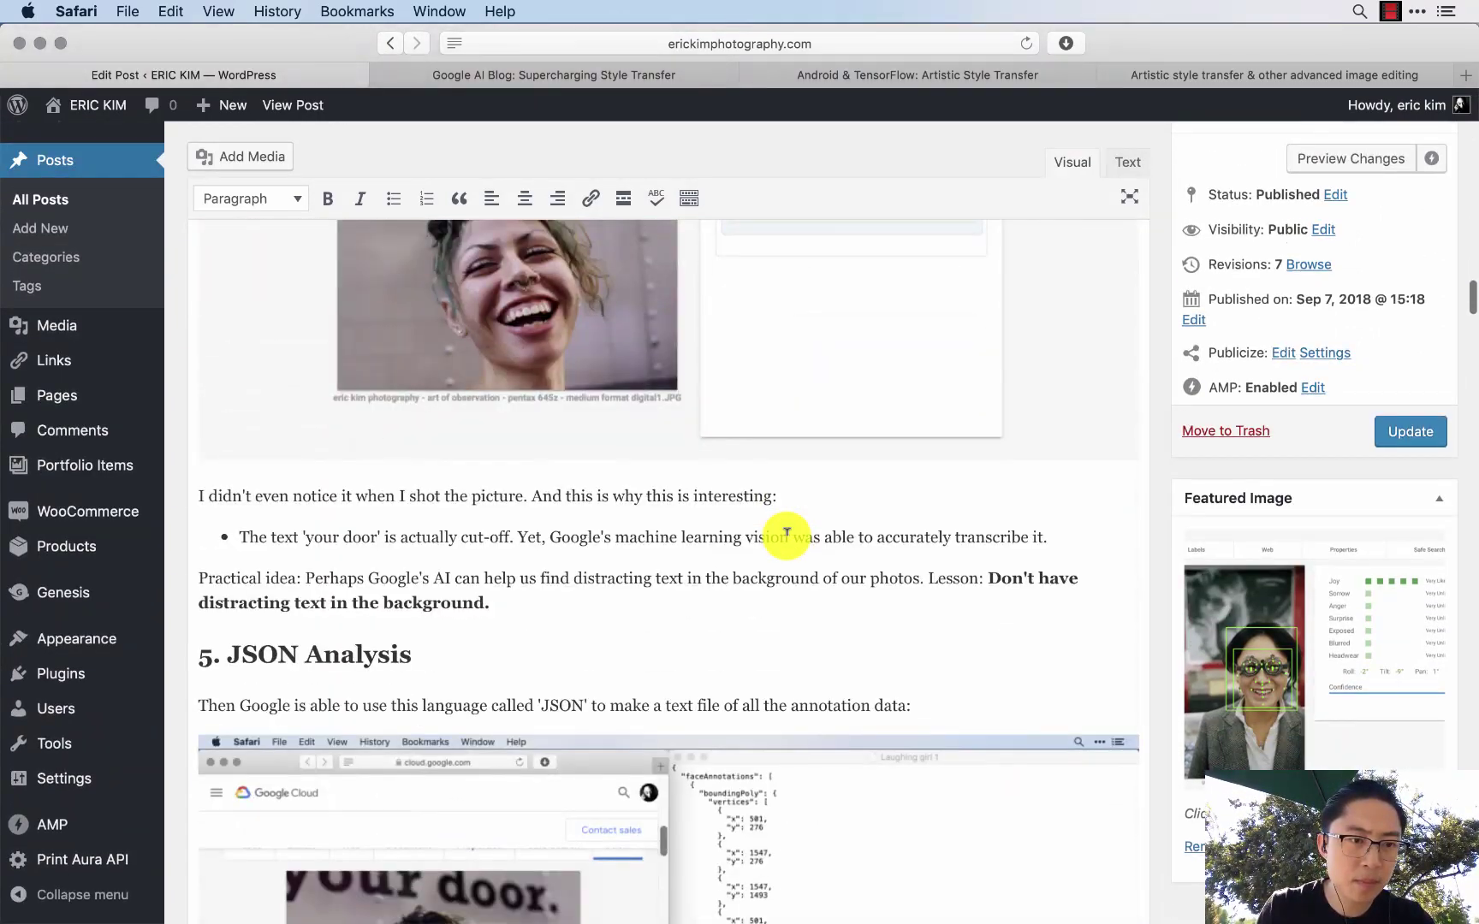
scroll(785, 531, down, 15)
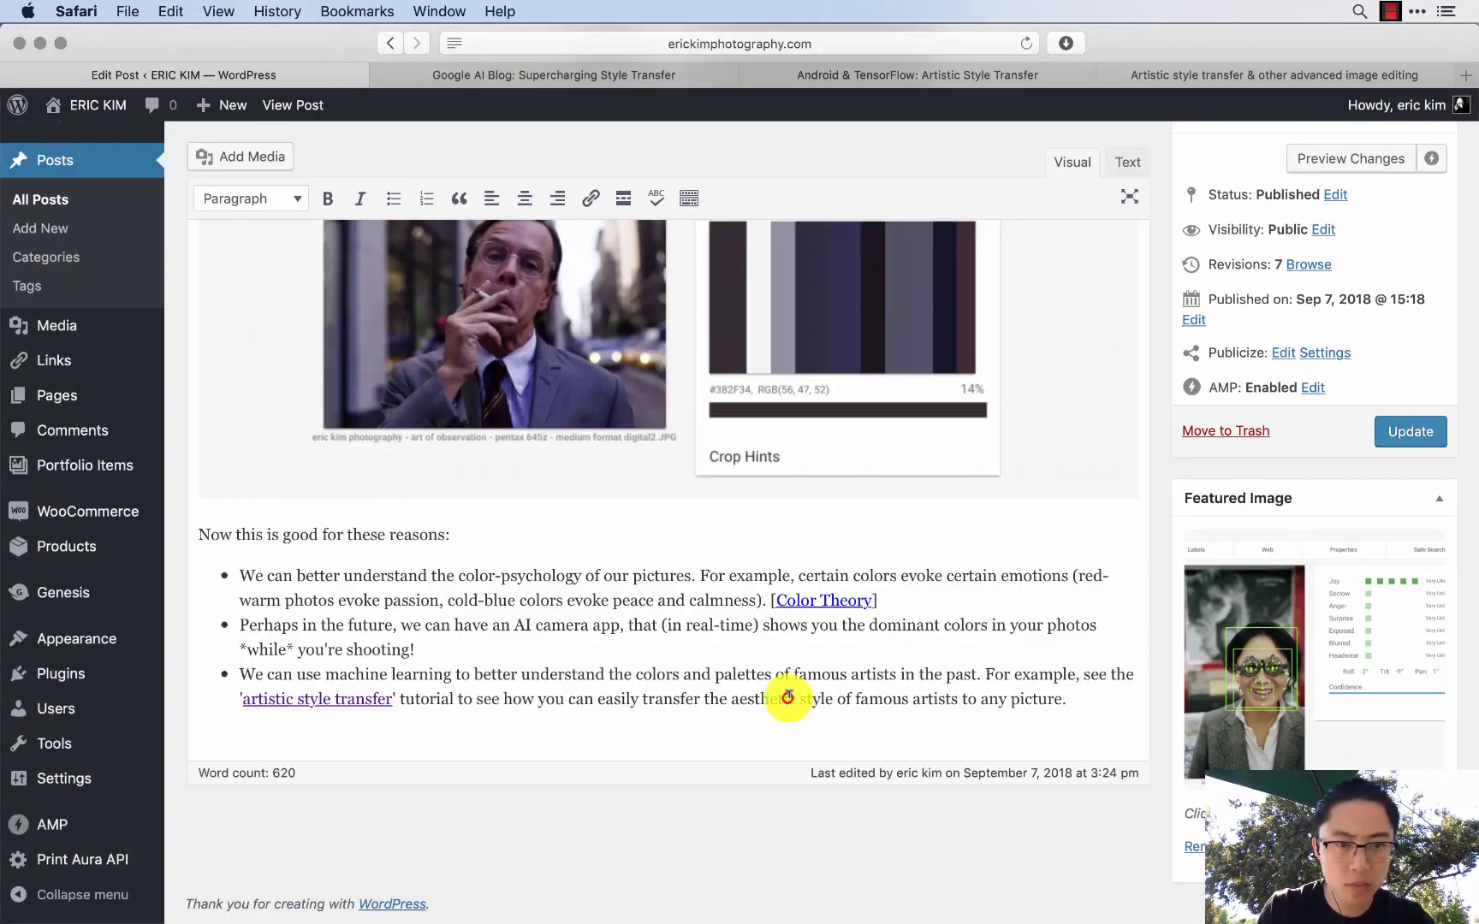
click(788, 695)
scroll(787, 695, up, 20)
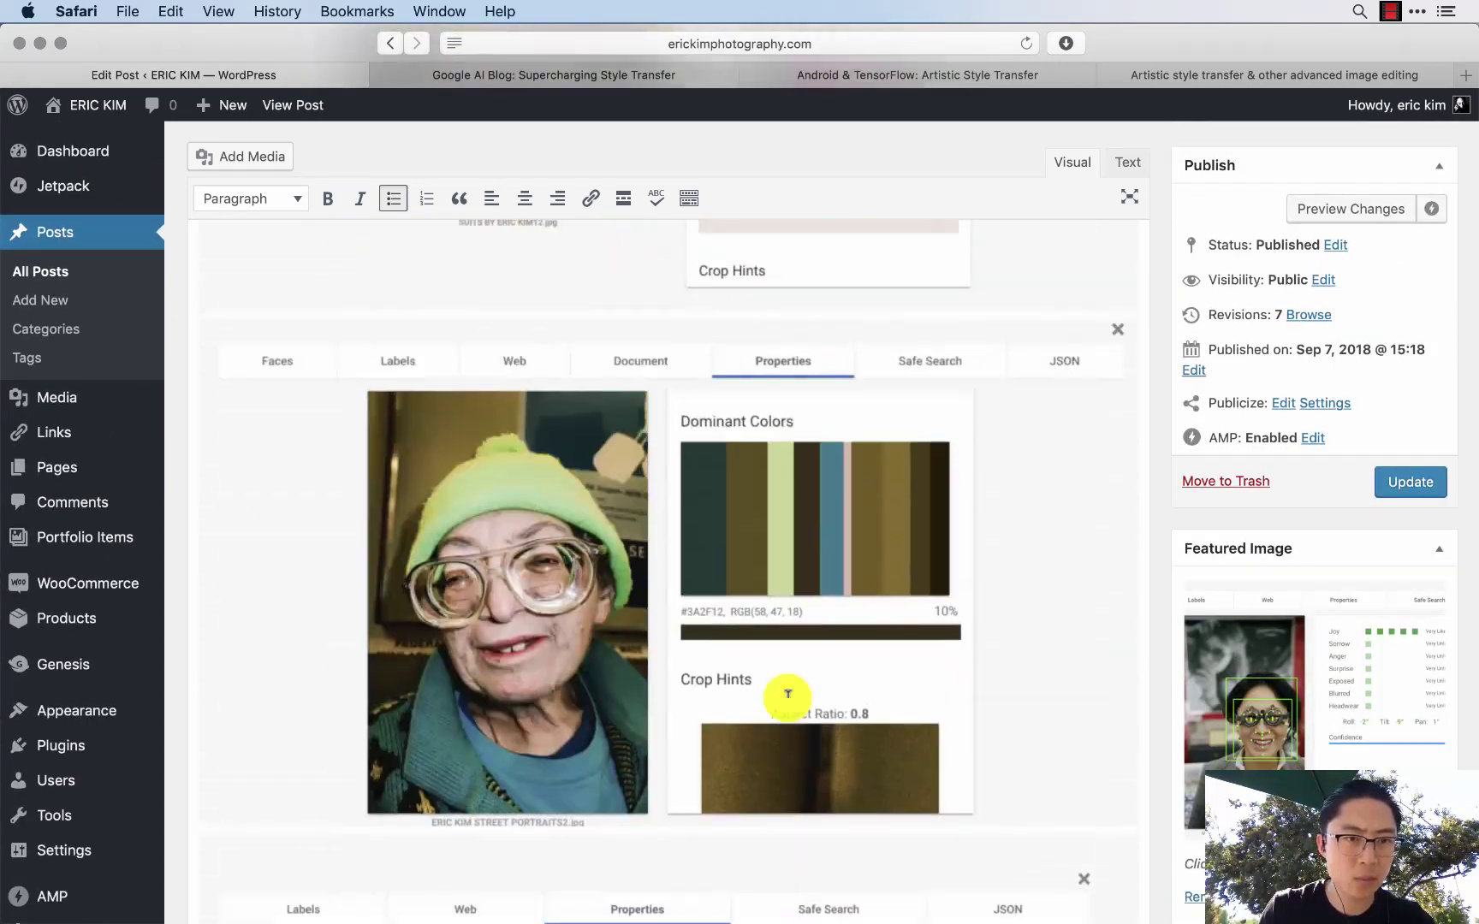
scroll(787, 694, up, 10)
scroll(782, 690, down, 1)
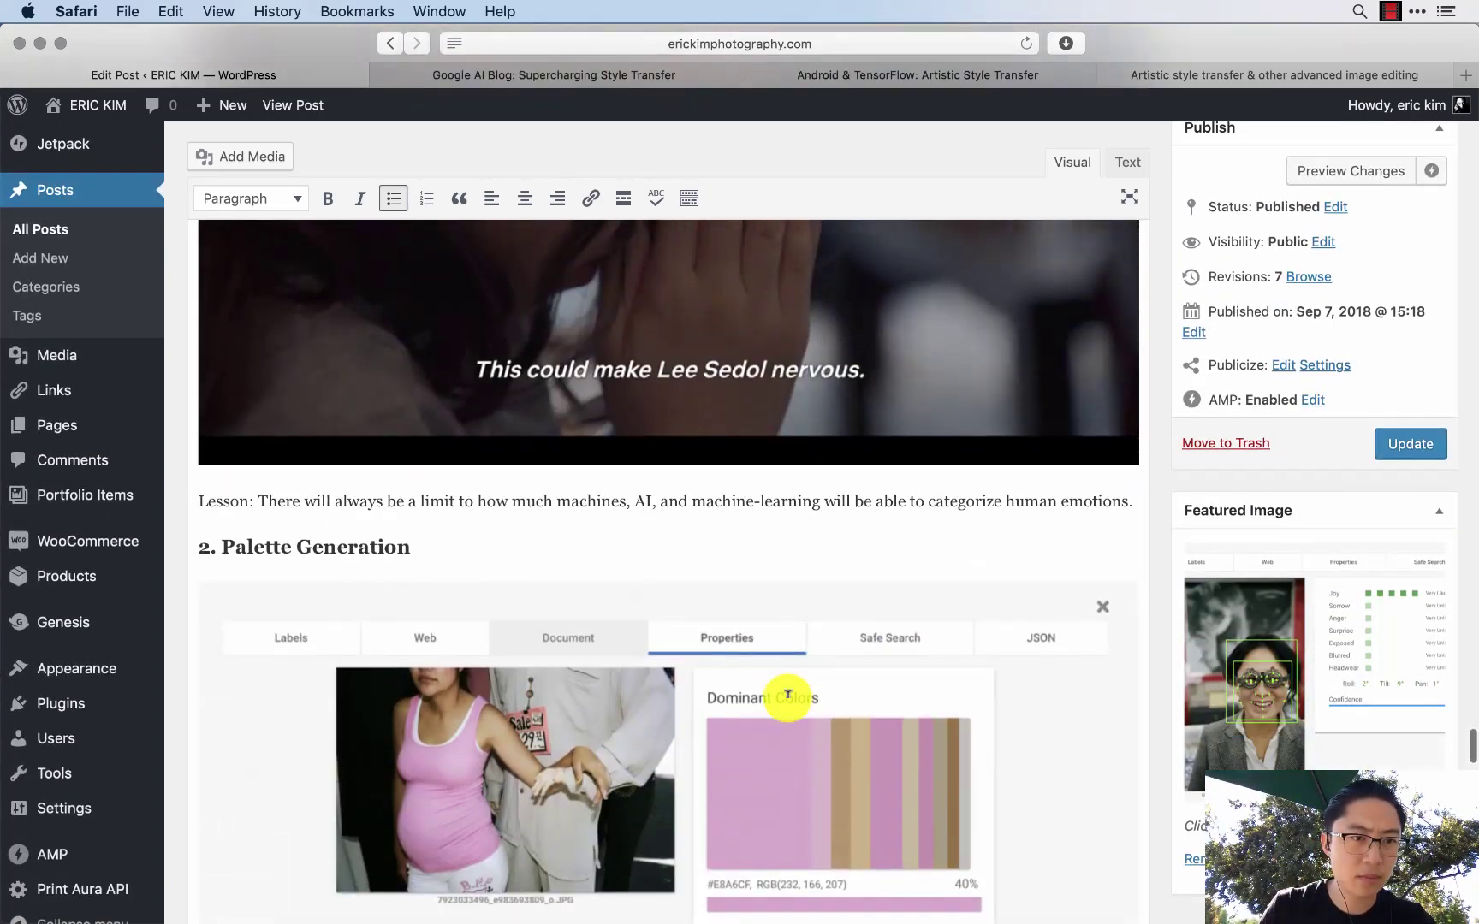
key(super+Down)
key(Return)
key(Return)
text(##)
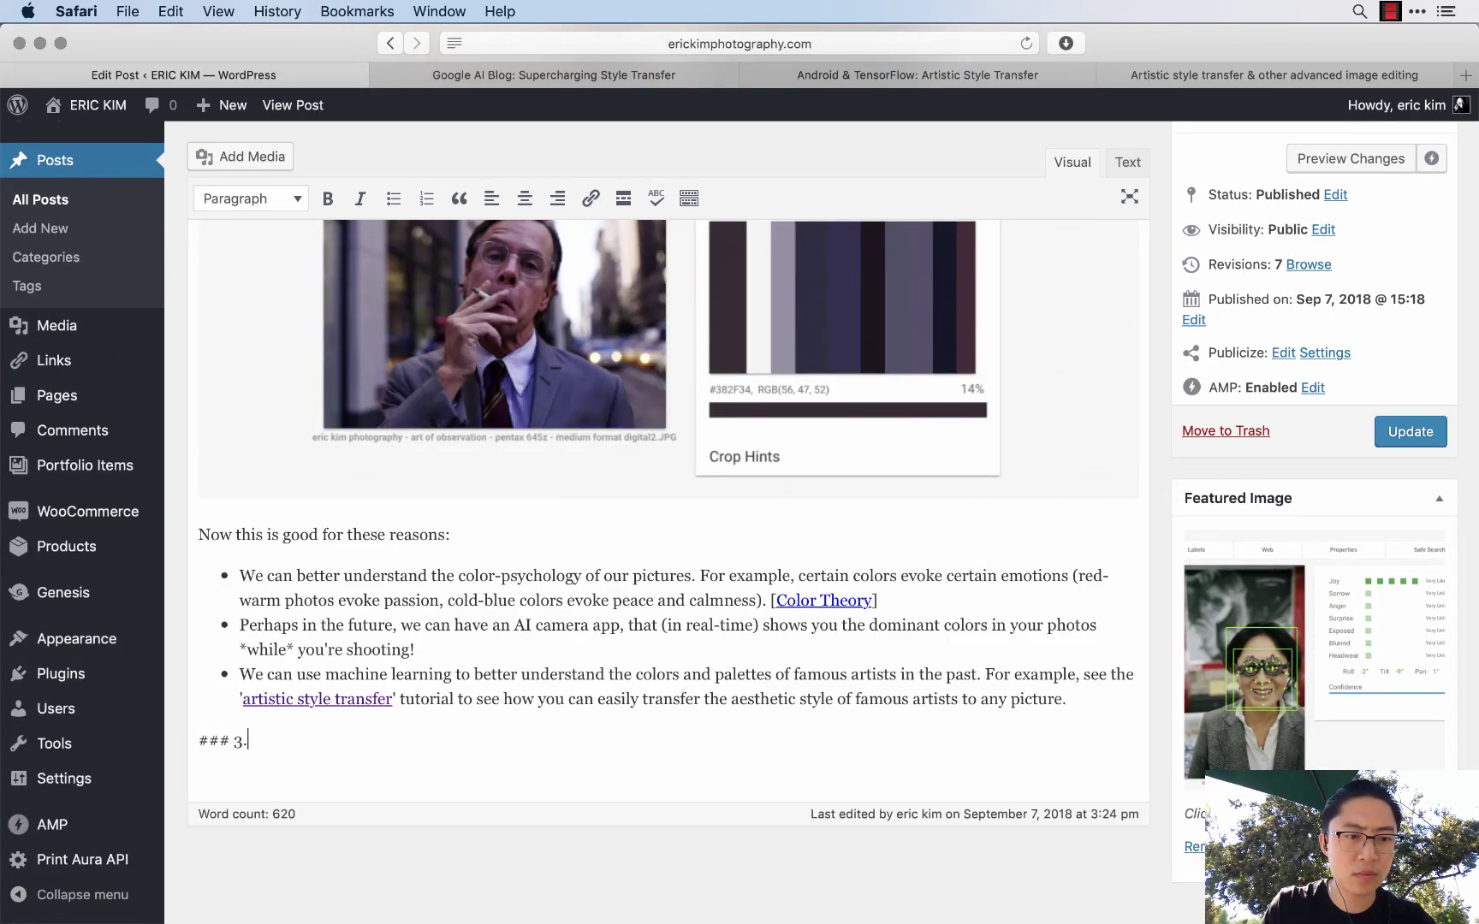
text(# 3.)
key(Return)
- Switch to Finder, open the first Google Cloud Vision machine learning folder and show its screenshots as icons
key(super+Tab)
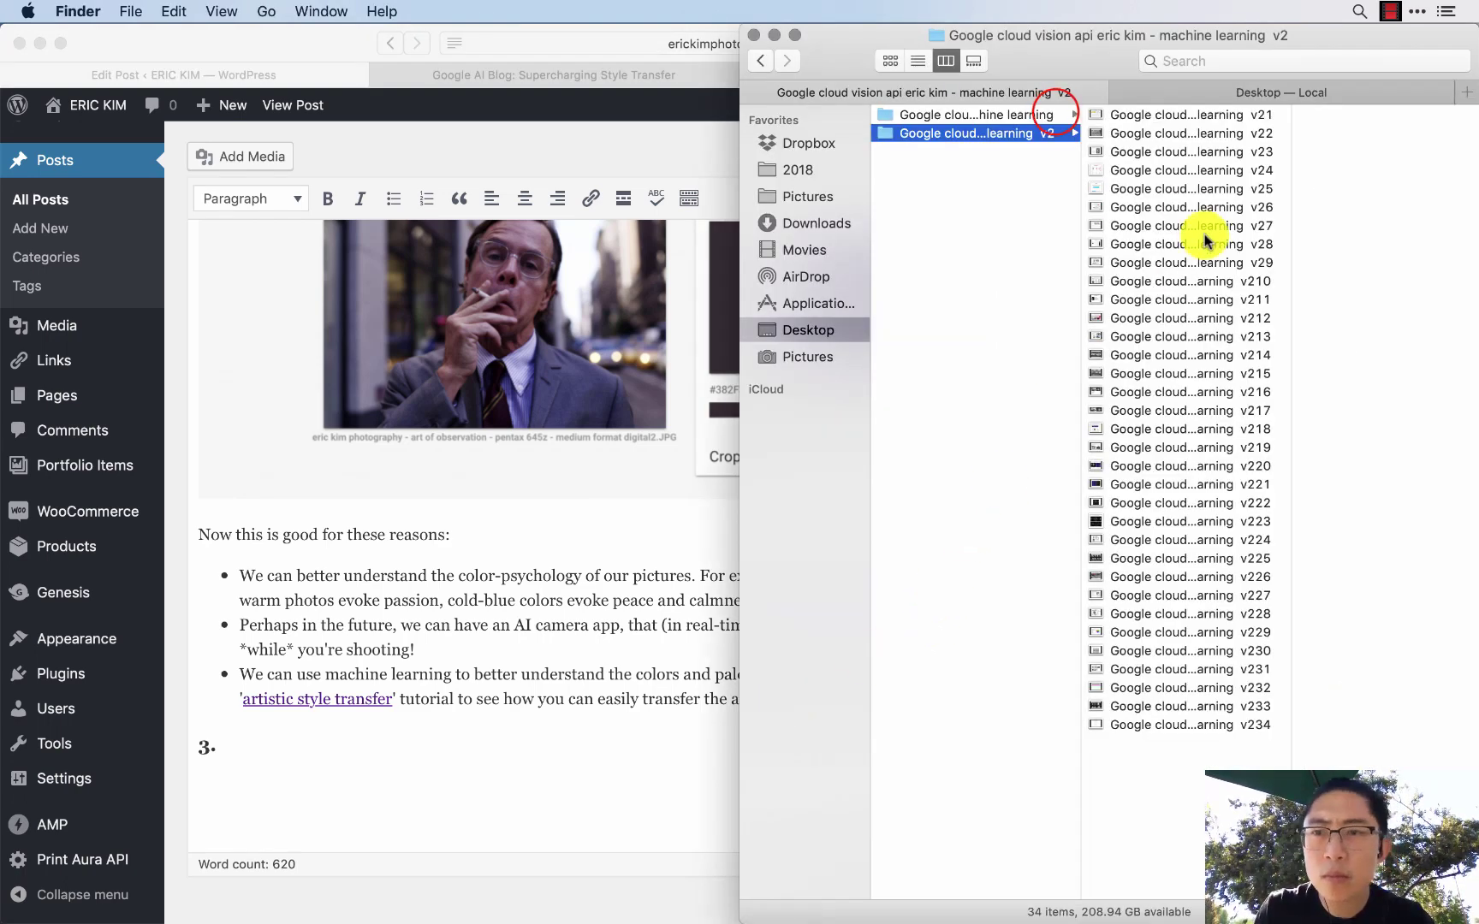
click(1052, 114)
key(Right)
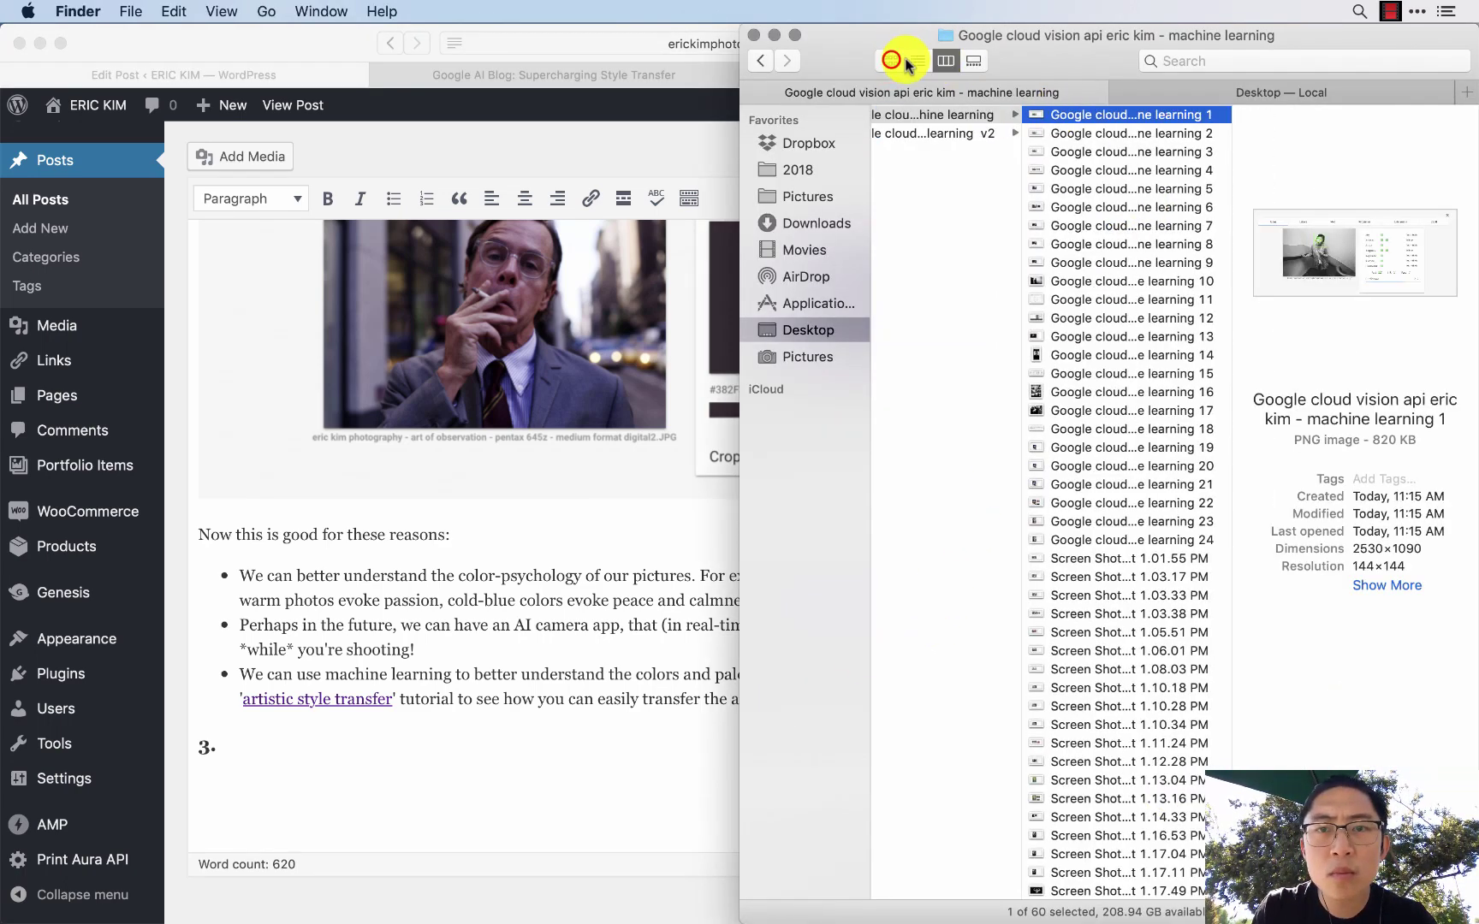
click(896, 59)
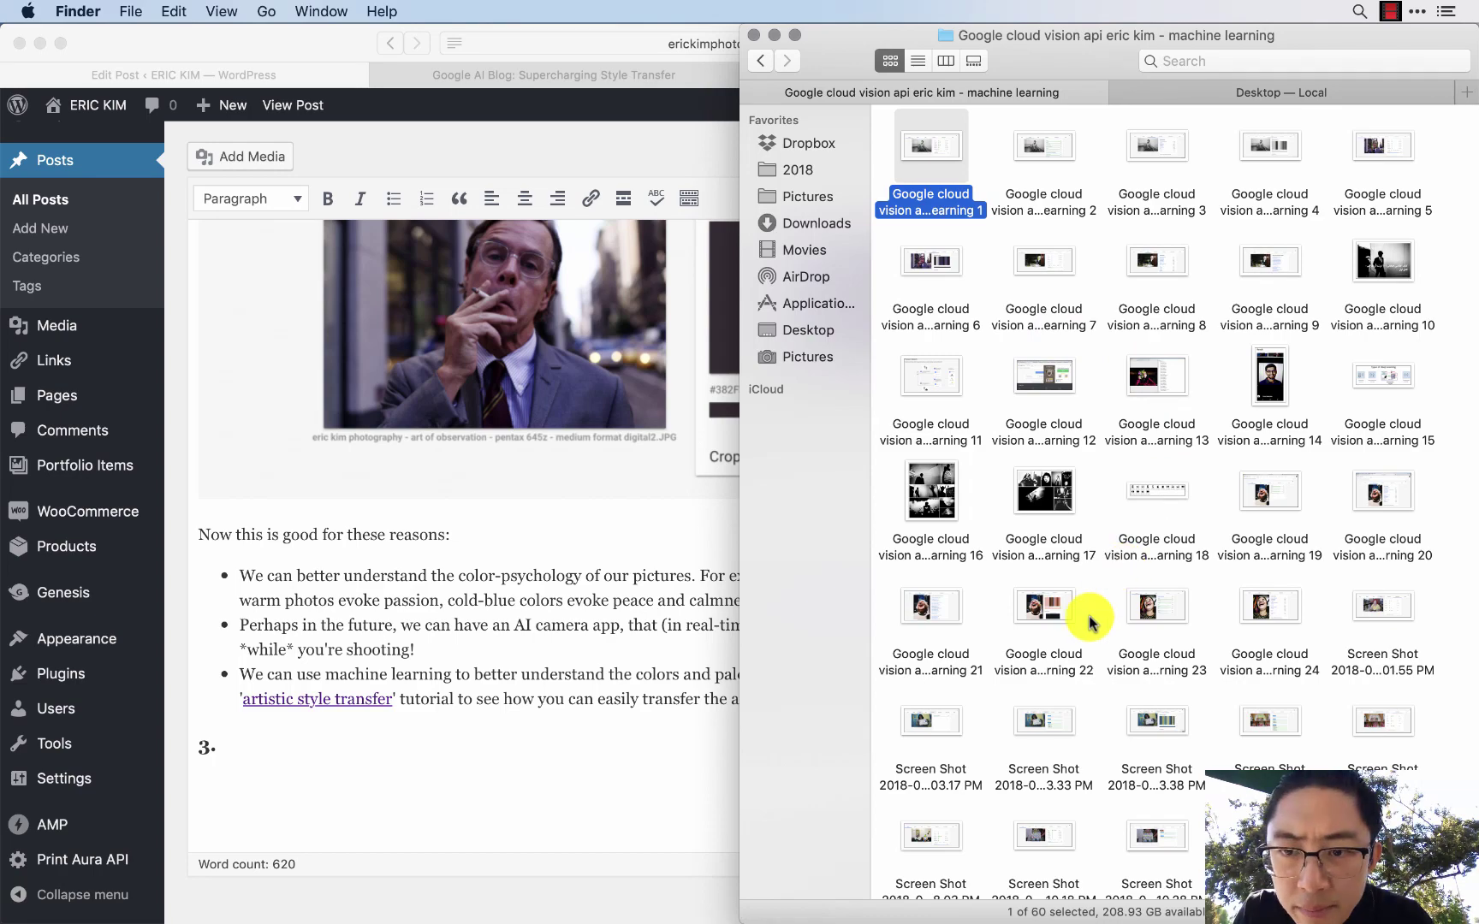
- Preview the Cloud Vision screenshots in the Finder folder to find a Safe Search result to use in section 3
click(1139, 388)
key(space)
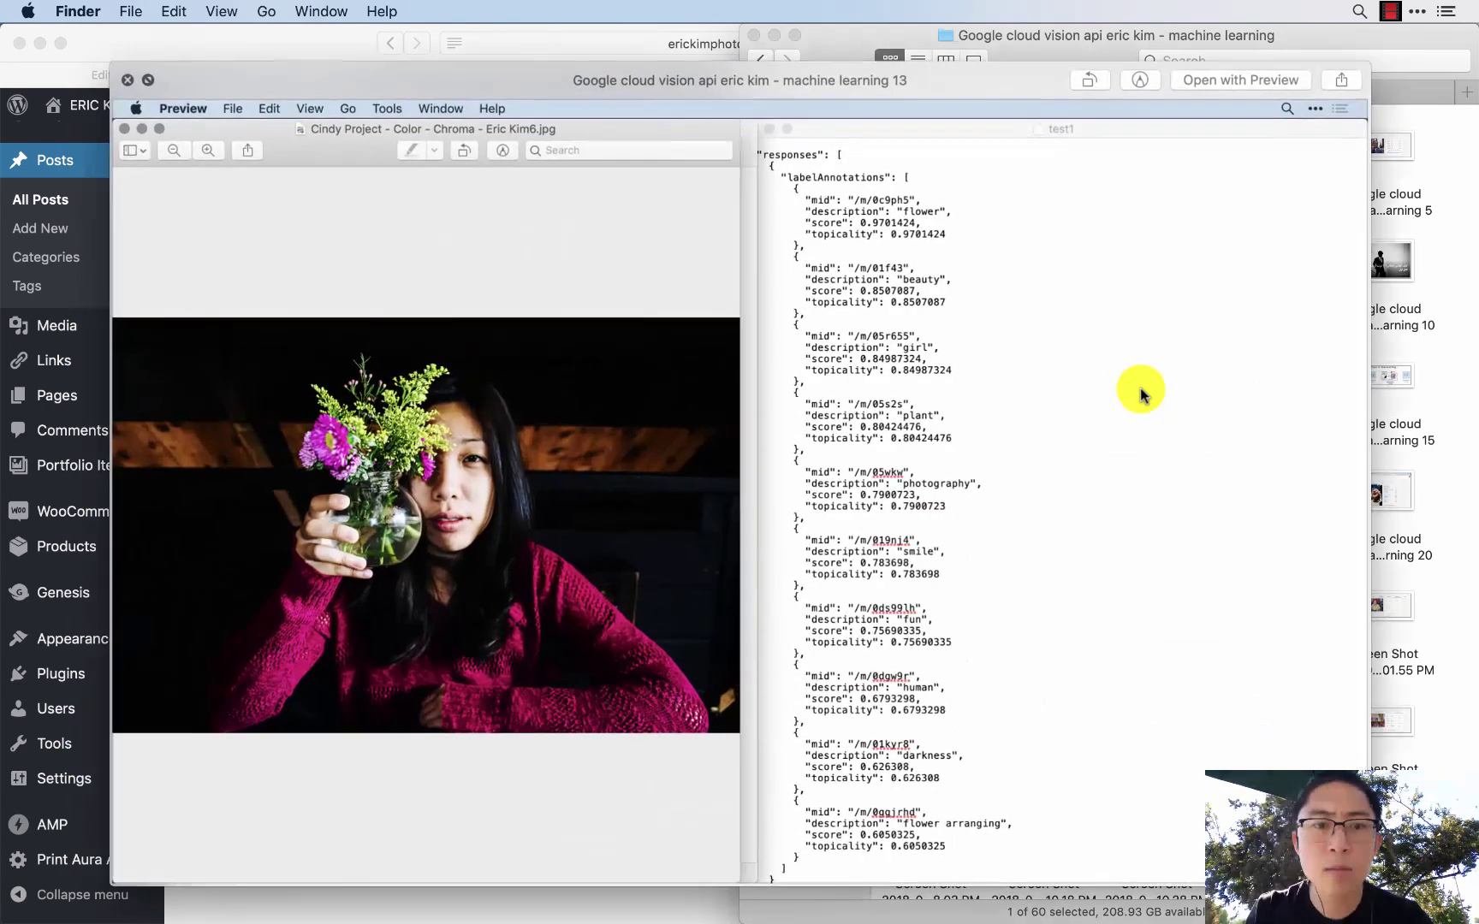
key(space)
scroll(1198, 445, down, 5)
click(1258, 505)
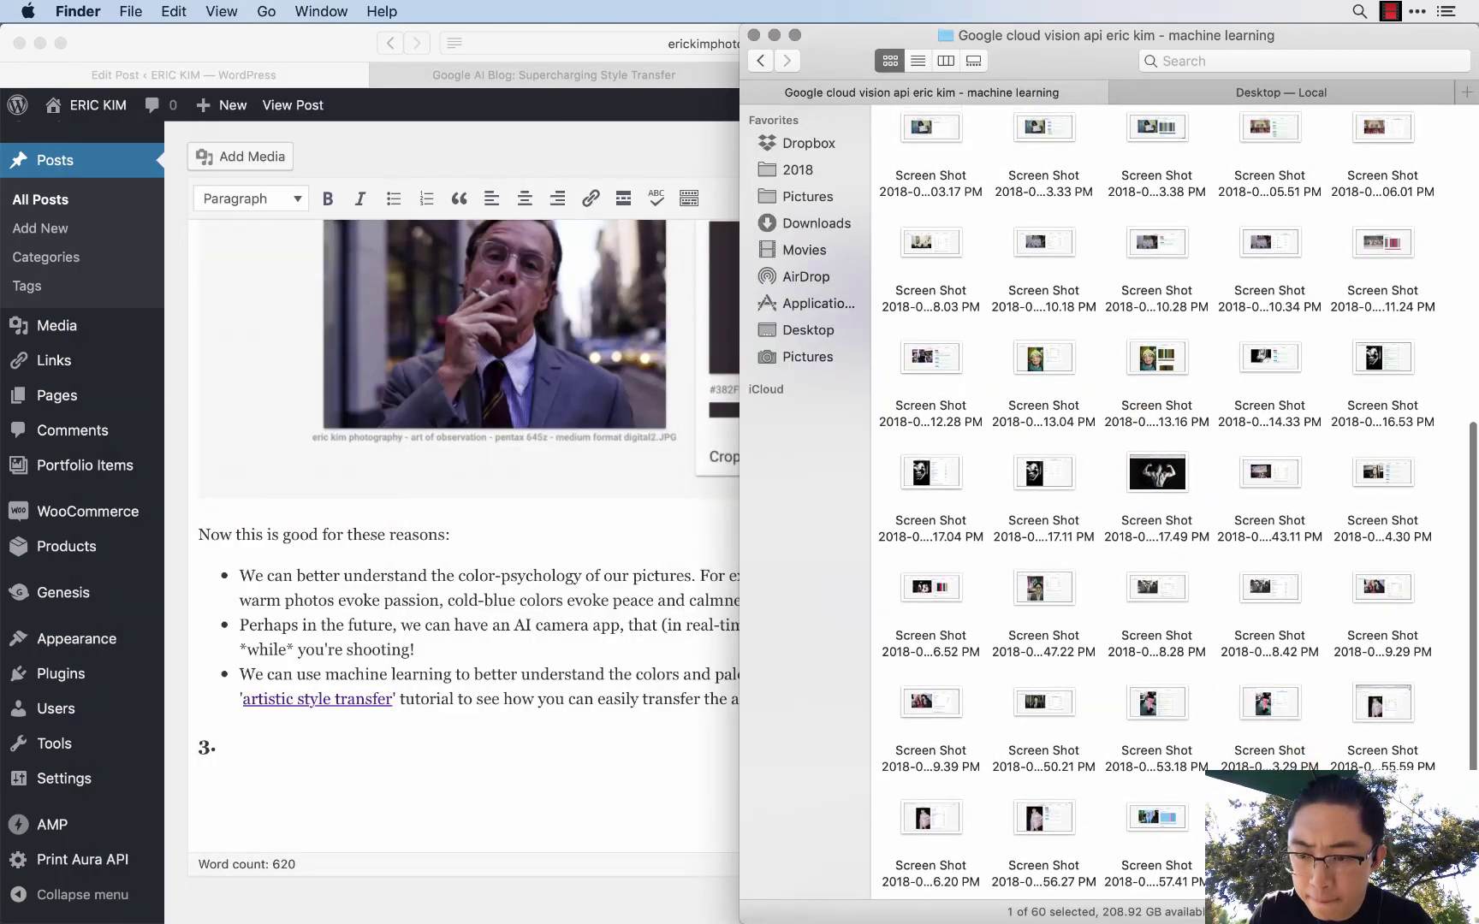
key(space)
key(space)
key(Left)
key(space)
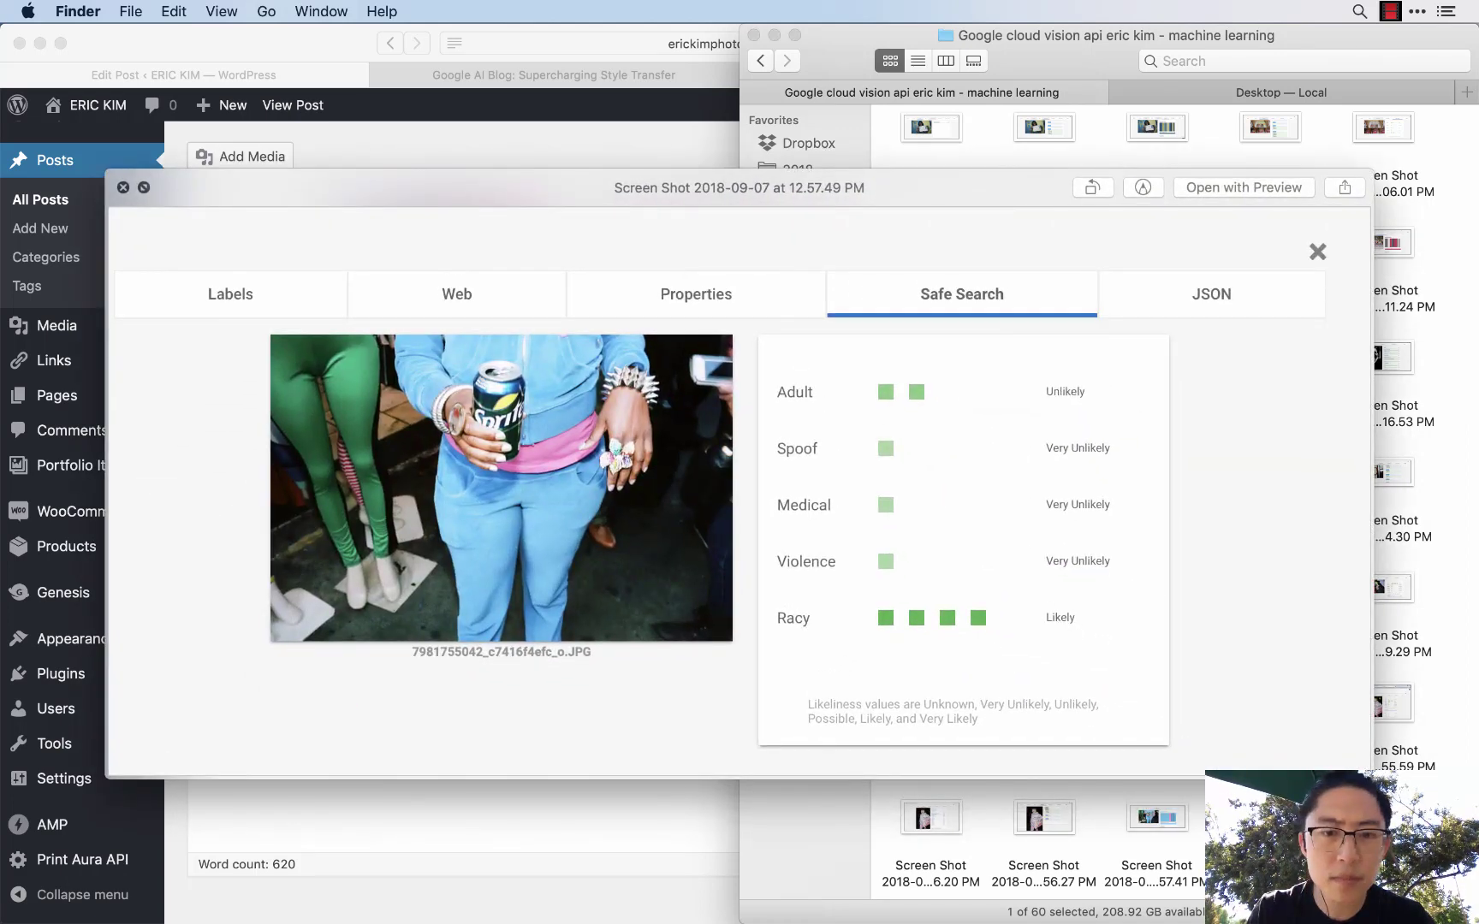
key(space)
- Complete the post's last heading as "3. Ethical questions" and add the line "Google has a category of certain images which they call 'racy':" below it
click(311, 749)
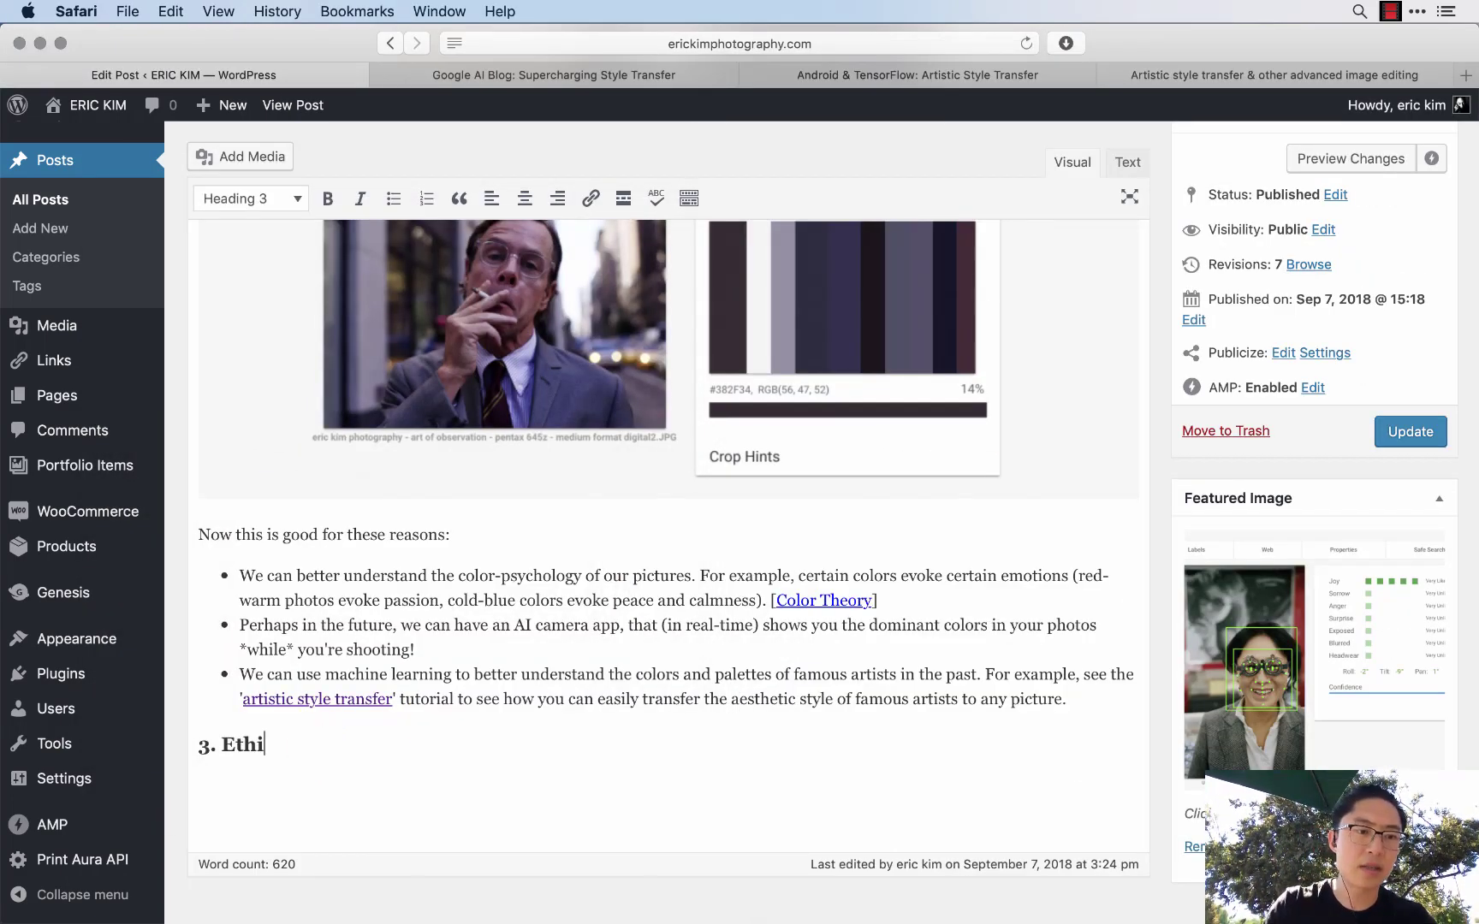
key(Return)
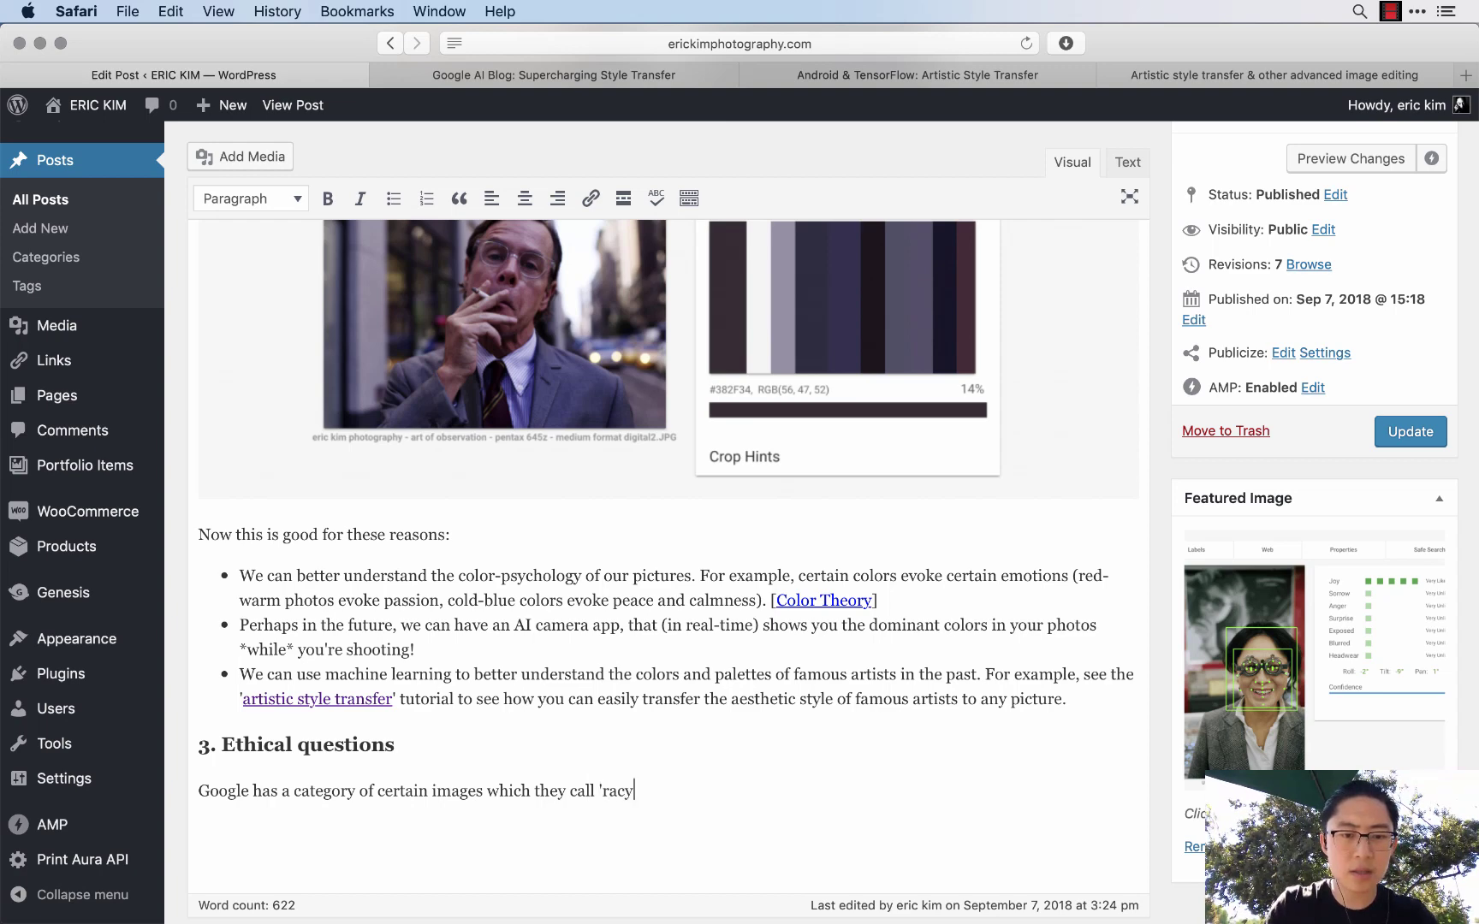
text(:)
key(Return)
- Upload the Finder file "Screen Shot 2018-09-07 at 12.57.49 PM" to a new line under the "3. Ethical questions" heading
click(403, 701)
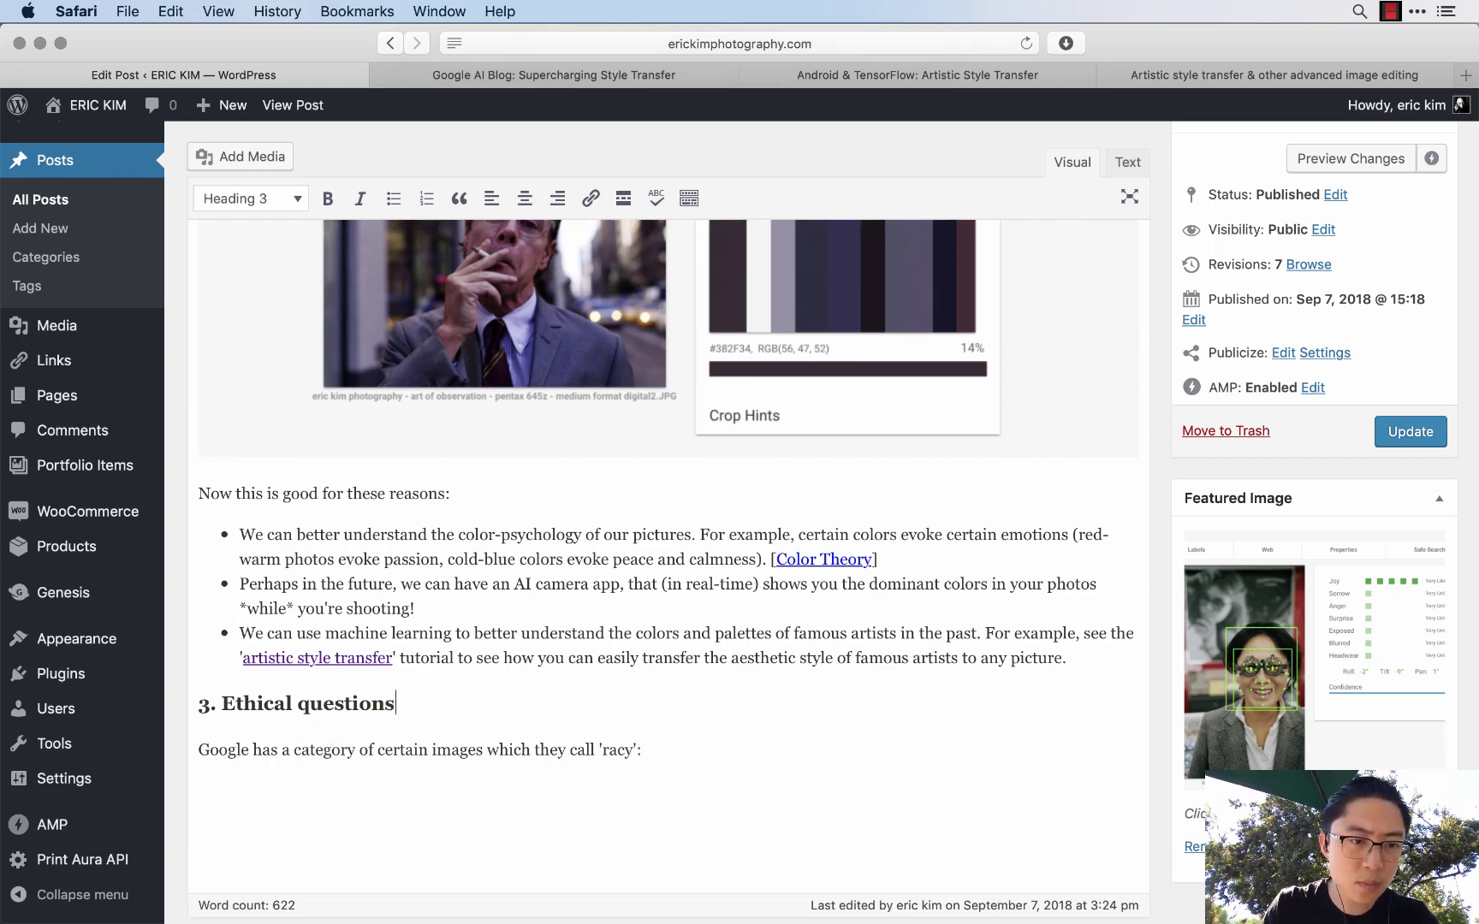
key(Return)
key(super+Tab)
drag(931, 817, 522, 753)
key(space)
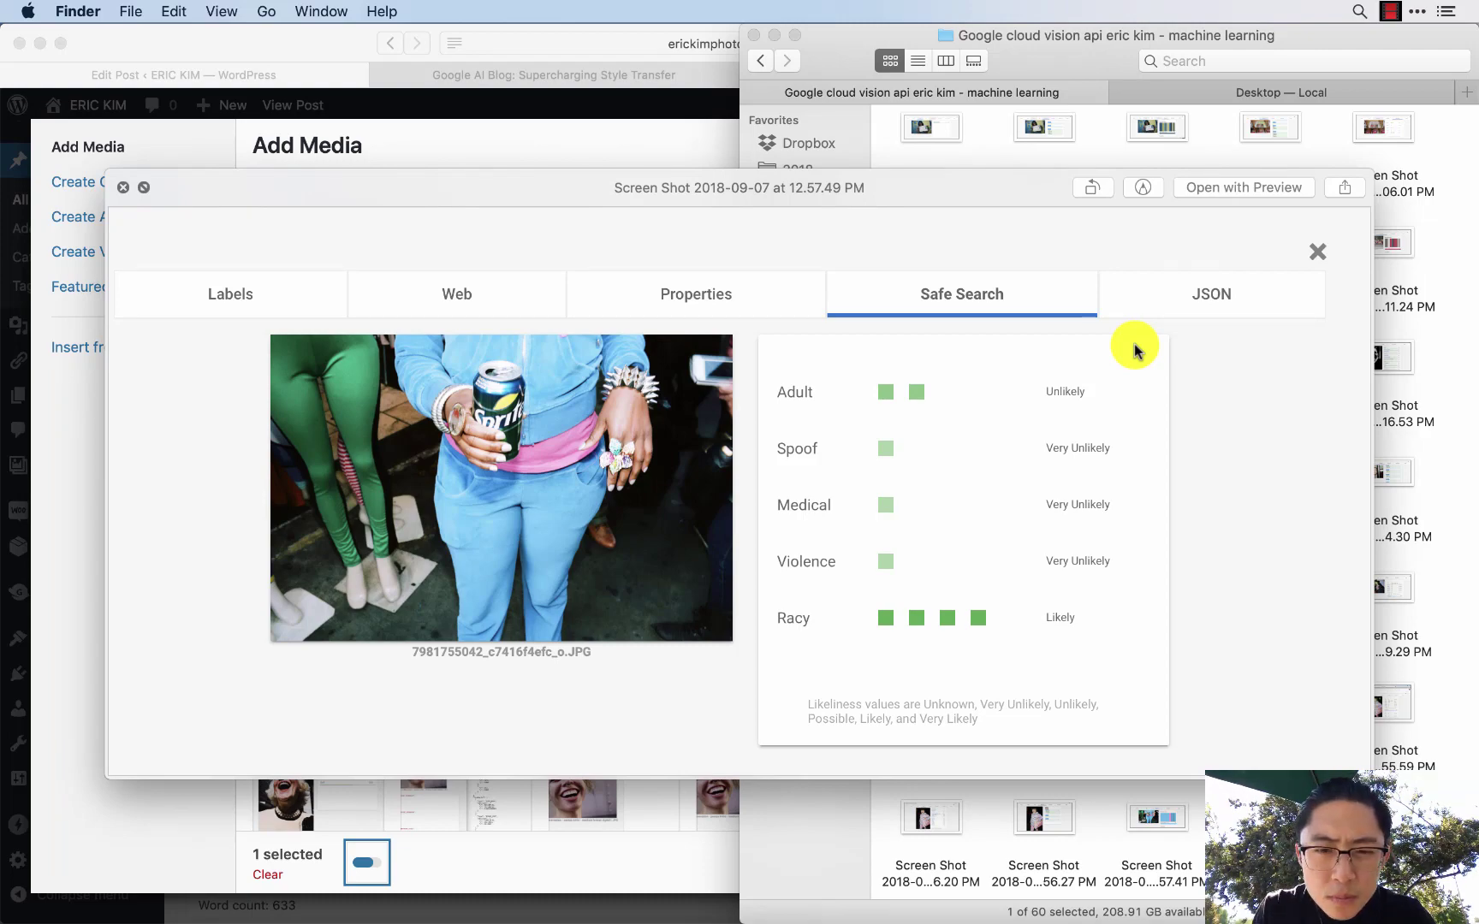
key(space)
- Look up "racy" on Wiktionary in a new Safari tab and read its English adjective definitions
key(super+Tab)
key(super+t)
text(wik)
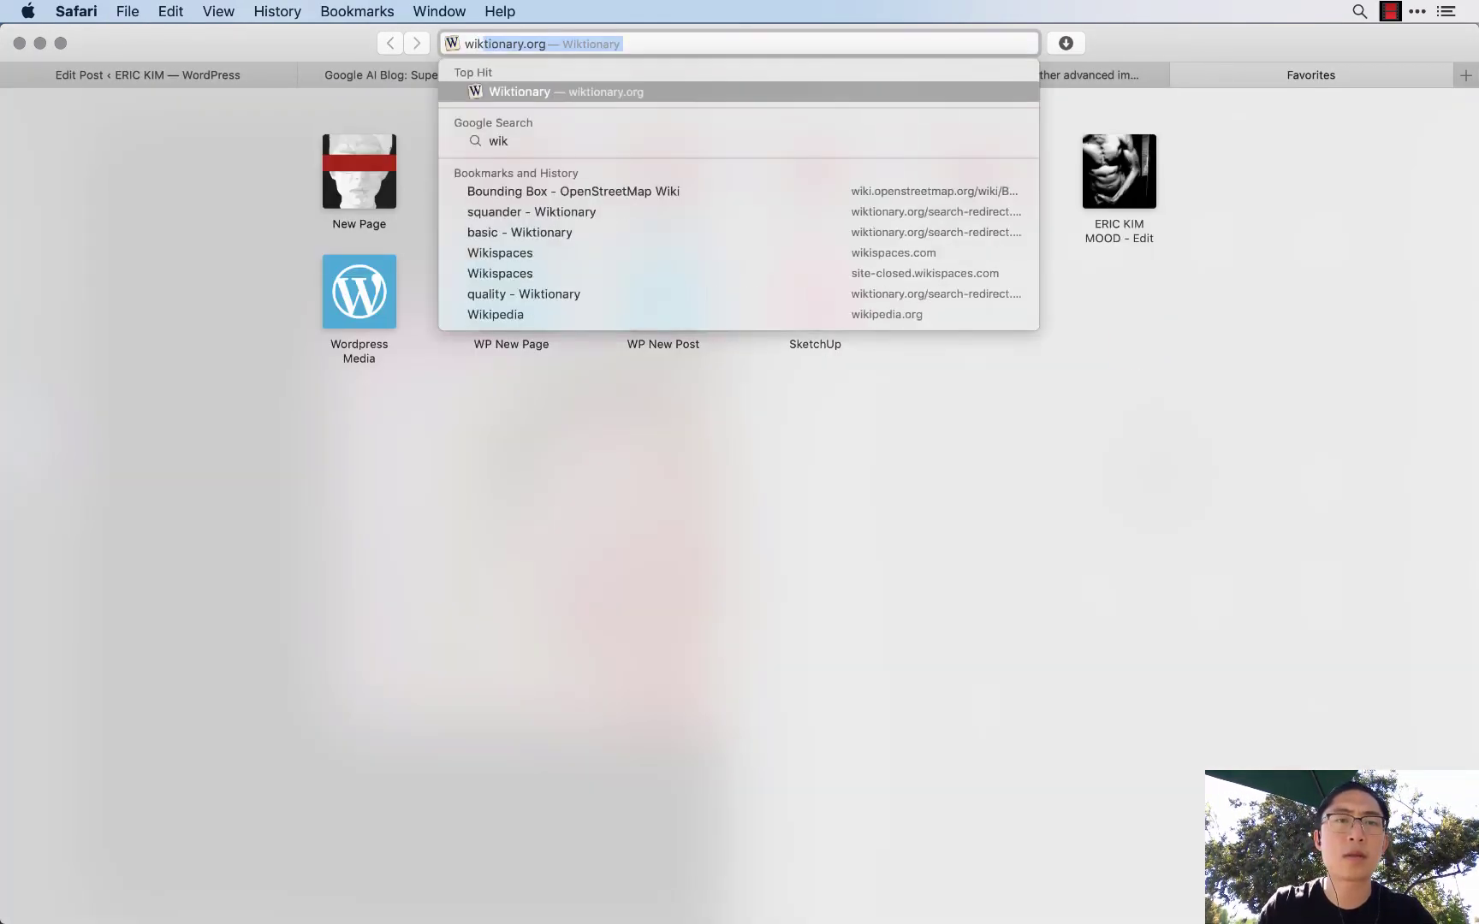
key(Return)
text(racy)
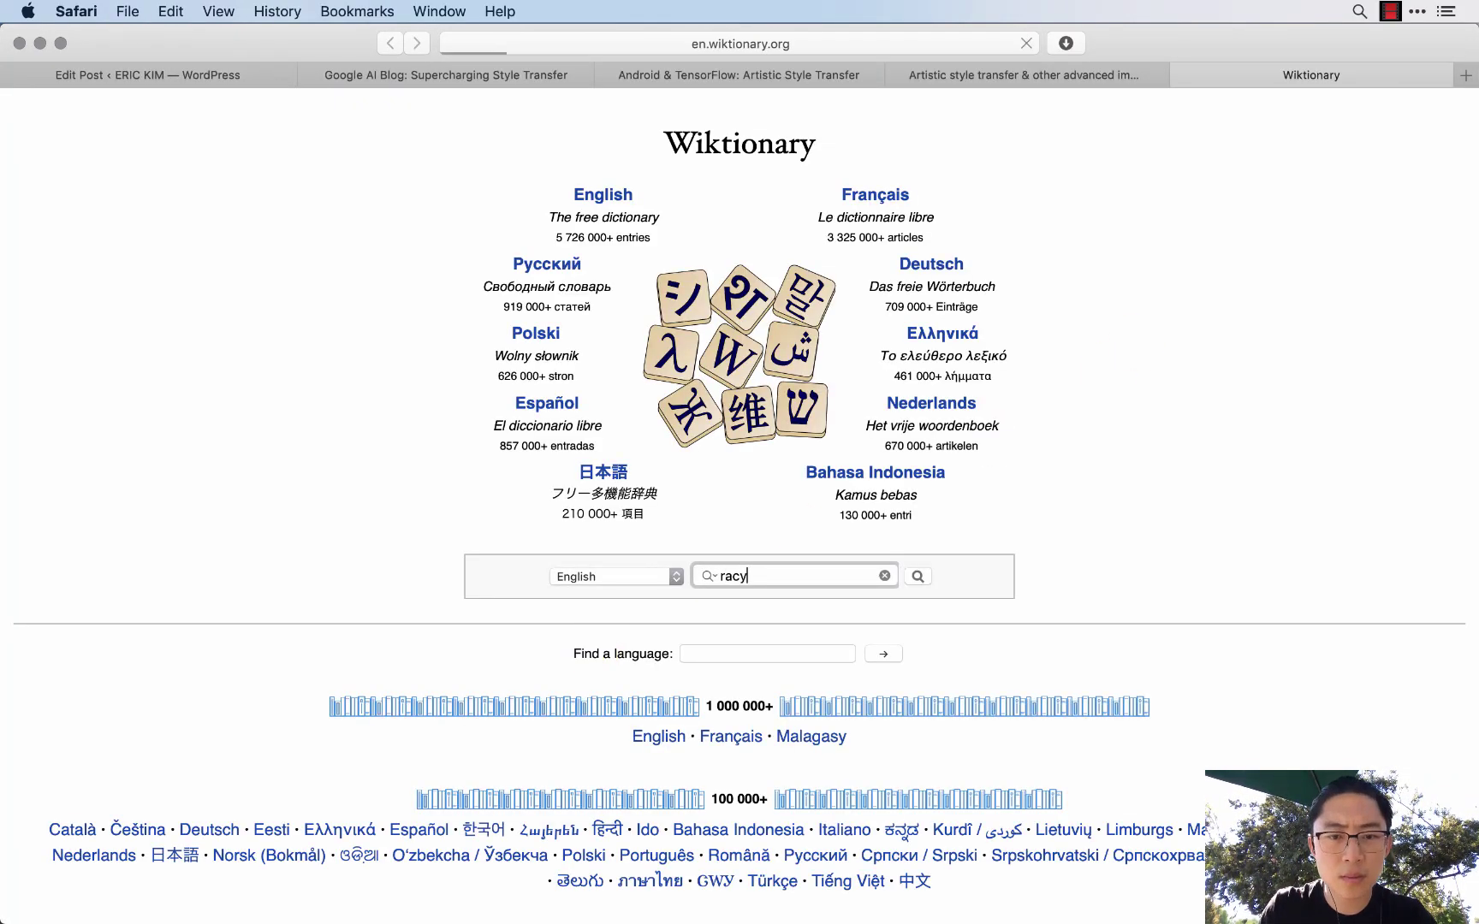
key(Return)
scroll(528, 478, down, 3)
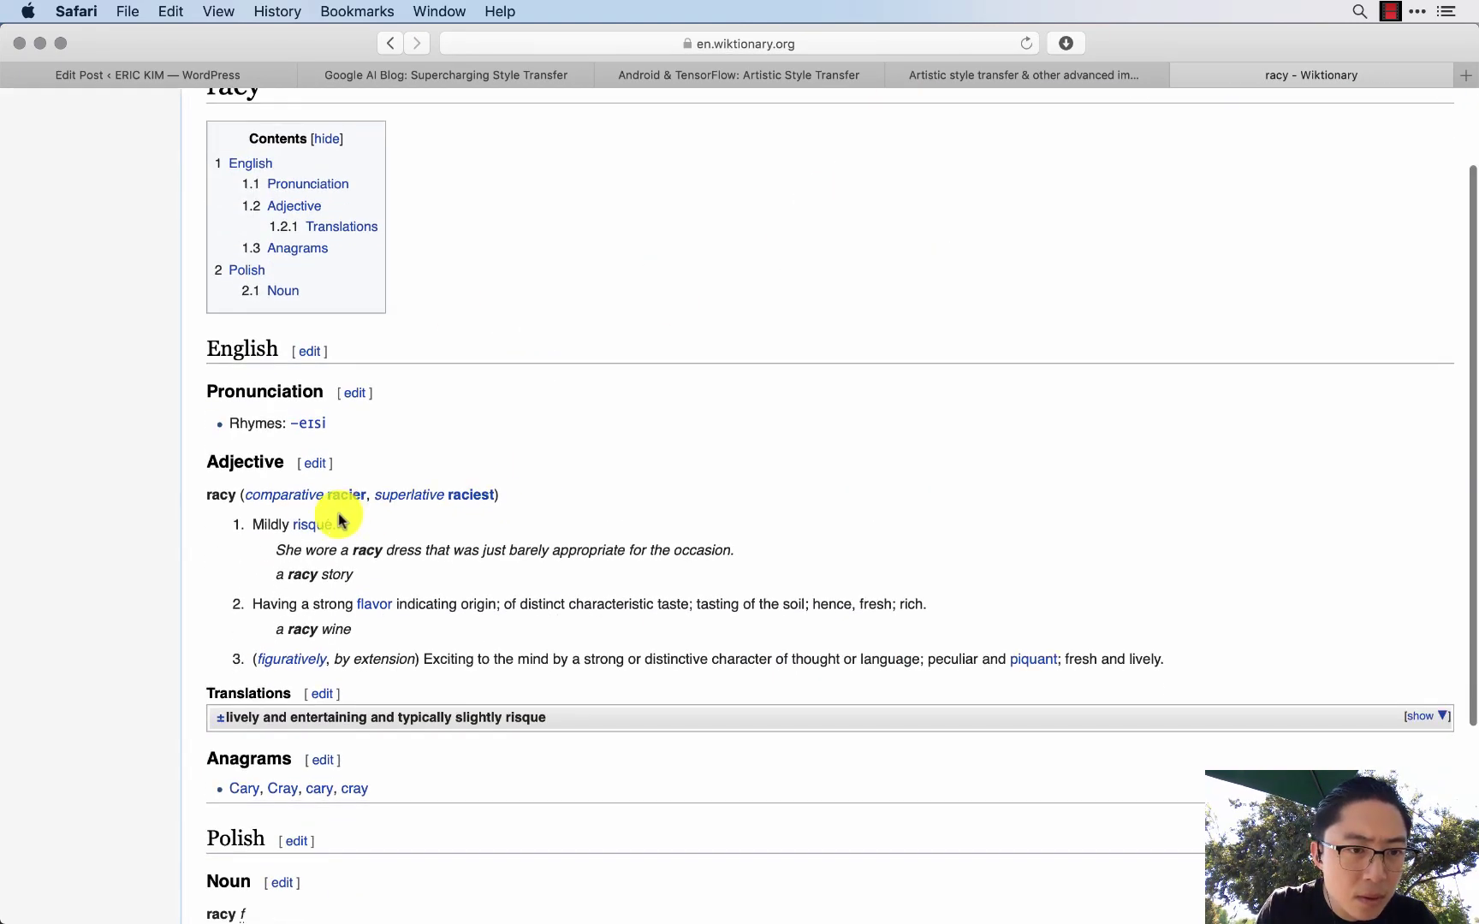
- Open the linked "risqué" entry, close the "racy" entry, read the definition and copy the page address
super+click(337, 520)
scroll(670, 530, down, 1)
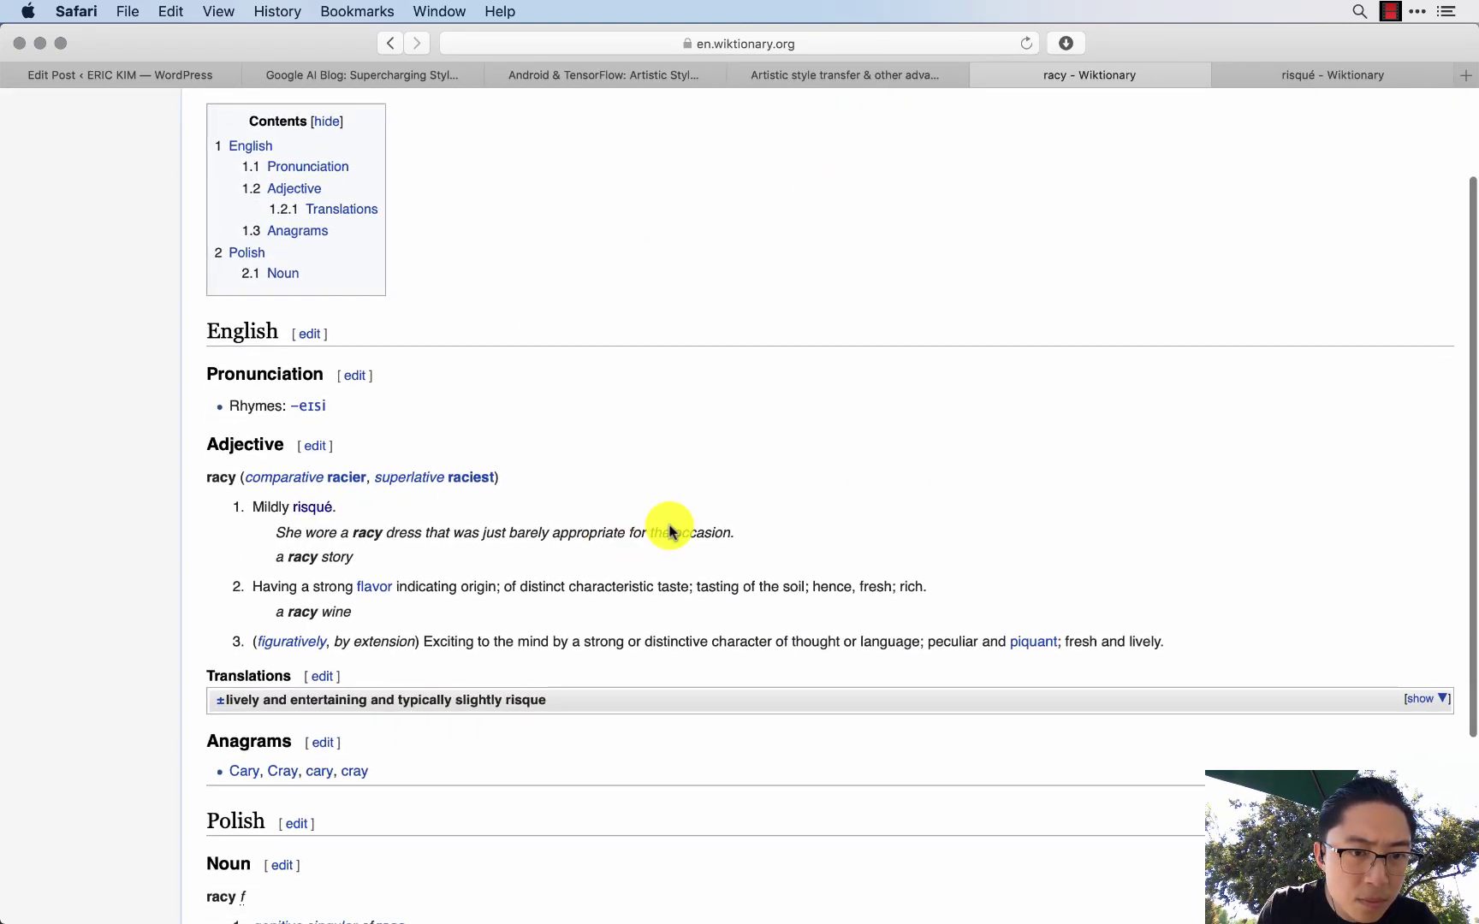
key(super+w)
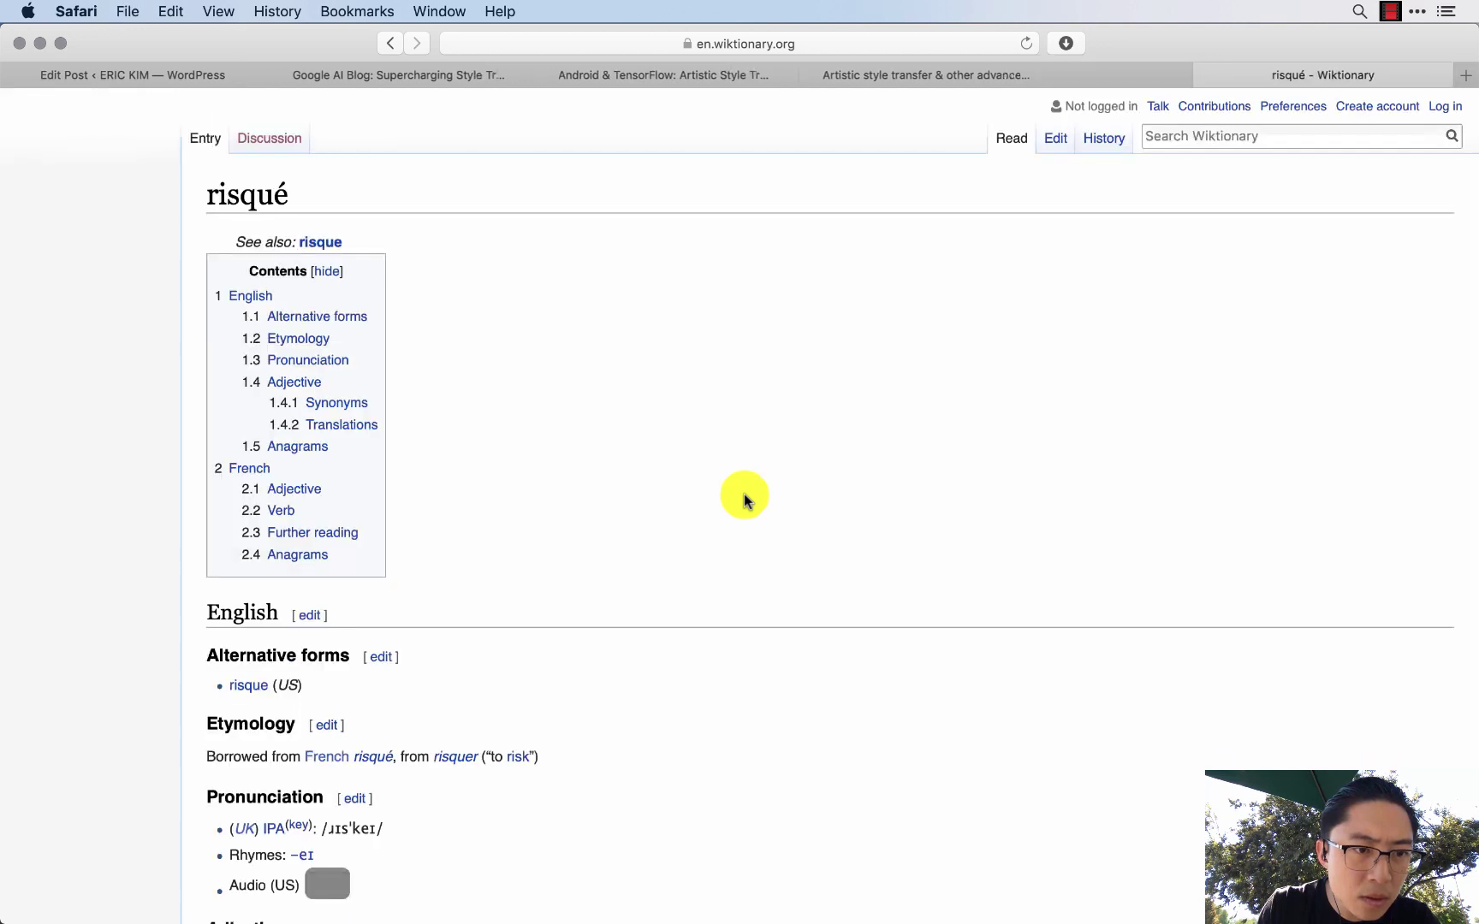
scroll(720, 544, down, 8)
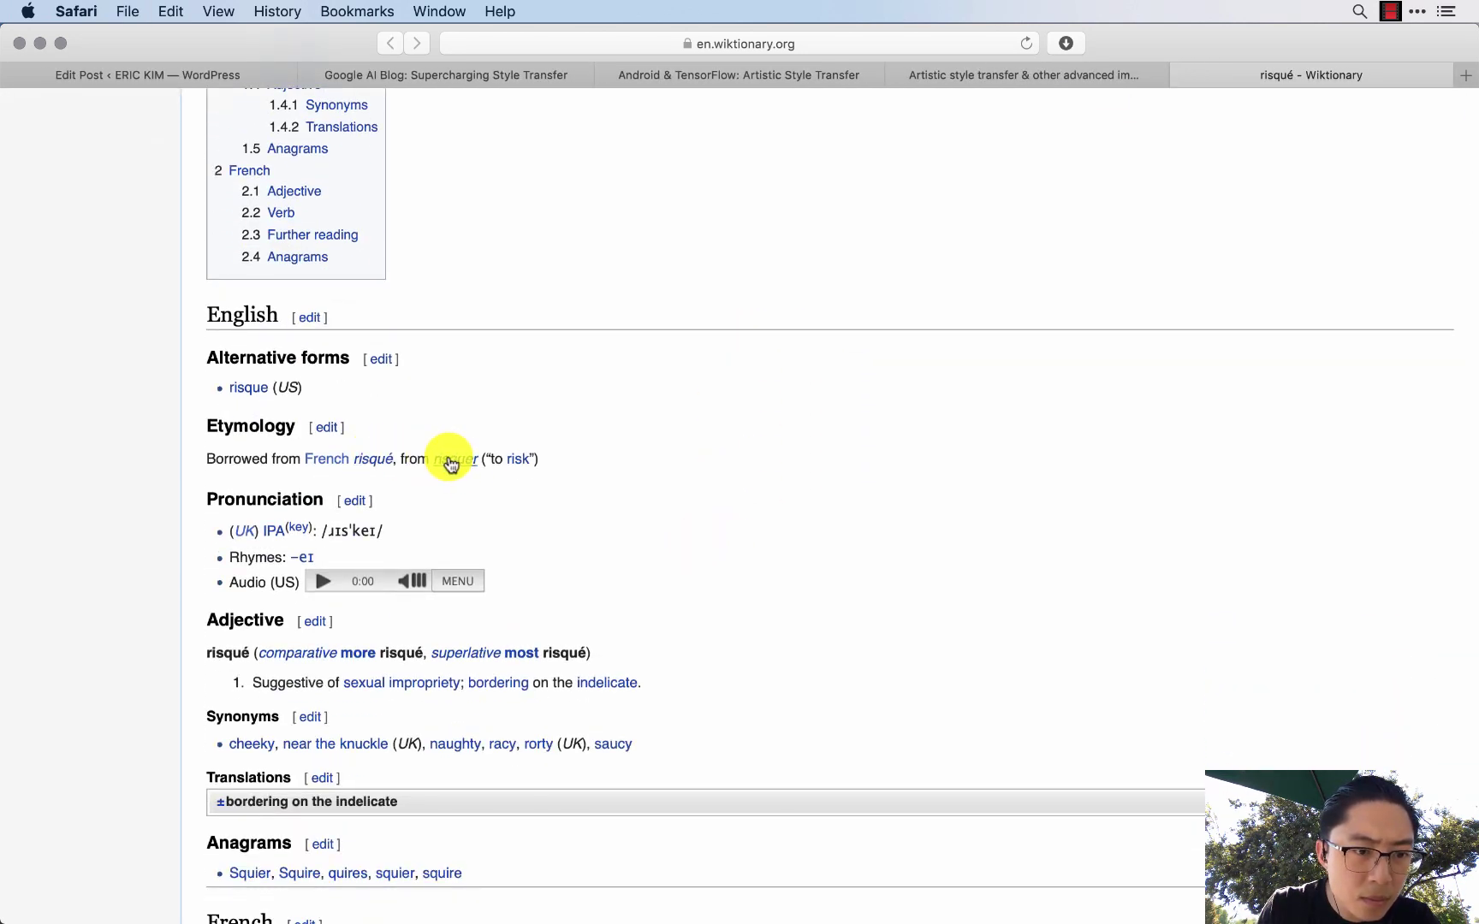
scroll(721, 463, up, 5)
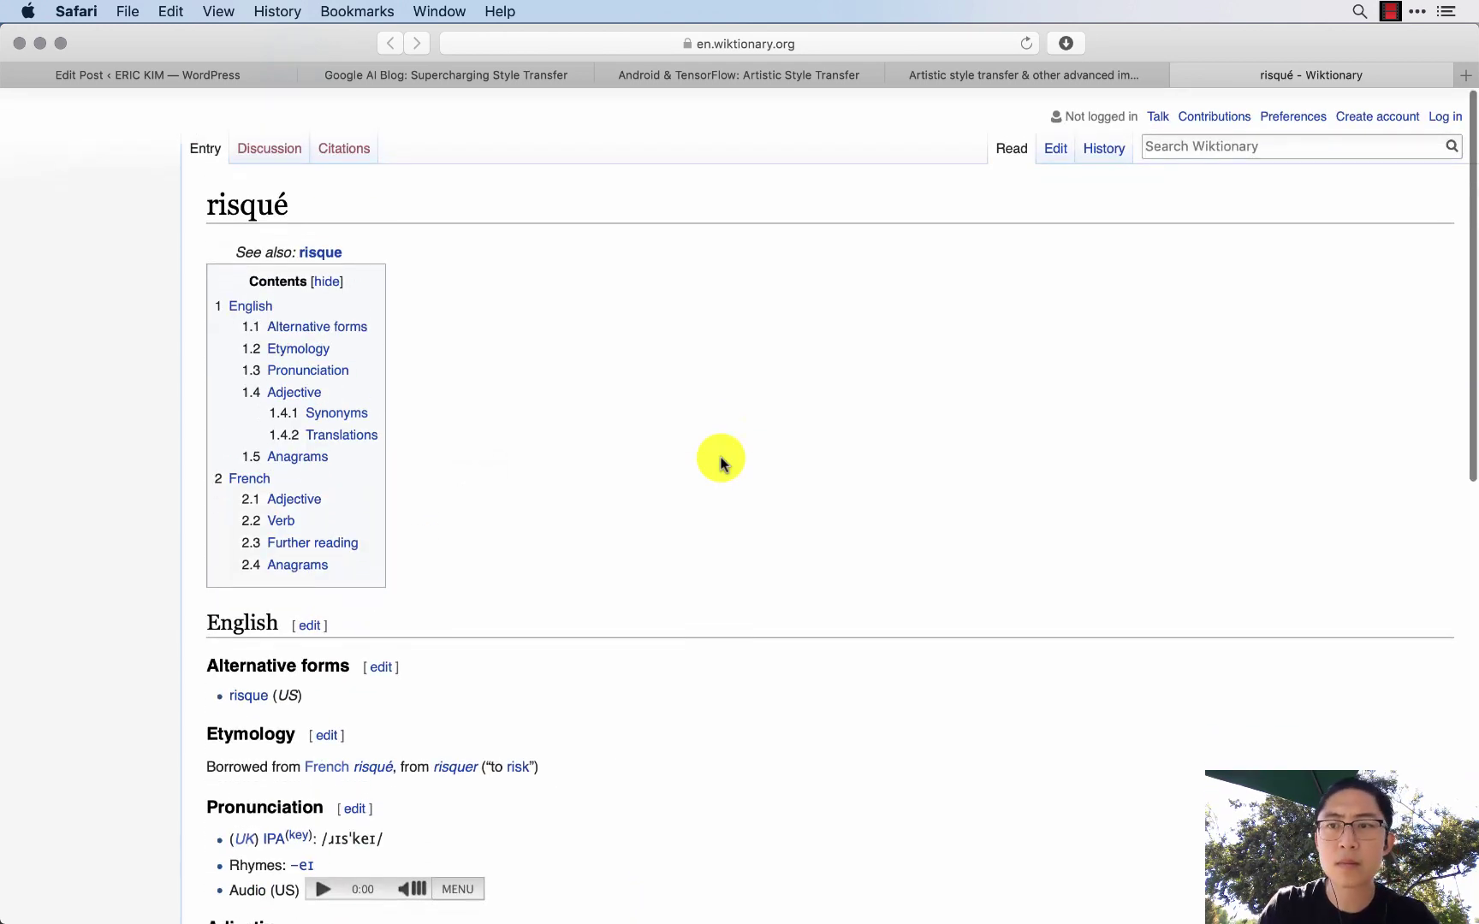
key(super+l)
key(super+c)
key(ctrl+Tab)
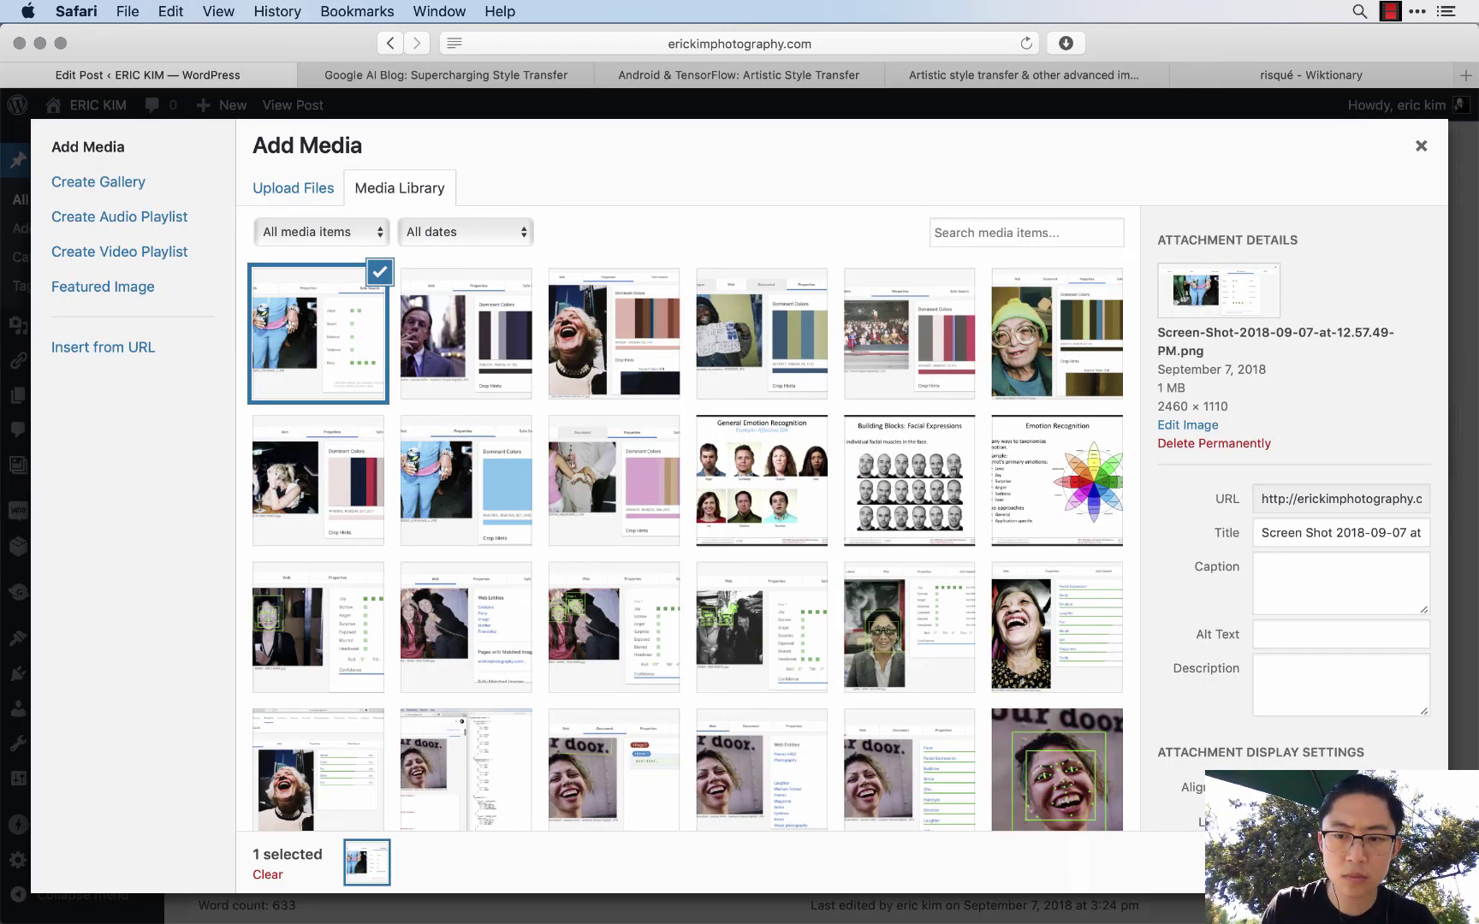
- Insert the uploaded Safe Search screenshot into the post and end the 'racy' line with ". The word means 'risqué' --"
click(1404, 868)
scroll(568, 718, down, 5)
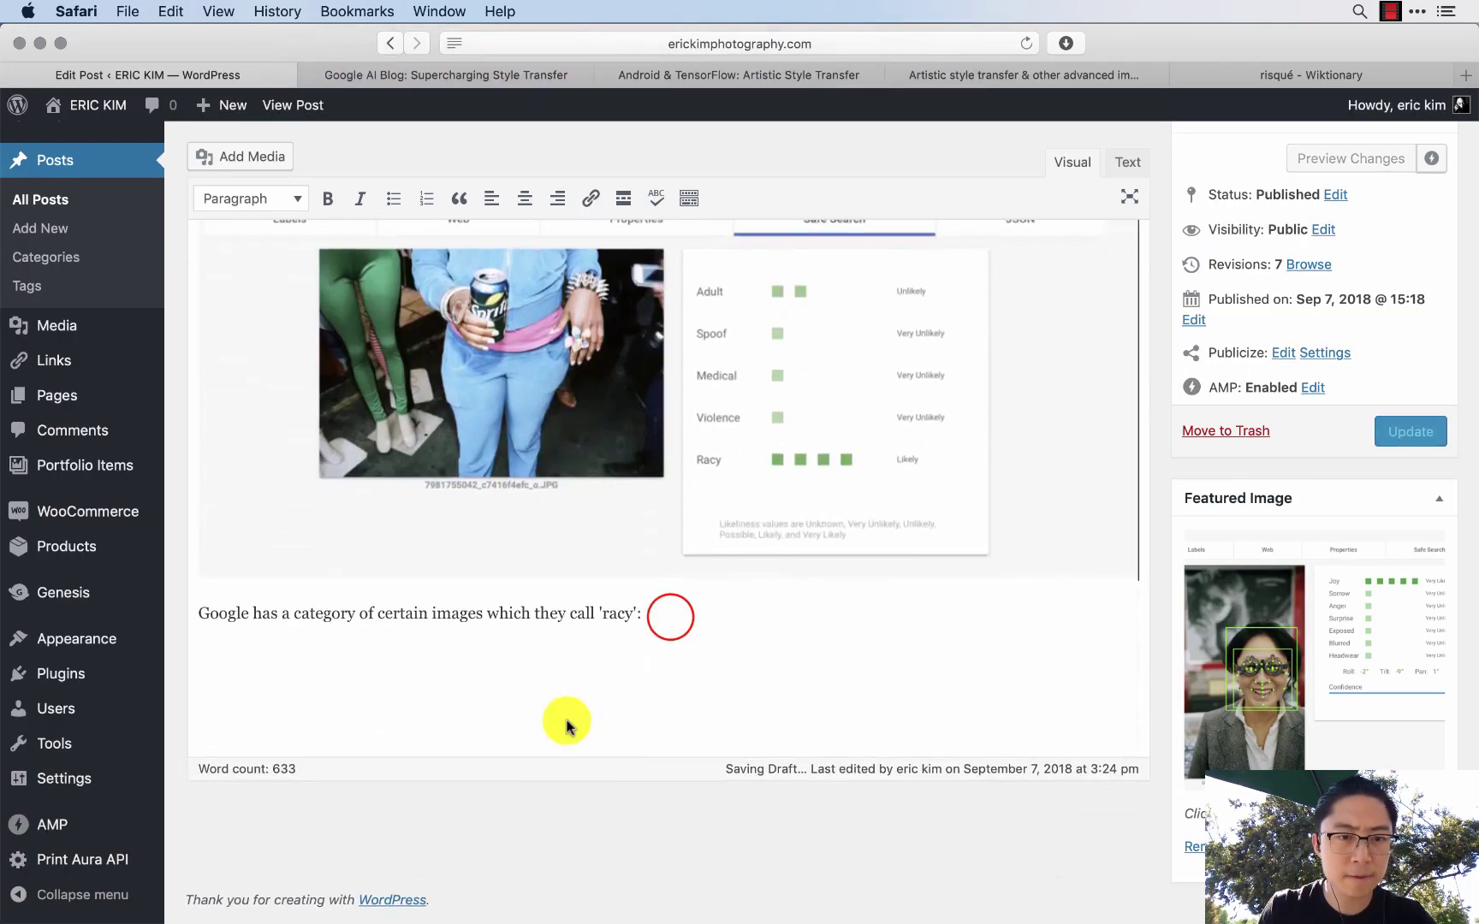
click(670, 617)
key(BackSpace)
key(BackSpace)
text(. The word means 'risqué' --)
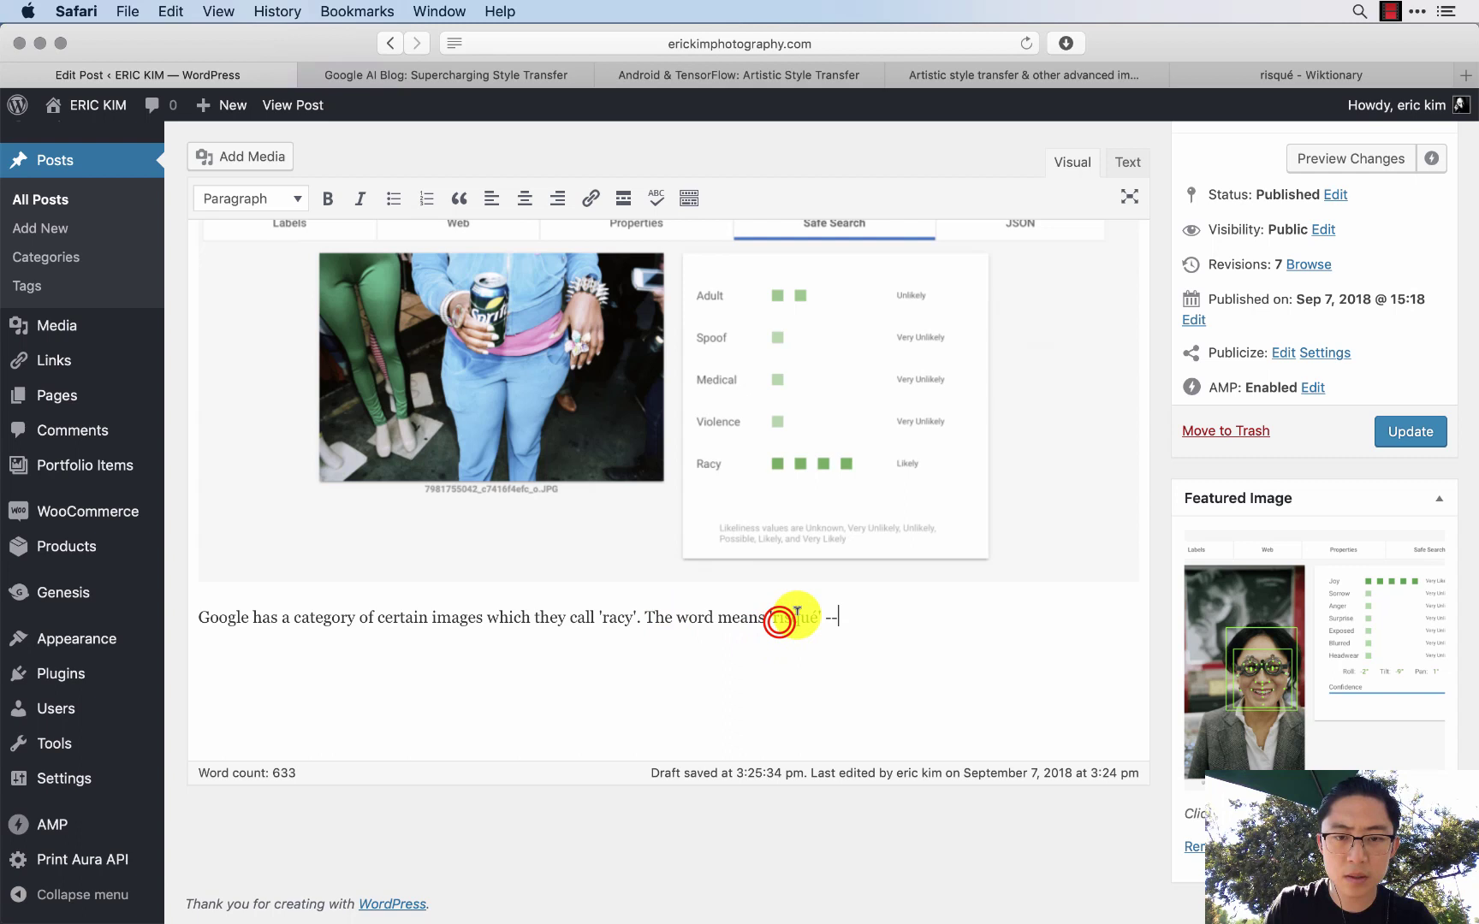
- Link the word "risqué" in the paragraph to the copied Wiktionary address
double_click(779, 618)
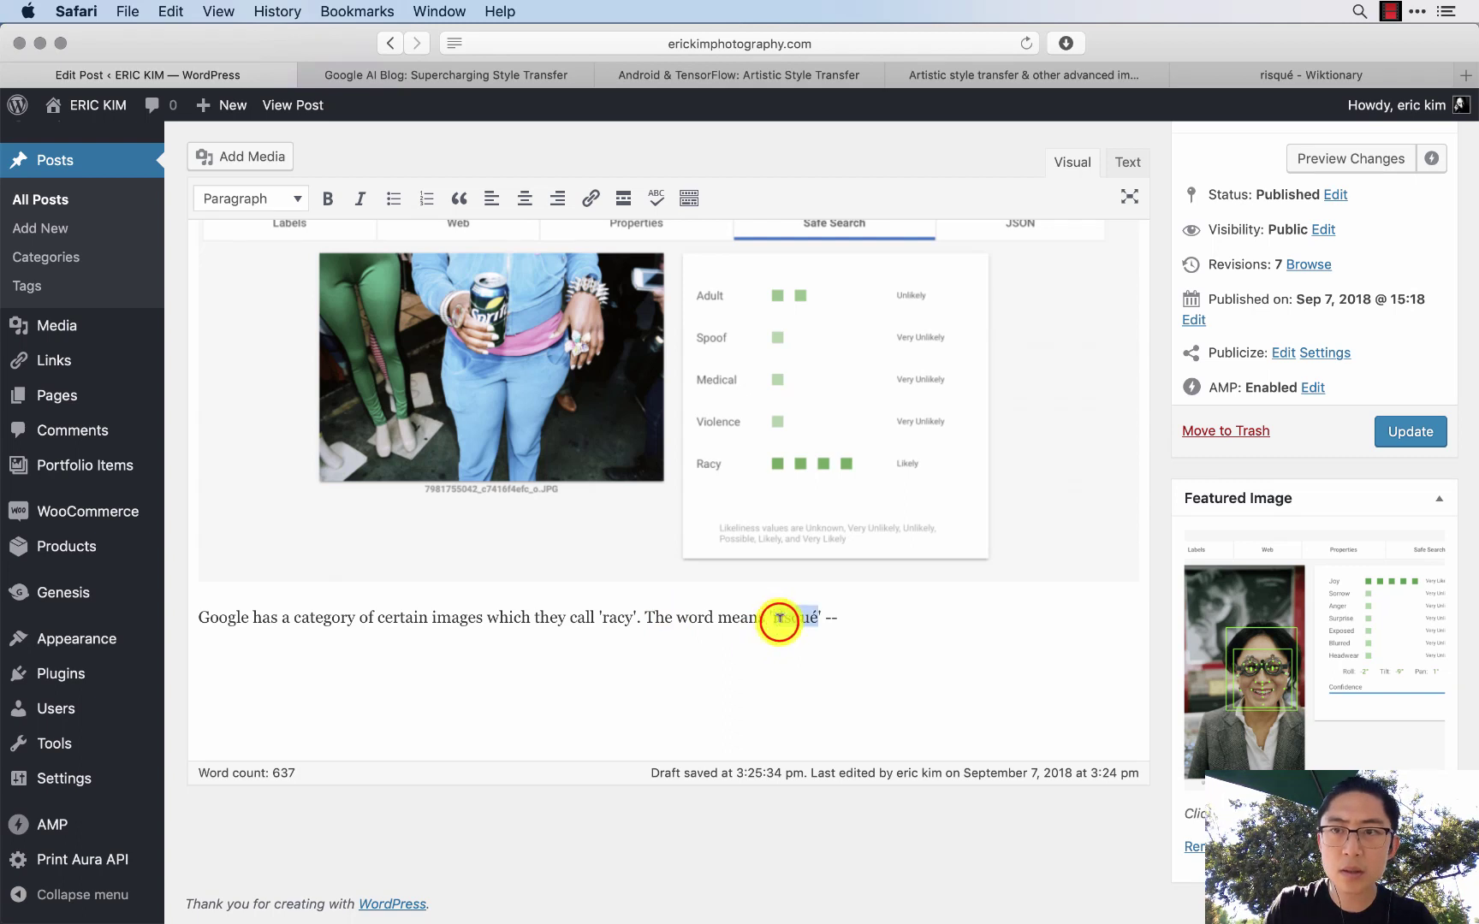
key(super+k)
key(super+v)
key(Return)
- End the paragraph with "or:" and add the quote line "> The potential risk that the photograph might upset/offend someone."
key(End)
key(Return)
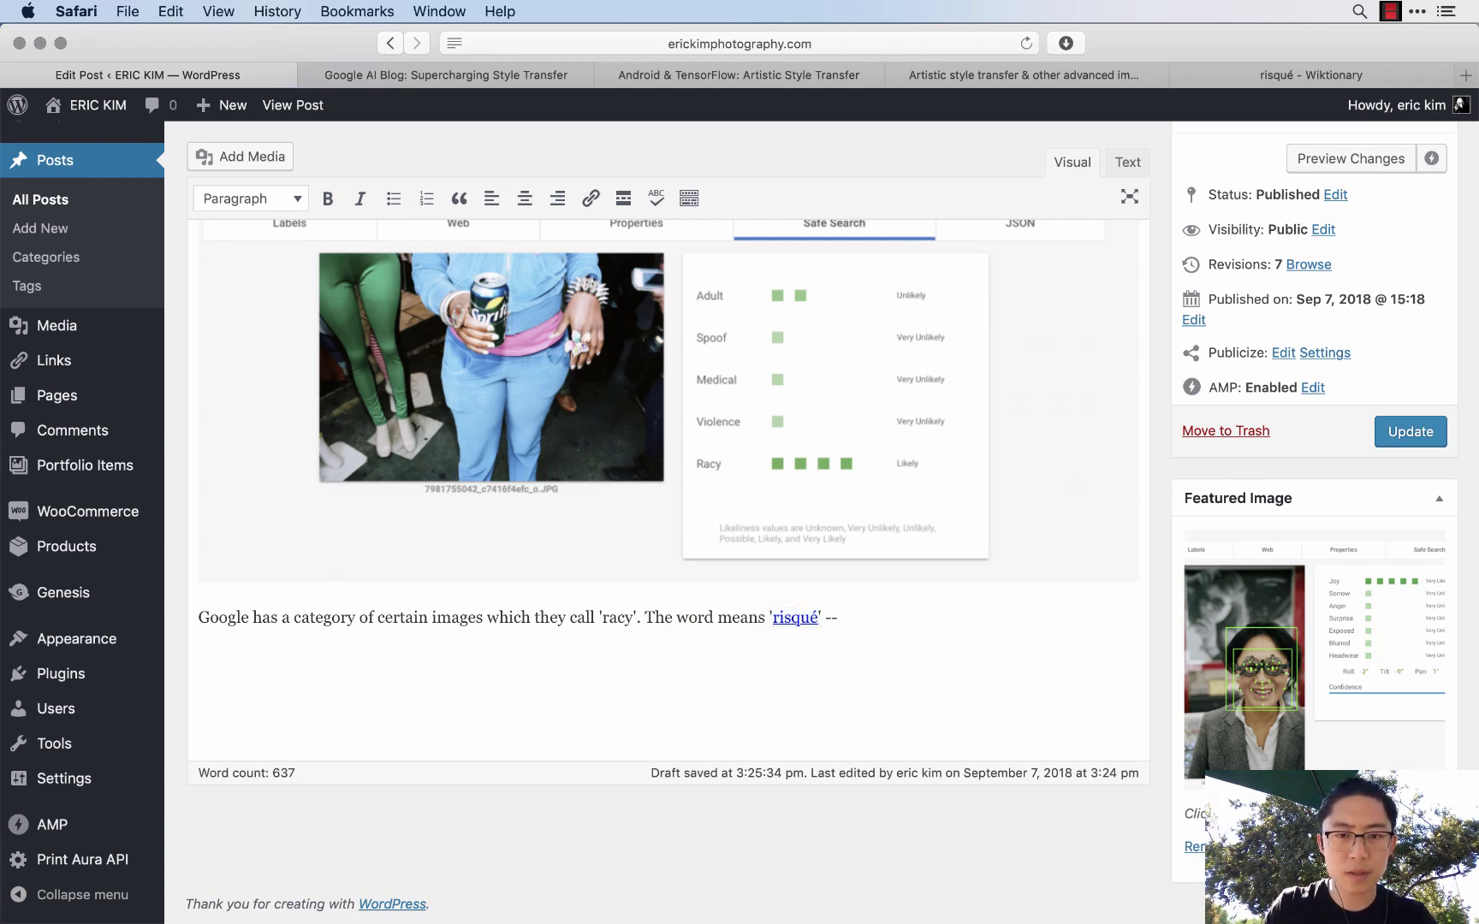
key(BackSpace)
text(or:)
key(Return)
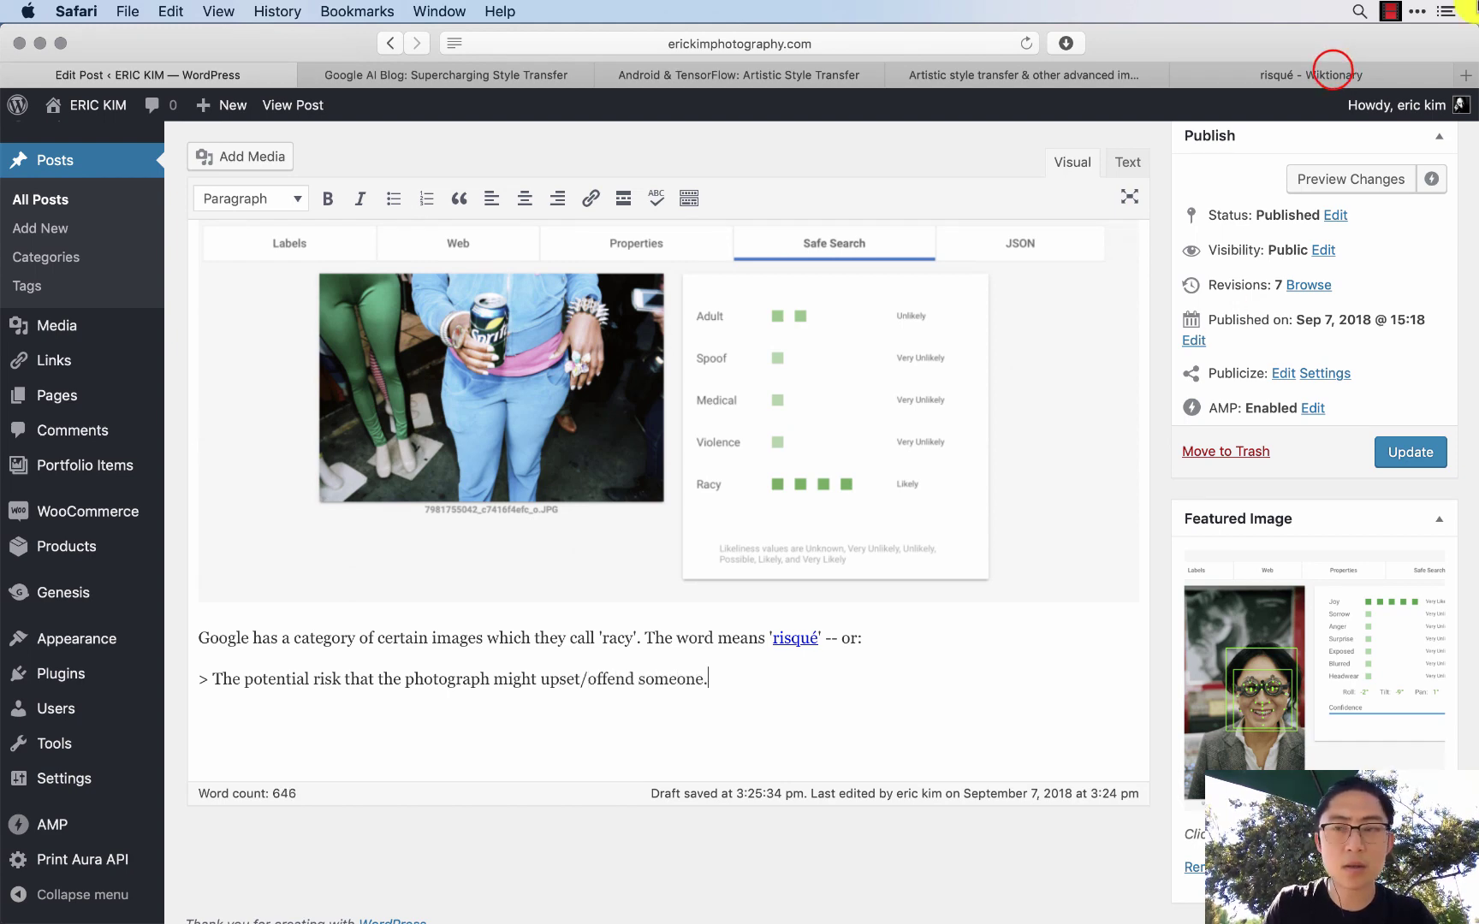
- Recheck the "risqué" definition on Wiktionary, add "(generally sexual)" to the end of the quote line and turn it into a blockquote
click(1332, 72)
scroll(611, 584, down, 3)
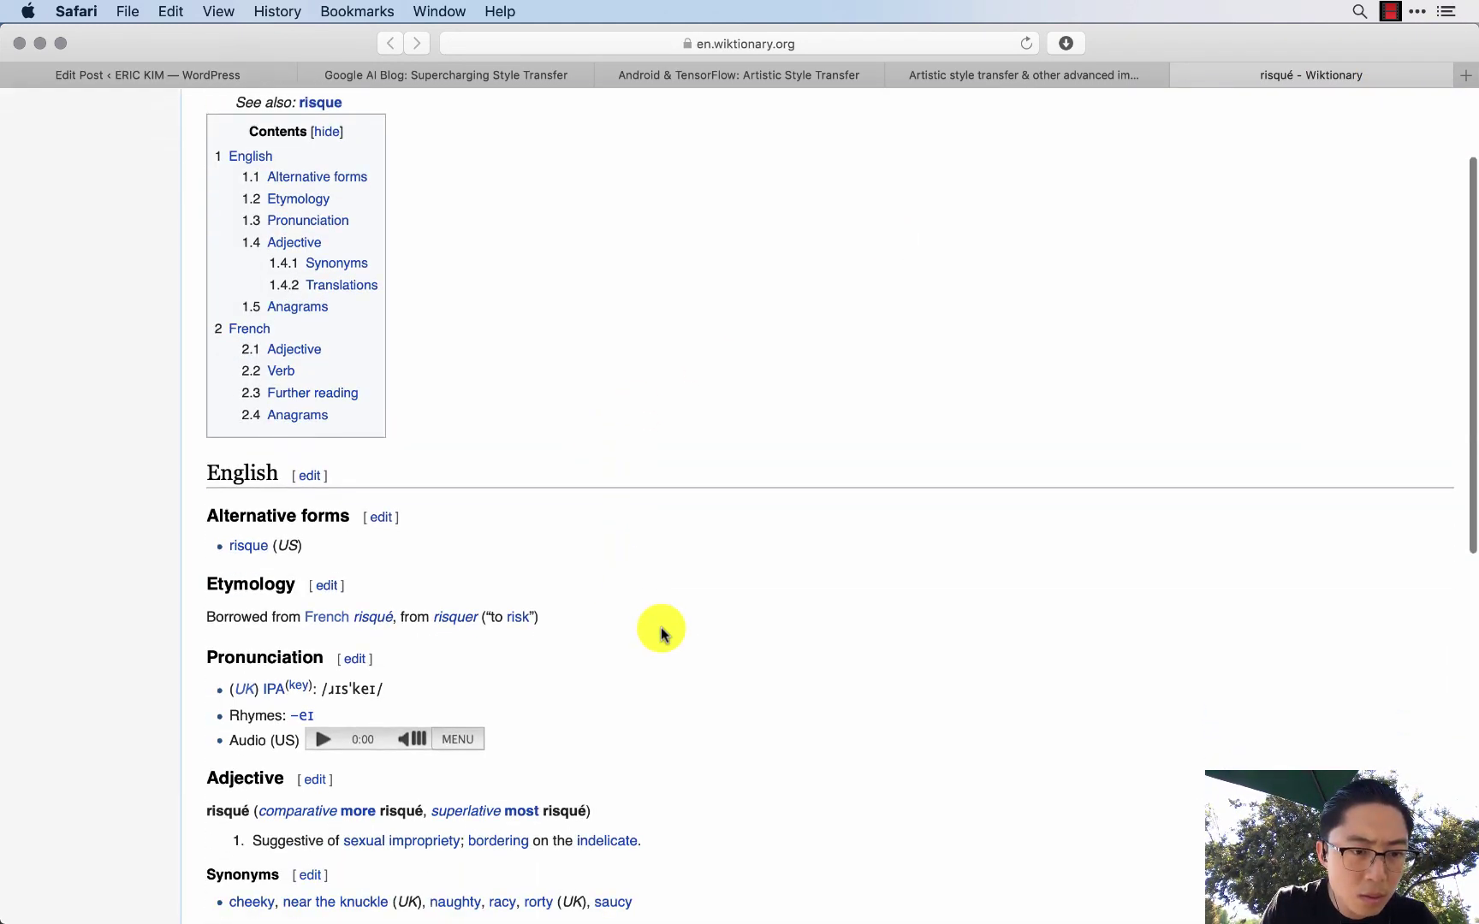
scroll(660, 631, down, 1)
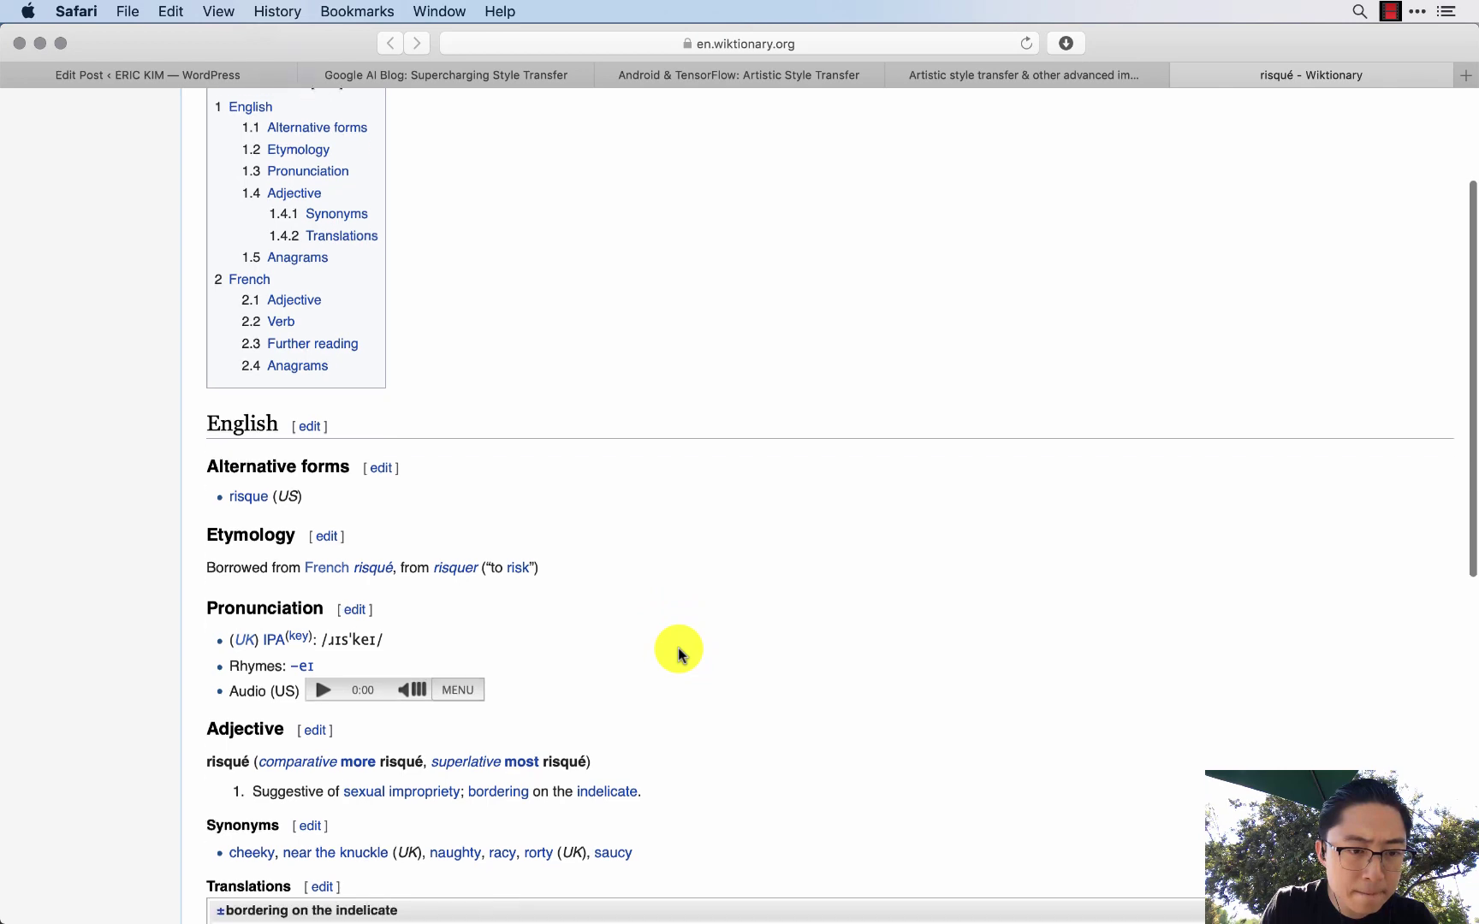
key(ctrl+Tab)
text(()
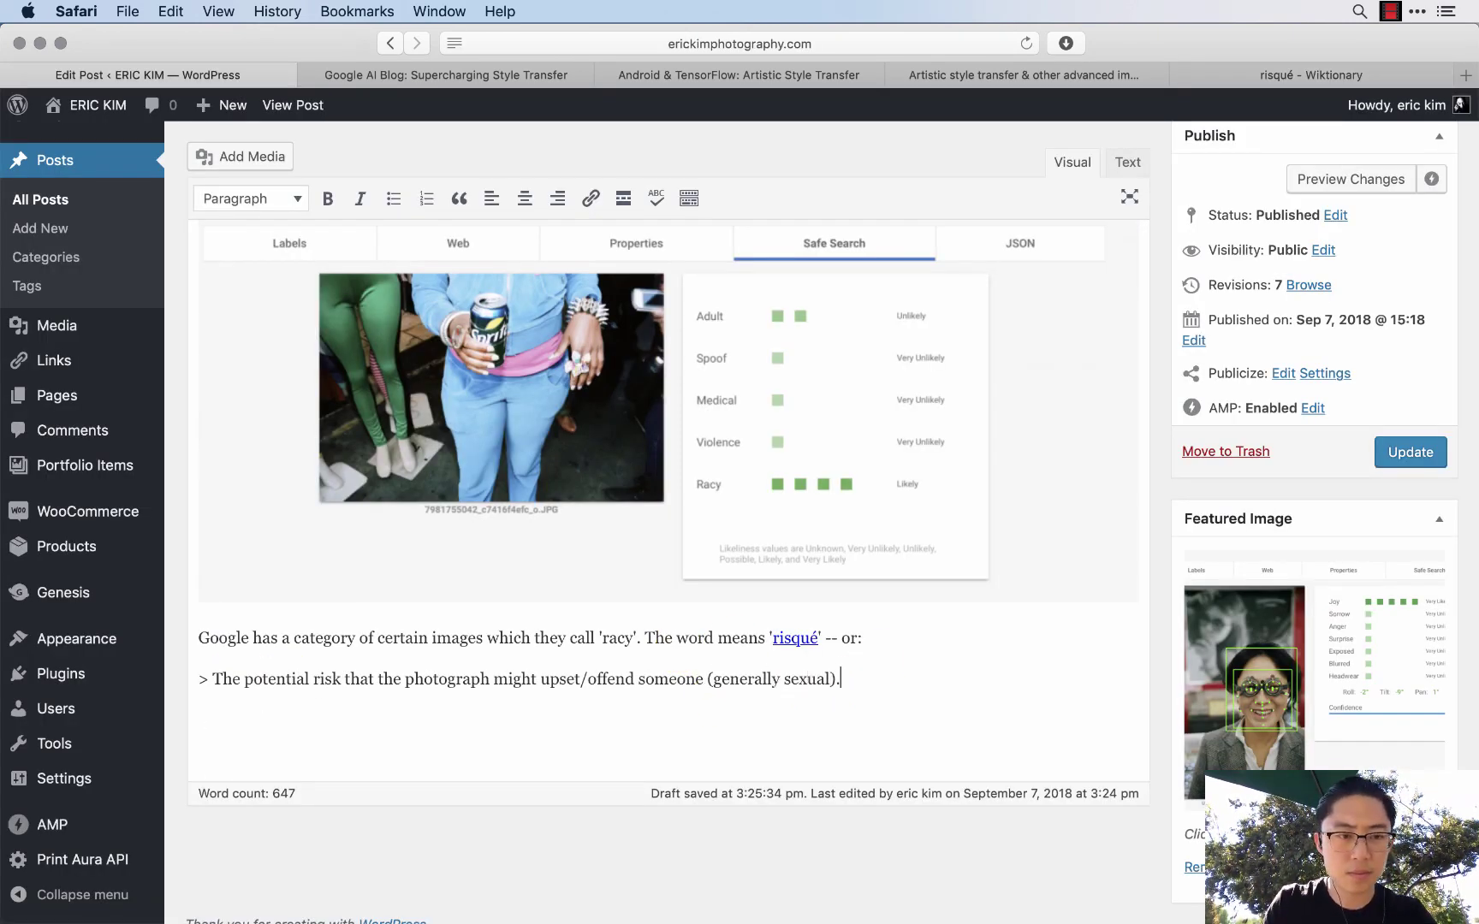
key(Return)
- Preview the last screenshots in the Finder folder to look for another Safe Search example
key(super+Tab)
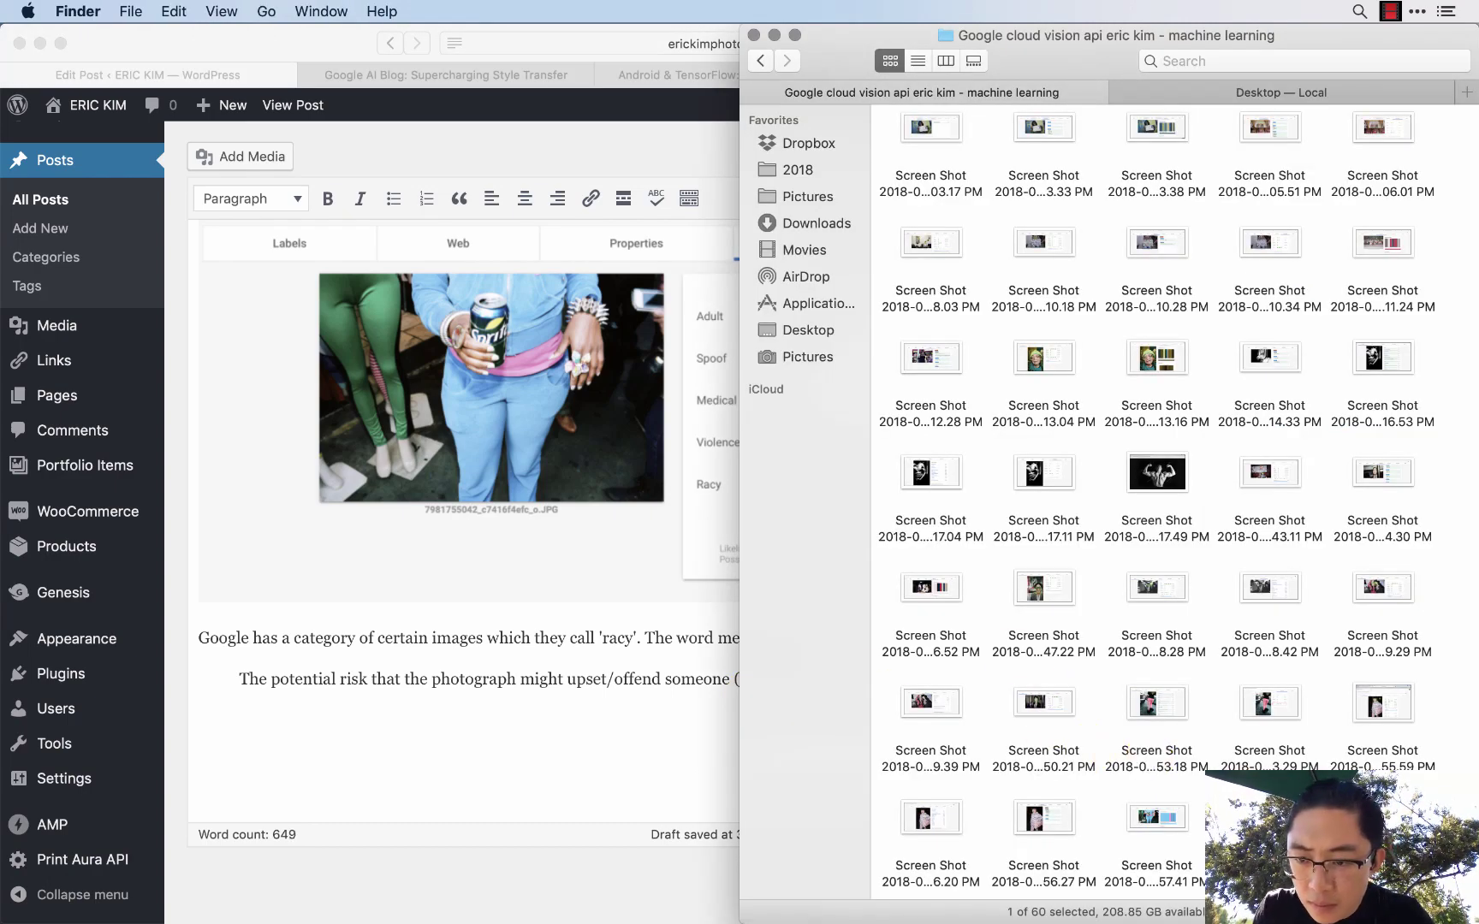
scroll(1180, 513, down, 1)
scroll(1181, 514, up, 1)
click(1179, 813)
key(space)
key(space)
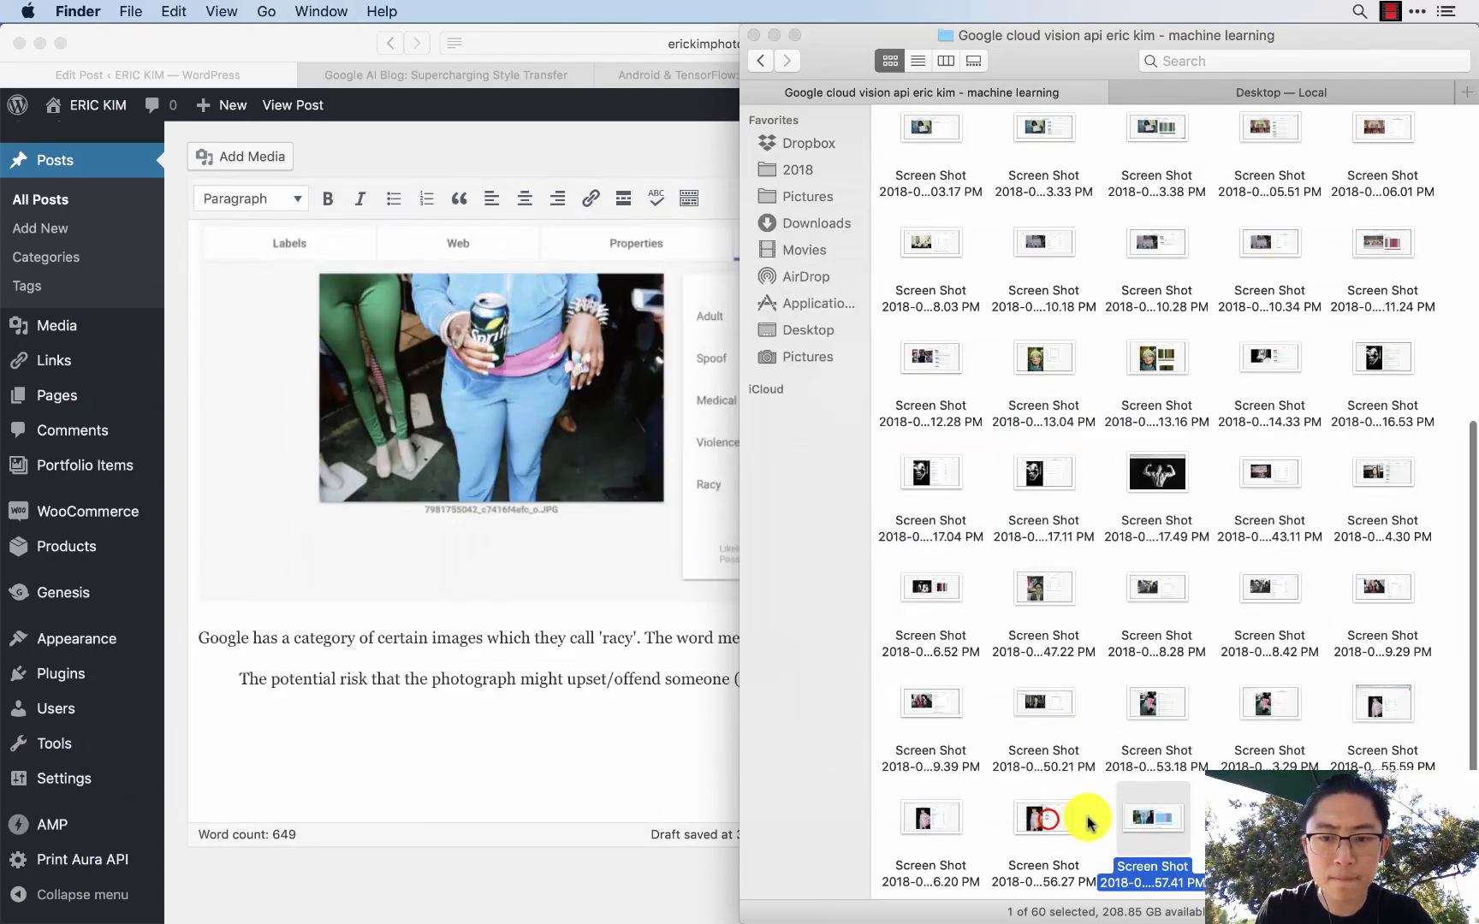
click(1043, 817)
key(space)
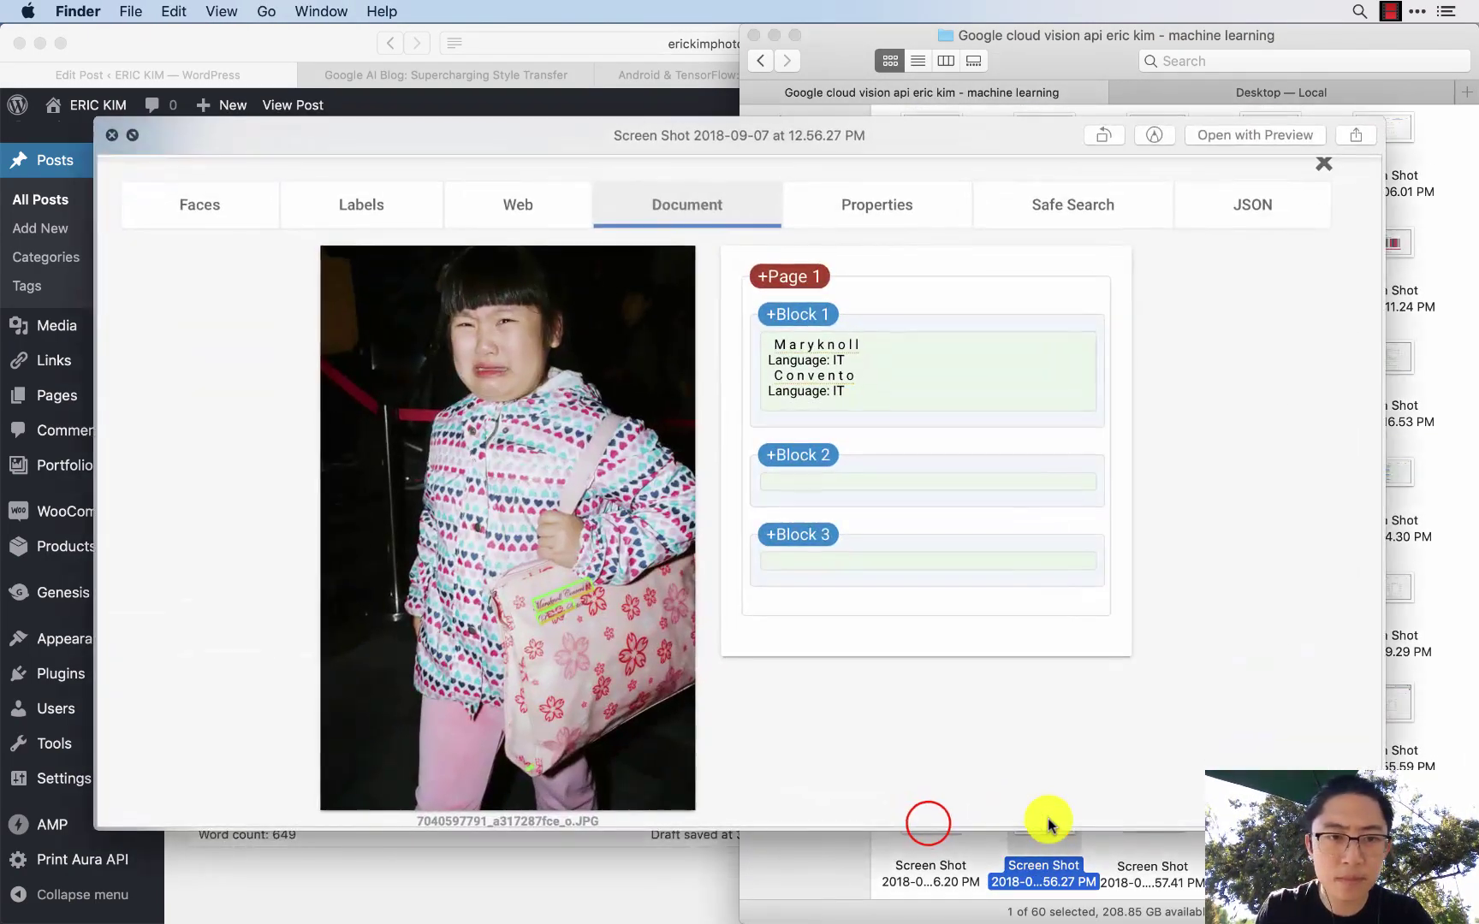
key(space)
click(928, 825)
- Add the paragraph "But if we look at the picture above, it is 'likely' to be 'RACY'. But... why?" below the blockquote
click(555, 764)
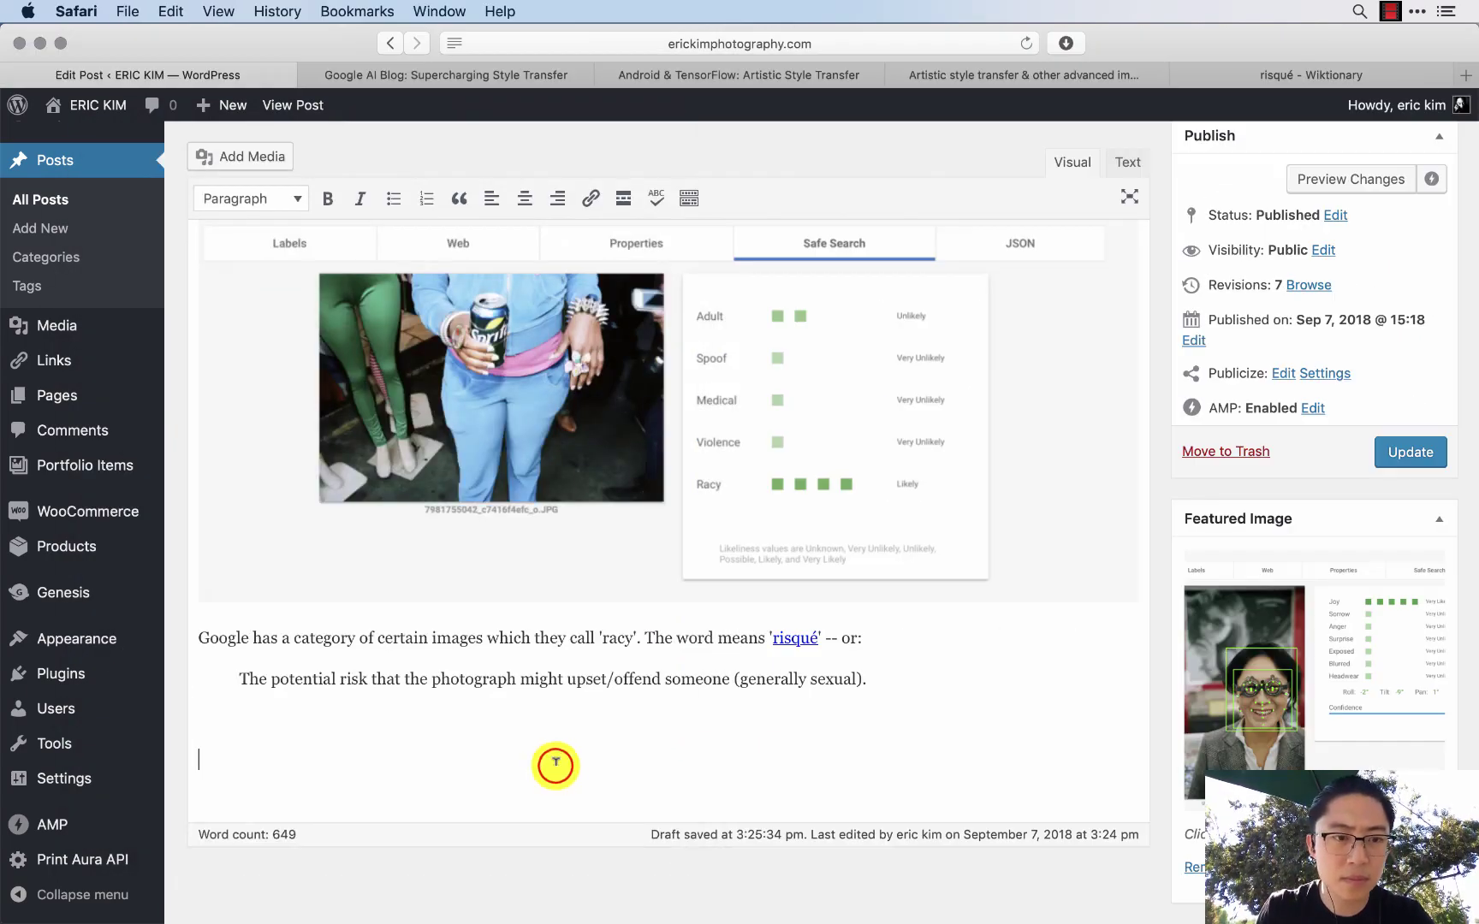
key(BackSpace)
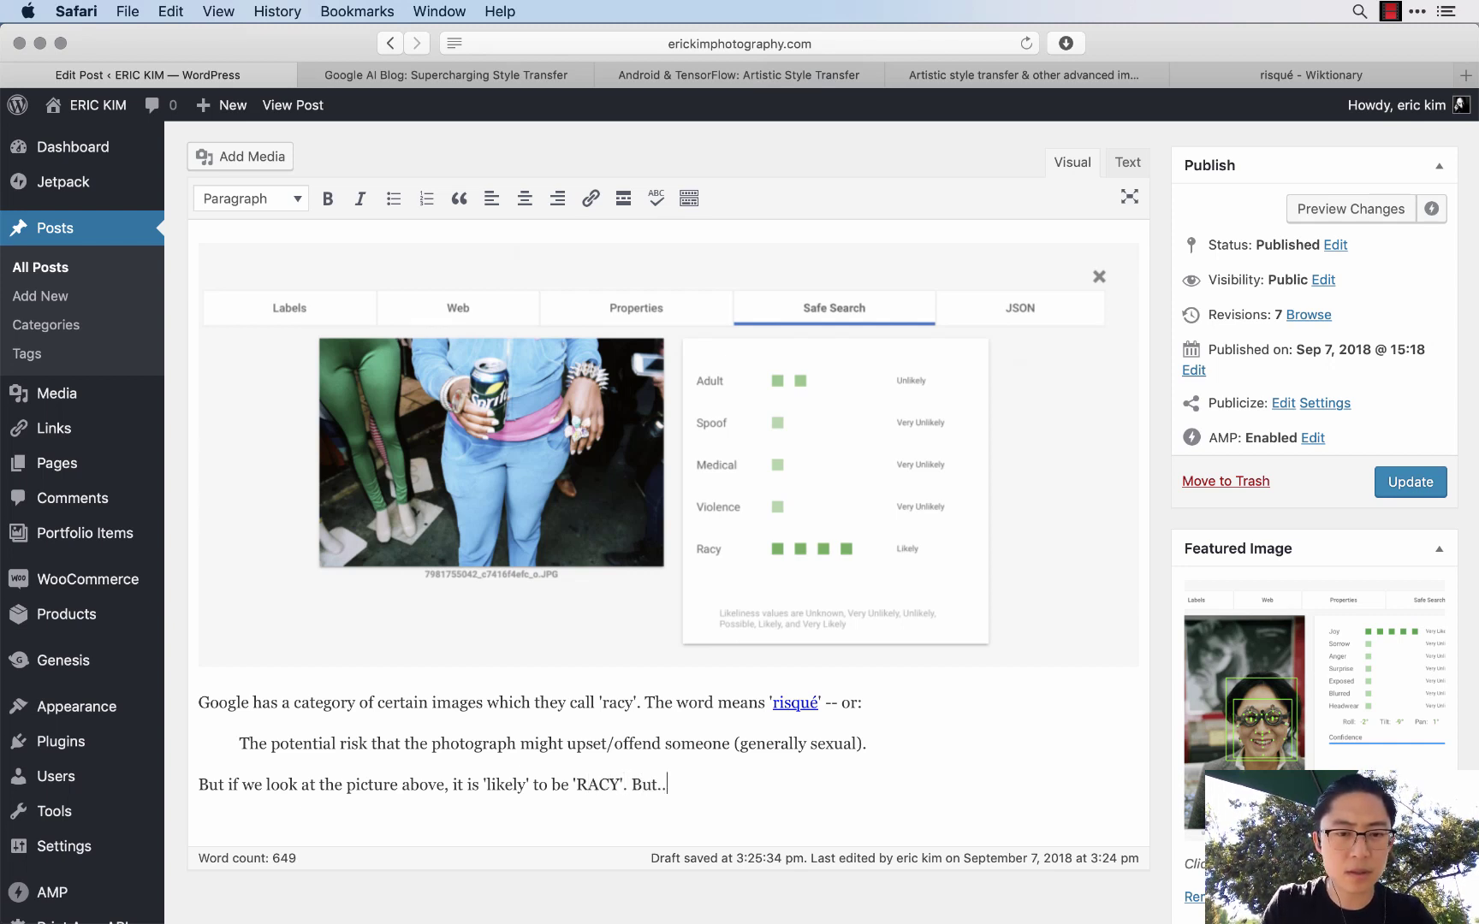
key(Return)
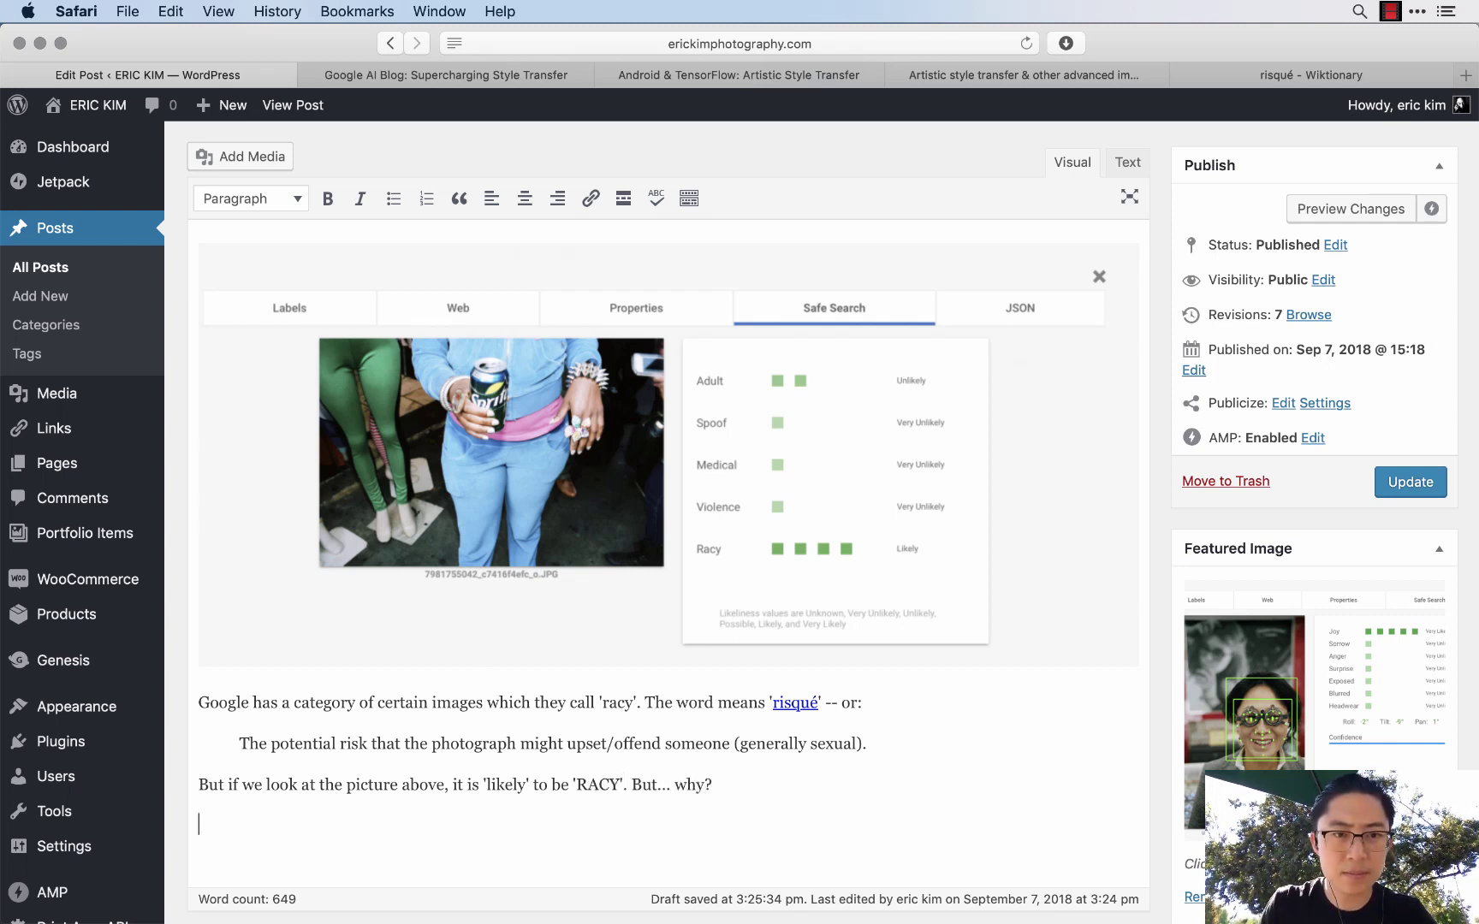
key(BackSpace)
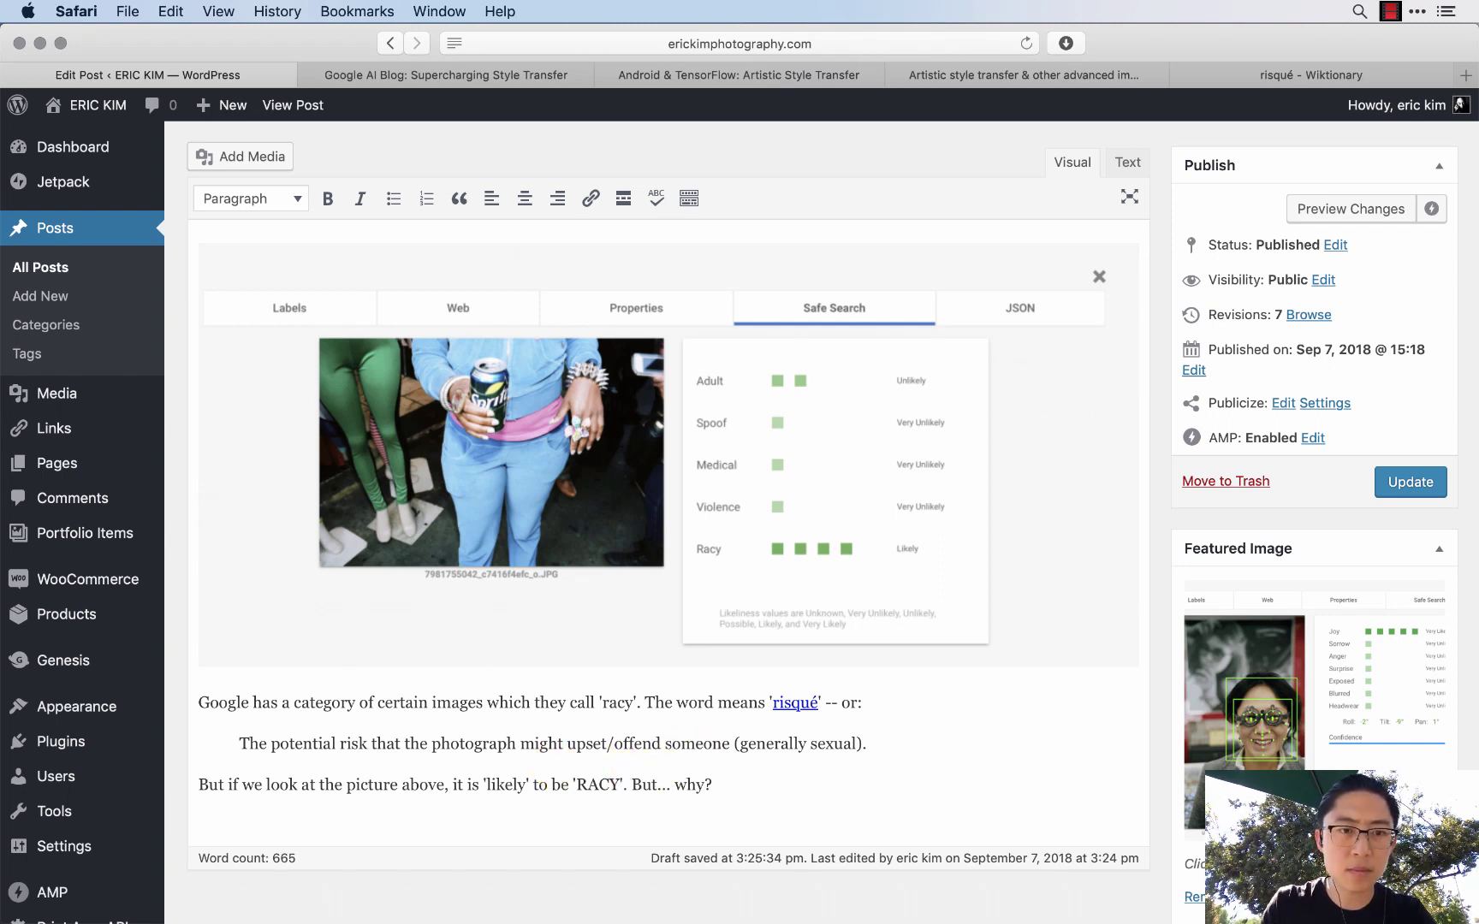
- Continue the last paragraph with "Perhaps because the woman's leggings are tight-fitting?"
text(Perhap)
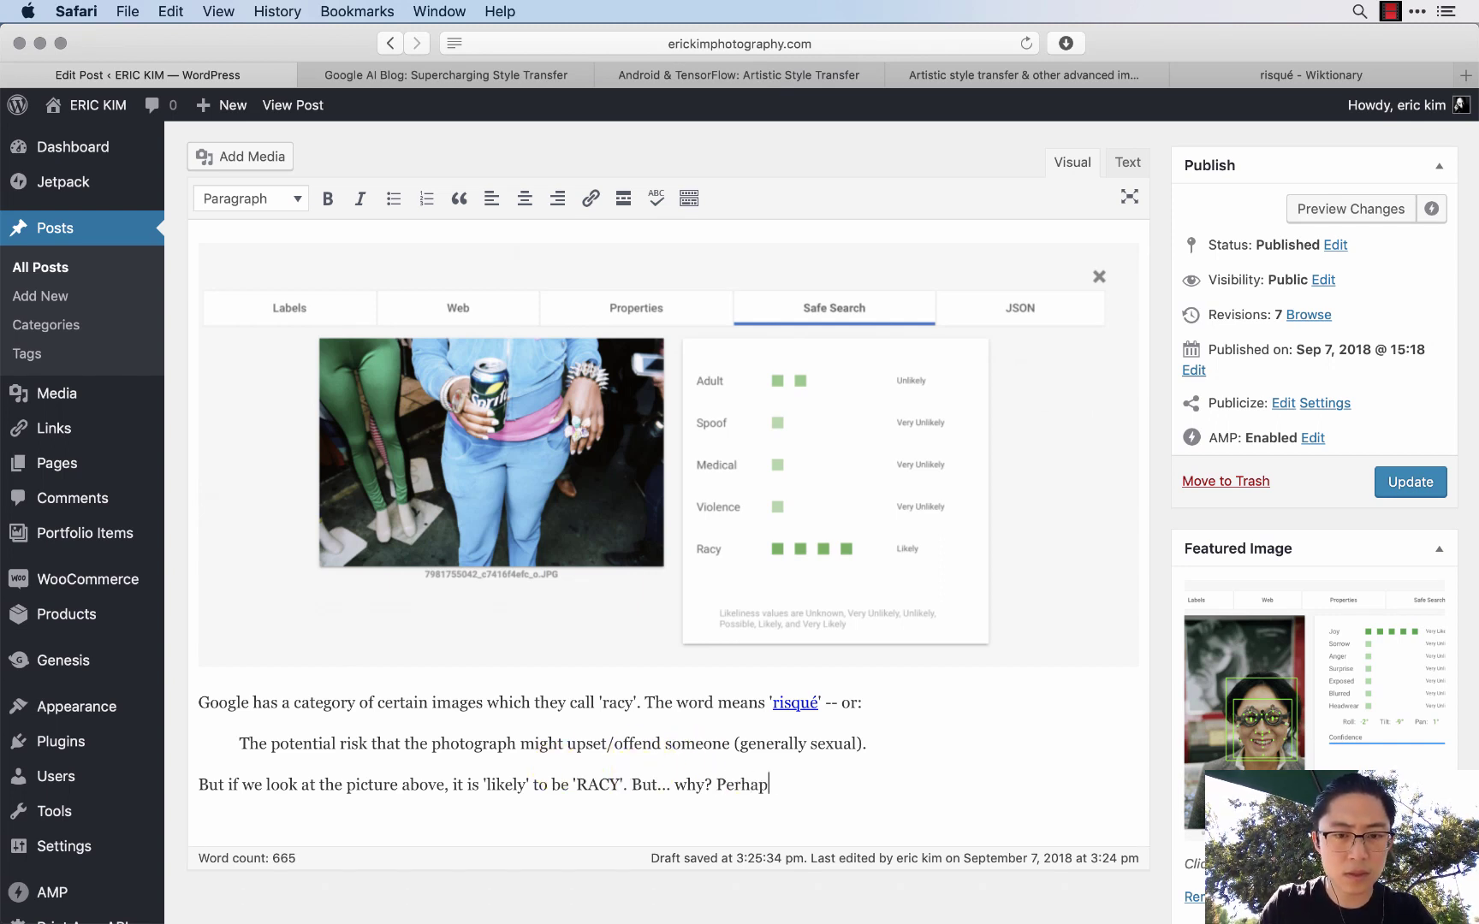
text(s because the woman's leggings are )
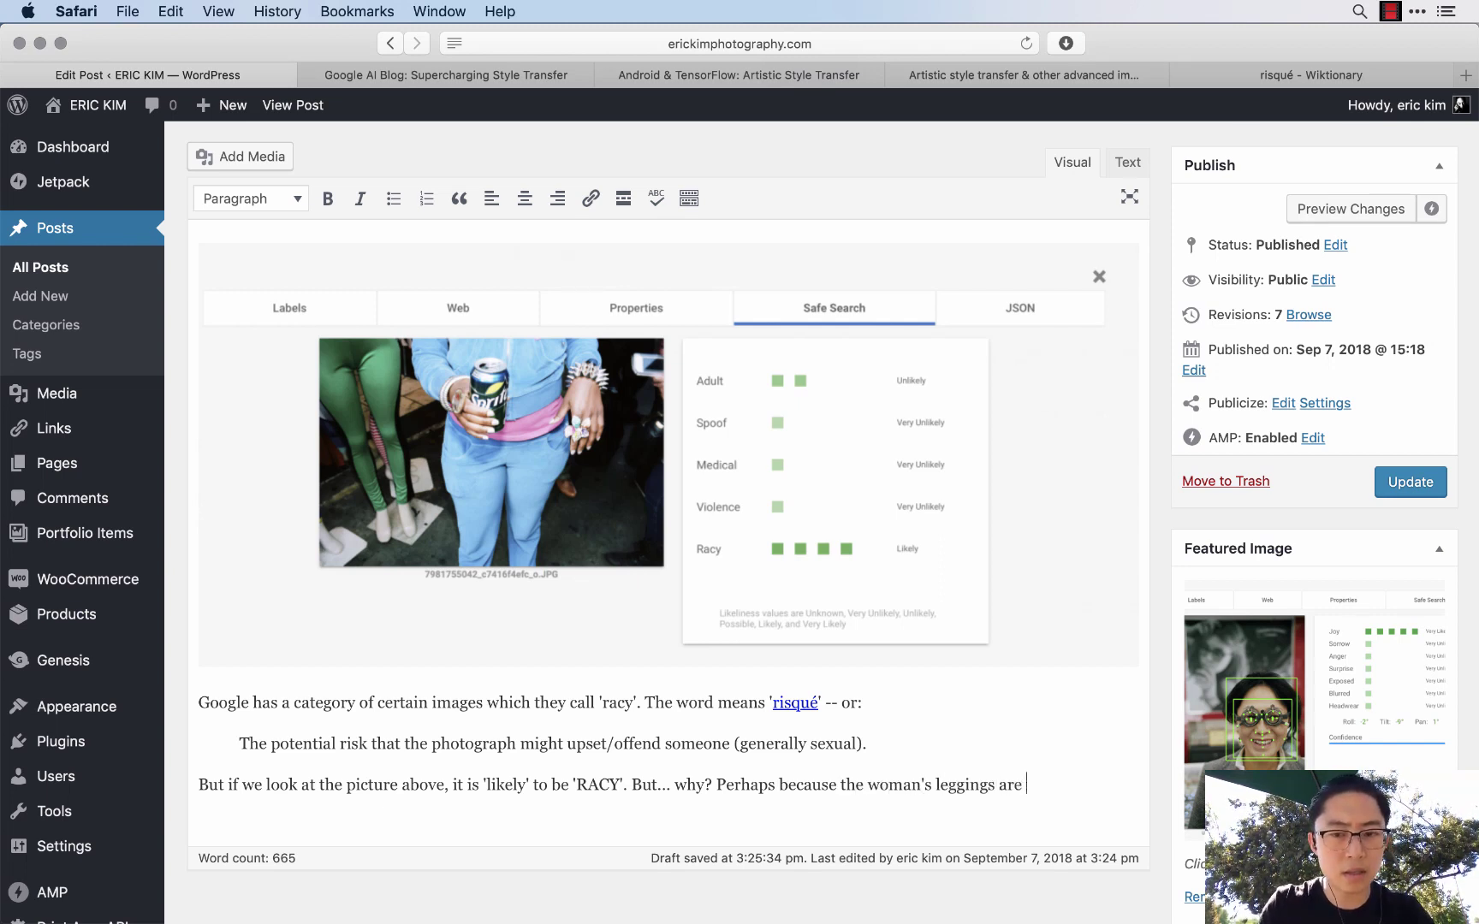
text(tighto-f)
key(BackSpace)
key(BackSpace)
key(BackSpace)
key(BackSpace)
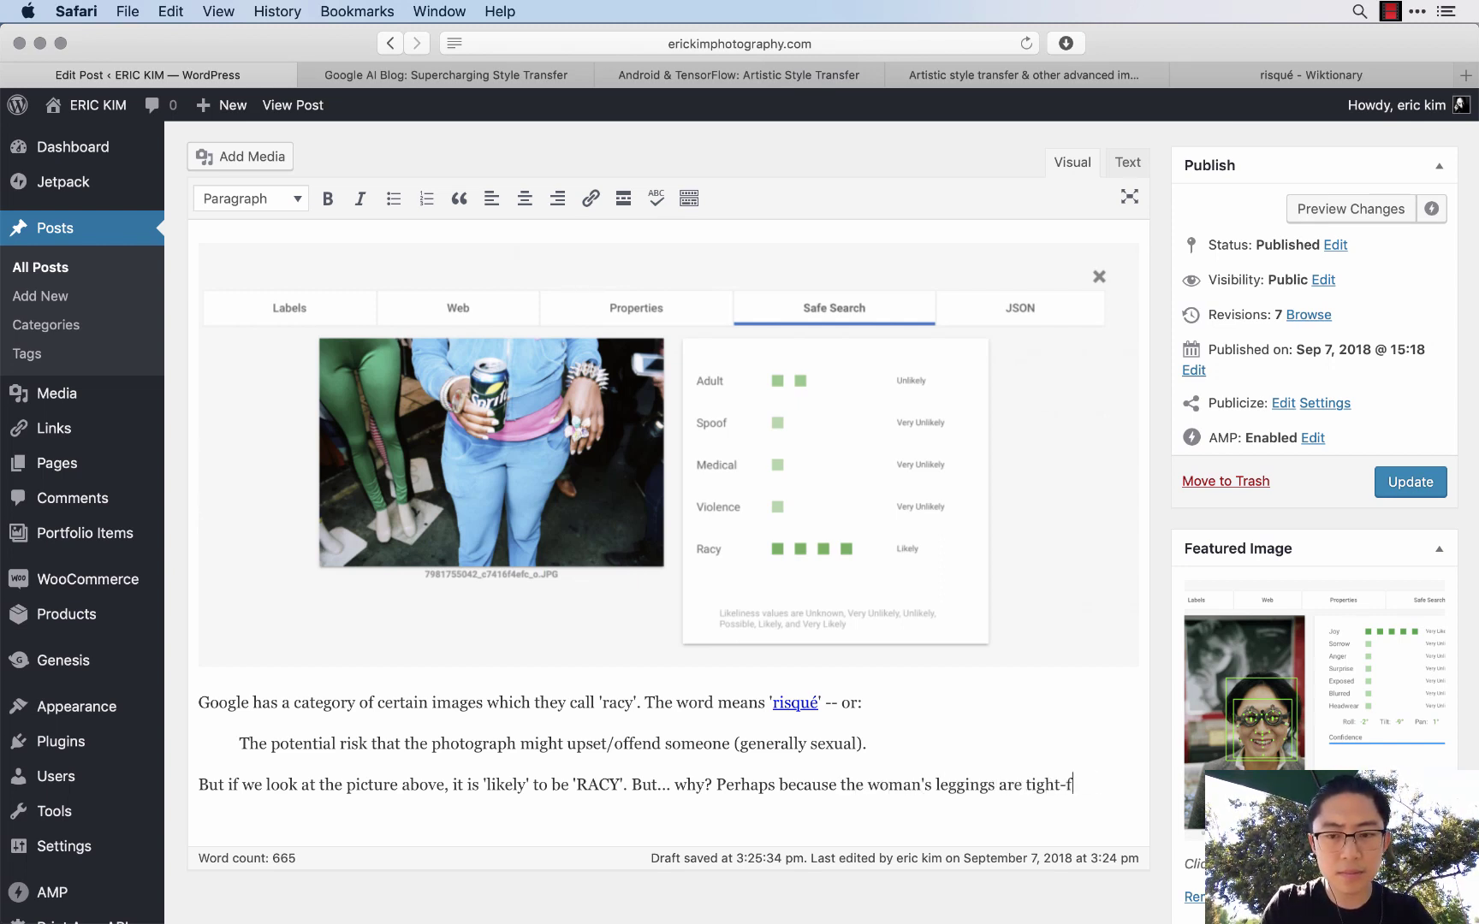
text(itting?)
- Preview the Finder screenshots near the end of the folder to find Safe Search and label examples for another 'racy' photo
key(super+Tab)
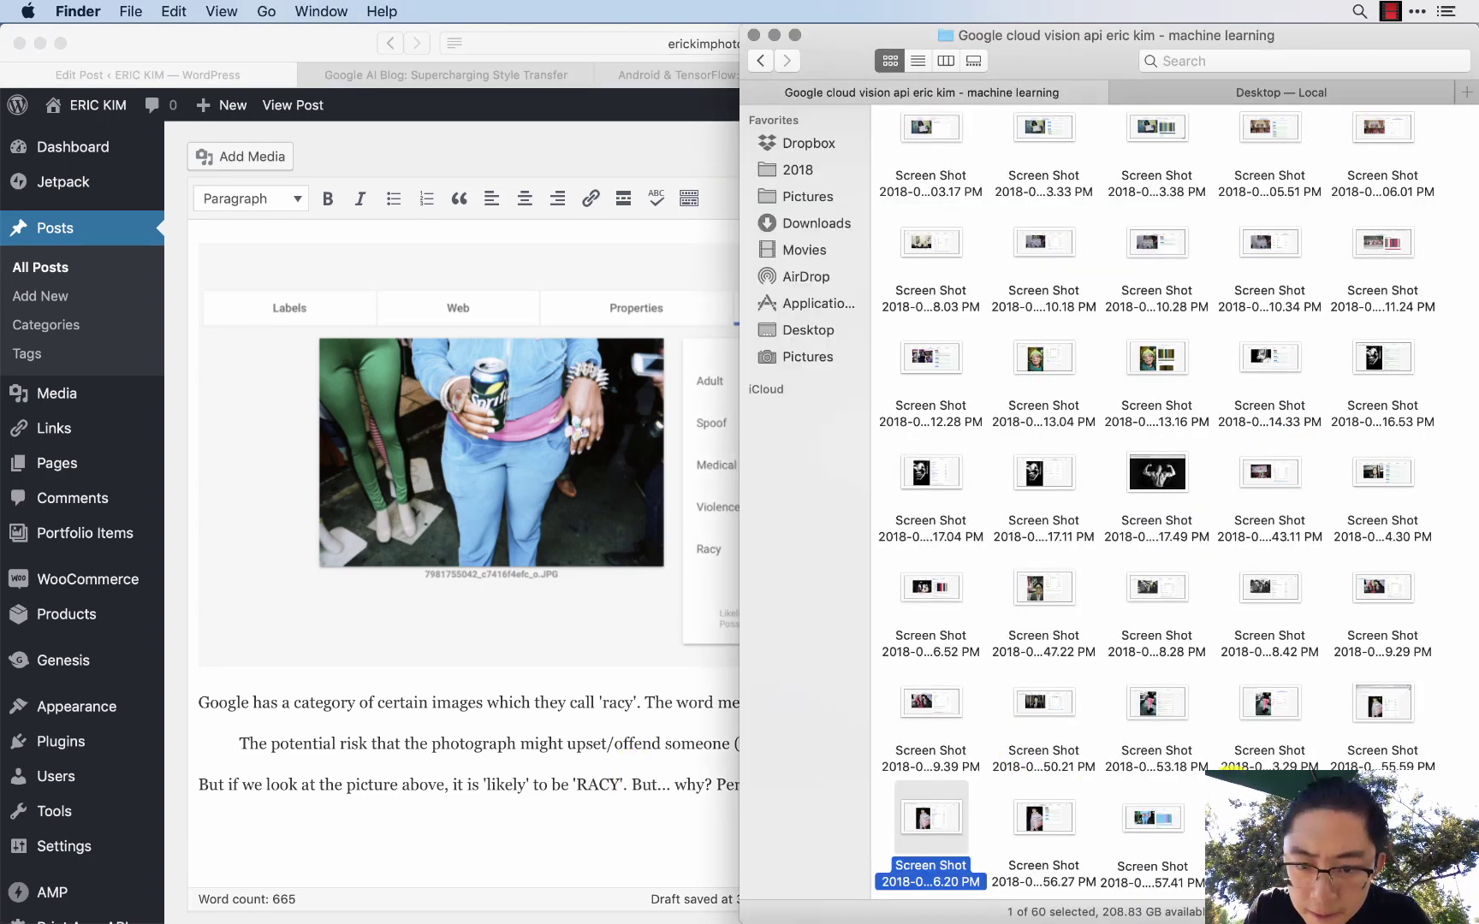
click(1395, 702)
key(space)
key(space)
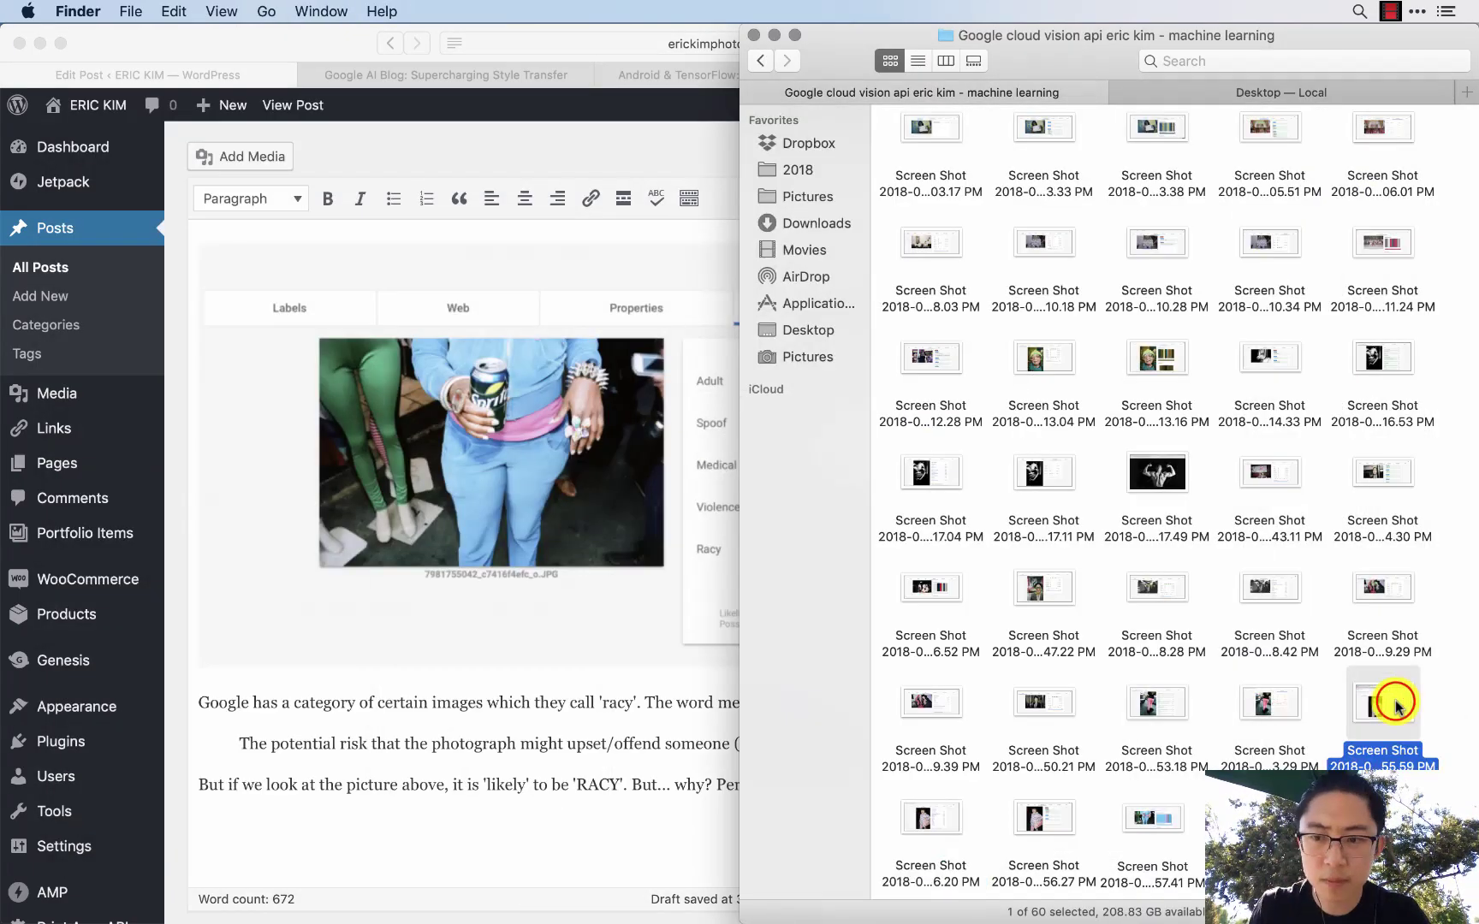
key(space)
key(space)
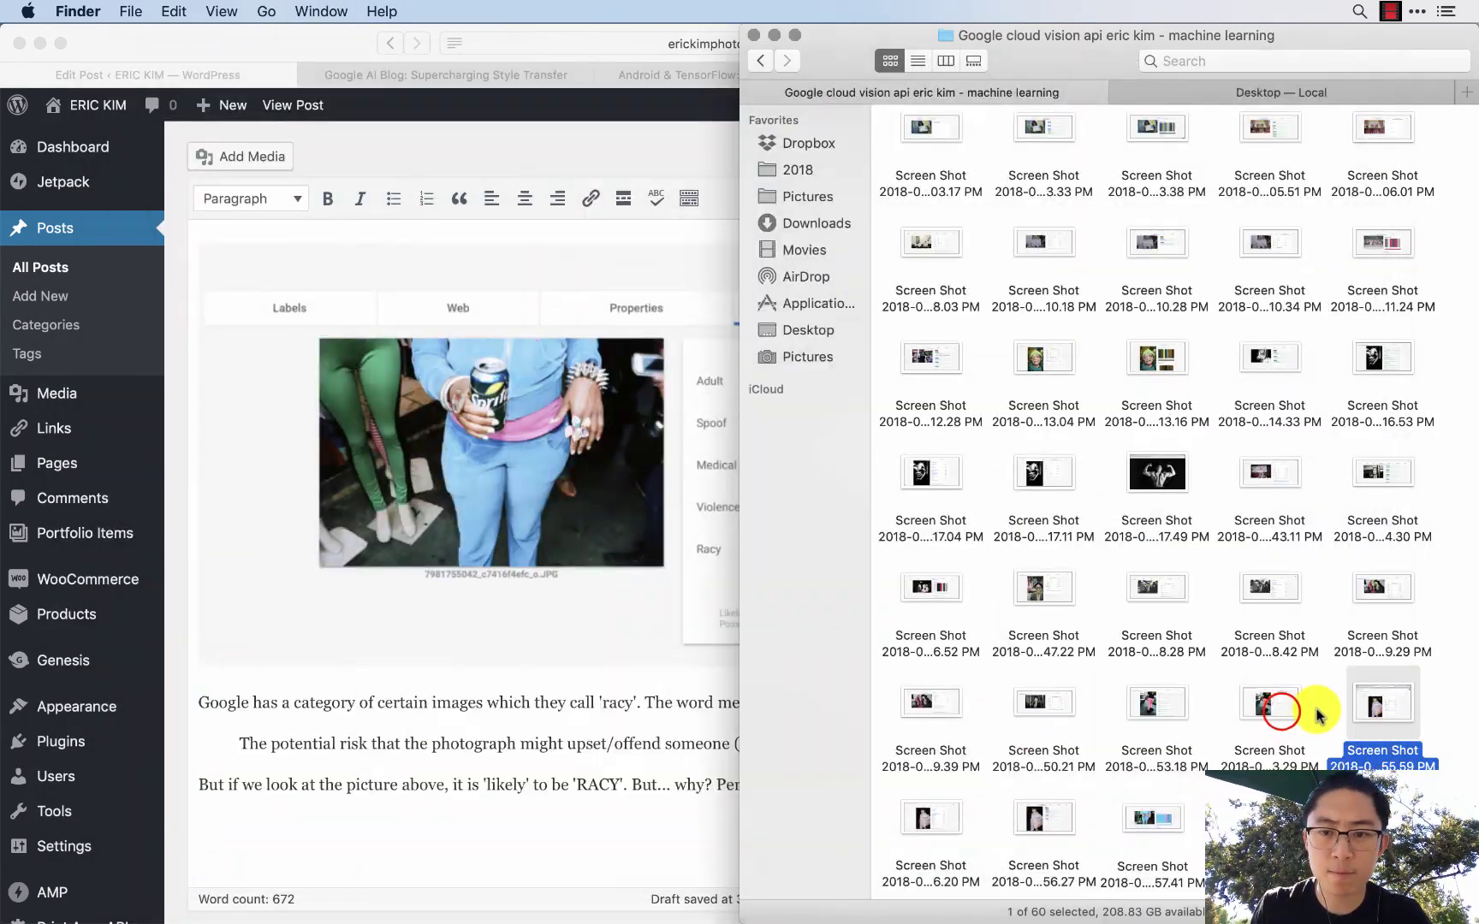
click(1279, 703)
key(space)
key(space)
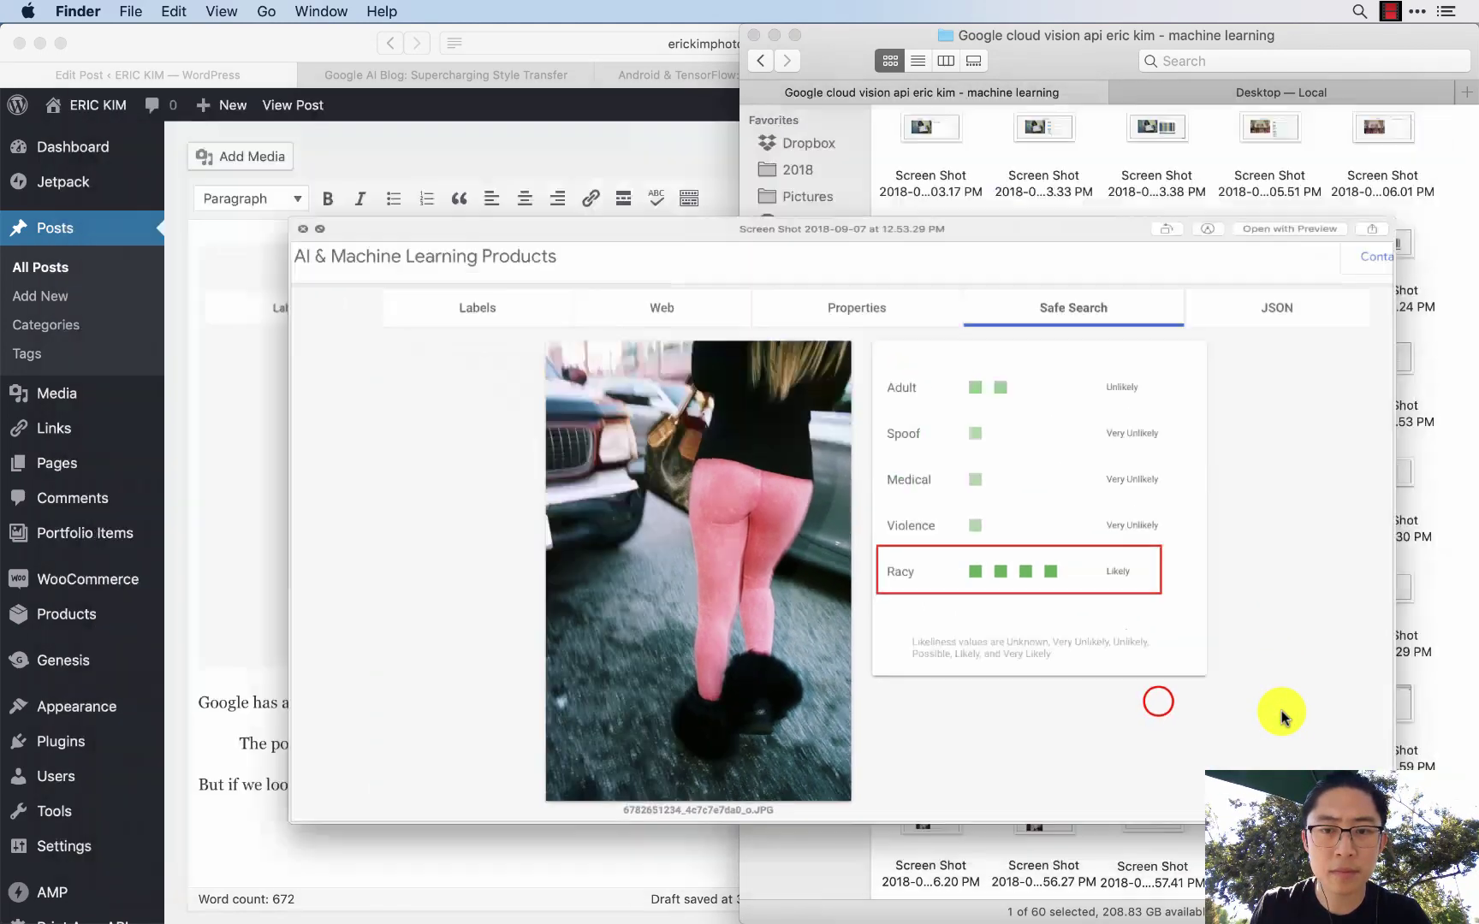
click(1155, 703)
key(space)
key(space)
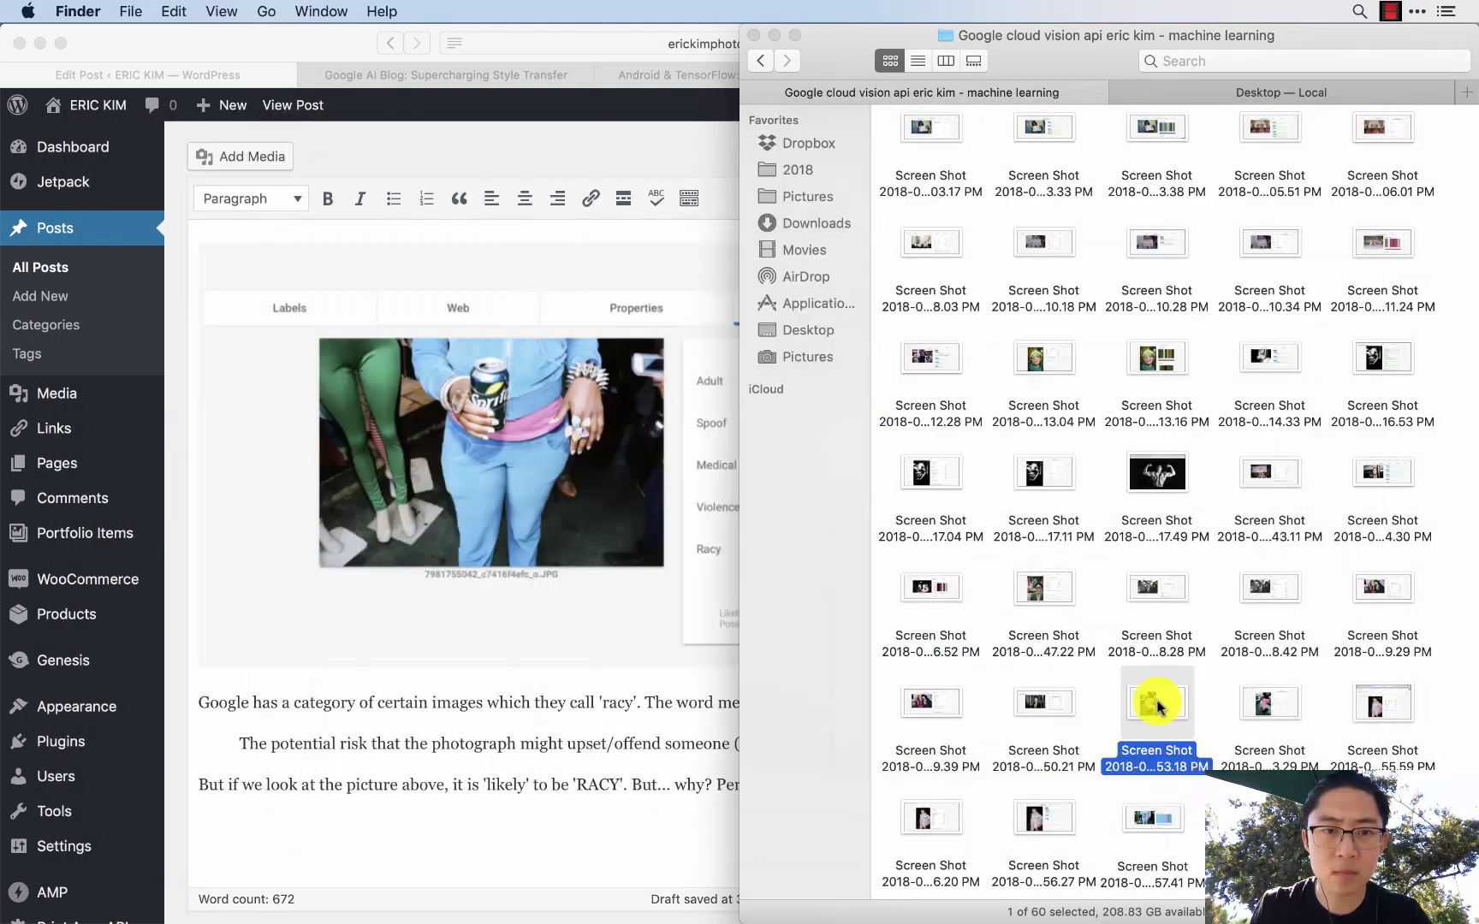
- Add the line "Or a picture of a woman in pink tights:" as a new paragraph at the end of the post
click(567, 755)
text(Or a pictu)
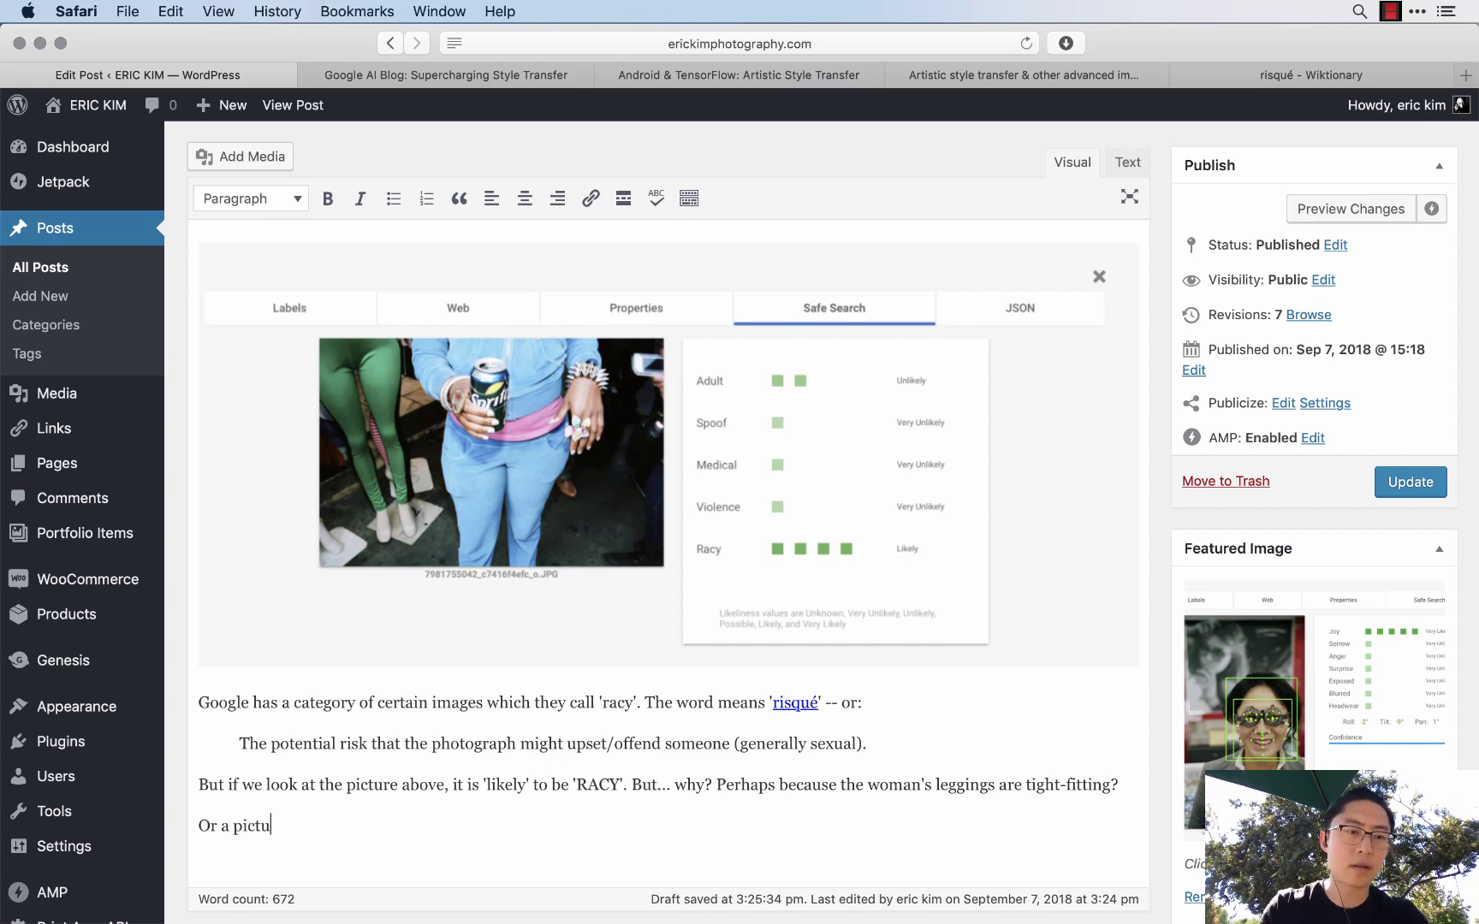
text(re of a woman in pink tights:)
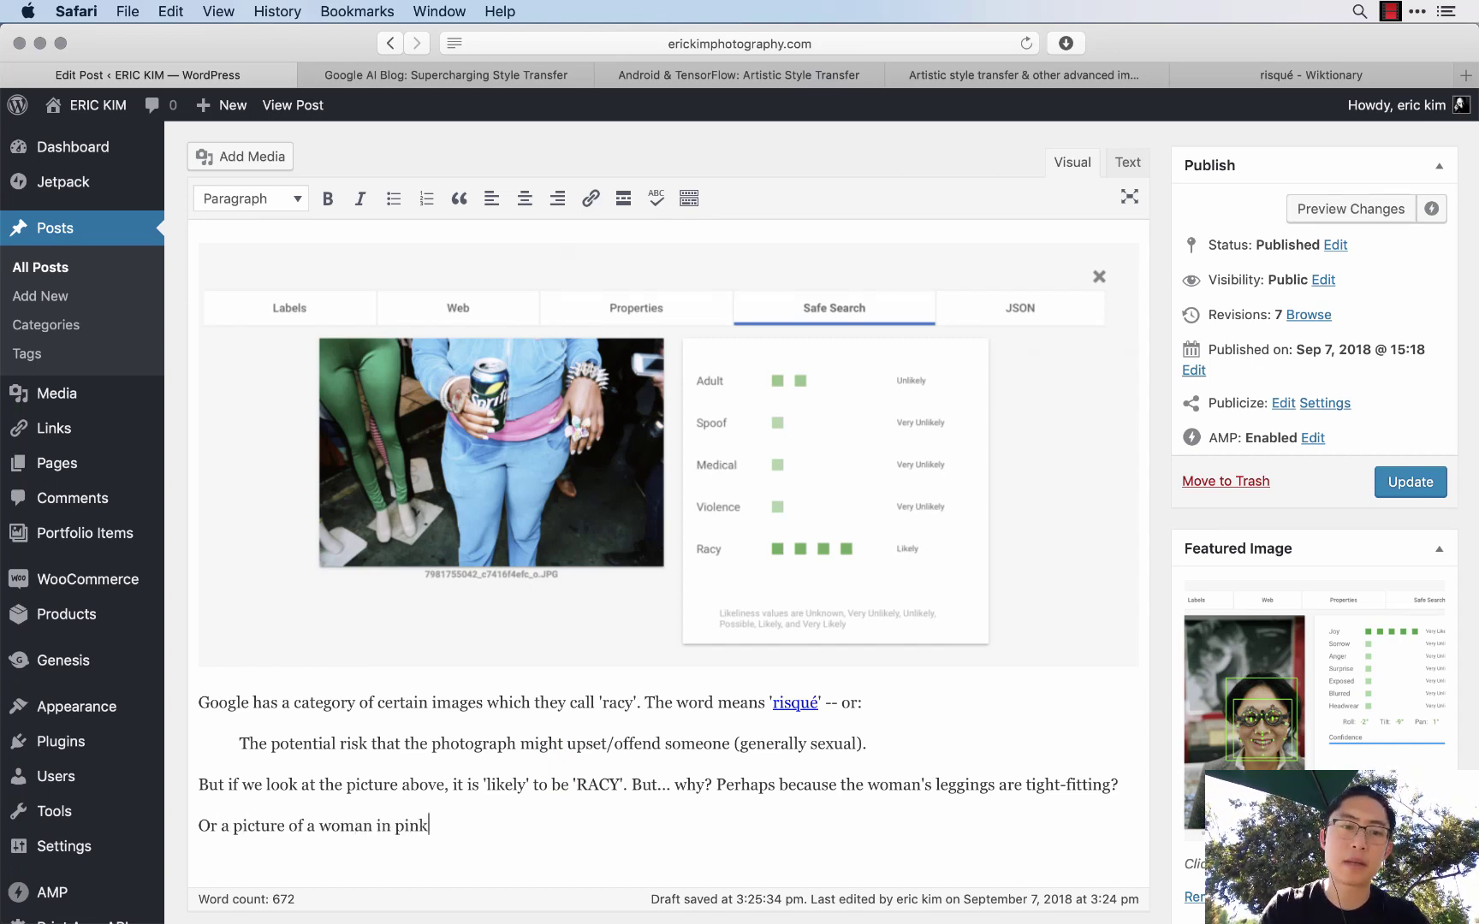
key(Return)
- Upload the 12.53.18 PM and 12.53.29 PM pink-tights screenshots from Finder and insert both below the new line in the post
key(super+Tab)
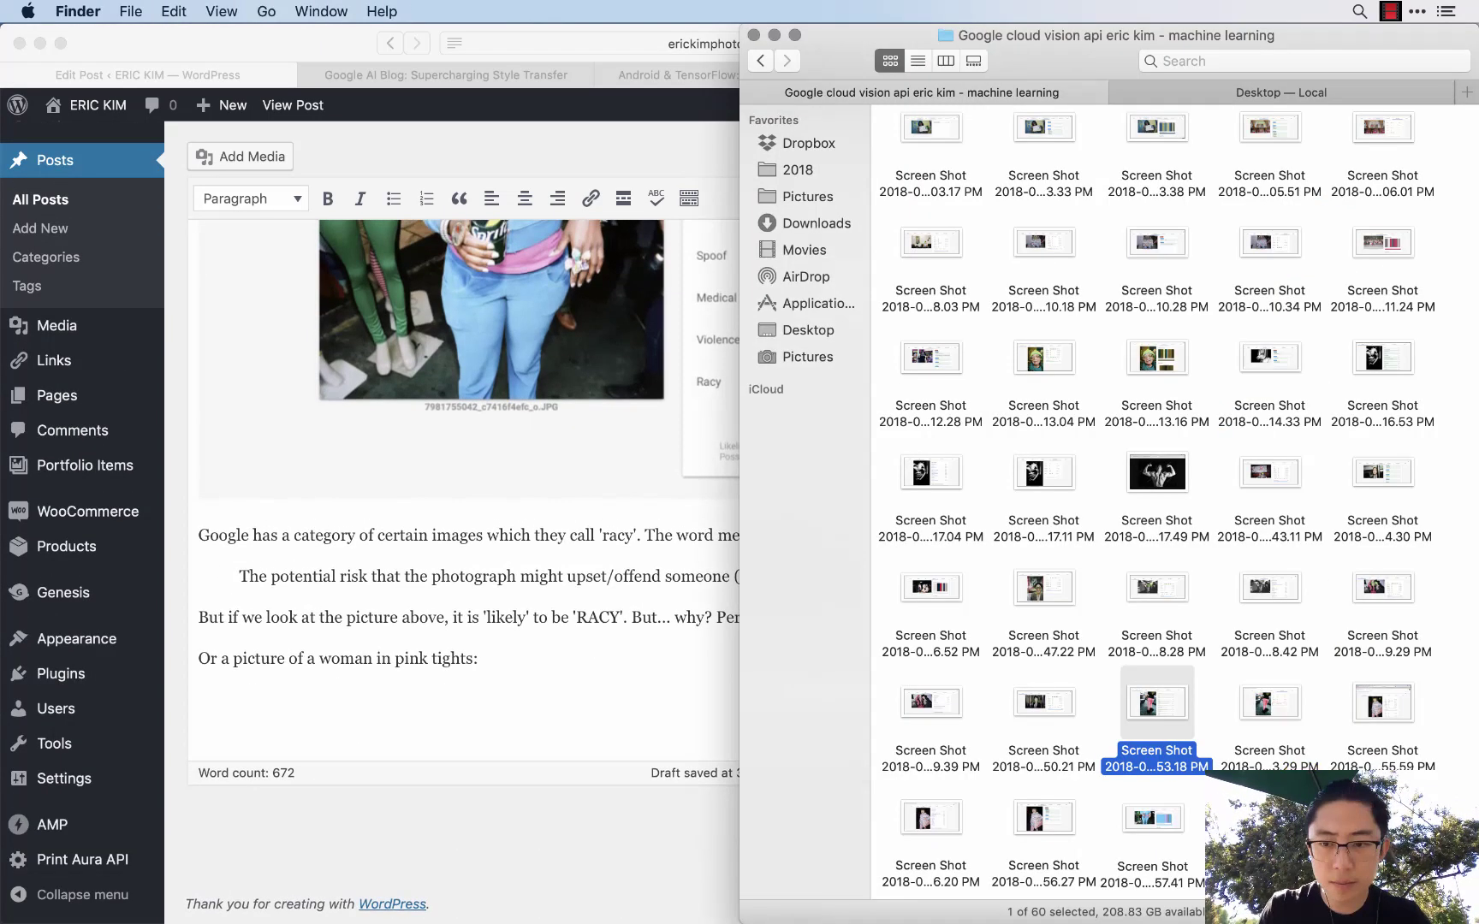
super+click(1263, 710)
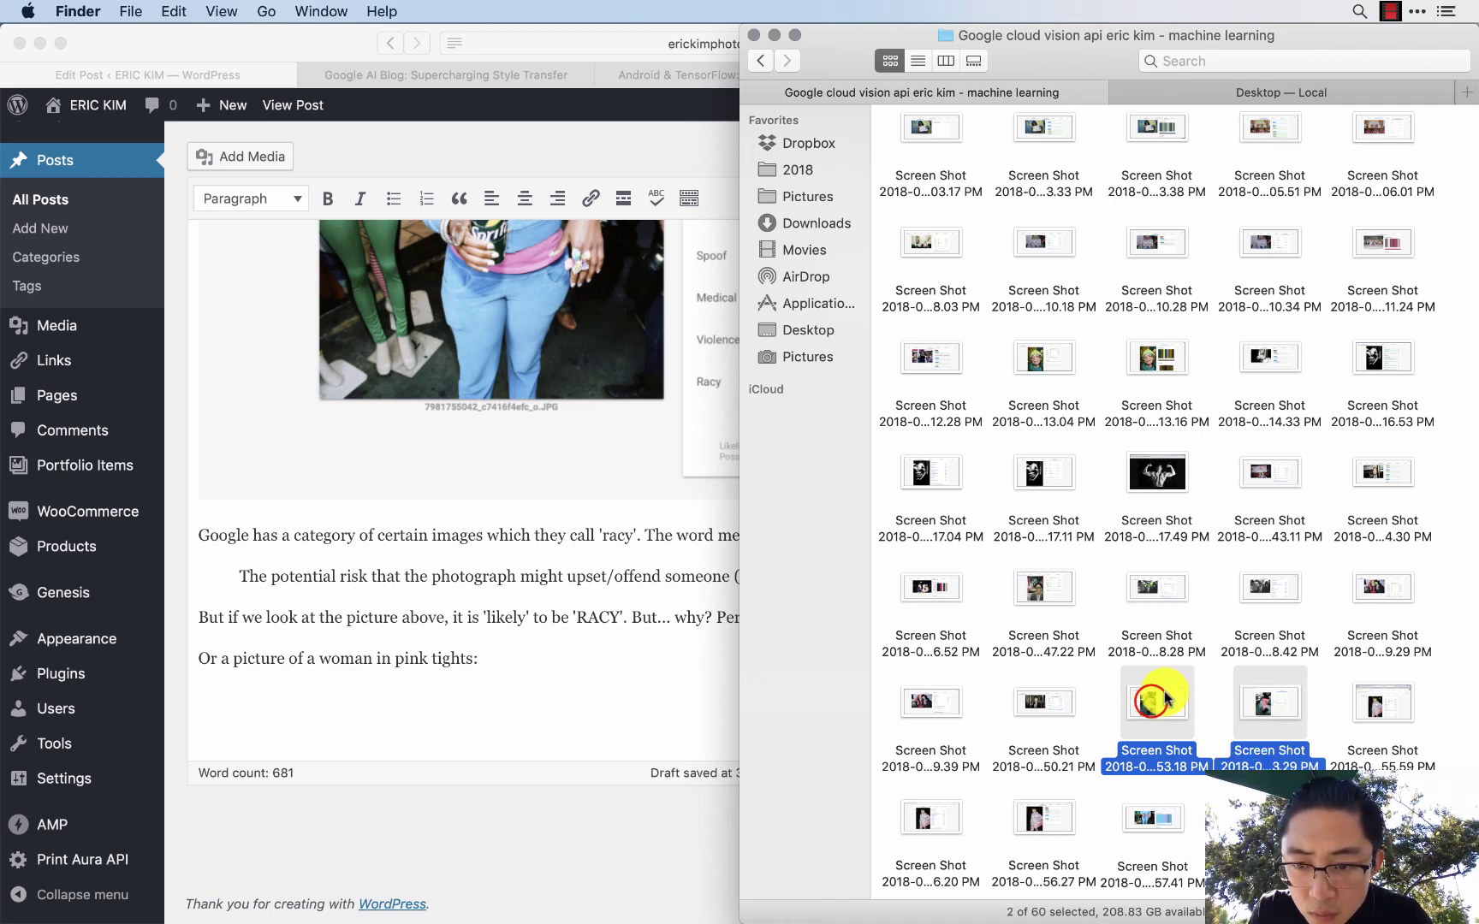
drag(1152, 700, 590, 685)
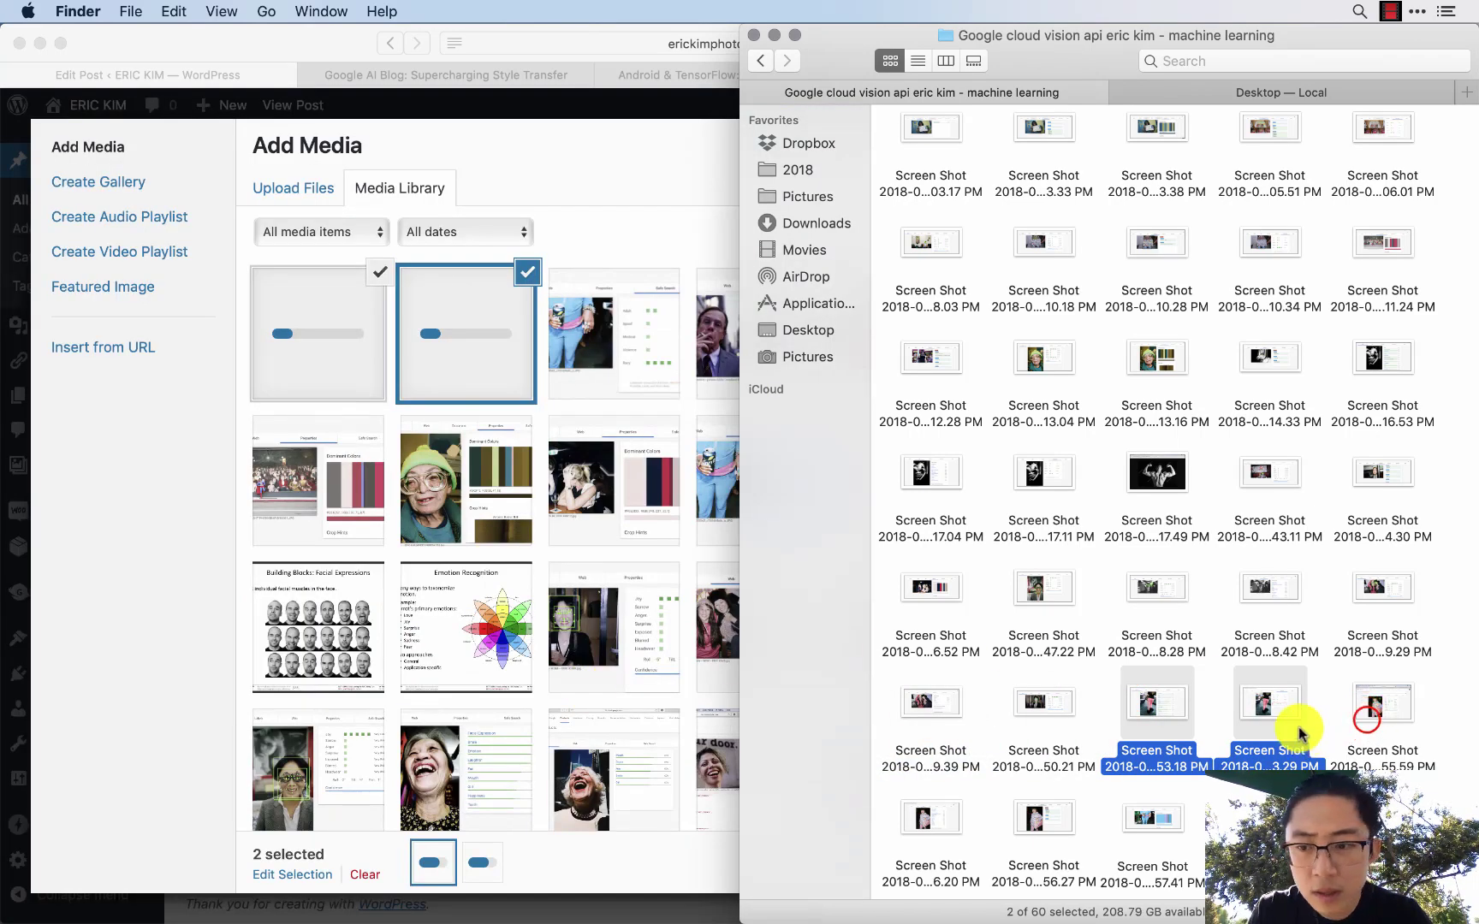
click(1369, 717)
key(space)
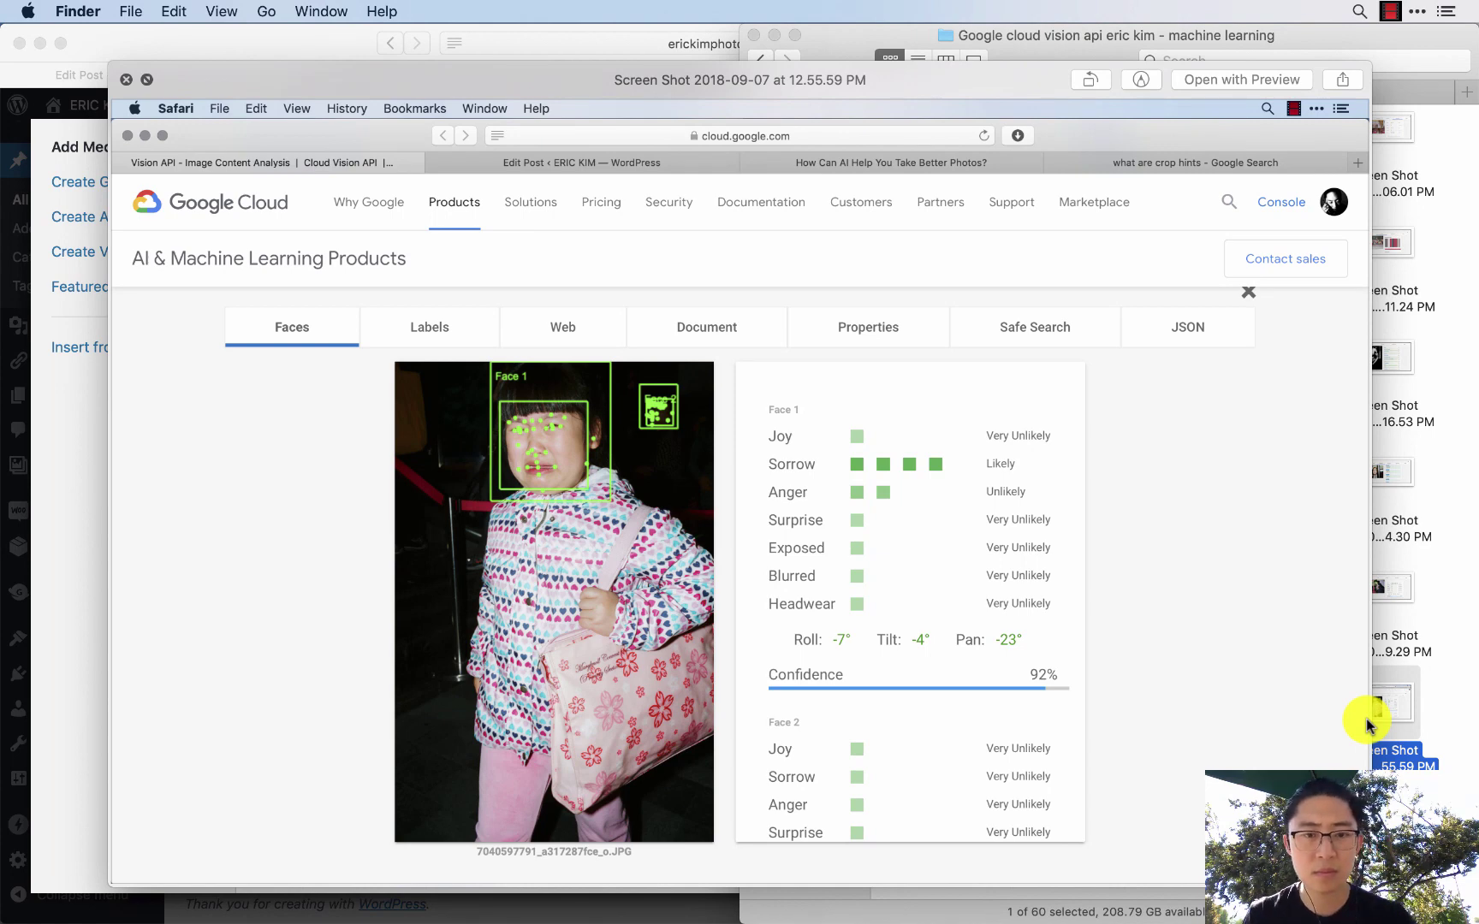
key(space)
key(super+Tab)
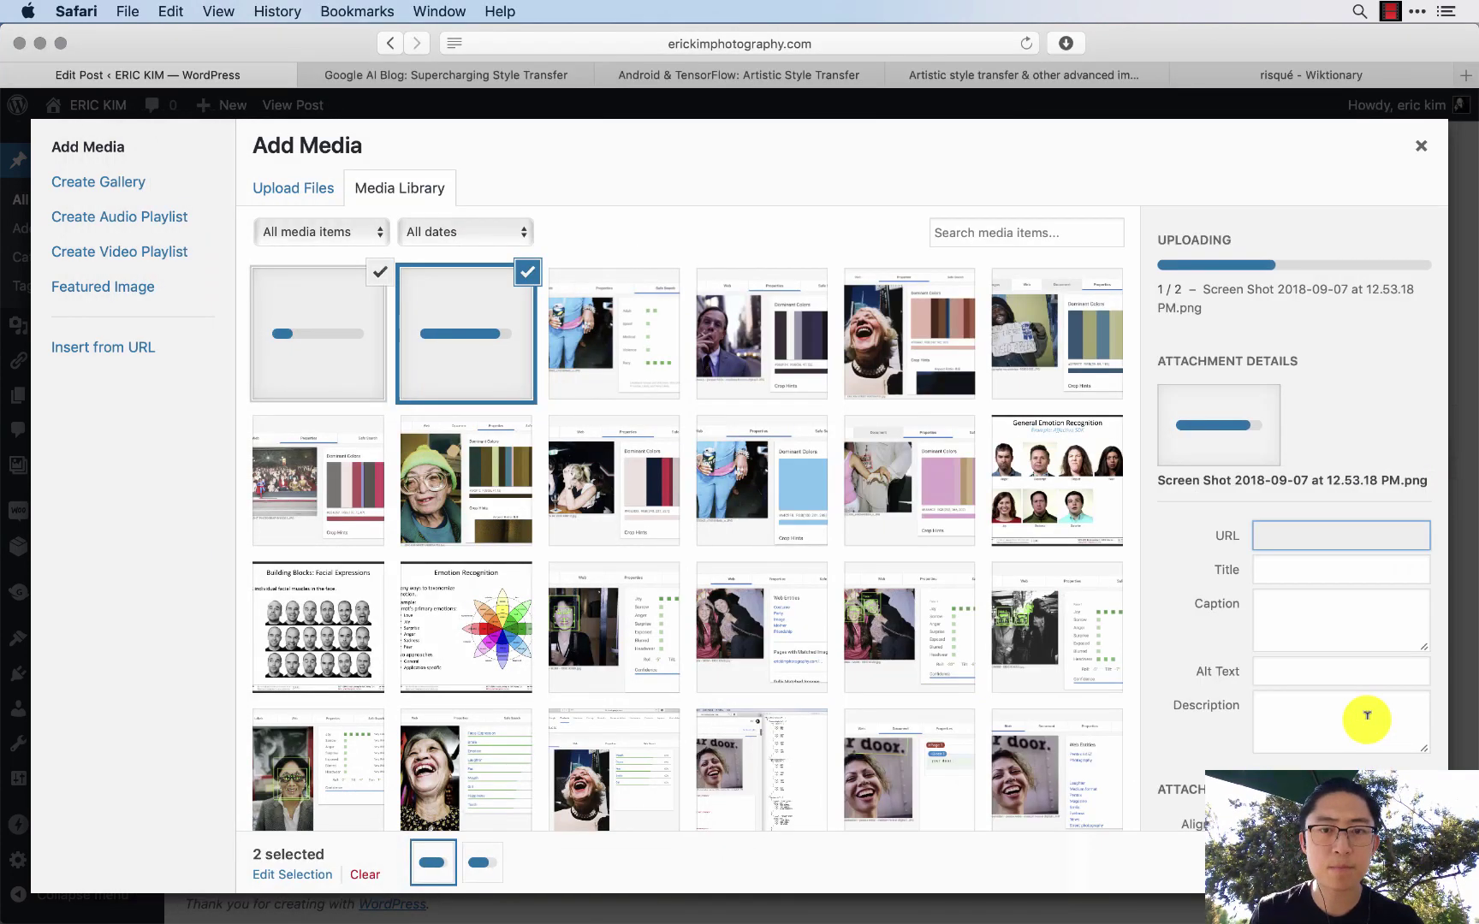
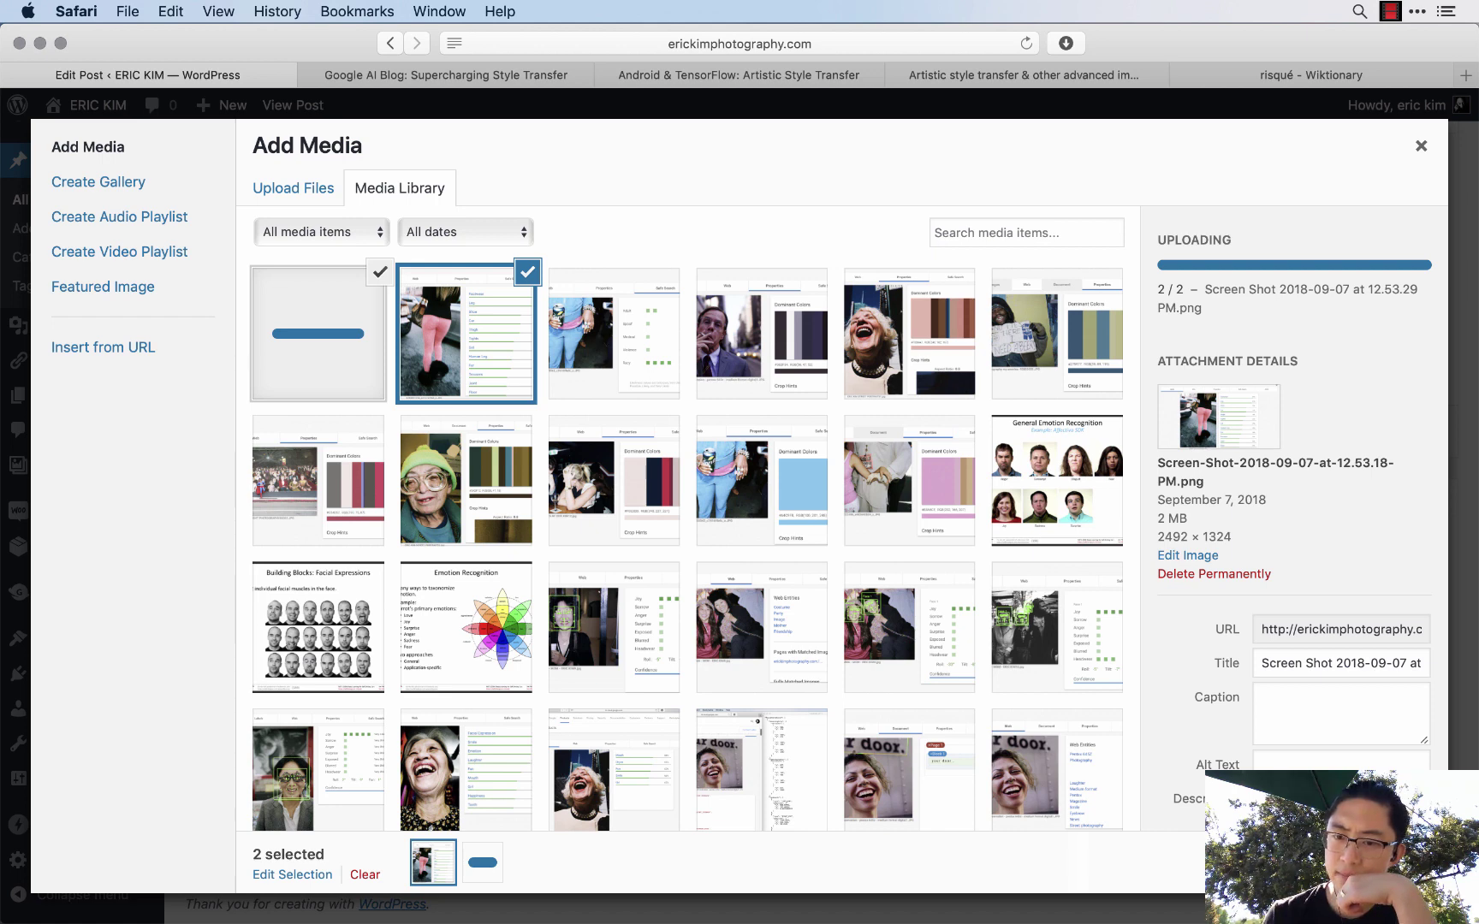
click(1386, 866)
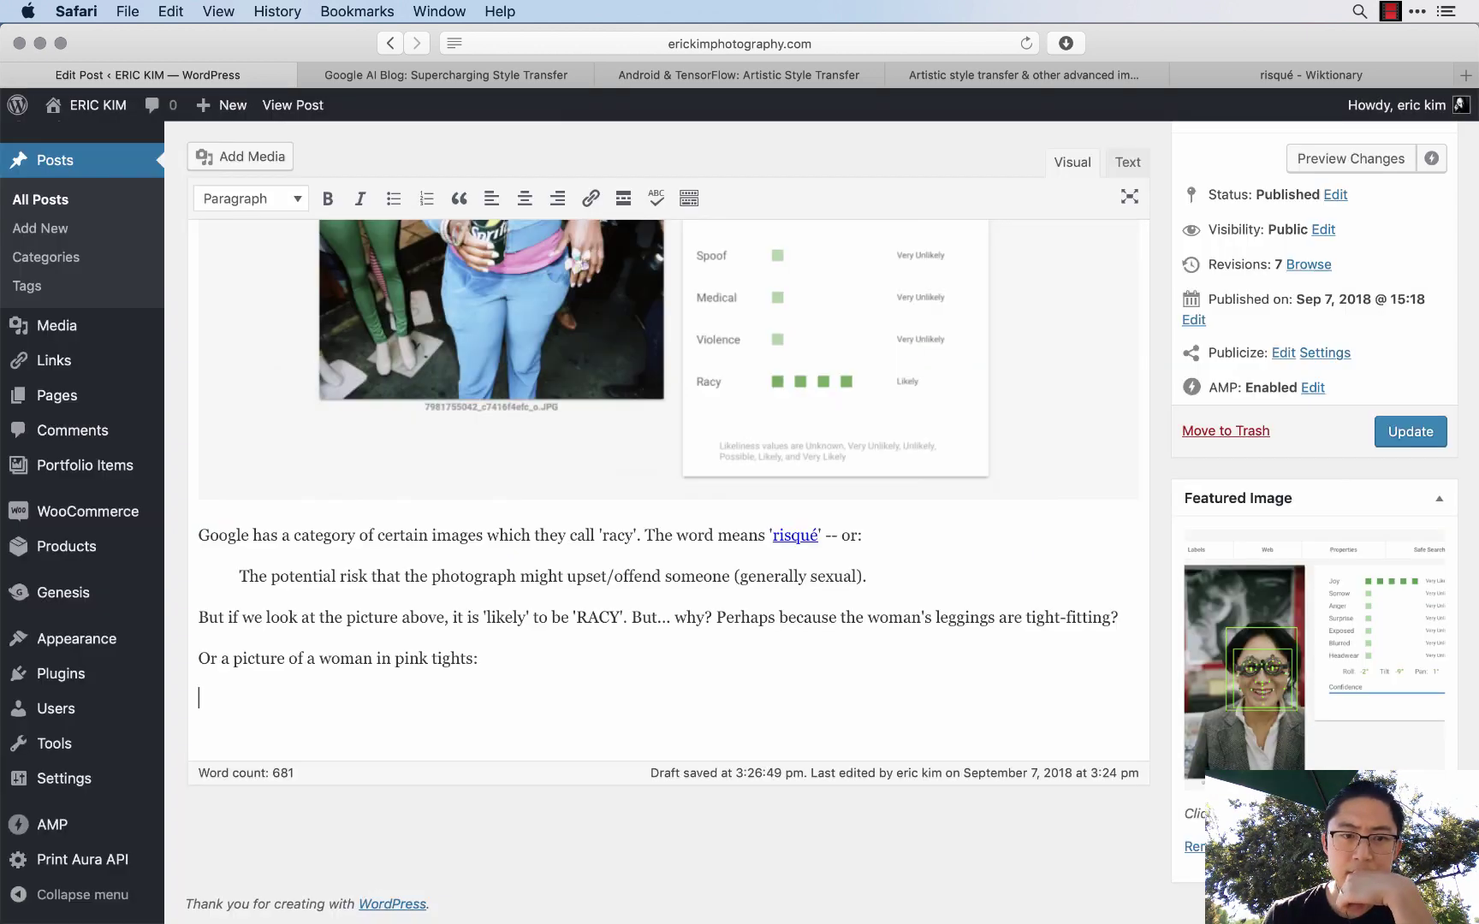
- Replace the colon after "pink tights" with a period and continue the line with "This is more obvious"
scroll(700, 706, down, 5)
click(511, 366)
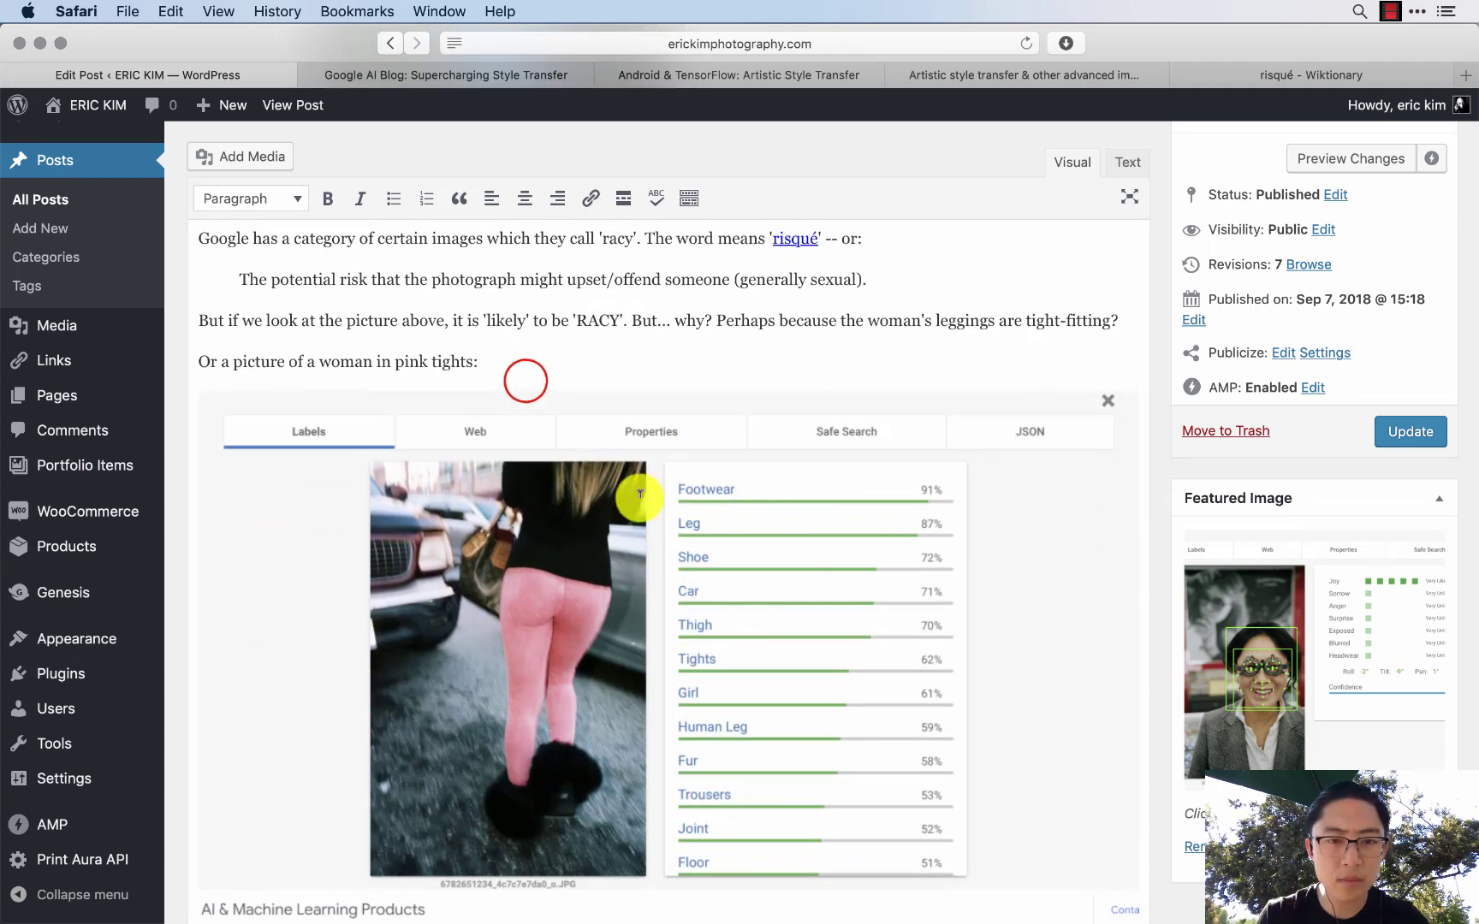
key(BackSpace)
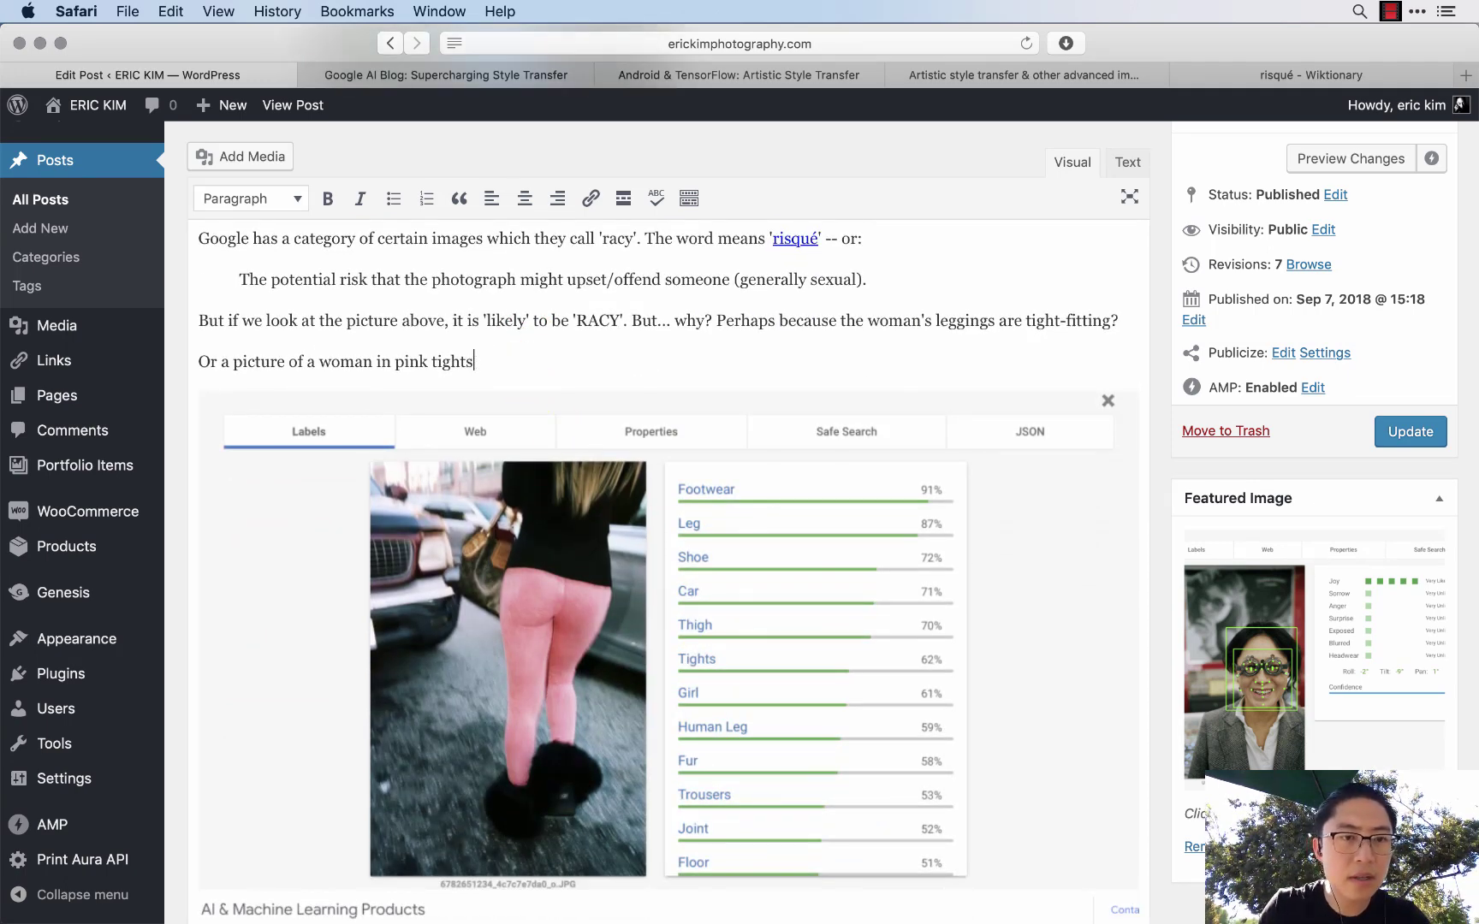
text(. This is more obviou)
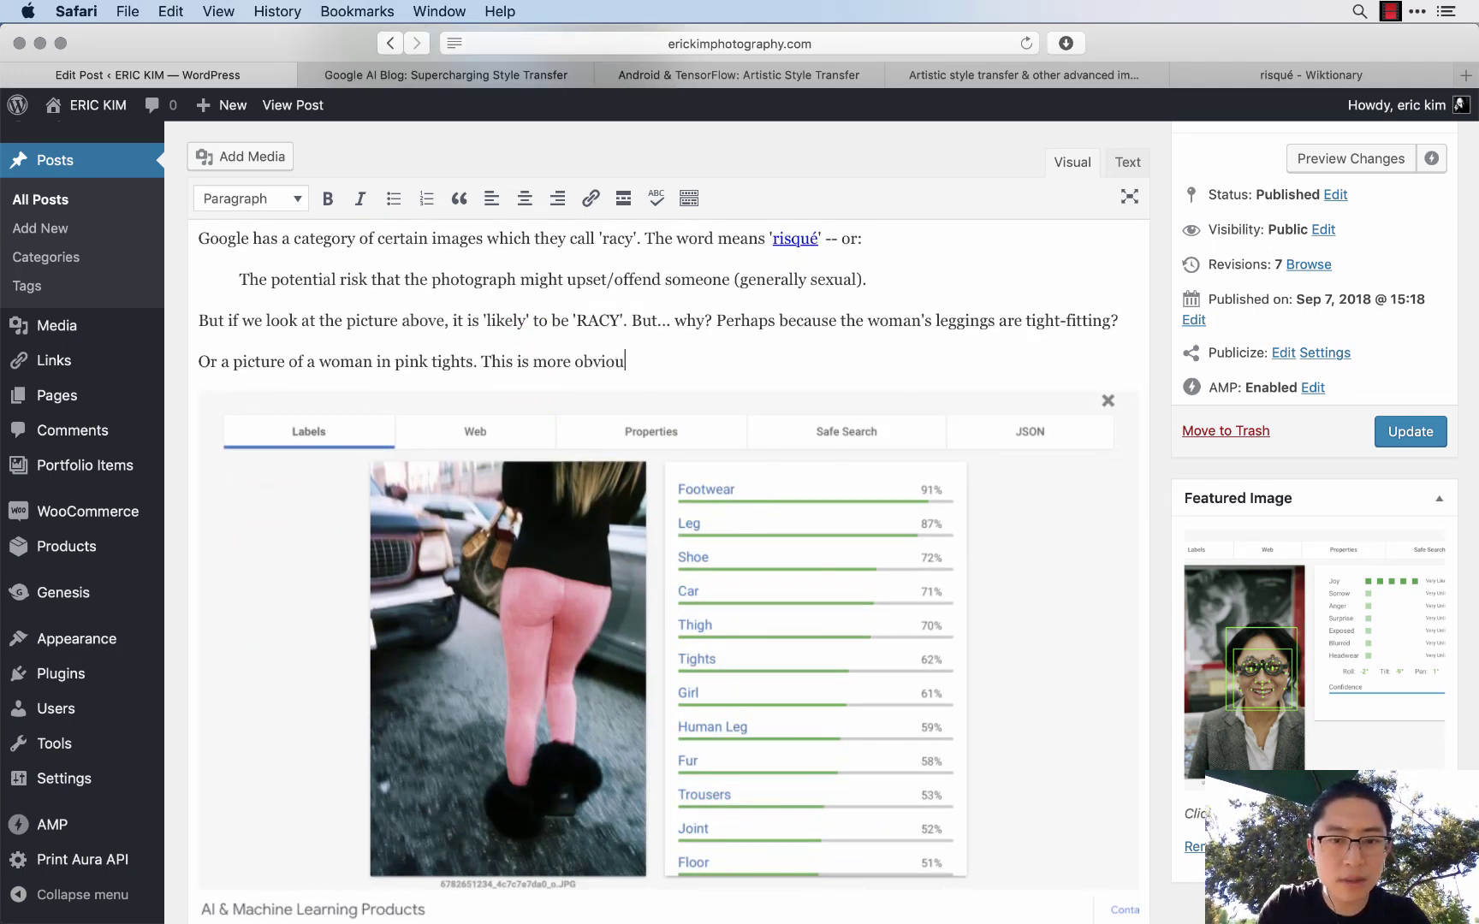
text(s)
- Replace "This is more obvious" with "Google's cloud vision knows that it is 'thigh', 'tights', 'girl', 'human leg':"
click(642, 529)
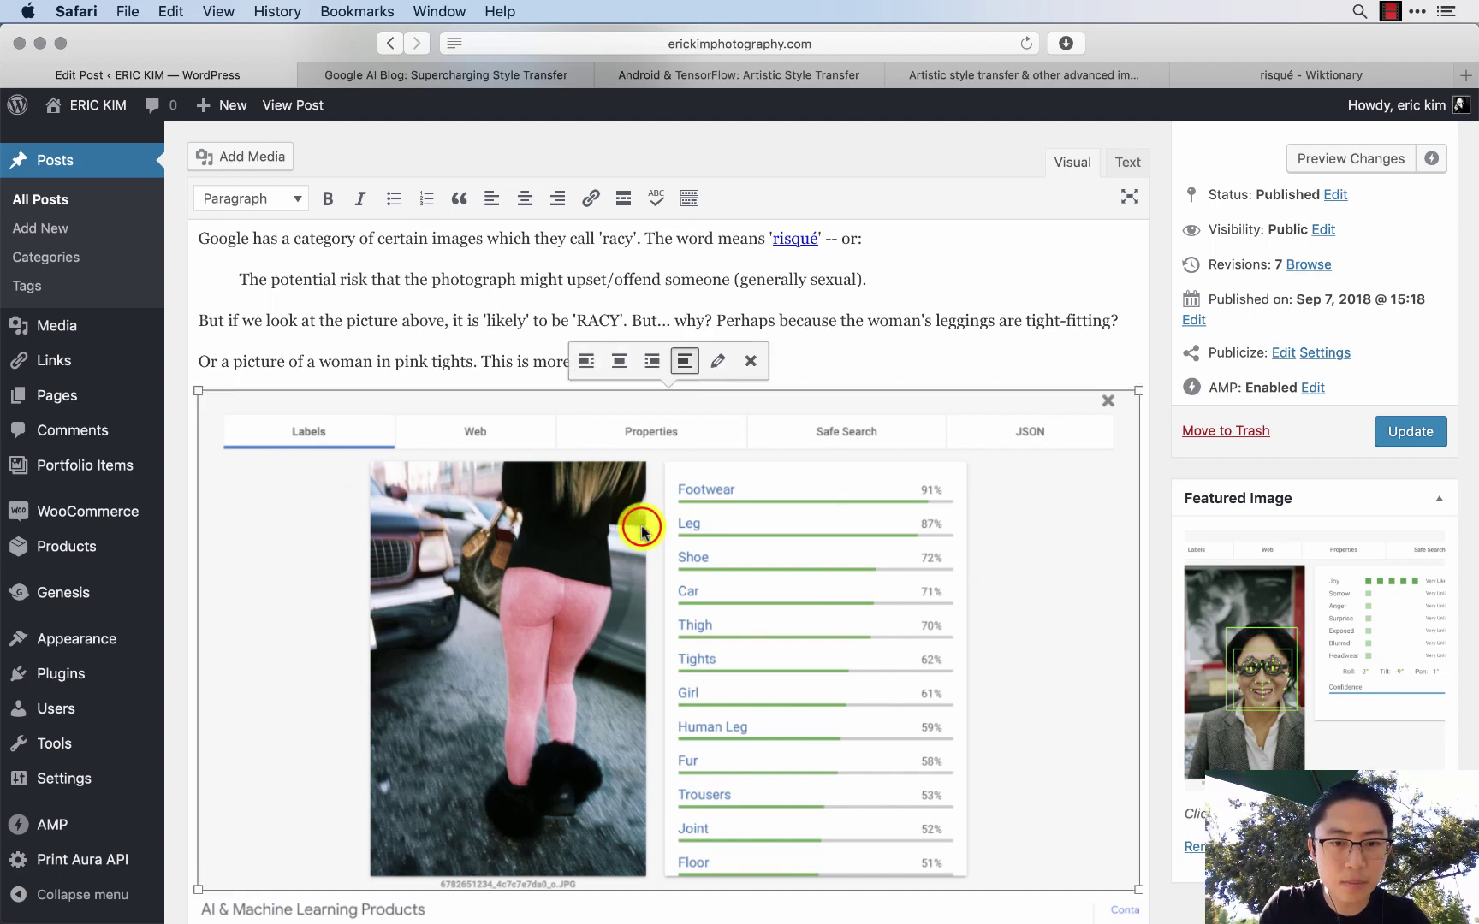
click(808, 370)
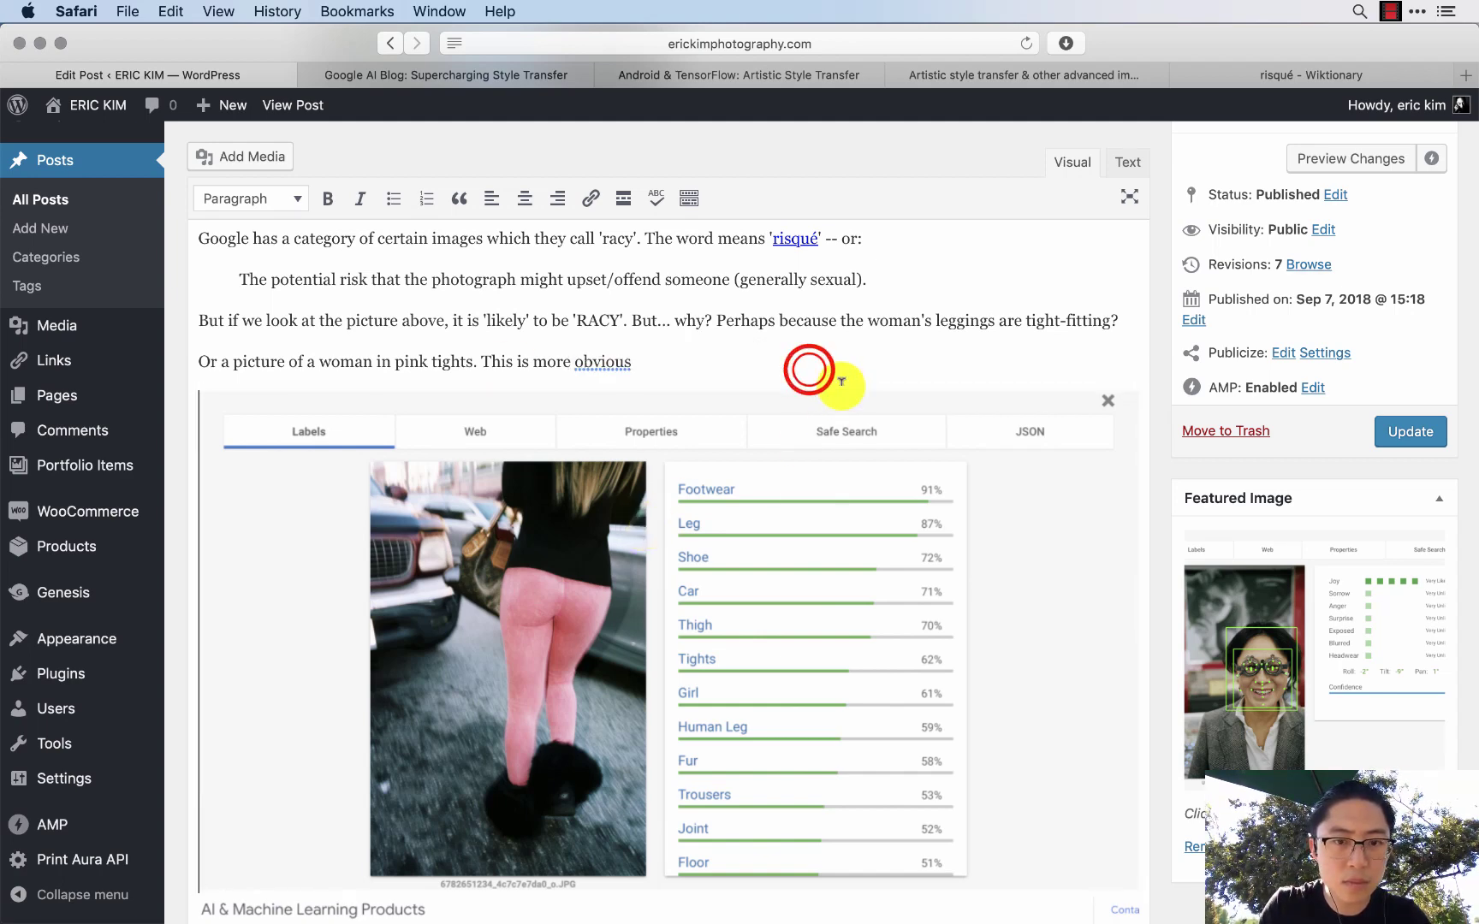
triple_click(809, 366)
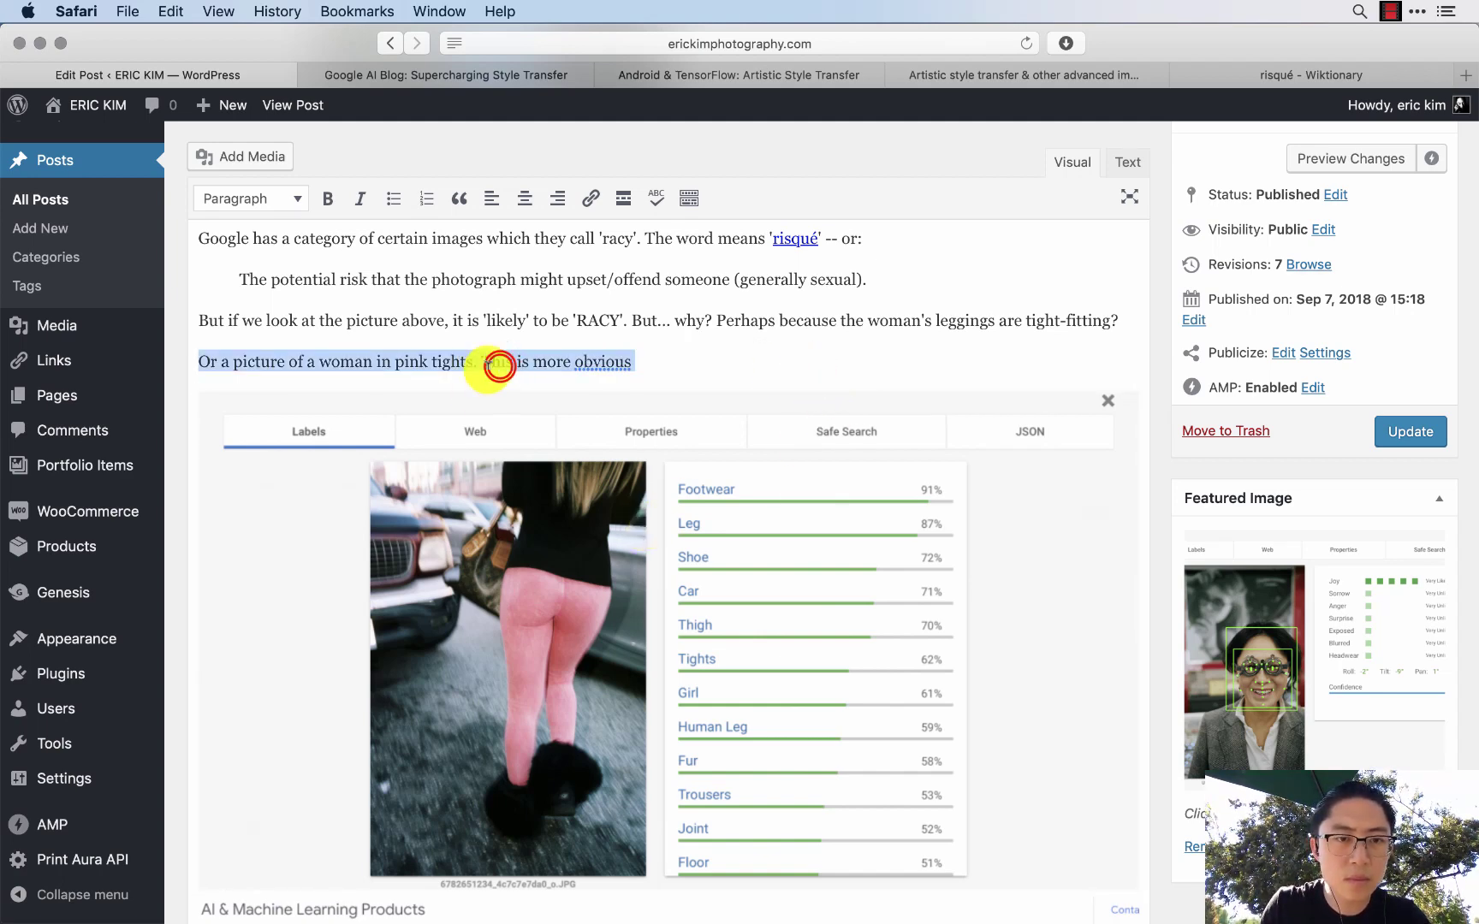
drag(499, 365, 631, 363)
text(Go)
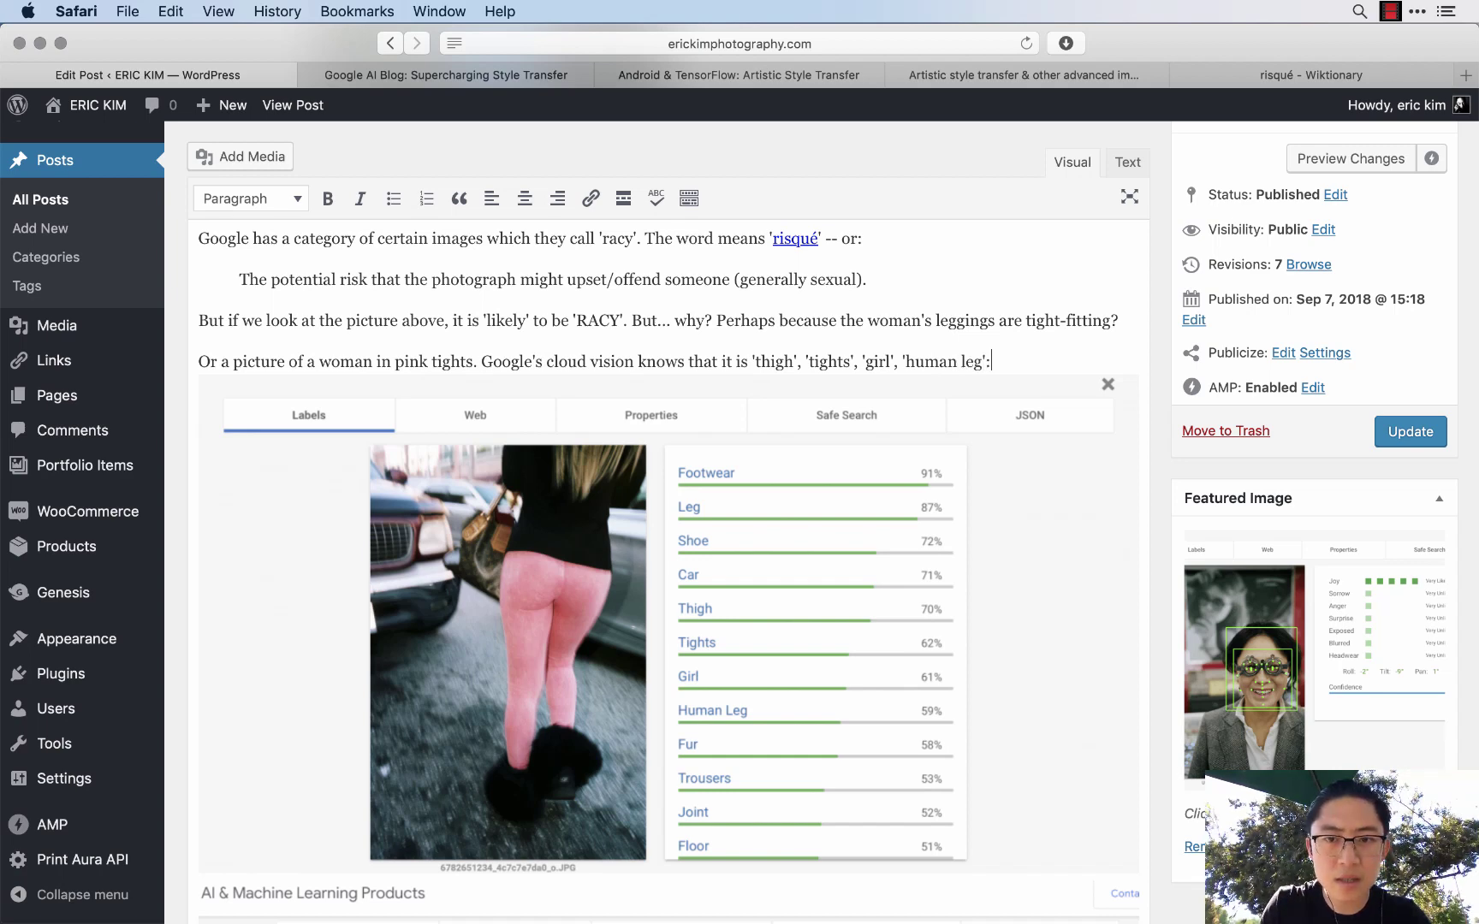
- Separate the pink-tights text from the Labels screenshot below it with a paragraph break
click(695, 601)
scroll(698, 599, down, 6)
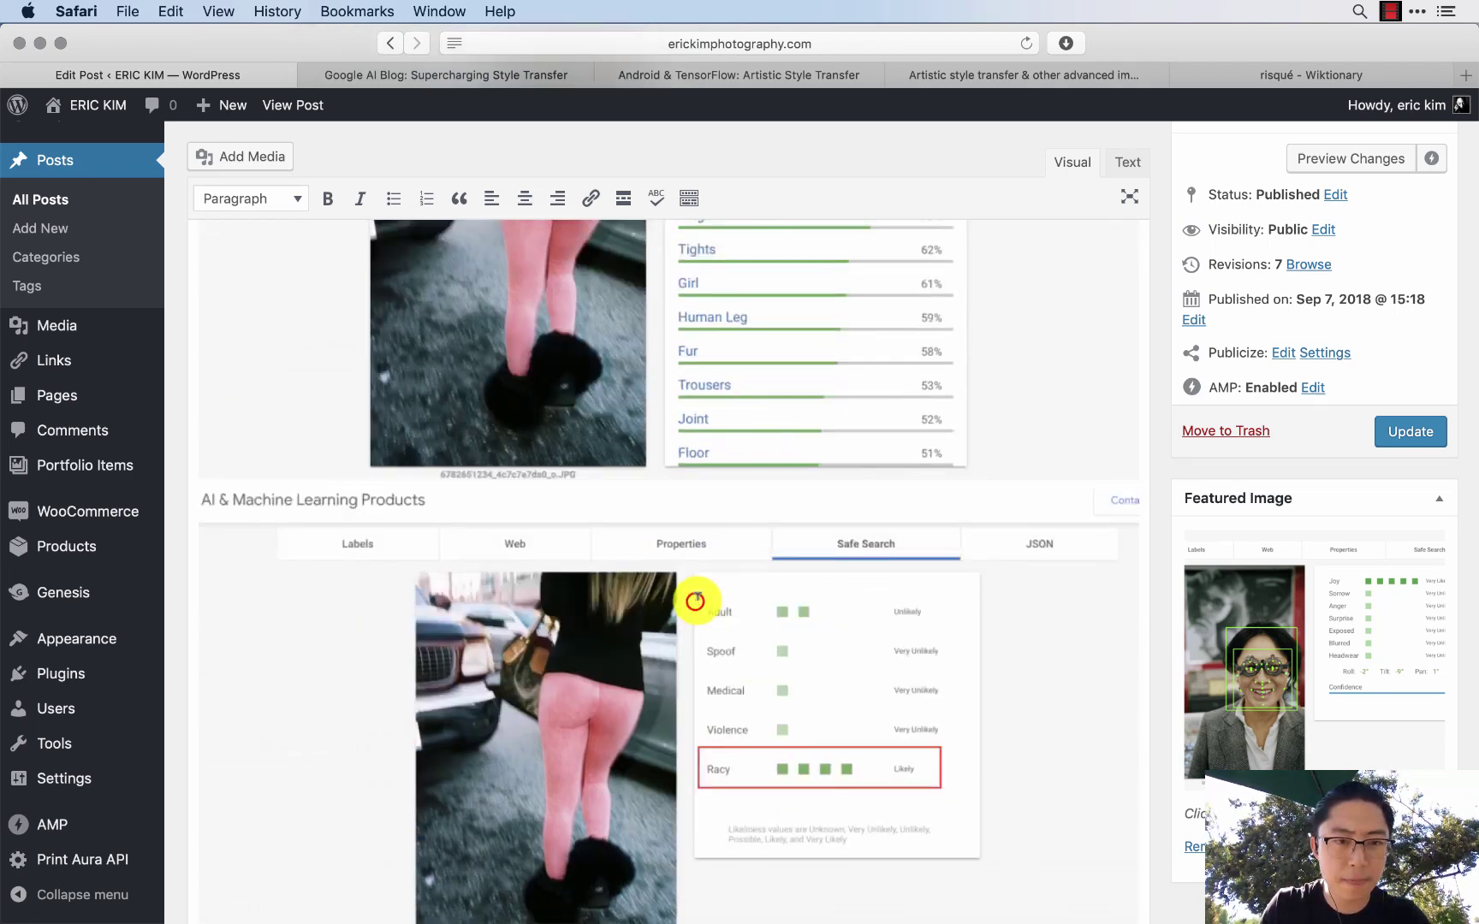
scroll(667, 565, up, 7)
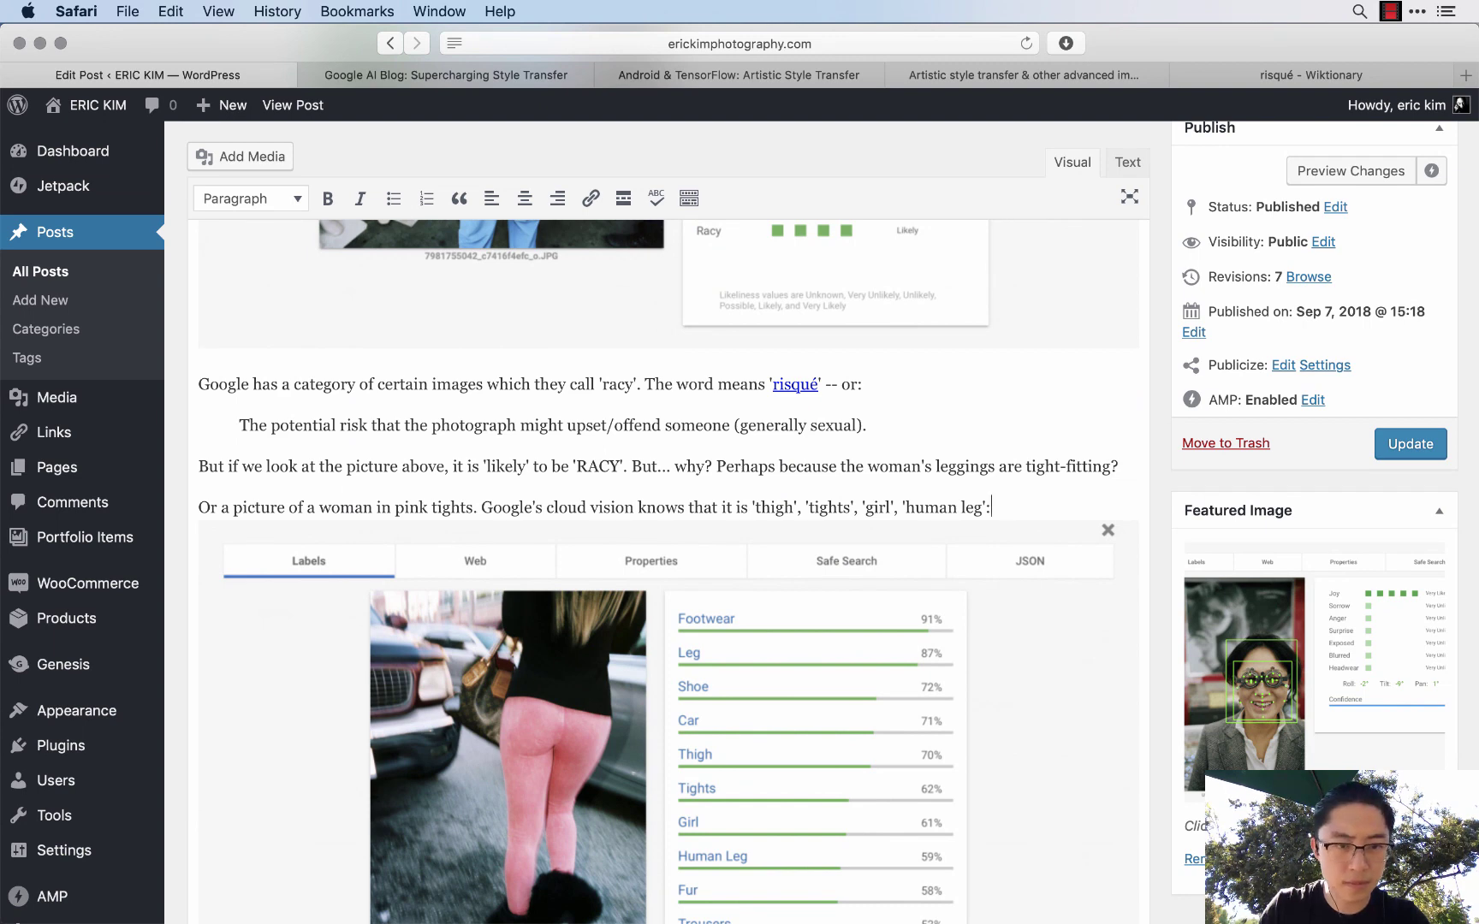
key(Return)
scroll(667, 565, down, 3)
scroll(731, 715, down, 8)
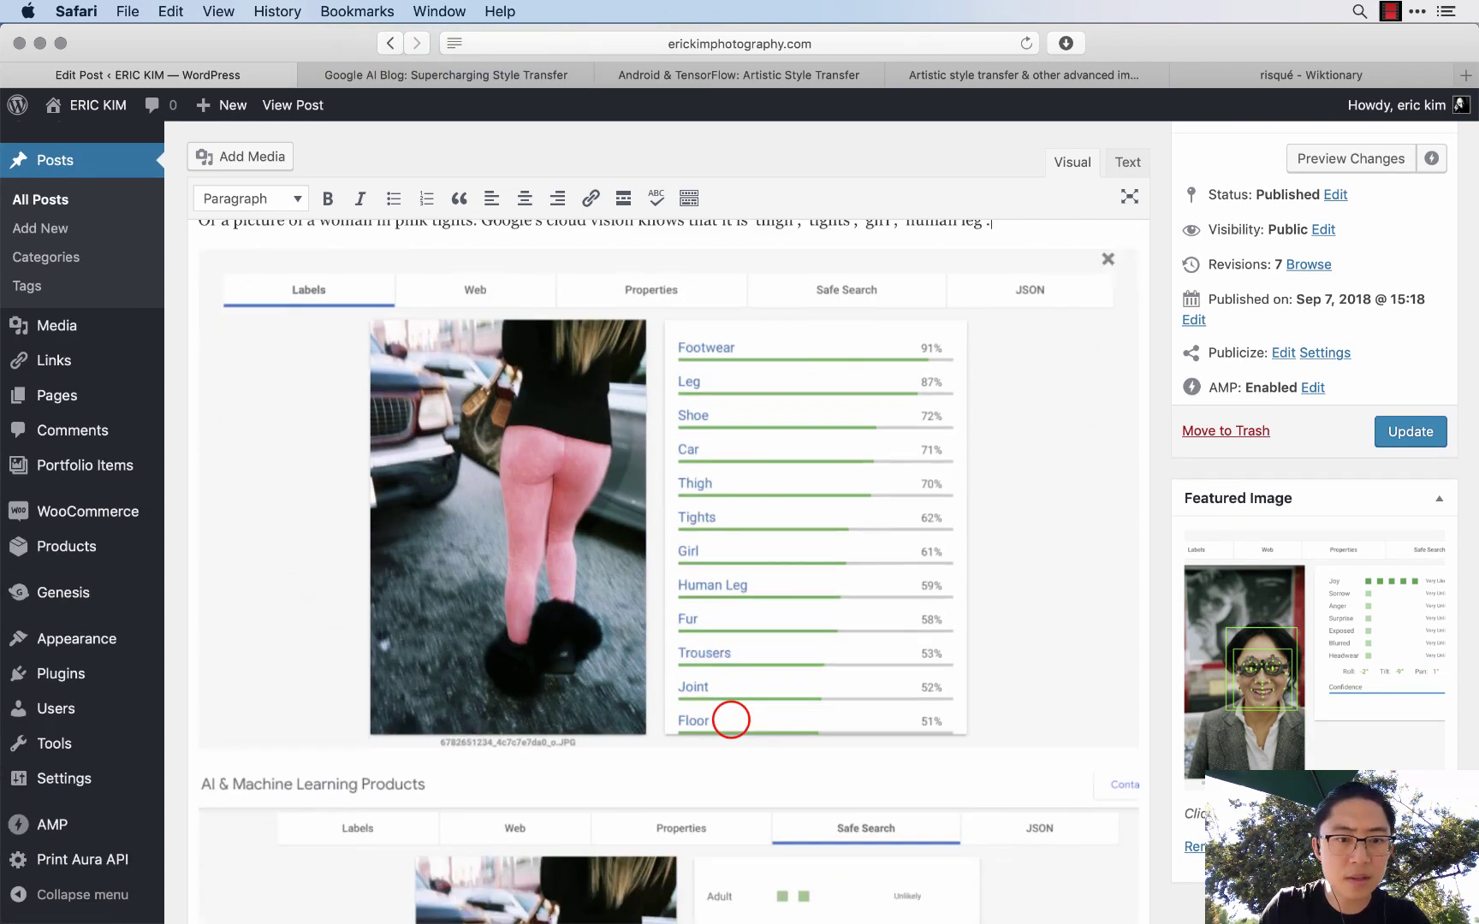
- In the post's HTML source, start a paragraph "And it has a" between the two pink-tights images, and return to the visual editor
click(1128, 162)
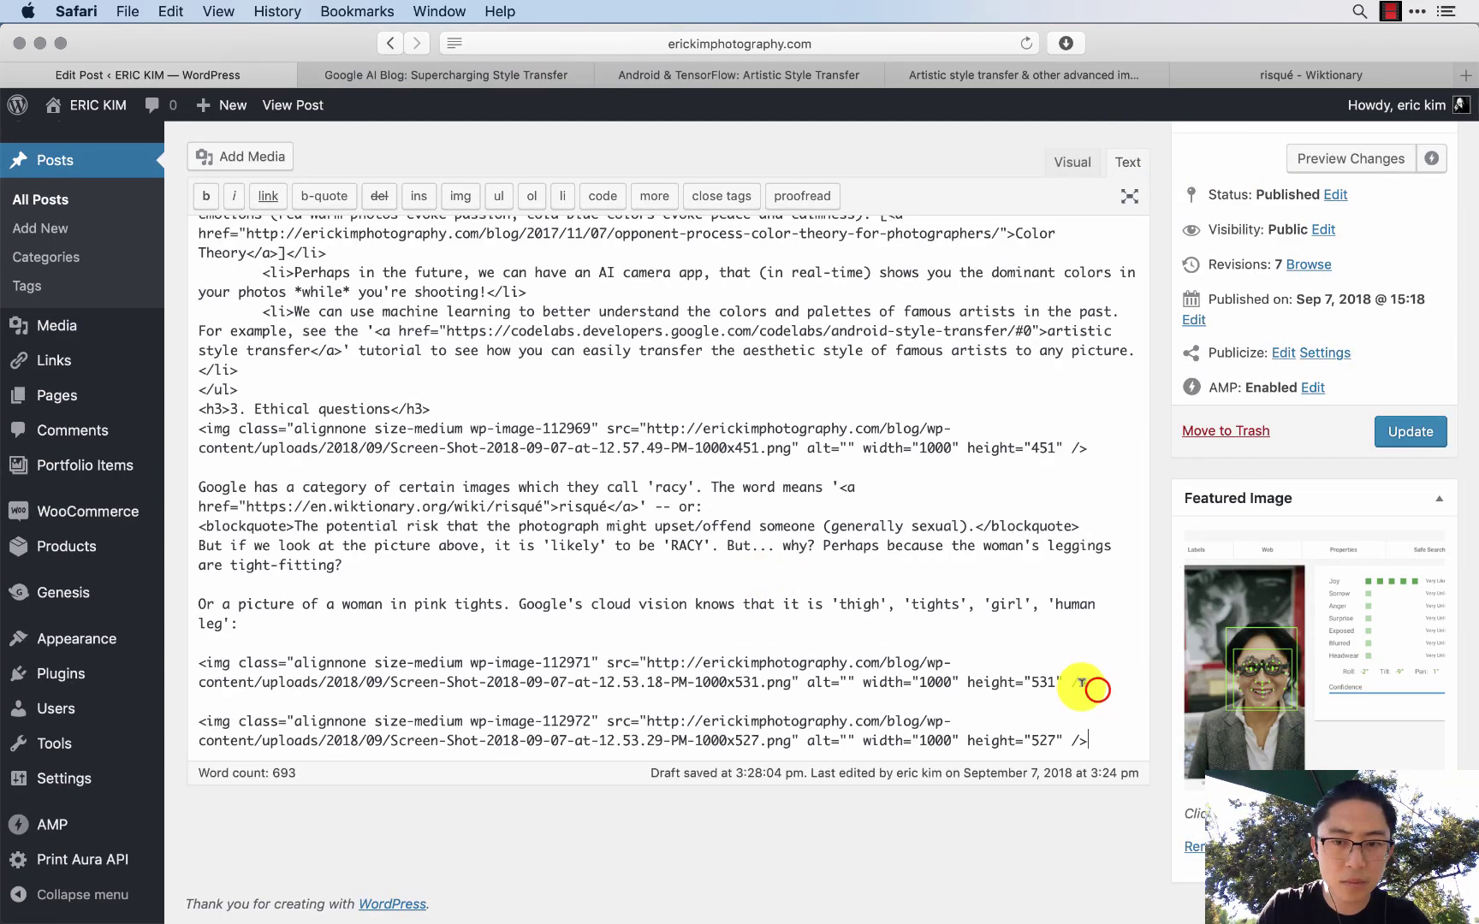
click(1095, 691)
key(Return)
key(Return)
text(And it h)
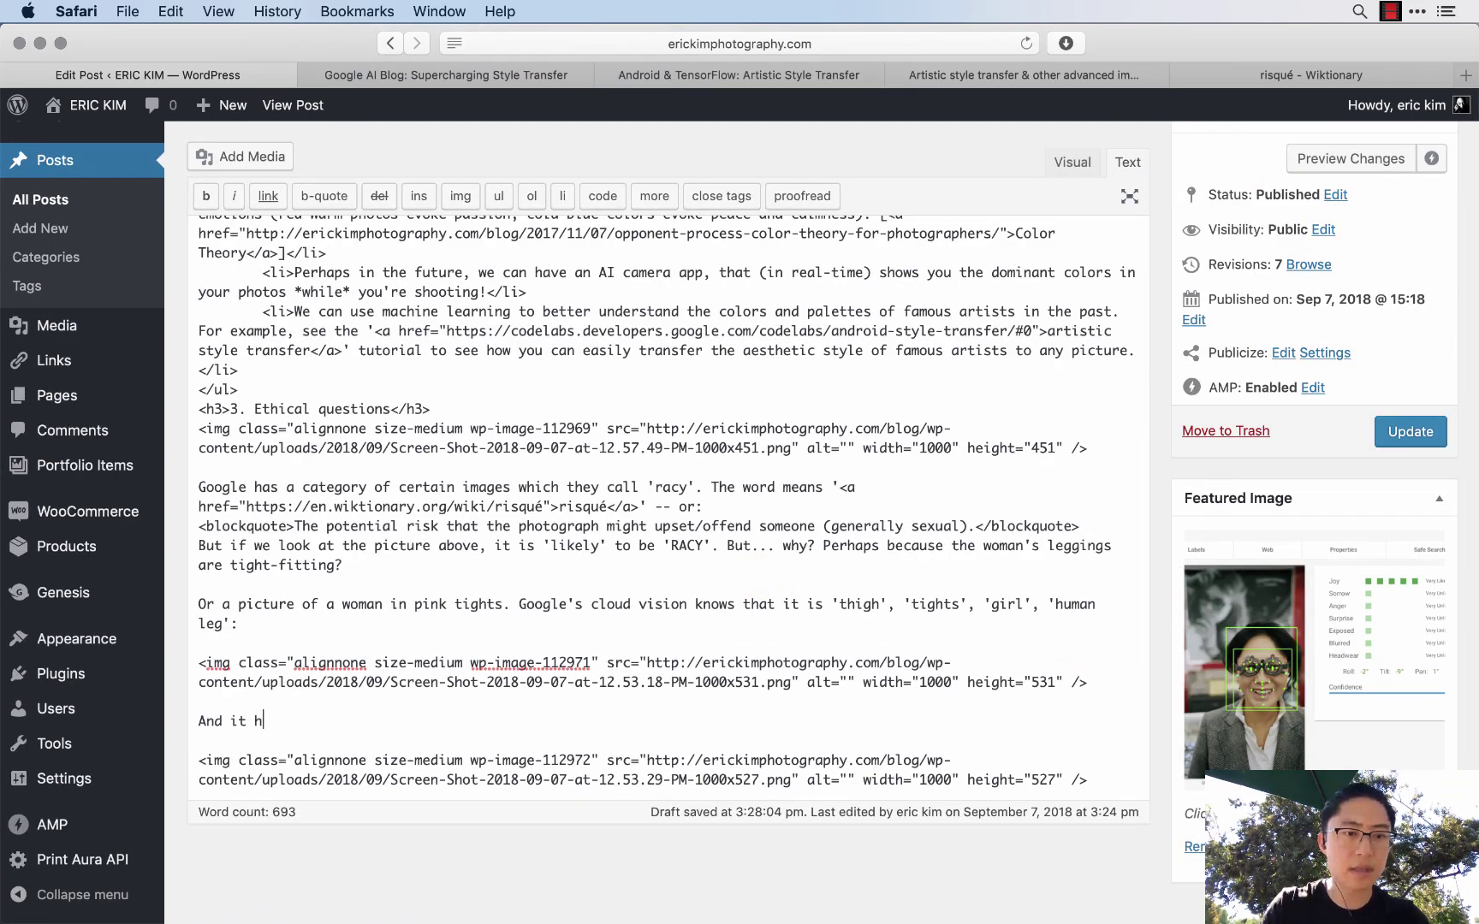
text(as a)
click(1074, 159)
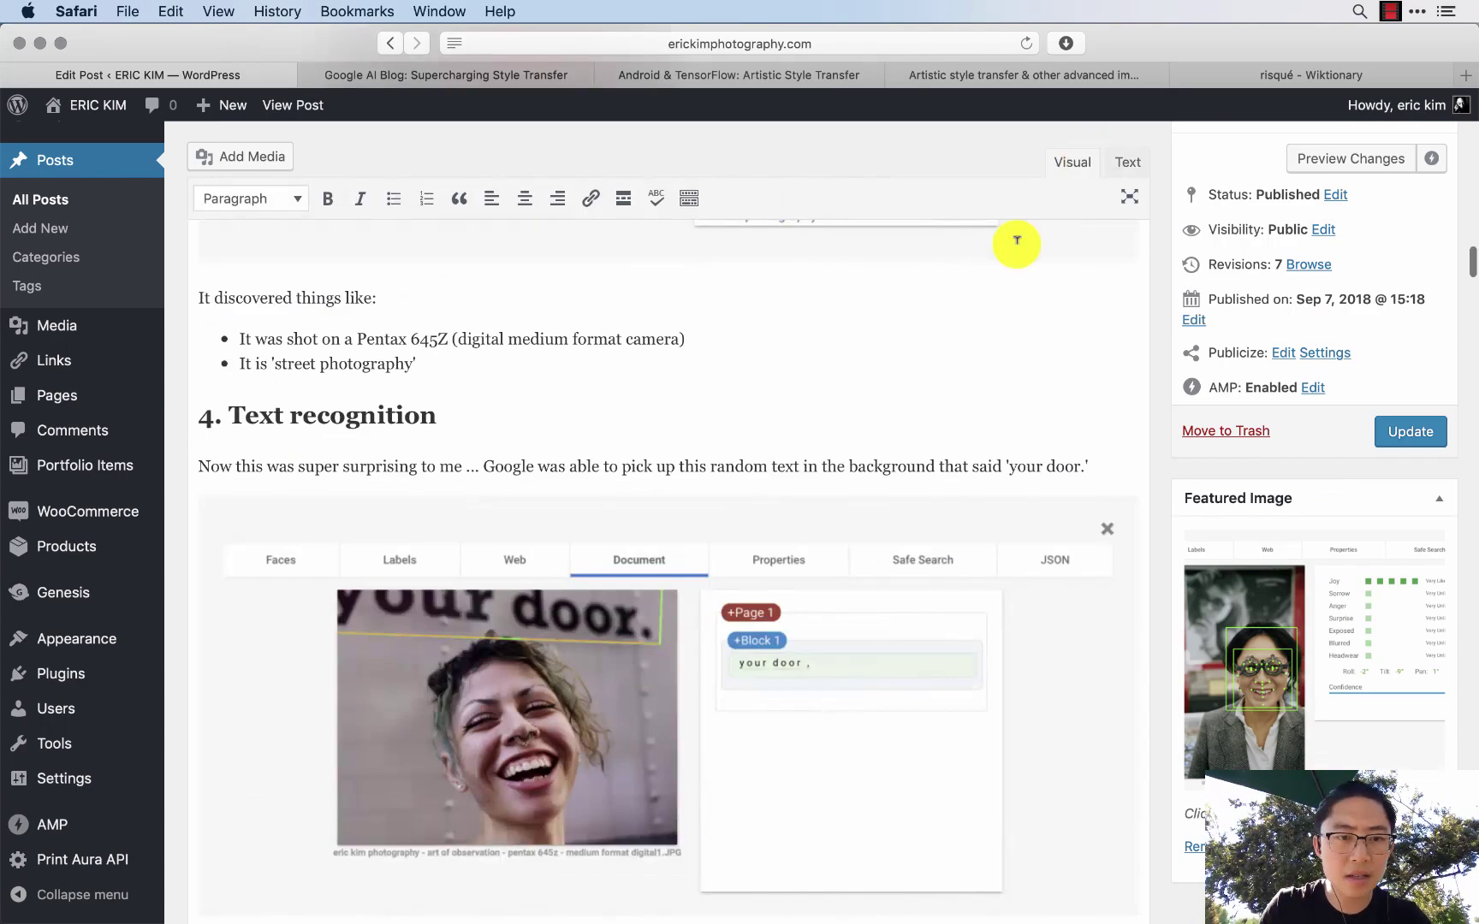
- Continue the new paragraph with "'likely' rating for racy. This is pretty obvious, because seeing a clear separation/edges of a woman's posterior is seen as "sexual":"
scroll(757, 464, down, 20)
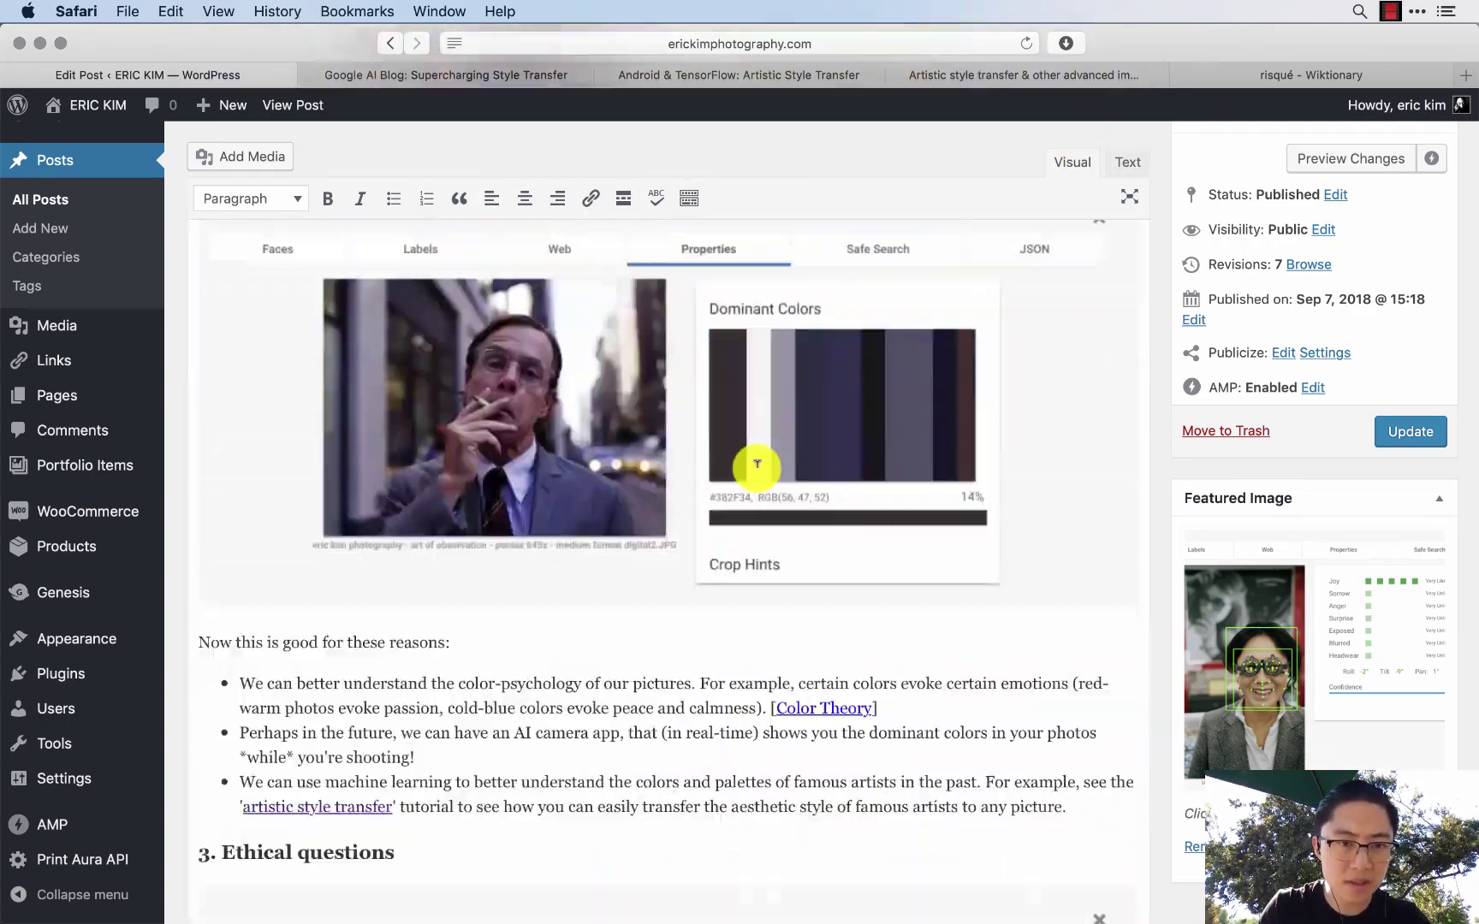
scroll(757, 464, down, 10)
scroll(758, 464, up, 5)
text(a)
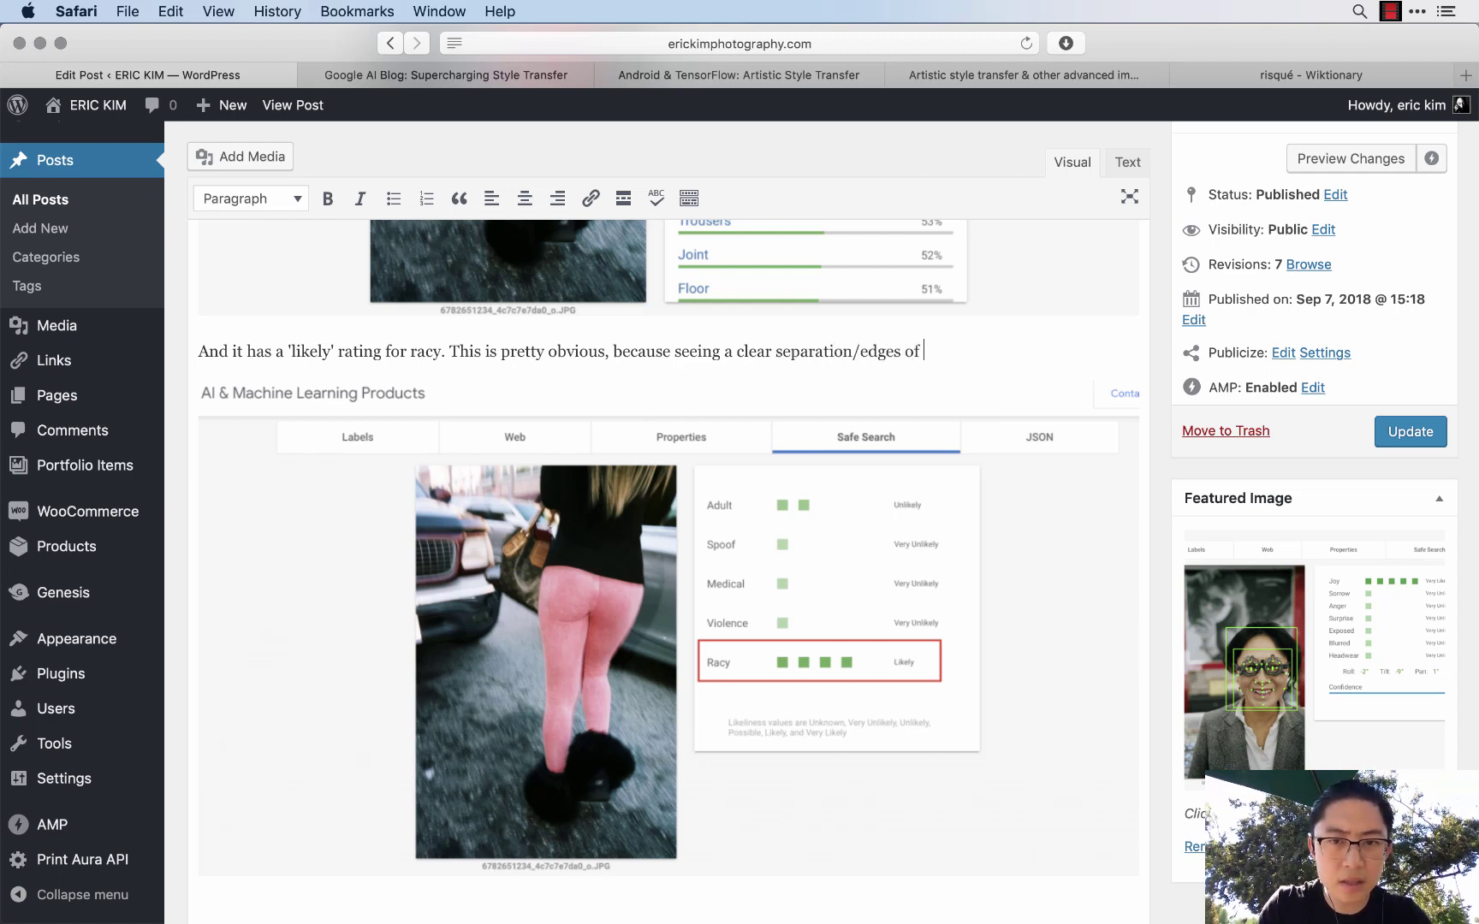
text(a woman's posterior)
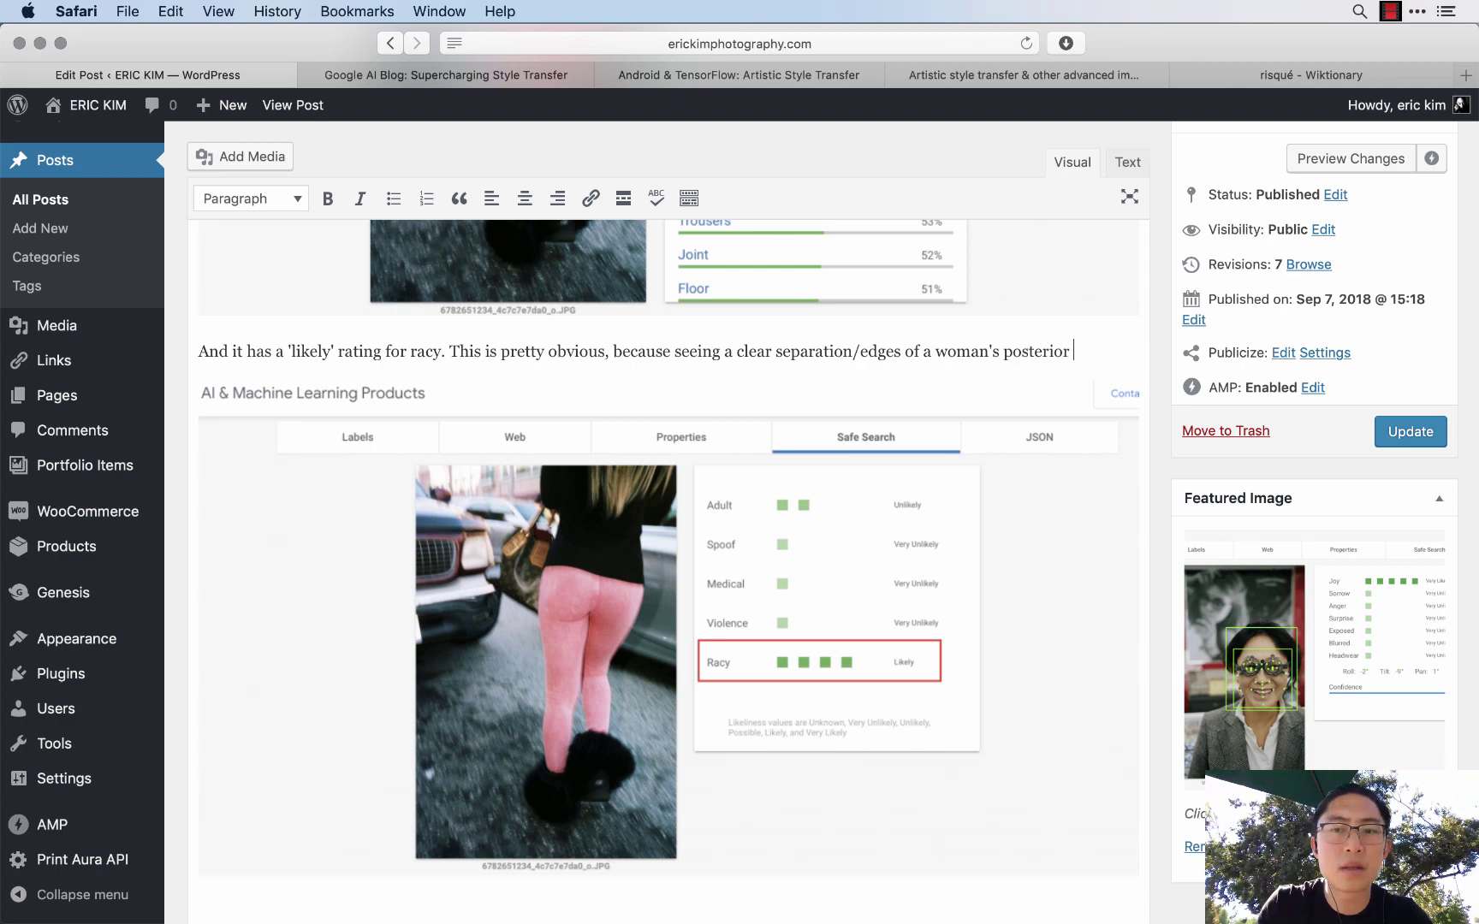
text(as "sexual":)
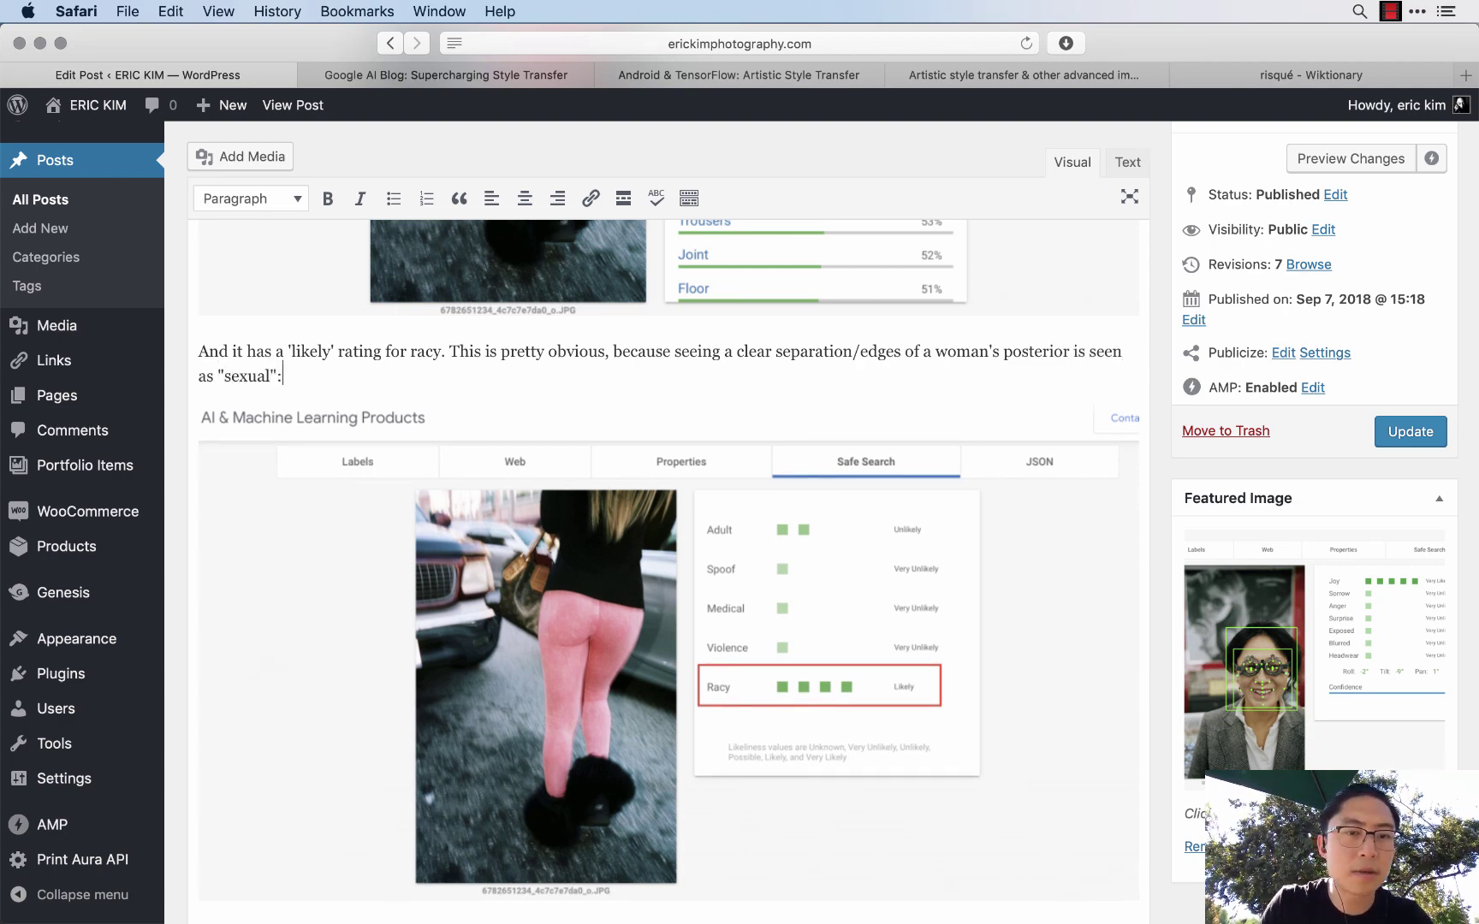
- Add the paragraph 'Or you can even show "sorrow" in your pictures:' above 'Some interesting ideas:' in the emotion section
scroll(667, 564, down, 20)
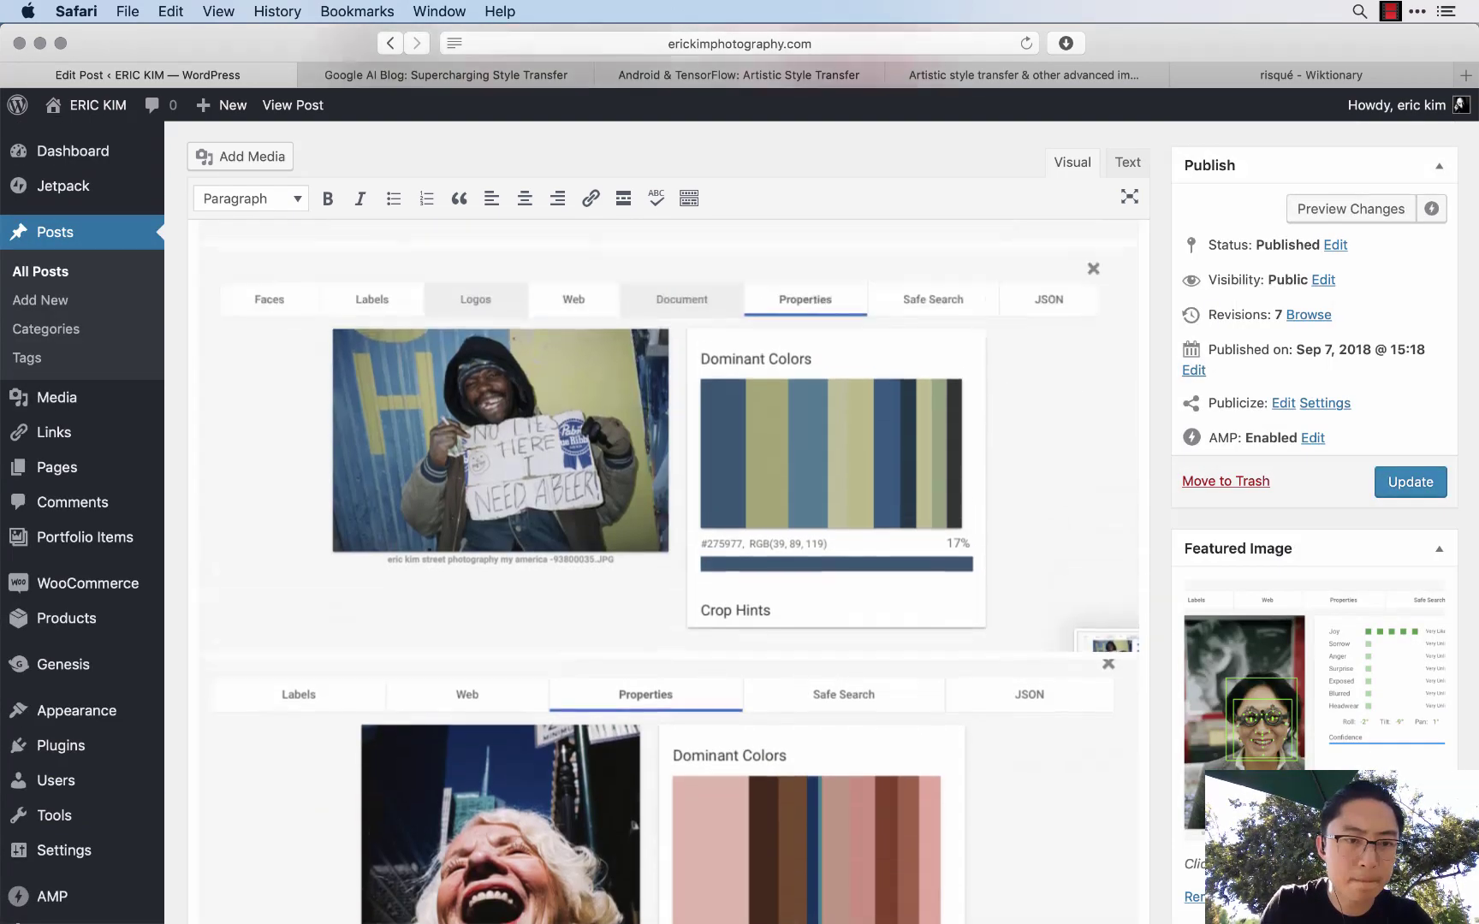
scroll(667, 564, down, 20)
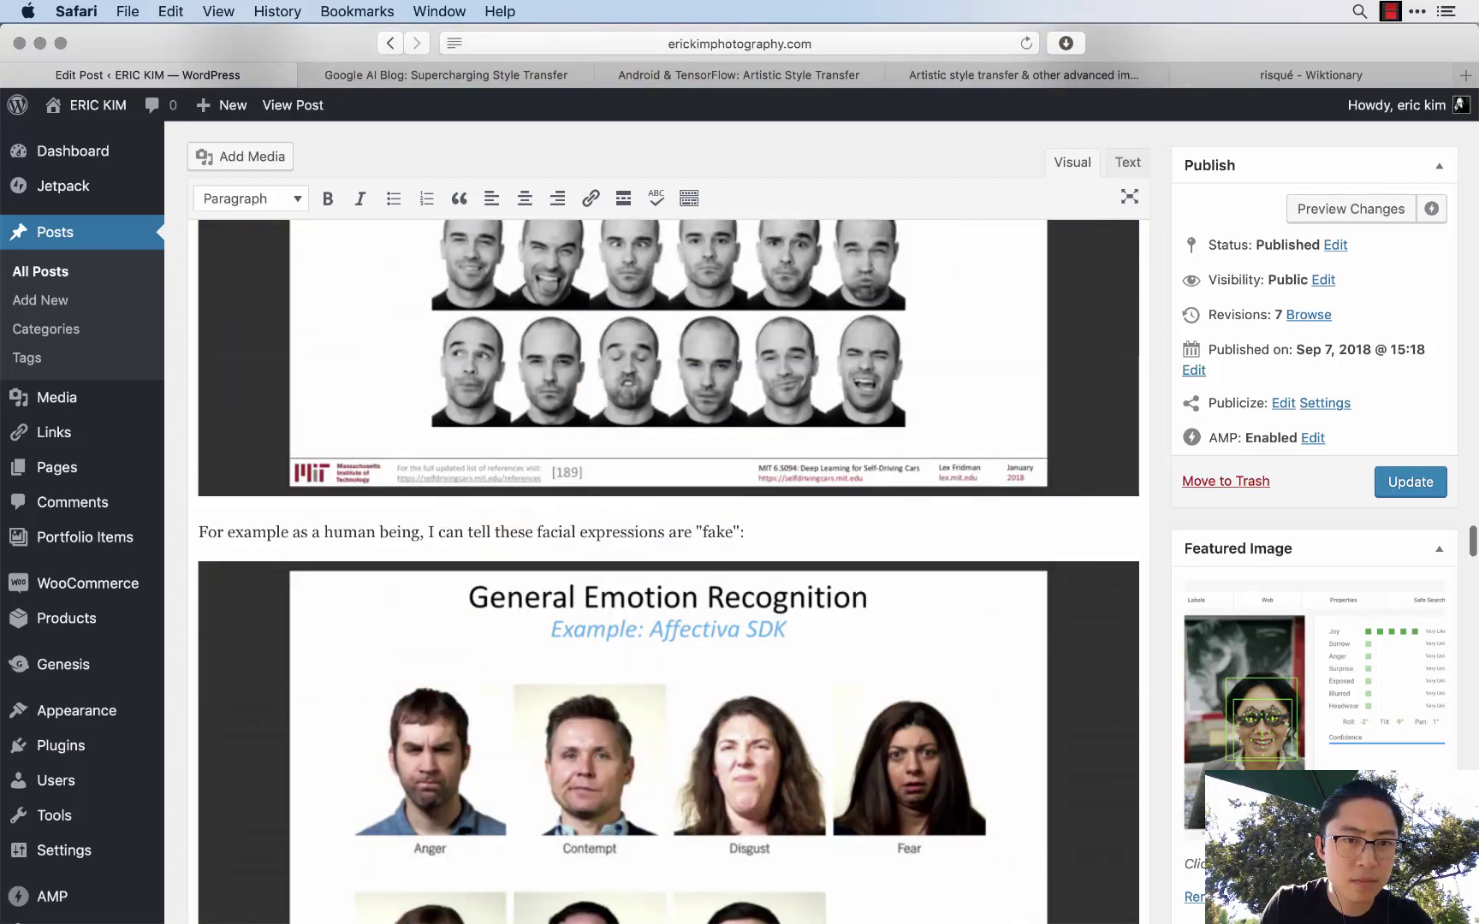
scroll(667, 565, up, 8)
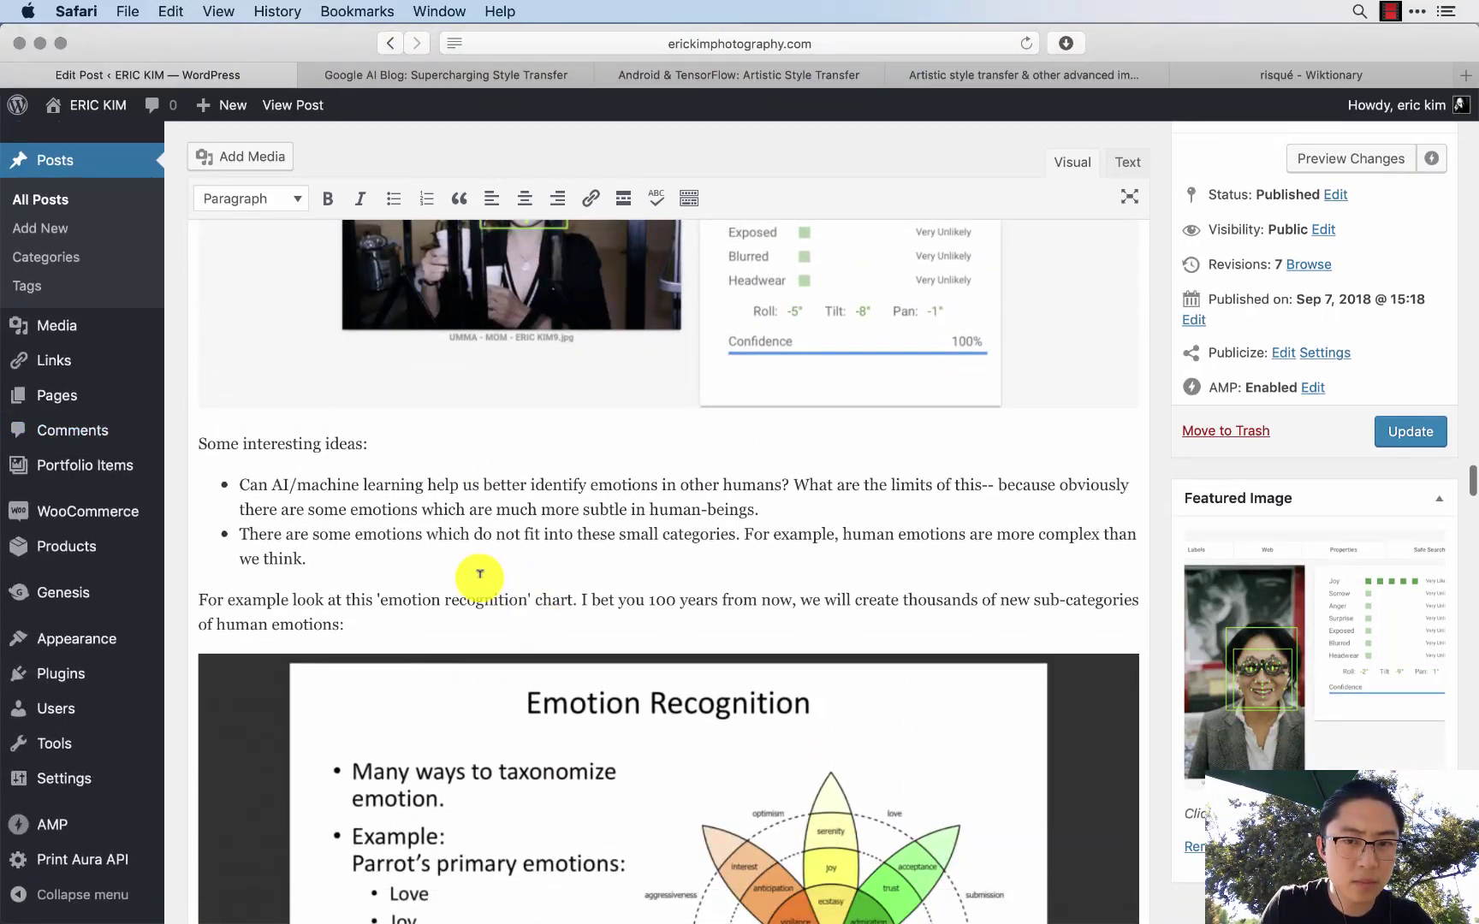
scroll(415, 555, up, 6)
scroll(415, 557, down, 7)
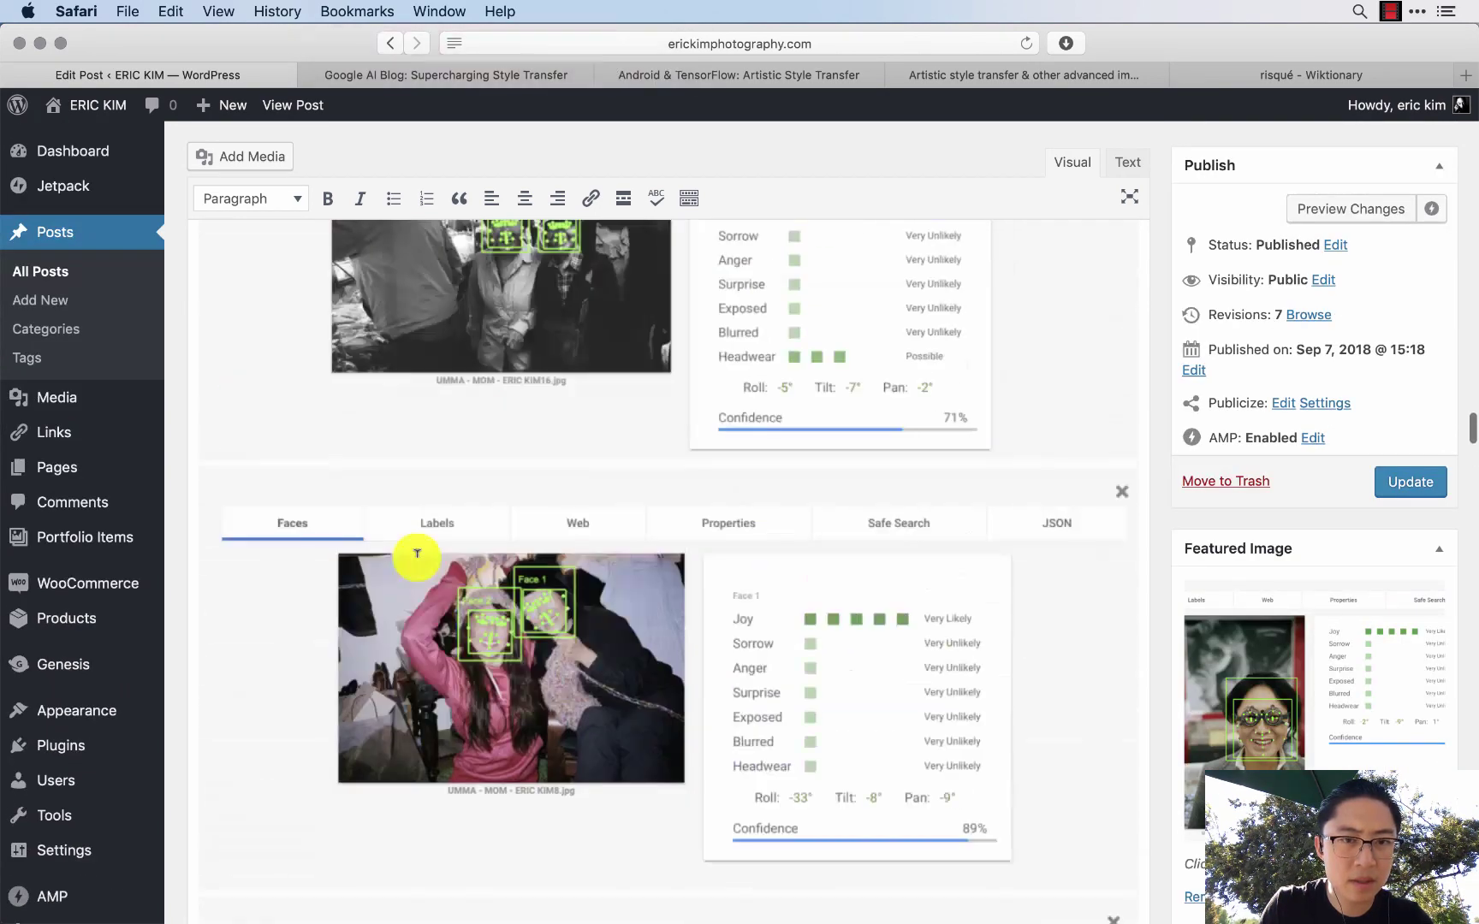
click(190, 403)
key(Return)
text(\Some interesting ideas:)
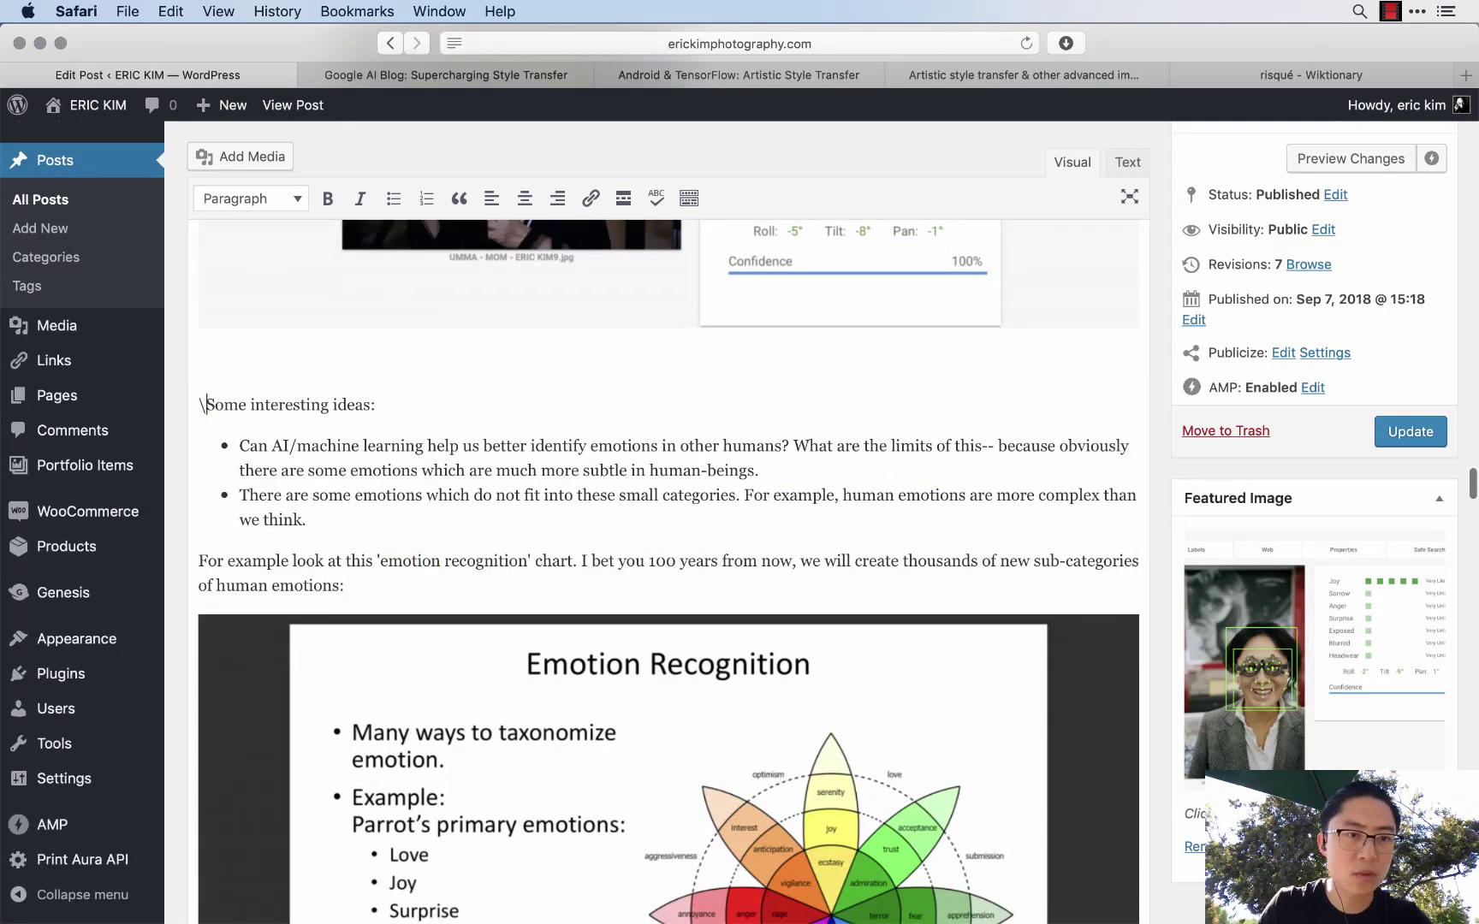
key(BackSpace)
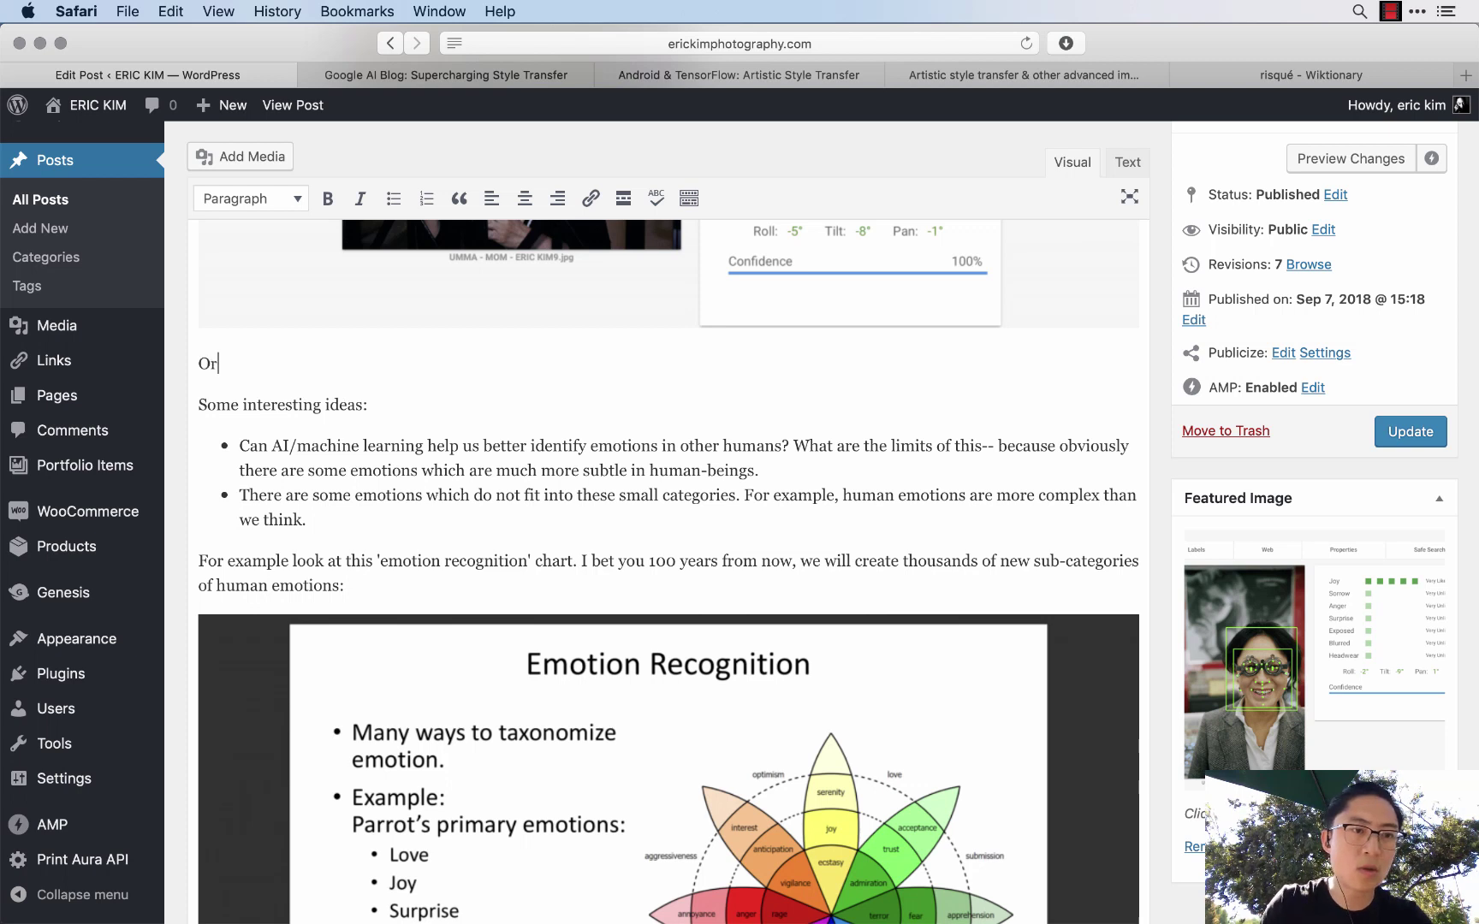
text(Or you can even show ")
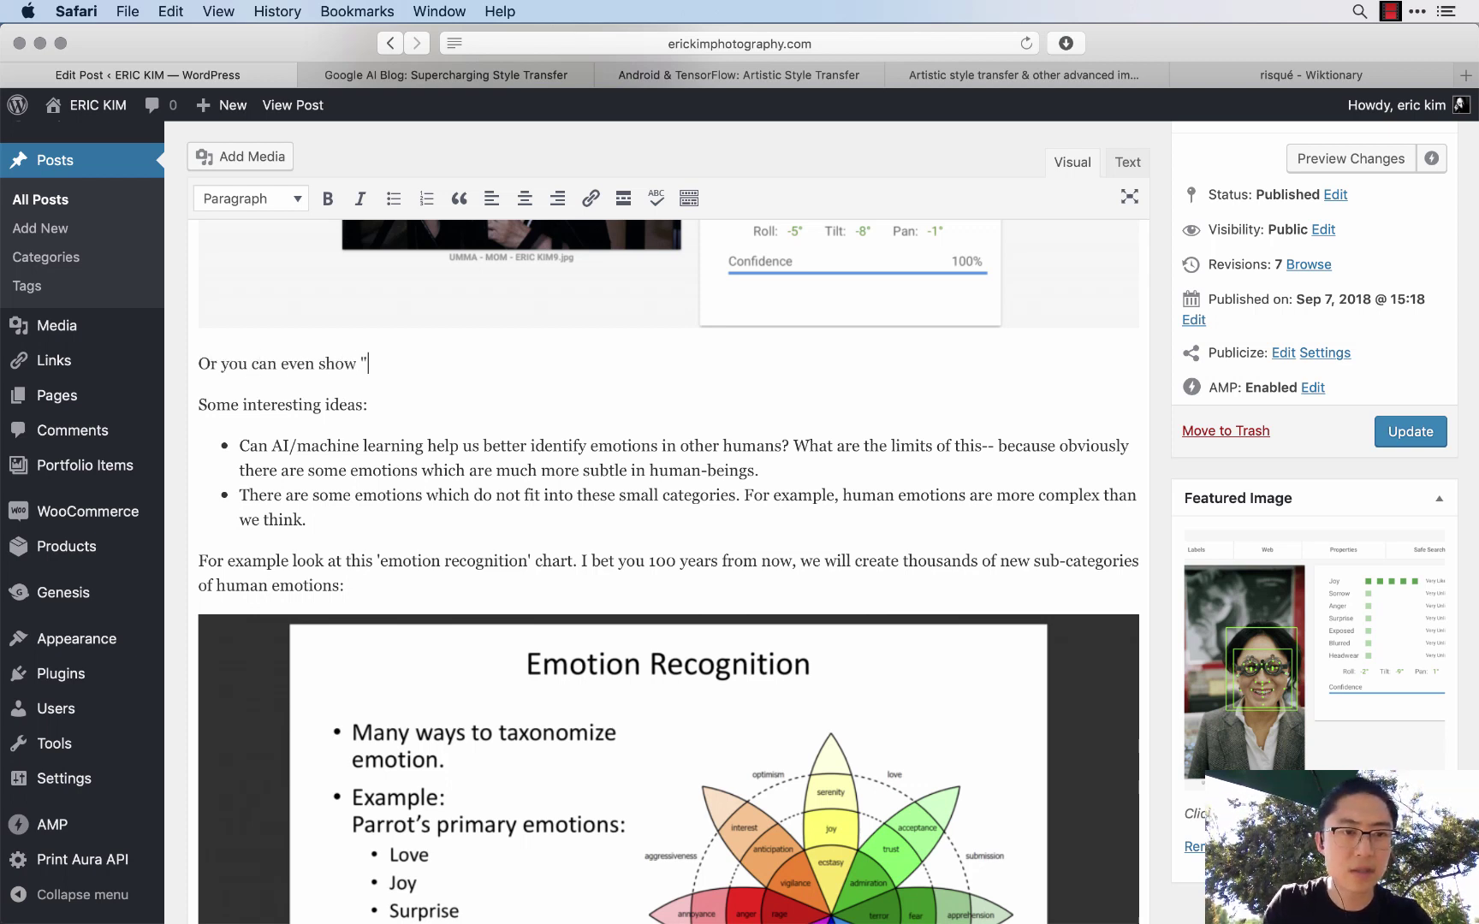
text(sorrow" in your pictur)
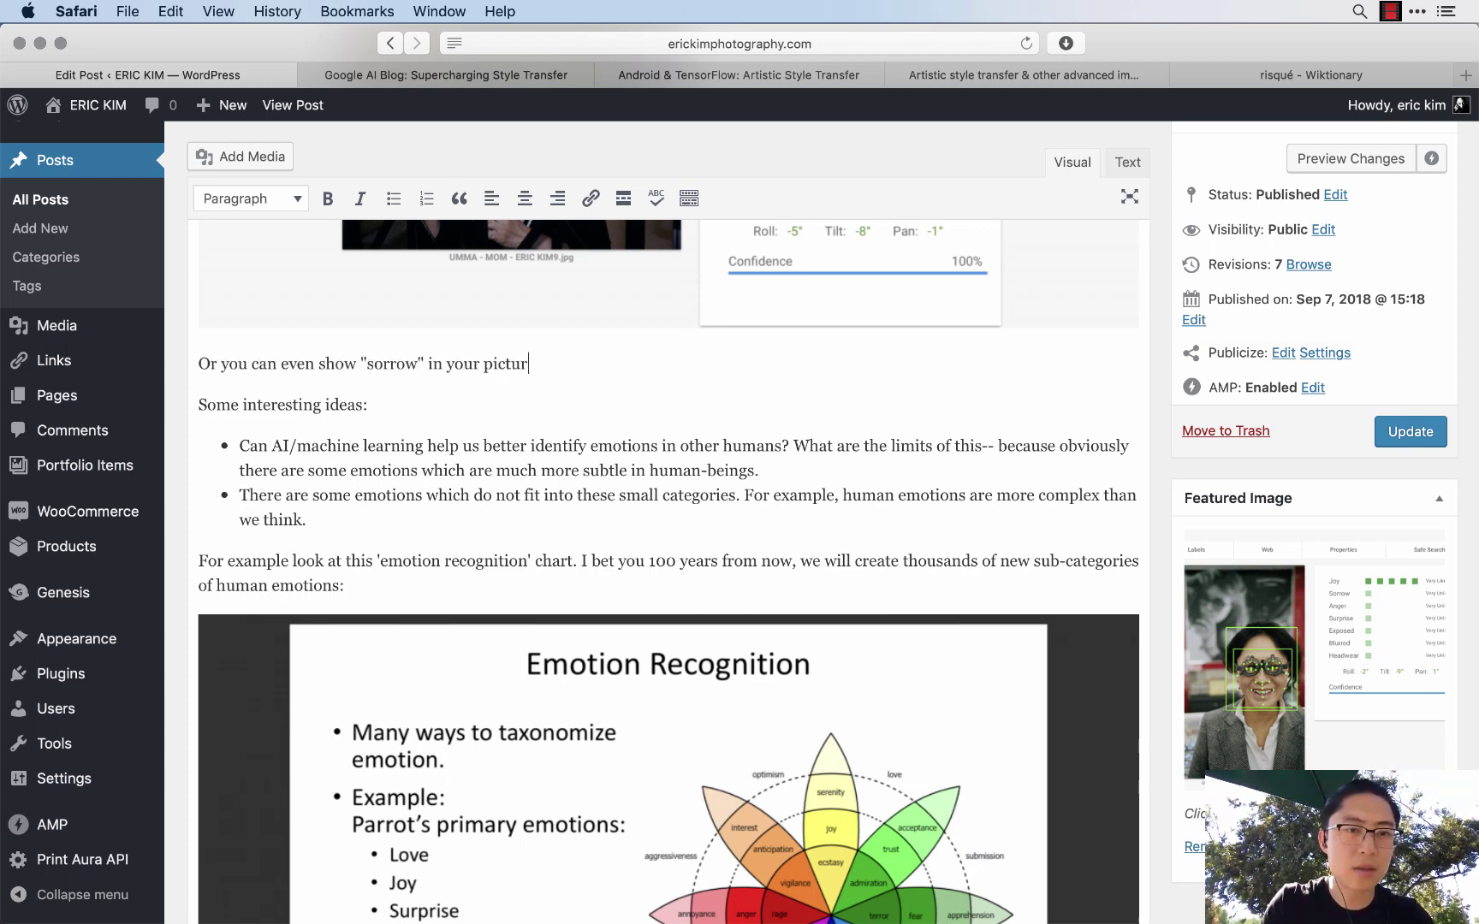
text(es:)
- On a new line, upload the 12.55.59 PM screenshot from the Google cloud vision folder in Finder to the post's media
key(Return)
key(super+Tab)
drag(1386, 703, 651, 403)
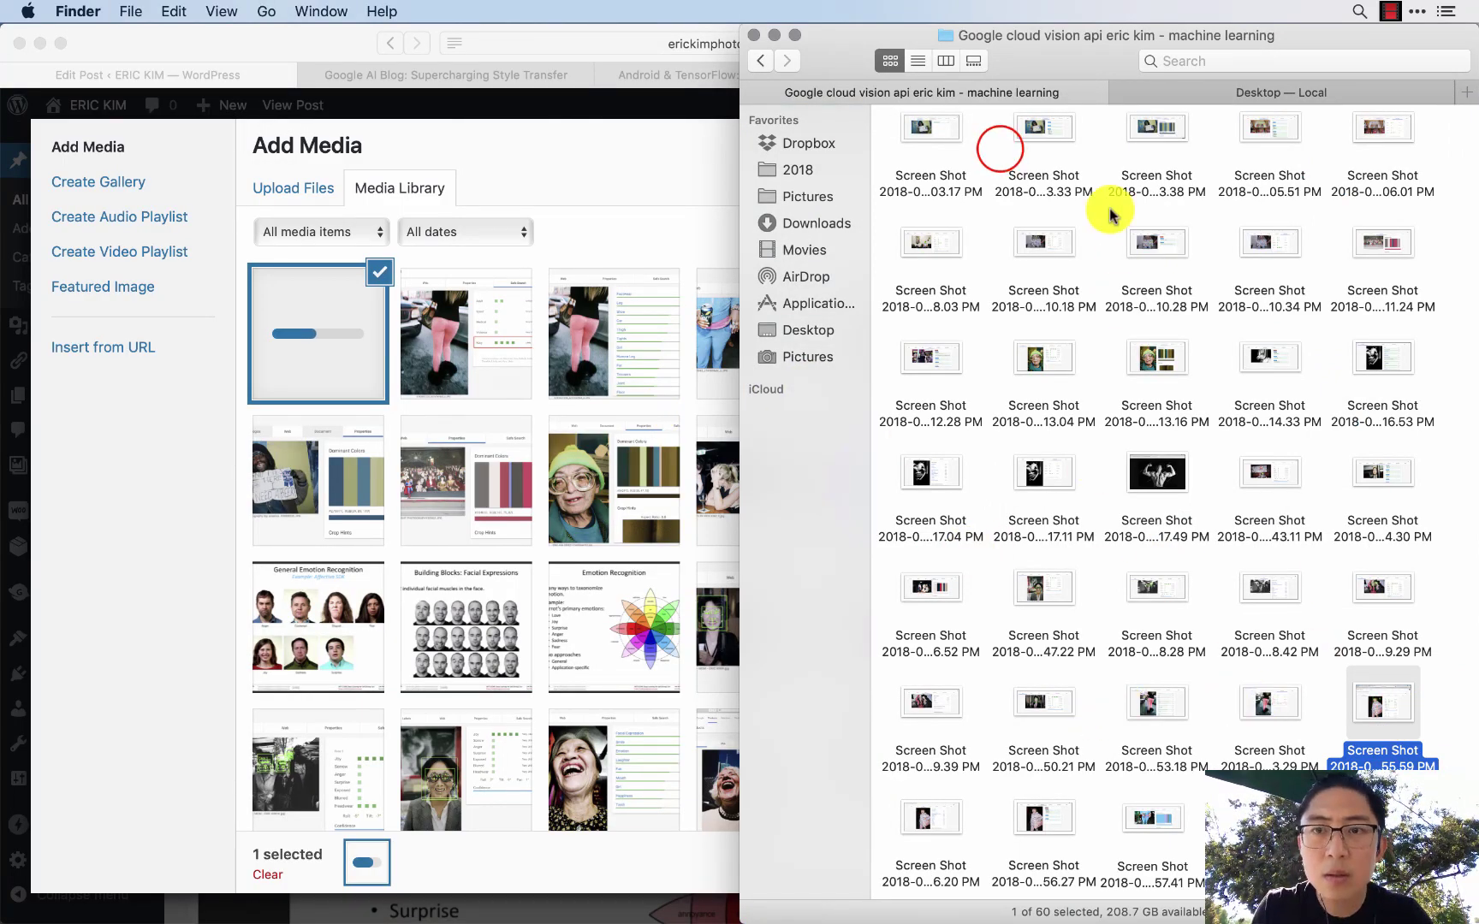
- In a new Finder tab, look through the Google Cloud Test v1, eye mapping and Google Vision v1 folders in Downloads
key(super+t)
click(990, 151)
key(Right)
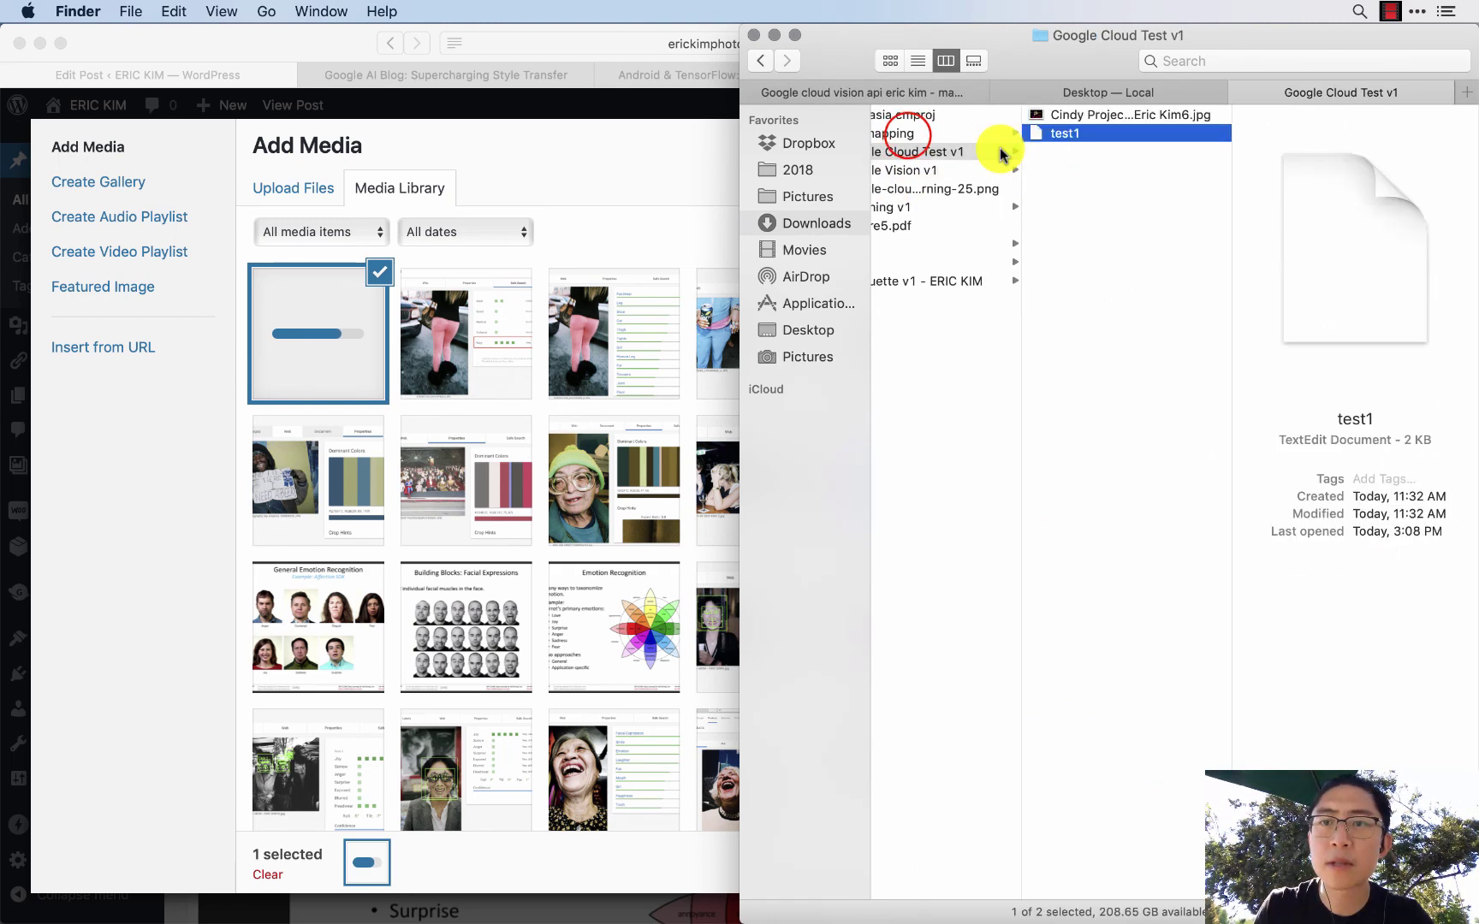
click(942, 134)
click(1009, 186)
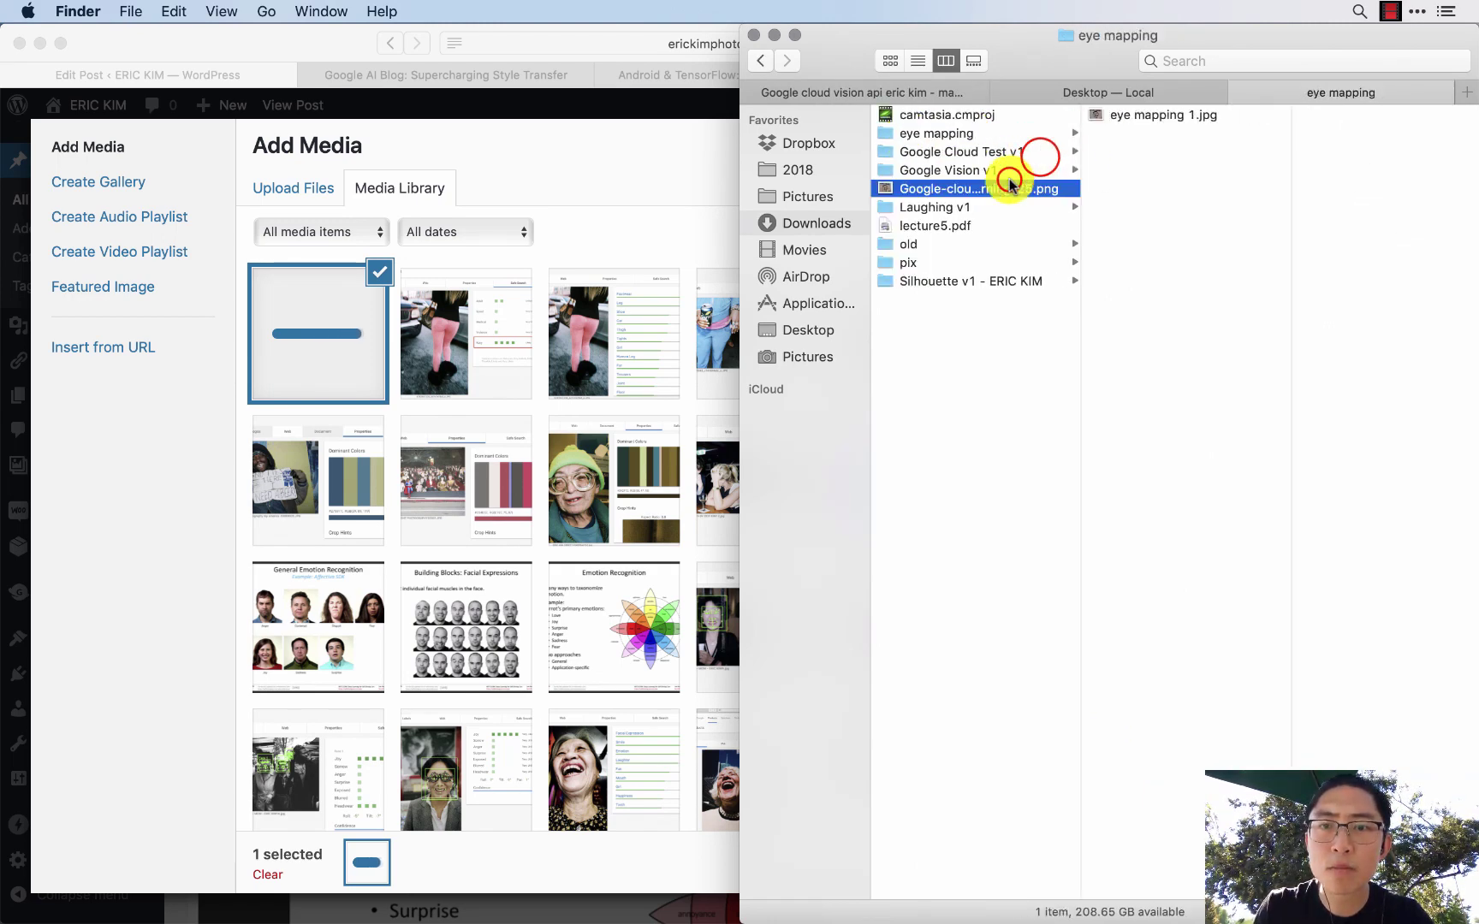
click(1023, 152)
click(1010, 169)
- Open the 'pink legging' text file in TextEdit, skim its Cloud Vision JSON data, and close it
click(1151, 227)
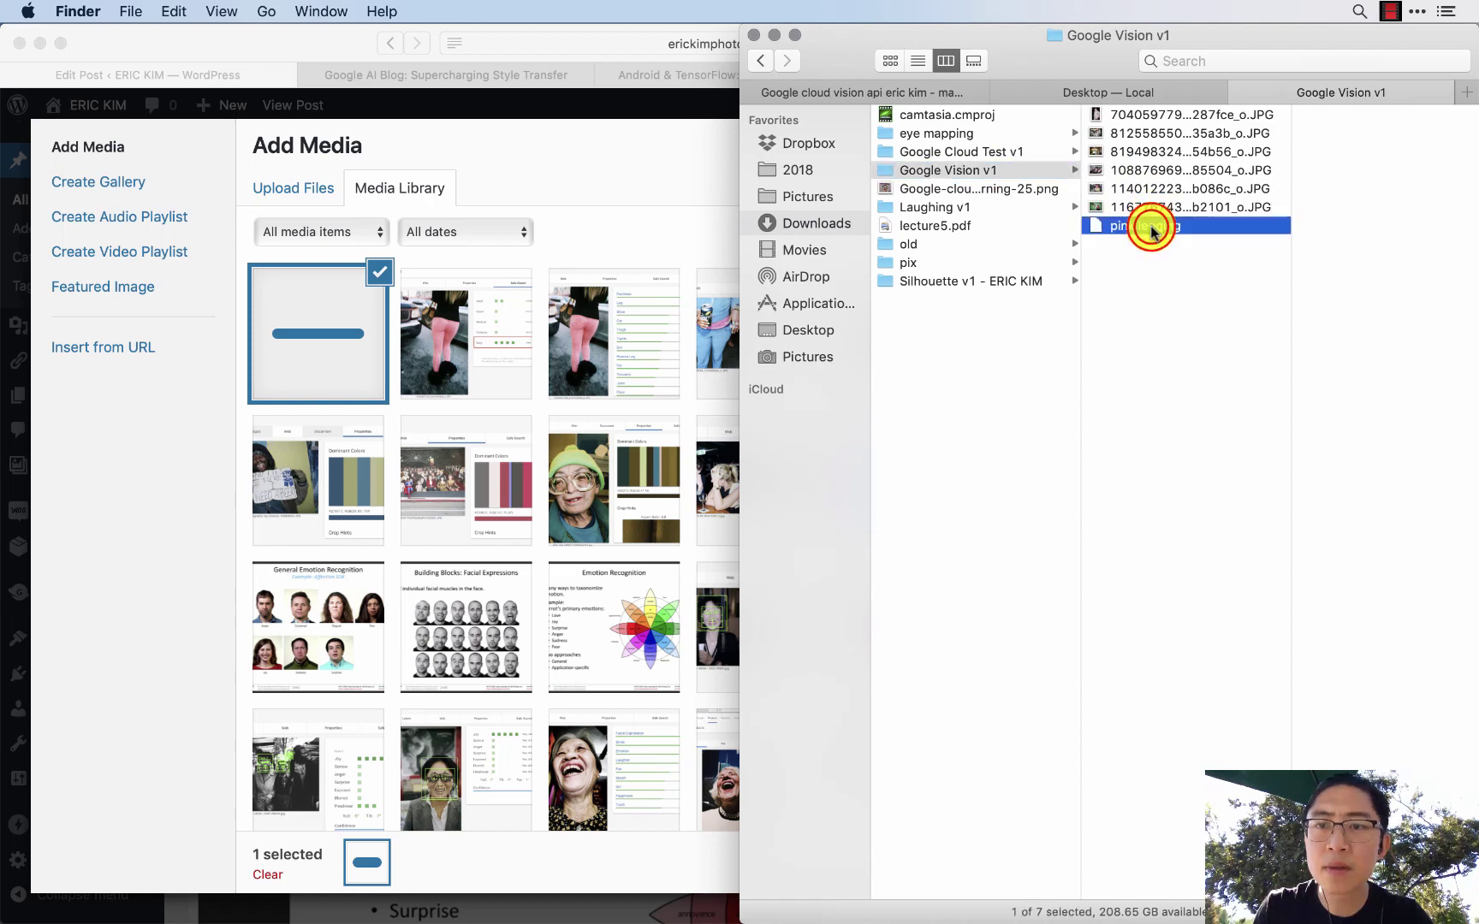
double_click(1151, 228)
scroll(660, 380, down, 15)
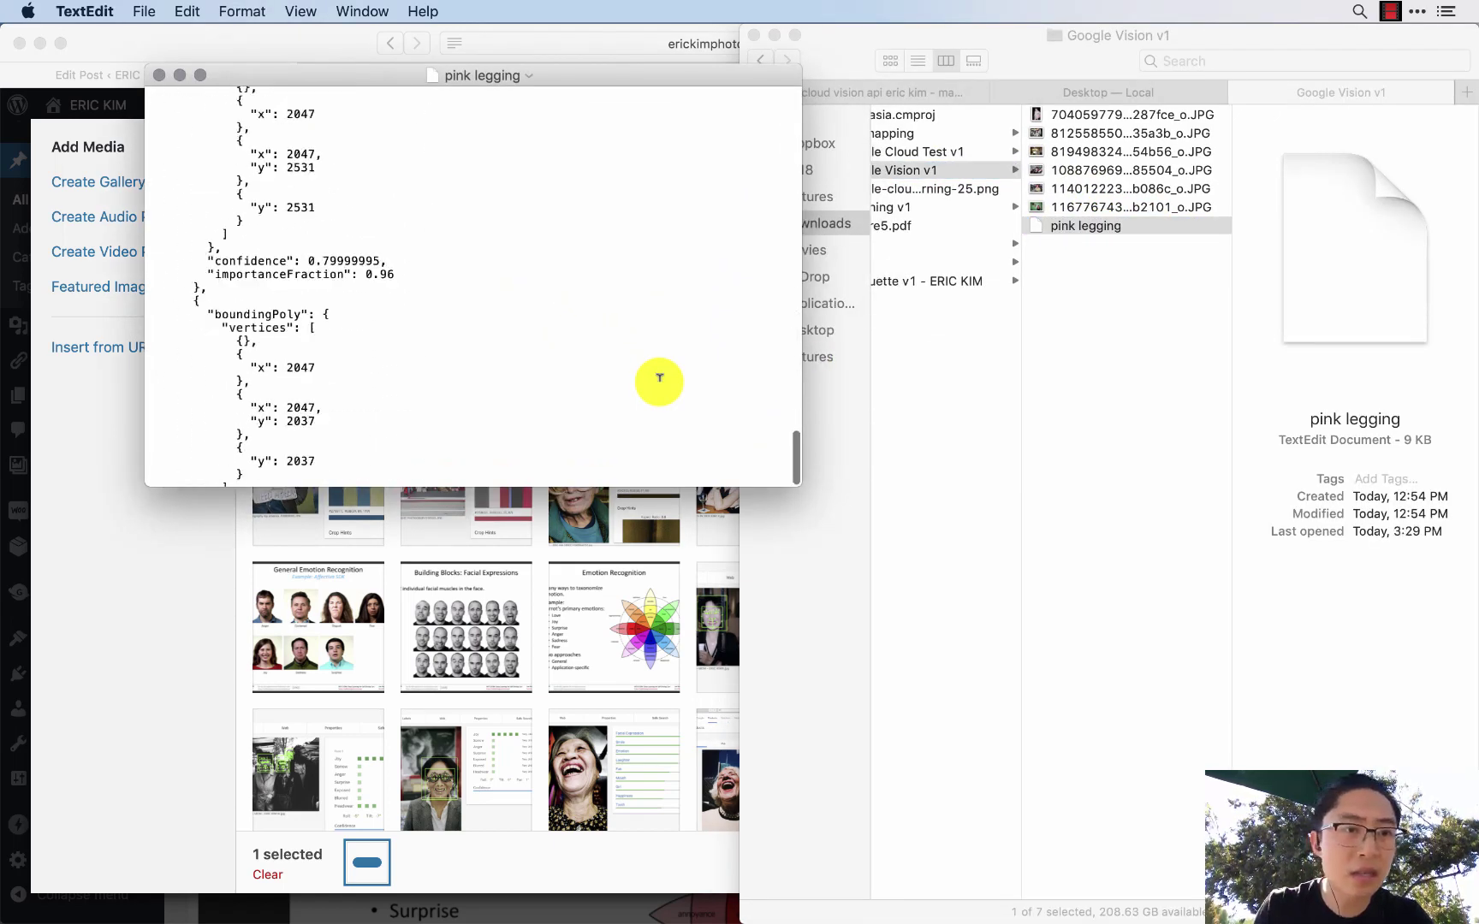
scroll(659, 377, up, 15)
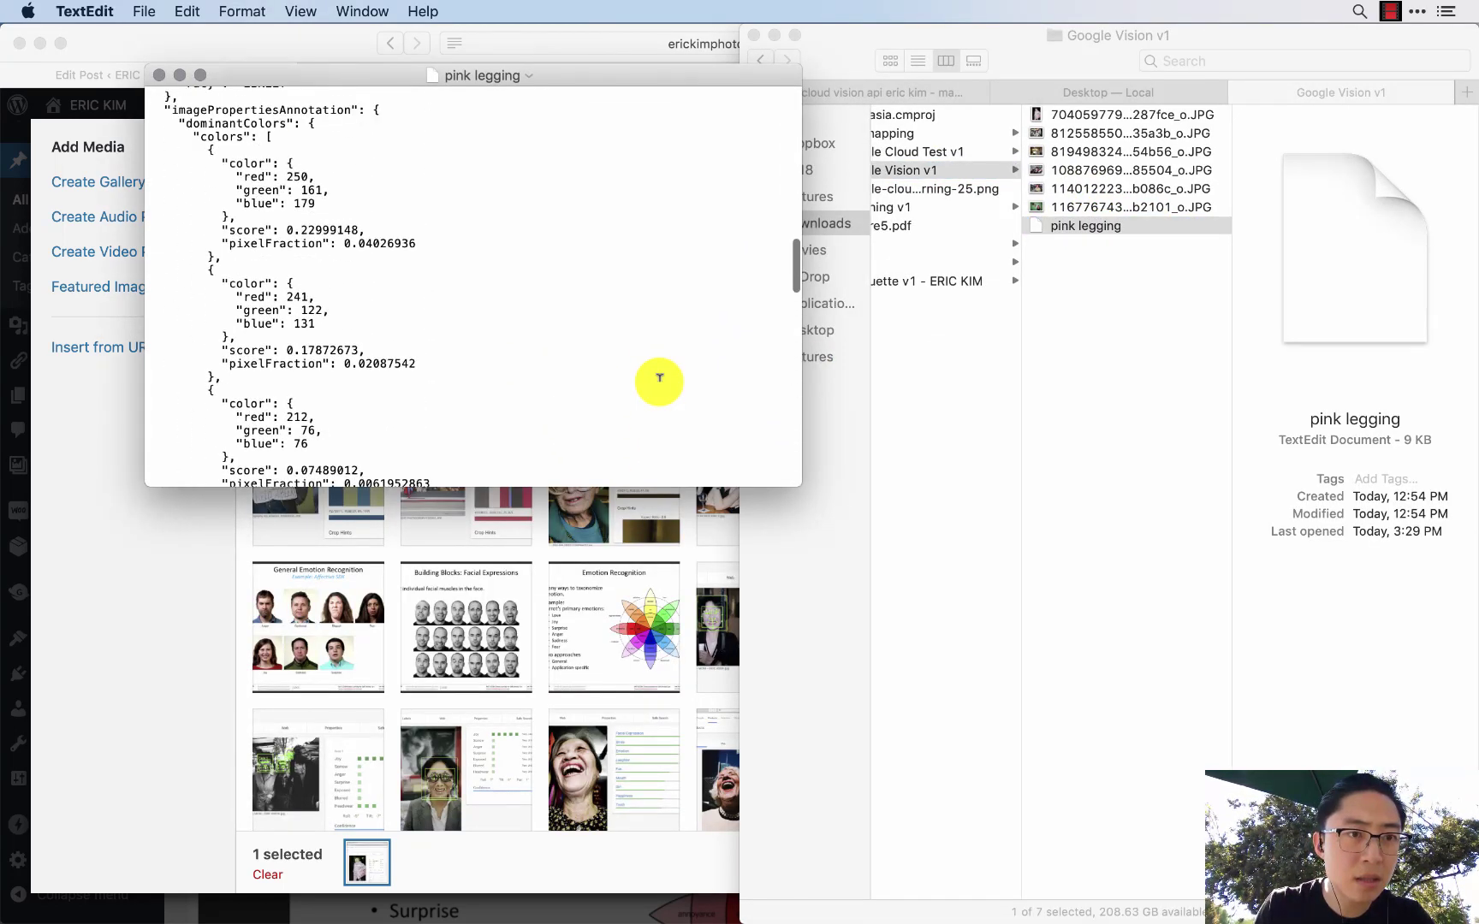
scroll(659, 379, up, 10)
key(cmd+w)
- Browse the remaining Downloads folders from Laughing v1 onward and look at the photos in the pix folder
drag(1073, 231, 1094, 239)
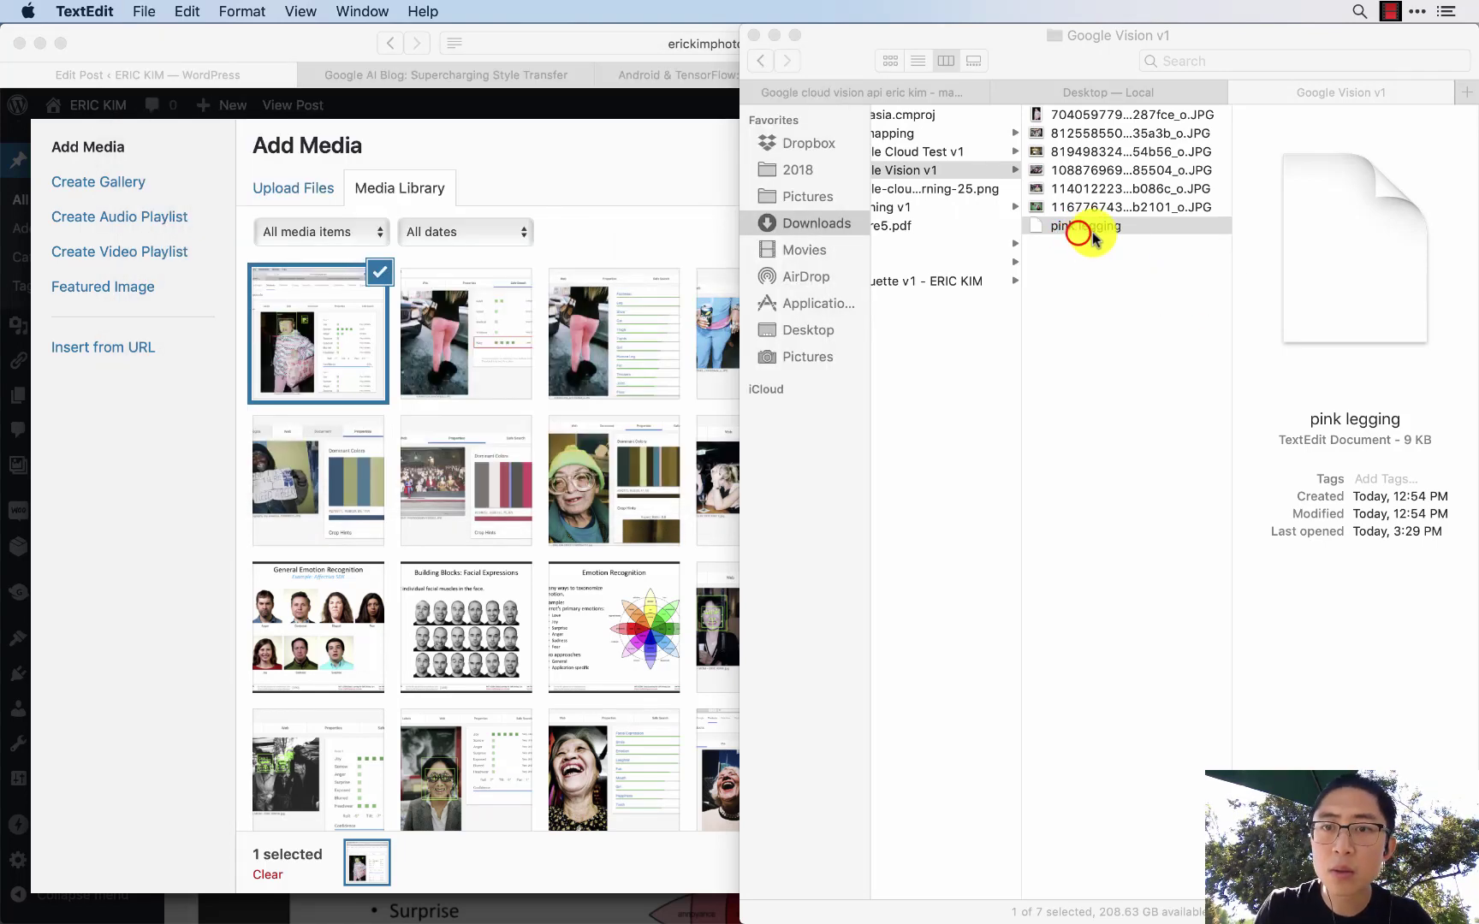
key(Left)
key(Down)
key(Down)
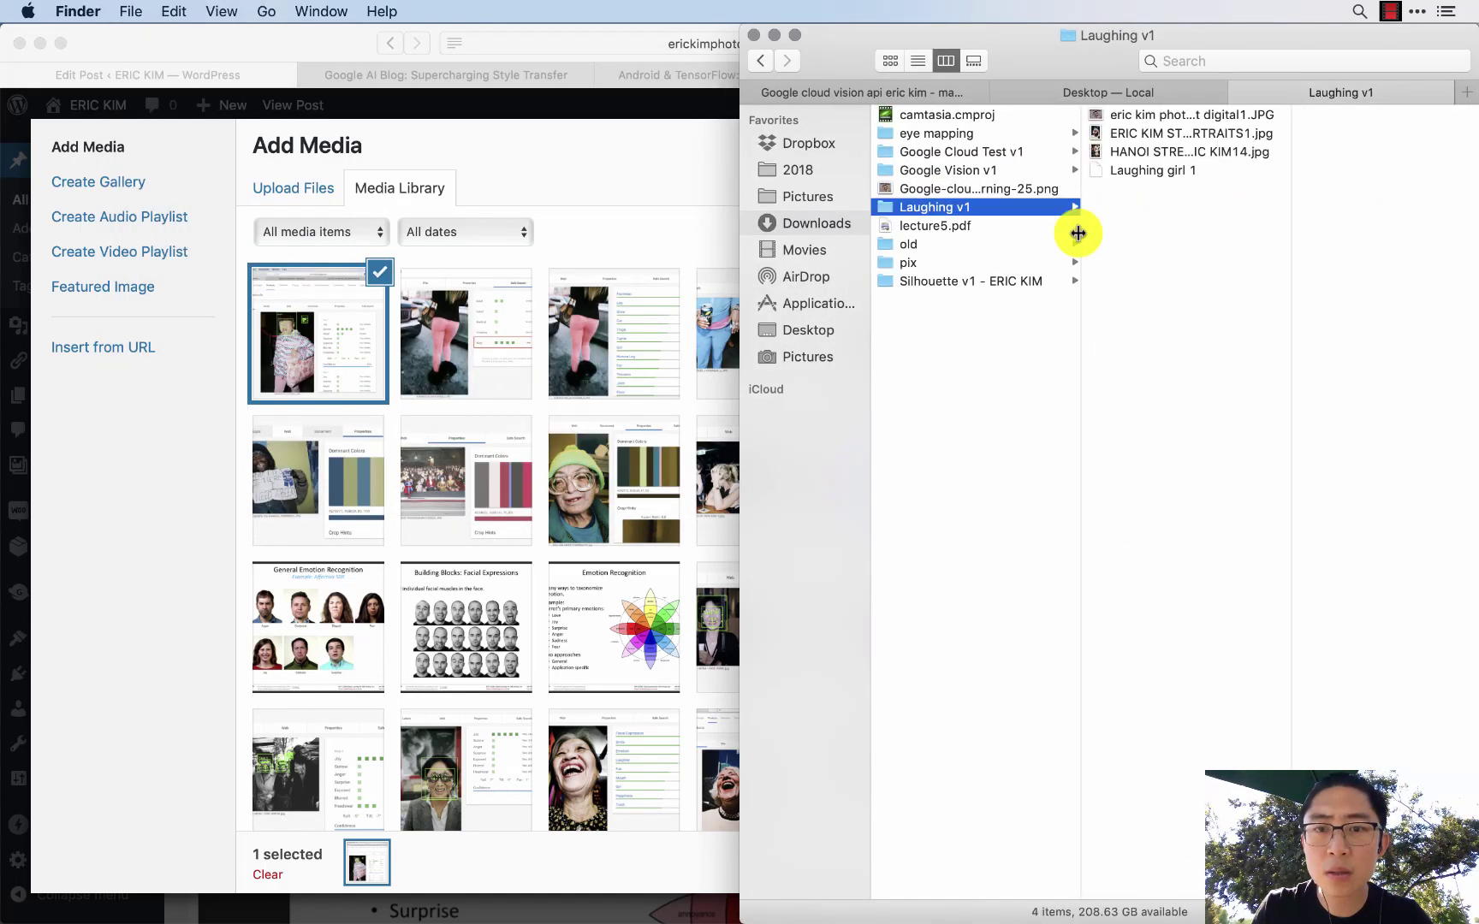
key(Down)
key(Down)
key(Down)
key(Down)
key(Up)
key(Right)
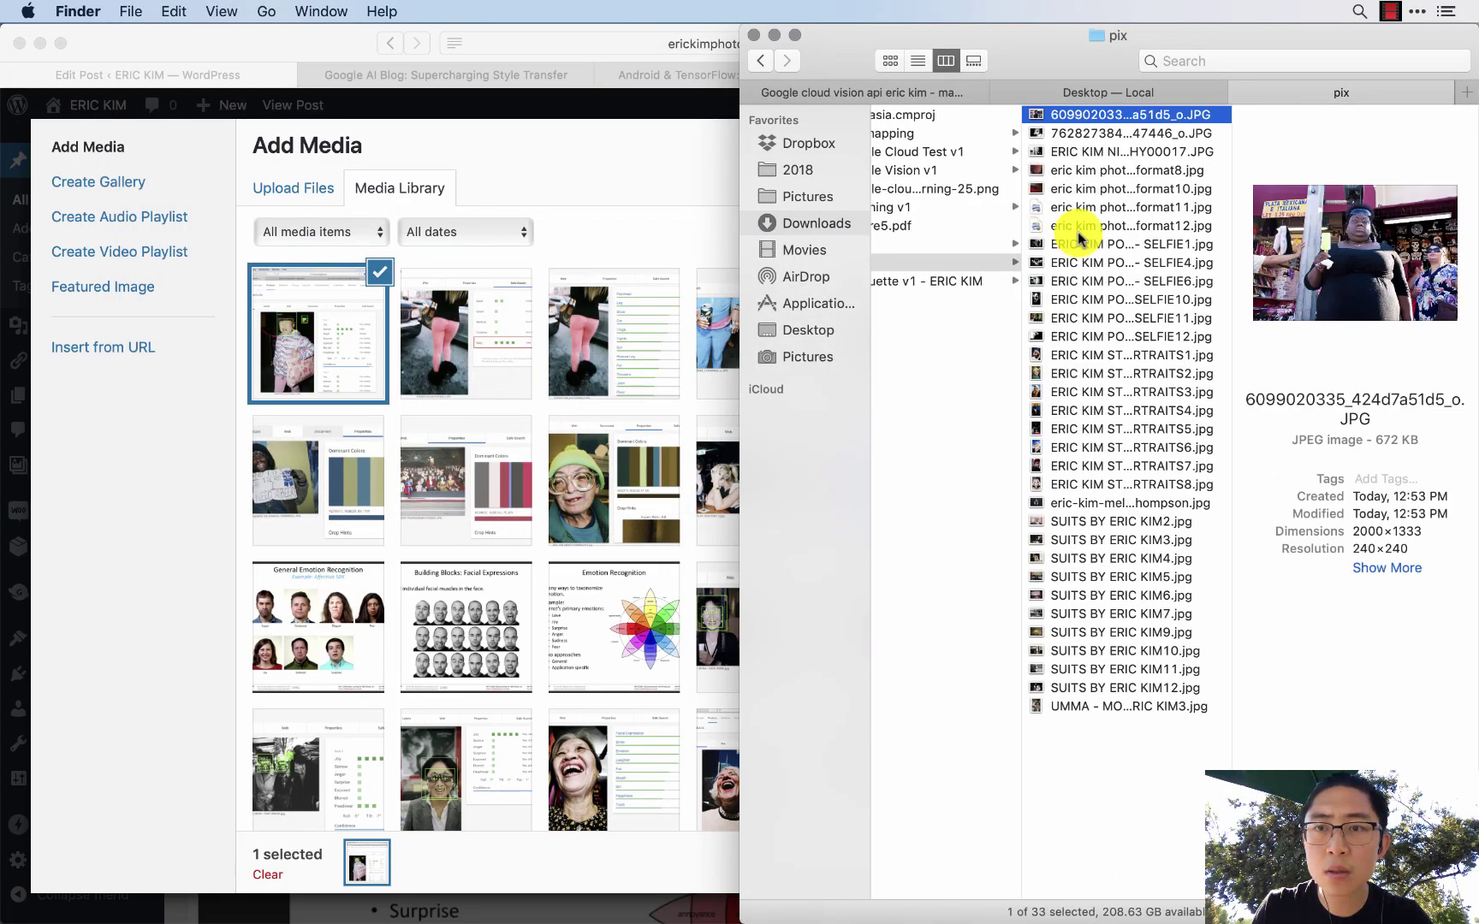
- Back in Safari, insert the uploaded sorrow screenshot below the new sentence and update the post
click(700, 197)
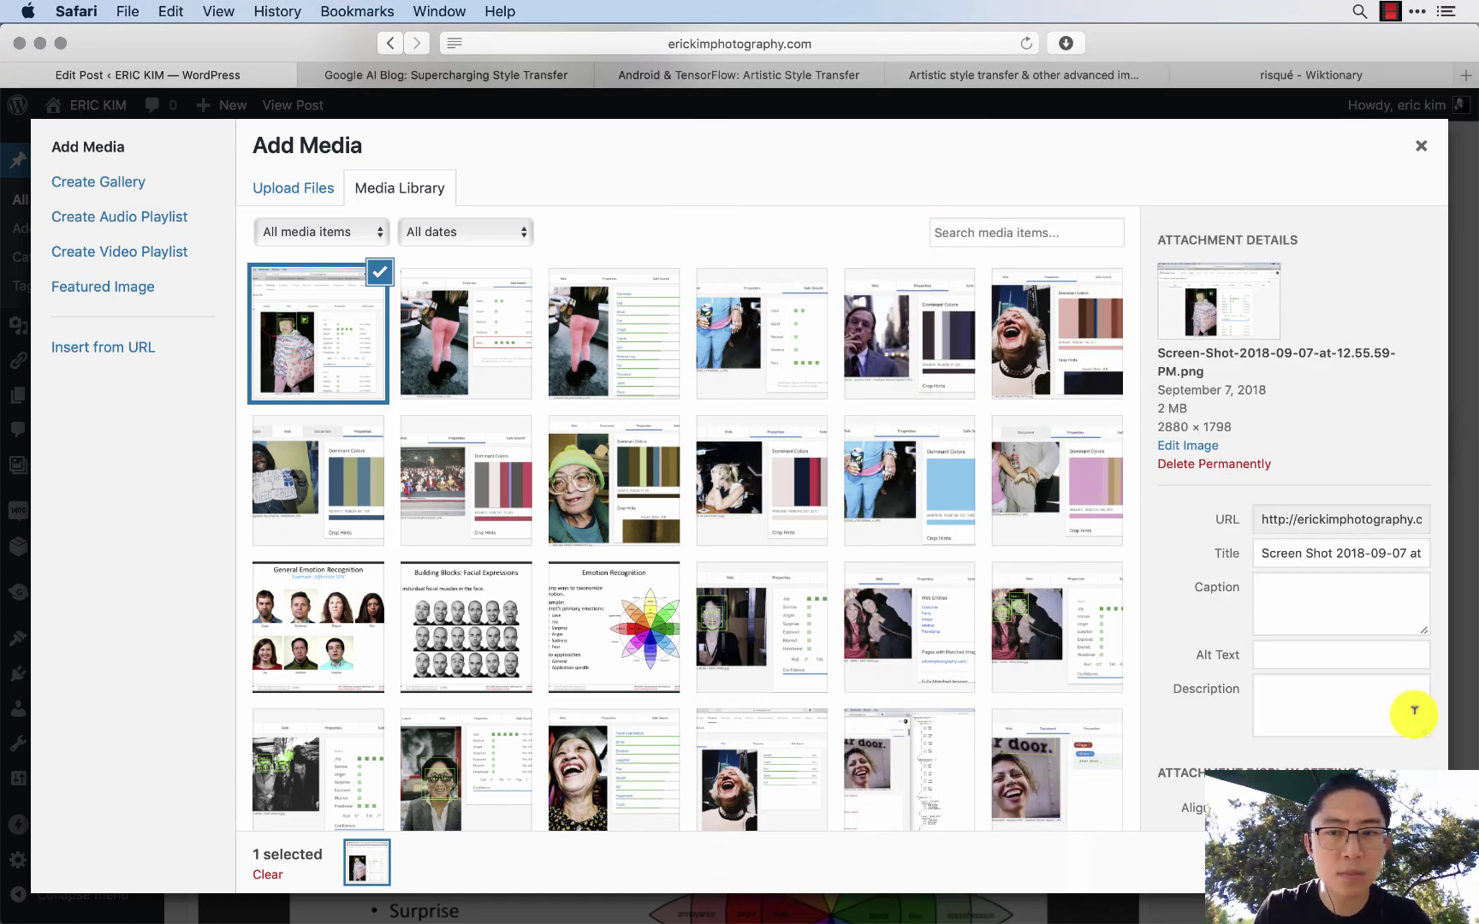
click(1386, 865)
click(1420, 436)
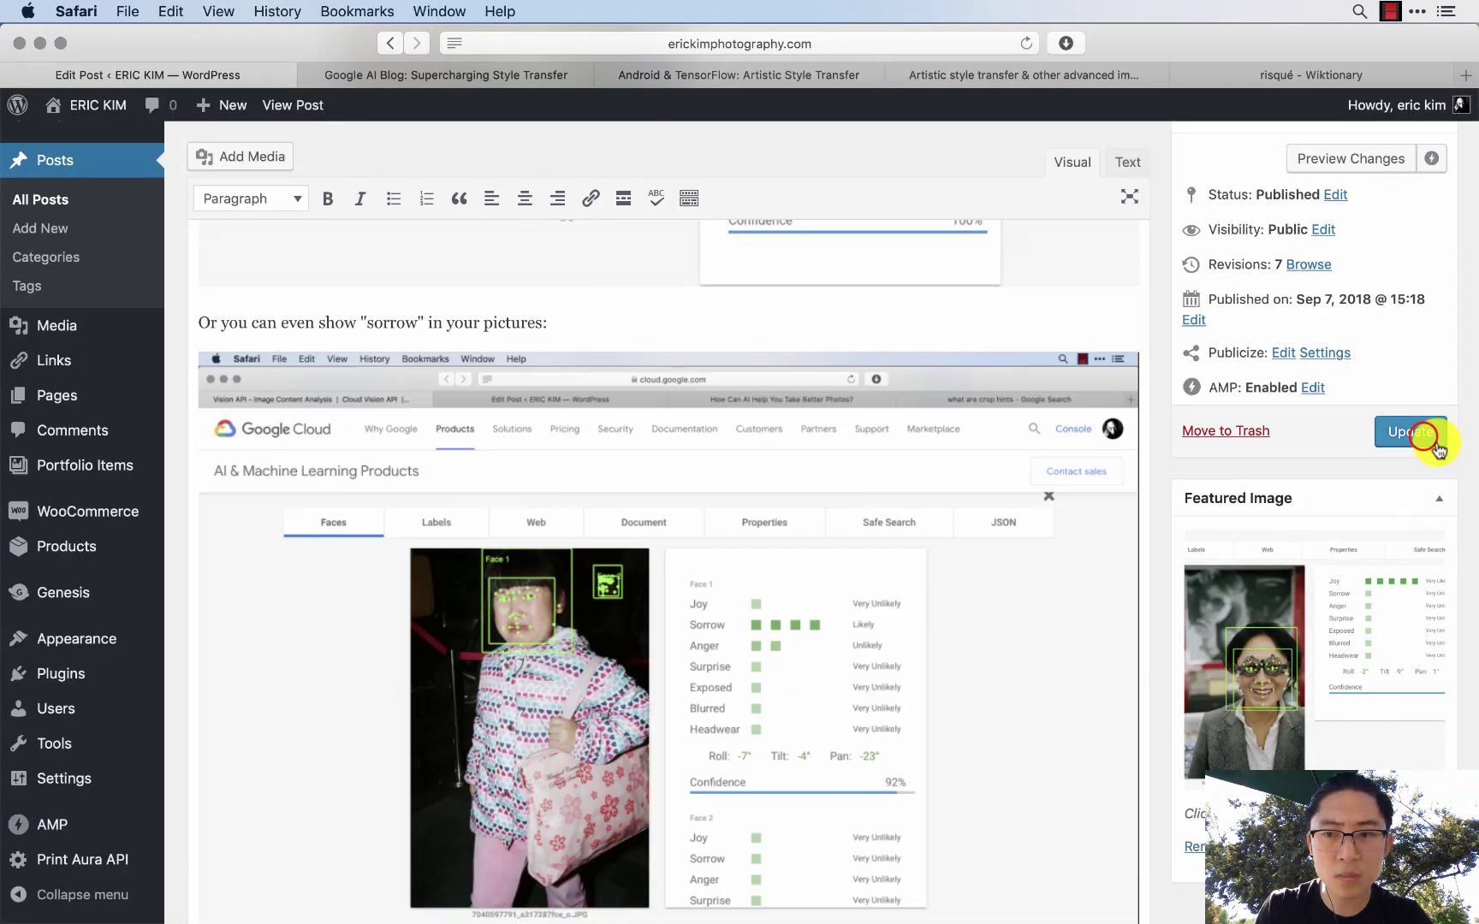
- Open Downloads in another Finder tab and inspect the JPEG photo in the Google Cloud Test v1 folder
click(324, 893)
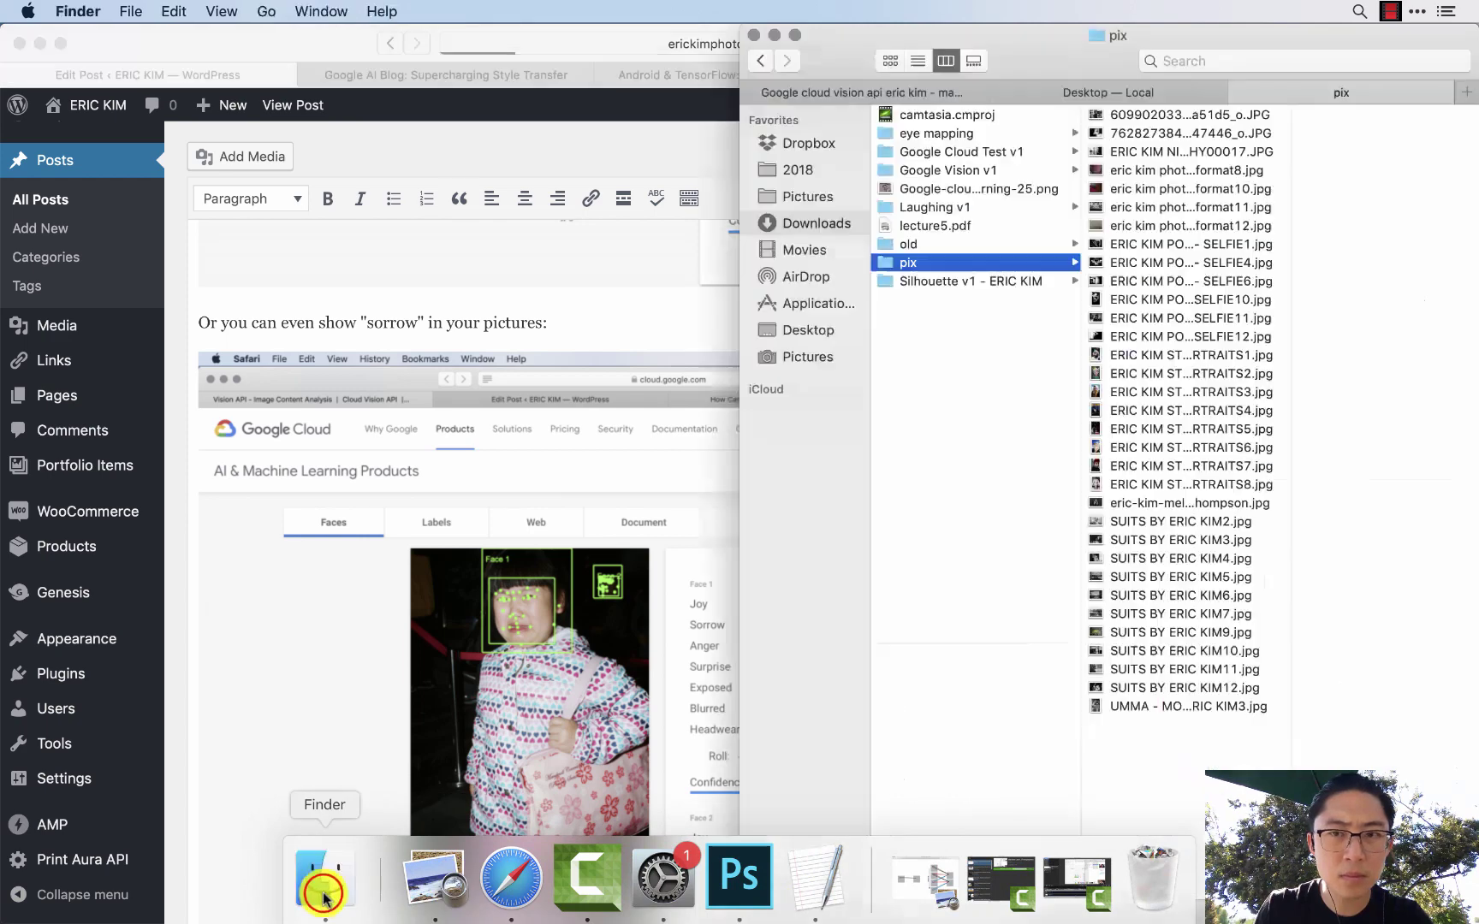
super+click(836, 233)
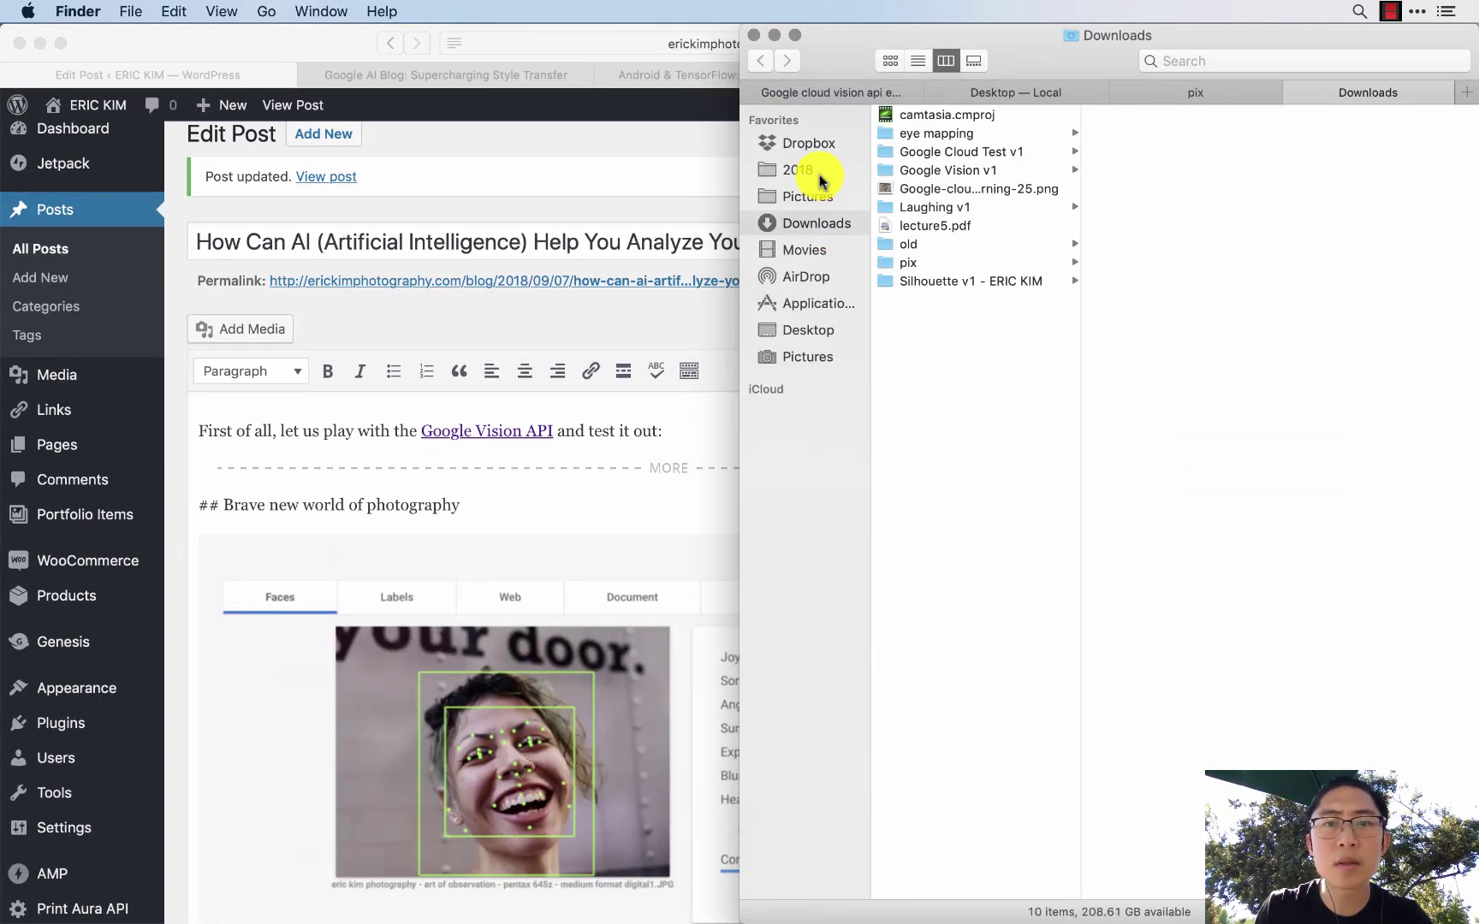
click(979, 151)
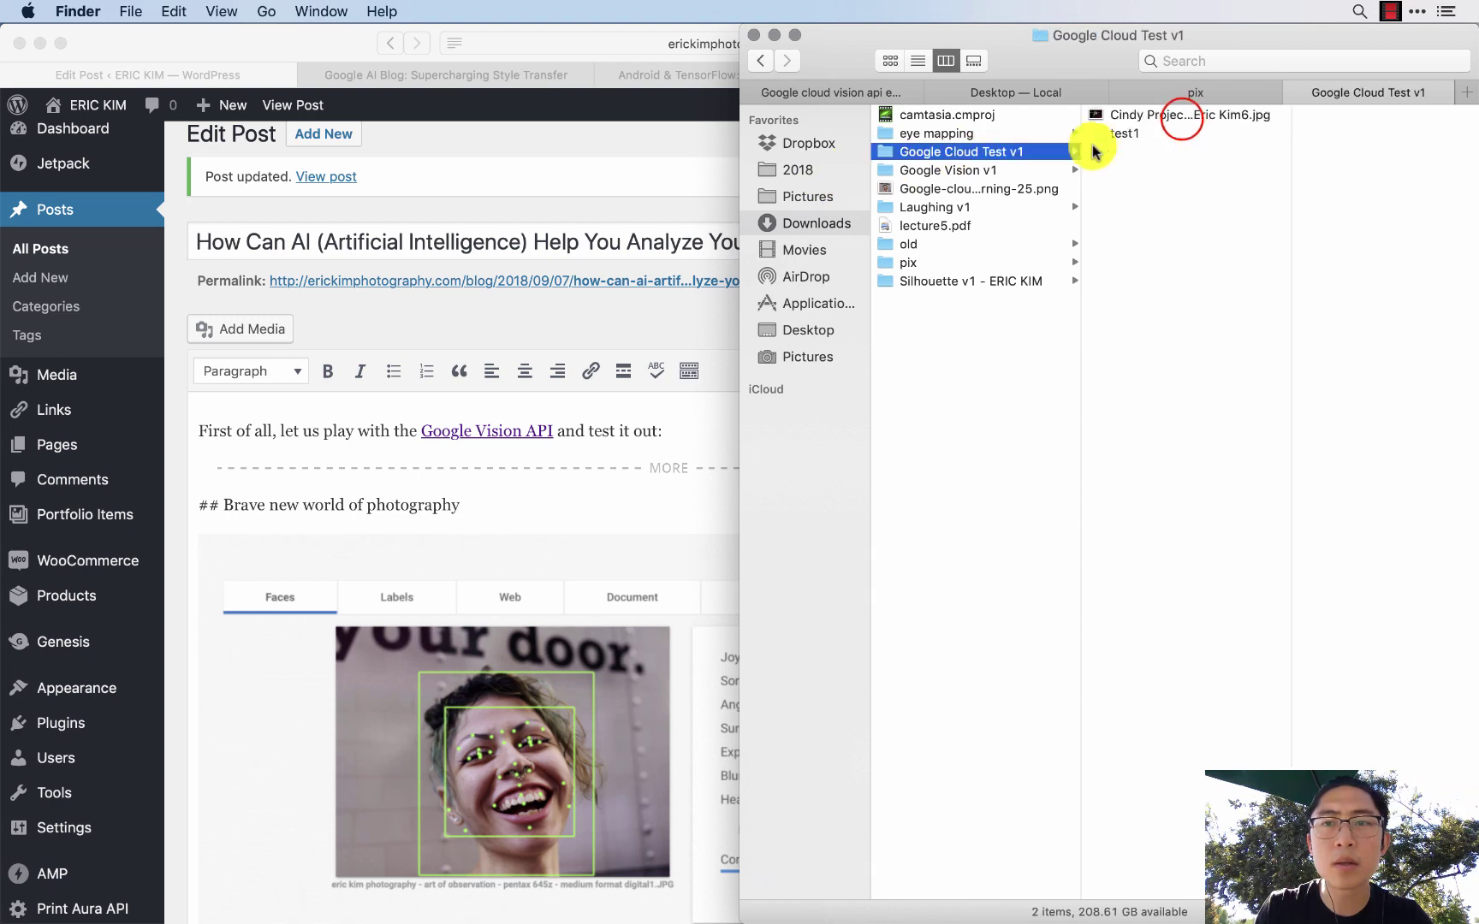
click(1182, 122)
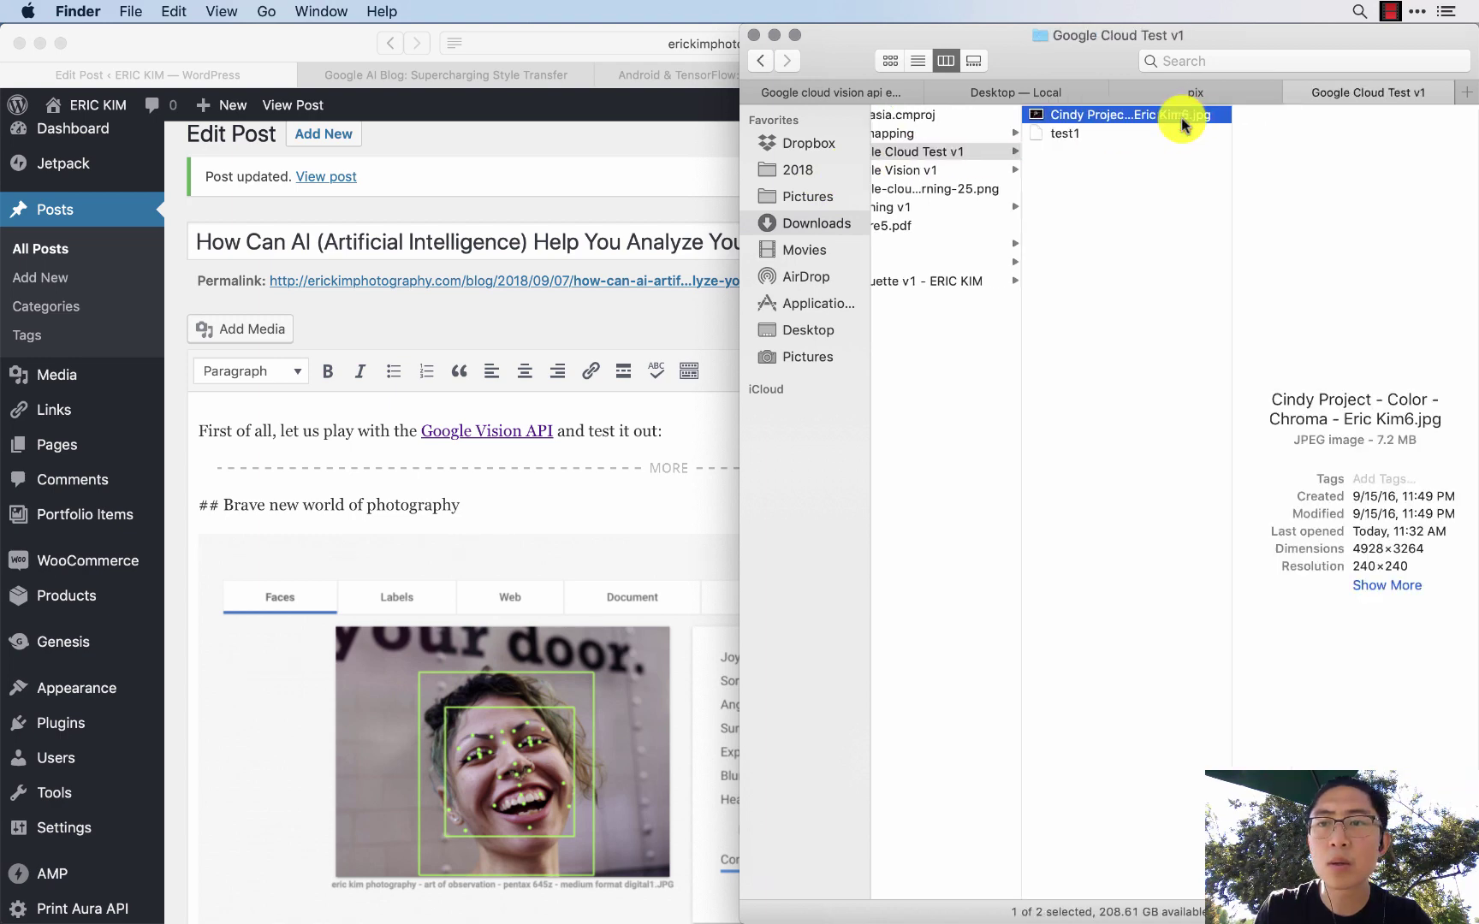
- Open the FLICKR optimized folder under Pictures, 2018, and display its photos as icons
click(816, 175)
click(809, 196)
click(941, 225)
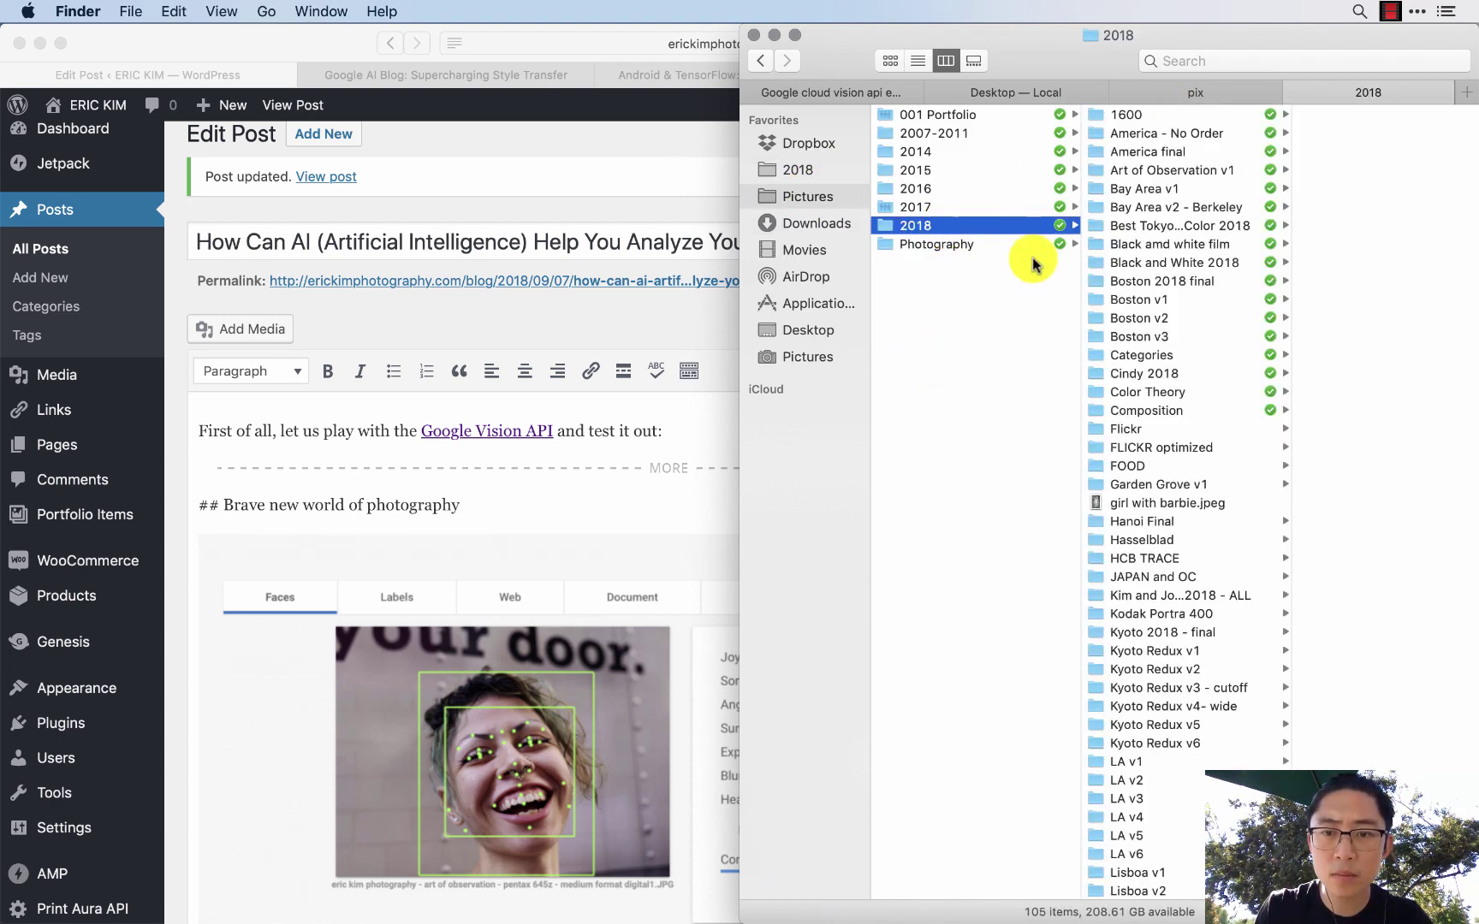
click(1165, 446)
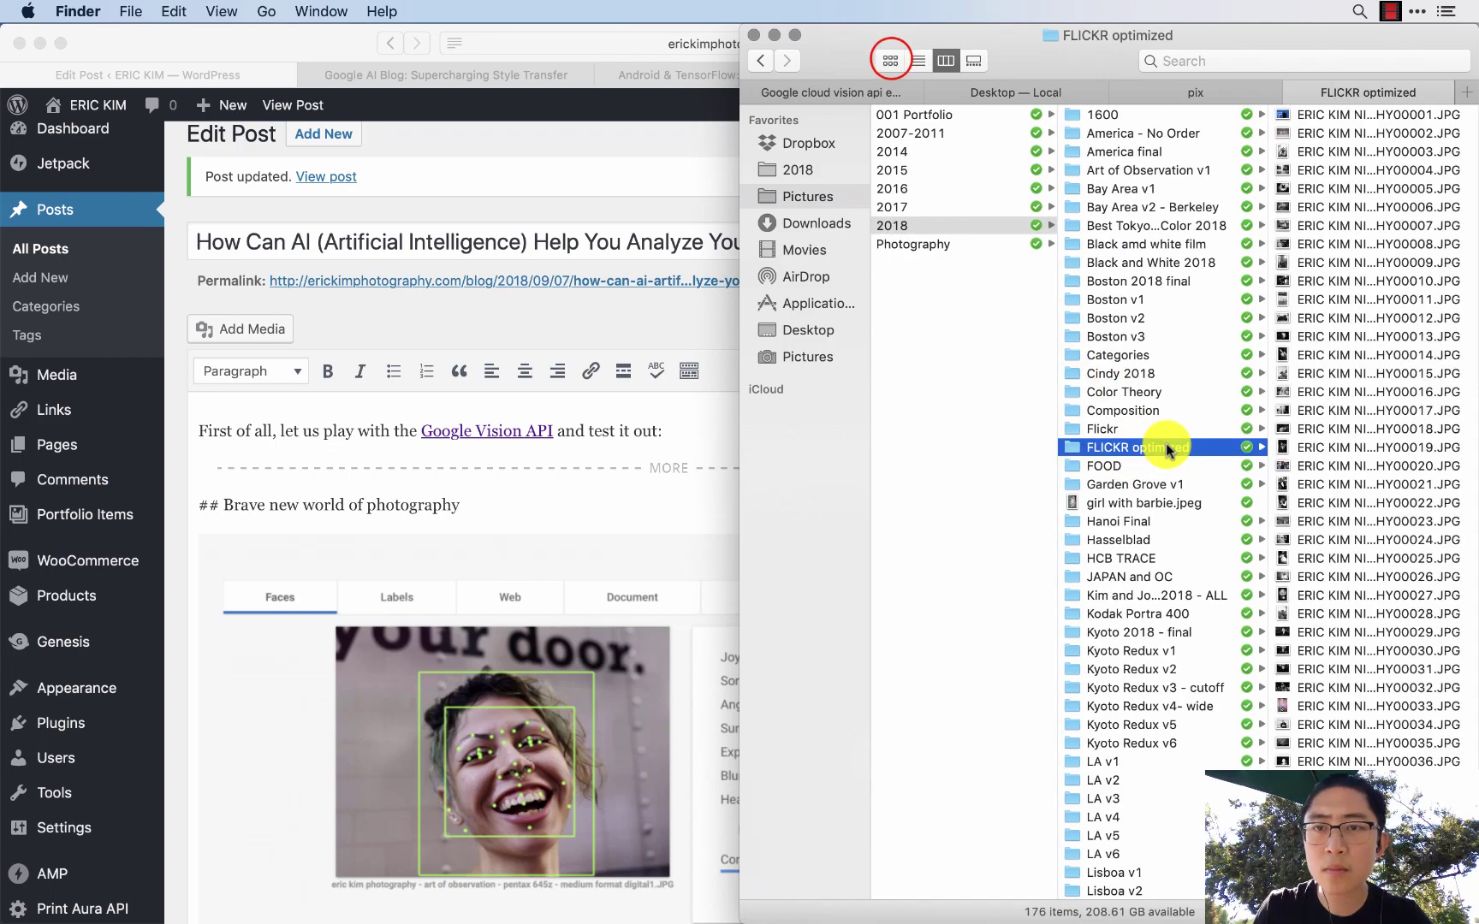
key(Right)
click(889, 60)
scroll(1228, 500, down, 3)
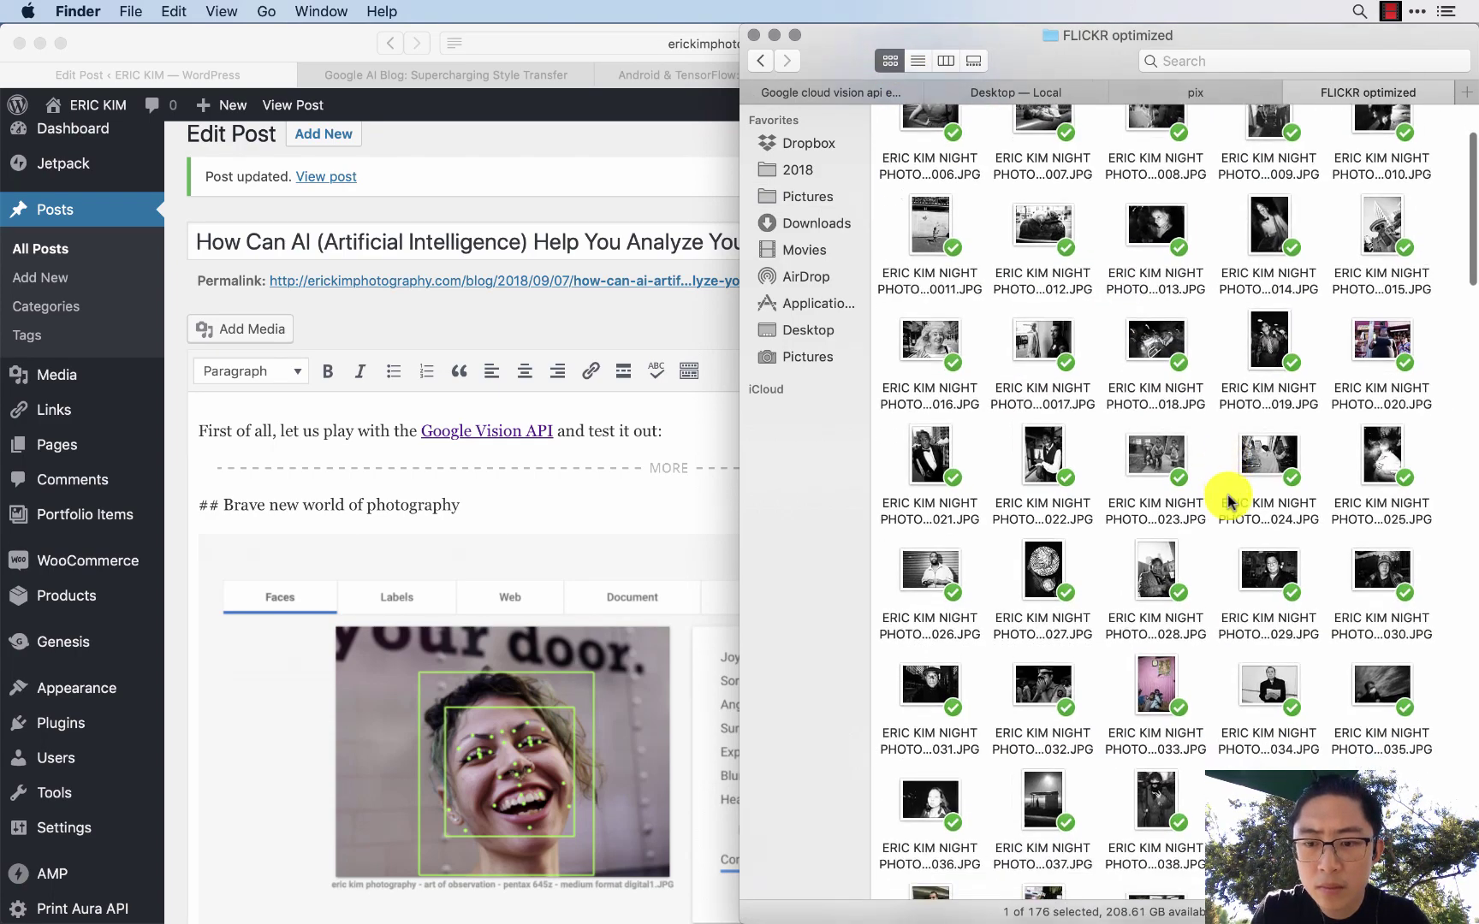
- Launch JPEGmini, compress the pink-tights photo numbered 042 from FLICKR optimized, and return to Safari
key(super+space)
key(Escape)
scroll(1228, 502, down, 2)
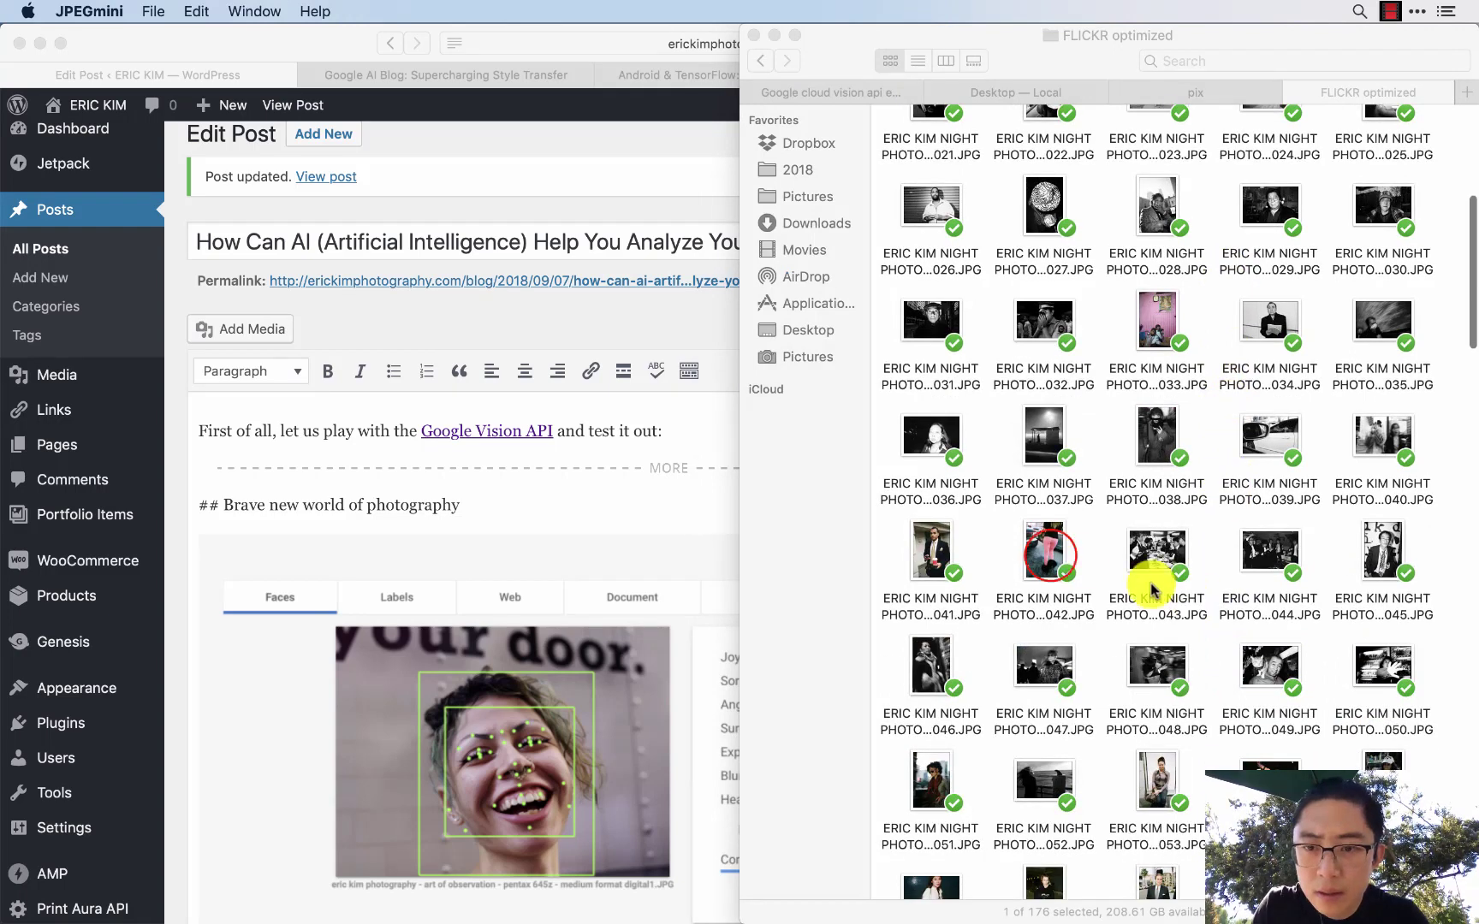
drag(1046, 548, 607, 419)
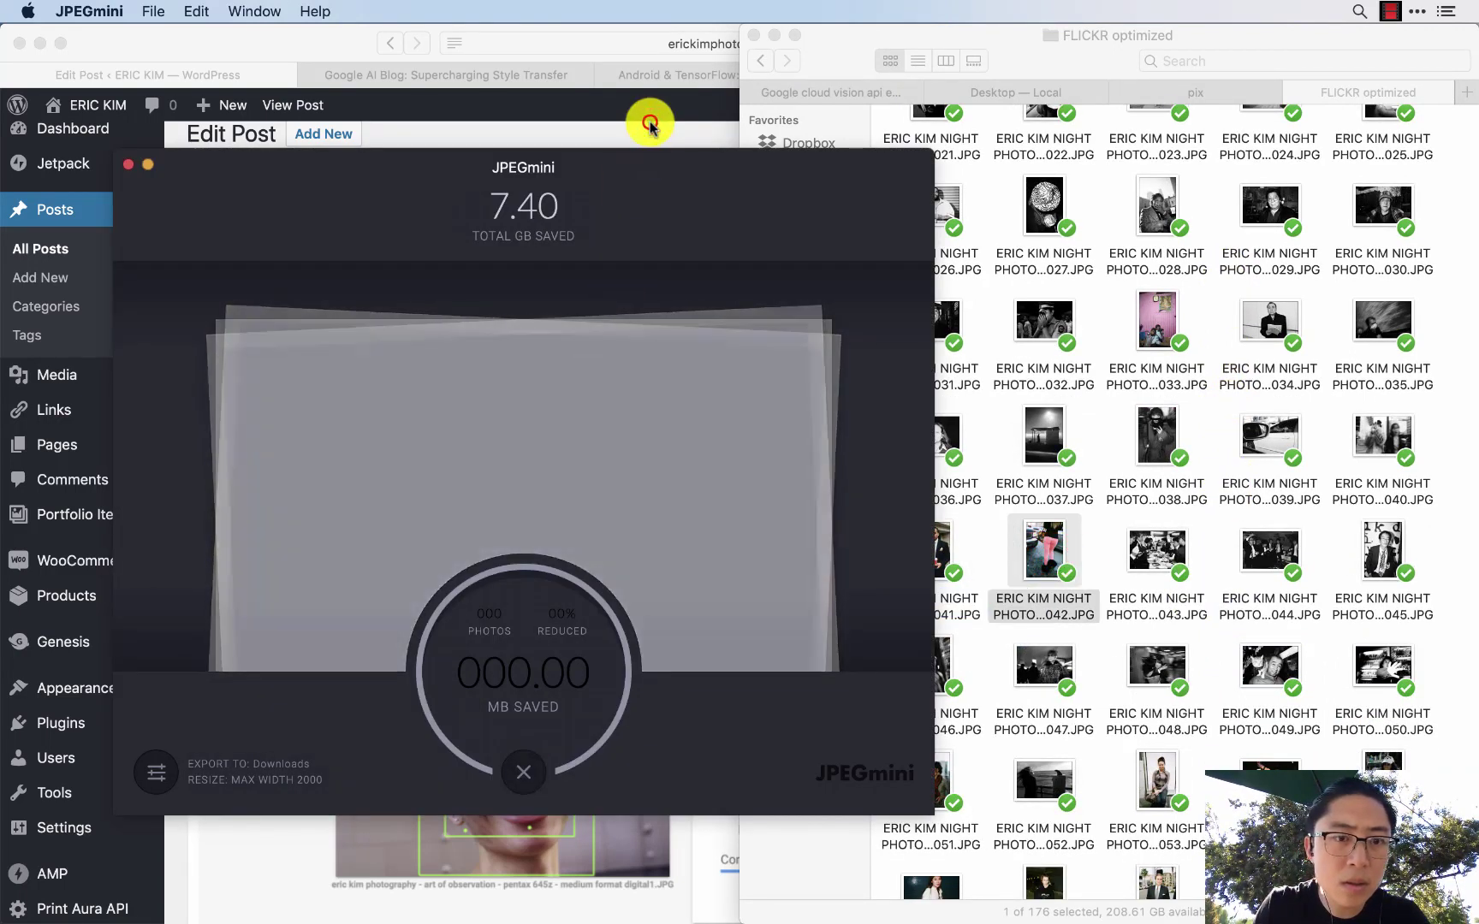
click(650, 120)
- Open the Notes app and follow the Cloud vision link in the Google cloud note
mouse_move(732, 920)
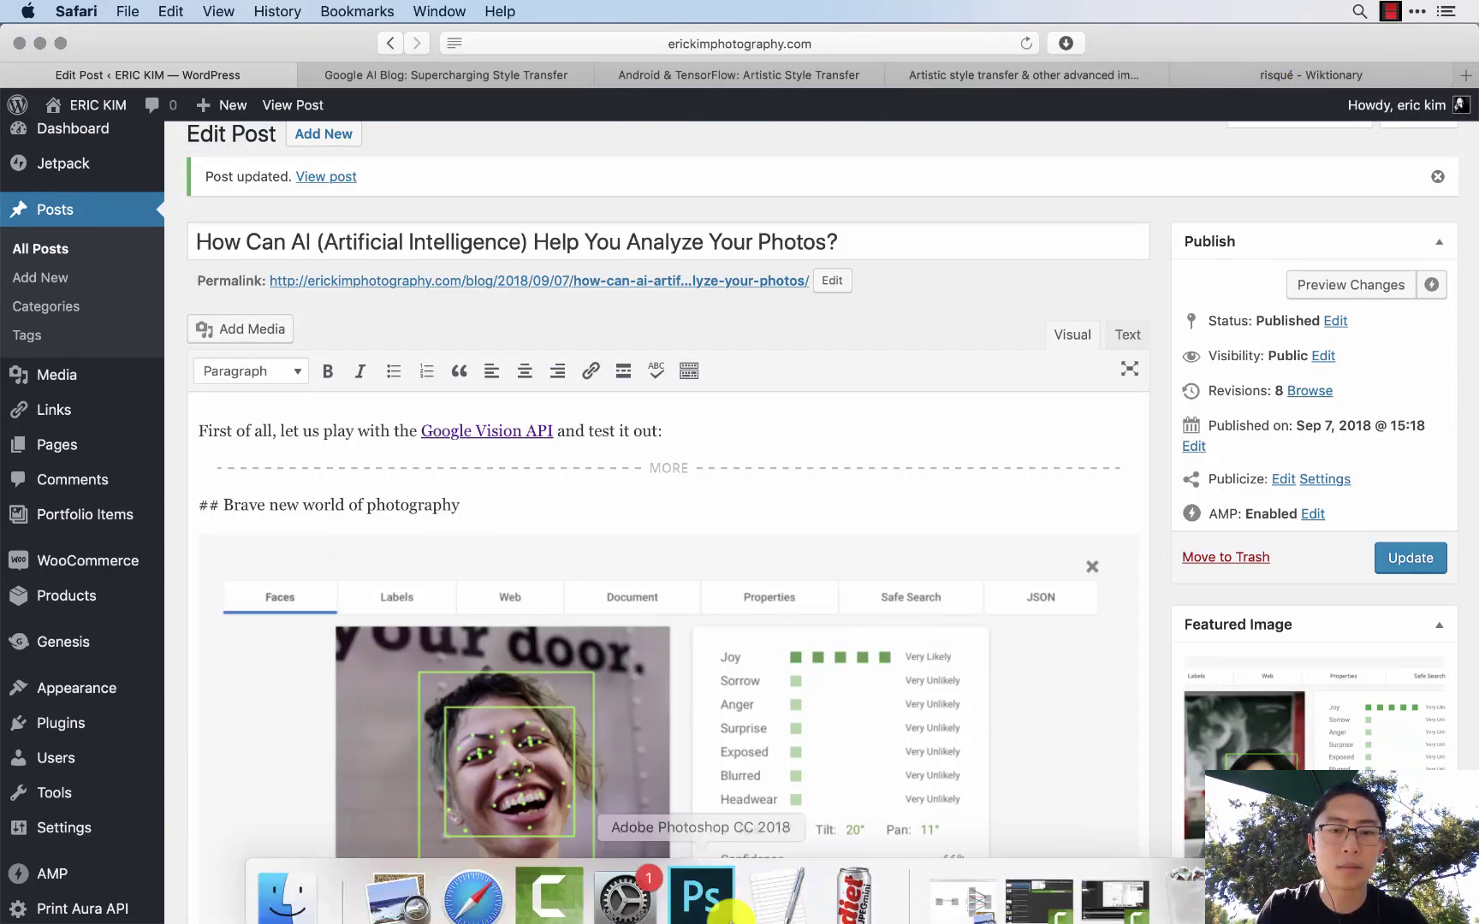
key(super+space)
text(not)
key(Return)
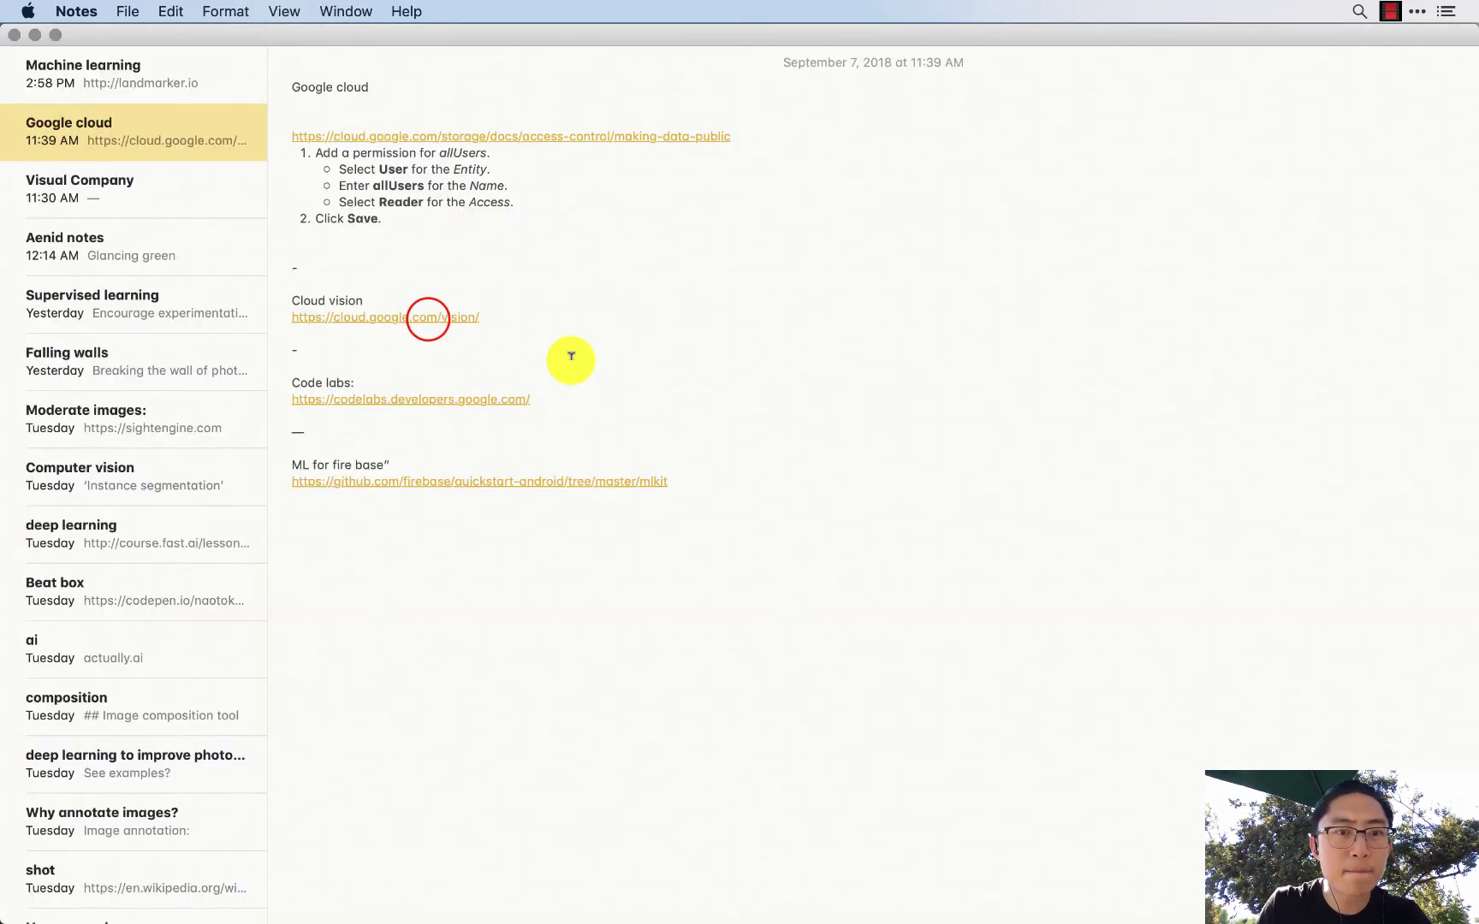
click(428, 319)
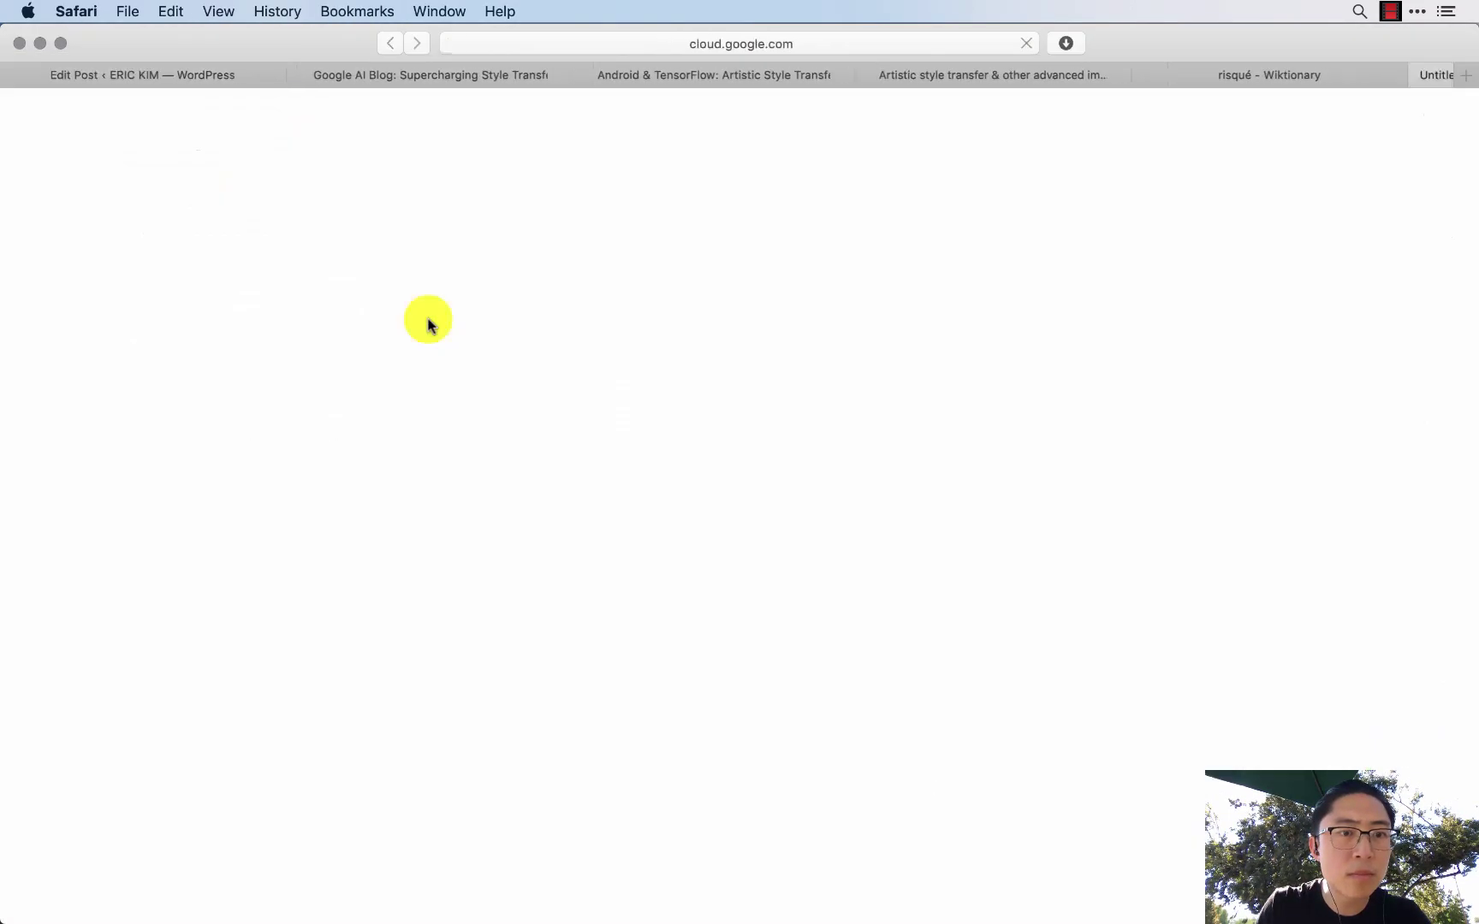
- Close the Wiktionary and style-transfer tabs, keeping only the WordPress post editor and the Cloud Vision page
click(1129, 83)
click(997, 75)
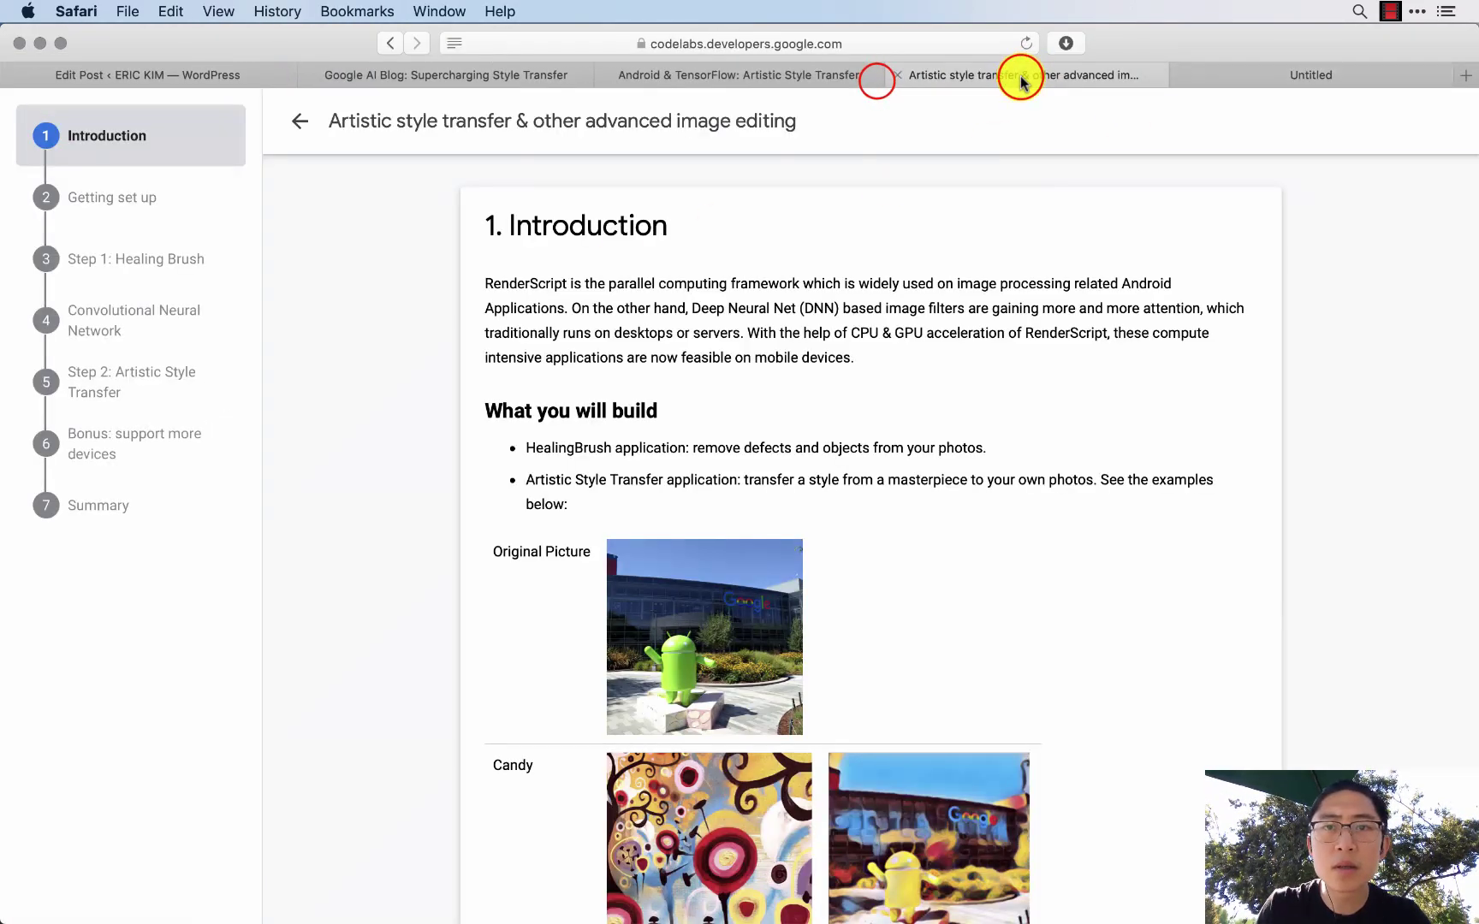
click(886, 76)
click(740, 75)
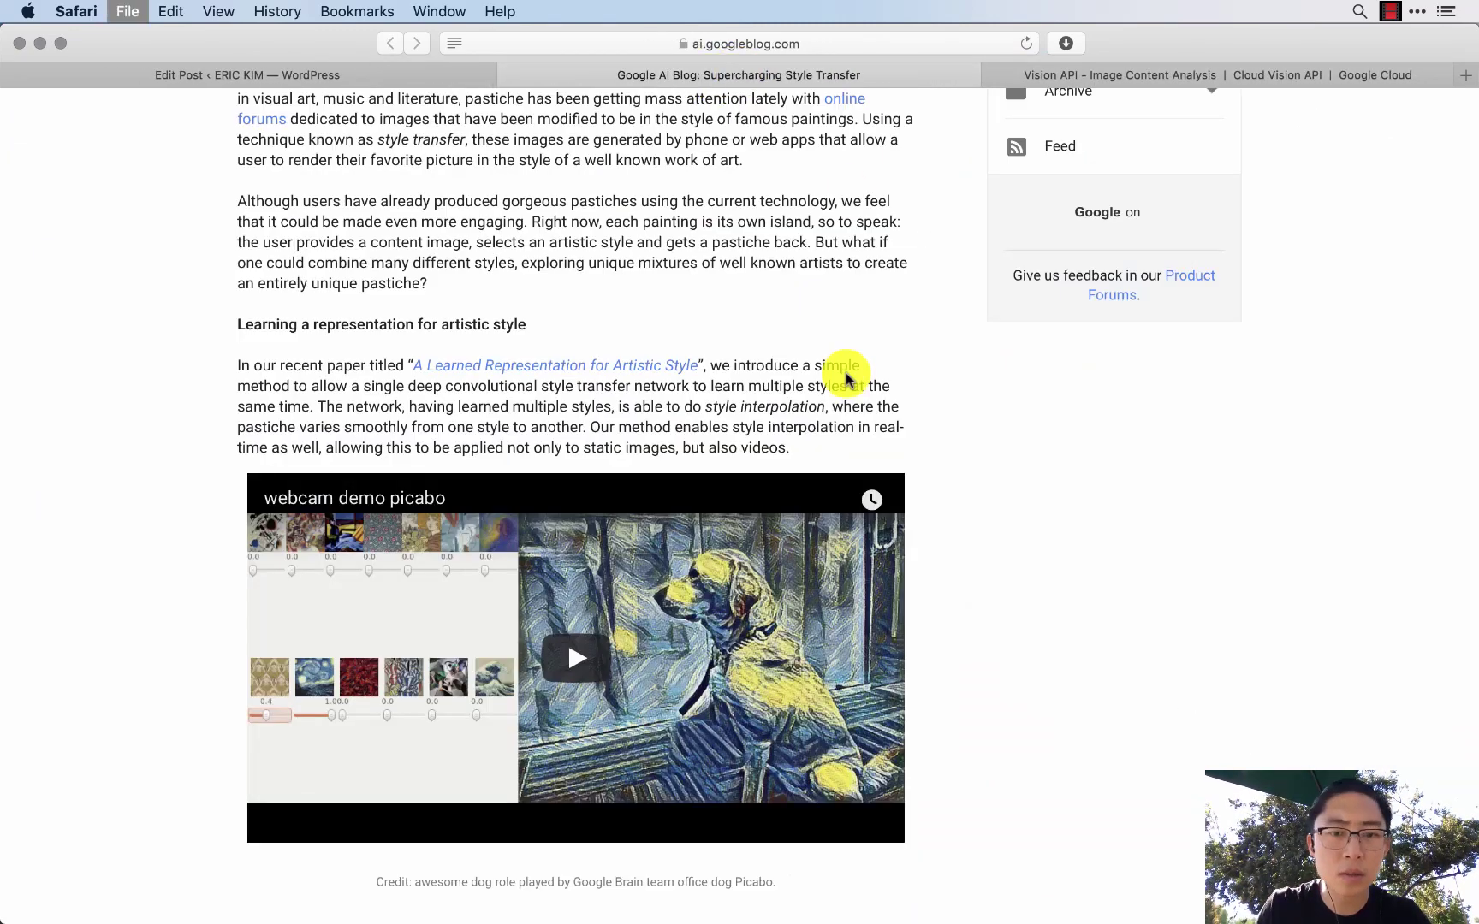
key(super+w)
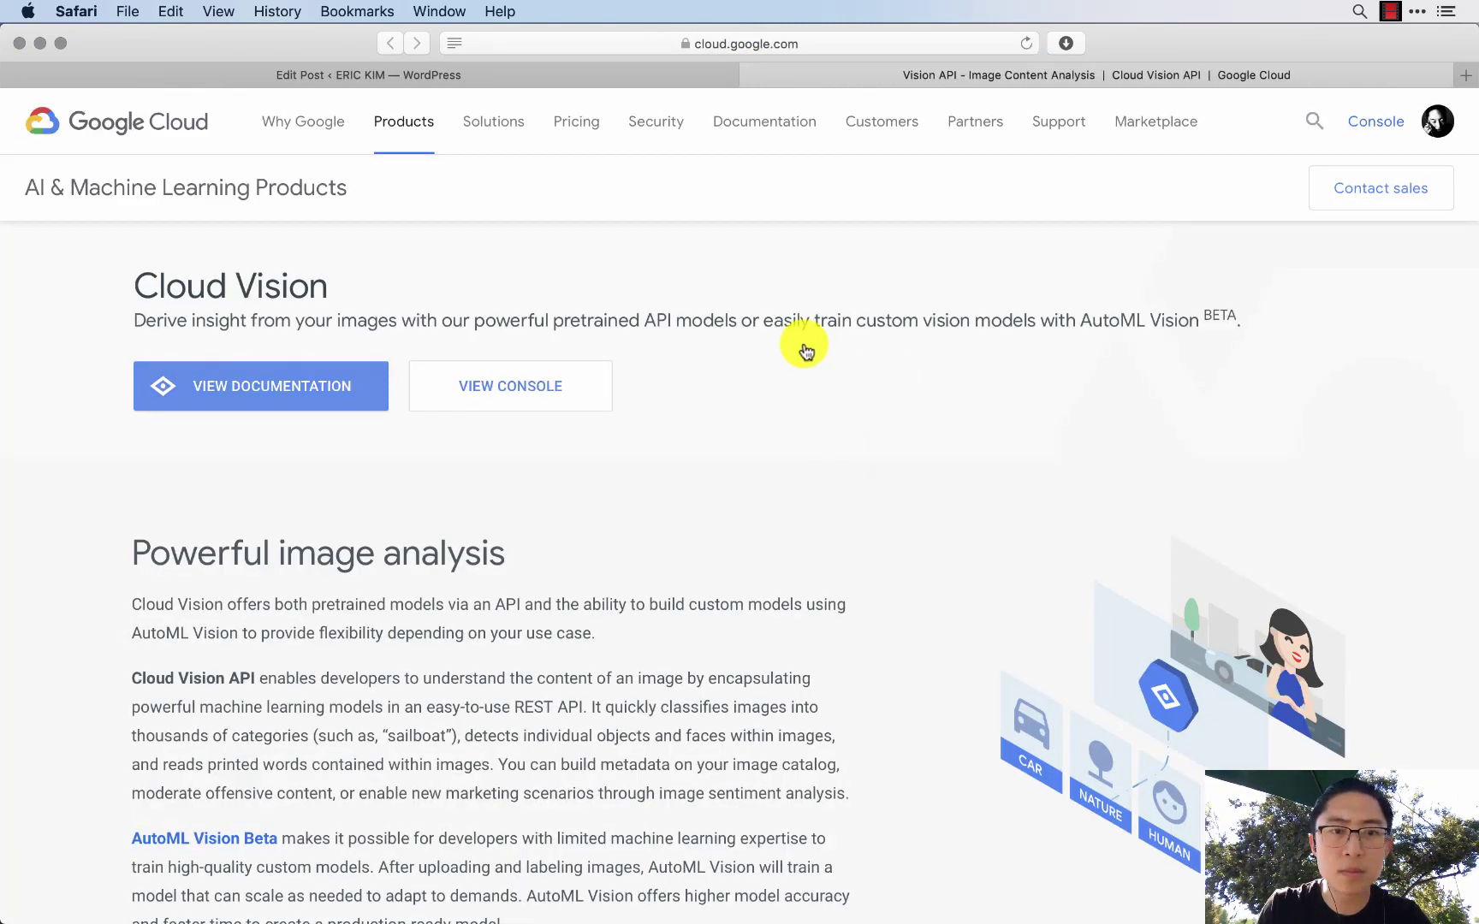
- Upload the compressed pink-tights photo numbered 042 from Finder to Cloud Vision's Try the API area
scroll(622, 743, down, 10)
click(240, 866)
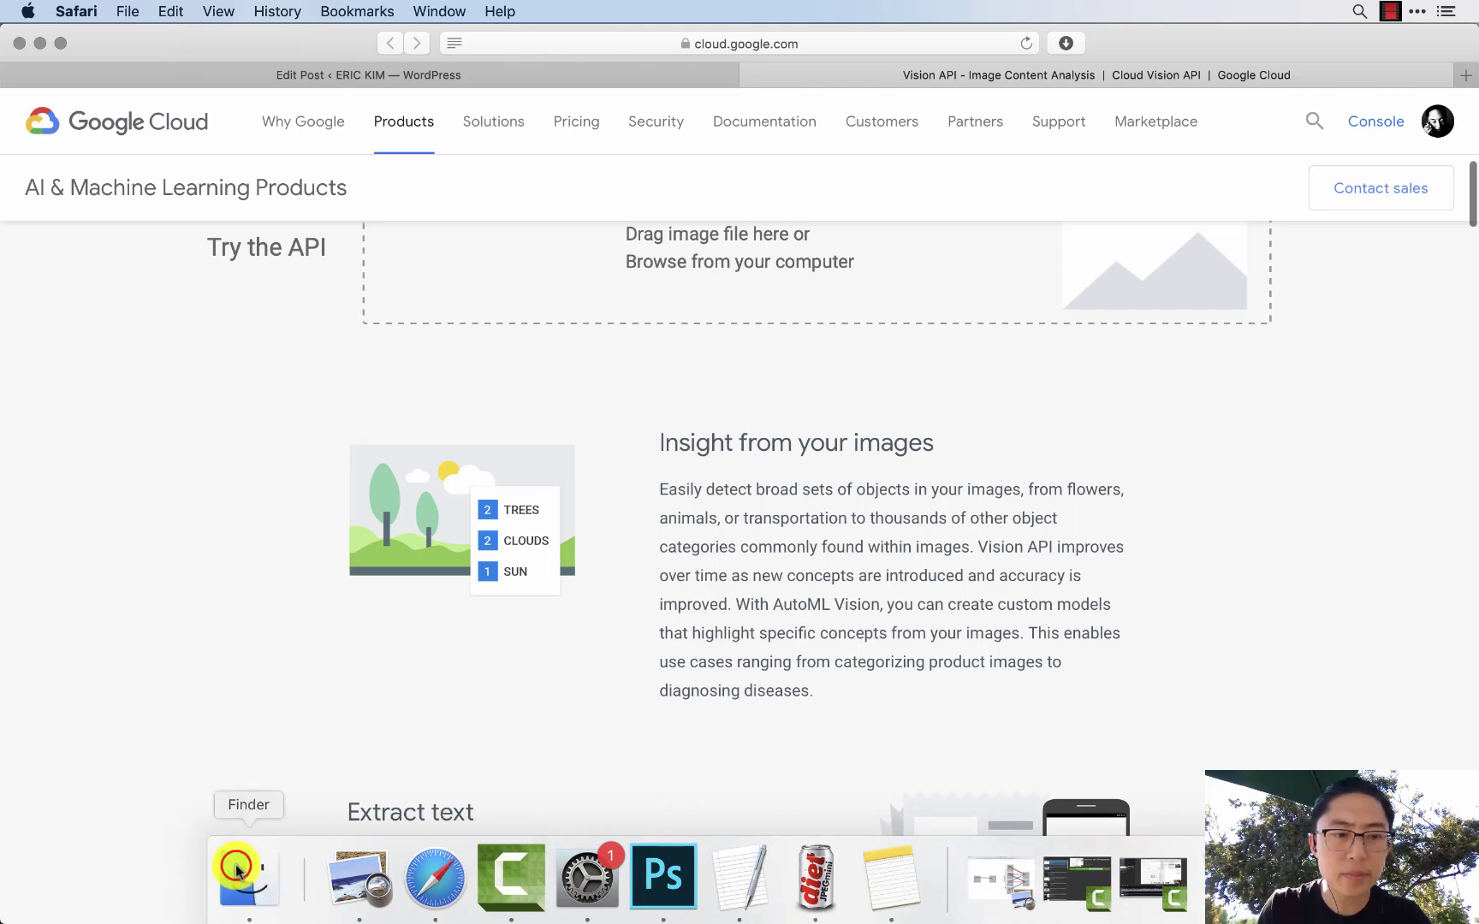
click(1045, 548)
drag(1052, 548, 521, 313)
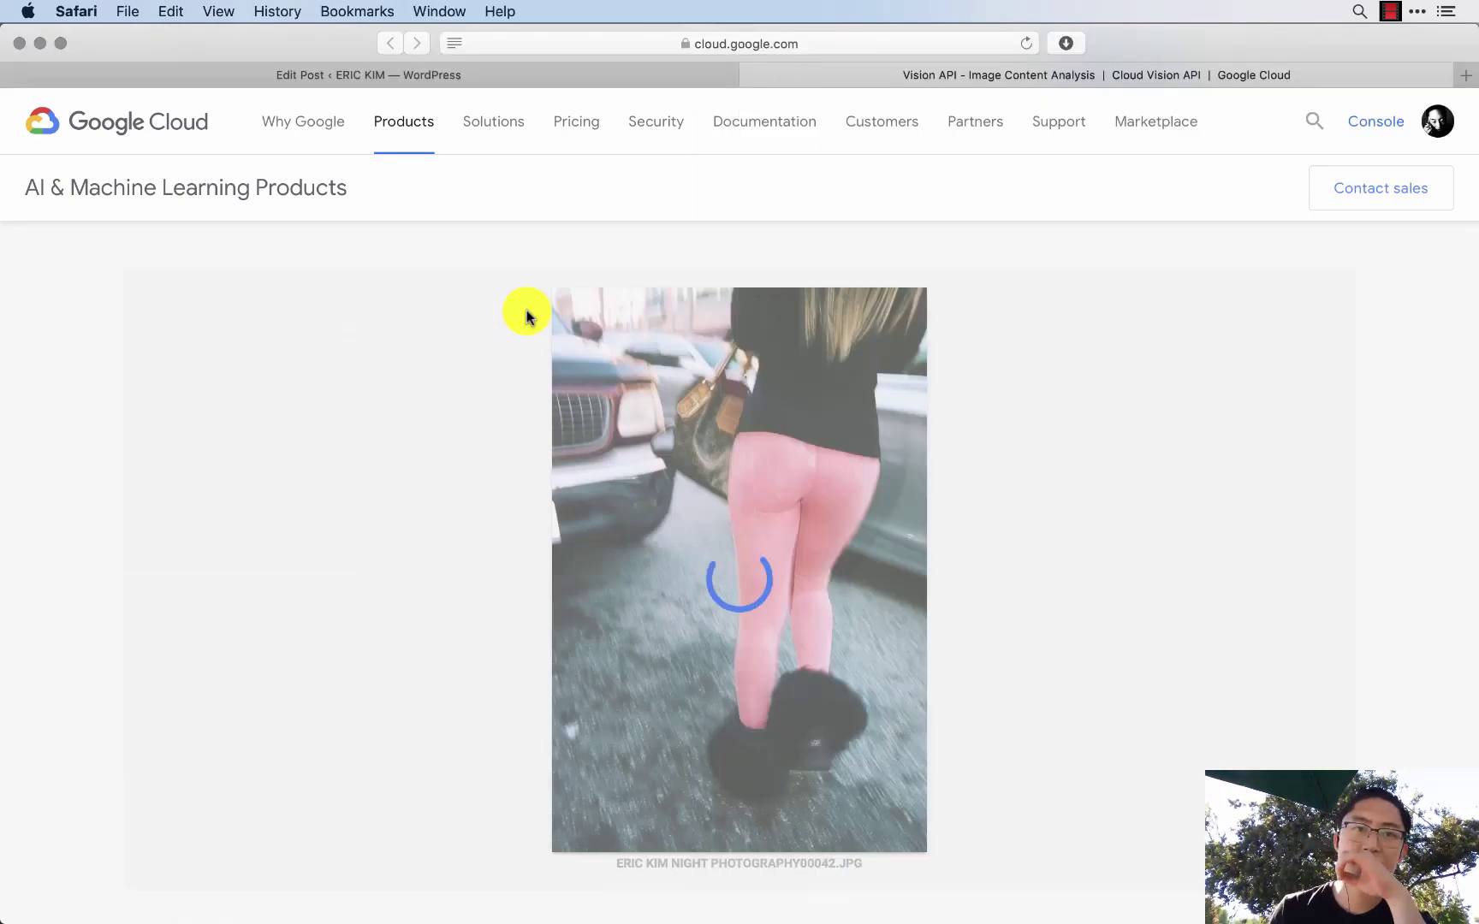
- Add the question 'How does the machine Vision API "know" it might be a racy-sexual photo?' below the post's last Safe Search screenshot
click(620, 75)
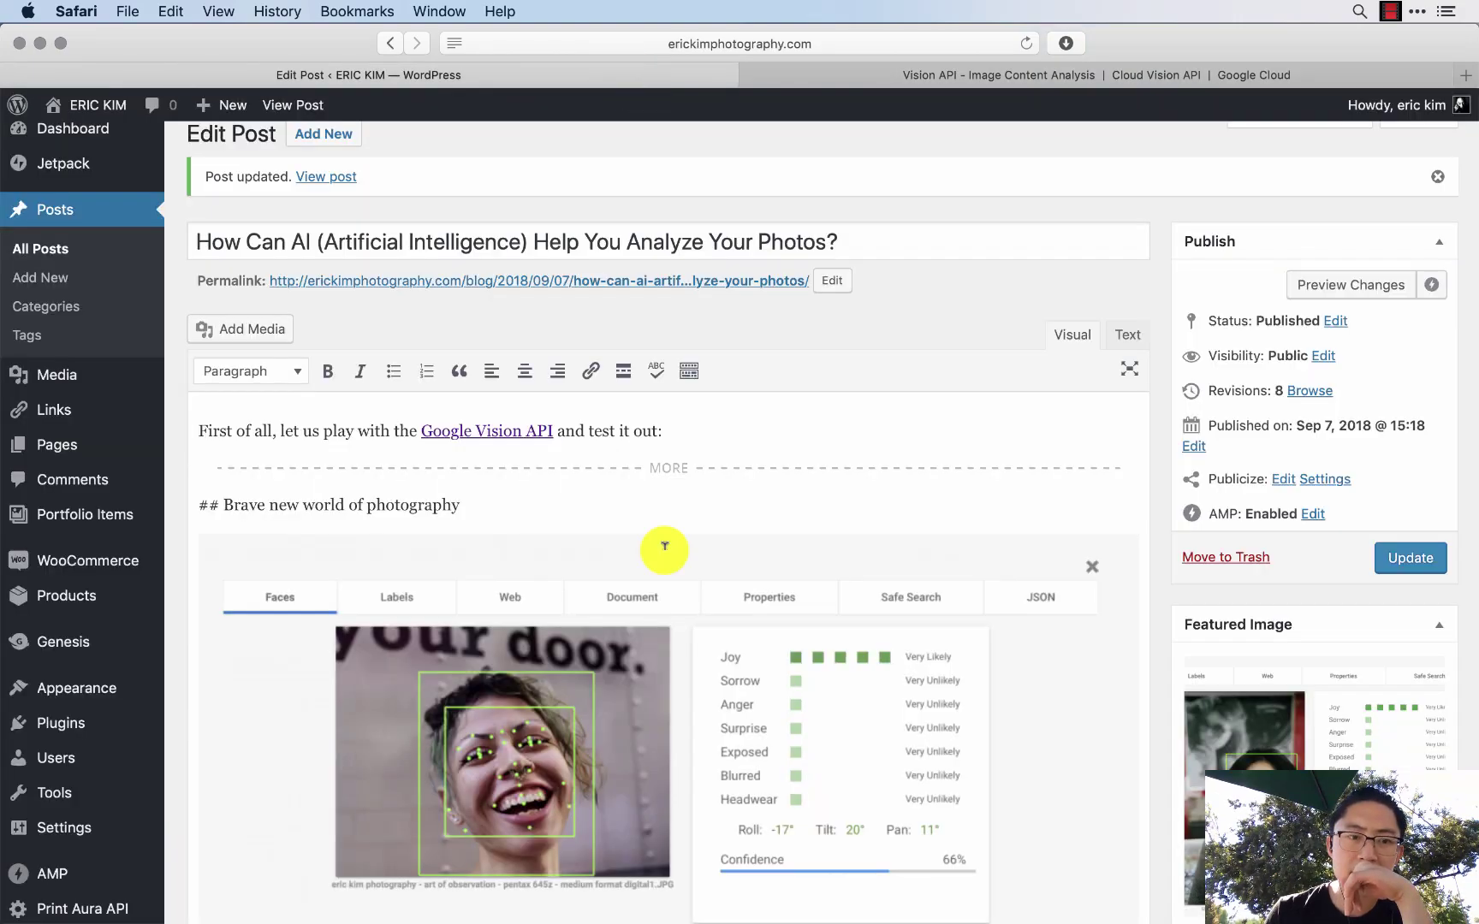
scroll(665, 546, down, 3)
scroll(665, 546, down, 5)
click(682, 624)
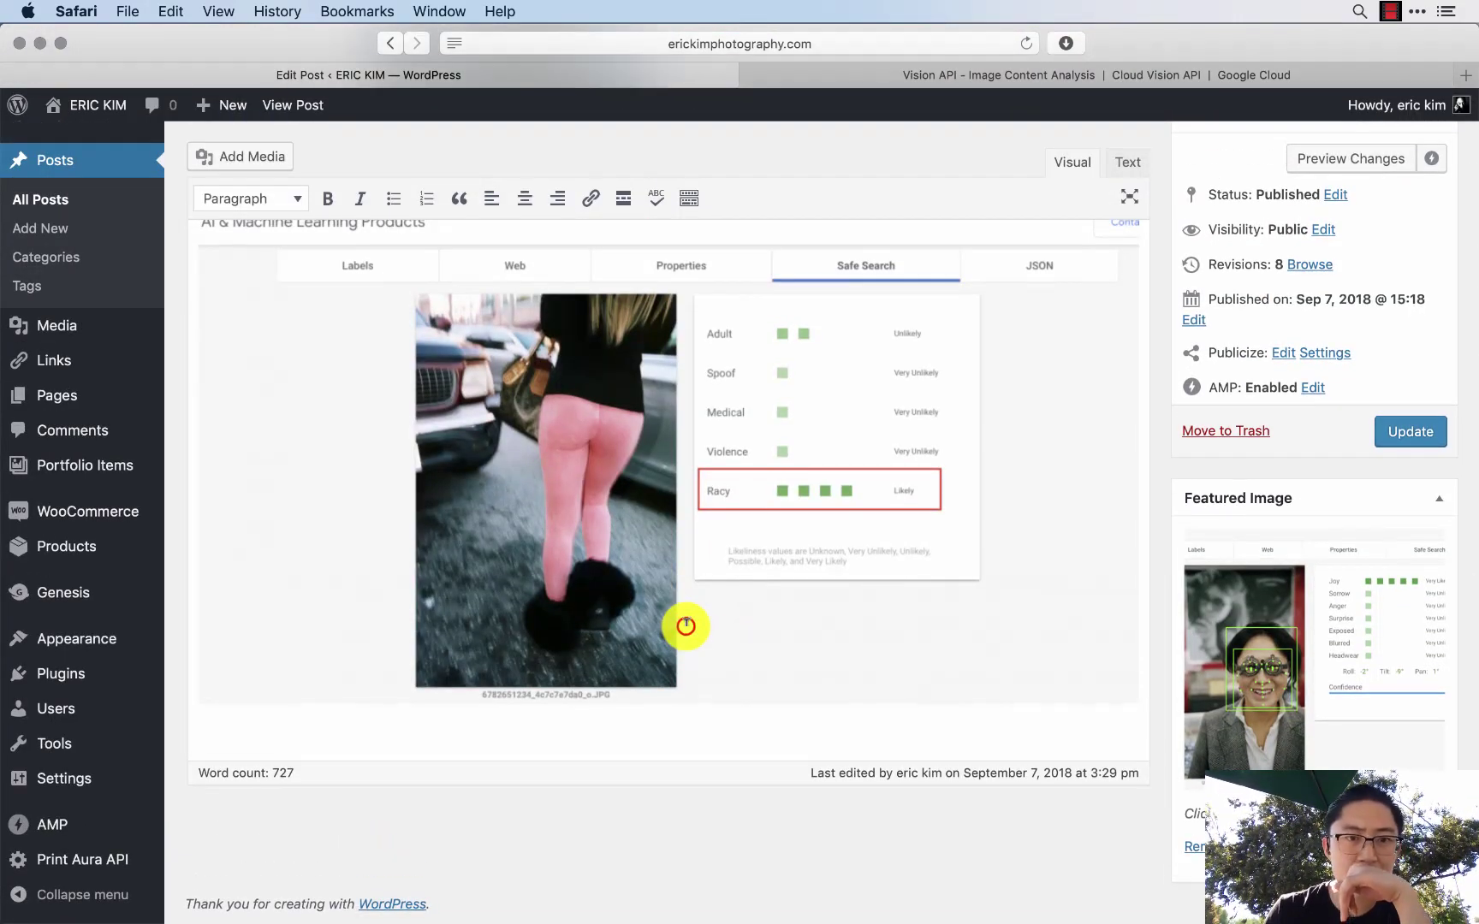
key(Return)
text(H)
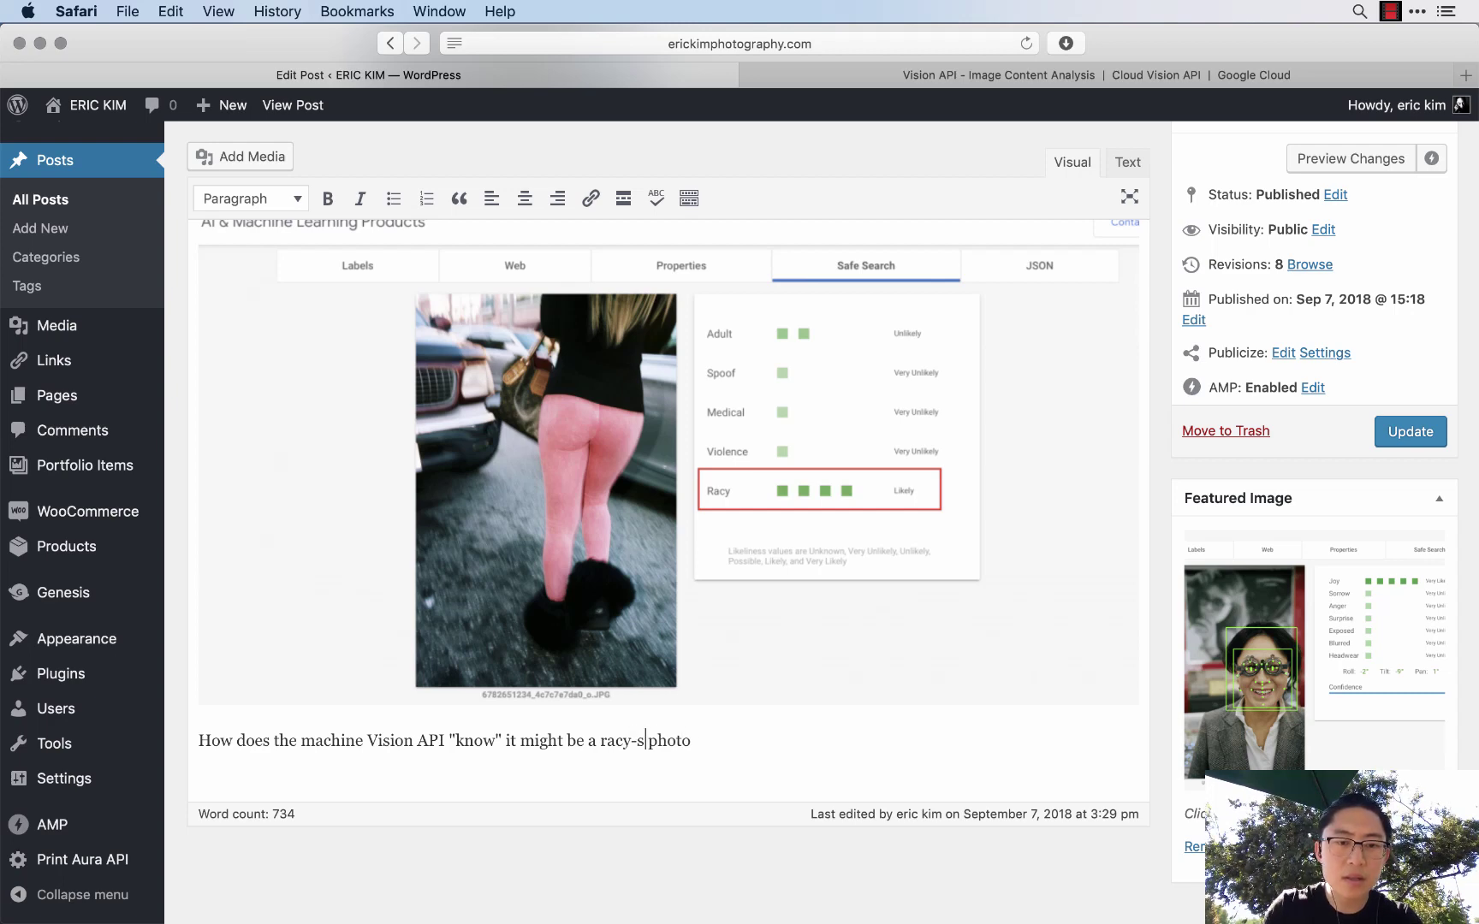
- Examine the pink-tights photo's Cloud Vision labels, web entities, dominant colors and crop hints
key(ctrl+Tab)
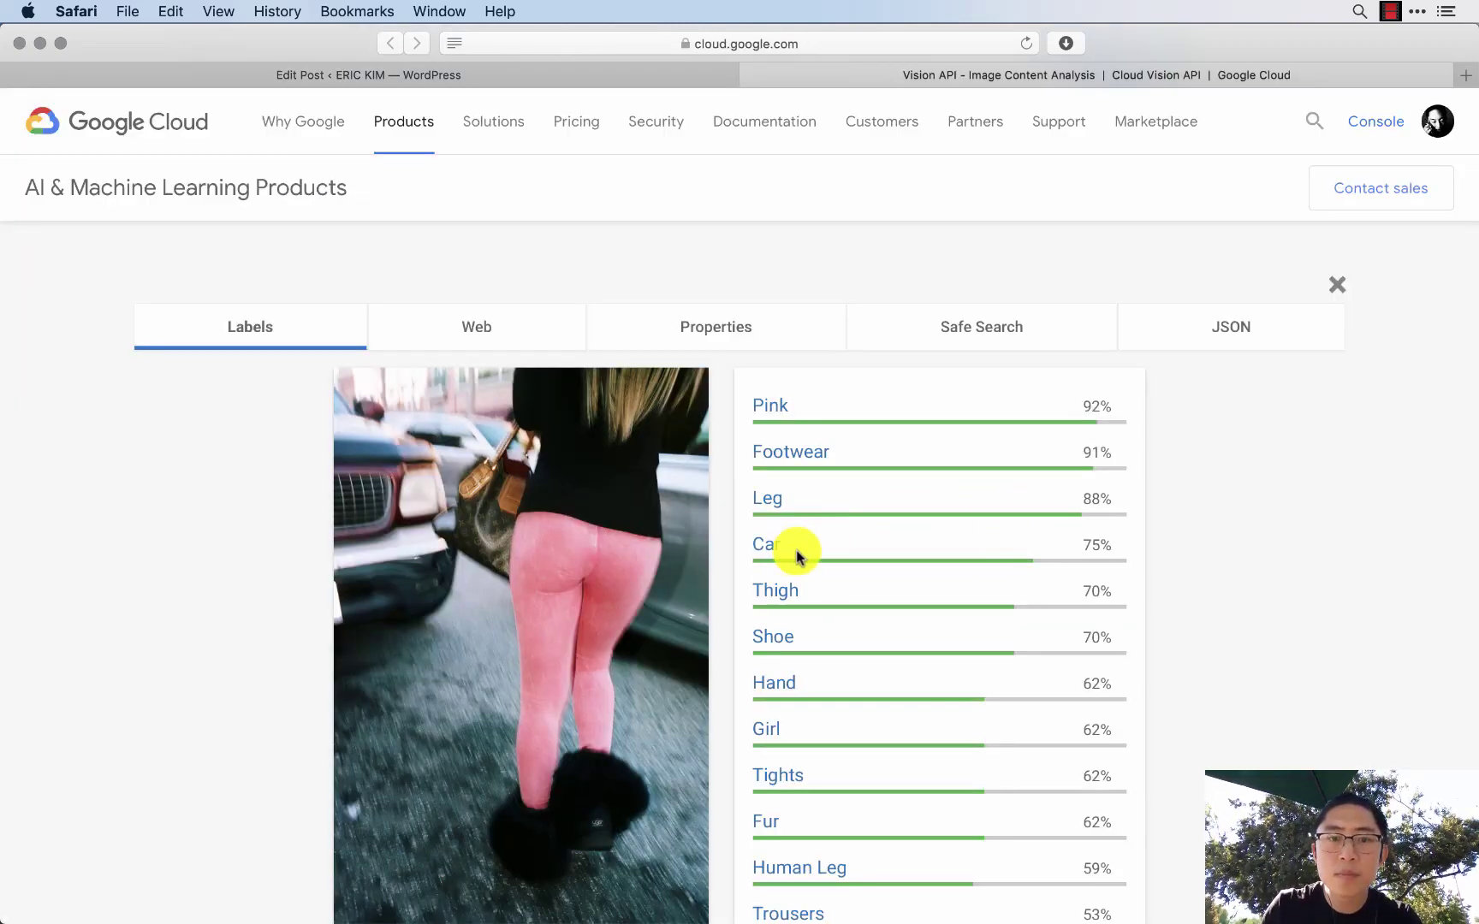
click(578, 311)
click(760, 350)
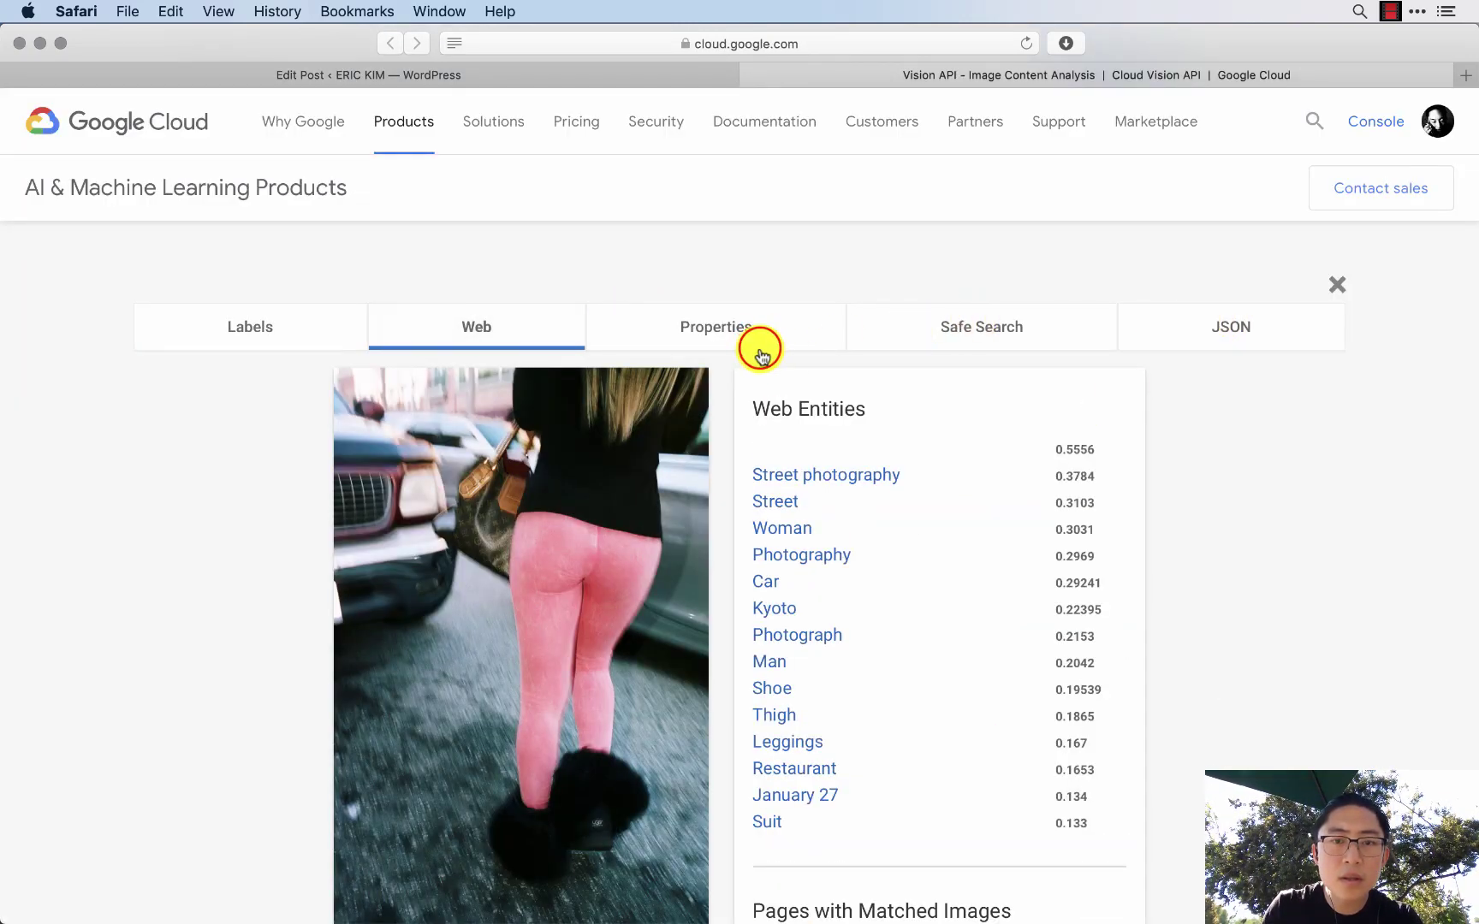
scroll(916, 346, down, 5)
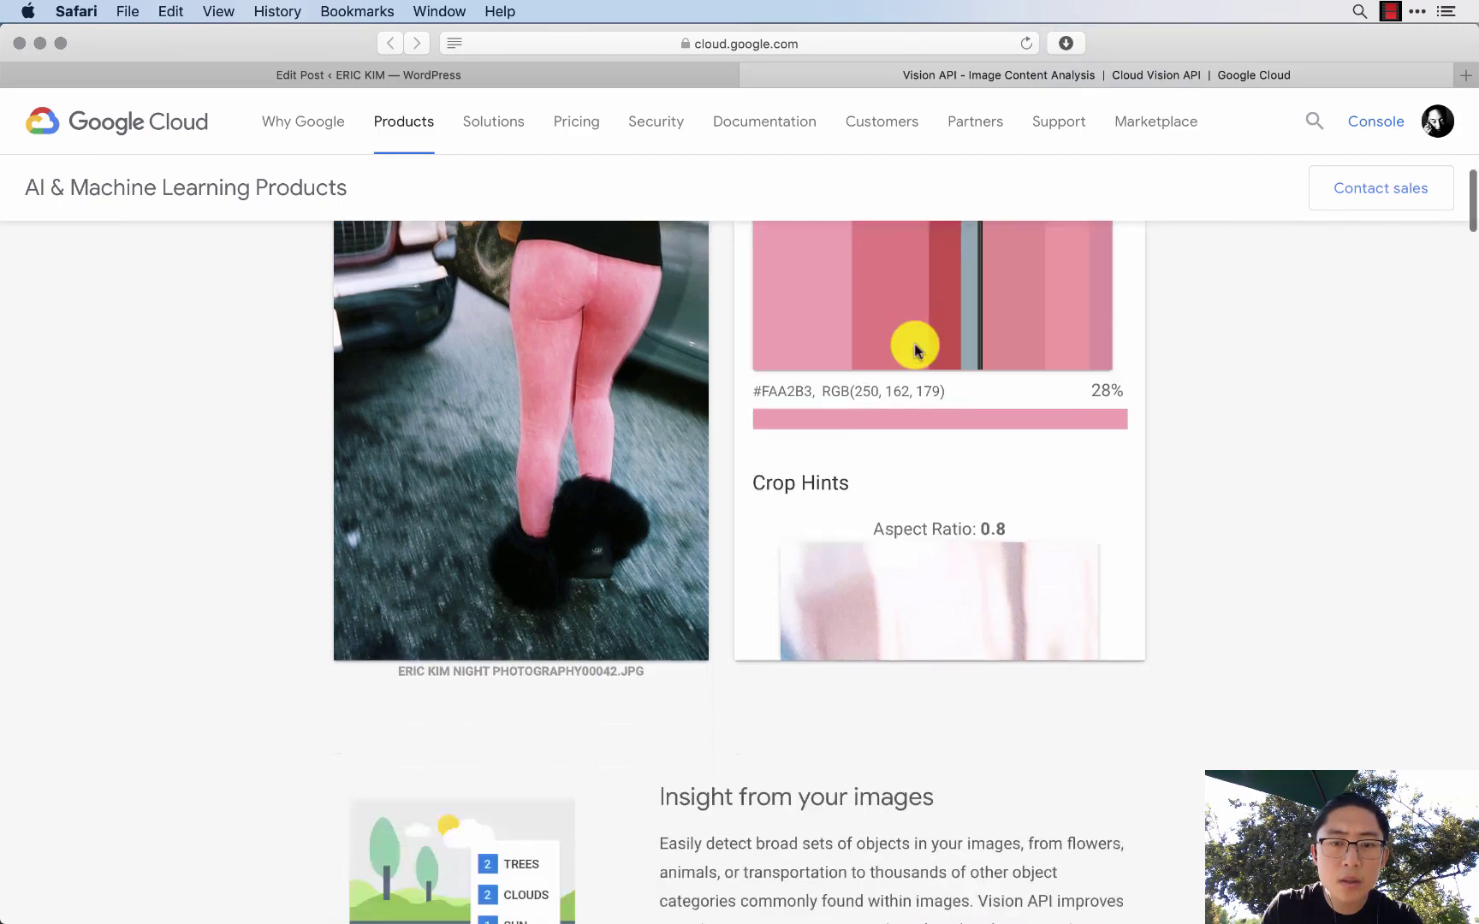
scroll(997, 561, down, 3)
scroll(1347, 466, up, 10)
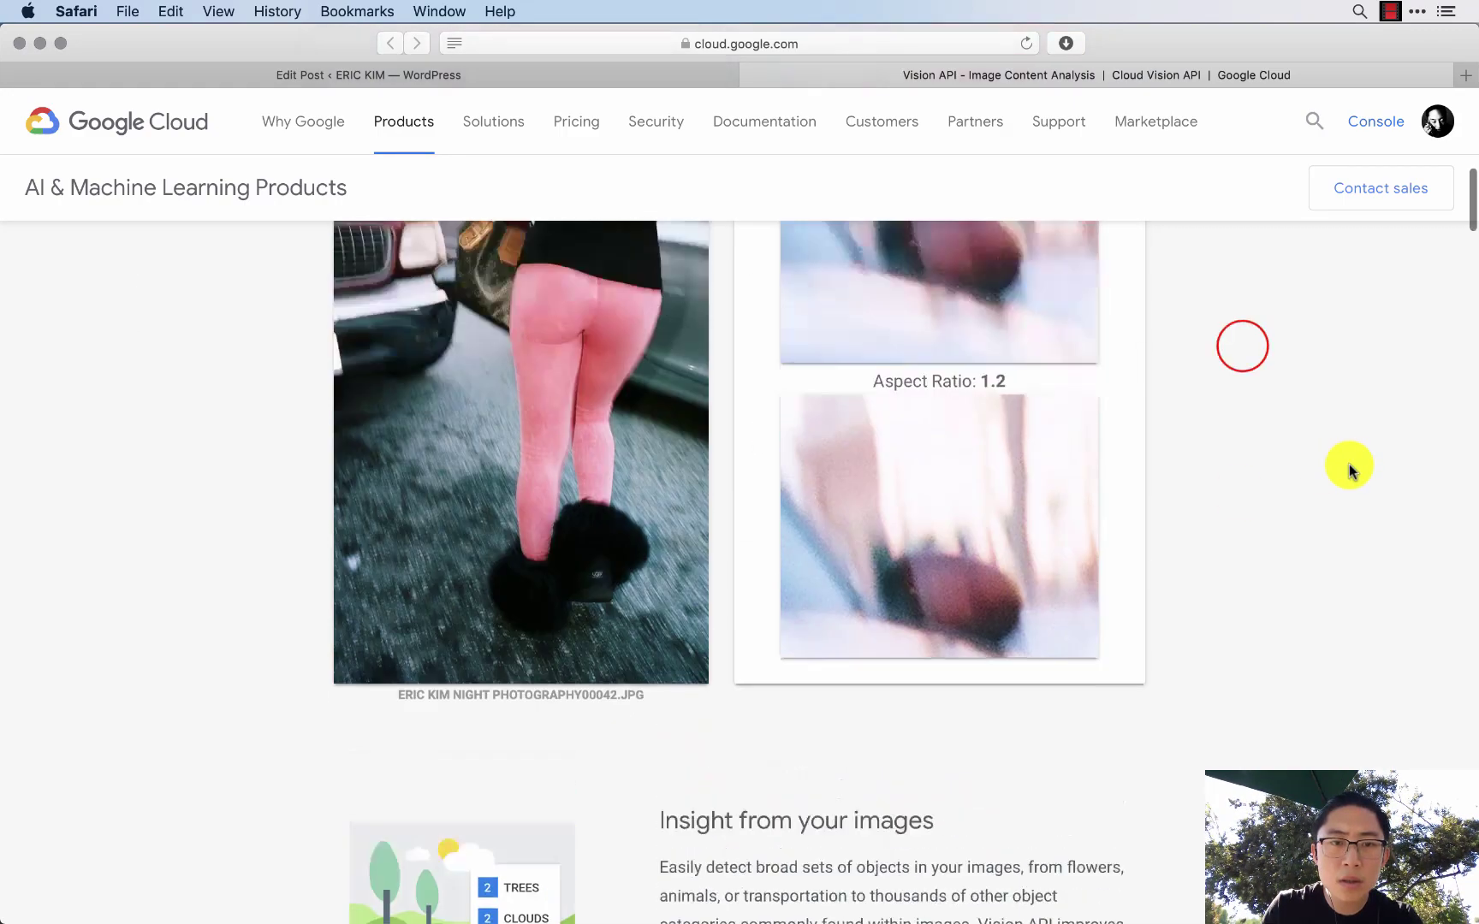
- Show the photo's JSON results and copy the visuallySimilarImages block through its last URL entry
click(1223, 376)
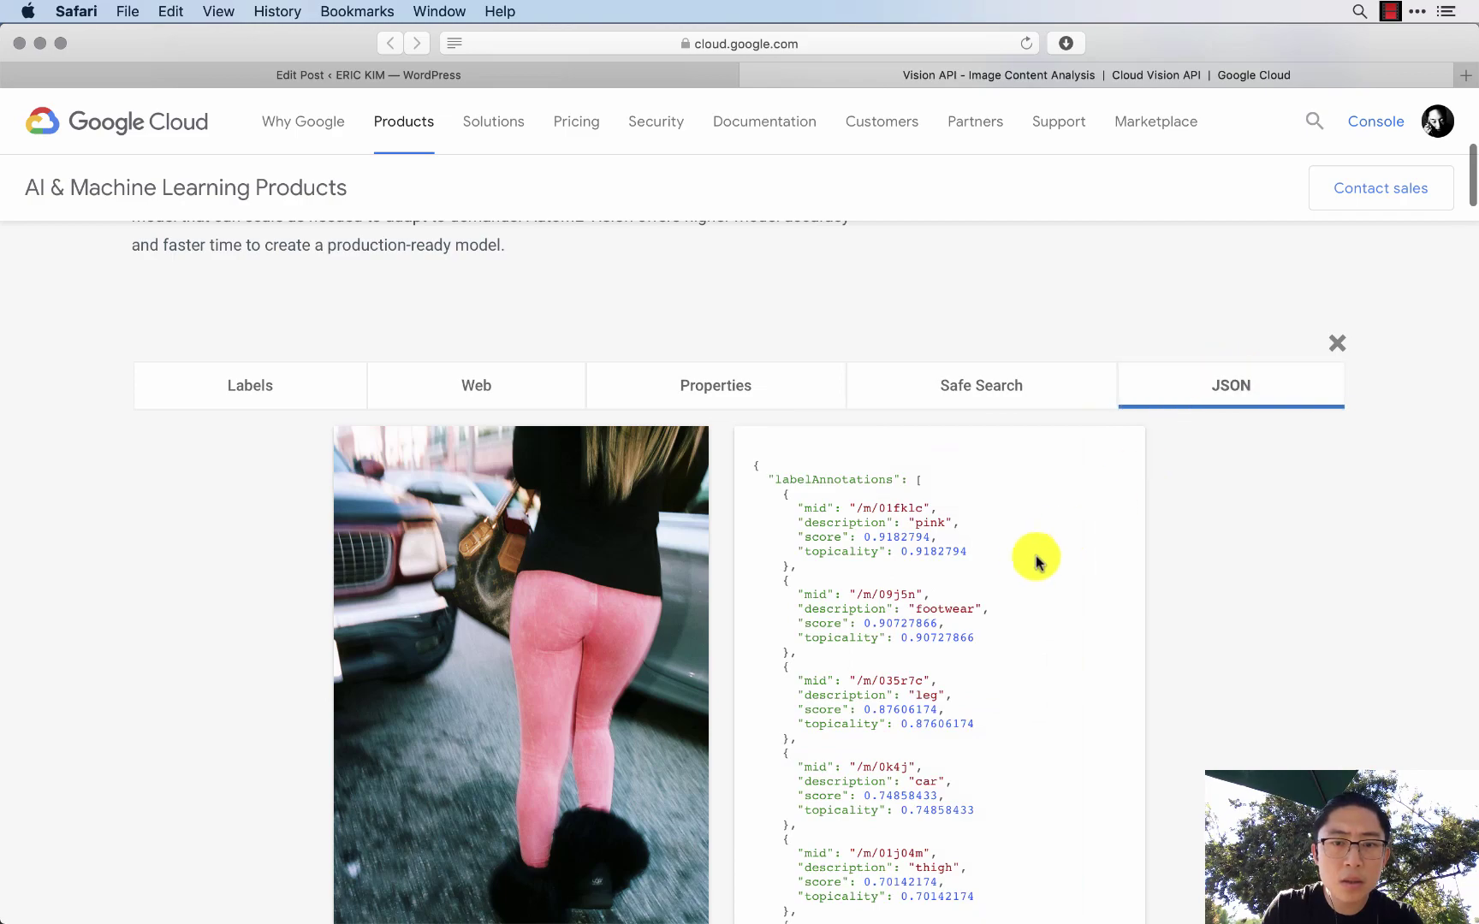
scroll(1033, 561, down, 10)
scroll(1032, 561, down, 15)
scroll(1306, 495, up, 10)
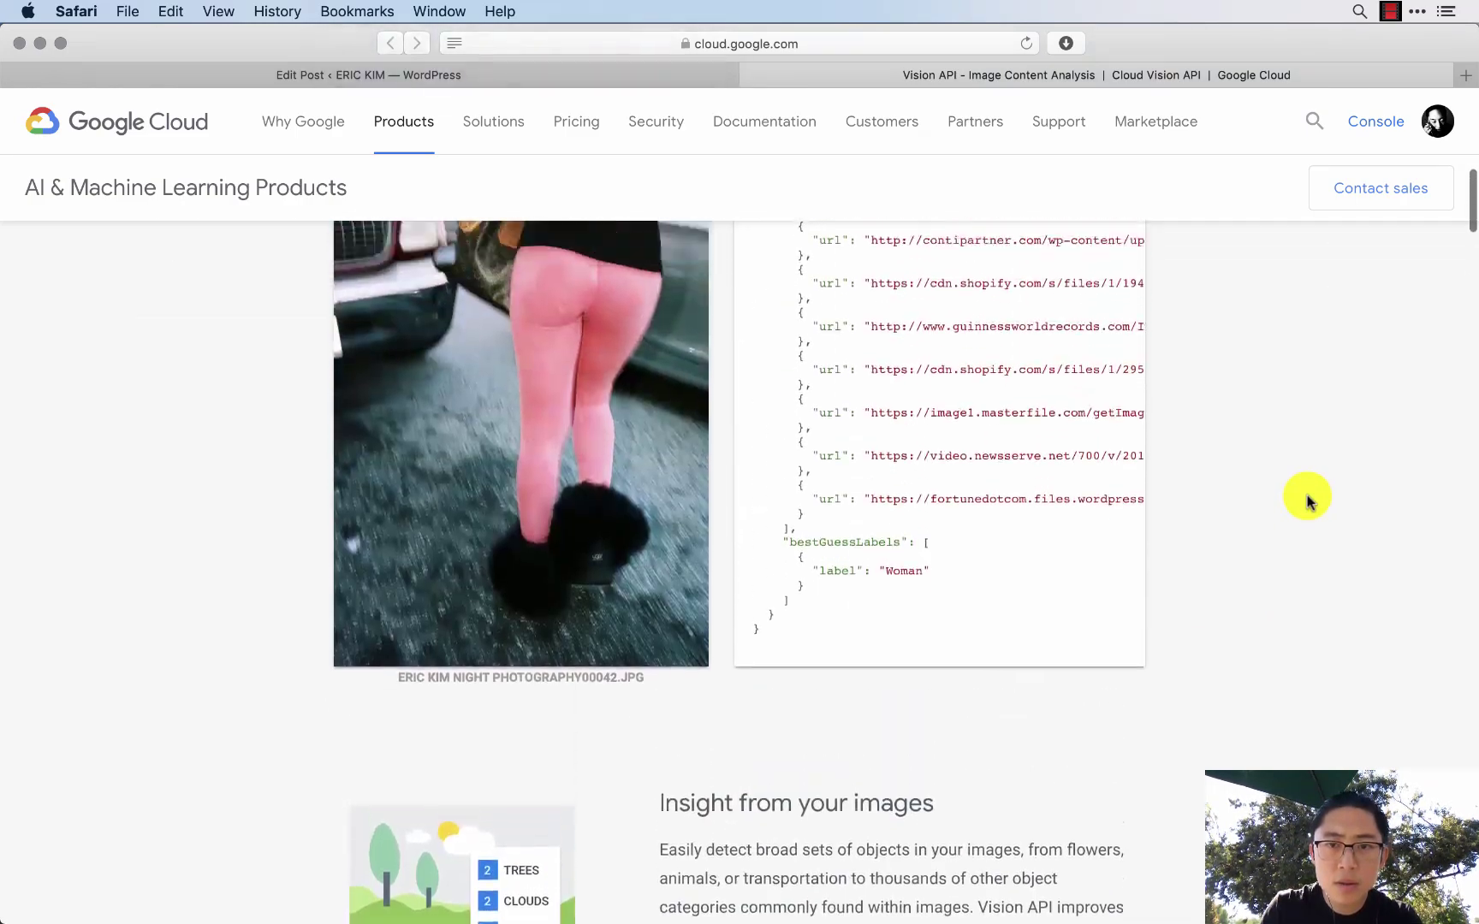
scroll(902, 599, up, 5)
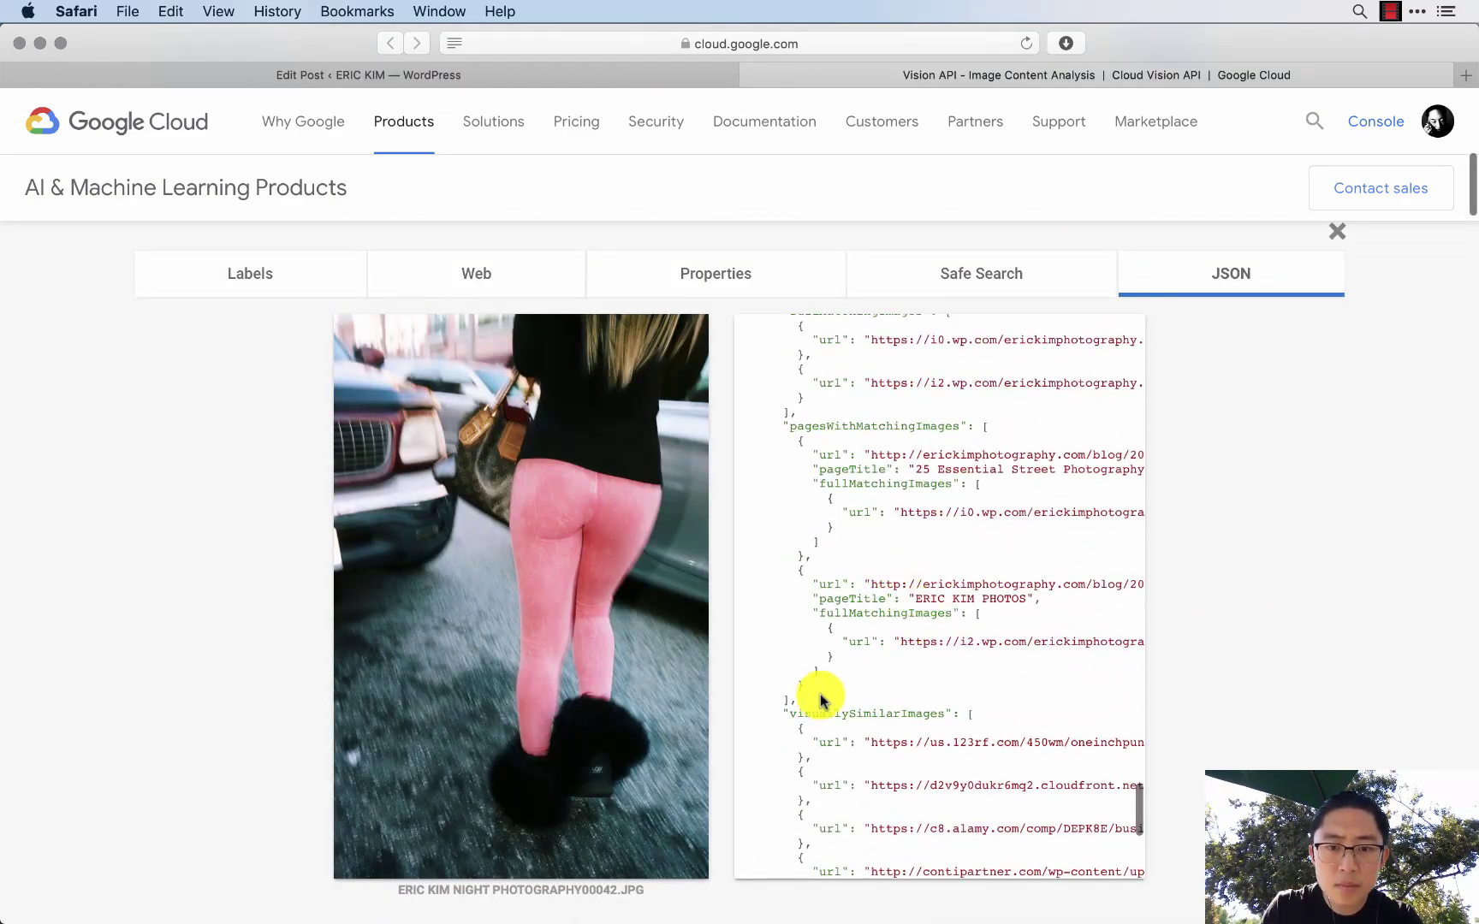
drag(781, 704, 851, 770)
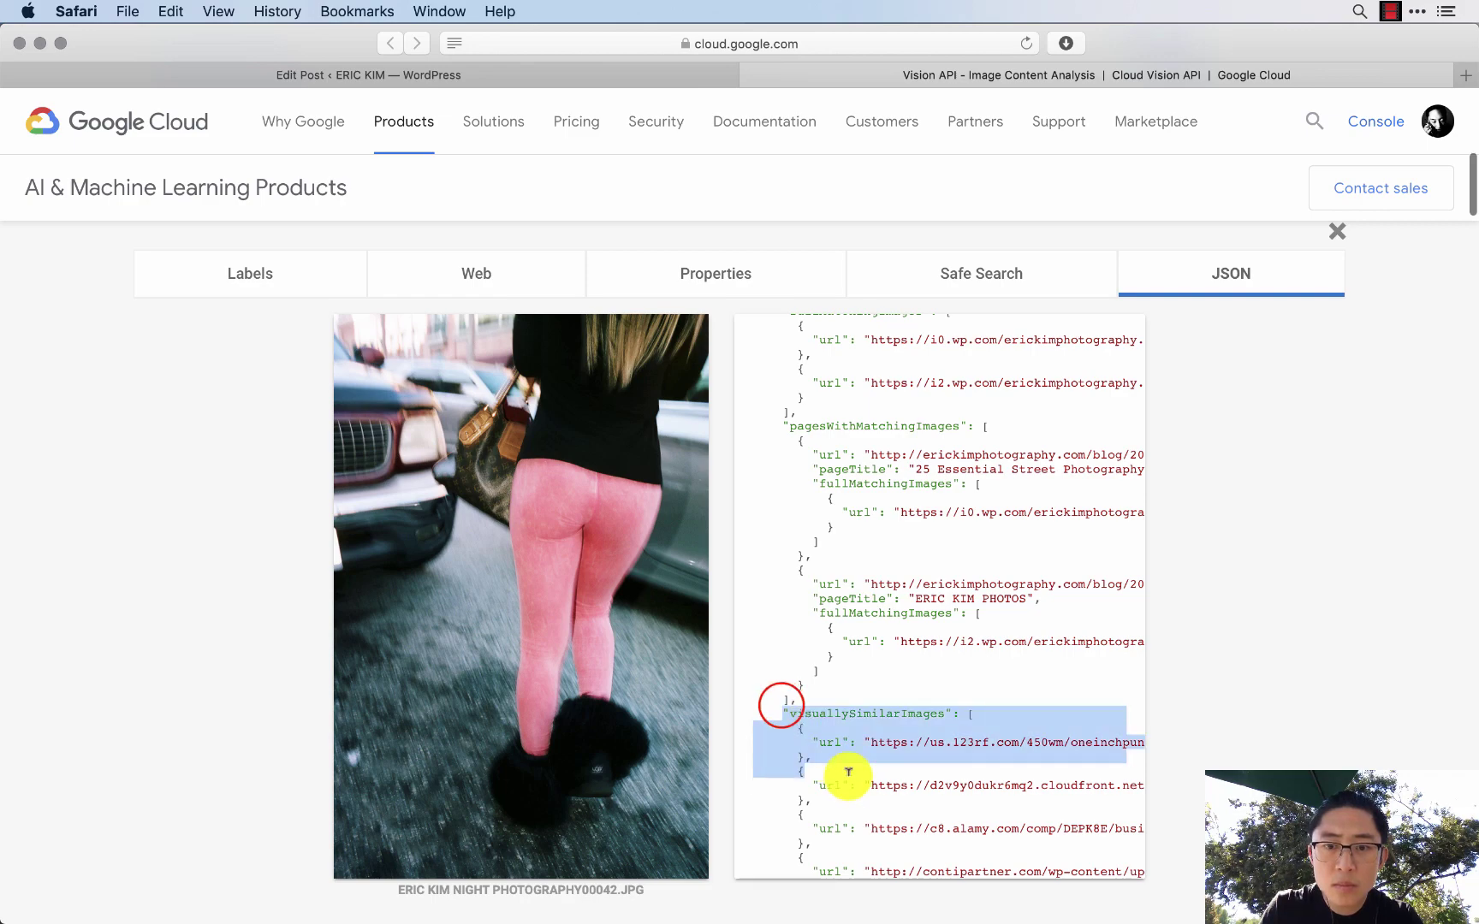
scroll(851, 775, down, 10)
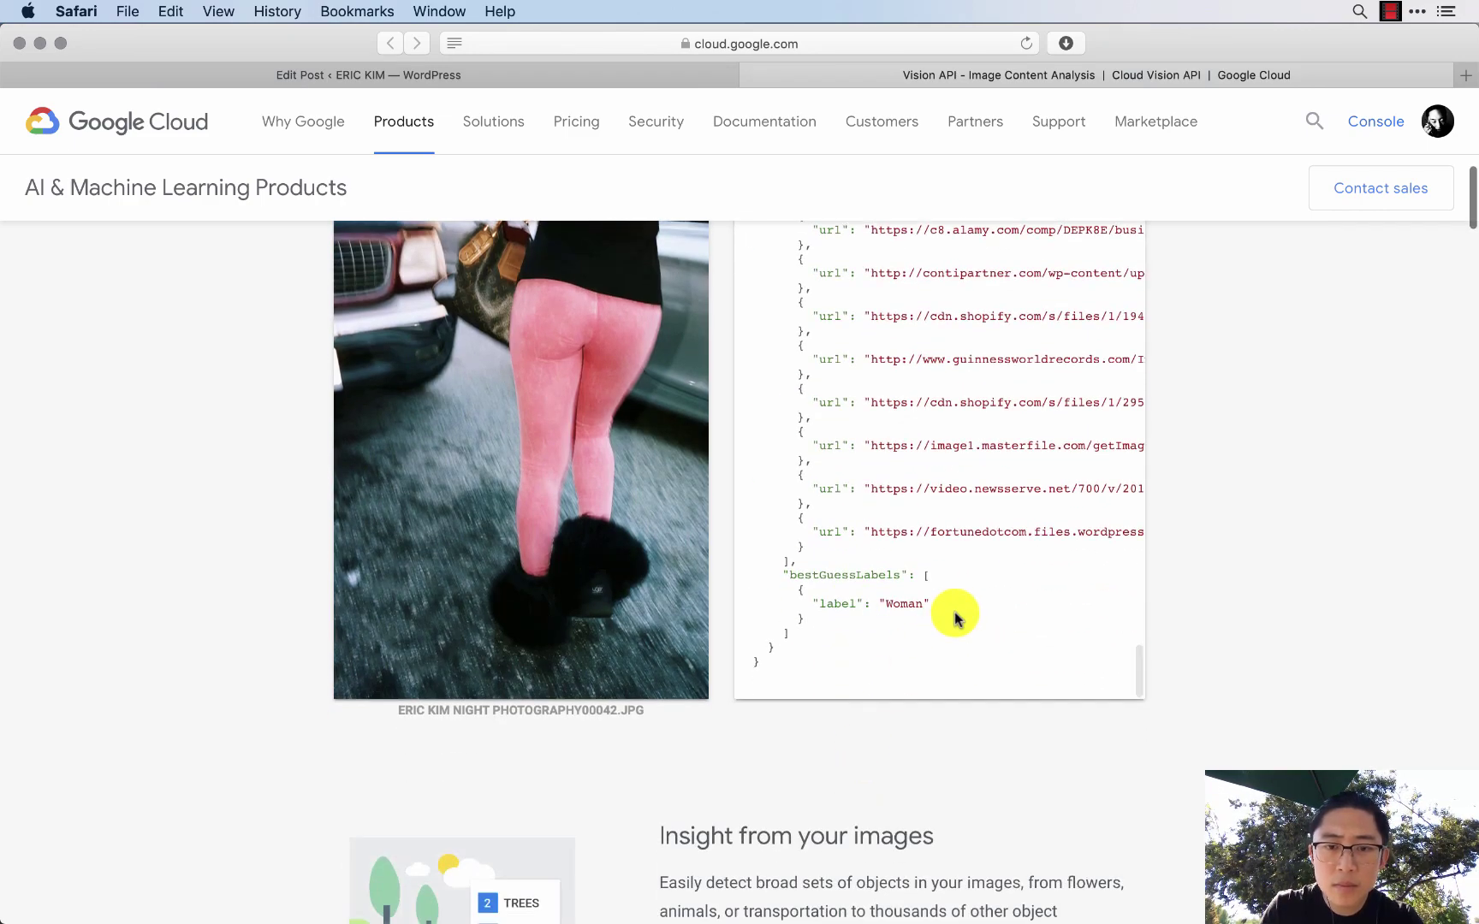
shift+click(937, 552)
- Paste the copied JSON block as HTML text on a new line below the racy-sexual photo question in the post
key(ctrl+Tab)
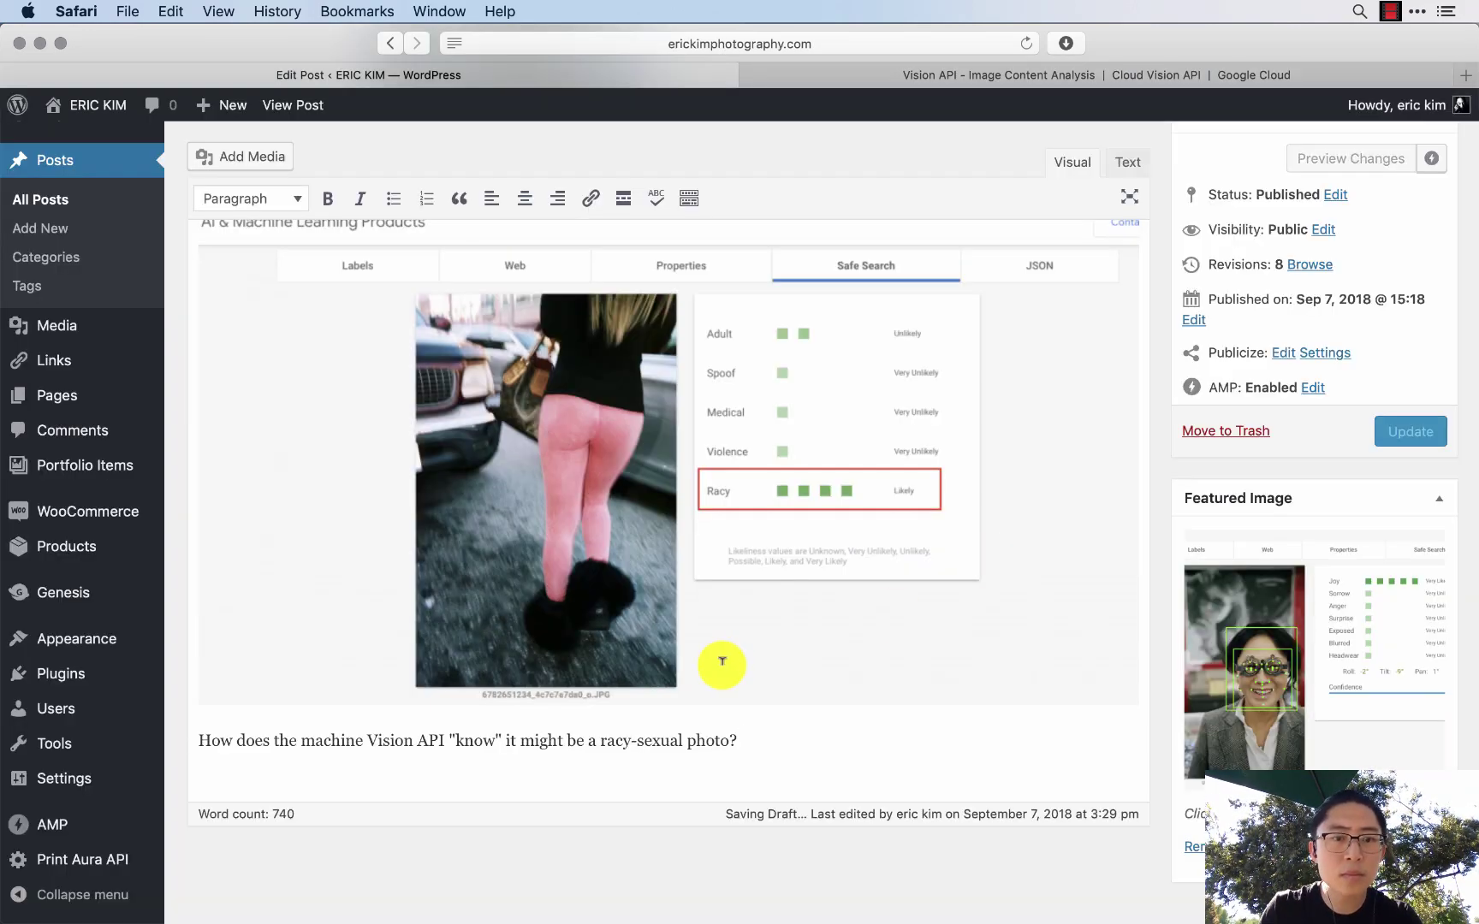
key(Return)
click(1127, 163)
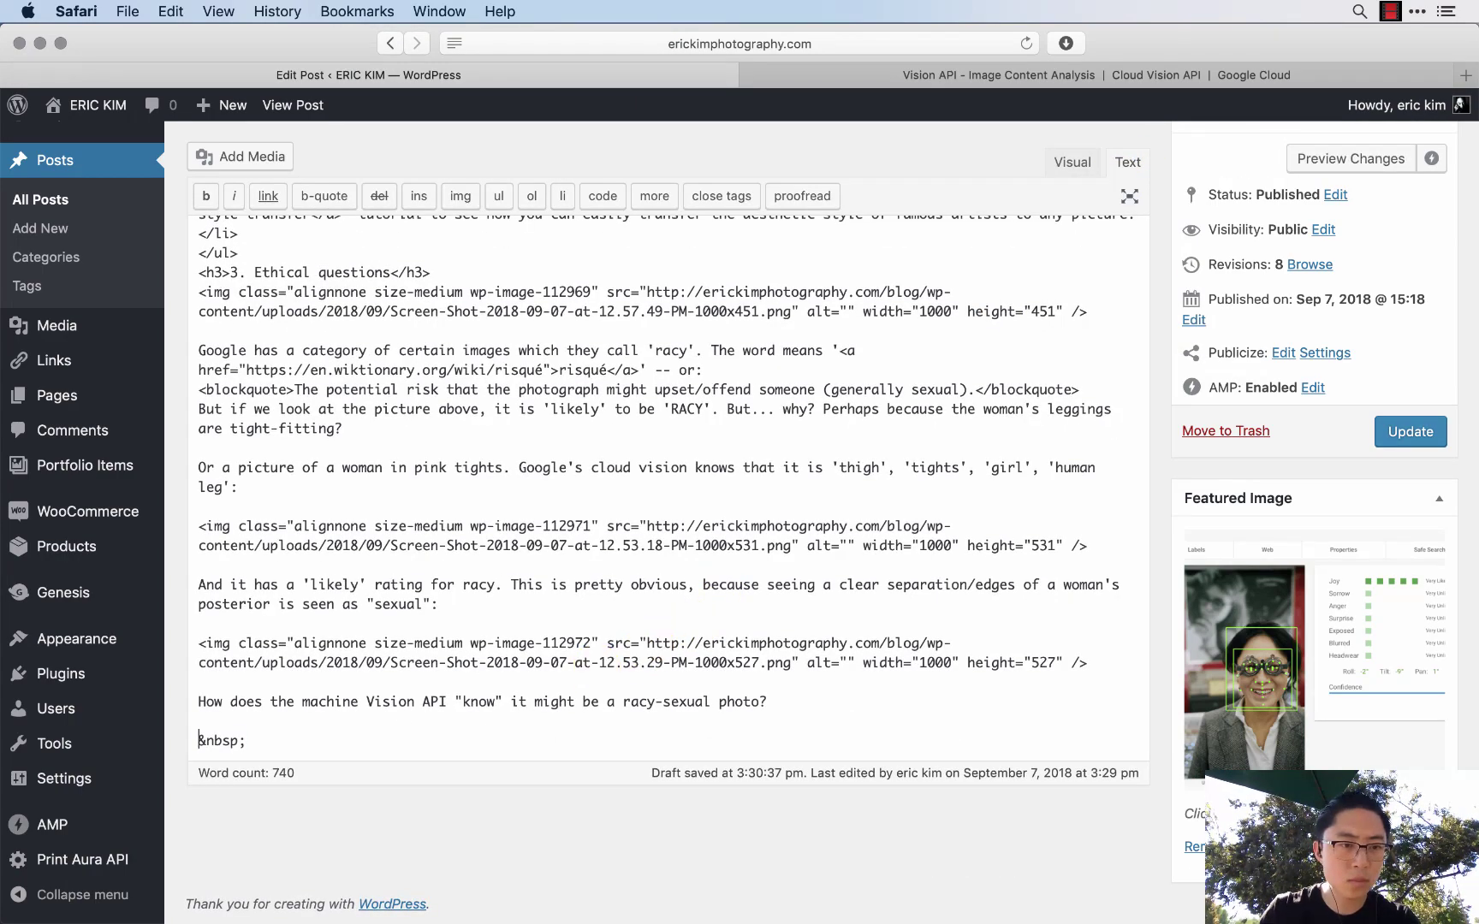
key(super+v)
- Format the pasted visuallySimilarImages JSON block as a blockquote and return to the visual editor
click(360, 739)
drag(357, 737, 205, 587)
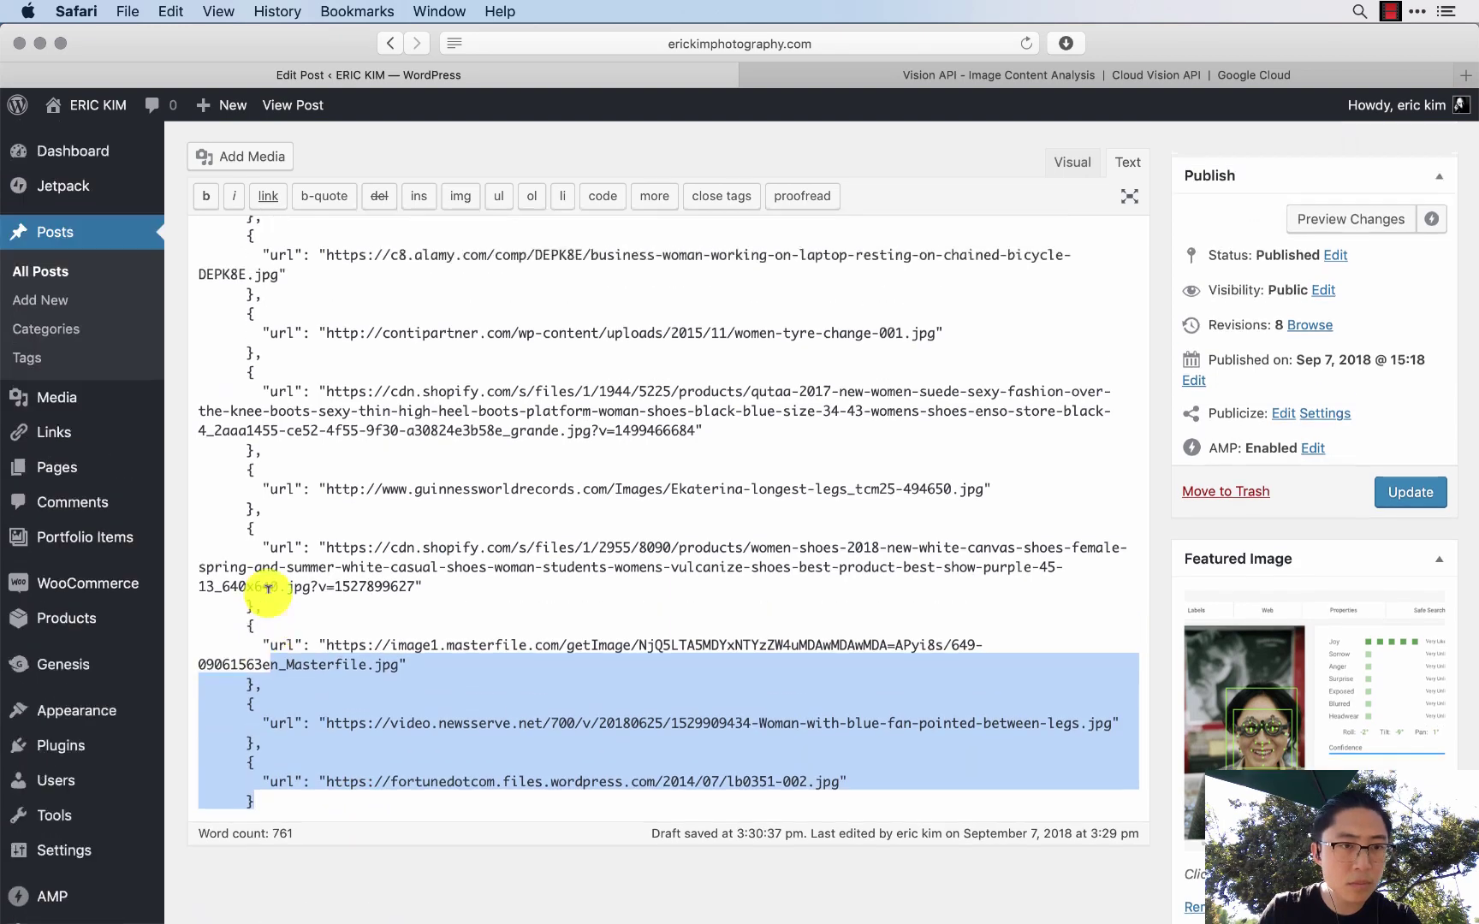
scroll(264, 587, up, 10)
shift+click(218, 569)
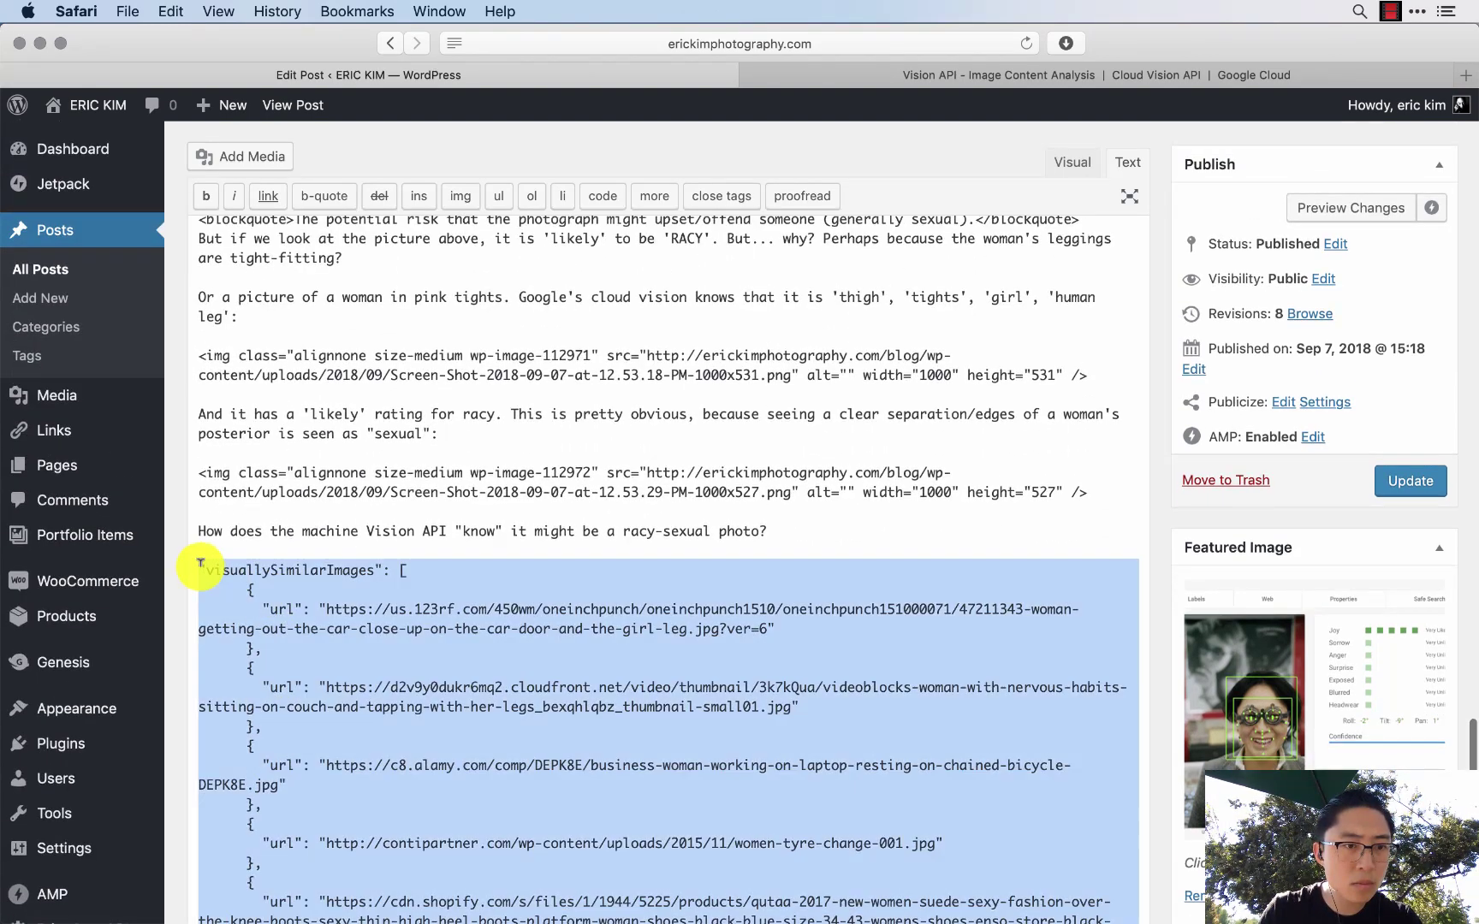
click(325, 196)
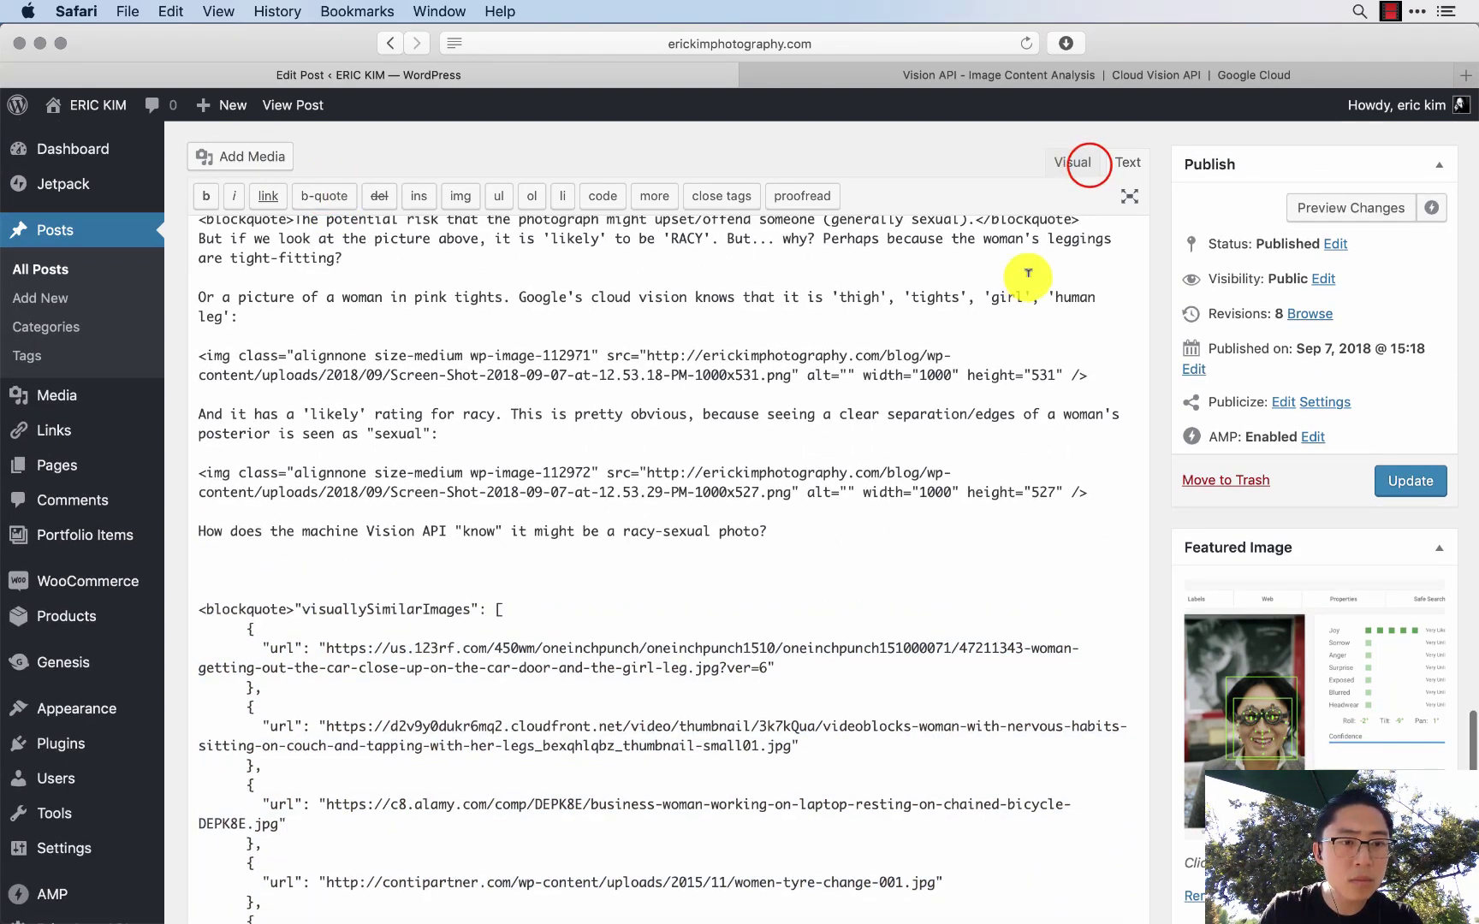
click(1077, 163)
- Append "Well below is the JSON data from Google -- for 'visually similar images':" to the question above the blockquote
scroll(760, 548, down, 15)
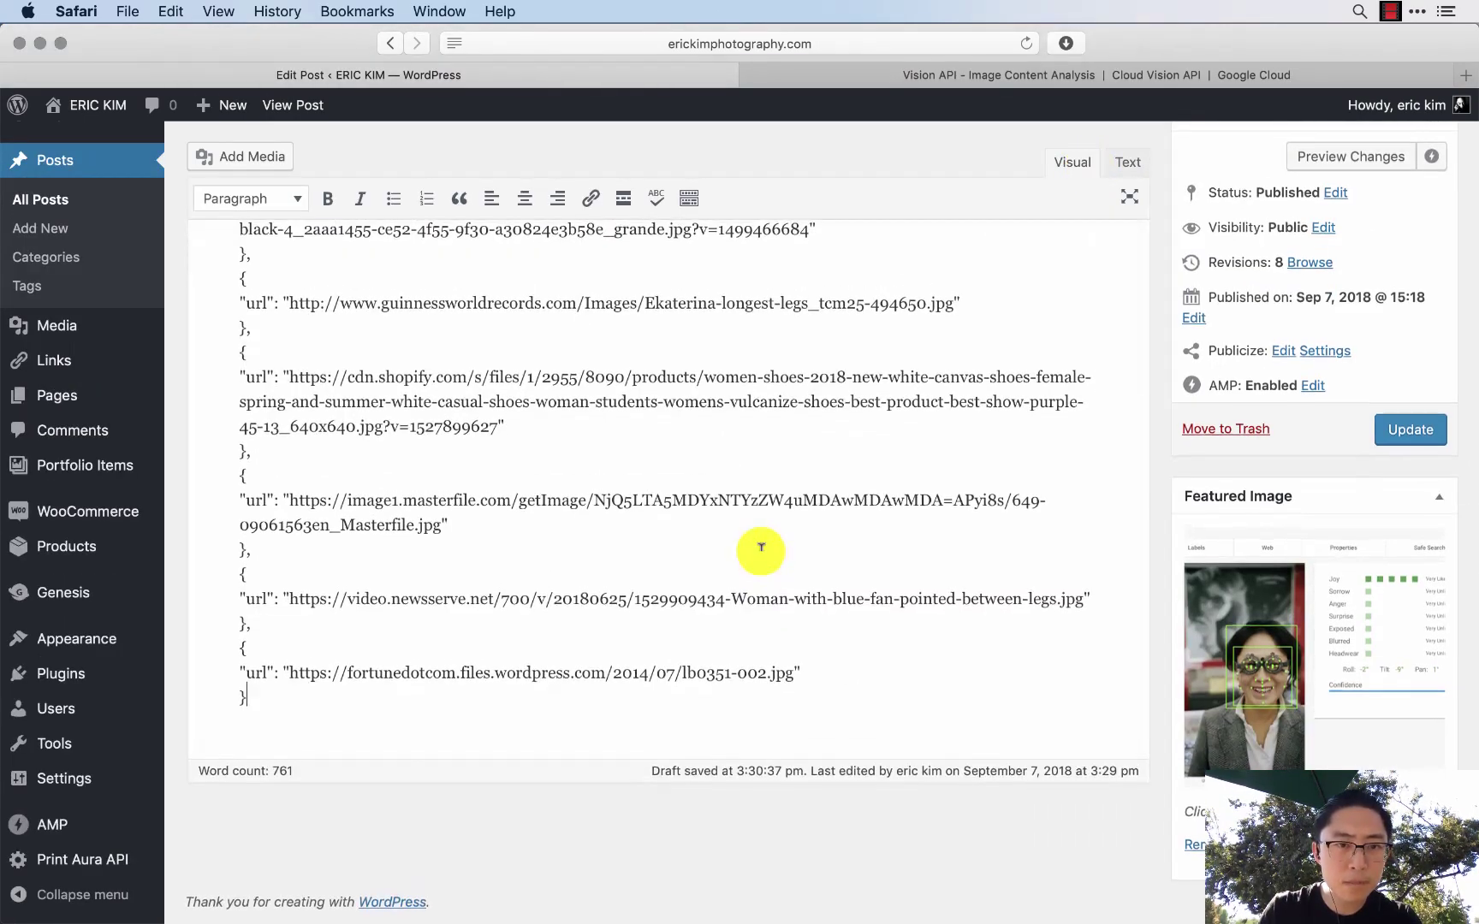
scroll(761, 548, up, 10)
scroll(761, 548, up, 5)
click(795, 530)
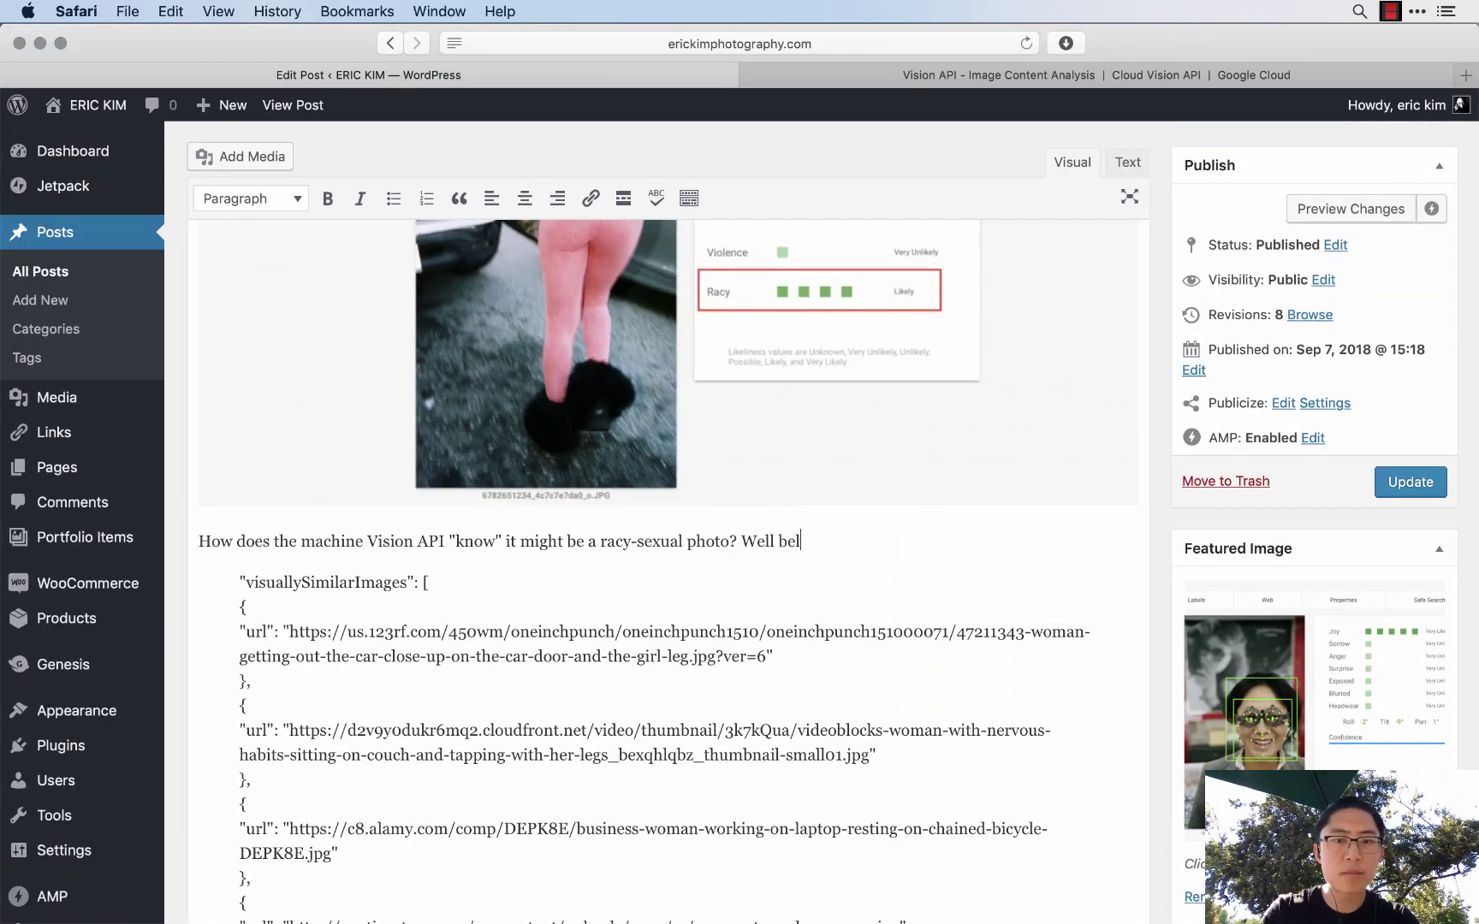
key(ctrl+Tab)
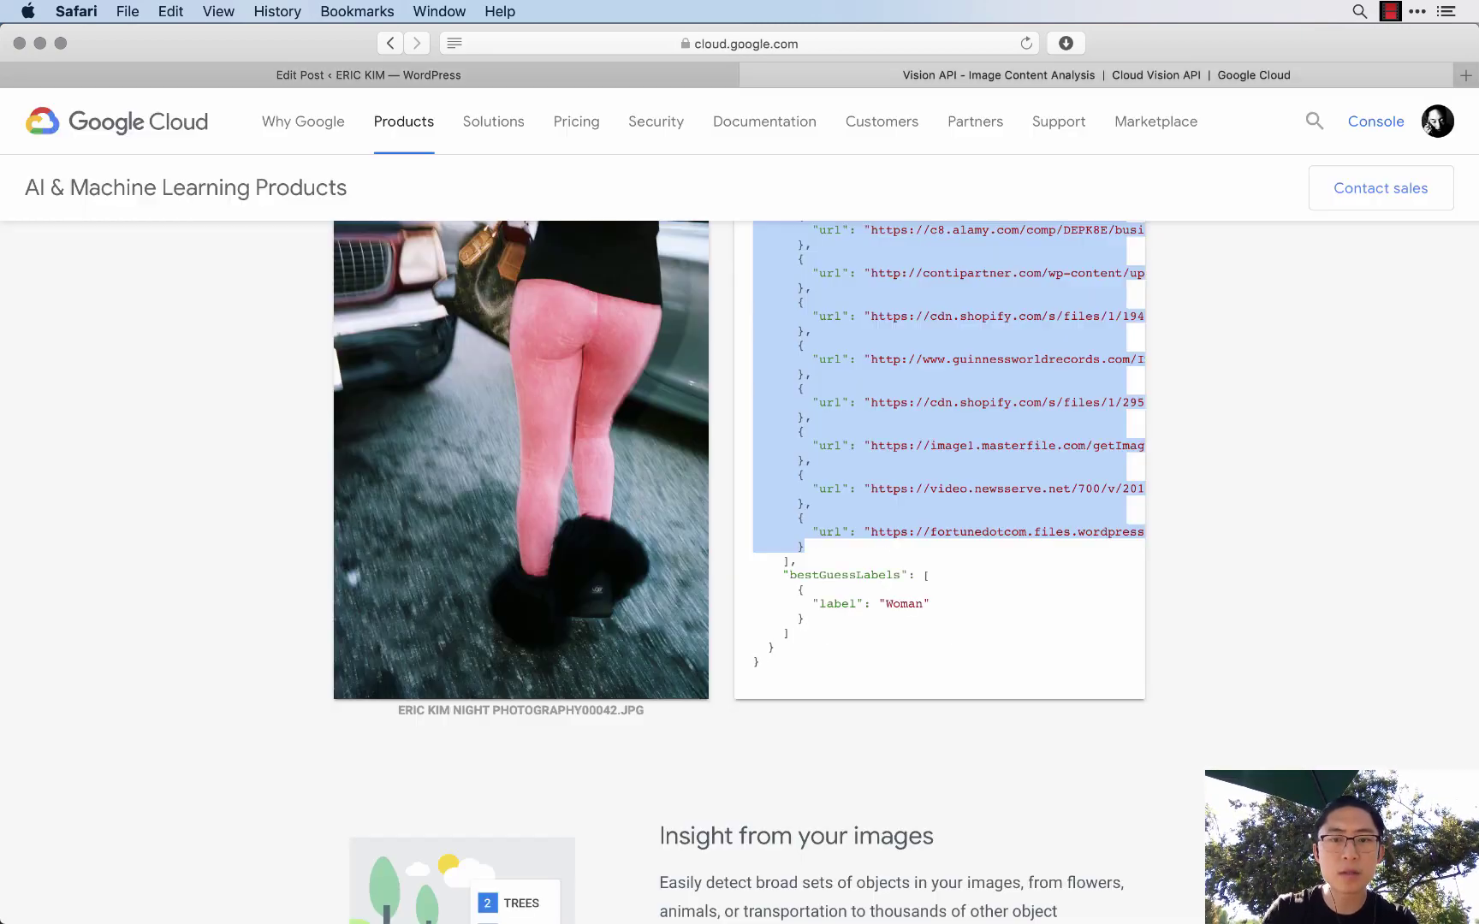
scroll(1247, 429, up, 8)
scroll(1251, 440, down, 4)
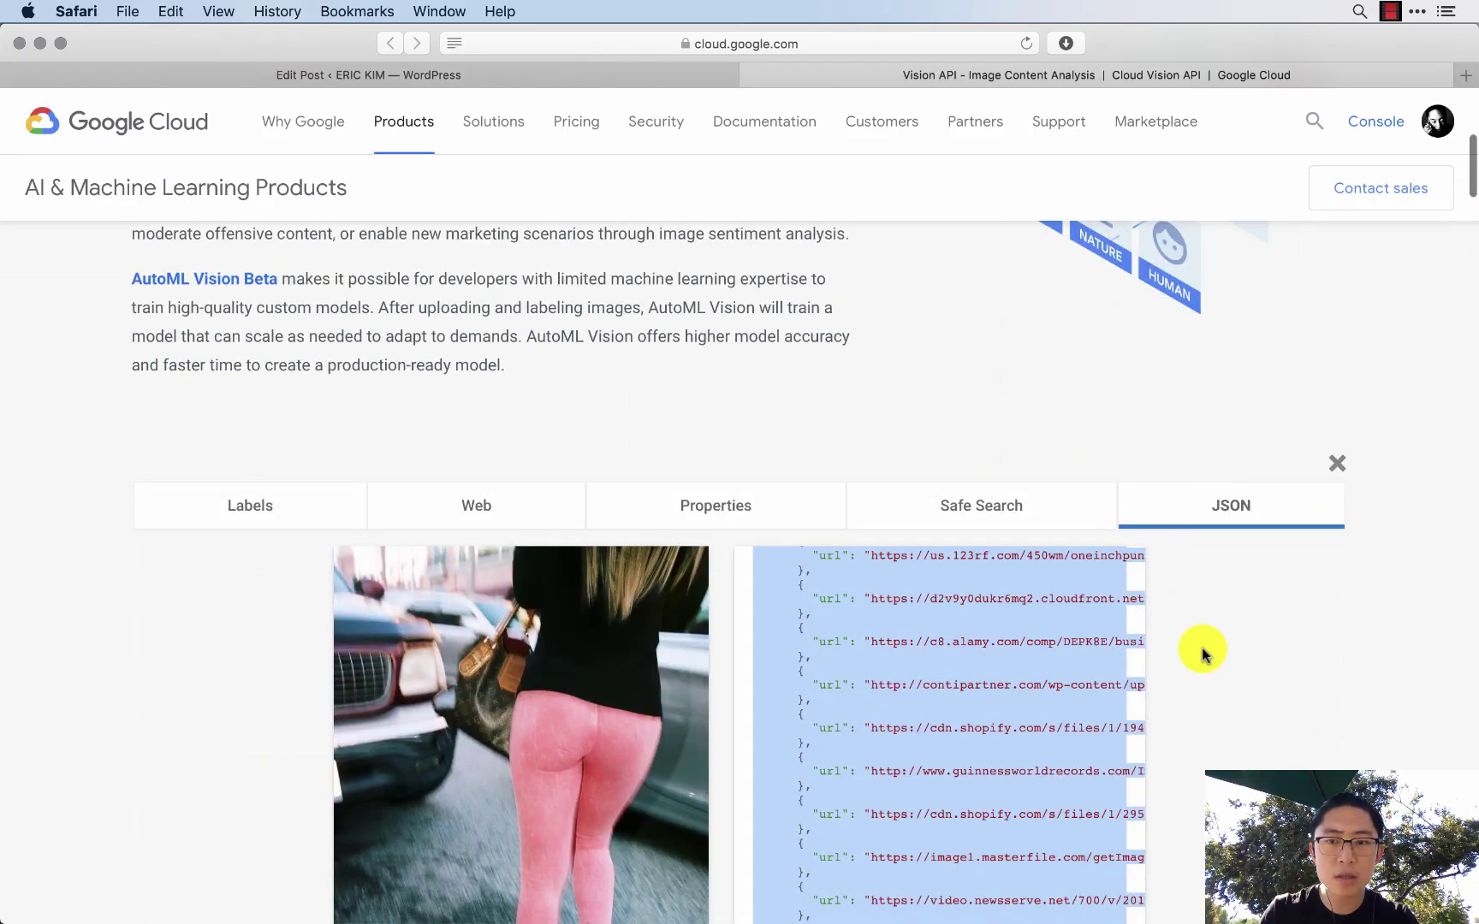
scroll(1201, 647, down, 3)
key(ctrl+Tab)
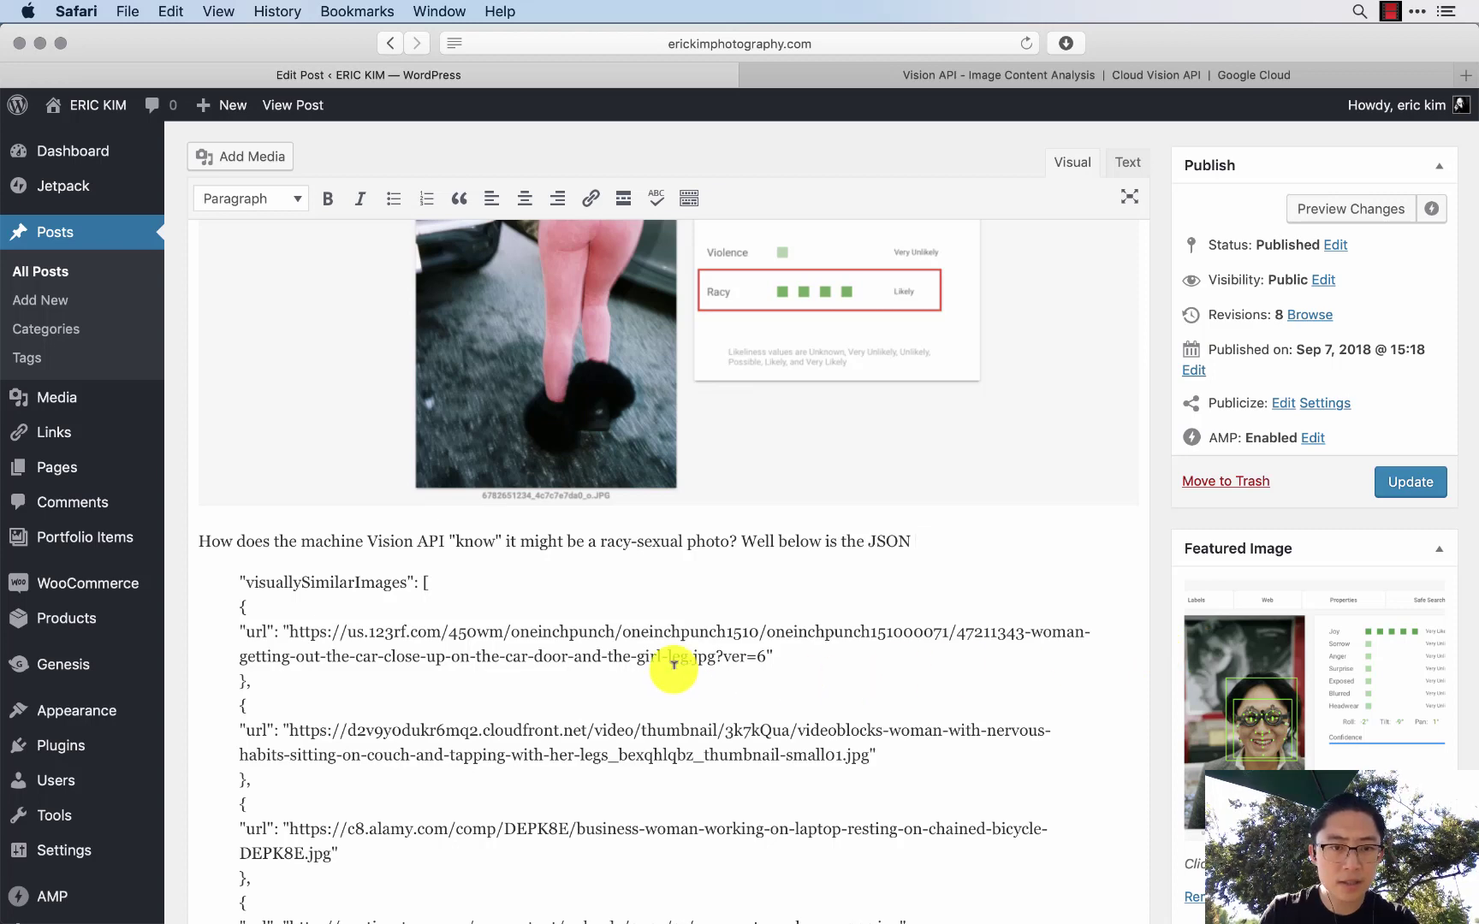
scroll(639, 635, down, 3)
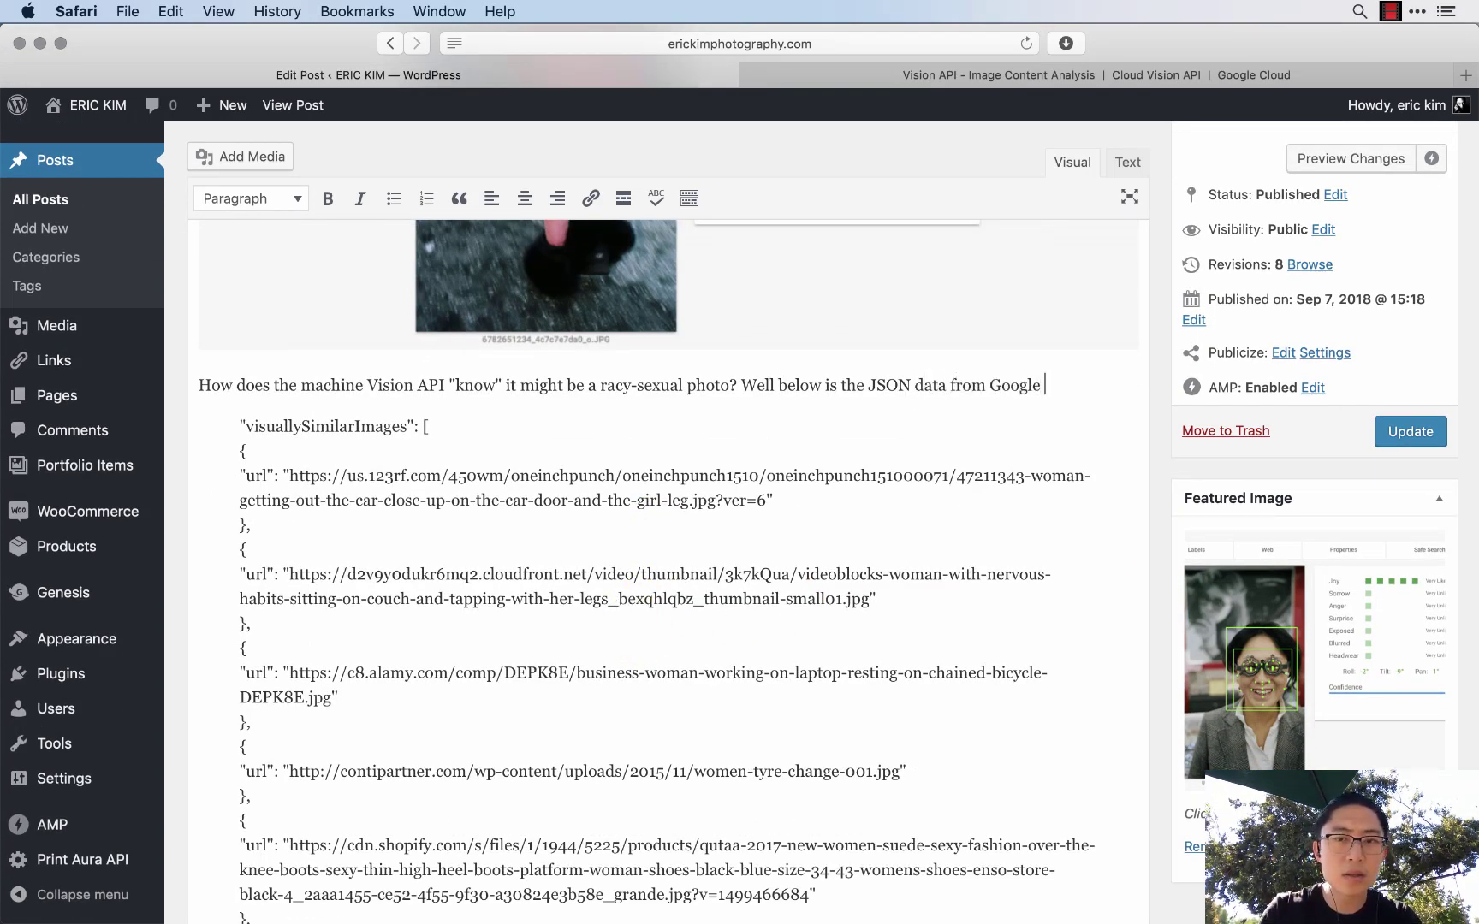
text(sually similar images':)
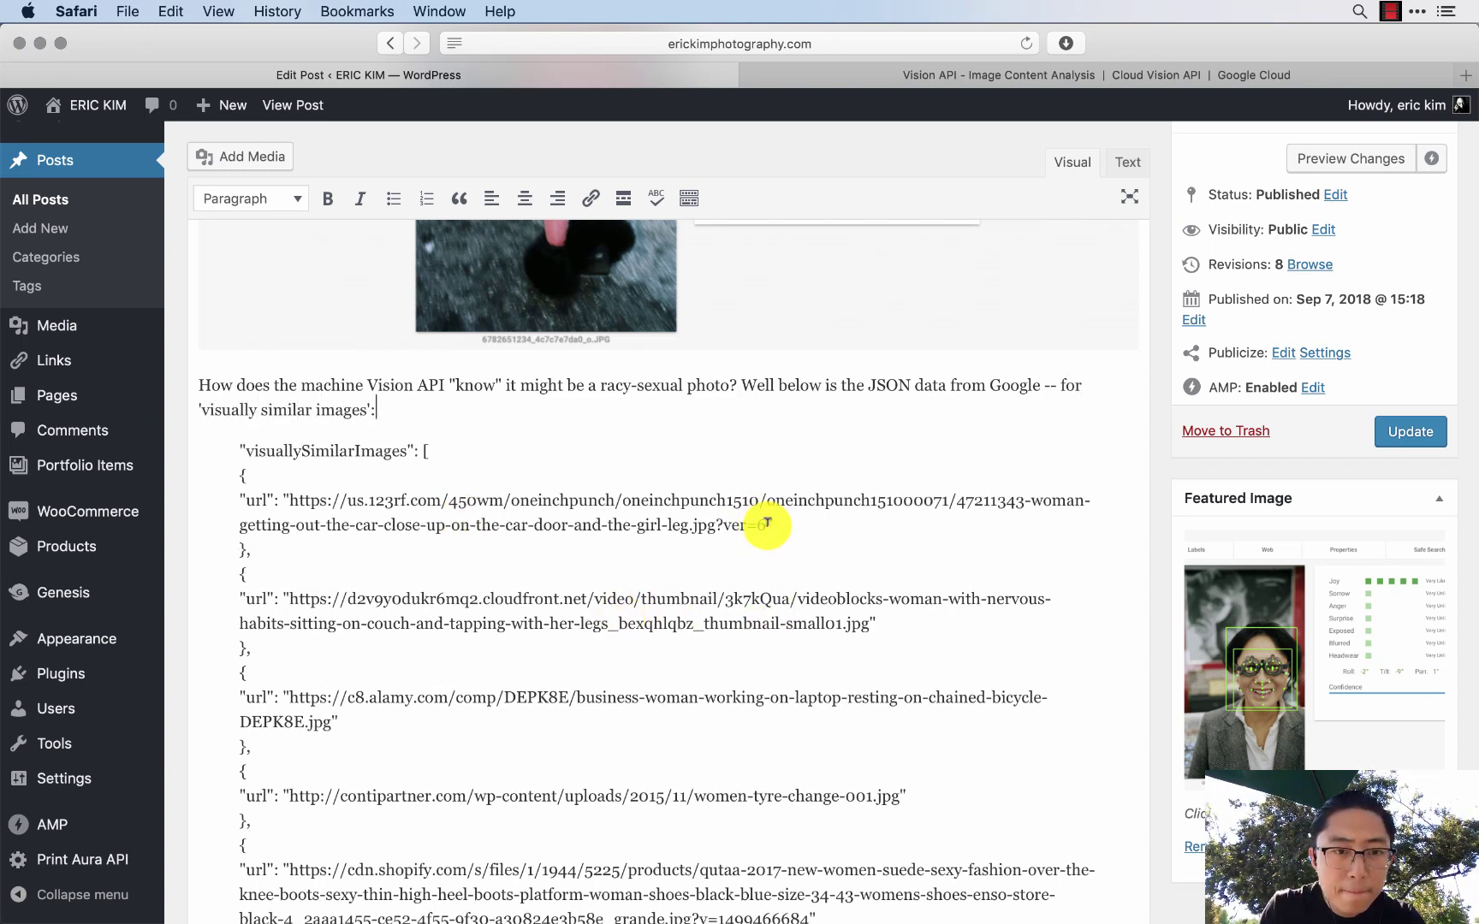
- Open the quoted block's first image URL, from us.123rf.com, in a new tab and close the Cloud Vision tab
drag(768, 525, 291, 501)
key(super+c)
key(super+t)
key(super+v)
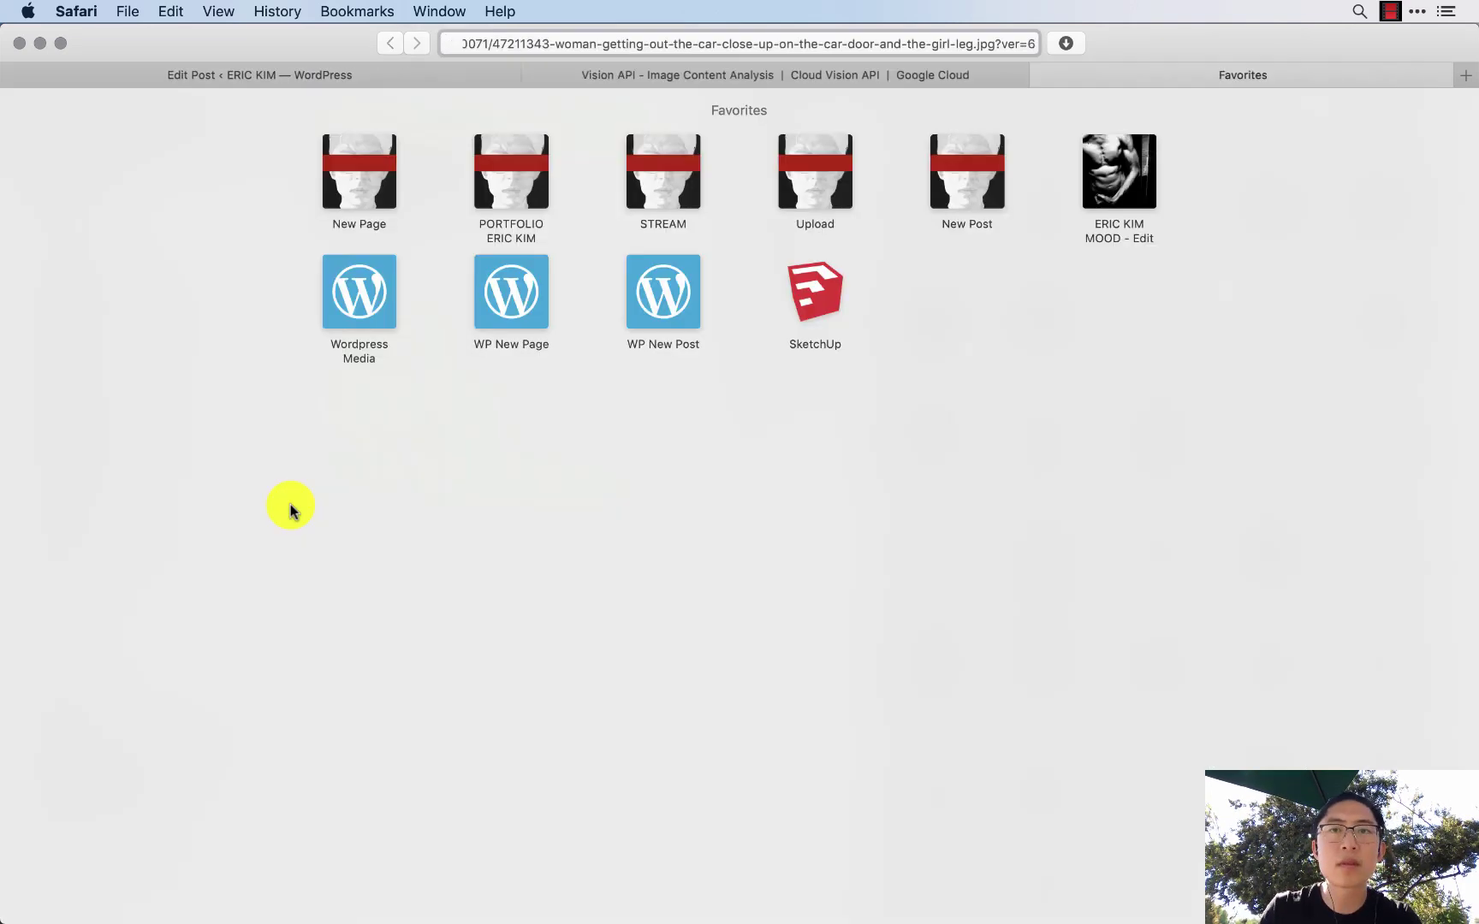
key(Return)
key(ctrl+shift+Tab)
key(super+w)
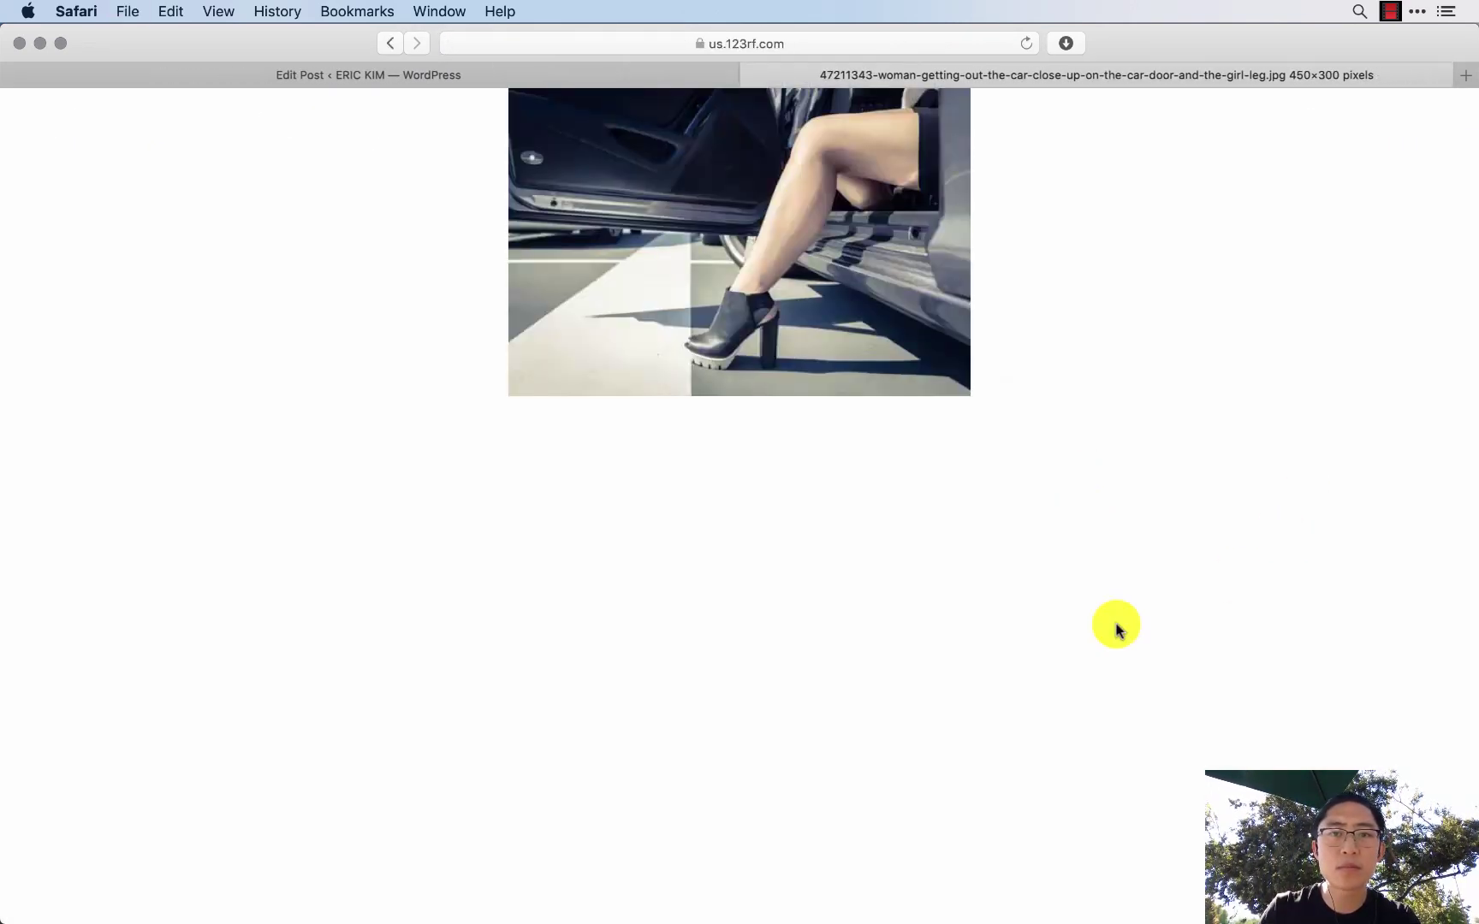
- Copy the 123rf image of the leg beside the car door and return to the post editor
right_click(859, 310)
click(934, 374)
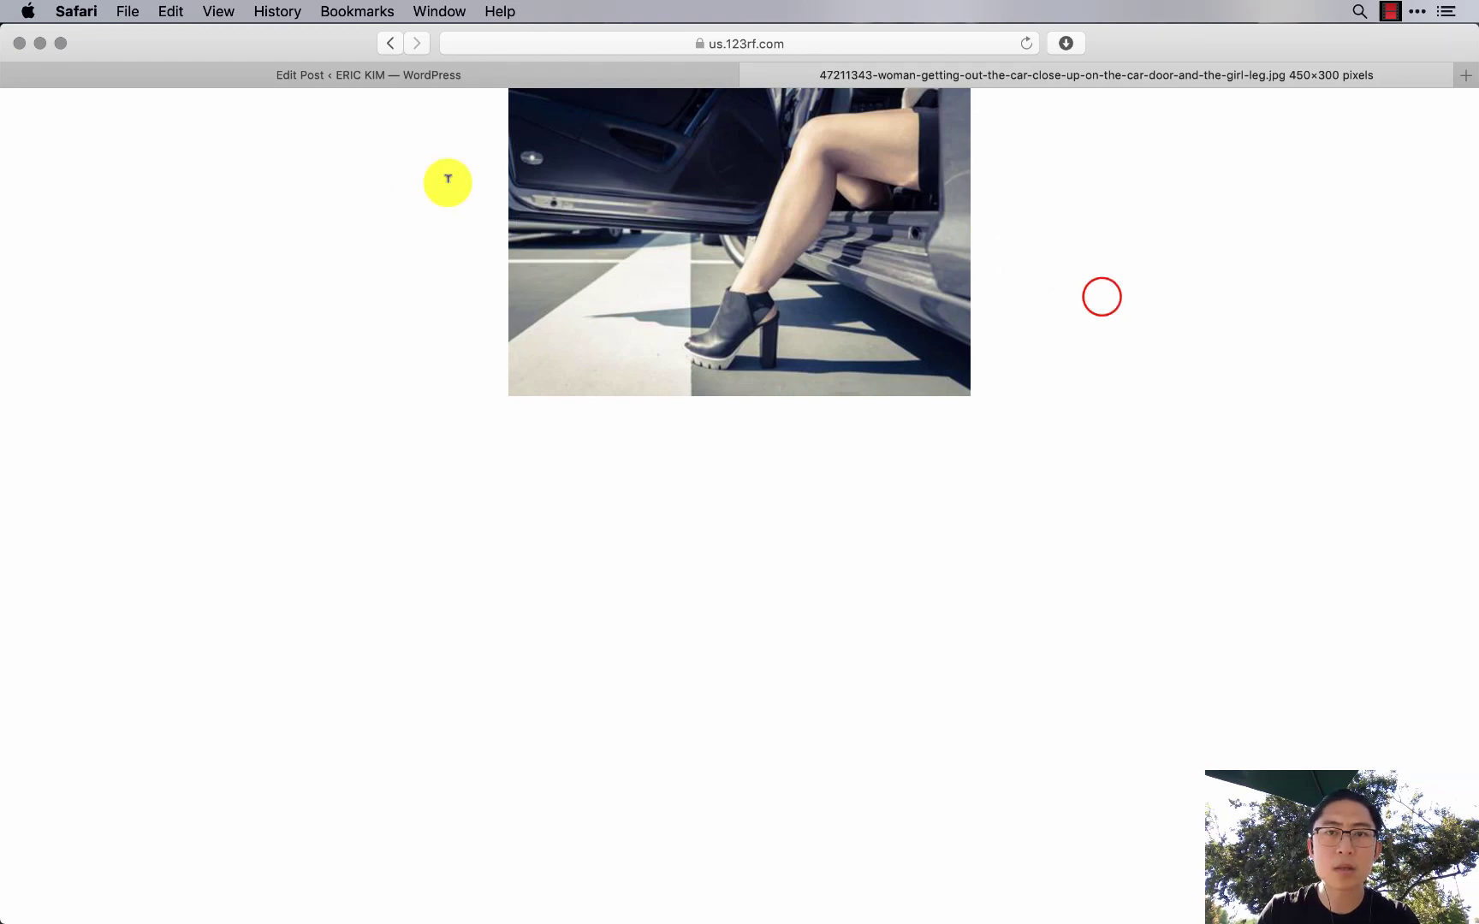
key(ctrl+Tab)
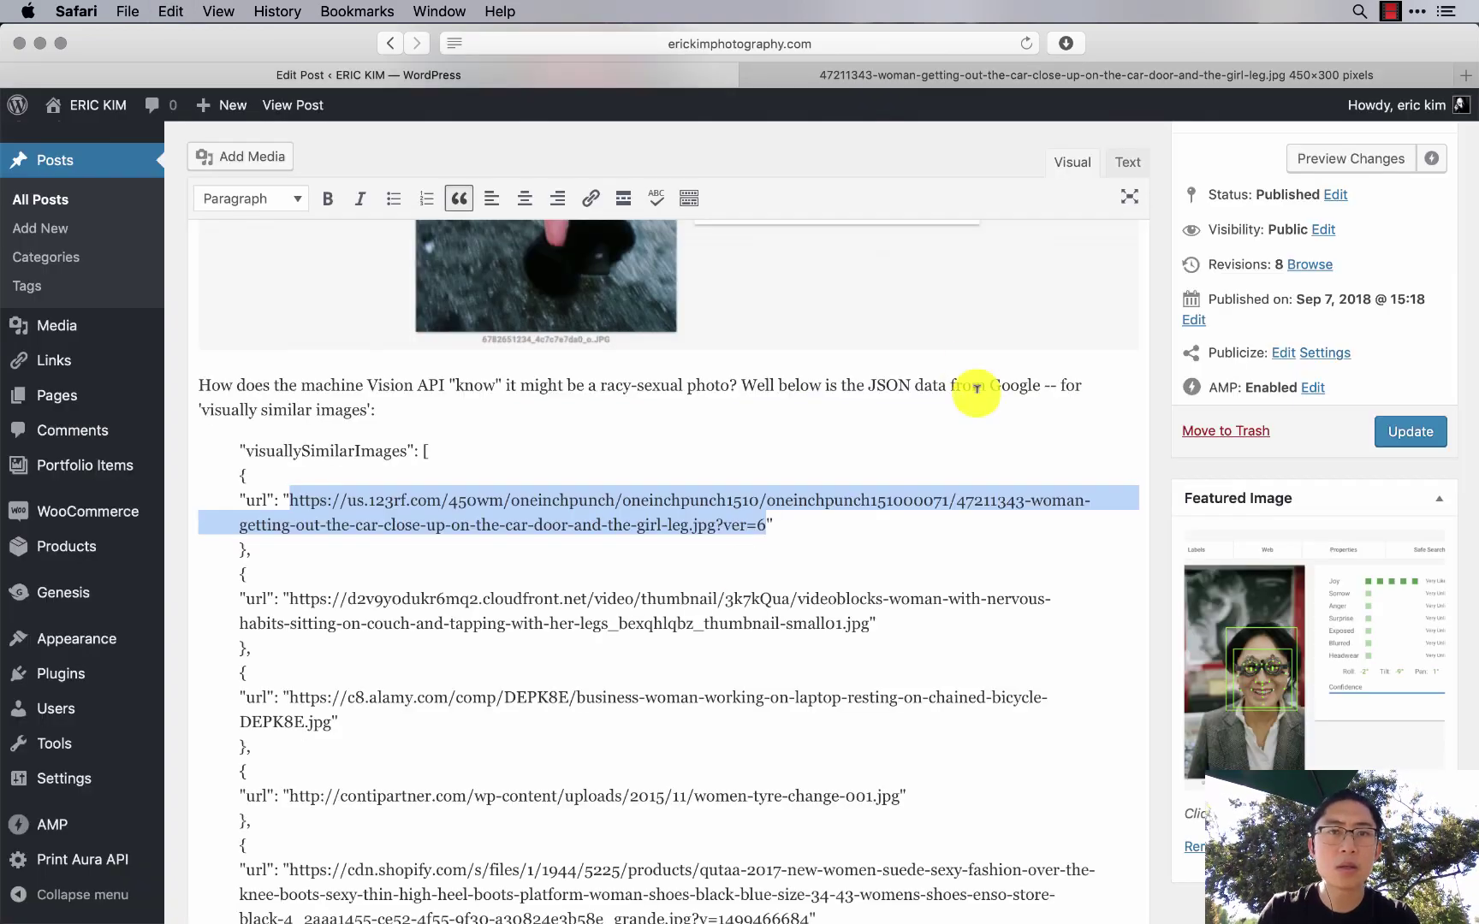
- Add the line "These are the images that Google identified:" after the blockquote and paste the copied 123rf image beneath it
click(554, 469)
scroll(555, 469, down, 10)
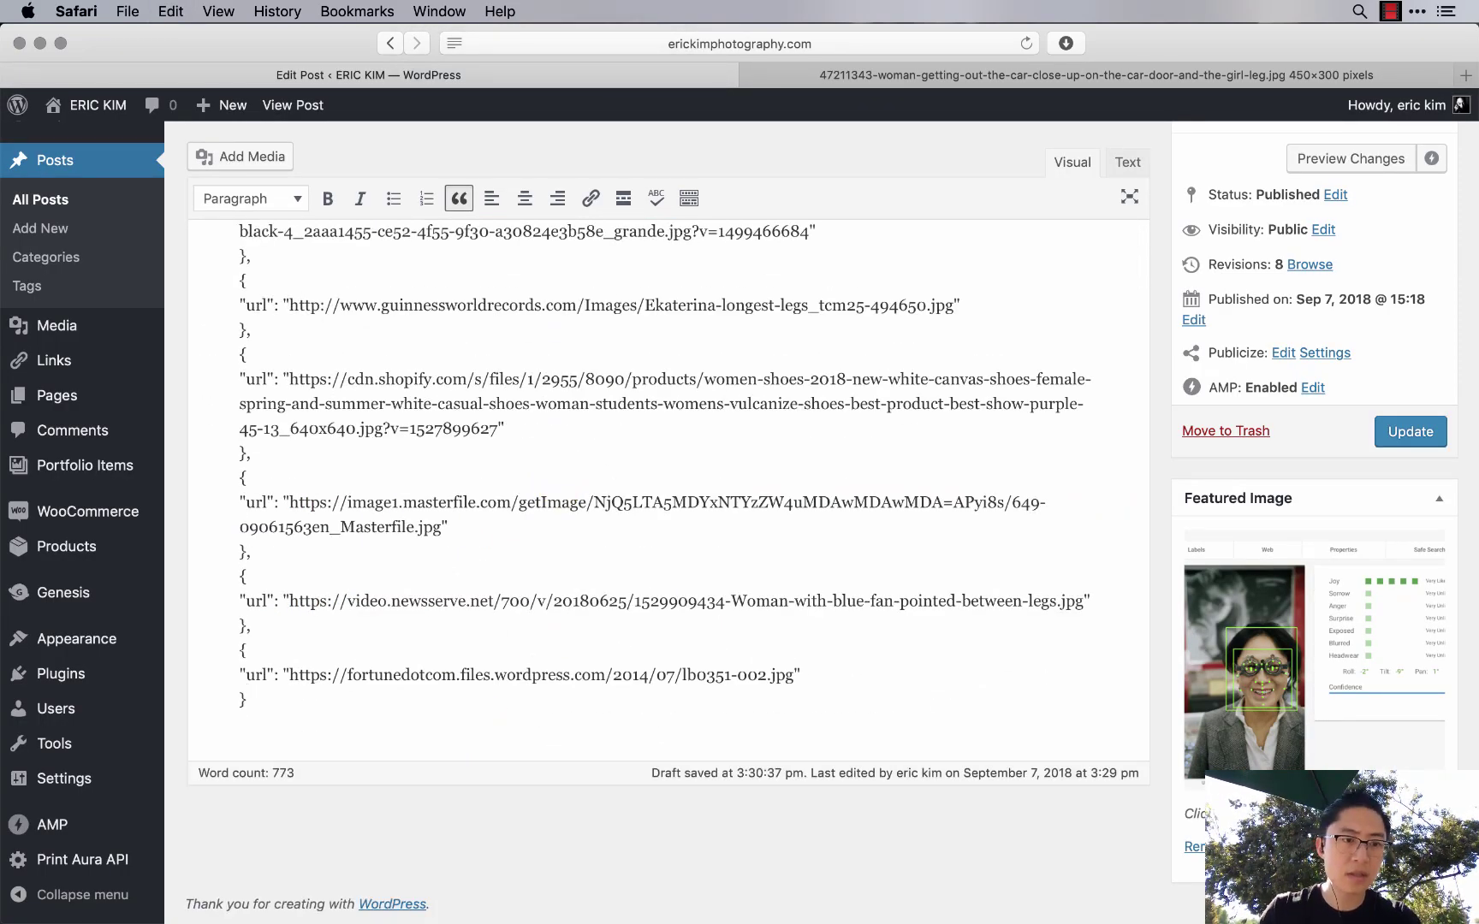
key(Return)
key(Return)
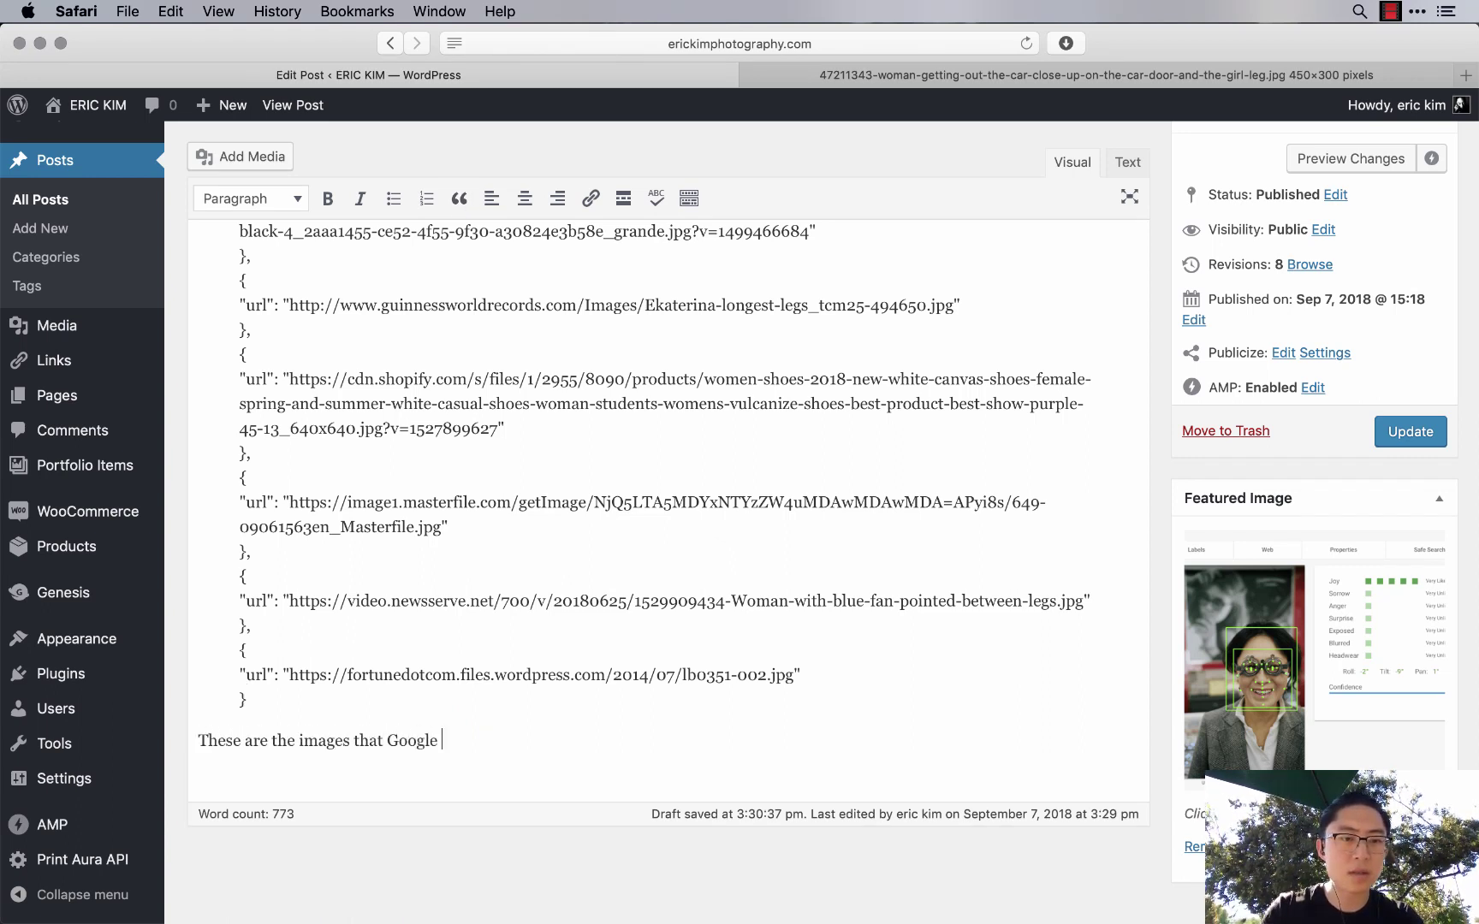
key(Return)
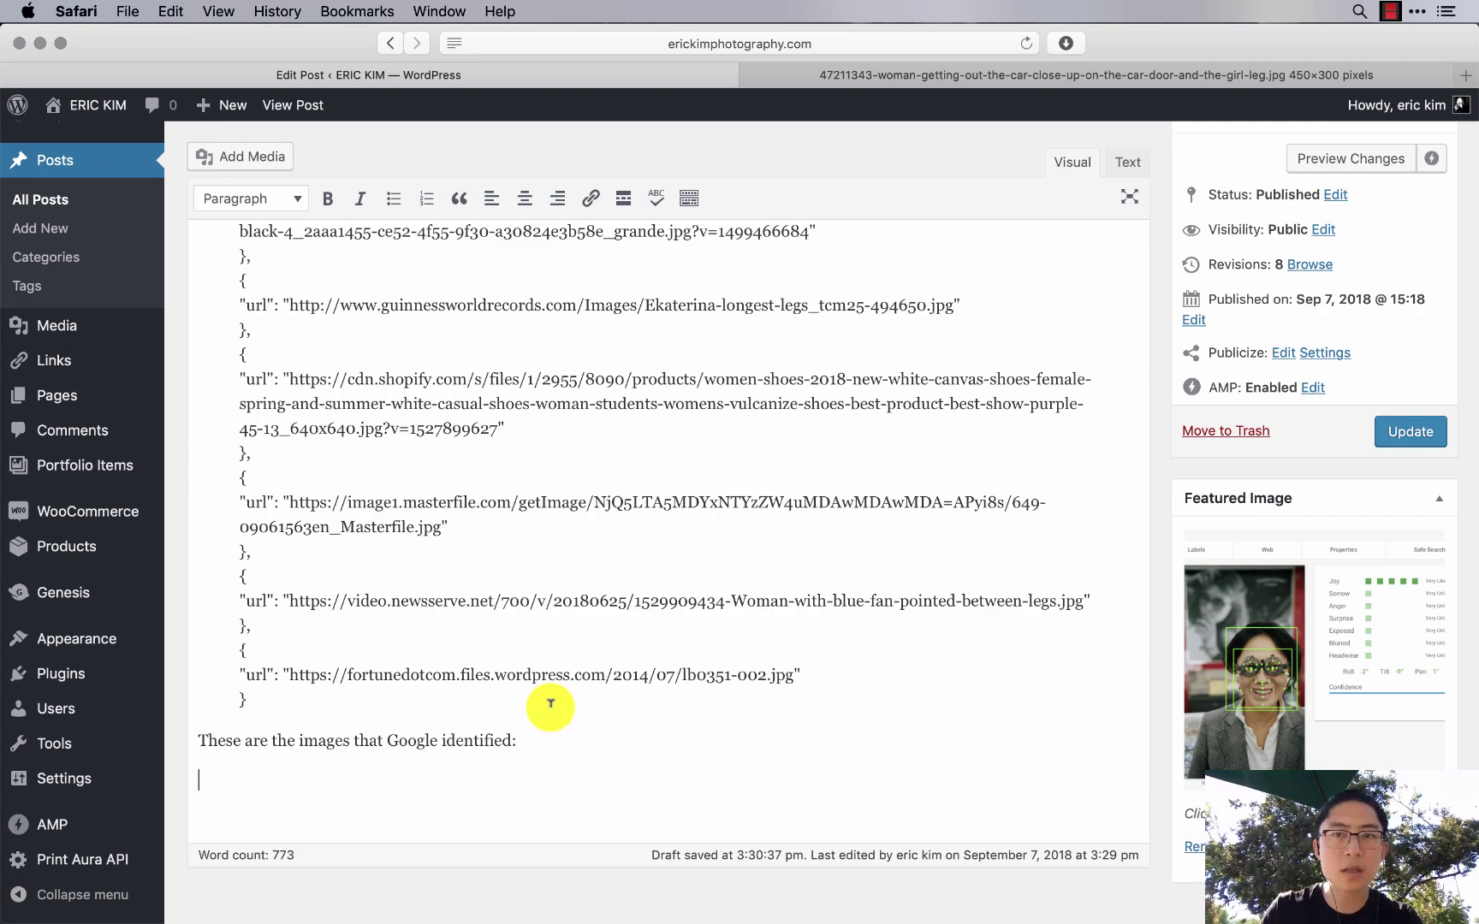
key(ctrl+Tab)
key(ctrl+shift+Tab)
key(super+v)
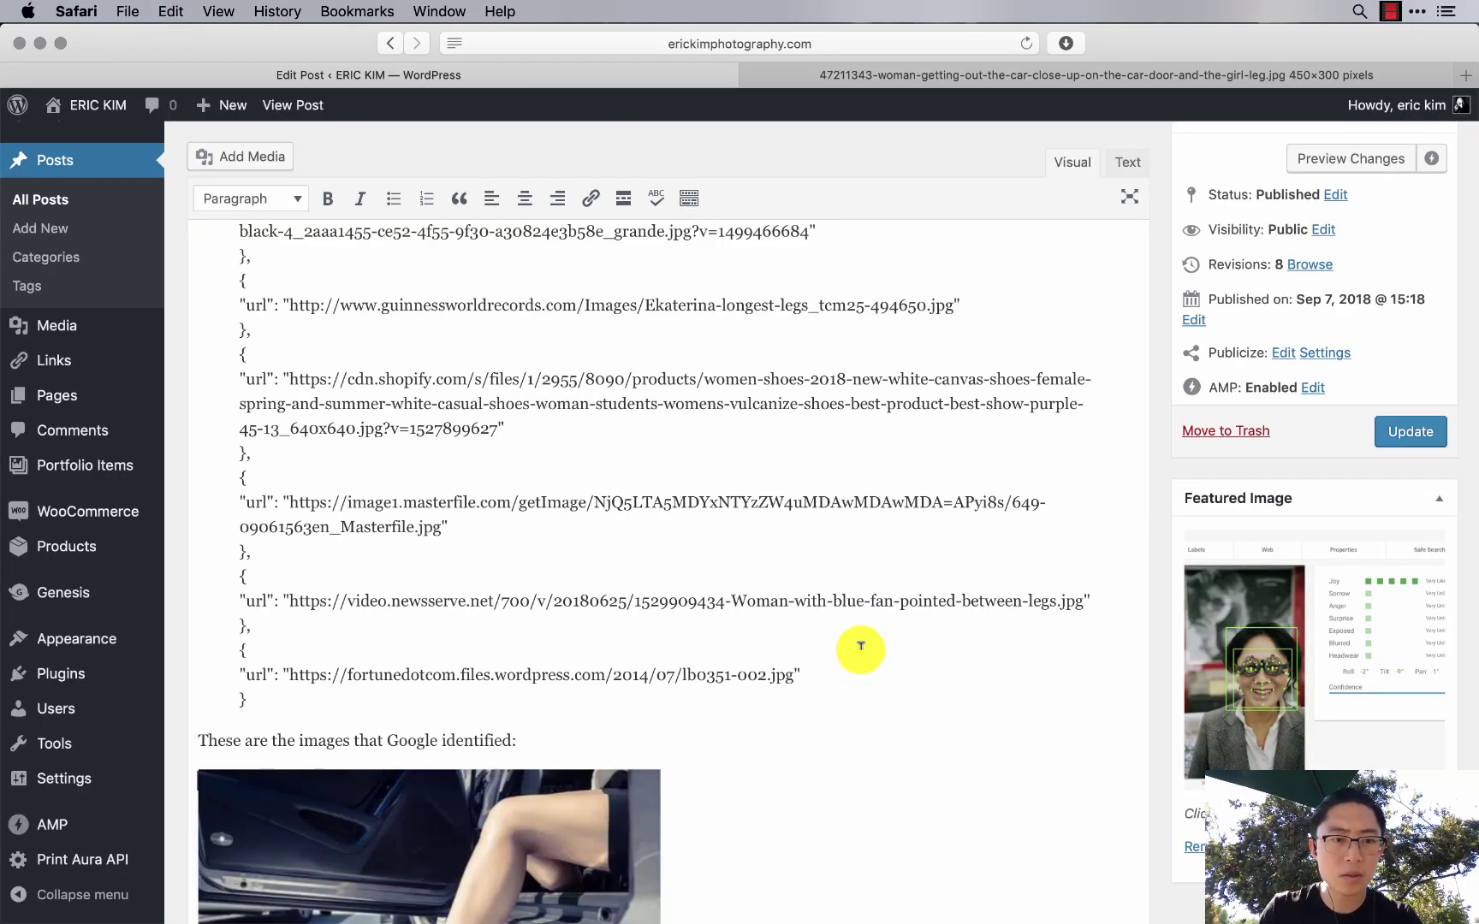
scroll(564, 530, up, 10)
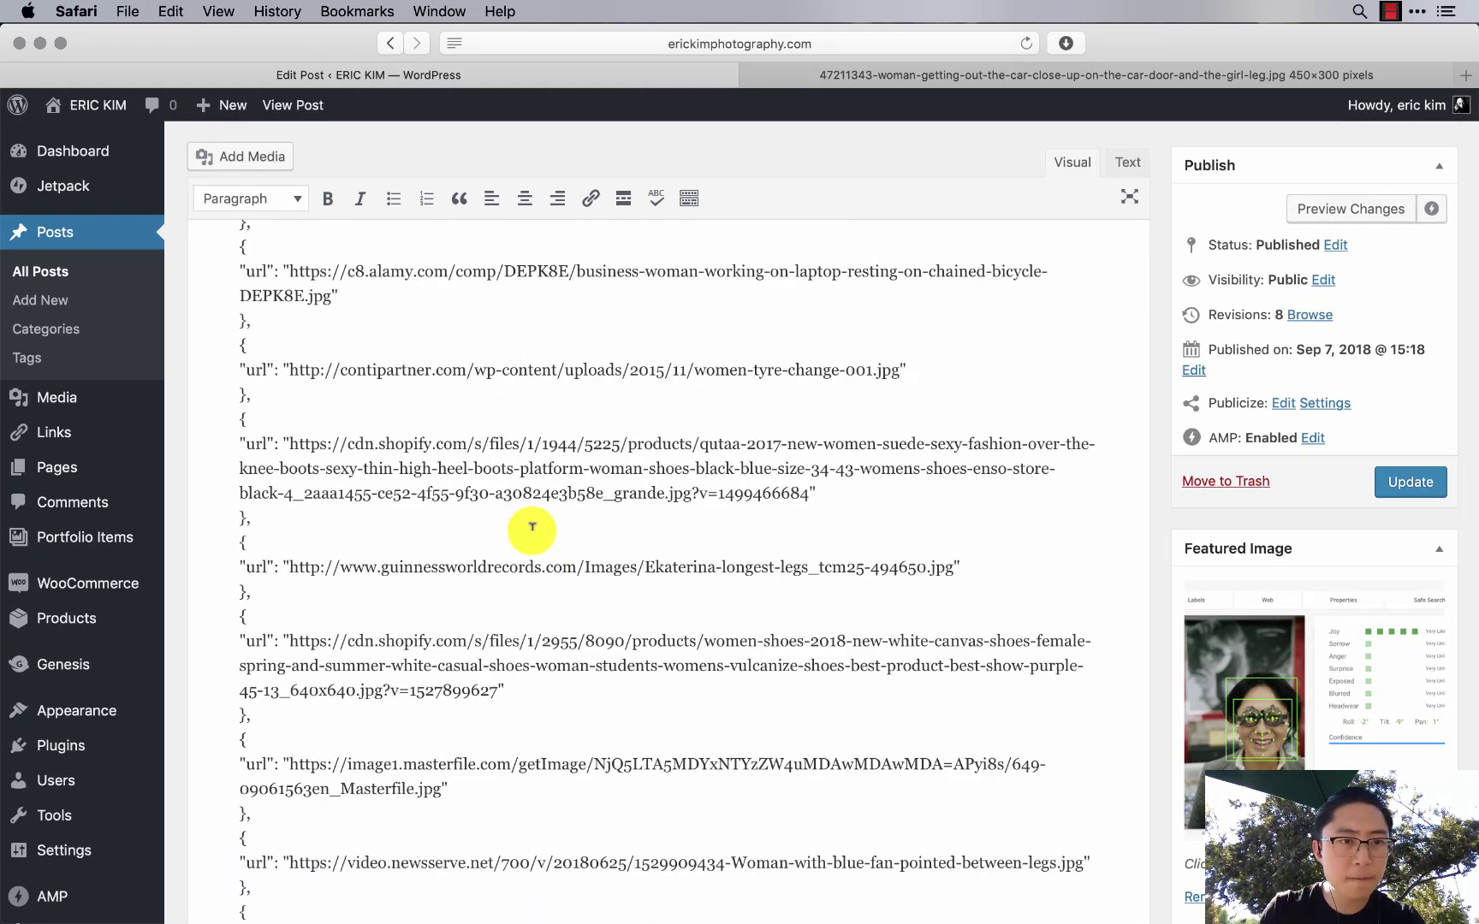
- Open the quoted block's second image URL, from d2v9y0dukr6mq2.cloudfront.net, in the image tab
scroll(503, 453, up, 5)
click(298, 484)
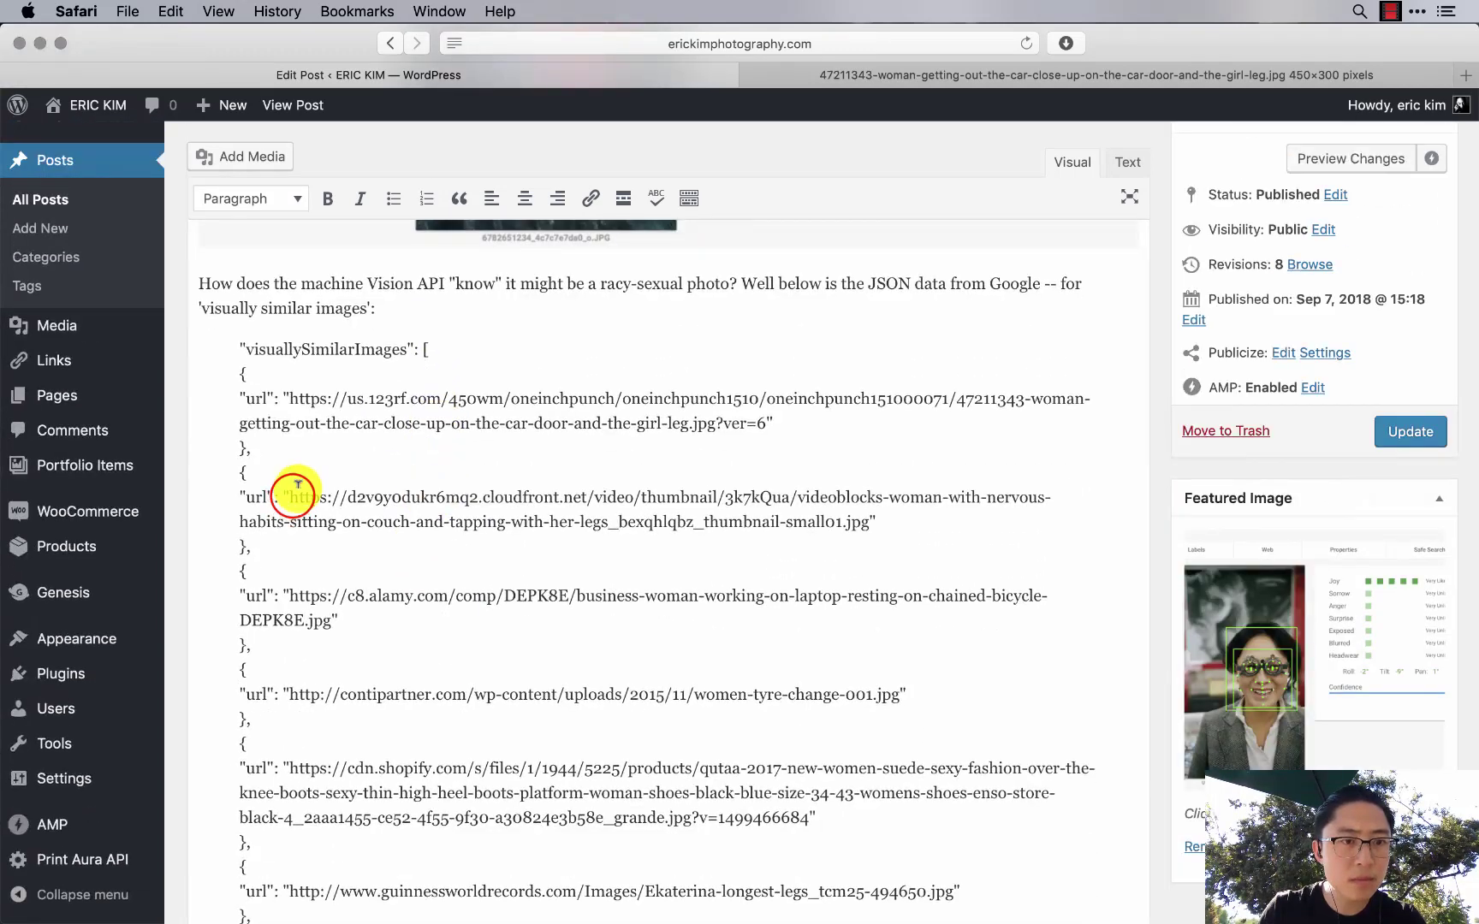
drag(292, 494, 864, 511)
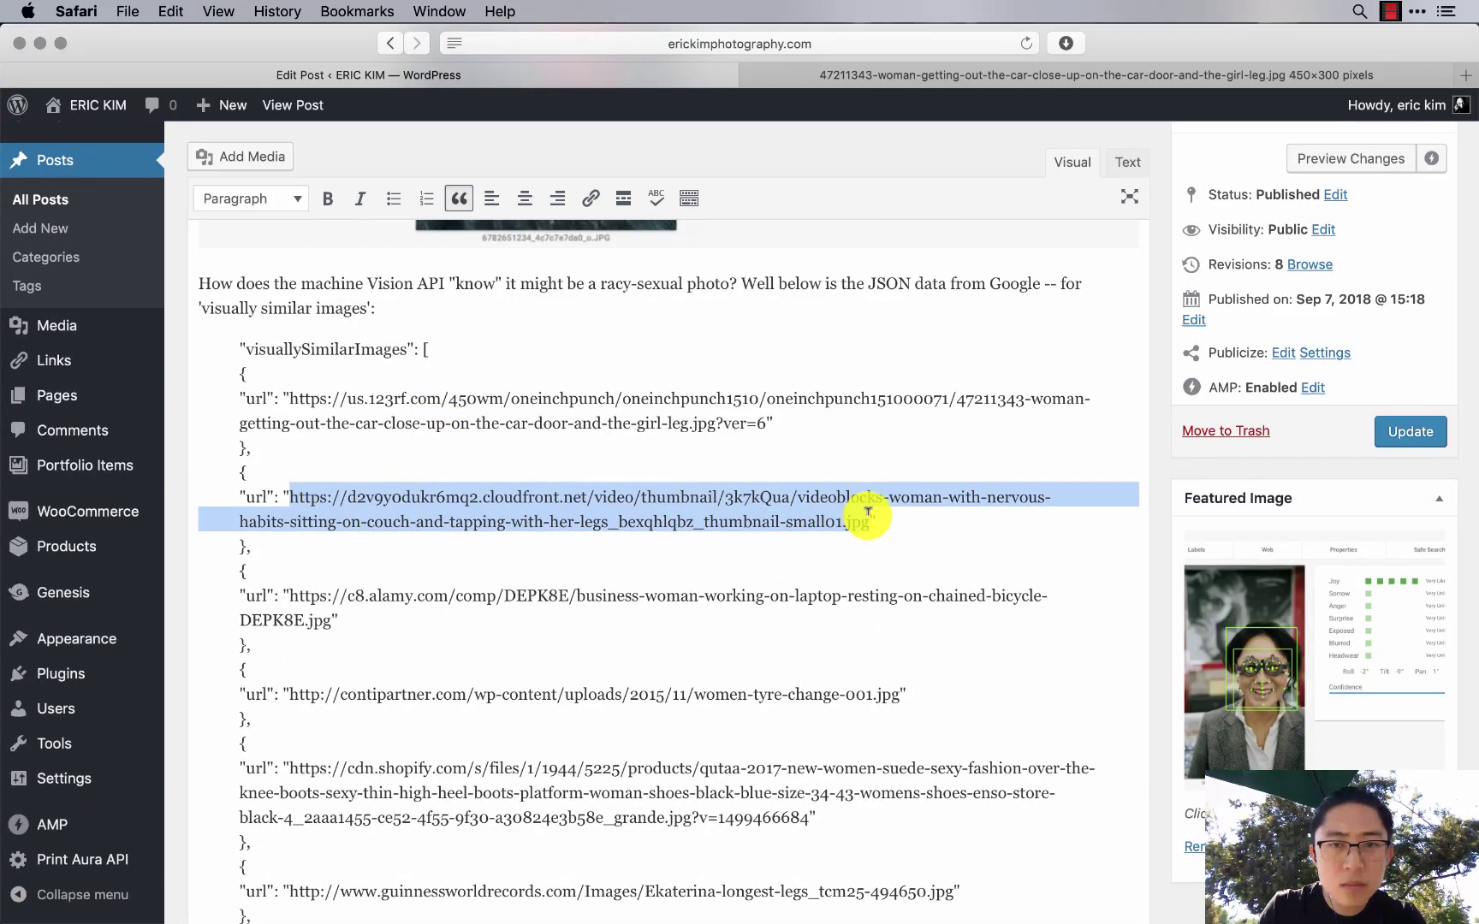
key(super+c)
key(ctrl+Tab)
key(super+l)
key(super+v)
key(Return)
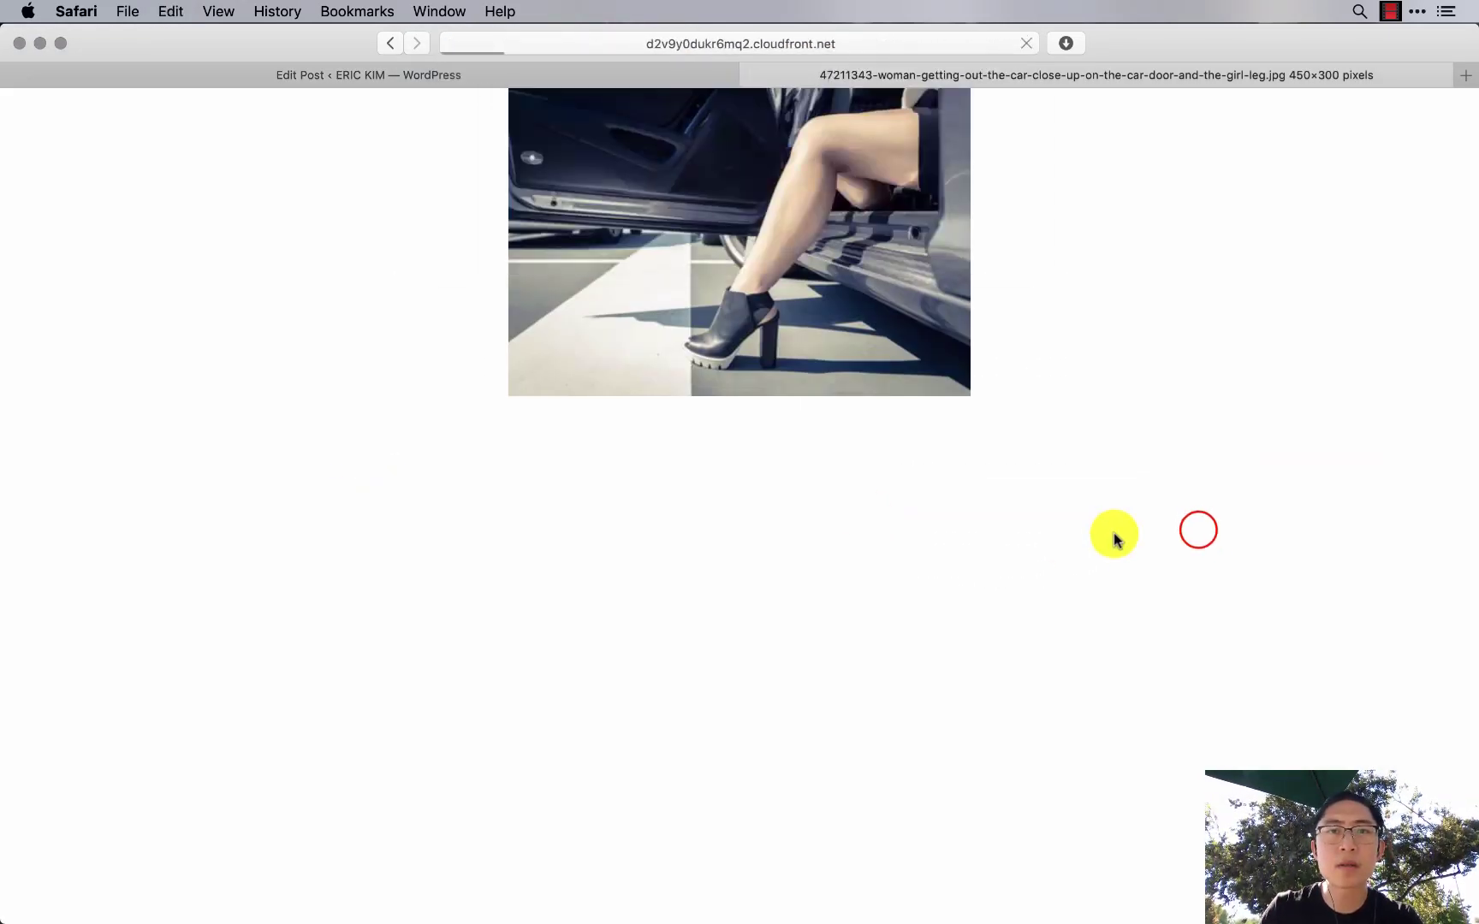
- Return to the post editor and paste the copied image of the legs on the couch beneath the car-door image
key(ctrl+shift+Tab)
scroll(782, 597, down, 10)
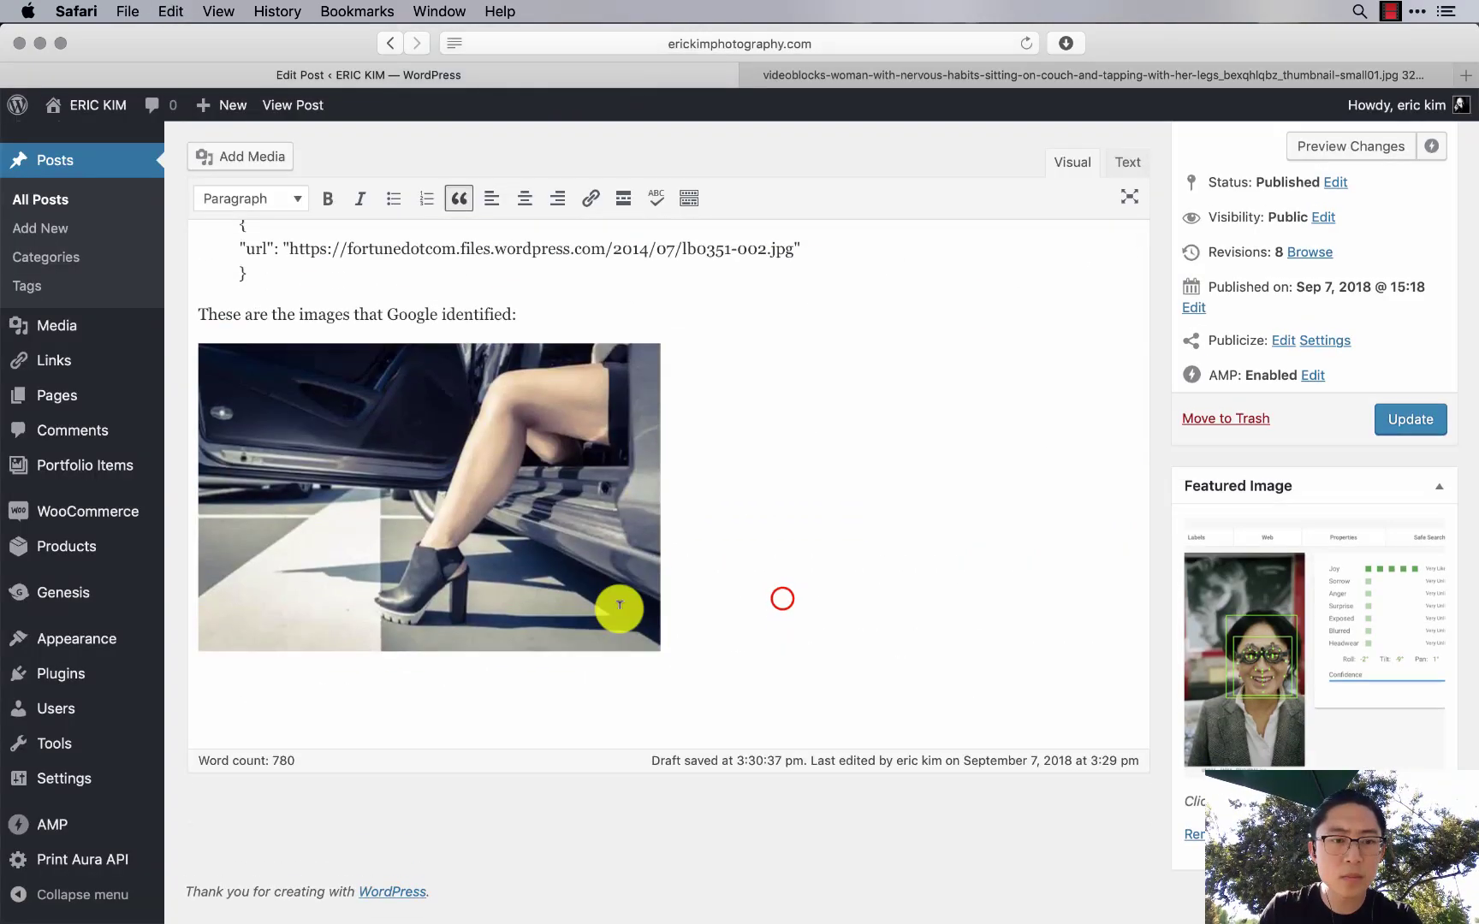
key(super+v)
- Open the quoted block's third image URL, from c8.alamy.com, in the image tab
scroll(668, 565, up, 12)
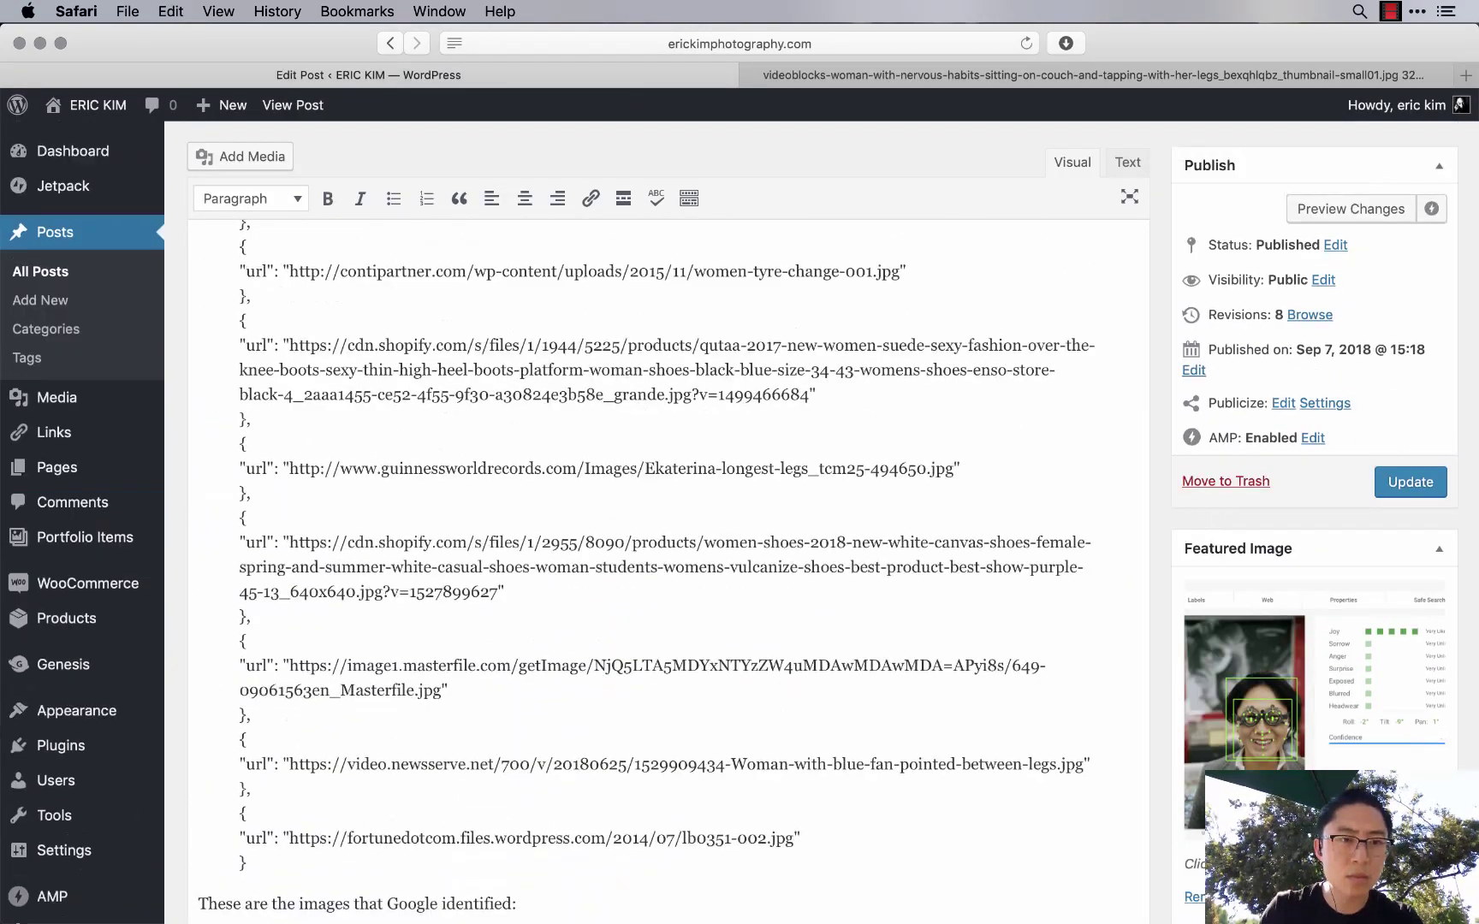
scroll(667, 565, up, 2)
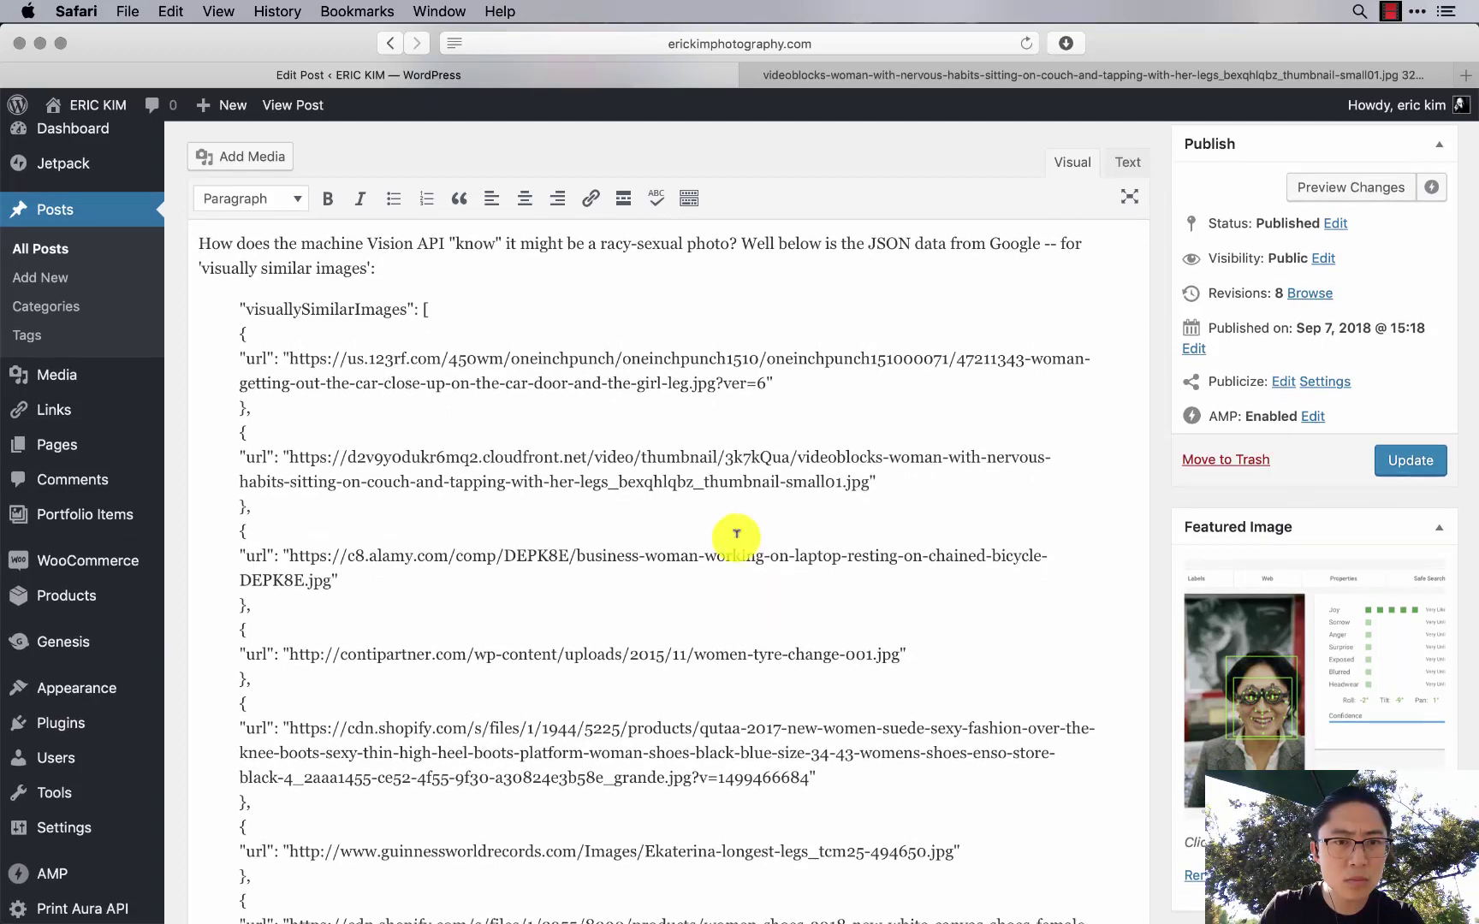
click(329, 589)
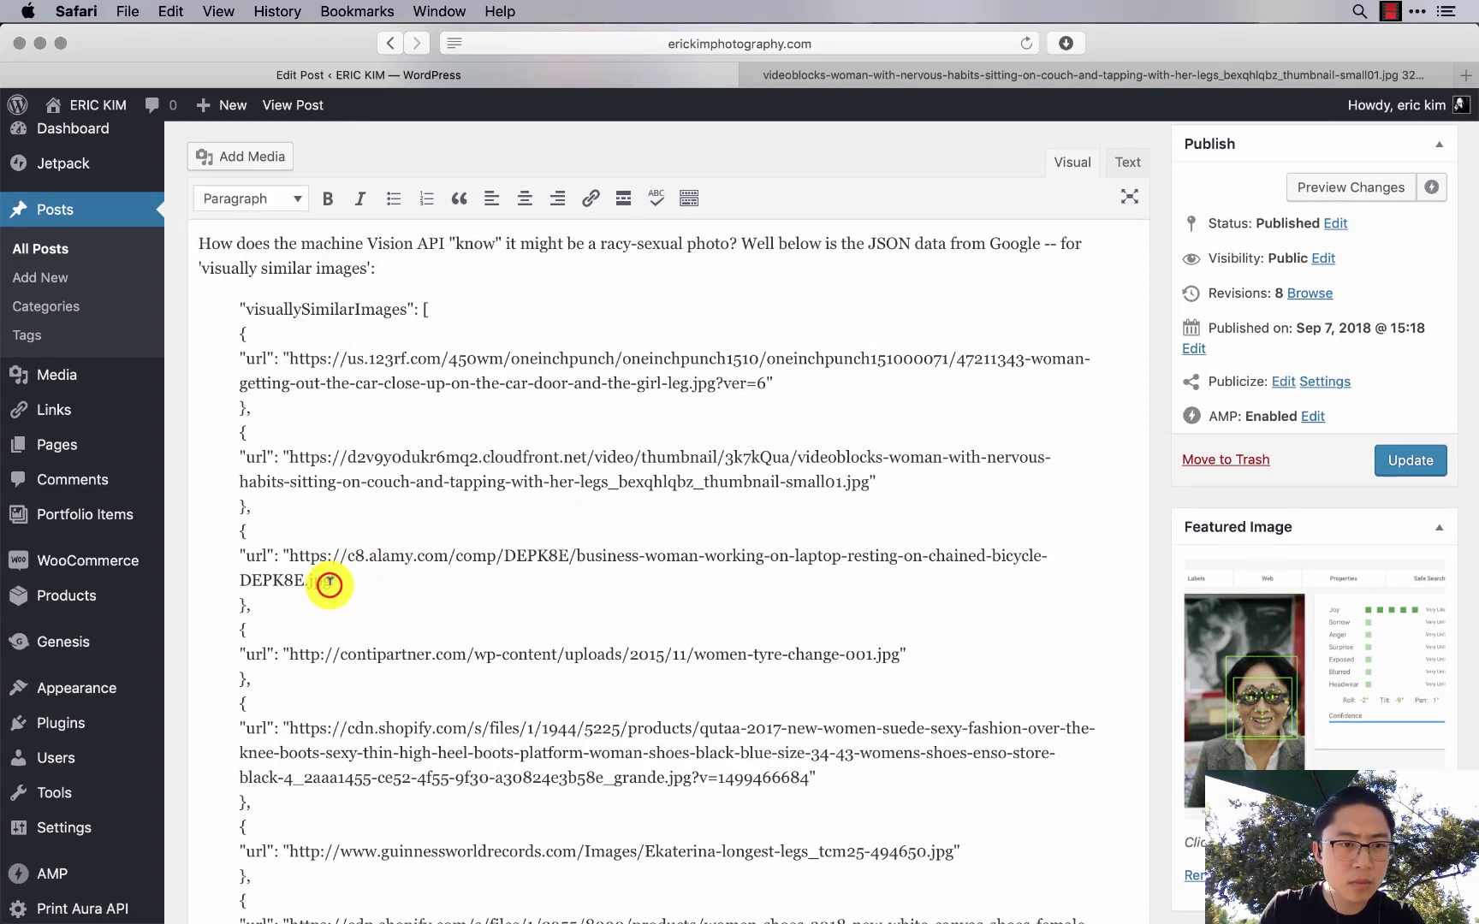
drag(330, 584, 306, 556)
key(super+c)
key(ctrl+Tab)
key(super+l)
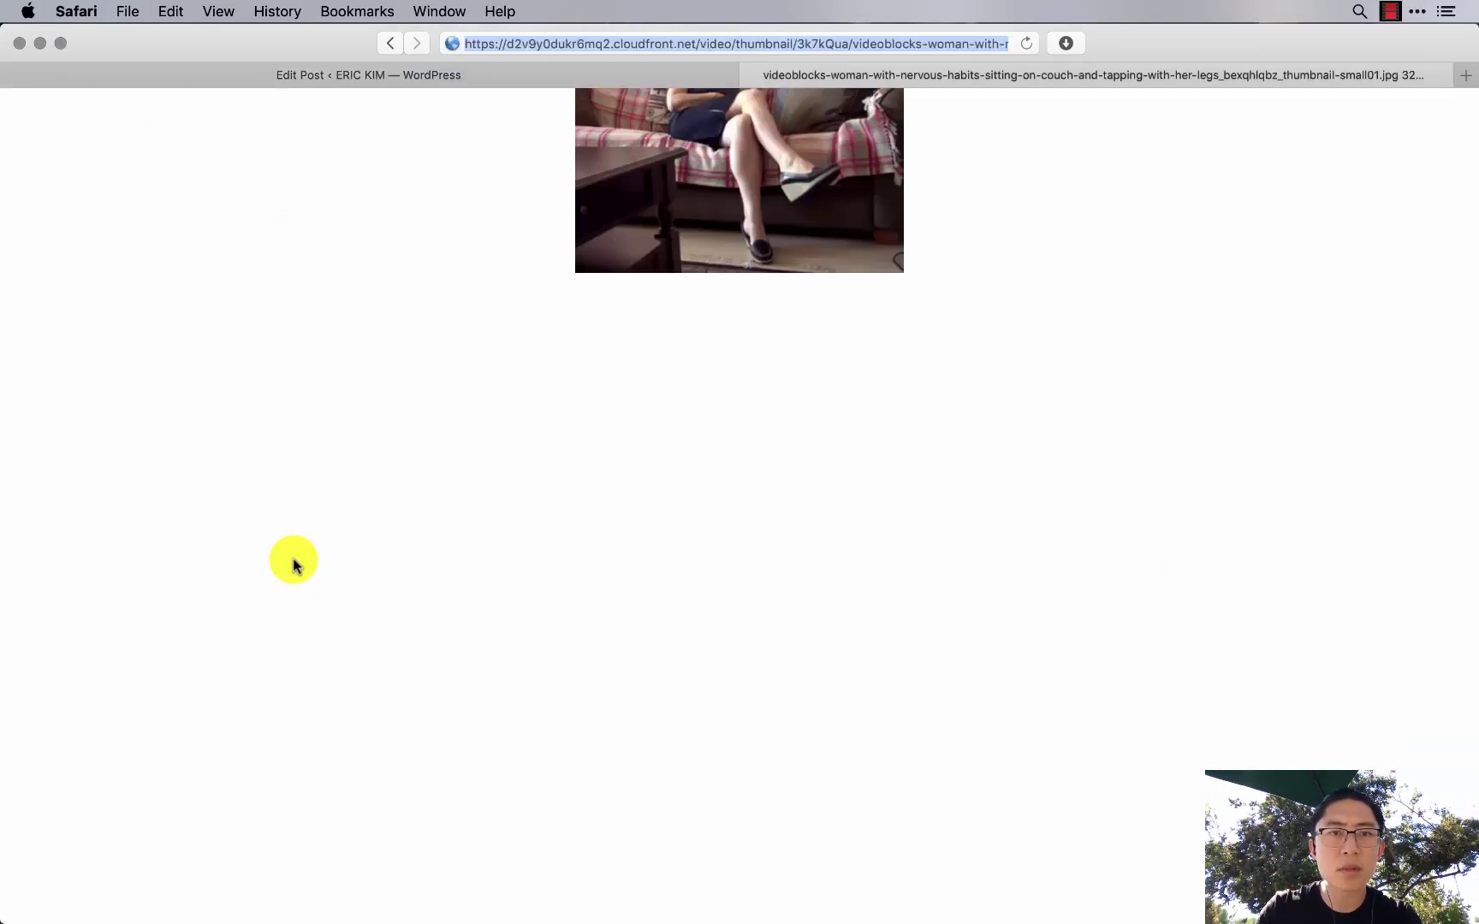
key(super+v)
key(Return)
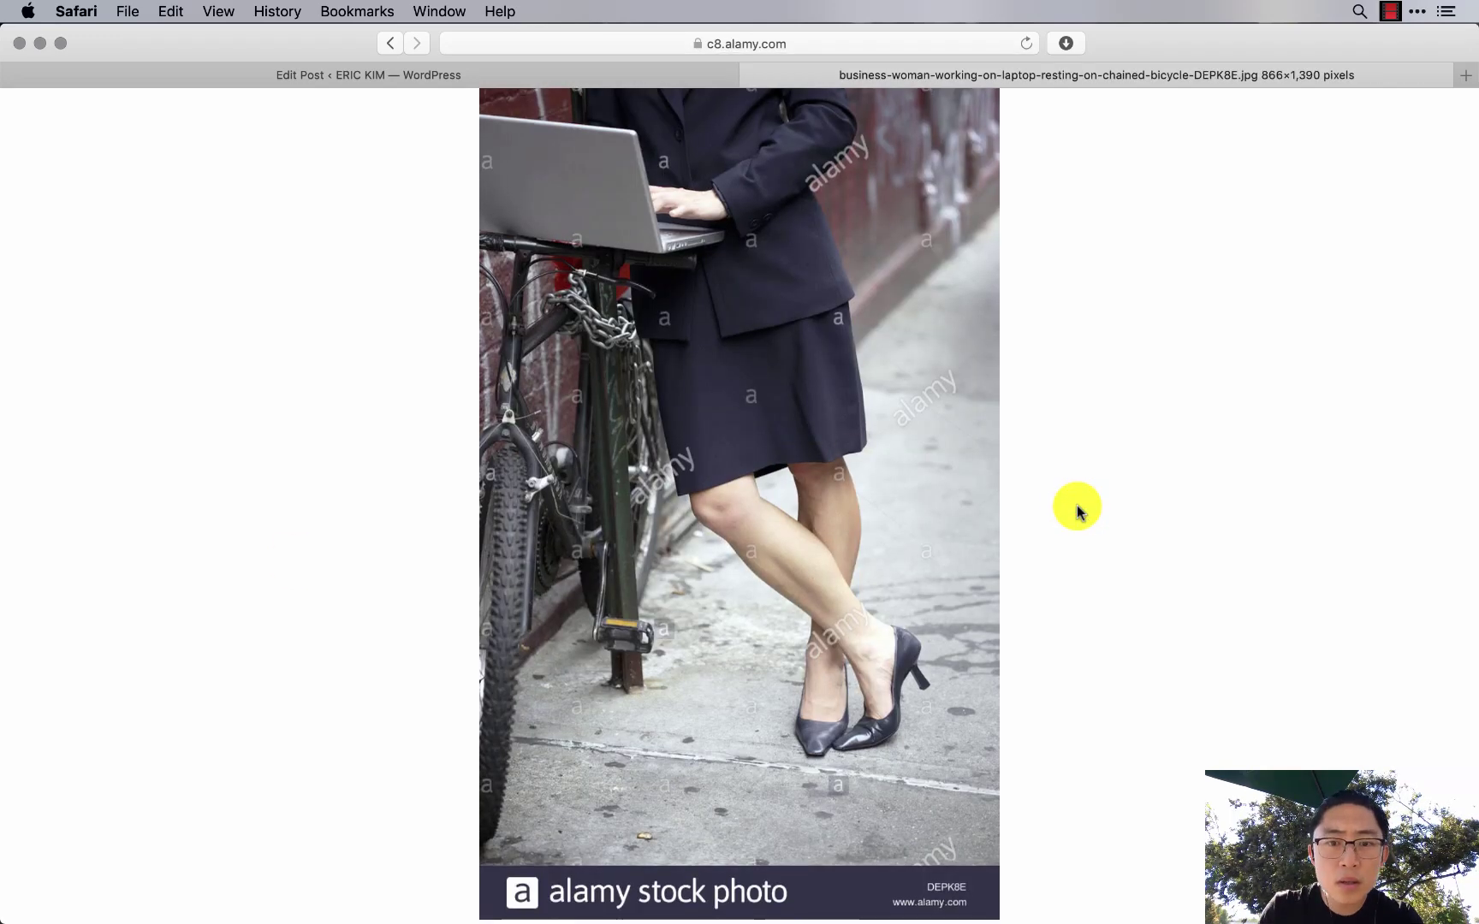
- Open the quoted block's contipartner.com image URL, women-tyre-change-001.jpg, in the image tab
key(ctrl+Tab)
scroll(402, 638, down, 2)
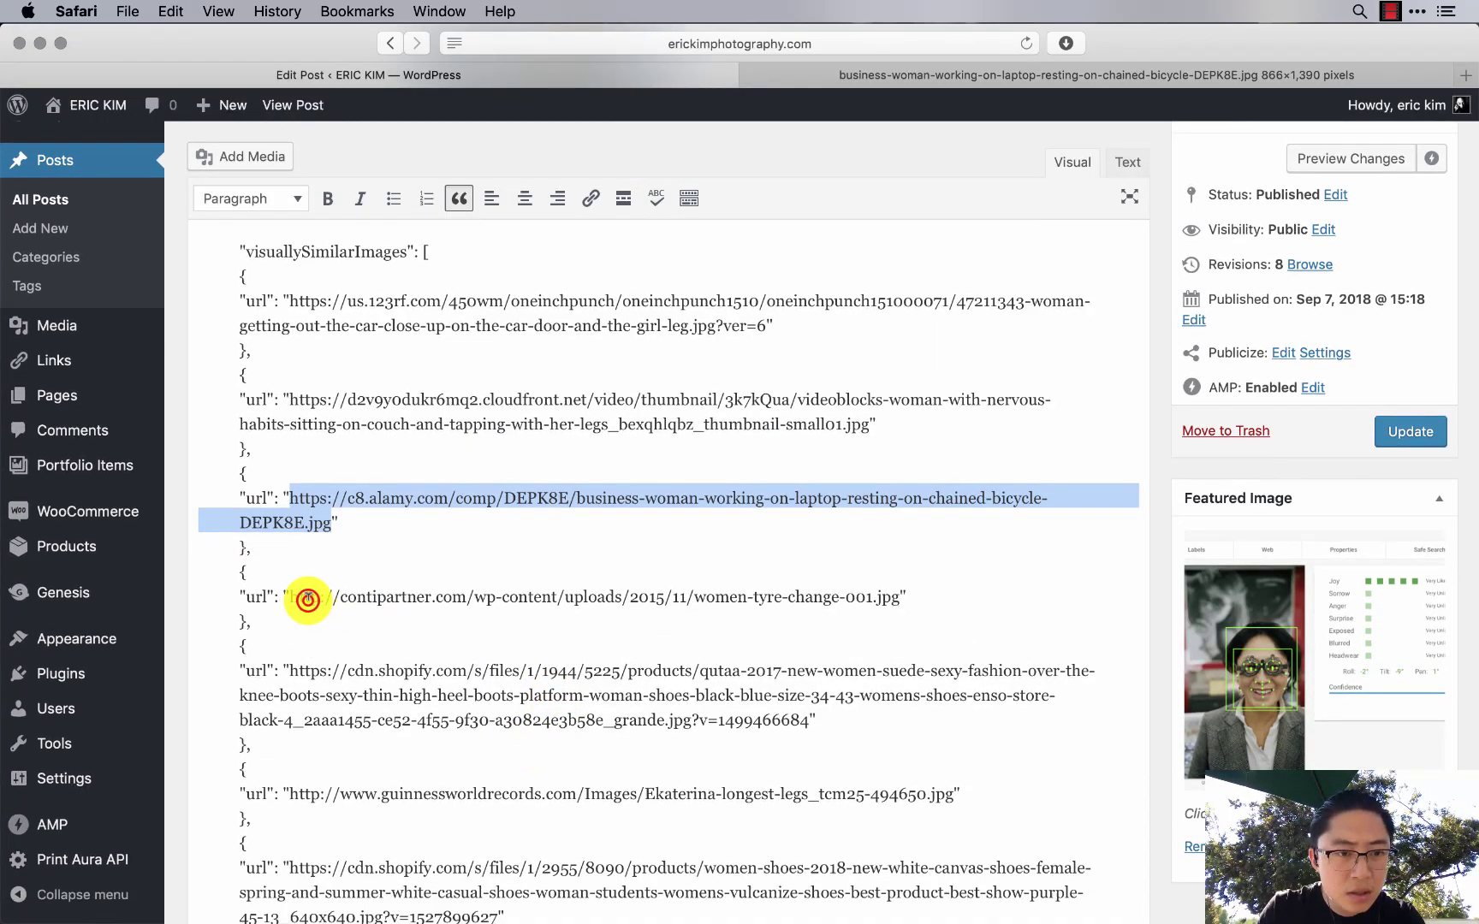
drag(301, 599, 884, 589)
key(super+c)
key(ctrl+Tab)
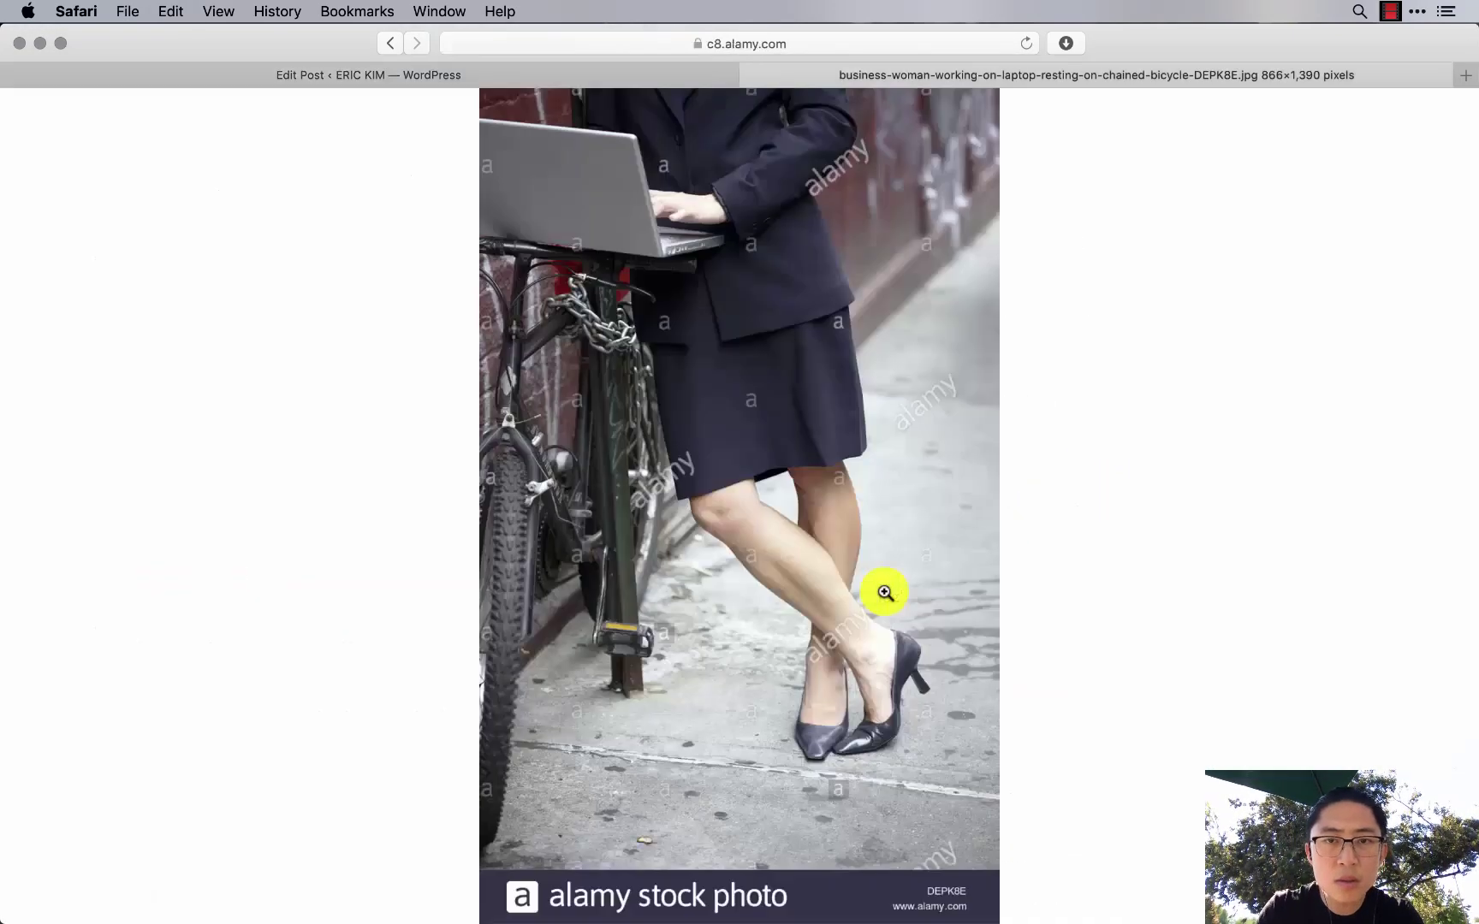
key(super+l)
key(super+v)
key(Return)
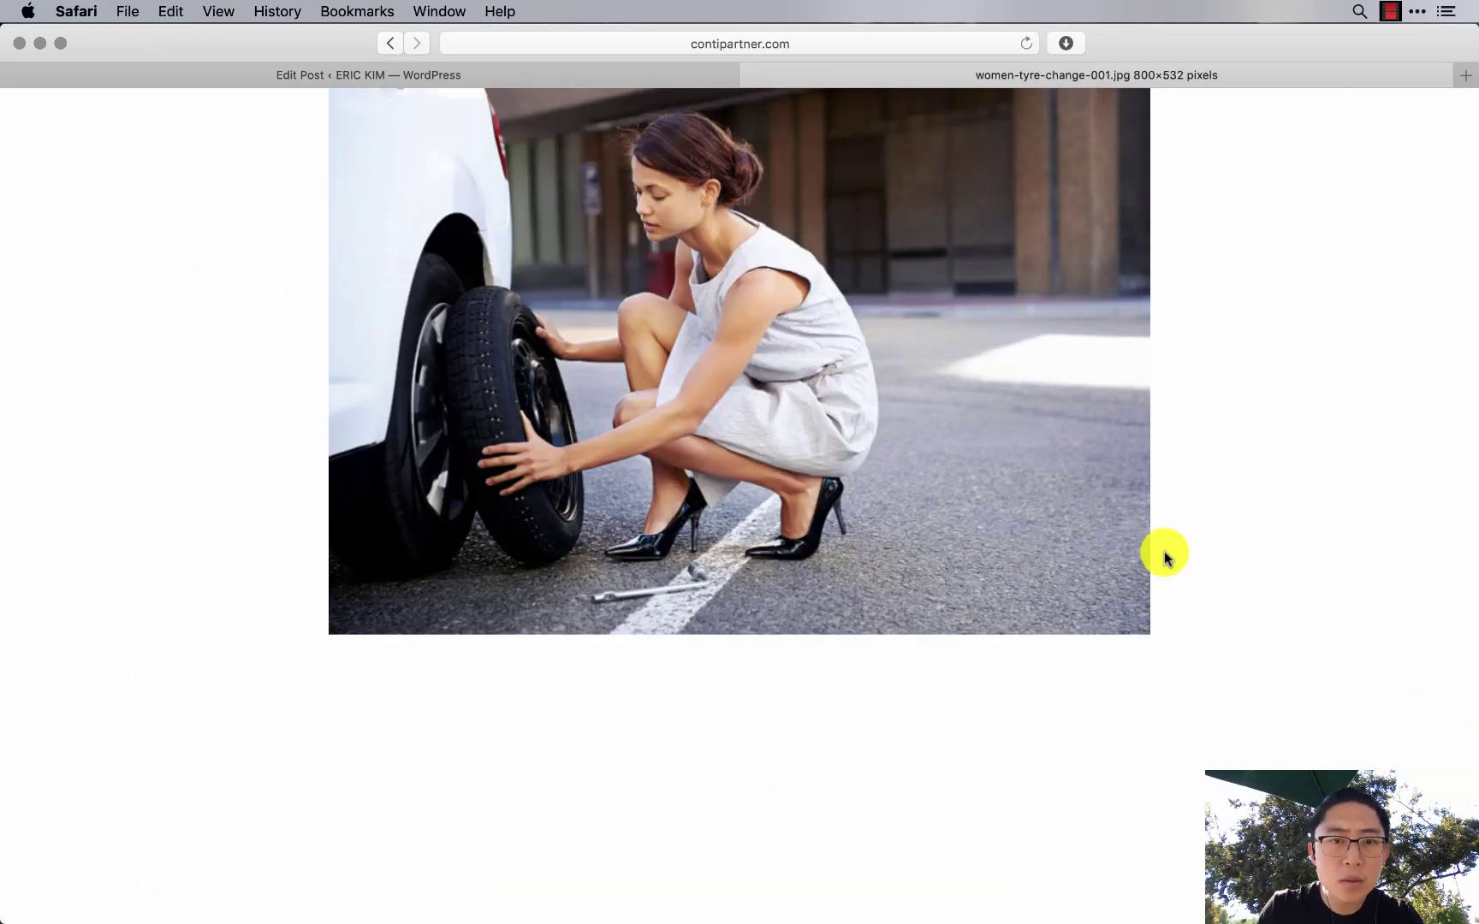
- Return to the post editor and paste the copied tyre-change image beneath the couch image
key(ctrl+shift+Tab)
scroll(676, 676, down, 10)
click(633, 681)
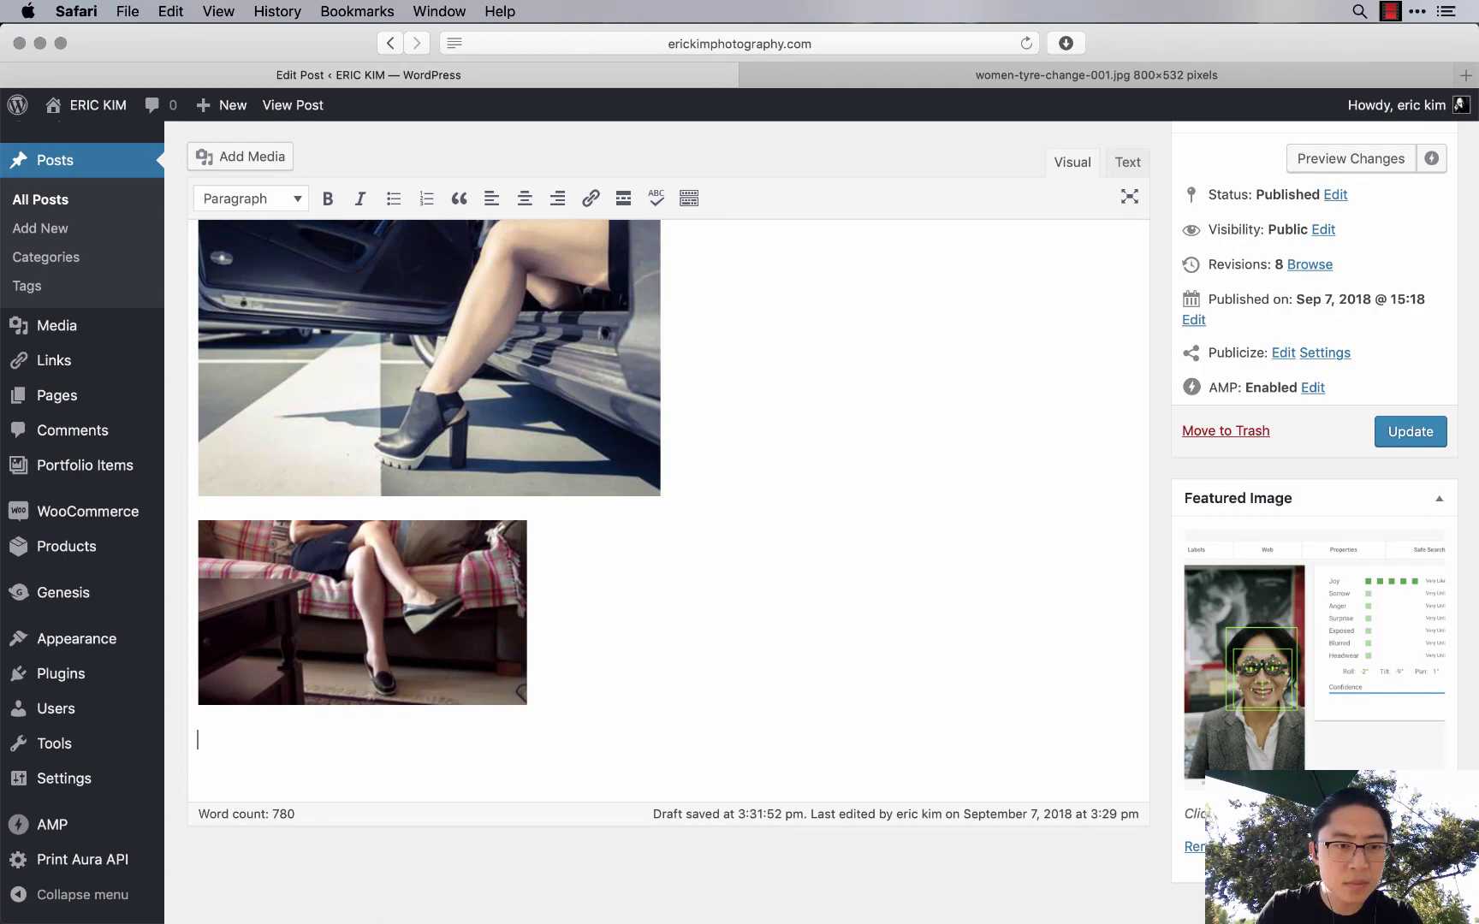
scroll(359, 680, up, 1)
key(super+v)
- Open the quoted block's last image URL, lb0351-002.jpg from fortunedotcom.files.wordpress.com, in the image tab
scroll(359, 680, up, 8)
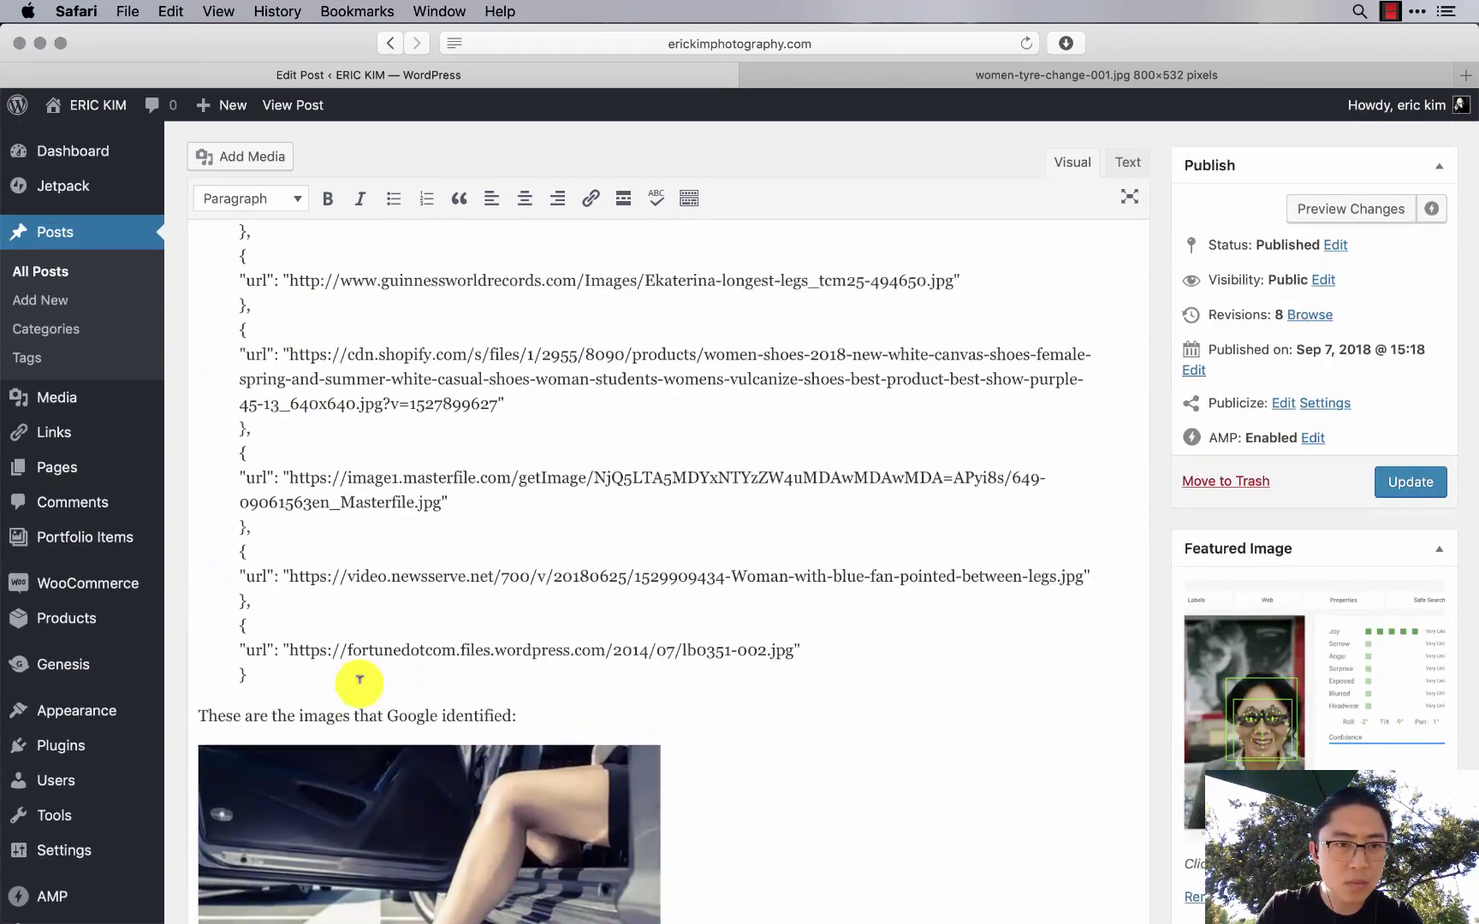
scroll(359, 680, up, 5)
scroll(581, 581, down, 10)
scroll(685, 513, up, 3)
double_click(781, 451)
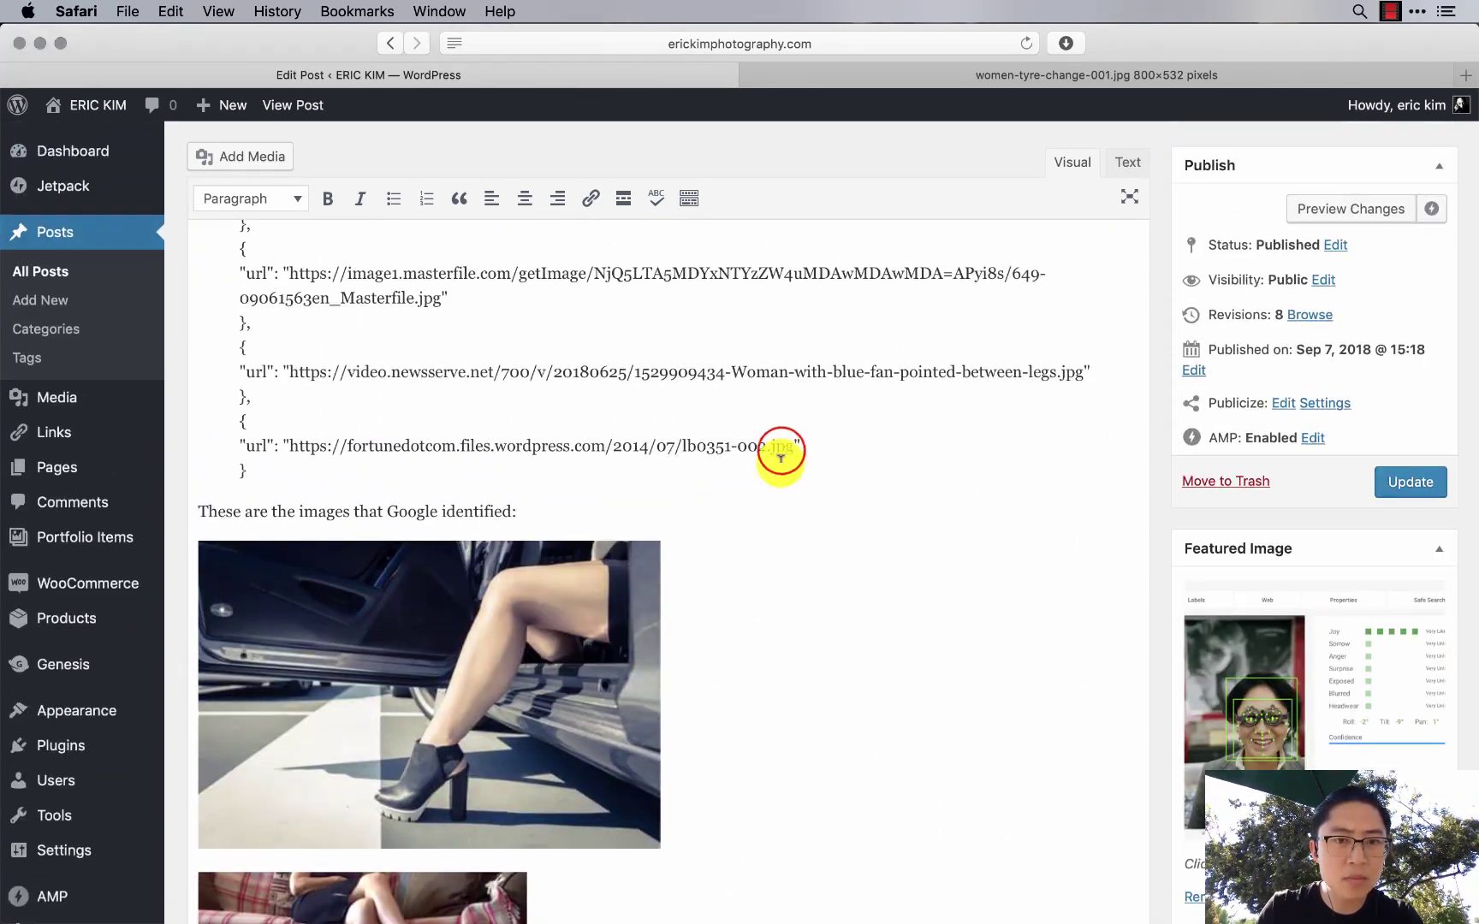
drag(780, 449, 293, 447)
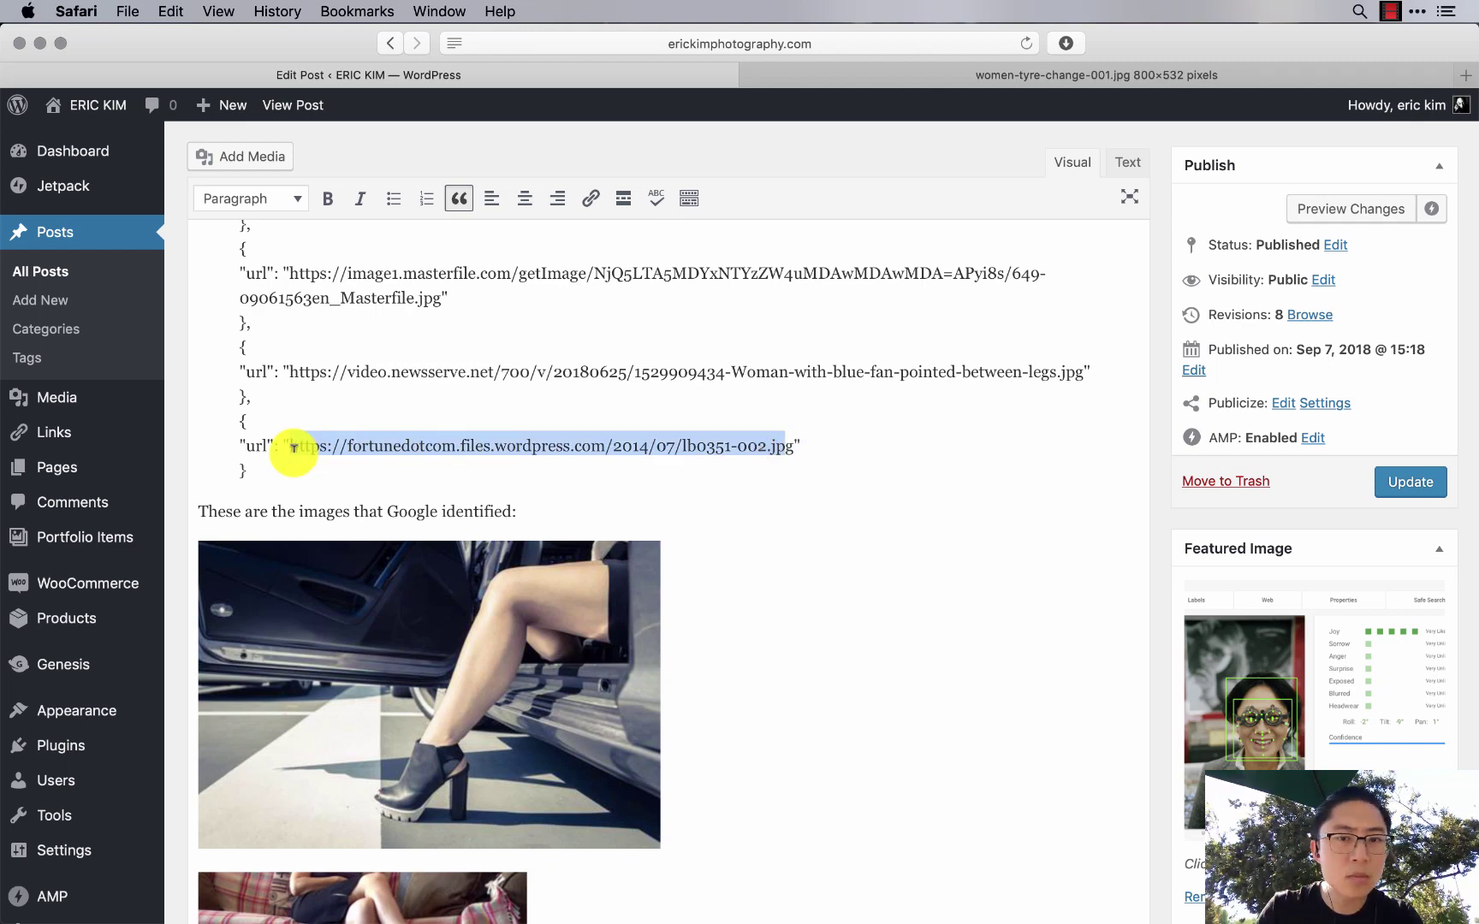
key(super+c)
key(ctrl+Tab)
key(super+l)
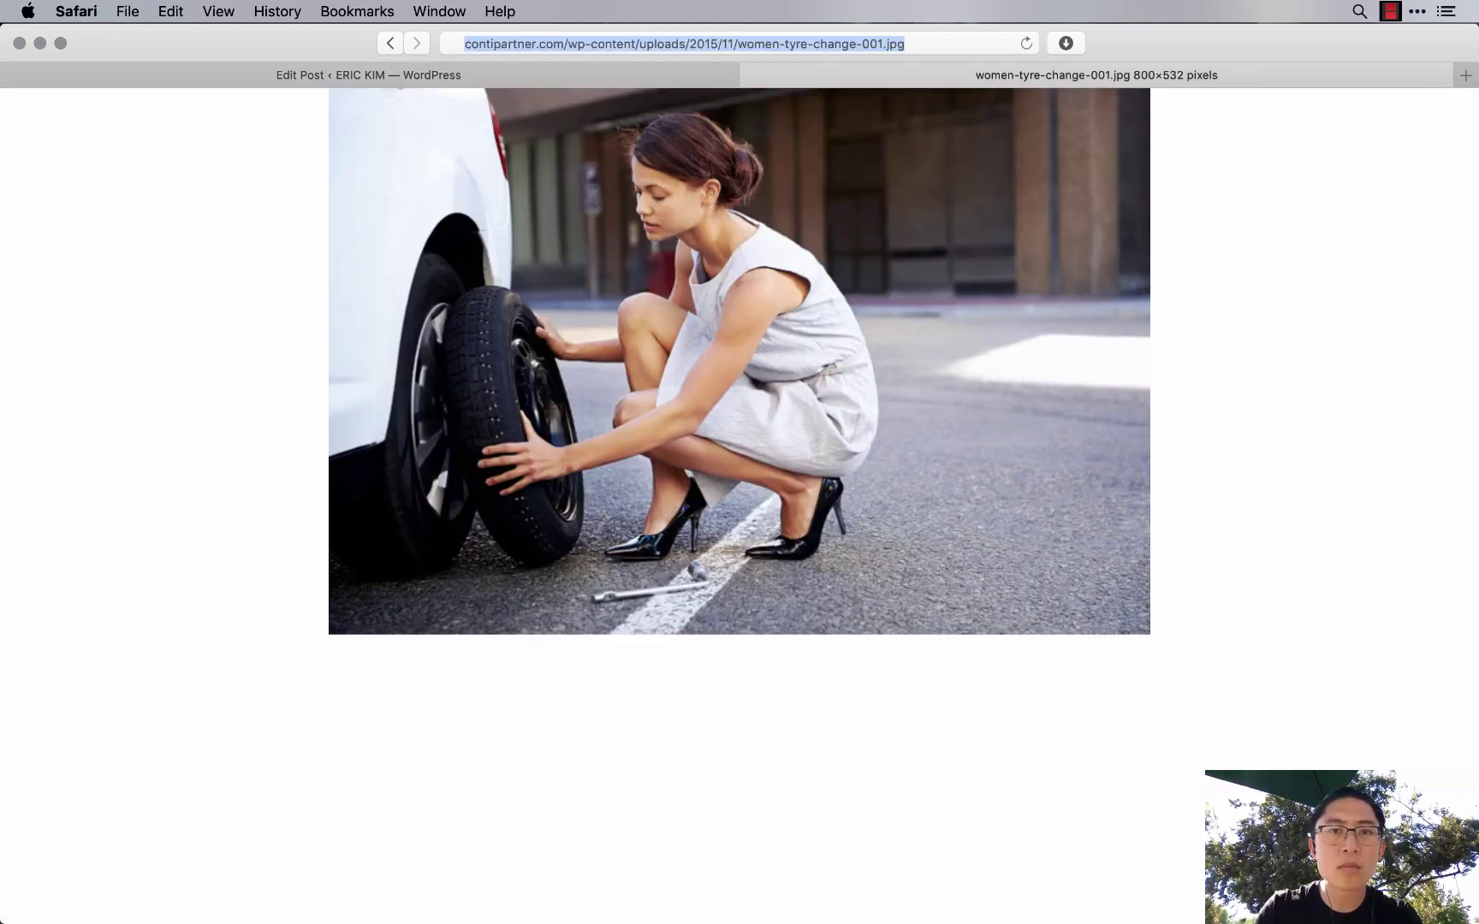
key(super+v)
key(Return)
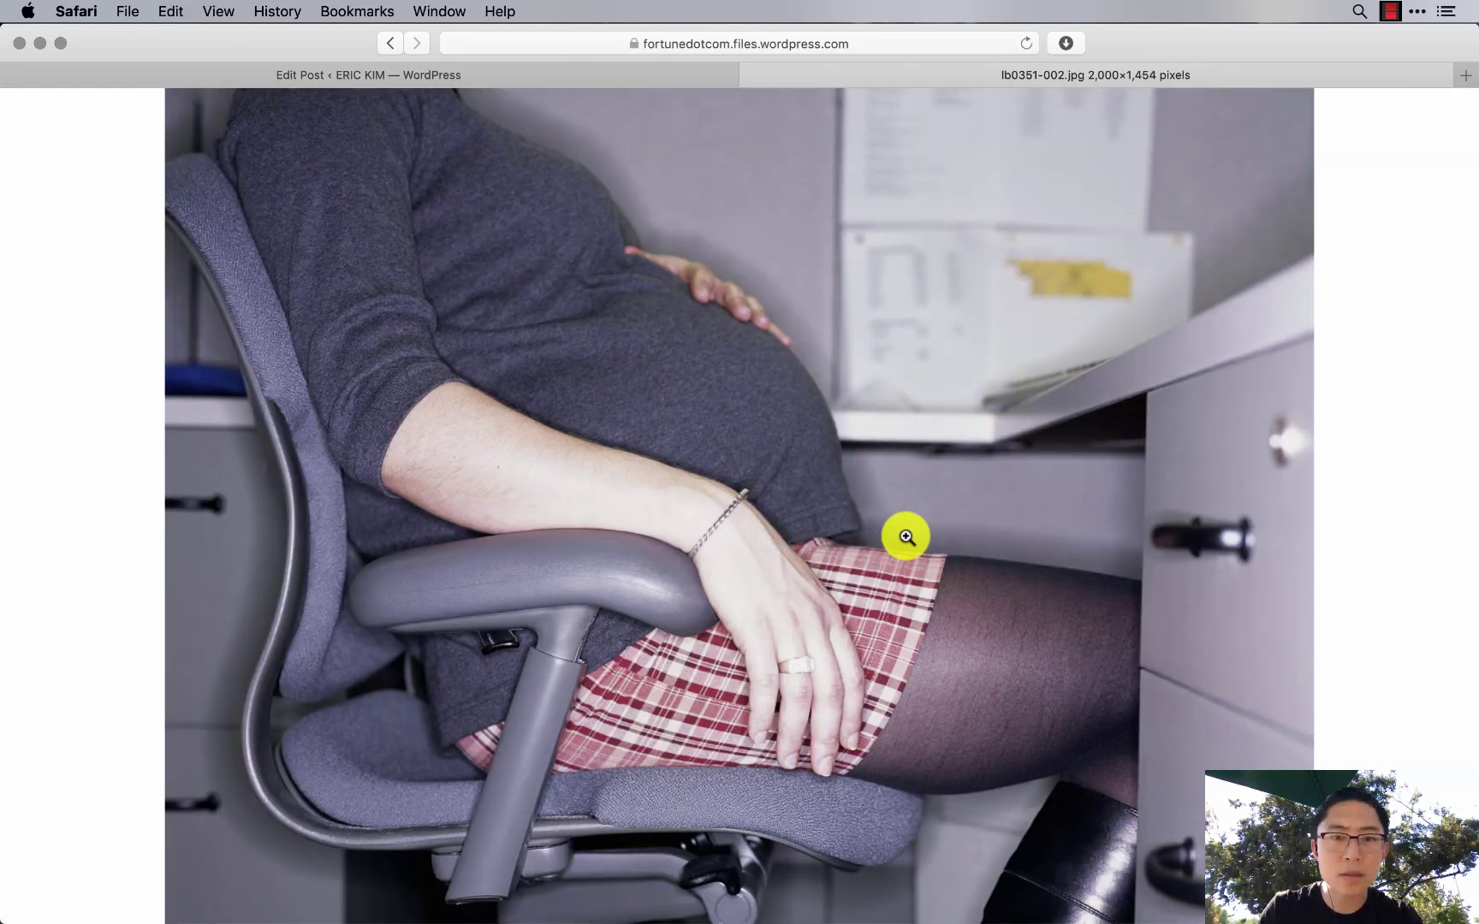
- Open the quoted block's video.newsserve.net image URL, the woman with the blue fan, in the image tab
key(ctrl+shift+Tab)
drag(290, 370, 1064, 369)
key(super+c)
key(ctrl+Tab)
key(super+l)
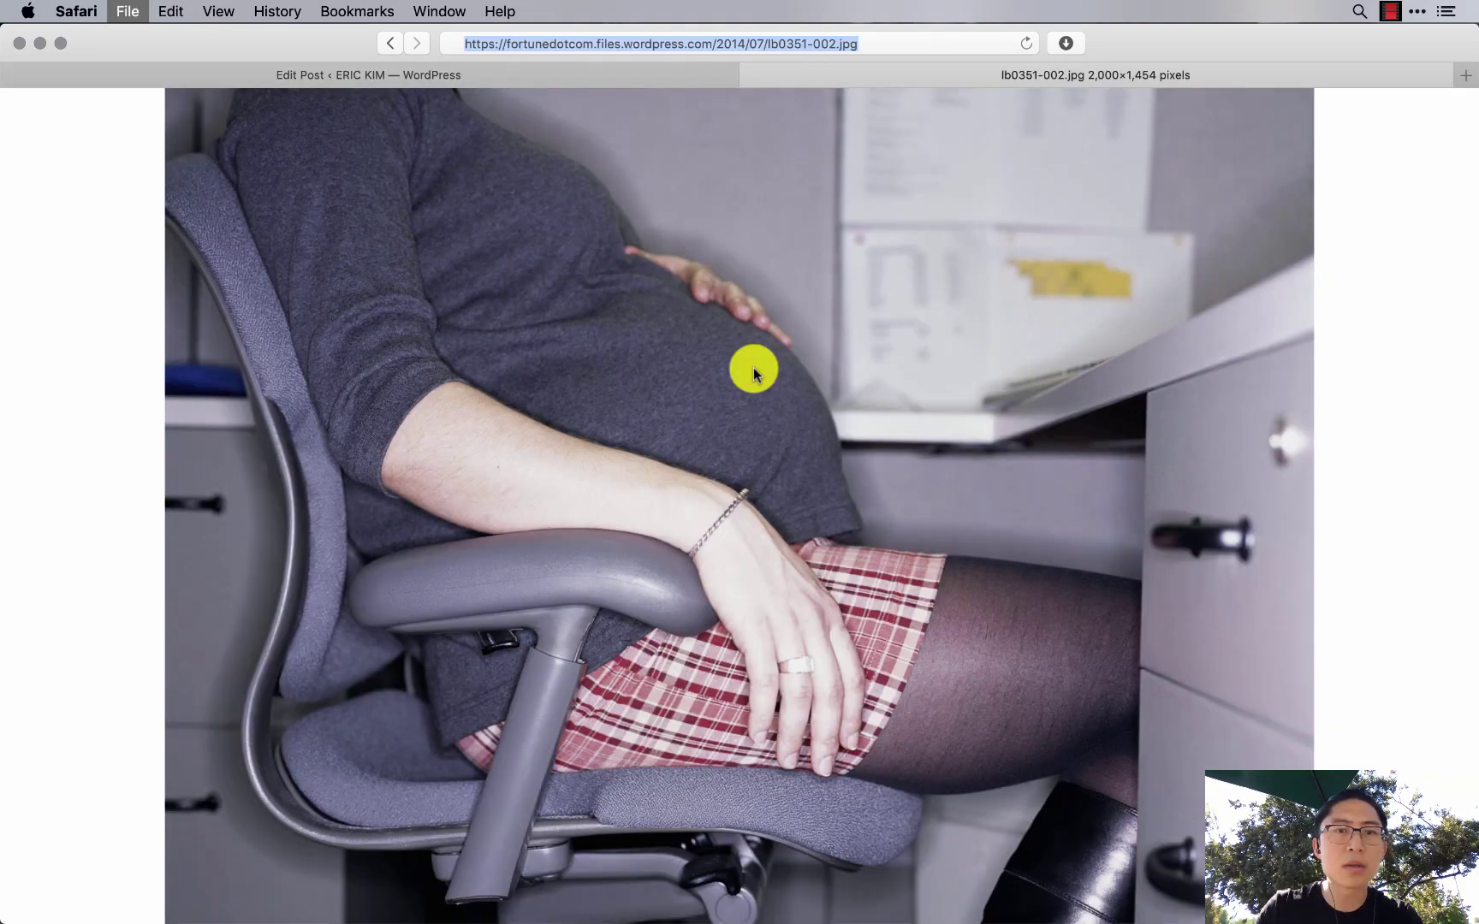
key(super+v)
key(Return)
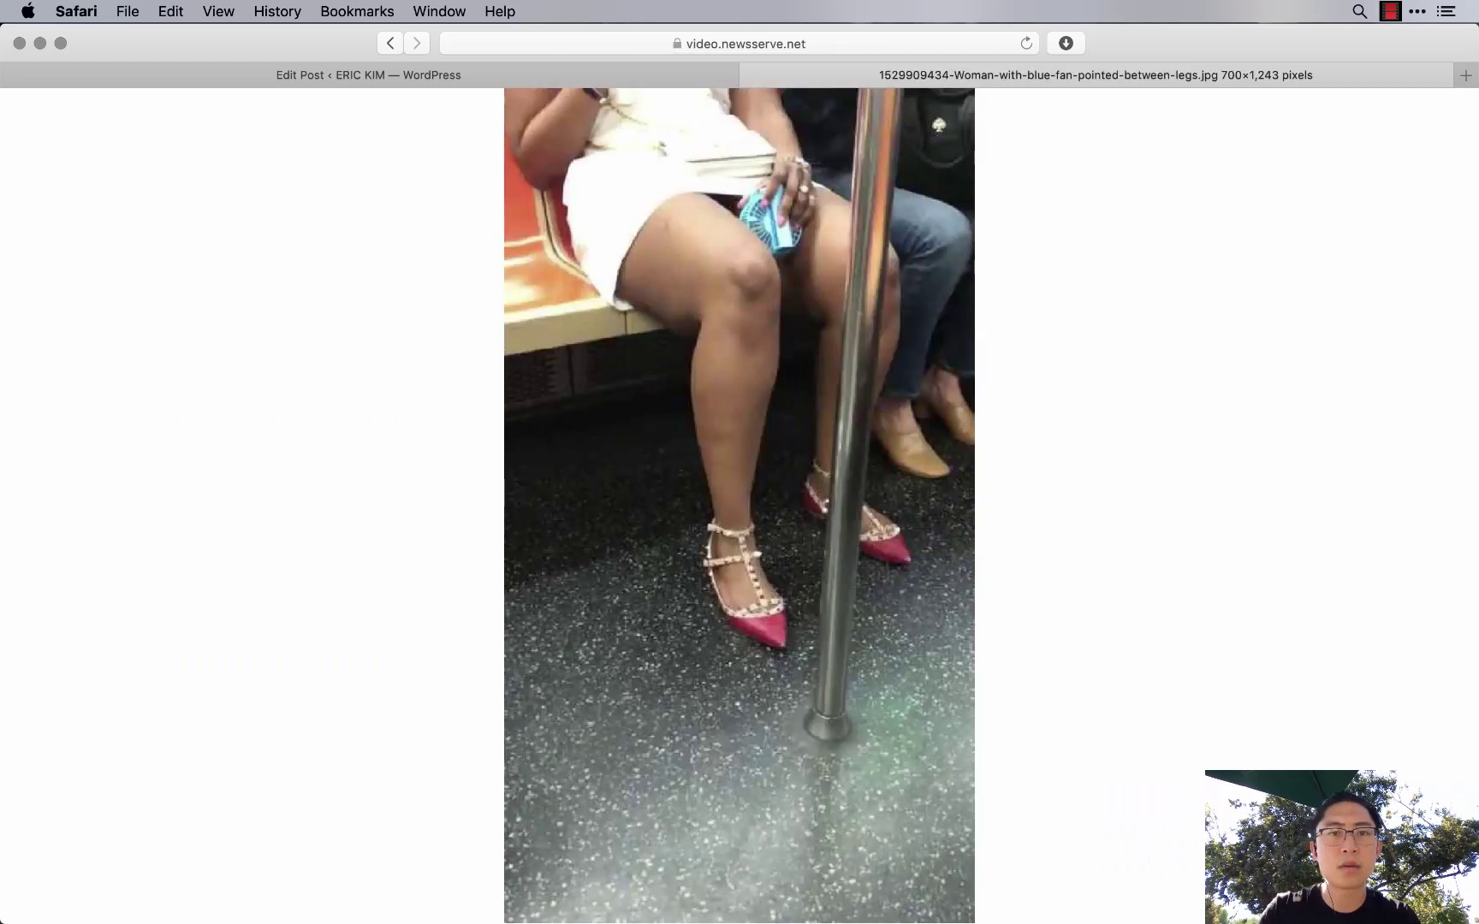
- Return to the post editor and select the word "images" in the line "These are the images that Google identified:"
key(ctrl+shift+Tab)
click(295, 518)
double_click(316, 513)
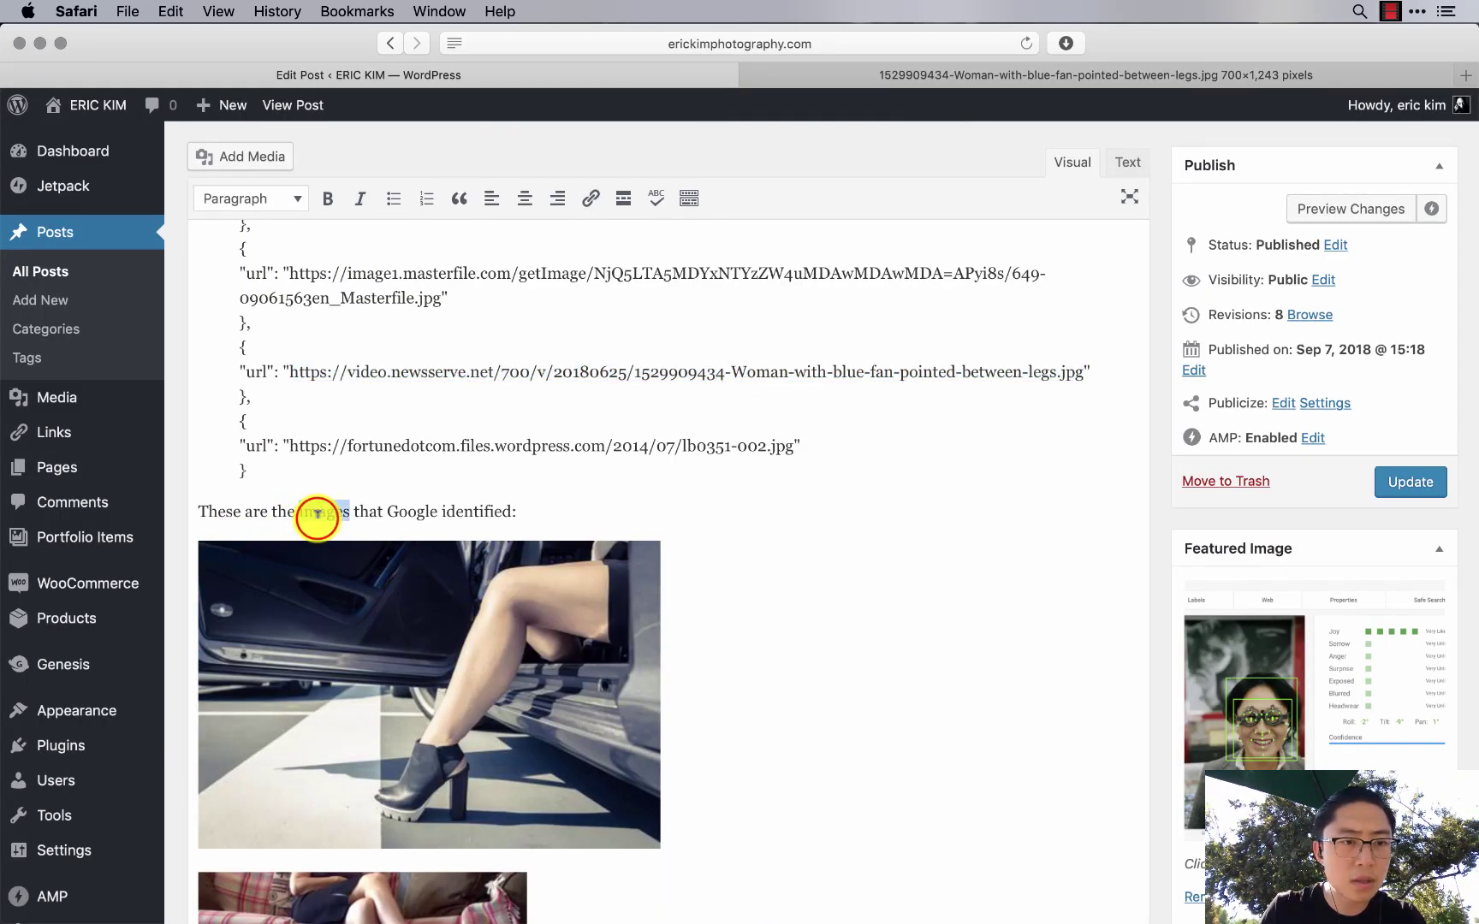